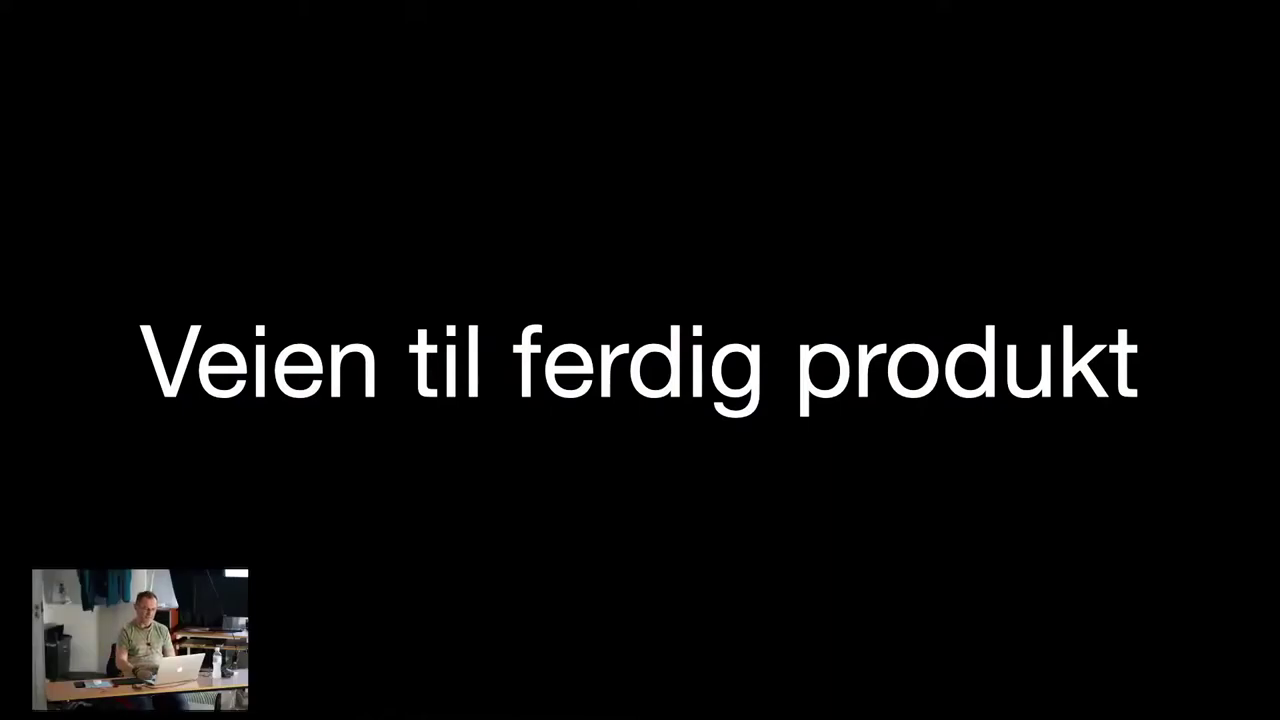
- Advance from the title slide to the Produksjon slide listing Layer, Mask and Adjustment layer
{"action": "key", "text": "Right"}
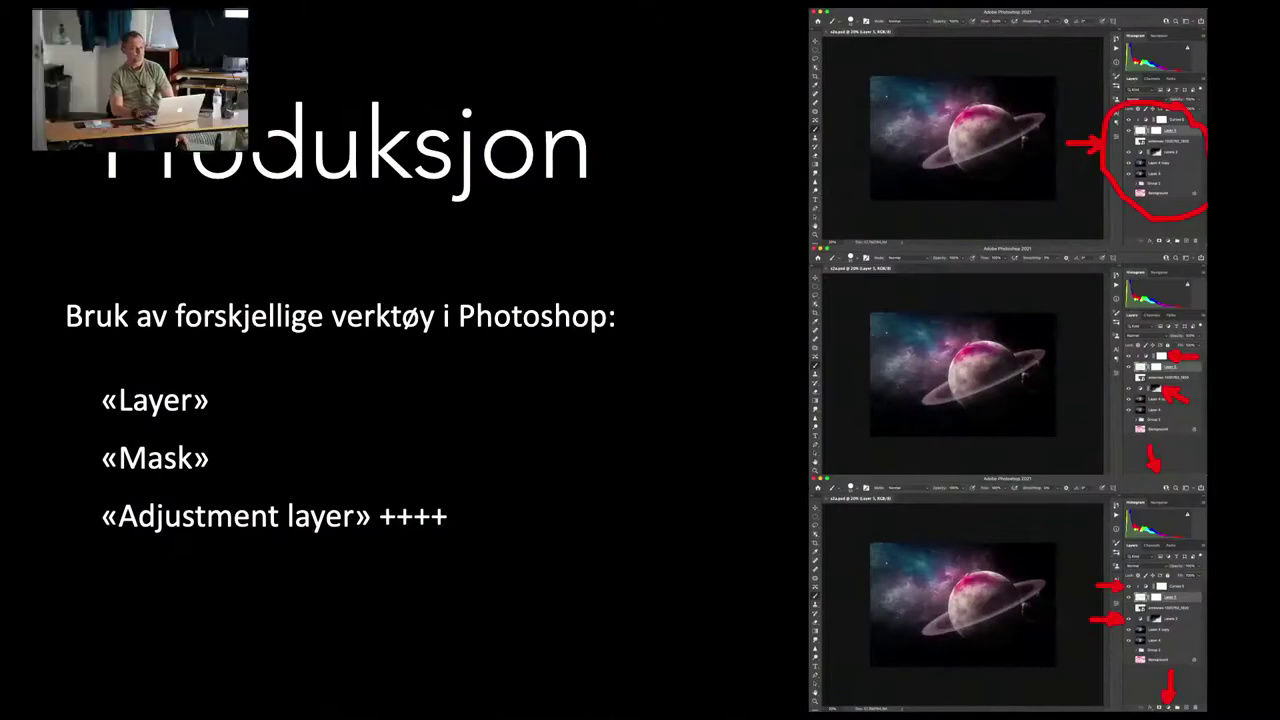
- Advance to the slide comparing the pink ringed planet with the green nebula planet
{"action": "key", "text": "Right"}
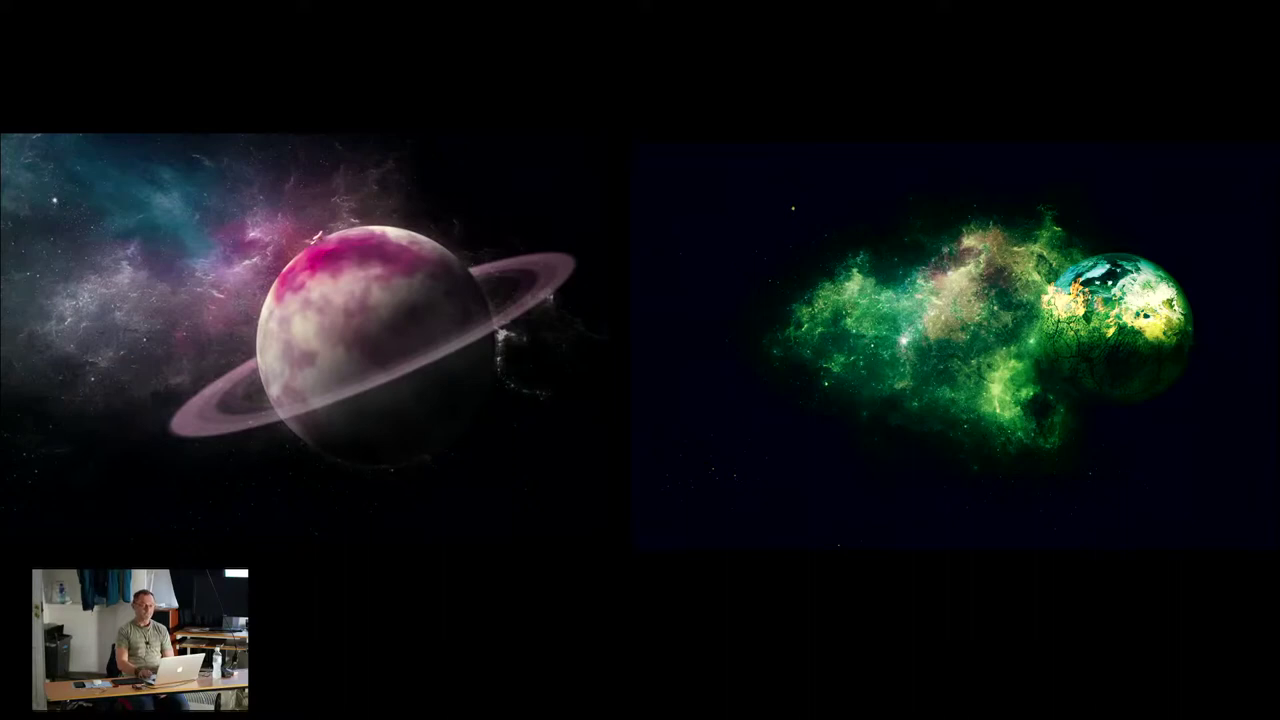
- Step through the particle-dancer example slides to the closing title slide
{"action": "key", "text": "Right"}
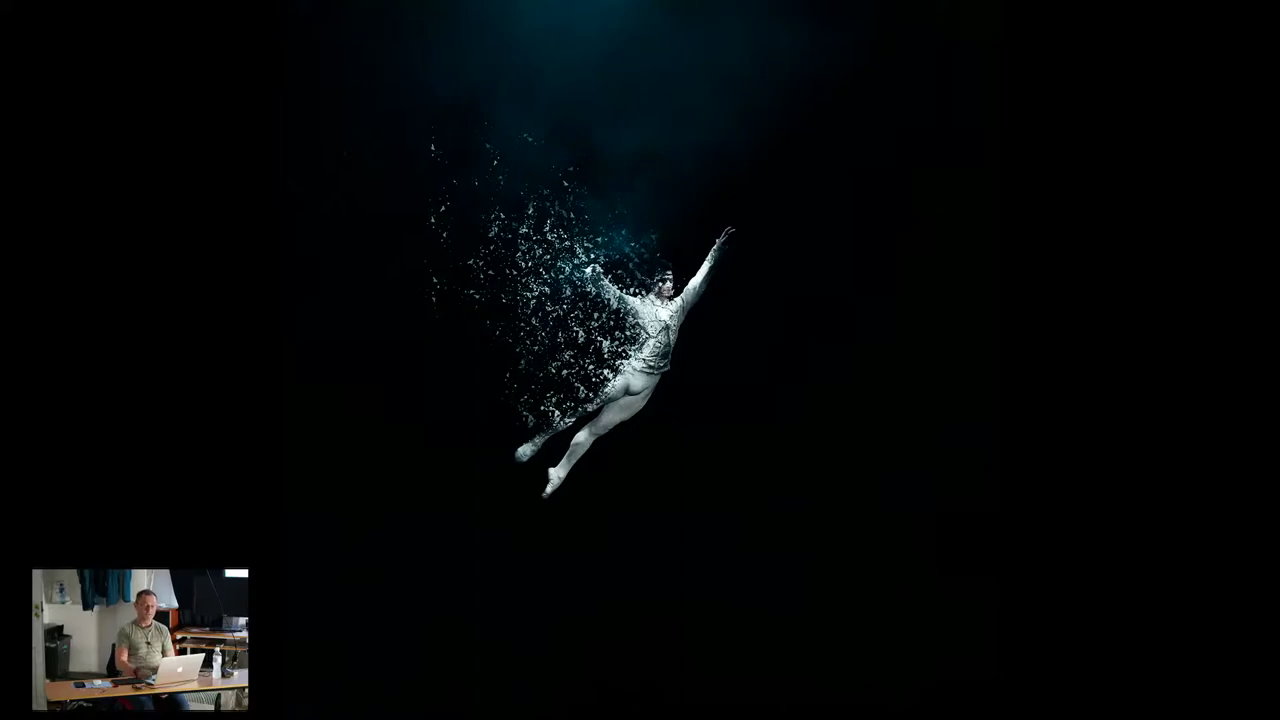
{"action": "key", "text": "Right"}
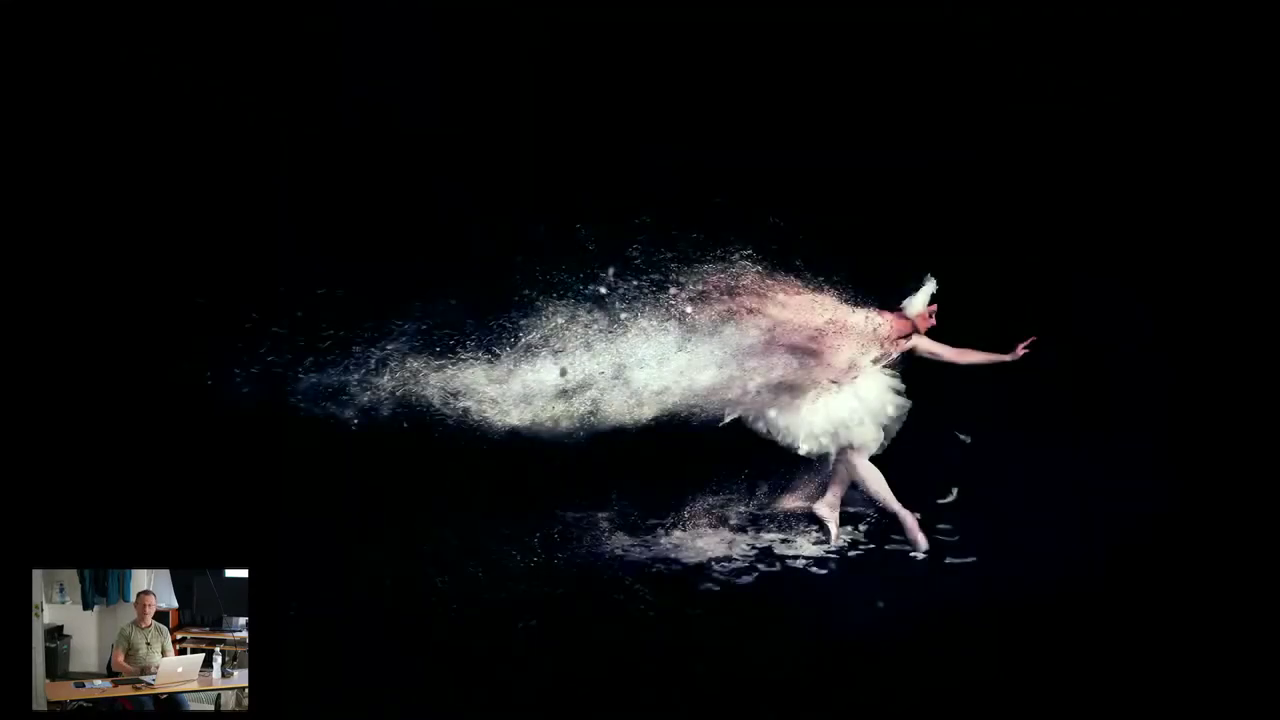
{"action": "key", "text": "Right"}
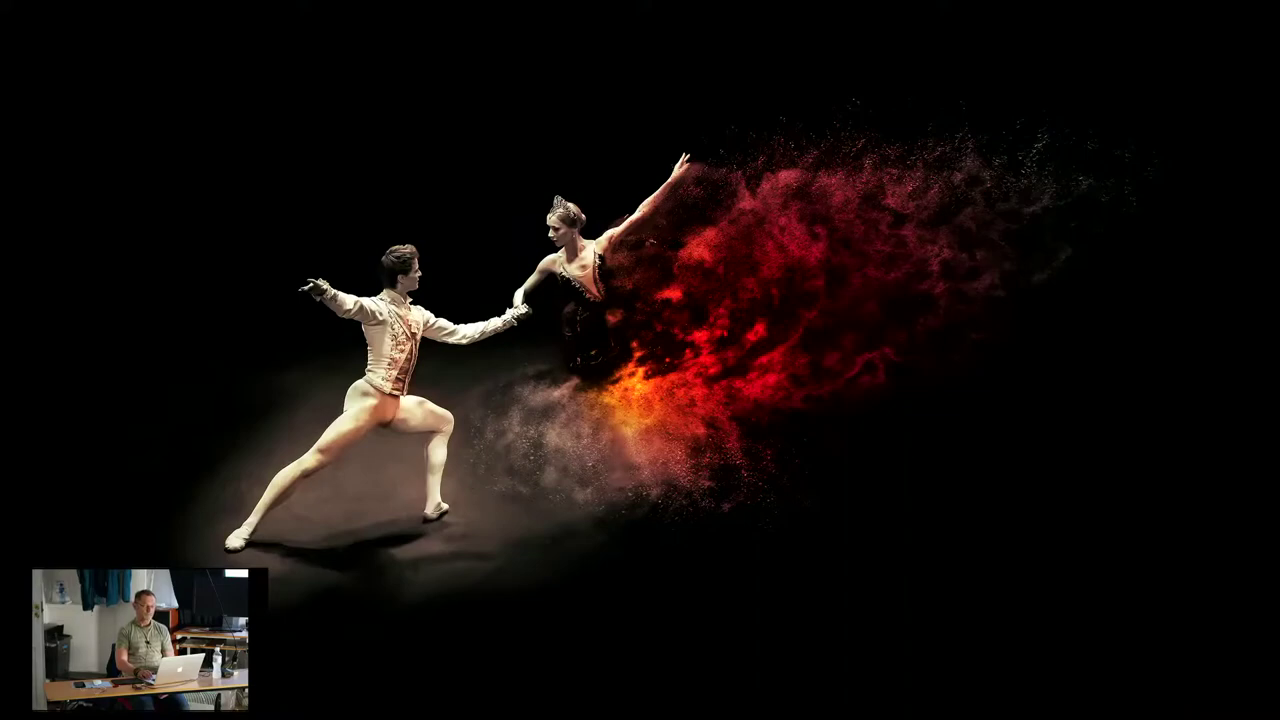
{"action": "key", "text": "Right"}
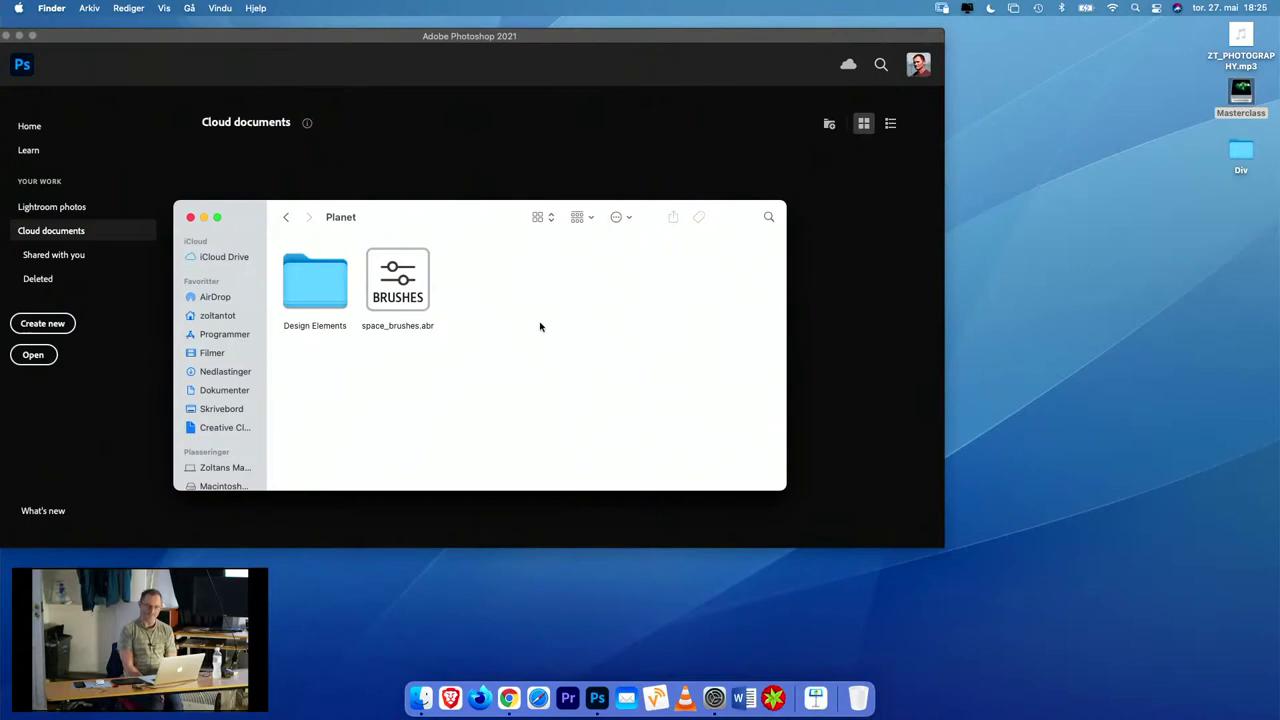
- Open the Design Elements folder, then move its Finder window higher and enlarge it
{"action": "left_click", "coordinate": [313, 287]}
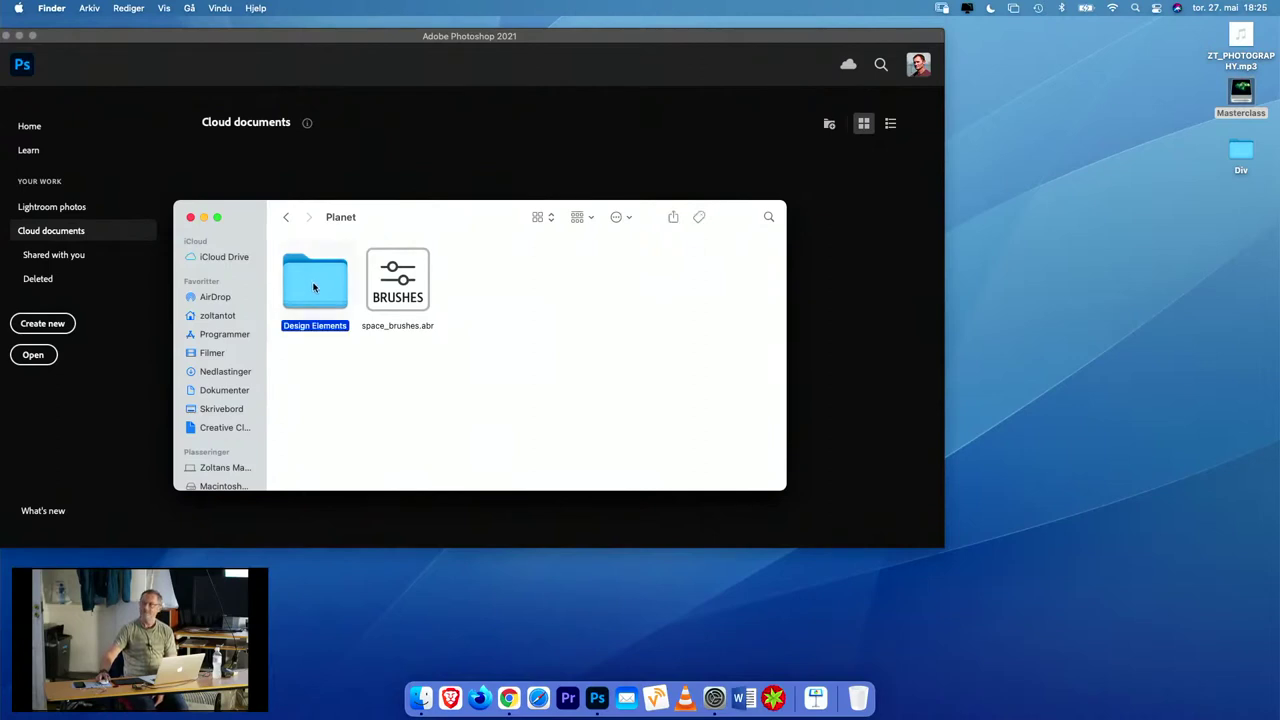
{"action": "double_click", "coordinate": [313, 287]}
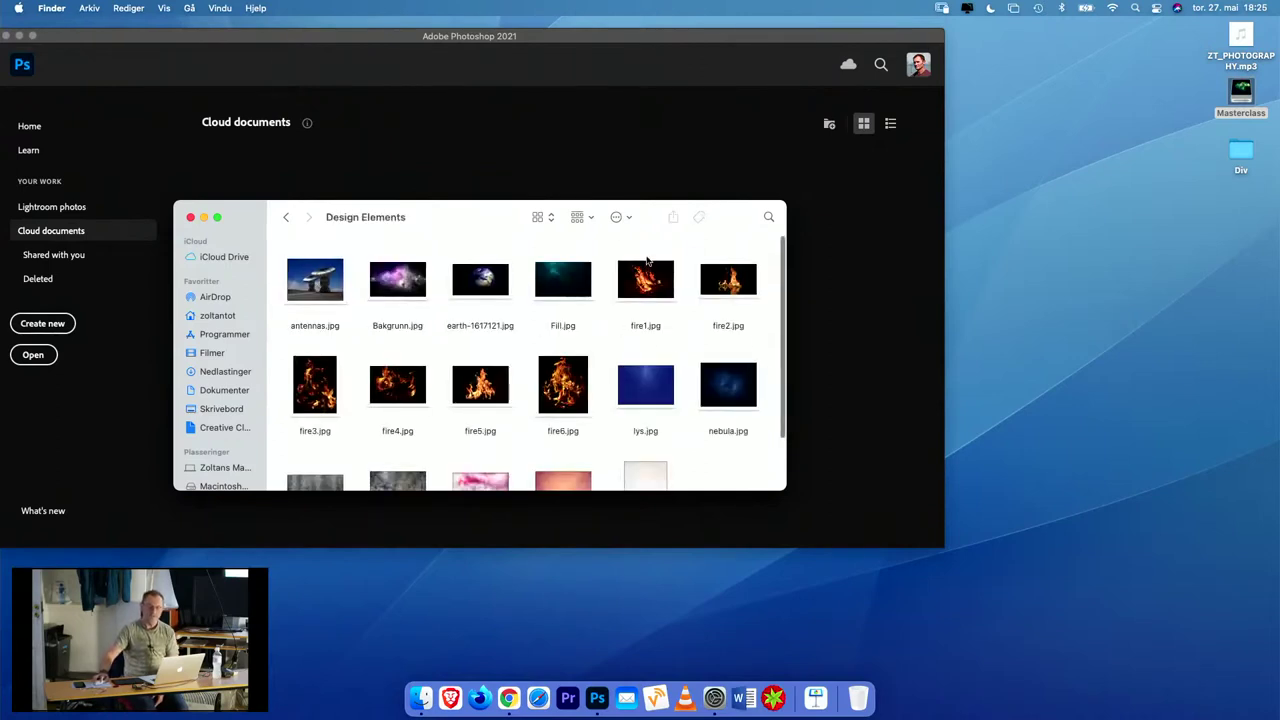
{"action": "left_click_drag", "start_coordinate": [491, 229], "coordinate": [475, 147]}
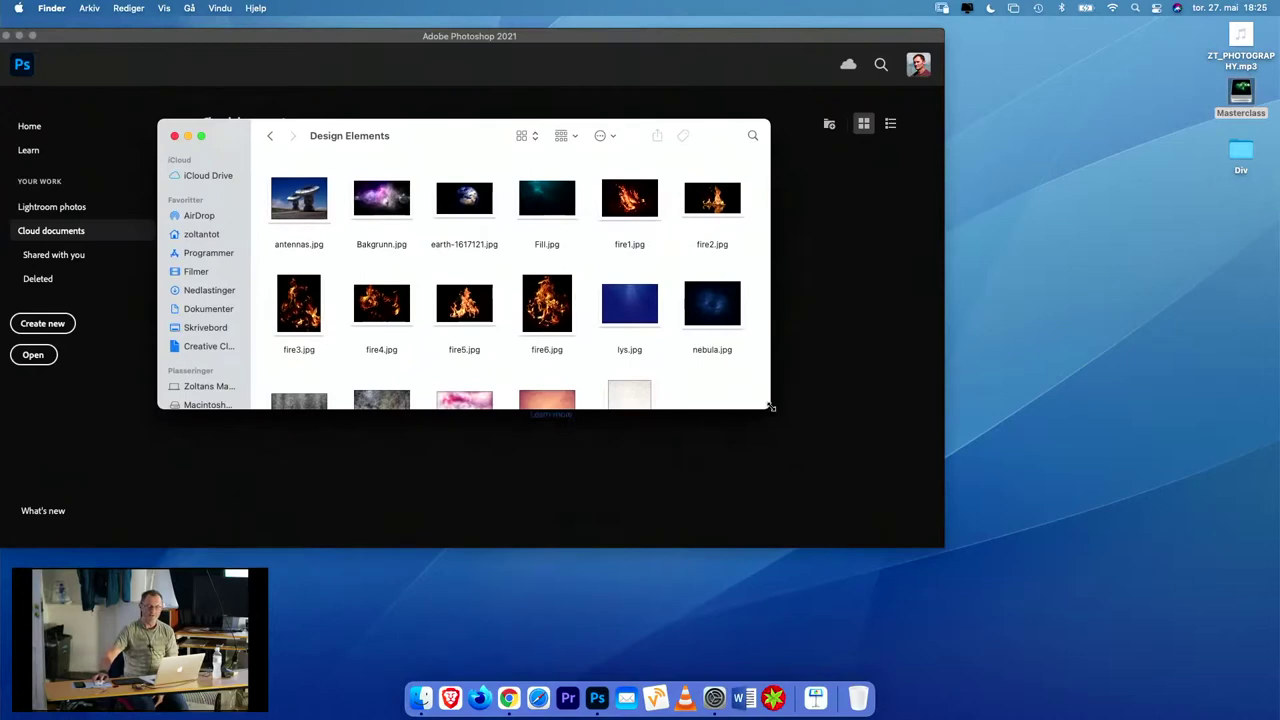
{"action": "left_click_drag", "start_coordinate": [771, 407], "coordinate": [885, 511]}
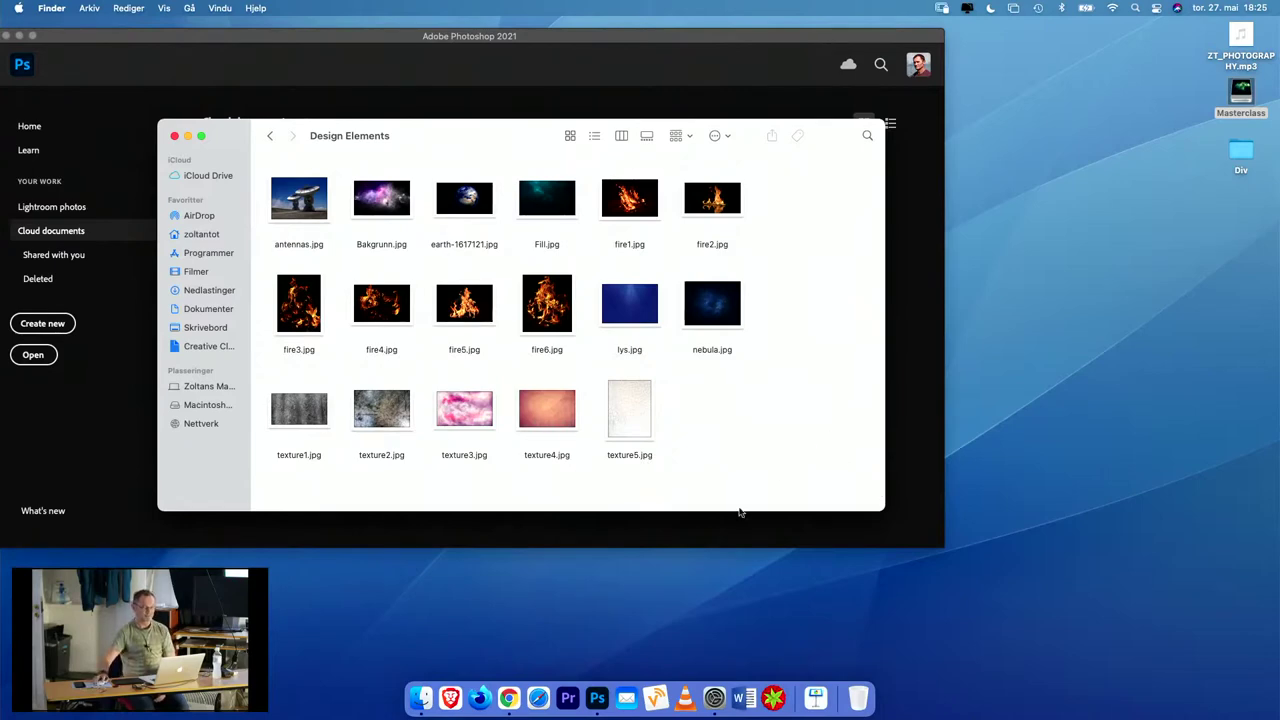
- Load pixabay in a new Chrome window and make it full screen
{"action": "left_click", "coordinate": [506, 695]}
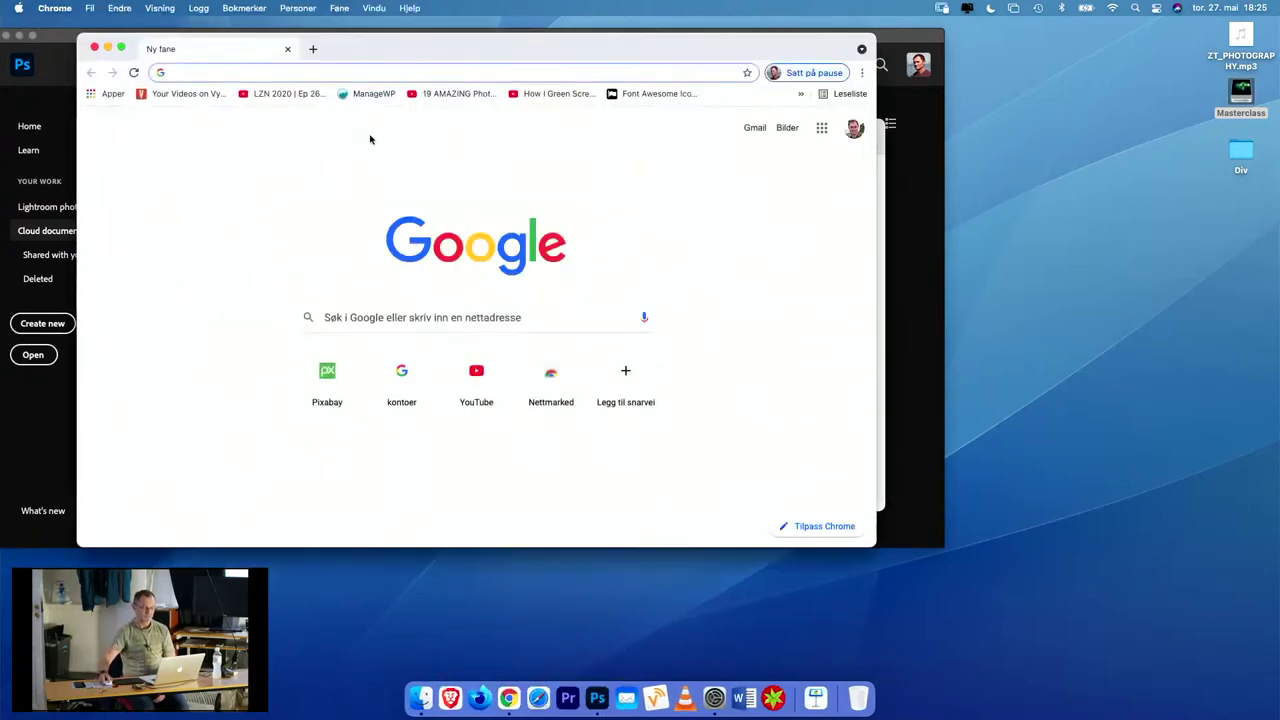
{"action": "type", "text": "pi"}
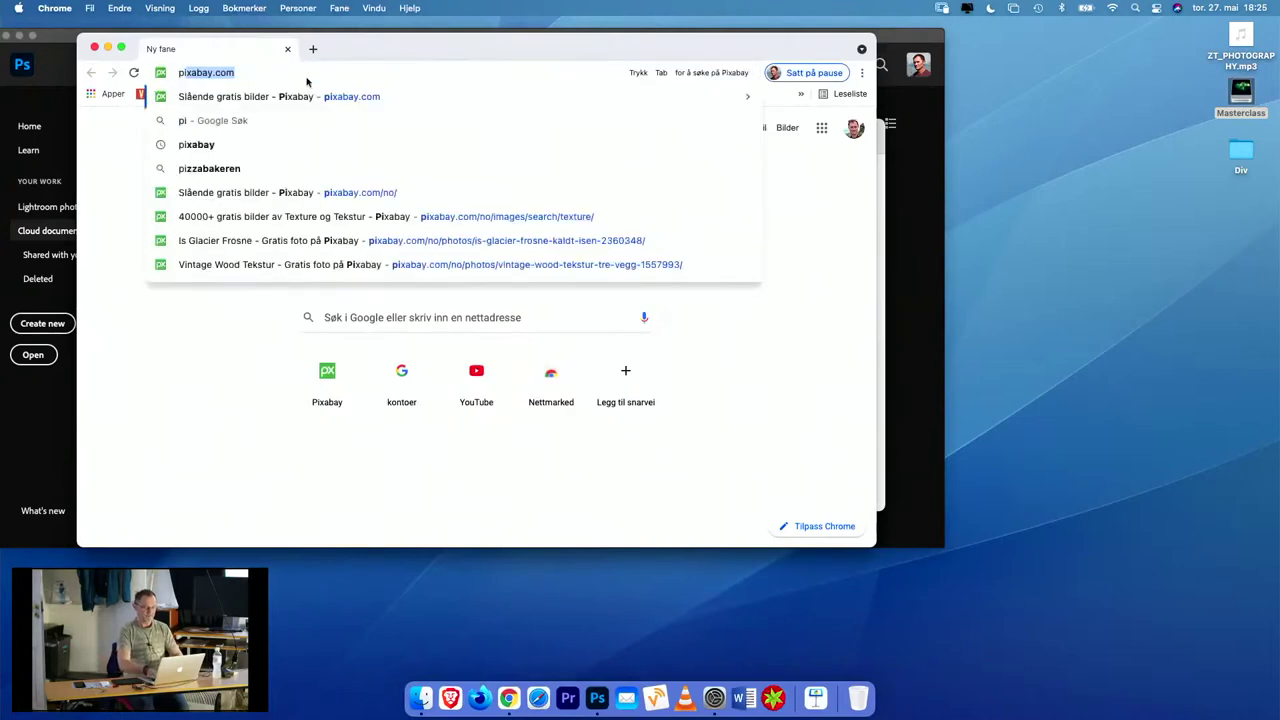
{"action": "type", "text": "xabay"}
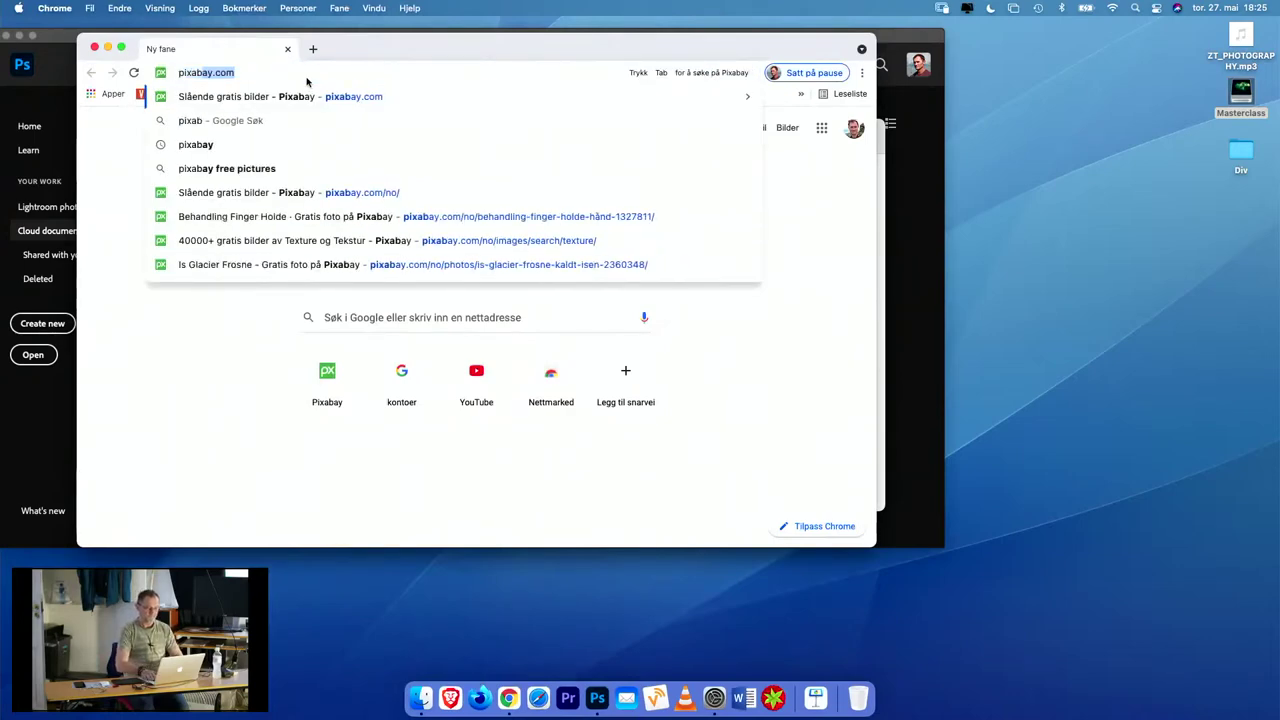
{"action": "key", "text": "Return"}
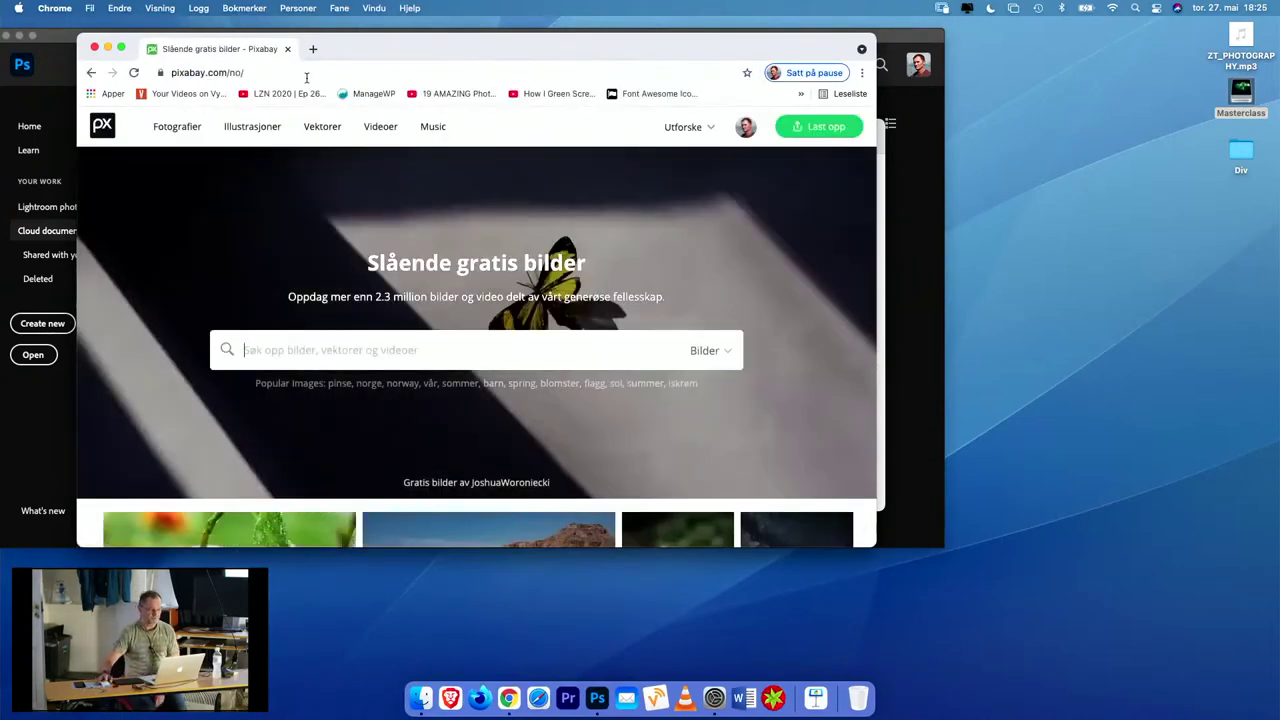
{"action": "left_click", "coordinate": [120, 49]}
{"action": "scroll", "coordinate": [612, 224], "scroll_direction": "down", "scroll_amount": 1}
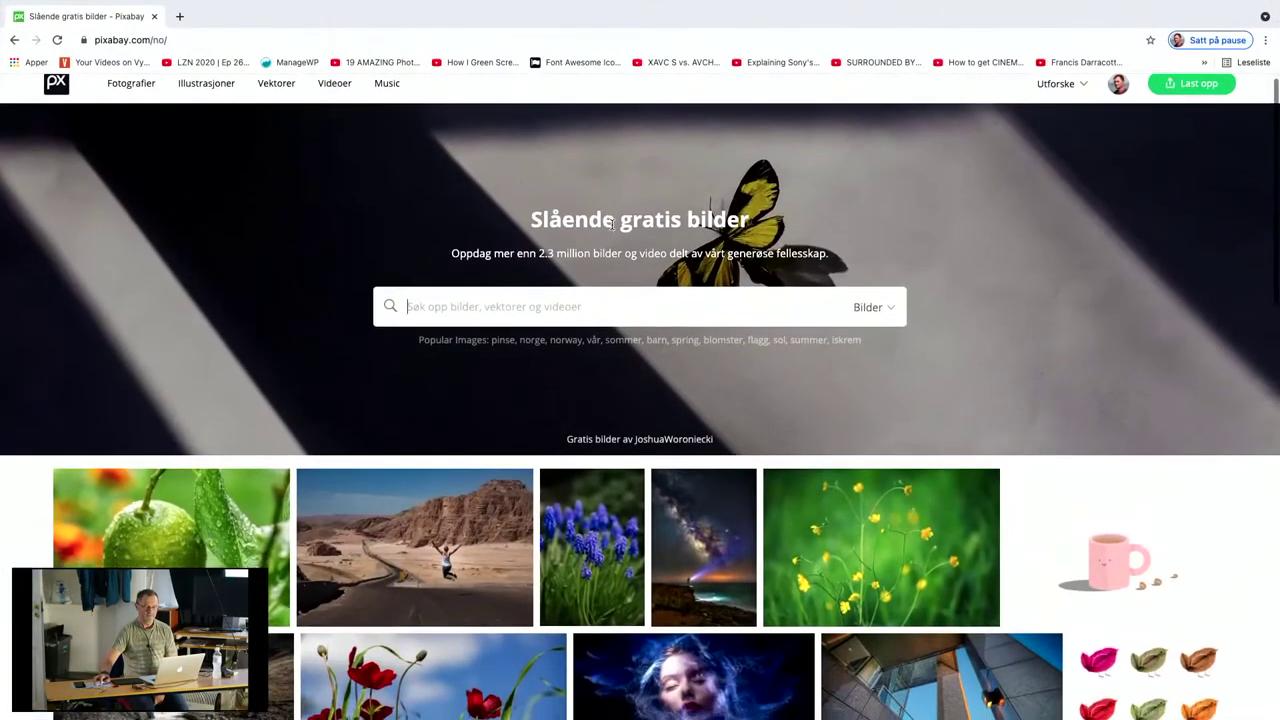
{"action": "scroll", "coordinate": [612, 224], "scroll_direction": "down", "scroll_amount": 2}
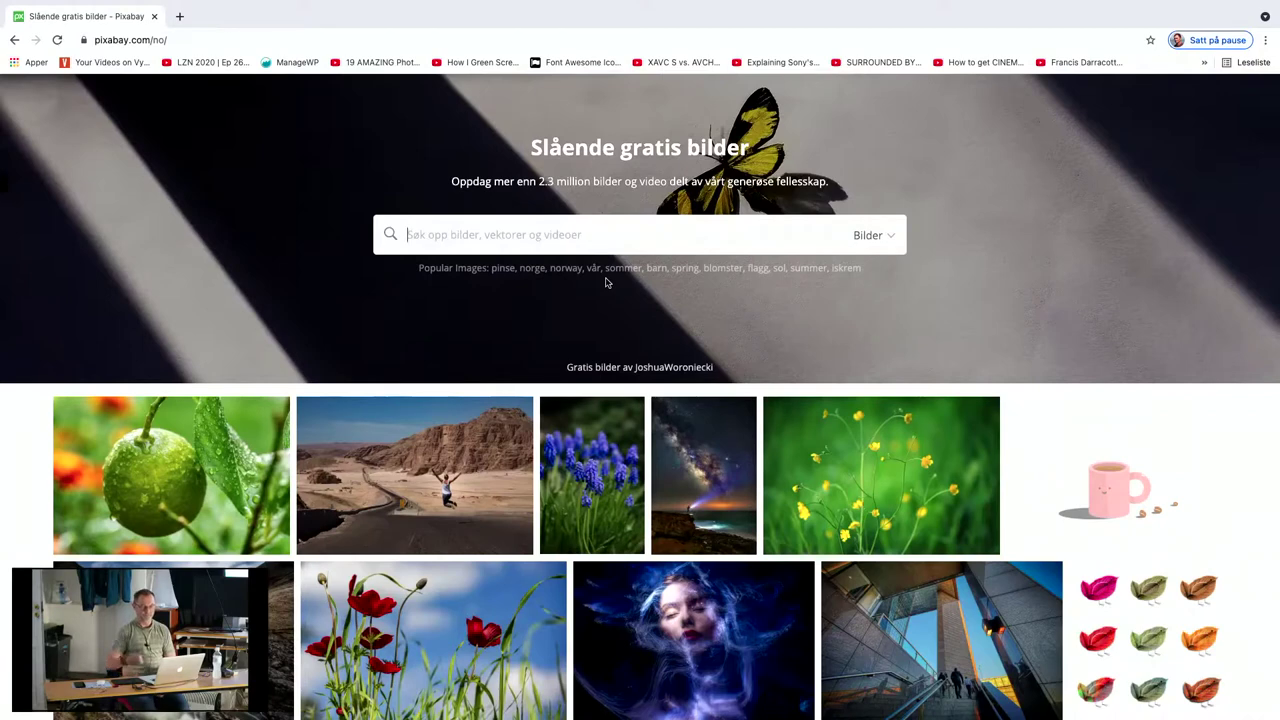
- Search Pixabay for 'texture' and open the blue watercolour texture's detail page
{"action": "left_click", "coordinate": [460, 234]}
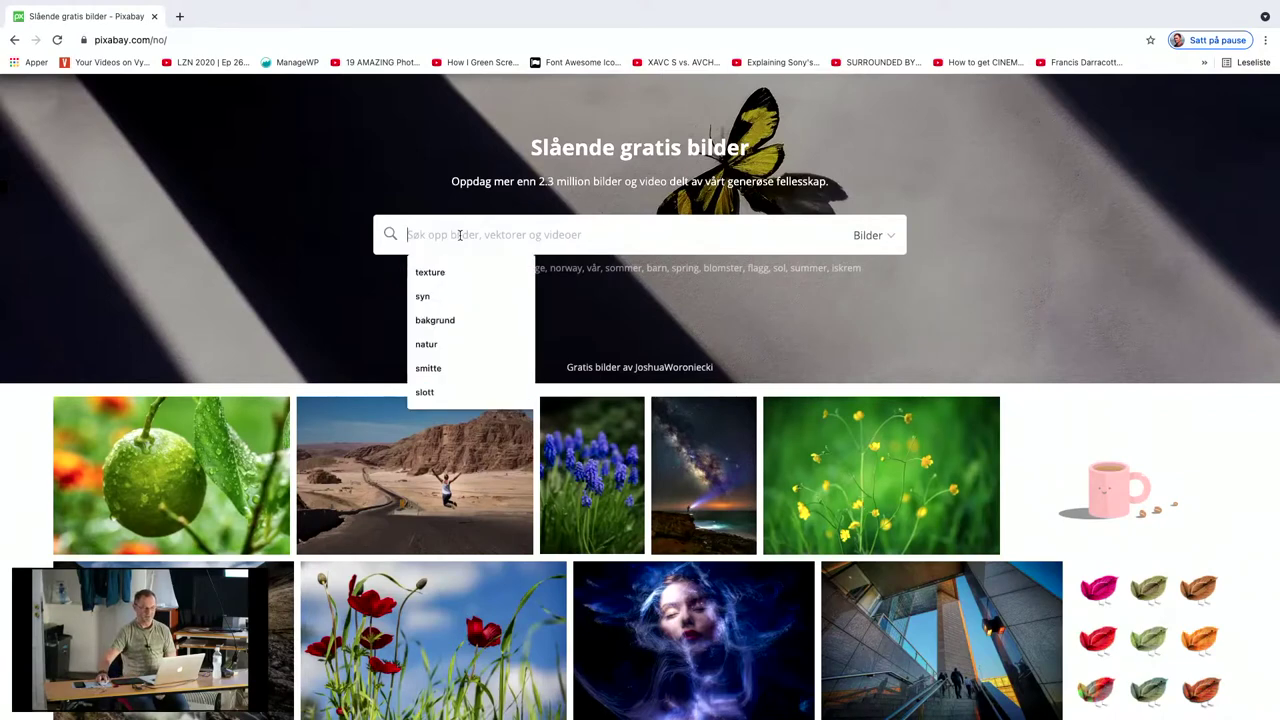
{"action": "left_click", "coordinate": [457, 271]}
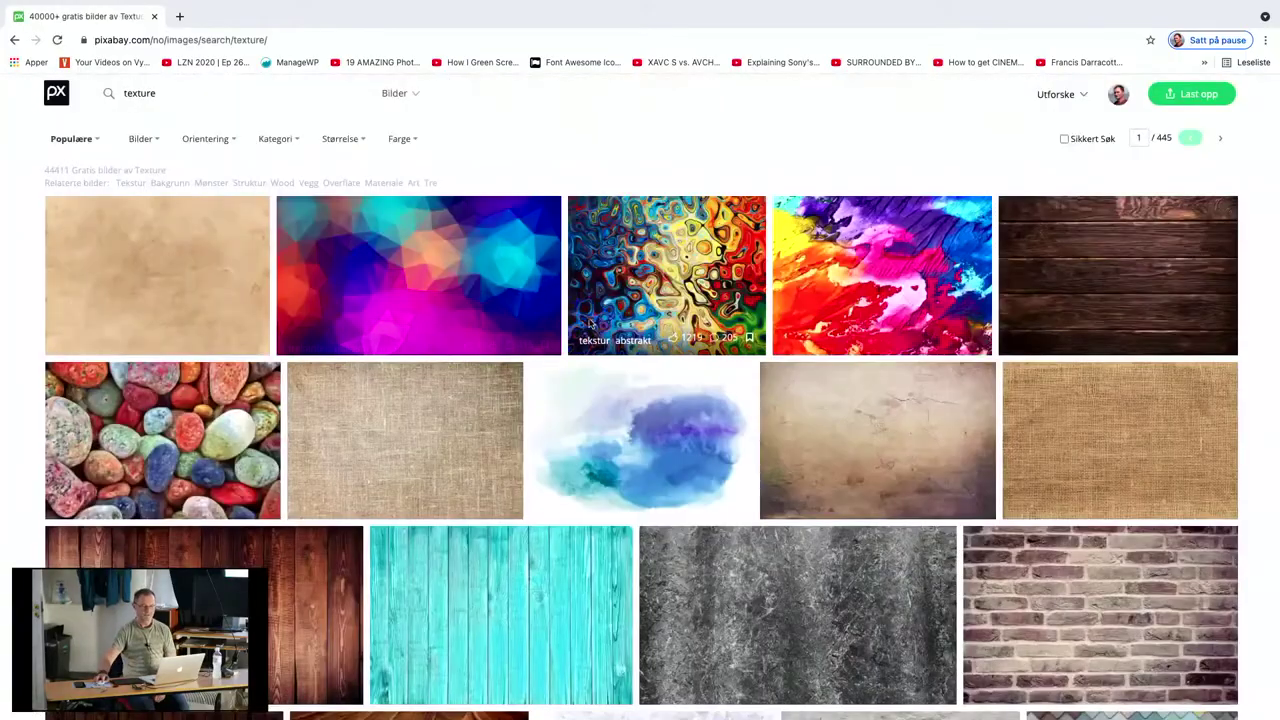
{"action": "scroll", "coordinate": [590, 322], "scroll_direction": "down", "scroll_amount": 5}
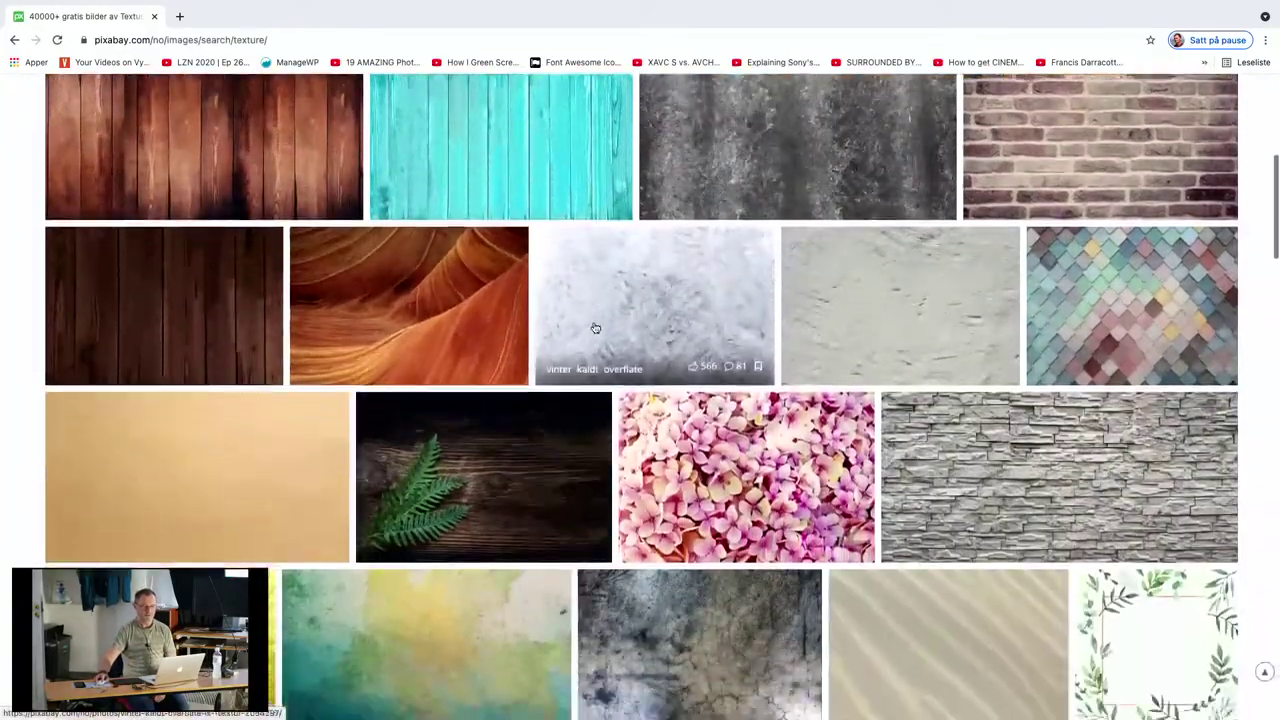
{"action": "scroll", "coordinate": [595, 328], "scroll_direction": "down", "scroll_amount": 10}
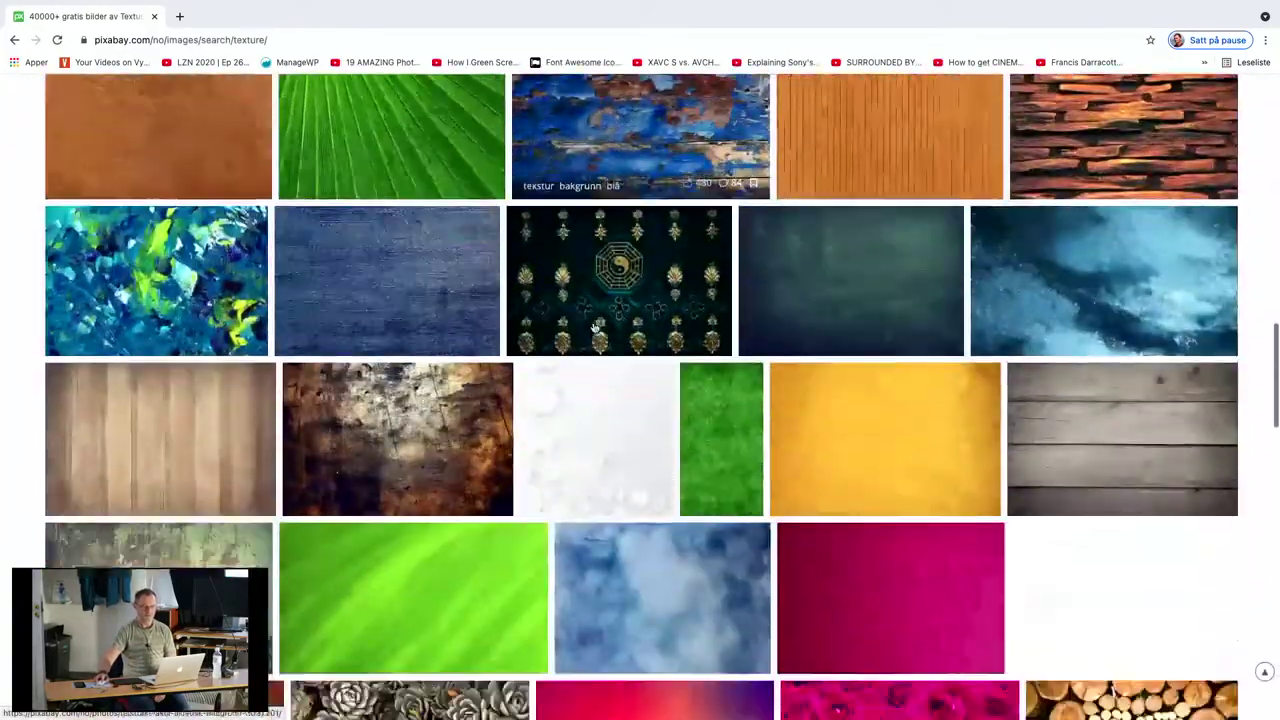
{"action": "scroll", "coordinate": [593, 328], "scroll_direction": "down", "scroll_amount": 5}
{"action": "scroll", "coordinate": [593, 329], "scroll_direction": "up", "scroll_amount": 3}
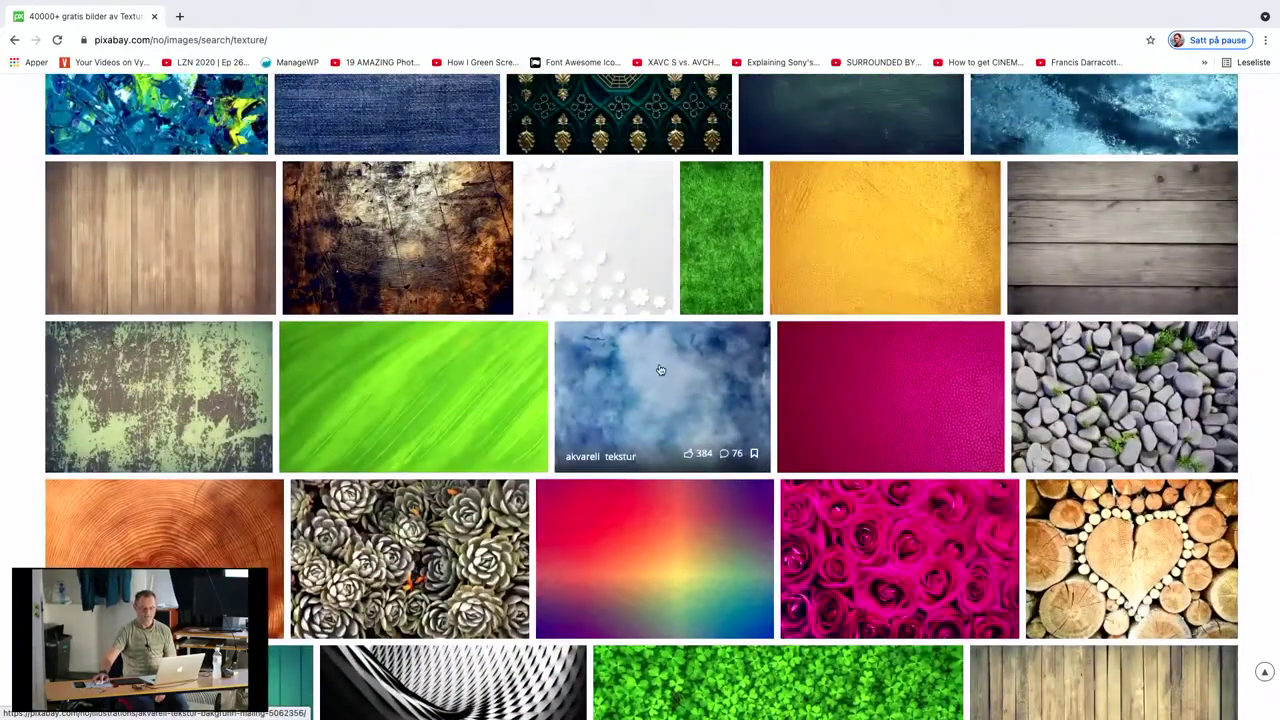
{"action": "left_click", "coordinate": [658, 368]}
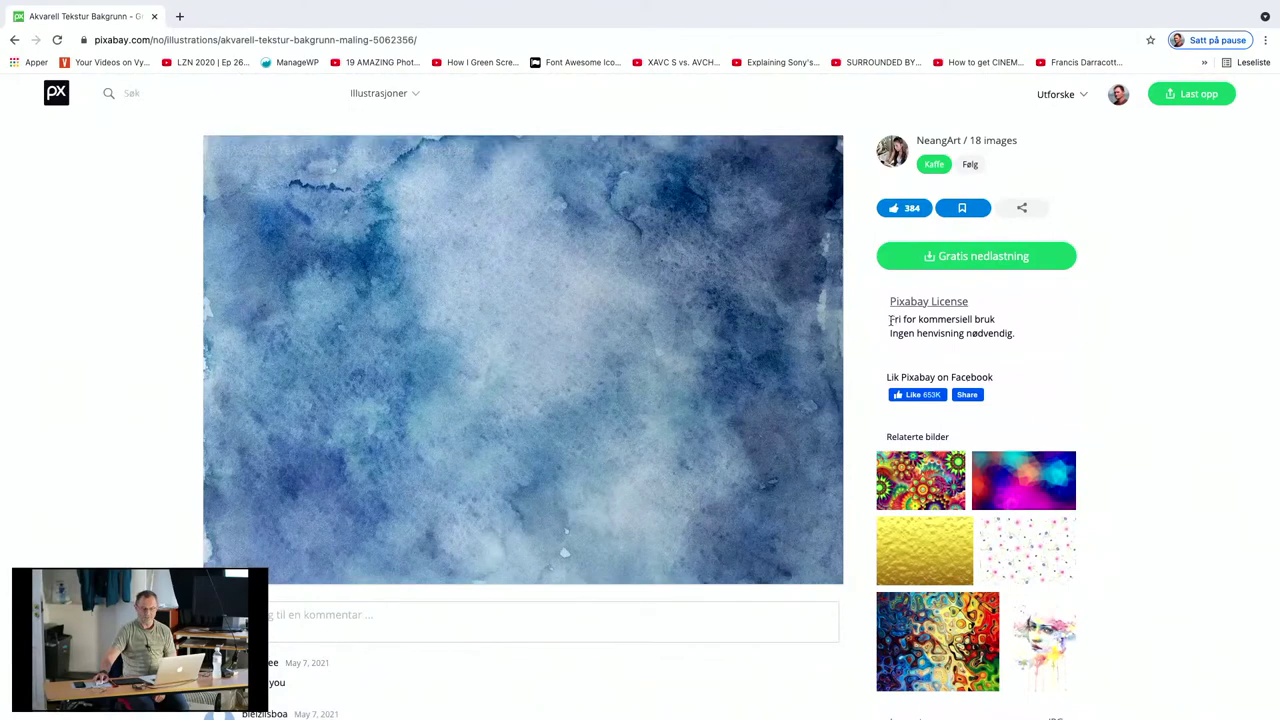
- Highlight the licence text and show the watercolour texture's free download sizes
{"action": "left_click_drag", "start_coordinate": [890, 320], "coordinate": [1024, 339]}
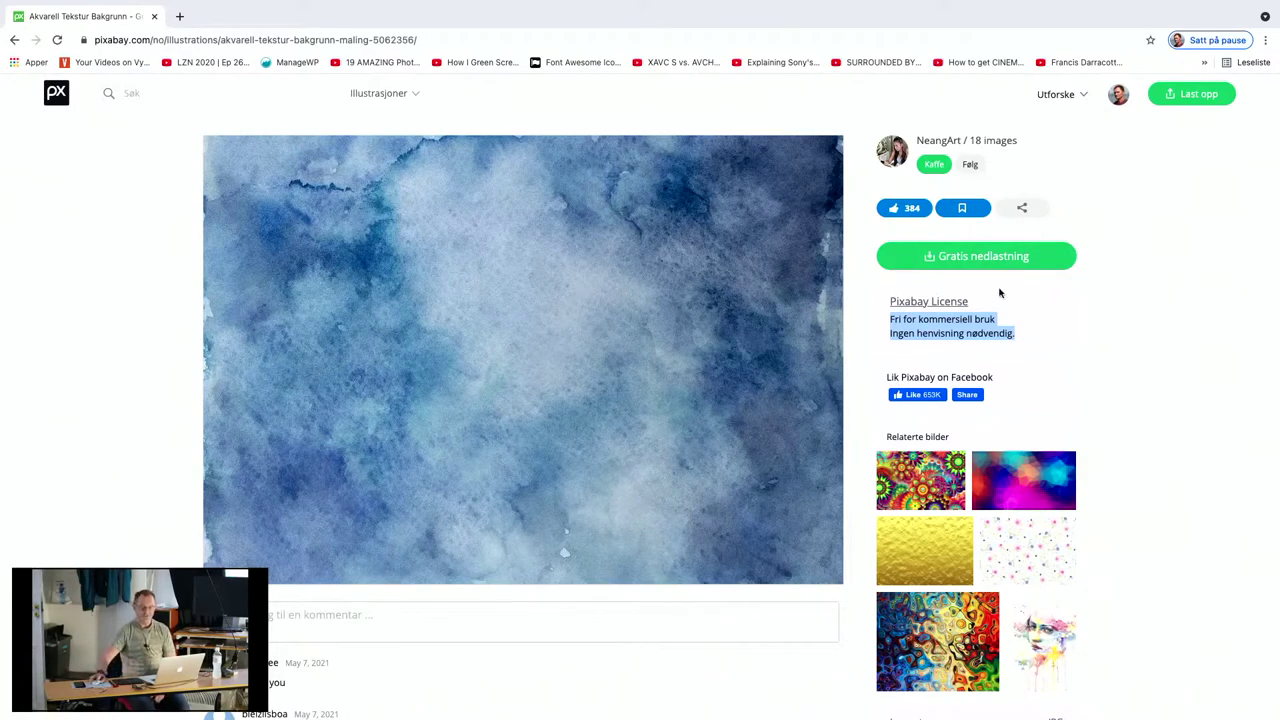
{"action": "left_click", "coordinate": [951, 263]}
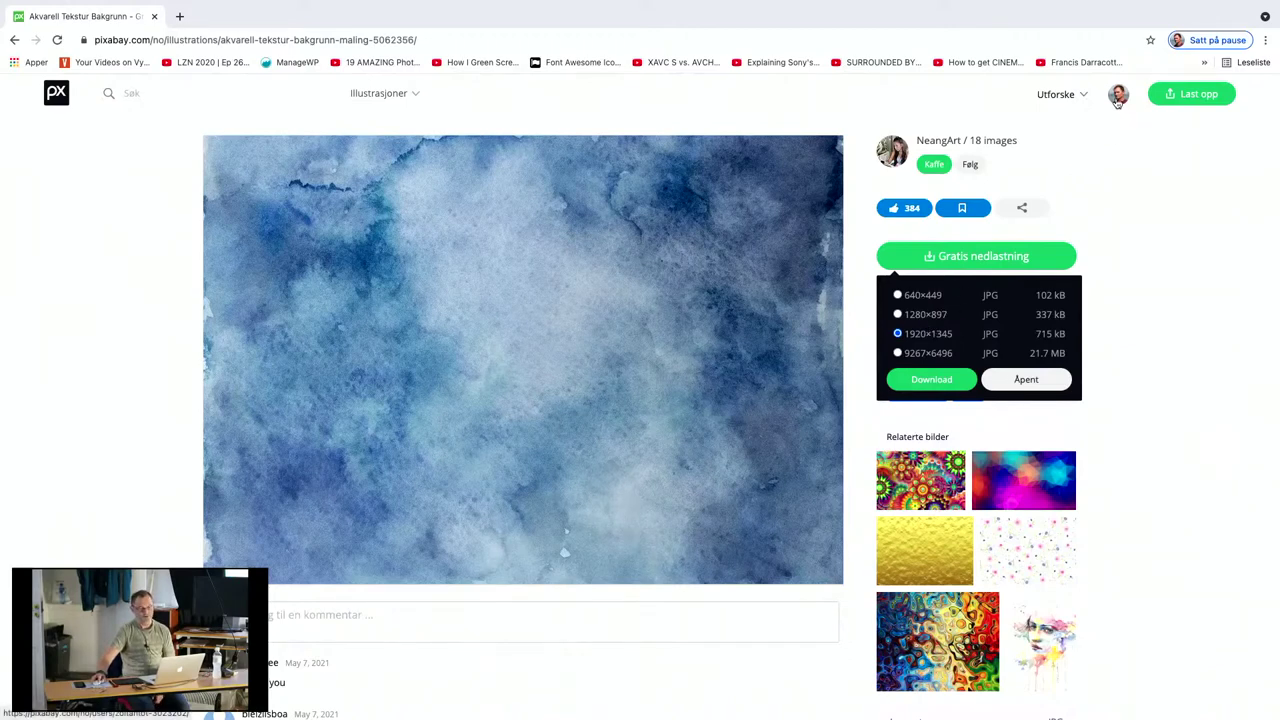
- Go to My media, switch the listing from Bilder to Videoer, and pause the flight video
{"action": "mouse_move", "coordinate": [1117, 101]}
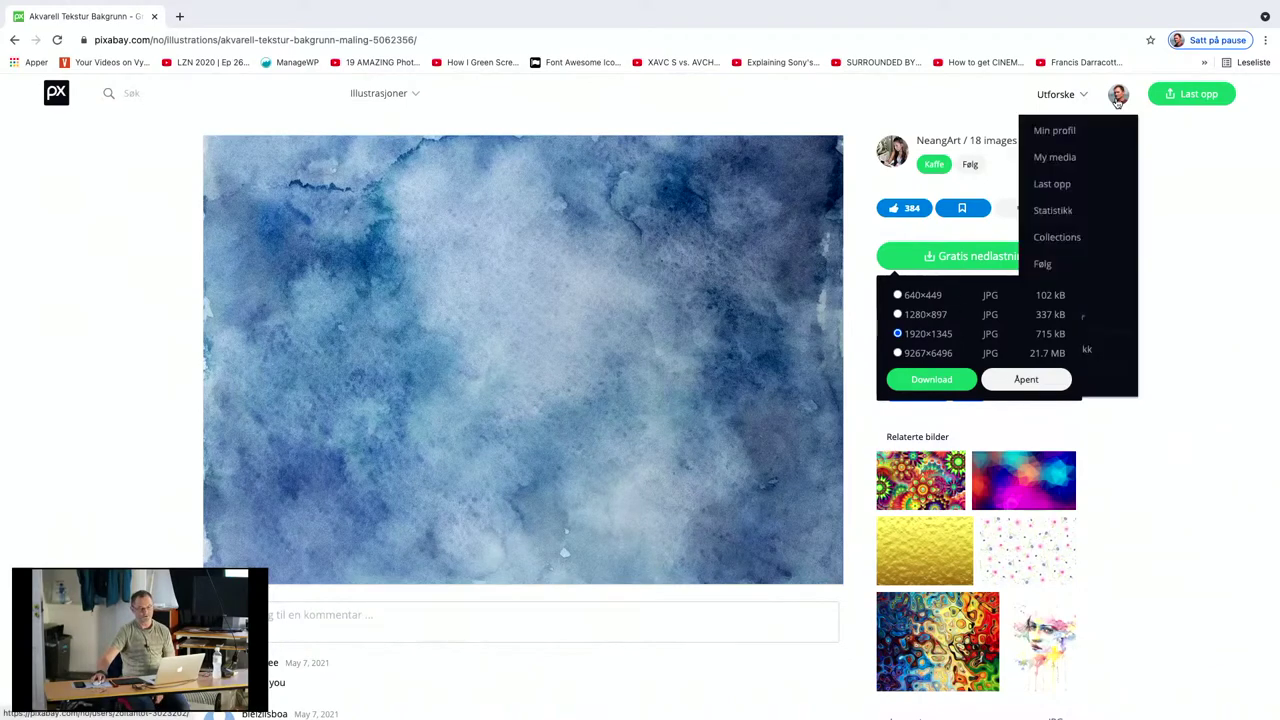
{"action": "left_click", "coordinate": [1086, 157]}
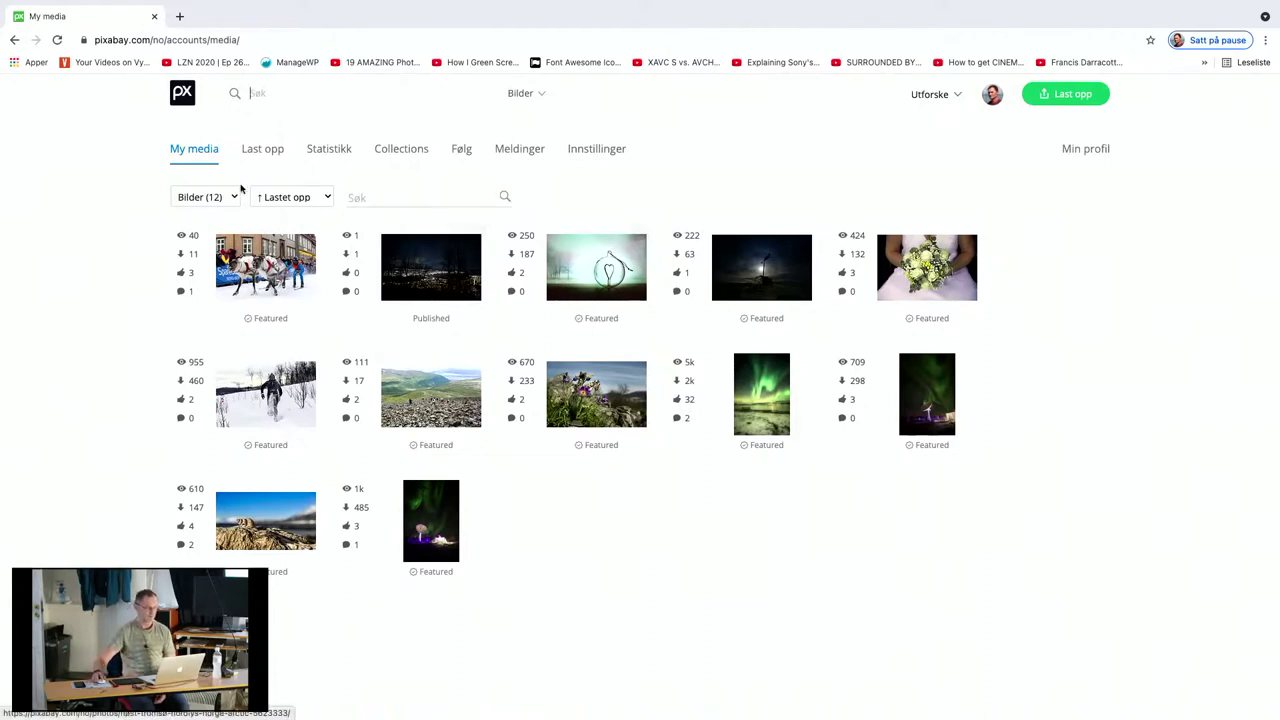
{"action": "left_click", "coordinate": [205, 197]}
{"action": "left_click", "coordinate": [210, 210]}
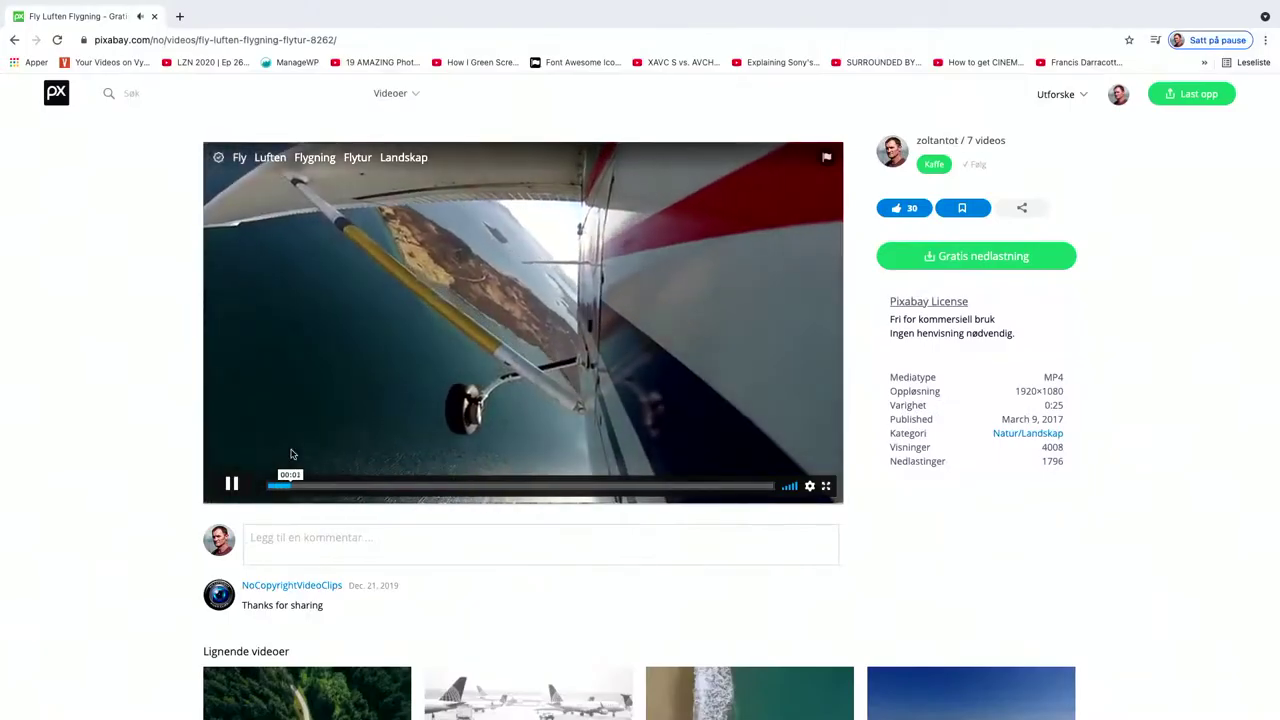
{"action": "left_click", "coordinate": [237, 488]}
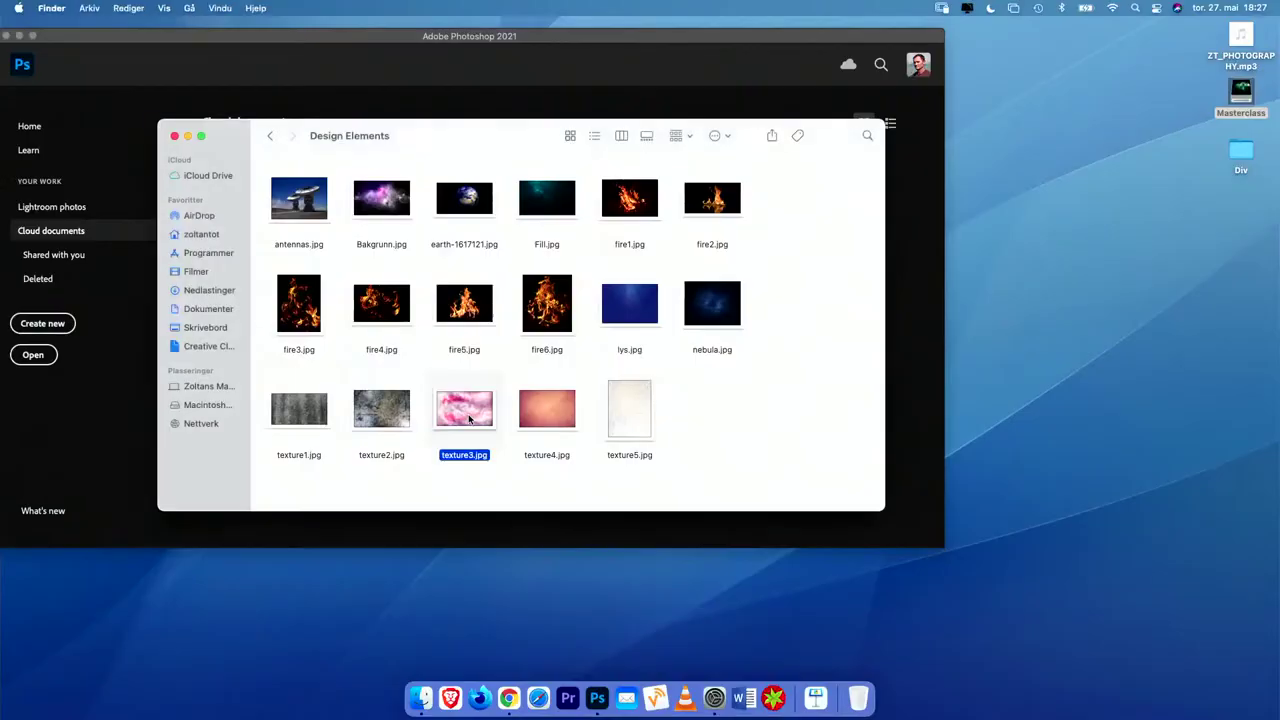
- Open texture3.jpg with Adobe Photoshop 2021.app from its Finder context menu
{"action": "right_click", "coordinate": [466, 418]}
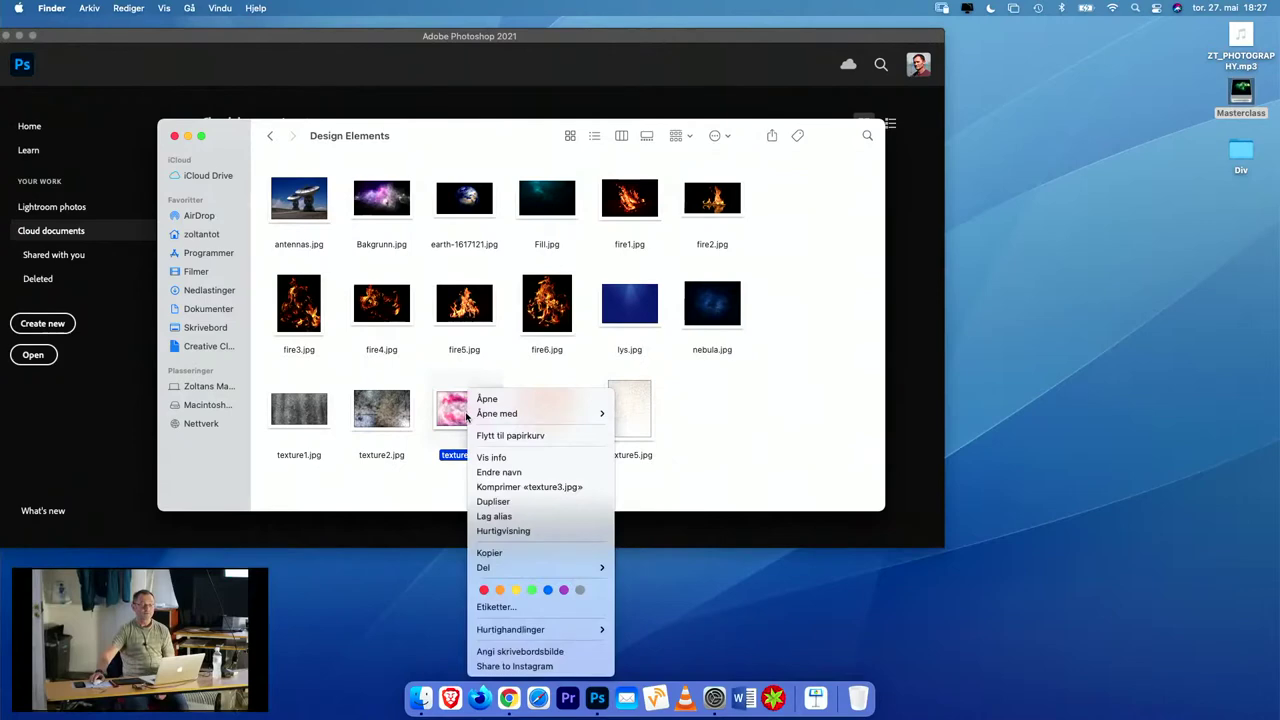
{"action": "mouse_move", "coordinate": [490, 414]}
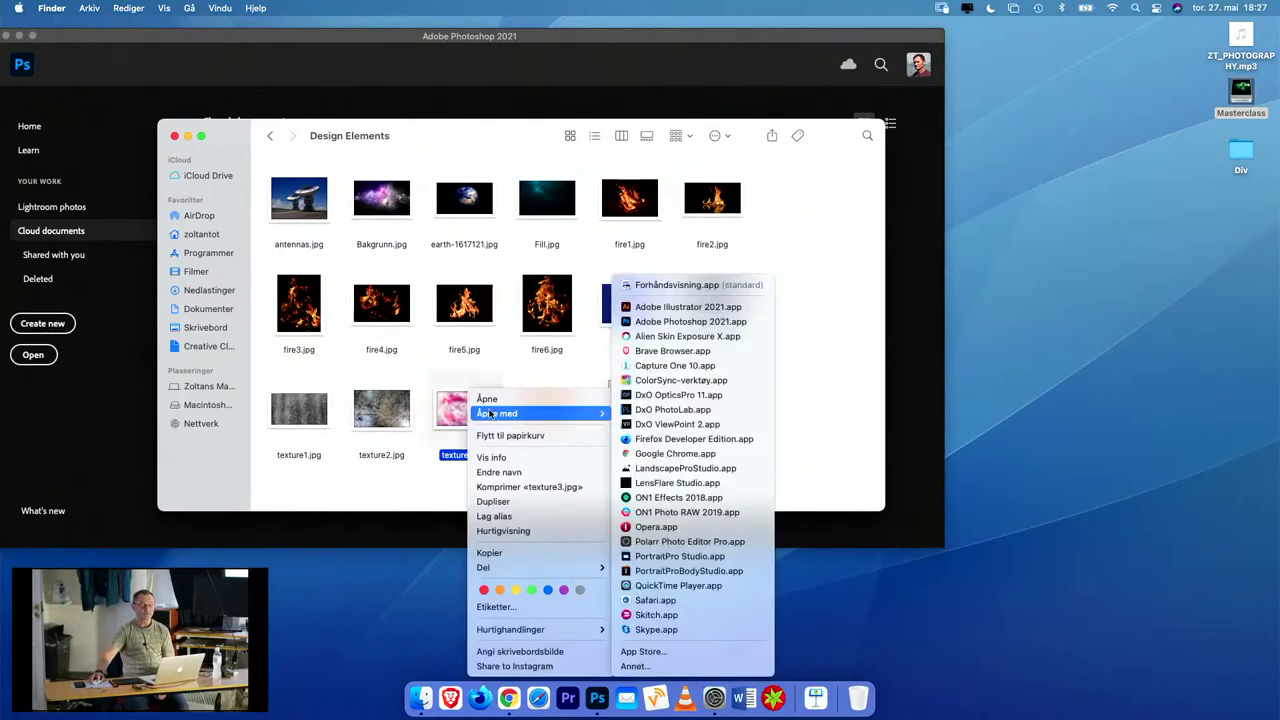
{"action": "left_click", "coordinate": [643, 322]}
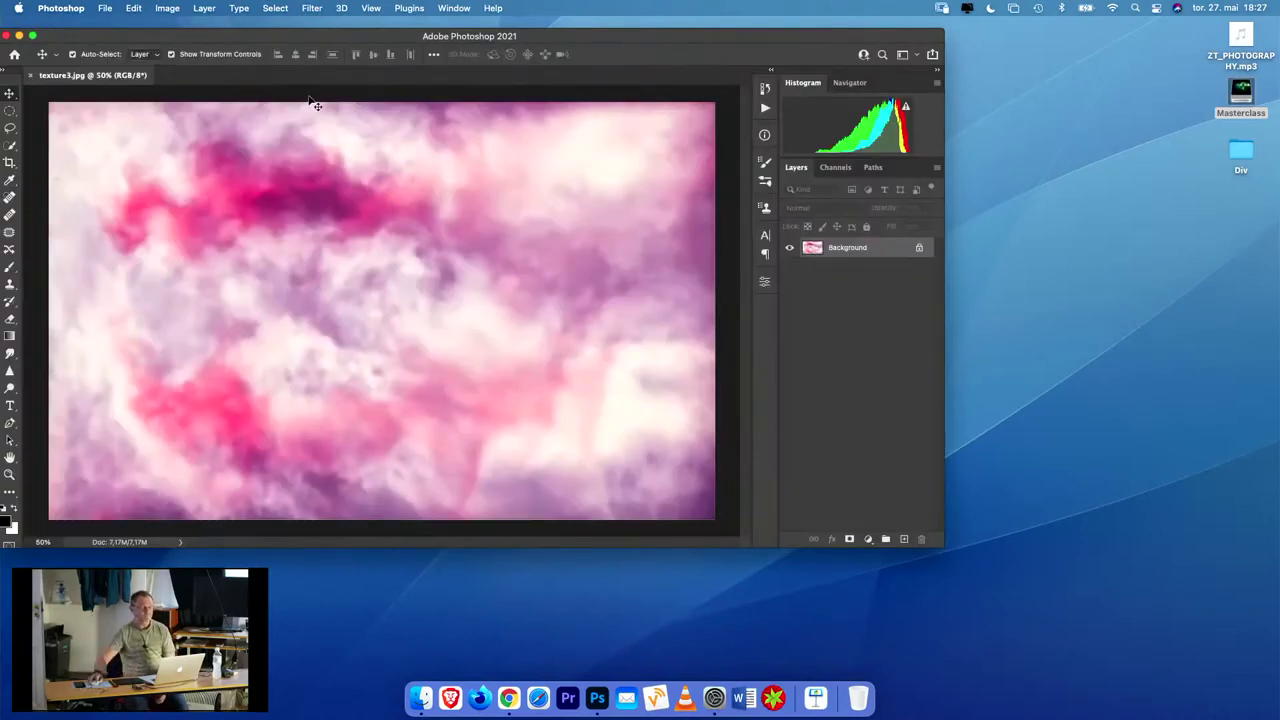
- Center and enlarge the Photoshop window, then unlock the Background layer into Layer 0
{"action": "left_click_drag", "start_coordinate": [278, 38], "coordinate": [360, 53]}
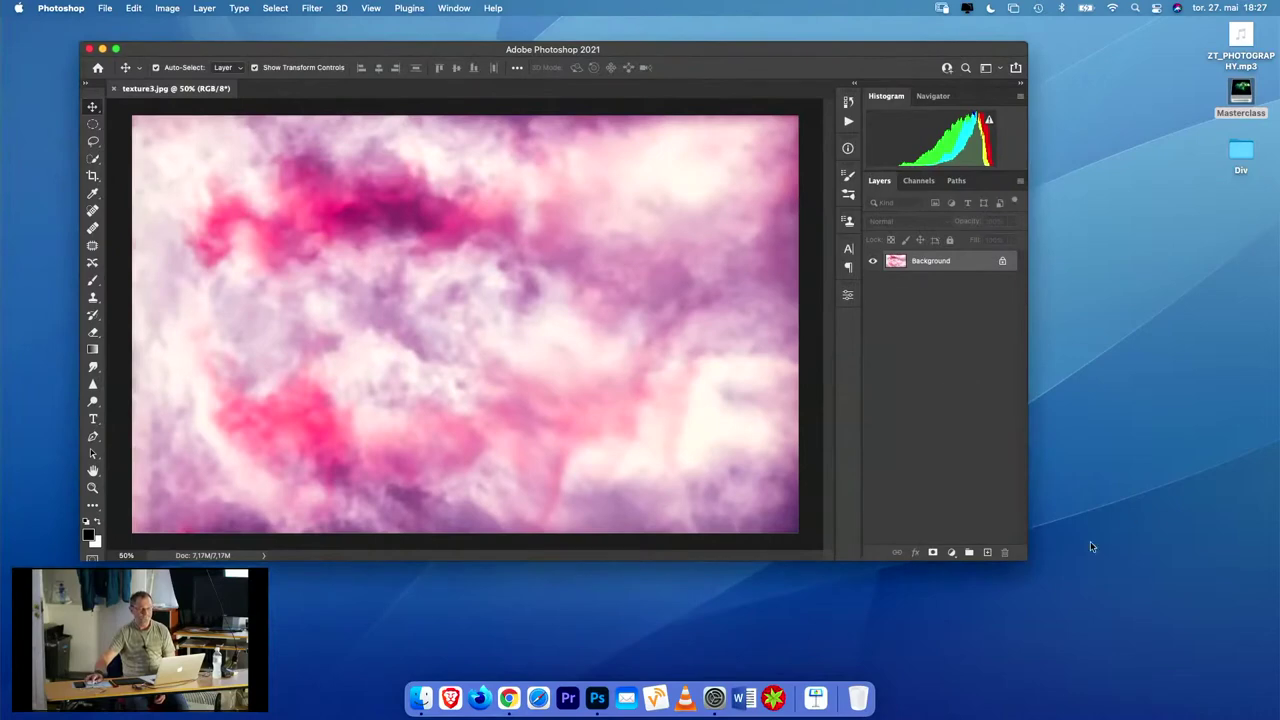
{"action": "left_click_drag", "start_coordinate": [1027, 559], "coordinate": [1198, 604]}
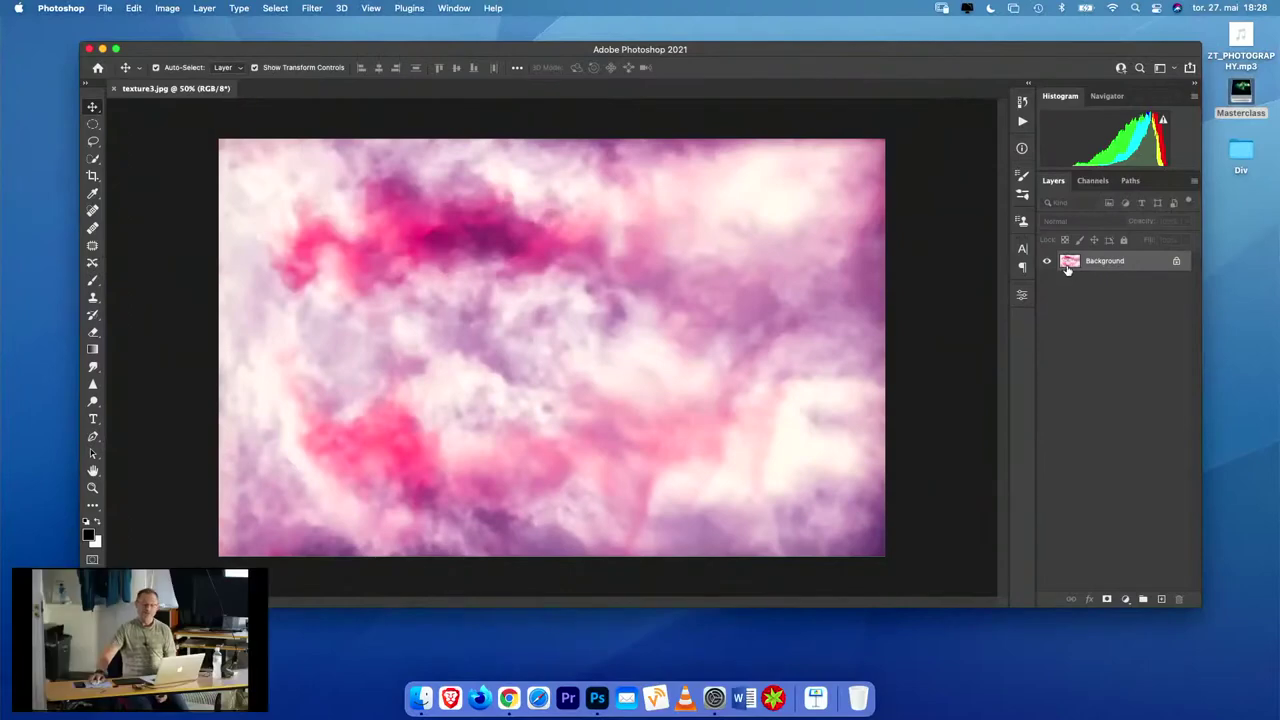
{"action": "left_click", "coordinate": [1176, 264]}
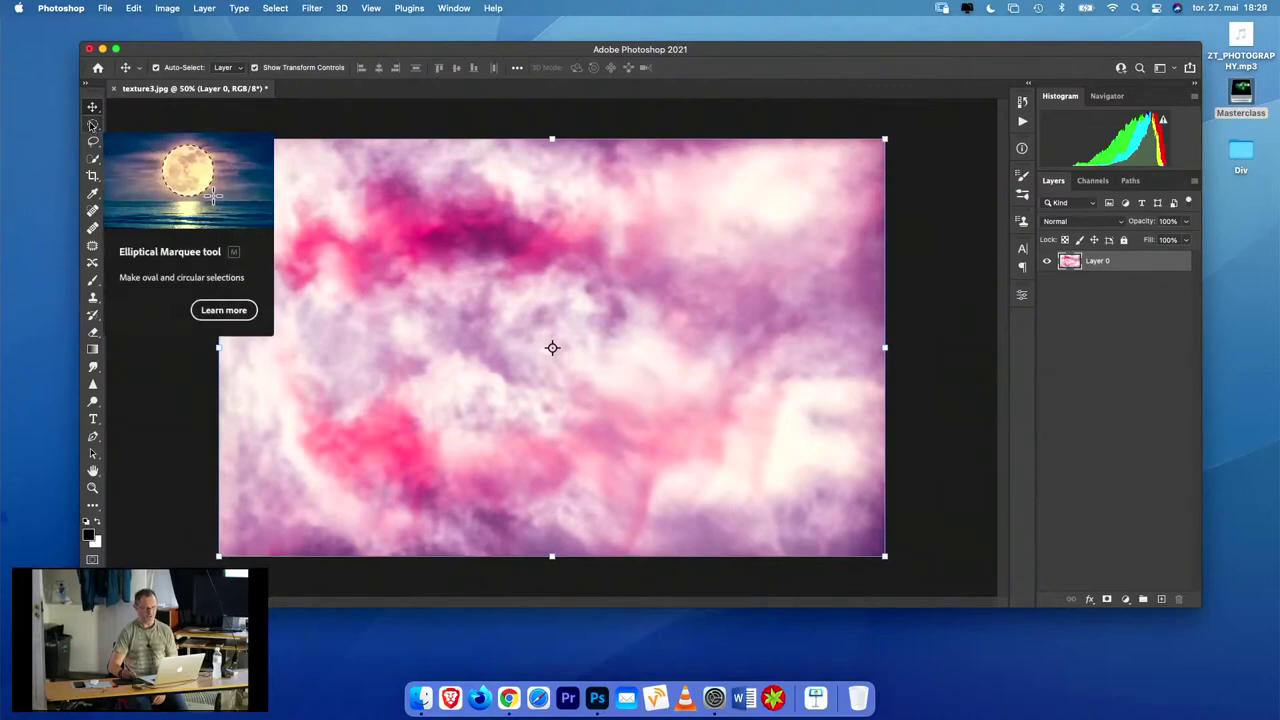
- Draw a roughly 469×429 px elliptical marquee selection left of the canvas centre
{"action": "left_click", "coordinate": [93, 125]}
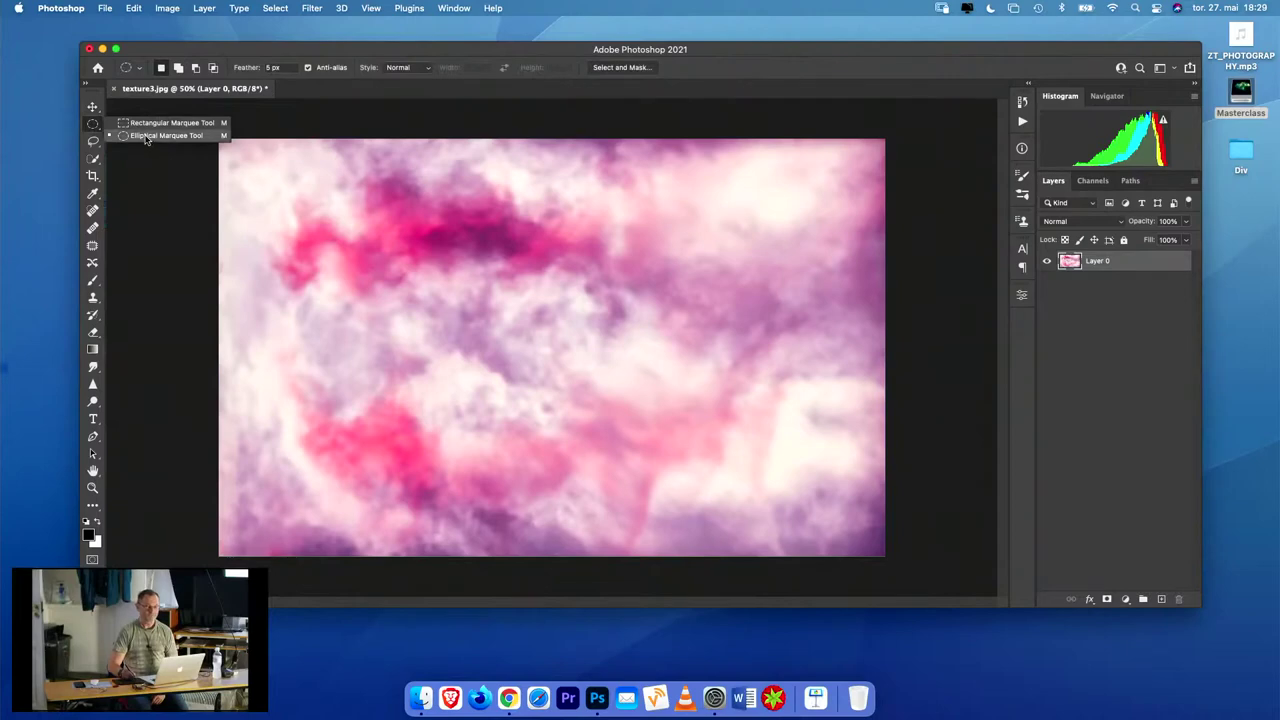
{"action": "left_click", "coordinate": [146, 137]}
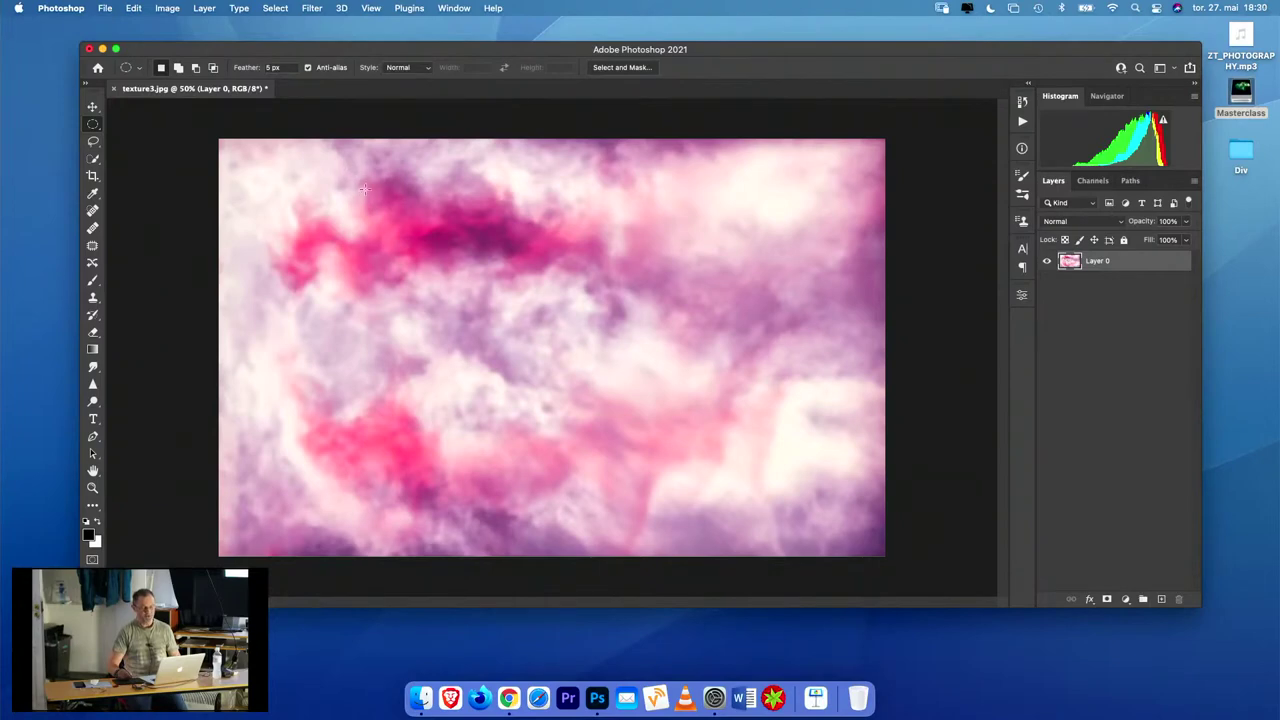
{"action": "left_click_drag", "start_coordinate": [355, 185], "coordinate": [688, 479]}
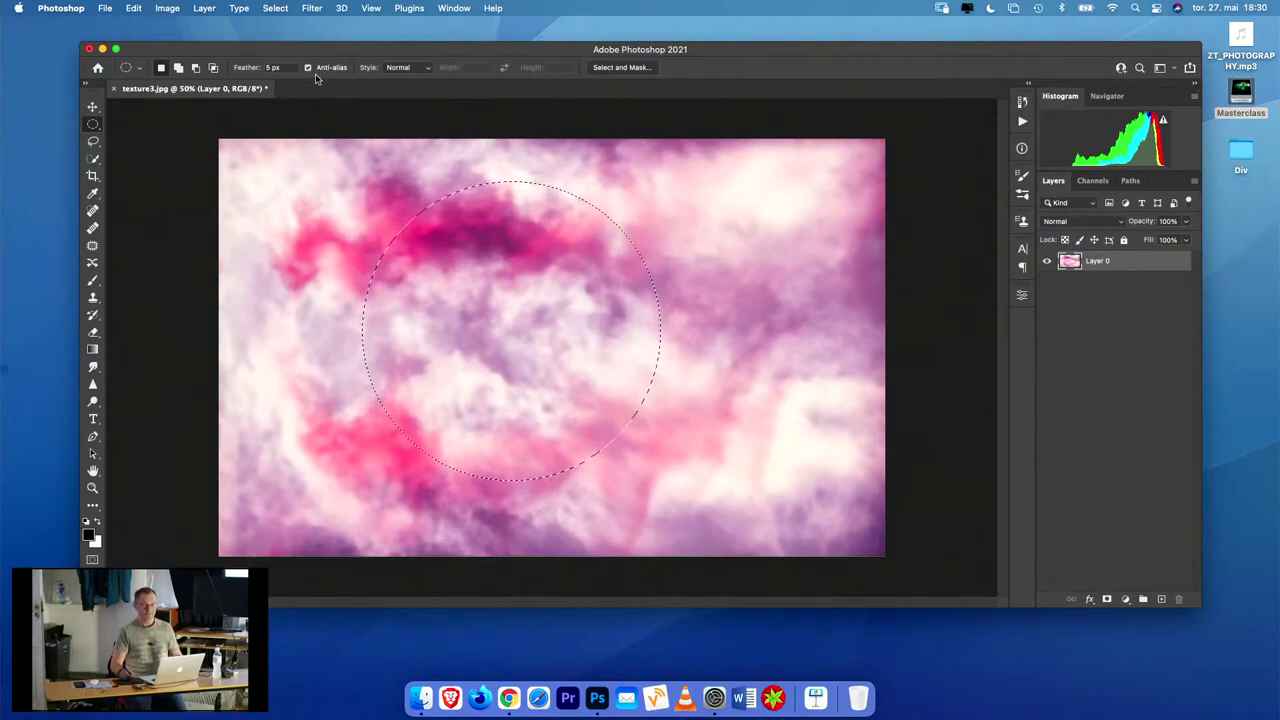
- Show the Filter > Distort submenu, with Spherize, for the circular selection
{"action": "left_click", "coordinate": [313, 8]}
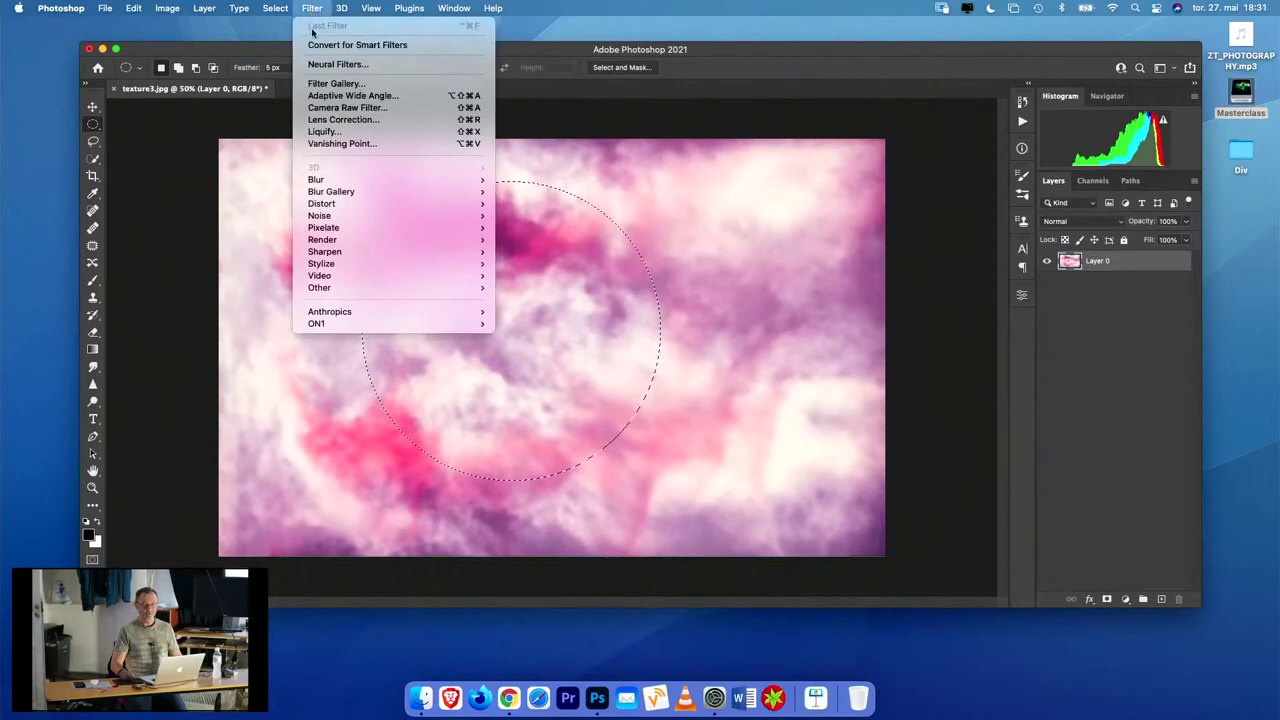
{"action": "mouse_move", "coordinate": [363, 242]}
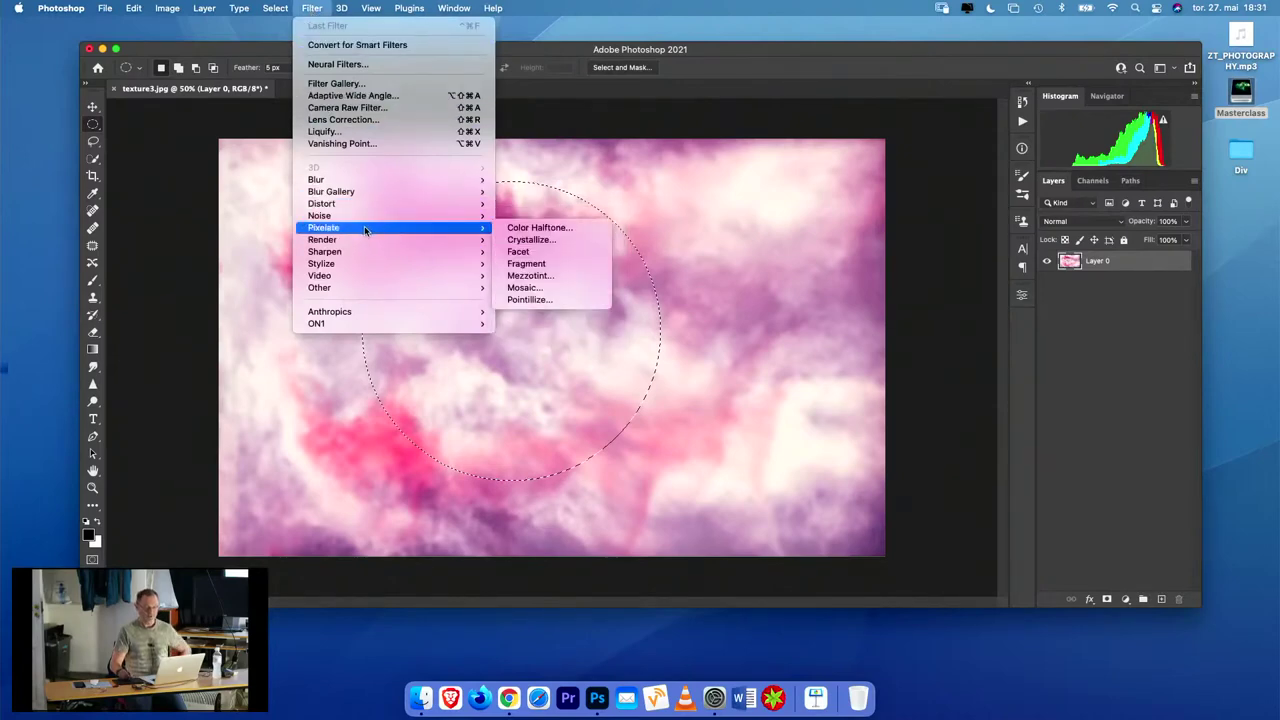
{"action": "mouse_move", "coordinate": [362, 205]}
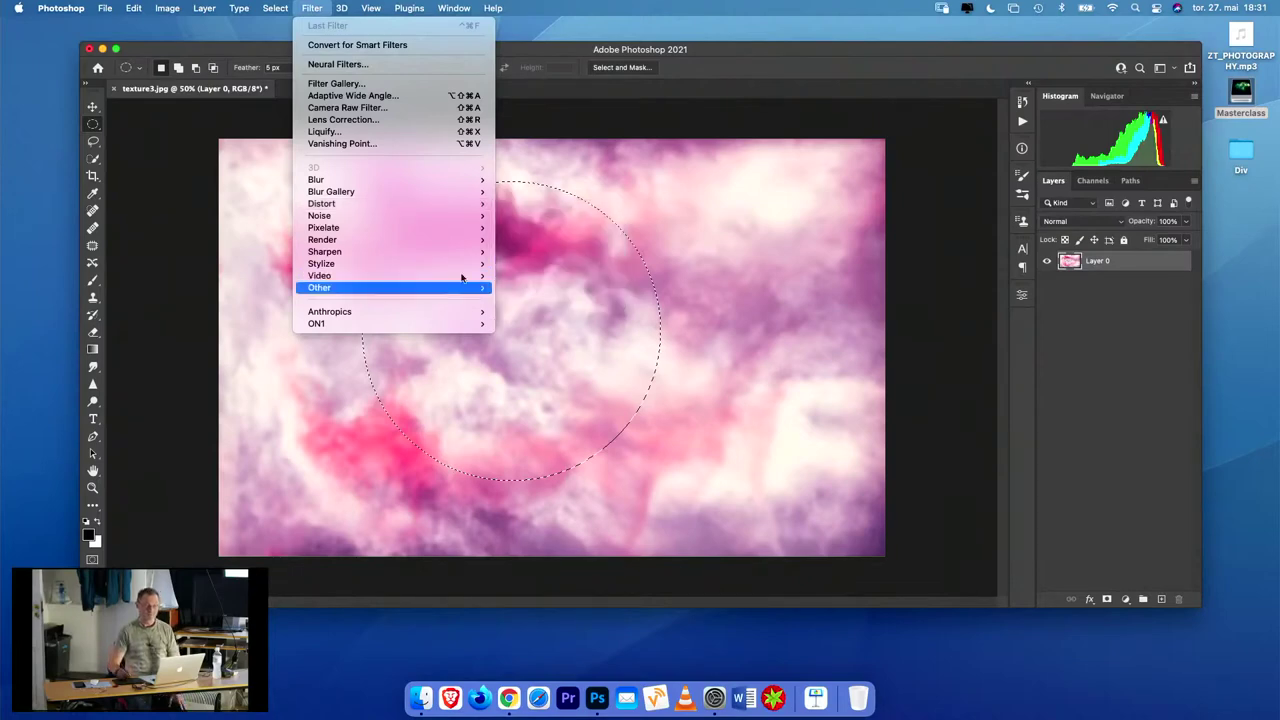
{"action": "mouse_move", "coordinate": [443, 240]}
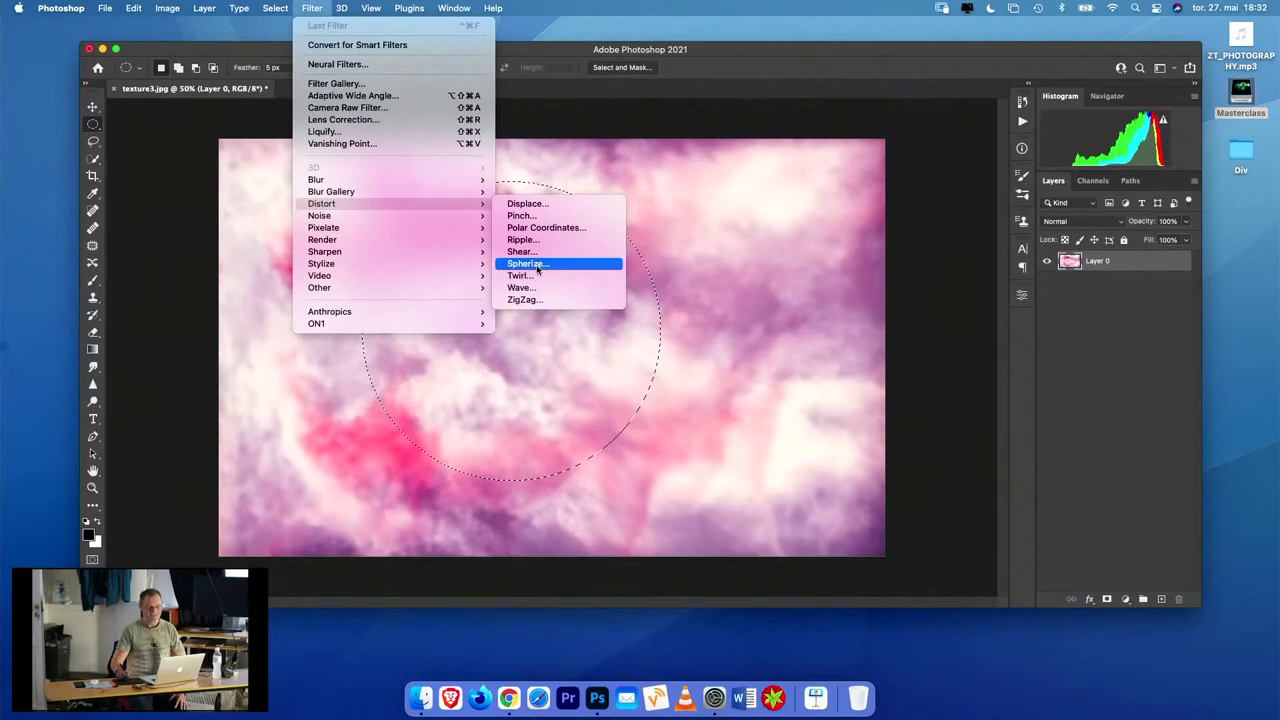
- Bulge the circular selection with a Spherize filter at 100% amount
{"action": "left_click", "coordinate": [537, 265]}
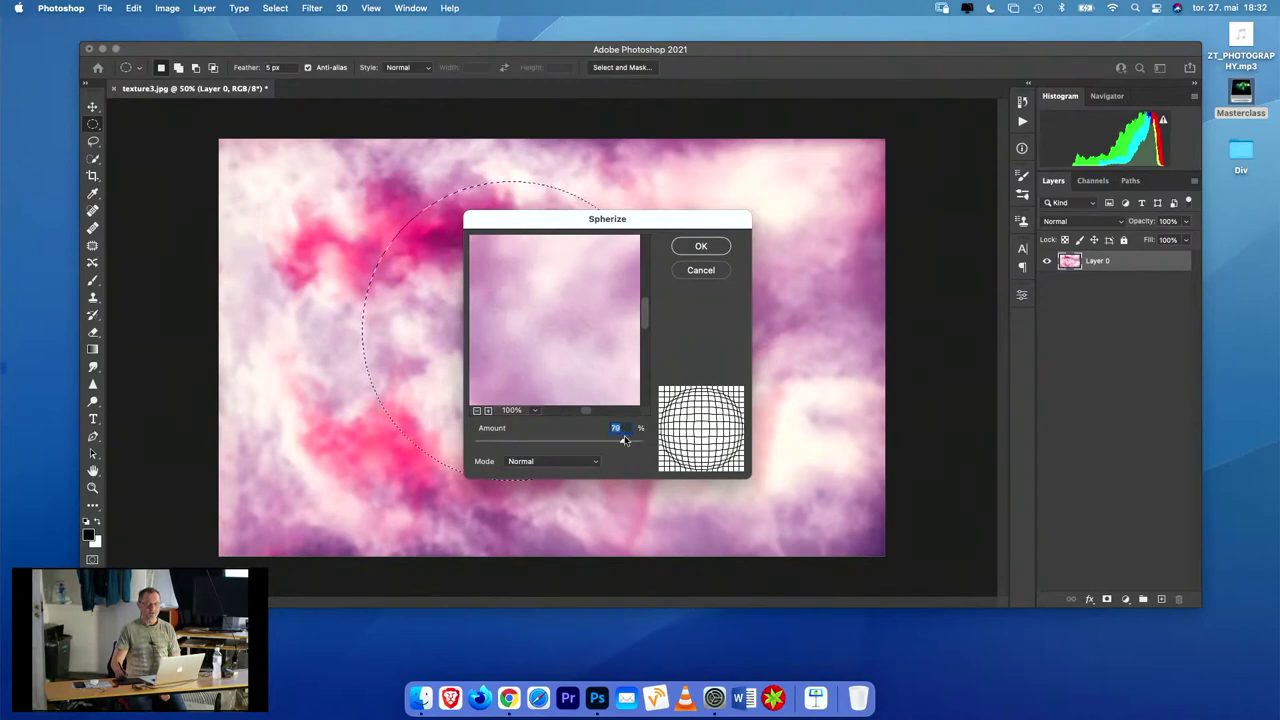
{"action": "mouse_move", "coordinate": [640, 445]}
{"action": "left_mouse_down"}
{"action": "mouse_move", "coordinate": [573, 430]}
{"action": "mouse_move", "coordinate": [641, 435]}
{"action": "left_mouse_up"}
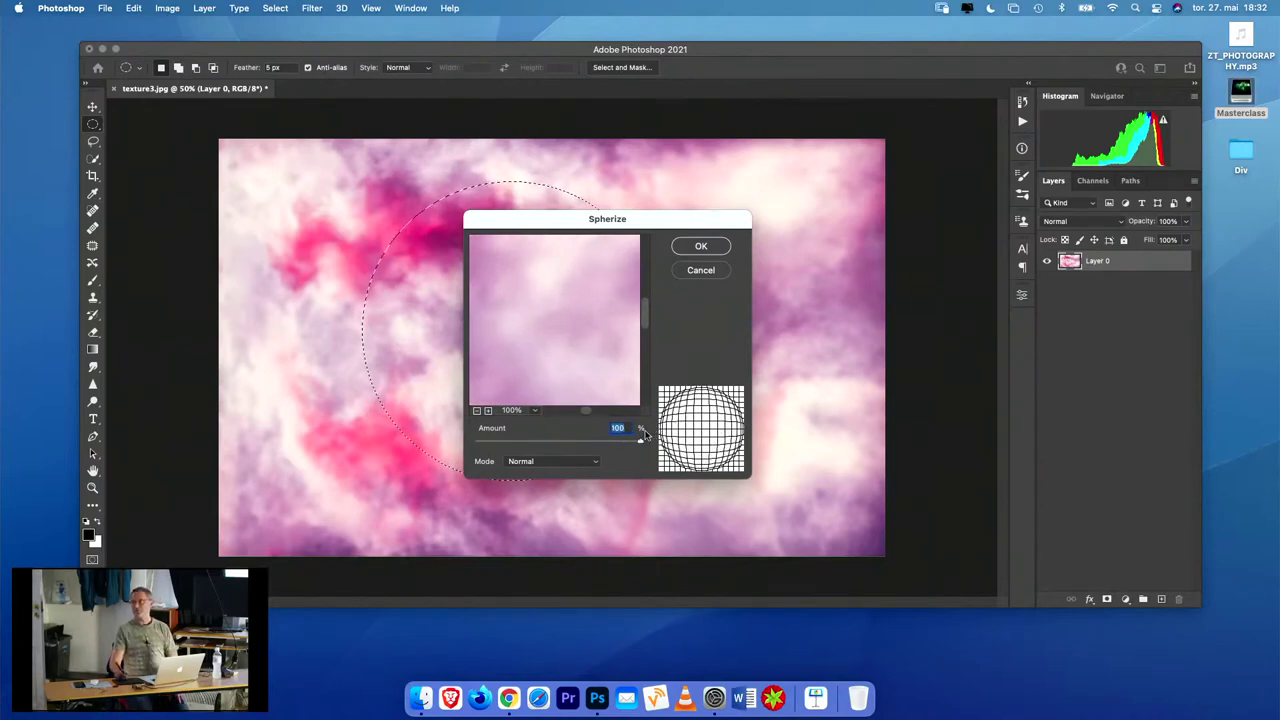
{"action": "left_click", "coordinate": [702, 247]}
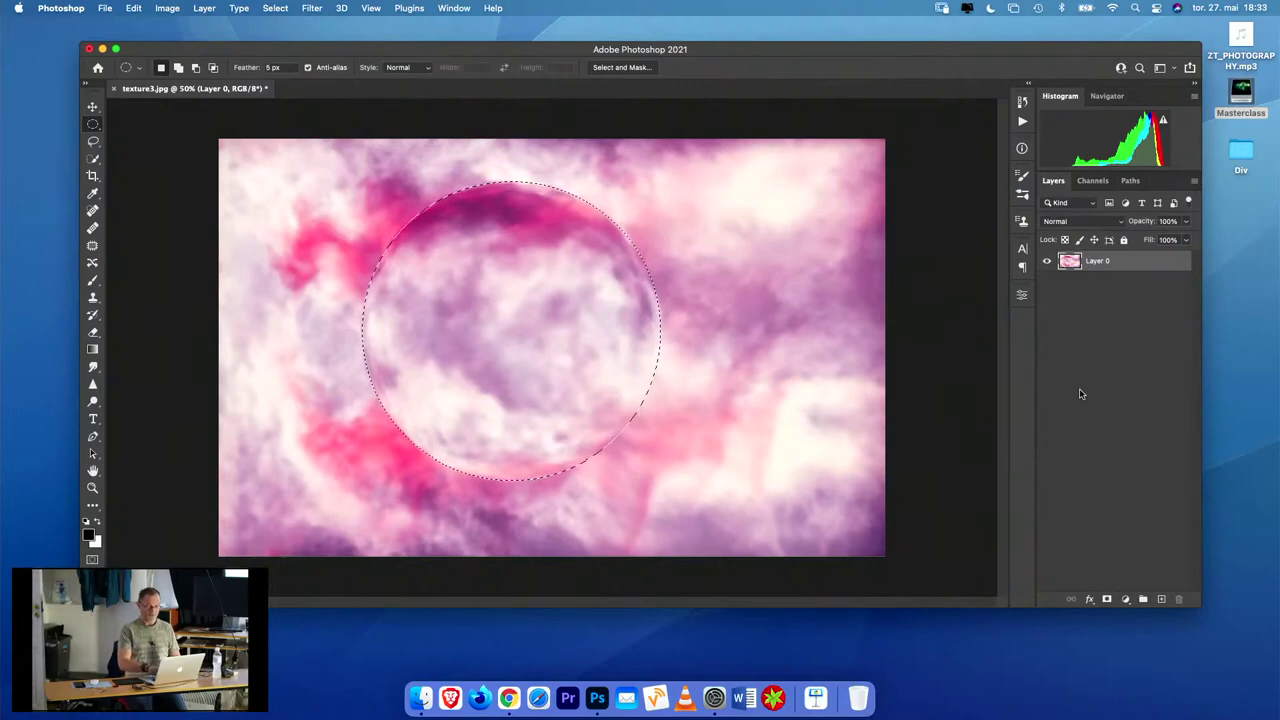
- Copy the spherized circle onto Layer 1 and hide the original Layer 0
{"action": "key", "text": "super+j"}
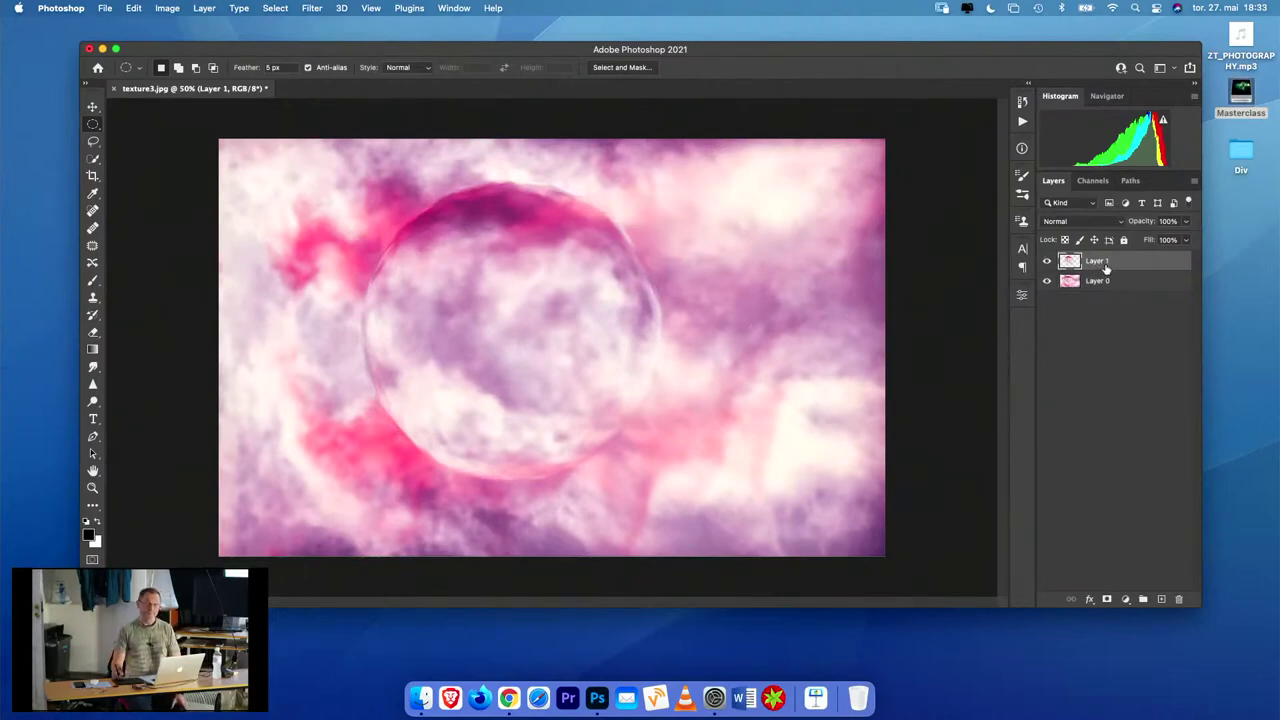
{"action": "left_click", "coordinate": [1047, 282]}
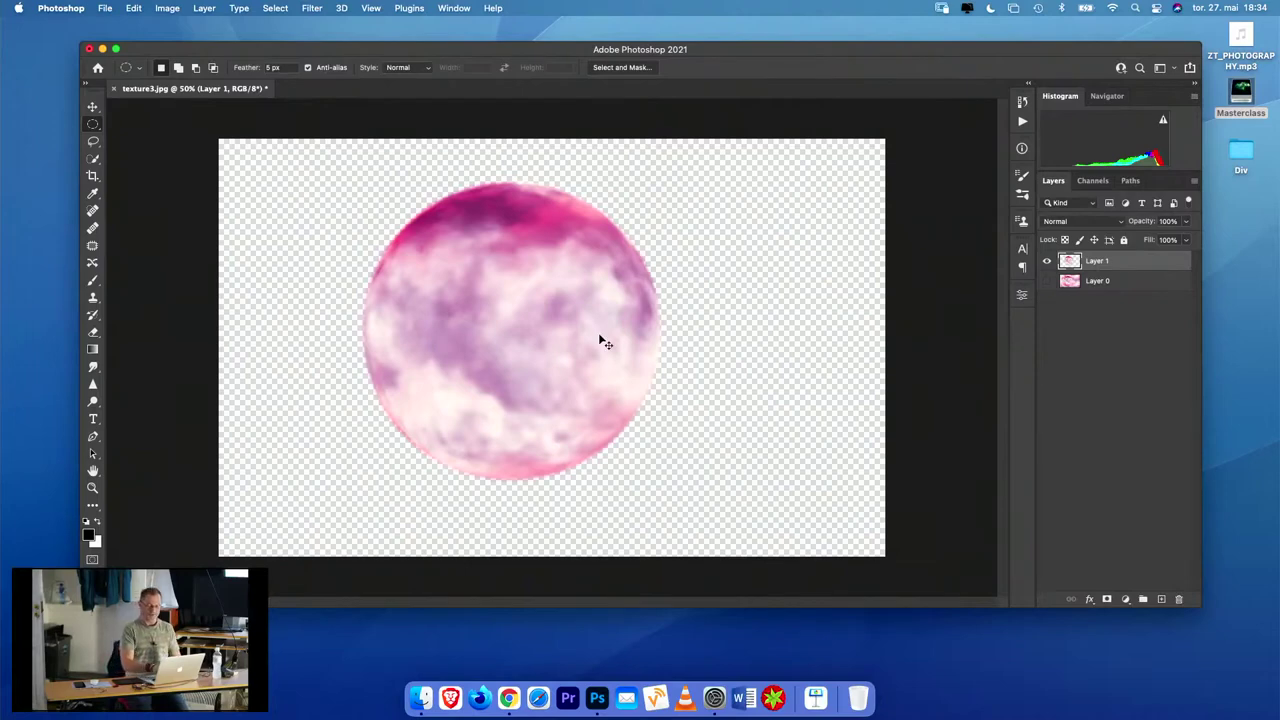
- Free-transform the moon to about 80% size and shift it right and down
{"action": "key", "text": "super+t"}
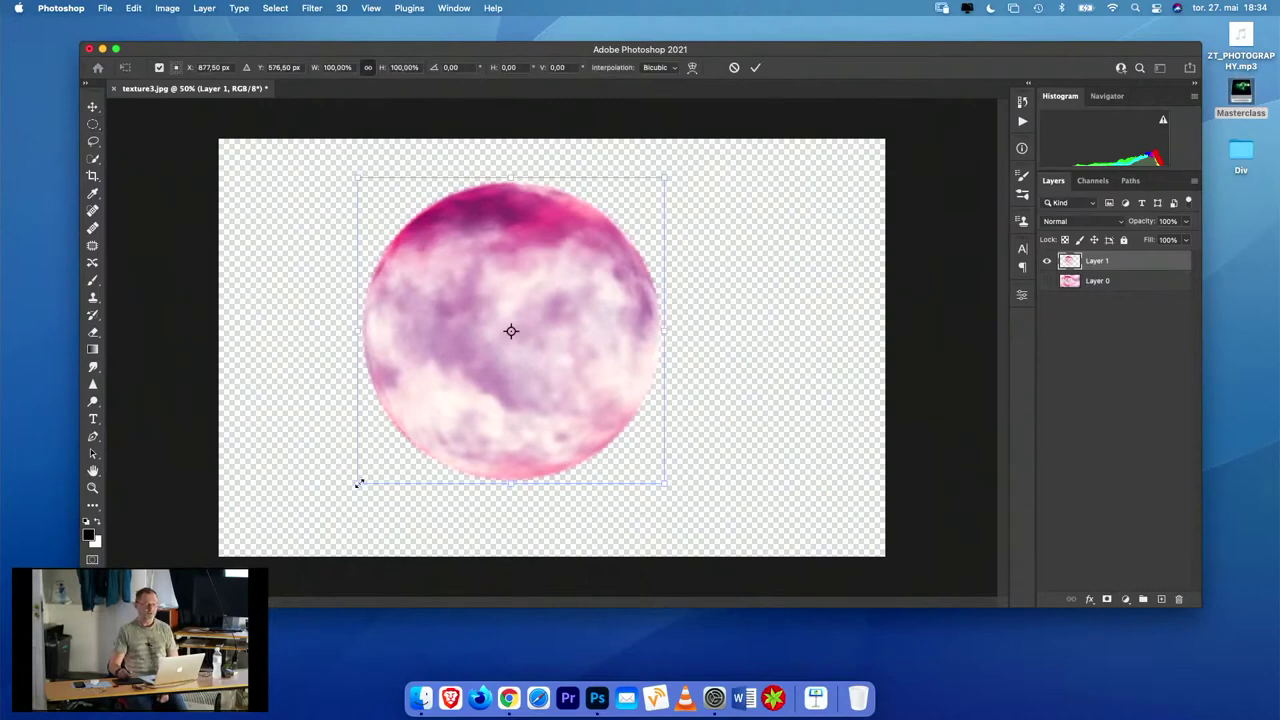
{"action": "left_click_drag", "start_coordinate": [359, 483], "coordinate": [424, 417]}
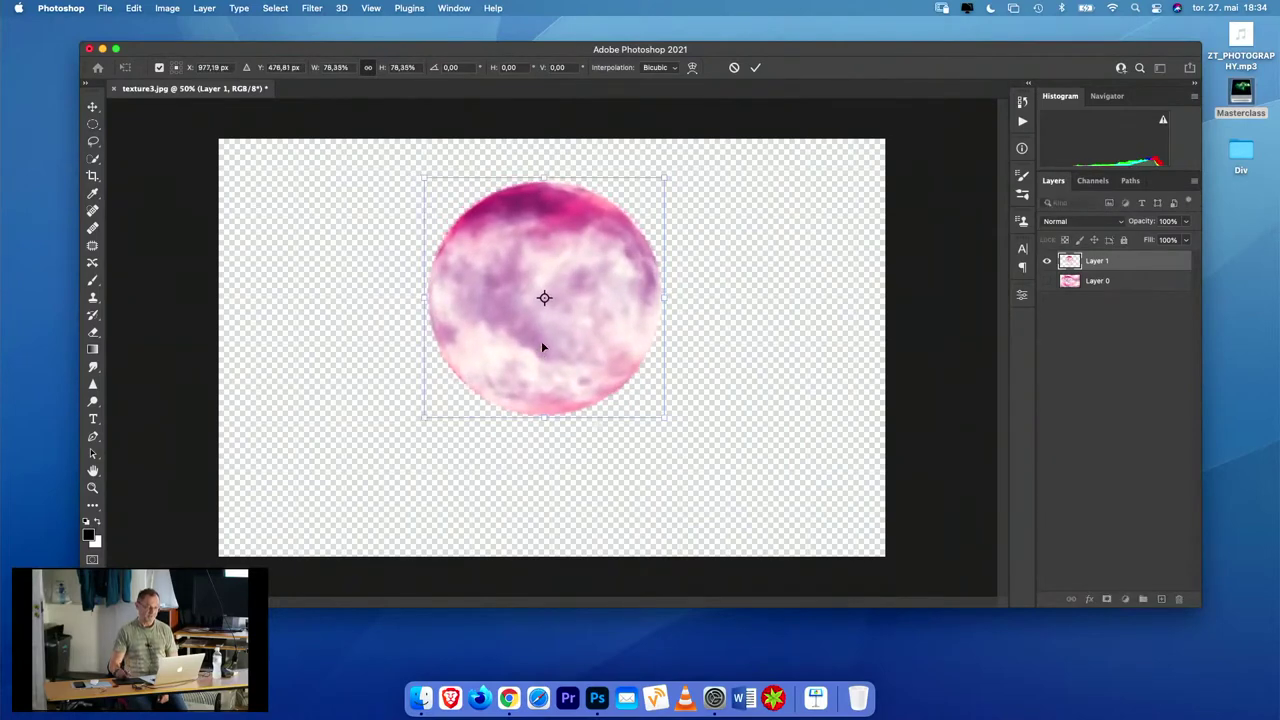
{"action": "left_click_drag", "start_coordinate": [541, 343], "coordinate": [632, 393]}
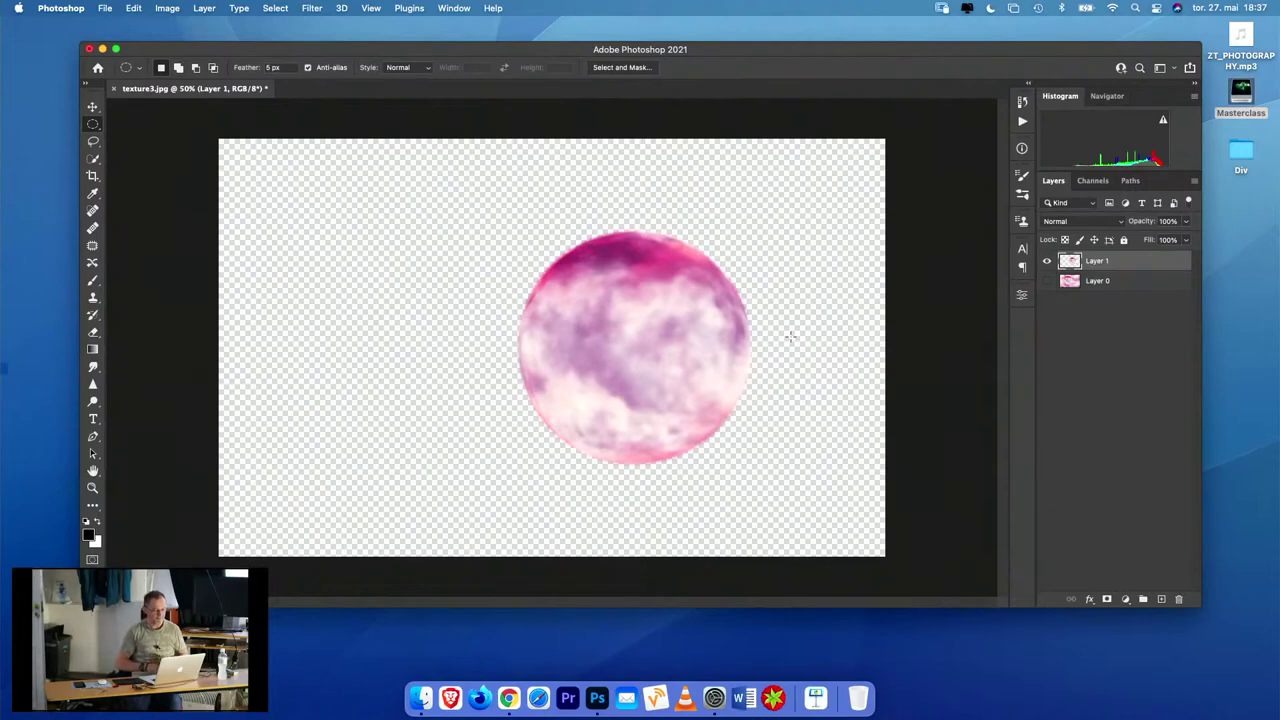
- Dismiss the 'No pixels are selected' warning raised by Cmd+J
{"action": "key", "text": "super+j"}
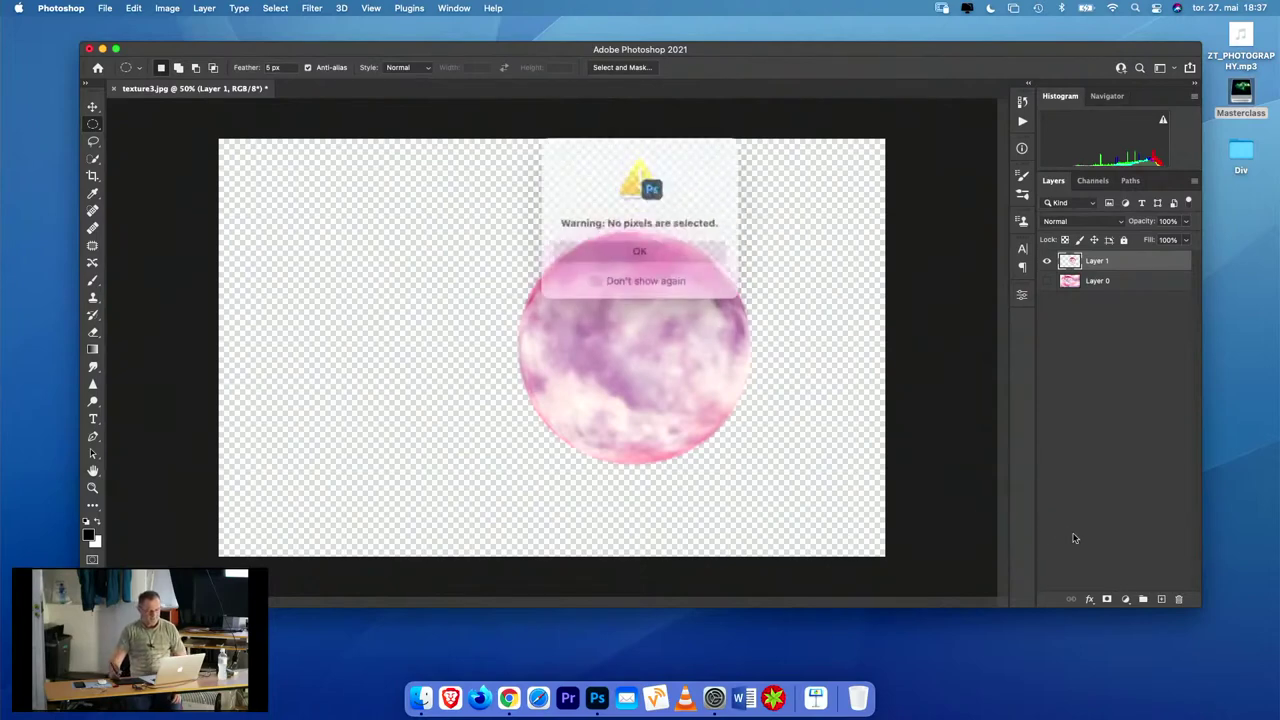
{"action": "left_click", "coordinate": [661, 247]}
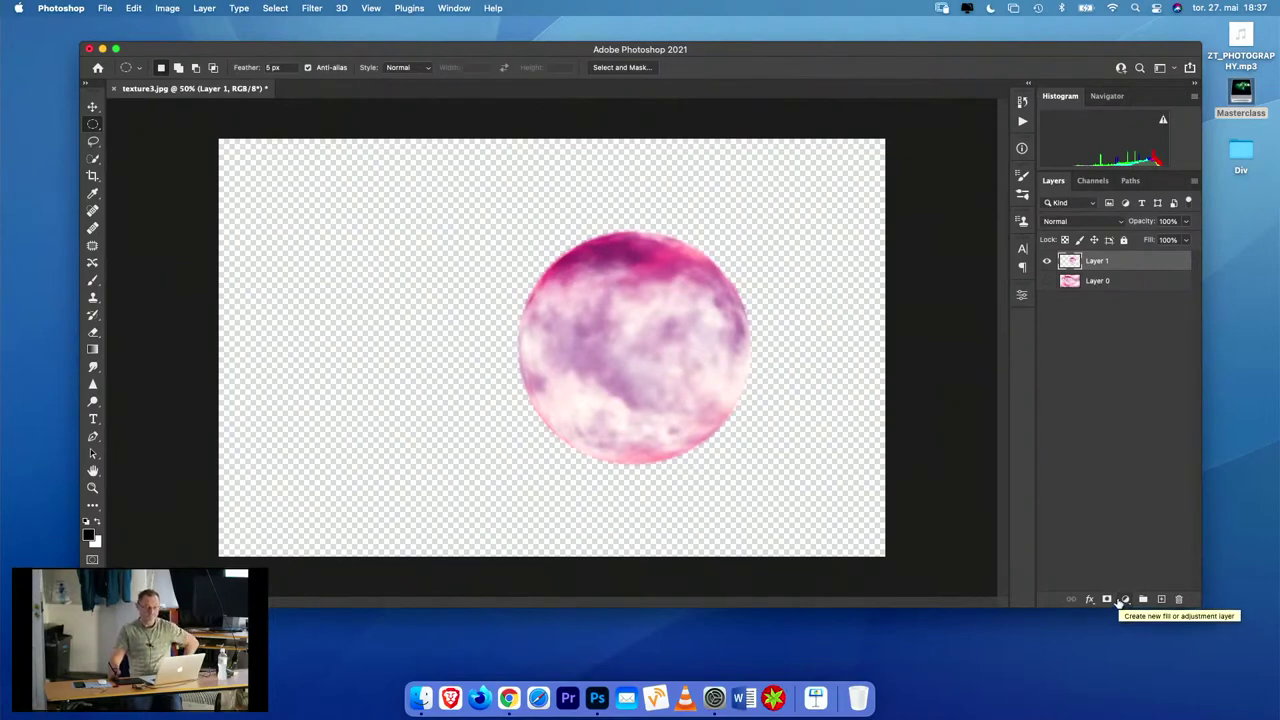
- Expand the fill and adjustment layer menu to show Solid Color through Selective Color
{"action": "left_click", "coordinate": [1126, 600]}
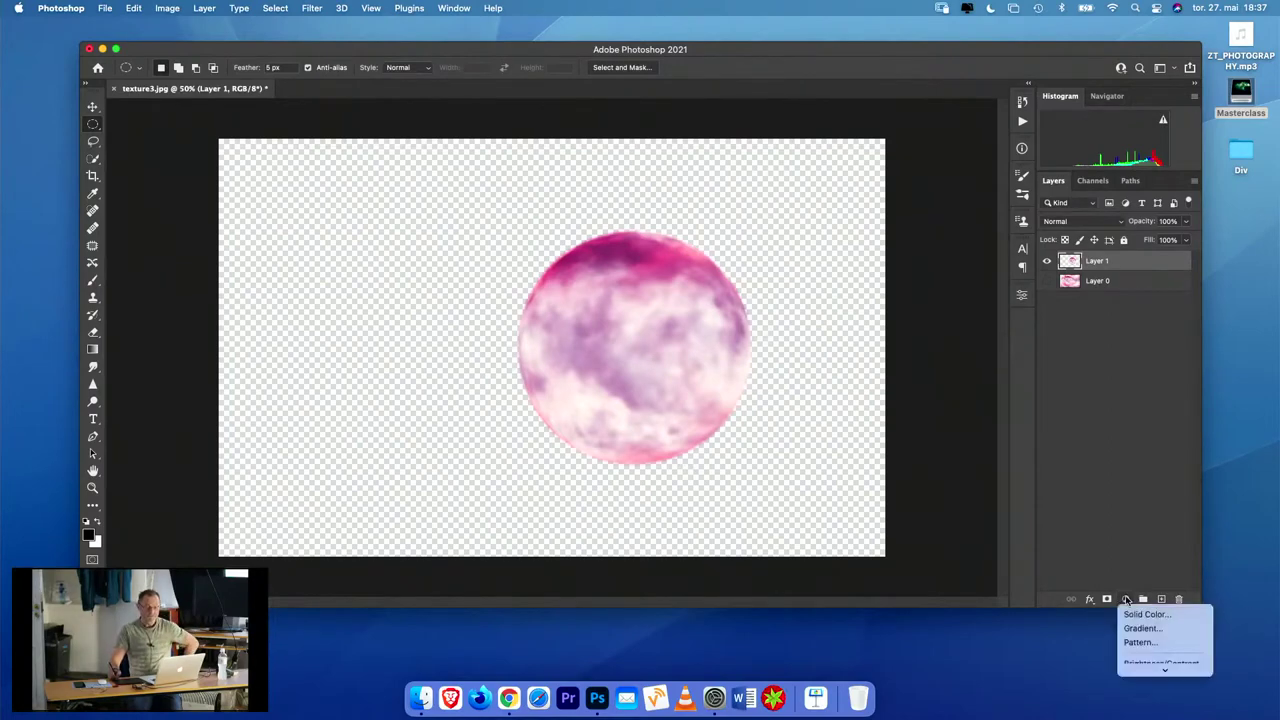
{"action": "mouse_move", "coordinate": [1164, 669]}
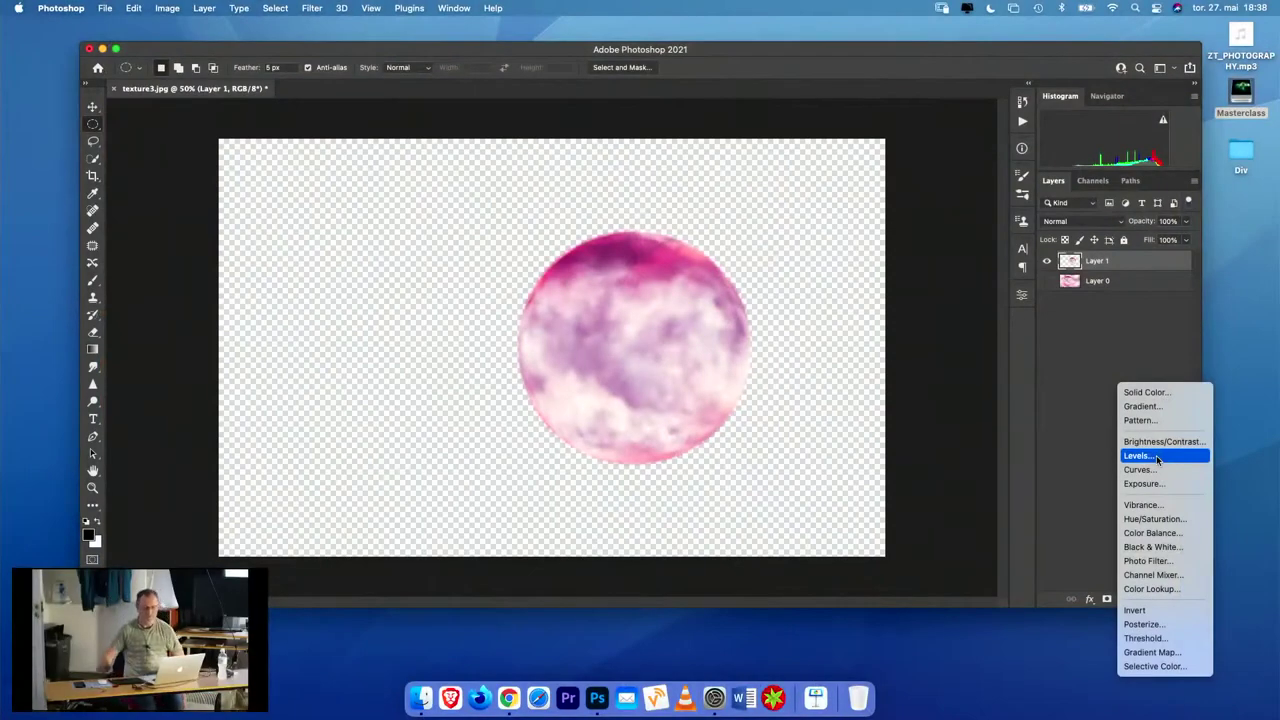
- Add a Levels adjustment layer with output white lowered to about 129
{"action": "left_click", "coordinate": [1156, 456]}
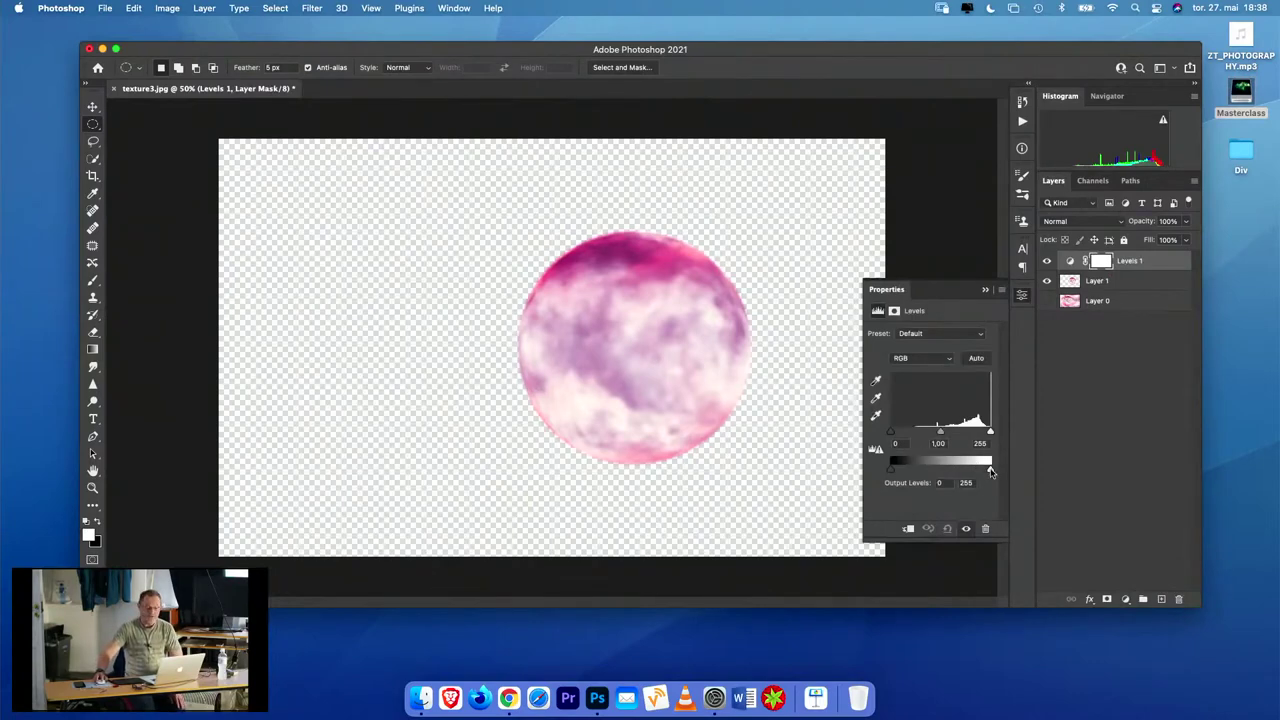
{"action": "left_click_drag", "start_coordinate": [990, 471], "coordinate": [941, 470]}
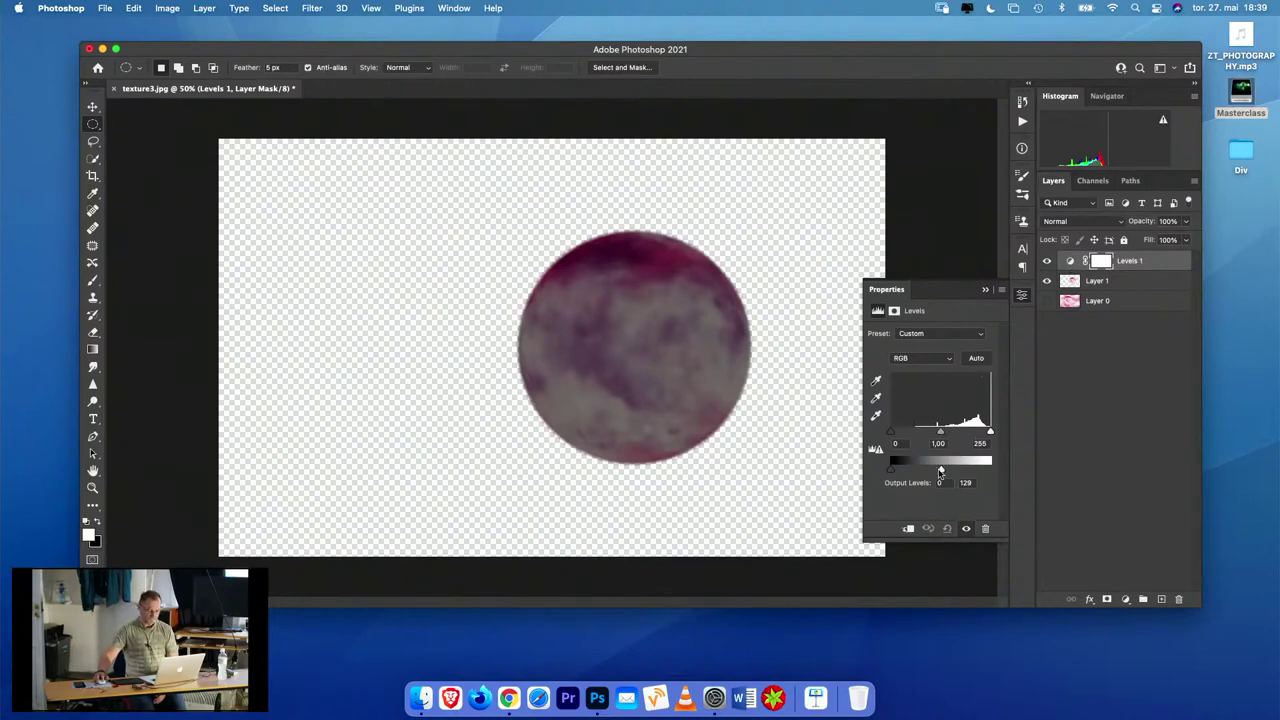
{"action": "left_click_drag", "start_coordinate": [941, 471], "coordinate": [941, 471]}
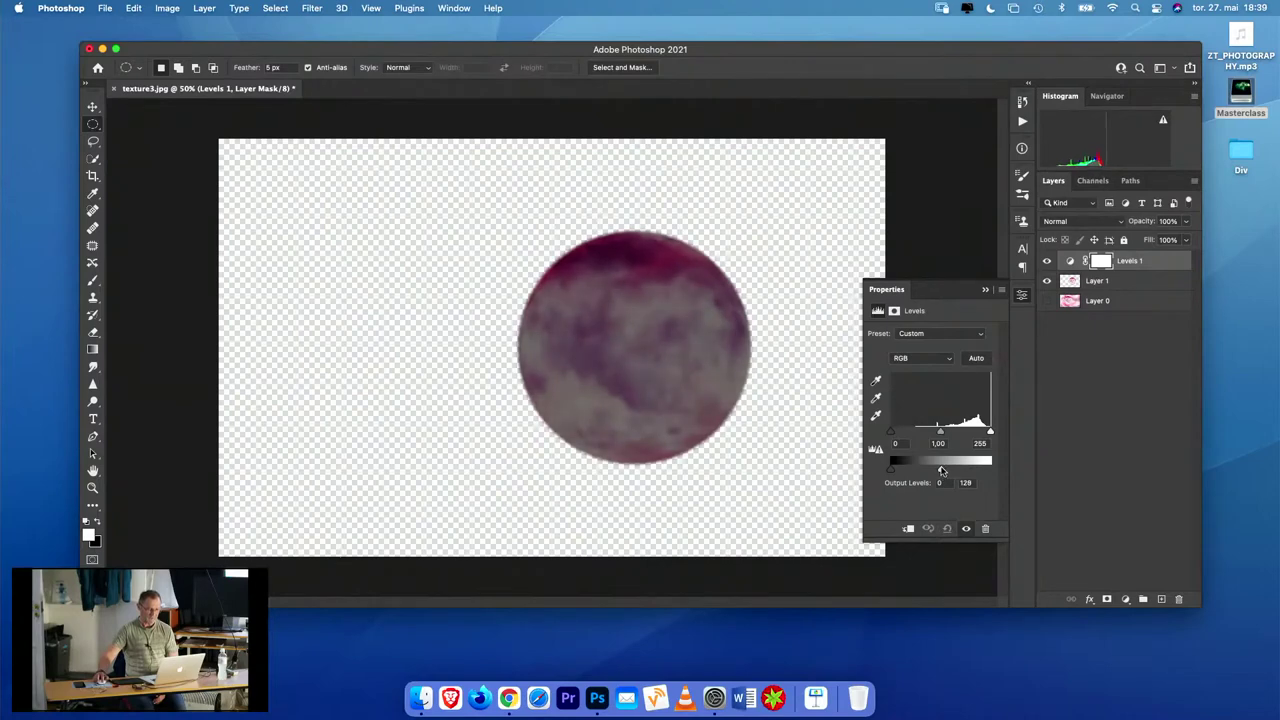
- Invert the Levels mask to black, then target the Levels adjustment again
{"action": "left_click", "coordinate": [1100, 262]}
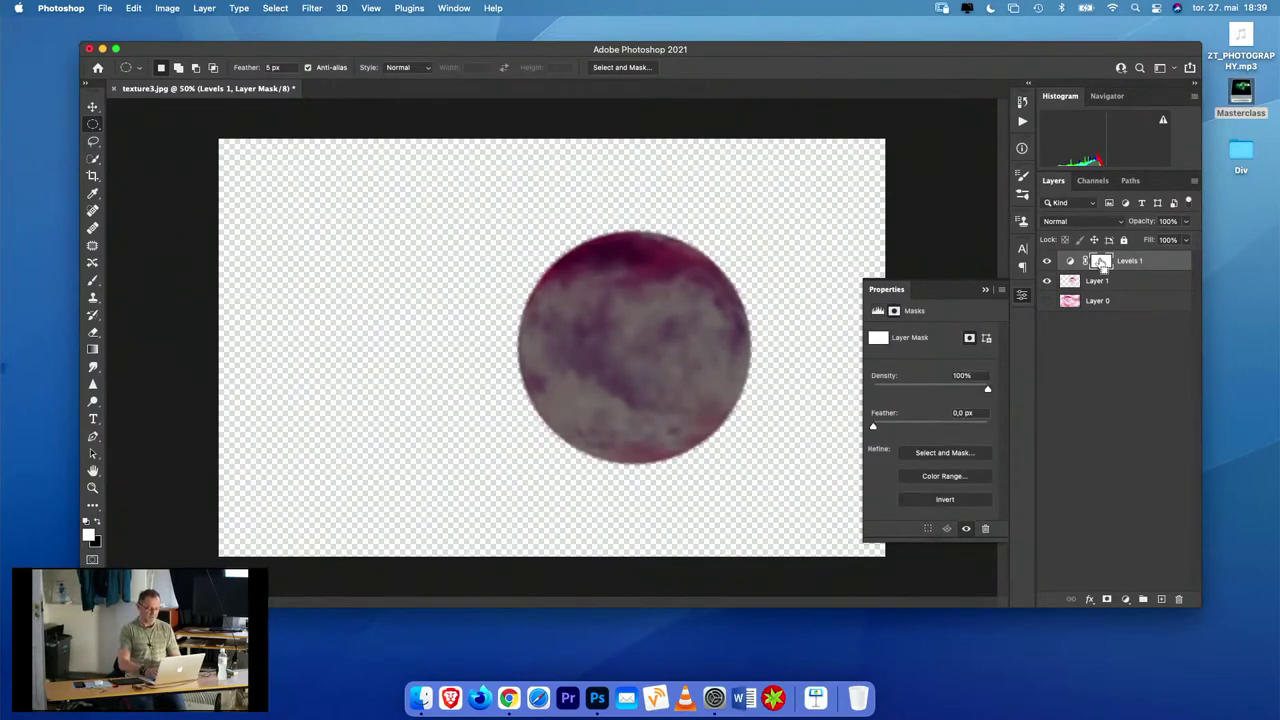
{"action": "key", "text": "super+i"}
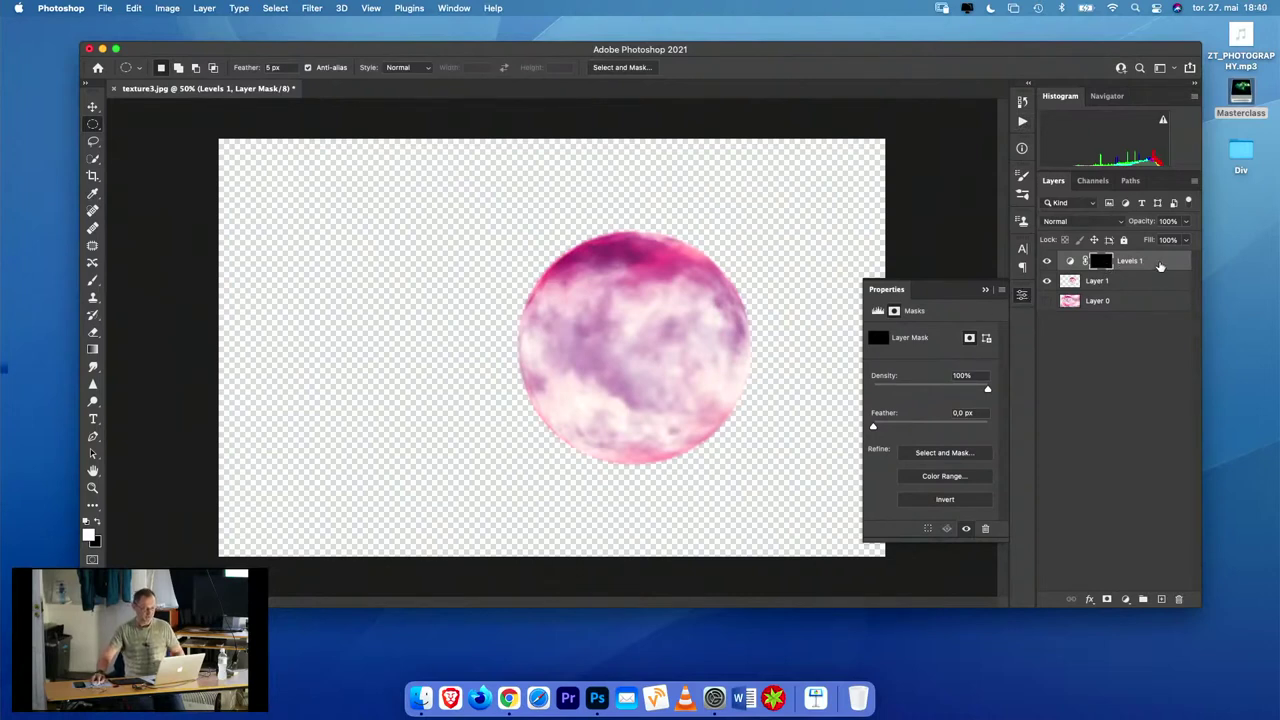
{"action": "key", "text": "super+2"}
- Delete the trial Levels 1 layer and add a fresh default Levels layer above Layer 1
{"action": "key", "text": "BackSpace"}
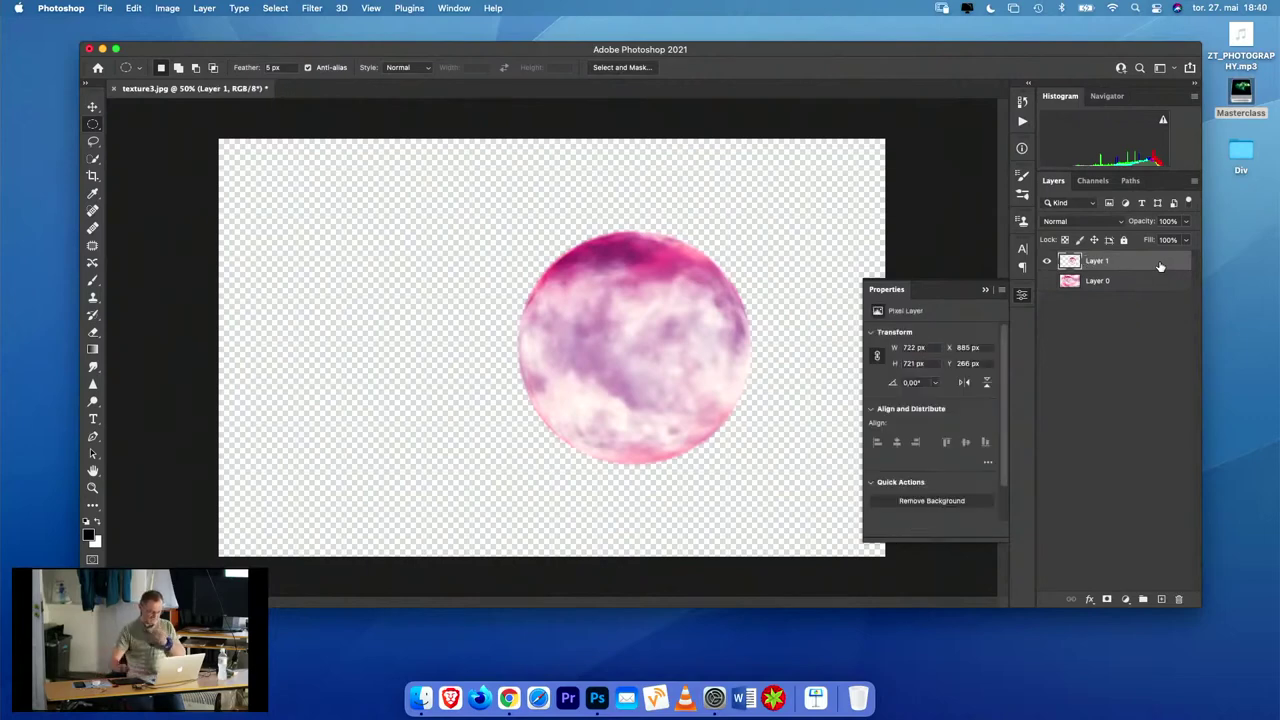
{"action": "left_click", "coordinate": [1022, 294]}
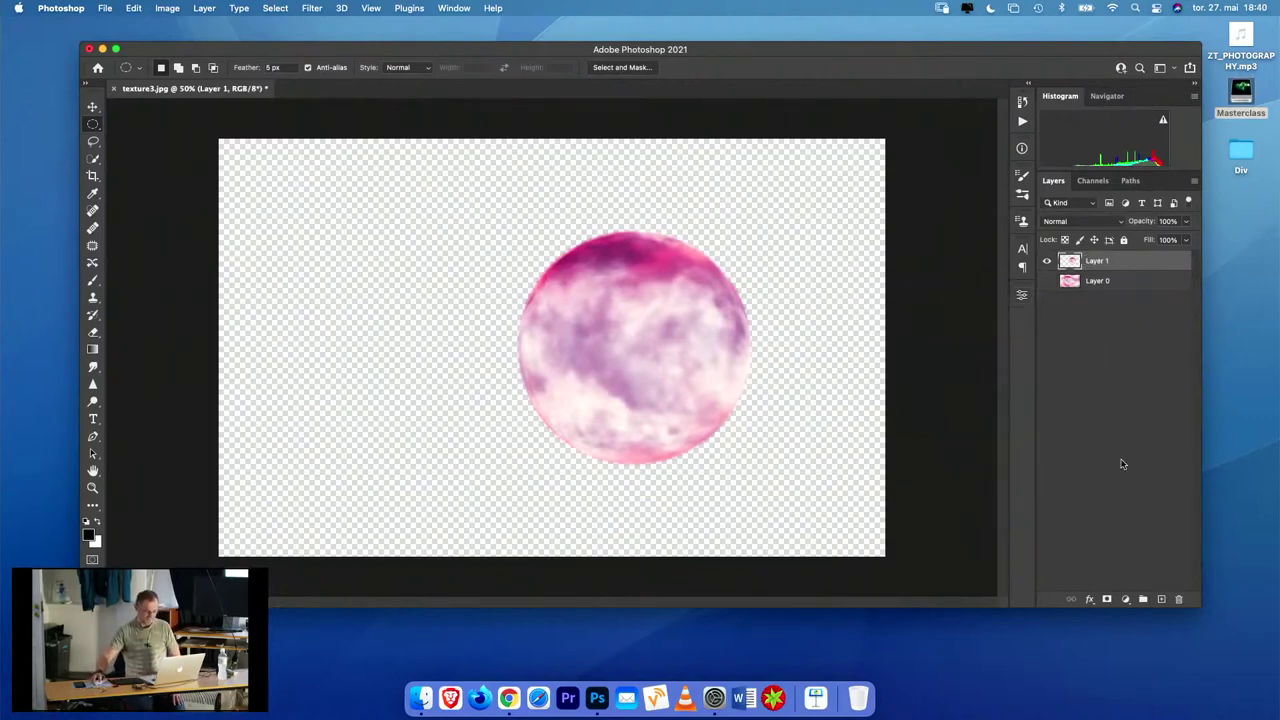
{"action": "left_click", "coordinate": [1126, 600]}
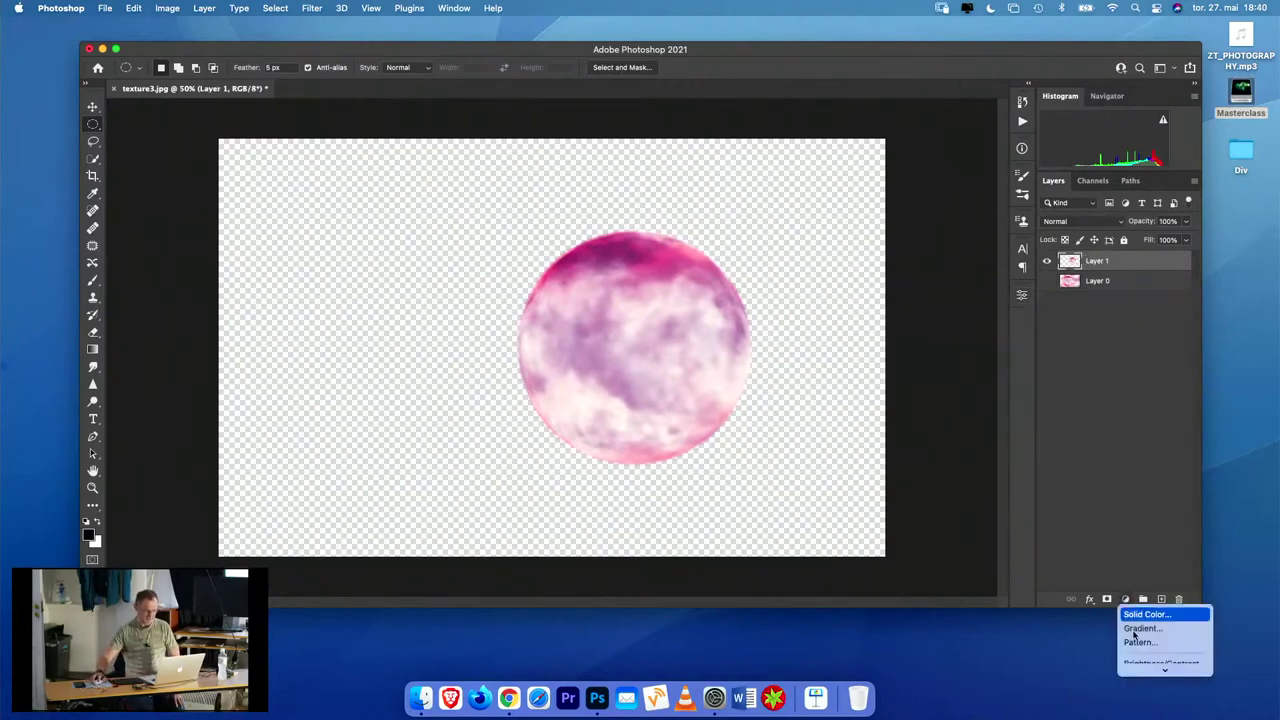
{"action": "left_click", "coordinate": [1137, 524]}
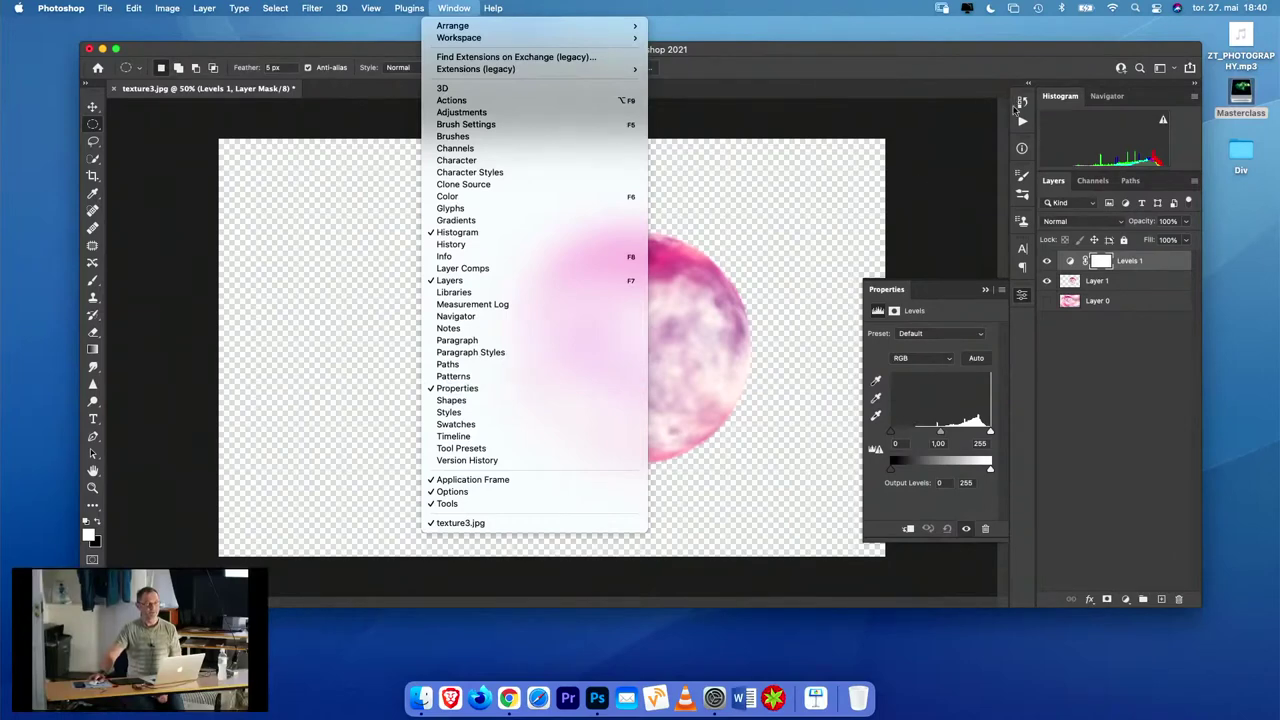
{"action": "left_click", "coordinate": [902, 289]}
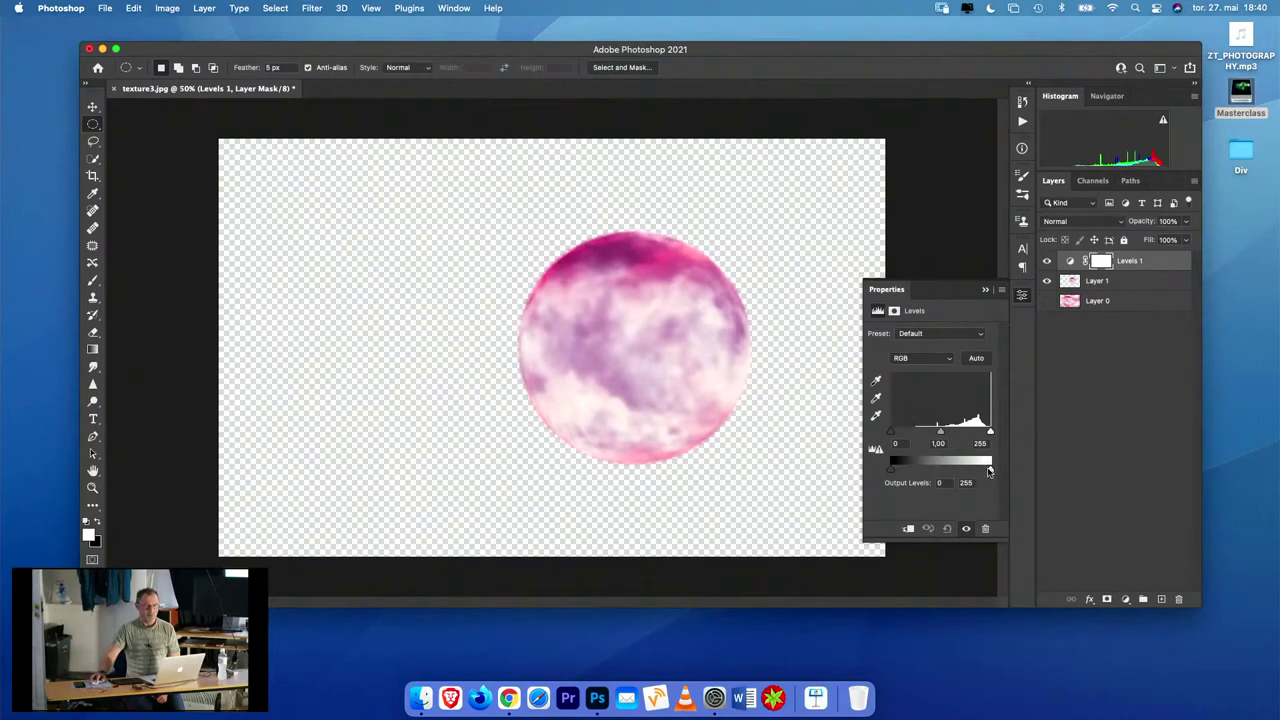
- Set Levels output white to 116 and midtone to 1.04, muting the moon purple
{"action": "left_click_drag", "start_coordinate": [990, 470], "coordinate": [936, 471]}
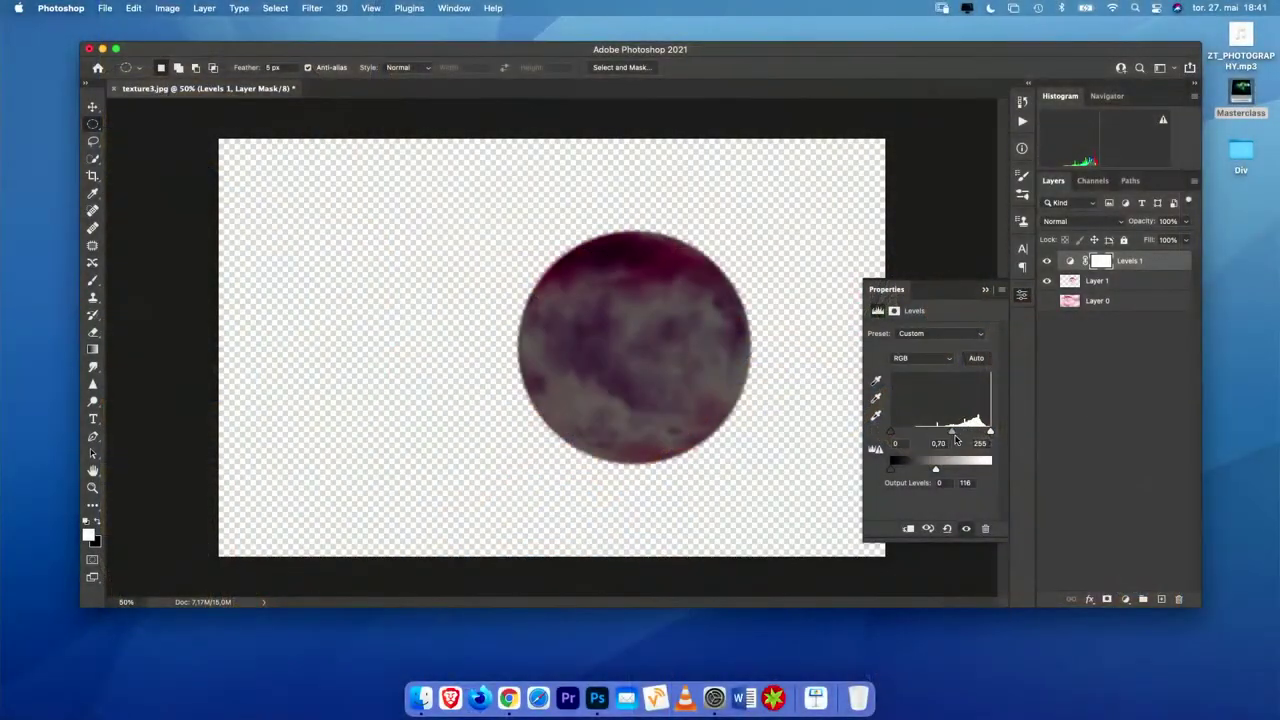
{"action": "left_click_drag", "start_coordinate": [932, 438], "coordinate": [938, 440]}
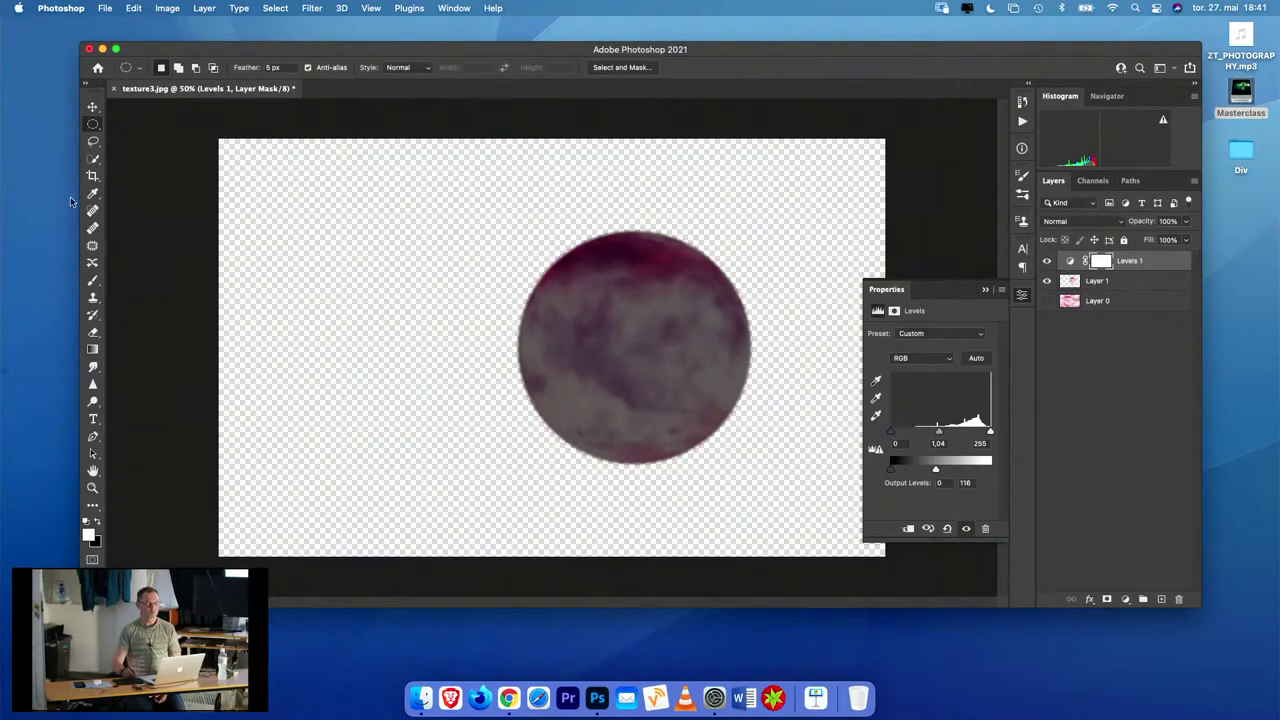
- Set up a black Soft Round brush at 0% hardness, enlarged to 267 px
{"action": "left_click", "coordinate": [94, 281]}
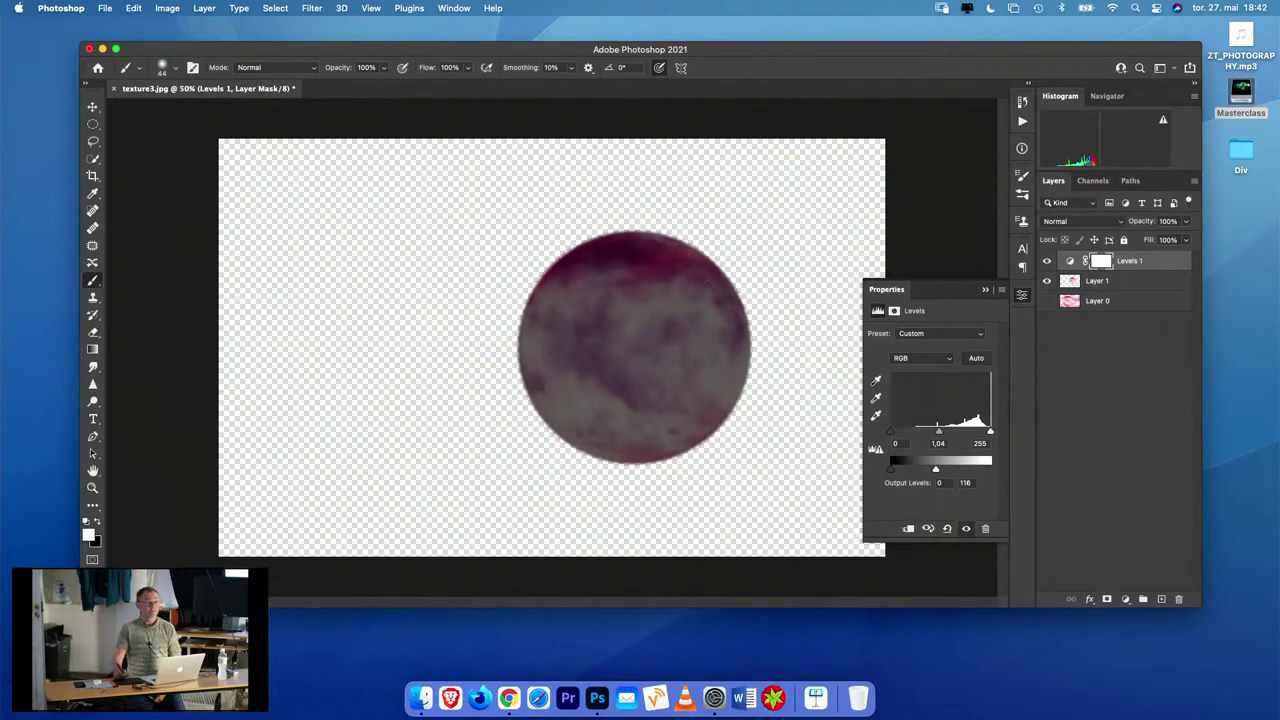
{"action": "left_click", "coordinate": [97, 524]}
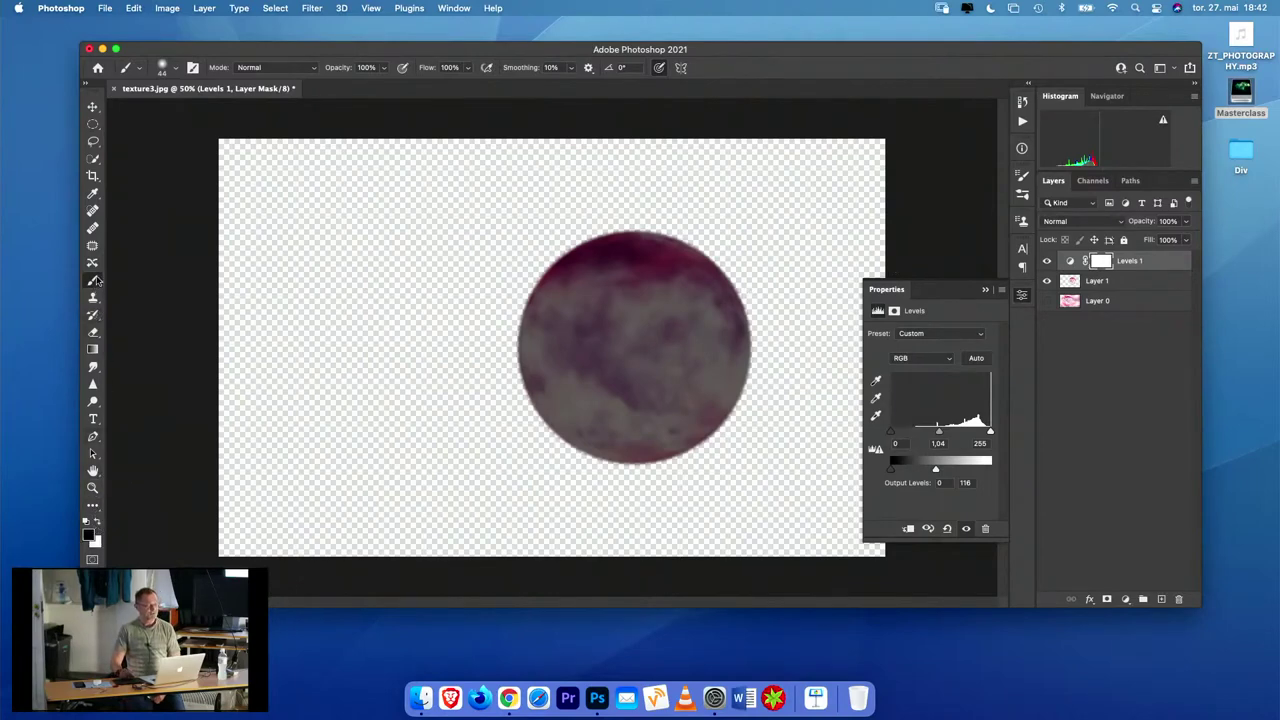
{"action": "left_click", "coordinate": [177, 69]}
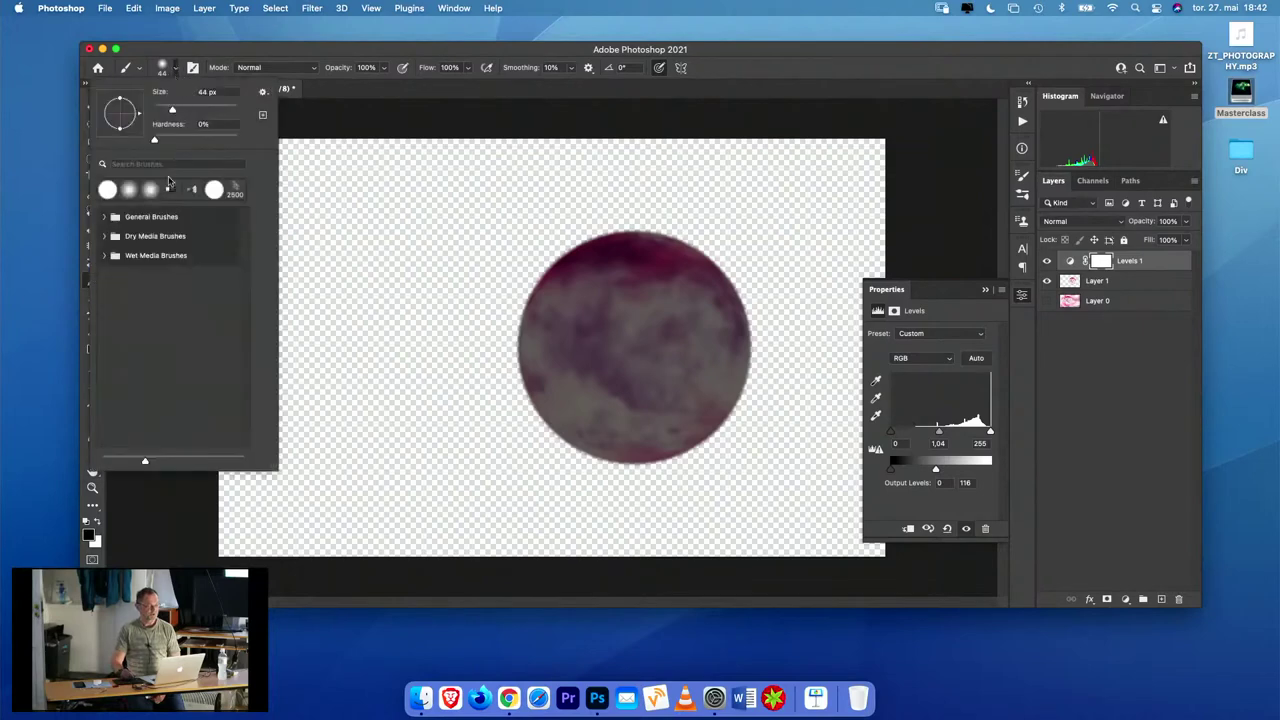
{"action": "left_click", "coordinate": [105, 217]}
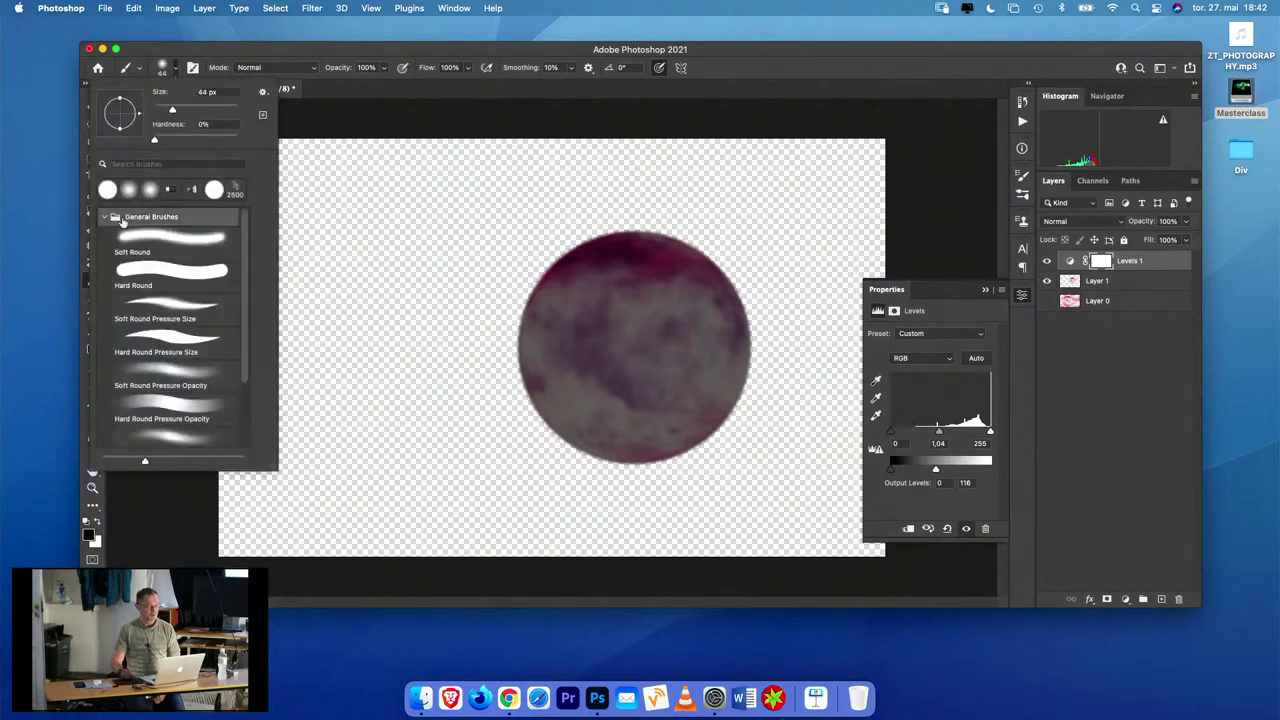
{"action": "left_click", "coordinate": [155, 237]}
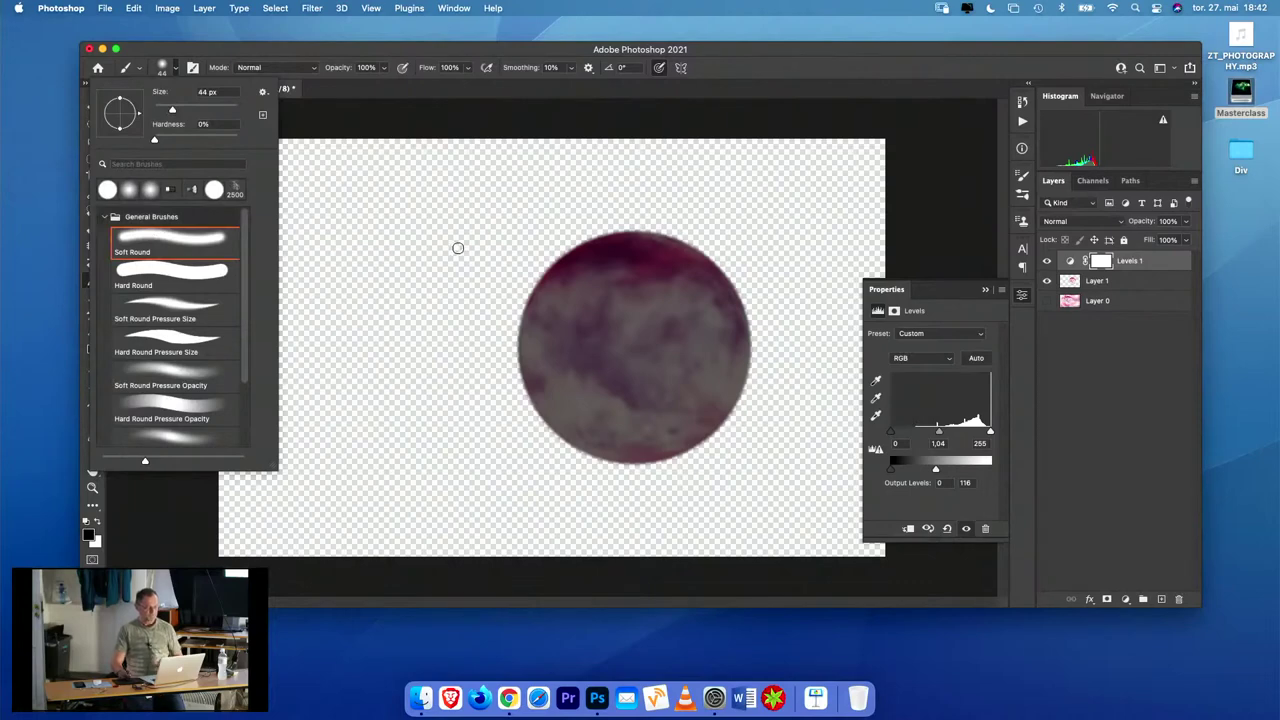
{"action": "mouse_move", "coordinate": [458, 250]}
{"action": "left_mouse_down"}
{"action": "mouse_move", "coordinate": [500, 251]}
{"action": "mouse_move", "coordinate": [504, 233]}
{"action": "left_mouse_up"}
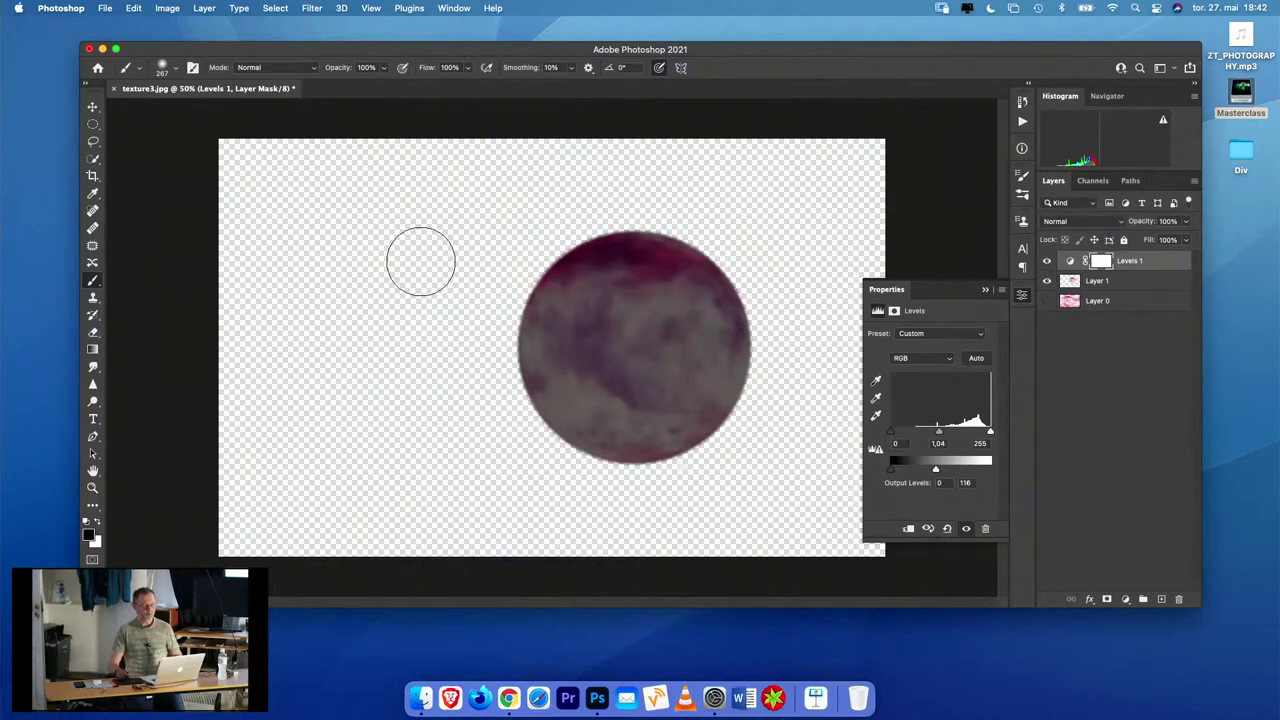
- Enlarge the brush and paint the Levels 1 mask along the disc's top edge for a magenta rim
{"action": "mouse_move", "coordinate": [420, 261]}
{"action": "left_mouse_down"}
{"action": "mouse_move", "coordinate": [490, 252]}
{"action": "mouse_move", "coordinate": [415, 261]}
{"action": "mouse_move", "coordinate": [431, 262]}
{"action": "mouse_move", "coordinate": [424, 237]}
{"action": "mouse_move", "coordinate": [424, 306]}
{"action": "mouse_move", "coordinate": [420, 223]}
{"action": "left_mouse_up"}
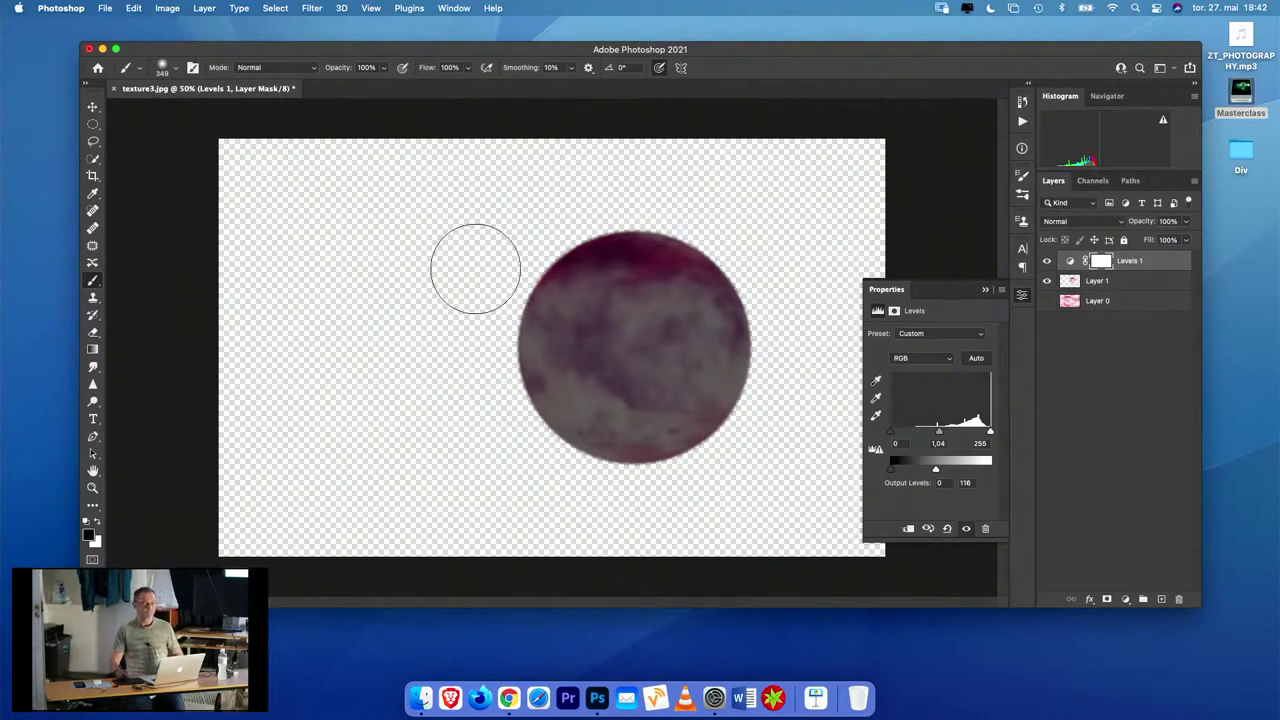
{"action": "mouse_move", "coordinate": [431, 249]}
{"action": "left_mouse_down"}
{"action": "mouse_move", "coordinate": [455, 243]}
{"action": "mouse_move", "coordinate": [420, 246]}
{"action": "left_mouse_up"}
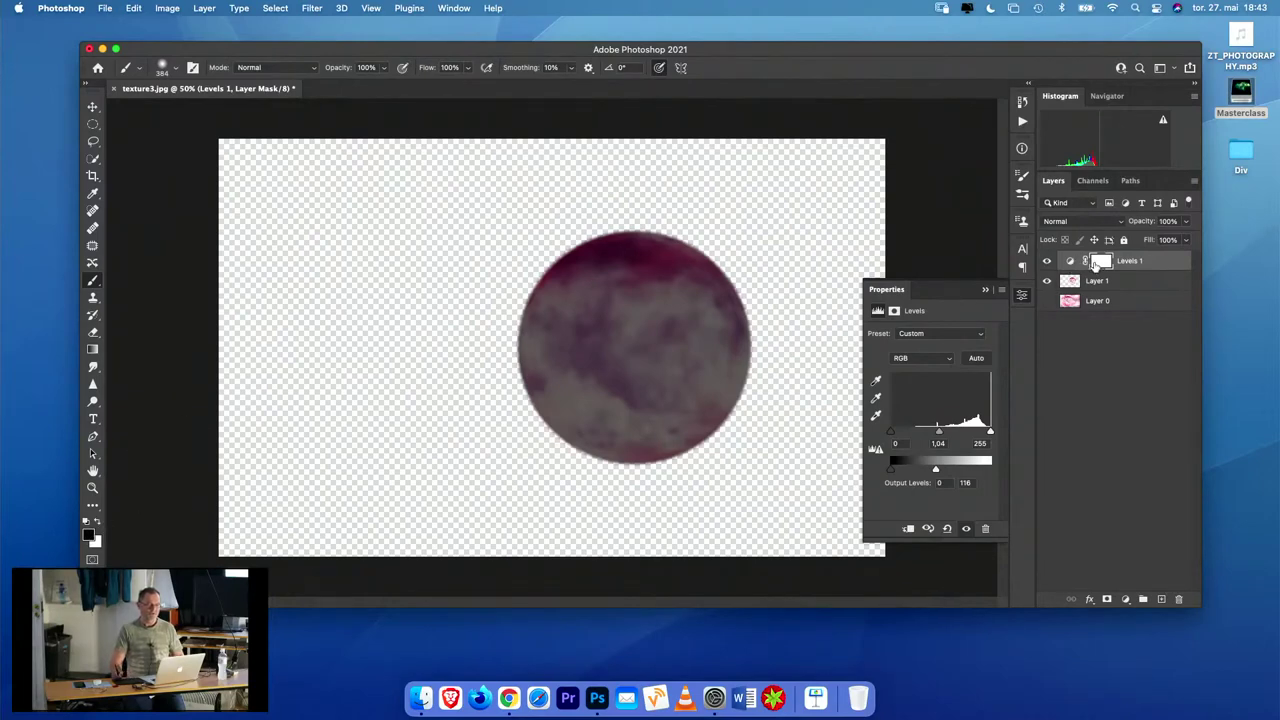
{"action": "left_click", "coordinate": [1099, 262]}
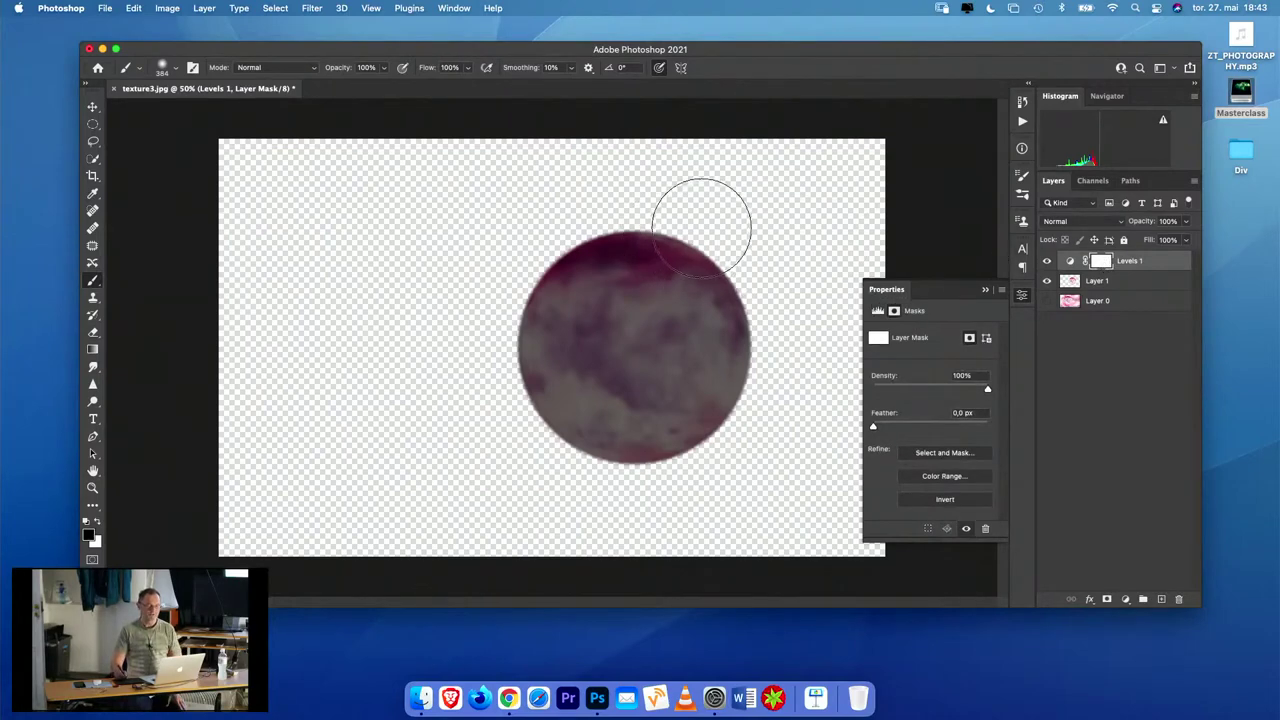
{"action": "mouse_move", "coordinate": [634, 222]}
{"action": "left_mouse_down"}
{"action": "mouse_move", "coordinate": [570, 244]}
{"action": "mouse_move", "coordinate": [686, 228]}
{"action": "mouse_move", "coordinate": [549, 257]}
{"action": "left_mouse_up"}
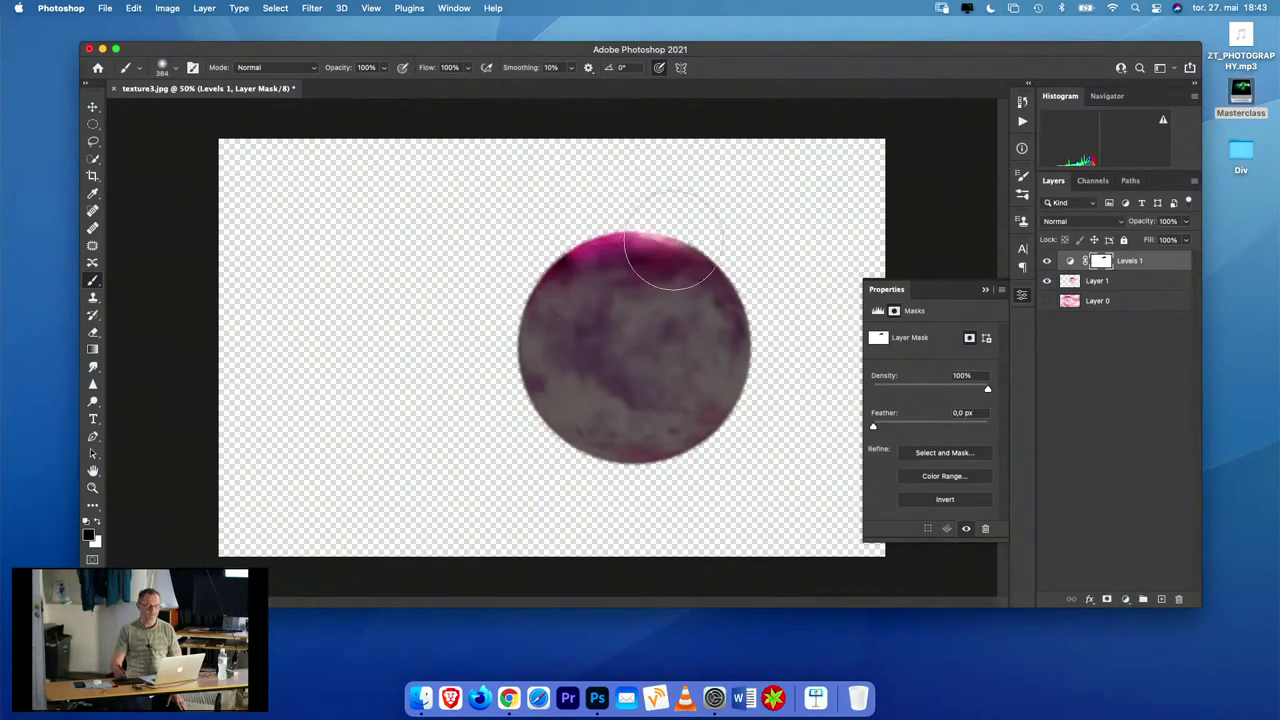
- At 25% brush opacity, paint a broad pink band across the disc's top with an enlarged brush
{"action": "left_click", "coordinate": [385, 68]}
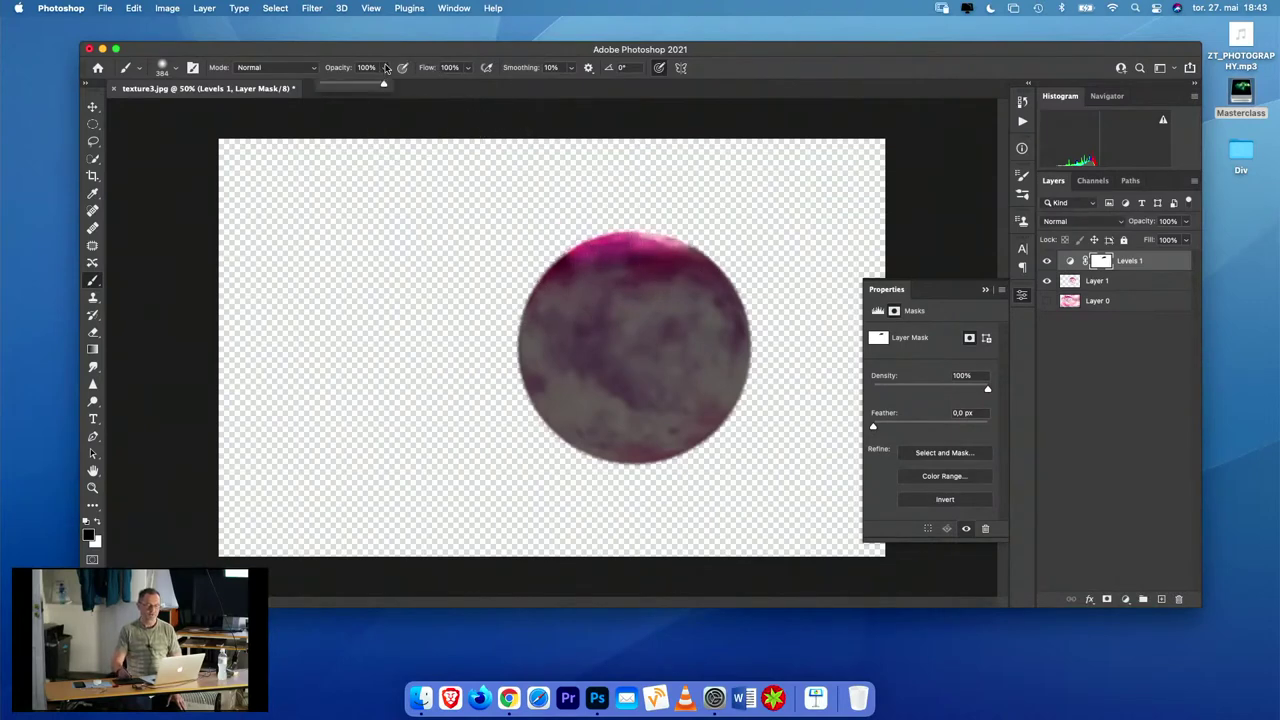
{"action": "left_click_drag", "start_coordinate": [381, 81], "coordinate": [345, 83]}
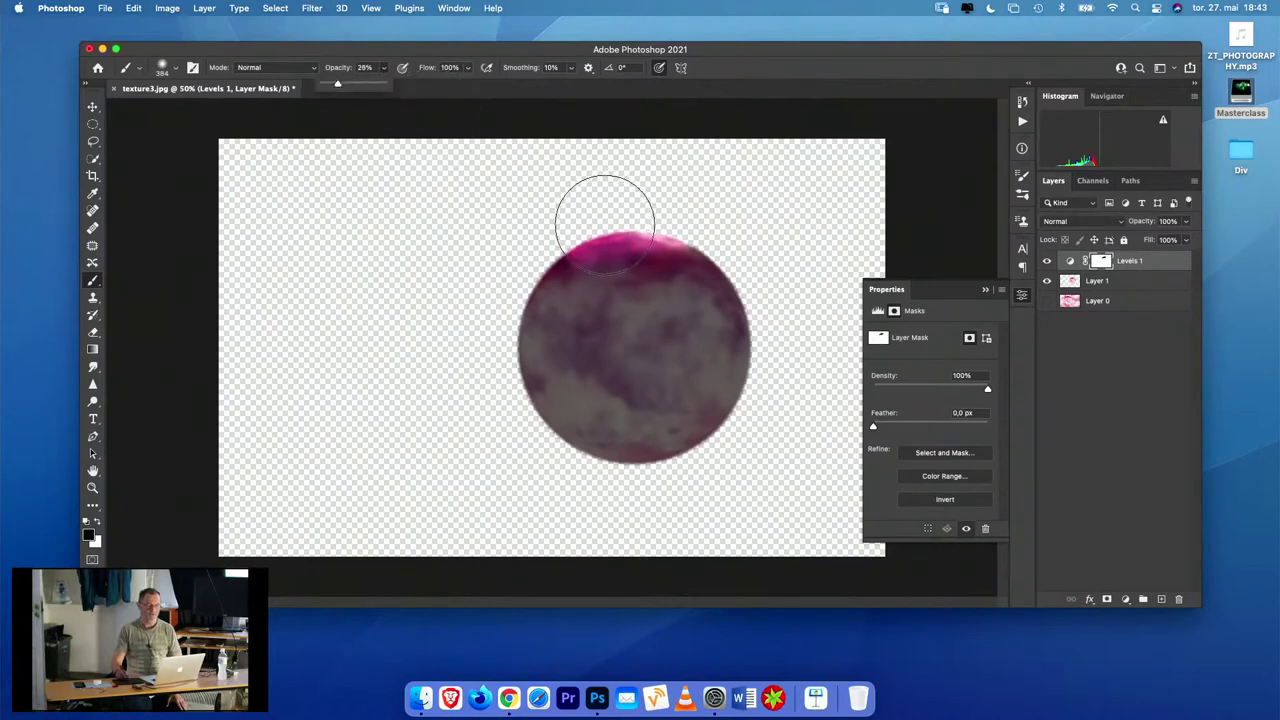
{"action": "left_click", "coordinate": [594, 200]}
{"action": "mouse_move", "coordinate": [552, 262]}
{"action": "left_mouse_down"}
{"action": "mouse_move", "coordinate": [519, 313]}
{"action": "mouse_move", "coordinate": [629, 265]}
{"action": "mouse_move", "coordinate": [732, 296]}
{"action": "mouse_move", "coordinate": [616, 282]}
{"action": "mouse_move", "coordinate": [523, 345]}
{"action": "mouse_move", "coordinate": [706, 279]}
{"action": "left_mouse_up"}
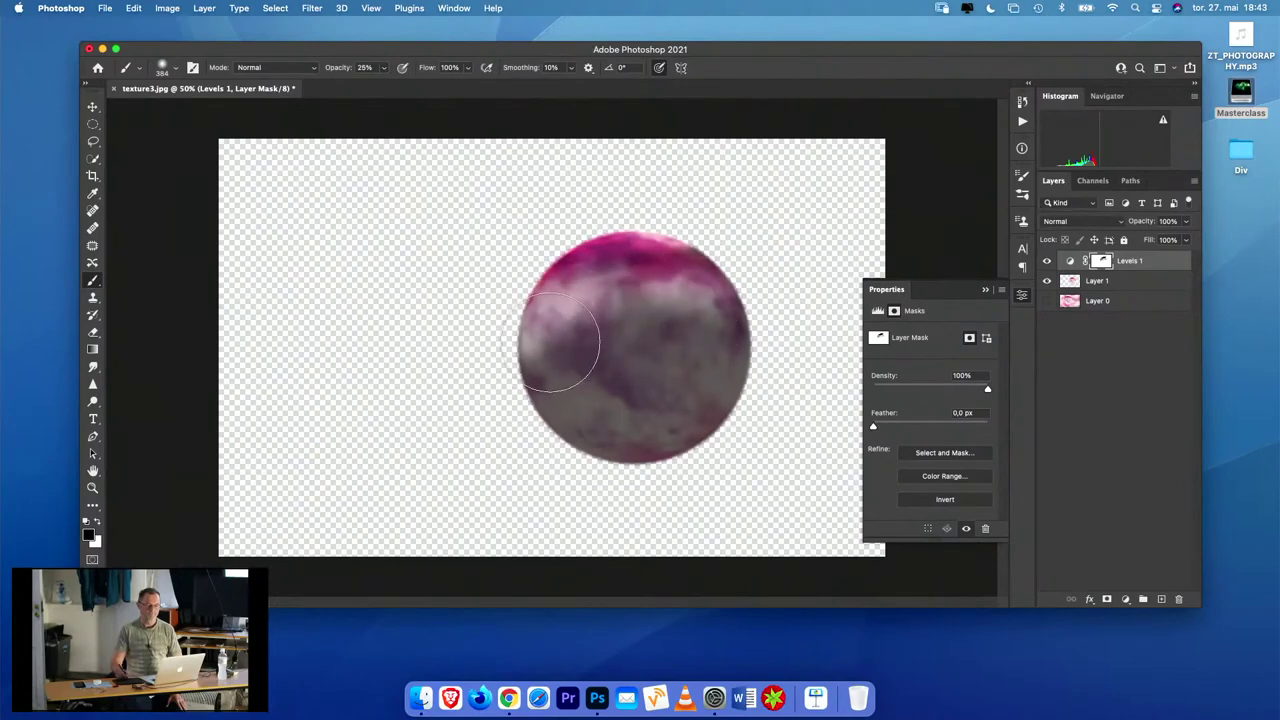
{"action": "left_click_drag", "start_coordinate": [435, 242], "coordinate": [456, 243]}
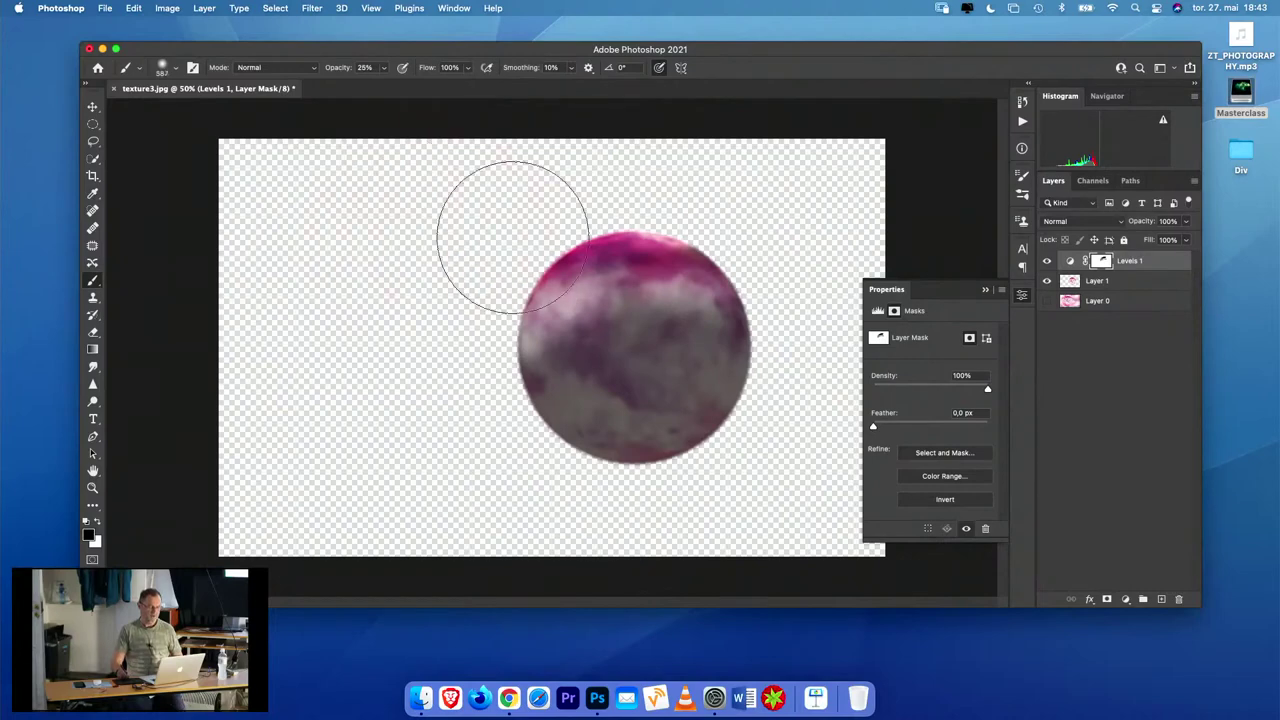
{"action": "mouse_move", "coordinate": [683, 253]}
{"action": "left_mouse_down"}
{"action": "mouse_move", "coordinate": [555, 298]}
{"action": "mouse_move", "coordinate": [524, 343]}
{"action": "mouse_move", "coordinate": [708, 292]}
{"action": "mouse_move", "coordinate": [572, 305]}
{"action": "mouse_move", "coordinate": [506, 397]}
{"action": "mouse_move", "coordinate": [638, 283]}
{"action": "mouse_move", "coordinate": [746, 270]}
{"action": "mouse_move", "coordinate": [769, 285]}
{"action": "mouse_move", "coordinate": [744, 297]}
{"action": "mouse_move", "coordinate": [763, 313]}
{"action": "mouse_move", "coordinate": [729, 287]}
{"action": "mouse_move", "coordinate": [748, 308]}
{"action": "mouse_move", "coordinate": [694, 281]}
{"action": "mouse_move", "coordinate": [641, 285]}
{"action": "mouse_move", "coordinate": [559, 303]}
{"action": "mouse_move", "coordinate": [553, 315]}
{"action": "mouse_move", "coordinate": [585, 306]}
{"action": "mouse_move", "coordinate": [489, 372]}
{"action": "mouse_move", "coordinate": [552, 323]}
{"action": "mouse_move", "coordinate": [628, 302]}
{"action": "mouse_move", "coordinate": [707, 307]}
{"action": "left_mouse_up"}
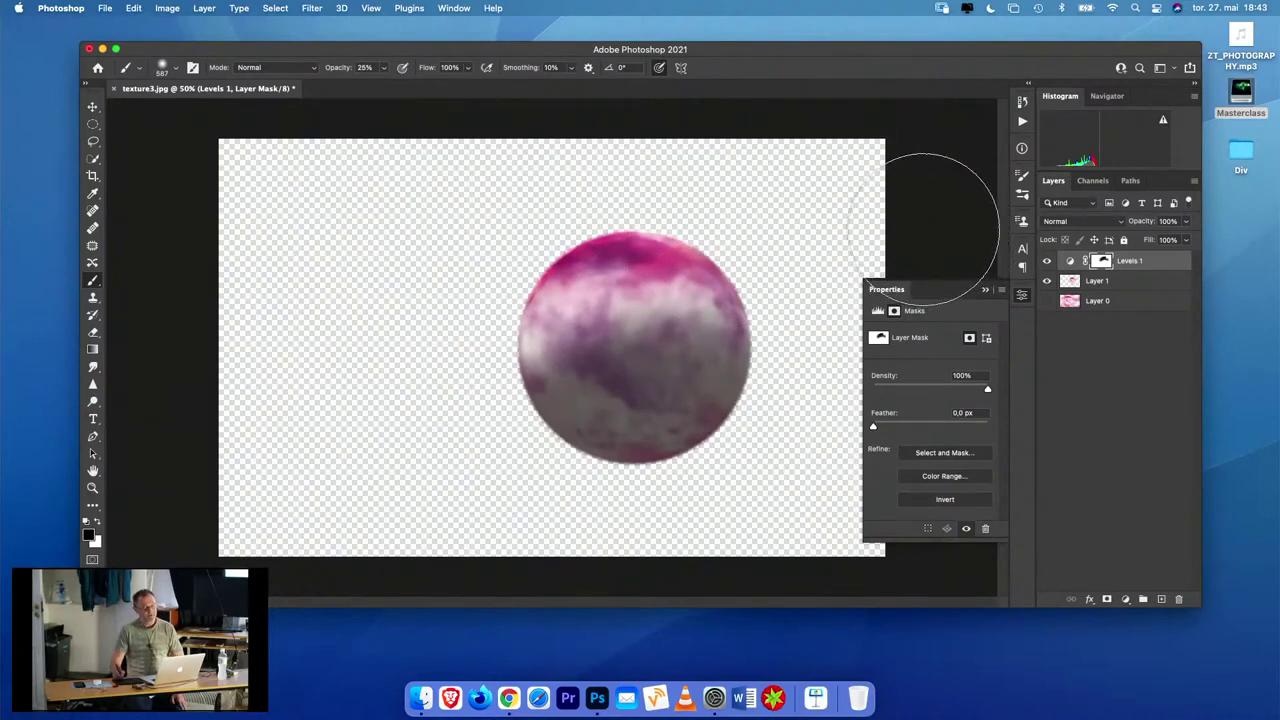
- Raise the Levels 1 output white level from 116 to 119
{"action": "left_click", "coordinate": [1071, 263]}
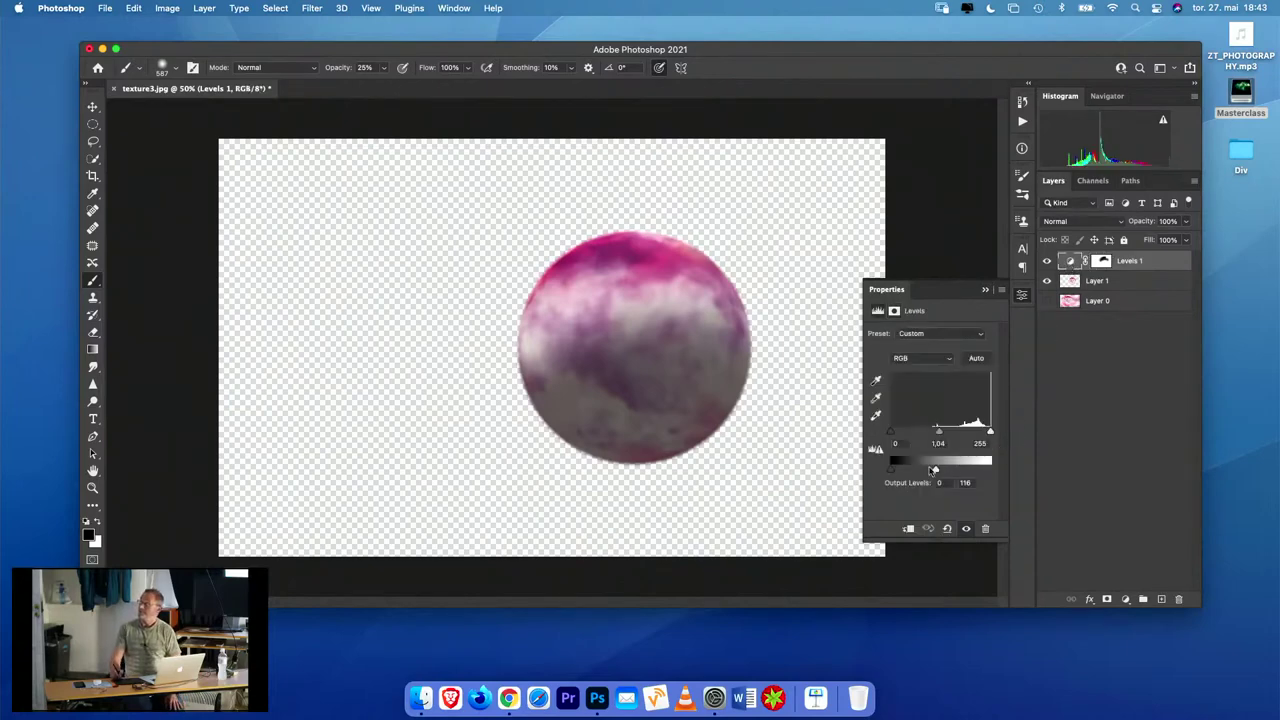
{"action": "mouse_move", "coordinate": [937, 472]}
{"action": "left_mouse_down"}
{"action": "mouse_move", "coordinate": [951, 472]}
{"action": "mouse_move", "coordinate": [938, 472]}
{"action": "left_mouse_up"}
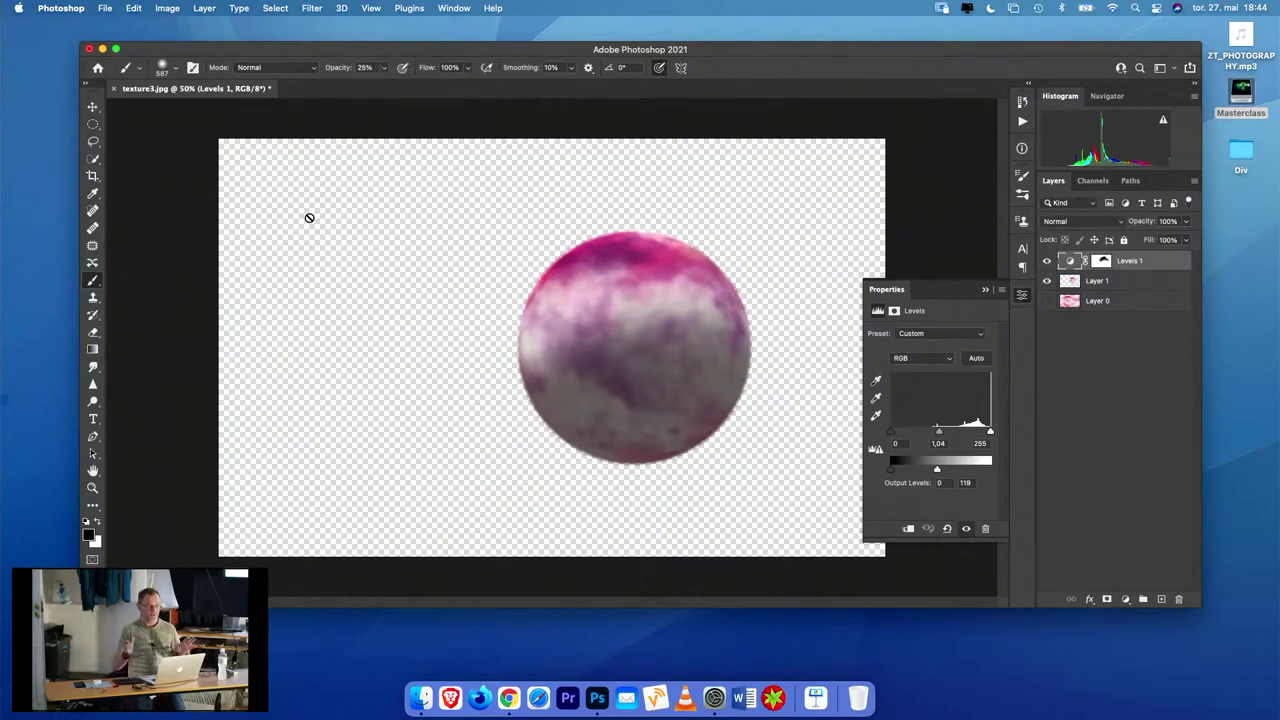
- Increase the 587 px Soft Round brush's hardness from 1% to 2%
{"action": "left_click", "coordinate": [171, 67]}
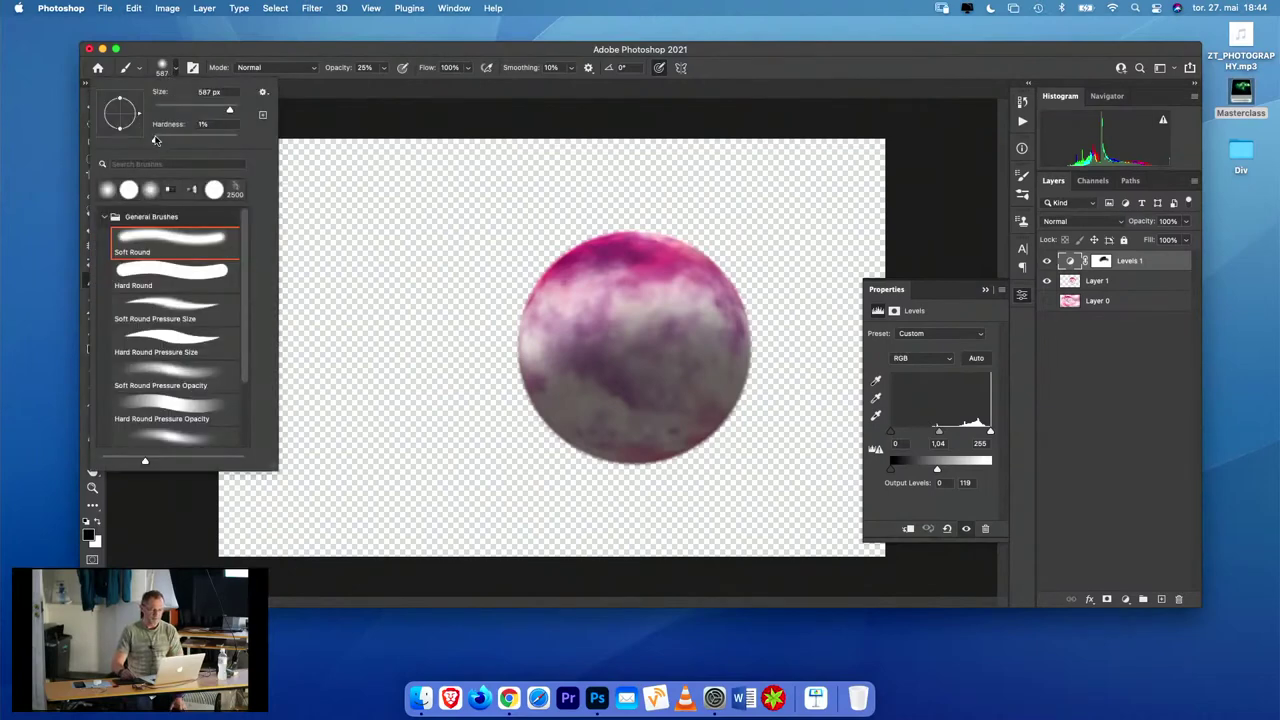
{"action": "mouse_move", "coordinate": [155, 140]}
{"action": "left_mouse_down"}
{"action": "mouse_move", "coordinate": [240, 141]}
{"action": "mouse_move", "coordinate": [157, 142]}
{"action": "left_mouse_up"}
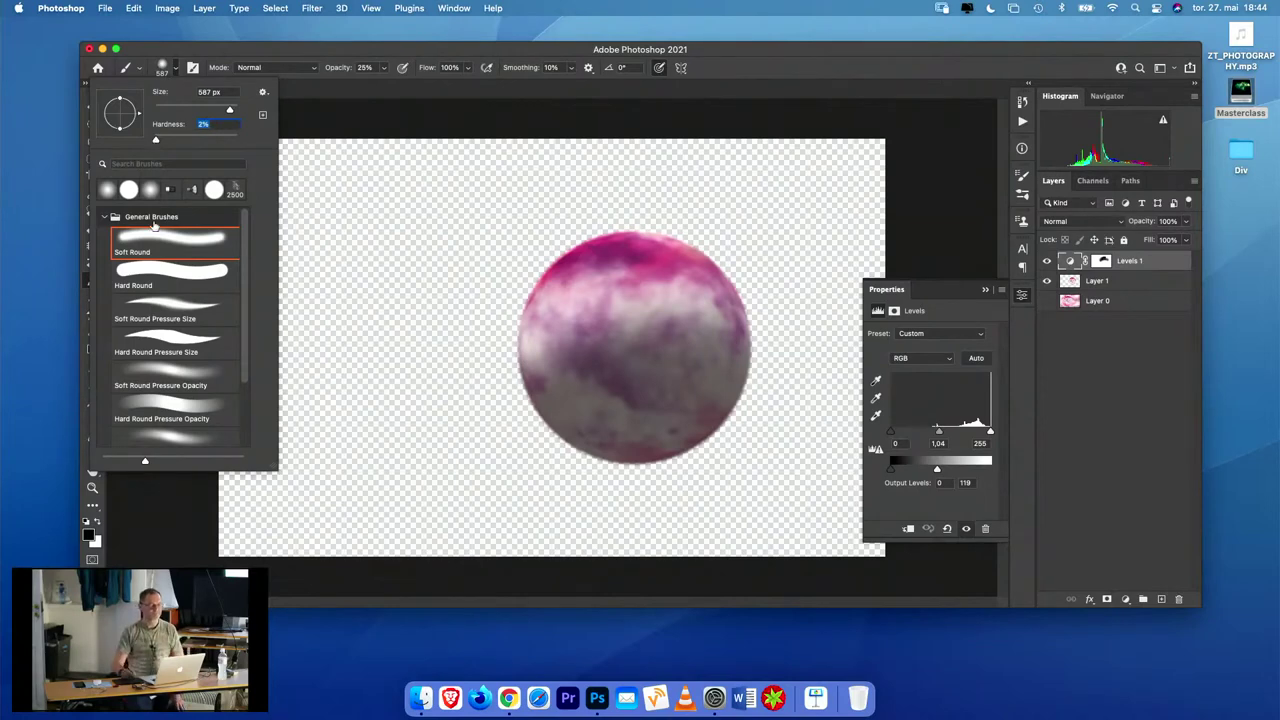
{"action": "left_click", "coordinate": [354, 91]}
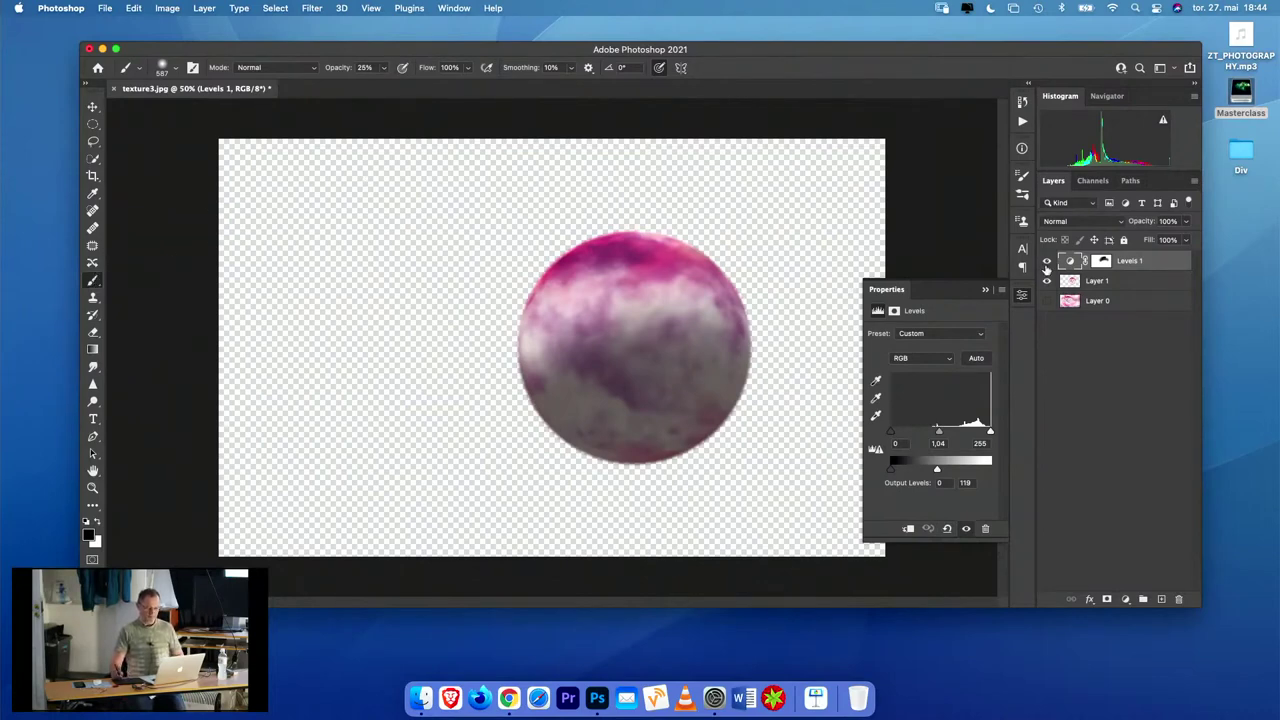
- Target the Levels 1 mask again and shrink the brush to about 354 px
{"action": "left_click", "coordinate": [1101, 261]}
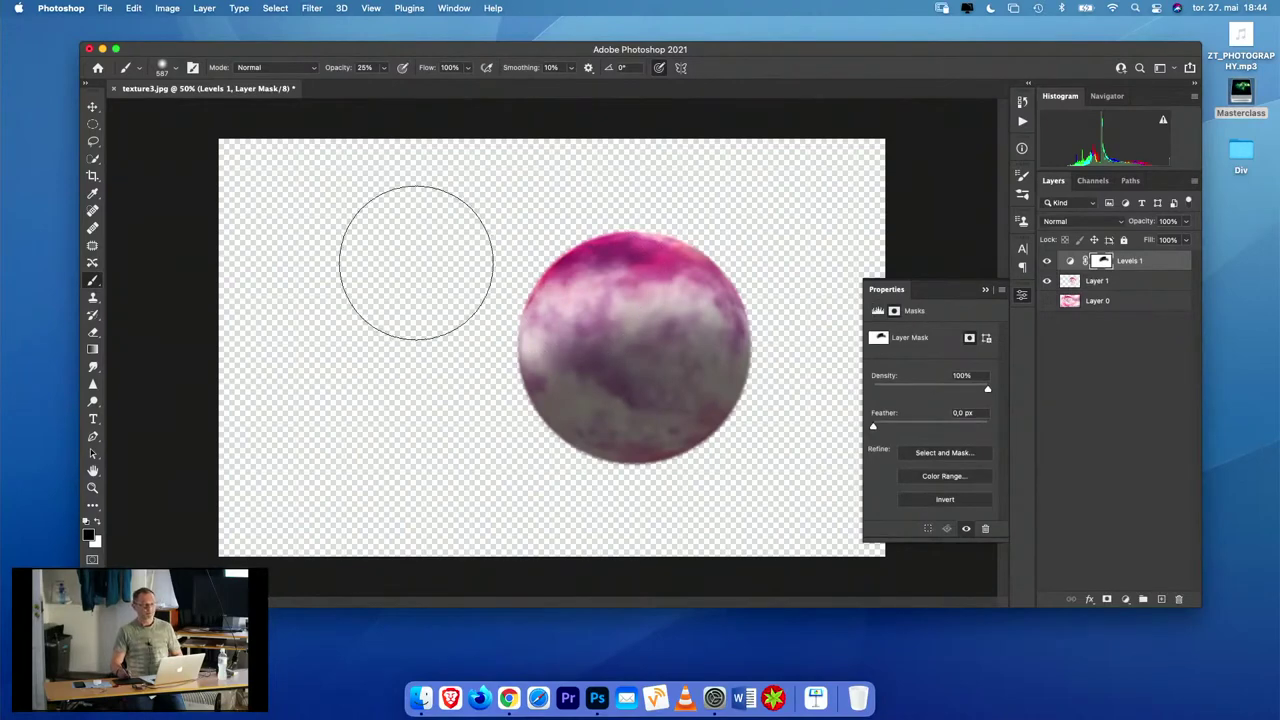
{"action": "mouse_move", "coordinate": [398, 261]}
{"action": "left_mouse_down"}
{"action": "mouse_move", "coordinate": [468, 262]}
{"action": "mouse_move", "coordinate": [363, 266]}
{"action": "mouse_move", "coordinate": [380, 313]}
{"action": "mouse_move", "coordinate": [380, 250]}
{"action": "left_mouse_up"}
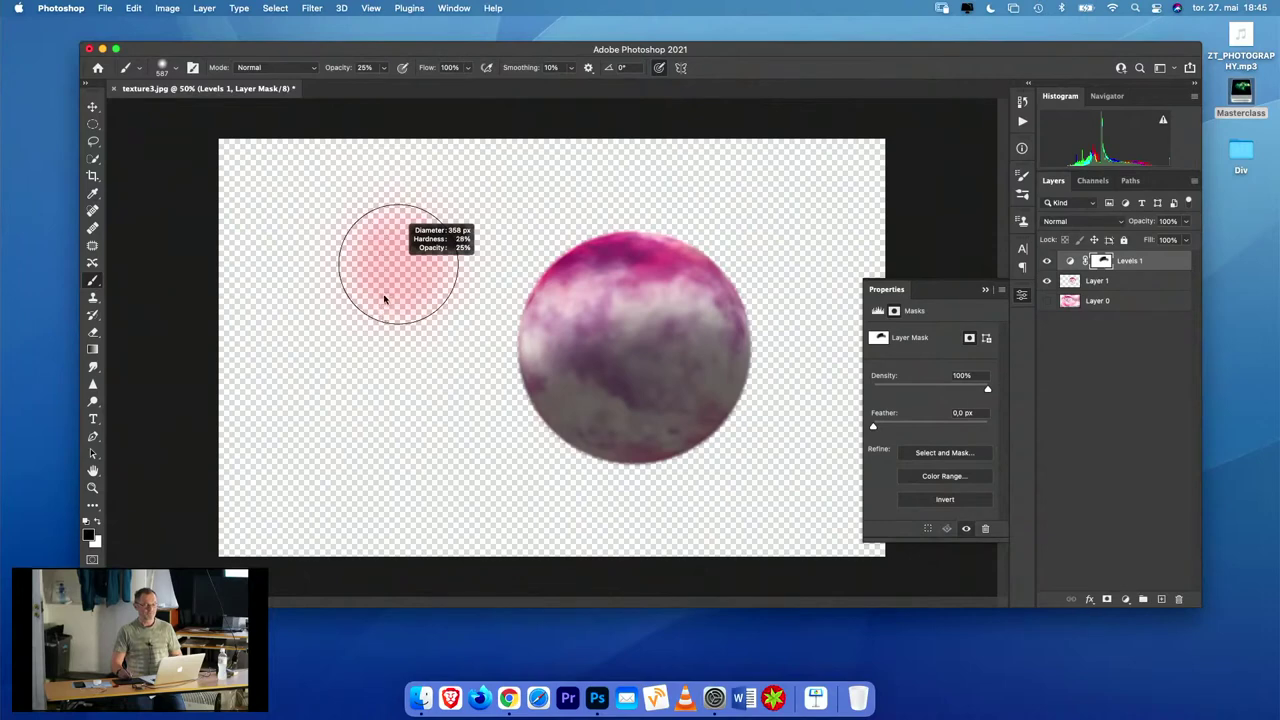
{"action": "left_click_drag", "start_coordinate": [383, 263], "coordinate": [389, 257]}
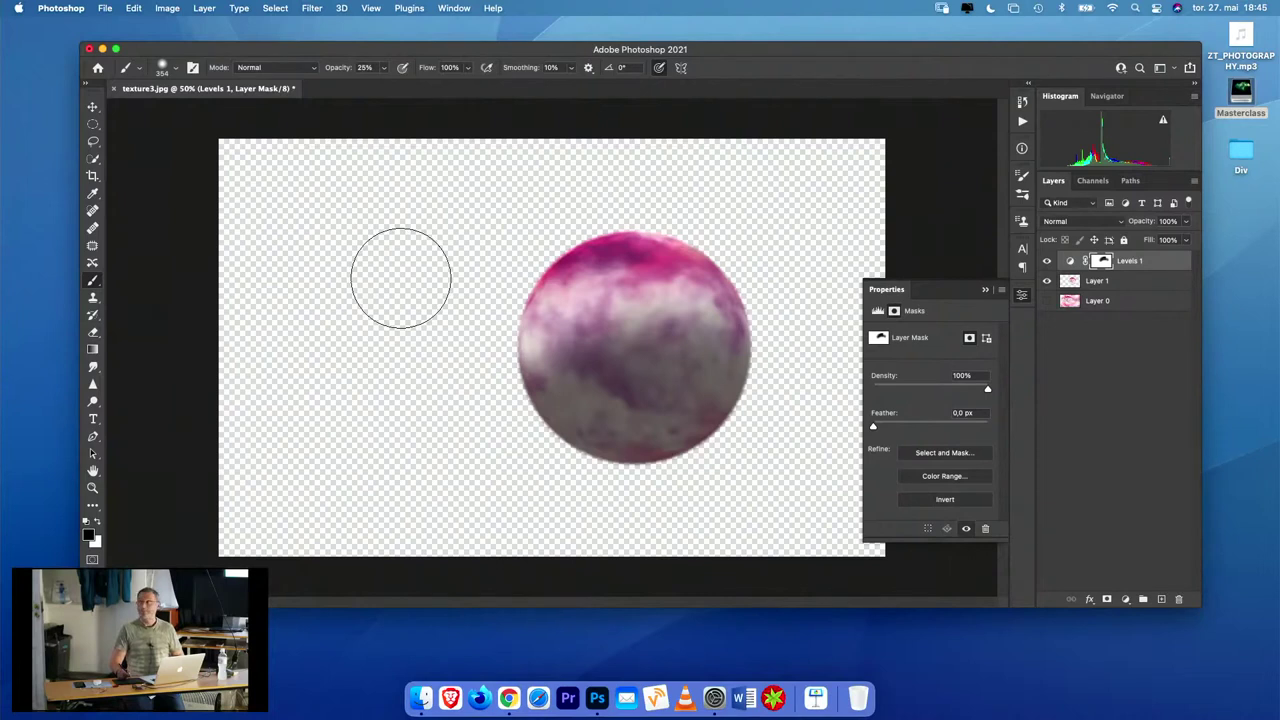
- At 100% brush opacity, paint darker purple across the planet's middle on the Levels 1 mask
{"action": "left_click", "coordinate": [386, 68]}
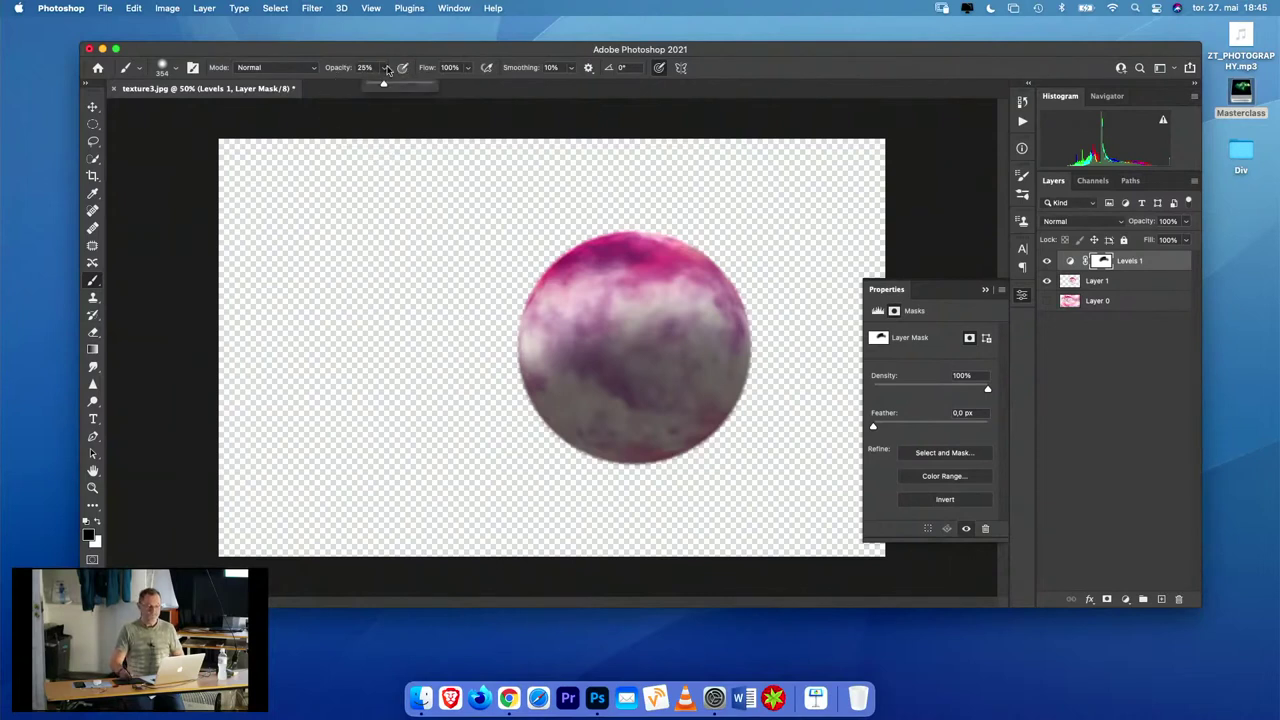
{"action": "left_click_drag", "start_coordinate": [432, 87], "coordinate": [438, 86]}
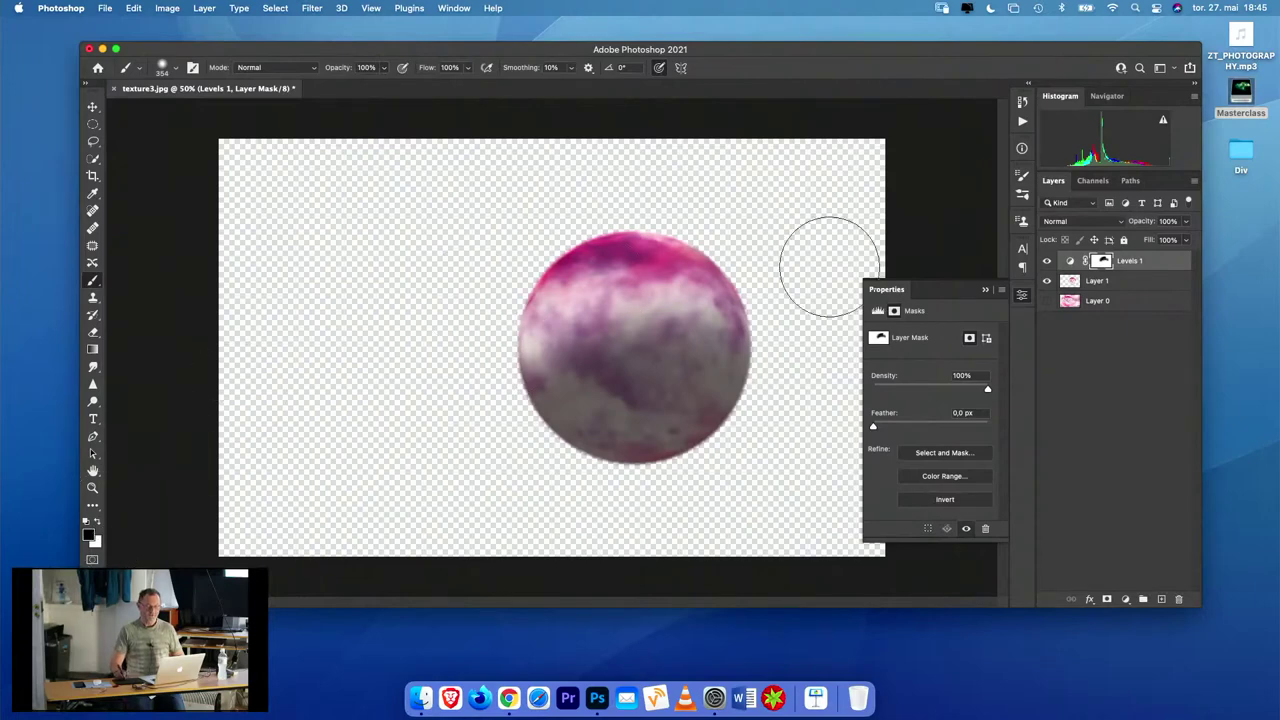
{"action": "left_click_drag", "start_coordinate": [665, 355], "coordinate": [570, 378]}
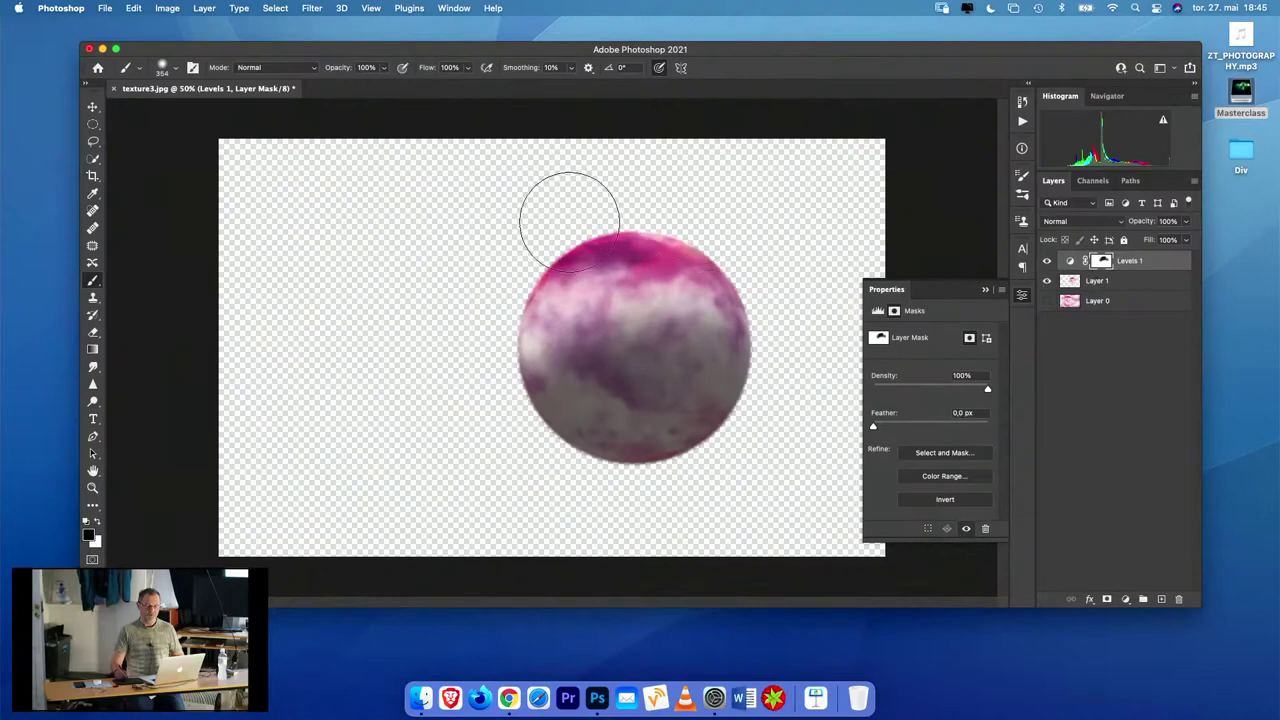
- At 24% opacity, brush the sphere's middle, then paint white over the lower sphere
{"action": "left_click", "coordinate": [384, 68]}
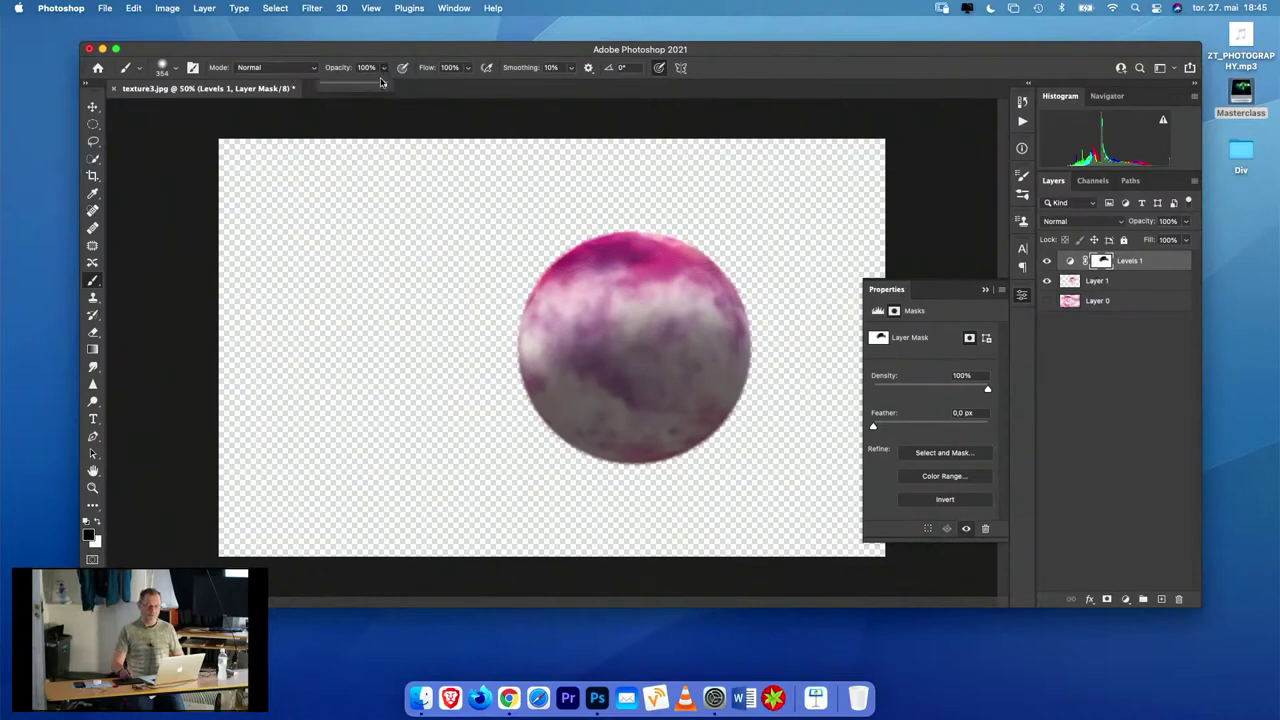
{"action": "left_click_drag", "start_coordinate": [383, 84], "coordinate": [334, 87]}
{"action": "left_click", "coordinate": [555, 240]}
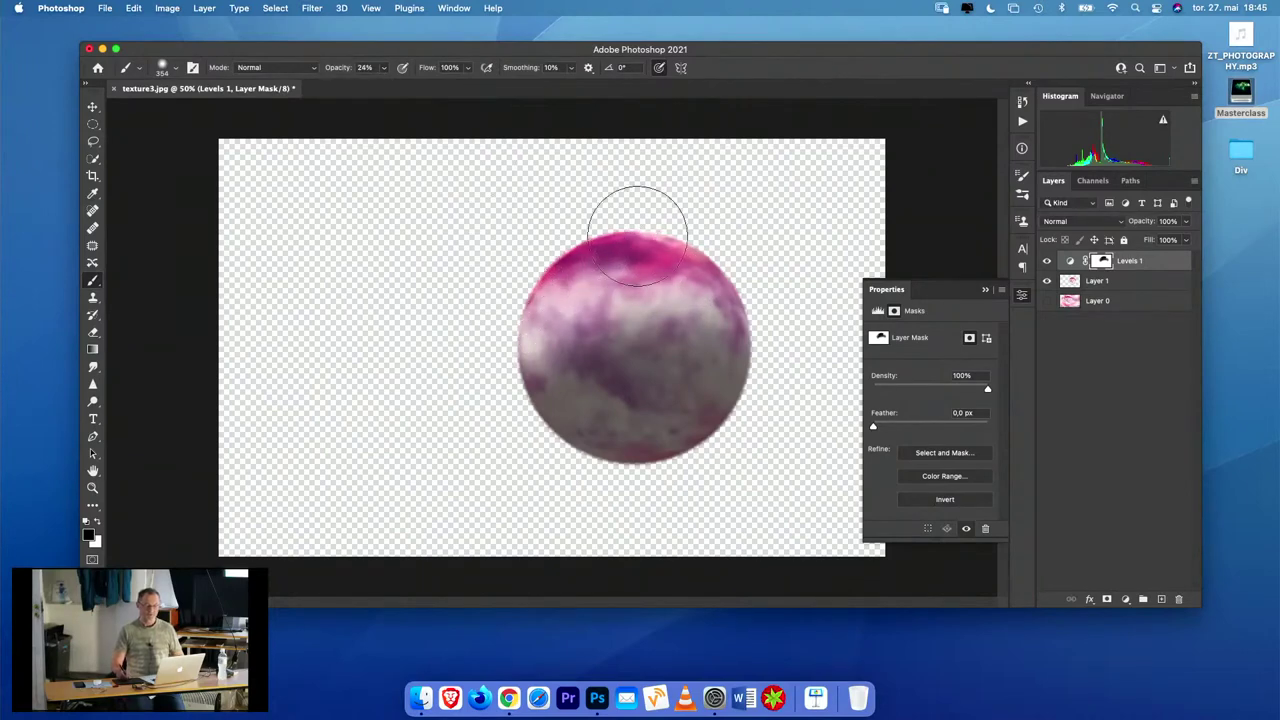
{"action": "mouse_move", "coordinate": [620, 245]}
{"action": "left_mouse_down"}
{"action": "mouse_move", "coordinate": [590, 295]}
{"action": "mouse_move", "coordinate": [633, 342]}
{"action": "mouse_move", "coordinate": [650, 335]}
{"action": "mouse_move", "coordinate": [635, 425]}
{"action": "mouse_move", "coordinate": [615, 417]}
{"action": "mouse_move", "coordinate": [670, 403]}
{"action": "mouse_move", "coordinate": [617, 433]}
{"action": "mouse_move", "coordinate": [652, 417]}
{"action": "left_mouse_up"}
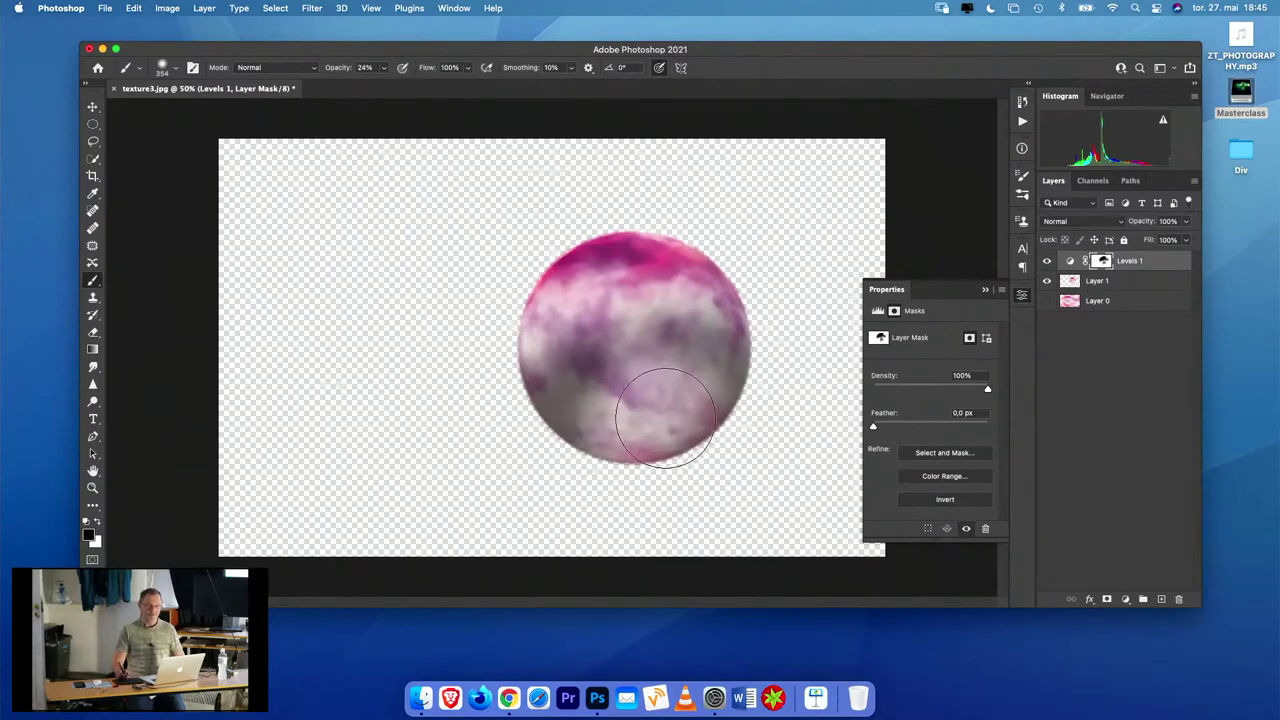
{"action": "left_click", "coordinate": [97, 521]}
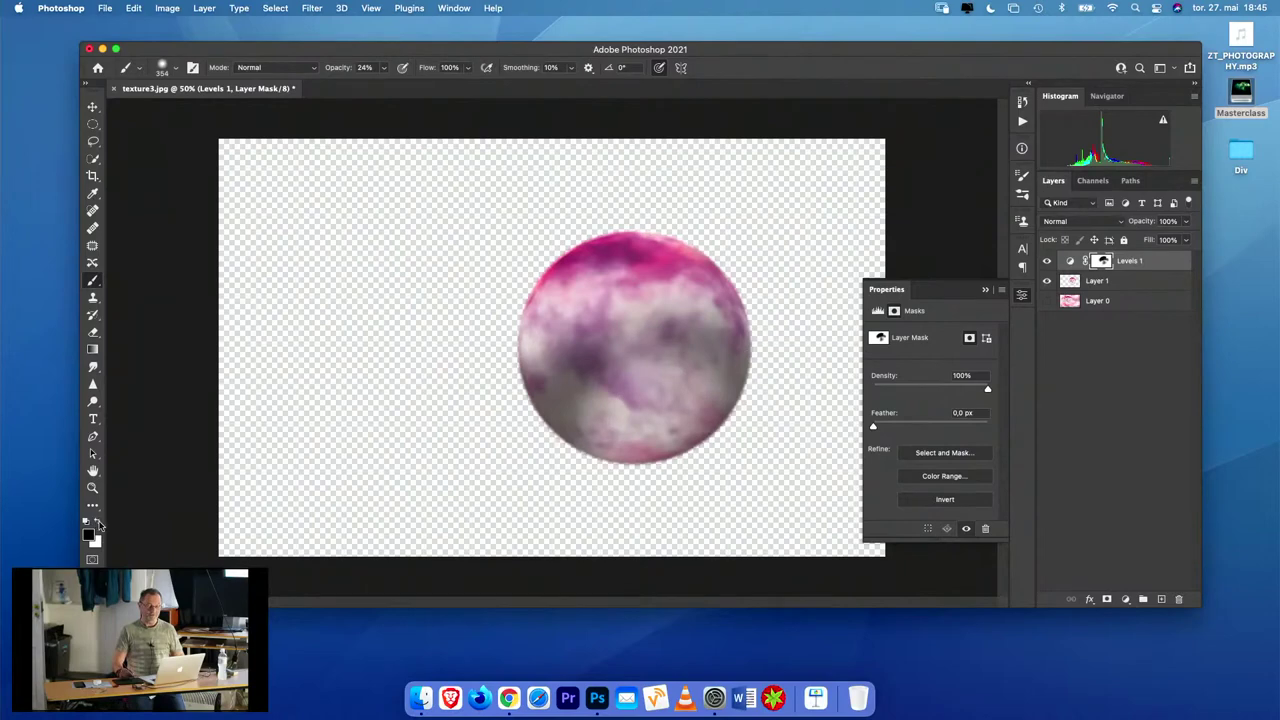
{"action": "mouse_move", "coordinate": [633, 414]}
{"action": "left_mouse_down"}
{"action": "mouse_move", "coordinate": [692, 397]}
{"action": "mouse_move", "coordinate": [567, 434]}
{"action": "mouse_move", "coordinate": [716, 413]}
{"action": "mouse_move", "coordinate": [568, 446]}
{"action": "mouse_move", "coordinate": [740, 376]}
{"action": "mouse_move", "coordinate": [675, 403]}
{"action": "mouse_move", "coordinate": [631, 406]}
{"action": "mouse_move", "coordinate": [698, 376]}
{"action": "mouse_move", "coordinate": [585, 393]}
{"action": "mouse_move", "coordinate": [624, 412]}
{"action": "mouse_move", "coordinate": [685, 397]}
{"action": "mouse_move", "coordinate": [767, 320]}
{"action": "mouse_move", "coordinate": [755, 298]}
{"action": "mouse_move", "coordinate": [637, 429]}
{"action": "mouse_move", "coordinate": [559, 439]}
{"action": "mouse_move", "coordinate": [692, 413]}
{"action": "left_mouse_up"}
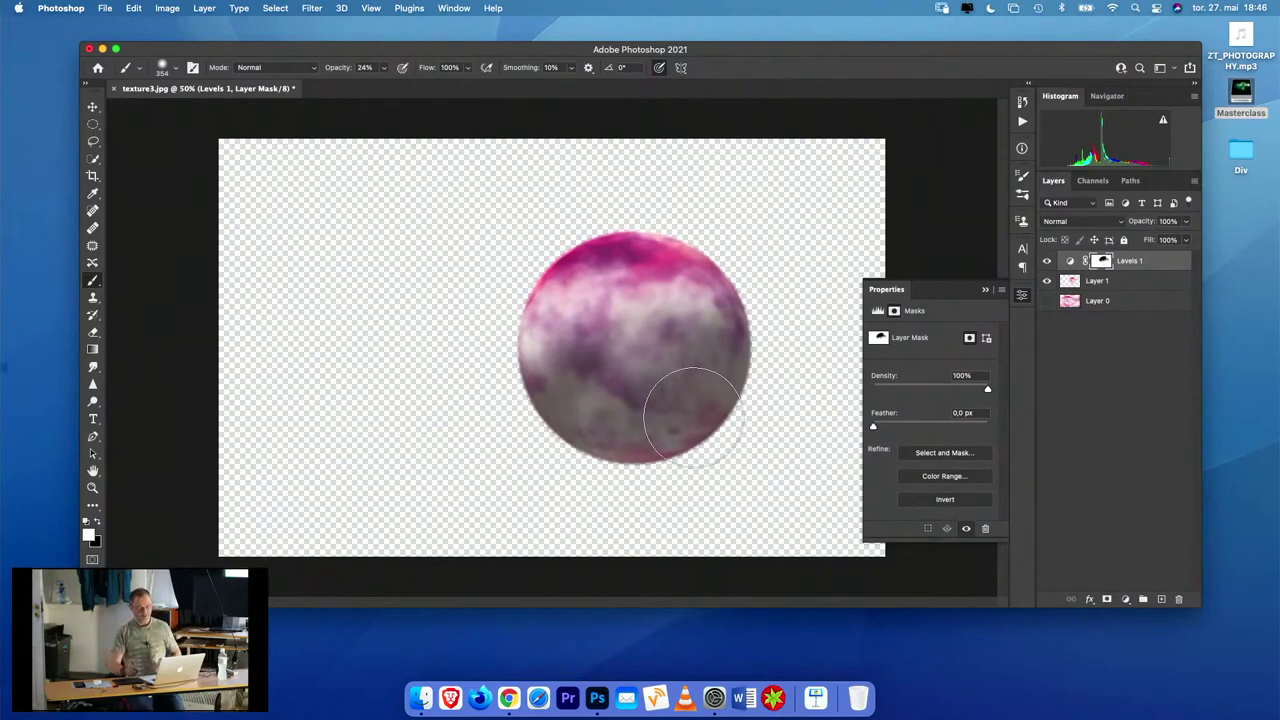
- Invert and restore the Levels 1 mask, then lightly brush the ball's lower-left edge
{"action": "key", "text": "super+i"}
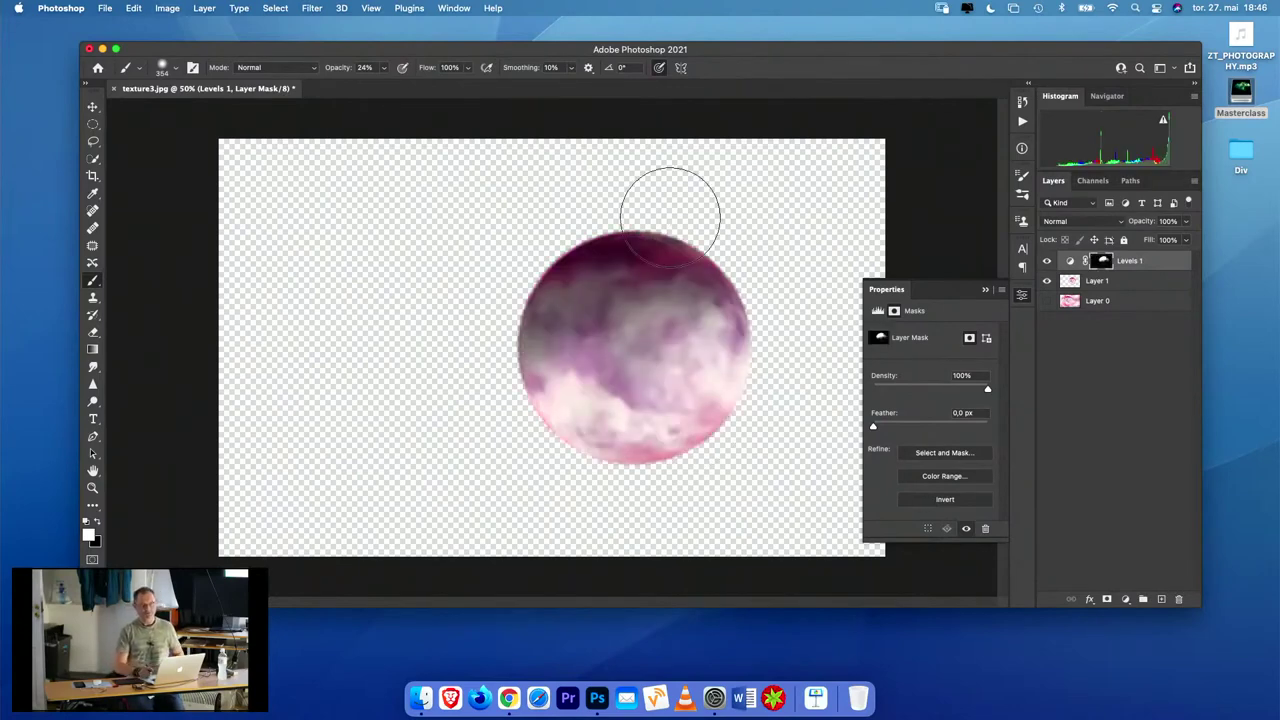
{"action": "key", "text": "super+i"}
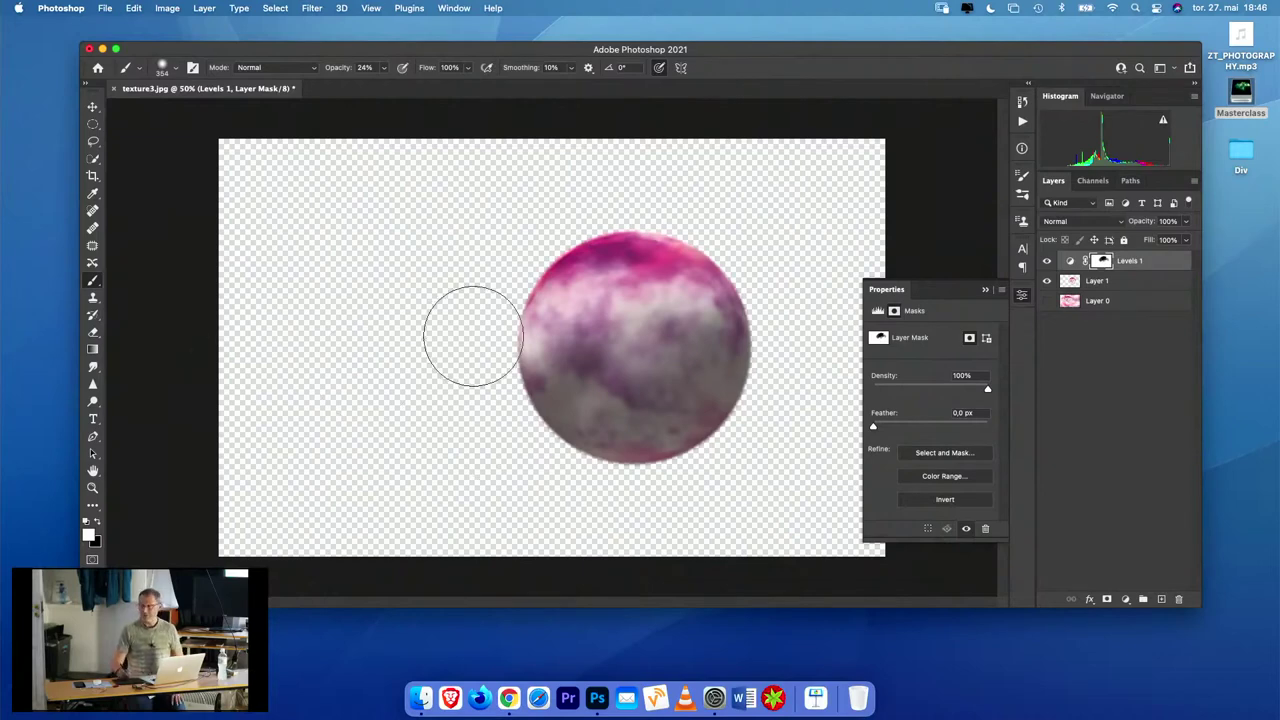
{"action": "left_click_drag", "start_coordinate": [514, 357], "coordinate": [555, 405]}
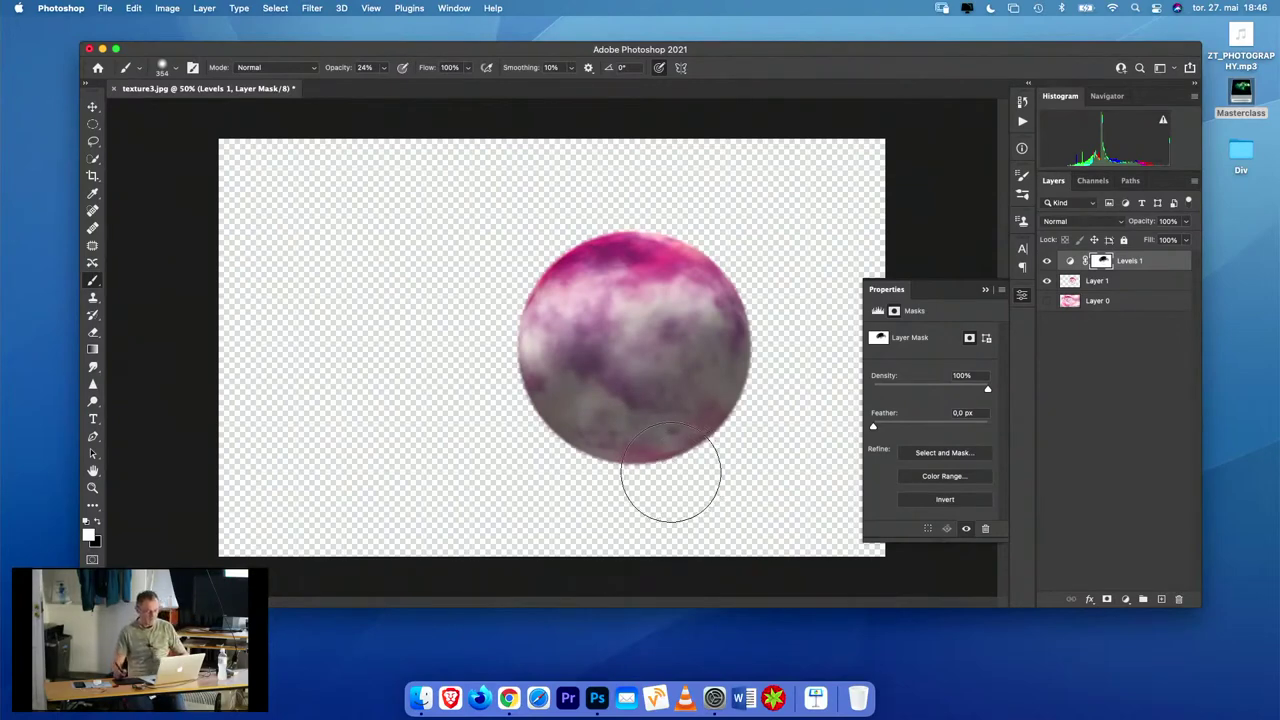
{"action": "key", "text": "super+t"}
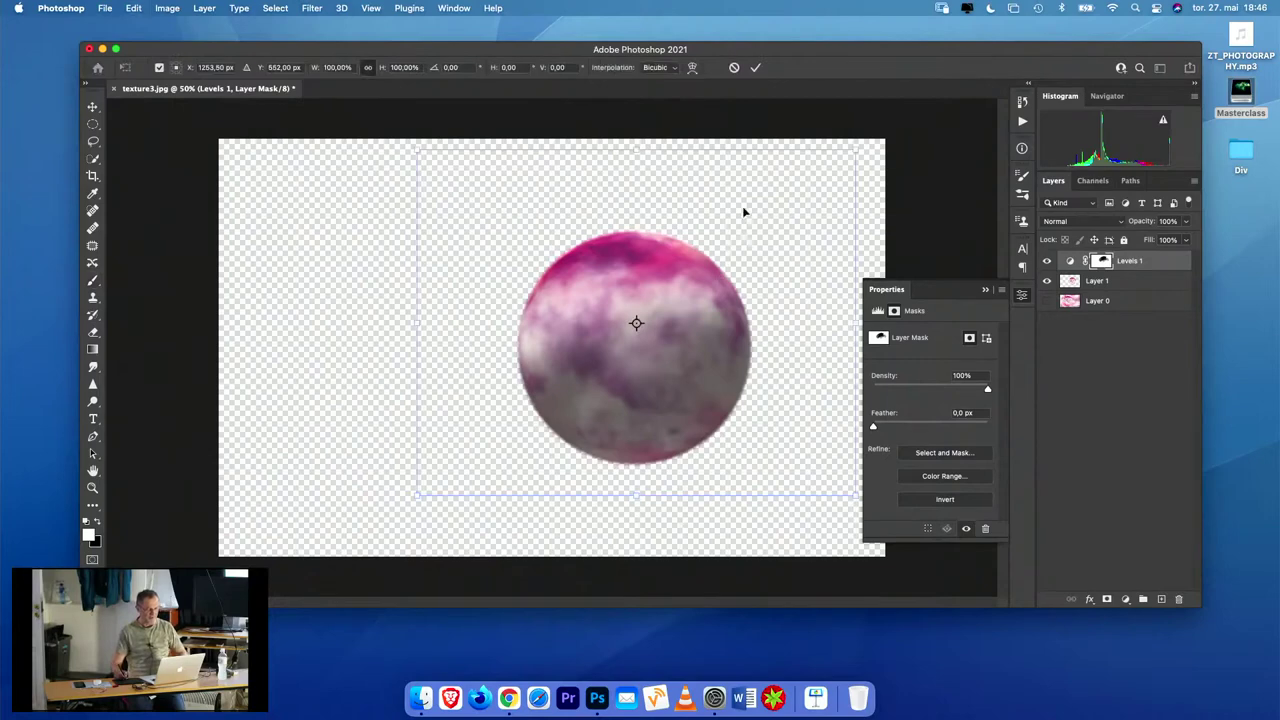
{"action": "left_click_drag", "start_coordinate": [384, 234], "coordinate": [370, 287]}
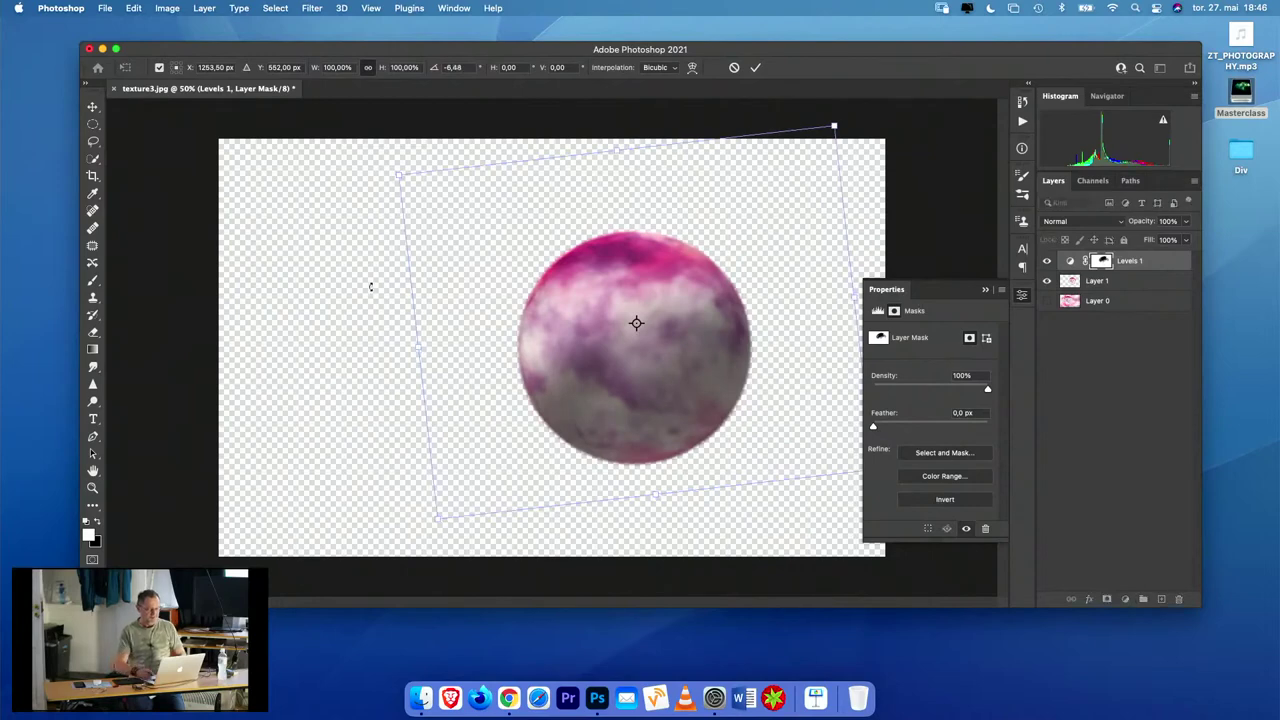
{"action": "key", "text": "Return"}
{"action": "key", "text": "b"}
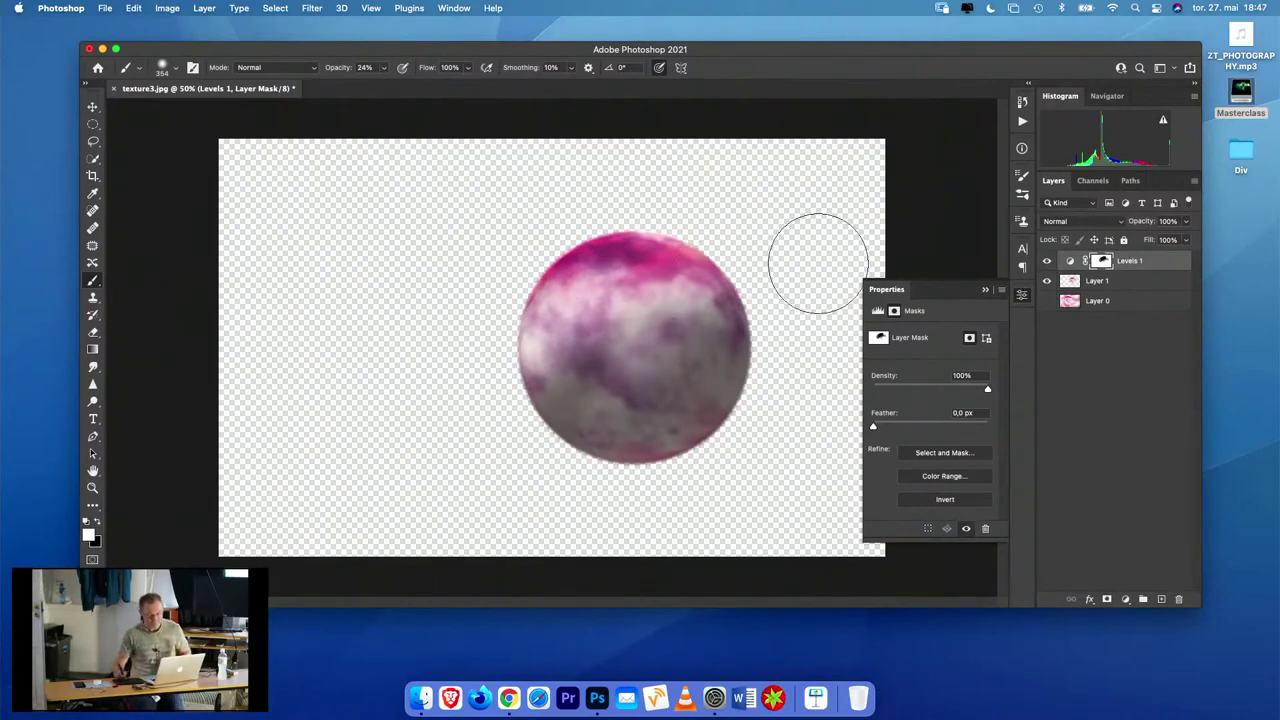
- Close the floating layer-mask Properties panel to clear the canvas view
{"action": "left_click", "coordinate": [893, 291]}
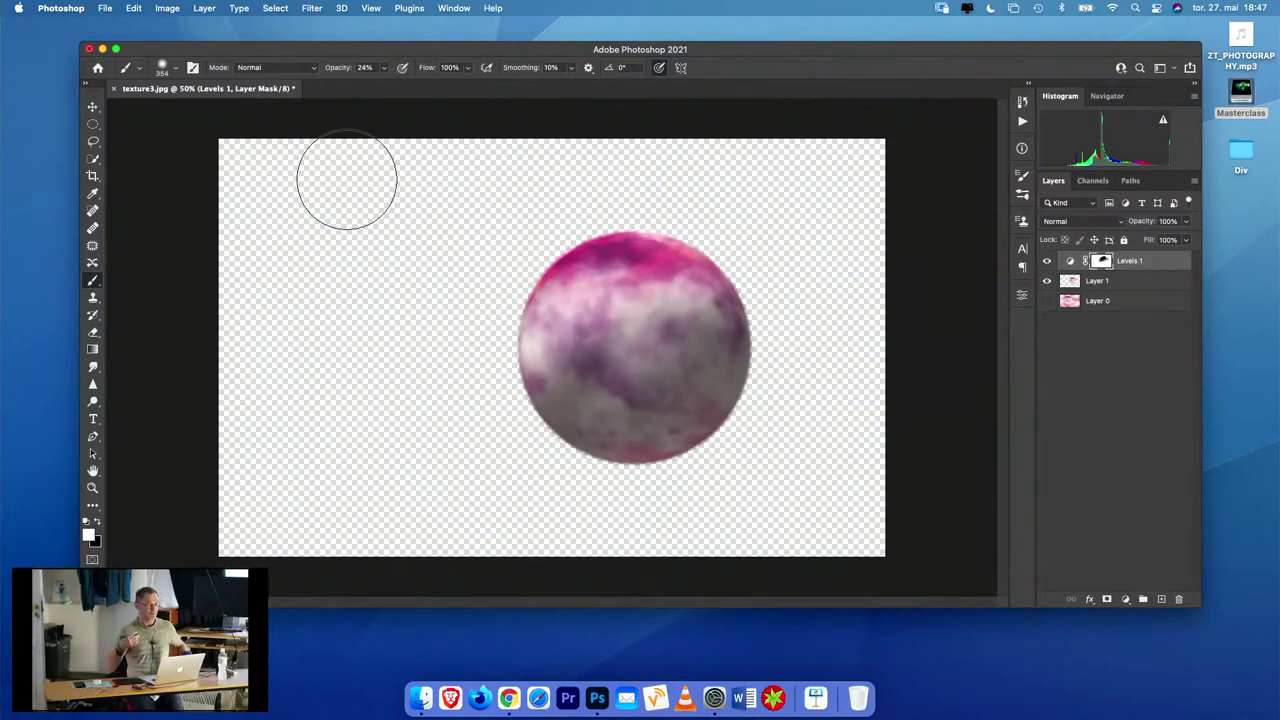
- Add a Solid Color fill layer, Color Fill 1, above Levels 1
{"action": "left_click", "coordinate": [1125, 600]}
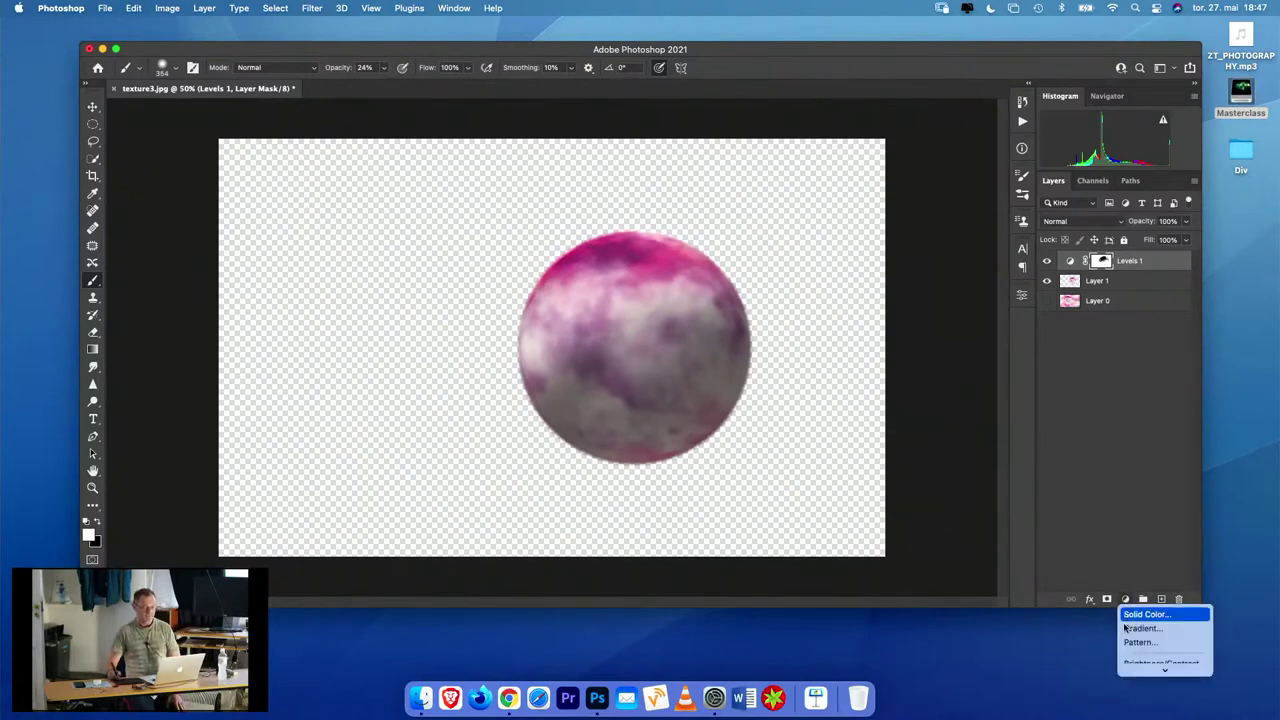
{"action": "mouse_move", "coordinate": [1136, 662]}
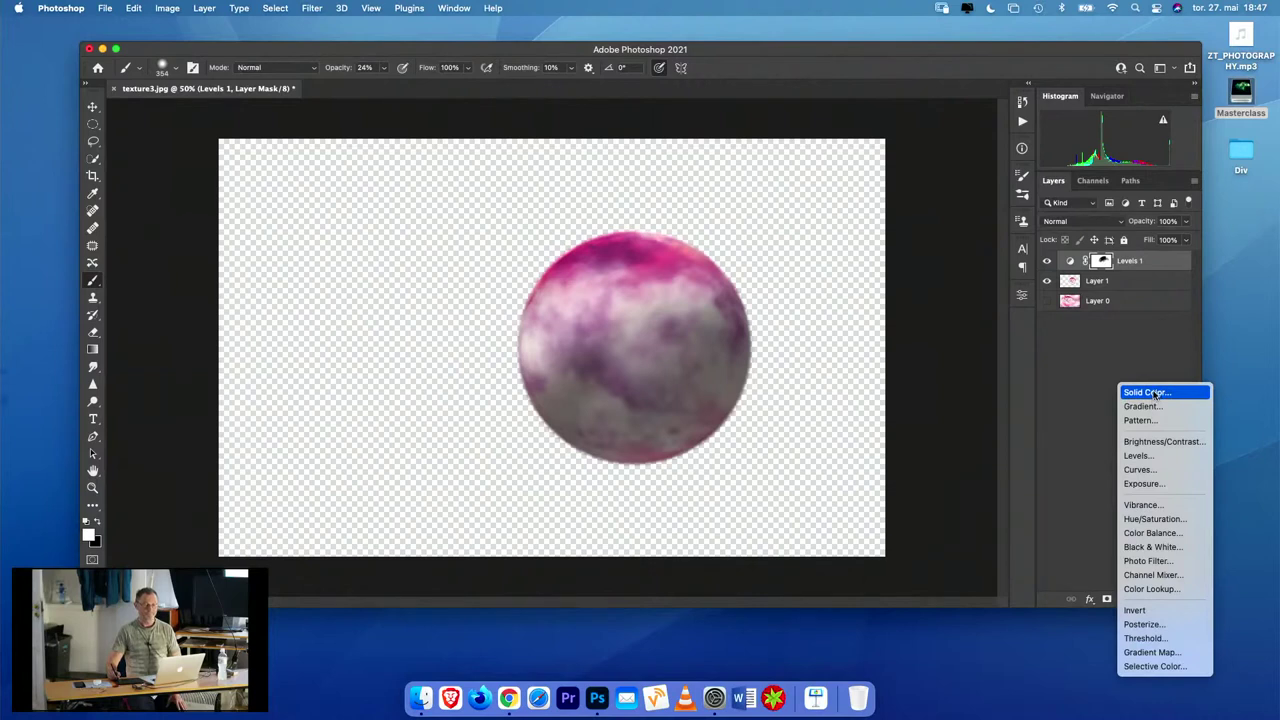
{"action": "left_click", "coordinate": [1155, 393]}
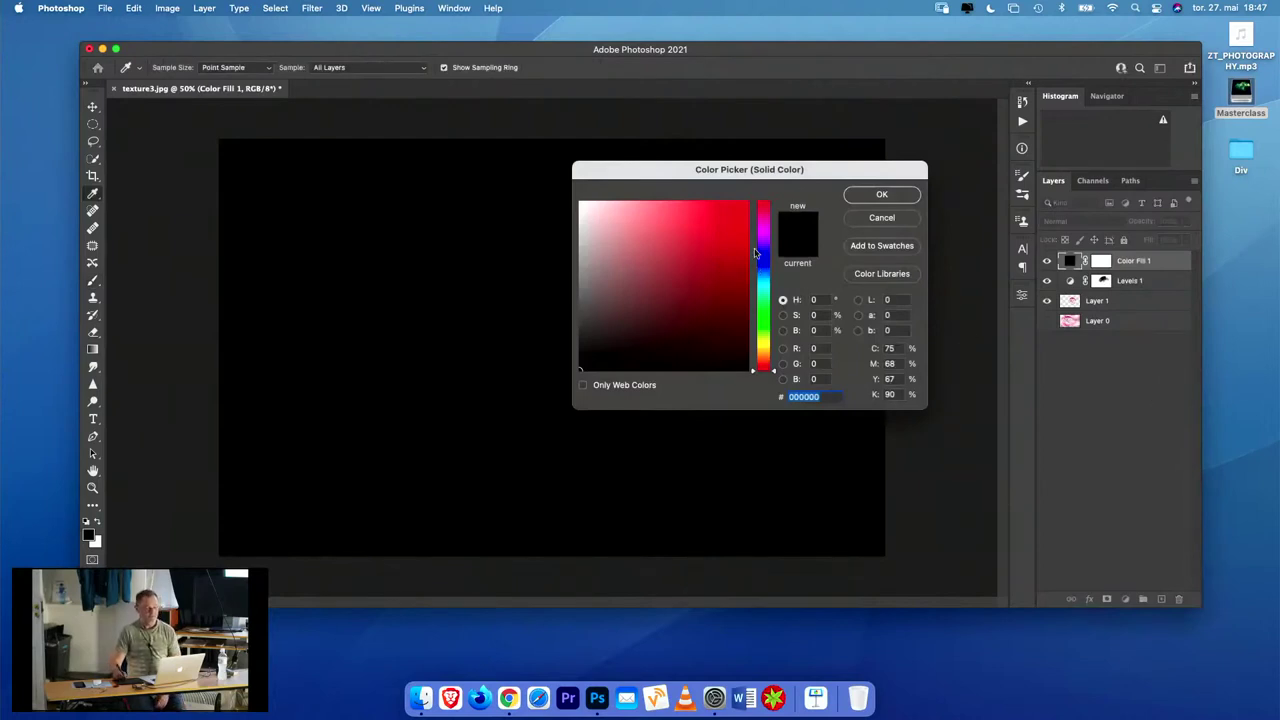
- Set the Color Fill 1 colour to light pink f8cbcb
{"action": "left_click_drag", "start_coordinate": [577, 237], "coordinate": [580, 270]}
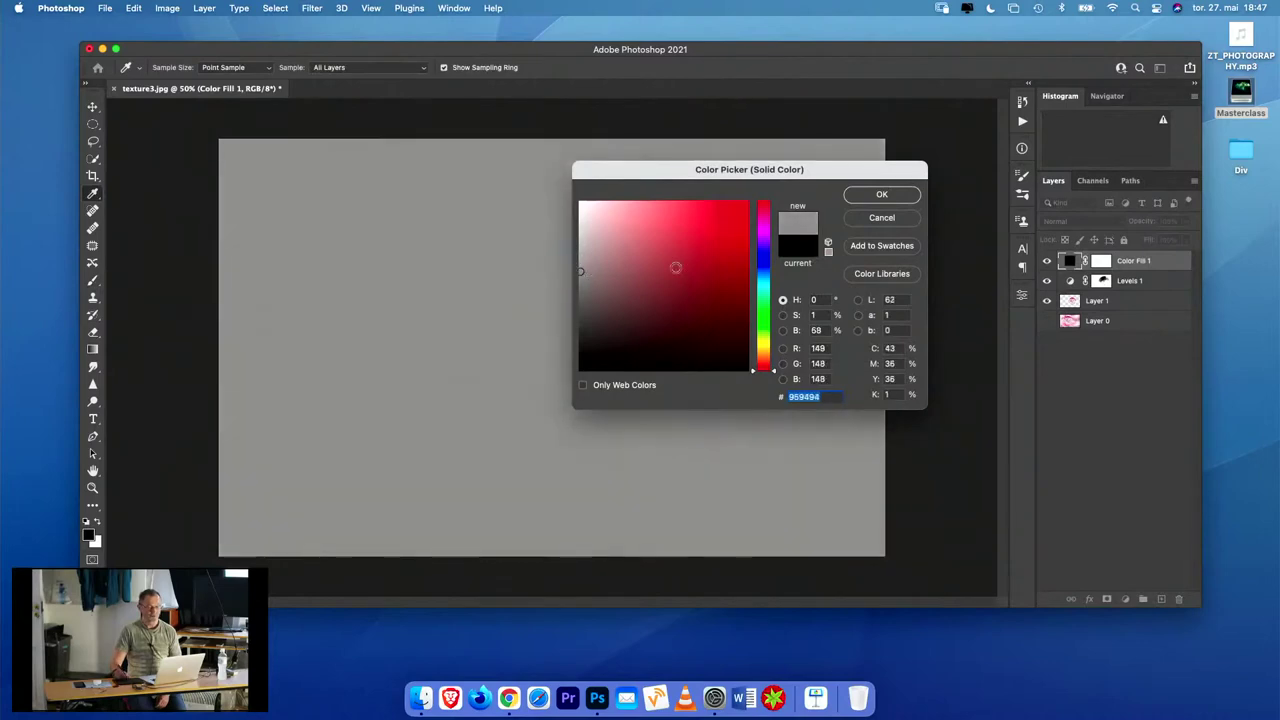
{"action": "left_click_drag", "start_coordinate": [634, 227], "coordinate": [609, 205]}
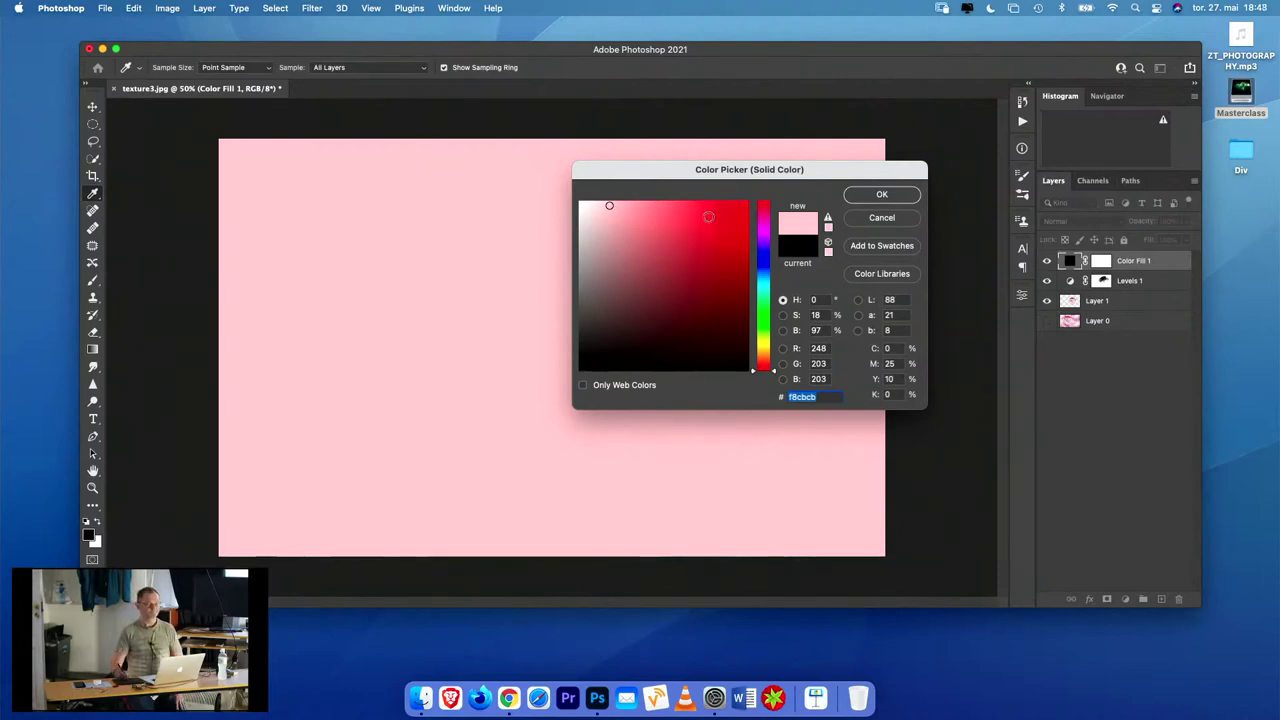
{"action": "left_click", "coordinate": [889, 195]}
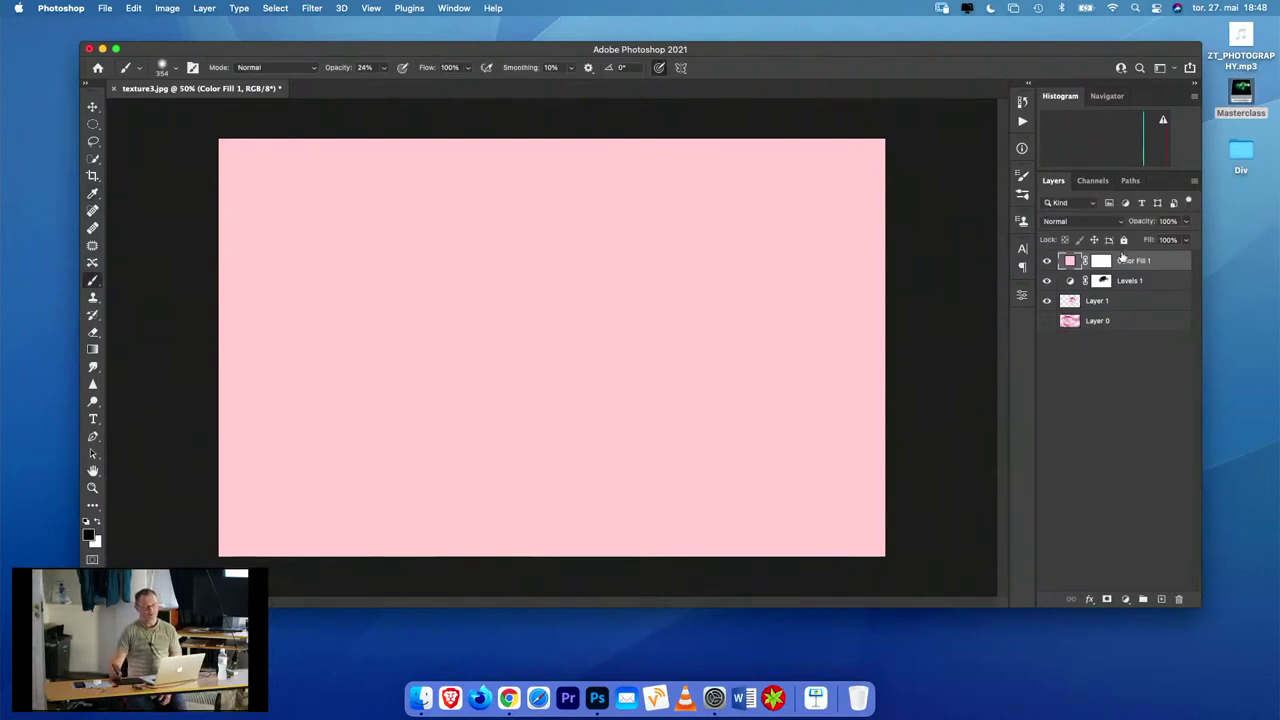
- Invert the Color Fill 1 layer mask to black so the pink fill is hidden
{"action": "left_click", "coordinate": [1103, 262]}
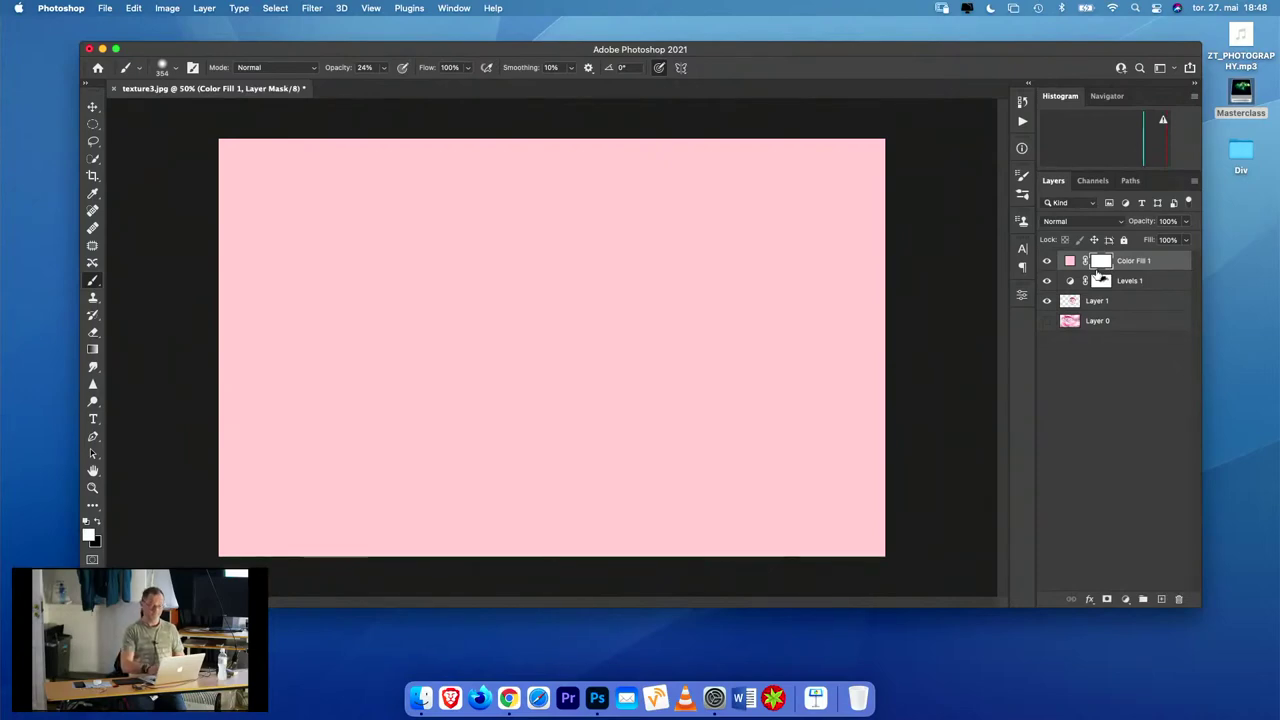
{"action": "key", "text": "super+i"}
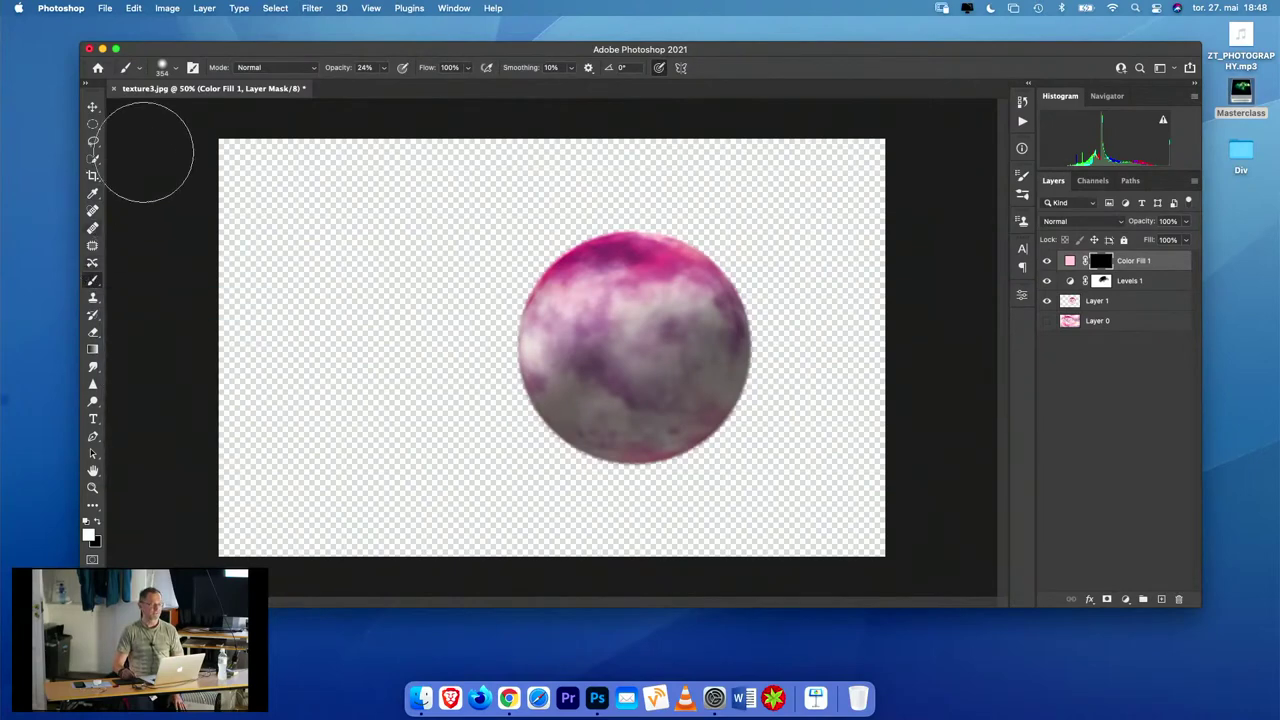
- Pick a Hard Round brush, flatten its tip, and enlarge it to about 925 px at 100% opacity
{"action": "left_click", "coordinate": [173, 67]}
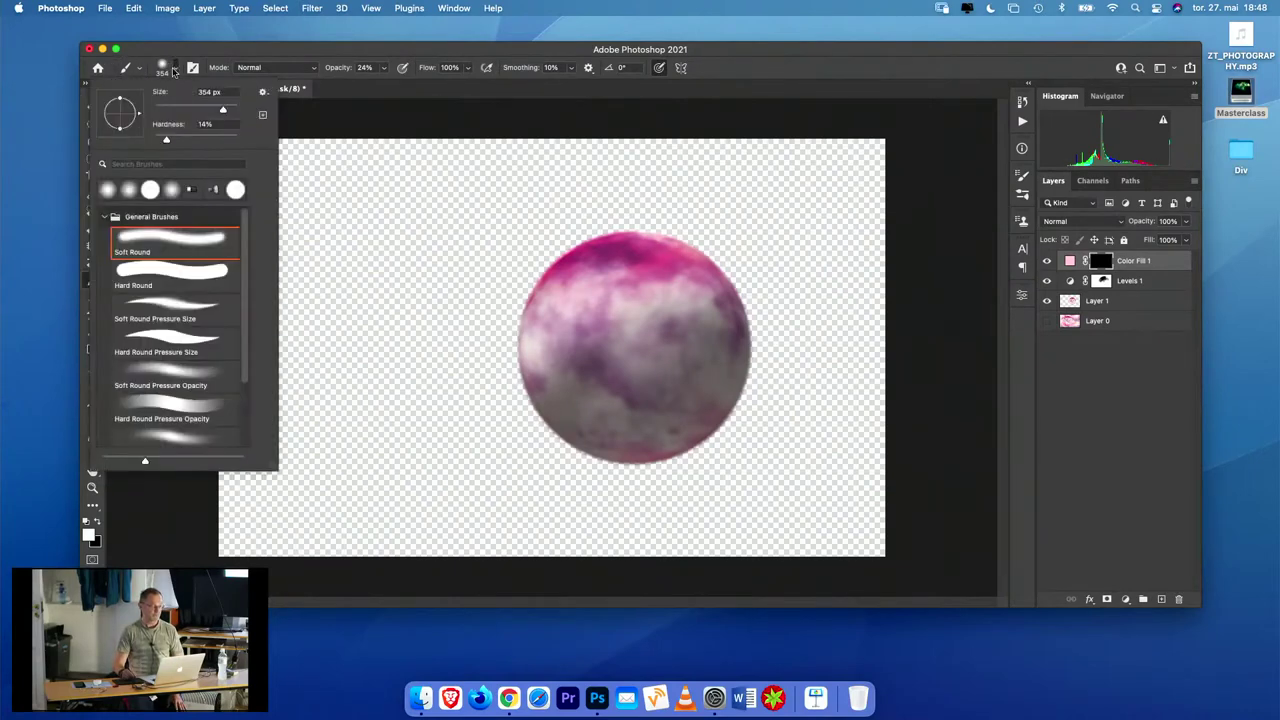
{"action": "left_click", "coordinate": [170, 277]}
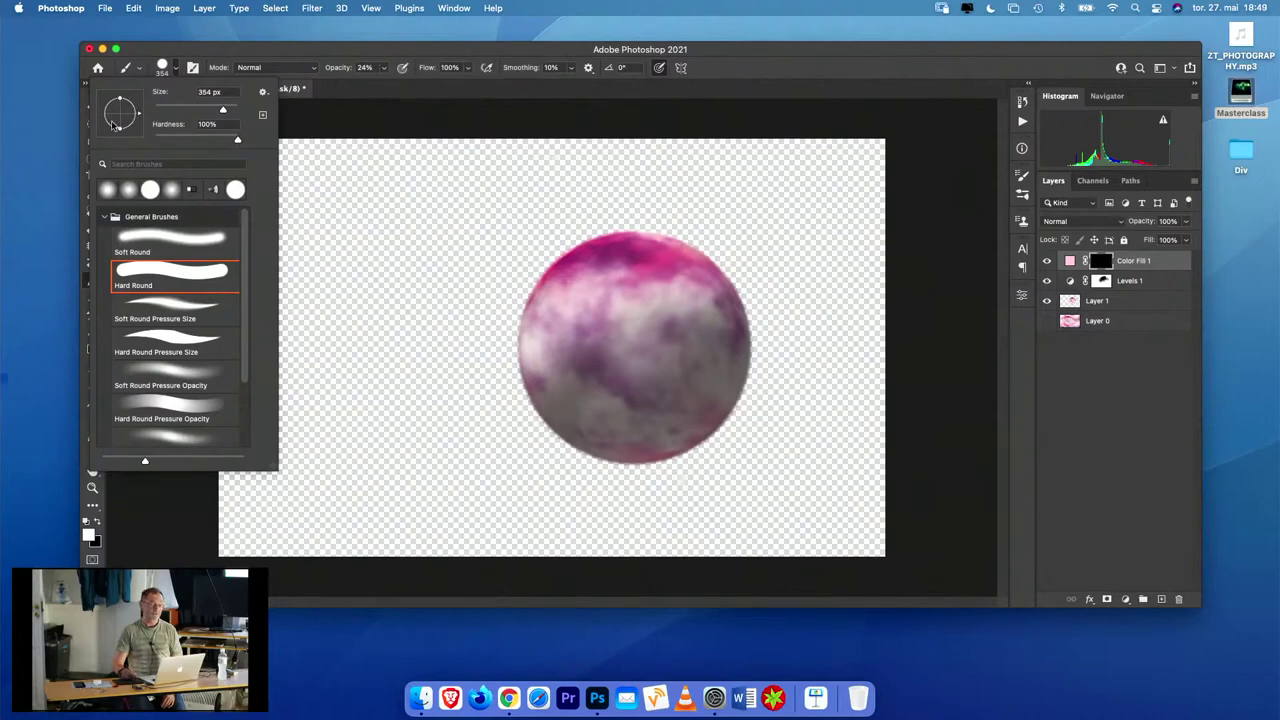
{"action": "left_click_drag", "start_coordinate": [120, 100], "coordinate": [121, 109]}
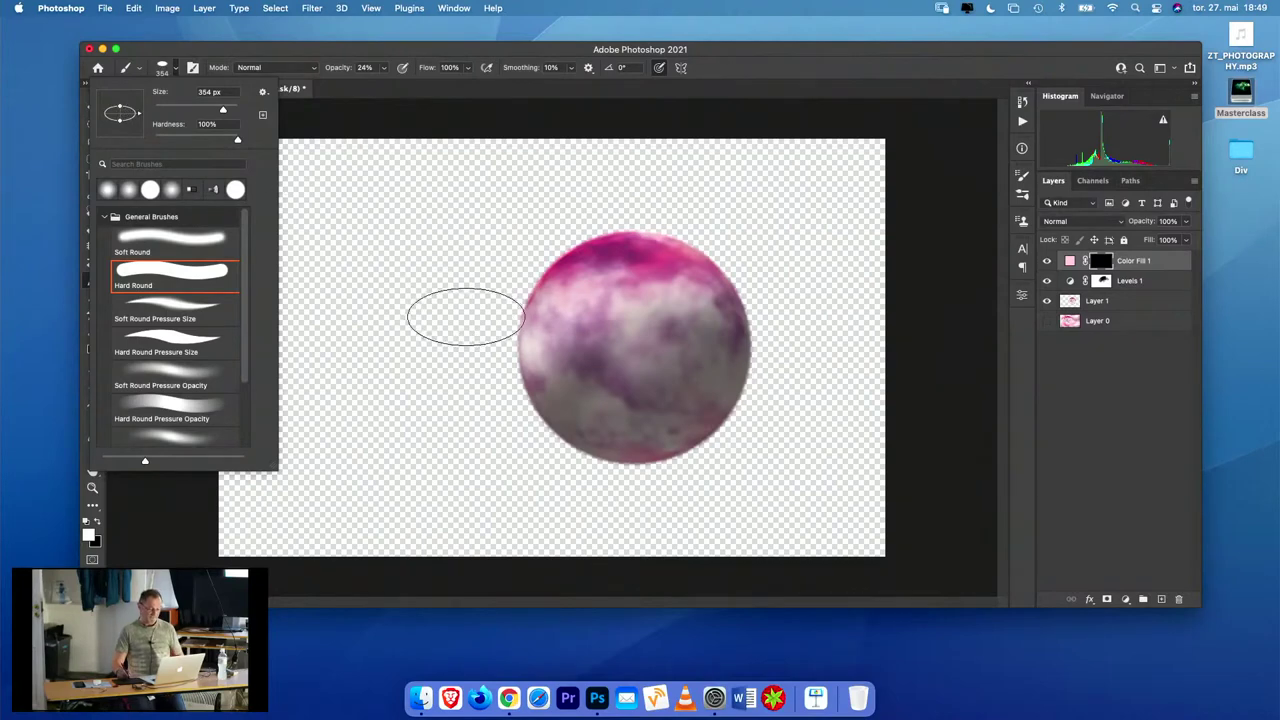
{"action": "left_click_drag", "start_coordinate": [467, 314], "coordinate": [547, 296], "text": "ctrl+alt"}
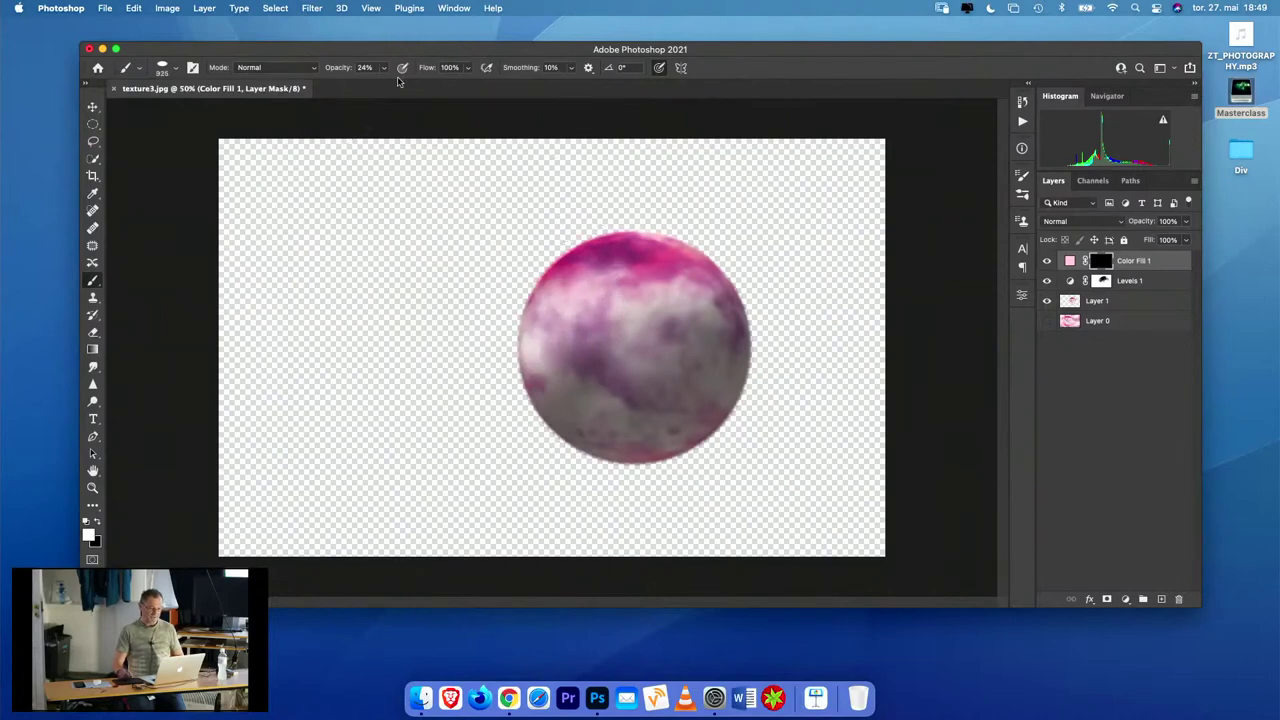
{"action": "left_click", "coordinate": [385, 71]}
{"action": "left_click_drag", "start_coordinate": [395, 89], "coordinate": [445, 89]}
- Squash the brush tip into a flatter ellipse and enlarge it to about 1010 px
{"action": "left_click", "coordinate": [176, 69]}
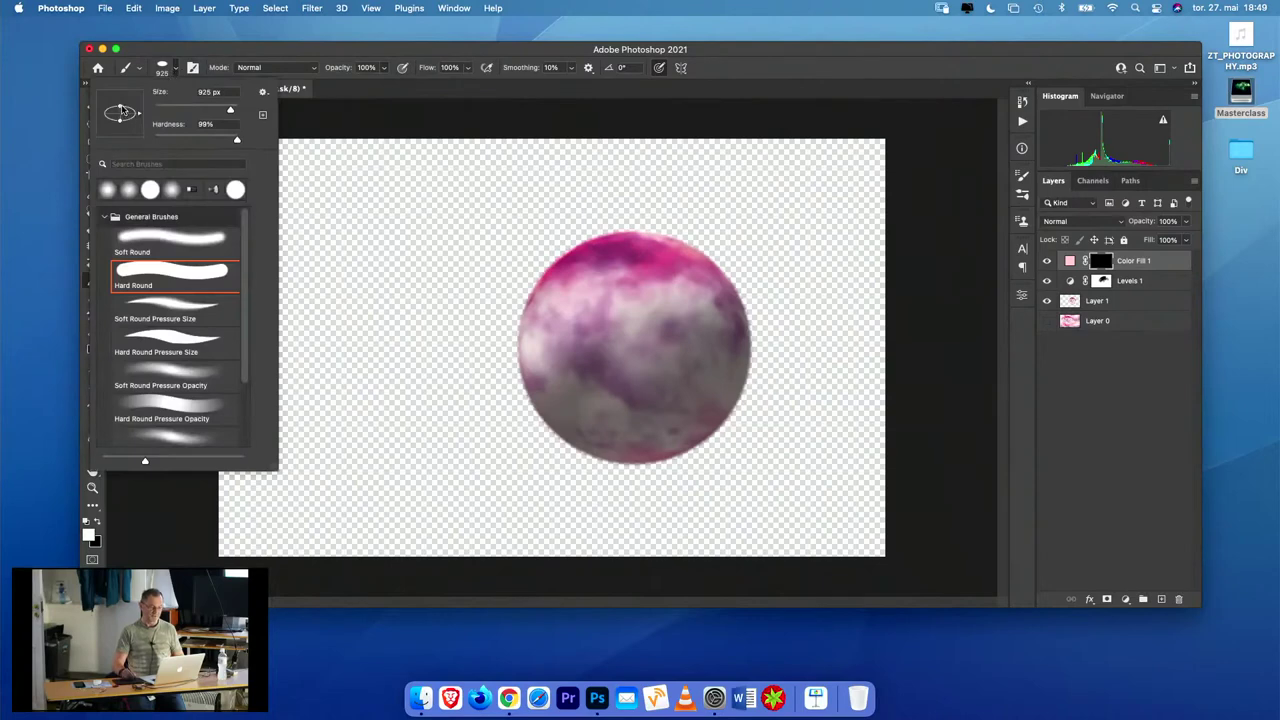
{"action": "left_click_drag", "start_coordinate": [121, 111], "coordinate": [124, 112]}
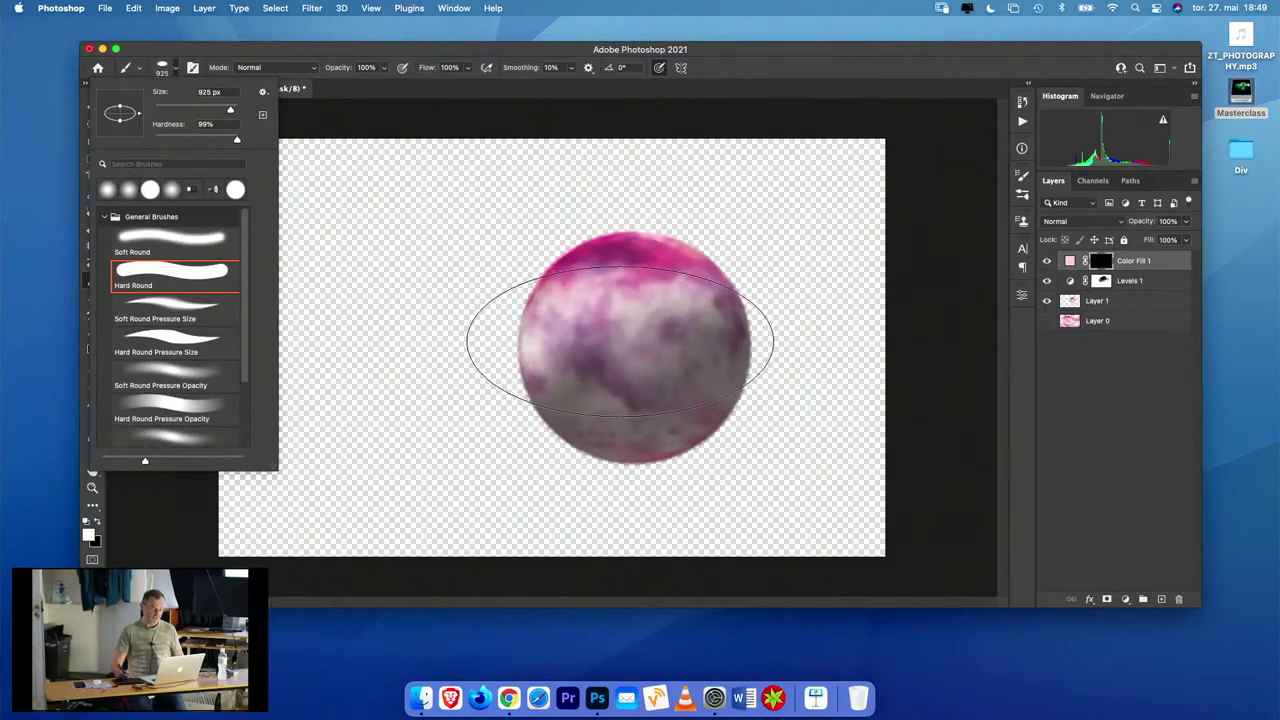
{"action": "mouse_move", "coordinate": [614, 345]}
{"action": "left_mouse_down"}
{"action": "mouse_move", "coordinate": [663, 341]}
{"action": "mouse_move", "coordinate": [610, 348]}
{"action": "mouse_move", "coordinate": [660, 353]}
{"action": "left_mouse_up"}
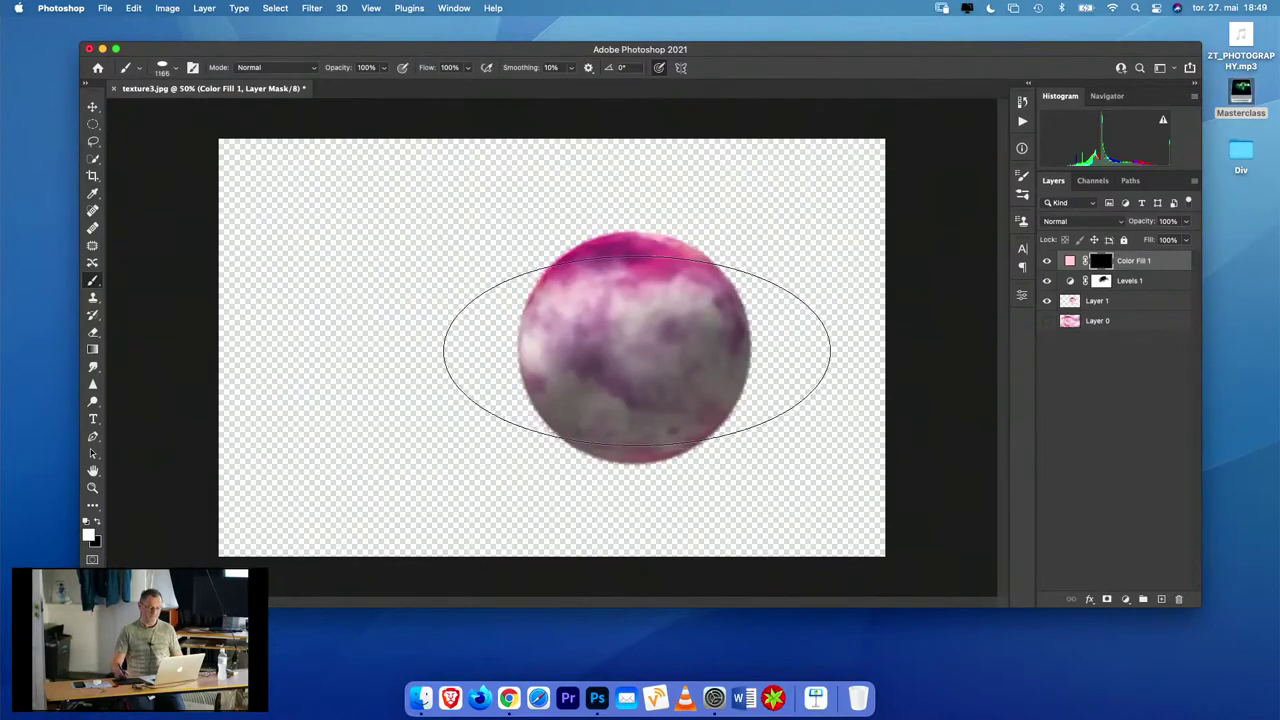
- Tilt the elliptical brush tip to 15° and set the brush size to 1166 px
{"action": "left_click", "coordinate": [166, 68]}
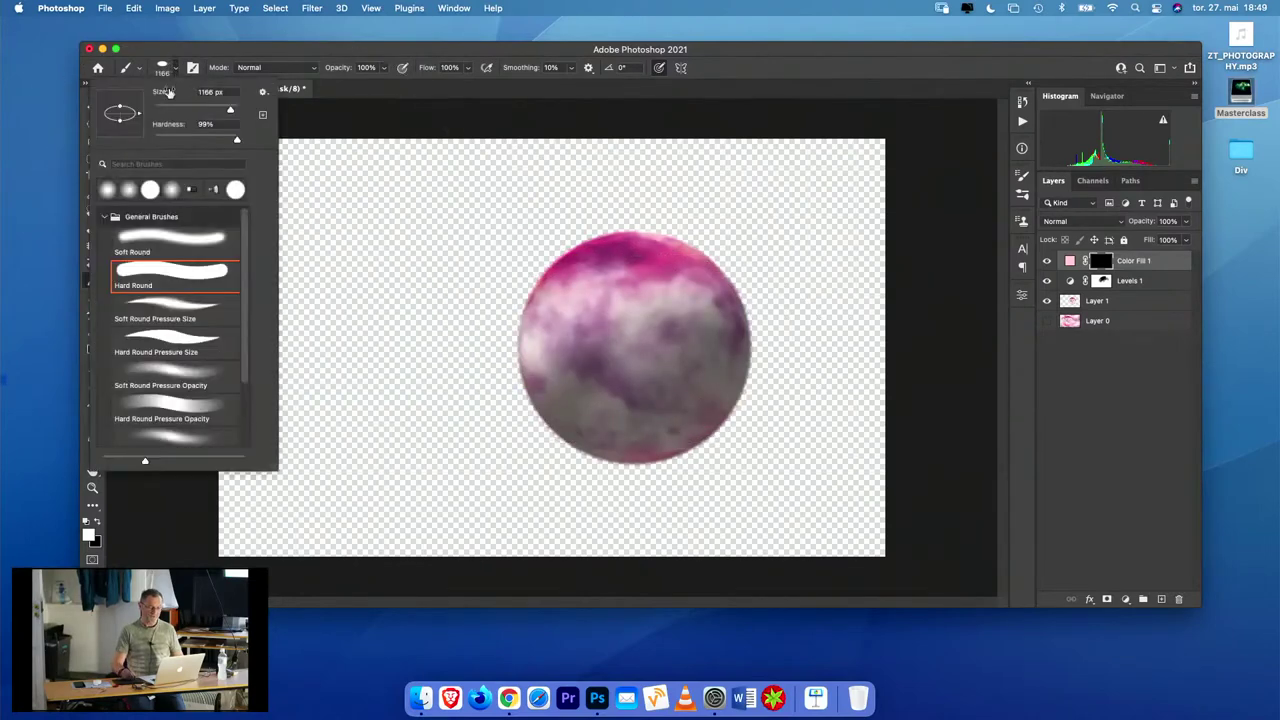
{"action": "left_click_drag", "start_coordinate": [138, 116], "coordinate": [140, 122]}
{"action": "left_click_drag", "start_coordinate": [140, 116], "coordinate": [141, 110]}
{"action": "left_click_drag", "start_coordinate": [140, 112], "coordinate": [141, 116]}
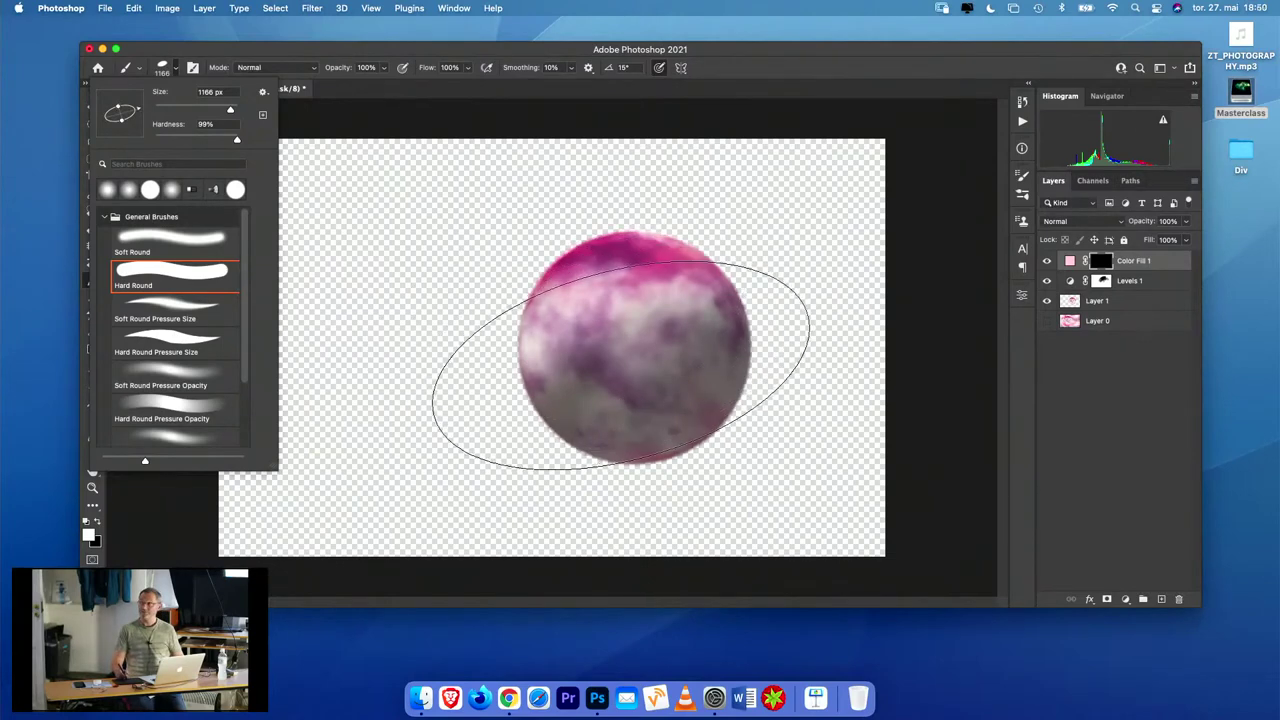
{"action": "left_click", "coordinate": [615, 358]}
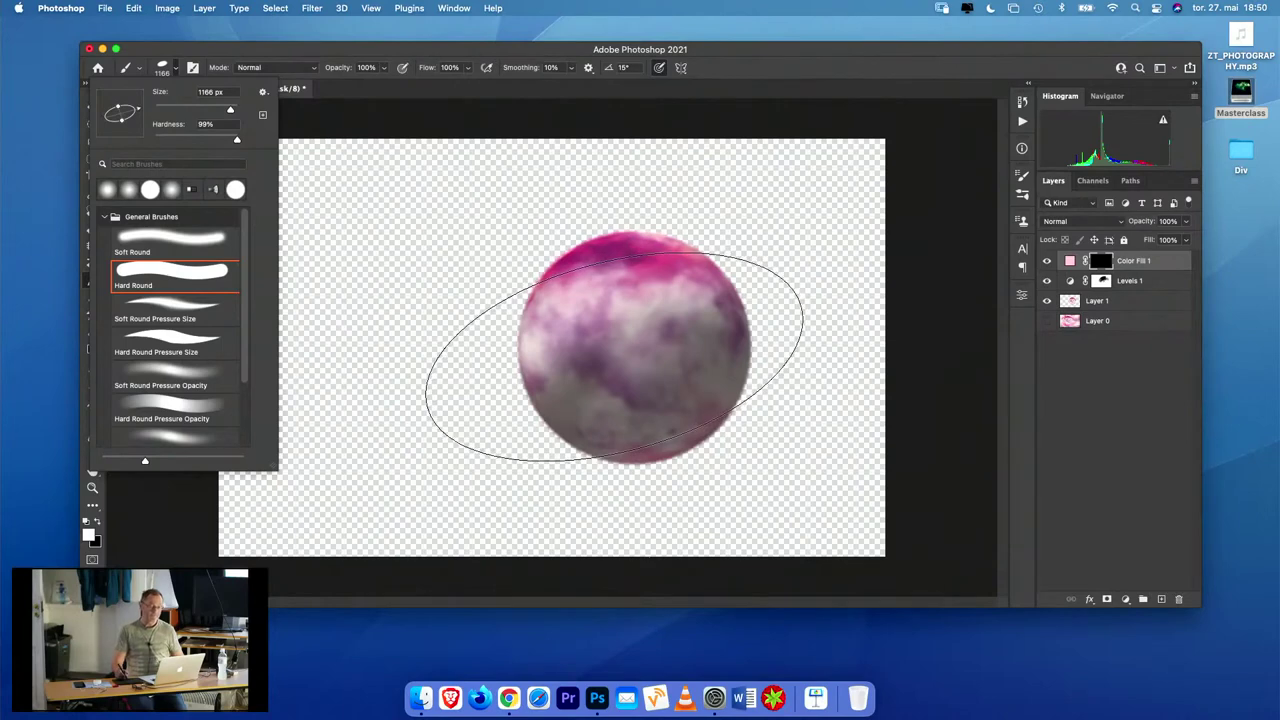
{"action": "left_click", "coordinate": [578, 355]}
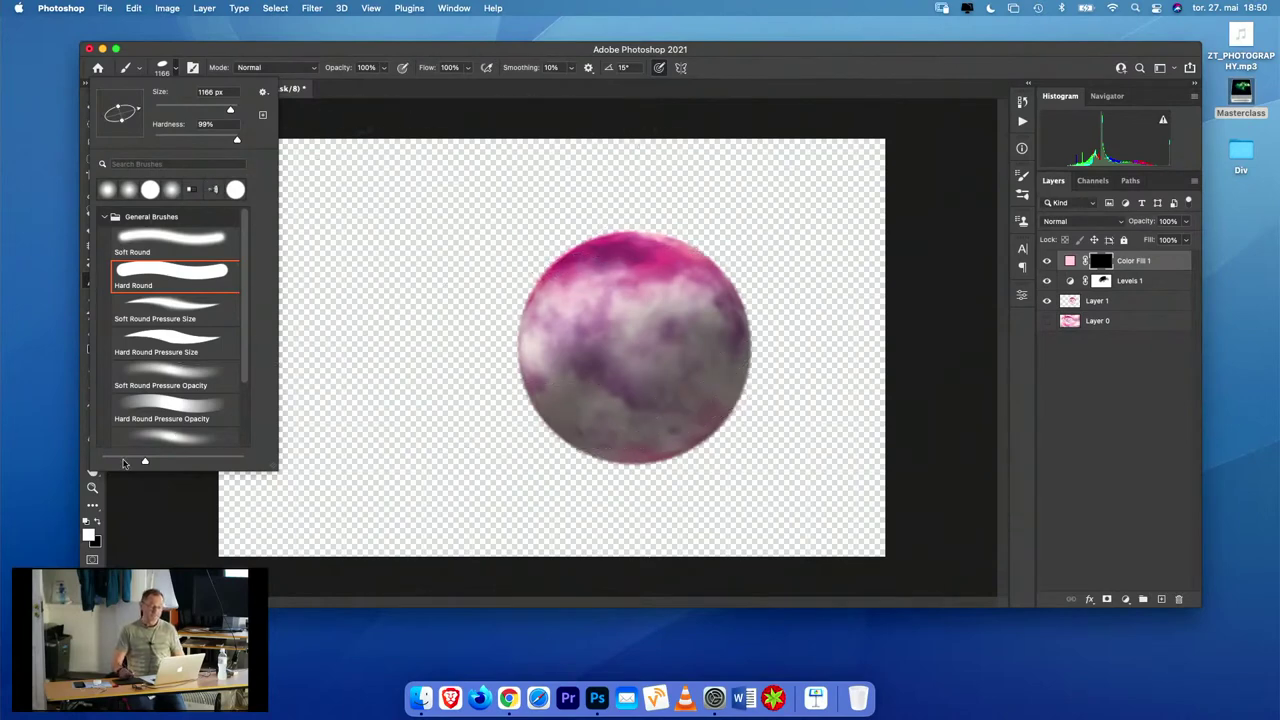
{"action": "left_click", "coordinate": [88, 537]}
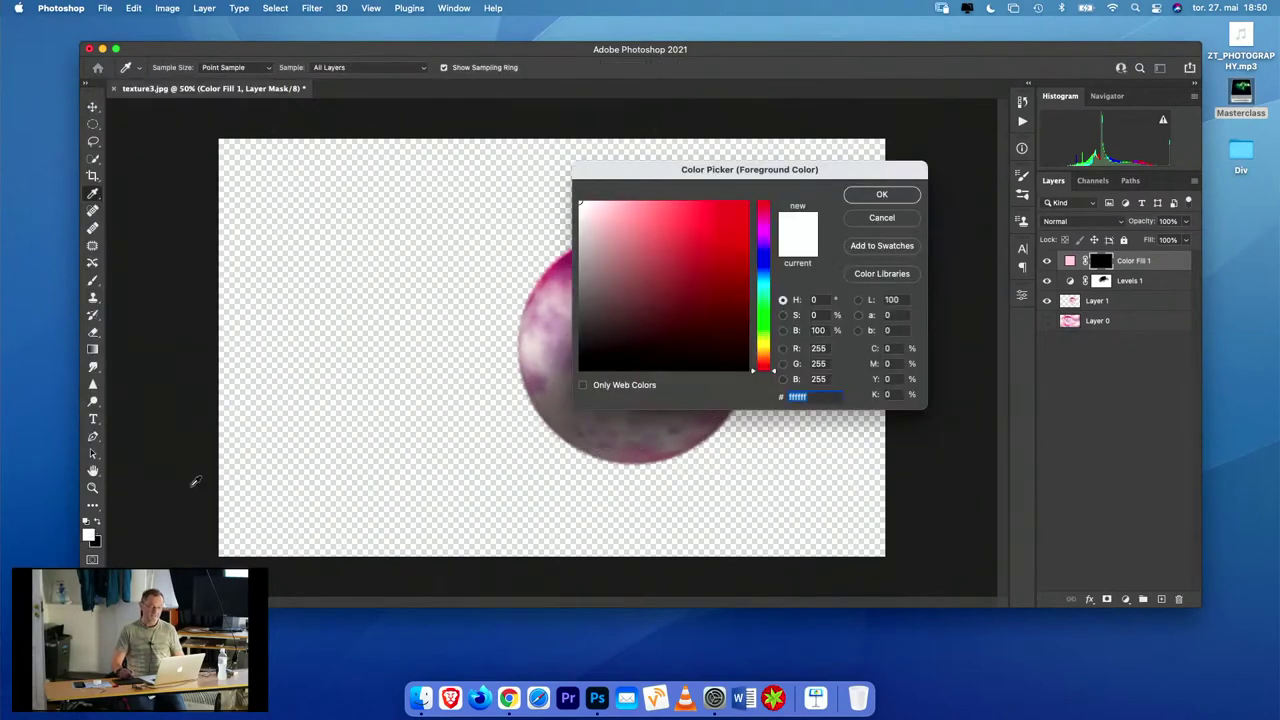
- Cancel the Color Picker to keep white as the foreground colour
{"action": "left_click", "coordinate": [880, 219]}
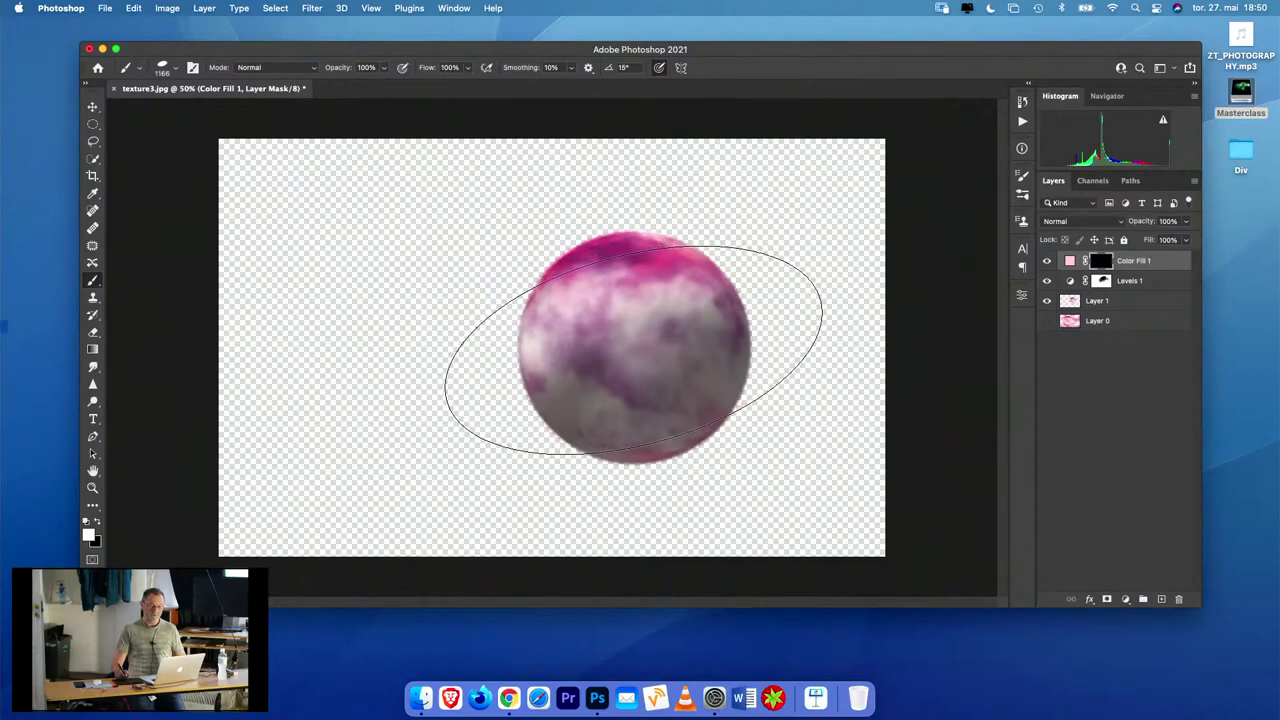
- Paint a tilted pink dab on the planet, then undo it
{"action": "left_click", "coordinate": [634, 351]}
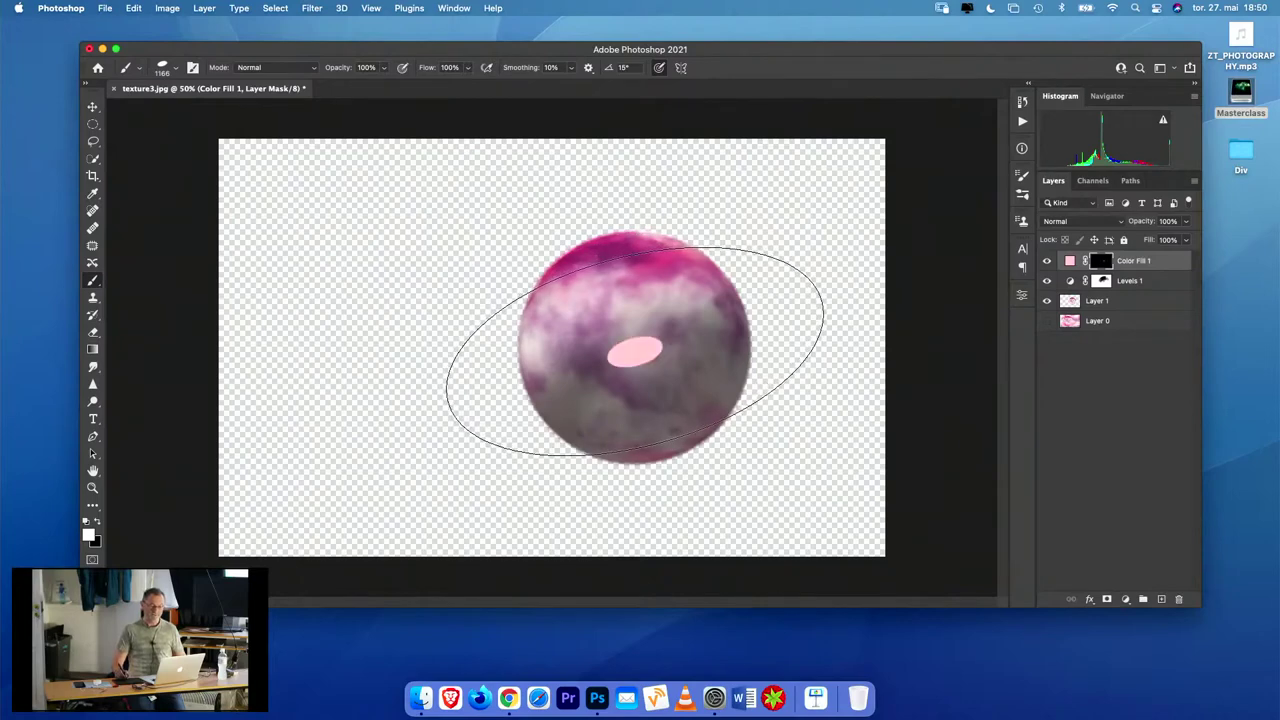
{"action": "left_click", "coordinate": [634, 350]}
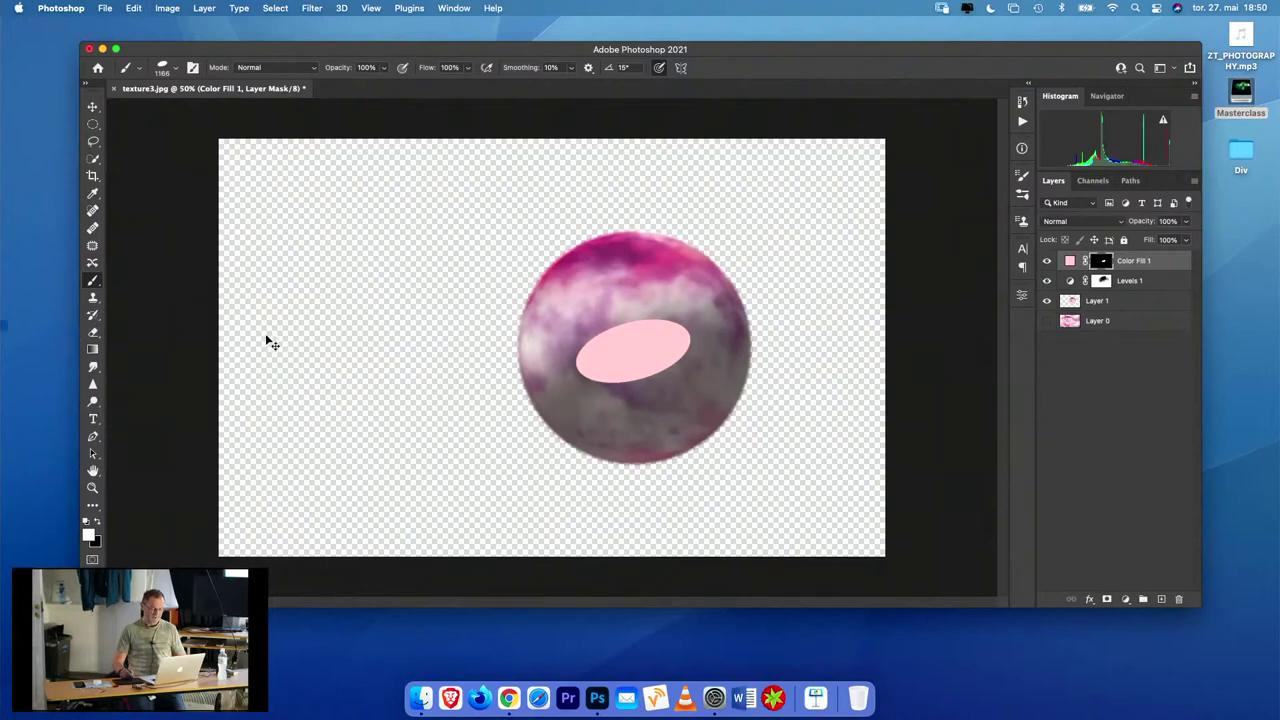
{"action": "key", "text": "super+z"}
{"action": "key", "text": "super+z"}
{"action": "key", "text": "super+z"}
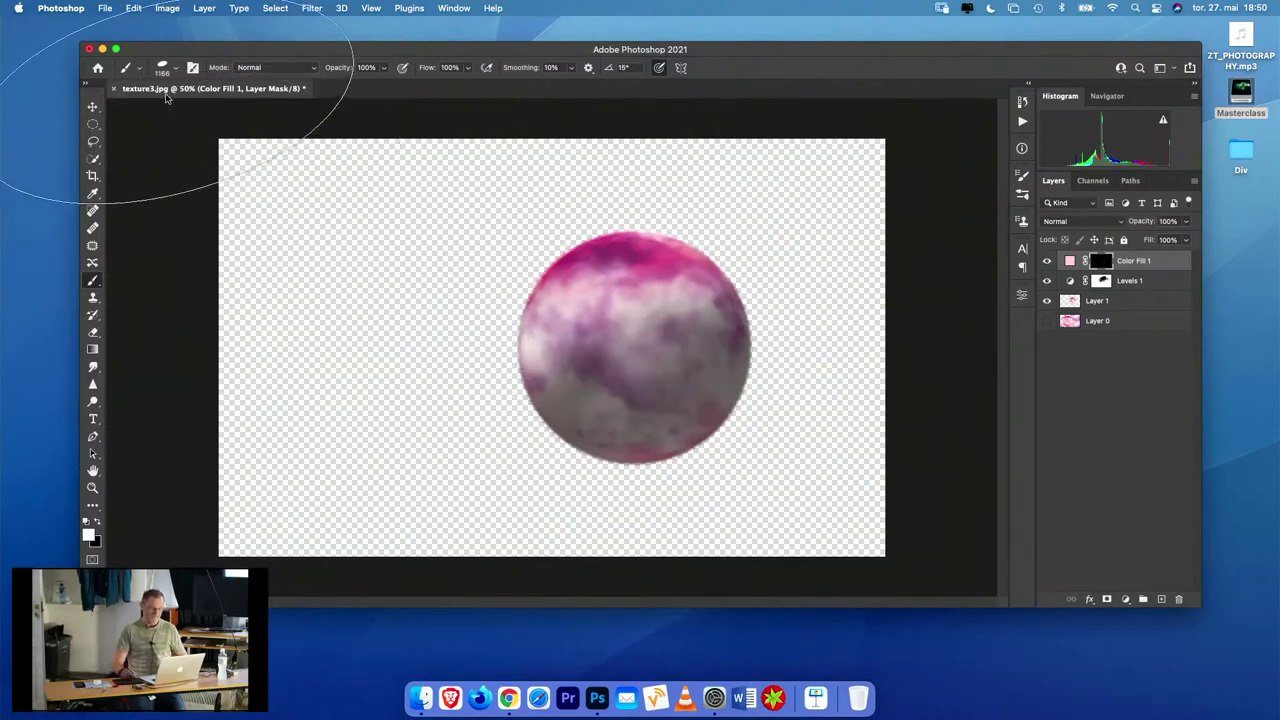
- Enlarge the brush to about 1346 px and paint a wide pink ellipse across the planet's middle
{"action": "left_click", "coordinate": [177, 69]}
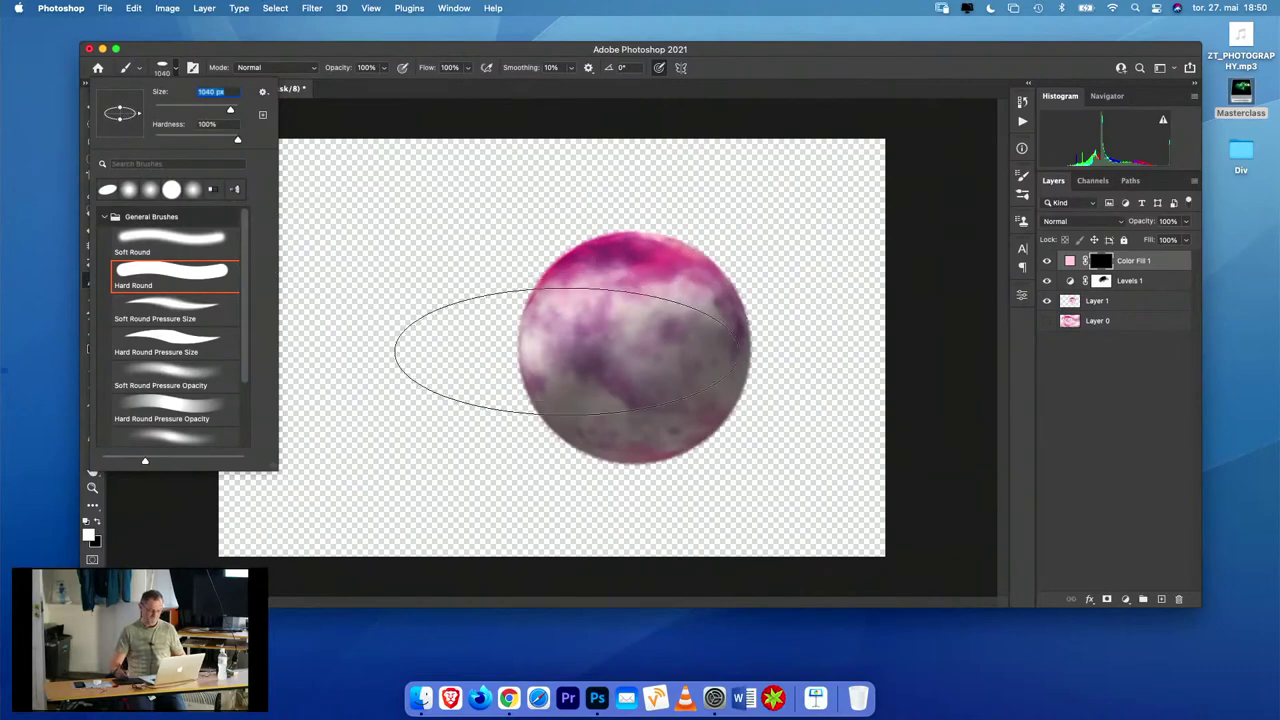
{"action": "left_click", "coordinate": [555, 367], "text": "ctrl+alt"}
{"action": "left_click_drag", "start_coordinate": [555, 367], "coordinate": [604, 362]}
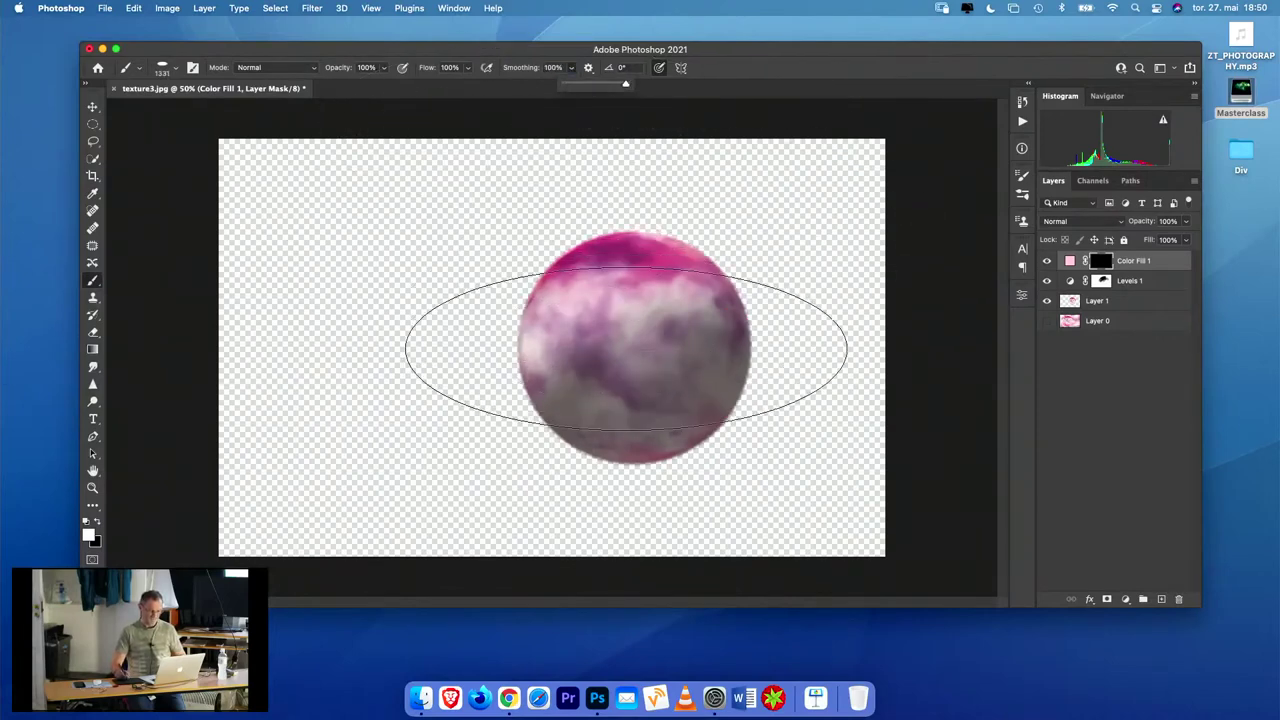
{"action": "left_click", "coordinate": [625, 350]}
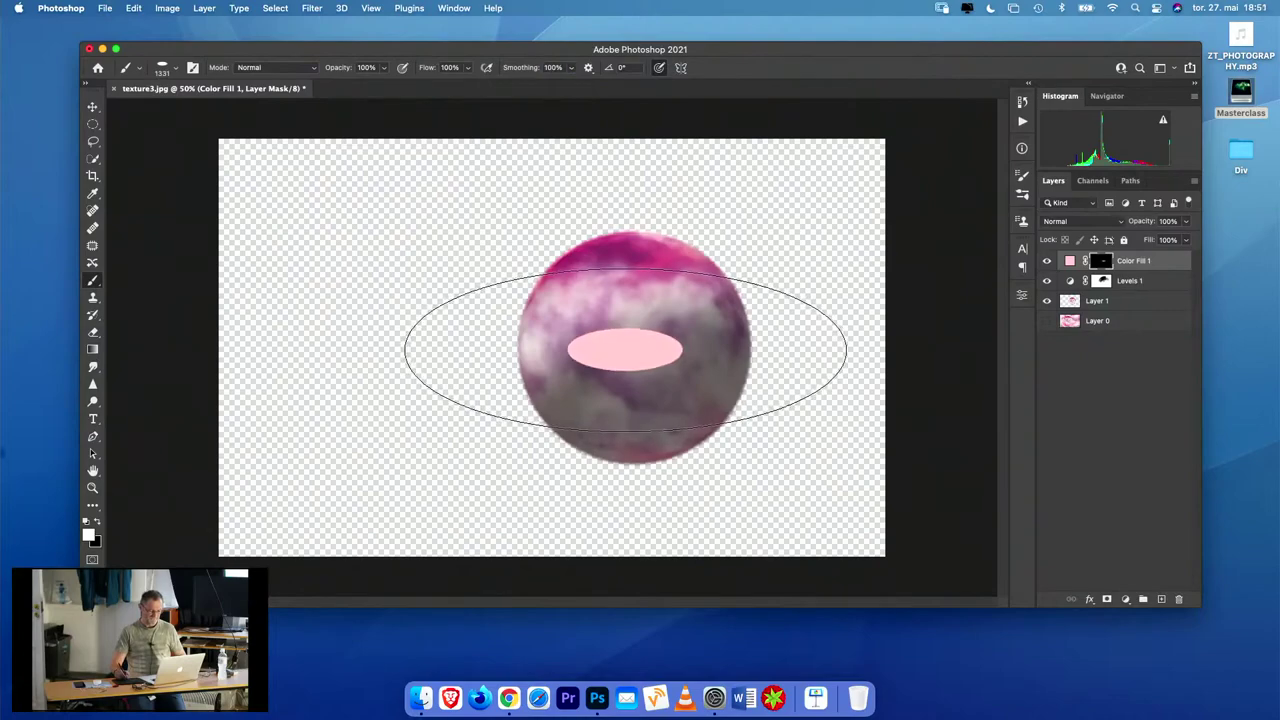
{"action": "left_click_drag", "start_coordinate": [632, 350], "coordinate": [626, 350]}
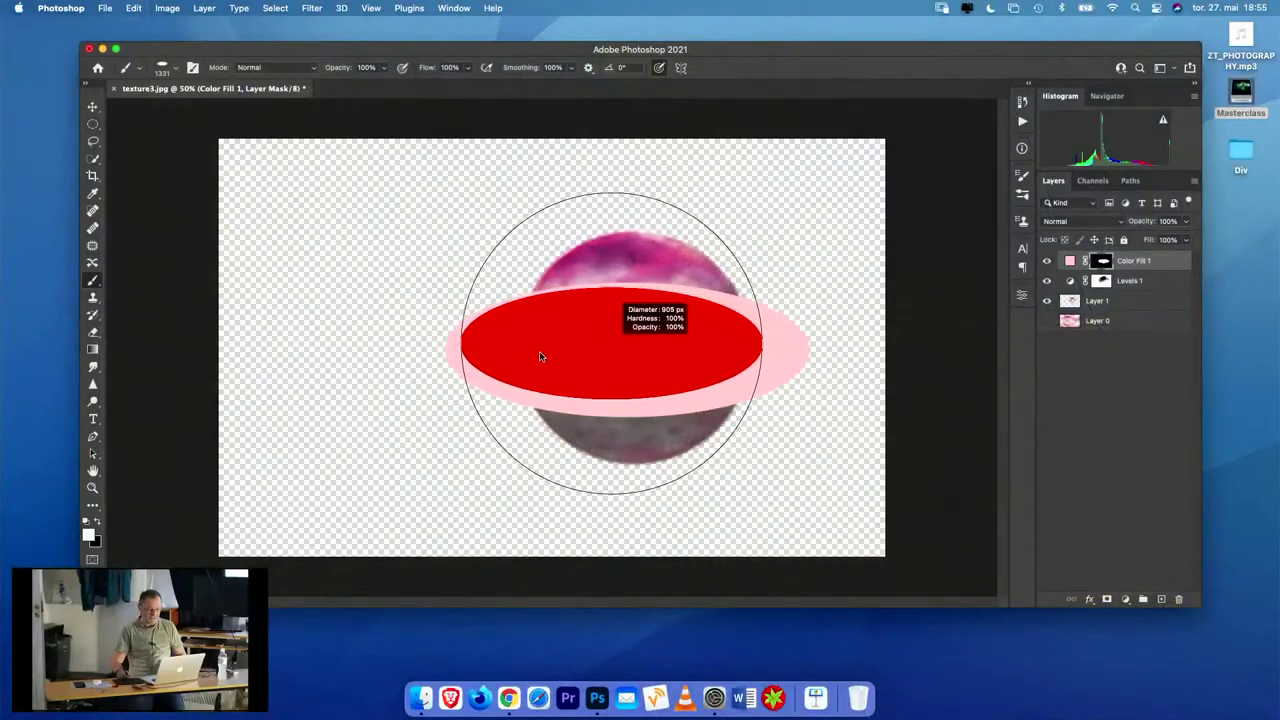
- Shrink the brush and paint the ellipse's centre at 63% opacity to reveal the planet as a ring
{"action": "left_click_drag", "start_coordinate": [537, 356], "coordinate": [626, 349]}
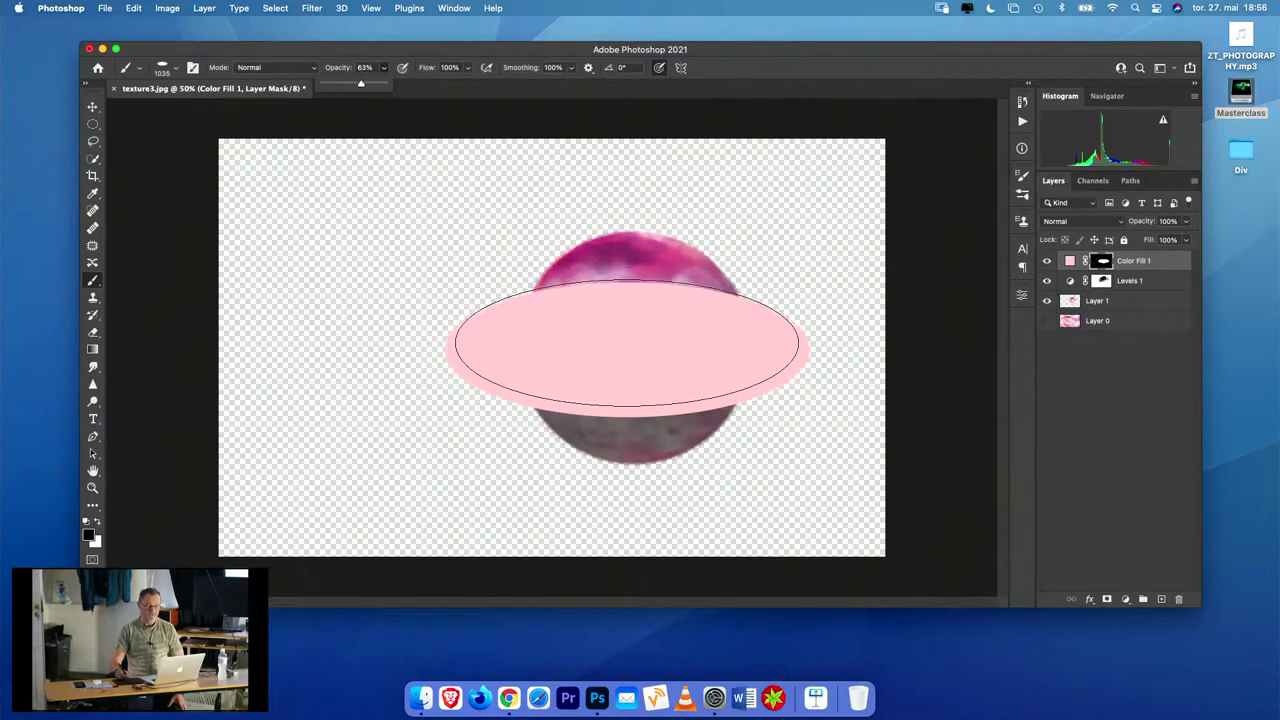
{"action": "left_click", "coordinate": [628, 350]}
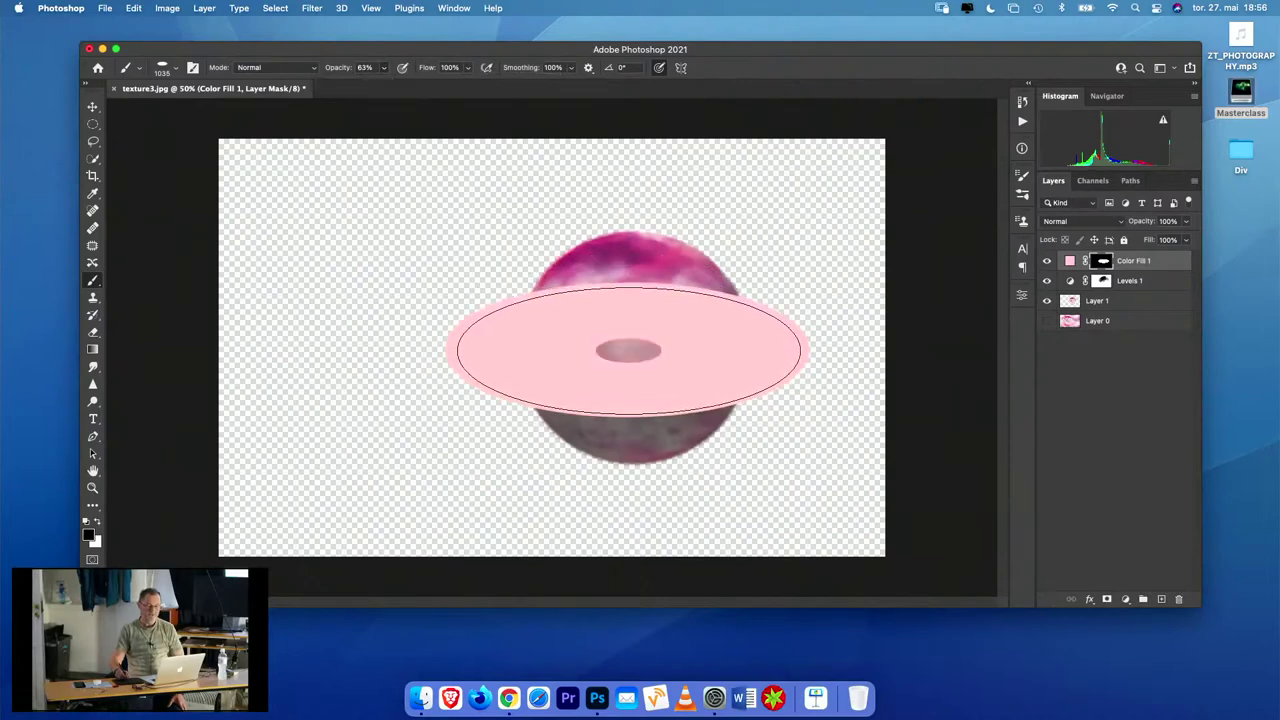
{"action": "left_click", "coordinate": [627, 350]}
{"action": "left_click", "coordinate": [625, 350]}
{"action": "left_click", "coordinate": [621, 350]}
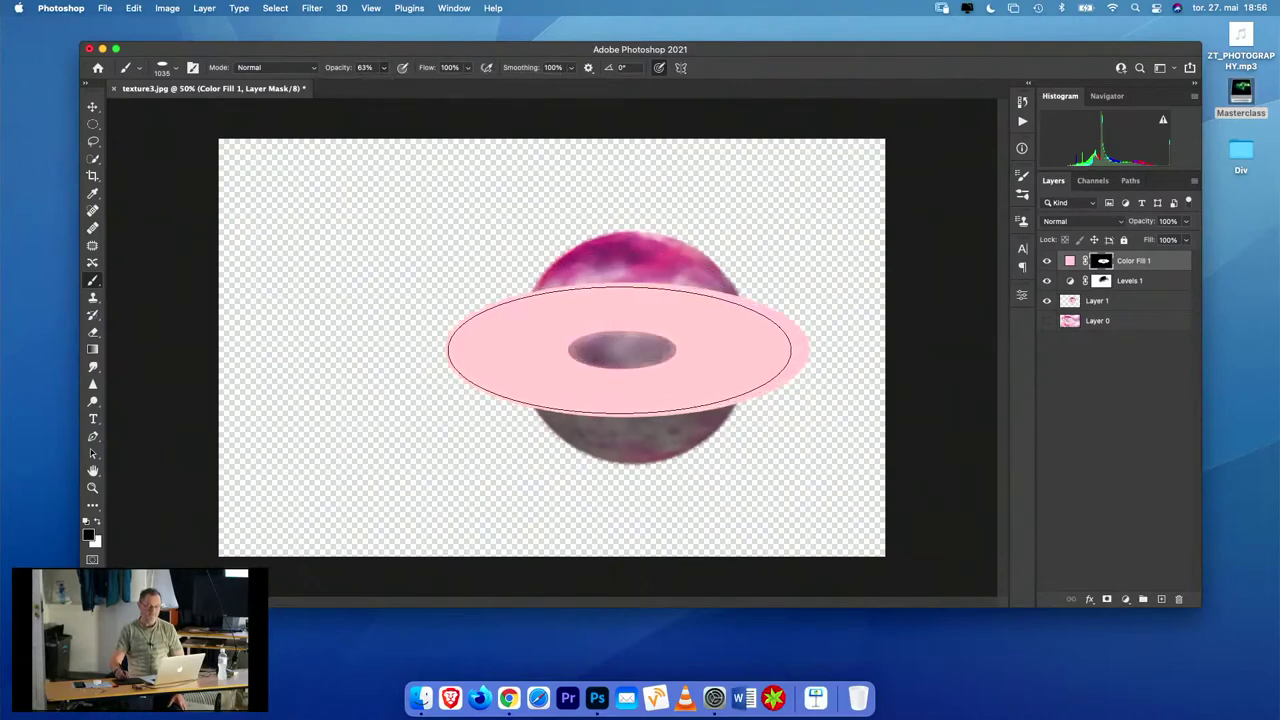
{"action": "mouse_move", "coordinate": [618, 350]}
{"action": "left_mouse_down"}
{"action": "mouse_move", "coordinate": [600, 352]}
{"action": "mouse_move", "coordinate": [615, 352]}
{"action": "left_mouse_up"}
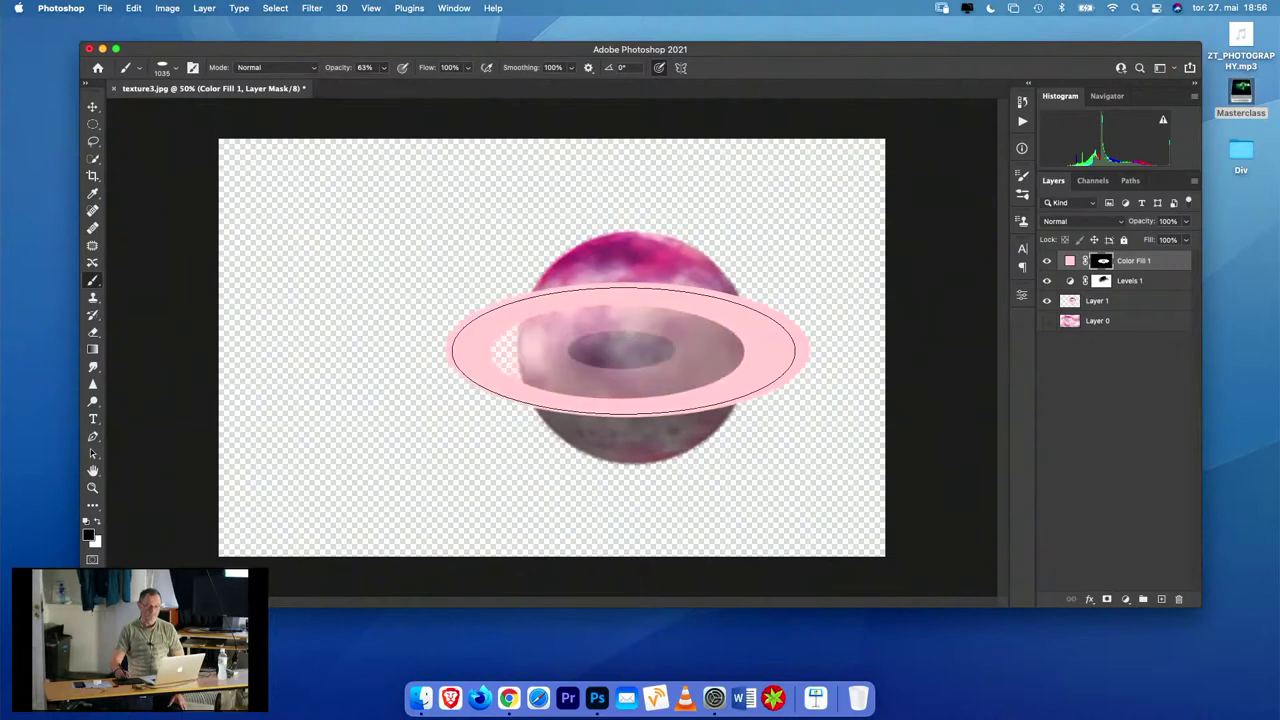
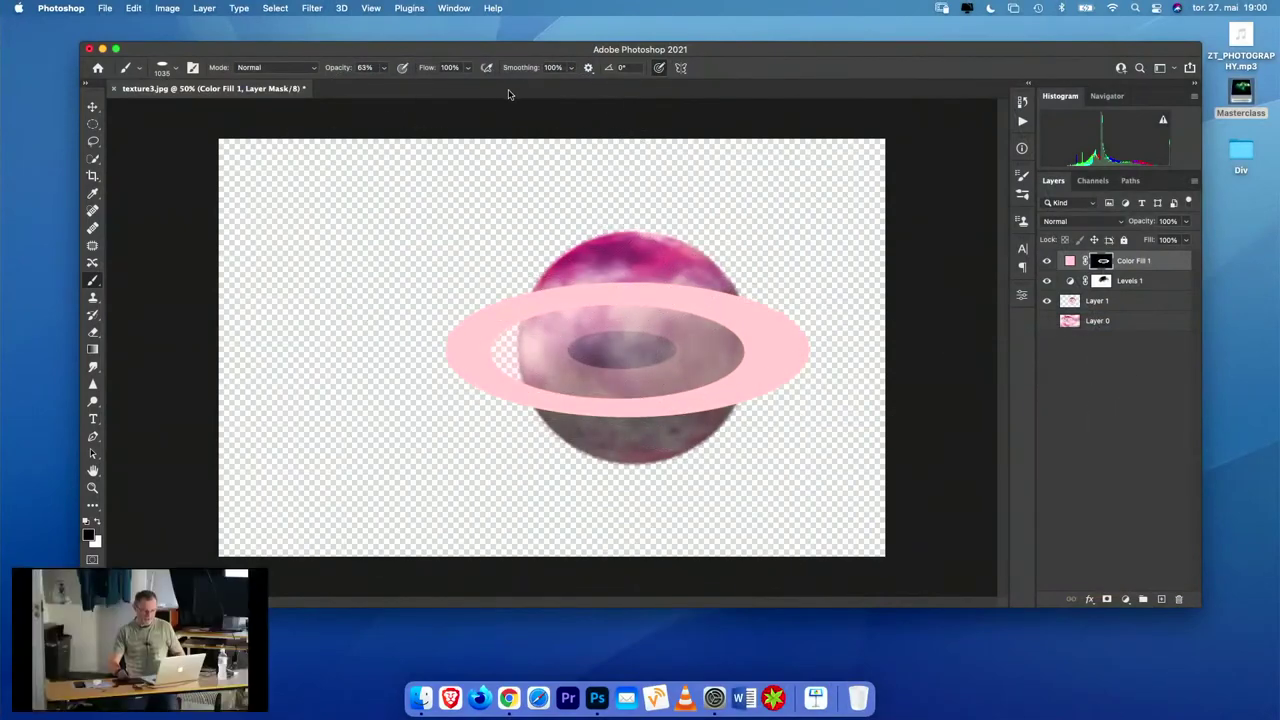
- Hide the ring, Levels and planet layers, and browse Filter > Distort without applying anything
{"action": "left_click", "coordinate": [1046, 322], "text": "alt"}
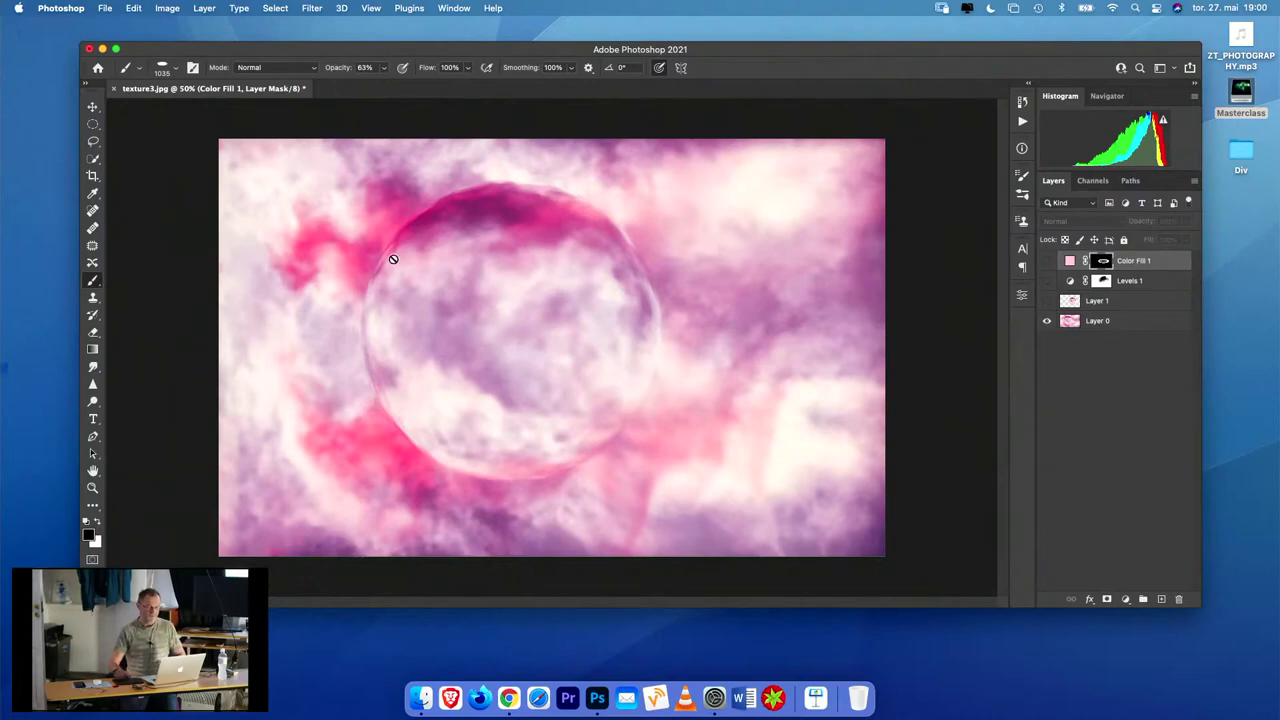
{"action": "left_click", "coordinate": [312, 9]}
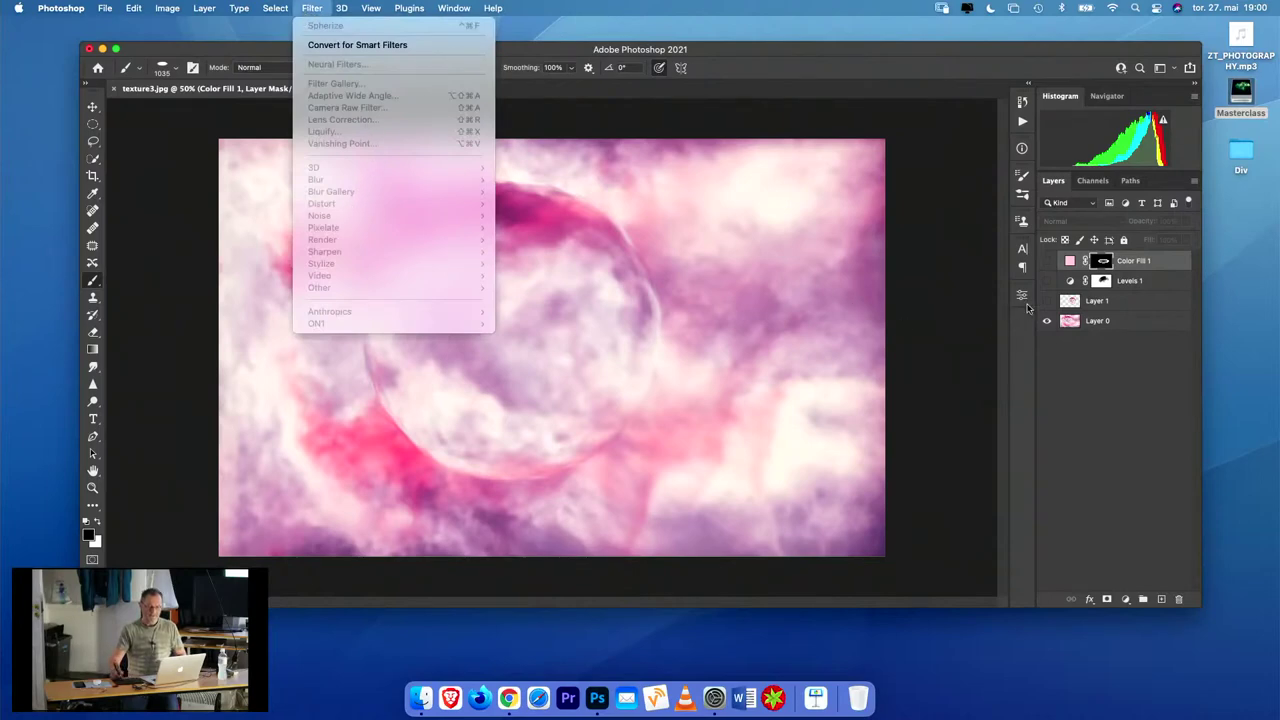
{"action": "left_click", "coordinate": [1128, 335]}
- Select the cloud texture layer, browse the filters again without applying one, then hide it
{"action": "left_click", "coordinate": [1110, 322]}
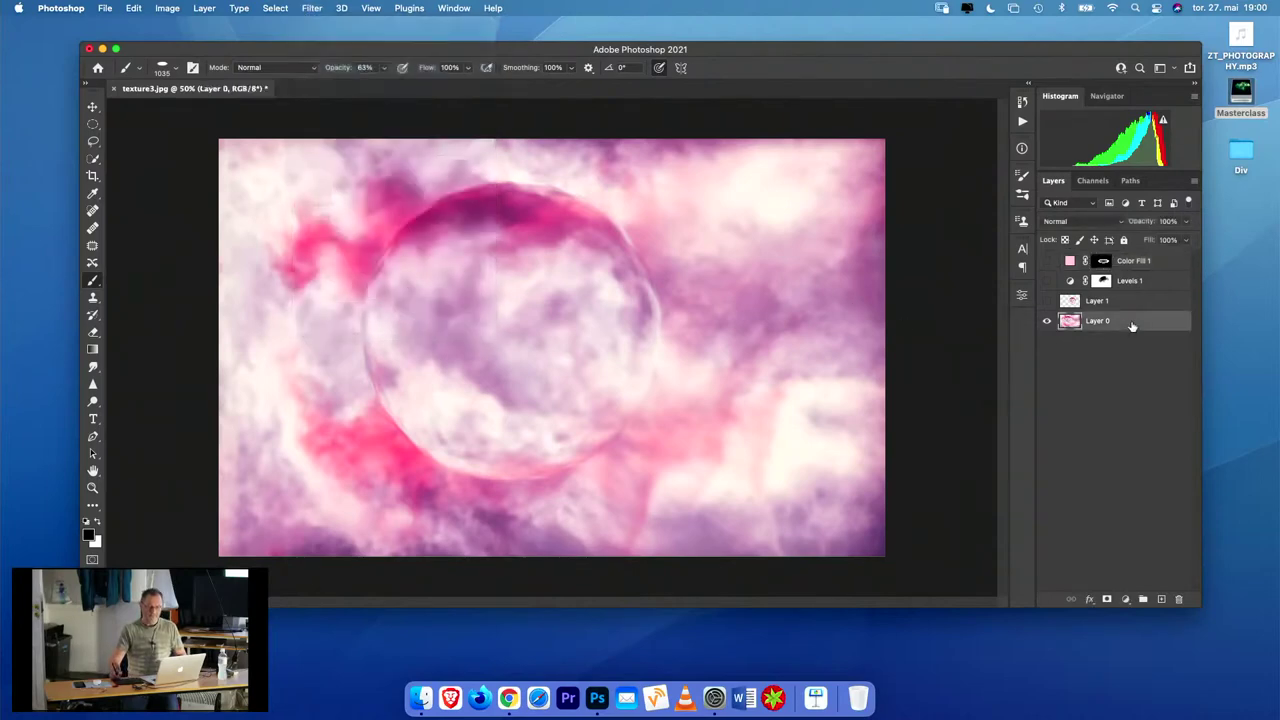
{"action": "left_click", "coordinate": [306, 8]}
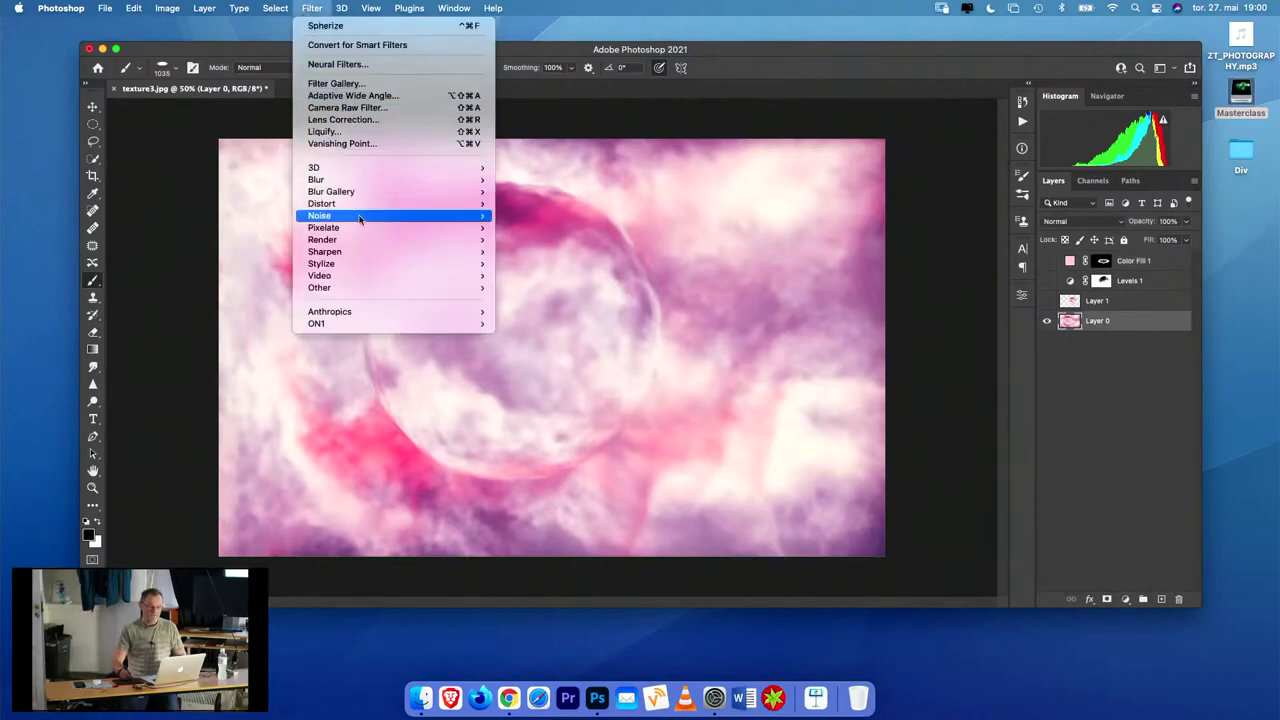
{"action": "mouse_move", "coordinate": [361, 207]}
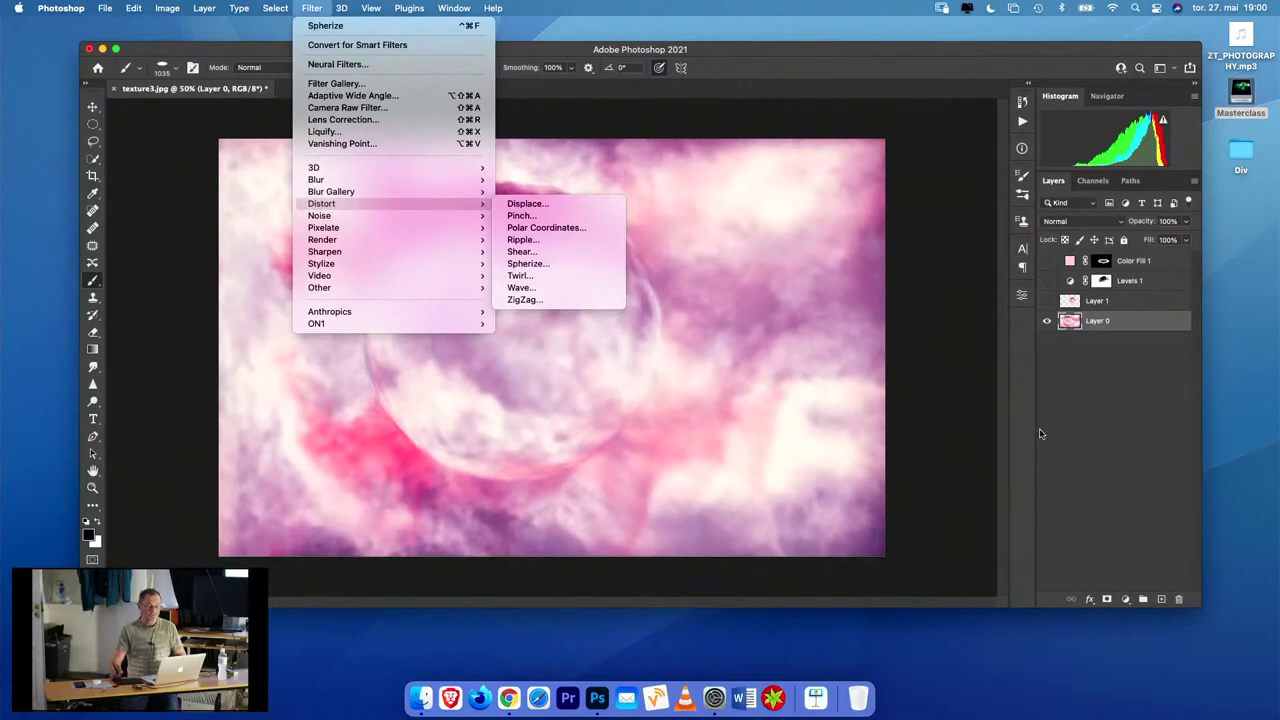
{"action": "left_click", "coordinate": [1065, 366]}
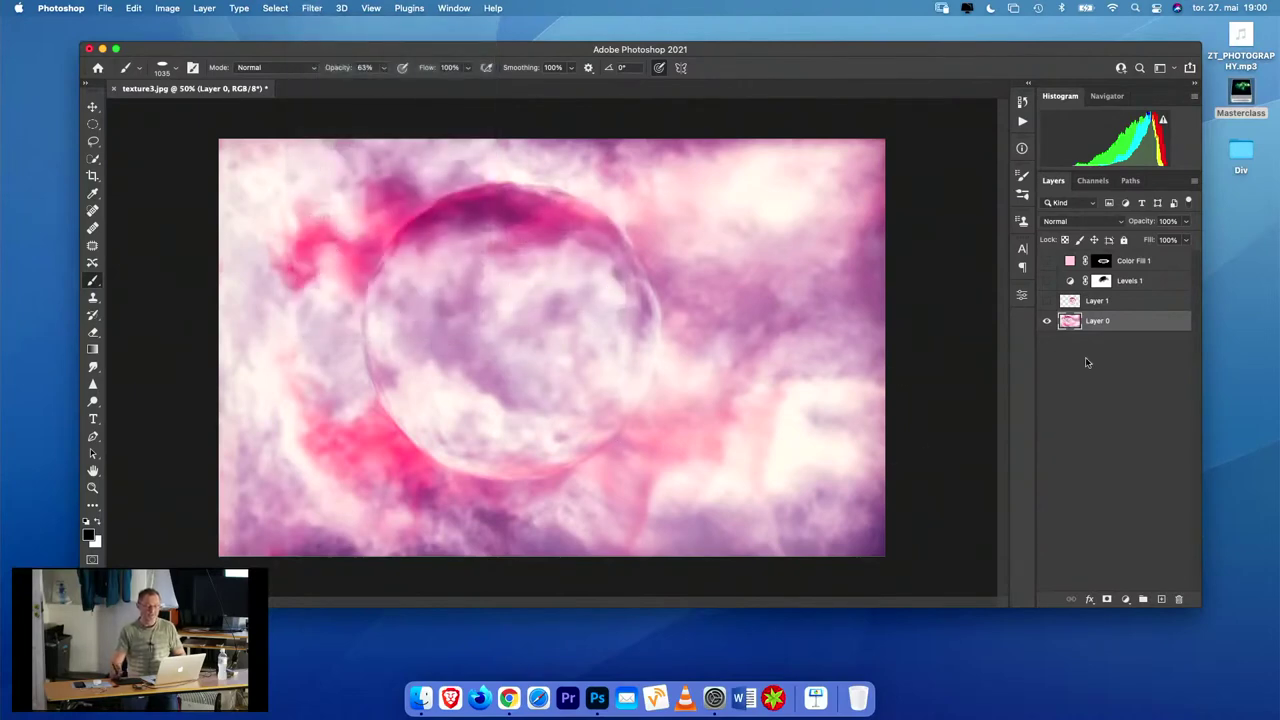
{"action": "left_click", "coordinate": [1068, 301]}
- Show the pink planet Layer 1 and turn on Levels 1 to darken it
{"action": "left_click", "coordinate": [1047, 321]}
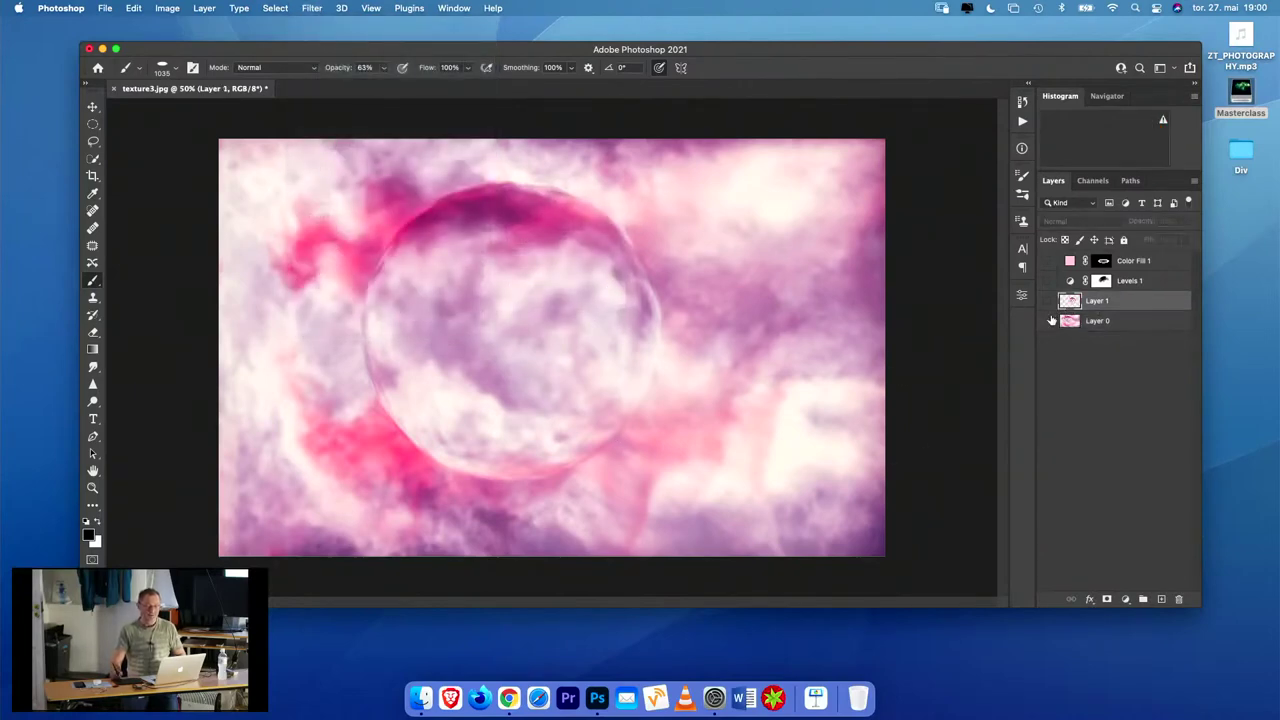
{"action": "left_click", "coordinate": [1046, 302]}
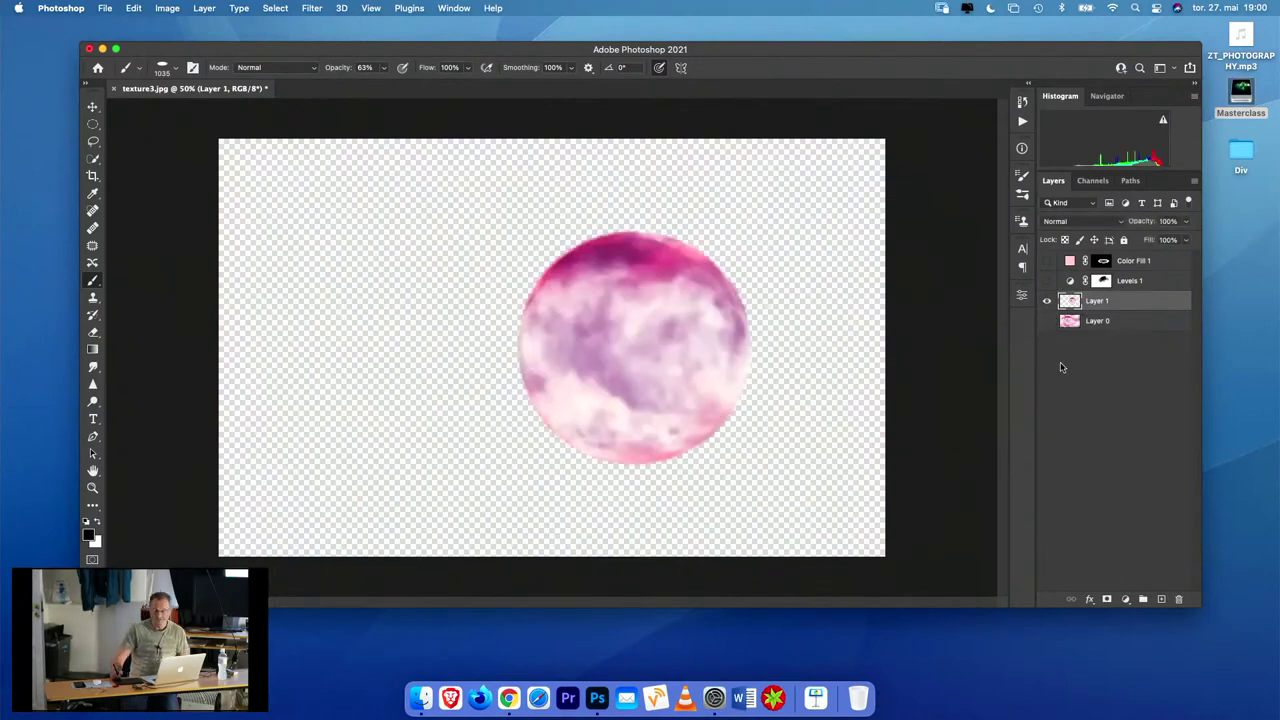
{"action": "left_click", "coordinate": [1072, 285]}
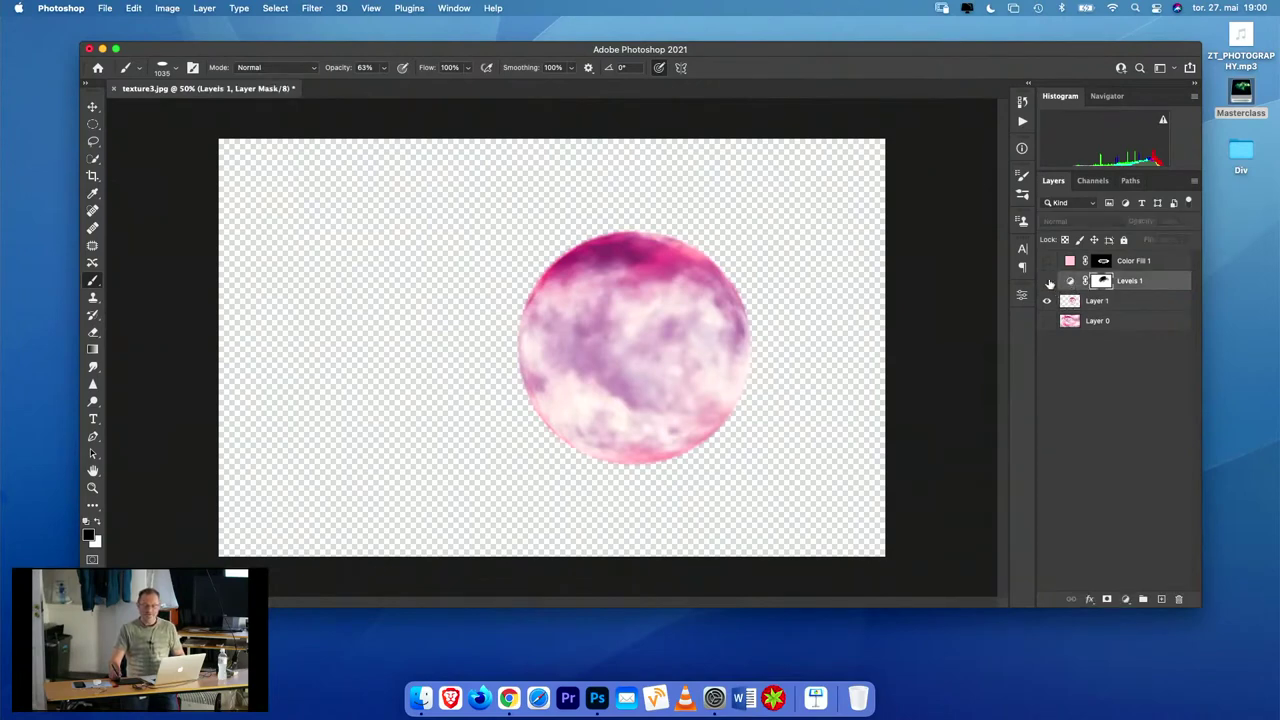
{"action": "left_click", "coordinate": [1048, 282]}
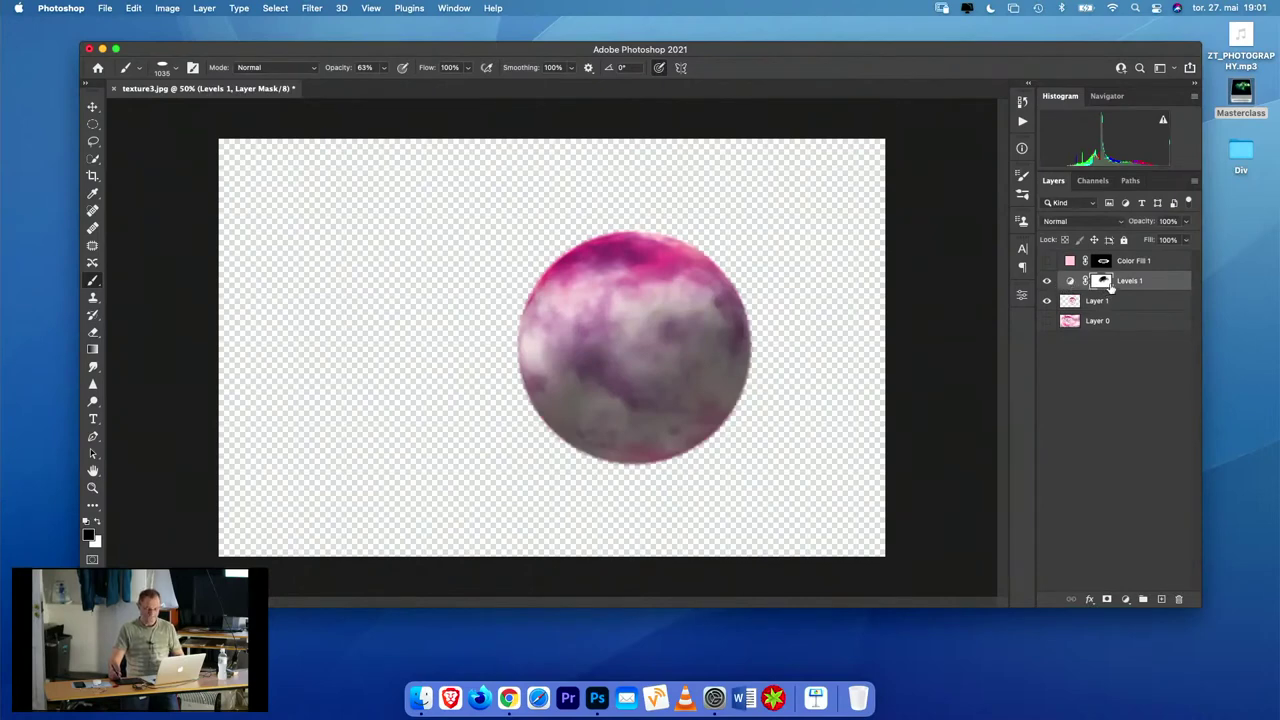
- Inspect the Levels 1 mask, load it as a selection, deselect, then show and select Color Fill 1
{"action": "left_click", "coordinate": [1102, 283], "text": "alt"}
{"action": "left_click", "coordinate": [1101, 283], "text": "alt"}
{"action": "right_click", "coordinate": [1102, 282]}
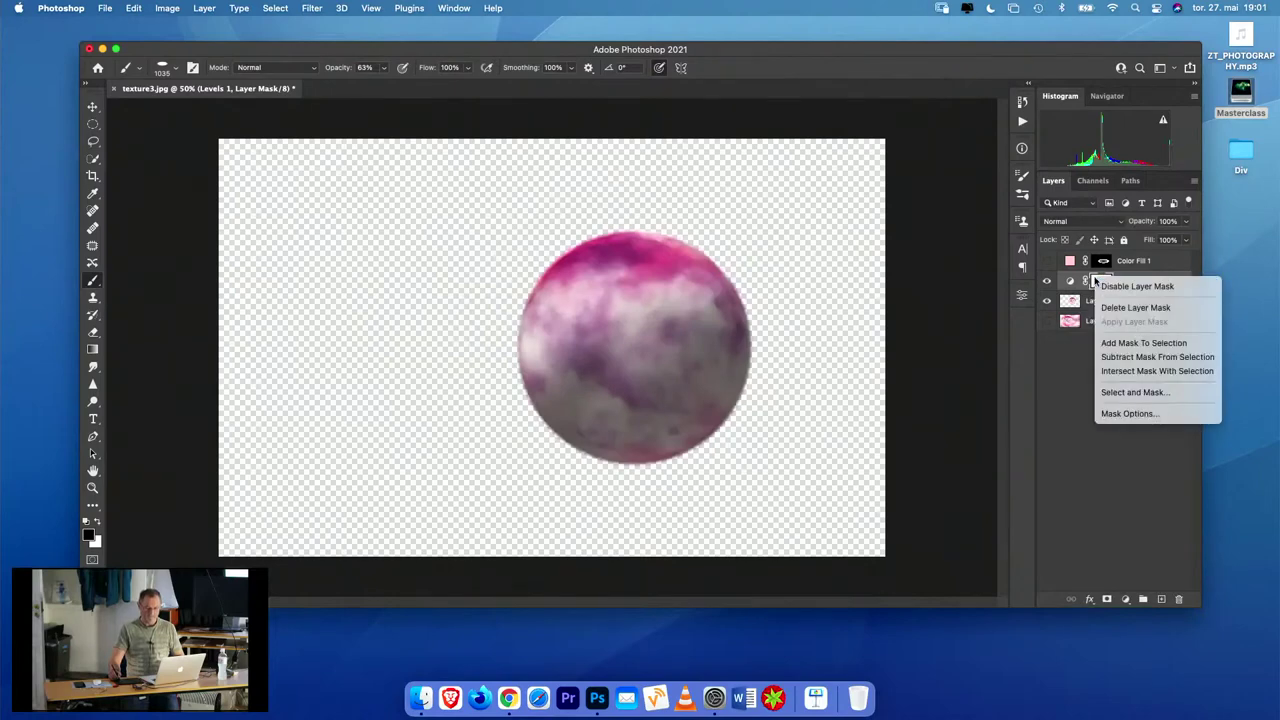
{"action": "key", "text": "Escape"}
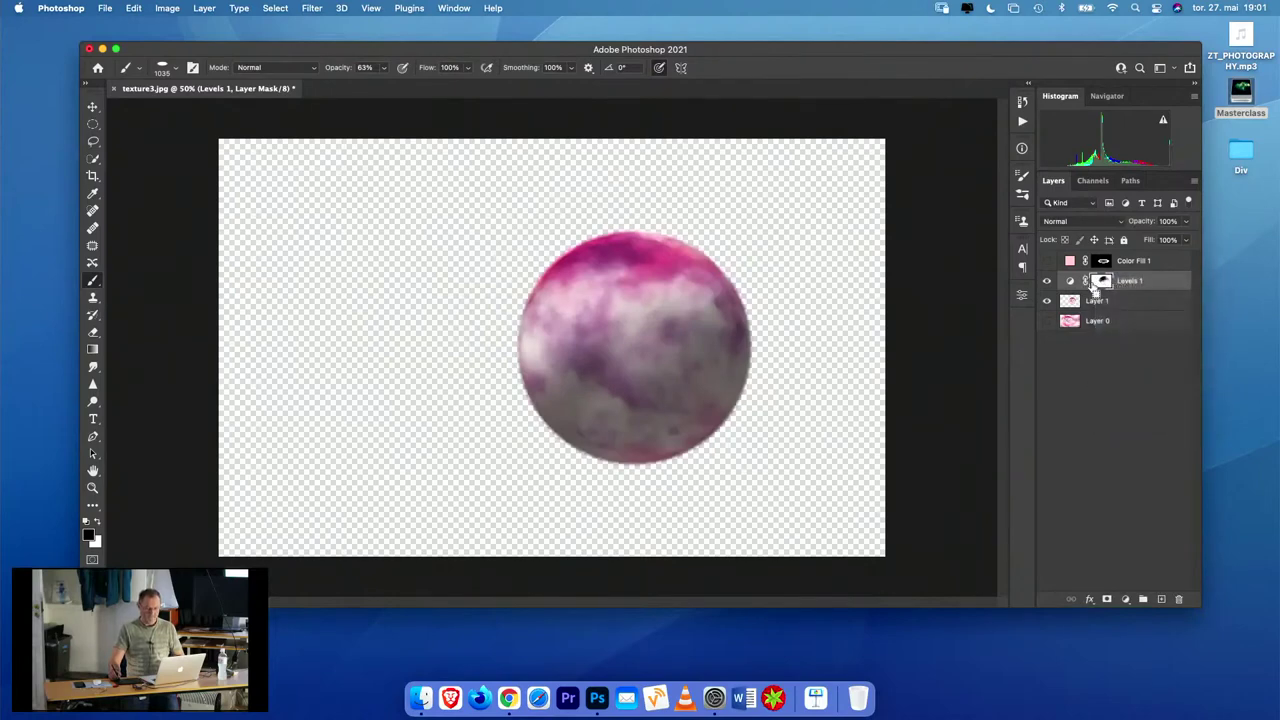
{"action": "left_click", "coordinate": [1093, 287], "text": "super"}
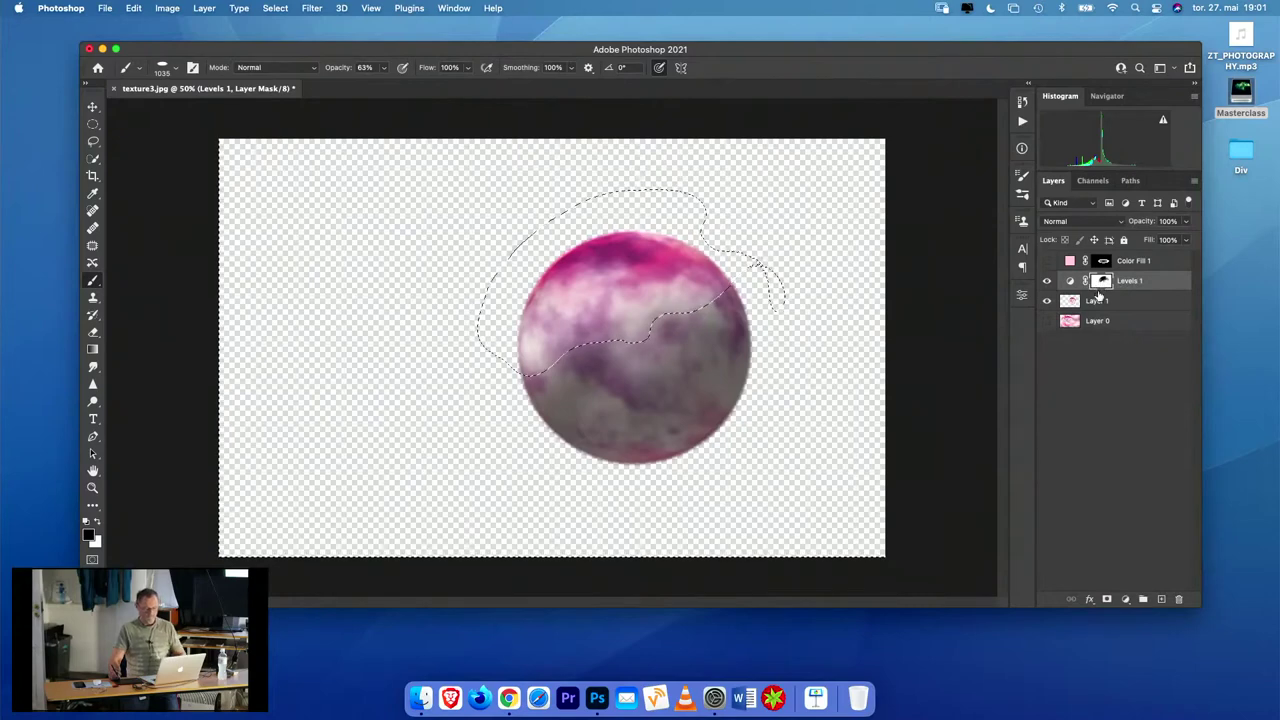
{"action": "key", "text": "super+d"}
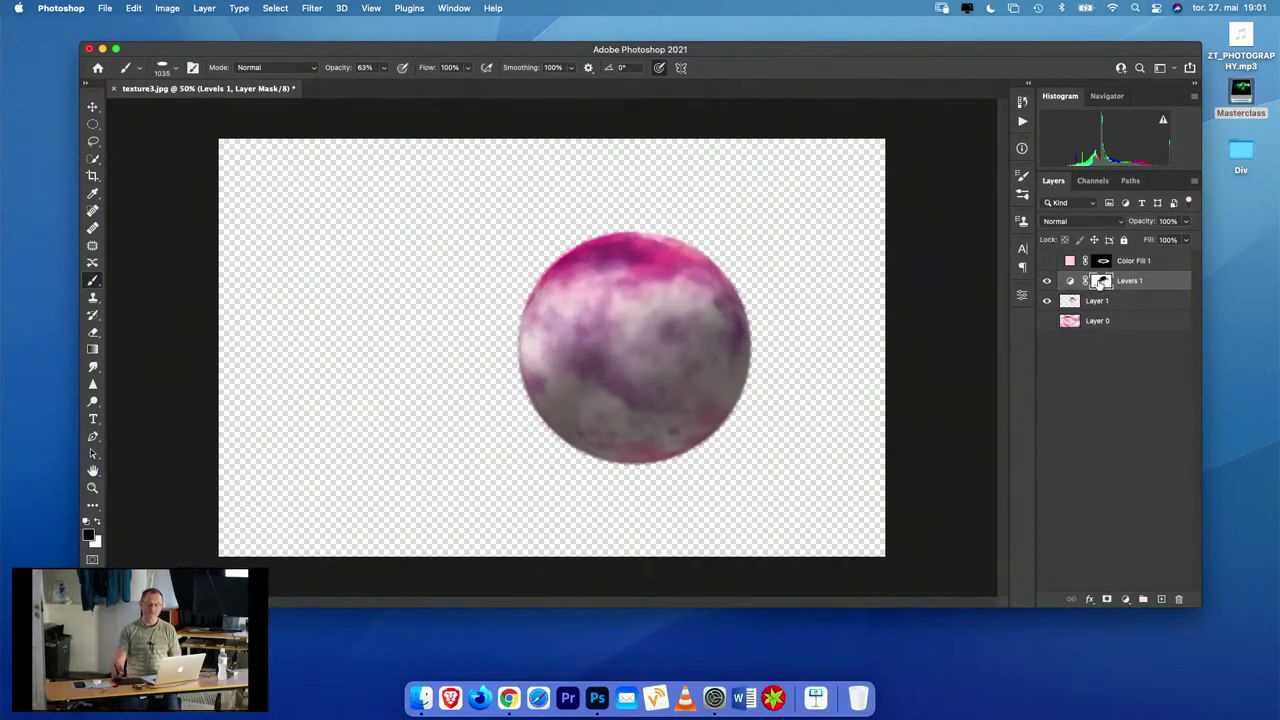
{"action": "left_click", "coordinate": [1046, 262]}
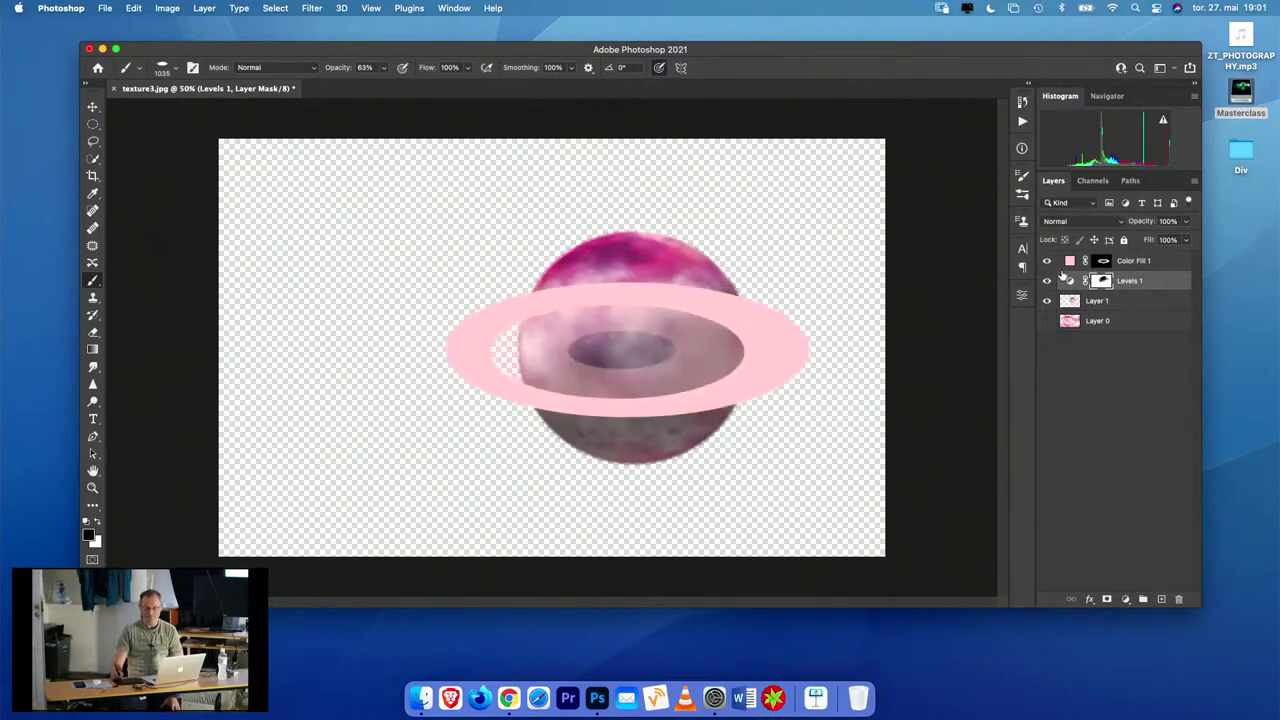
{"action": "left_click", "coordinate": [1152, 262]}
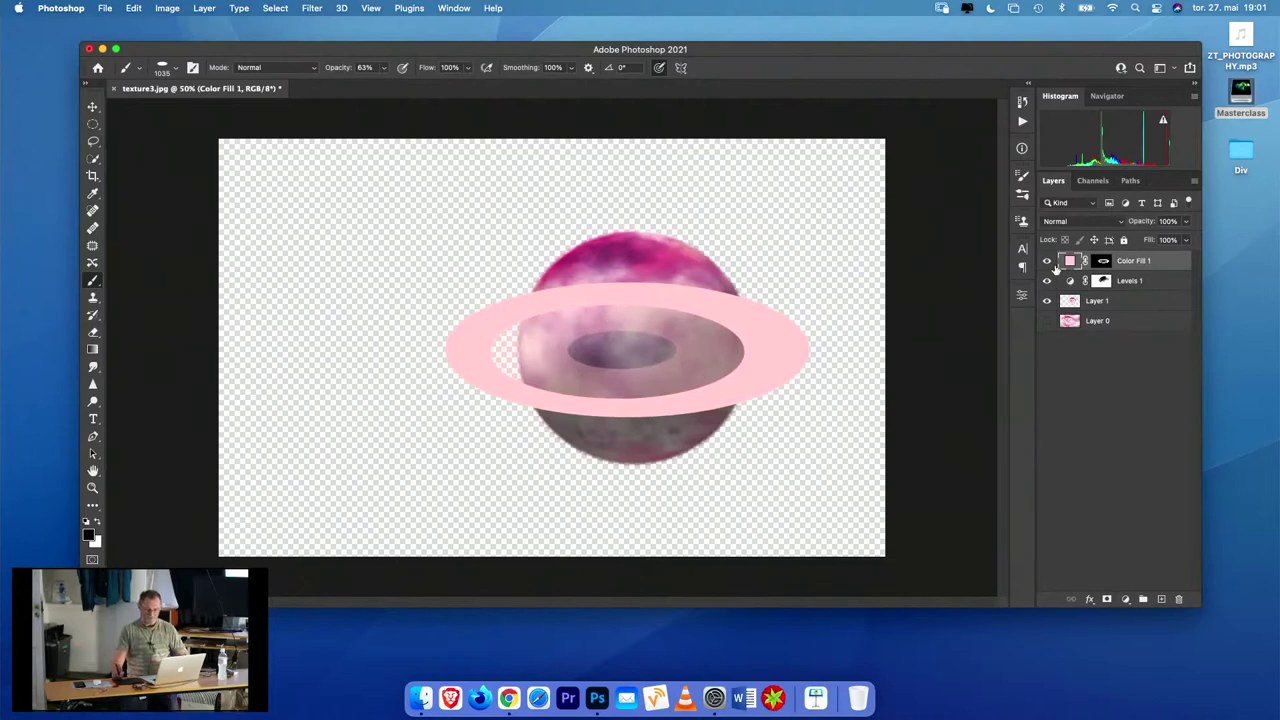
- Transform the Color Fill 1 mask to rotate the ring slightly and widen it leftward, then commit
{"action": "left_click", "coordinate": [1103, 262]}
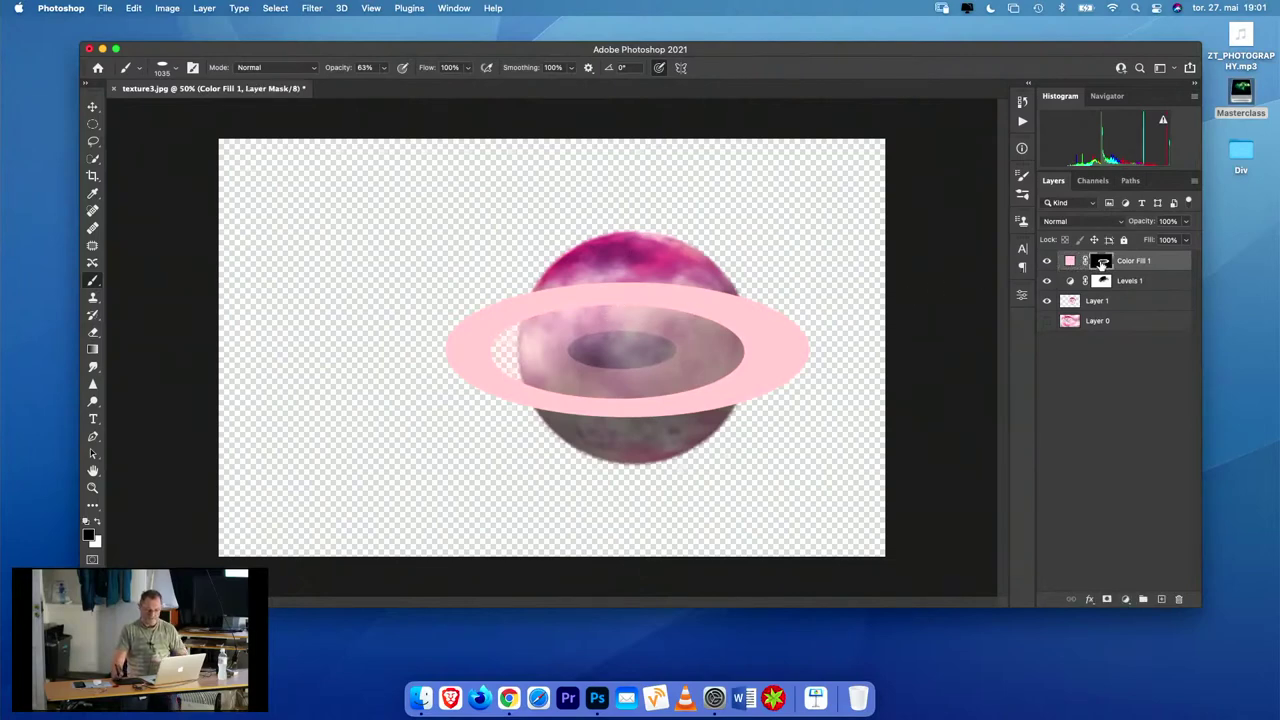
{"action": "key", "text": "super+t"}
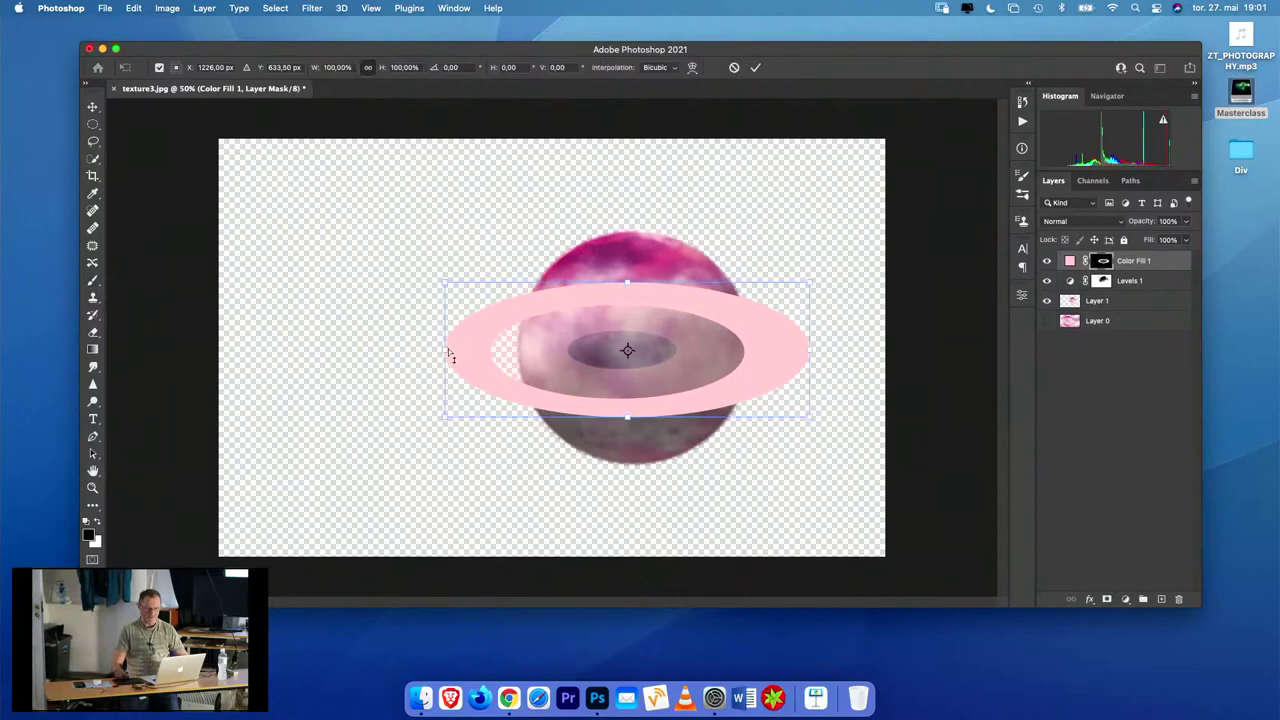
{"action": "left_click_drag", "start_coordinate": [449, 356], "coordinate": [409, 349]}
{"action": "left_click_drag", "start_coordinate": [407, 347], "coordinate": [351, 350]}
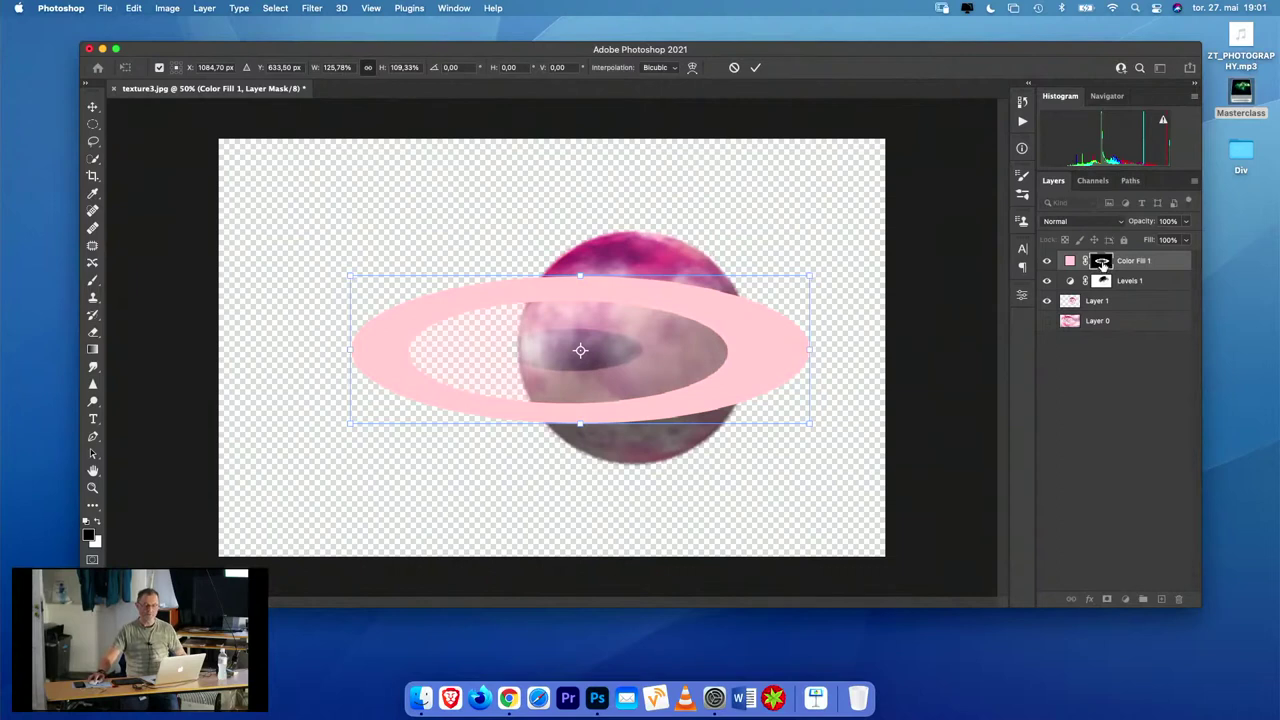
{"action": "key", "text": "Return"}
{"action": "key", "text": "b"}
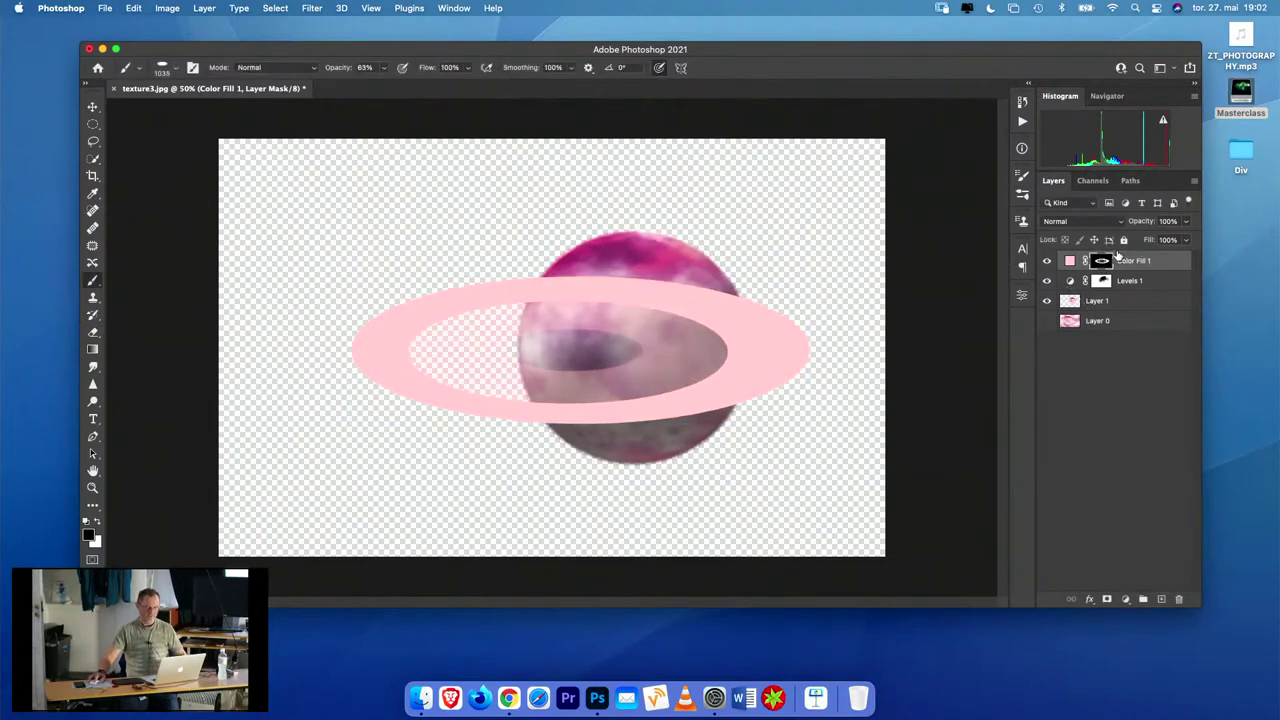
- Transform the ring again to about 111.46%, widening it right, nudging it and tilting it about −11°
{"action": "key", "text": "super+t"}
{"action": "left_click_drag", "start_coordinate": [817, 348], "coordinate": [862, 349]}
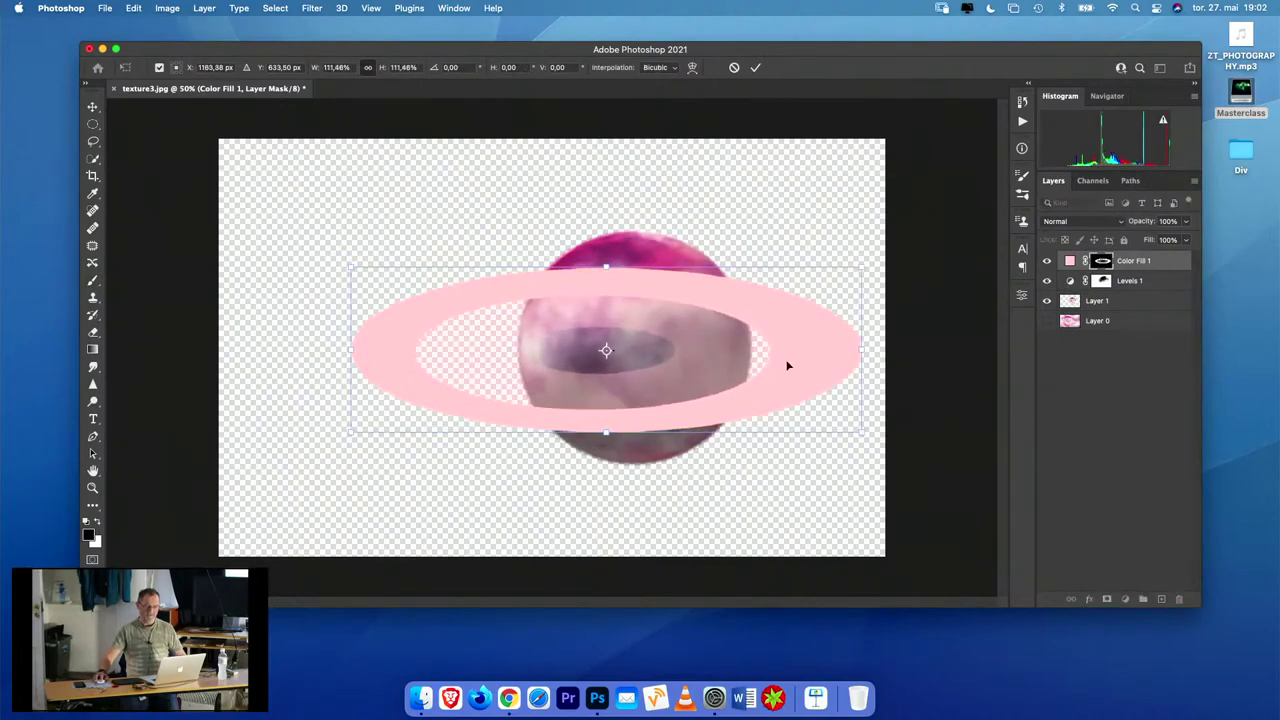
{"action": "left_click_drag", "start_coordinate": [695, 322], "coordinate": [707, 319]}
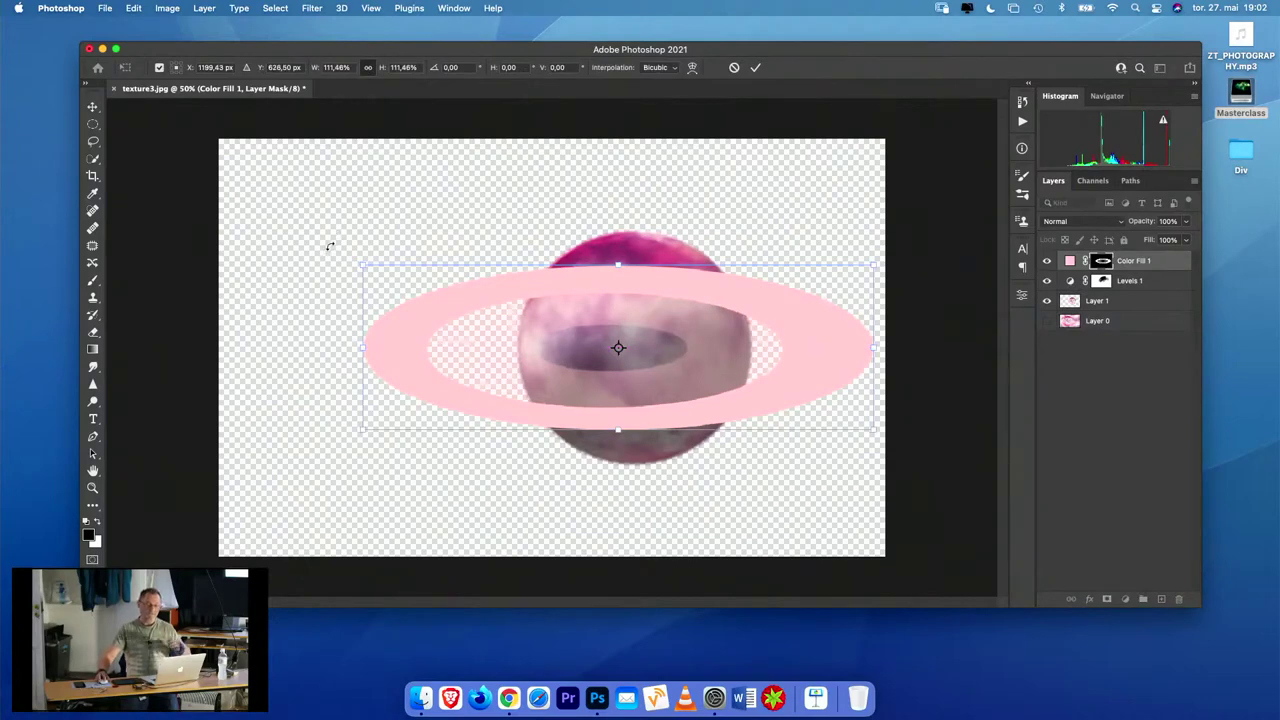
{"action": "left_click_drag", "start_coordinate": [330, 246], "coordinate": [301, 296]}
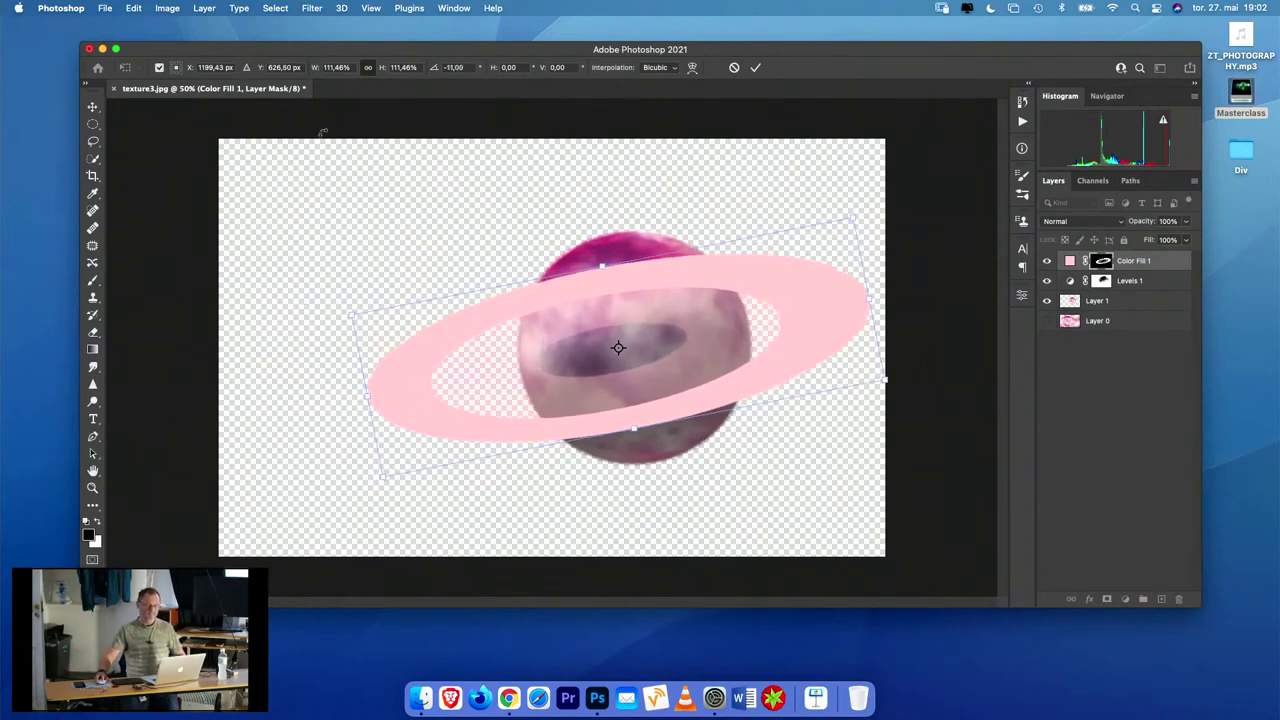
- Commit the ring transform and set the brush to about 1178 px at 100% opacity
{"action": "left_click", "coordinate": [93, 280]}
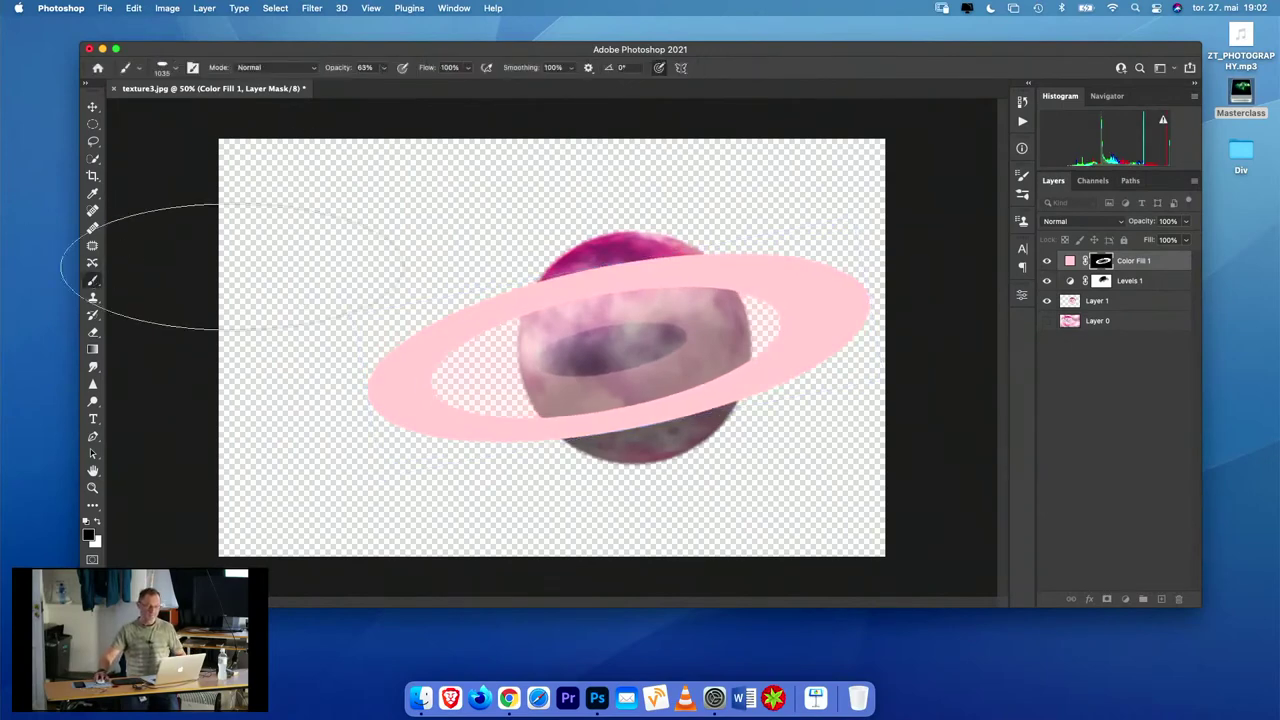
{"action": "mouse_move", "coordinate": [566, 291]}
{"action": "left_mouse_down"}
{"action": "mouse_move", "coordinate": [589, 291]}
{"action": "mouse_move", "coordinate": [531, 288]}
{"action": "left_mouse_up"}
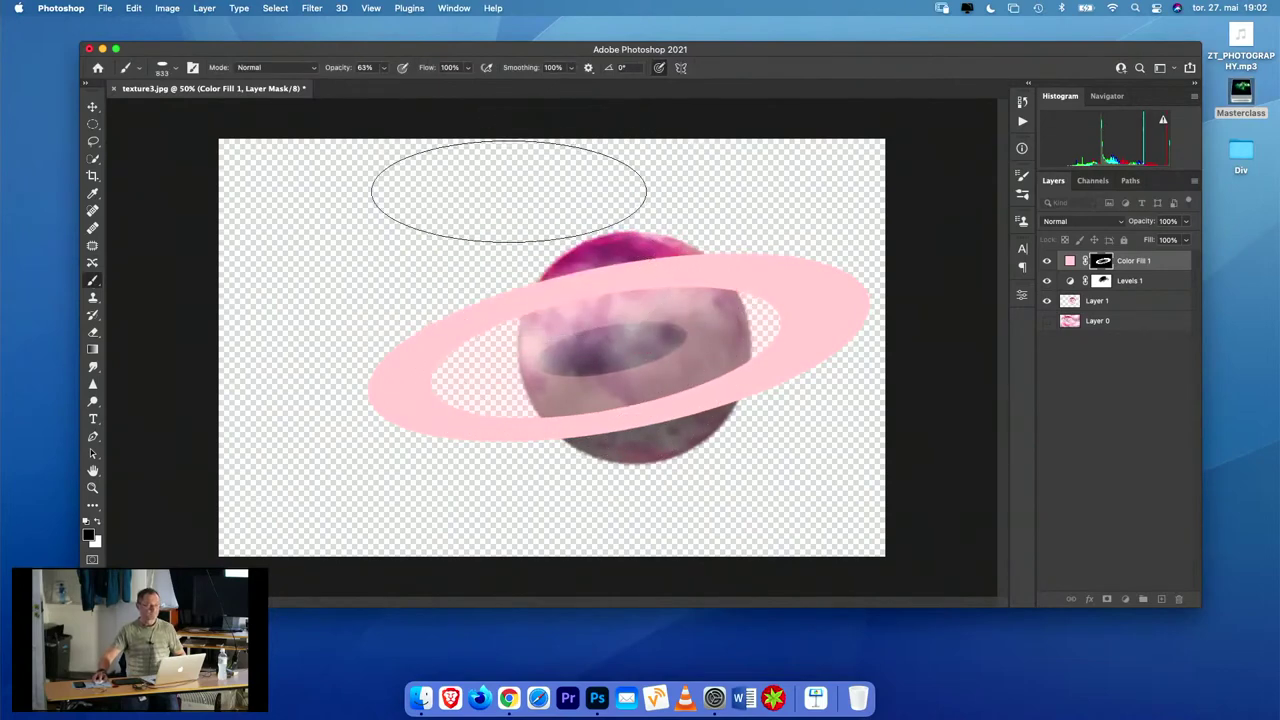
{"action": "left_click", "coordinate": [384, 69]}
{"action": "left_click_drag", "start_coordinate": [386, 86], "coordinate": [408, 86]}
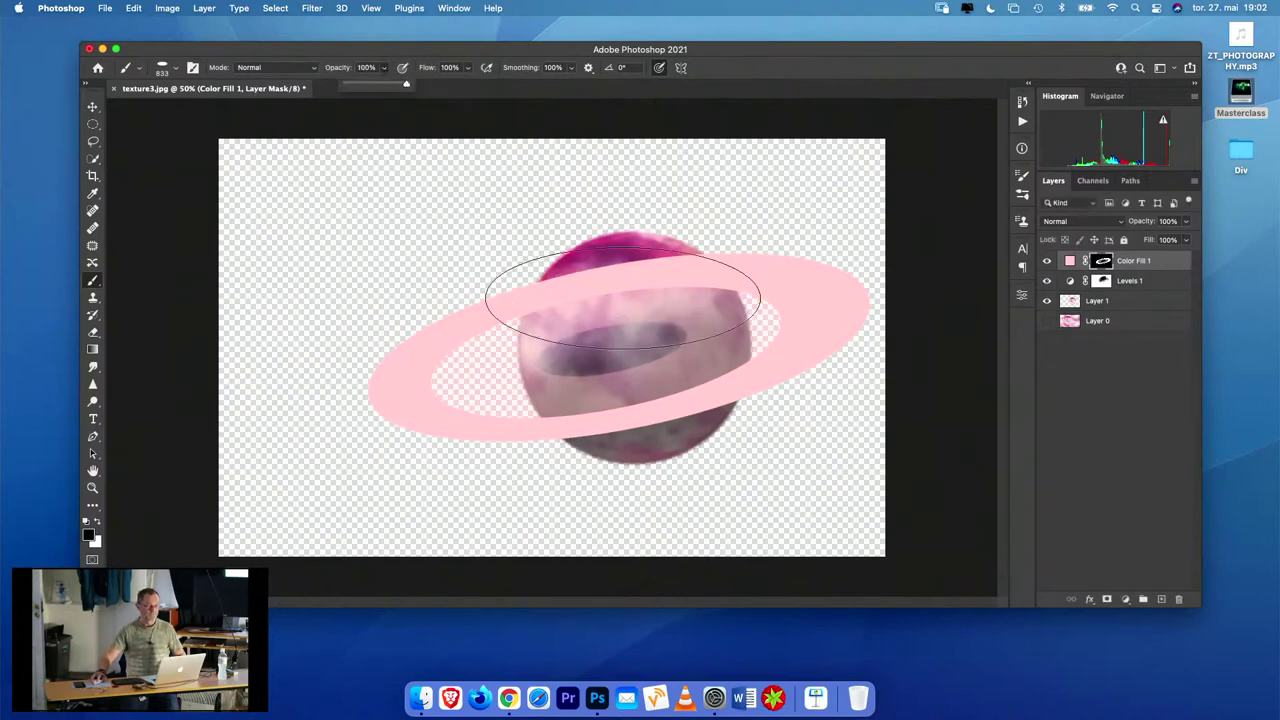
- Tilt the brush tip angle to 13° and browse the Filter > Blur submenu
{"action": "left_click", "coordinate": [161, 70]}
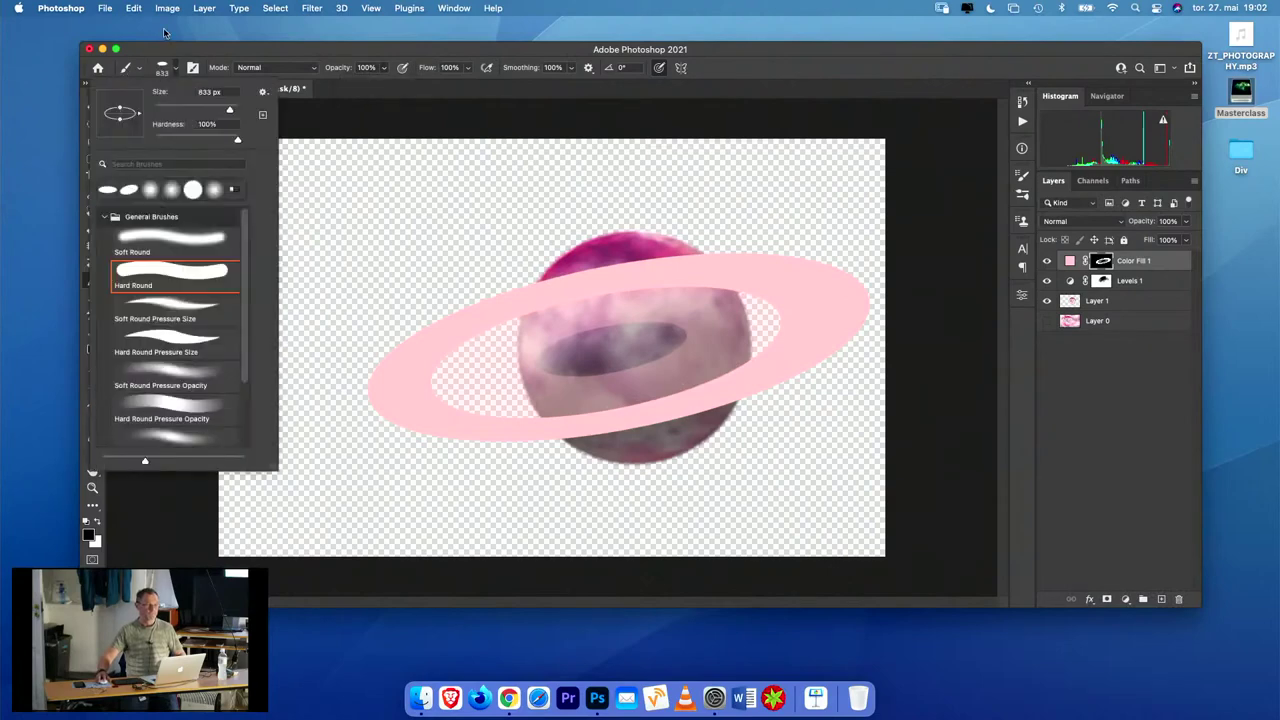
{"action": "left_click", "coordinate": [131, 8]}
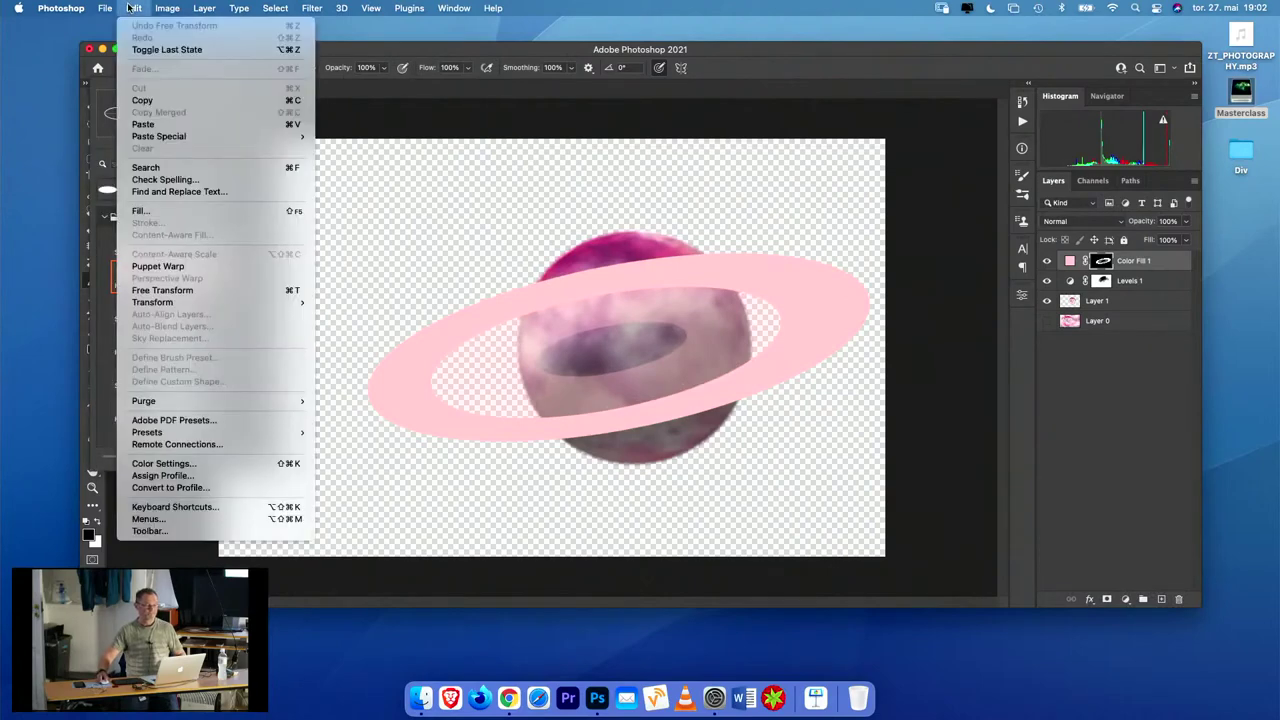
{"action": "left_click", "coordinate": [65, 56]}
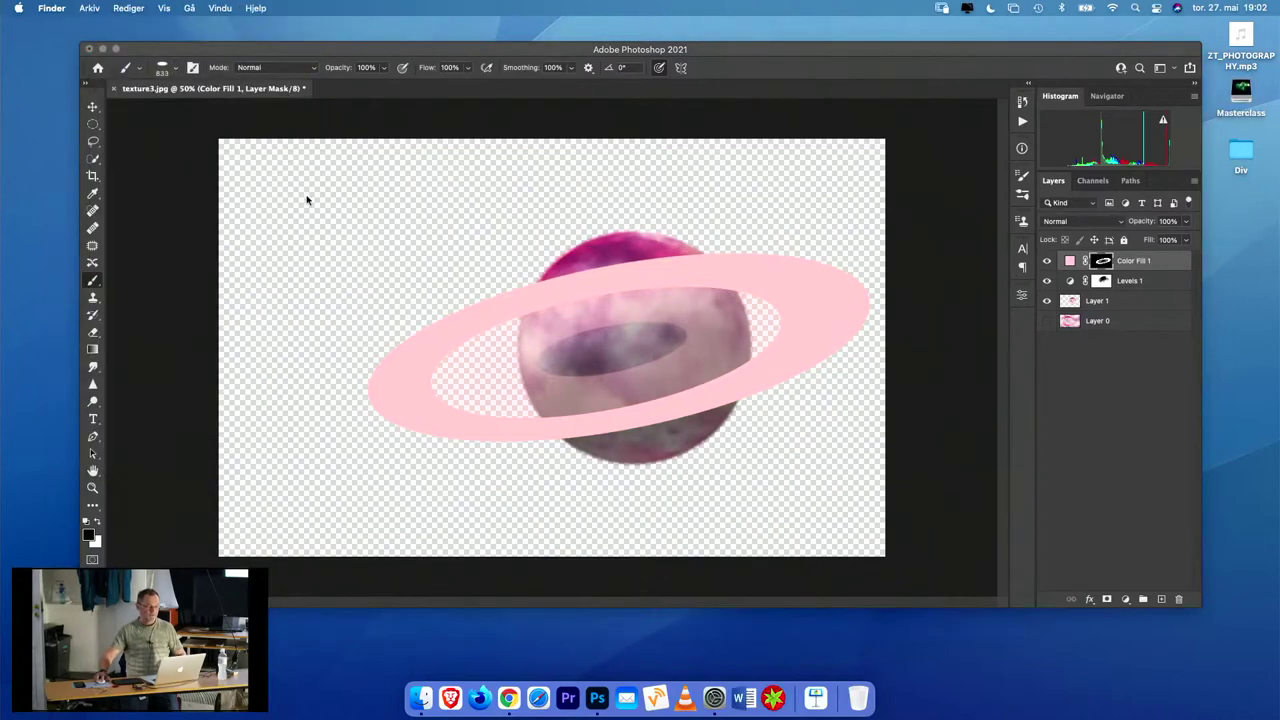
{"action": "left_click", "coordinate": [161, 68]}
{"action": "left_click_drag", "start_coordinate": [140, 117], "coordinate": [139, 108]}
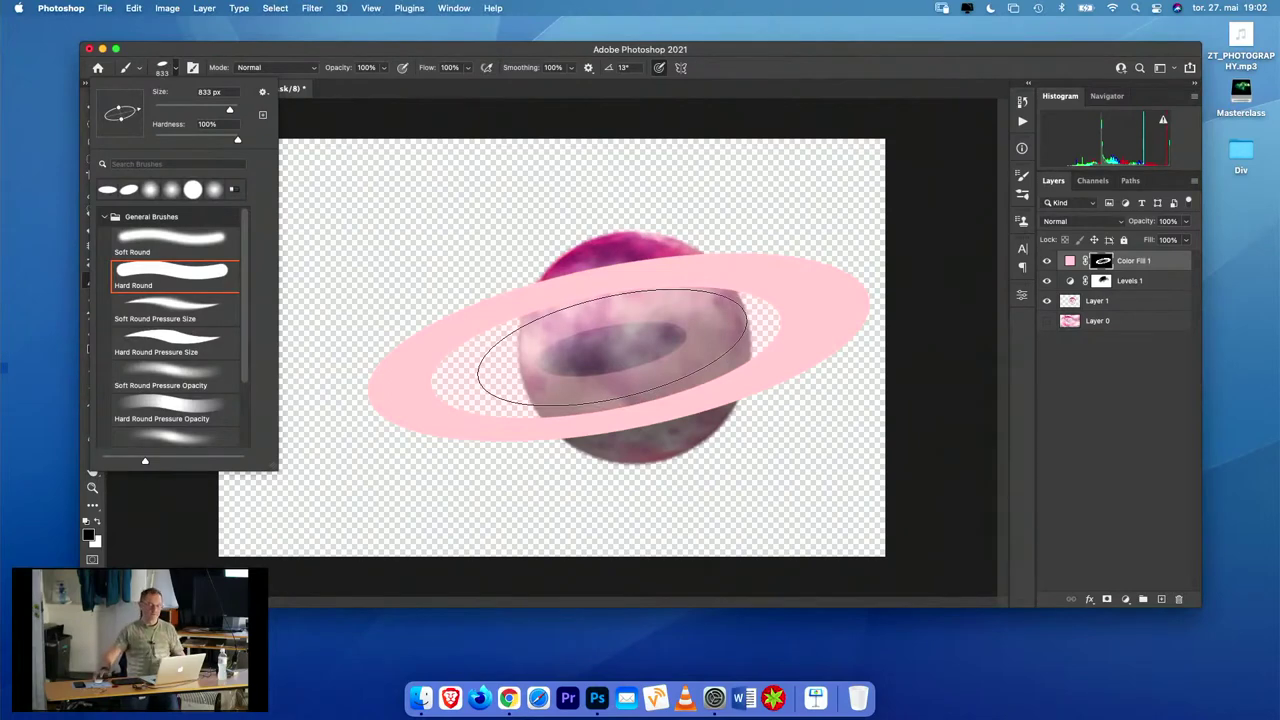
{"action": "key", "text": "Escape"}
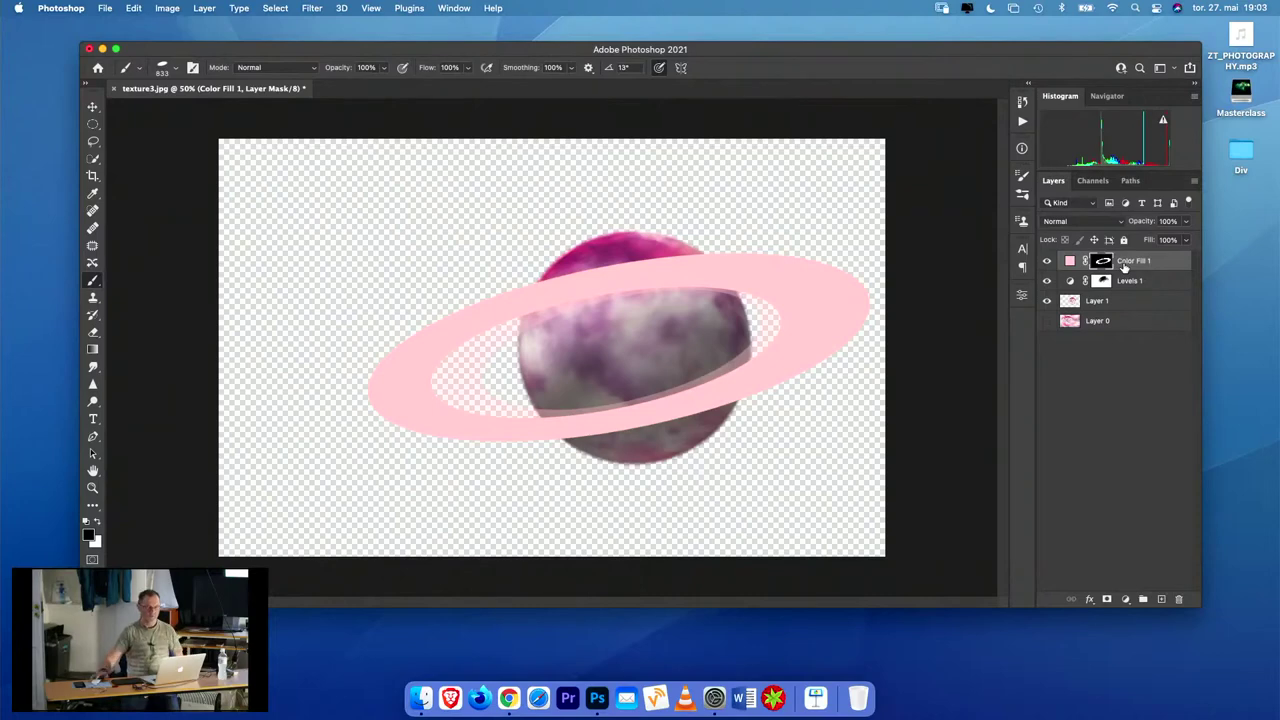
{"action": "left_click", "coordinate": [313, 9]}
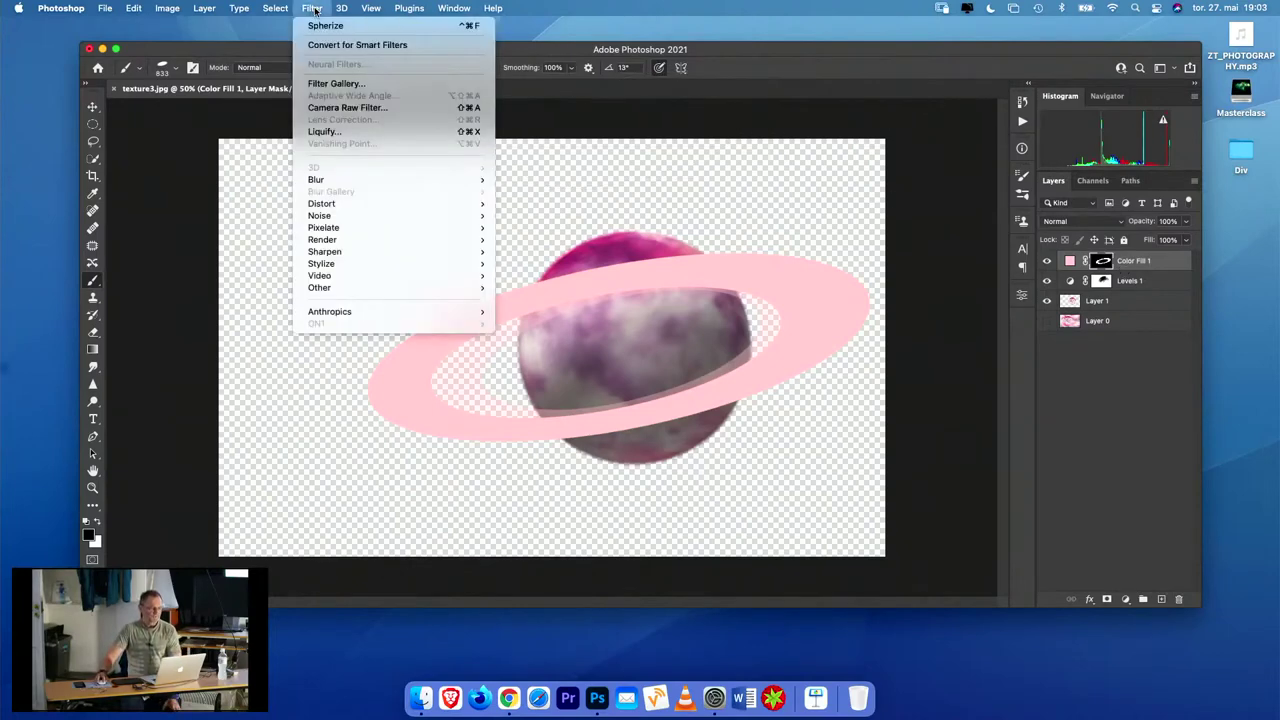
{"action": "mouse_move", "coordinate": [363, 180]}
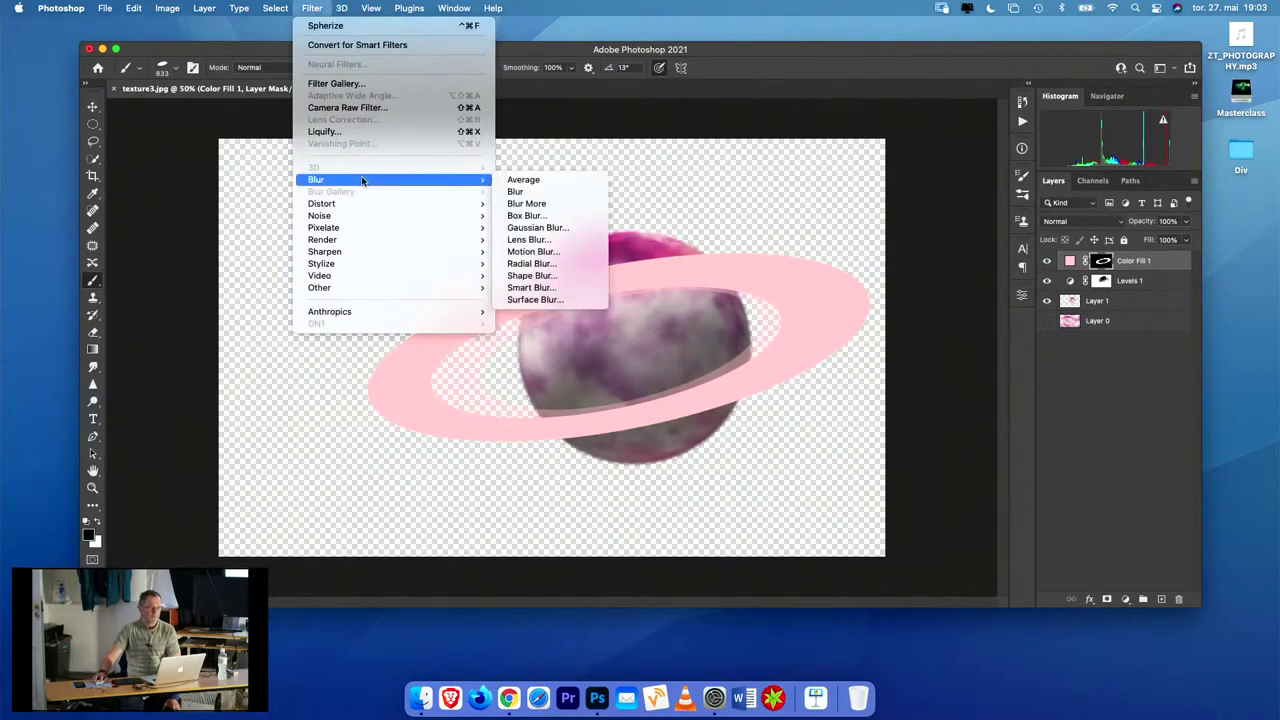
{"action": "left_click", "coordinate": [564, 228]}
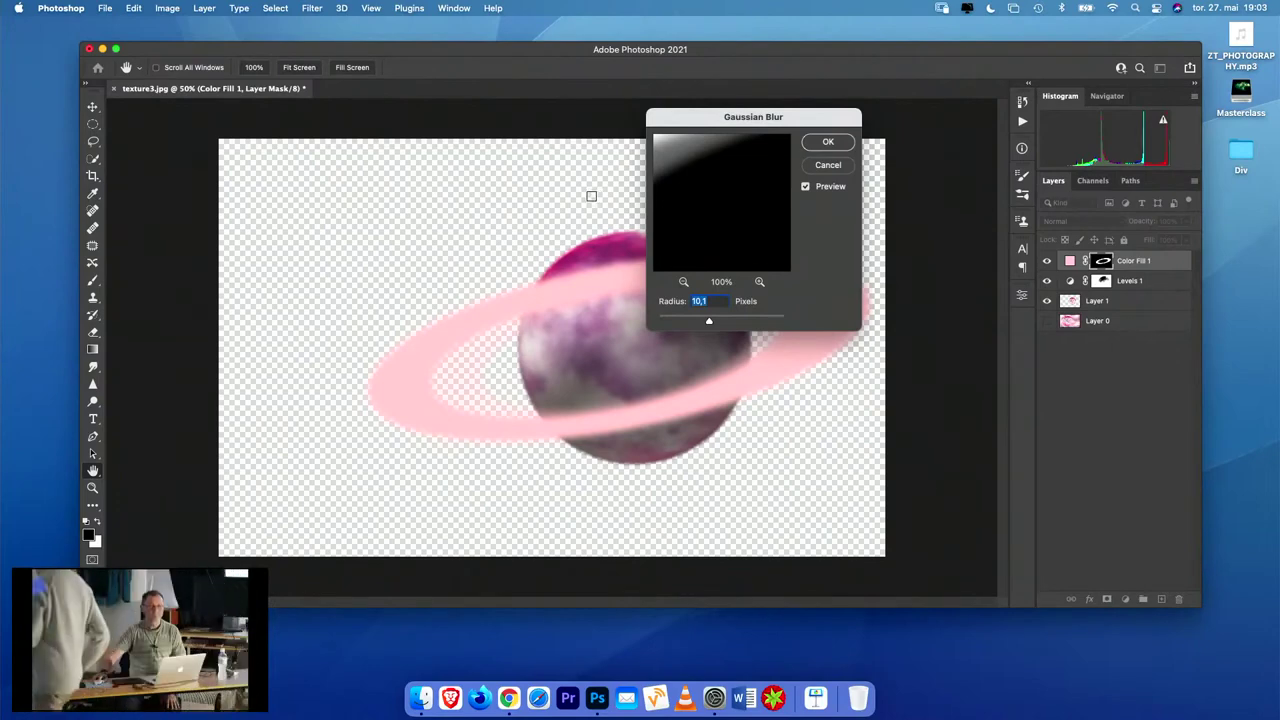
{"action": "left_click", "coordinate": [828, 165]}
{"action": "key", "text": "b"}
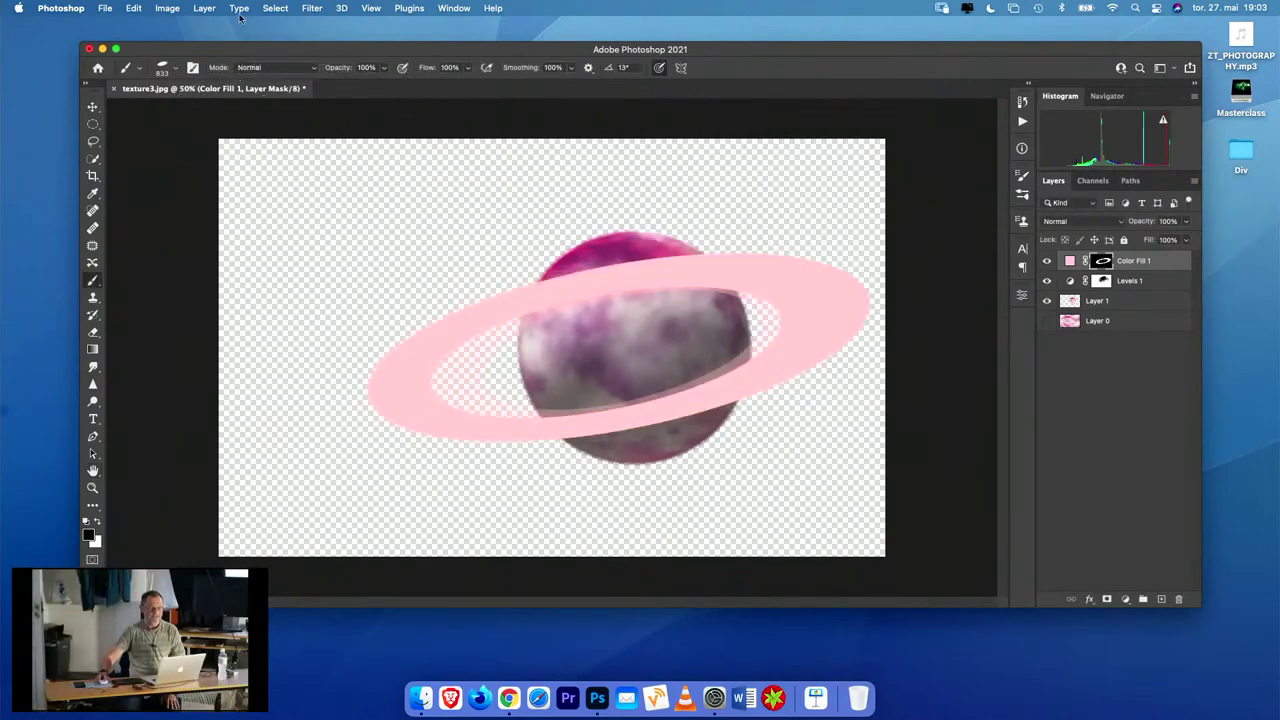
{"action": "left_click", "coordinate": [310, 7]}
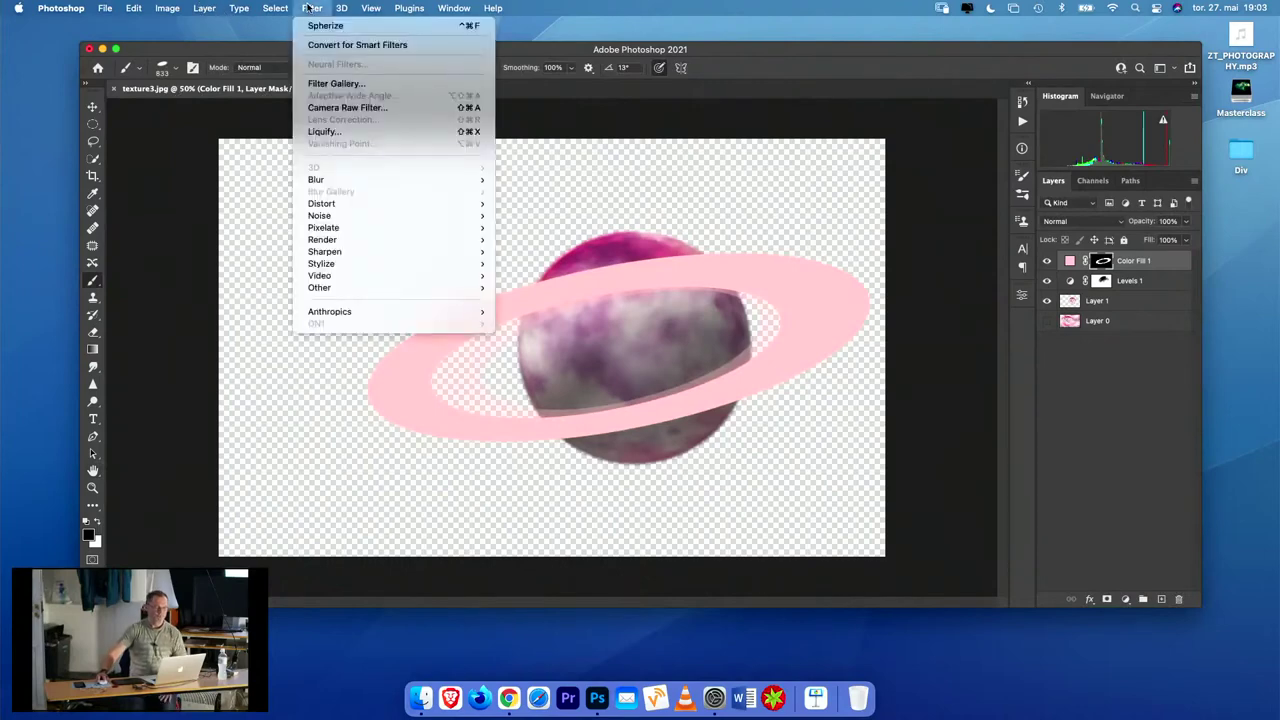
{"action": "mouse_move", "coordinate": [378, 179]}
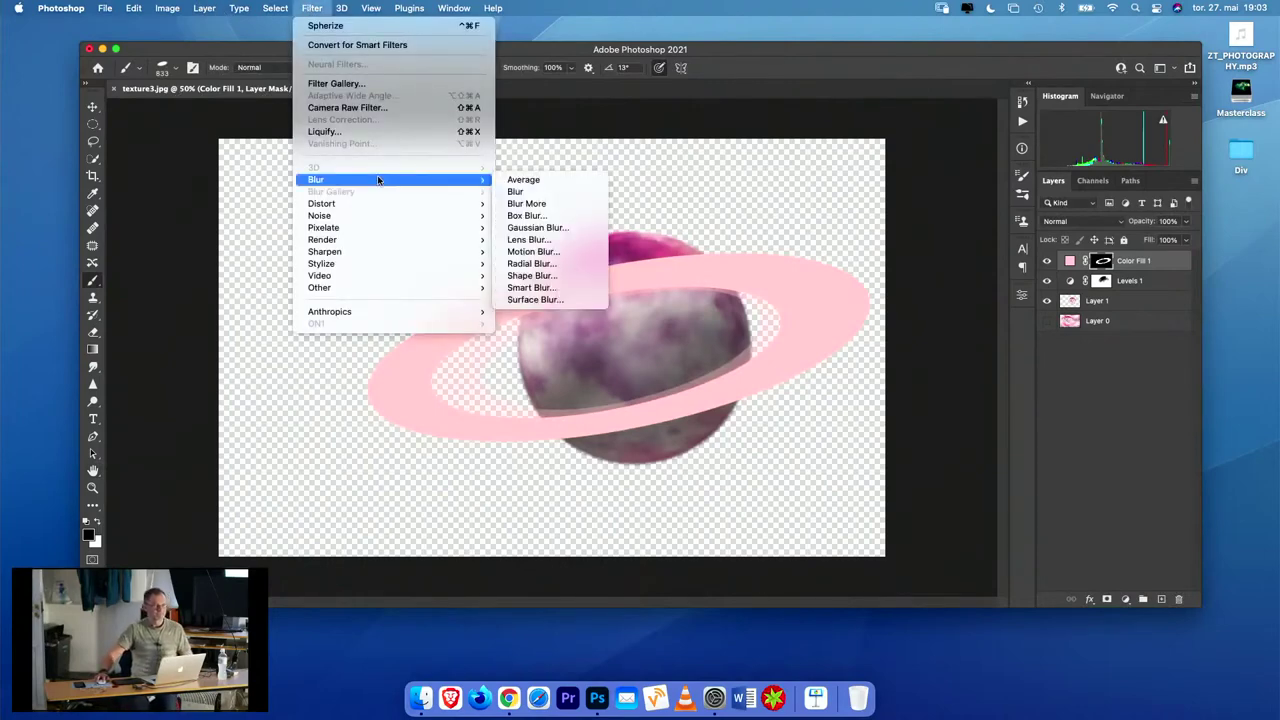
{"action": "left_click", "coordinate": [561, 229]}
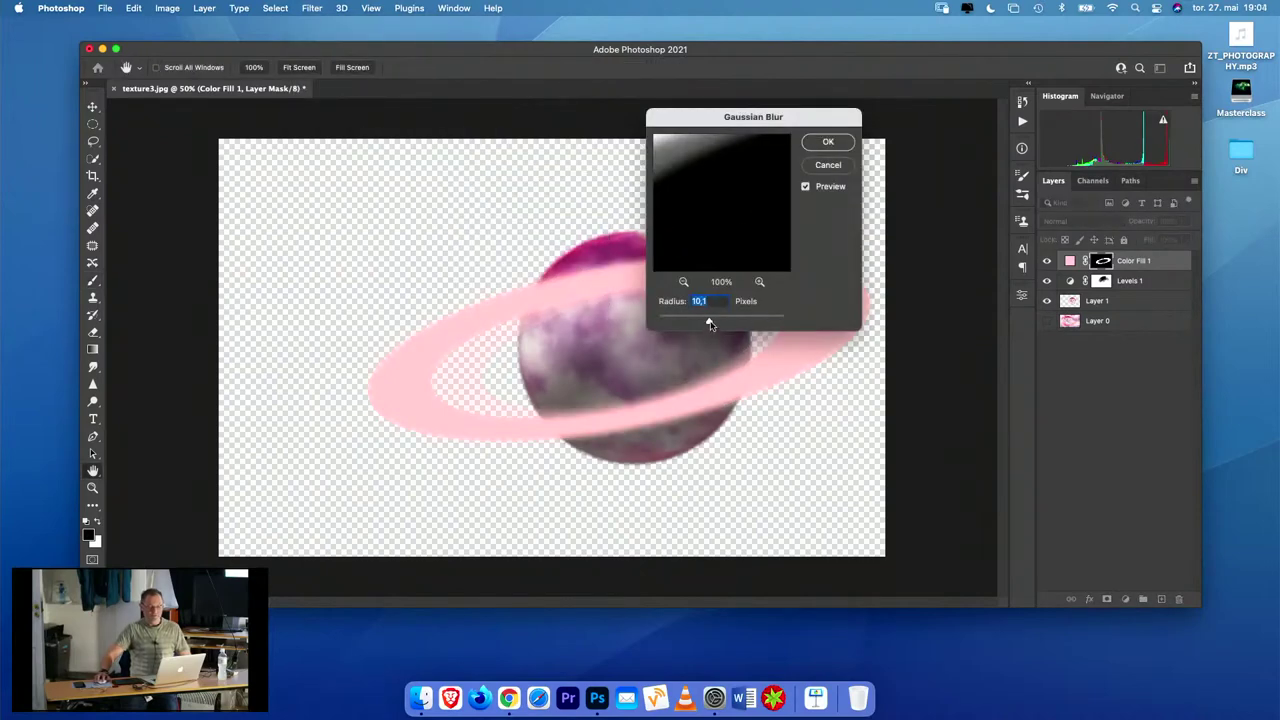
{"action": "left_click_drag", "start_coordinate": [709, 323], "coordinate": [701, 324]}
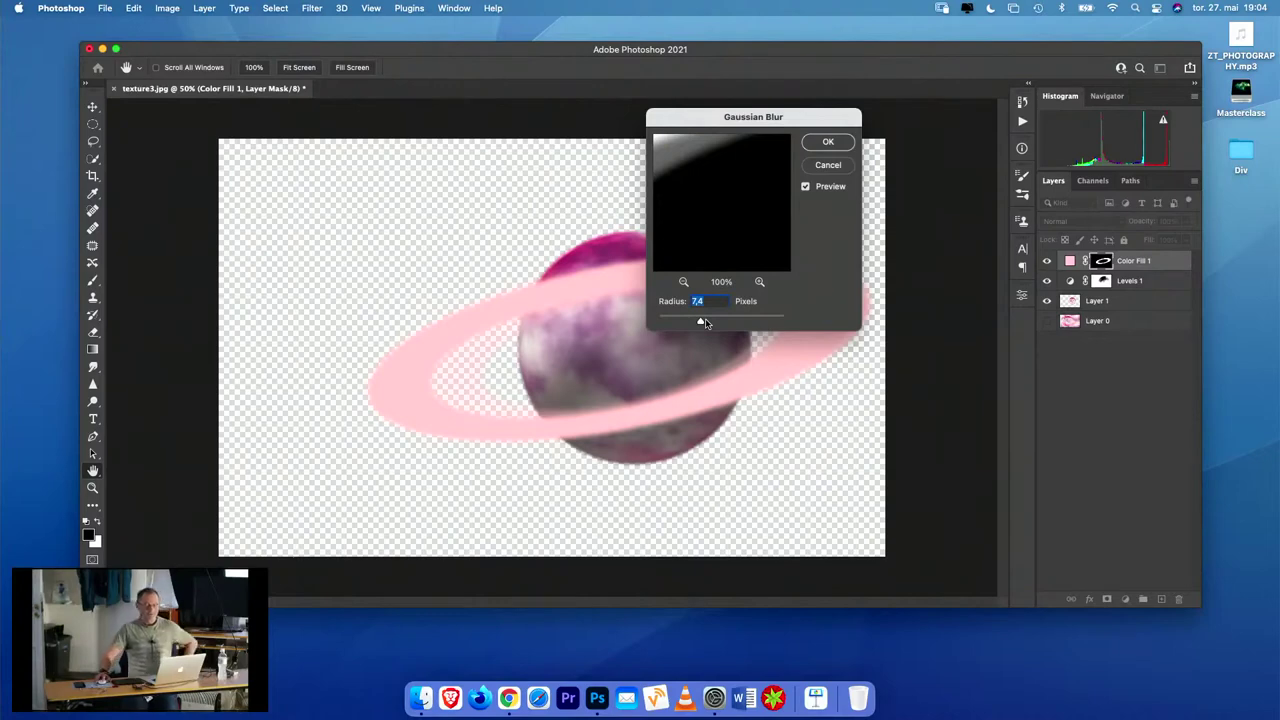
{"action": "left_click_drag", "start_coordinate": [701, 323], "coordinate": [705, 320]}
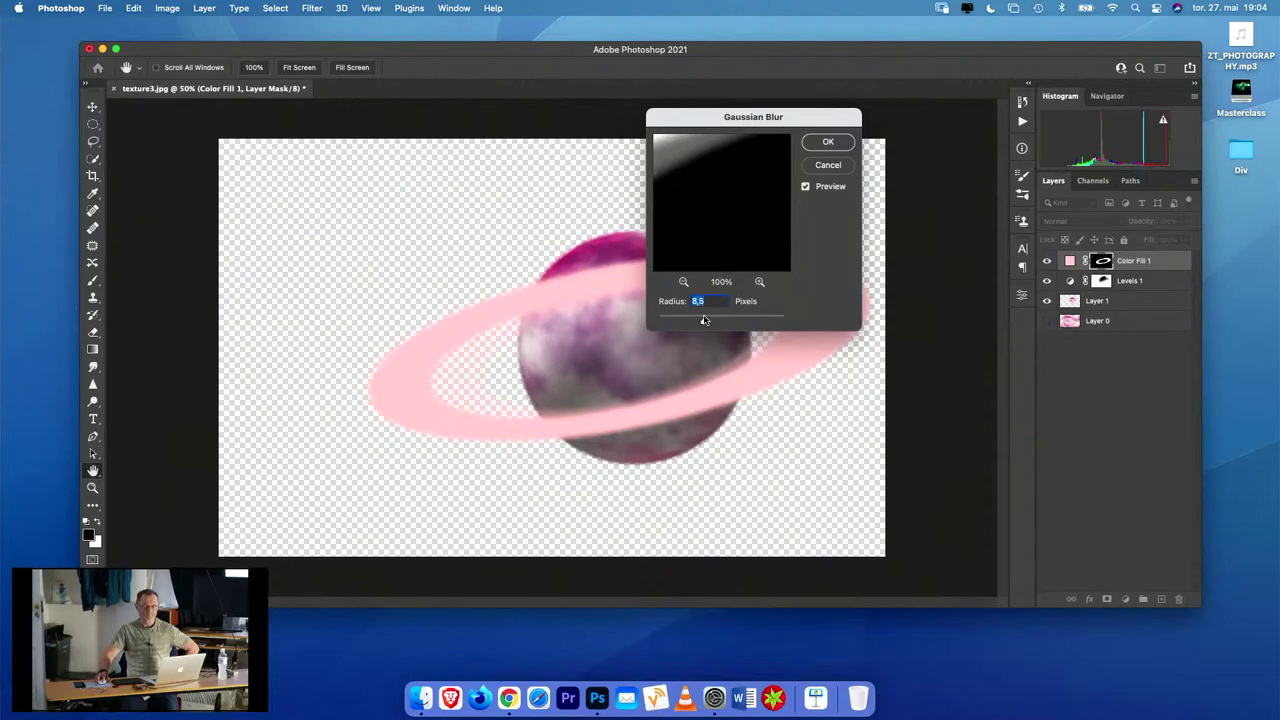
{"action": "left_click", "coordinate": [828, 165]}
{"action": "key", "text": "b"}
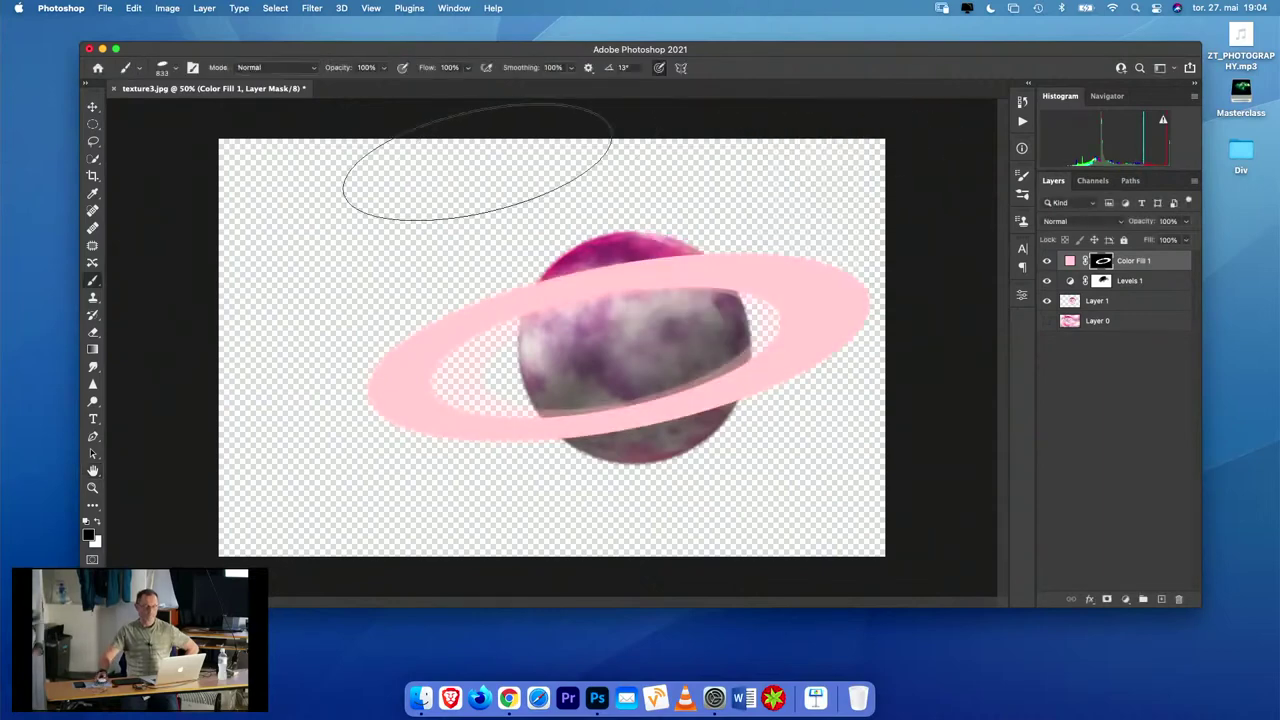
- Apply a 10,1-pixel Gaussian Blur to the Color Fill 1 mask to soften the ring's edges
{"action": "left_click", "coordinate": [312, 8]}
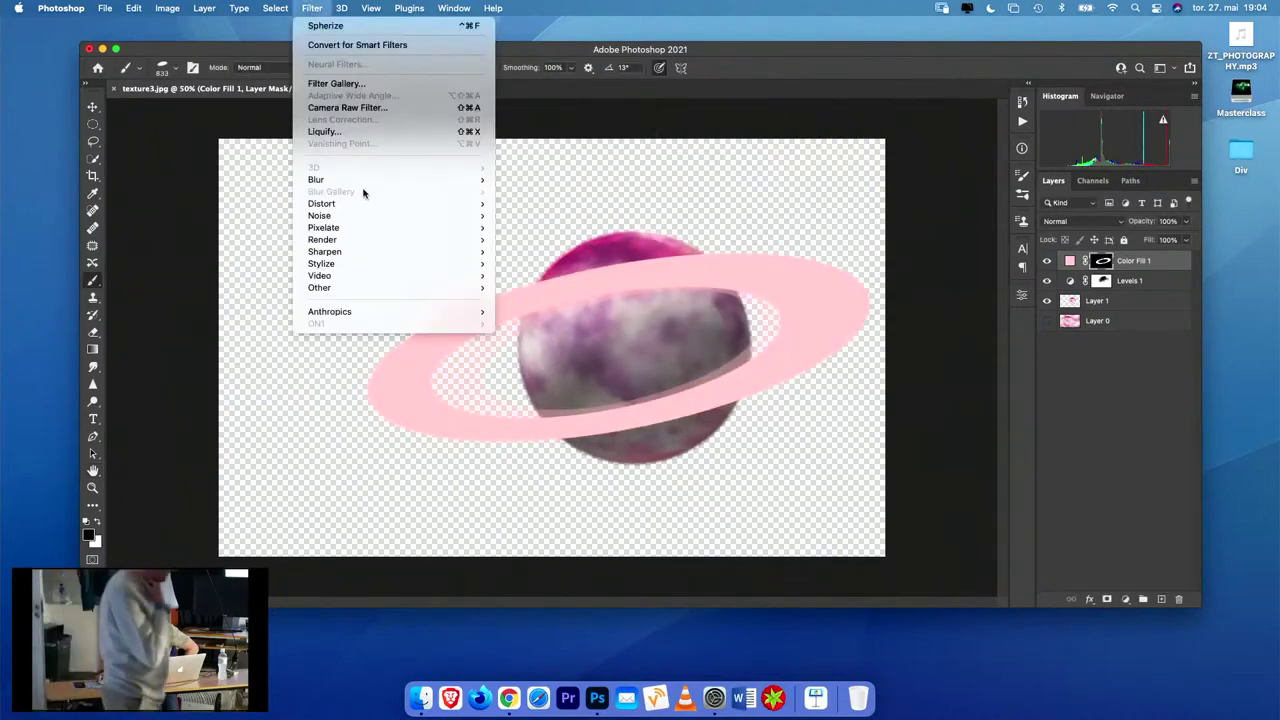
{"action": "mouse_move", "coordinate": [358, 180]}
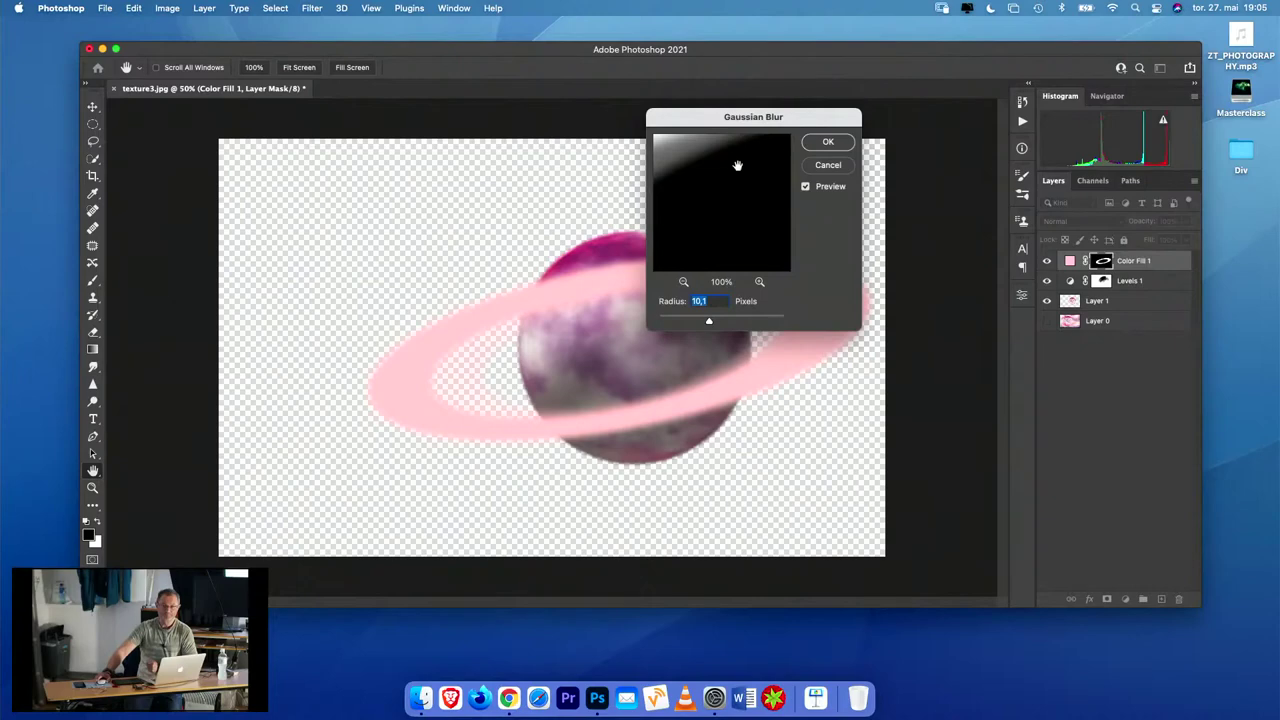
{"action": "left_click", "coordinate": [827, 142]}
{"action": "key", "text": "b"}
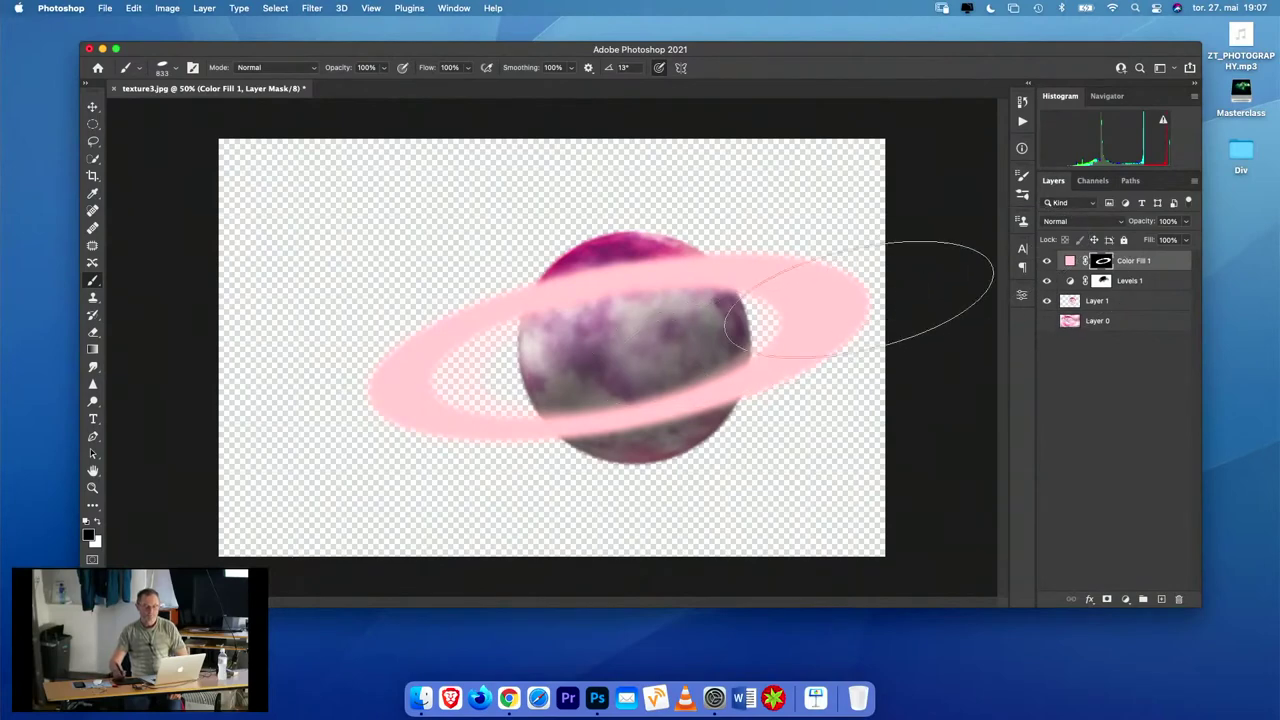
{"action": "left_click", "coordinate": [1069, 262]}
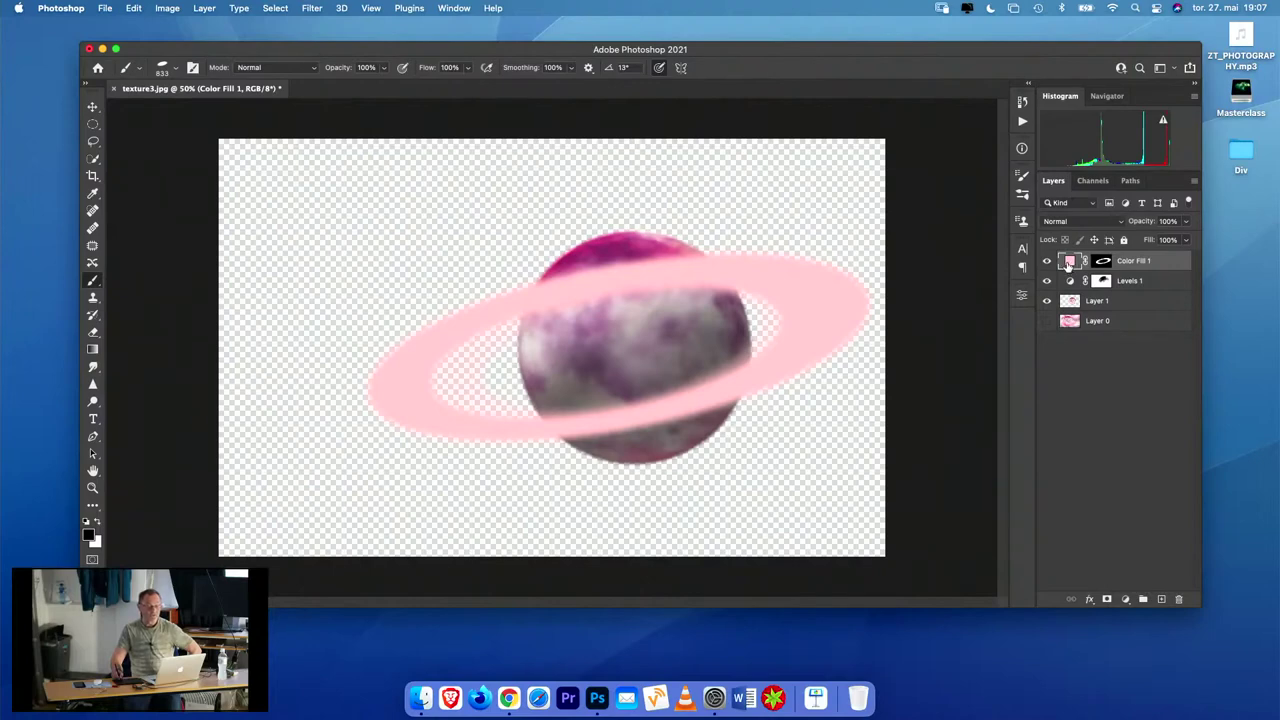
{"action": "double_click", "coordinate": [1069, 262]}
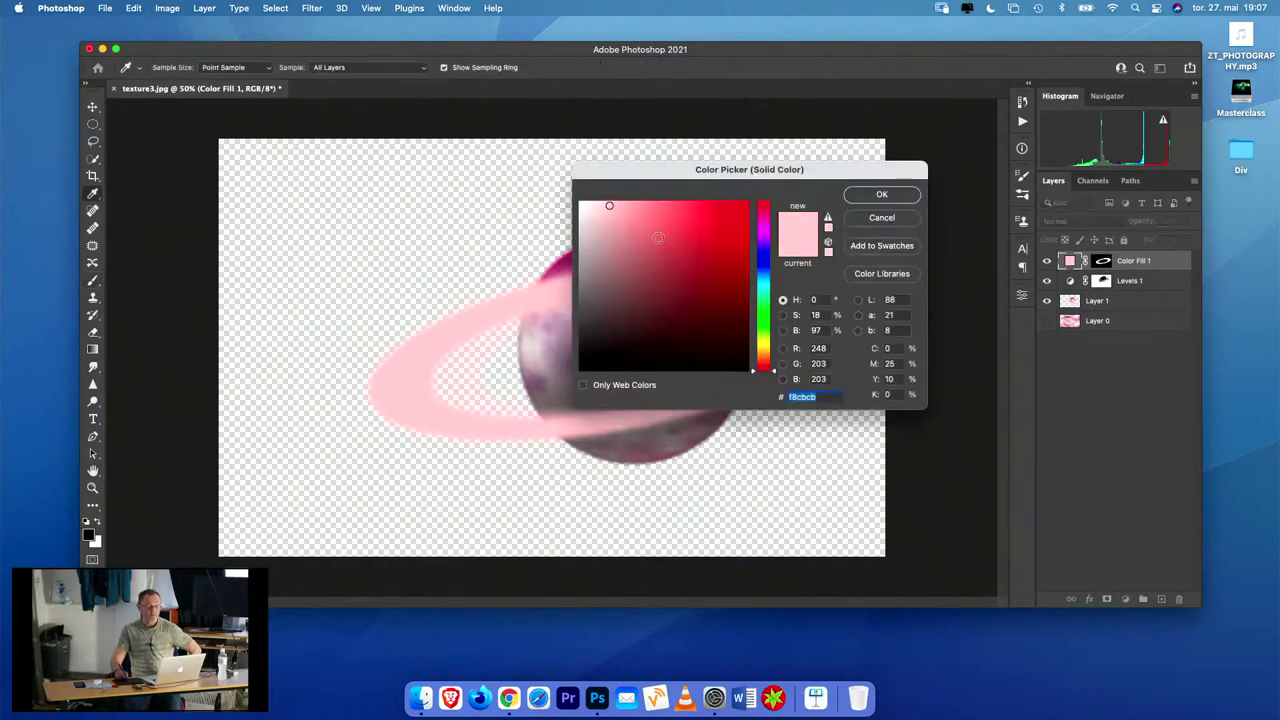
{"action": "mouse_move", "coordinate": [658, 237]}
{"action": "left_mouse_down"}
{"action": "mouse_move", "coordinate": [705, 220]}
{"action": "mouse_move", "coordinate": [634, 251]}
{"action": "mouse_move", "coordinate": [696, 223]}
{"action": "mouse_move", "coordinate": [694, 251]}
{"action": "mouse_move", "coordinate": [663, 280]}
{"action": "mouse_move", "coordinate": [674, 289]}
{"action": "mouse_move", "coordinate": [636, 288]}
{"action": "mouse_move", "coordinate": [621, 261]}
{"action": "left_mouse_up"}
{"action": "left_click_drag", "start_coordinate": [636, 185], "coordinate": [728, 200]}
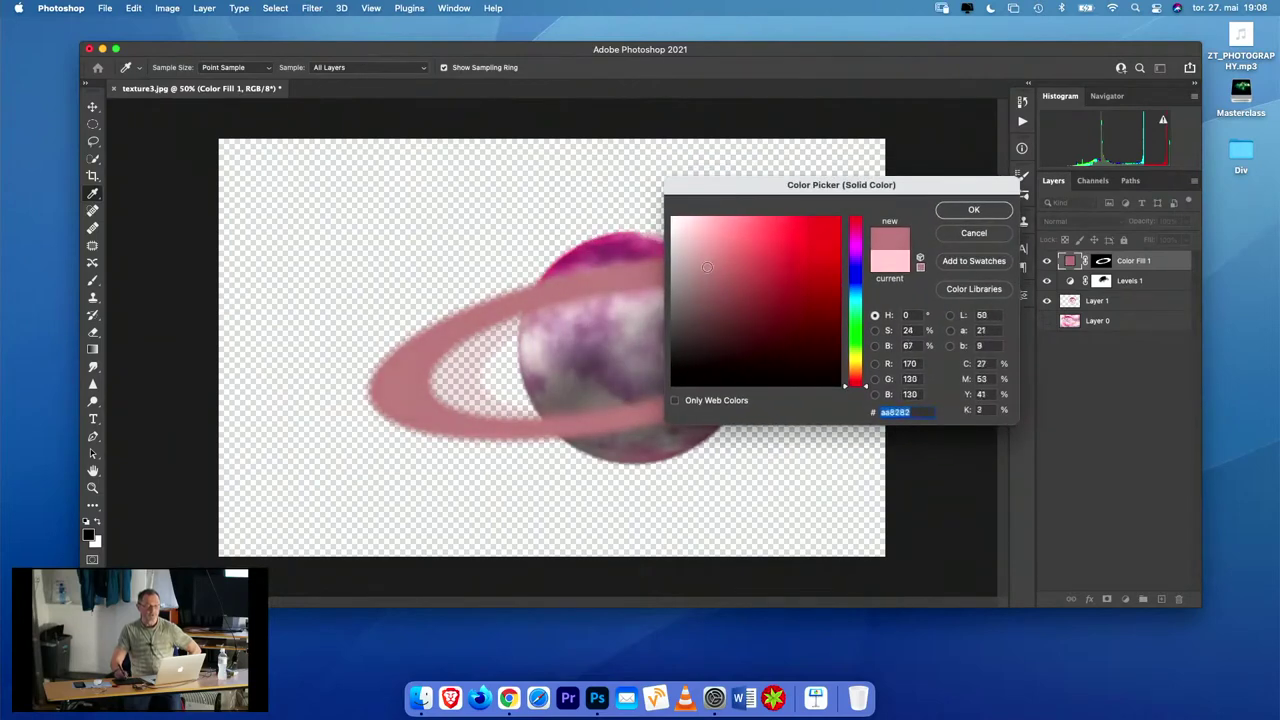
{"action": "mouse_move", "coordinate": [731, 283]}
{"action": "left_mouse_down"}
{"action": "mouse_move", "coordinate": [713, 293]}
{"action": "mouse_move", "coordinate": [697, 280]}
{"action": "left_mouse_up"}
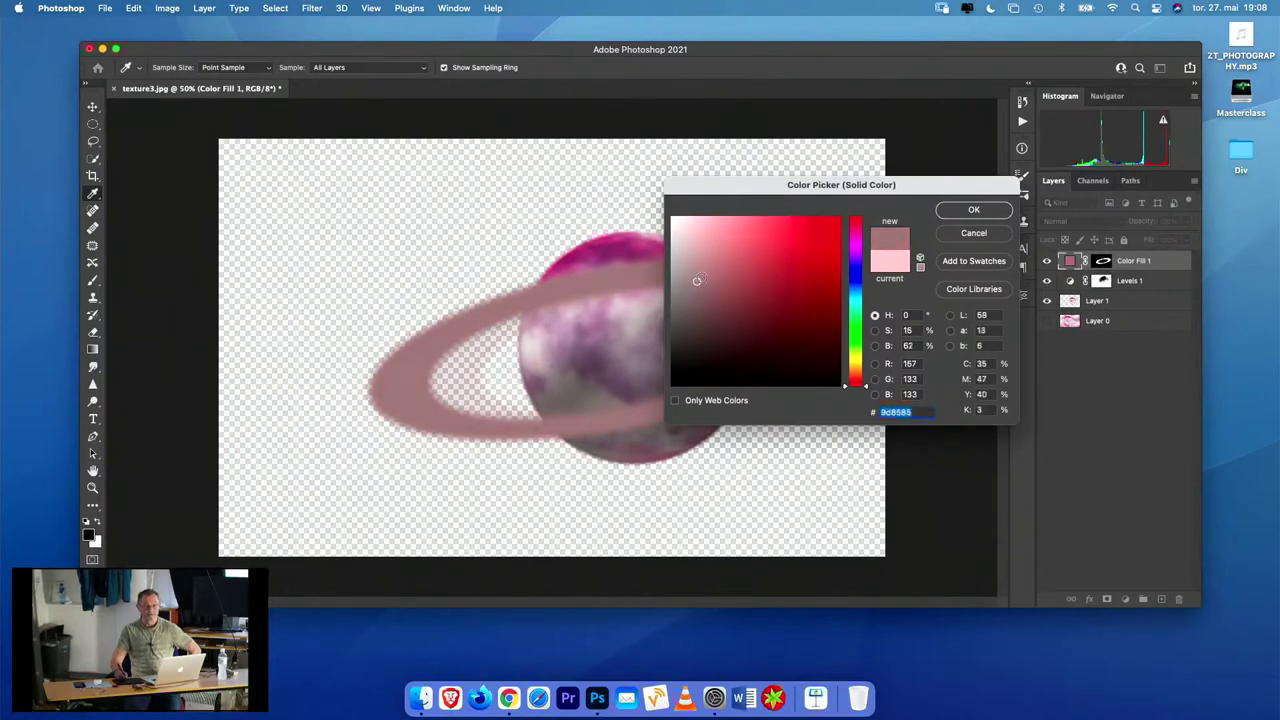
{"action": "left_click", "coordinate": [964, 238]}
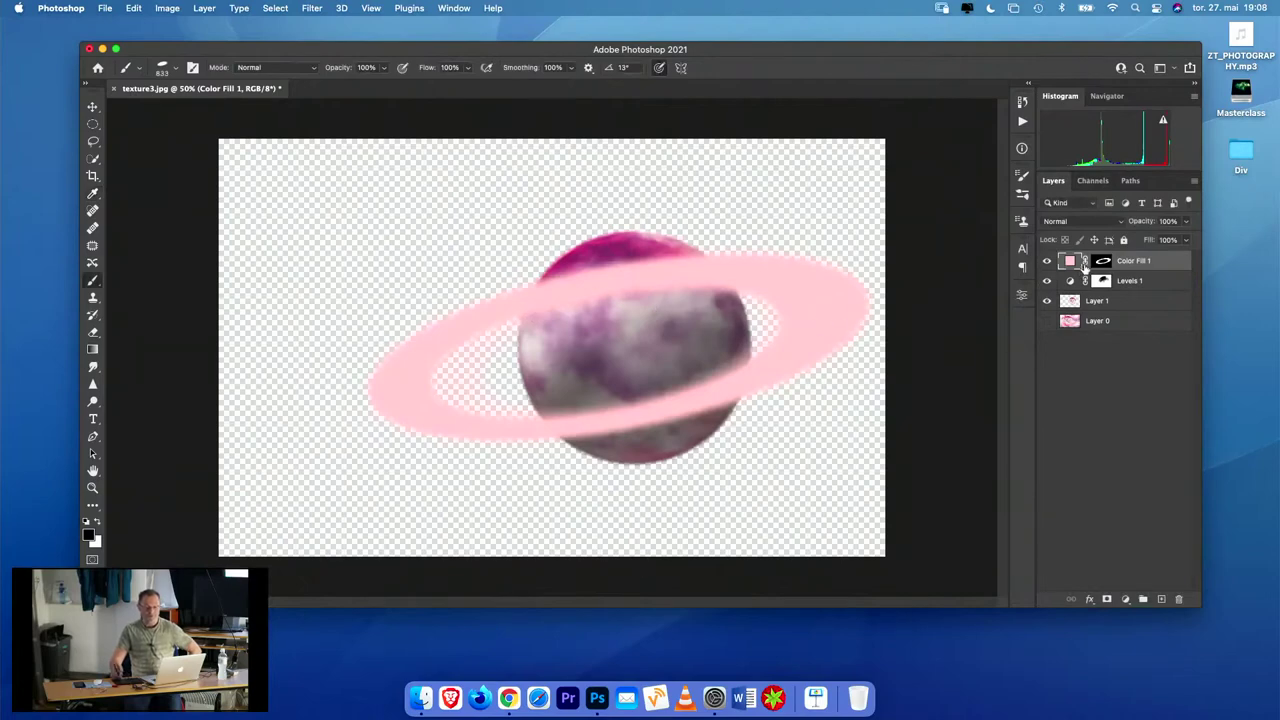
- Target the Color Fill 1 layer mask and bring up the Filter > Blur submenu
{"action": "left_click", "coordinate": [1102, 262]}
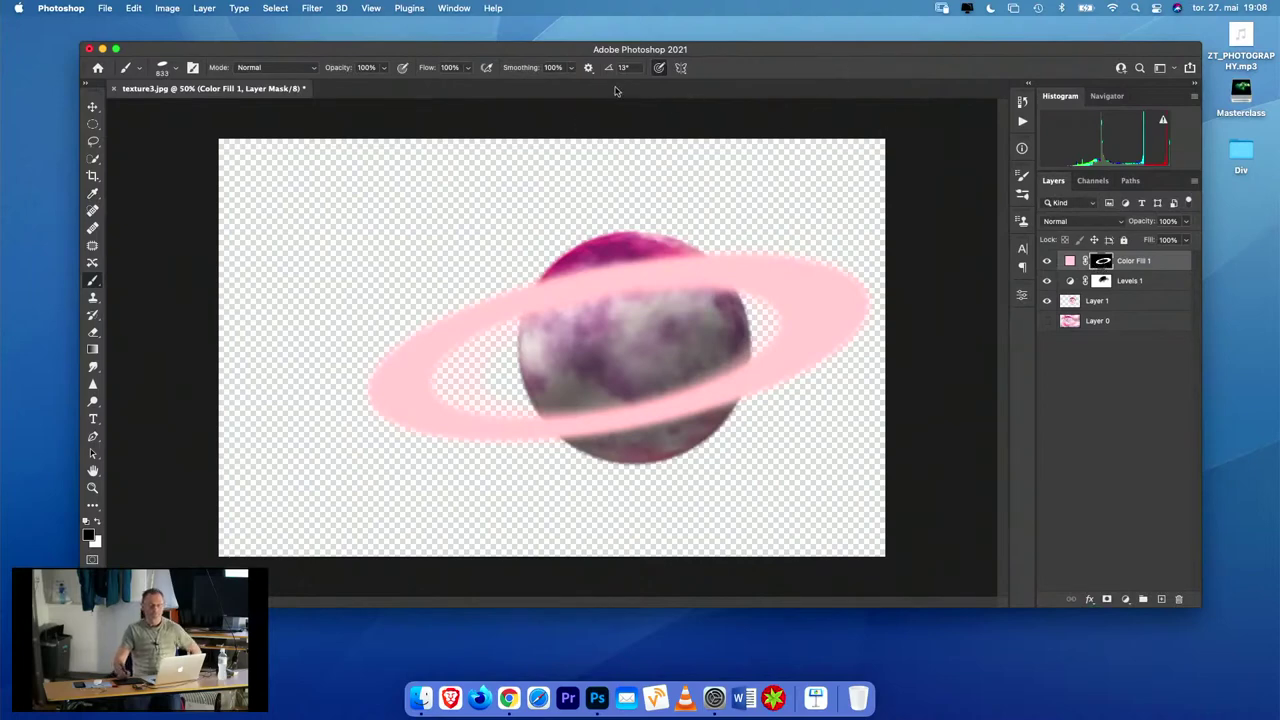
{"action": "left_click", "coordinate": [309, 8]}
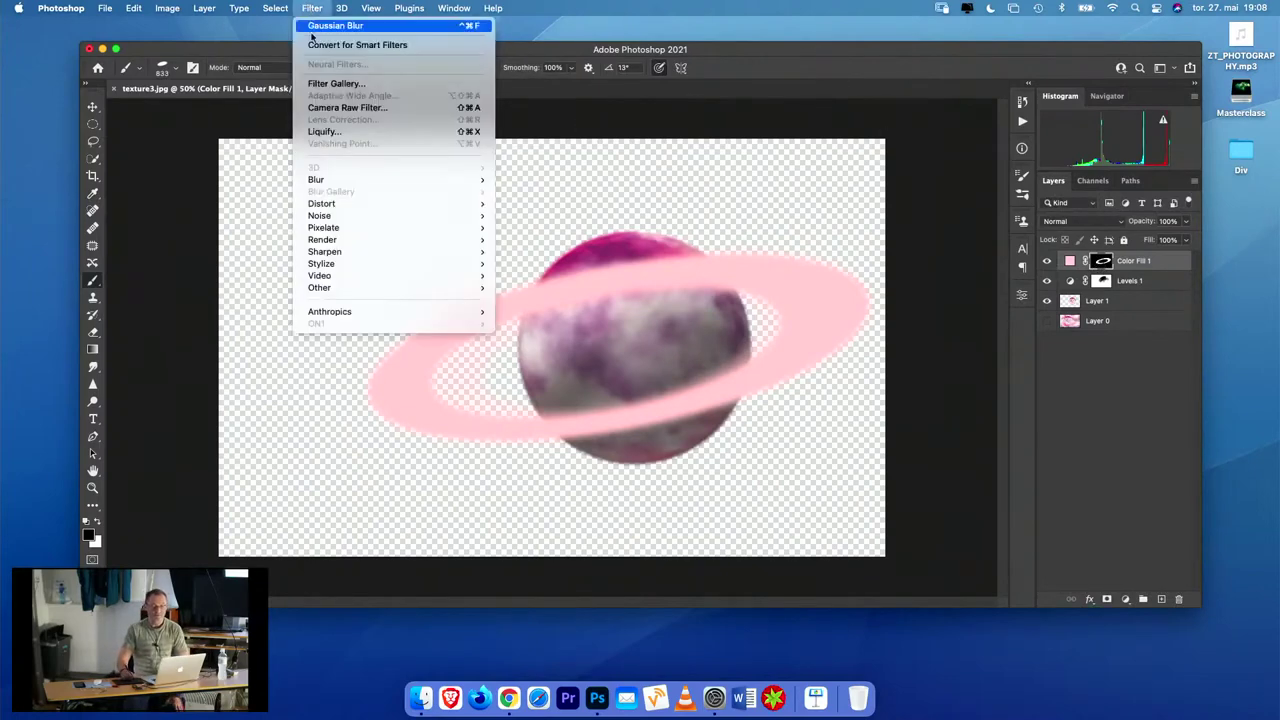
{"action": "mouse_move", "coordinate": [335, 179]}
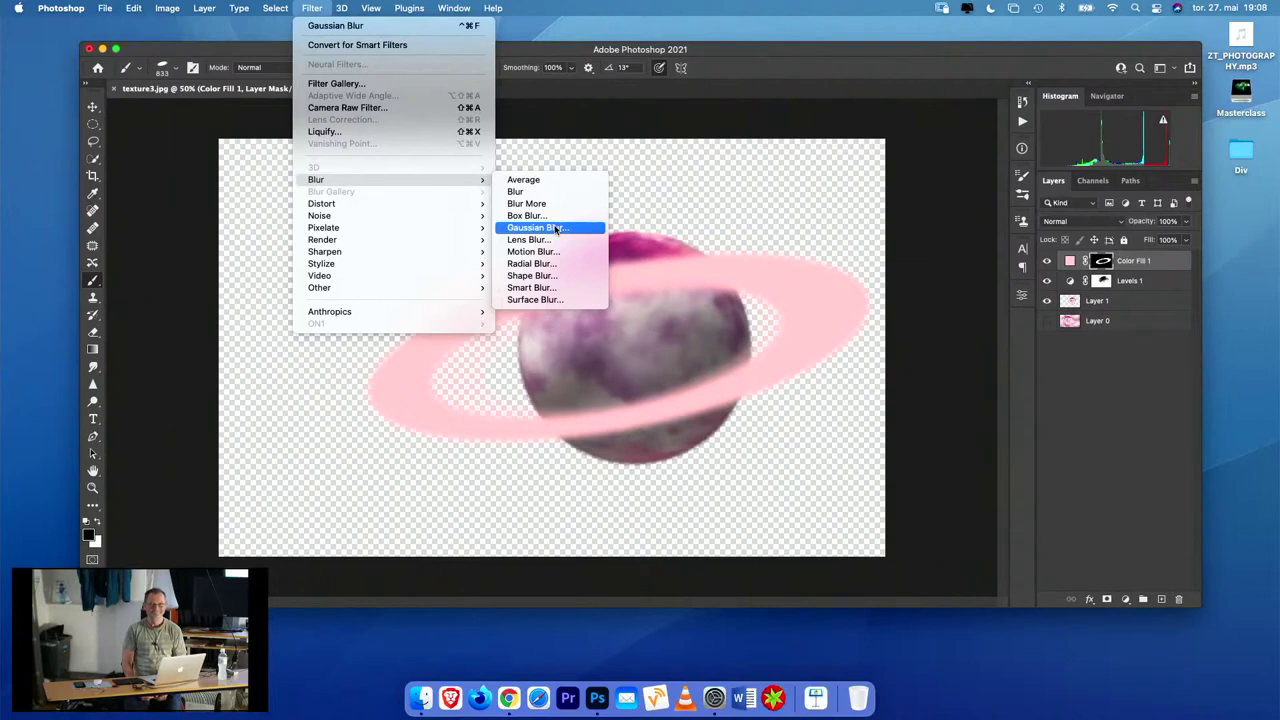
- Dismiss the Blur filter menu without applying any blur
{"action": "left_click", "coordinate": [856, 117]}
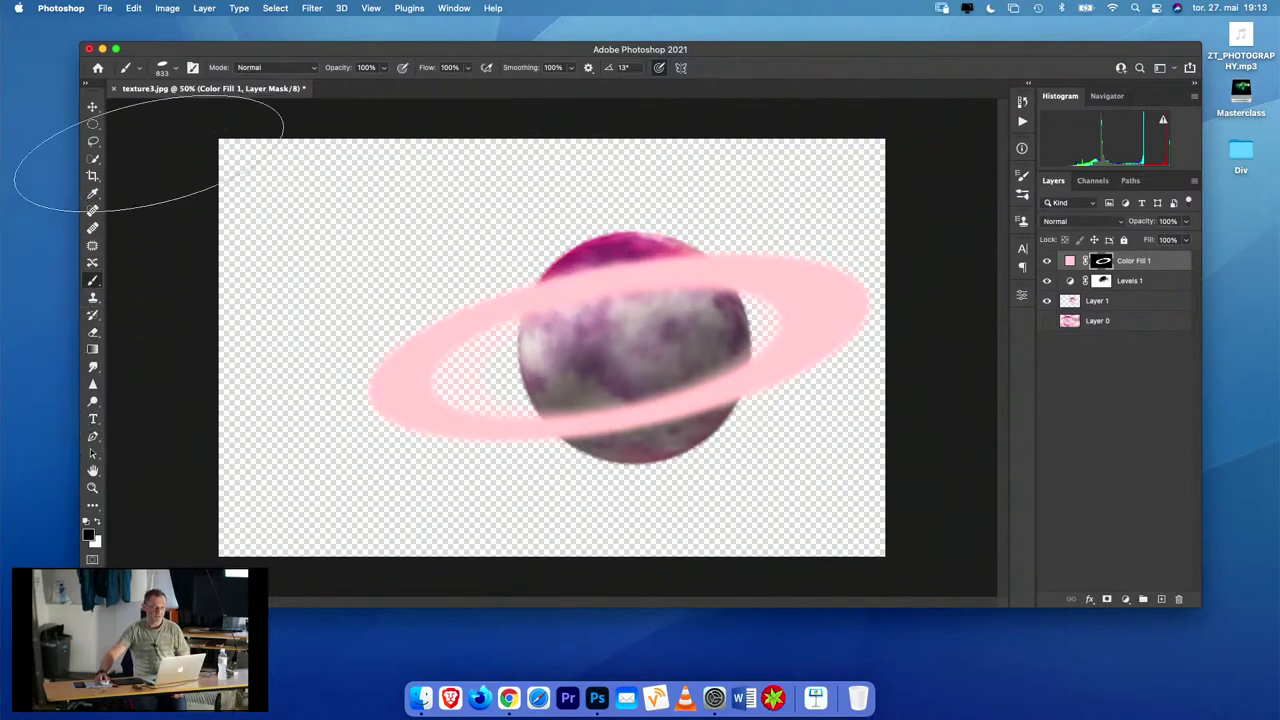
- Paint black with a 217 px Hard Round brush on the ring mask over the planet's top
{"action": "left_click", "coordinate": [161, 70]}
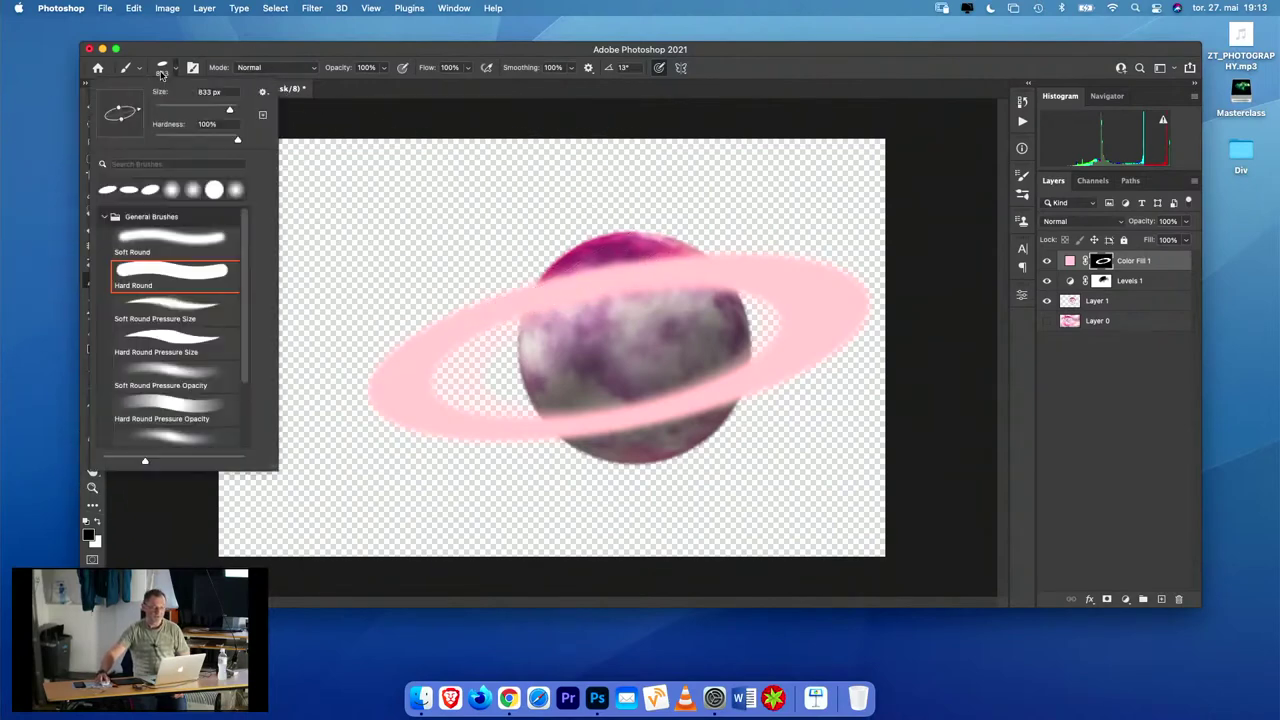
{"action": "left_click", "coordinate": [208, 271]}
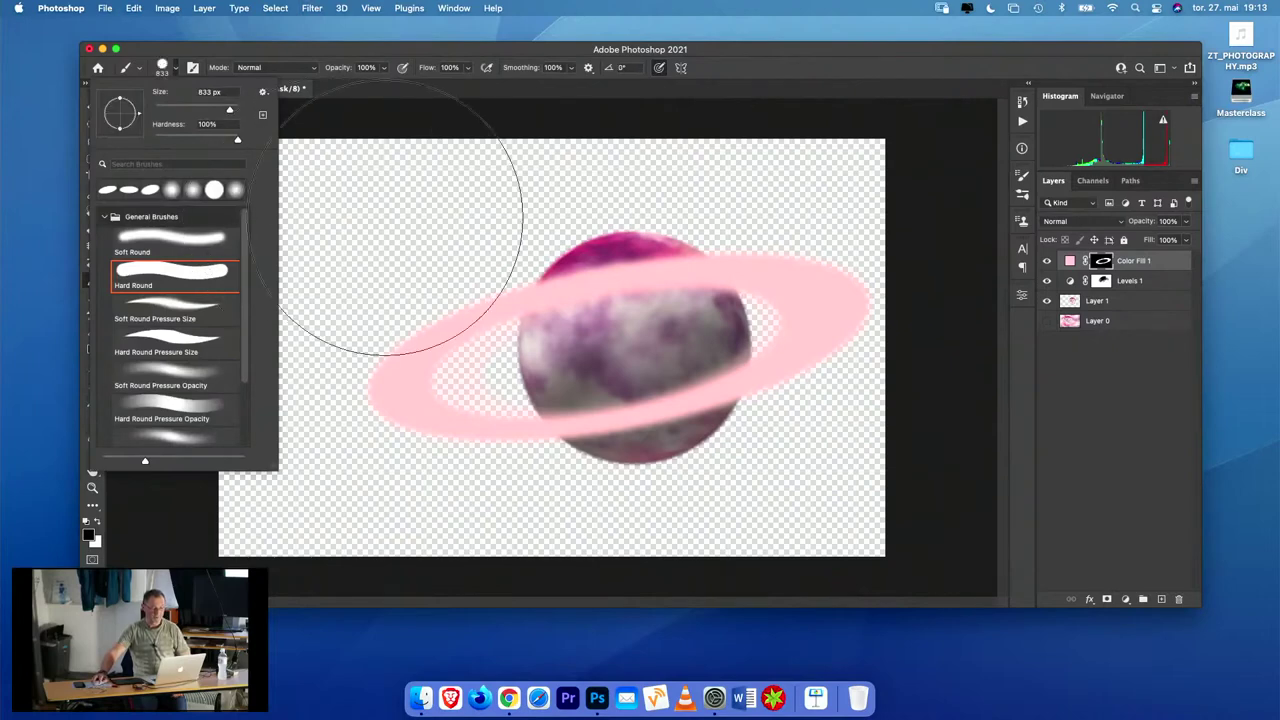
{"action": "left_click_drag", "start_coordinate": [518, 248], "coordinate": [411, 257]}
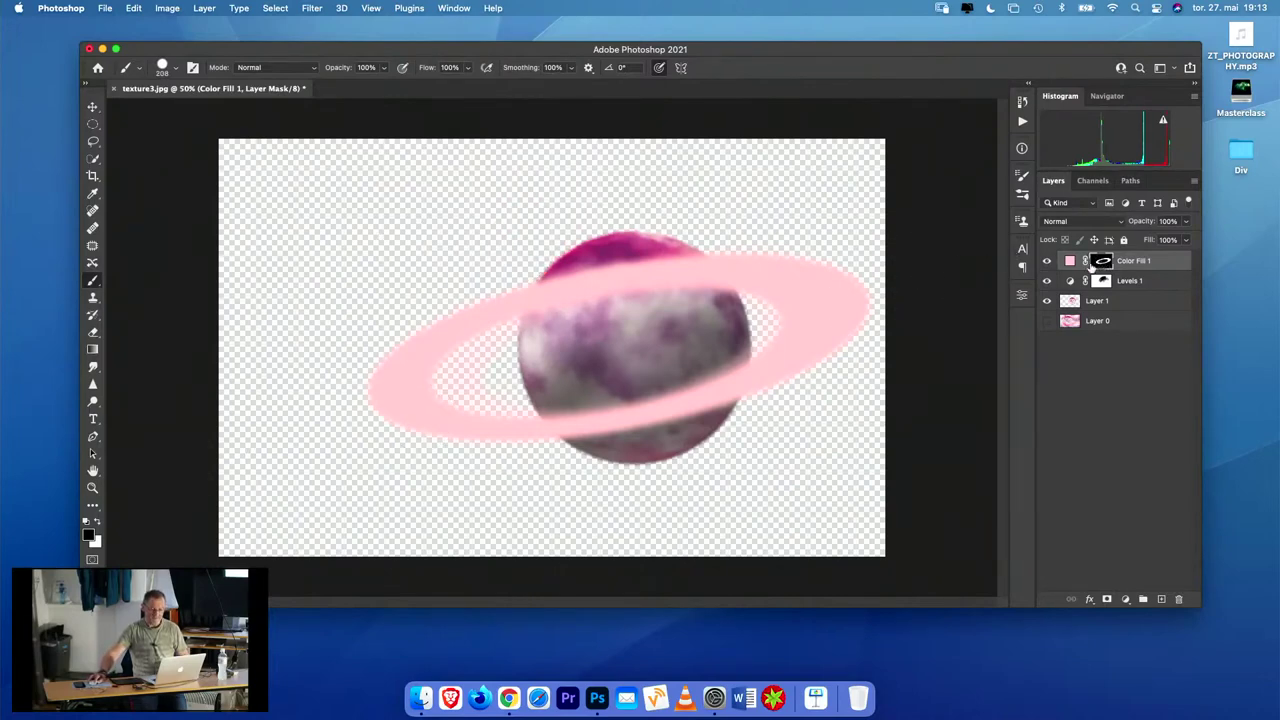
{"action": "mouse_move", "coordinate": [640, 294]}
{"action": "left_mouse_down"}
{"action": "mouse_move", "coordinate": [560, 316]}
{"action": "mouse_move", "coordinate": [566, 300]}
{"action": "mouse_move", "coordinate": [555, 330]}
{"action": "mouse_move", "coordinate": [578, 330]}
{"action": "mouse_move", "coordinate": [634, 282]}
{"action": "mouse_move", "coordinate": [702, 275]}
{"action": "mouse_move", "coordinate": [710, 315]}
{"action": "mouse_move", "coordinate": [645, 315]}
{"action": "mouse_move", "coordinate": [628, 330]}
{"action": "mouse_move", "coordinate": [623, 312]}
{"action": "mouse_move", "coordinate": [666, 309]}
{"action": "mouse_move", "coordinate": [614, 320]}
{"action": "left_mouse_up"}
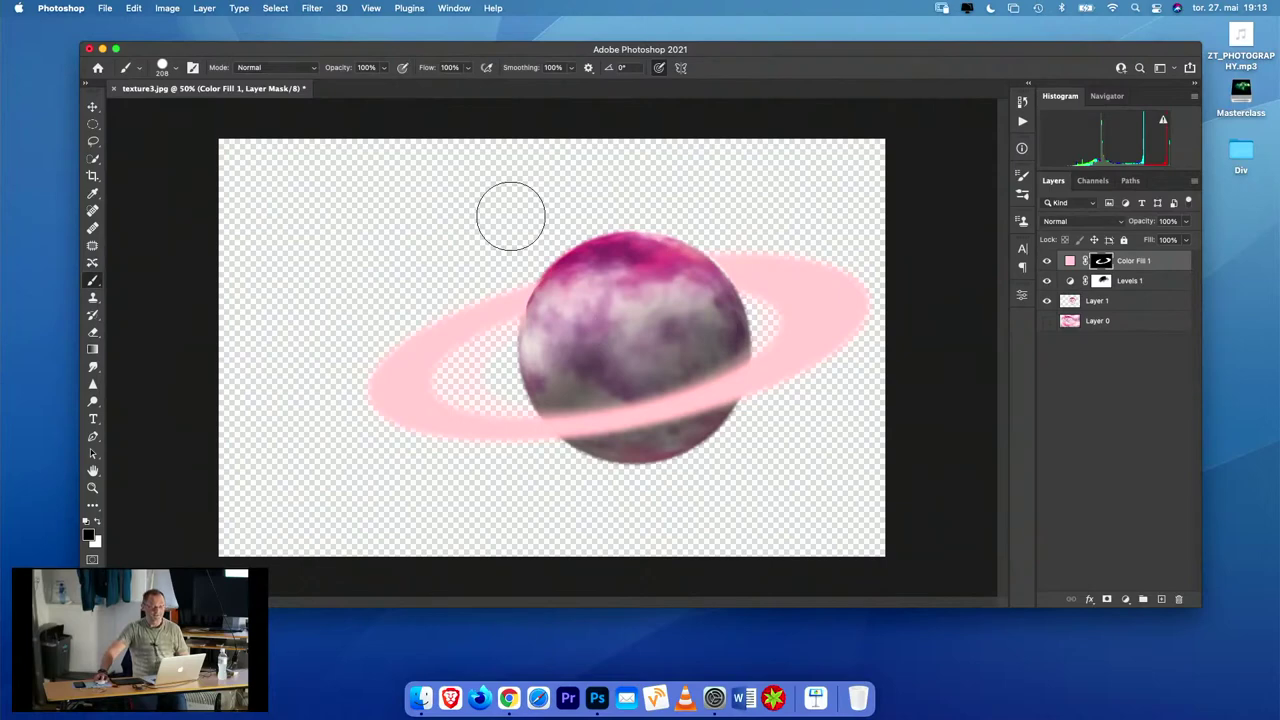
{"action": "mouse_move", "coordinate": [511, 216]}
{"action": "left_mouse_down"}
{"action": "mouse_move", "coordinate": [569, 291]}
{"action": "mouse_move", "coordinate": [557, 334]}
{"action": "mouse_move", "coordinate": [571, 316]}
{"action": "mouse_move", "coordinate": [632, 303]}
{"action": "mouse_move", "coordinate": [492, 352]}
{"action": "mouse_move", "coordinate": [577, 302]}
{"action": "left_mouse_up"}
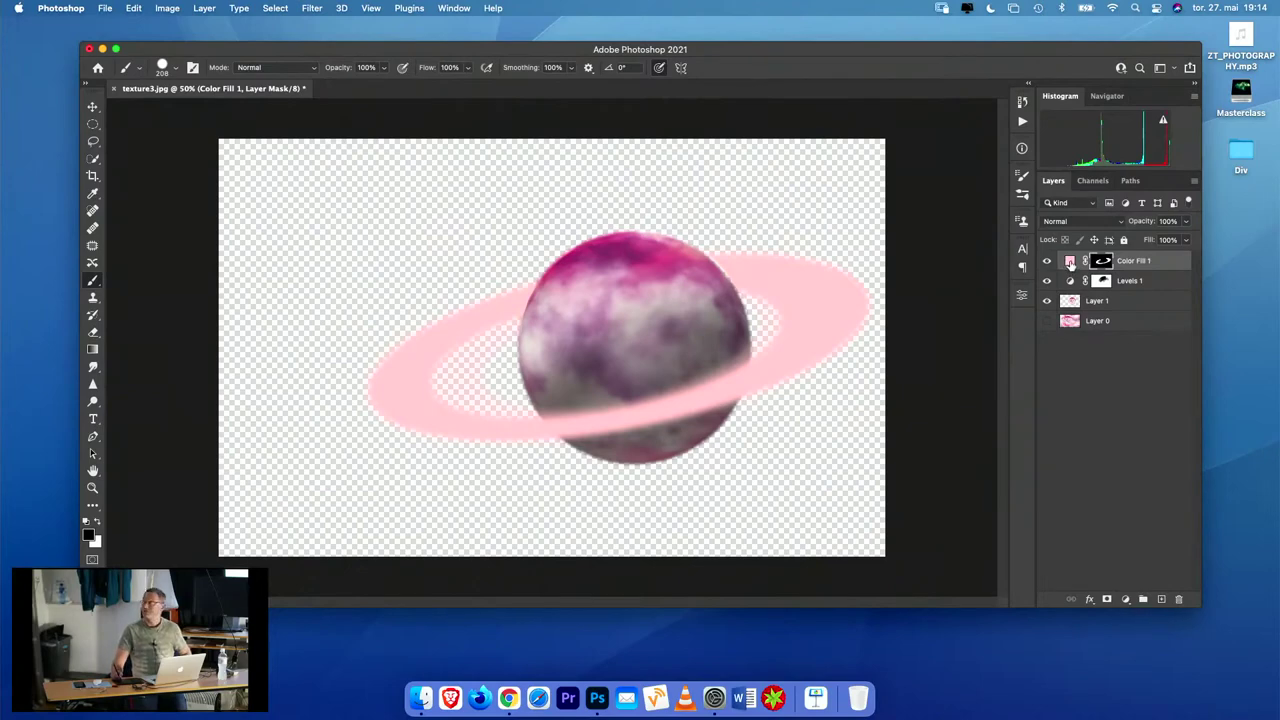
- Change the Color Fill 1 ring colour to the muted greyish pink d3bdbd
{"action": "left_click", "coordinate": [1069, 261]}
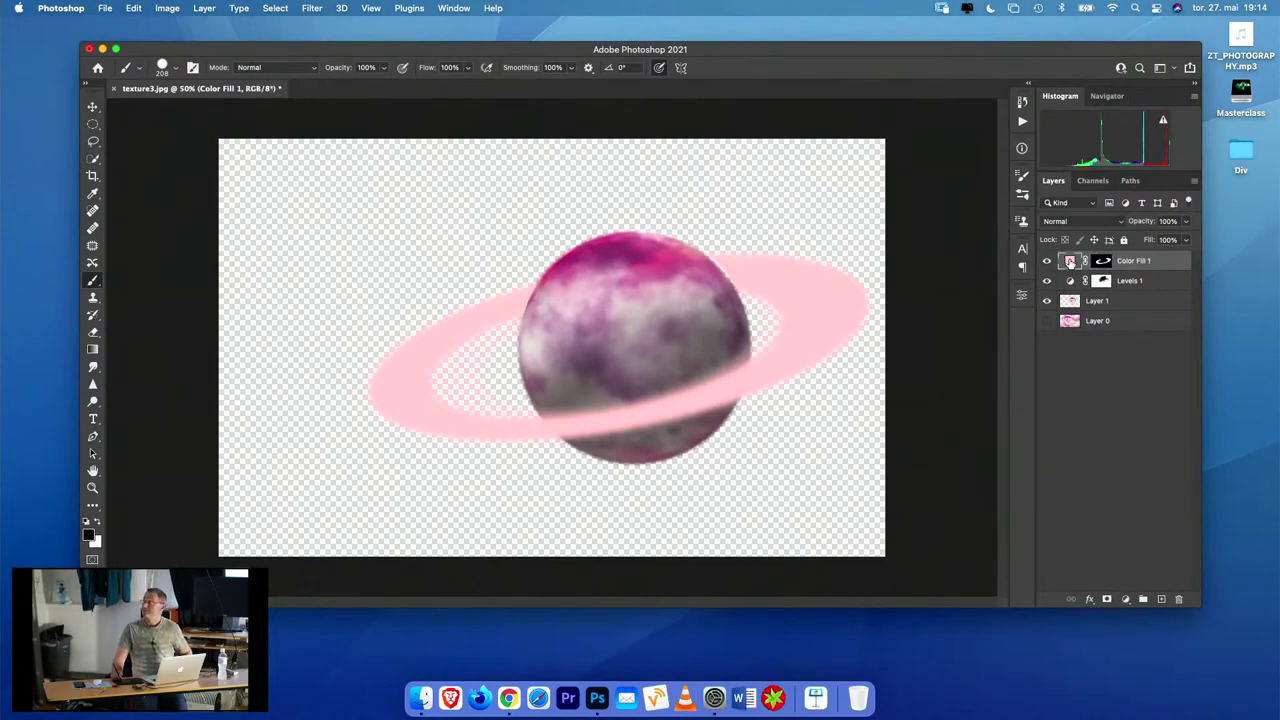
{"action": "double_click", "coordinate": [1069, 262]}
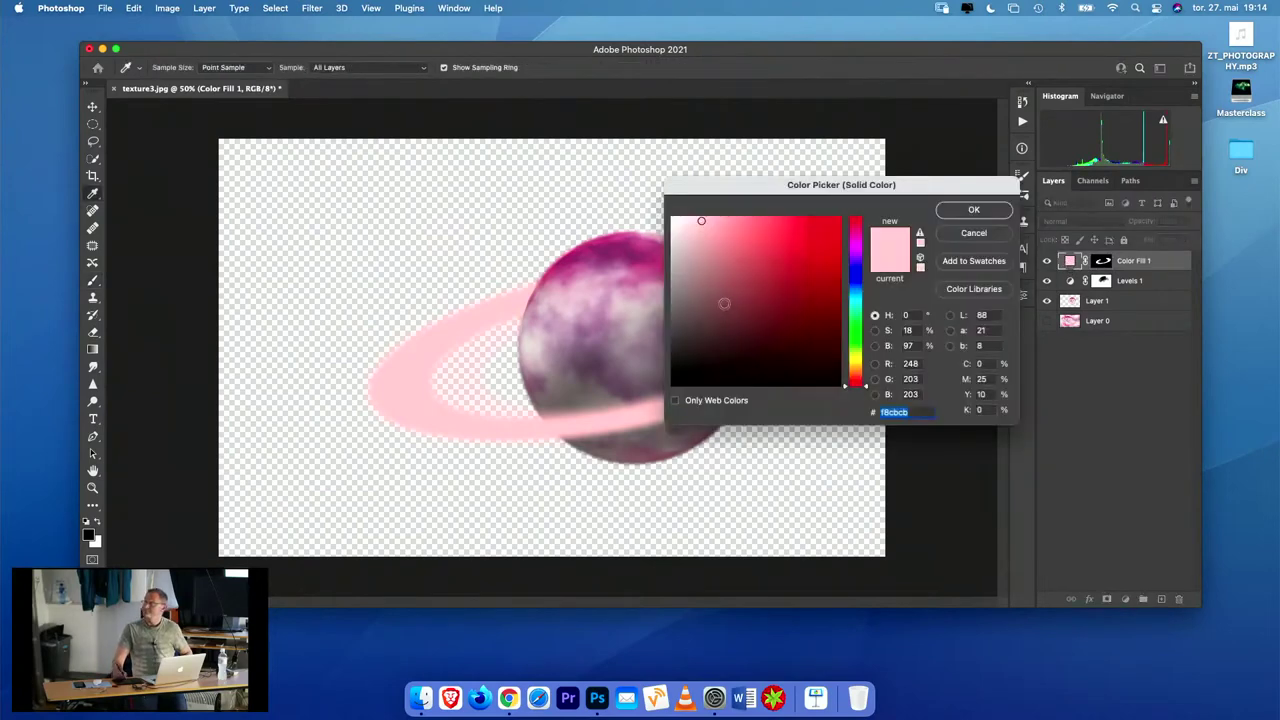
{"action": "left_click_drag", "start_coordinate": [683, 299], "coordinate": [689, 249]}
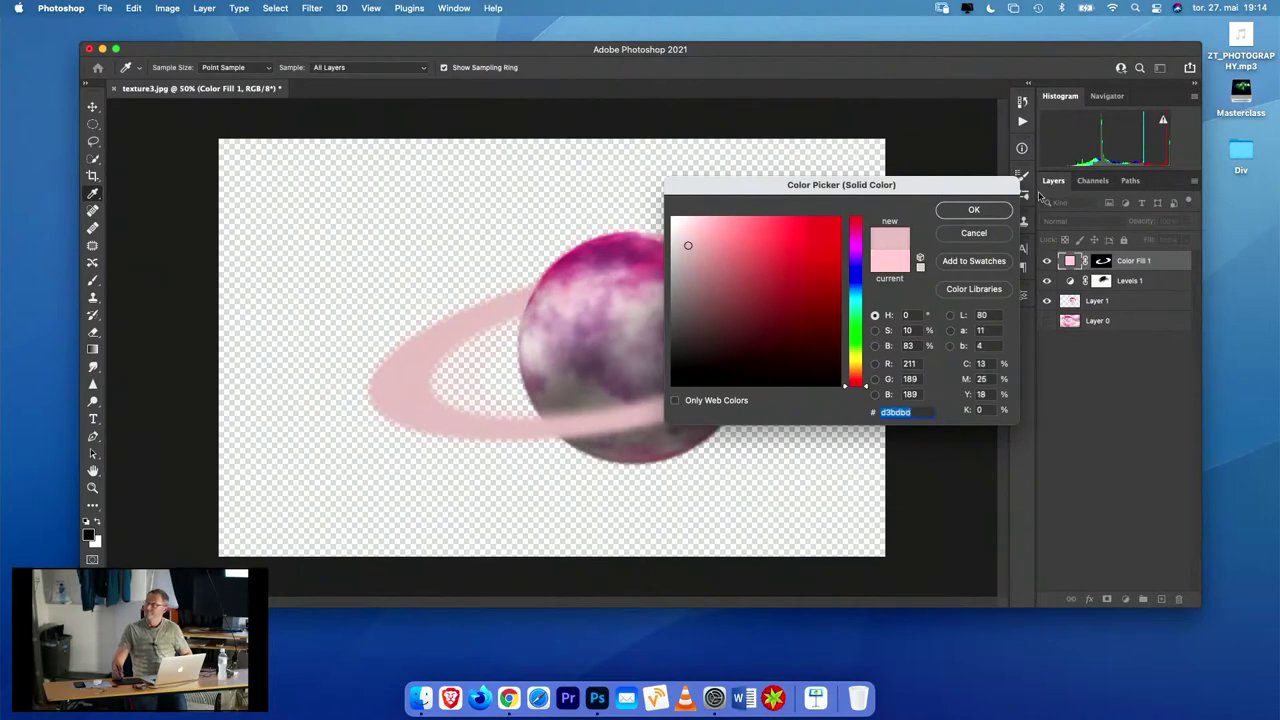
{"action": "left_click", "coordinate": [973, 210]}
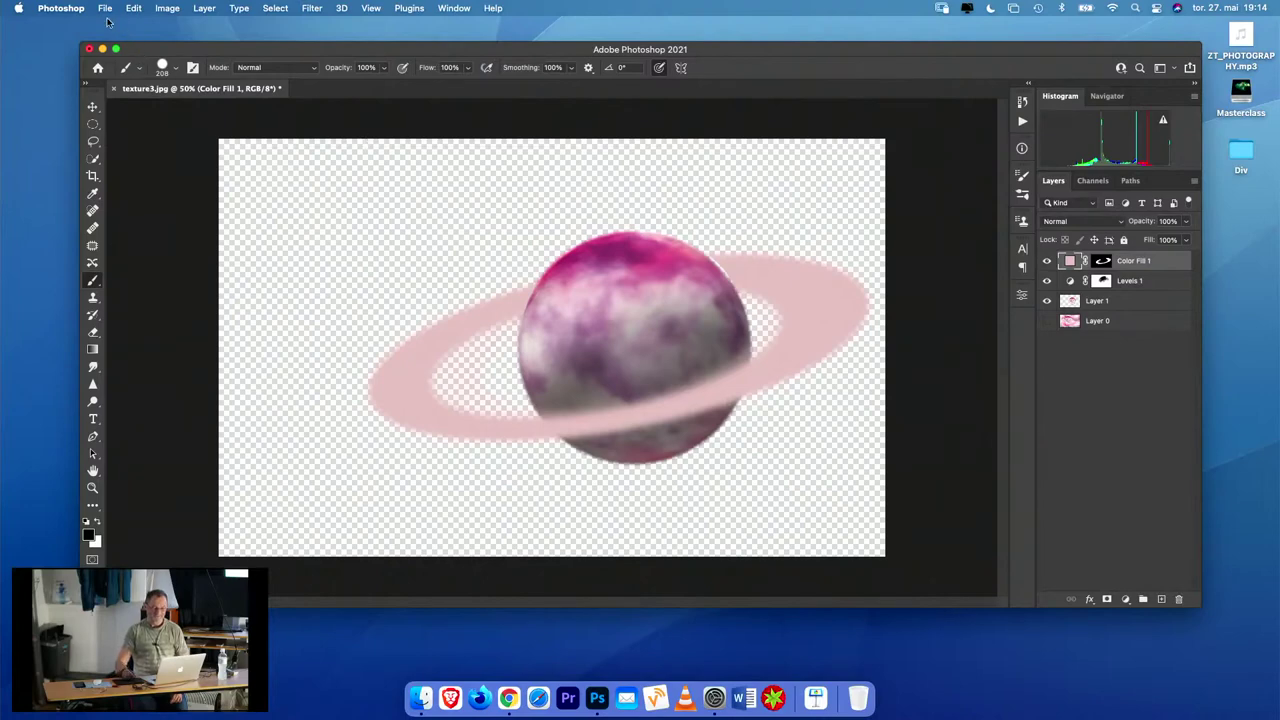
- Place Embedded nebula.jpg from Masterclass > Planet > Design Elements into the document
{"action": "left_click", "coordinate": [162, 8]}
{"action": "mouse_move", "coordinate": [125, 10]}
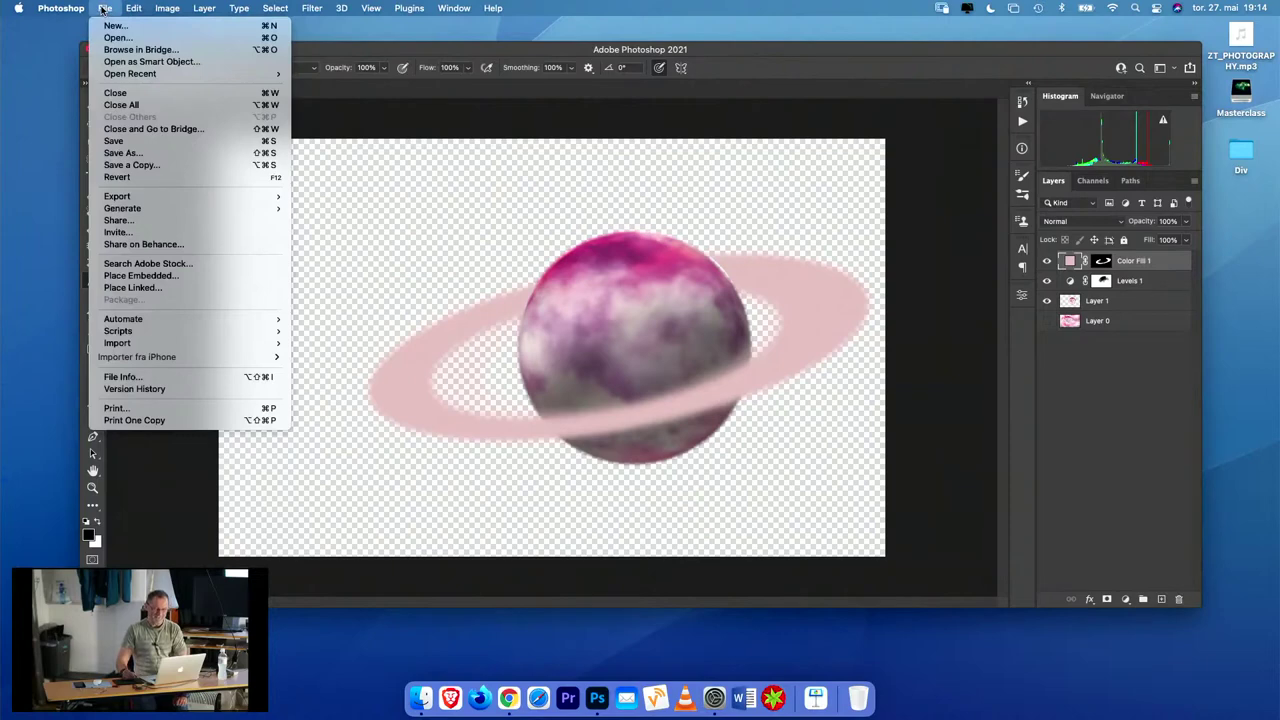
{"action": "left_click", "coordinate": [163, 276]}
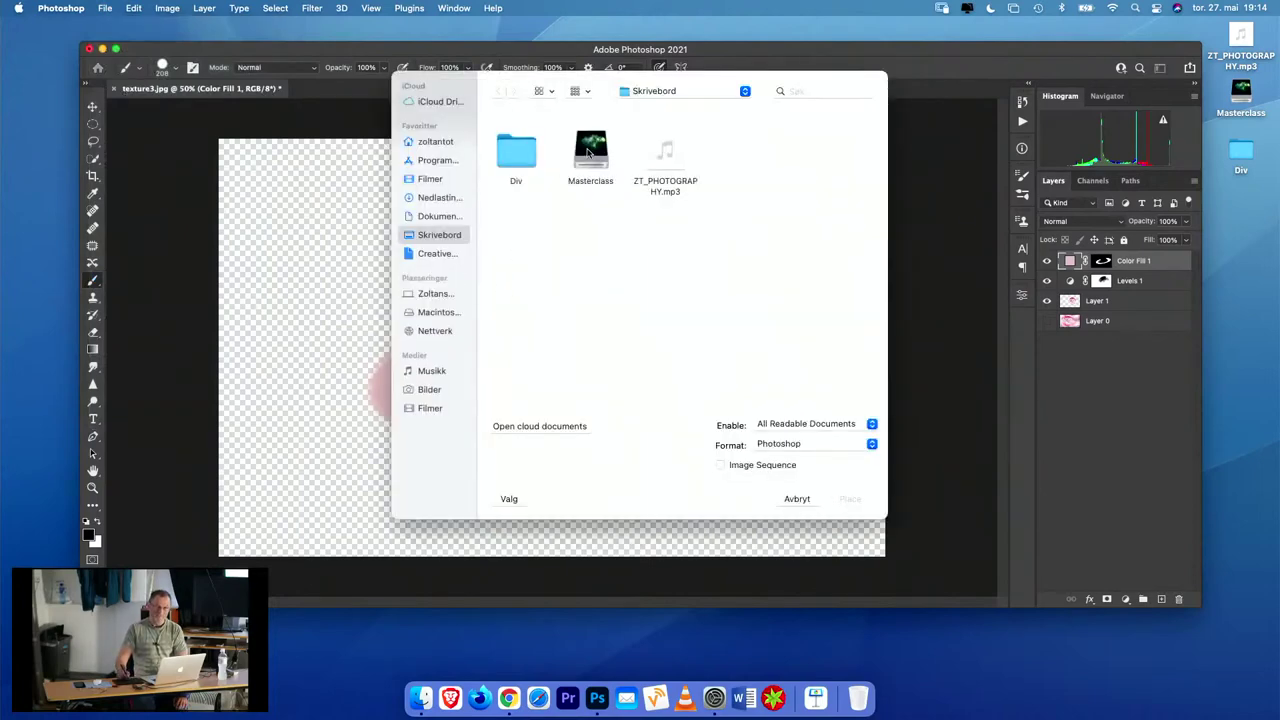
{"action": "double_click", "coordinate": [588, 151]}
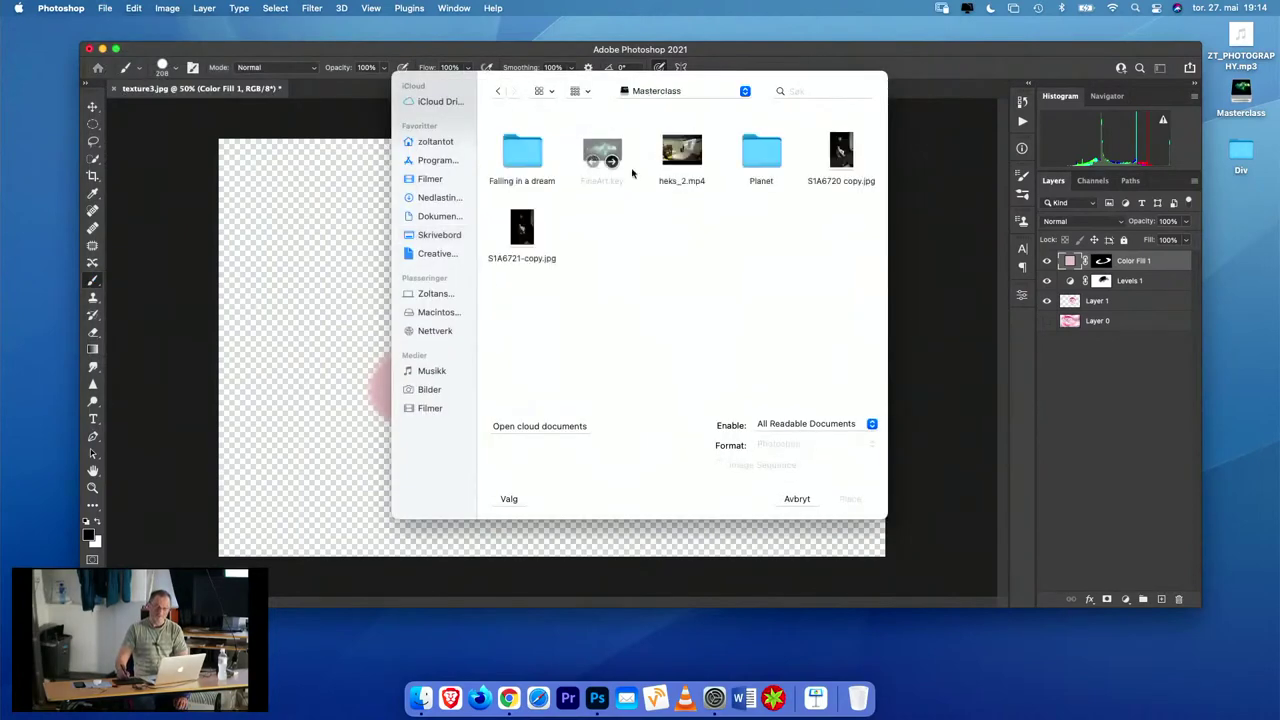
{"action": "double_click", "coordinate": [760, 152]}
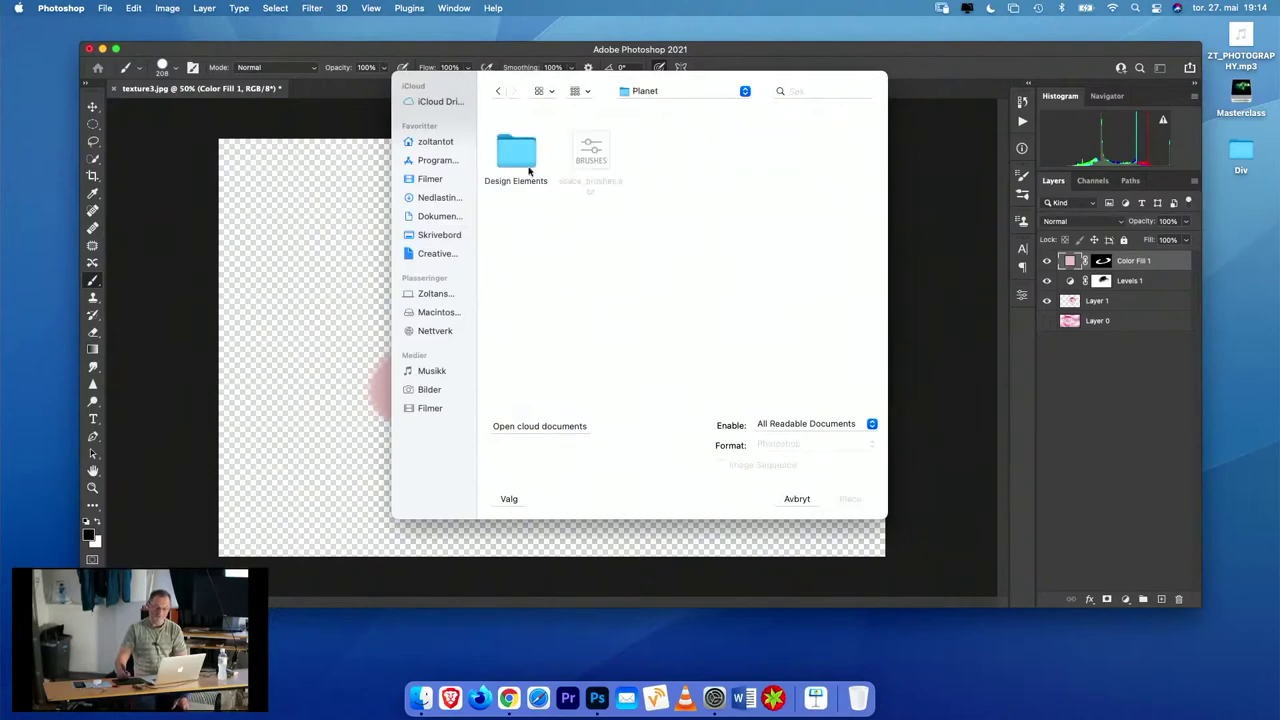
{"action": "double_click", "coordinate": [514, 160]}
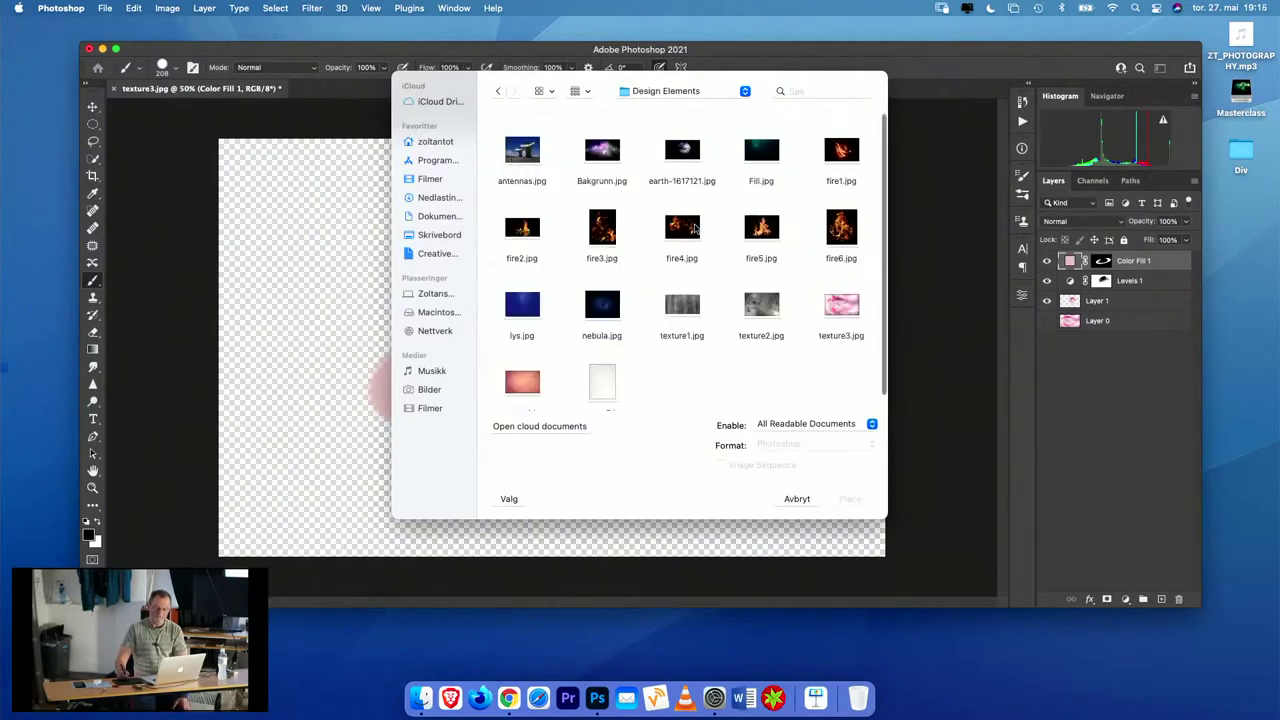
{"action": "left_click", "coordinate": [604, 310]}
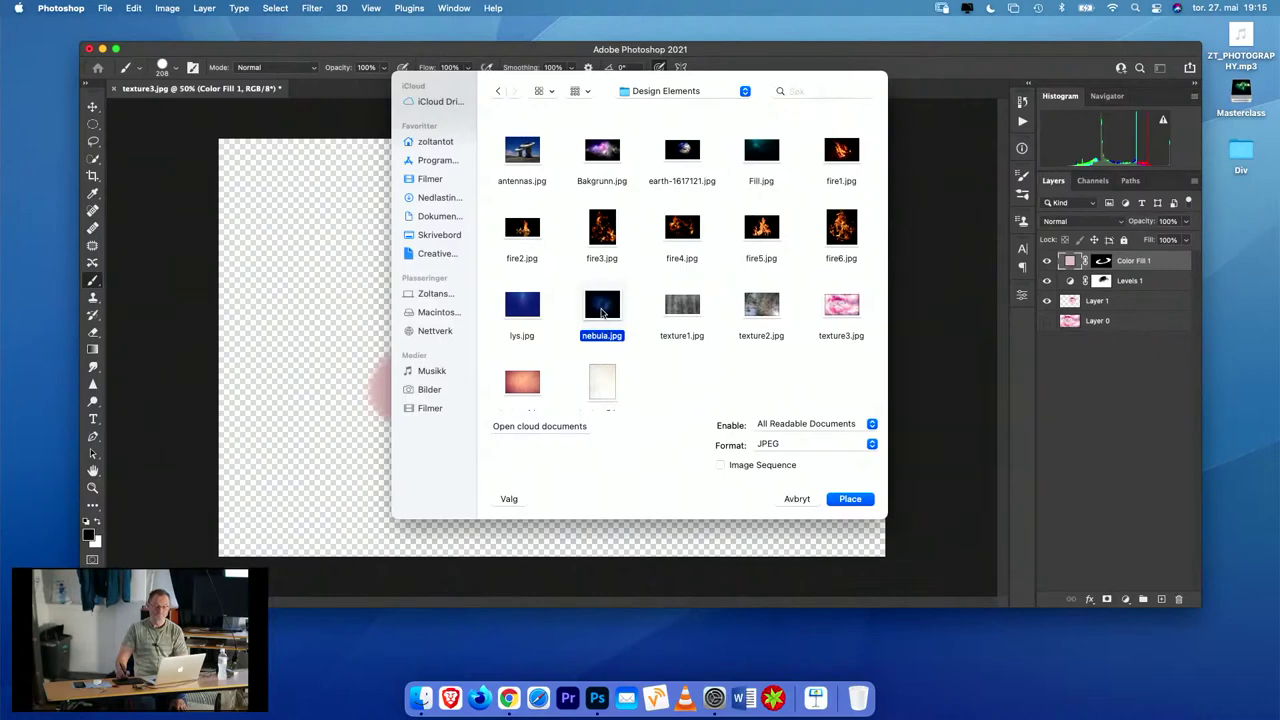
{"action": "key", "text": "space"}
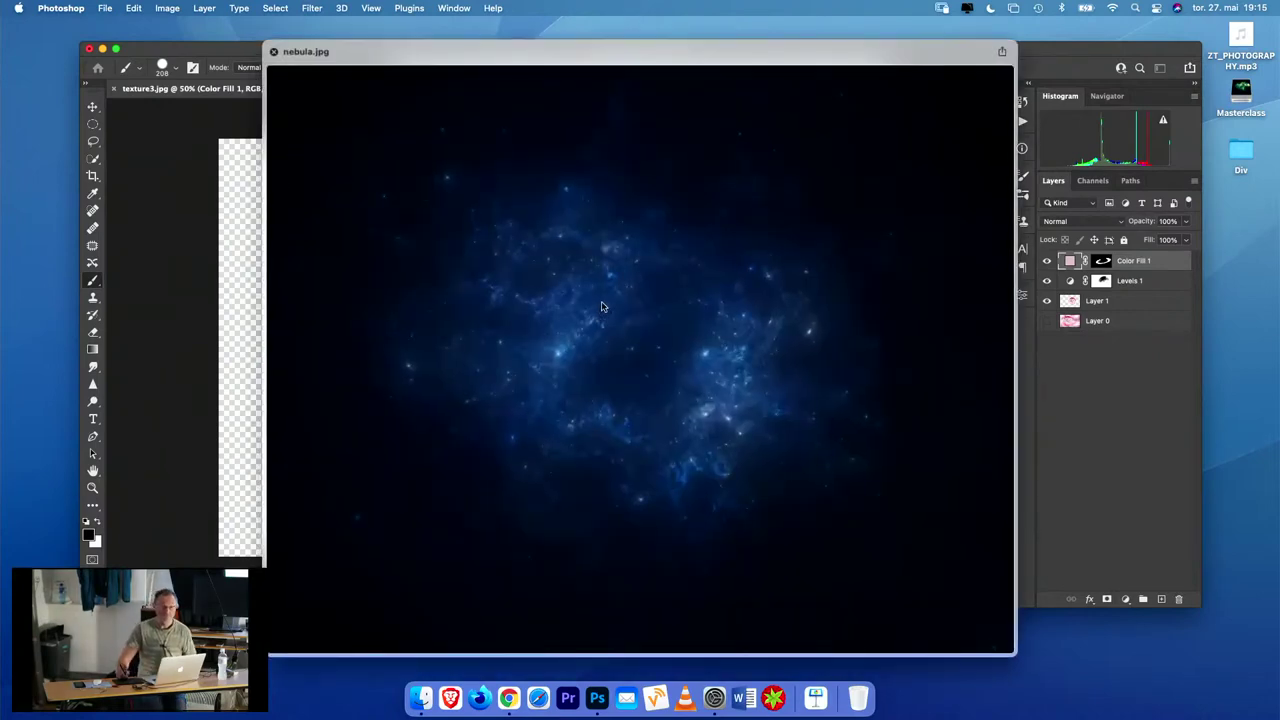
{"action": "key", "text": "space"}
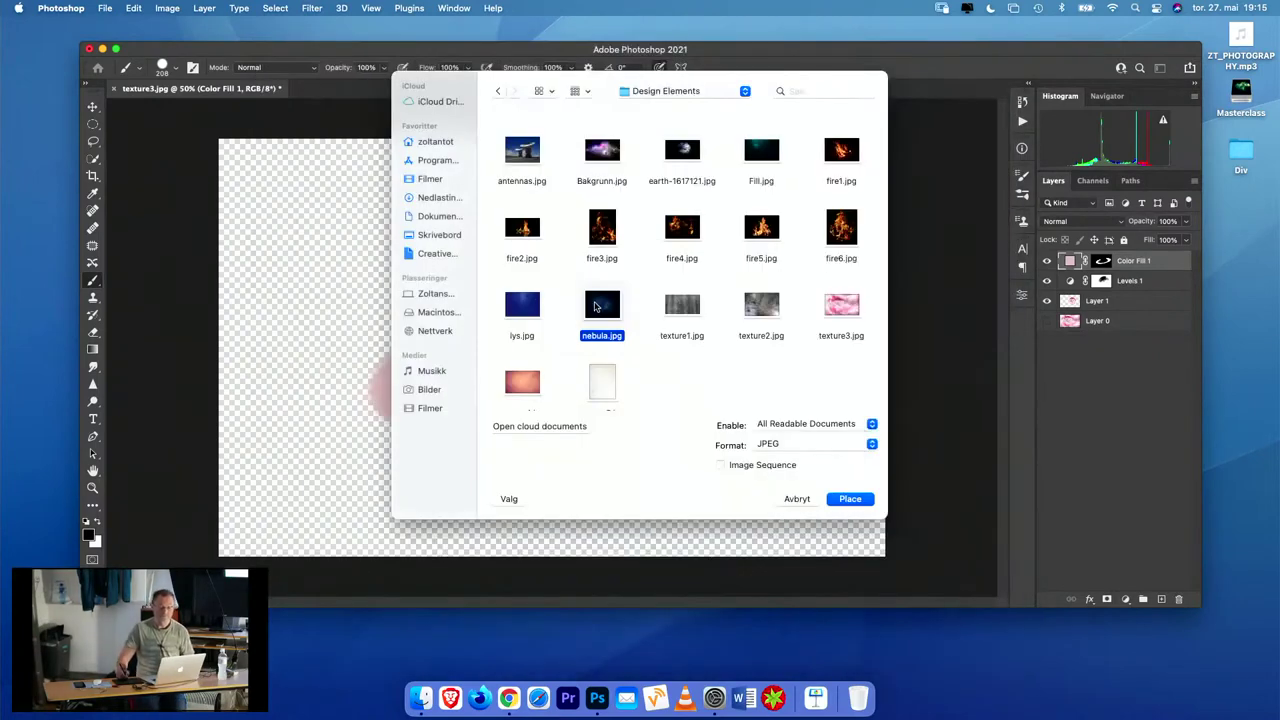
{"action": "left_click", "coordinate": [850, 498]}
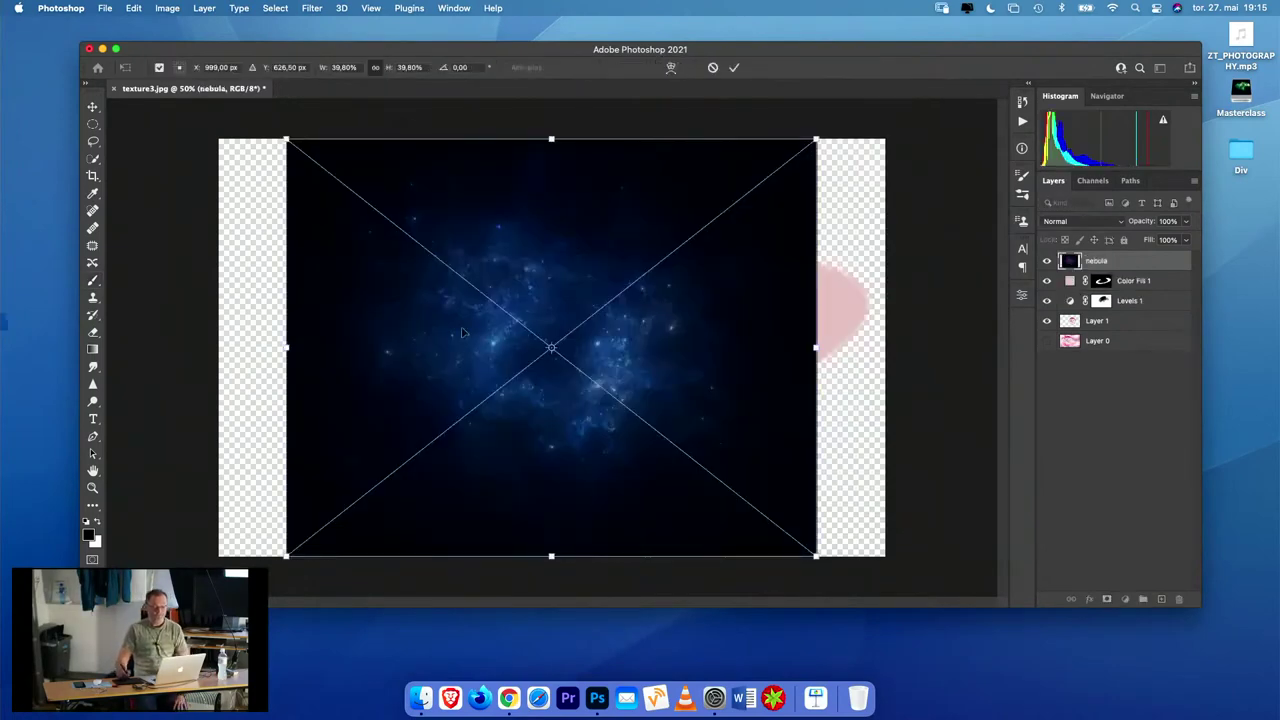
- Stretch the placed nebula out to both side edges of the canvas and commit it
{"action": "left_click_drag", "start_coordinate": [287, 348], "coordinate": [218, 347]}
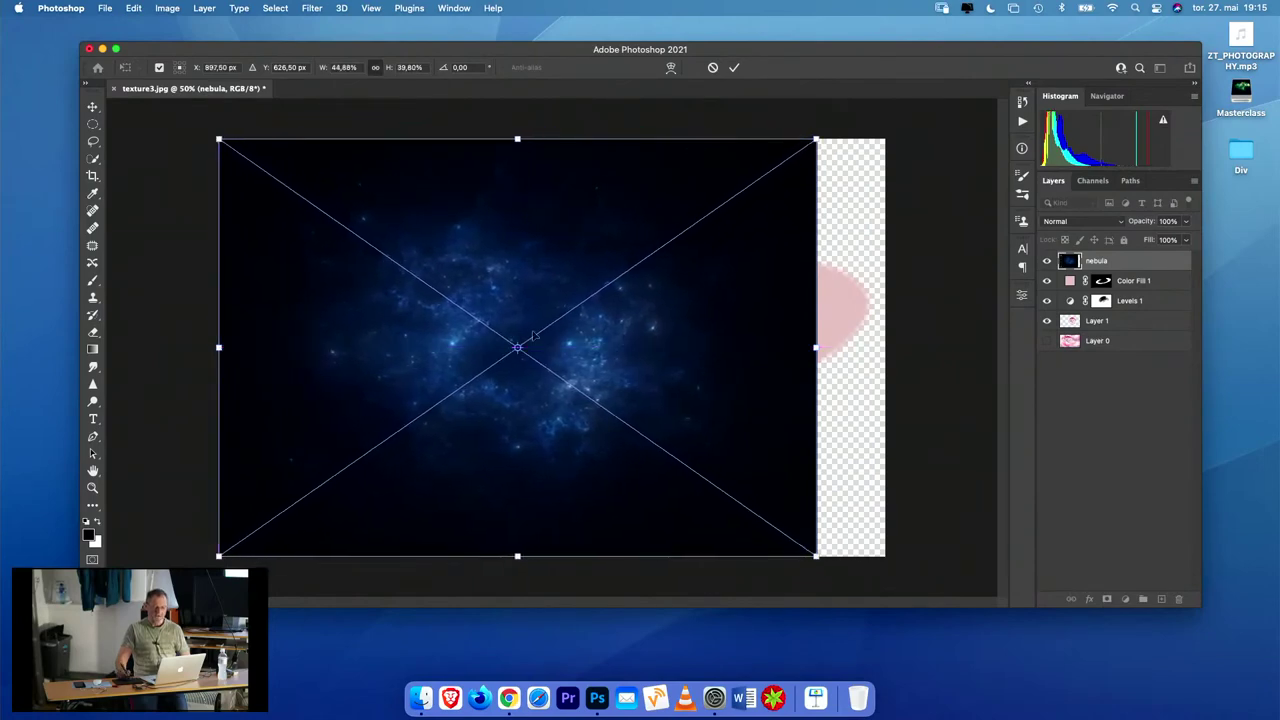
{"action": "left_click_drag", "start_coordinate": [816, 347], "coordinate": [884, 347]}
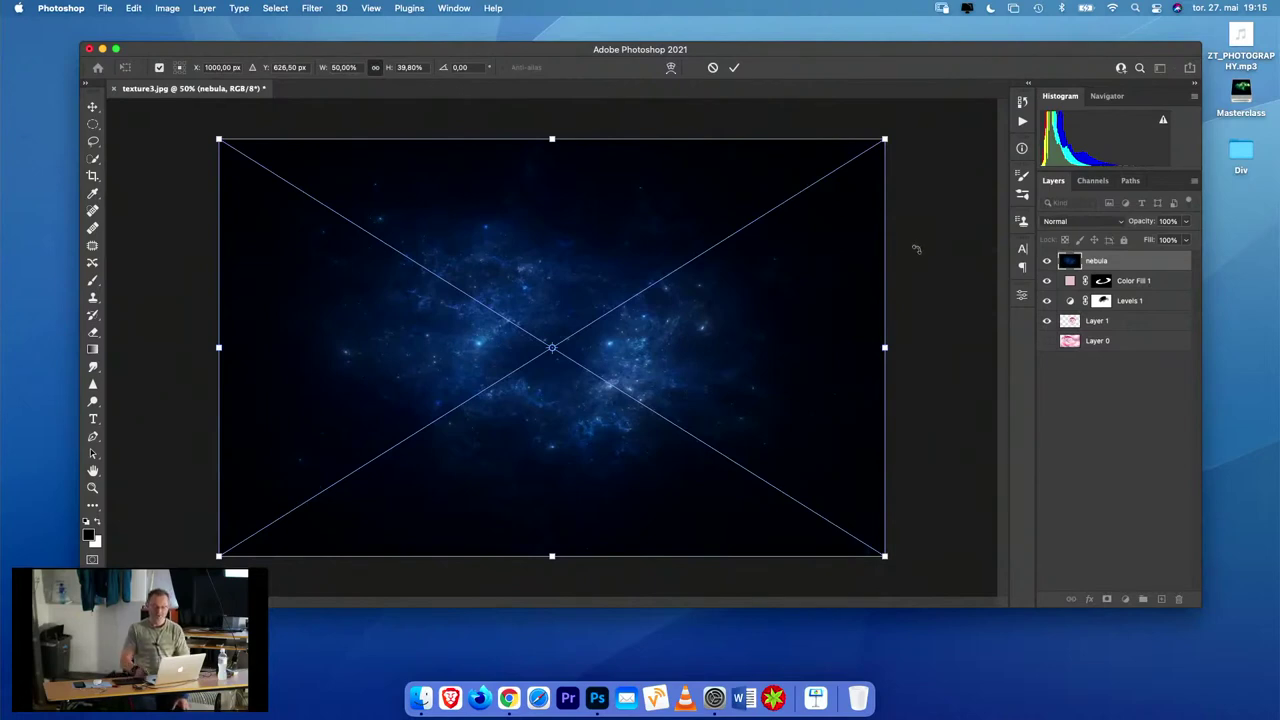
{"action": "key", "text": "Return"}
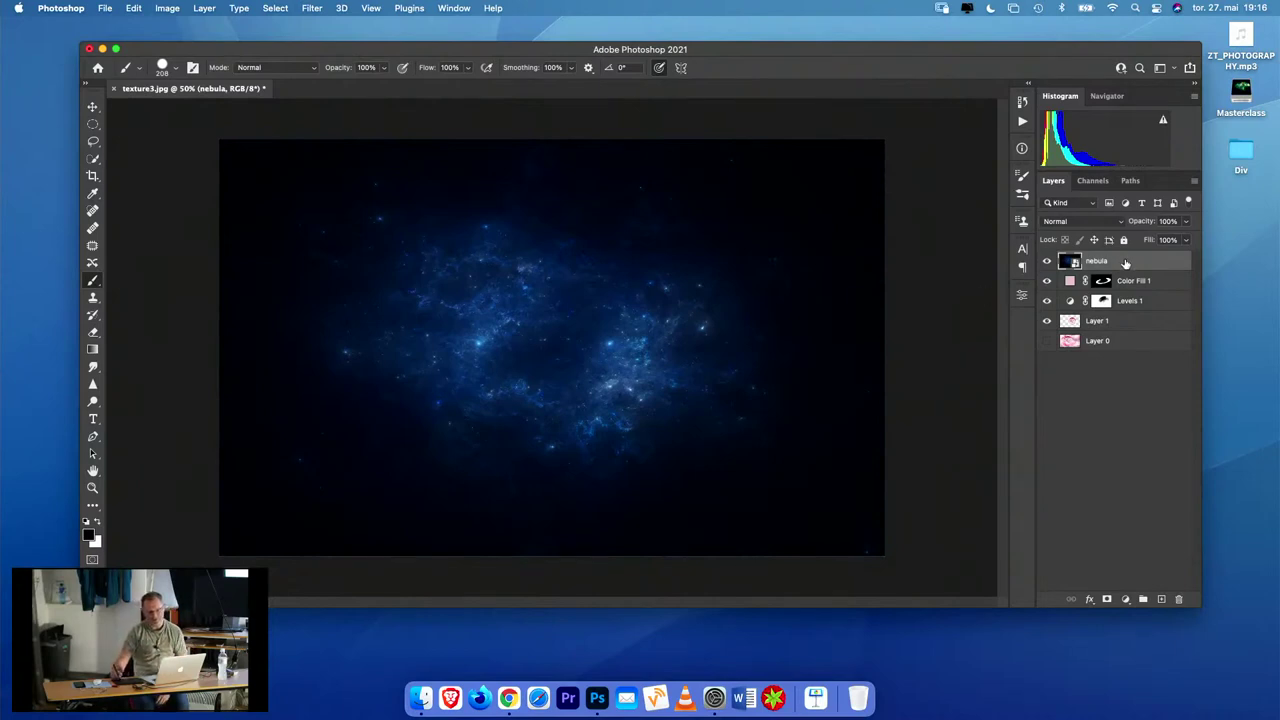
- Move the nebula layer beneath Layer 1 so the ringed planet shows over it
{"action": "left_click_drag", "start_coordinate": [1127, 264], "coordinate": [1113, 325]}
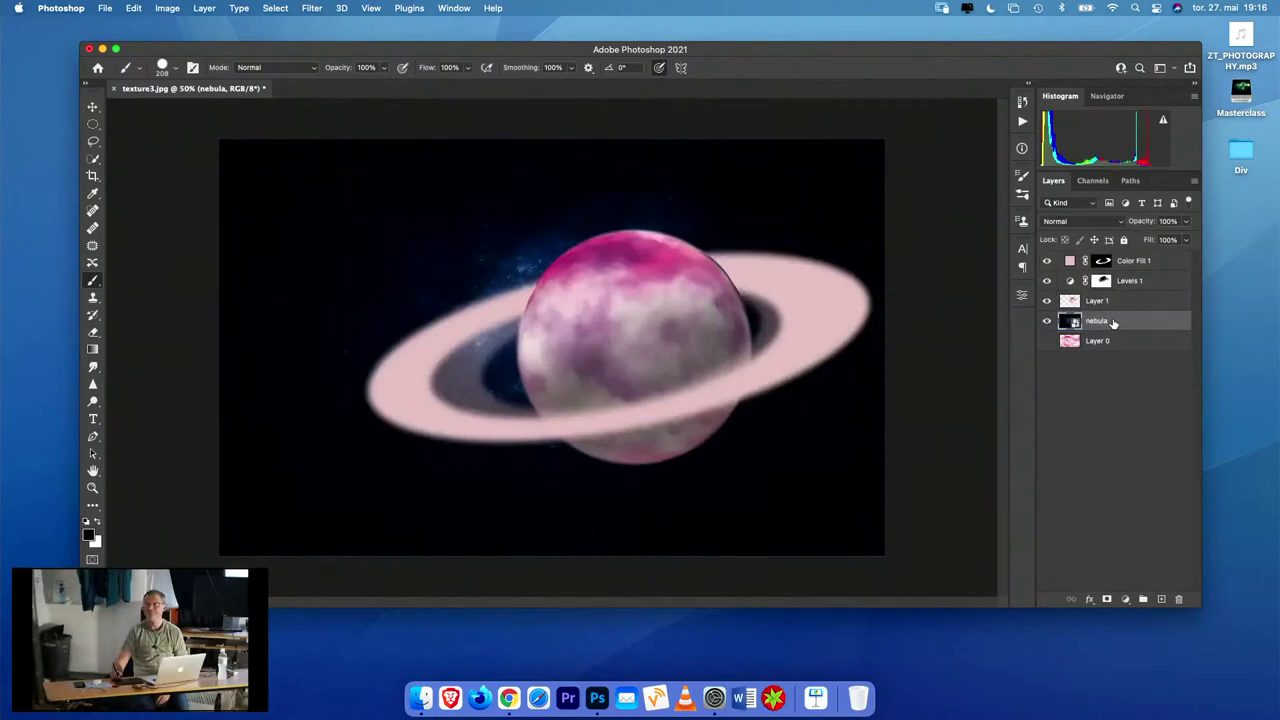
{"action": "left_click_drag", "start_coordinate": [1114, 321], "coordinate": [1118, 258]}
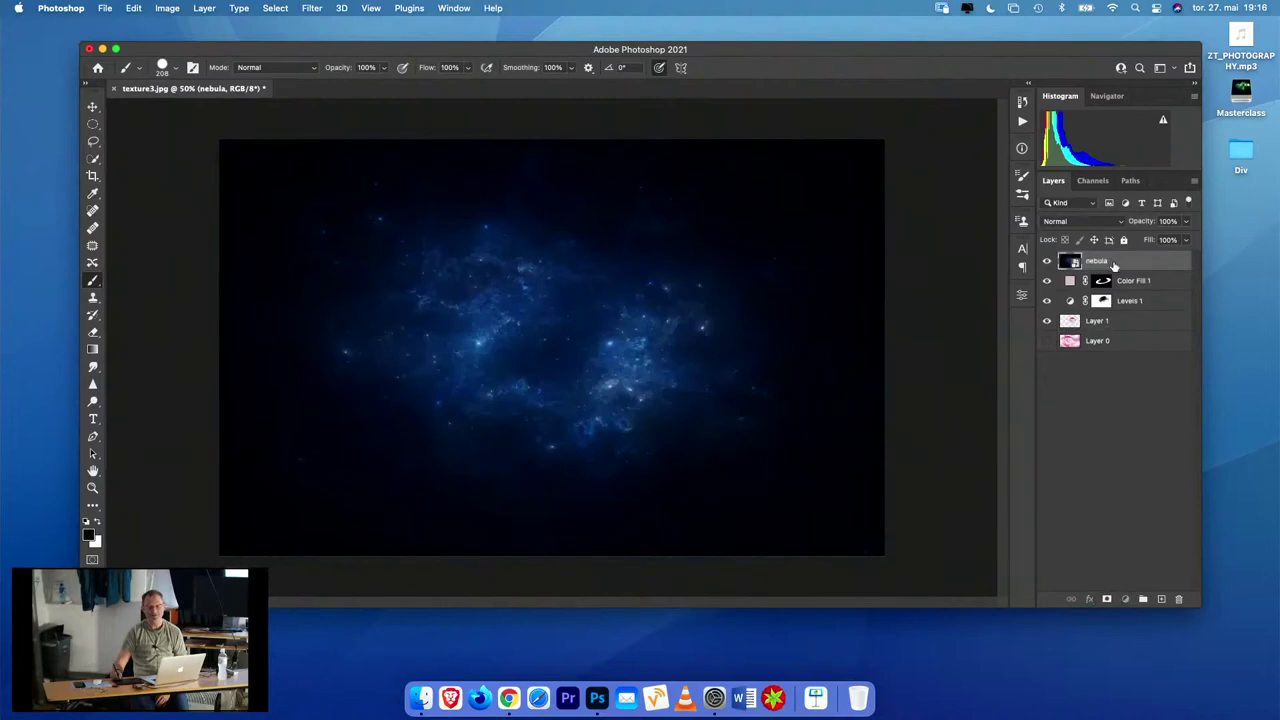
{"action": "left_click_drag", "start_coordinate": [1113, 263], "coordinate": [1102, 324]}
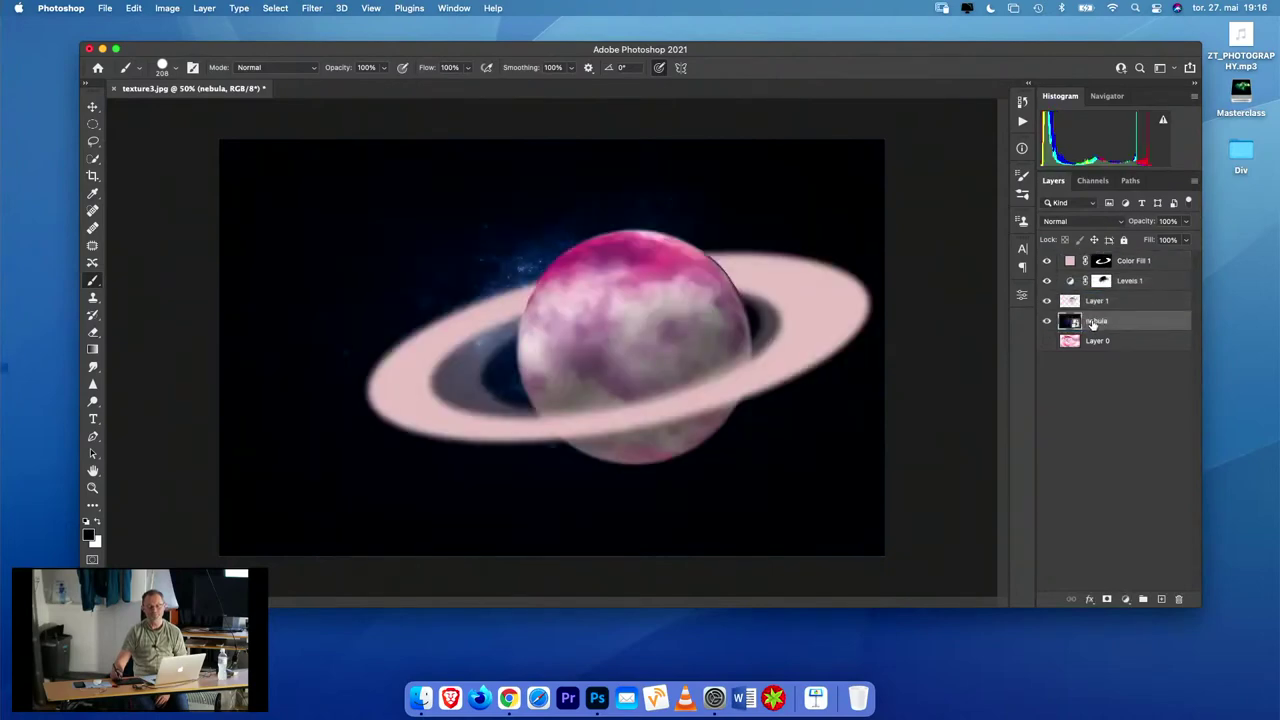
{"action": "left_click", "coordinate": [106, 9]}
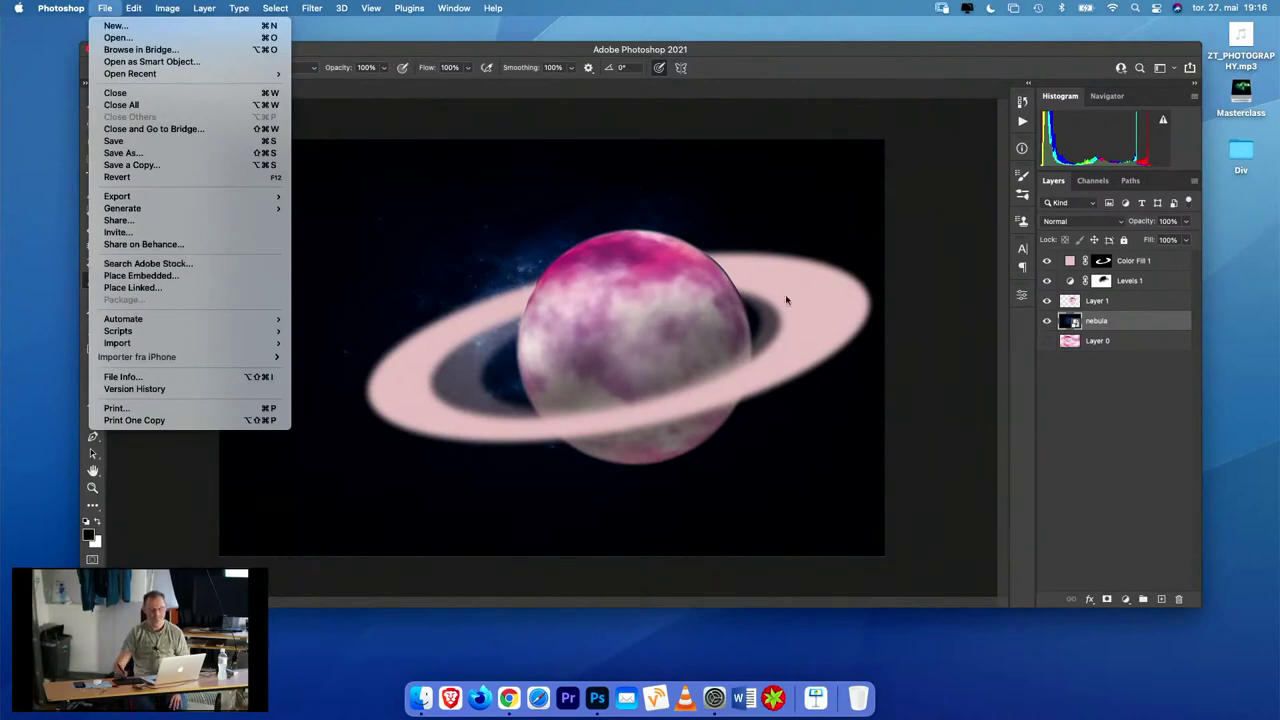
- Dismiss the File menu without choosing any command
{"action": "left_click", "coordinate": [1108, 322]}
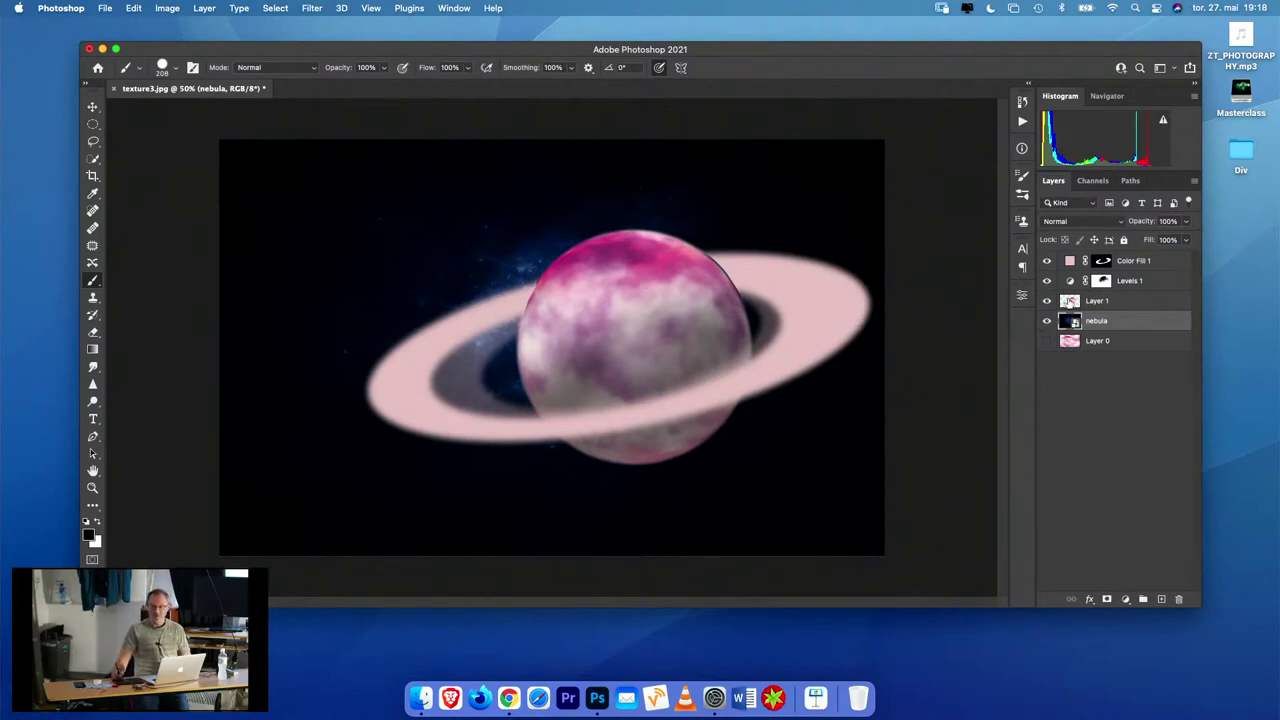
- Select Layer 1, Levels 1 and Color Fill 1 together in the Layers panel
{"action": "left_click", "coordinate": [1047, 302]}
{"action": "left_click", "coordinate": [1047, 302]}
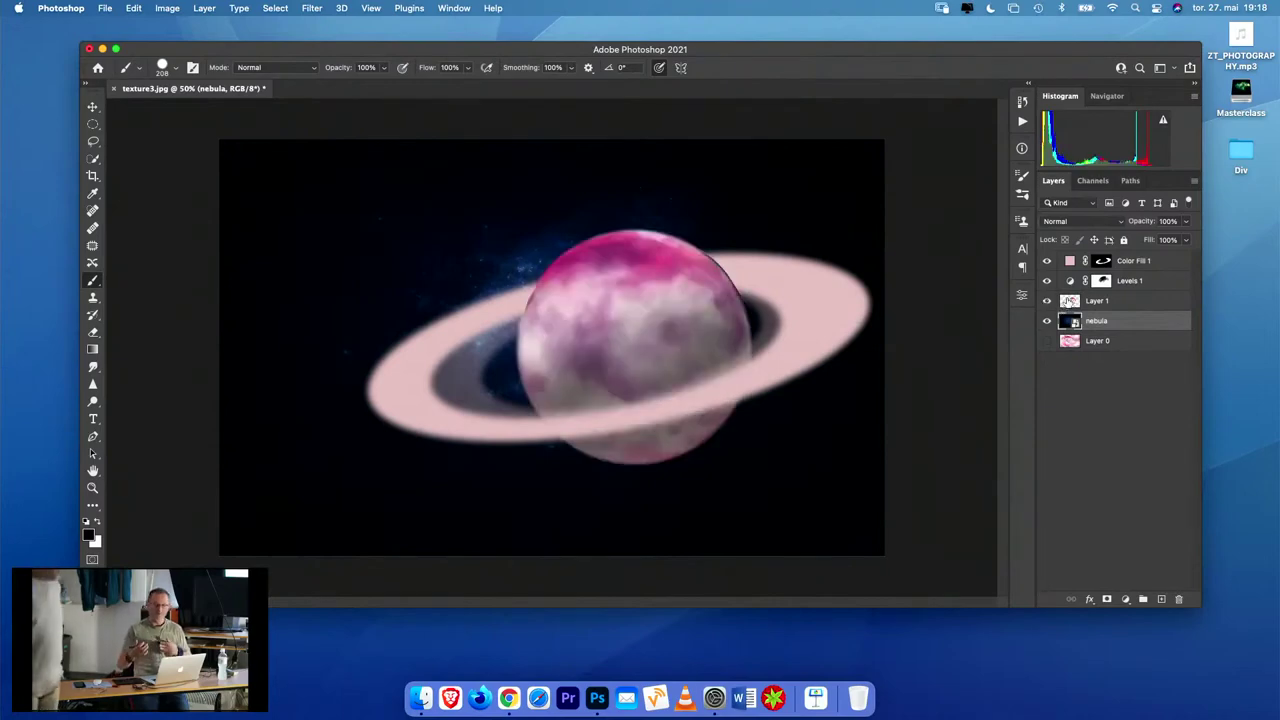
{"action": "left_click", "coordinate": [1134, 305]}
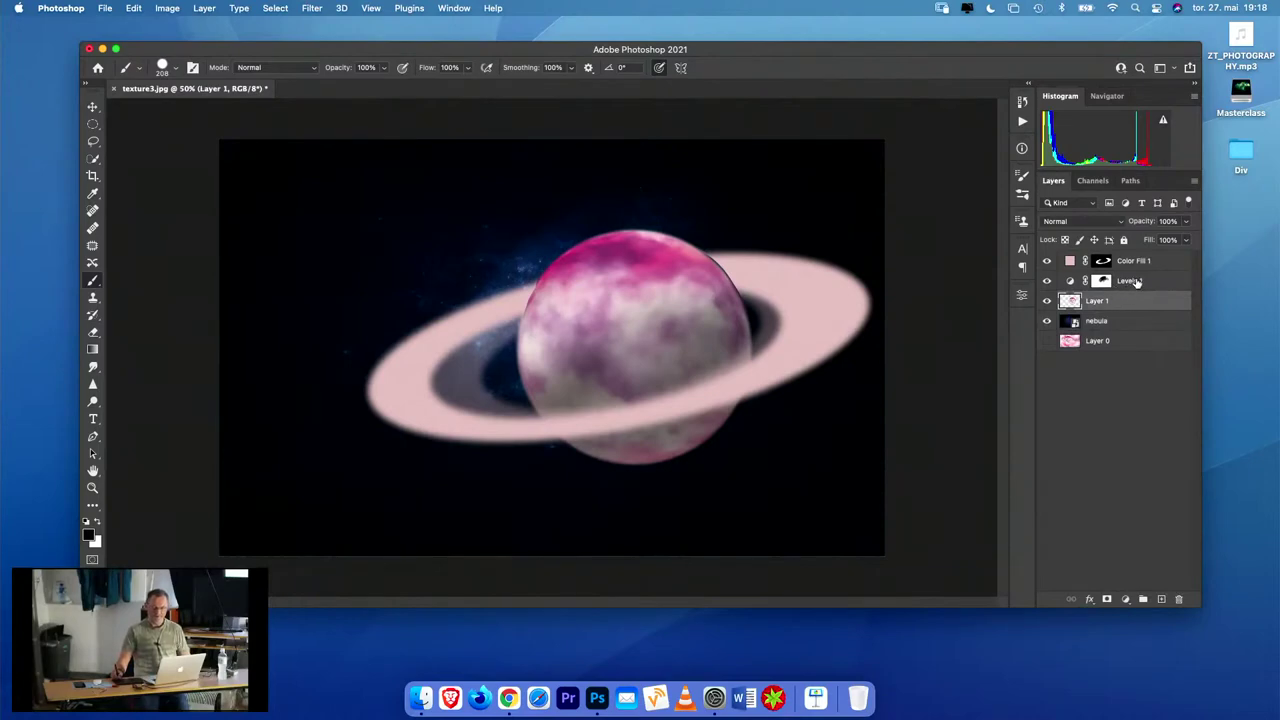
{"action": "left_click", "coordinate": [1149, 283]}
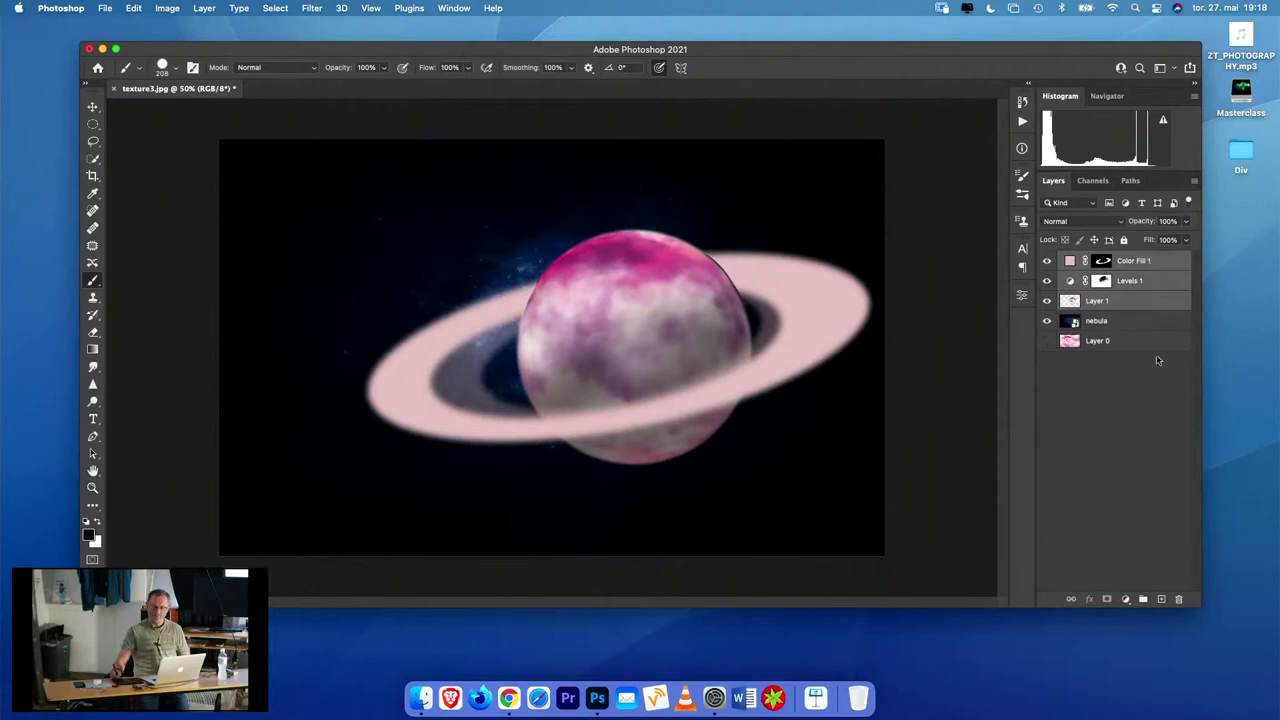
- Group the Color Fill 1, Levels 1 and Layer 1 planet layers into Group 1
{"action": "left_click", "coordinate": [1144, 600]}
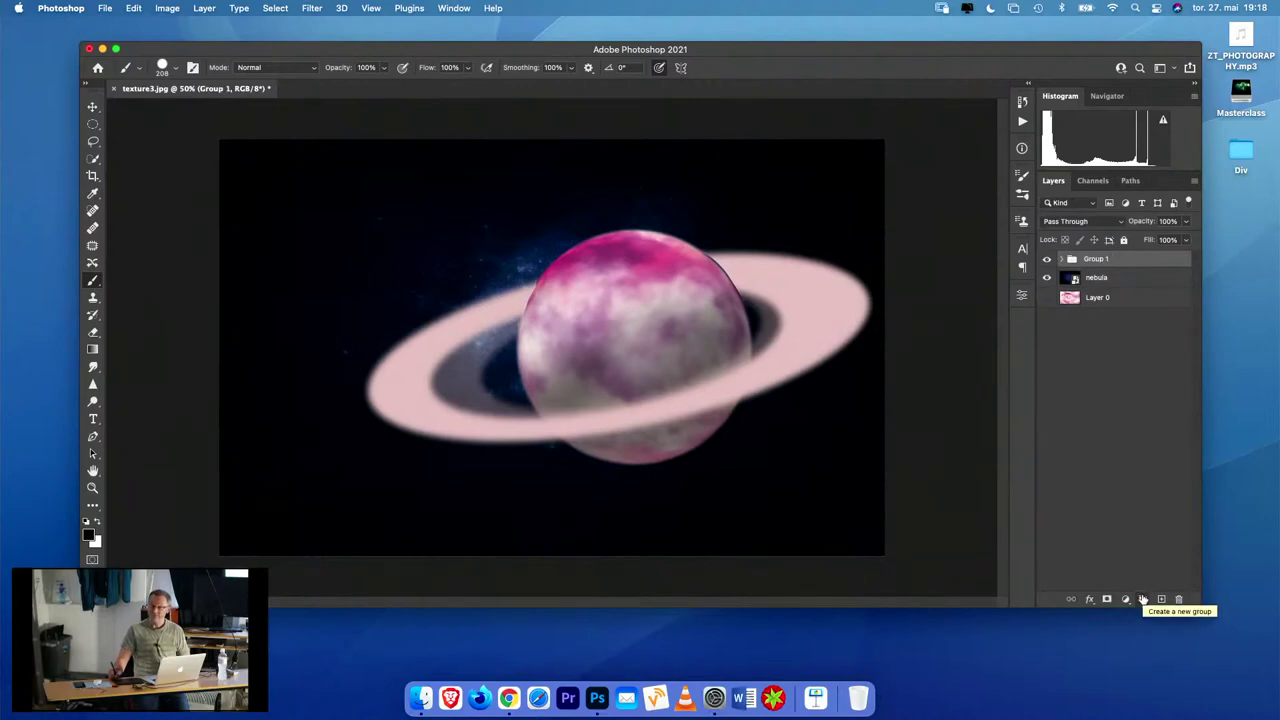
{"action": "key", "text": "super+z"}
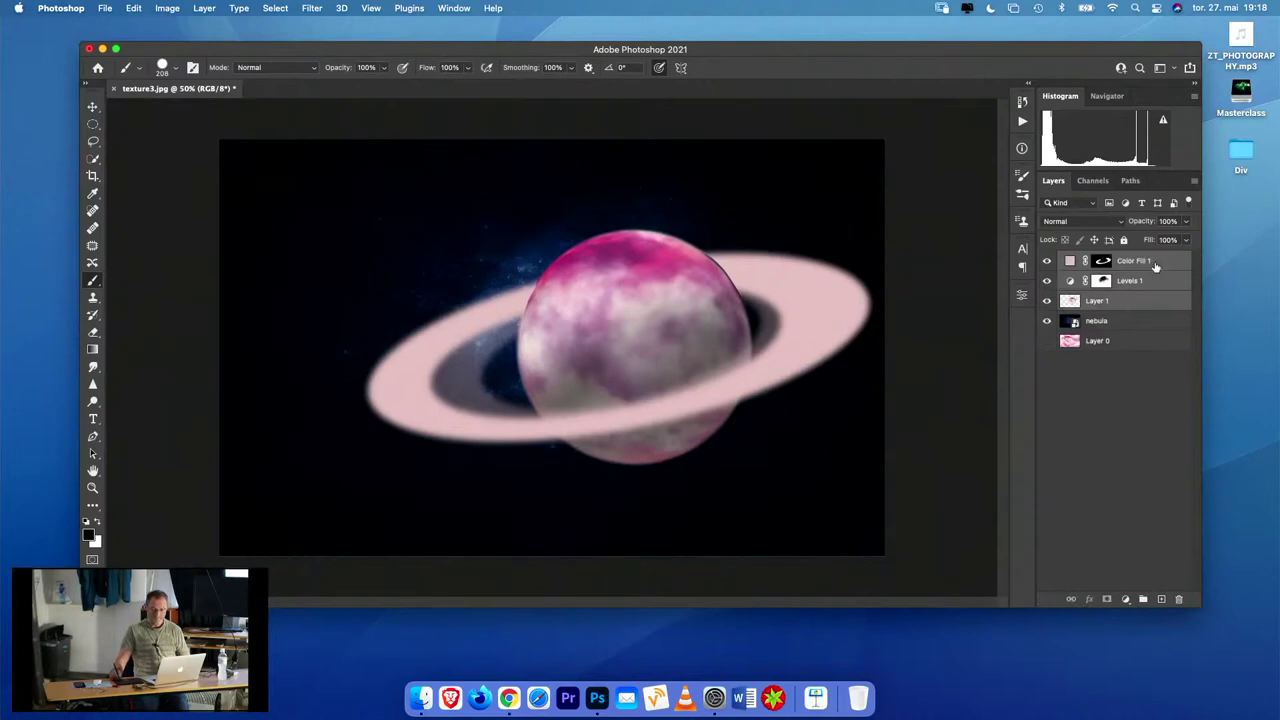
{"action": "left_click", "coordinate": [1142, 600]}
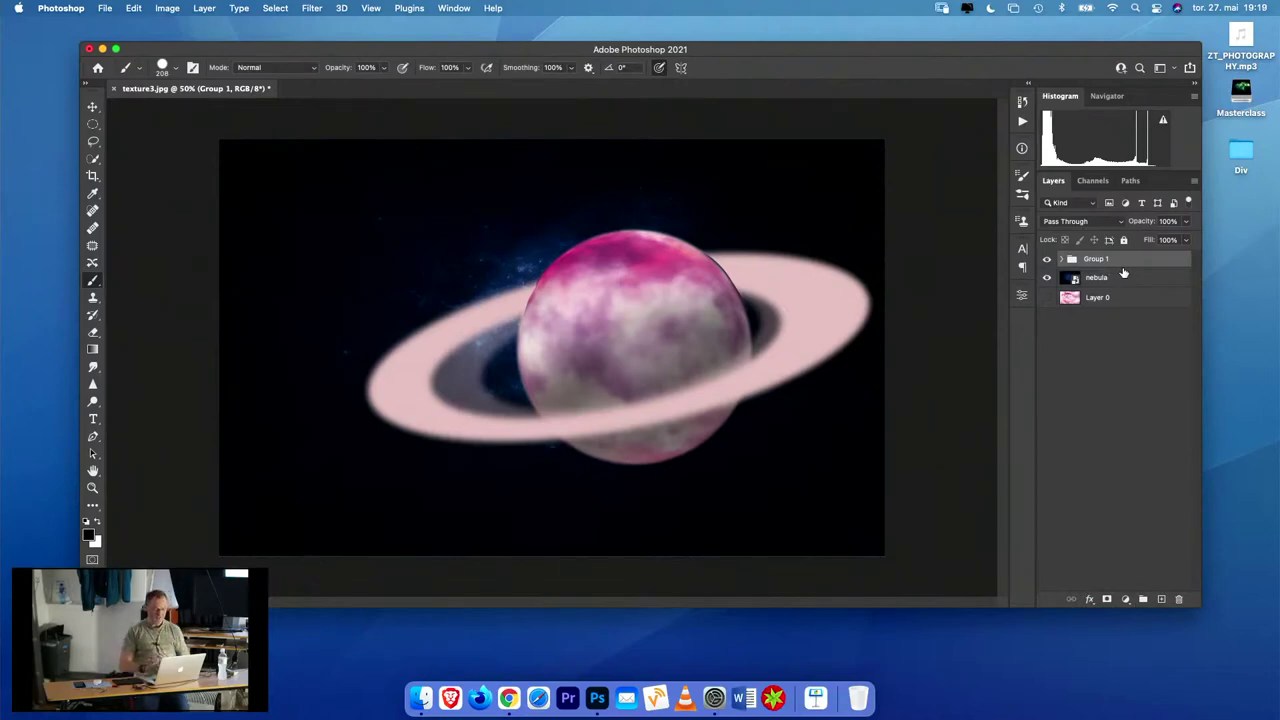
- Scale Group 1's planet to about 66%, tilt it roughly −8.78° and move it up-left
{"action": "key", "text": "ctrl+t"}
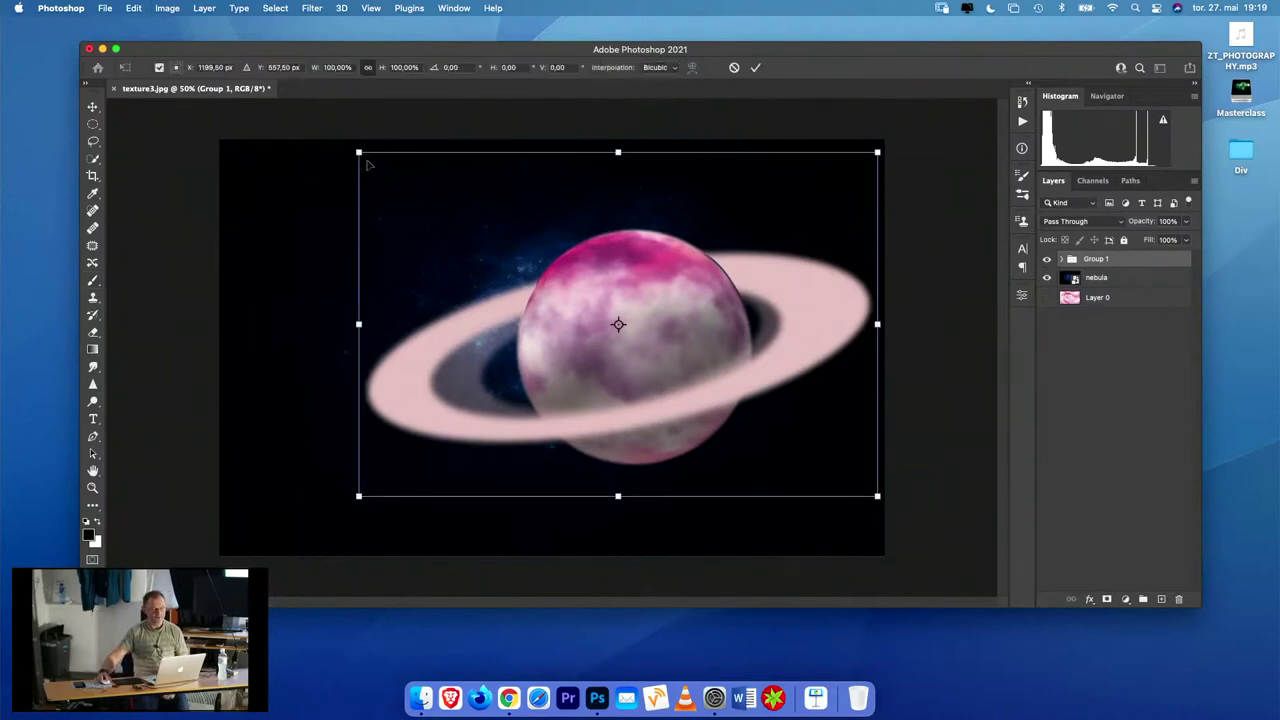
{"action": "left_click_drag", "start_coordinate": [359, 153], "coordinate": [522, 262]}
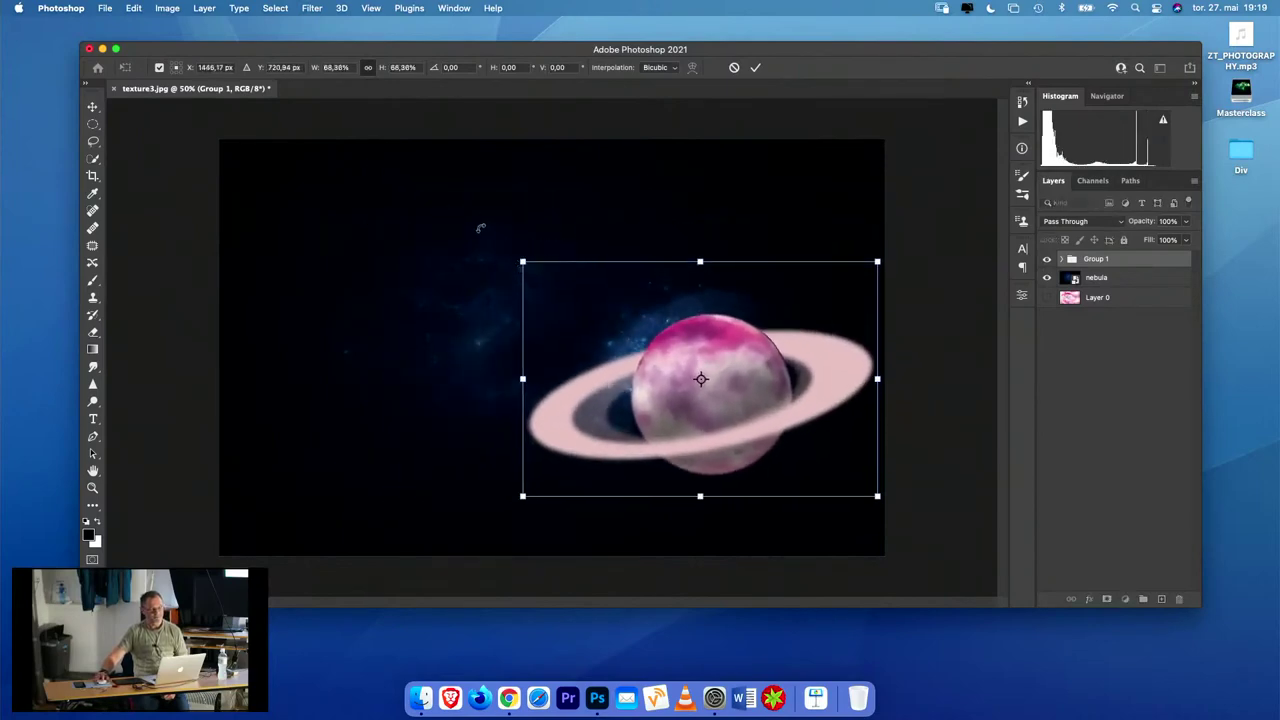
{"action": "left_click_drag", "start_coordinate": [523, 262], "coordinate": [502, 288]}
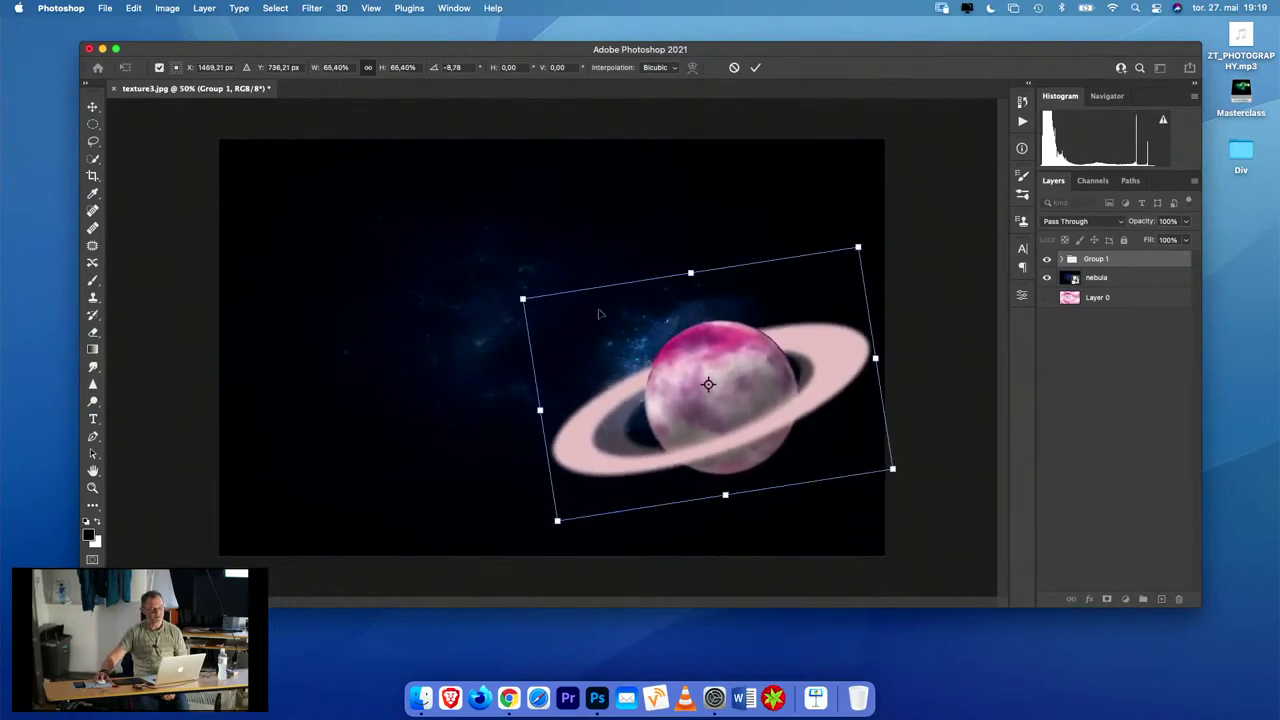
{"action": "left_click_drag", "start_coordinate": [739, 369], "coordinate": [706, 316]}
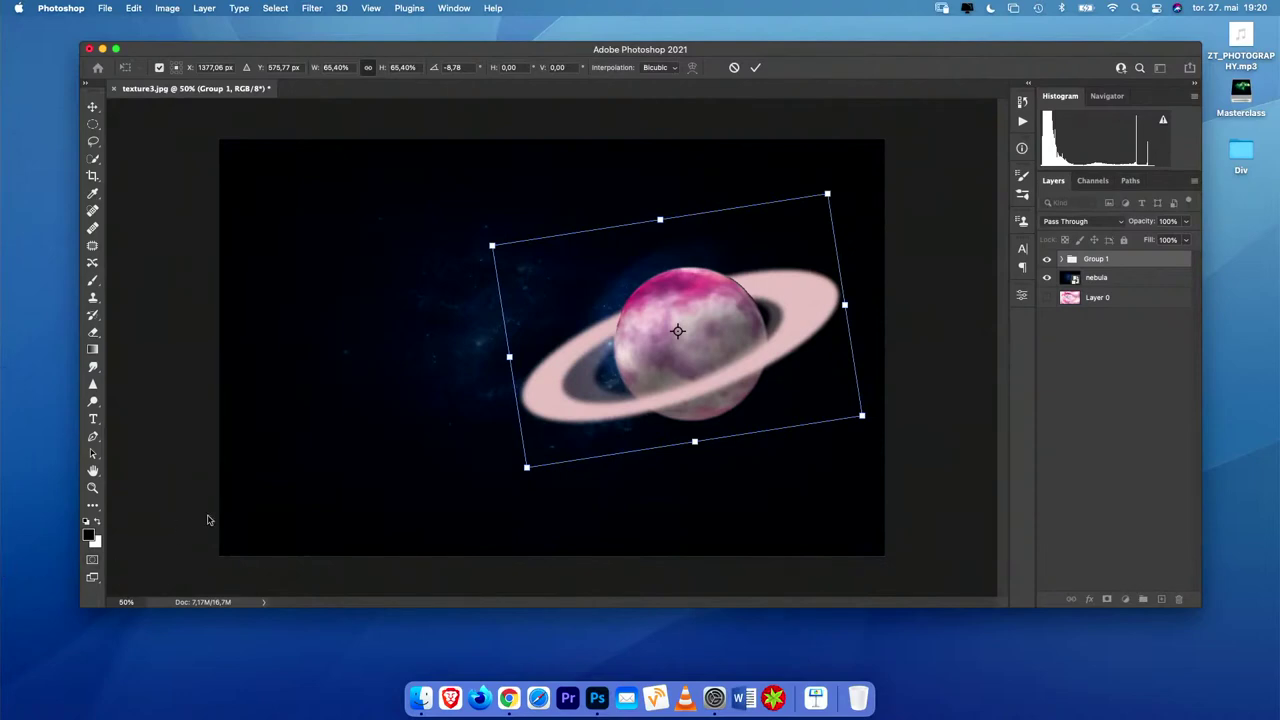
{"action": "key", "text": "Return"}
{"action": "key", "text": "b"}
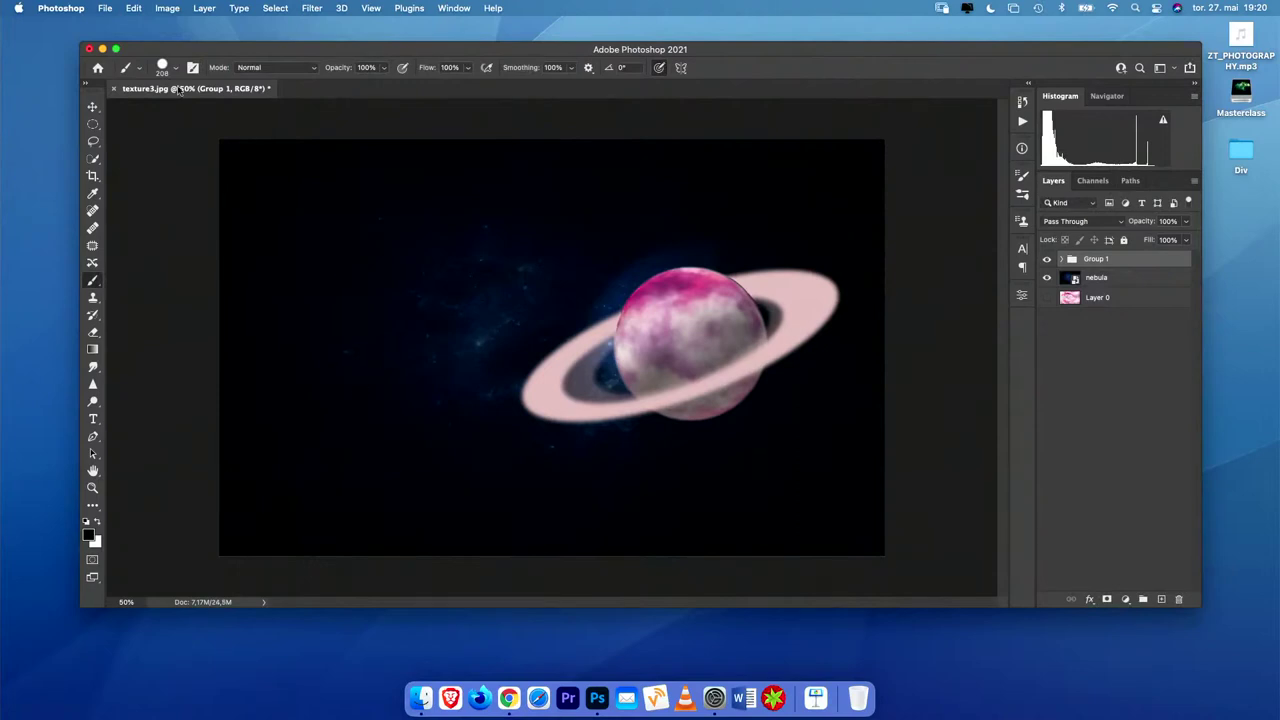
- Place Bakgrunn.jpg from Design Elements as an embedded layer covering the canvas
{"action": "left_click", "coordinate": [104, 8]}
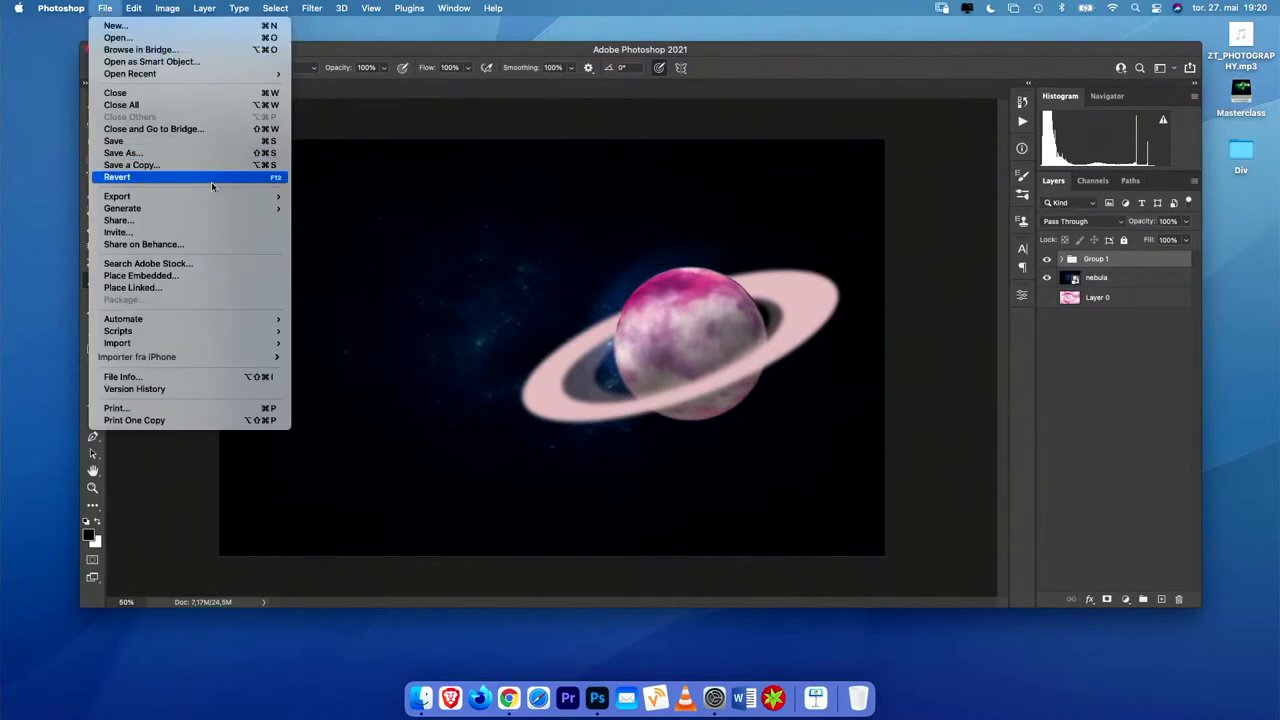
{"action": "left_click", "coordinate": [229, 277]}
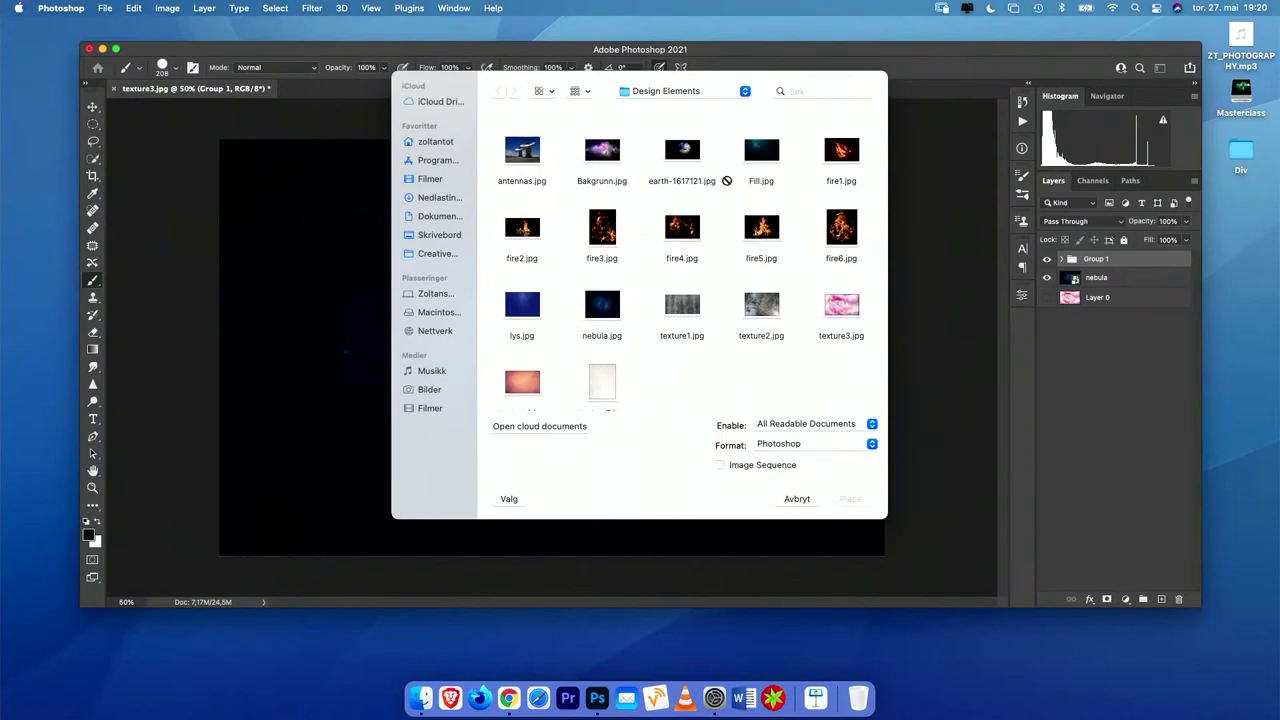
{"action": "scroll", "coordinate": [769, 193], "scroll_direction": "down", "scroll_amount": 1}
{"action": "scroll", "coordinate": [769, 193], "scroll_direction": "down", "scroll_amount": 2}
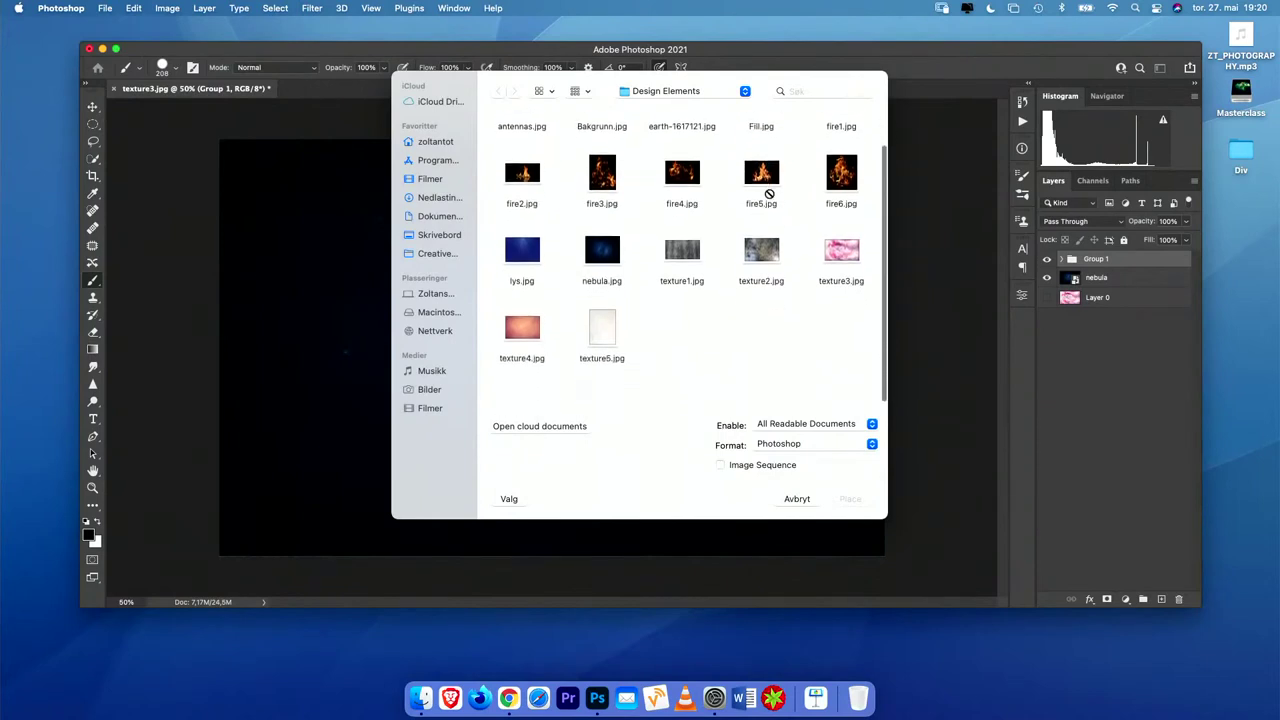
{"action": "scroll", "coordinate": [769, 193], "scroll_direction": "up", "scroll_amount": 3}
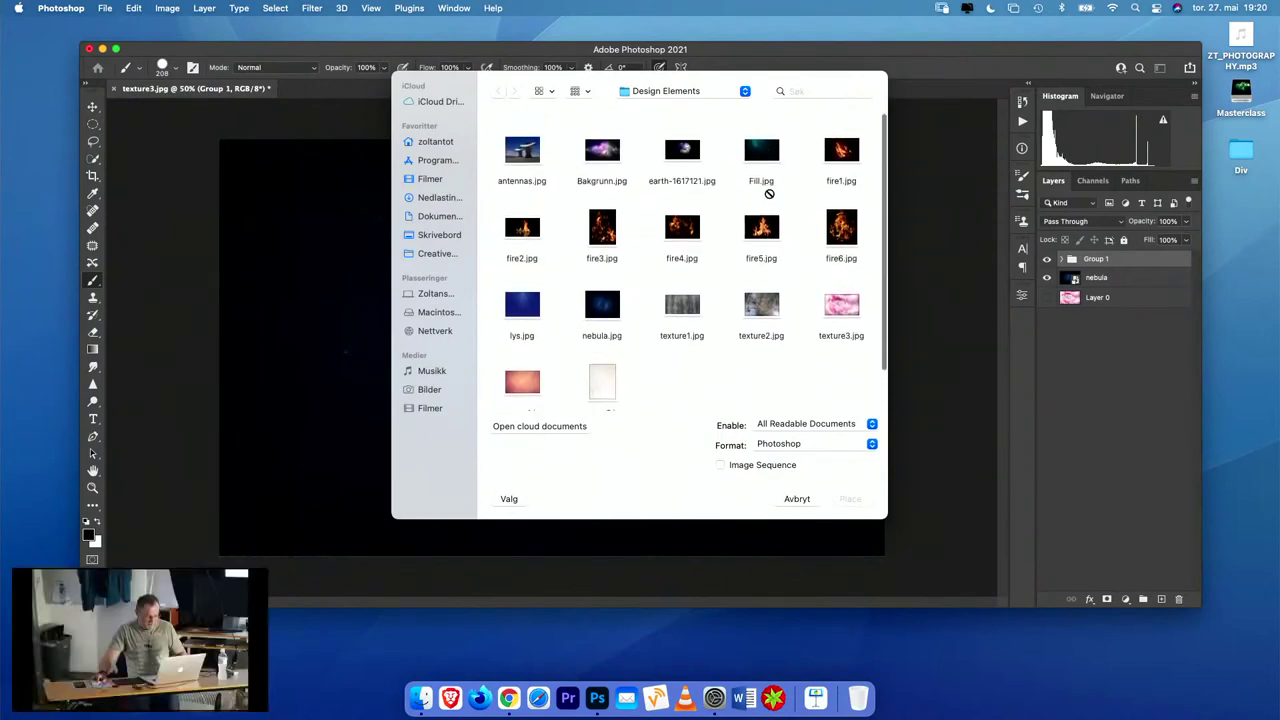
{"action": "left_click", "coordinate": [600, 158]}
{"action": "key", "text": "space"}
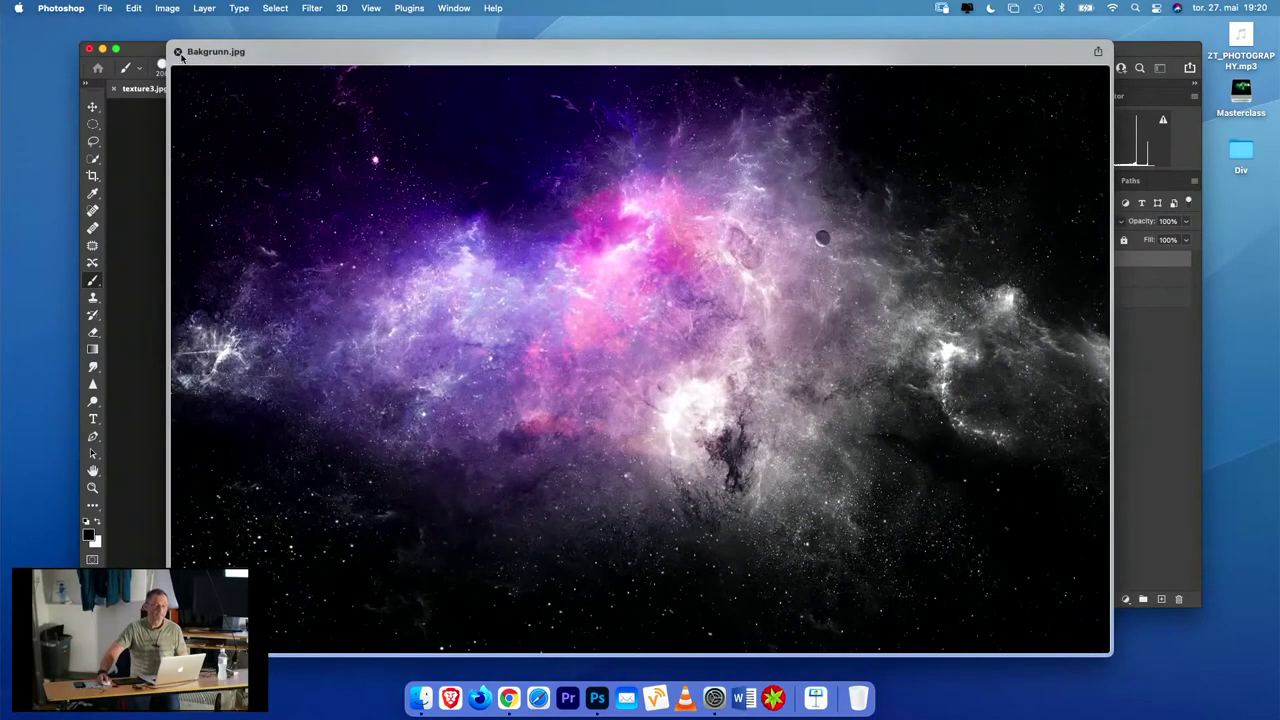
{"action": "left_click", "coordinate": [177, 52]}
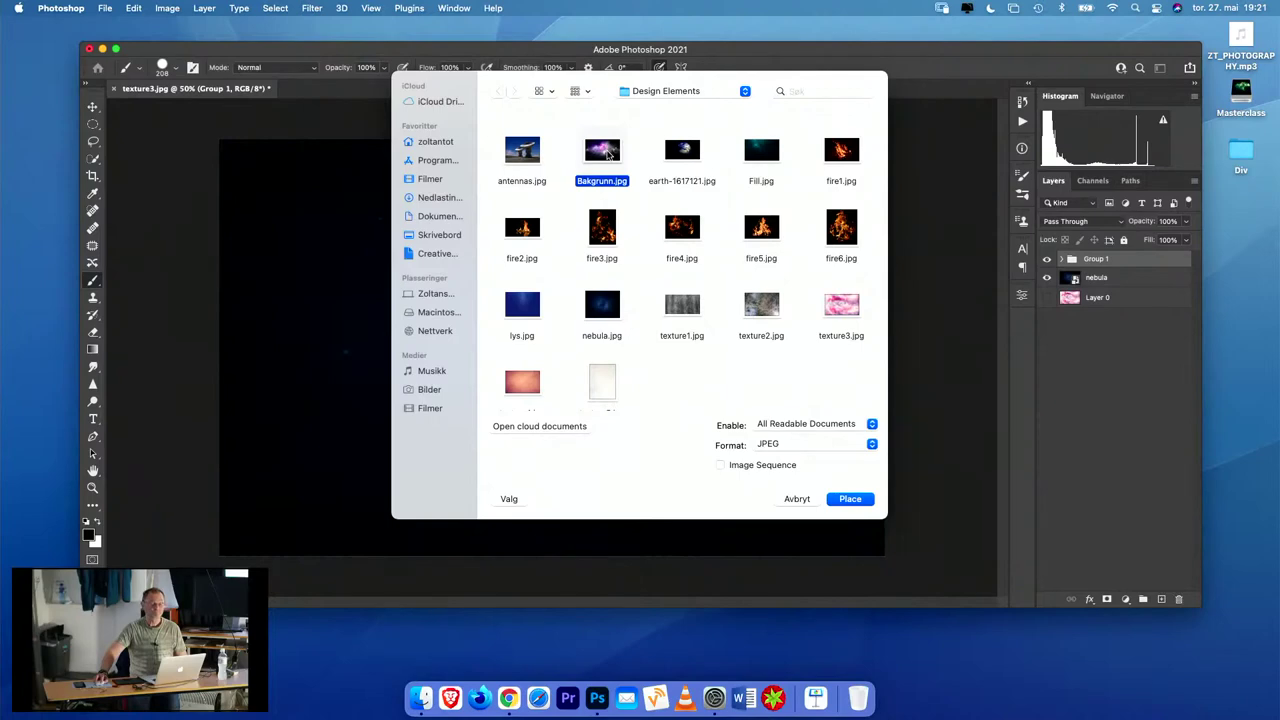
{"action": "double_click", "coordinate": [604, 152]}
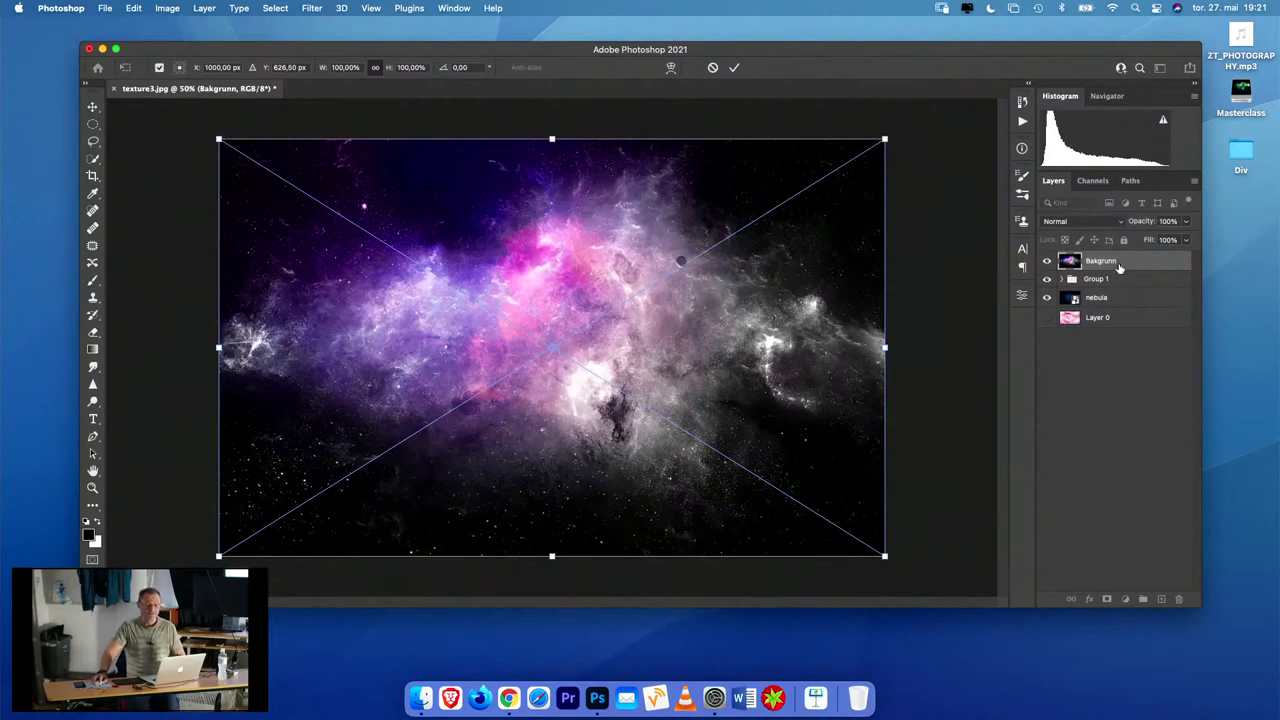
- Commit the Bakgrunn placement and move its layer beneath Group 1
{"action": "key", "text": "Return"}
{"action": "left_click_drag", "start_coordinate": [1120, 267], "coordinate": [1119, 290]}
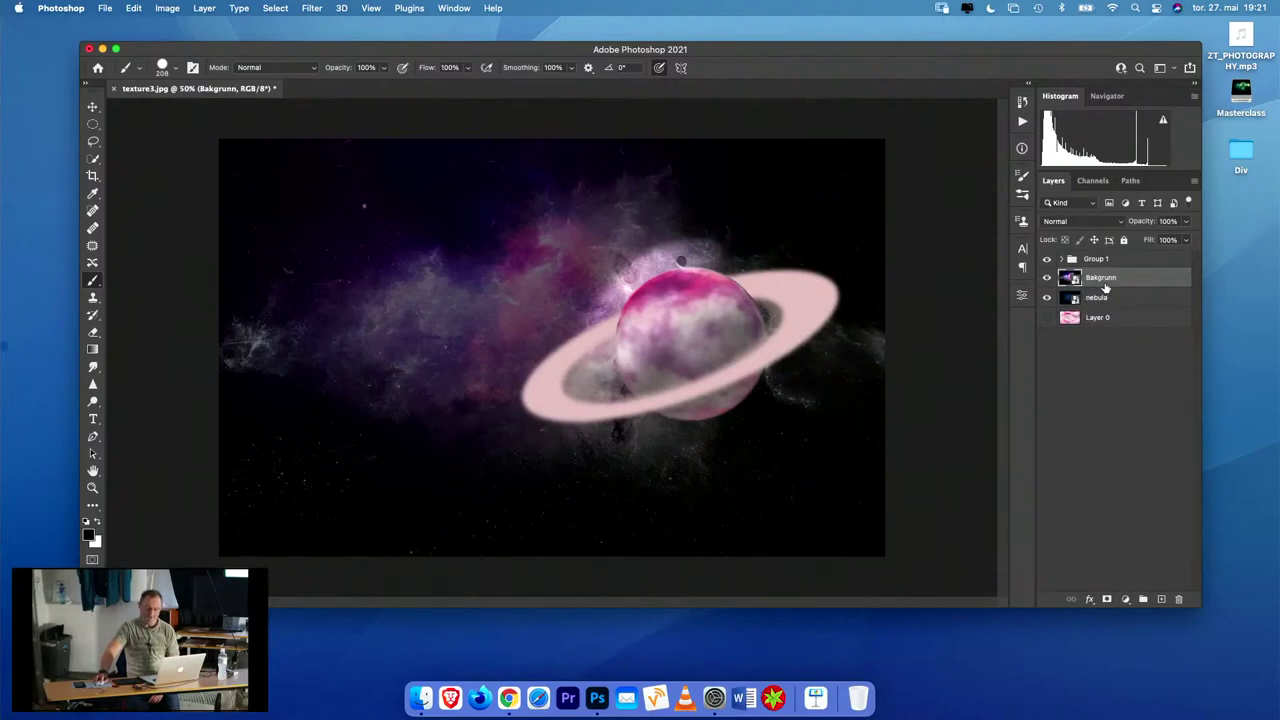
{"action": "left_click", "coordinate": [1104, 224]}
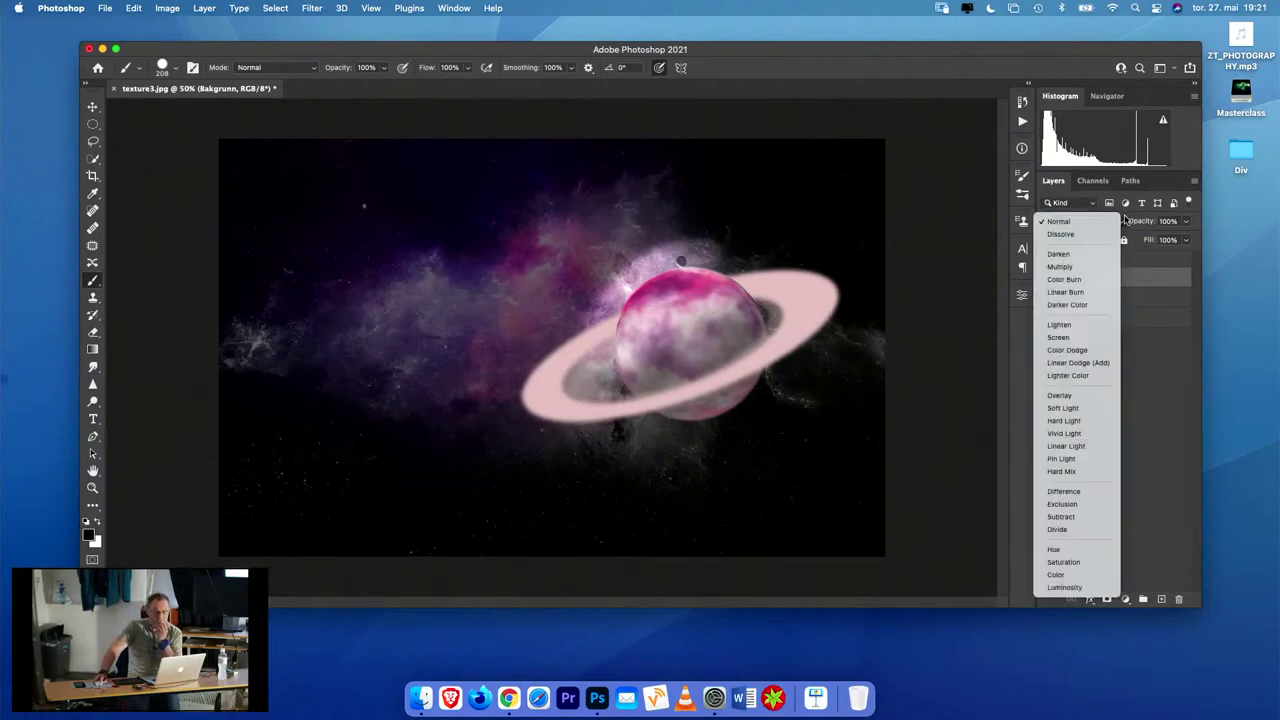
- Set the Bakgrunn layer's blend mode to Lighten, keeping opacity at 100%
{"action": "left_click", "coordinate": [1165, 272]}
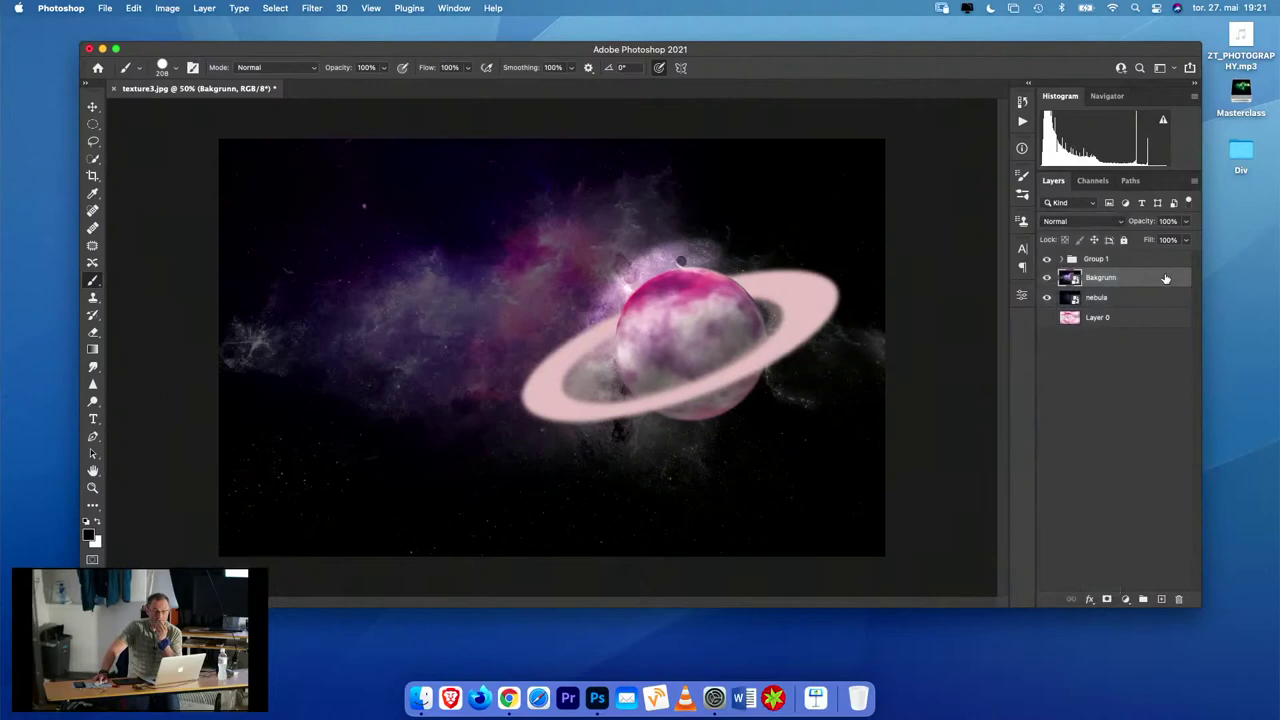
{"action": "left_click", "coordinate": [1066, 227]}
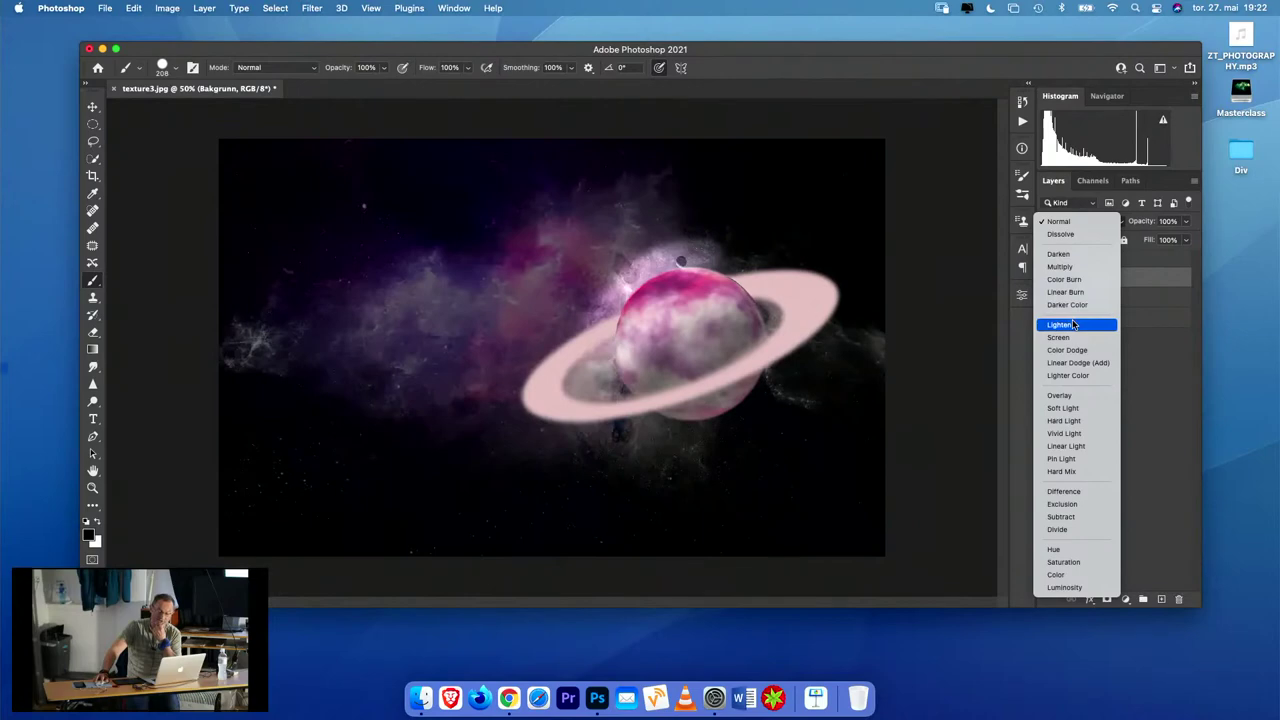
{"action": "left_click", "coordinate": [1074, 324]}
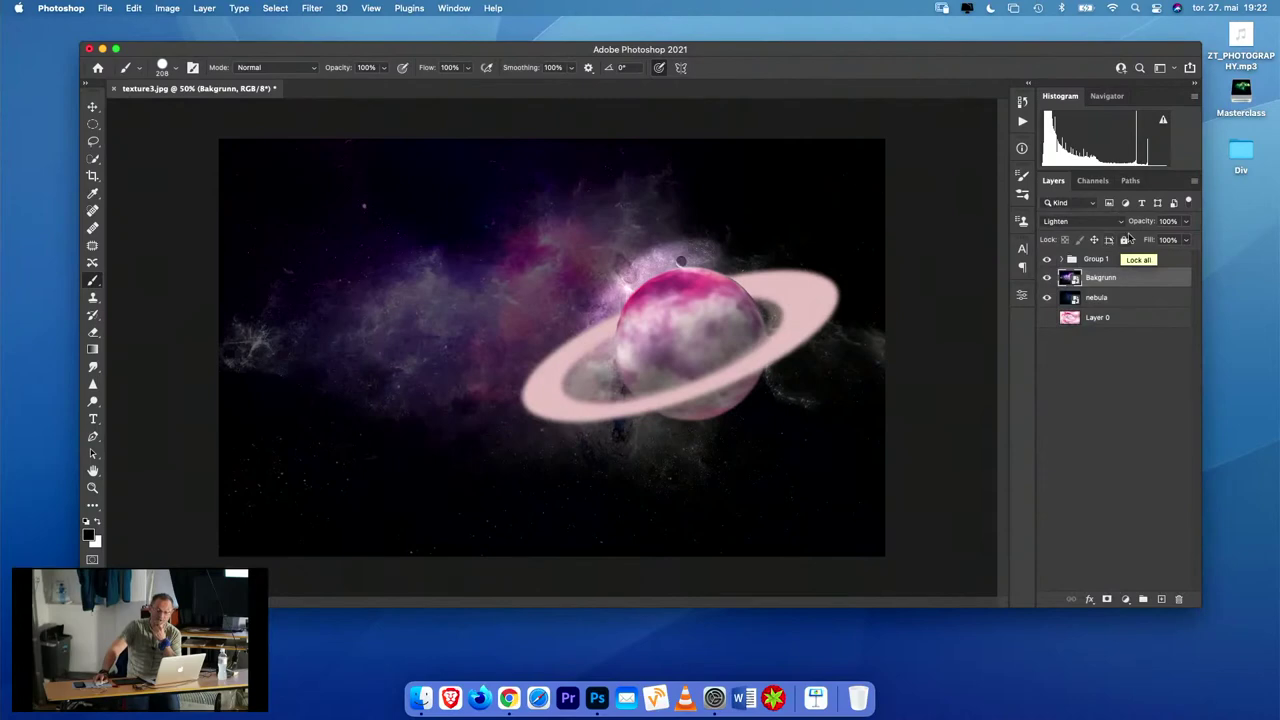
{"action": "left_click", "coordinate": [1186, 222]}
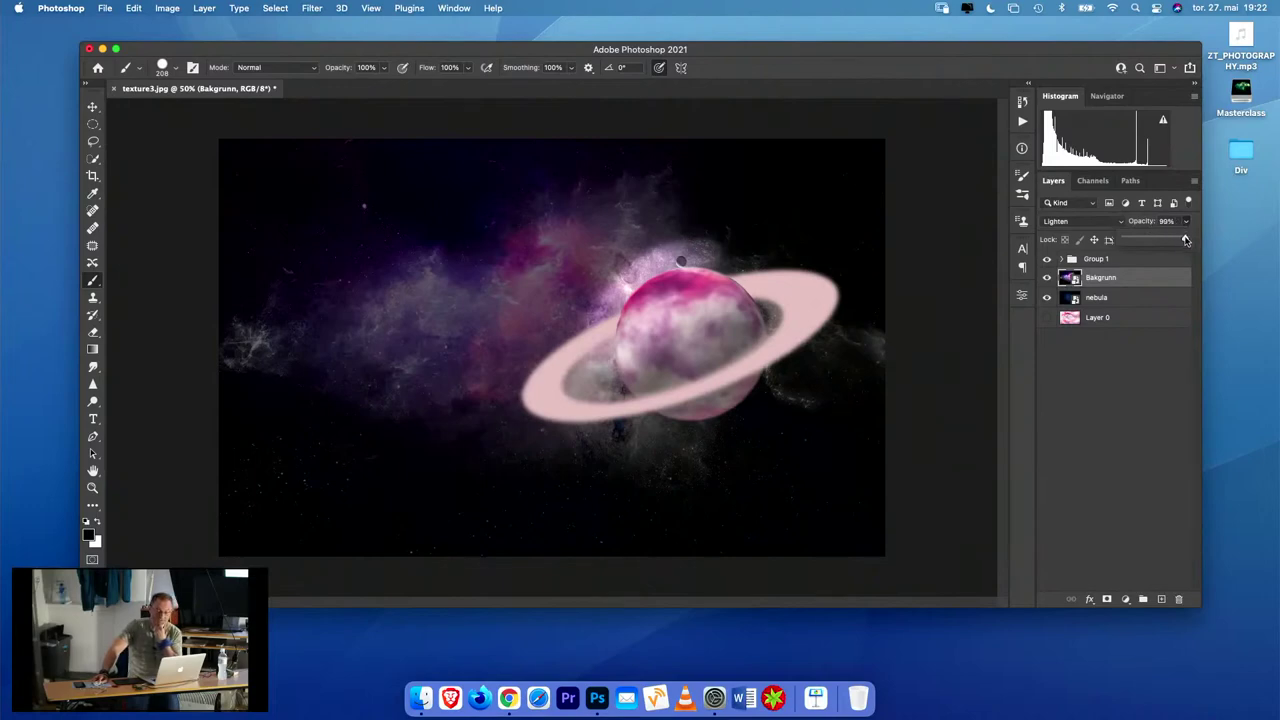
{"action": "mouse_move", "coordinate": [1185, 240]}
{"action": "left_mouse_down"}
{"action": "mouse_move", "coordinate": [1158, 240]}
{"action": "mouse_move", "coordinate": [1188, 239]}
{"action": "left_mouse_up"}
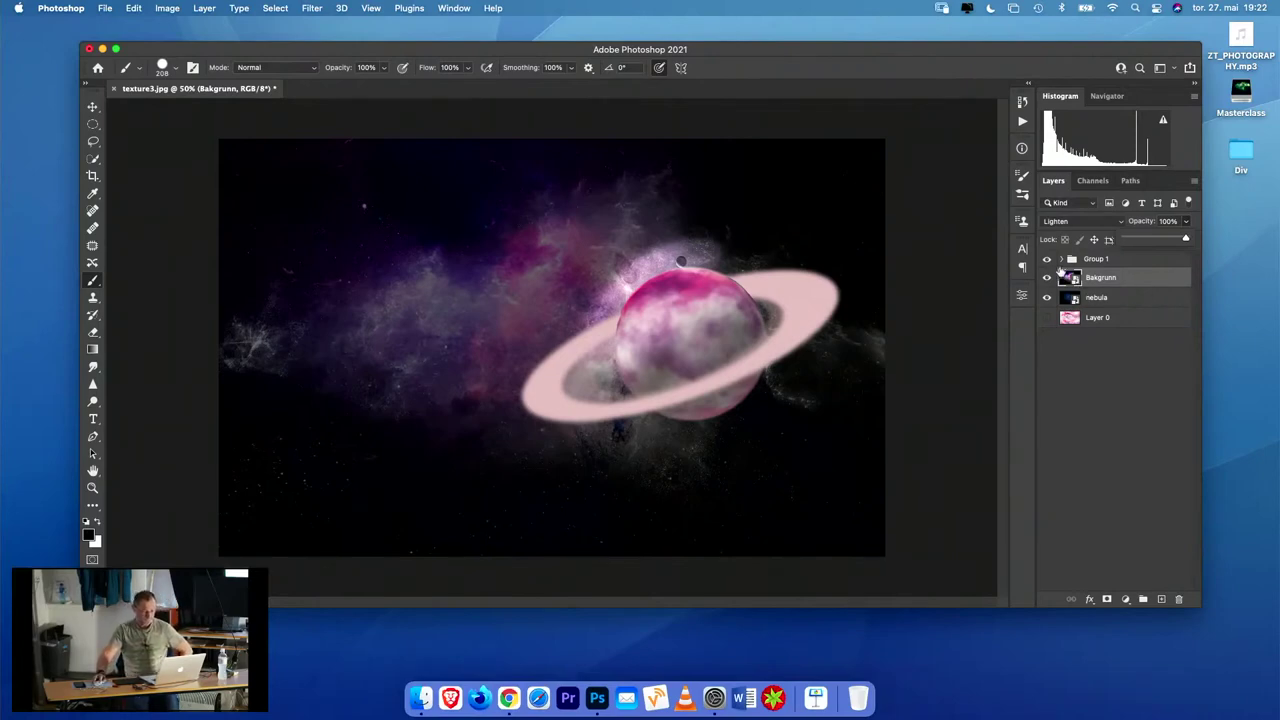
- Expand Group 1, select the Levels 1 mask, and undo a disc painted above the planet
{"action": "left_click", "coordinate": [1060, 259]}
{"action": "left_click", "coordinate": [1060, 259]}
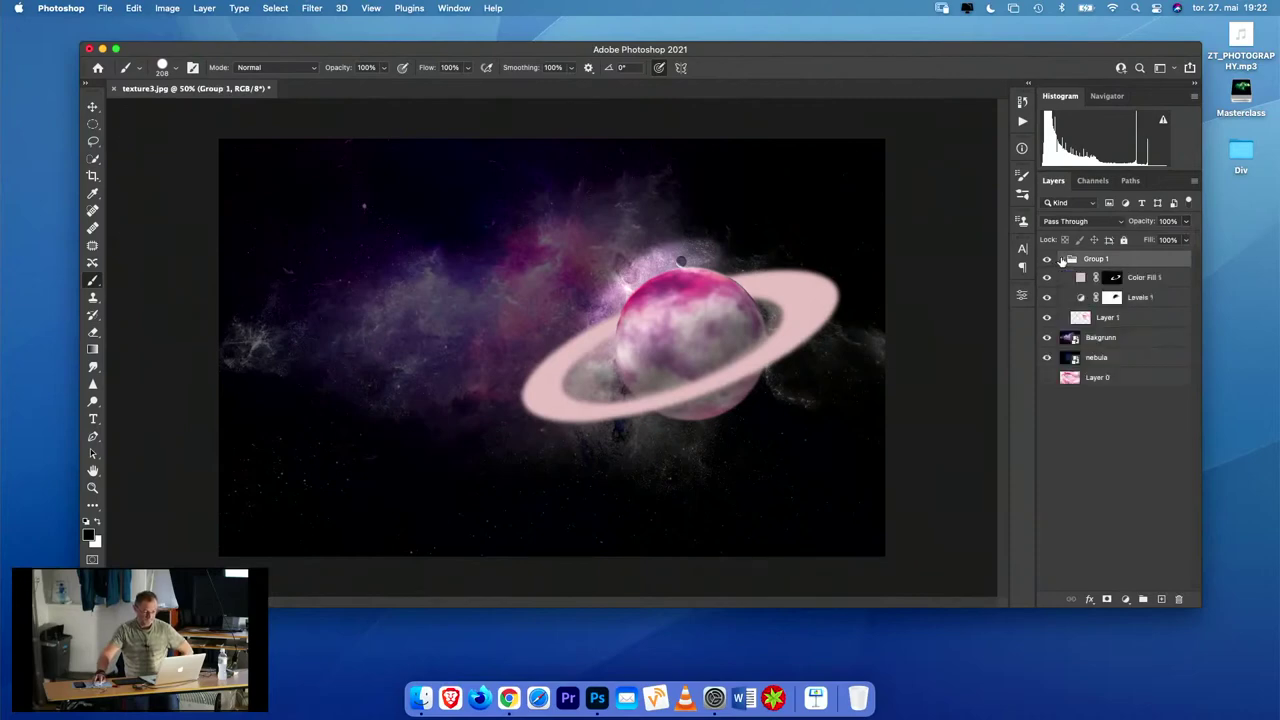
{"action": "left_click", "coordinate": [1116, 279]}
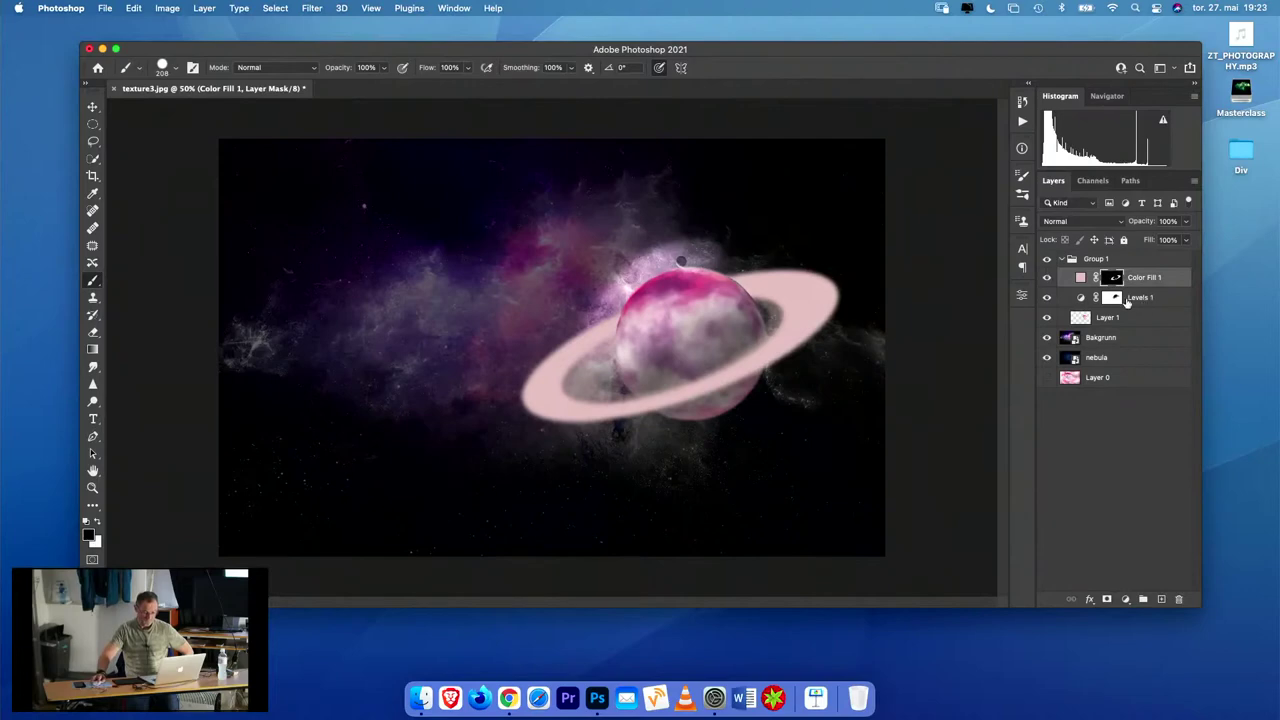
{"action": "left_click", "coordinate": [1113, 298]}
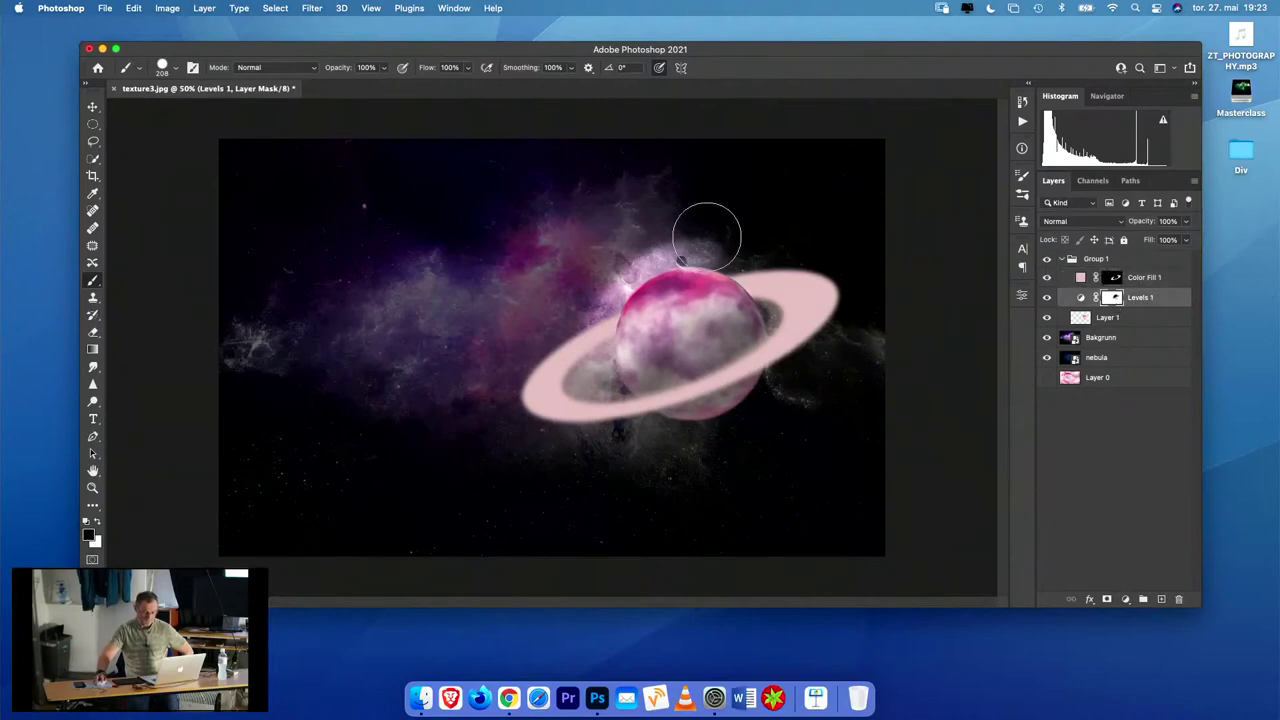
{"action": "left_click_drag", "start_coordinate": [694, 214], "coordinate": [721, 225]}
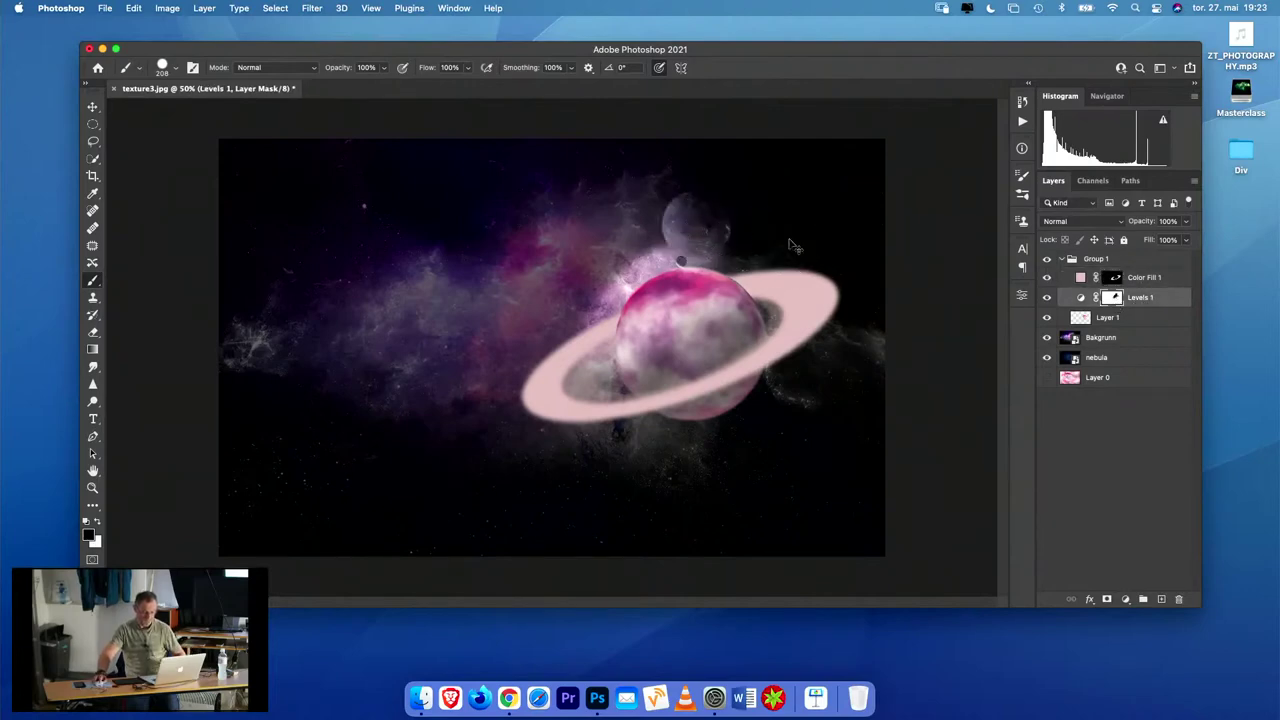
{"action": "key", "text": "super+z"}
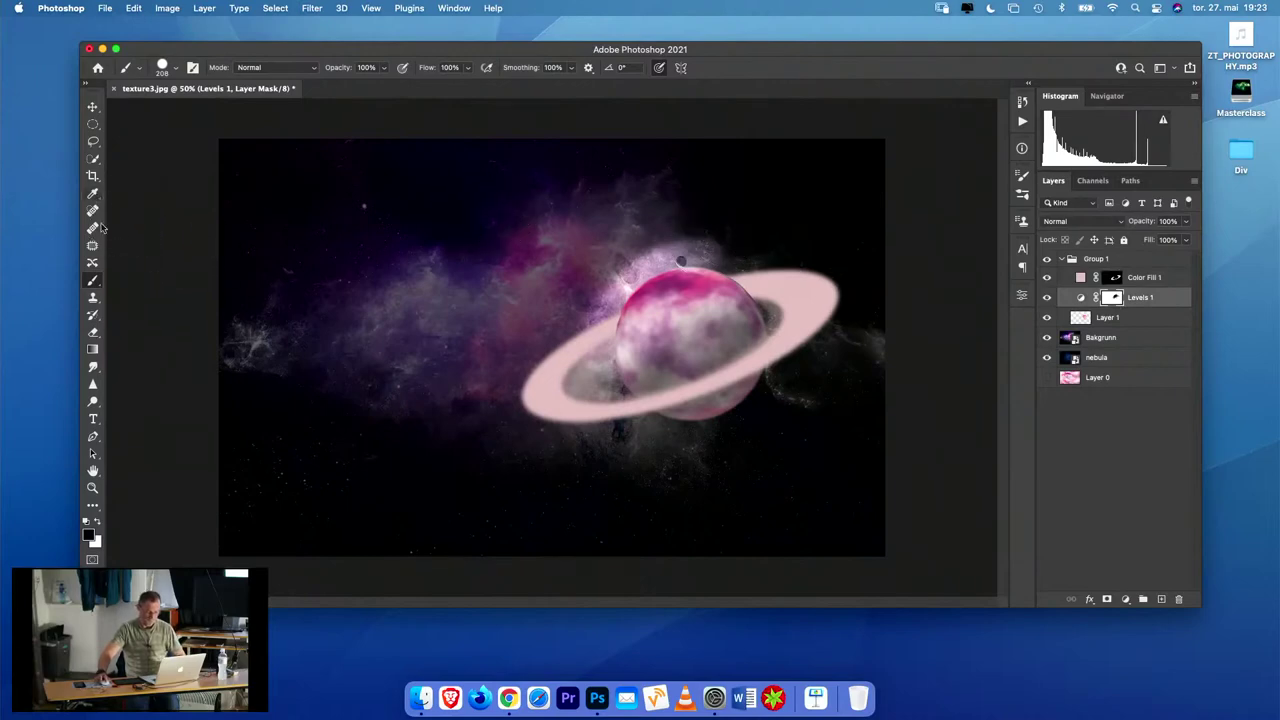
- Paint a faint white stroke at 27% brush opacity on the Levels 1 mask beside the planet
{"action": "left_click", "coordinate": [167, 79]}
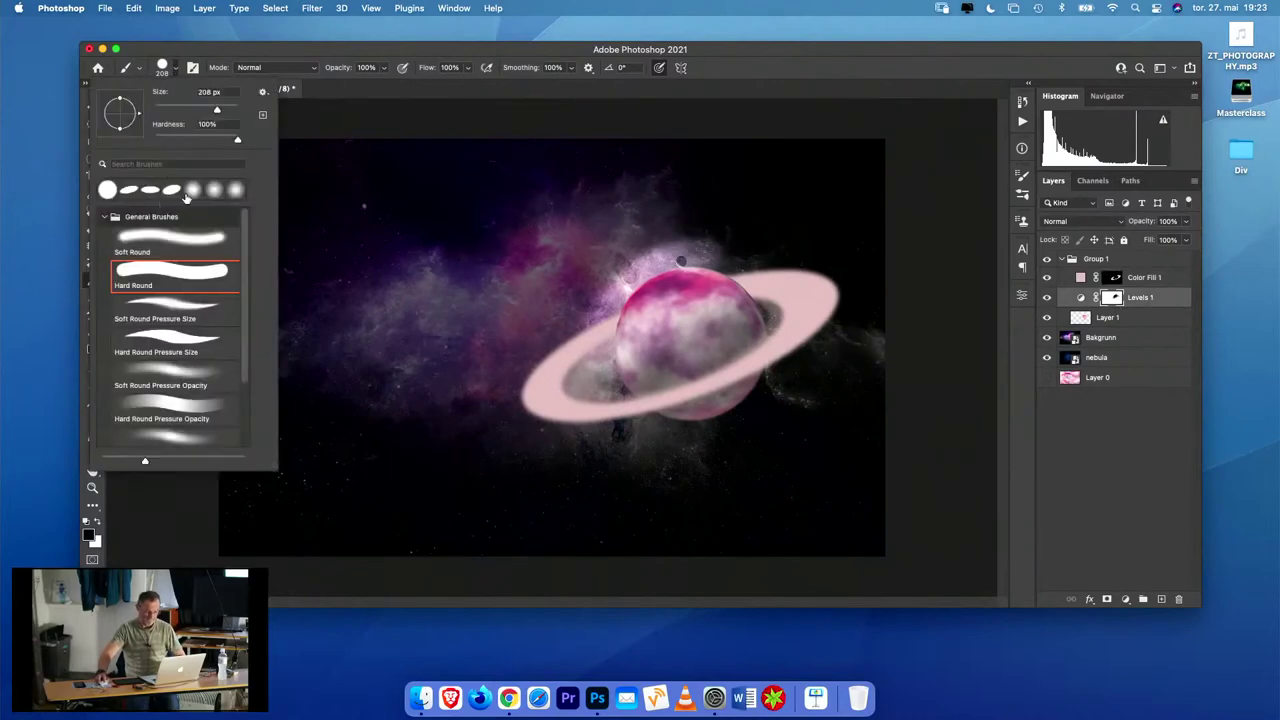
{"action": "left_click", "coordinate": [383, 67]}
{"action": "left_click_drag", "start_coordinate": [356, 84], "coordinate": [340, 84]}
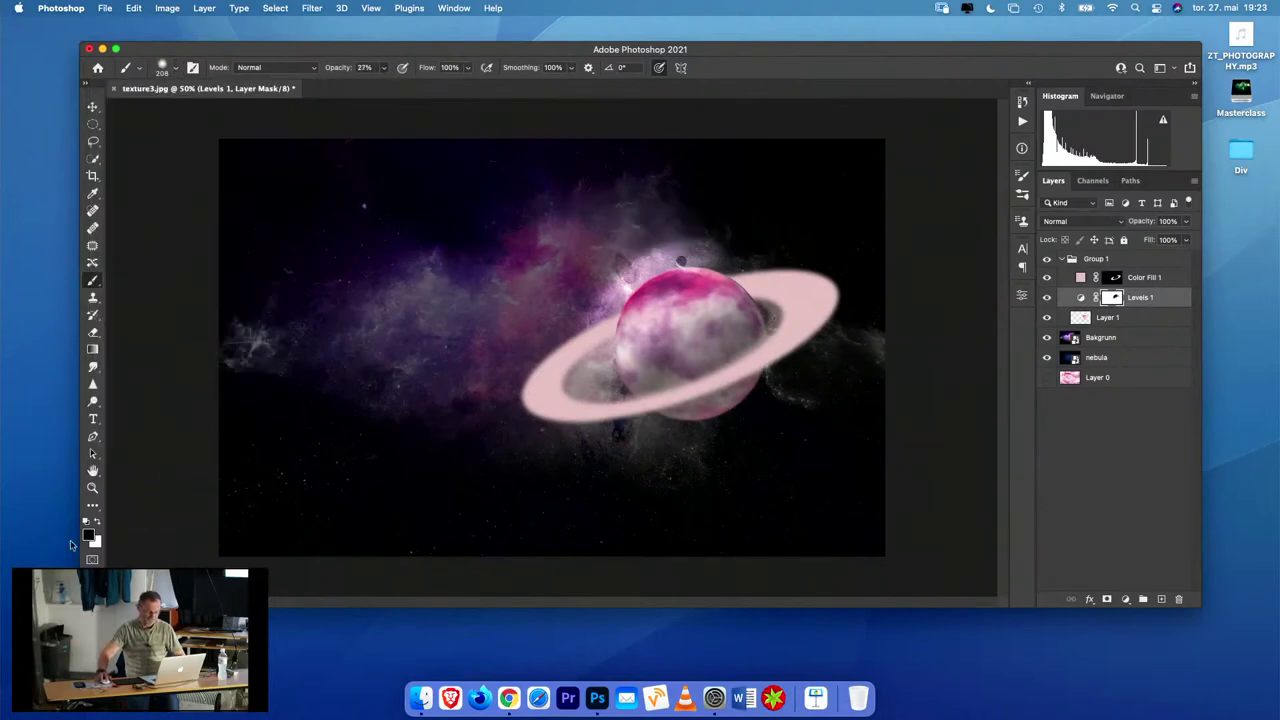
{"action": "left_click", "coordinate": [98, 523]}
{"action": "mouse_move", "coordinate": [516, 275]}
{"action": "left_mouse_down"}
{"action": "mouse_move", "coordinate": [723, 220]}
{"action": "mouse_move", "coordinate": [620, 265]}
{"action": "mouse_move", "coordinate": [609, 251]}
{"action": "mouse_move", "coordinate": [594, 274]}
{"action": "mouse_move", "coordinate": [664, 256]}
{"action": "mouse_move", "coordinate": [592, 286]}
{"action": "left_mouse_up"}
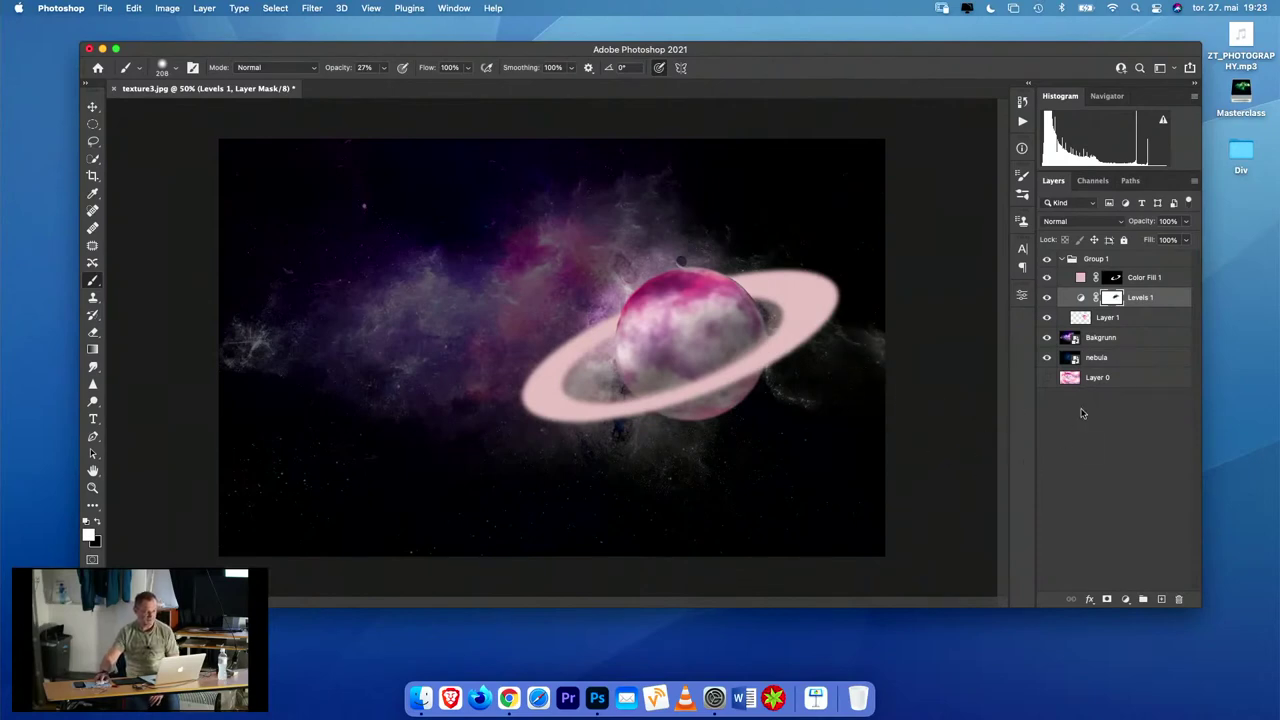
{"action": "left_click", "coordinate": [1162, 278]}
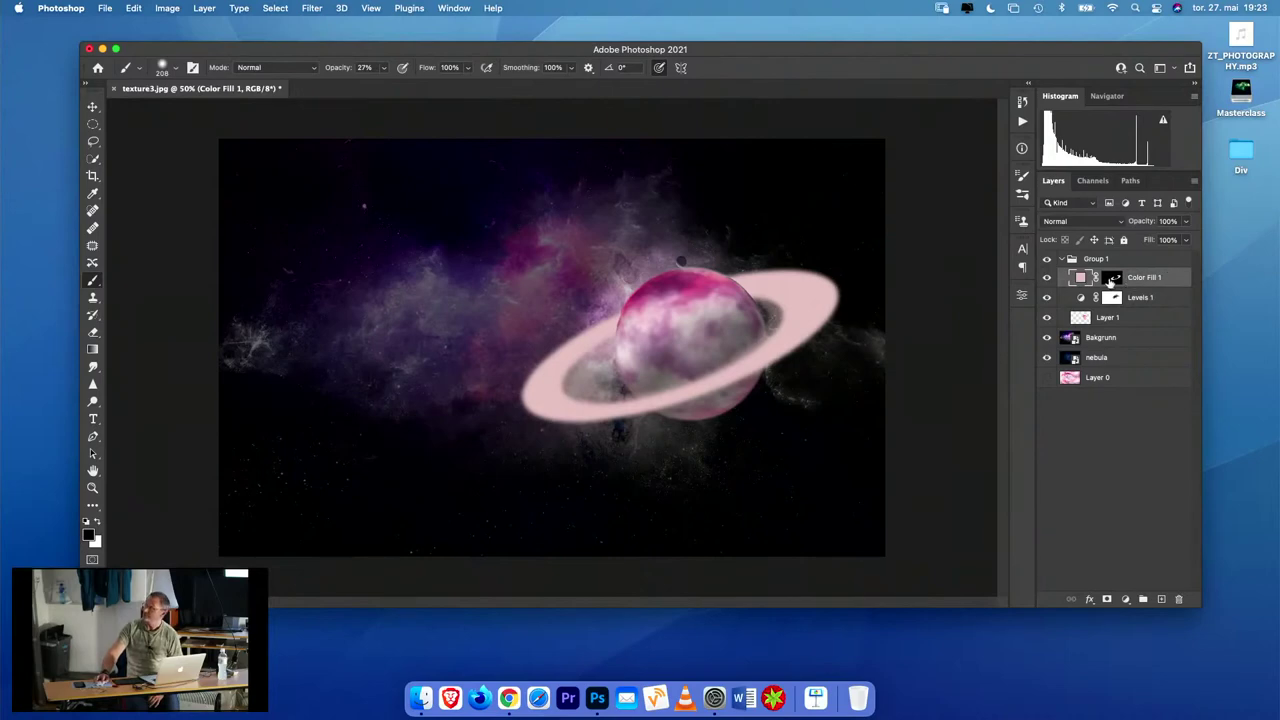
{"action": "left_click", "coordinate": [1103, 259]}
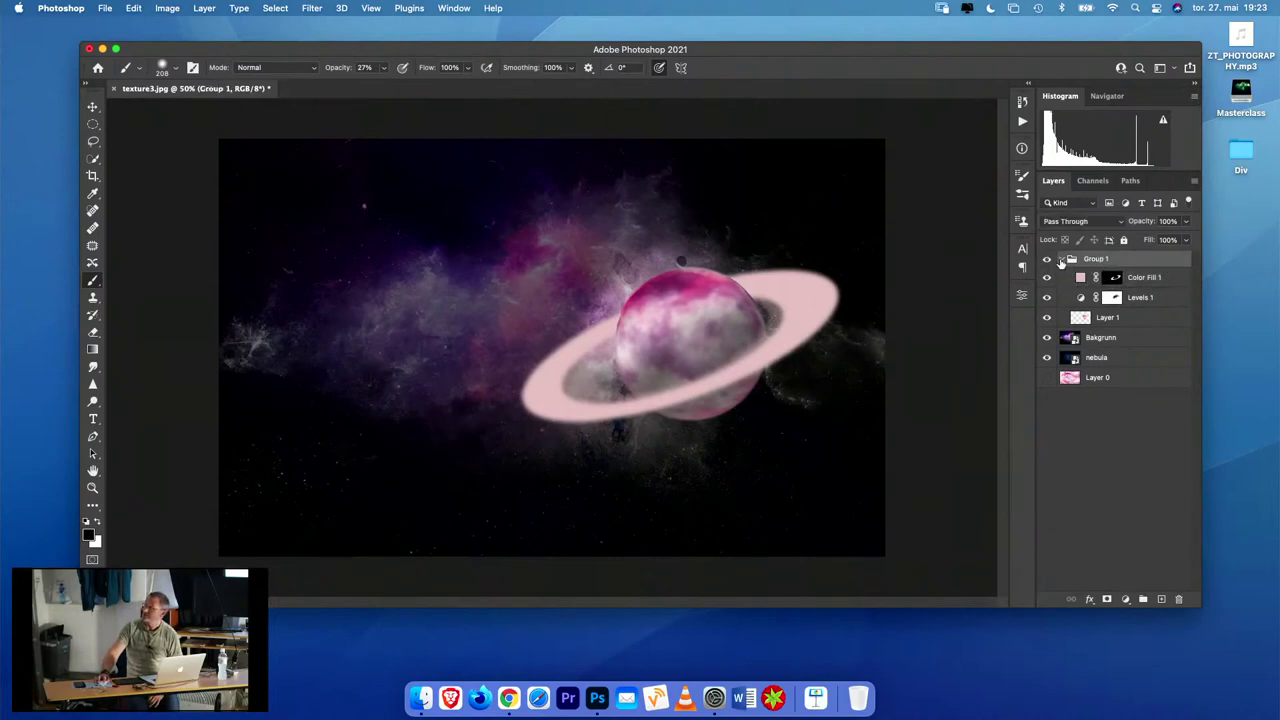
- Collapse Group 1 and add a Color Lookup adjustment layer above it
{"action": "left_click", "coordinate": [1061, 260]}
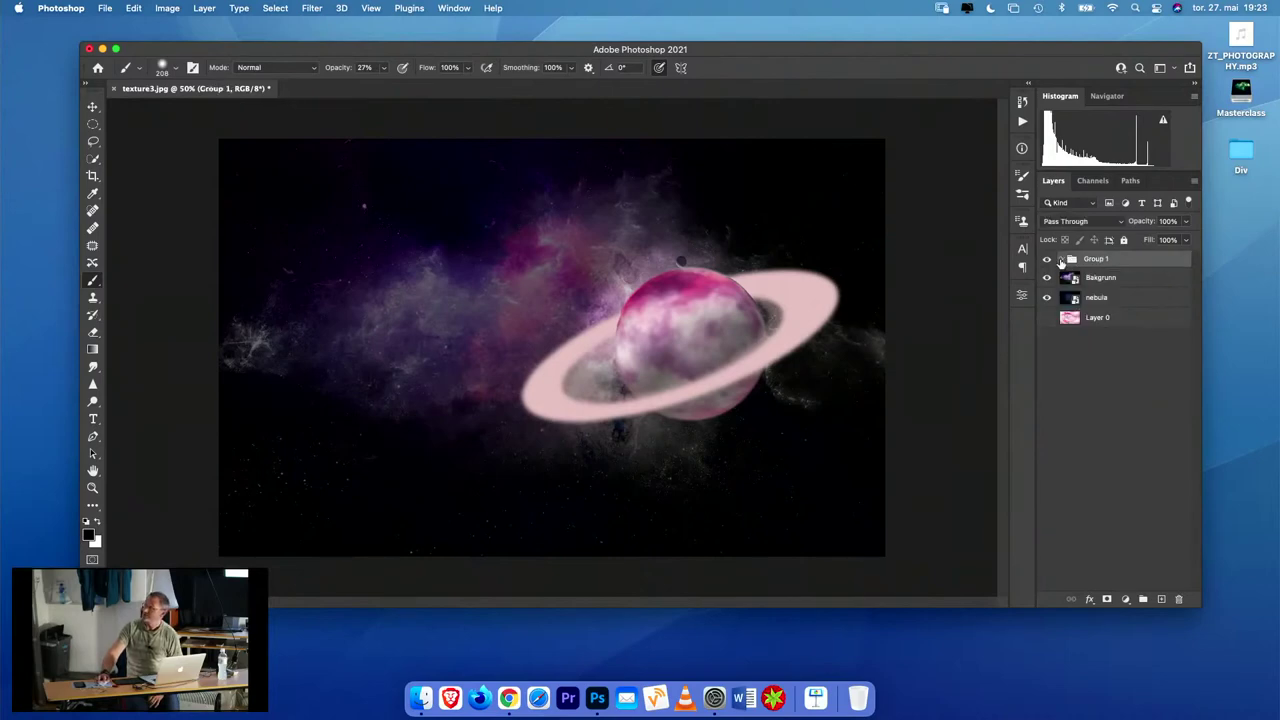
{"action": "left_click", "coordinate": [1126, 599]}
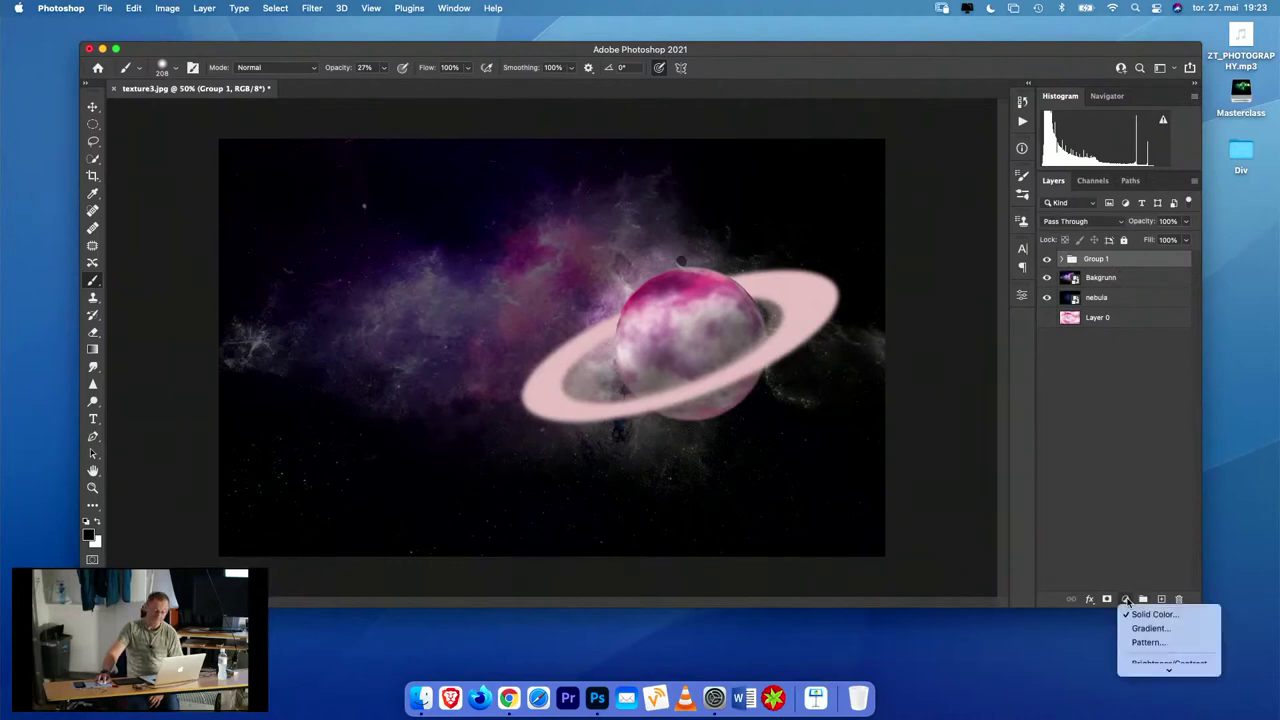
{"action": "mouse_move", "coordinate": [1160, 678]}
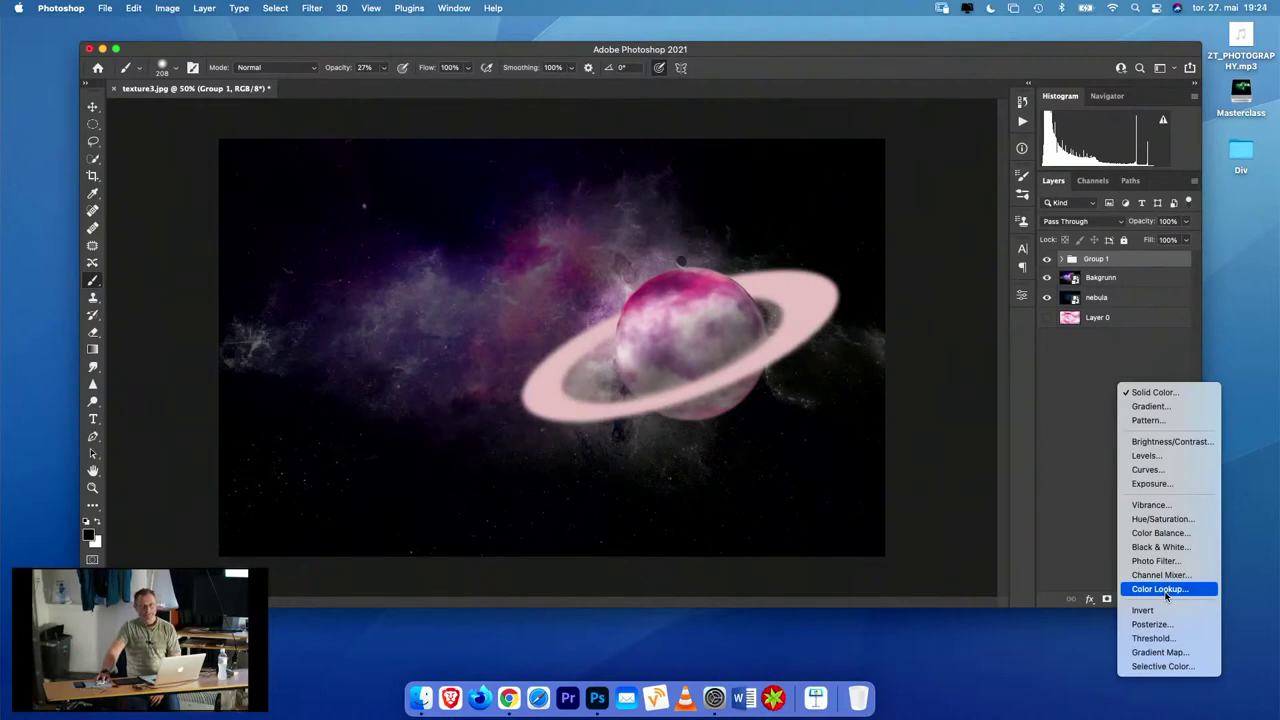
{"action": "left_click", "coordinate": [1165, 592]}
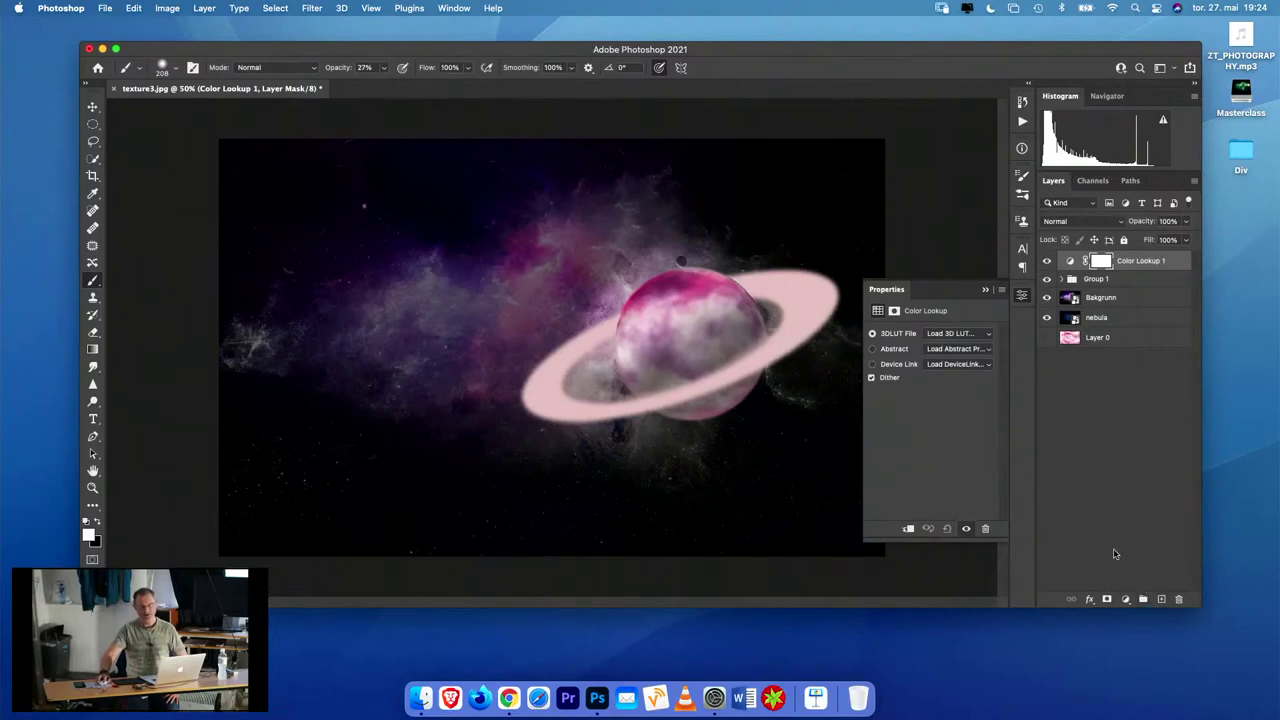
- Add a second Color Lookup adjustment layer, Color Lookup 2
{"action": "left_click", "coordinate": [1125, 599]}
{"action": "mouse_move", "coordinate": [1162, 668]}
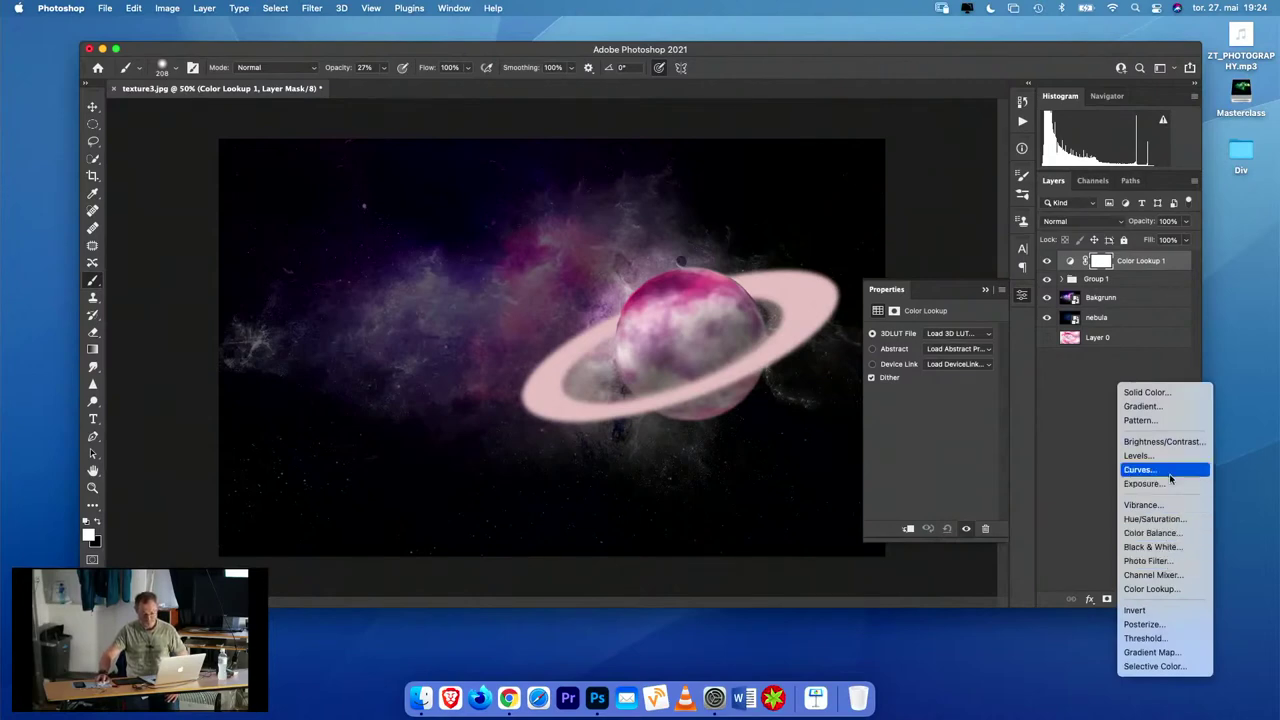
{"action": "left_click", "coordinate": [1186, 594]}
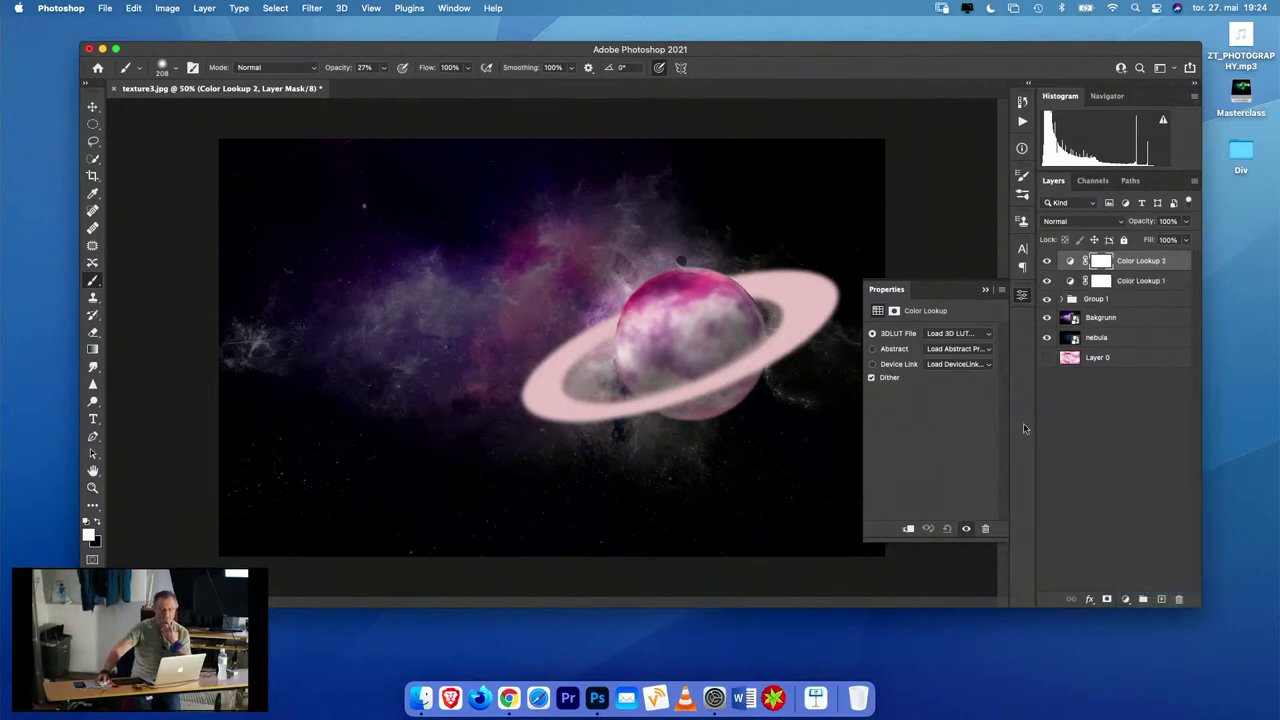
- On Color Lookup 2, try the 2Strip, 3Strip, Bleach Bypass and Candlelight grades, then apply Crisp_Warm.look
{"action": "left_click", "coordinate": [958, 335]}
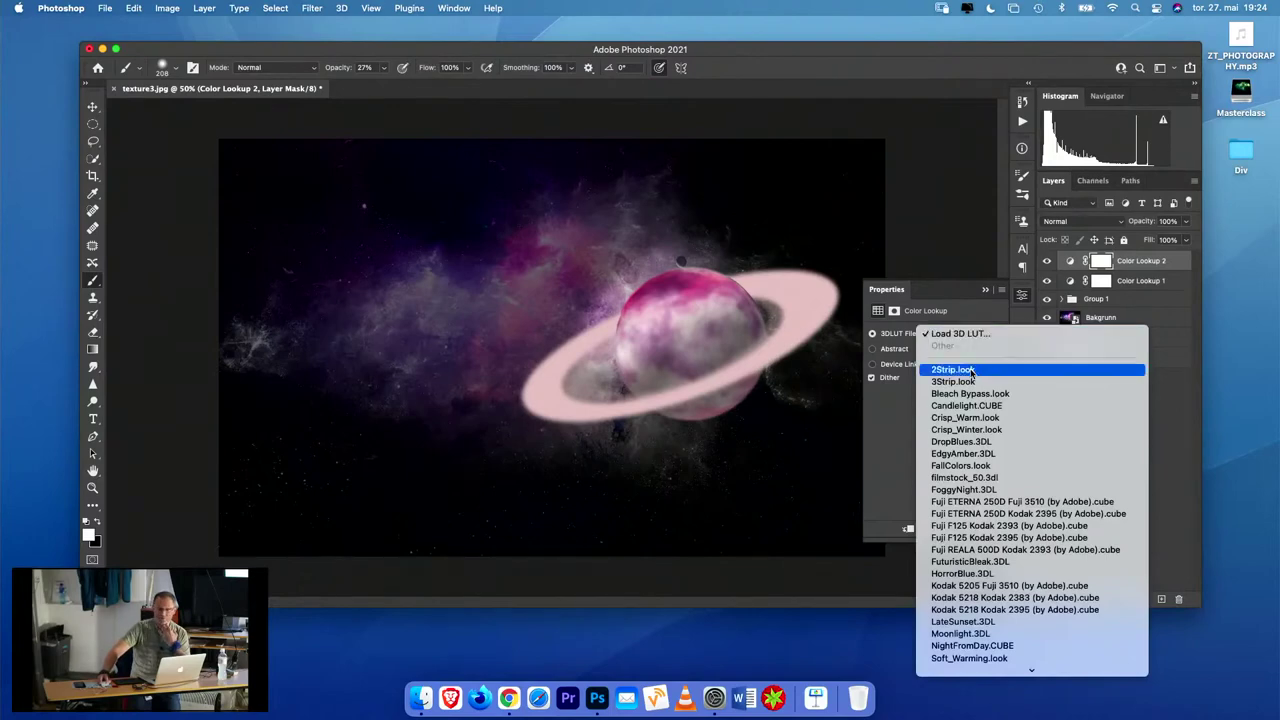
{"action": "left_click", "coordinate": [970, 371]}
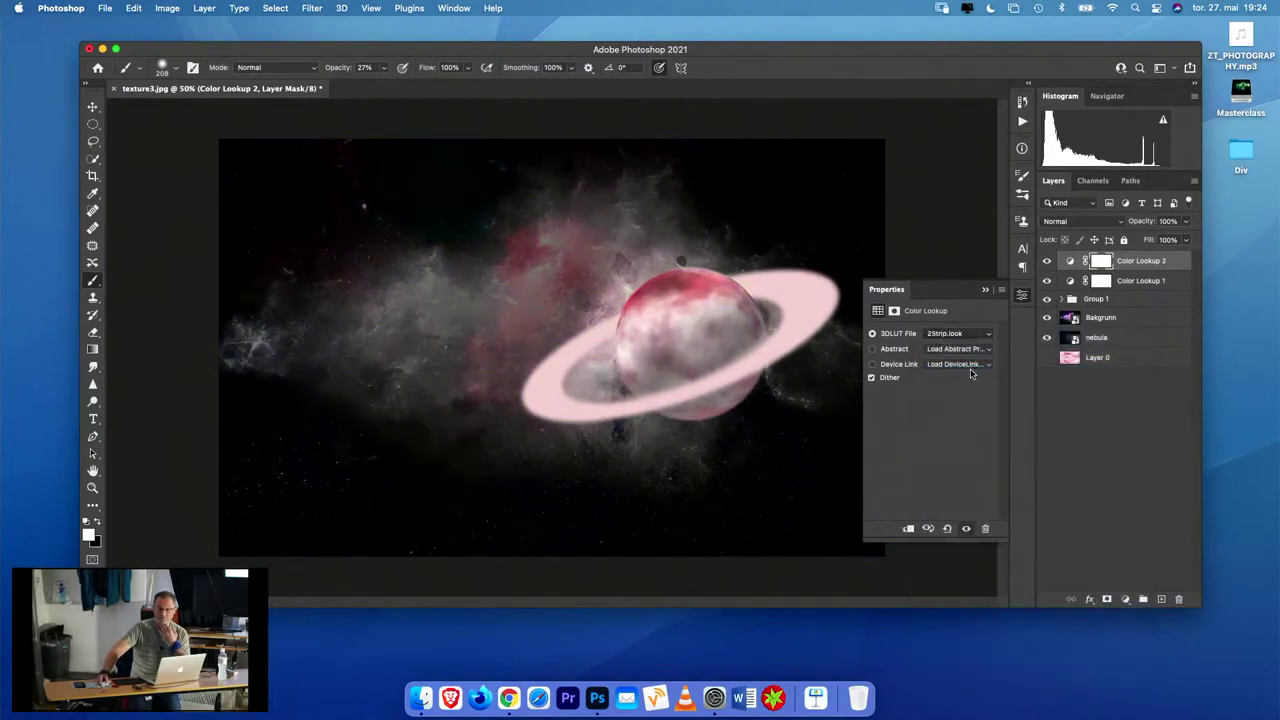
{"action": "left_click", "coordinate": [954, 333]}
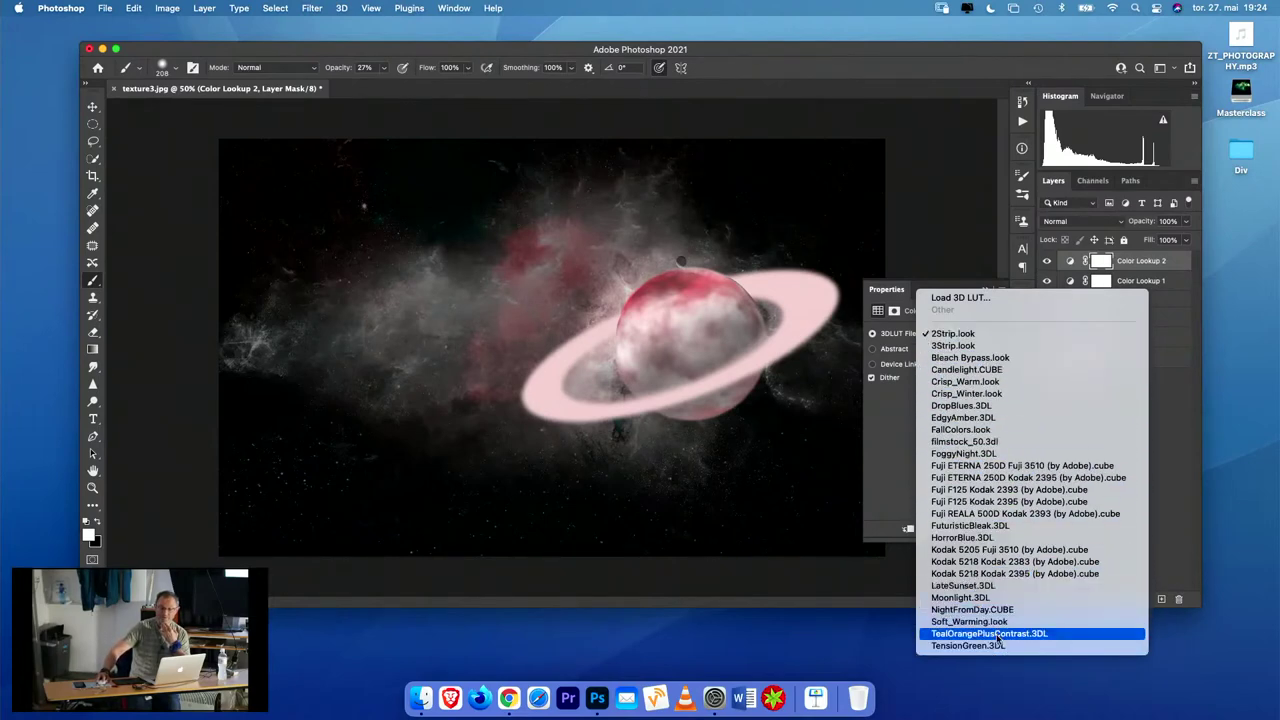
{"action": "left_click", "coordinate": [978, 347]}
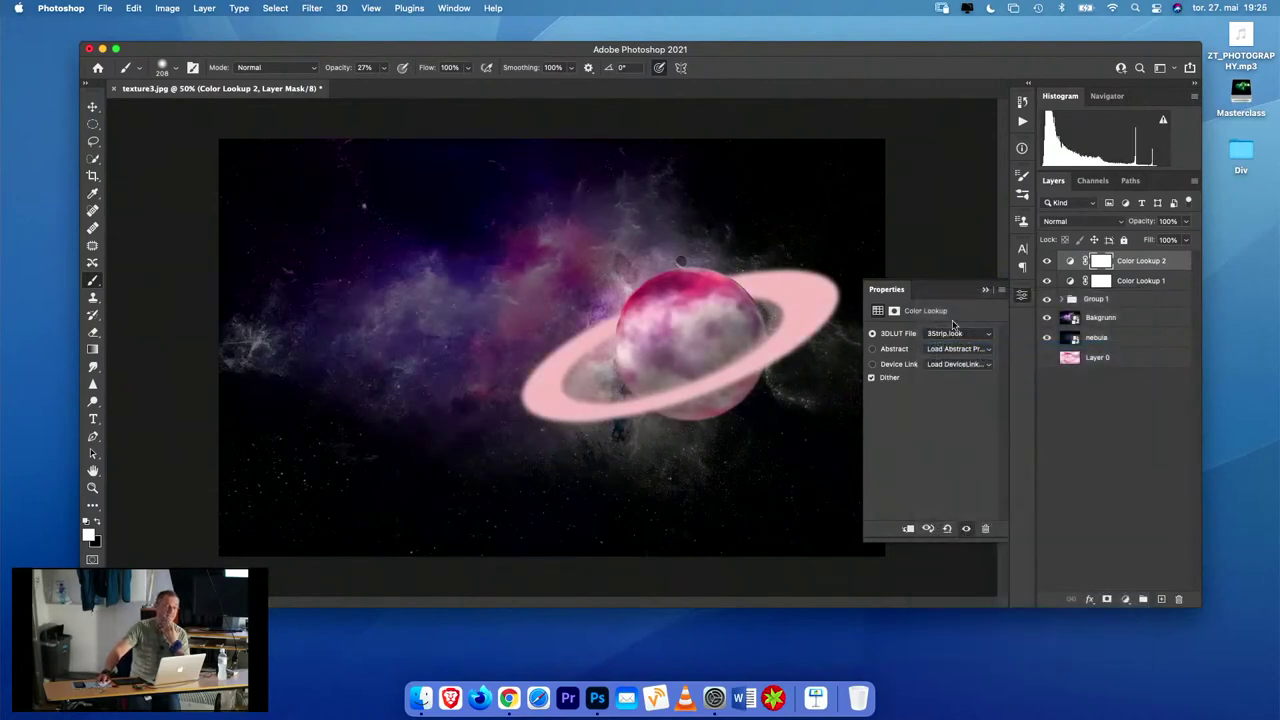
{"action": "left_click", "coordinate": [954, 334]}
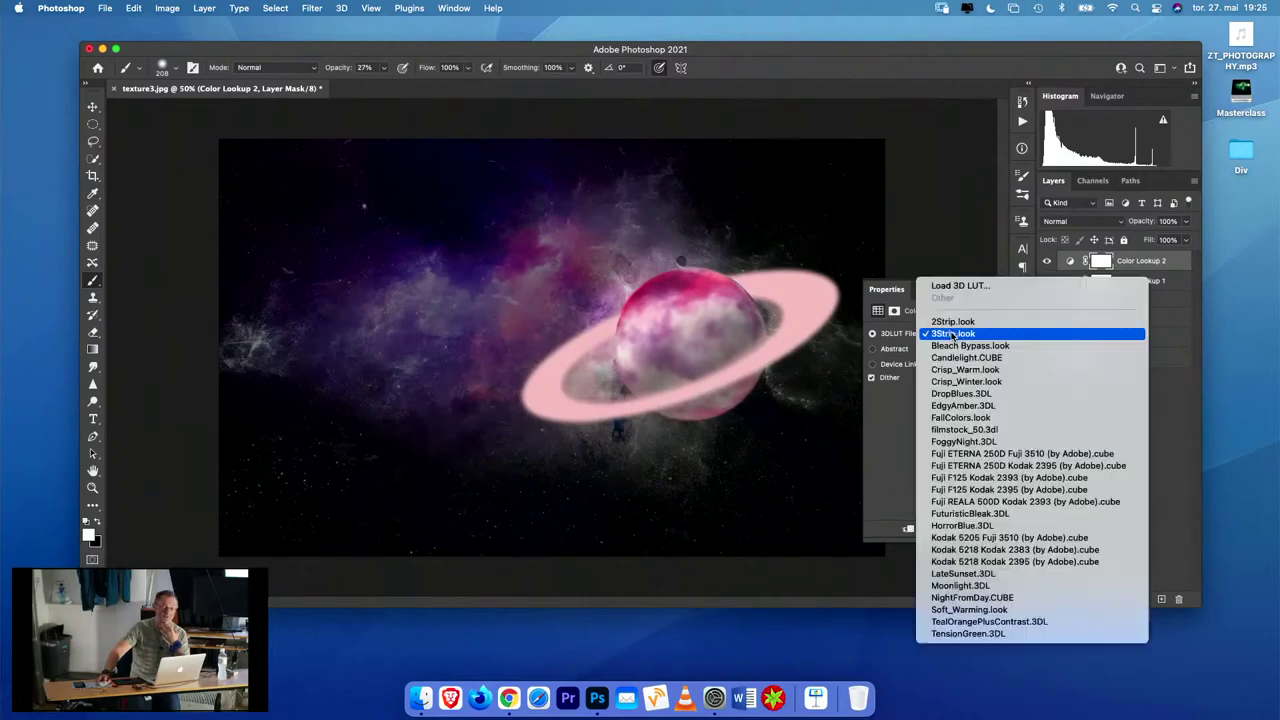
{"action": "left_click", "coordinate": [955, 345]}
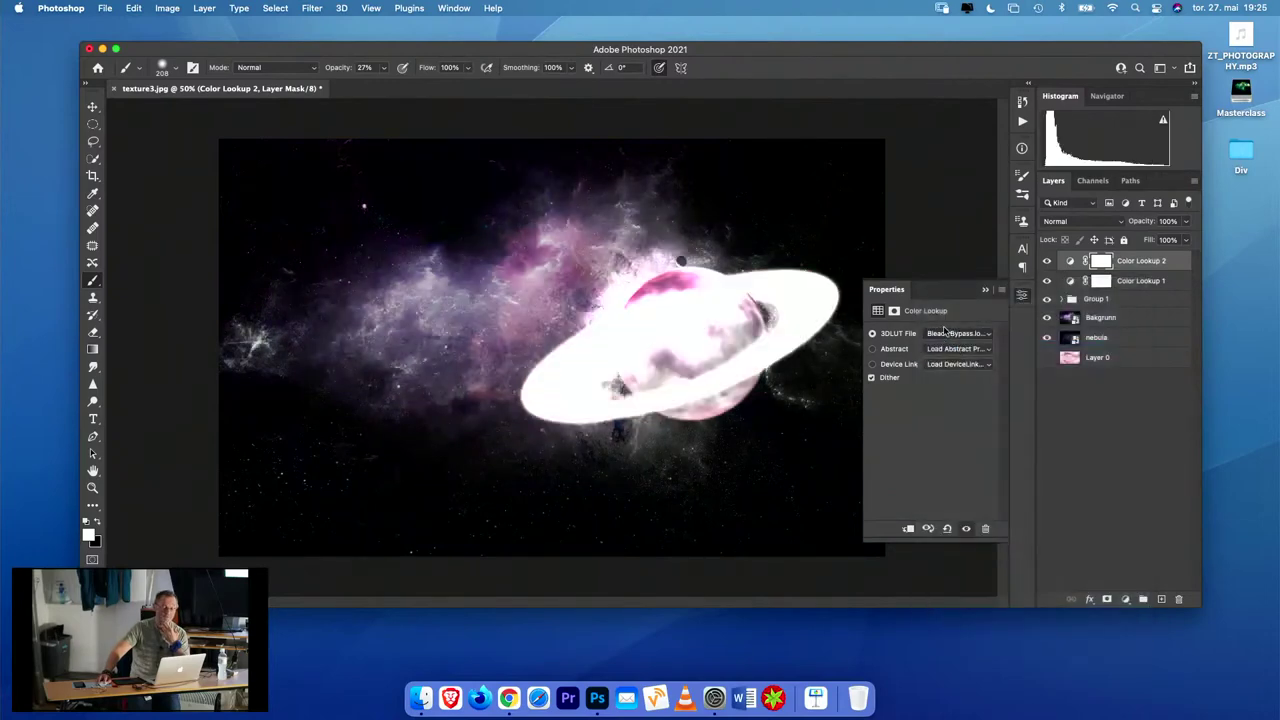
{"action": "left_click", "coordinate": [944, 333]}
{"action": "left_click", "coordinate": [950, 346]}
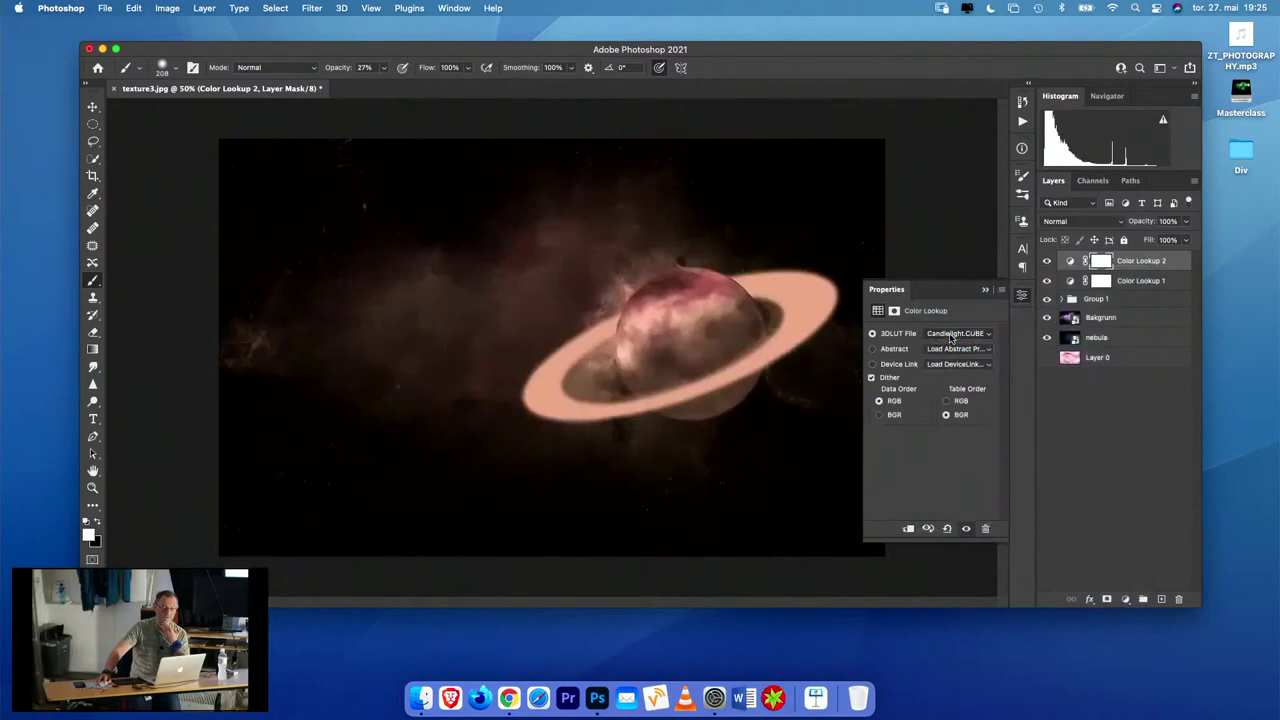
{"action": "left_click", "coordinate": [951, 335]}
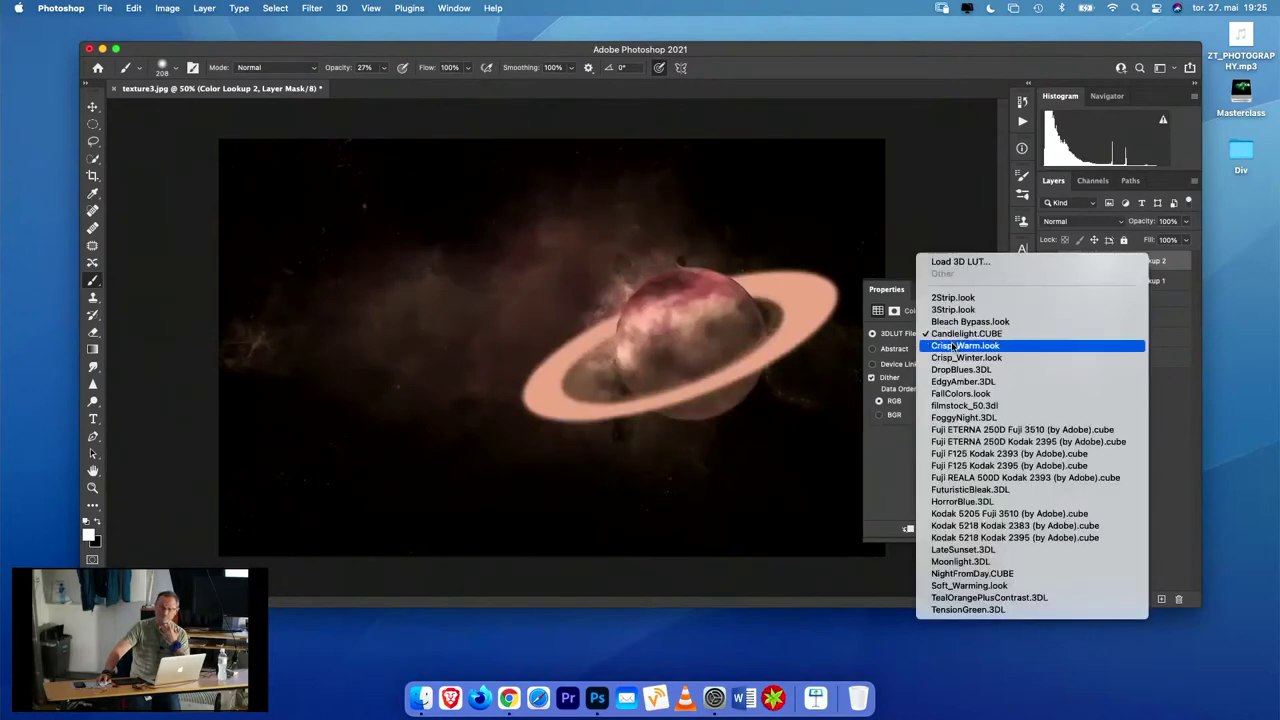
{"action": "left_click", "coordinate": [953, 347]}
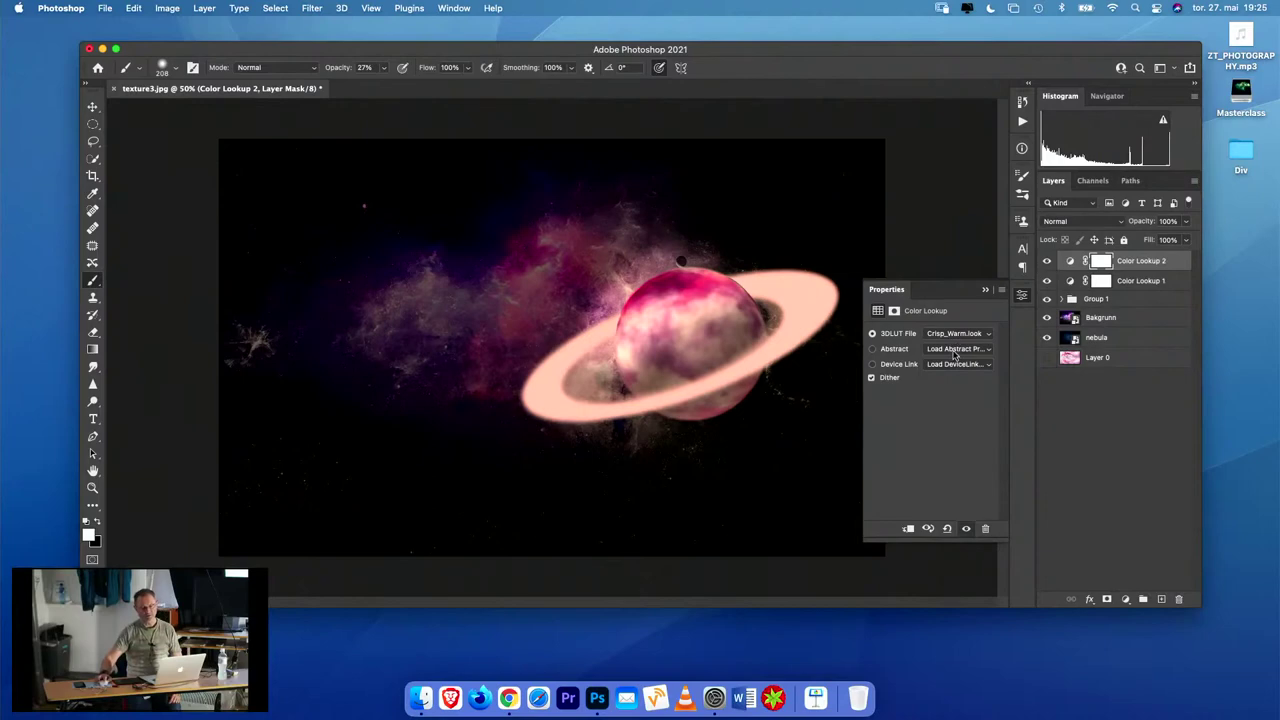
- Lower Color Lookup 2's opacity to 43% to soften the Crisp_Warm grade
{"action": "left_click", "coordinate": [1186, 224]}
{"action": "left_click_drag", "start_coordinate": [1186, 240], "coordinate": [1154, 242]}
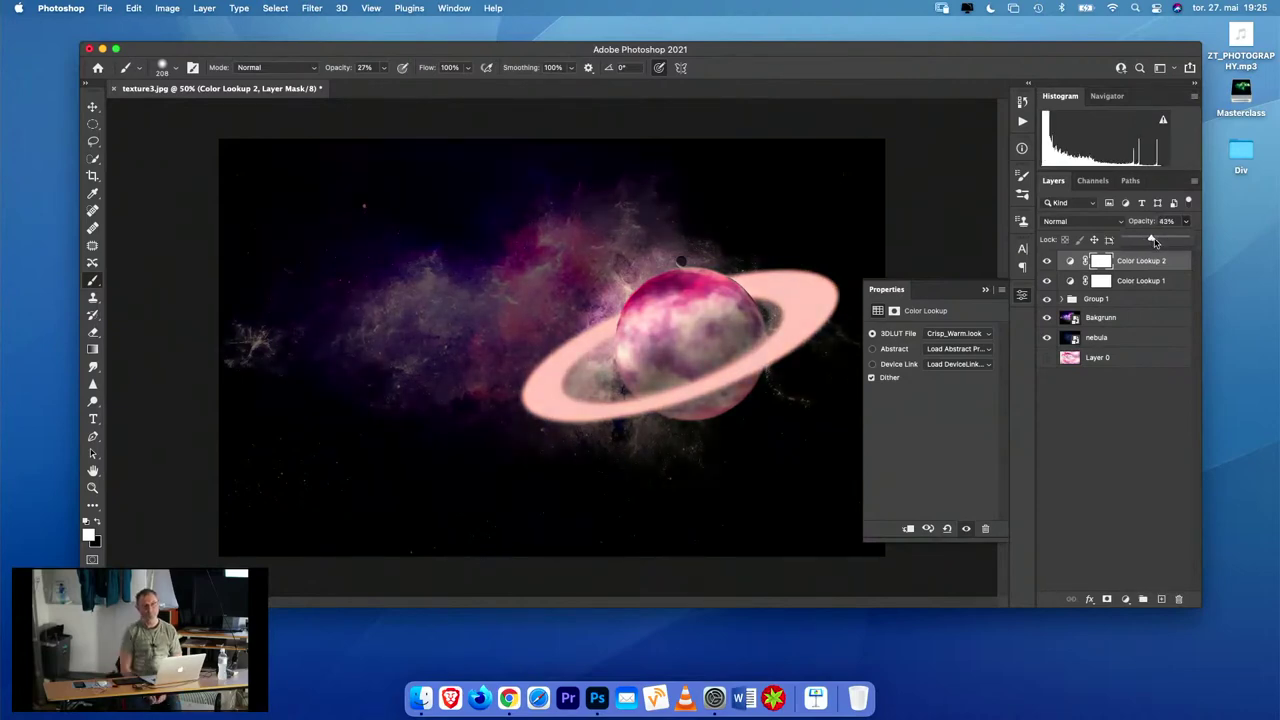
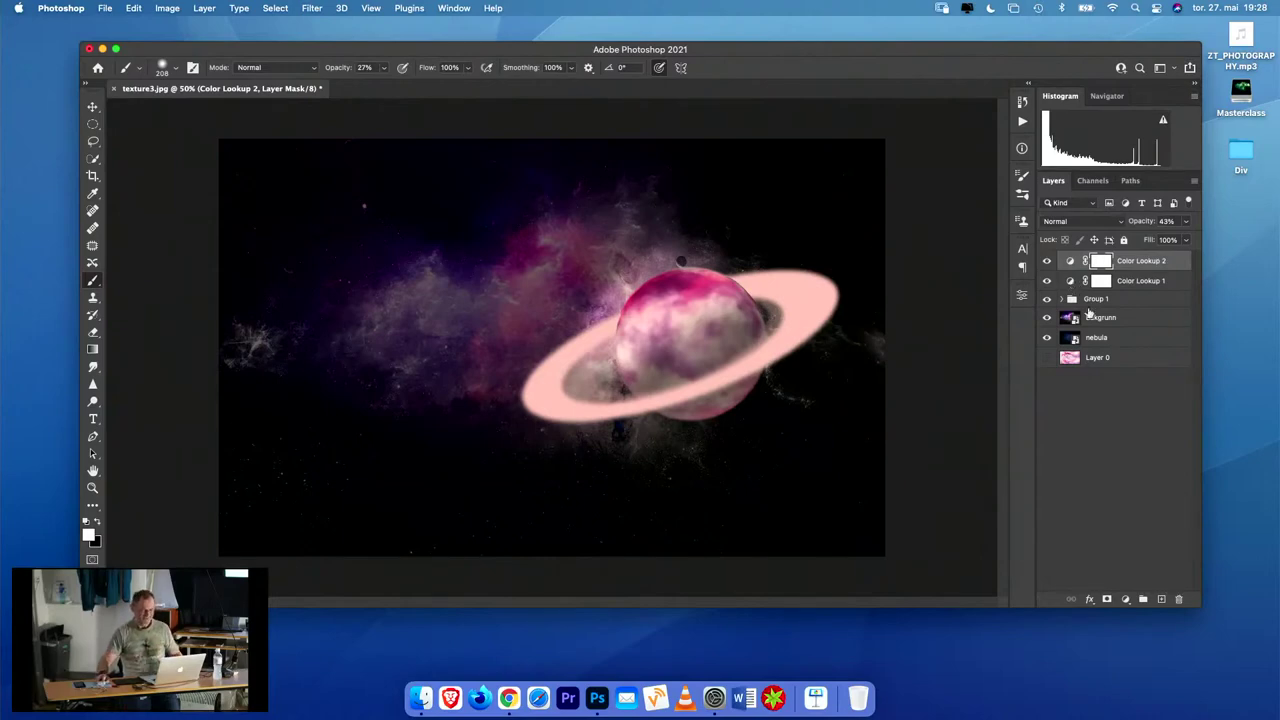
- Open the File menu to bring an image into the composite
{"action": "left_click", "coordinate": [106, 9]}
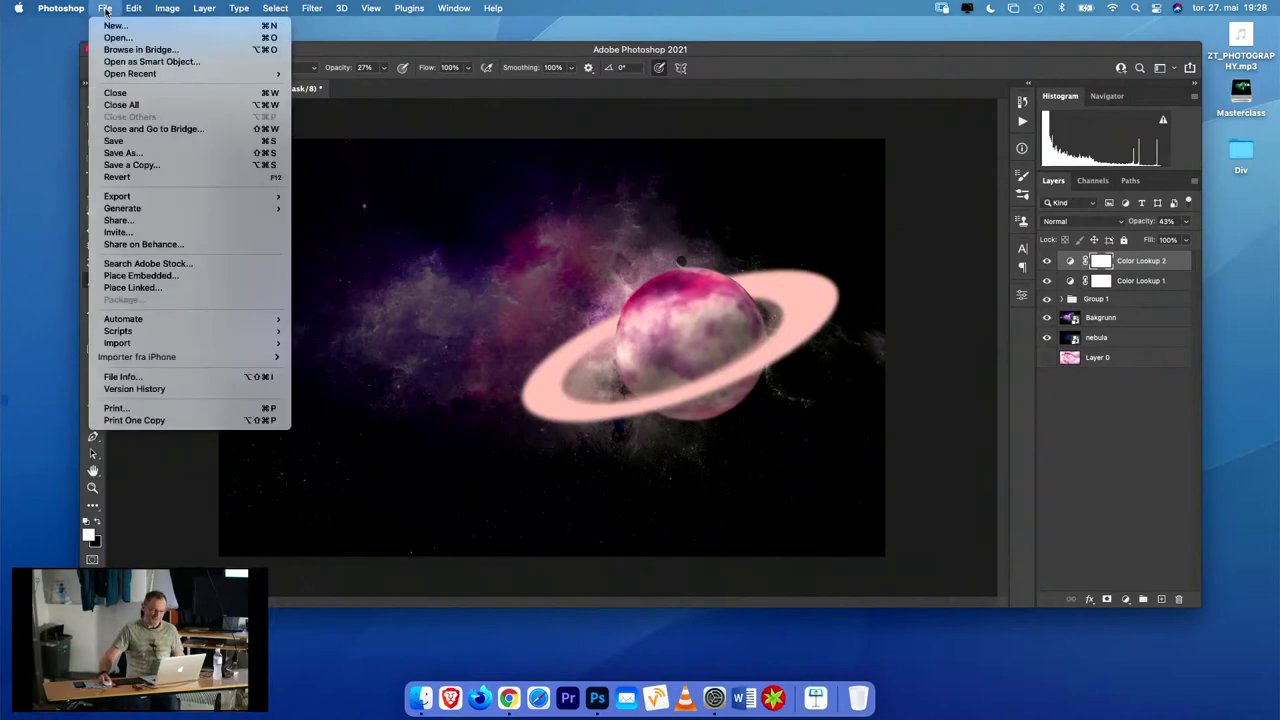
- Place antennas.jpg as an embedded layer after previewing it with Quick Look
{"action": "left_click", "coordinate": [232, 275]}
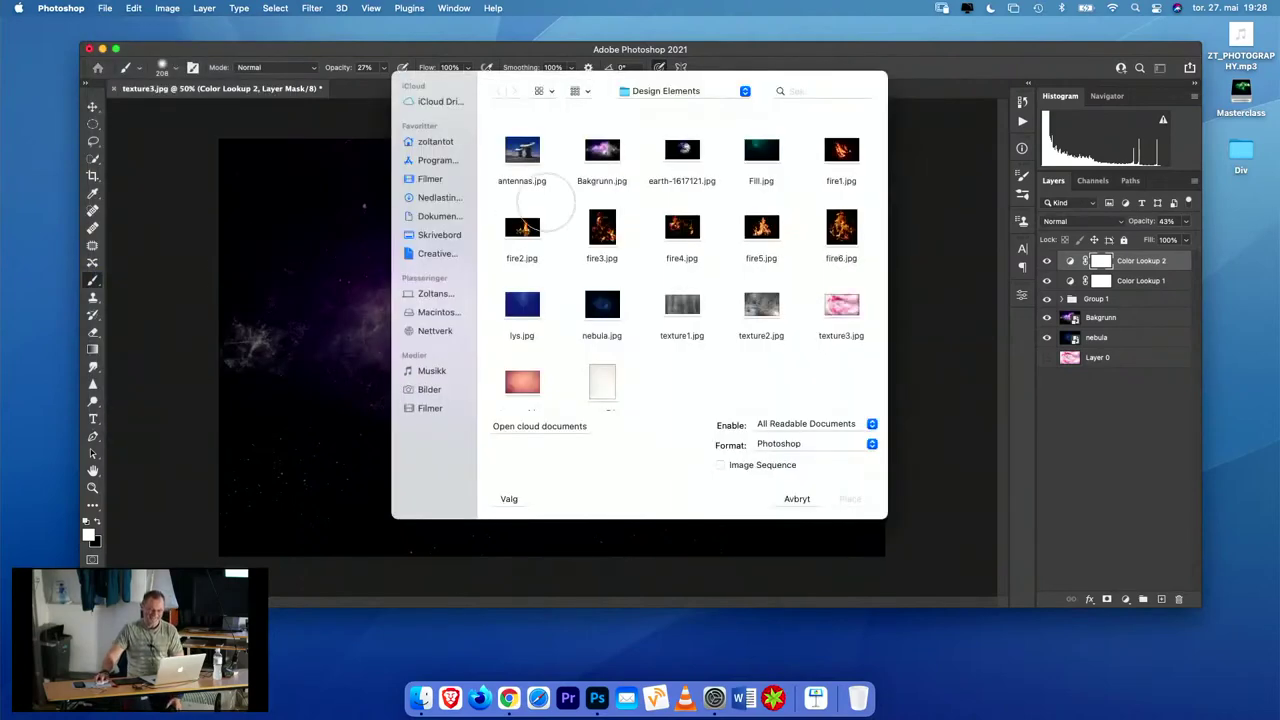
{"action": "left_click", "coordinate": [522, 152]}
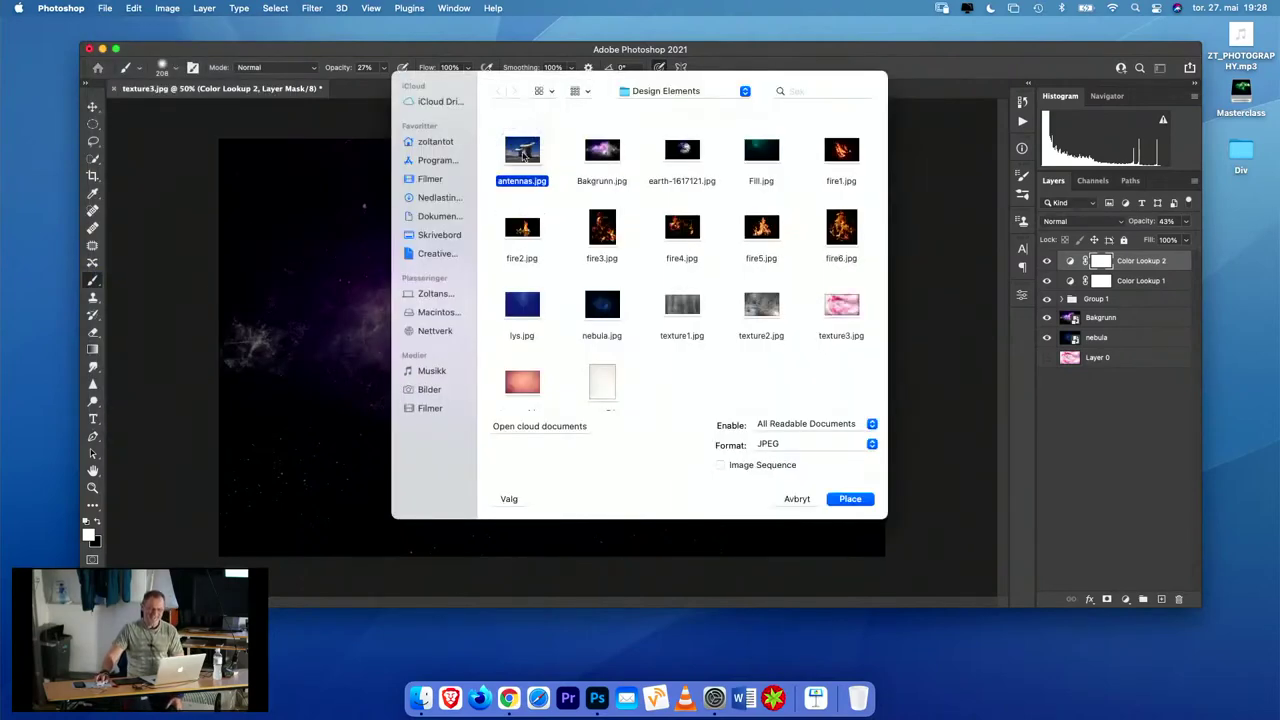
{"action": "key", "text": "space"}
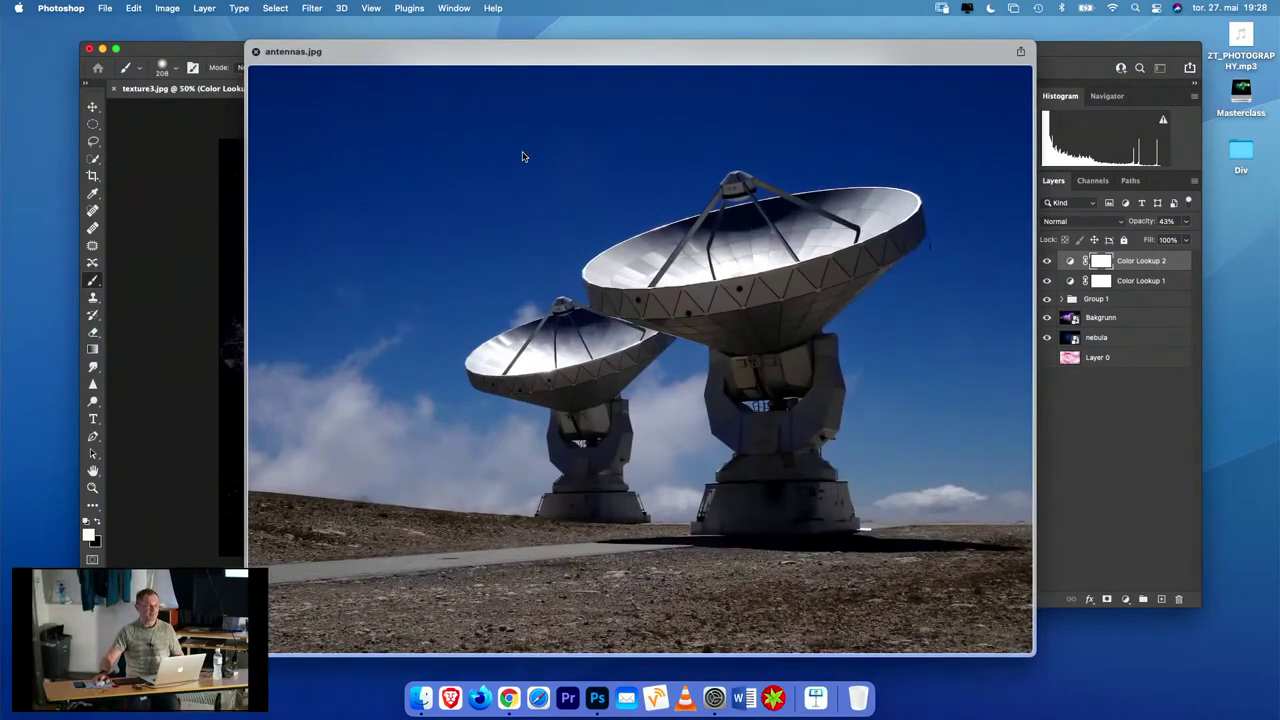
{"action": "left_click", "coordinate": [256, 52]}
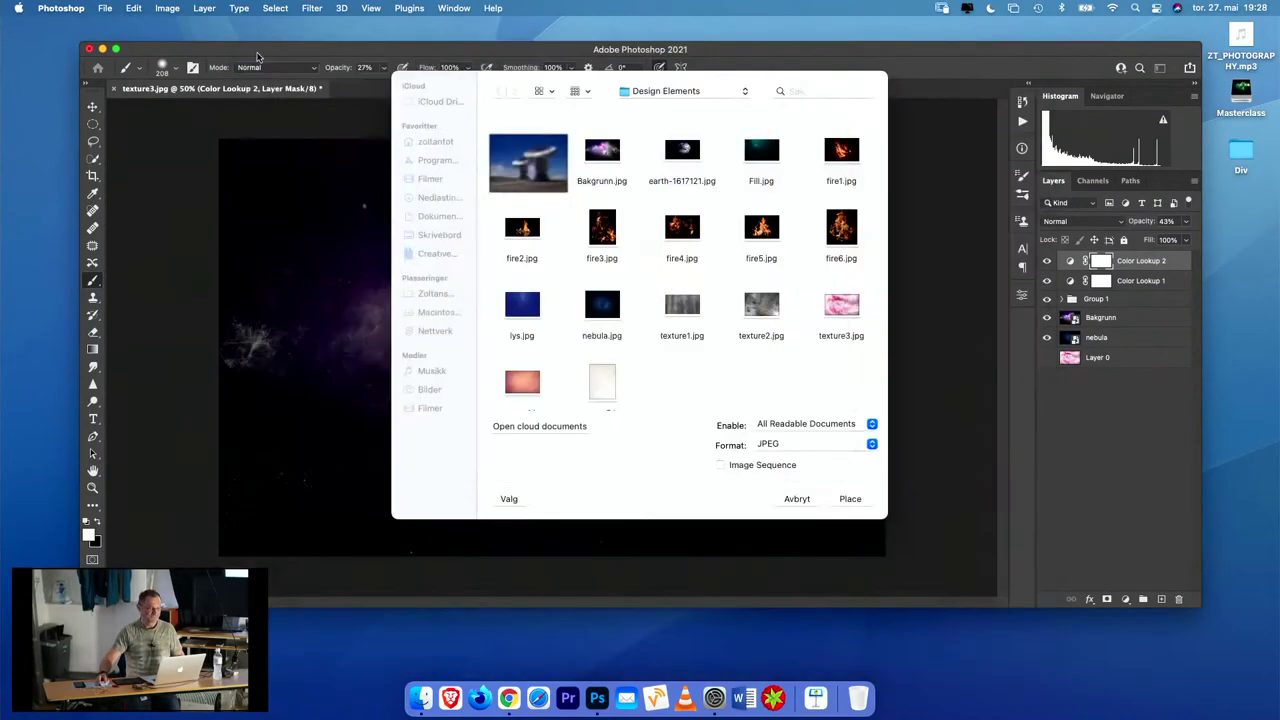
{"action": "double_click", "coordinate": [524, 152]}
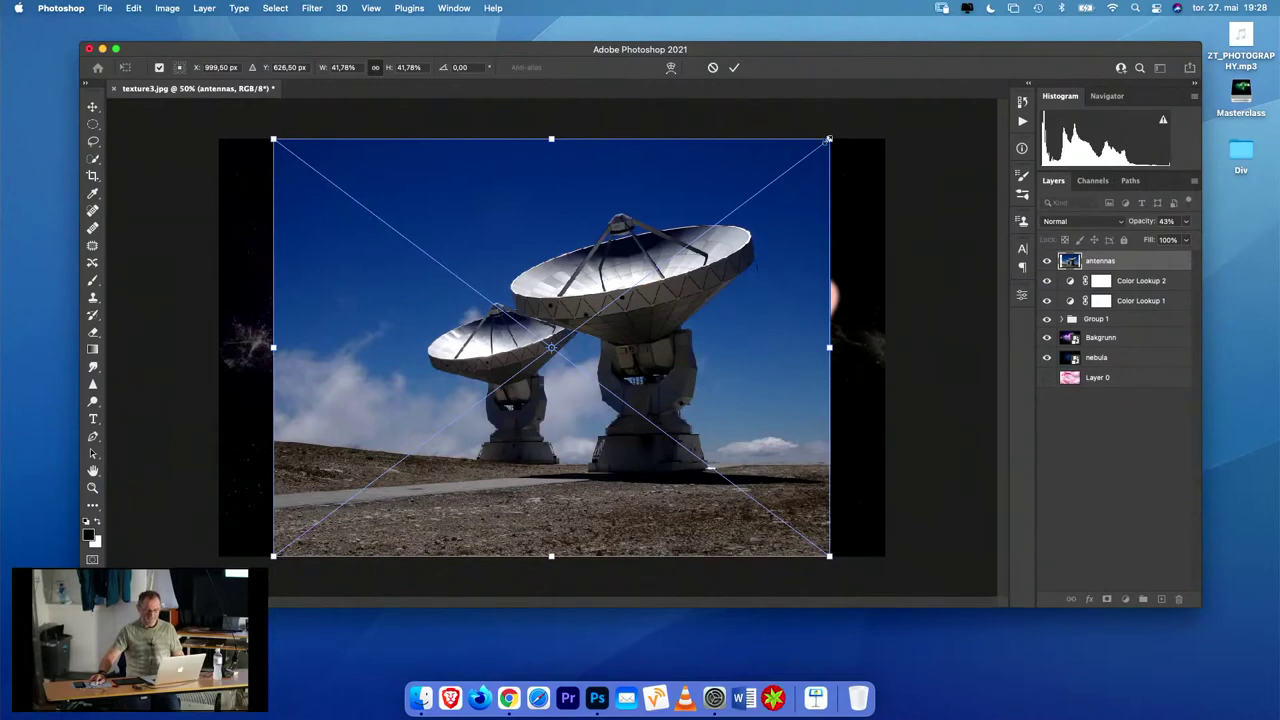
- Scale the placed antennas photo to about 36%, centre it, and commit the placement
{"action": "left_click_drag", "start_coordinate": [828, 139], "coordinate": [518, 312]}
{"action": "left_click_drag", "start_coordinate": [551, 227], "coordinate": [710, 108]}
{"action": "left_click_drag", "start_coordinate": [301, 416], "coordinate": [229, 466]}
{"action": "left_click_drag", "start_coordinate": [522, 309], "coordinate": [599, 368]}
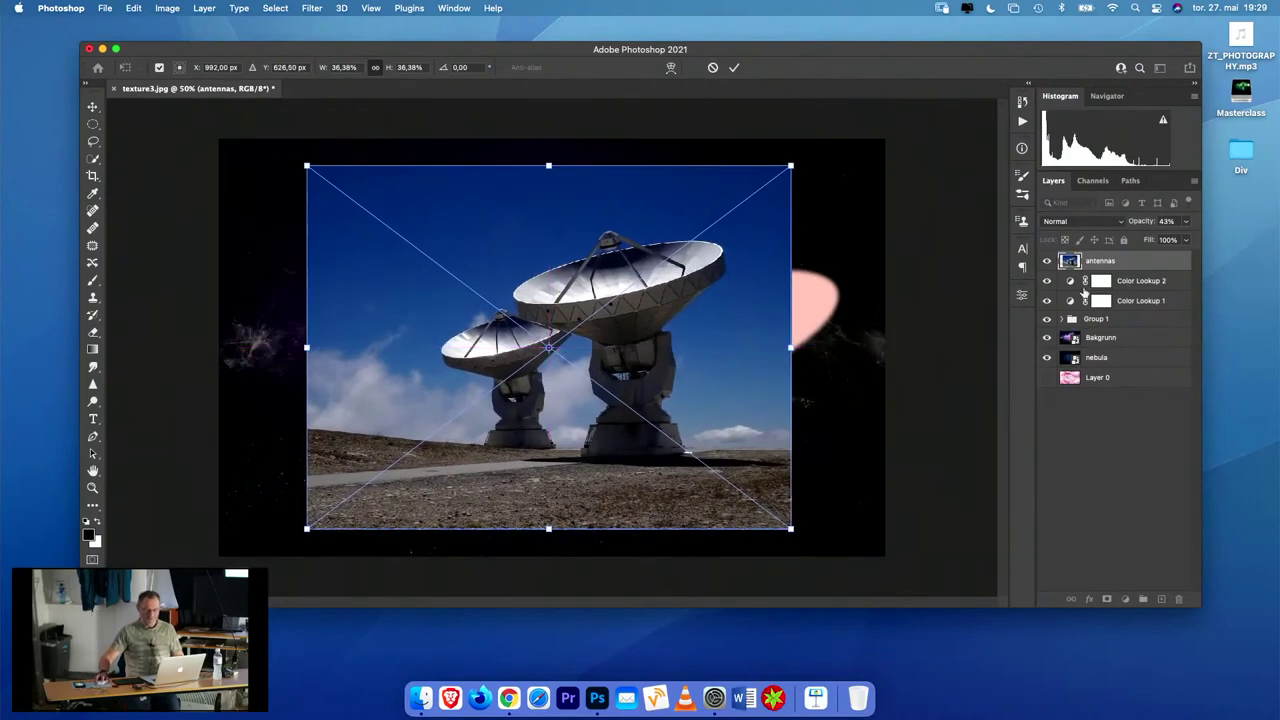
{"action": "key", "text": "Return"}
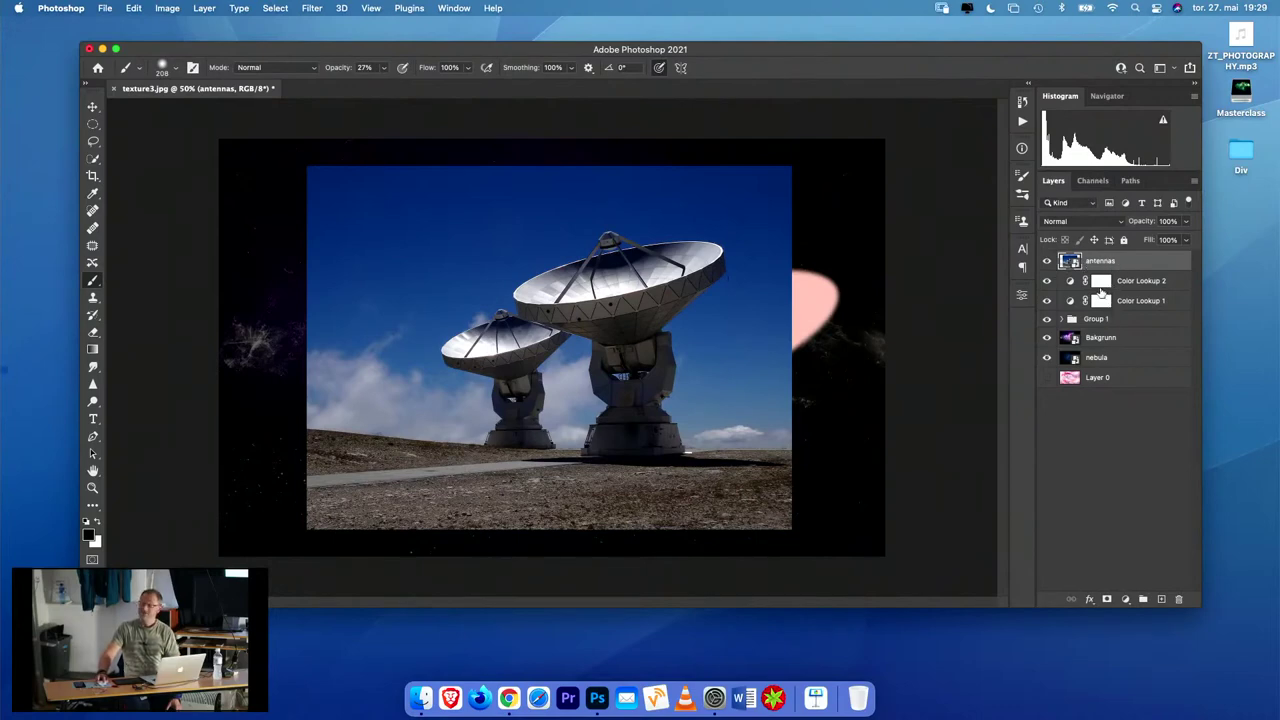
- Add a layer mask to the antennas layer and paint out the top sky at 100% brush opacity
{"action": "left_click", "coordinate": [1107, 600]}
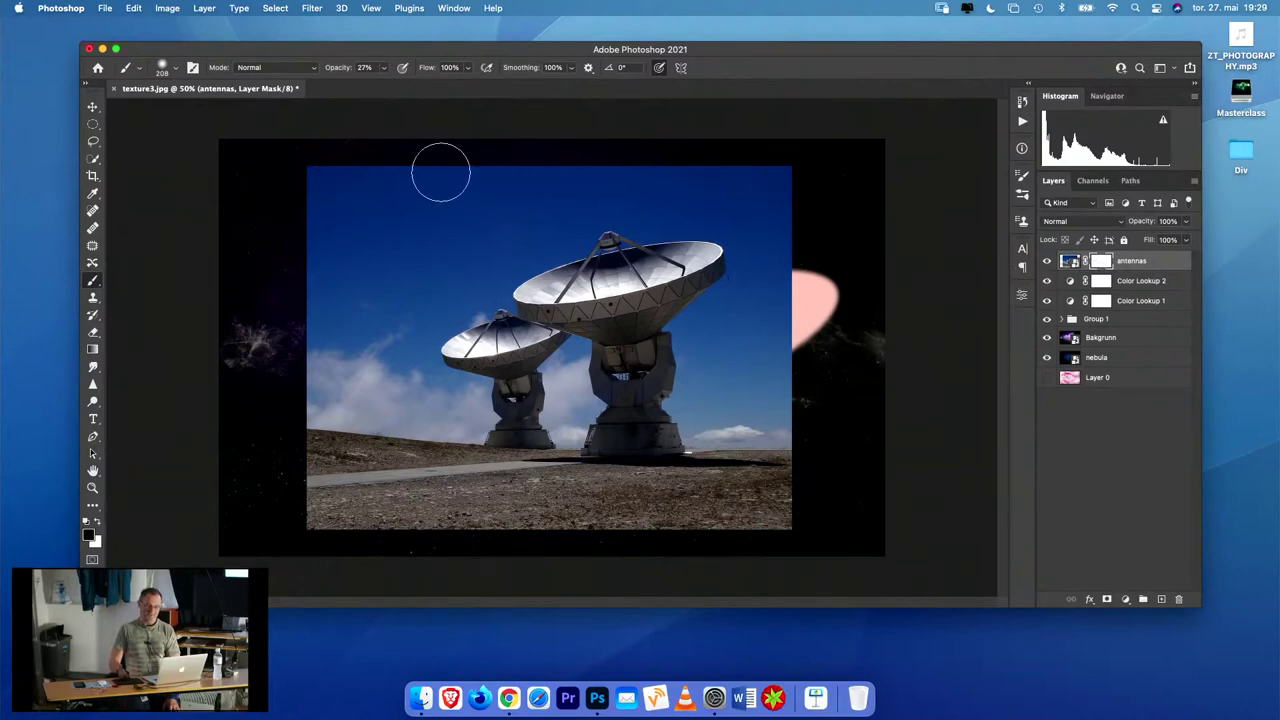
{"action": "left_click_drag", "start_coordinate": [392, 180], "coordinate": [340, 184]}
{"action": "left_click", "coordinate": [385, 68]}
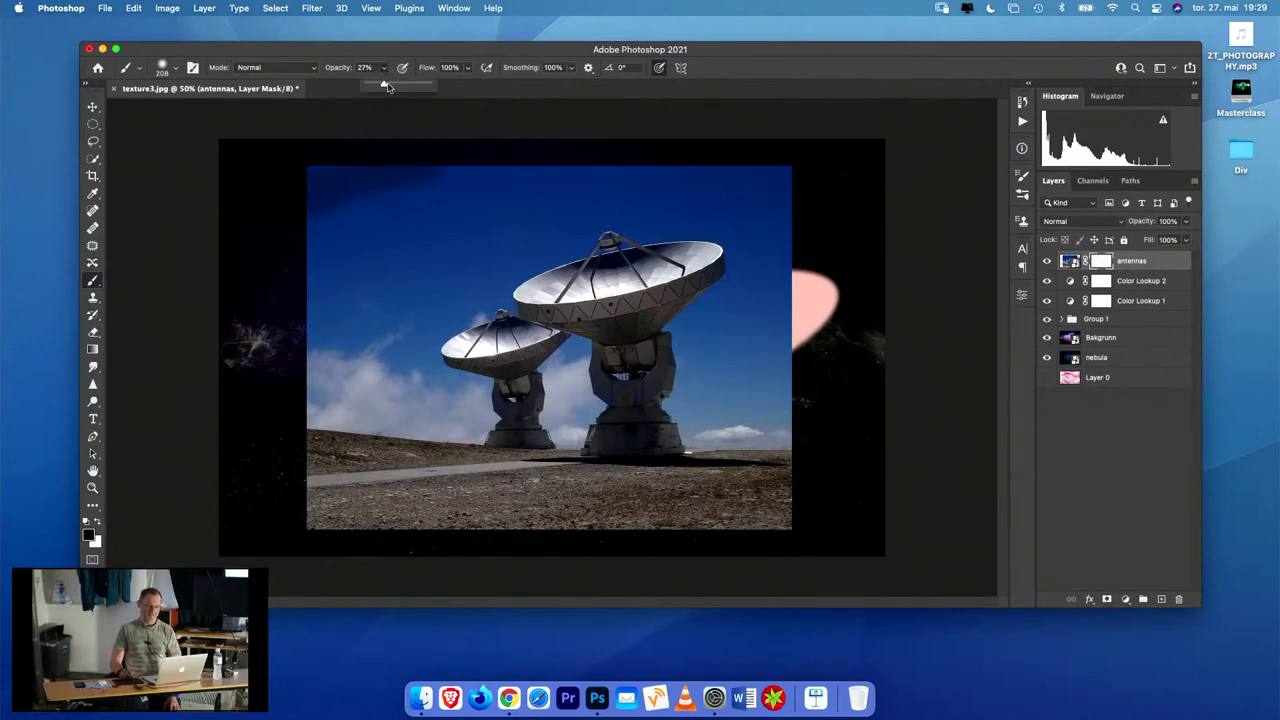
{"action": "mouse_move", "coordinate": [342, 177]}
{"action": "left_mouse_down"}
{"action": "mouse_move", "coordinate": [309, 240]}
{"action": "mouse_move", "coordinate": [273, 260]}
{"action": "mouse_move", "coordinate": [367, 159]}
{"action": "mouse_move", "coordinate": [345, 184]}
{"action": "mouse_move", "coordinate": [575, 182]}
{"action": "left_mouse_up"}
{"action": "mouse_move", "coordinate": [726, 172]}
{"action": "left_mouse_down"}
{"action": "mouse_move", "coordinate": [394, 206]}
{"action": "mouse_move", "coordinate": [326, 263]}
{"action": "mouse_move", "coordinate": [286, 363]}
{"action": "mouse_move", "coordinate": [302, 250]}
{"action": "mouse_move", "coordinate": [443, 191]}
{"action": "mouse_move", "coordinate": [354, 334]}
{"action": "mouse_move", "coordinate": [440, 277]}
{"action": "mouse_move", "coordinate": [359, 345]}
{"action": "mouse_move", "coordinate": [354, 280]}
{"action": "mouse_move", "coordinate": [386, 234]}
{"action": "mouse_move", "coordinate": [294, 505]}
{"action": "mouse_move", "coordinate": [752, 493]}
{"action": "mouse_move", "coordinate": [405, 522]}
{"action": "mouse_move", "coordinate": [789, 509]}
{"action": "mouse_move", "coordinate": [220, 520]}
{"action": "mouse_move", "coordinate": [378, 462]}
{"action": "mouse_move", "coordinate": [343, 386]}
{"action": "mouse_move", "coordinate": [351, 366]}
{"action": "mouse_move", "coordinate": [372, 395]}
{"action": "left_mouse_up"}
- Mask out the remaining sky and the ground strip so the planet shows again
{"action": "mouse_move", "coordinate": [553, 211]}
{"action": "left_mouse_down"}
{"action": "mouse_move", "coordinate": [337, 283]}
{"action": "mouse_move", "coordinate": [340, 268]}
{"action": "mouse_move", "coordinate": [587, 195]}
{"action": "mouse_move", "coordinate": [800, 189]}
{"action": "mouse_move", "coordinate": [621, 159]}
{"action": "mouse_move", "coordinate": [802, 186]}
{"action": "mouse_move", "coordinate": [747, 448]}
{"action": "mouse_move", "coordinate": [759, 427]}
{"action": "mouse_move", "coordinate": [788, 428]}
{"action": "mouse_move", "coordinate": [765, 540]}
{"action": "left_mouse_up"}
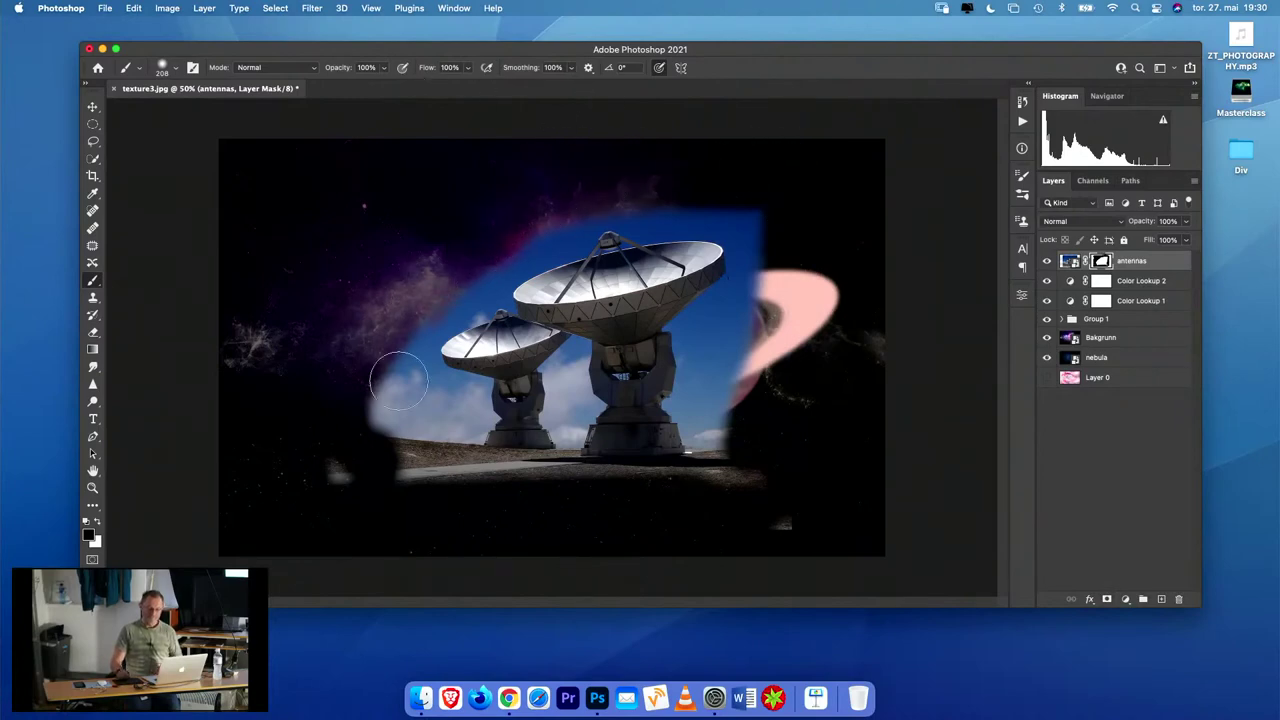
{"action": "mouse_move", "coordinate": [399, 377]}
{"action": "left_mouse_down"}
{"action": "mouse_move", "coordinate": [387, 452]}
{"action": "mouse_move", "coordinate": [370, 426]}
{"action": "mouse_move", "coordinate": [340, 434]}
{"action": "left_mouse_up"}
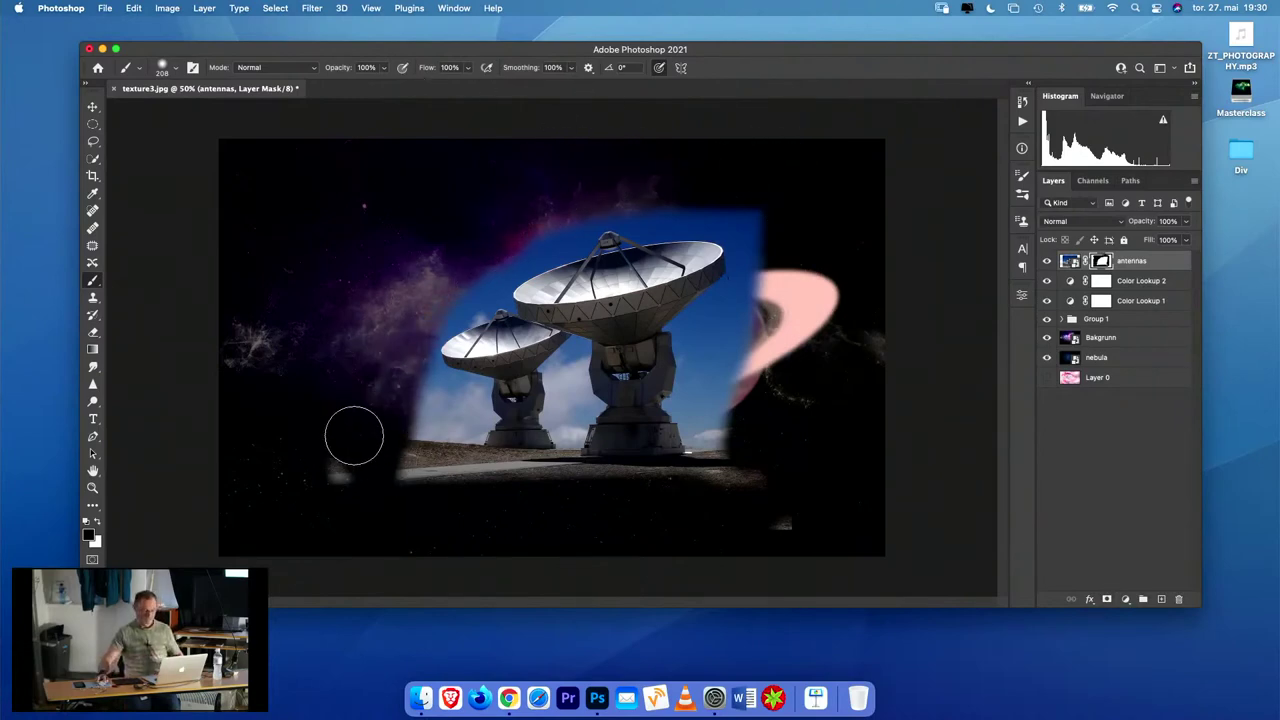
{"action": "mouse_move", "coordinate": [388, 470]}
{"action": "left_mouse_down"}
{"action": "mouse_move", "coordinate": [430, 475]}
{"action": "mouse_move", "coordinate": [402, 412]}
{"action": "mouse_move", "coordinate": [482, 473]}
{"action": "mouse_move", "coordinate": [584, 489]}
{"action": "mouse_move", "coordinate": [745, 487]}
{"action": "mouse_move", "coordinate": [713, 367]}
{"action": "left_mouse_up"}
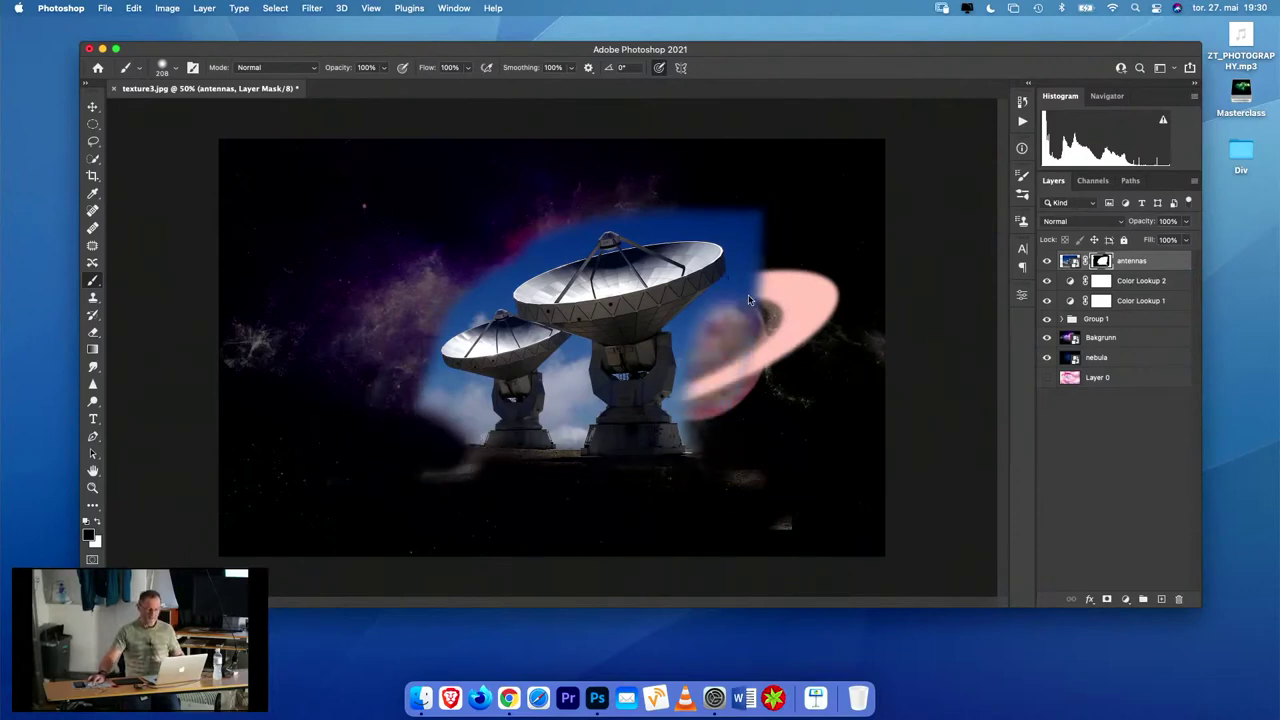
{"action": "mouse_move", "coordinate": [755, 263]}
{"action": "left_mouse_down"}
{"action": "mouse_move", "coordinate": [742, 213]}
{"action": "mouse_move", "coordinate": [575, 198]}
{"action": "mouse_move", "coordinate": [535, 239]}
{"action": "mouse_move", "coordinate": [471, 265]}
{"action": "mouse_move", "coordinate": [455, 282]}
{"action": "mouse_move", "coordinate": [489, 272]}
{"action": "mouse_move", "coordinate": [409, 356]}
{"action": "mouse_move", "coordinate": [411, 400]}
{"action": "mouse_move", "coordinate": [465, 405]}
{"action": "mouse_move", "coordinate": [460, 447]}
{"action": "left_mouse_up"}
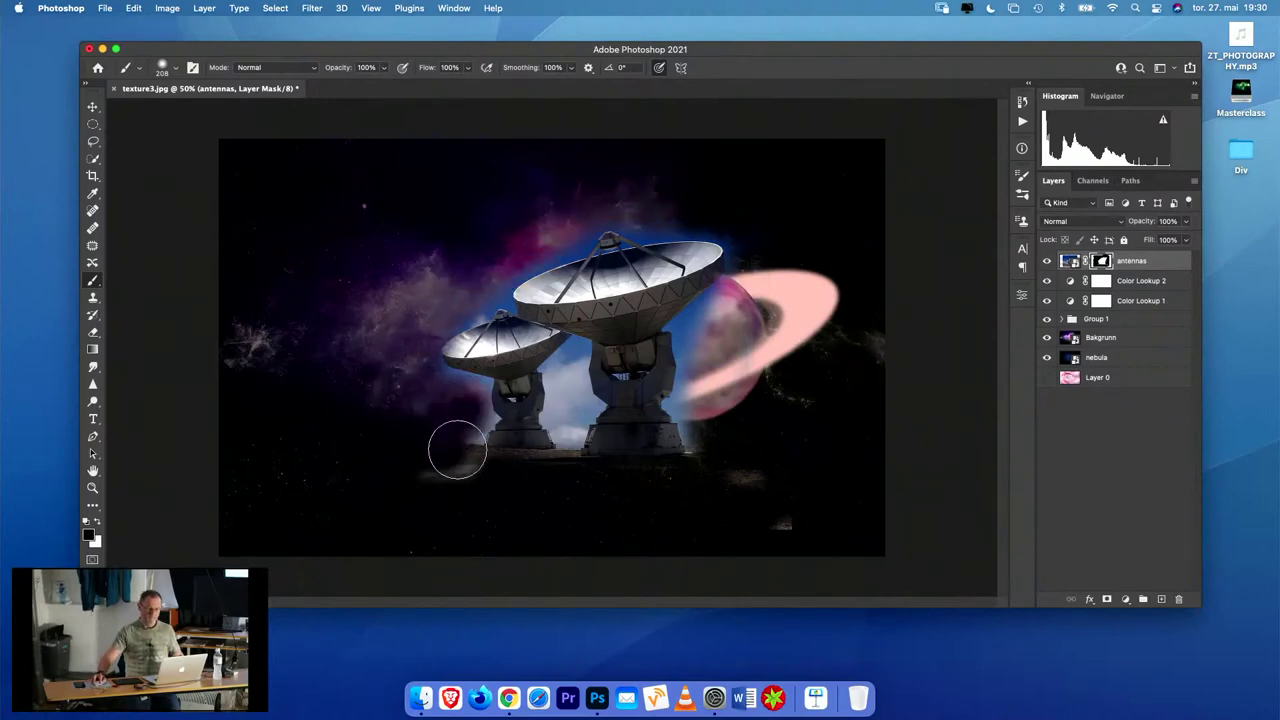
{"action": "mouse_move", "coordinate": [718, 383]}
{"action": "left_mouse_down"}
{"action": "mouse_move", "coordinate": [705, 337]}
{"action": "mouse_move", "coordinate": [710, 322]}
{"action": "mouse_move", "coordinate": [720, 330]}
{"action": "mouse_move", "coordinate": [705, 305]}
{"action": "left_mouse_up"}
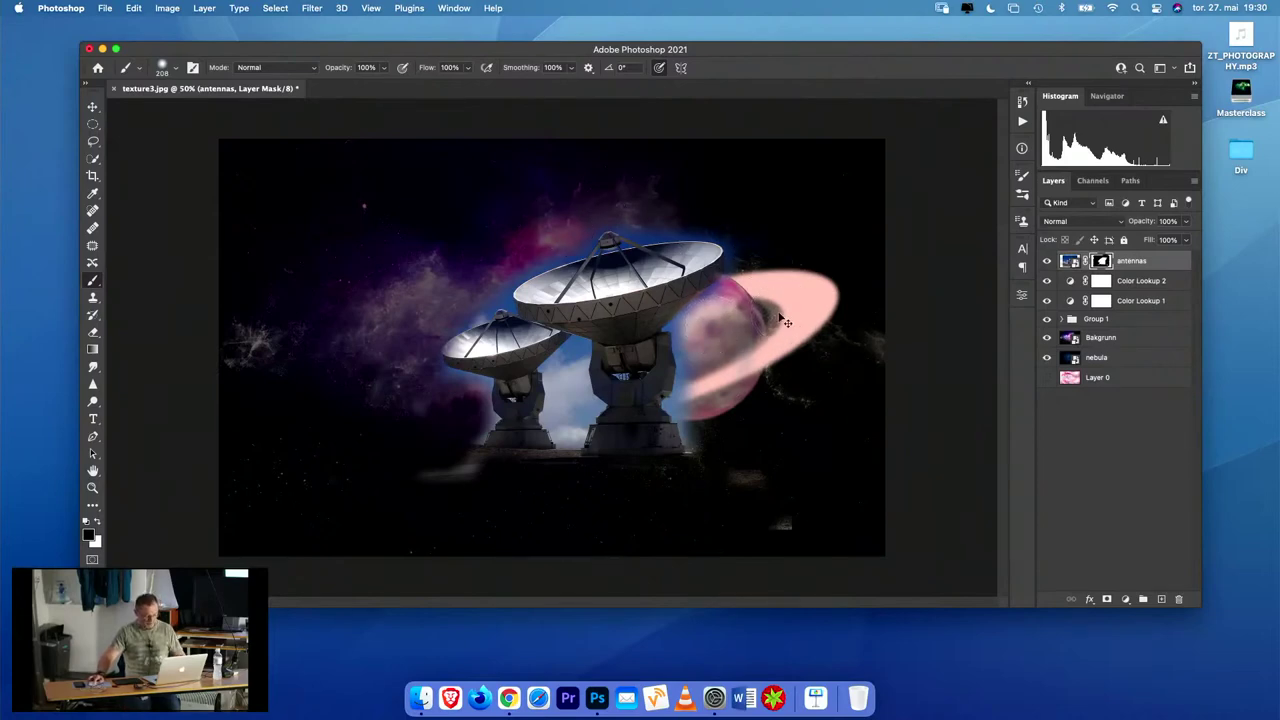
- Free-transform the masked antennas to about 39%, tilt them, and move them onto the planet
{"action": "key", "text": "super+t"}
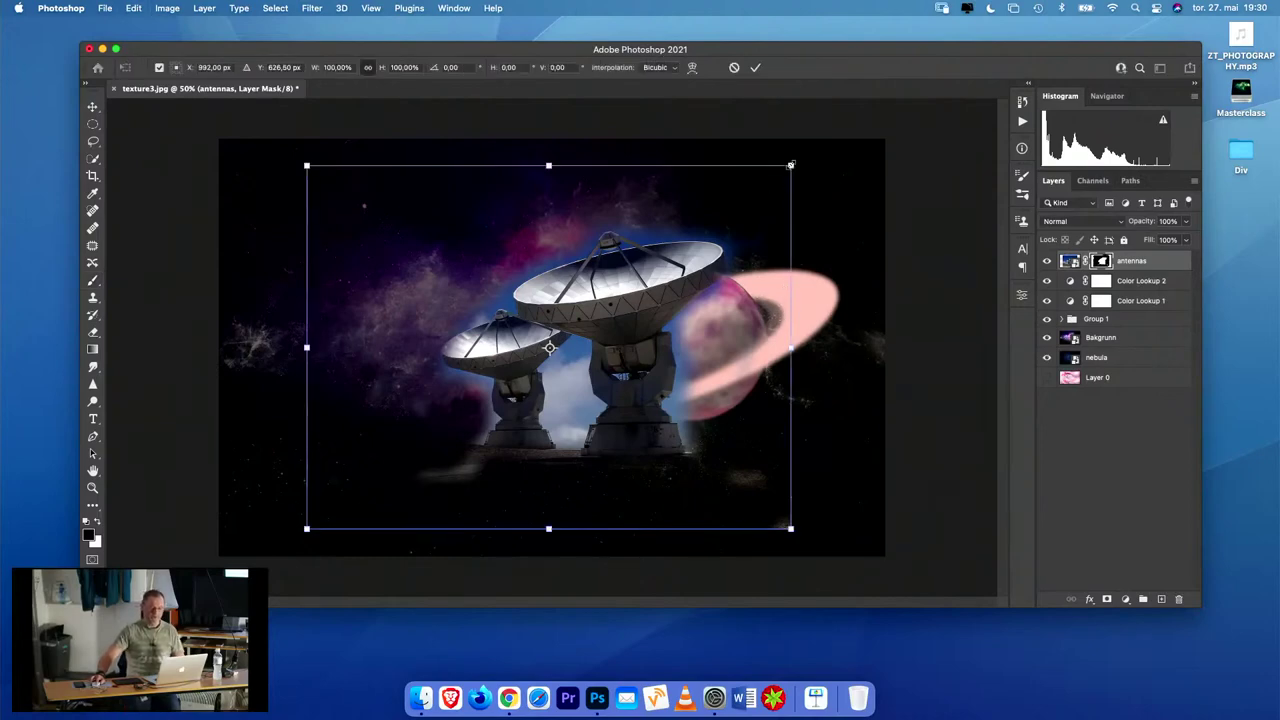
{"action": "left_click_drag", "start_coordinate": [790, 164], "coordinate": [600, 226]}
{"action": "left_click_drag", "start_coordinate": [528, 416], "coordinate": [678, 237]}
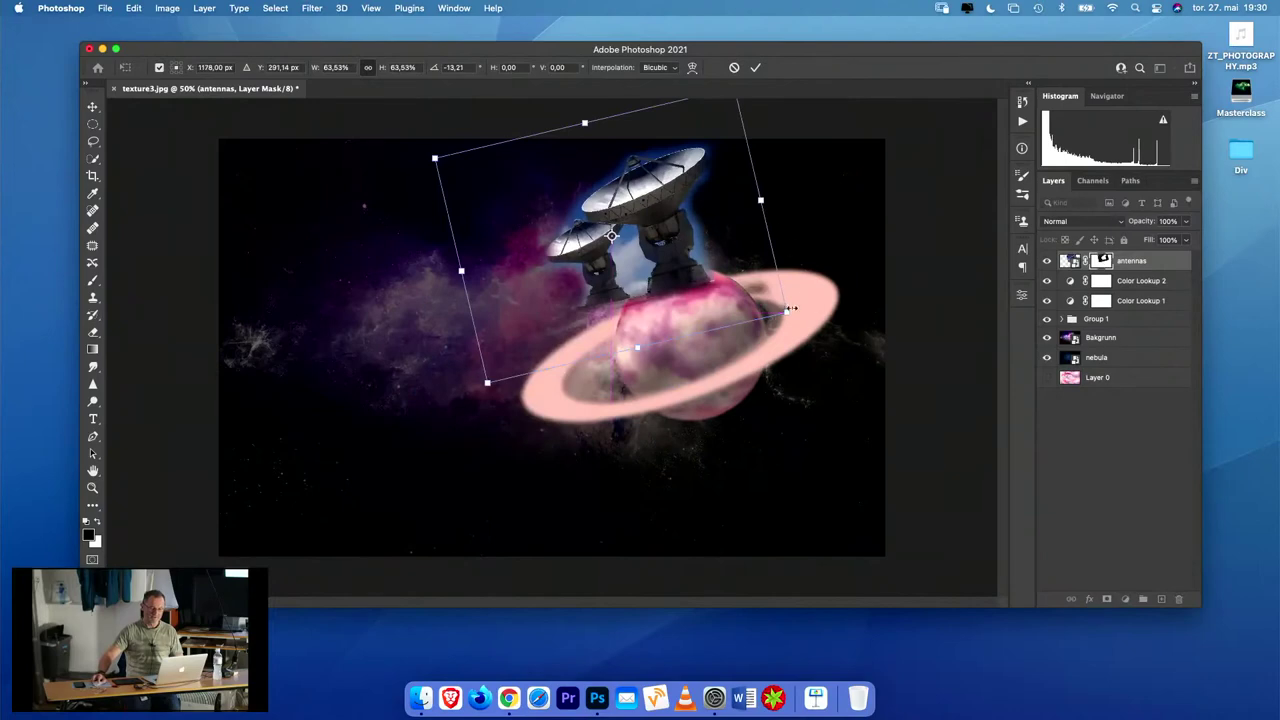
{"action": "left_click_drag", "start_coordinate": [790, 309], "coordinate": [804, 289]}
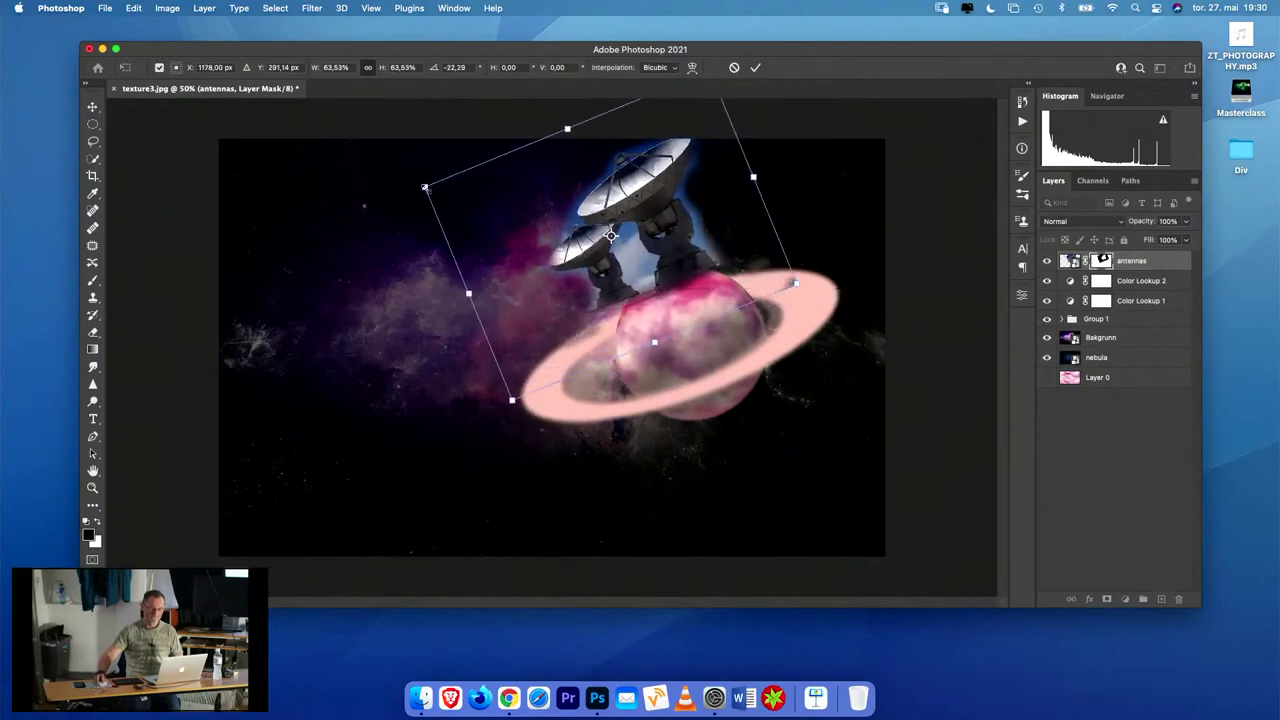
{"action": "left_click_drag", "start_coordinate": [425, 187], "coordinate": [582, 228]}
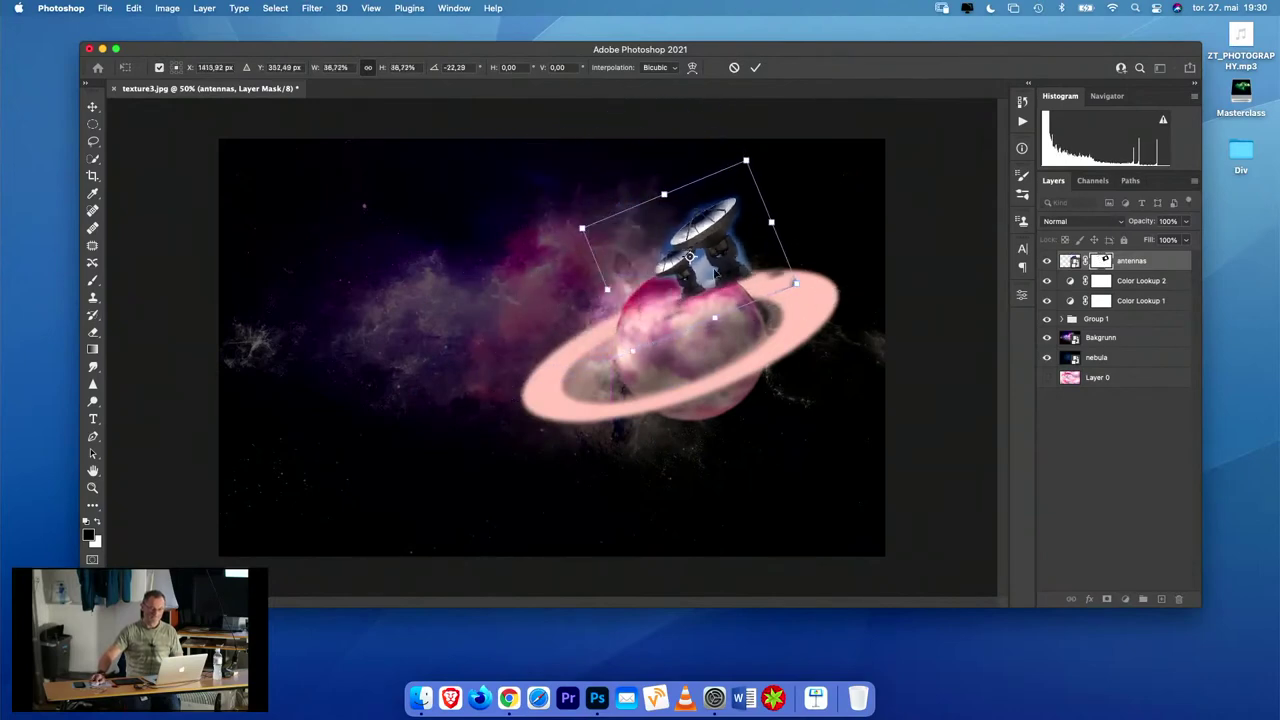
{"action": "left_click_drag", "start_coordinate": [715, 272], "coordinate": [678, 276]}
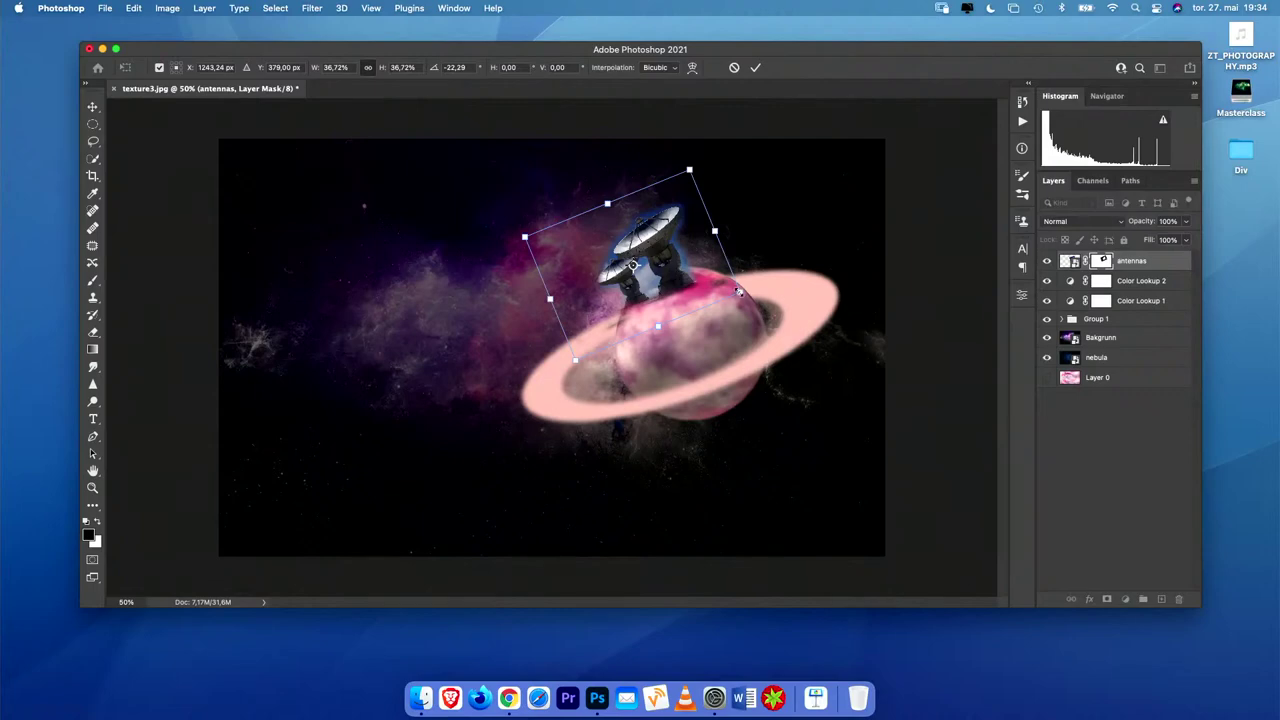
- Refine the antennas to 14.42% scale and about -34° rotation atop the planet, then apply
{"action": "left_click_drag", "start_coordinate": [738, 291], "coordinate": [688, 271]}
{"action": "left_click_drag", "start_coordinate": [690, 178], "coordinate": [655, 158]}
{"action": "left_click_drag", "start_coordinate": [634, 213], "coordinate": [662, 237]}
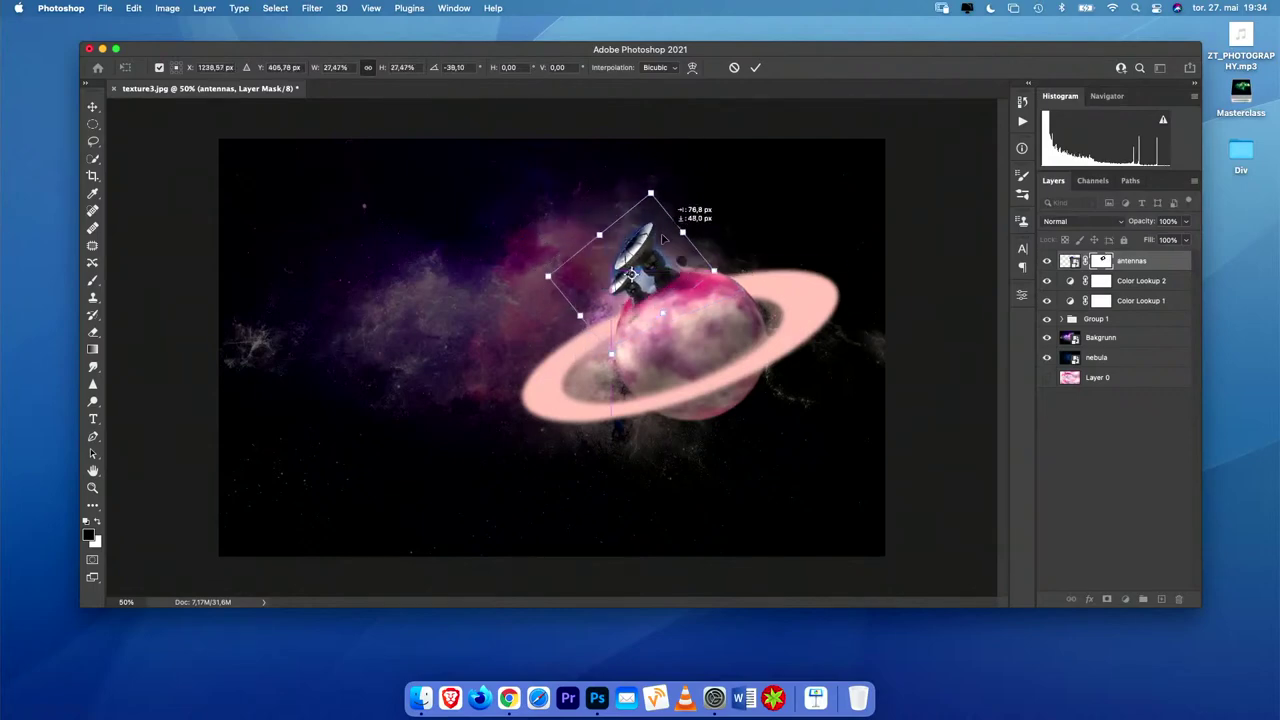
{"action": "left_click_drag", "start_coordinate": [650, 193], "coordinate": [680, 281]}
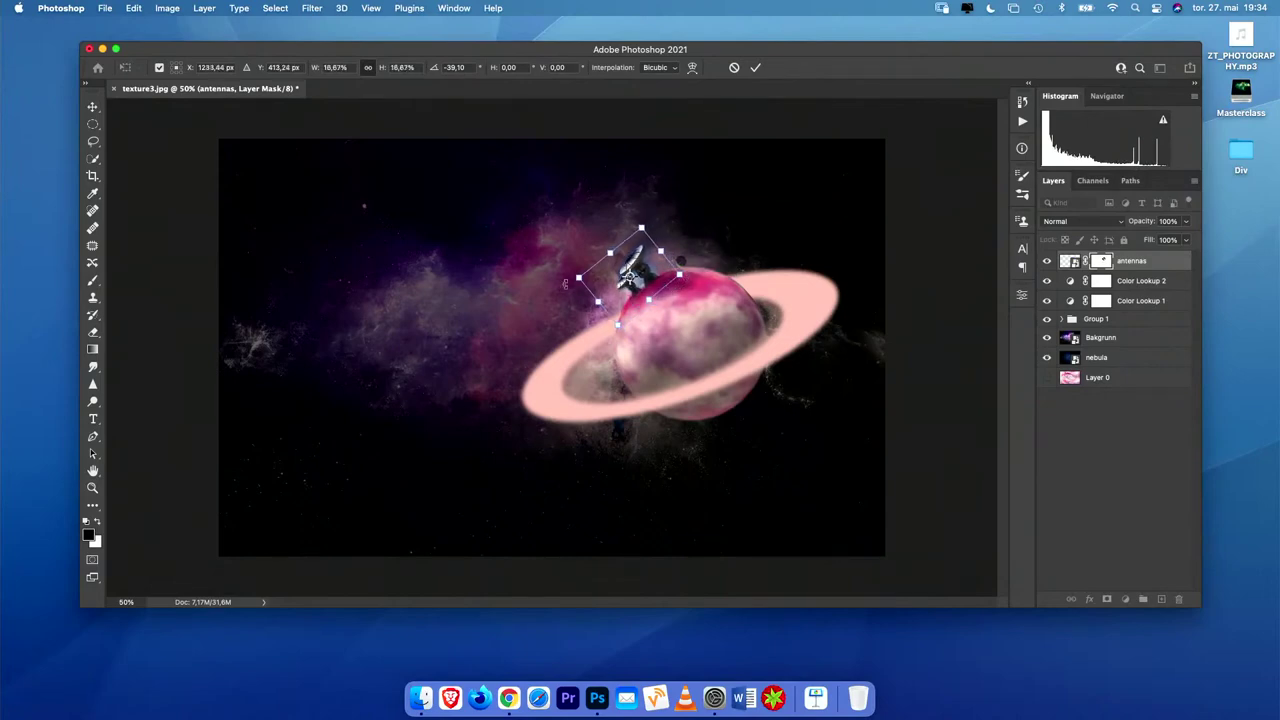
{"action": "left_click_drag", "start_coordinate": [578, 278], "coordinate": [594, 277]}
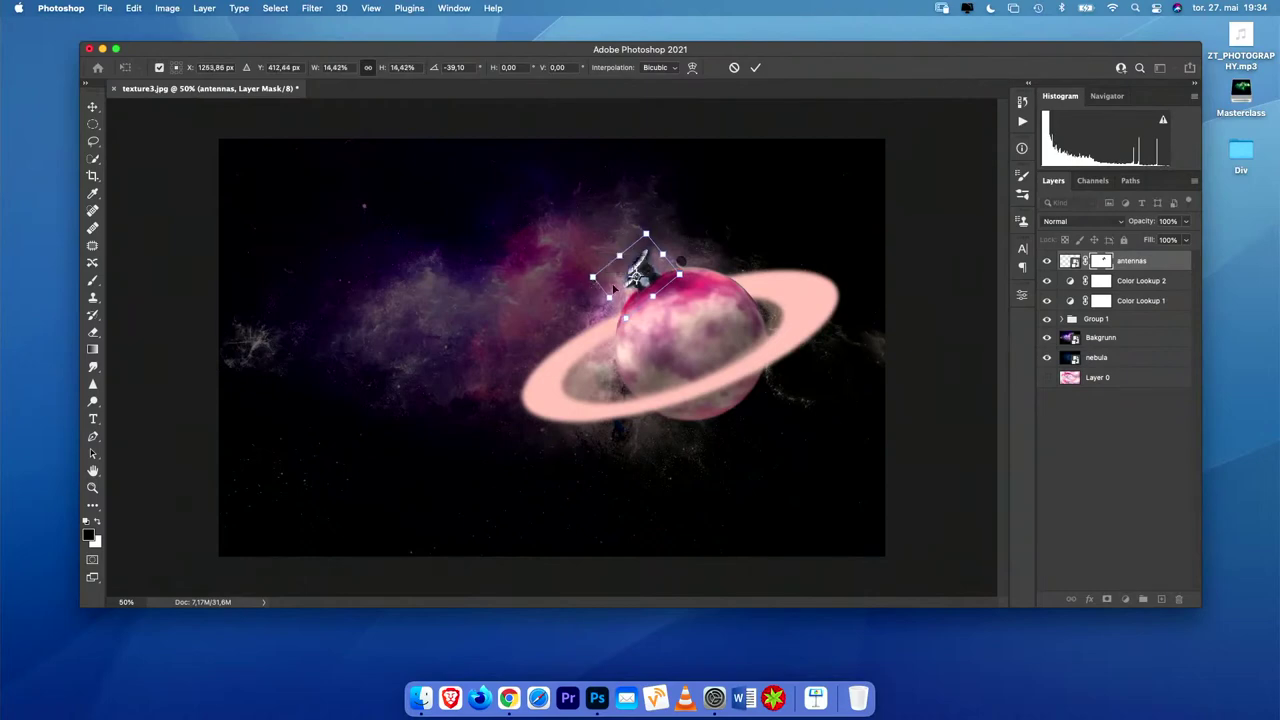
{"action": "left_click_drag", "start_coordinate": [697, 282], "coordinate": [698, 279]}
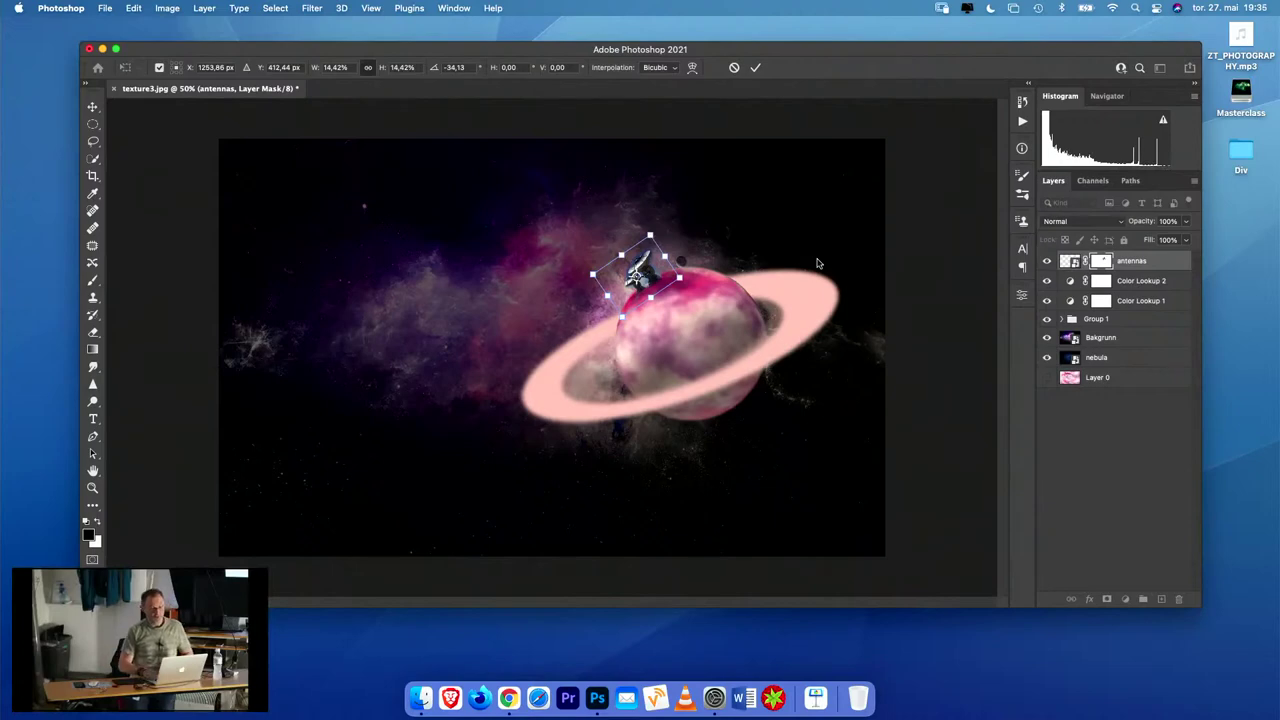
{"action": "key", "text": "Return"}
{"action": "key", "text": "b"}
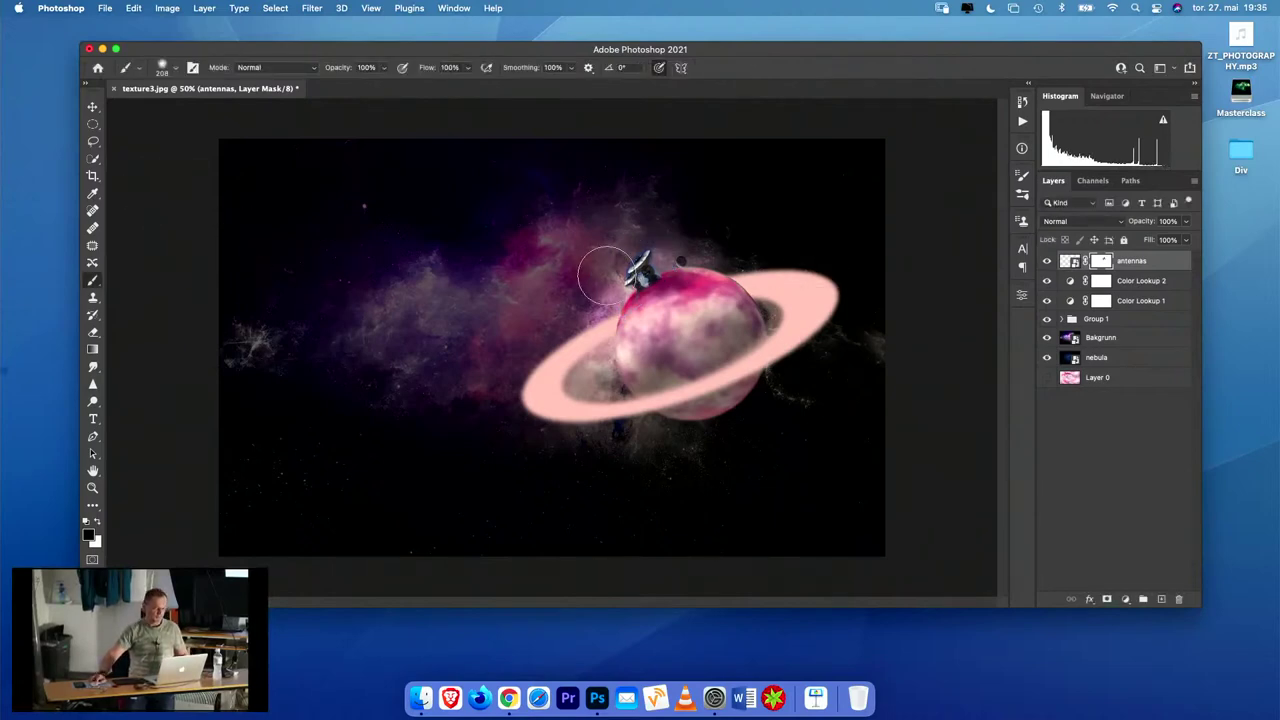
- Place a second embedded copy of antennas.jpg as a new top layer at 41.78%
{"action": "left_click", "coordinate": [106, 9]}
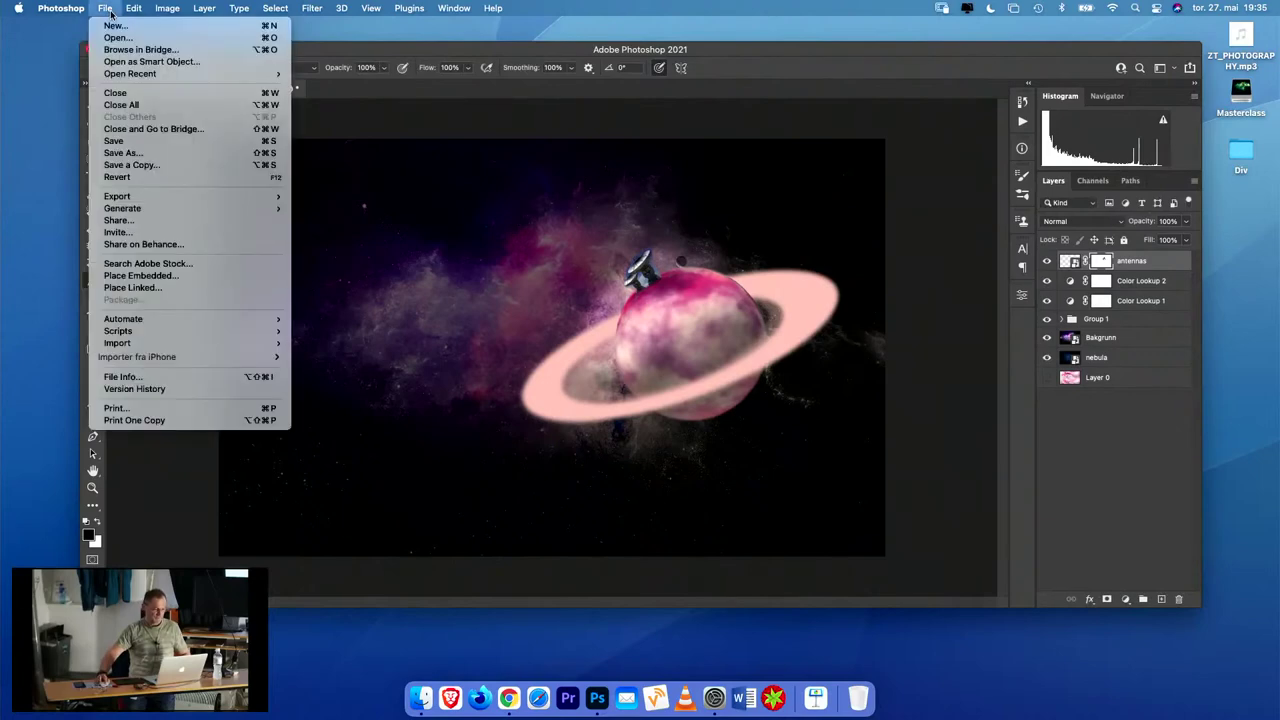
{"action": "left_click", "coordinate": [206, 275]}
{"action": "left_click", "coordinate": [529, 160]}
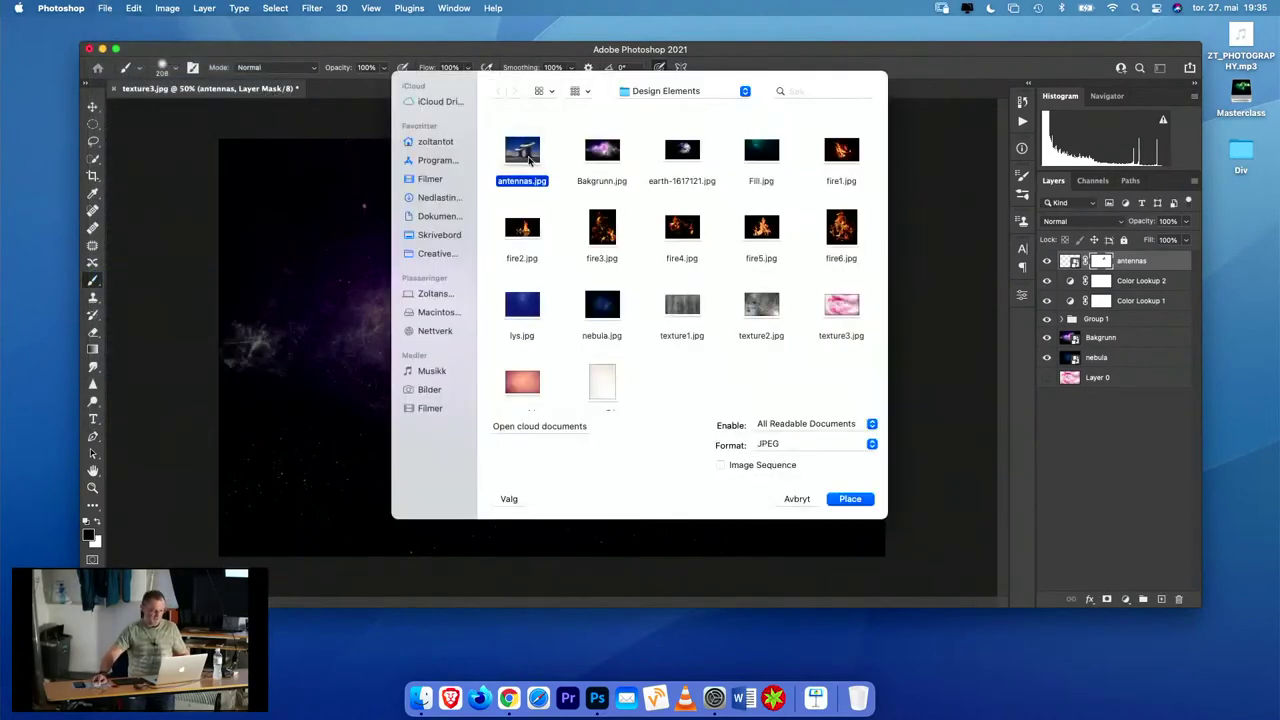
{"action": "double_click", "coordinate": [529, 160]}
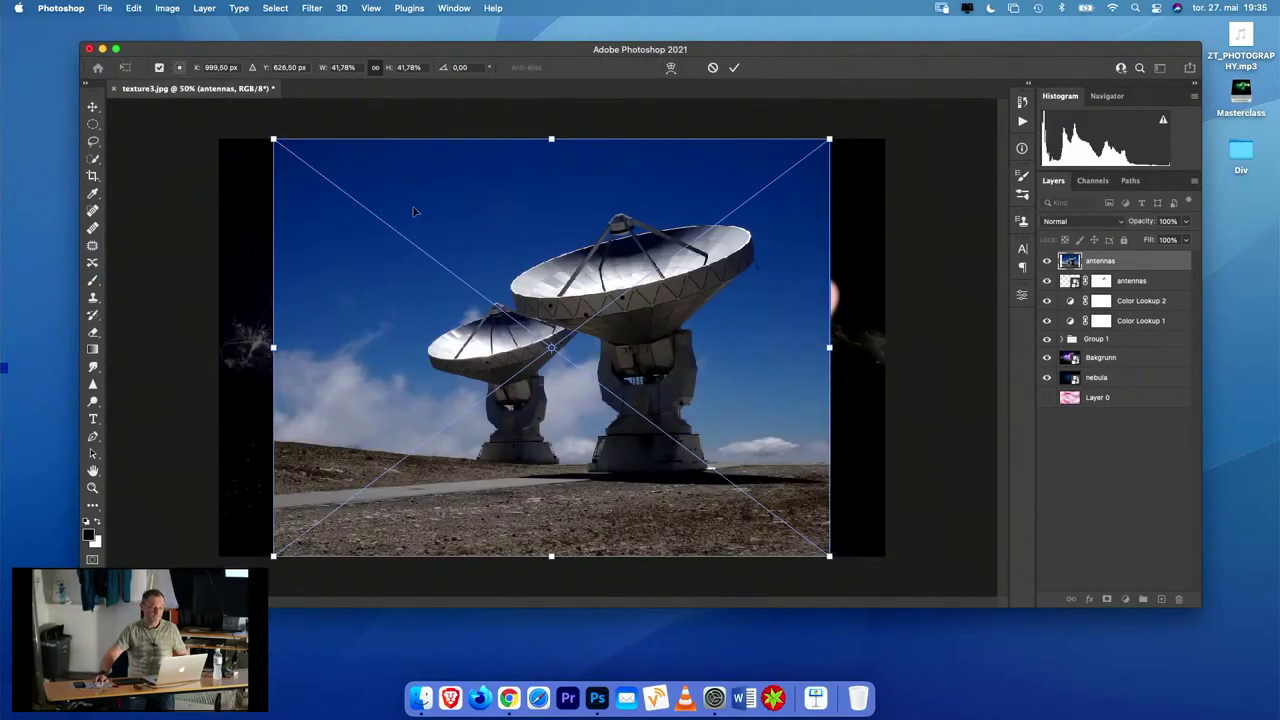
{"action": "key", "text": "Return"}
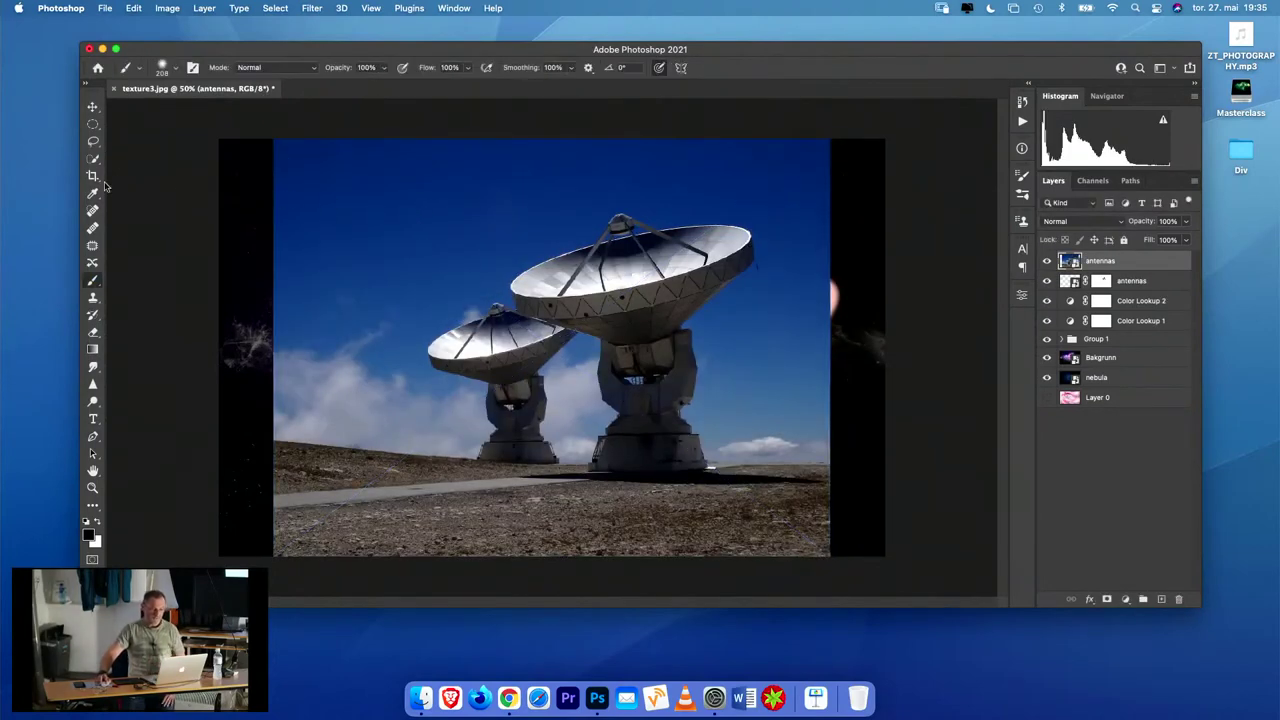
- Select the two radio dishes with the Object Selection Tool and add a layer mask
{"action": "left_click", "coordinate": [93, 160]}
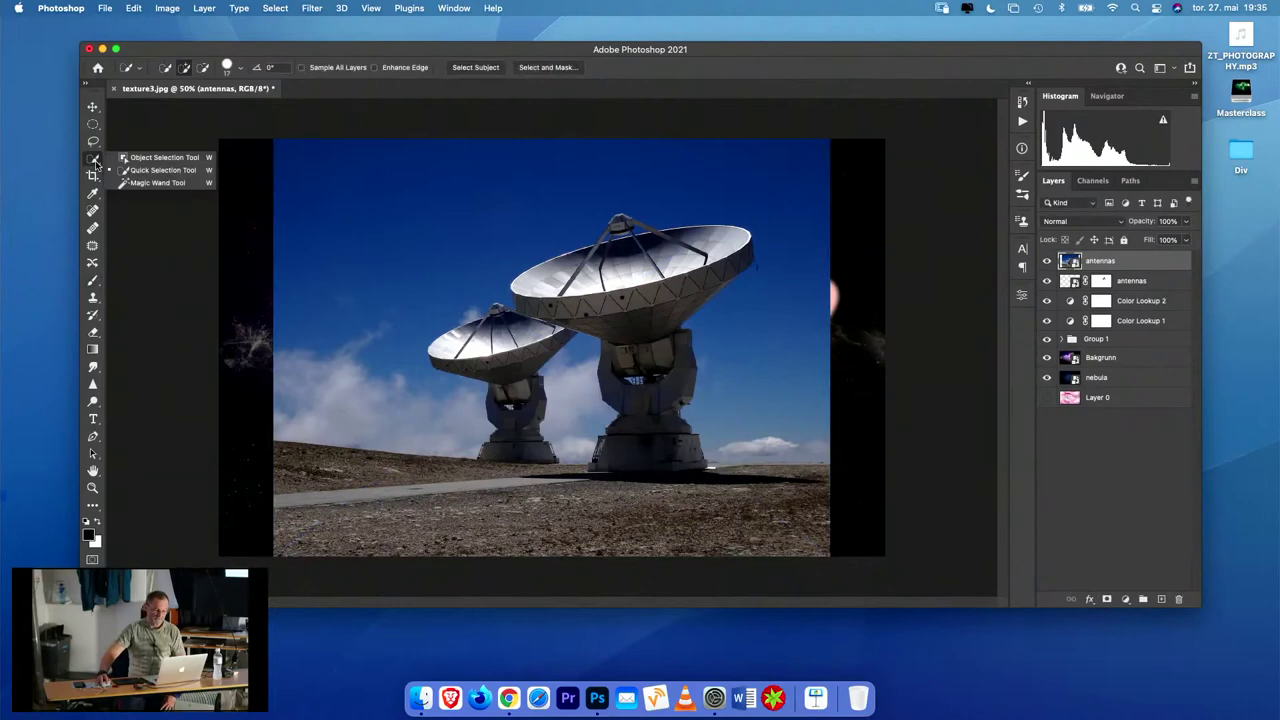
{"action": "left_click", "coordinate": [148, 160]}
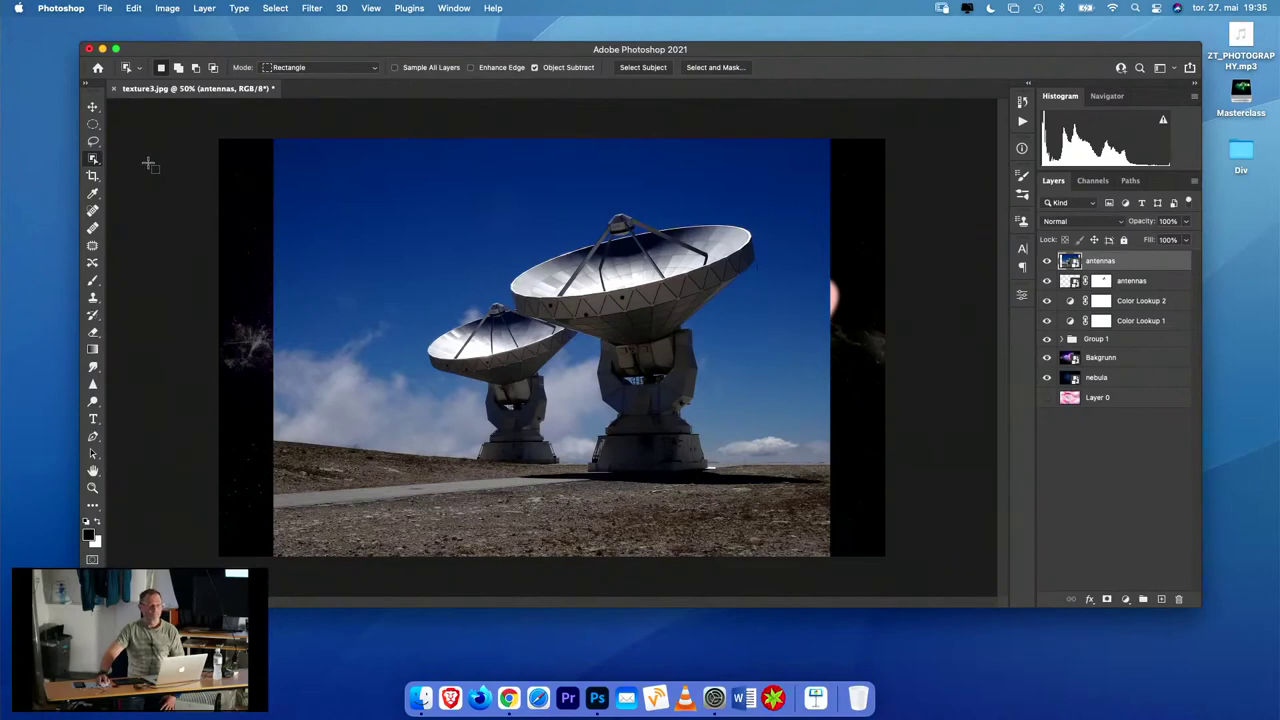
{"action": "left_click", "coordinate": [94, 159]}
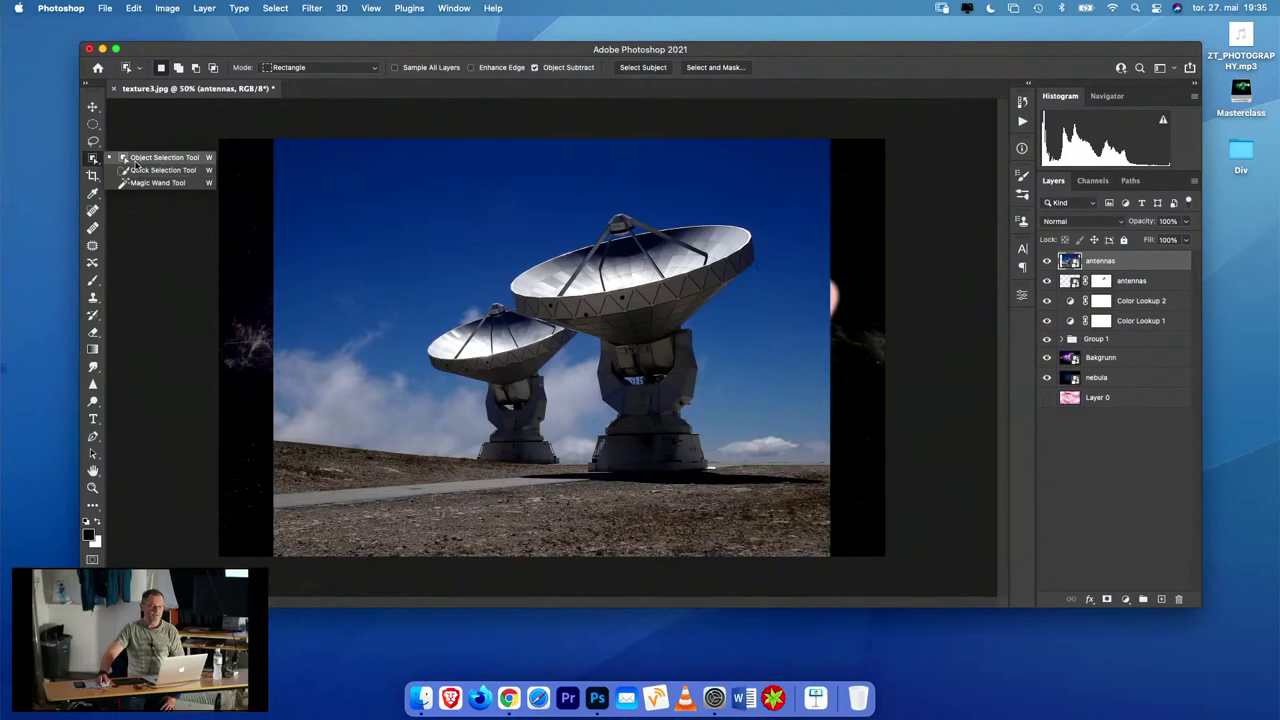
{"action": "left_click", "coordinate": [136, 160]}
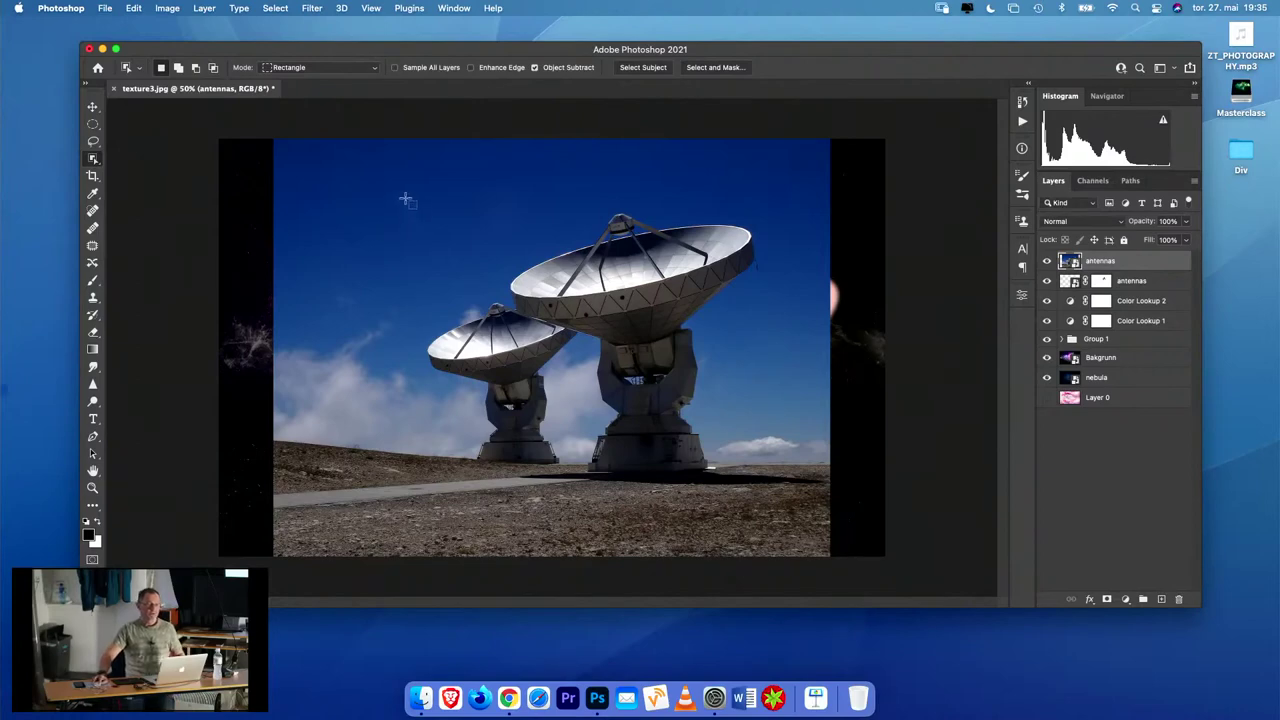
{"action": "left_click_drag", "start_coordinate": [405, 197], "coordinate": [786, 496]}
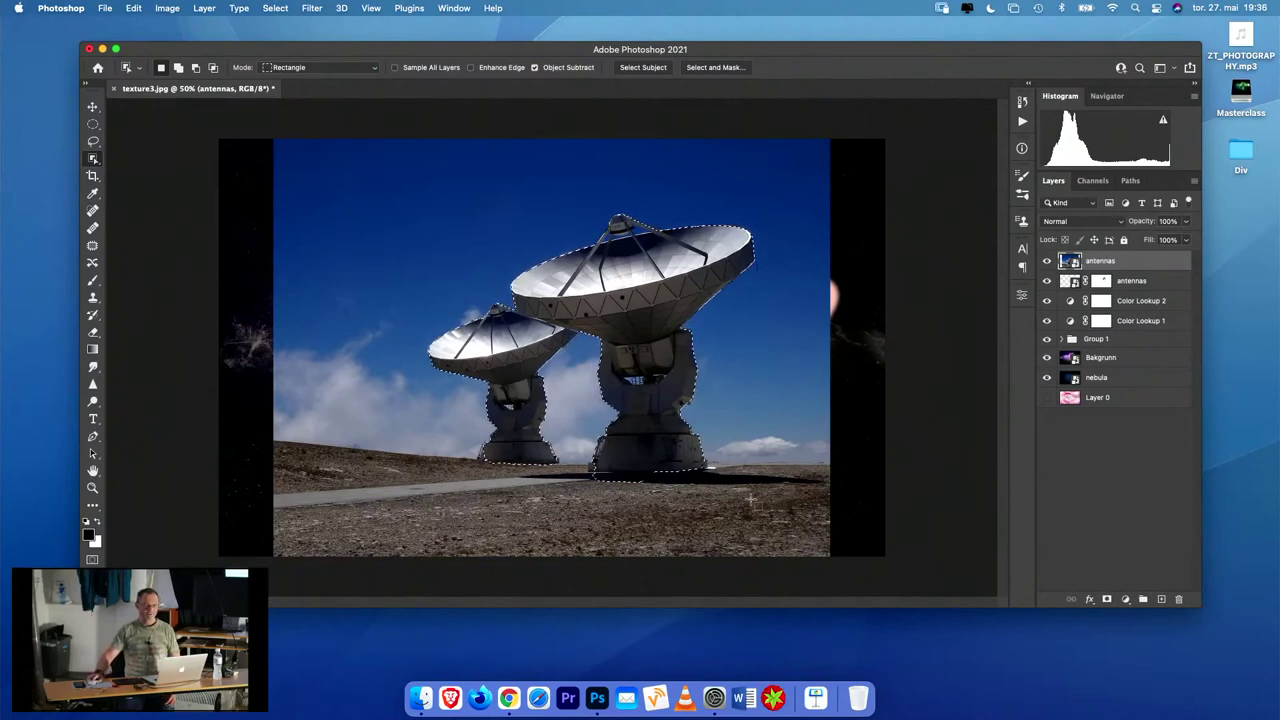
{"action": "left_click", "coordinate": [1107, 600]}
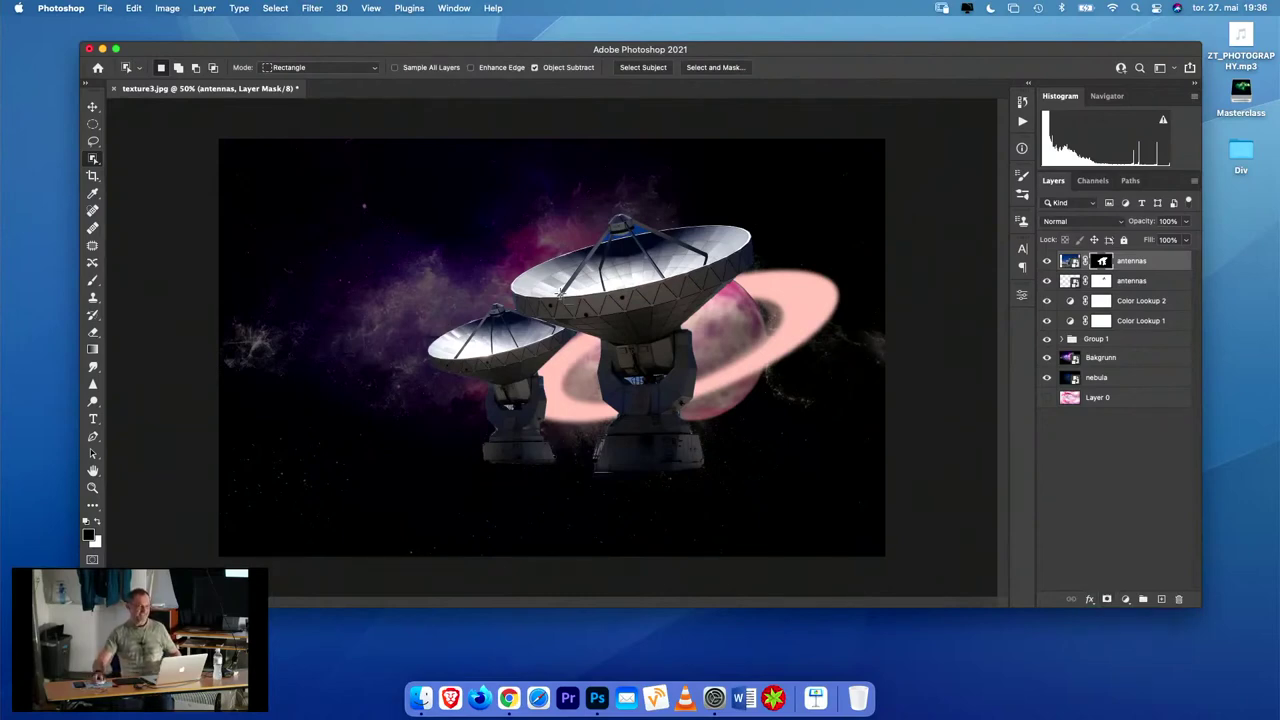
- Undo the mask, deselect, reselect the dishes, and re-apply the layer mask
{"action": "key", "text": "super+z"}
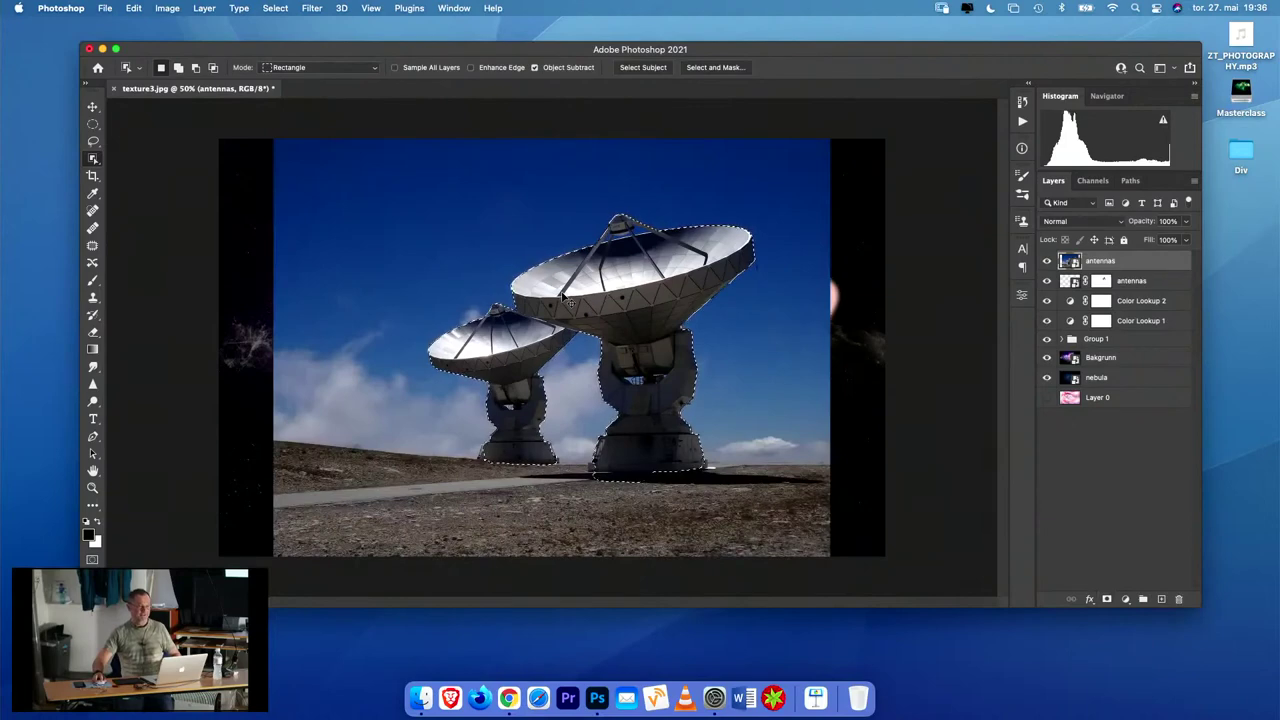
{"action": "key", "text": "super+d"}
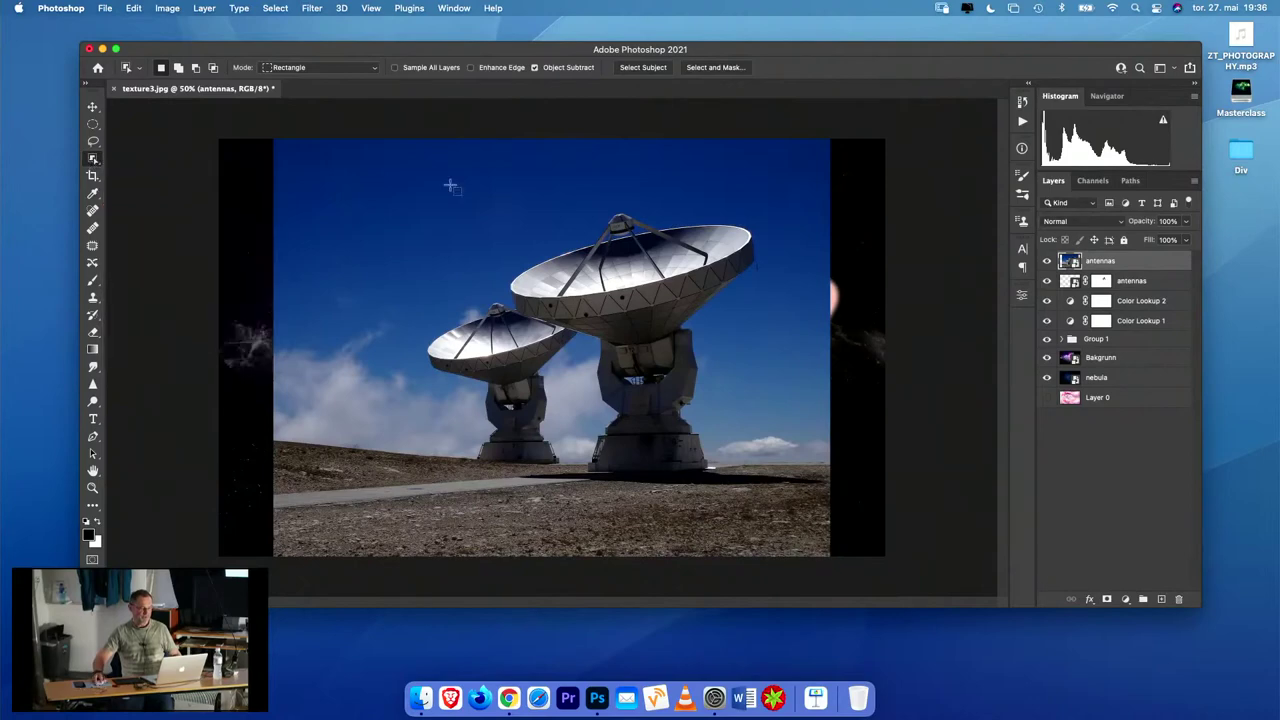
{"action": "mouse_move", "coordinate": [416, 183]}
{"action": "left_mouse_down"}
{"action": "mouse_move", "coordinate": [455, 256]}
{"action": "mouse_move", "coordinate": [772, 497]}
{"action": "left_mouse_up"}
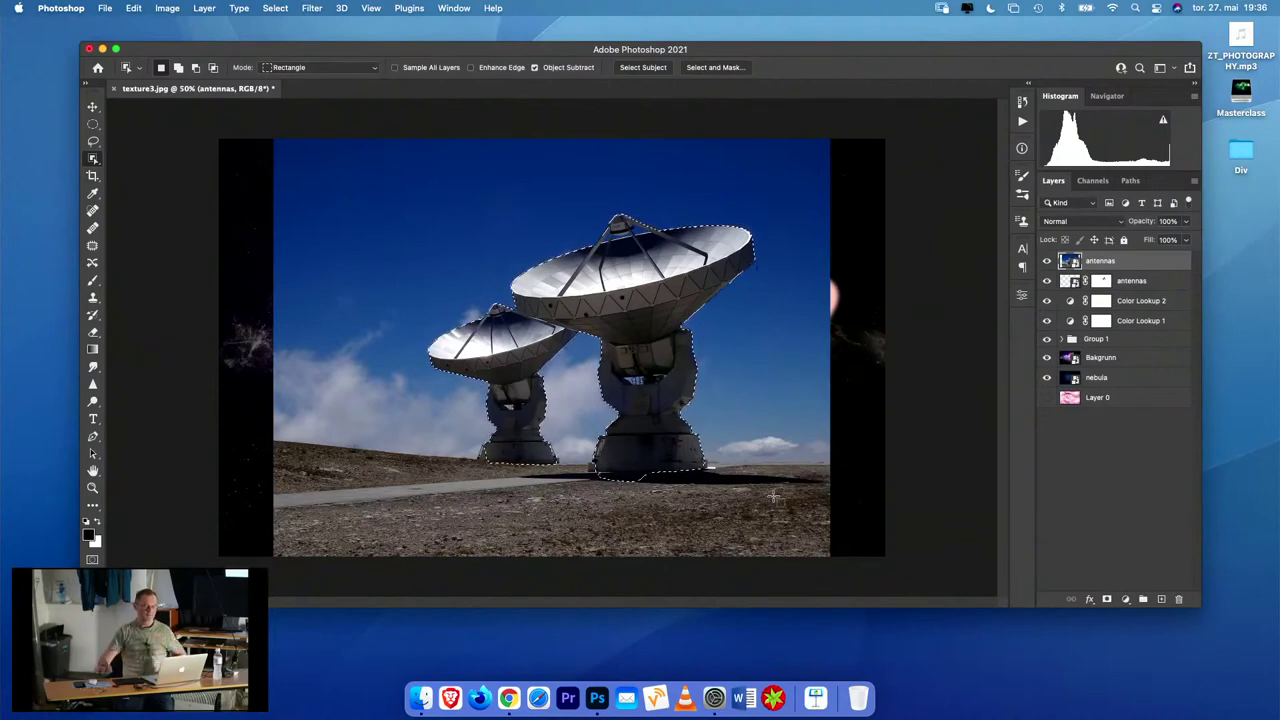
{"action": "left_click", "coordinate": [1107, 599]}
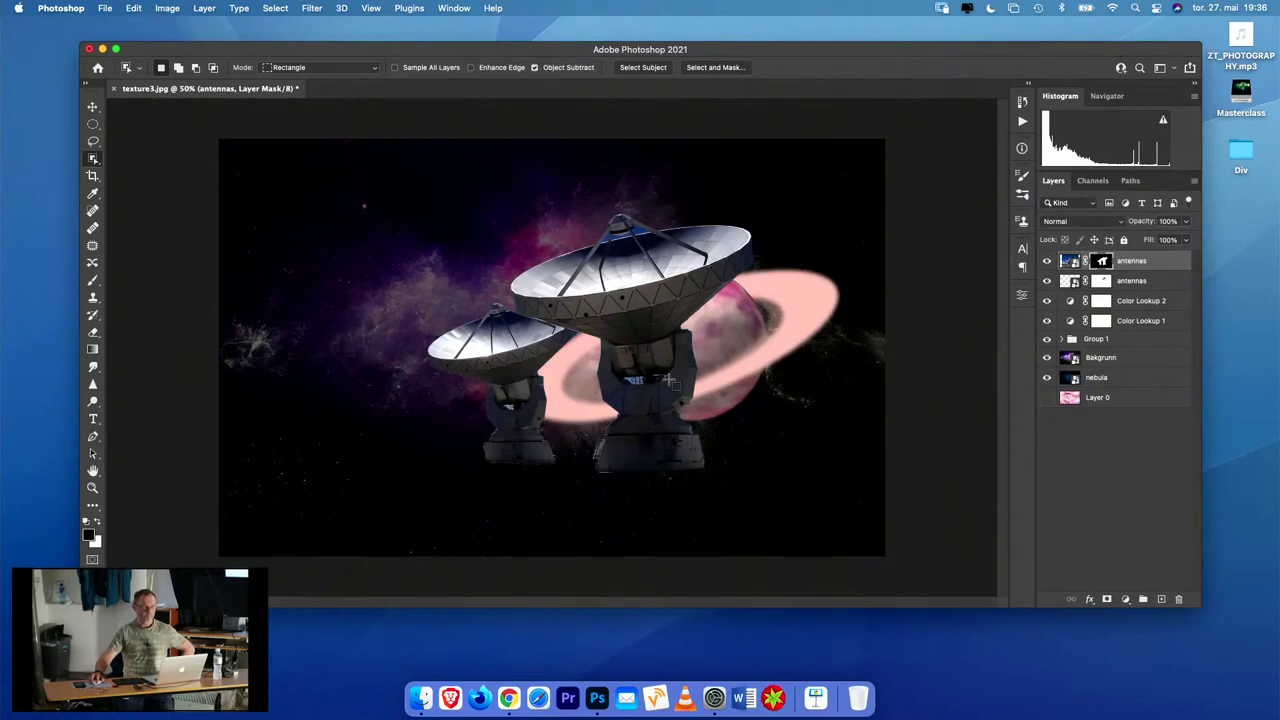
{"action": "key", "text": "super+t"}
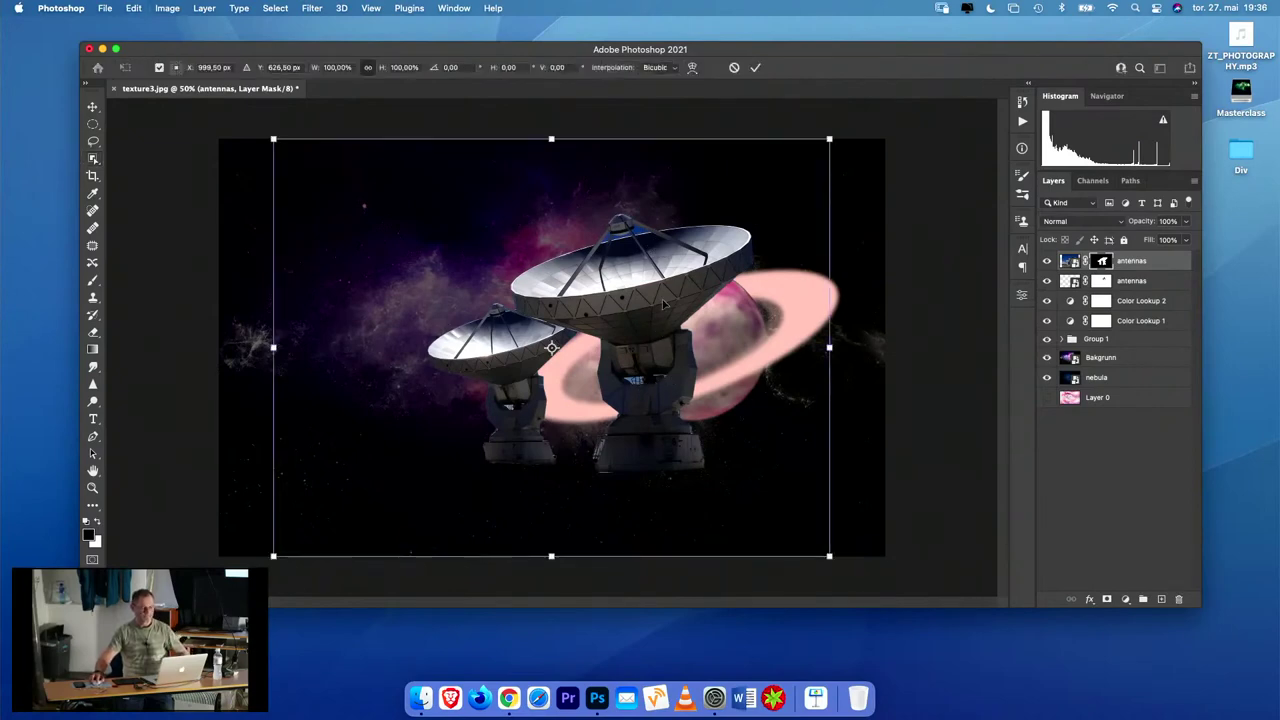
- Shrink the masked dishes to a tiny size, rotate about 21.5°, and set them atop the planet
{"action": "left_click_drag", "start_coordinate": [829, 139], "coordinate": [527, 366]}
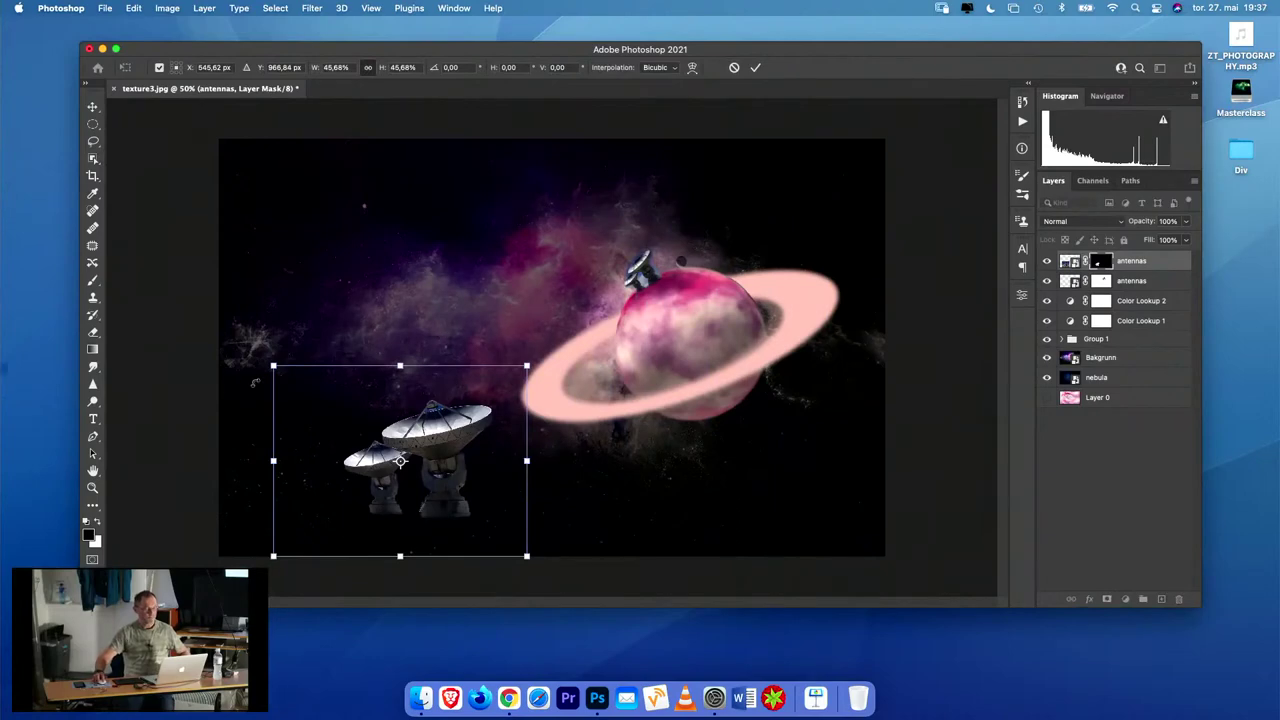
{"action": "left_click_drag", "start_coordinate": [272, 366], "coordinate": [399, 461]}
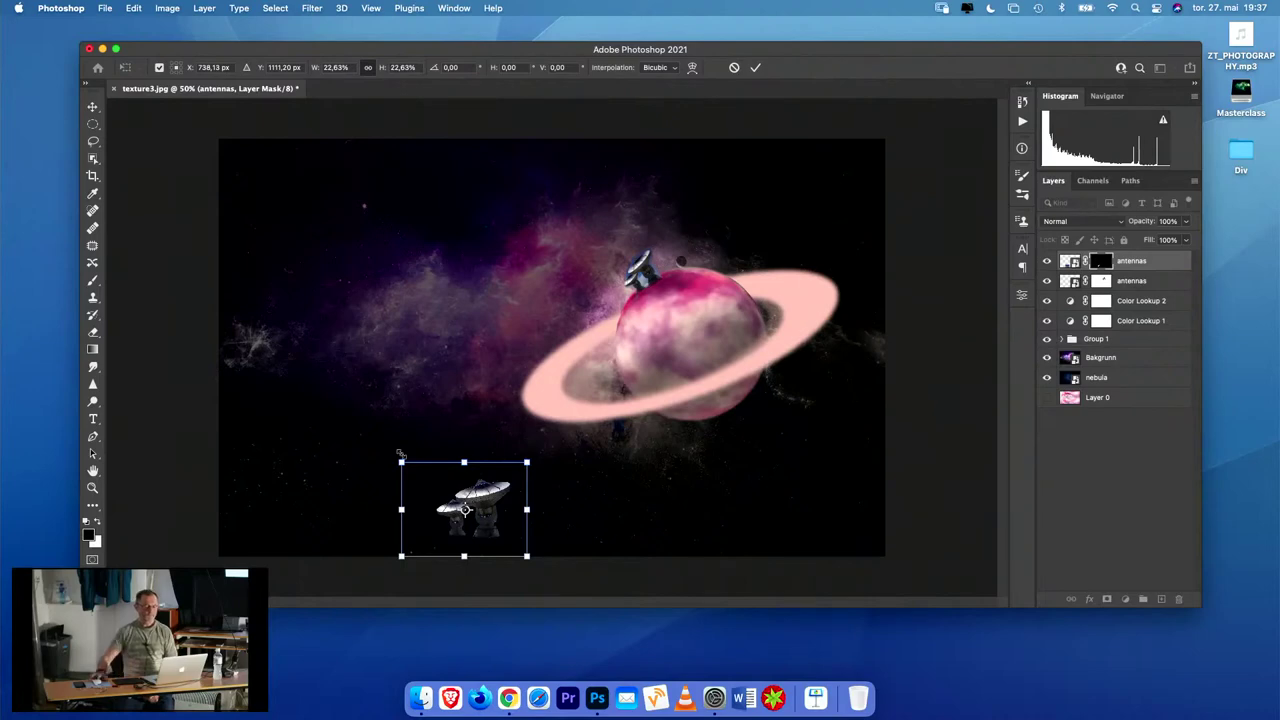
{"action": "left_click_drag", "start_coordinate": [400, 455], "coordinate": [443, 491]}
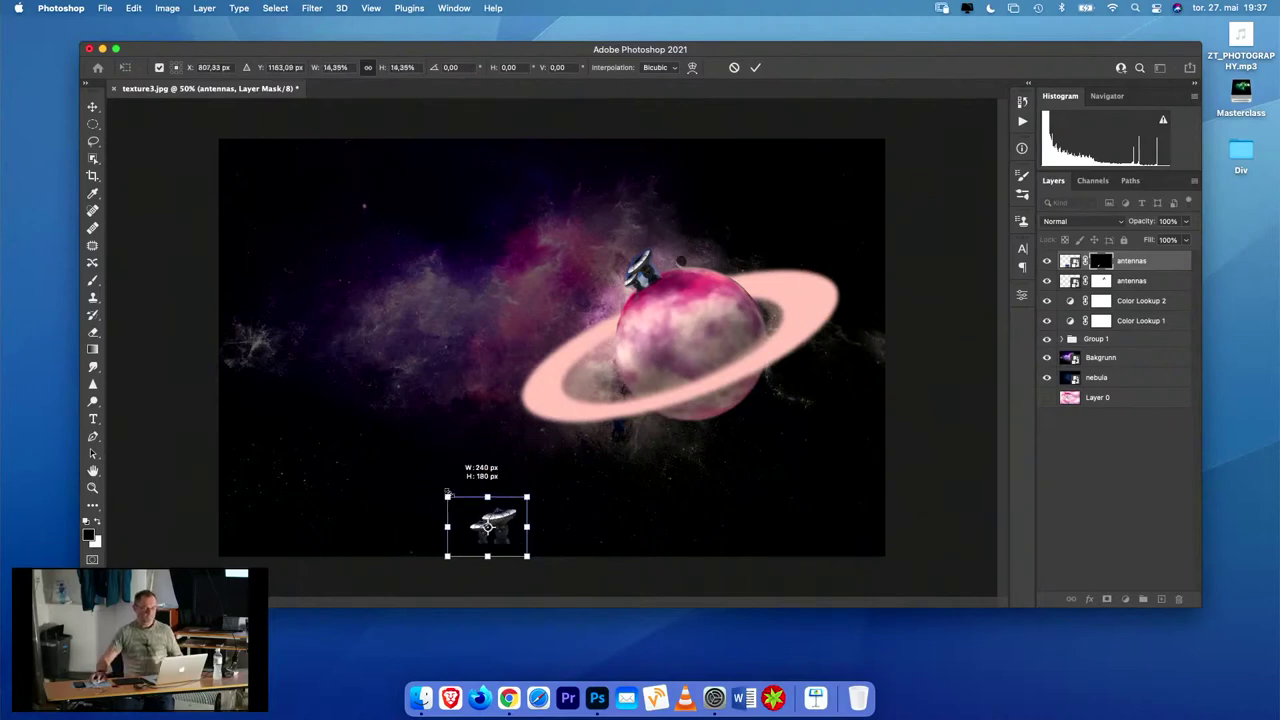
{"action": "left_click_drag", "start_coordinate": [515, 512], "coordinate": [773, 236]}
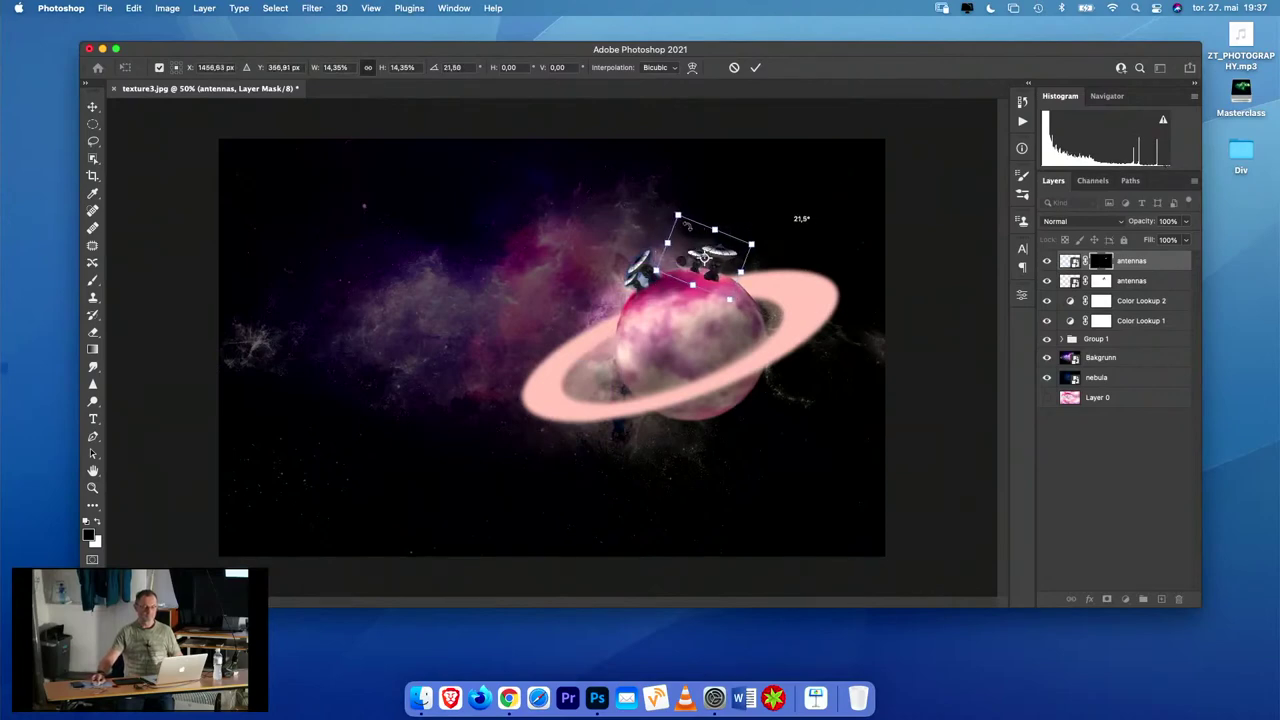
{"action": "left_click_drag", "start_coordinate": [678, 215], "coordinate": [711, 265]}
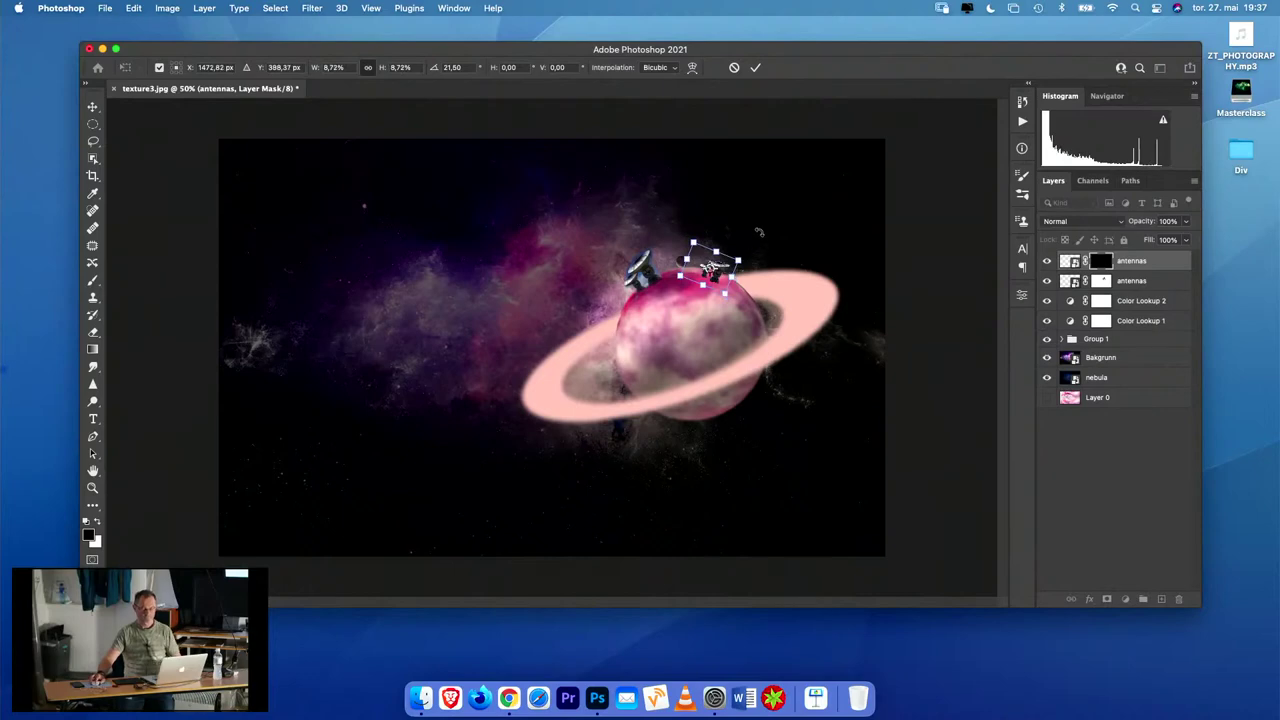
{"action": "key", "text": "Return"}
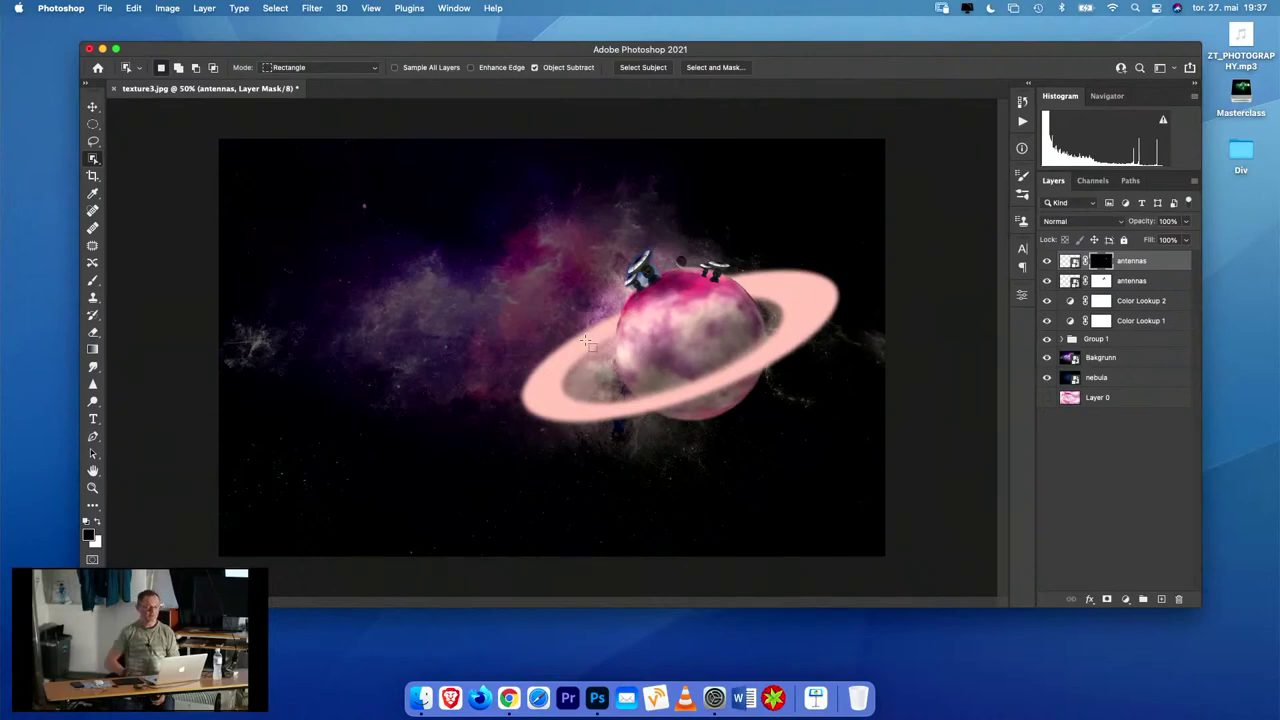
- Zoom in on the dishes and apply a 0.5-pixel Gaussian Blur smart filter to the antennas image
{"action": "left_click", "coordinate": [92, 487]}
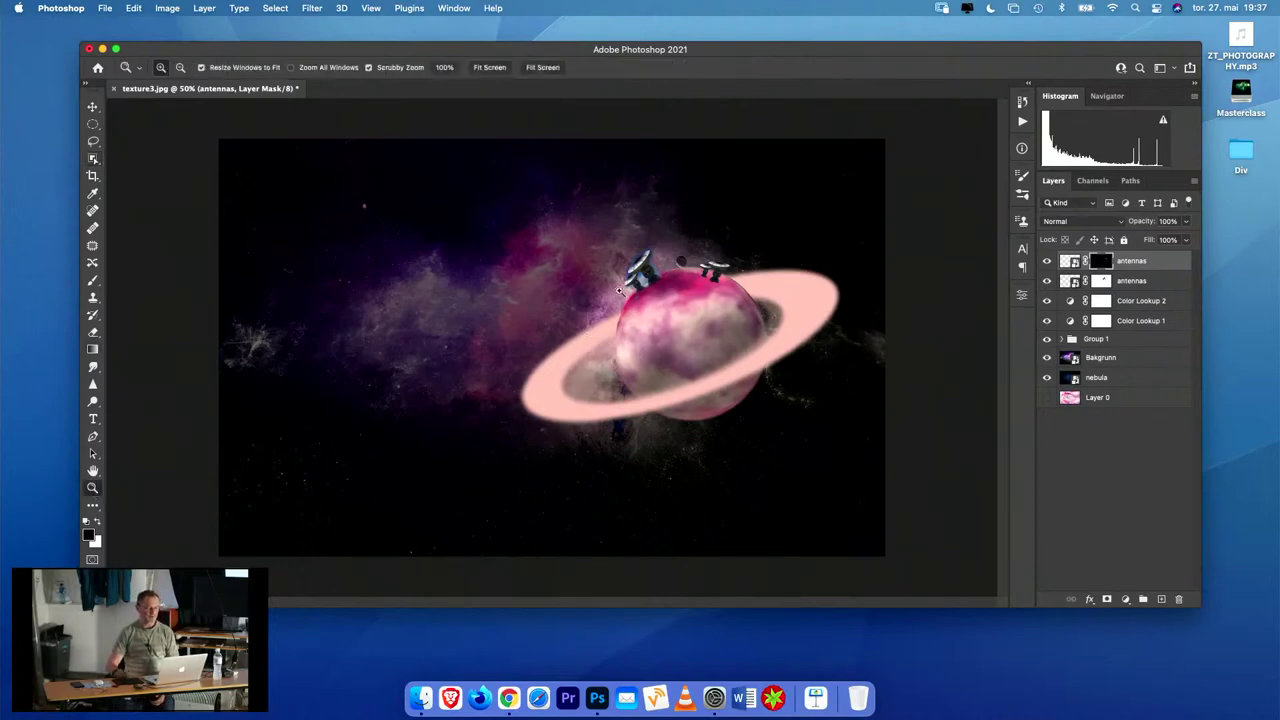
{"action": "left_click_drag", "start_coordinate": [703, 270], "coordinate": [790, 305]}
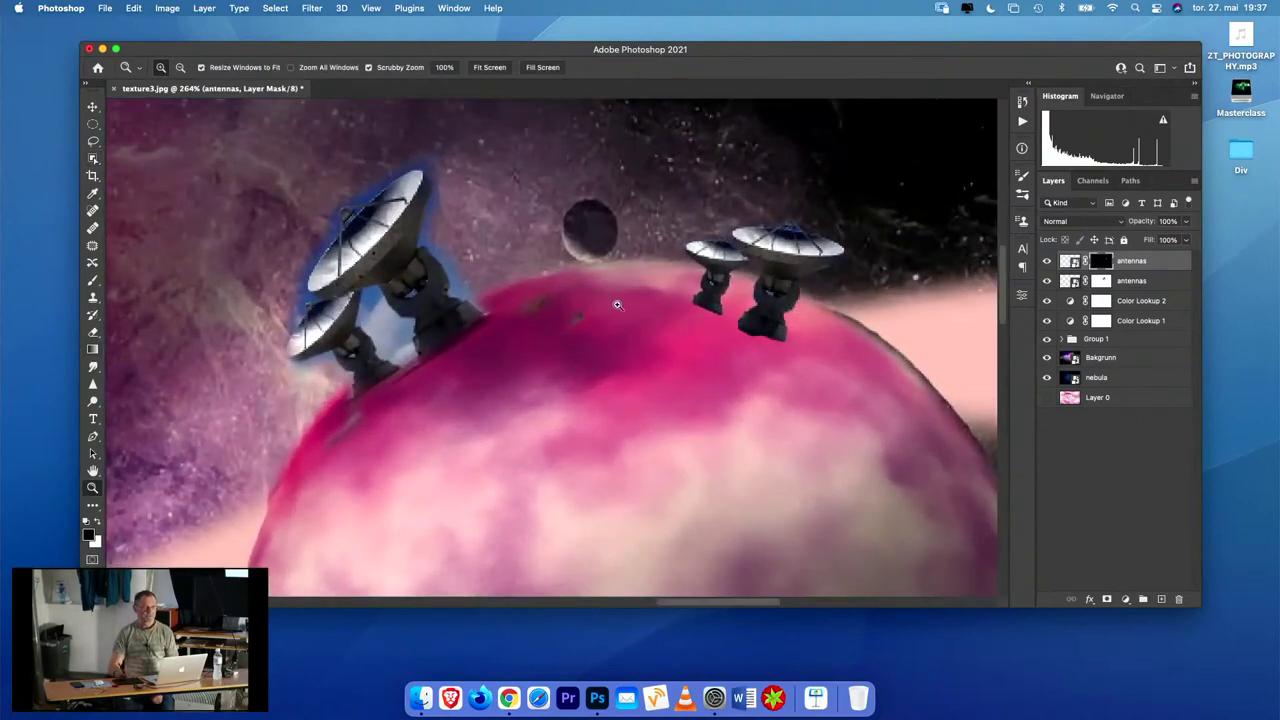
{"action": "left_click", "coordinate": [1070, 262]}
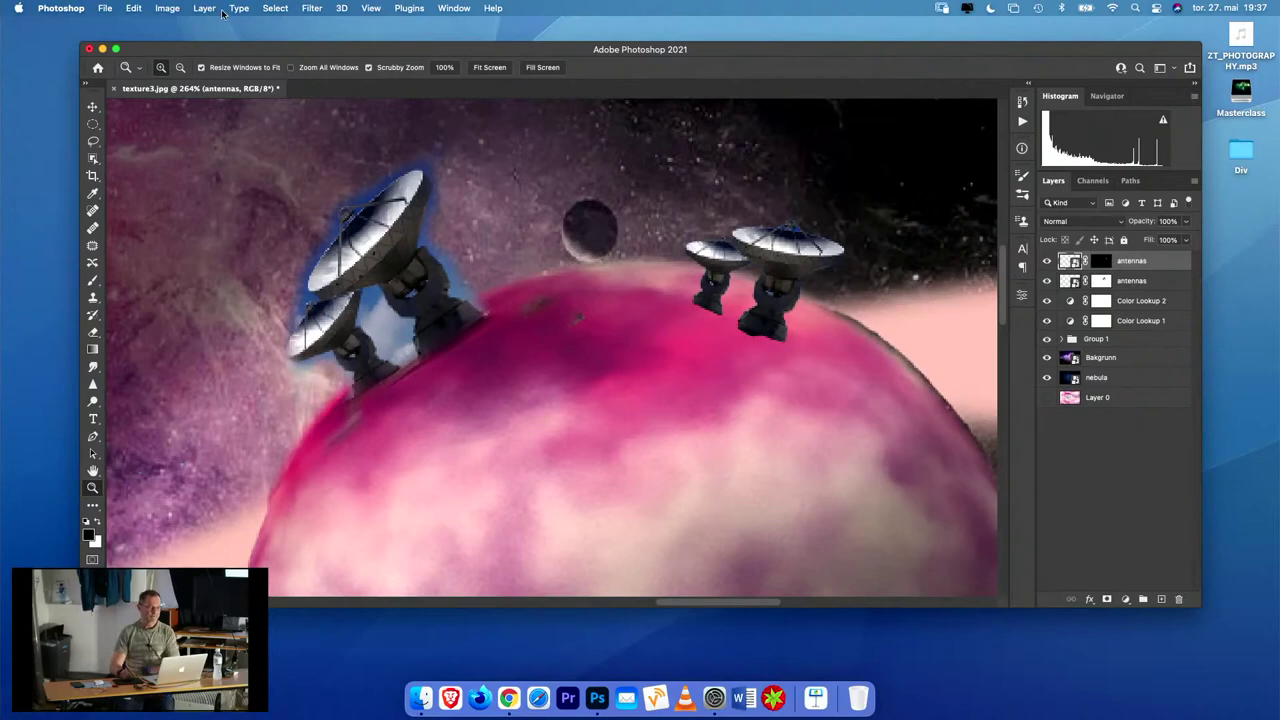
{"action": "left_click", "coordinate": [312, 8]}
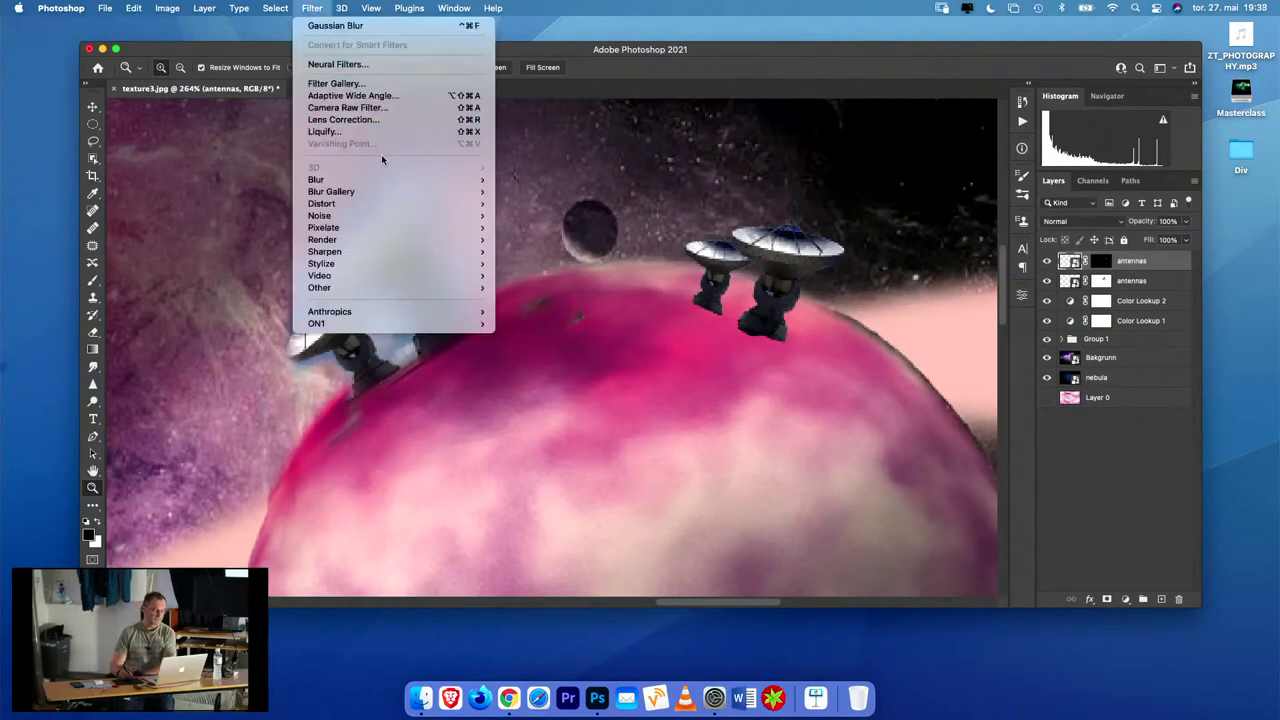
{"action": "mouse_move", "coordinate": [372, 180]}
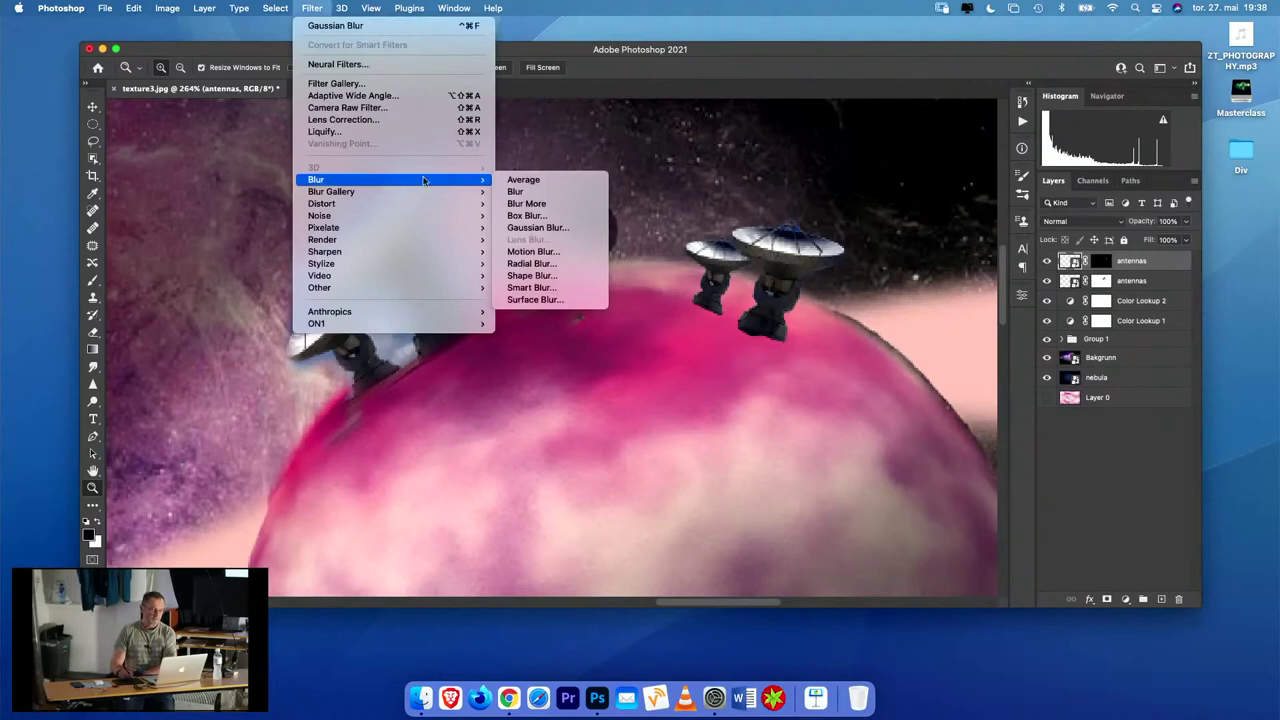
{"action": "left_click", "coordinate": [571, 233]}
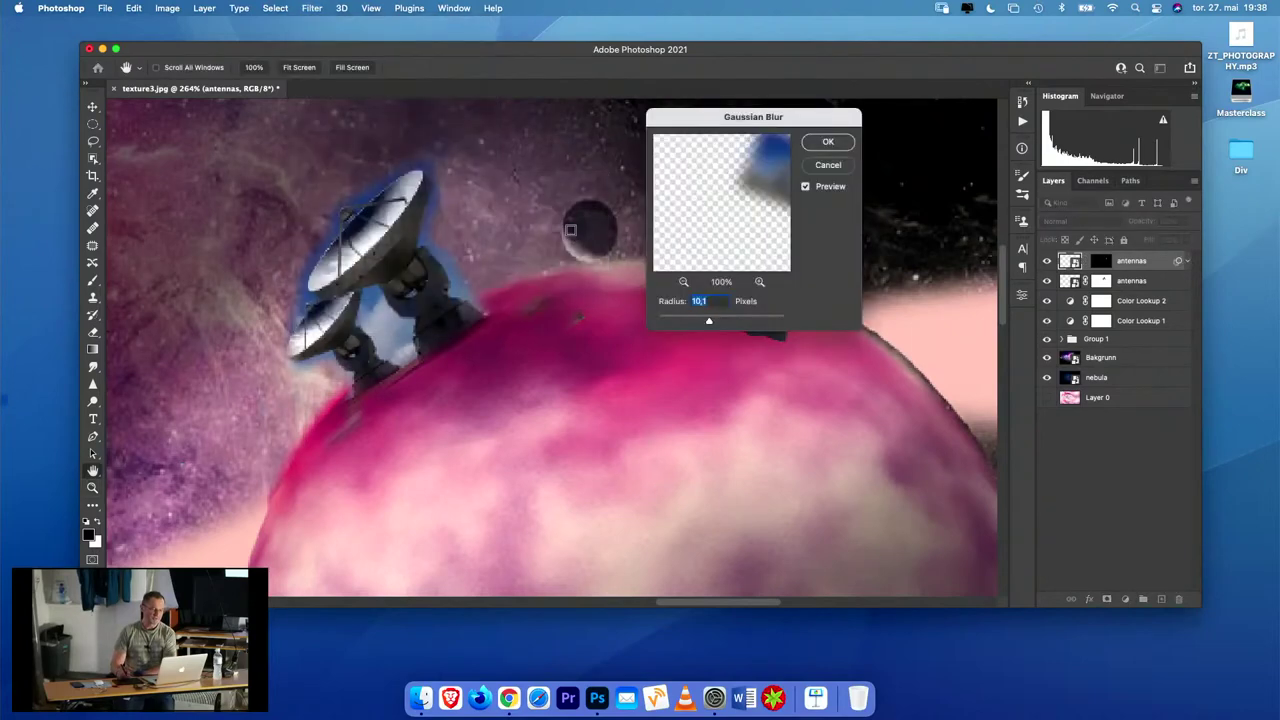
{"action": "left_click_drag", "start_coordinate": [776, 120], "coordinate": [449, 112]}
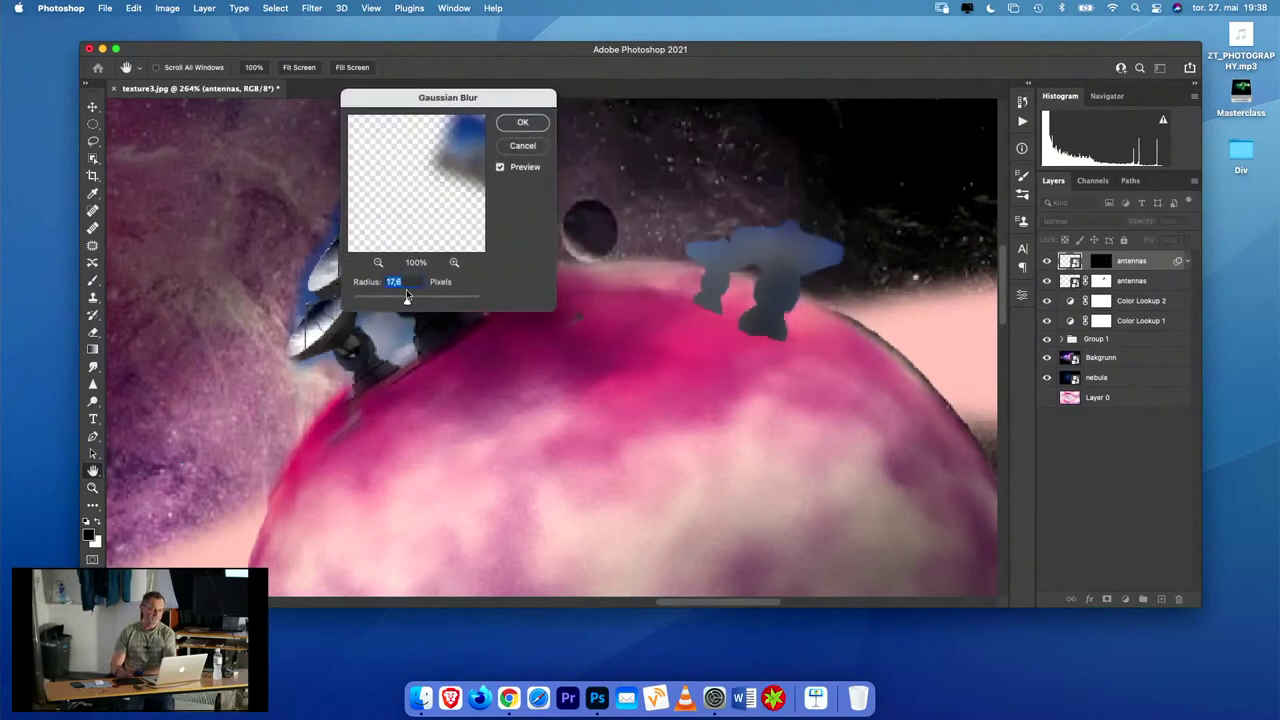
{"action": "left_click_drag", "start_coordinate": [403, 301], "coordinate": [358, 303]}
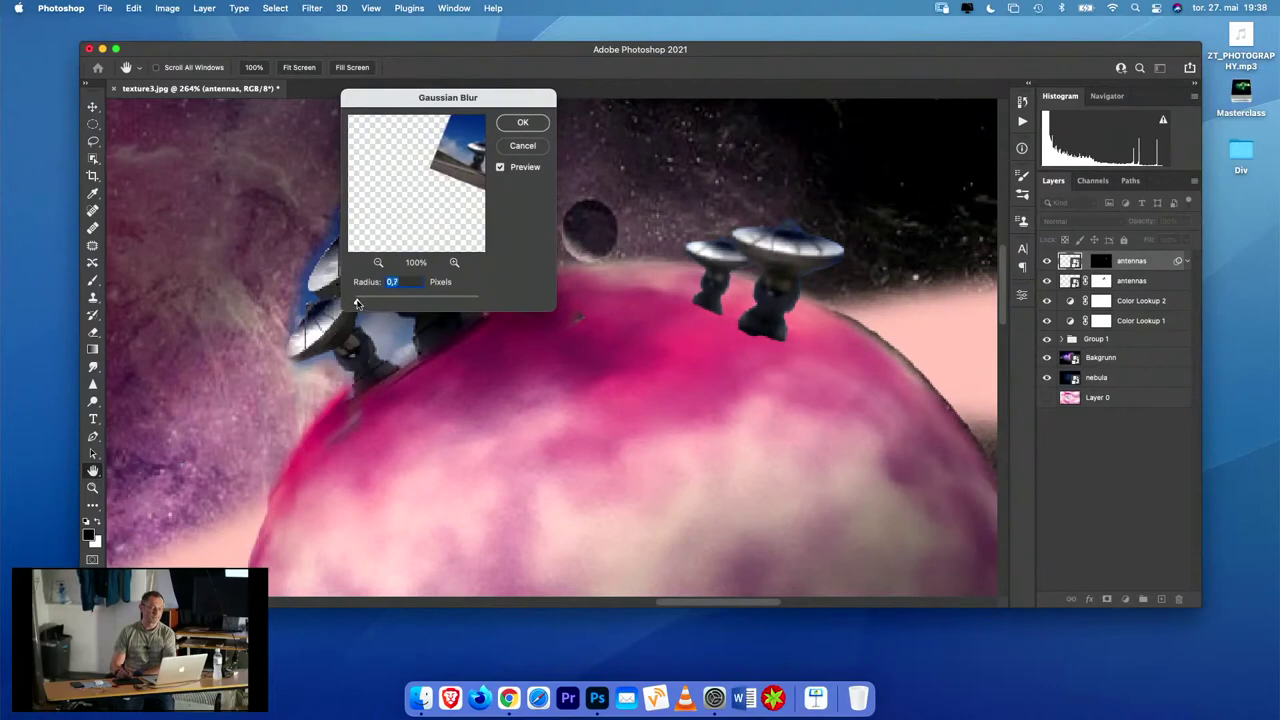
{"action": "left_click_drag", "start_coordinate": [357, 304], "coordinate": [355, 303]}
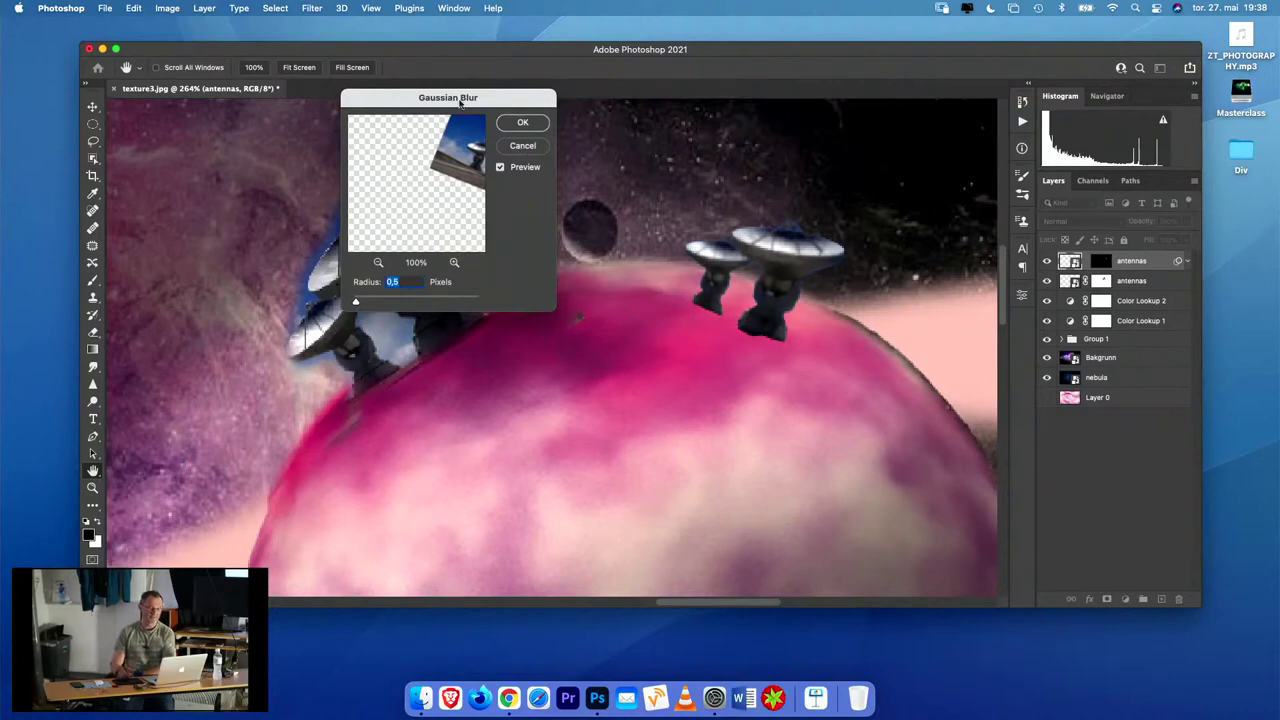
{"action": "left_click", "coordinate": [521, 124]}
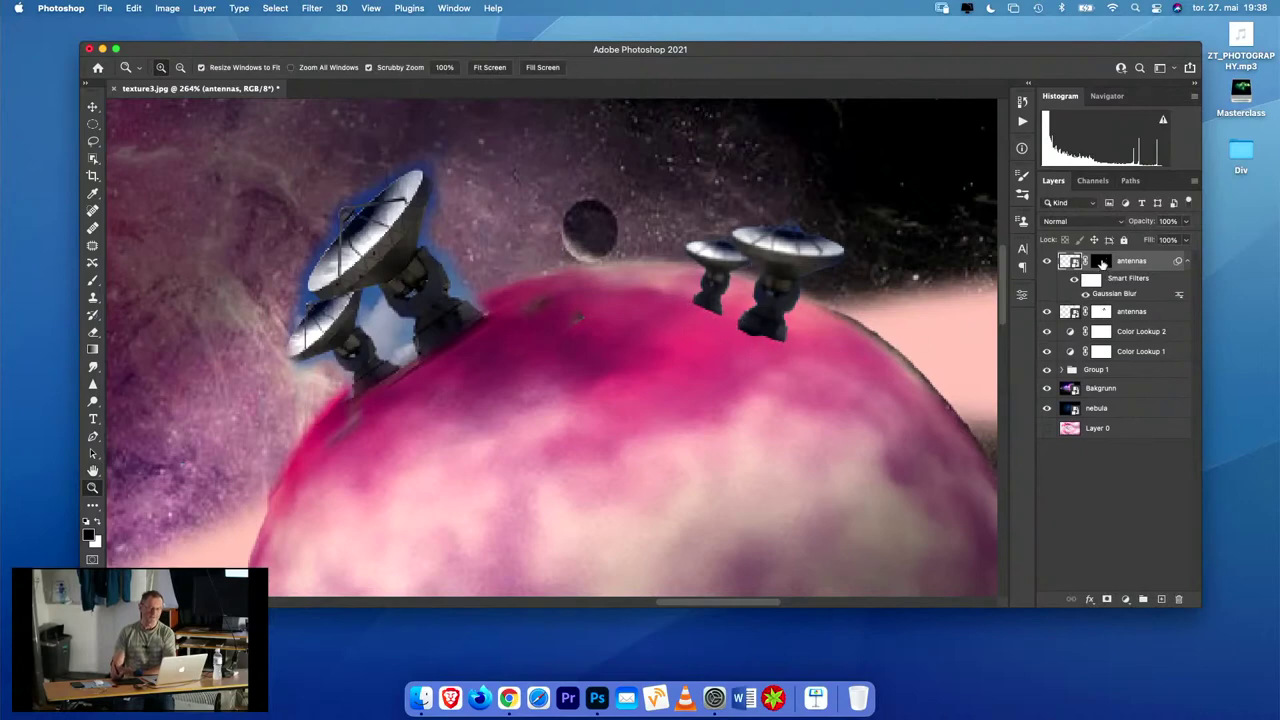
- On the antennas mask, blend the right dish's legs using a small black brush at about 61% opacity
{"action": "left_click", "coordinate": [1101, 261]}
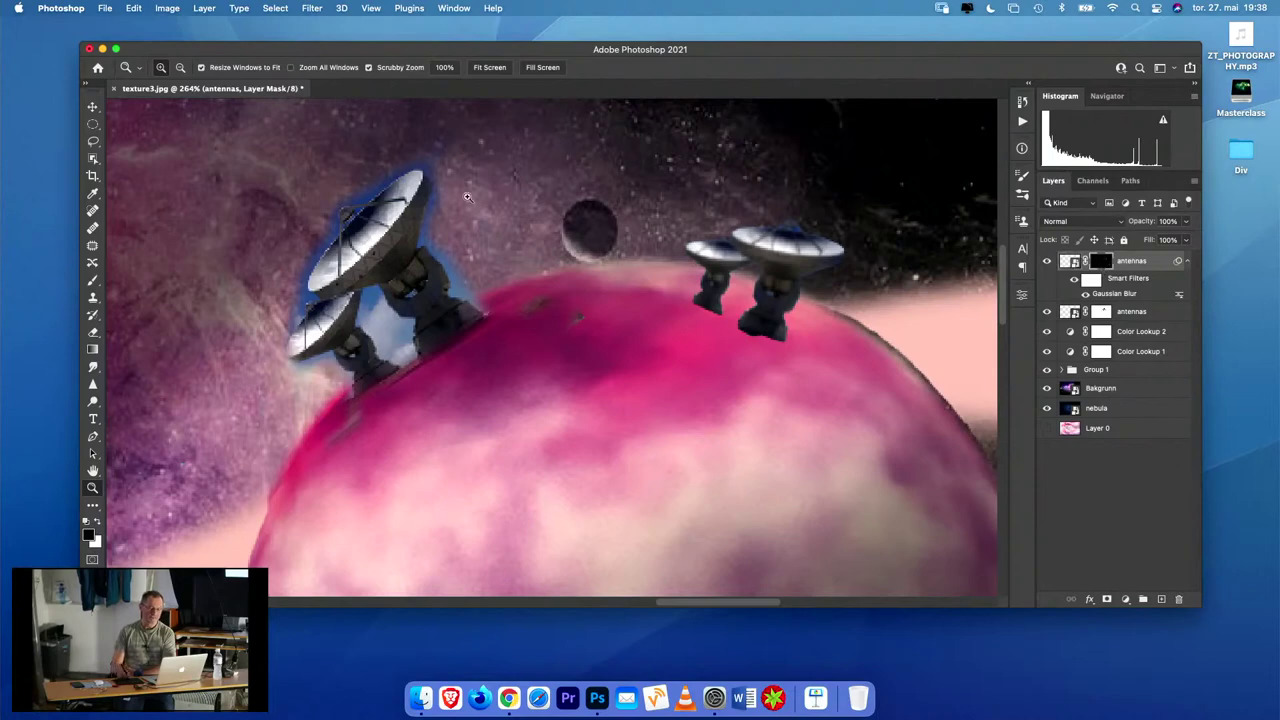
{"action": "left_click", "coordinate": [92, 280]}
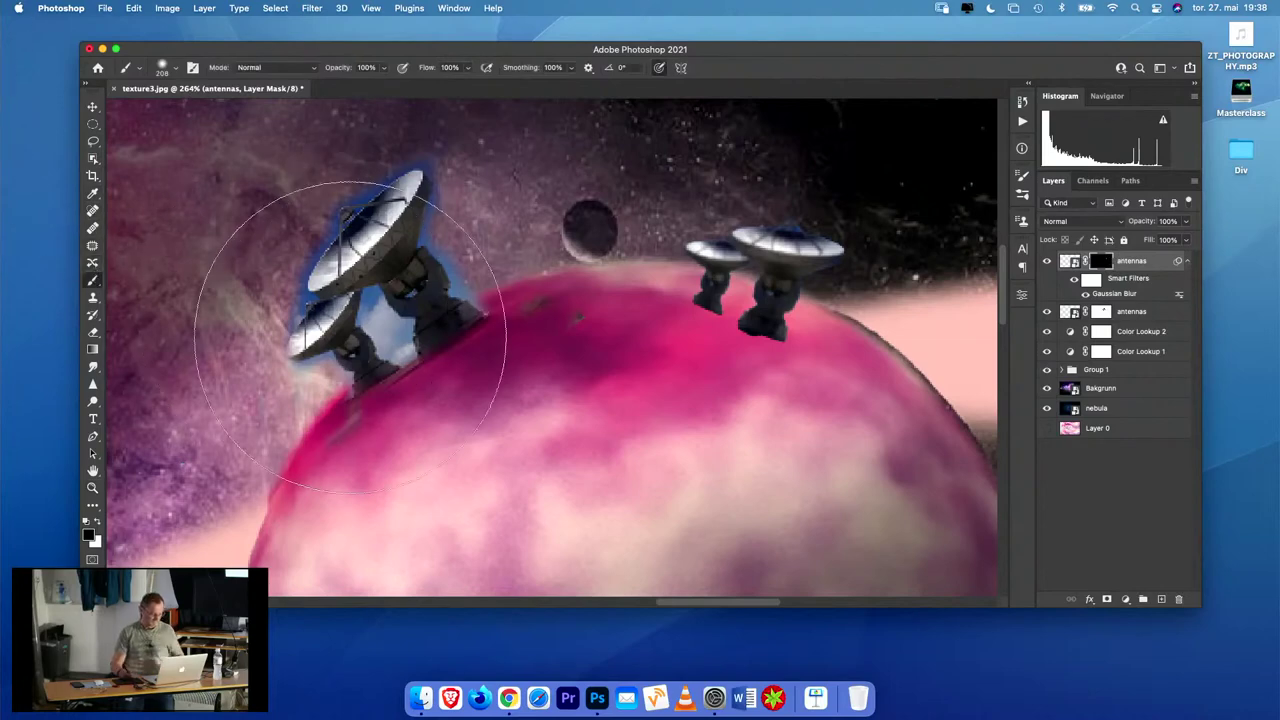
{"action": "mouse_move", "coordinate": [464, 350]}
{"action": "left_mouse_down"}
{"action": "mouse_move", "coordinate": [307, 353]}
{"action": "mouse_move", "coordinate": [326, 314]}
{"action": "left_mouse_up"}
{"action": "left_click_drag", "start_coordinate": [643, 357], "coordinate": [594, 300]}
{"action": "left_click_drag", "start_coordinate": [384, 67], "coordinate": [351, 86]}
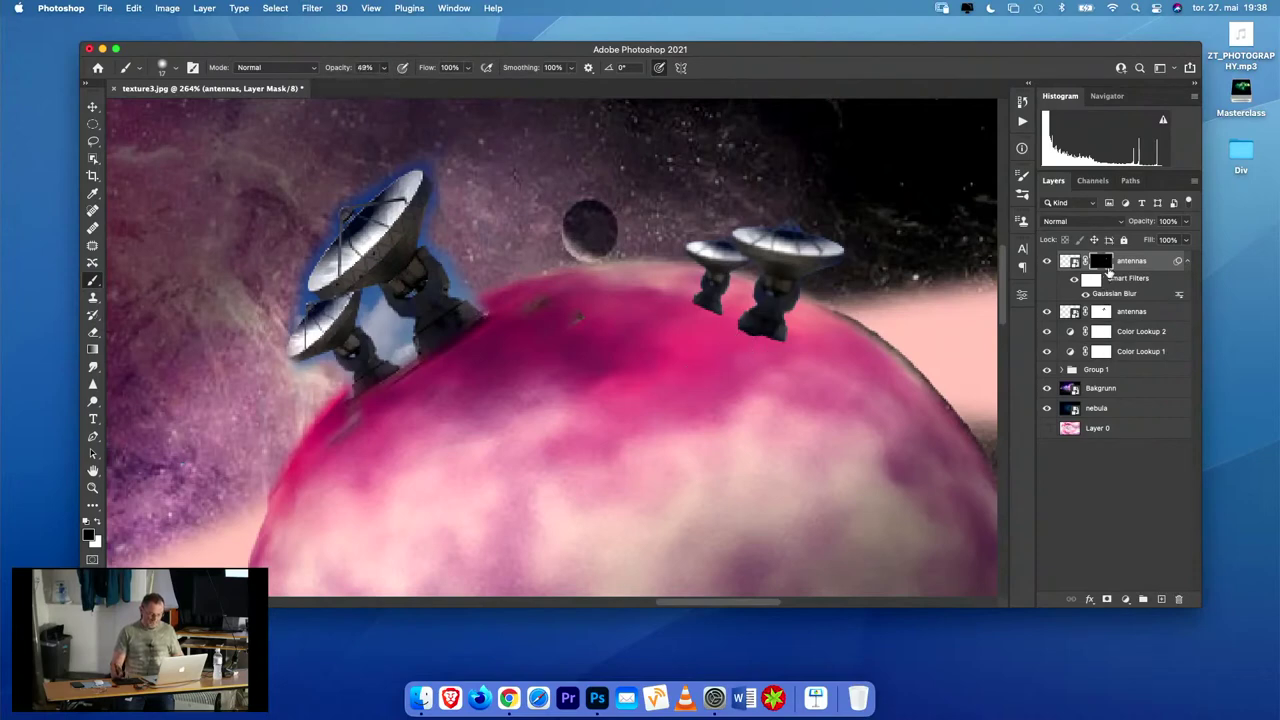
{"action": "left_click", "coordinate": [98, 521]}
{"action": "left_click", "coordinate": [98, 521]}
{"action": "left_click_drag", "start_coordinate": [773, 343], "coordinate": [774, 343]}
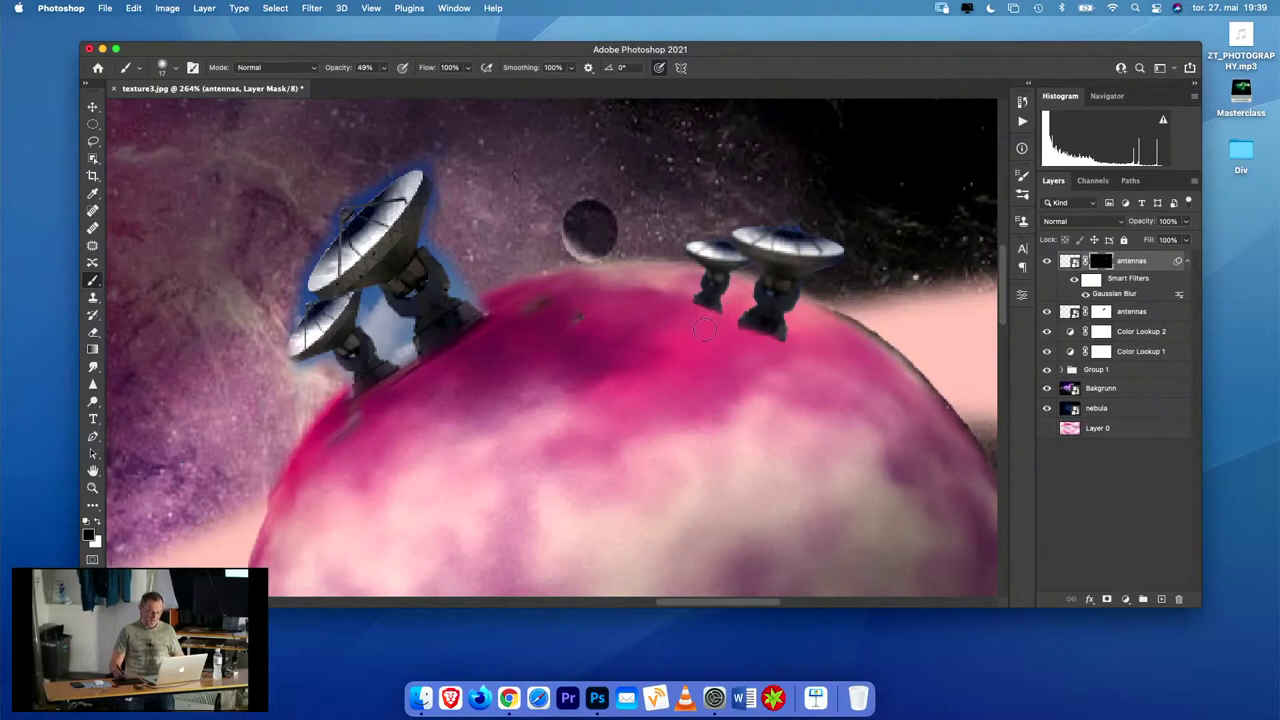
- Paint back the dark base under the right antenna with a size 13 brush at higher opacity
{"action": "left_click_drag", "start_coordinate": [701, 333], "coordinate": [695, 333]}
{"action": "left_click_drag", "start_coordinate": [384, 67], "coordinate": [397, 86]}
{"action": "left_click_drag", "start_coordinate": [744, 332], "coordinate": [789, 340]}
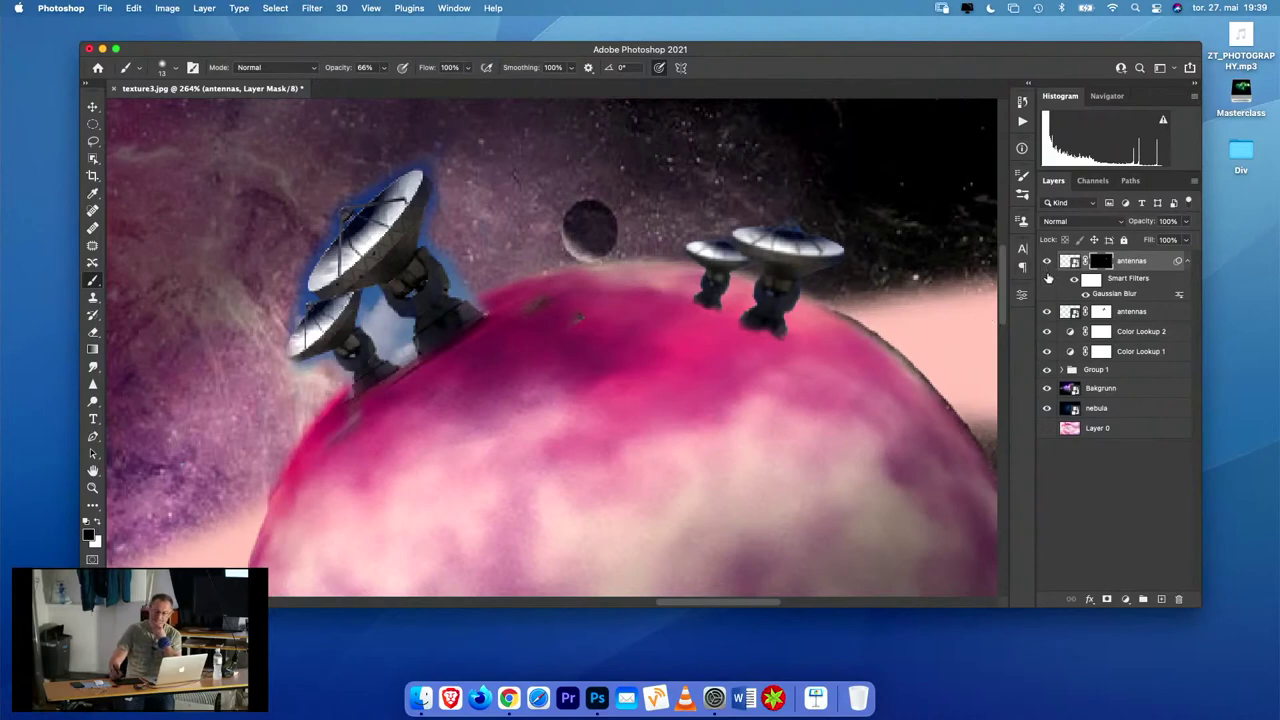
- Add a Curves adjustment clipped to the antennas, raising a point from input 85 to output 149
{"action": "left_click", "coordinate": [1125, 602]}
{"action": "scroll", "coordinate": [1150, 630], "scroll_direction": "down", "scroll_amount": 5}
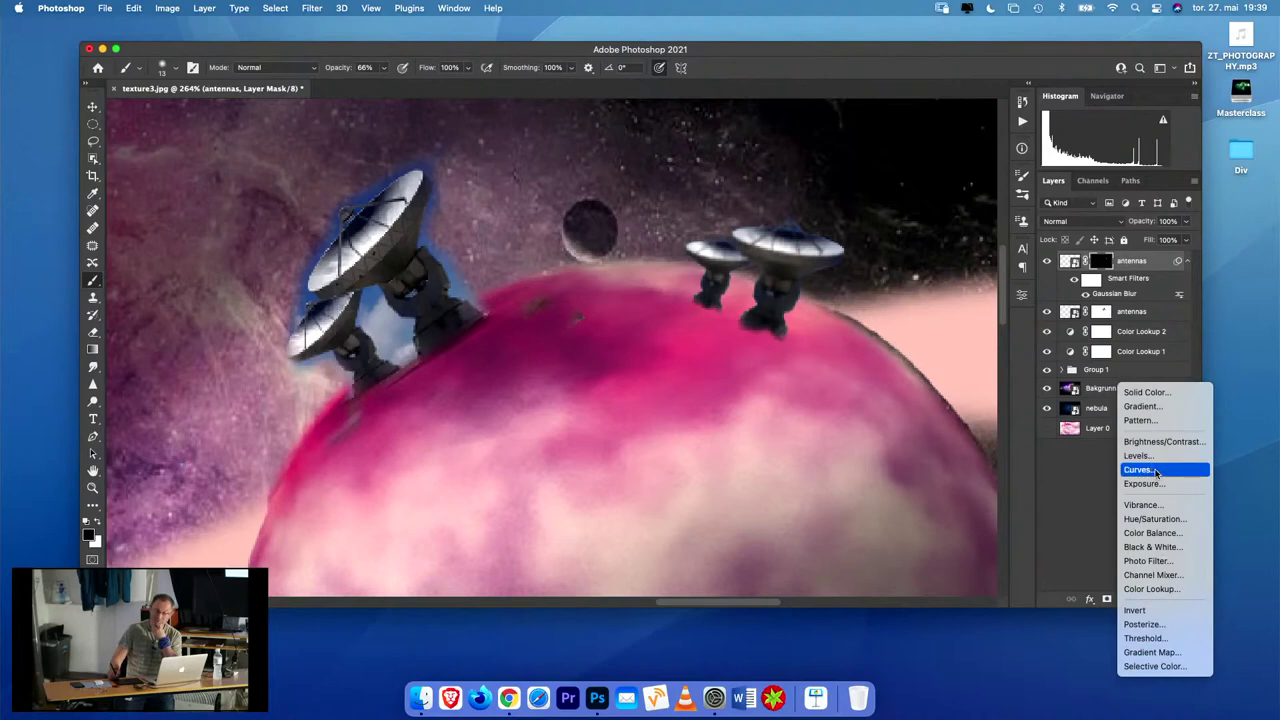
{"action": "left_click", "coordinate": [1158, 471]}
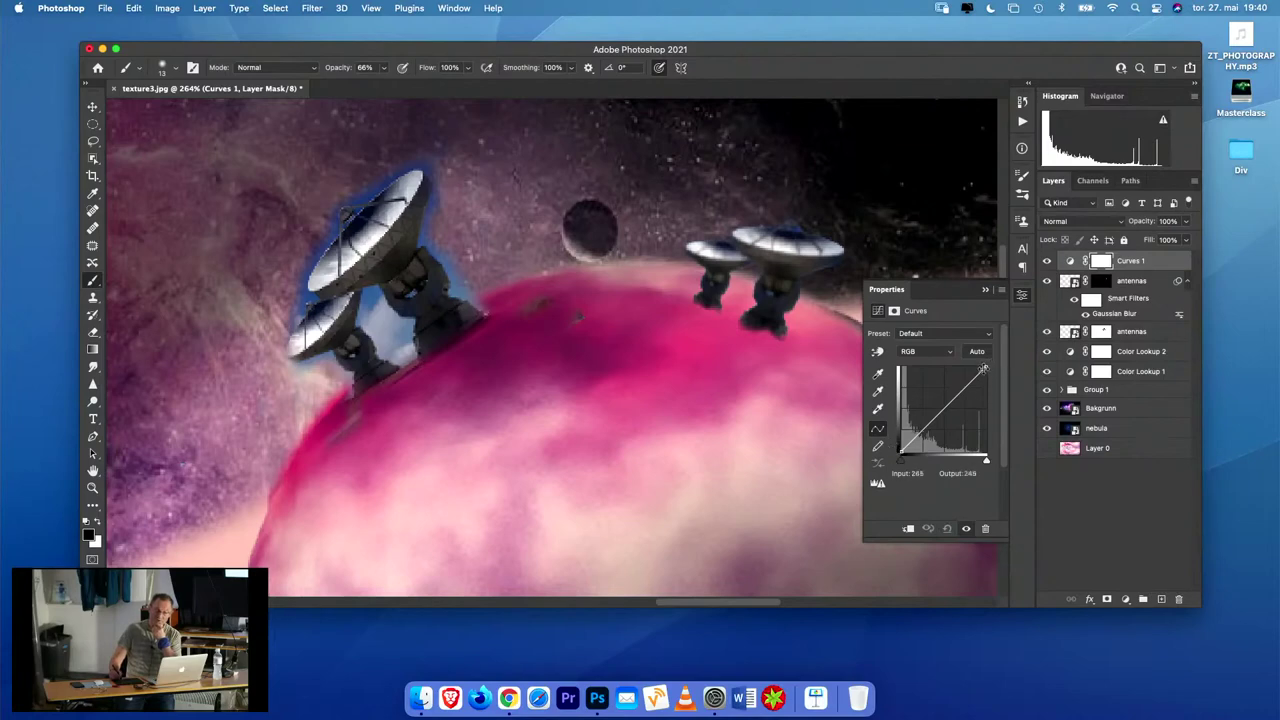
{"action": "left_click", "coordinate": [943, 407]}
{"action": "left_click_drag", "start_coordinate": [943, 407], "coordinate": [931, 397]}
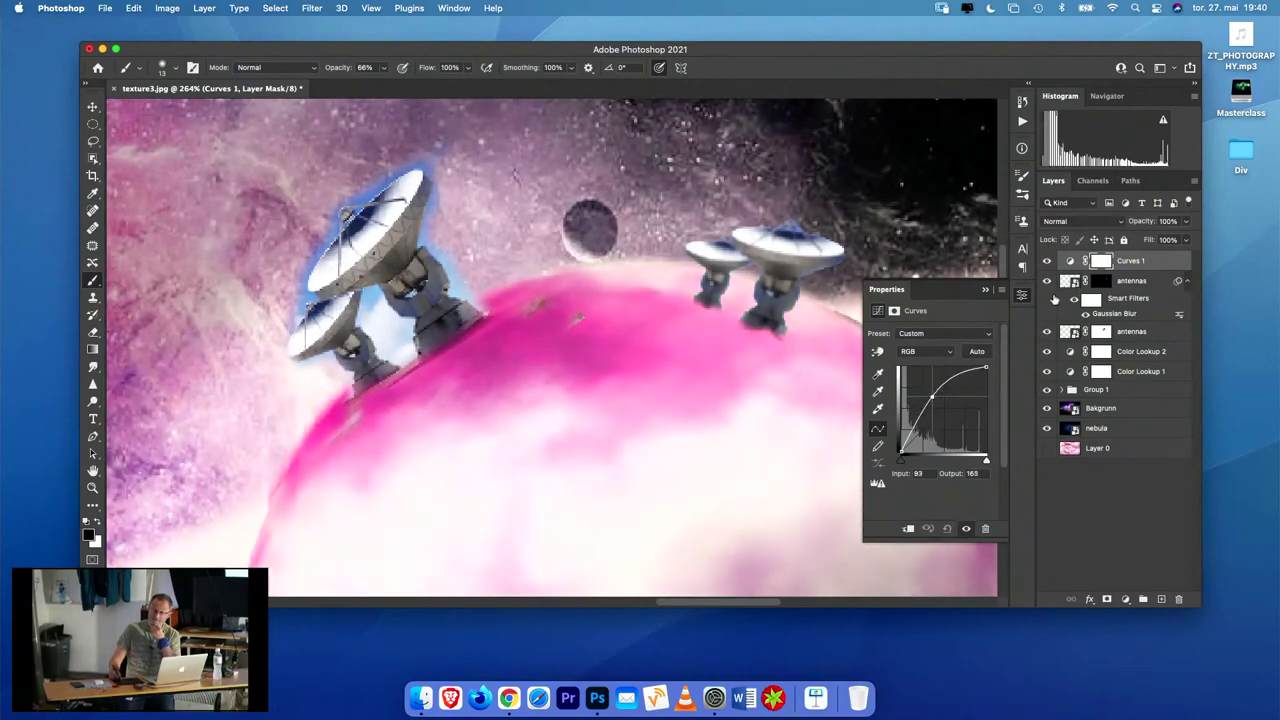
{"action": "left_click", "coordinate": [908, 529]}
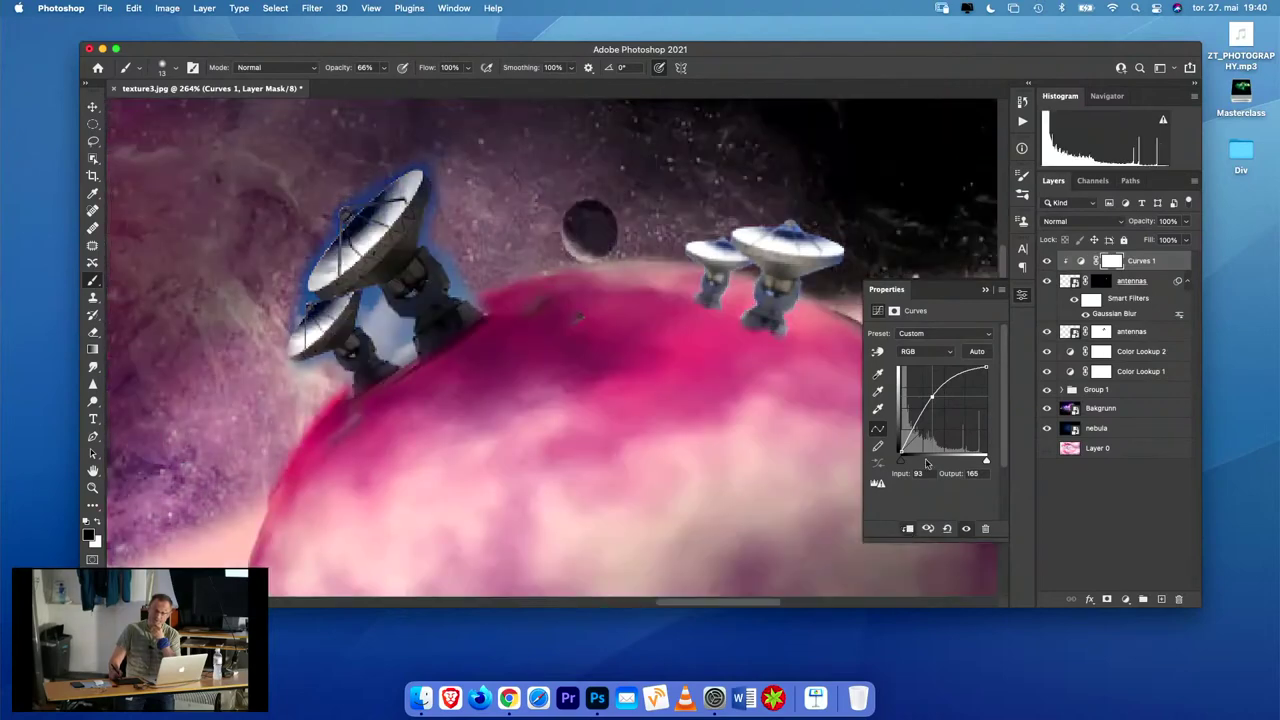
{"action": "left_click_drag", "start_coordinate": [933, 397], "coordinate": [935, 410]}
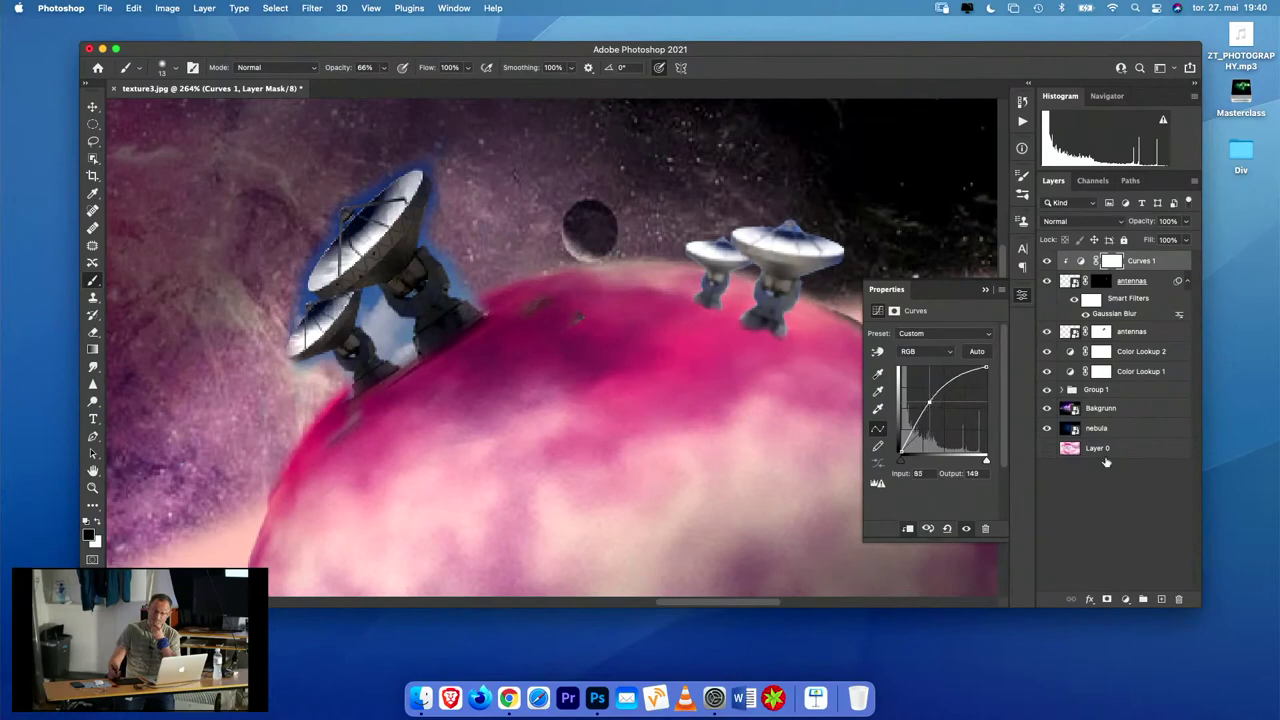
- Add a clipped Color Balance with midtones +45 red, −3 magenta, −18 yellow, and hide the lower antennas layer
{"action": "left_click", "coordinate": [1125, 600]}
{"action": "mouse_move", "coordinate": [1147, 672]}
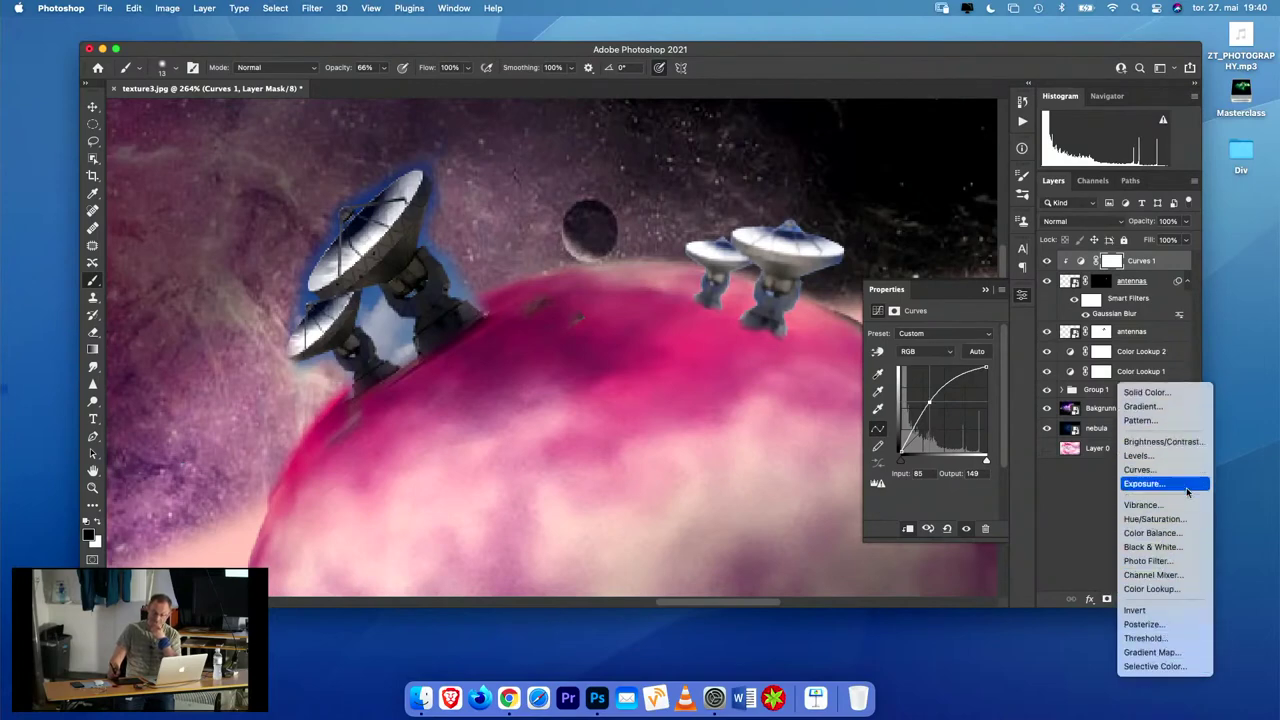
{"action": "left_click", "coordinate": [1168, 536]}
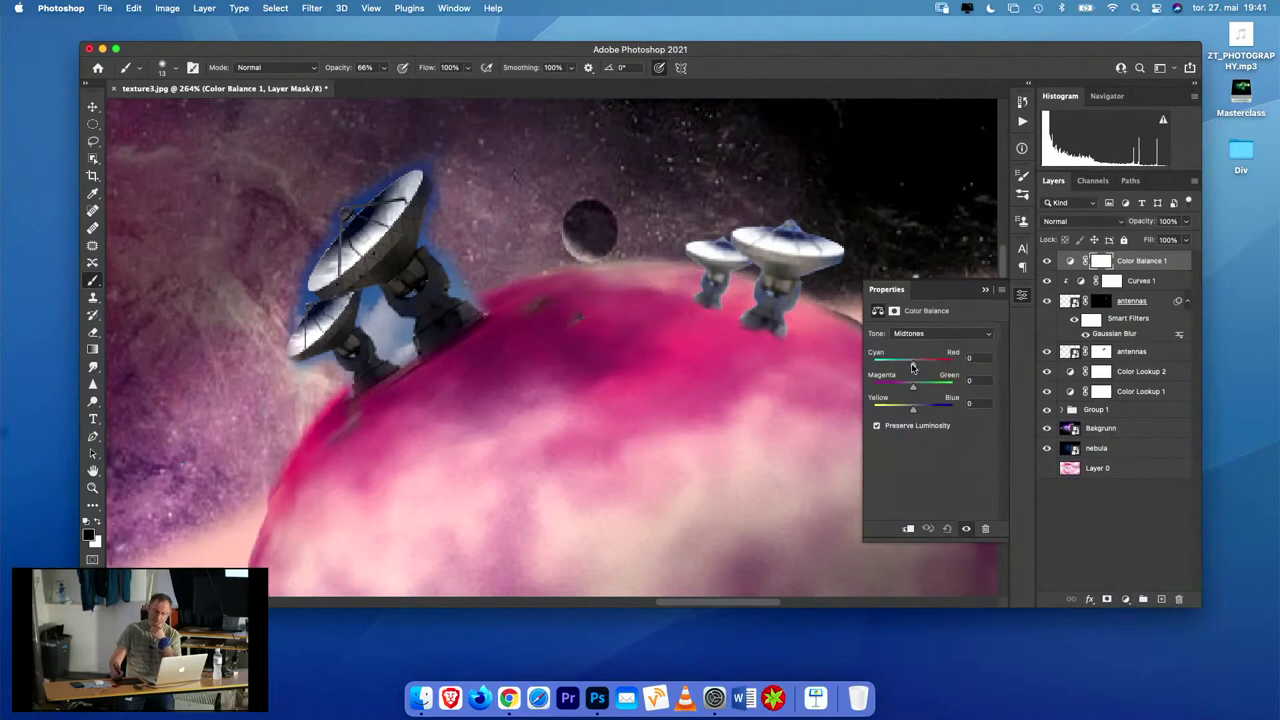
{"action": "mouse_move", "coordinate": [911, 367]}
{"action": "left_mouse_down"}
{"action": "mouse_move", "coordinate": [895, 366]}
{"action": "mouse_move", "coordinate": [927, 366]}
{"action": "mouse_move", "coordinate": [901, 364]}
{"action": "left_mouse_up"}
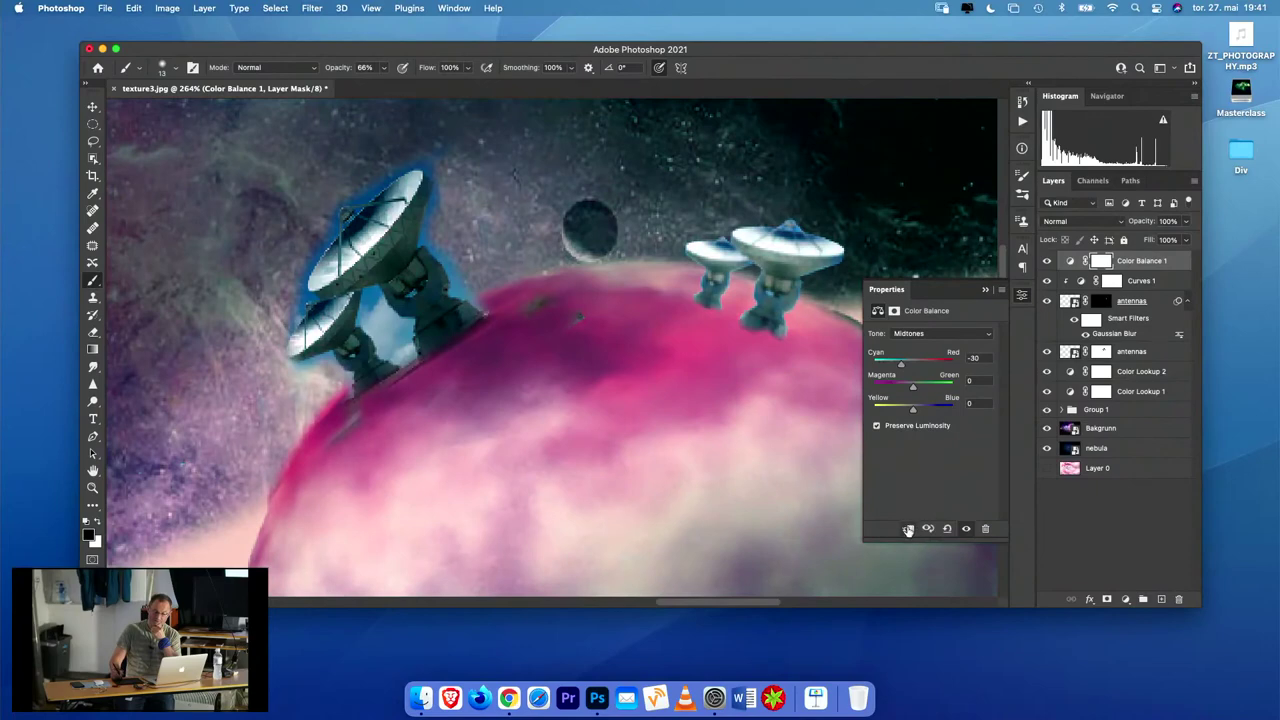
{"action": "left_click", "coordinate": [907, 529]}
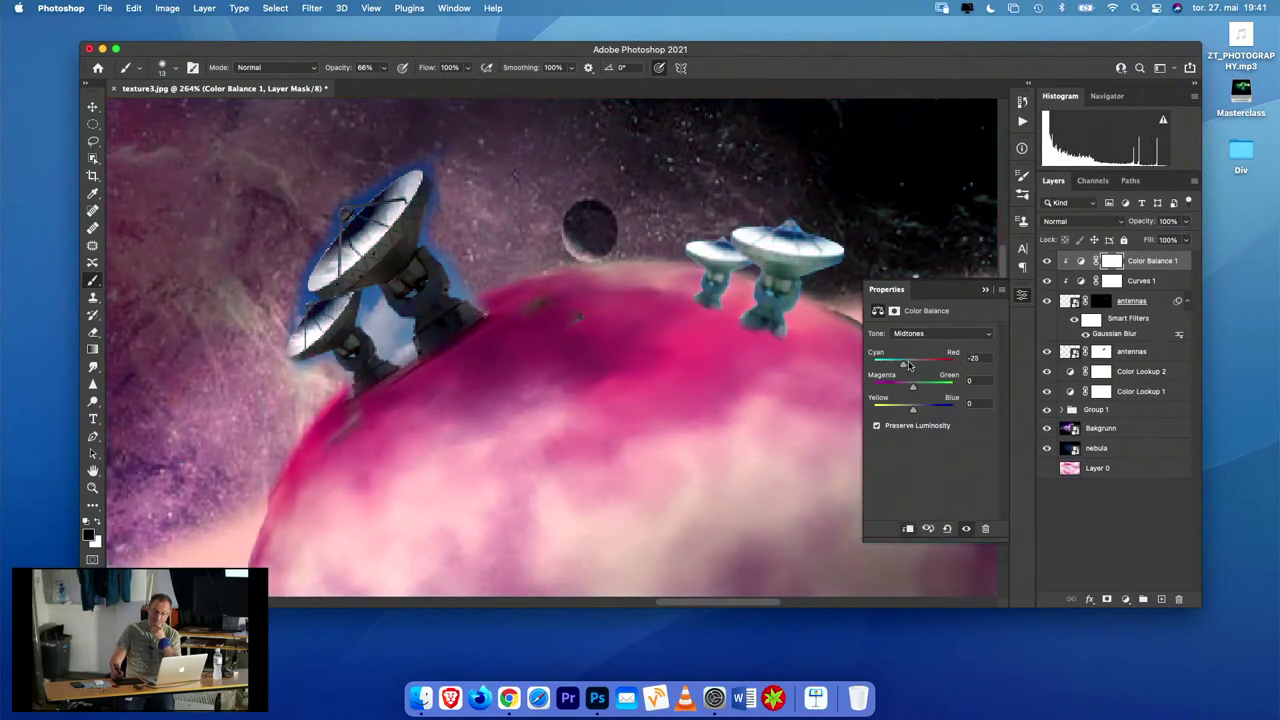
{"action": "left_click_drag", "start_coordinate": [907, 364], "coordinate": [928, 364]}
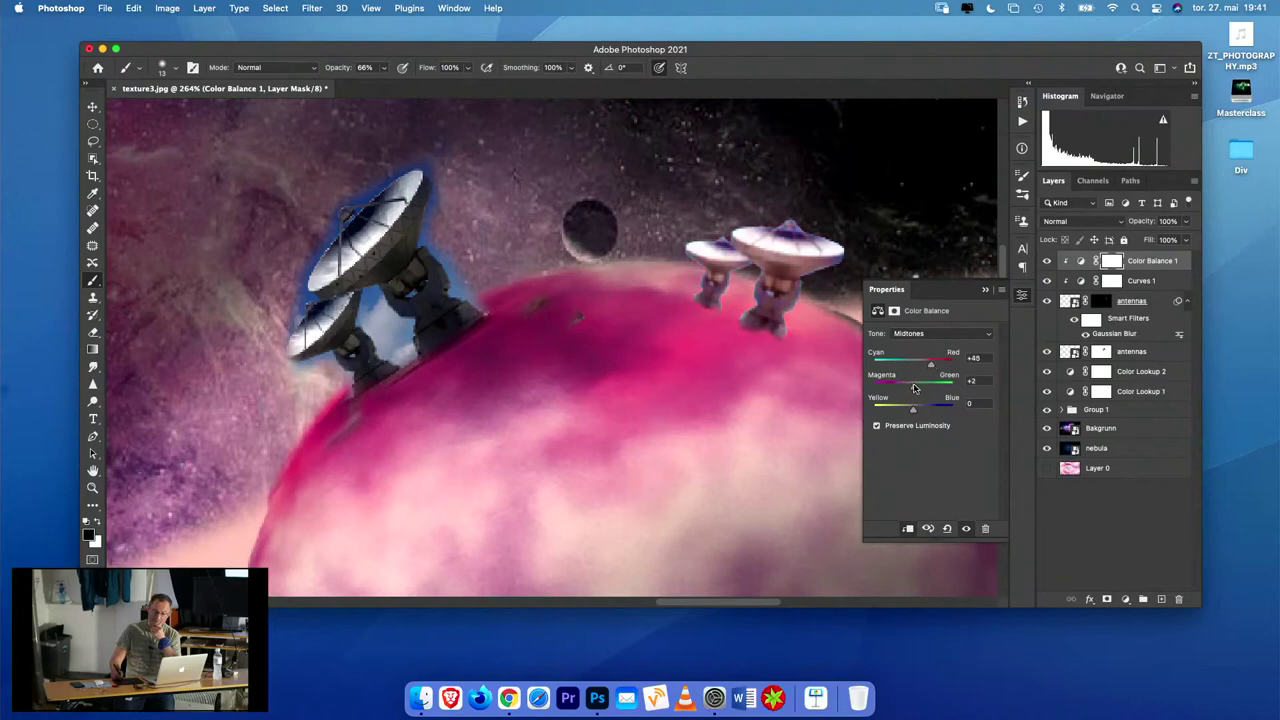
{"action": "left_click_drag", "start_coordinate": [913, 388], "coordinate": [910, 386]}
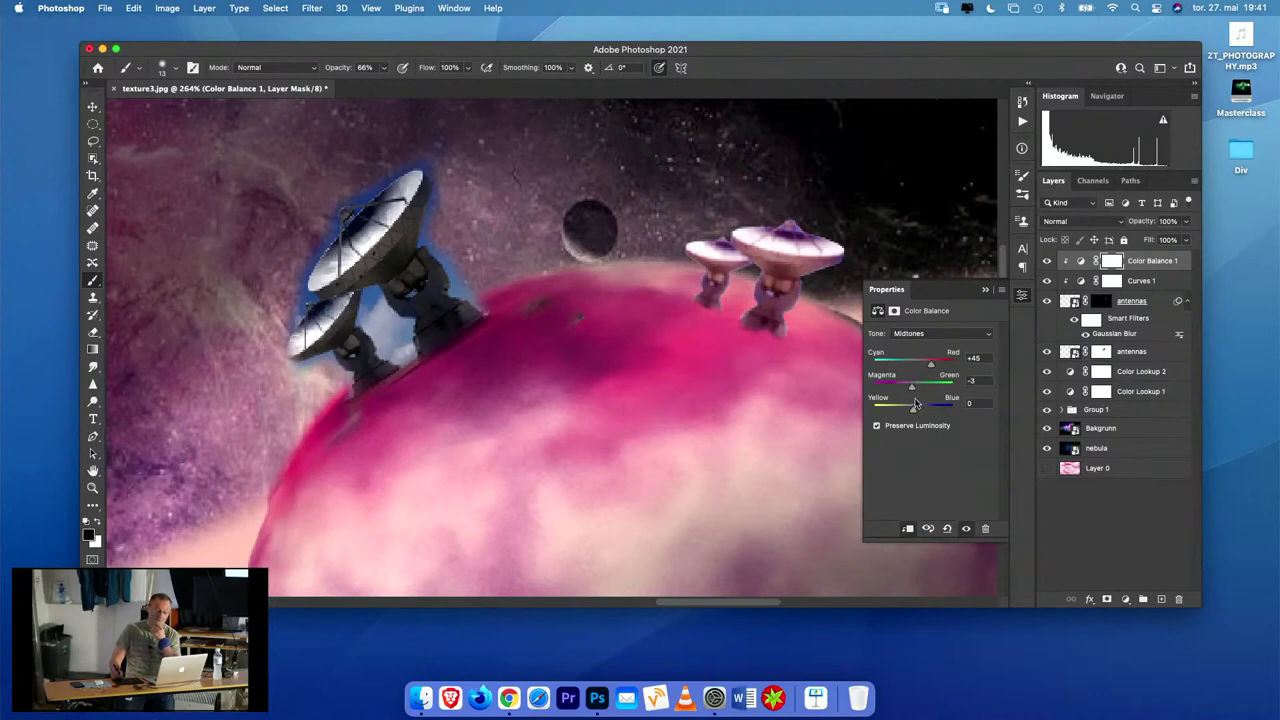
{"action": "left_click_drag", "start_coordinate": [910, 410], "coordinate": [906, 410]}
{"action": "left_click", "coordinate": [1046, 352]}
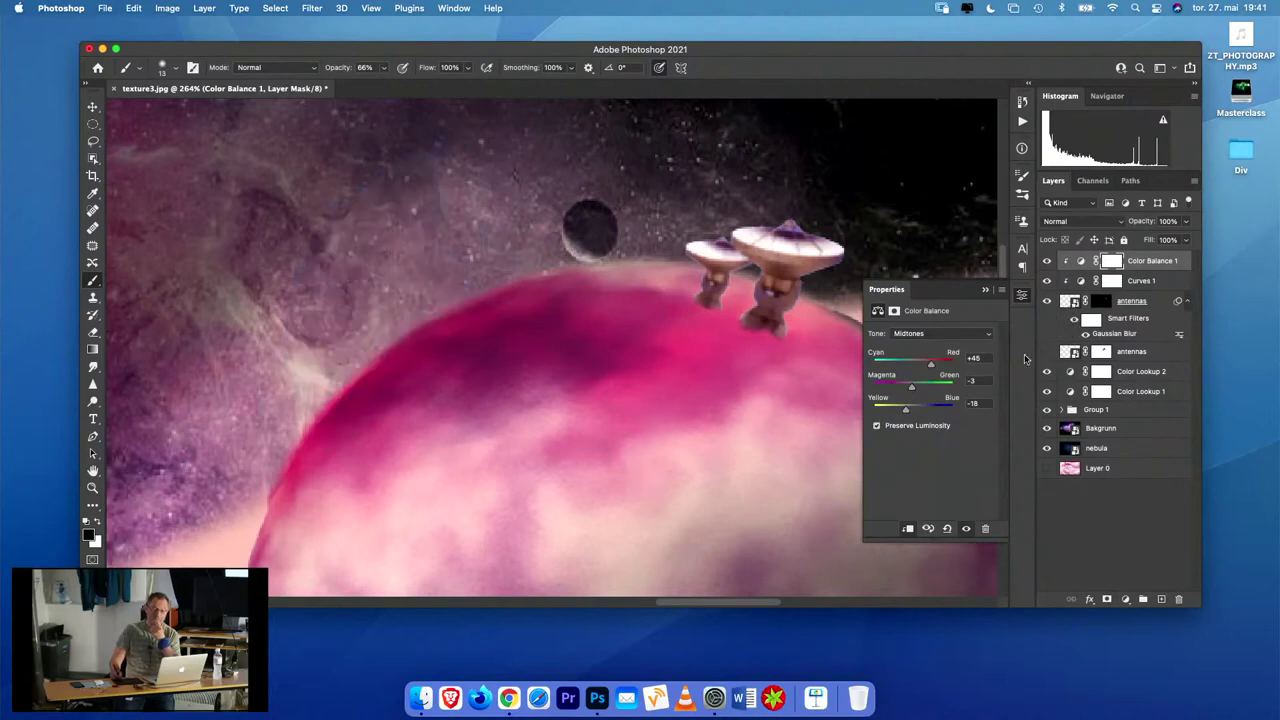
{"action": "left_click", "coordinate": [1022, 295]}
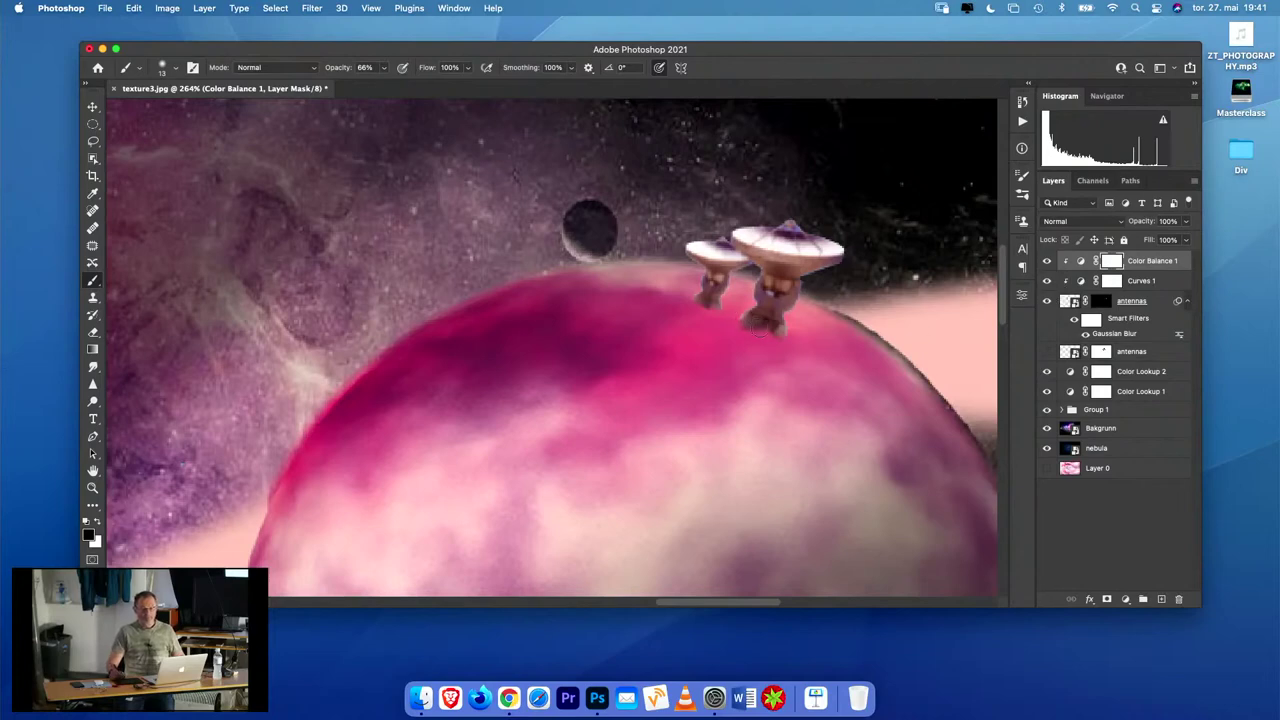
- Target the antennas layer mask with black as the foreground colour
{"action": "left_click", "coordinate": [1068, 302]}
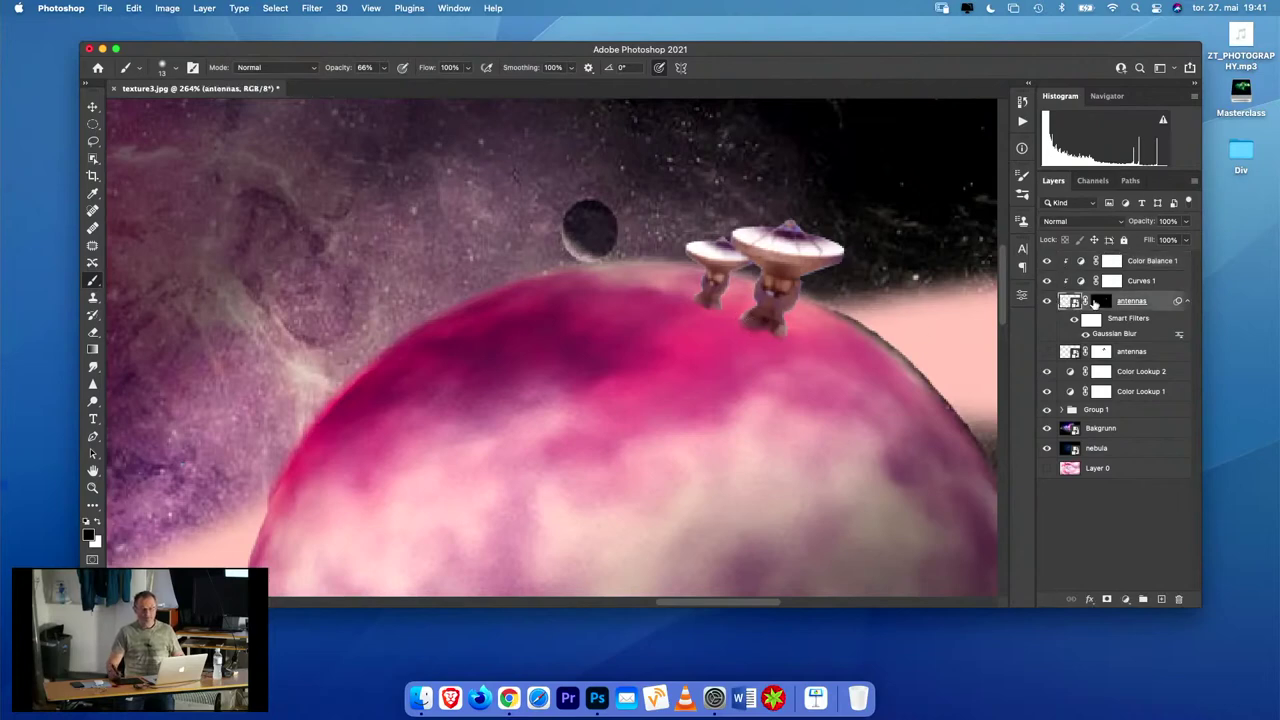
{"action": "left_click", "coordinate": [1100, 301]}
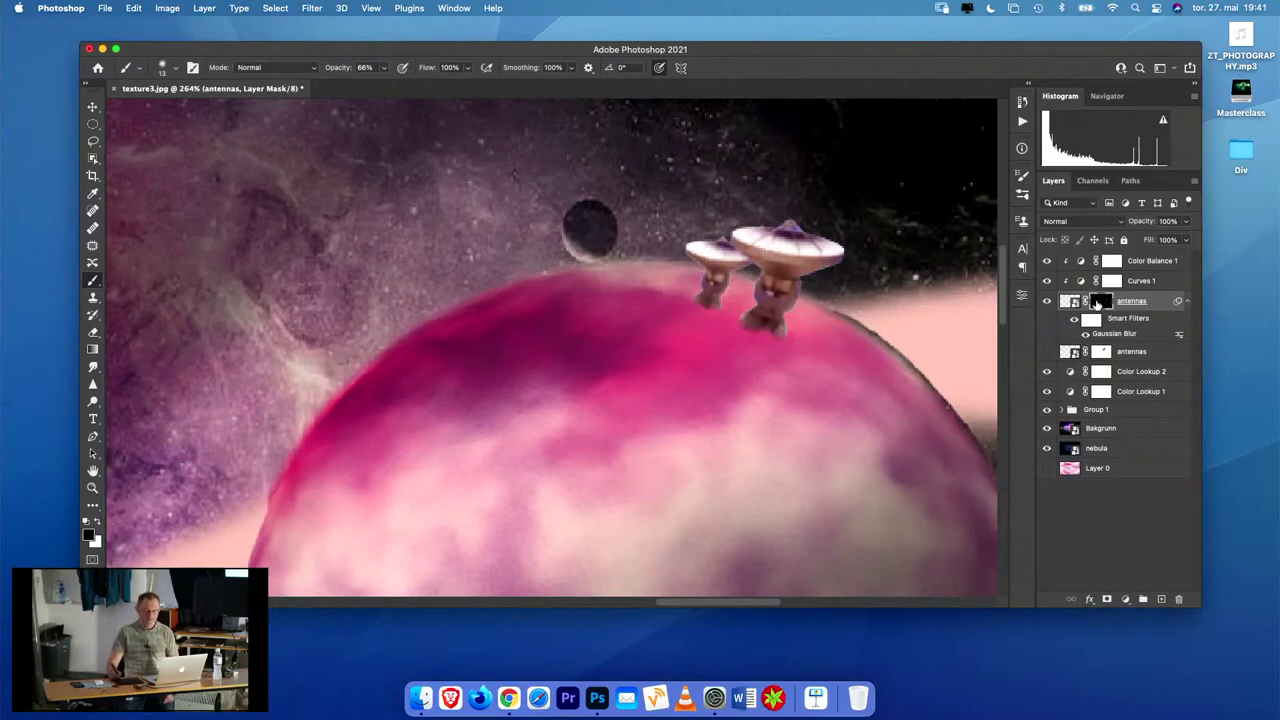
{"action": "left_click", "coordinate": [97, 522]}
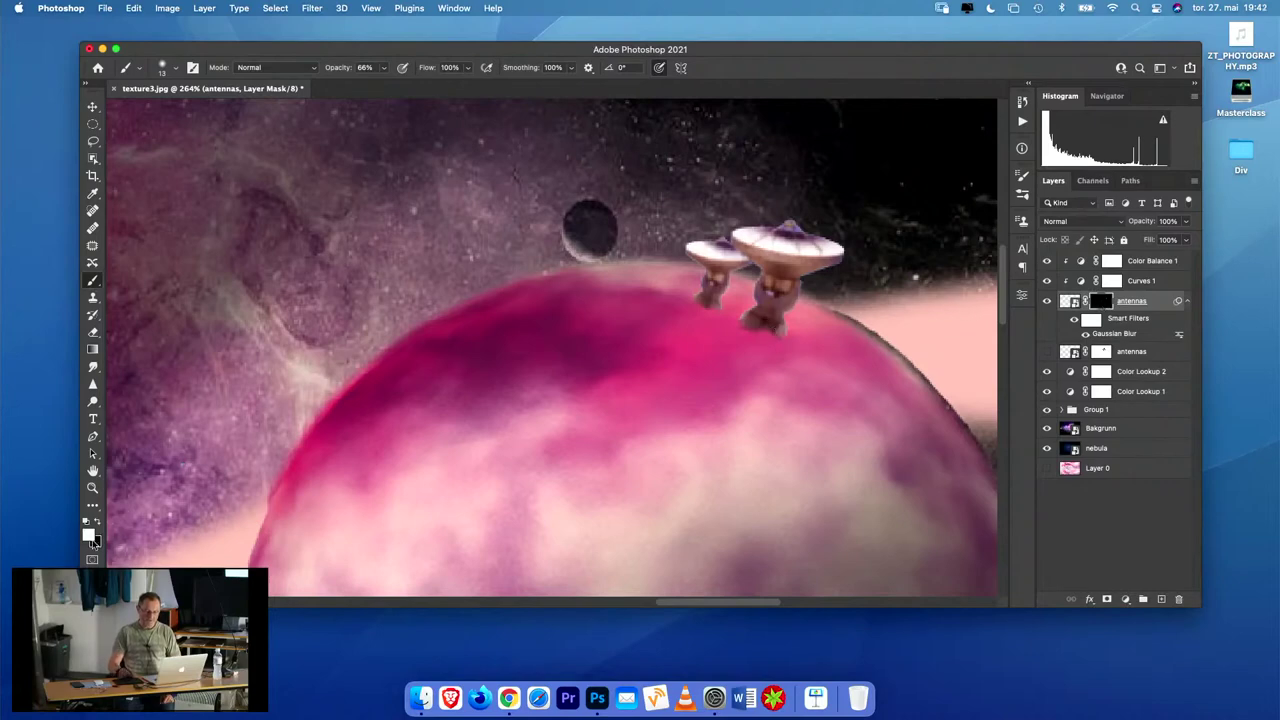
{"action": "left_click", "coordinate": [97, 521]}
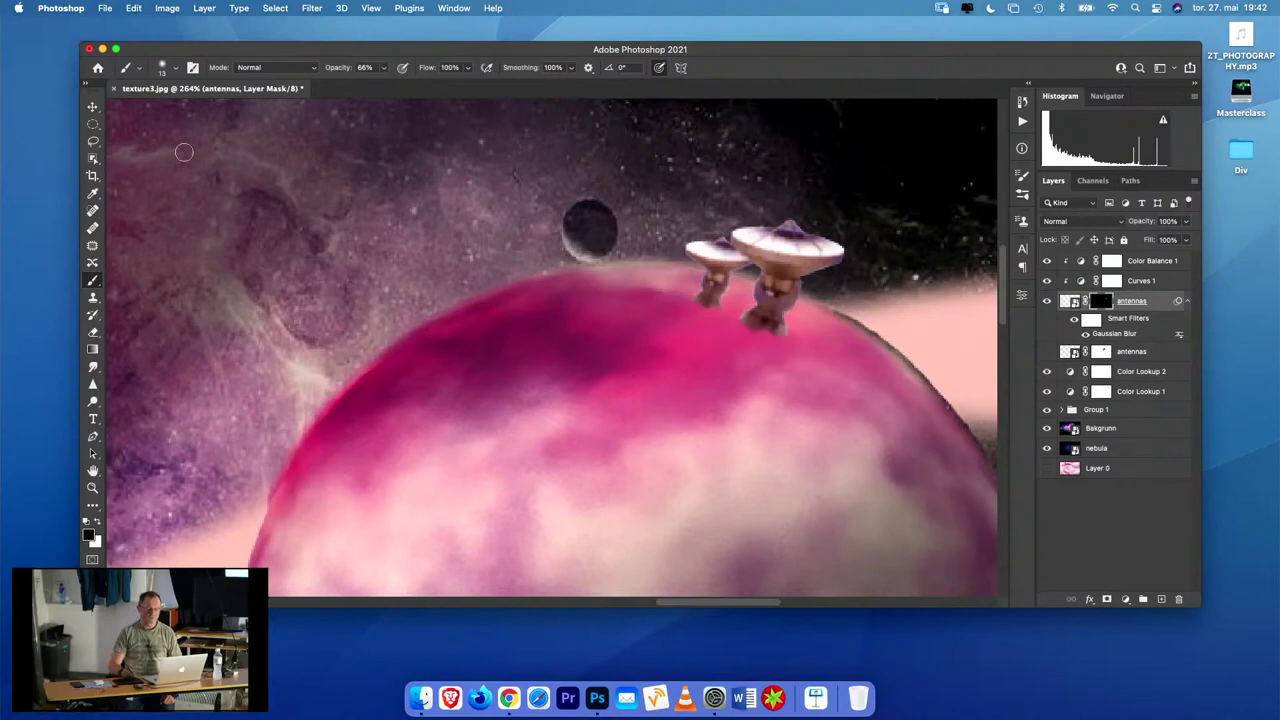
- Choose the Soft Round brush at 0% hardness from the brush presets
{"action": "left_click", "coordinate": [175, 68]}
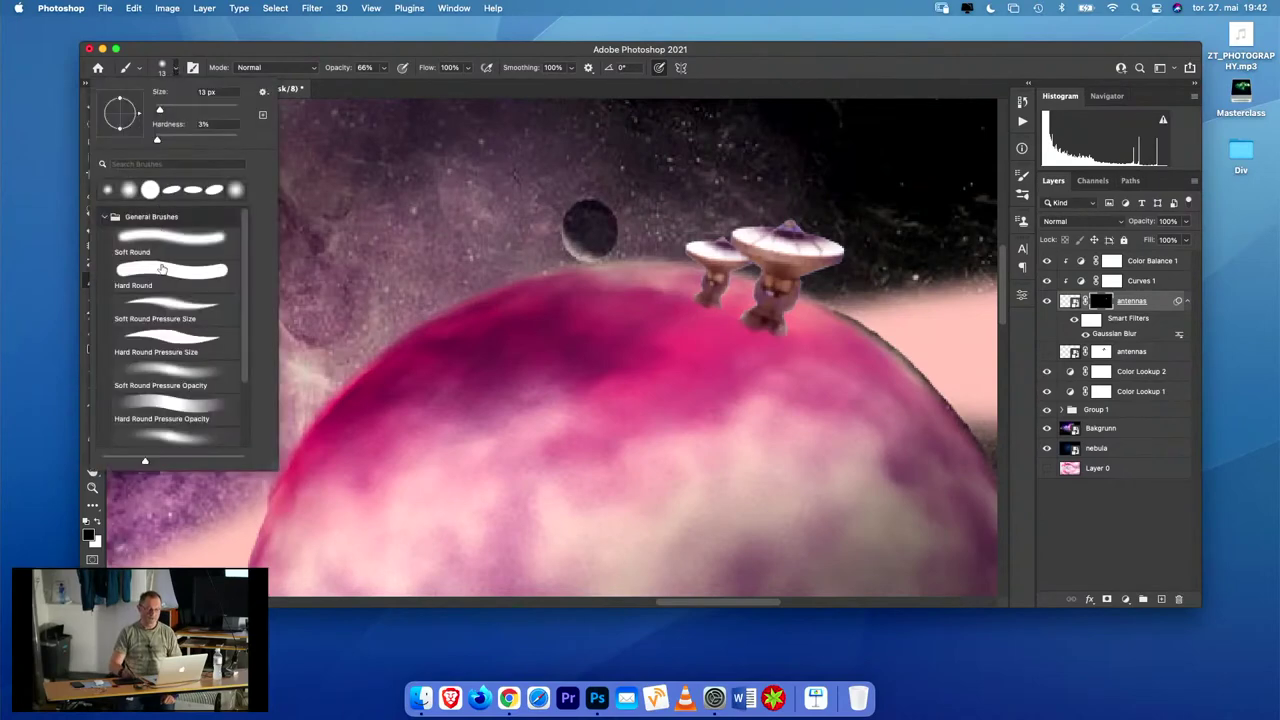
{"action": "left_click", "coordinate": [161, 268]}
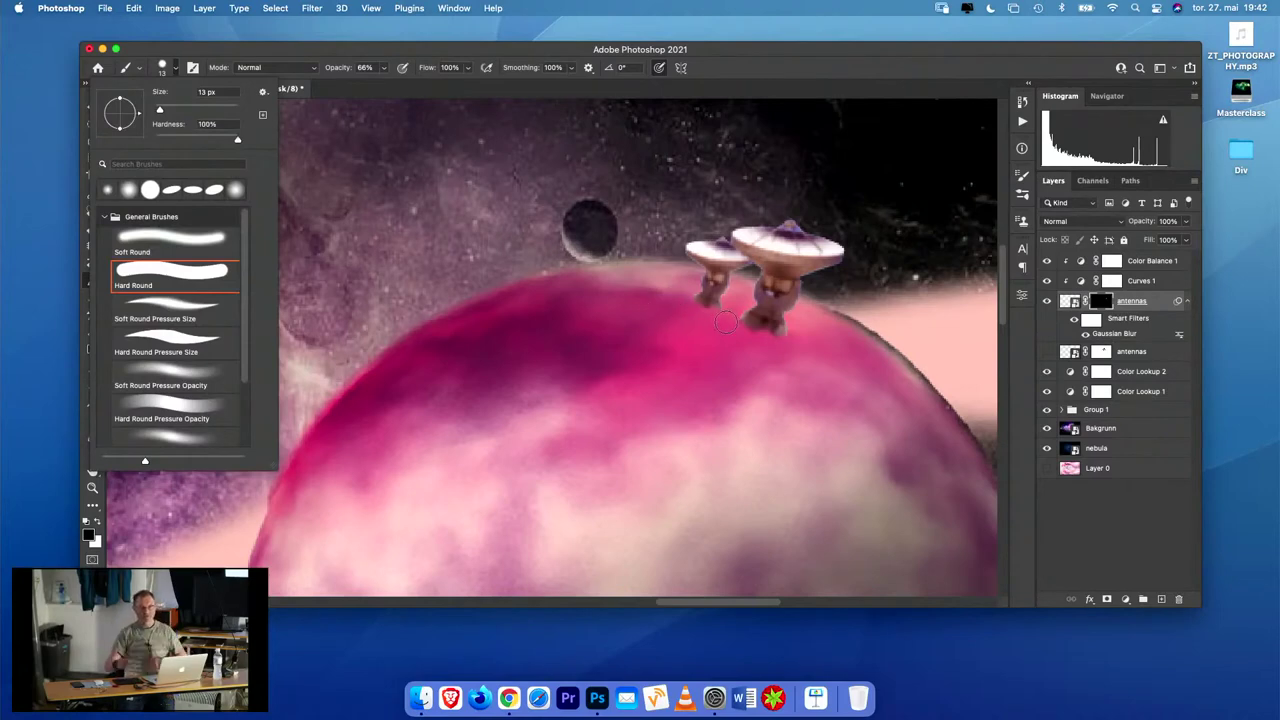
{"action": "left_click", "coordinate": [175, 239]}
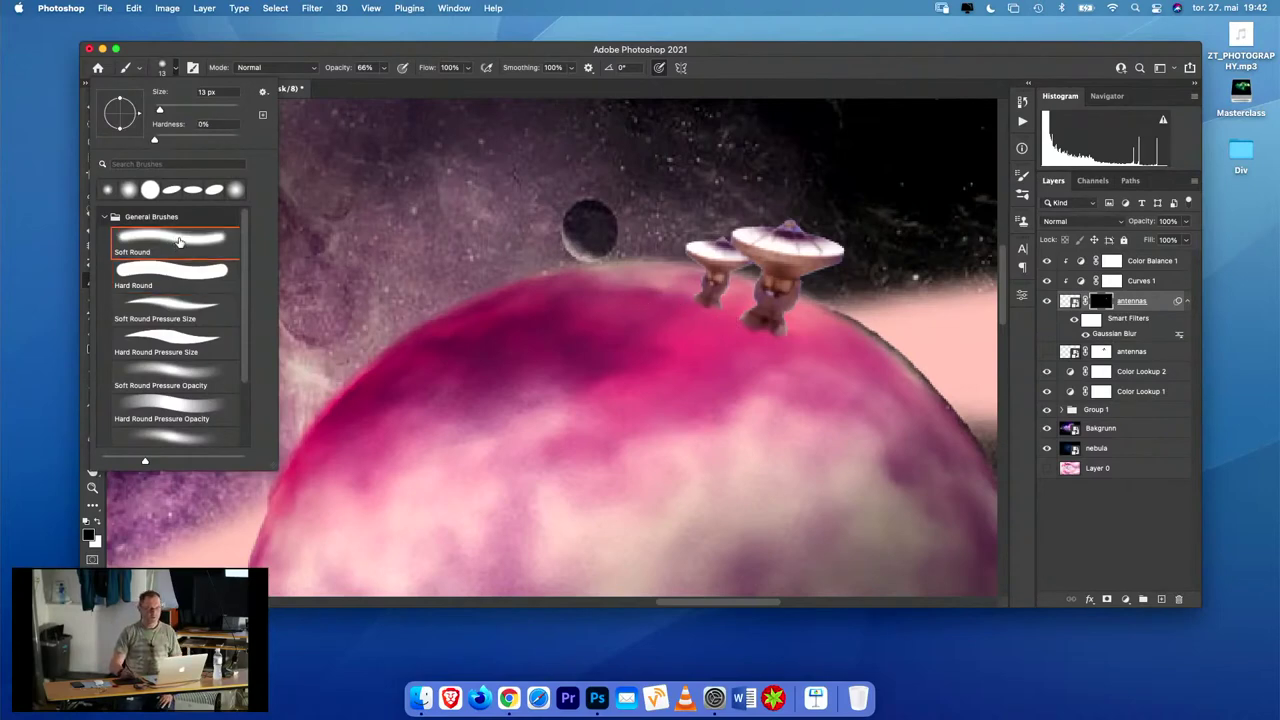
{"action": "left_click", "coordinate": [768, 339]}
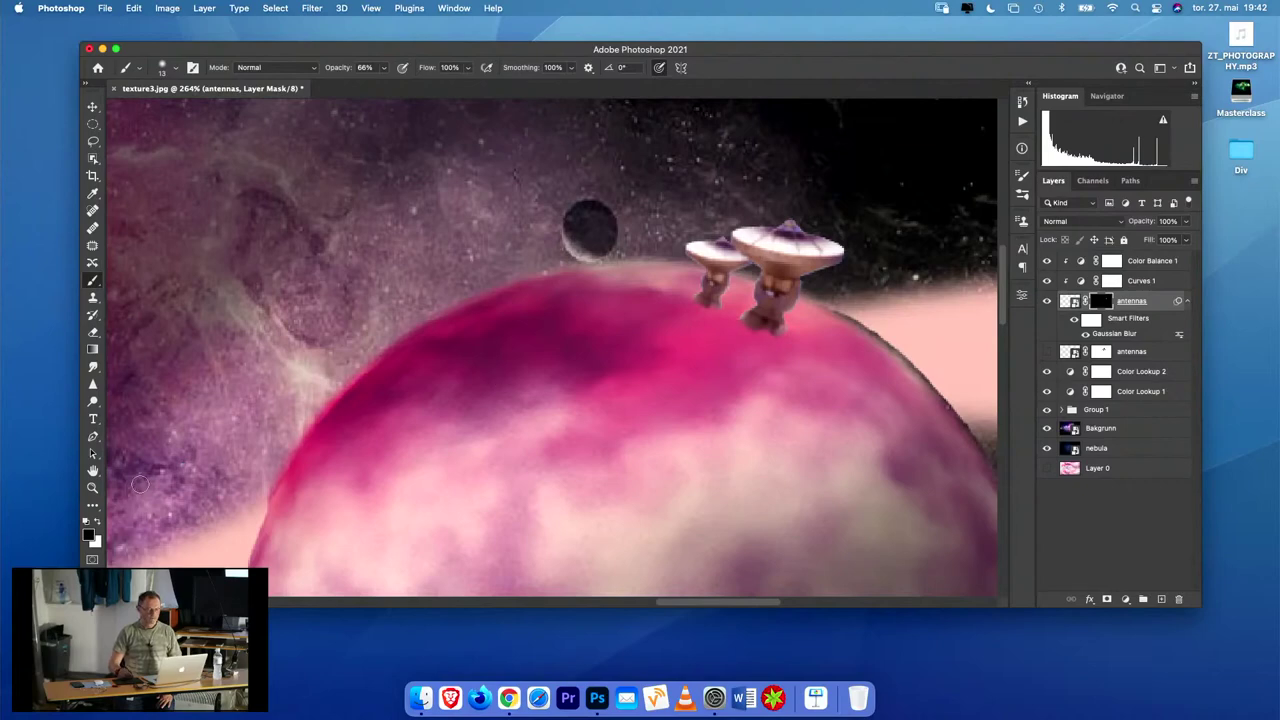
- Scale the antennas to about 66%, rotate them −52° and set them on the planet's upper-left curve
{"action": "key", "text": "z"}
{"action": "left_click_drag", "start_coordinate": [613, 417], "coordinate": [530, 413]}
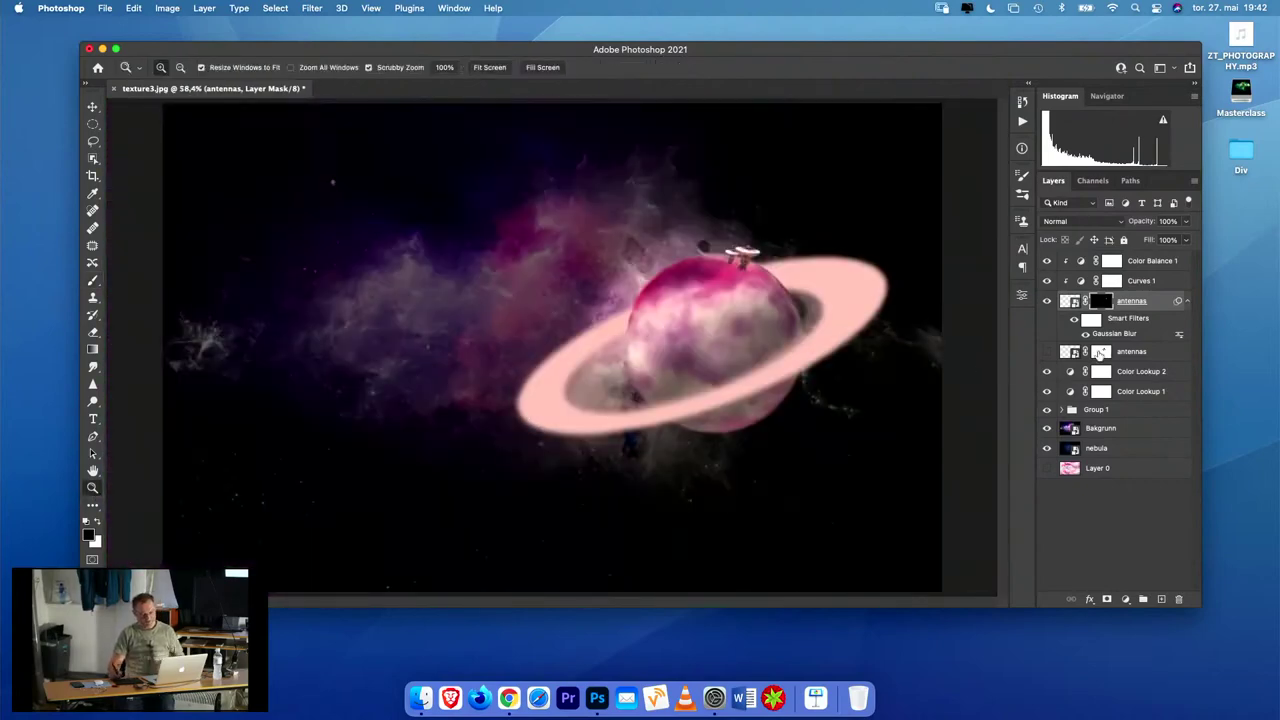
{"action": "left_click_drag", "start_coordinate": [726, 288], "coordinate": [794, 323]}
{"action": "key", "text": "super+t"}
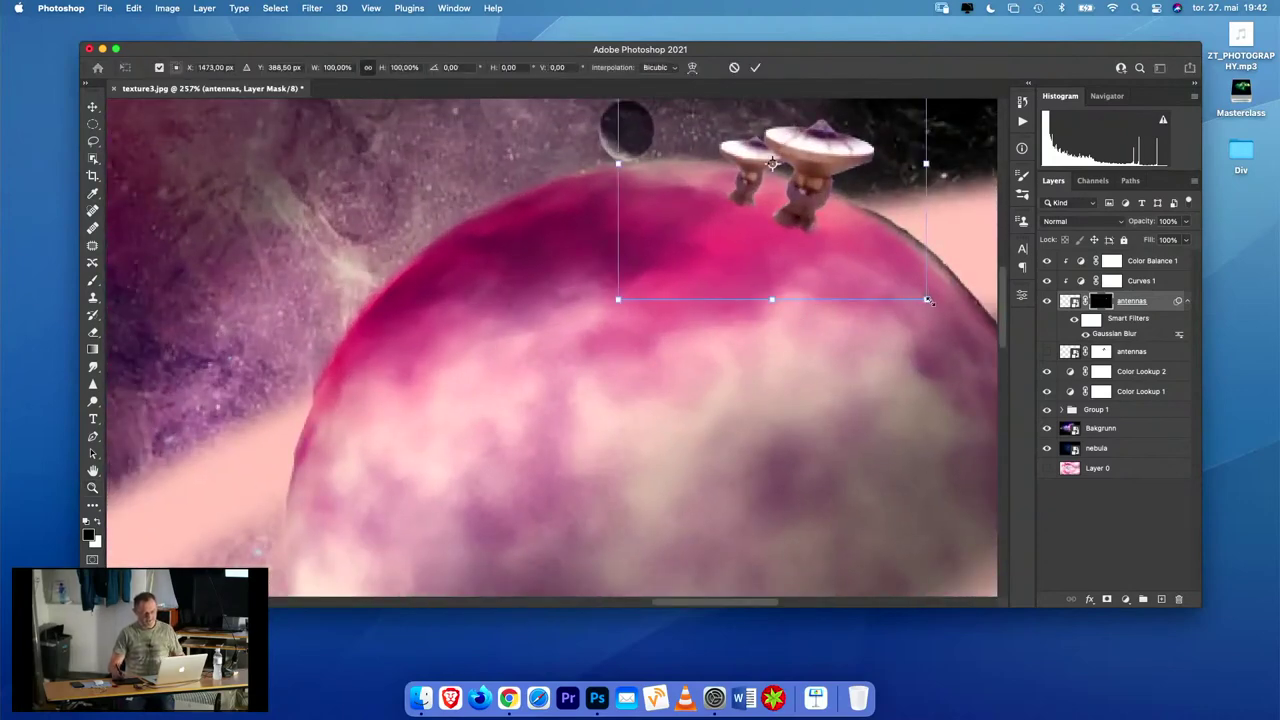
{"action": "left_click_drag", "start_coordinate": [927, 299], "coordinate": [871, 250]}
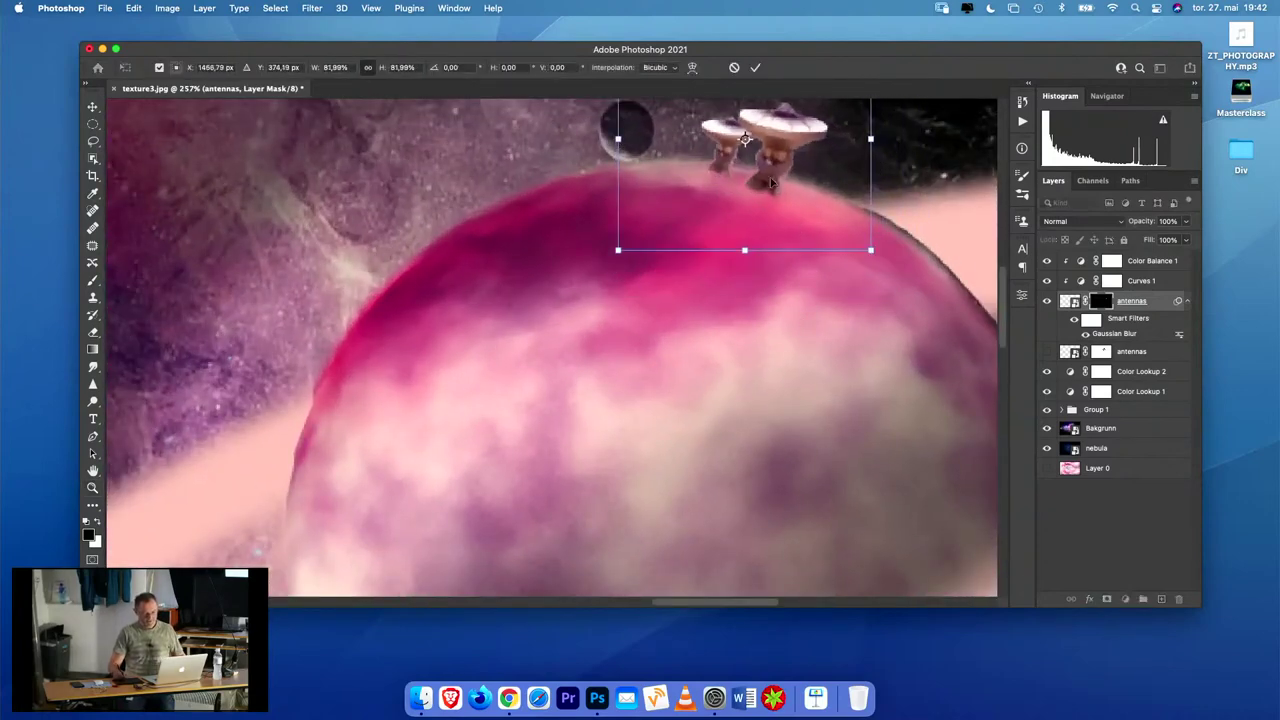
{"action": "left_click_drag", "start_coordinate": [772, 183], "coordinate": [392, 193]}
{"action": "left_click_drag", "start_coordinate": [624, 321], "coordinate": [634, 149]}
{"action": "left_click_drag", "start_coordinate": [491, 355], "coordinate": [491, 289]}
{"action": "left_click_drag", "start_coordinate": [503, 234], "coordinate": [505, 262]}
{"action": "key", "text": "Return"}
{"action": "key", "text": "z"}
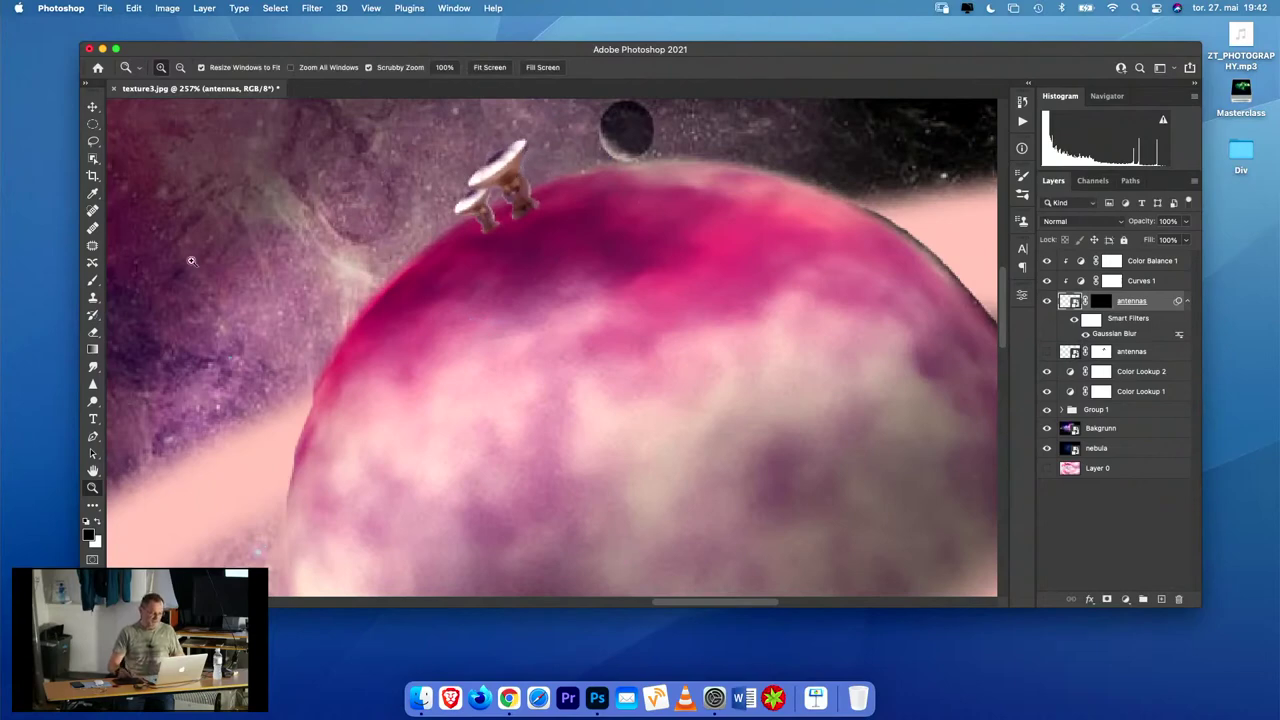
- Target the antennas layer mask and zoom in closely on the planet's edge
{"action": "left_click", "coordinate": [92, 281]}
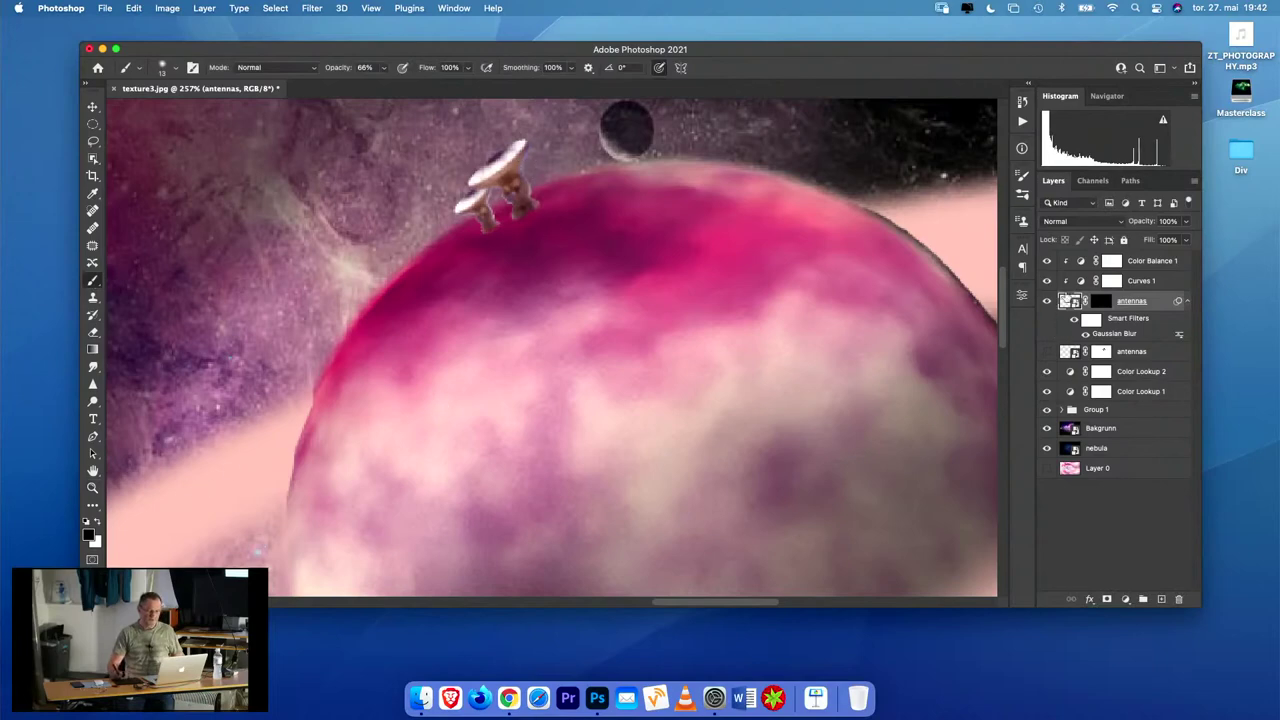
{"action": "left_click", "coordinate": [1101, 302]}
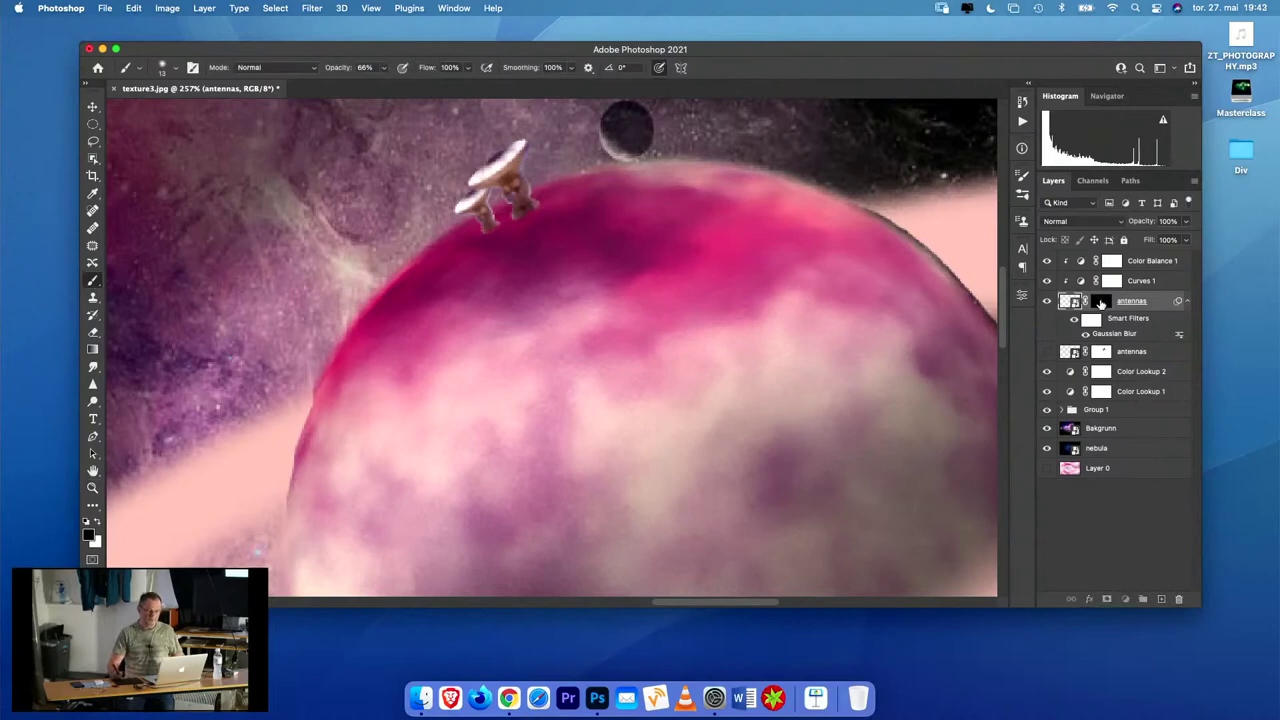
{"action": "right_click", "coordinate": [536, 166]}
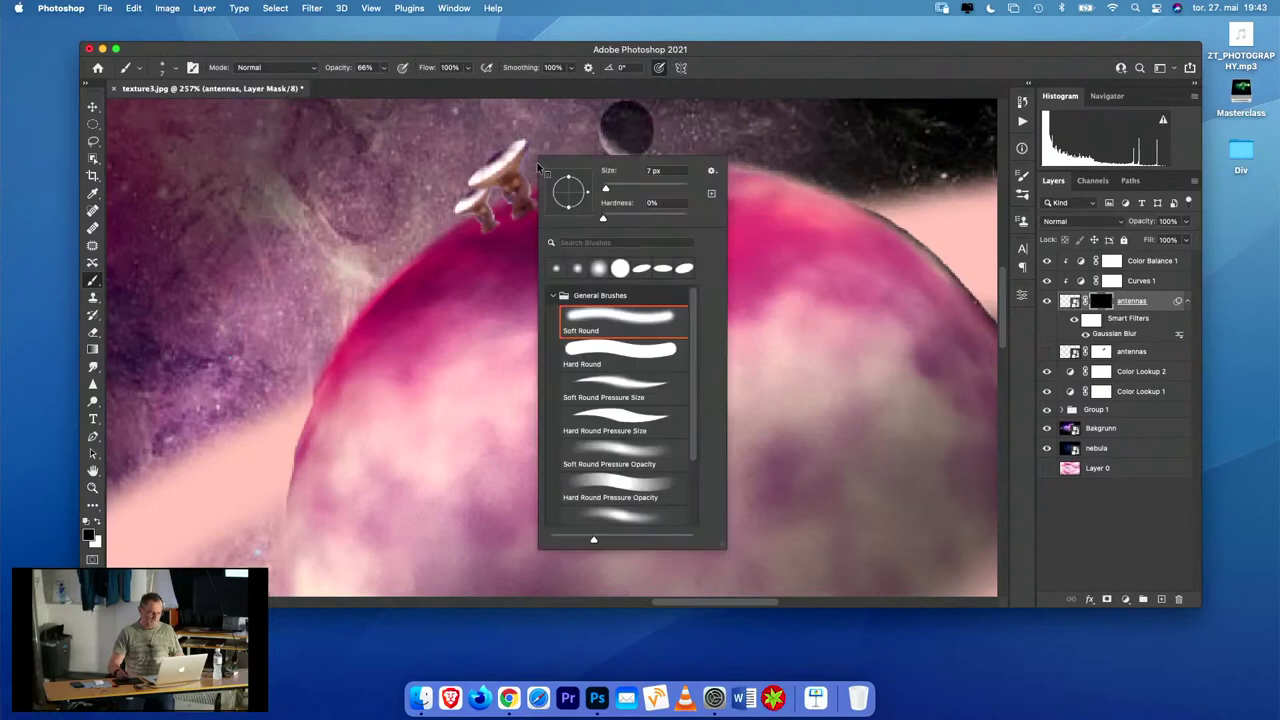
{"action": "right_click", "coordinate": [150, 432]}
{"action": "left_click", "coordinate": [92, 488]}
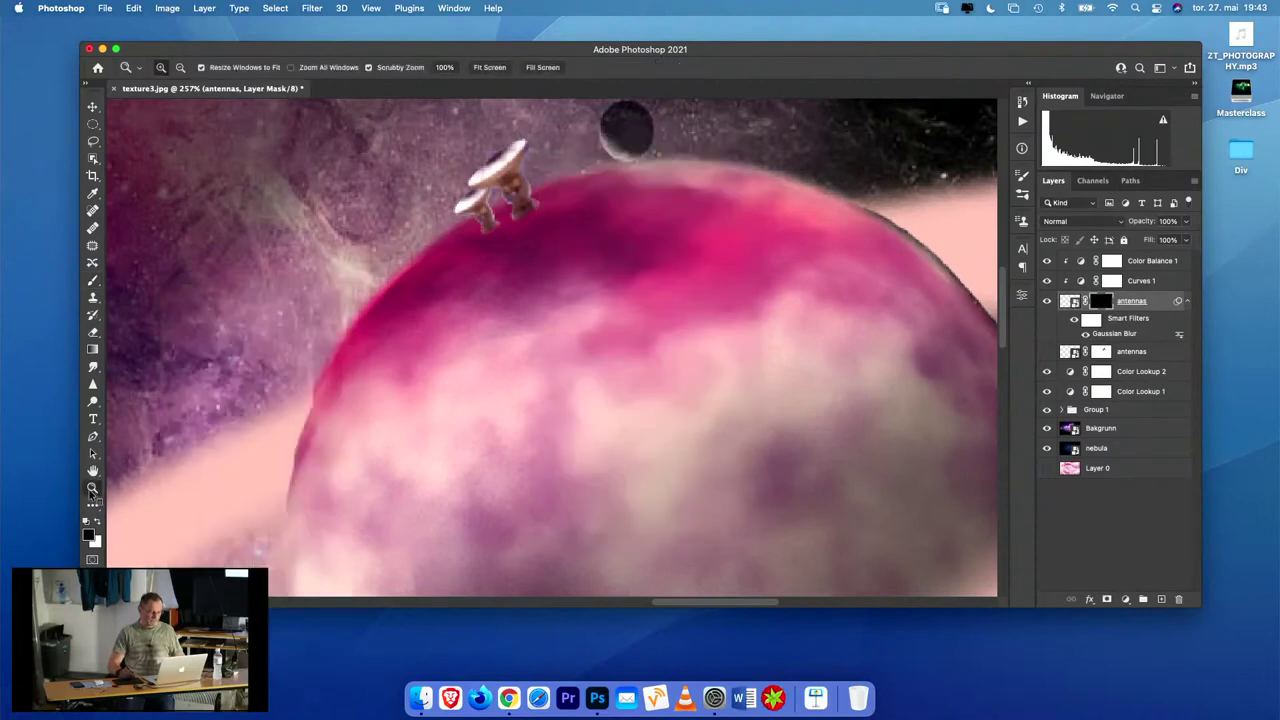
{"action": "right_click", "coordinate": [521, 163]}
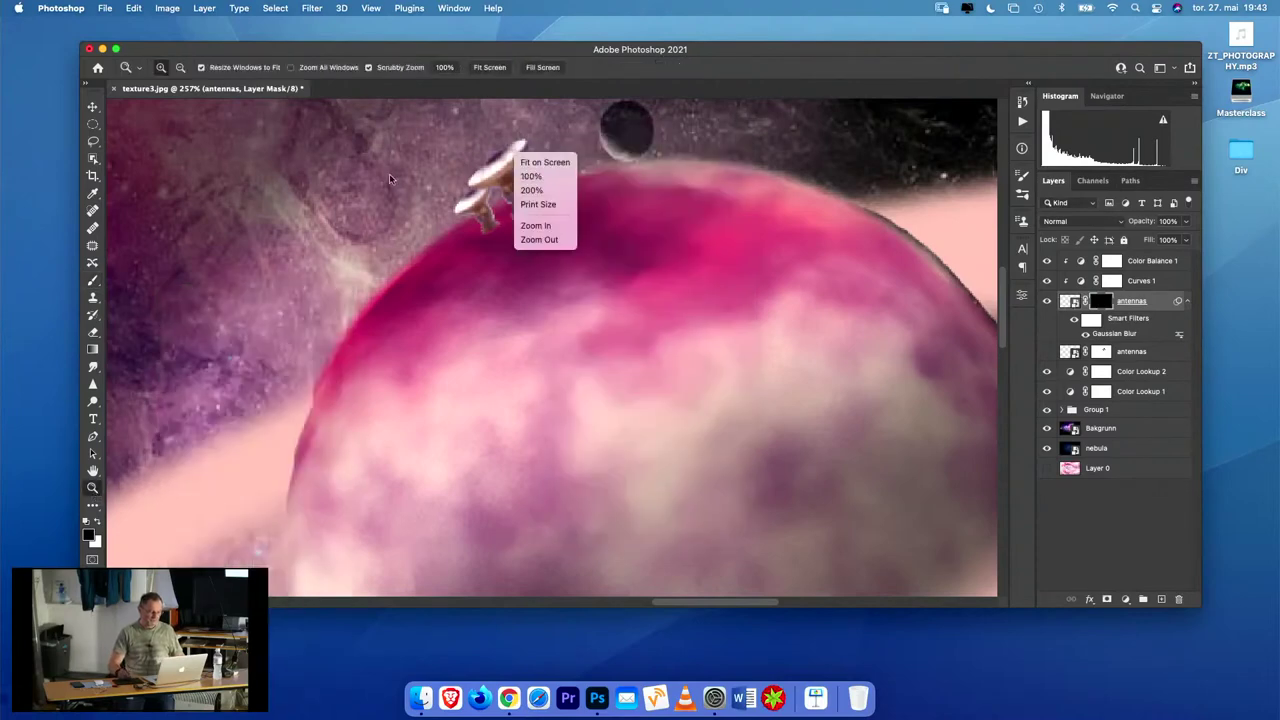
{"action": "left_click", "coordinate": [152, 440]}
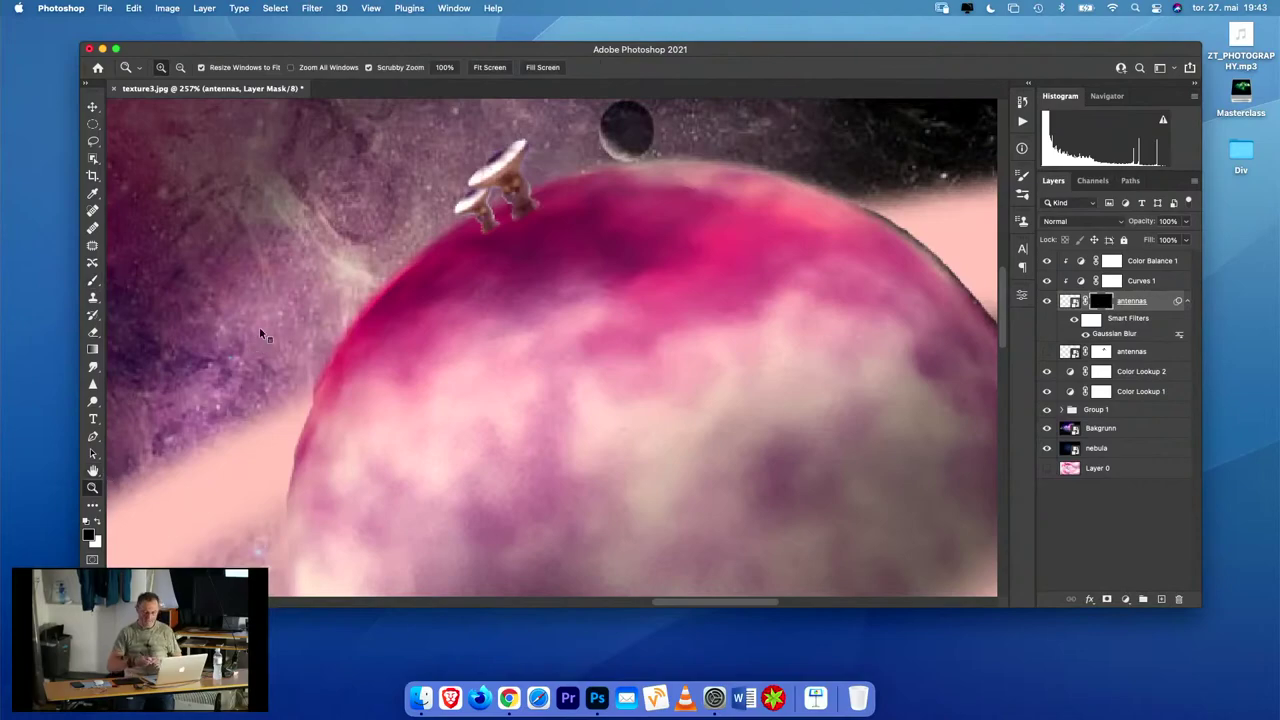
{"action": "left_click_drag", "start_coordinate": [350, 311], "coordinate": [495, 276]}
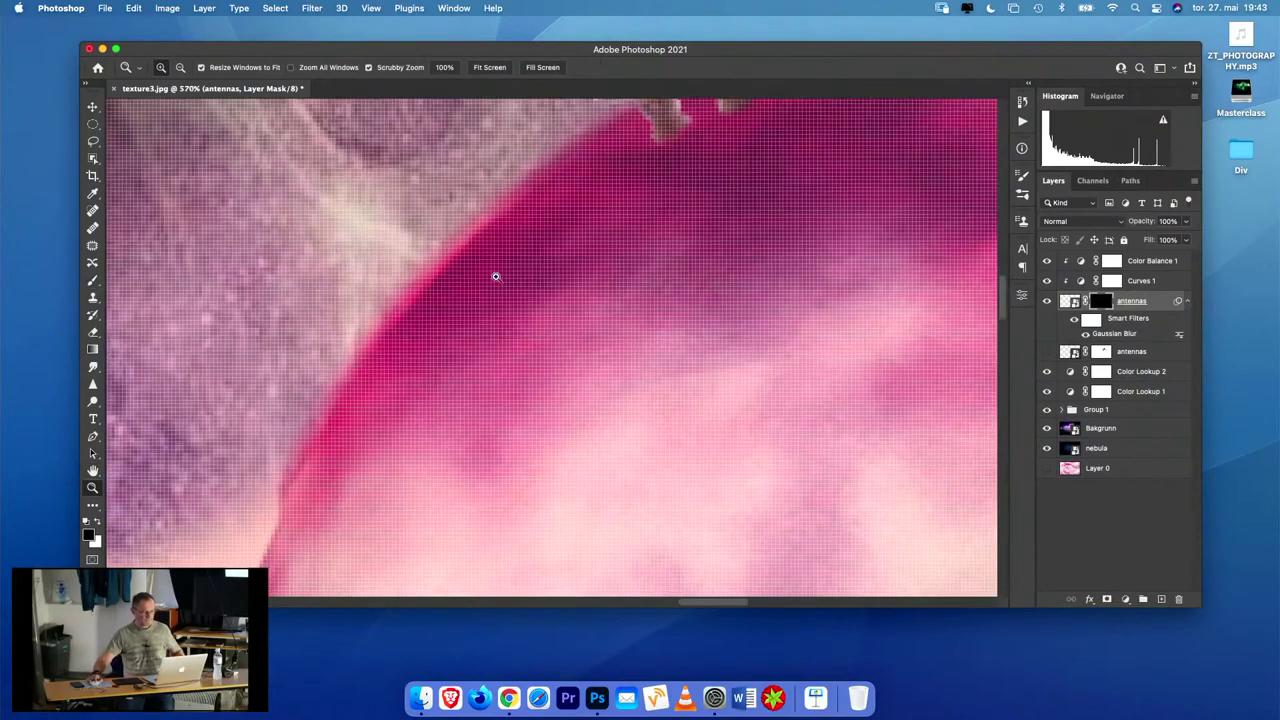
{"action": "scroll", "coordinate": [505, 276], "scroll_direction": "down", "scroll_amount": 2}
{"action": "scroll", "coordinate": [680, 275], "scroll_direction": "down", "scroll_amount": 2}
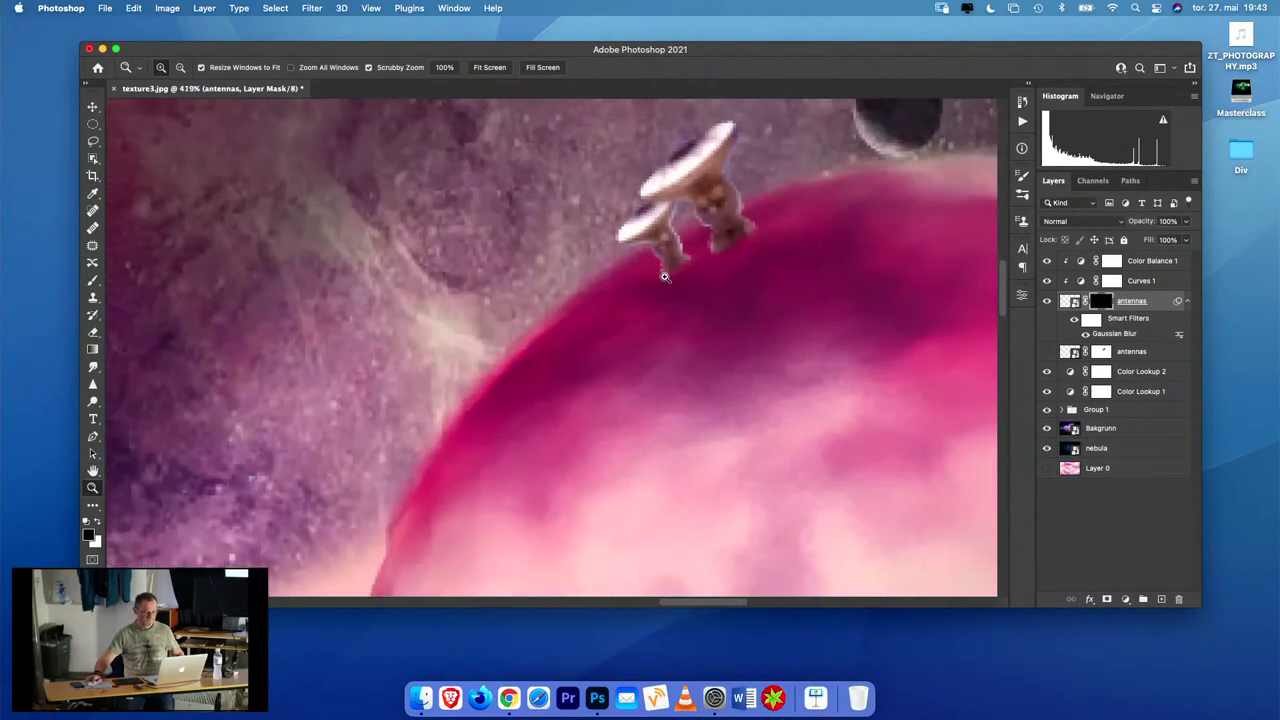
- Raise the brush opacity from 66% to 100%, then zoom back out to the full composite
{"action": "key", "text": "b"}
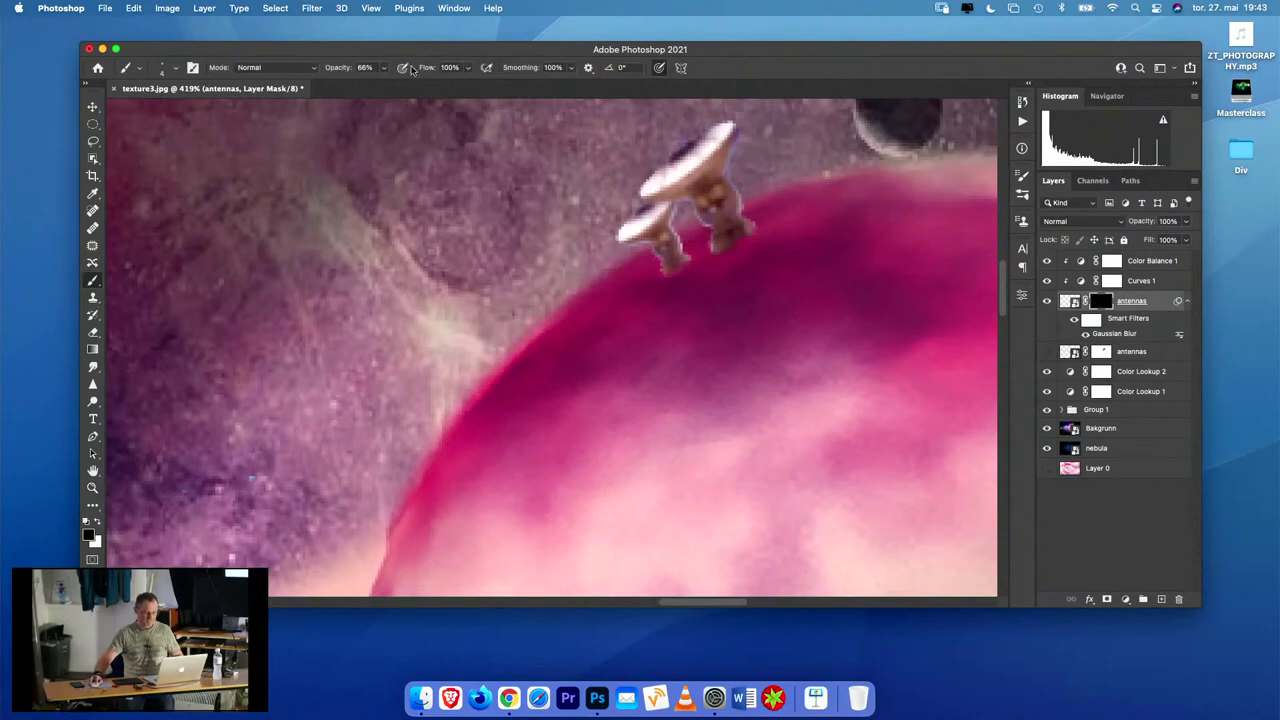
{"action": "left_click", "coordinate": [383, 68]}
{"action": "left_click_drag", "start_coordinate": [387, 86], "coordinate": [790, 123]}
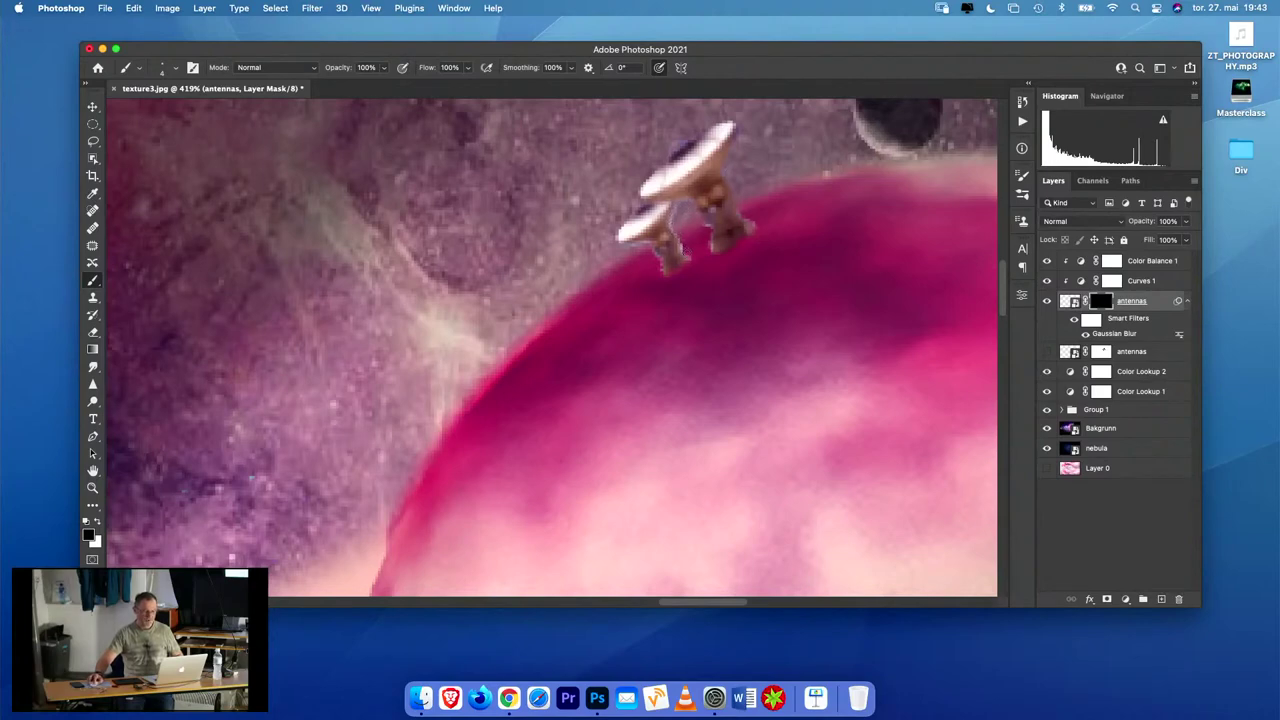
{"action": "scroll", "coordinate": [684, 246], "scroll_direction": "down", "scroll_amount": 2}
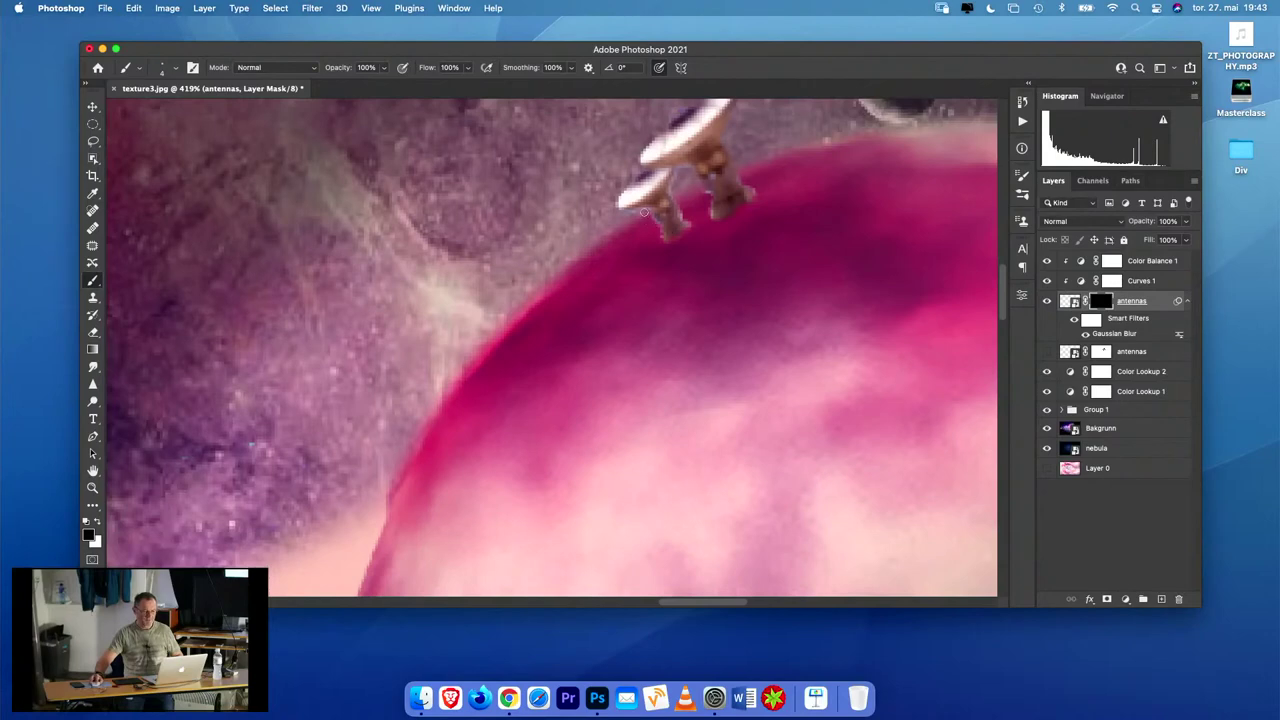
{"action": "key", "text": "z"}
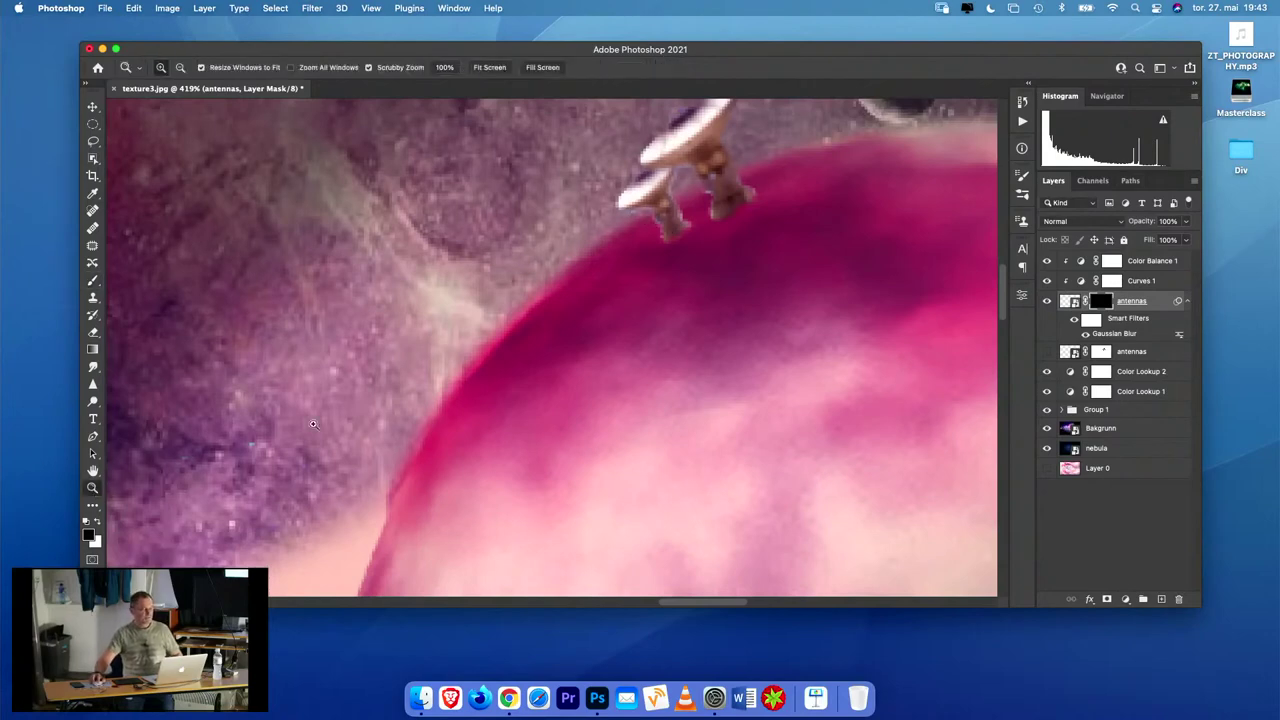
{"action": "left_click", "coordinate": [678, 335], "text": "alt"}
{"action": "left_click", "coordinate": [625, 342], "text": "alt"}
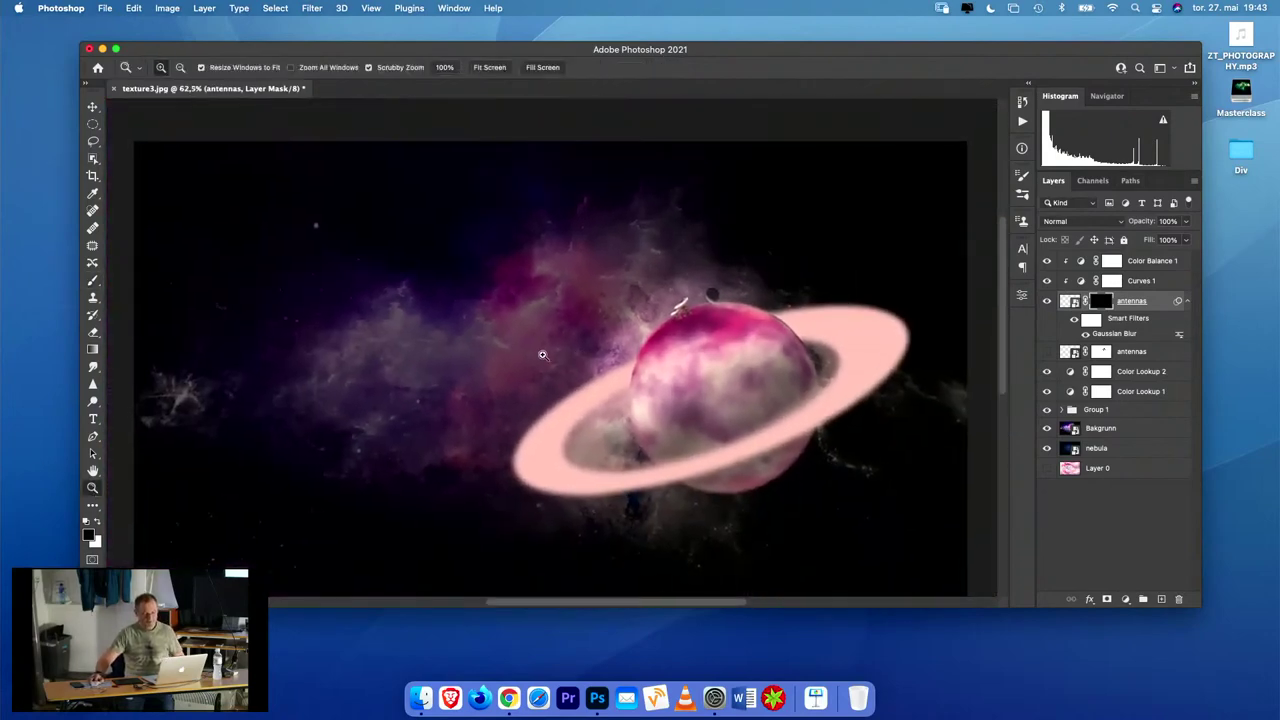
- Select the Bakgrunn layer and expand the full new adjustment layer menu
{"action": "scroll", "coordinate": [886, 283], "scroll_direction": "up", "scroll_amount": 1}
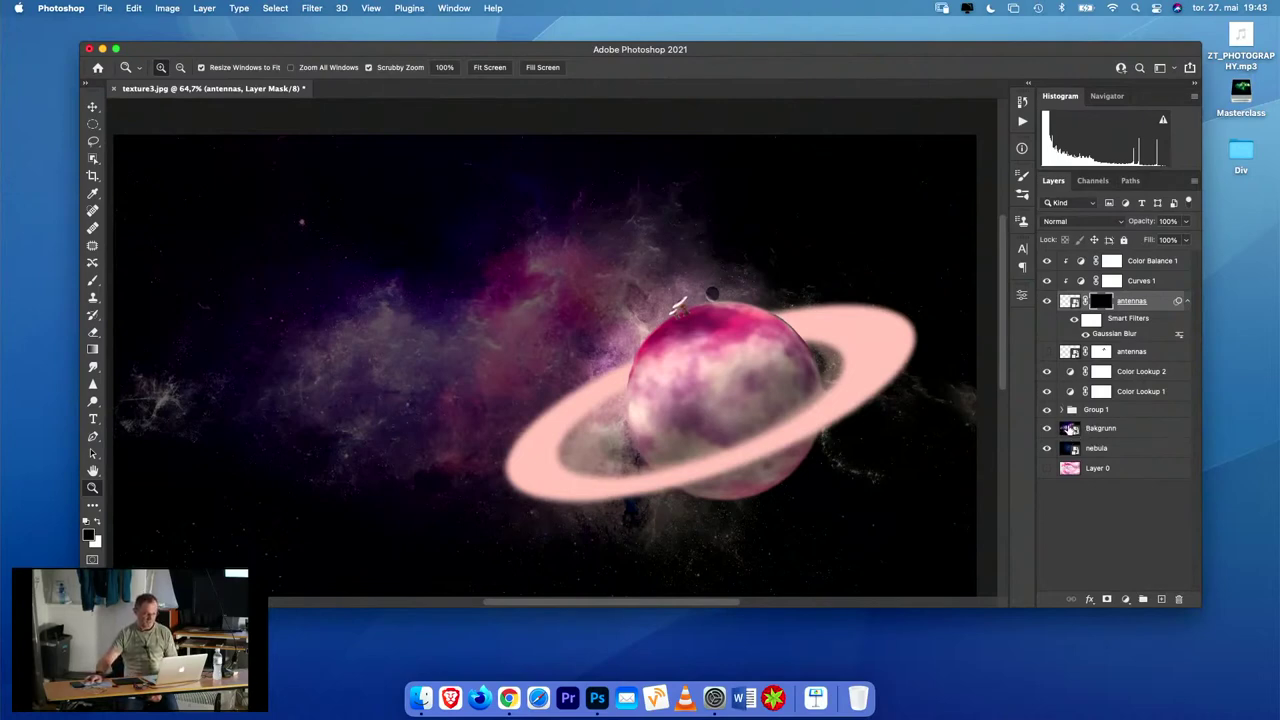
{"action": "left_click", "coordinate": [1070, 428]}
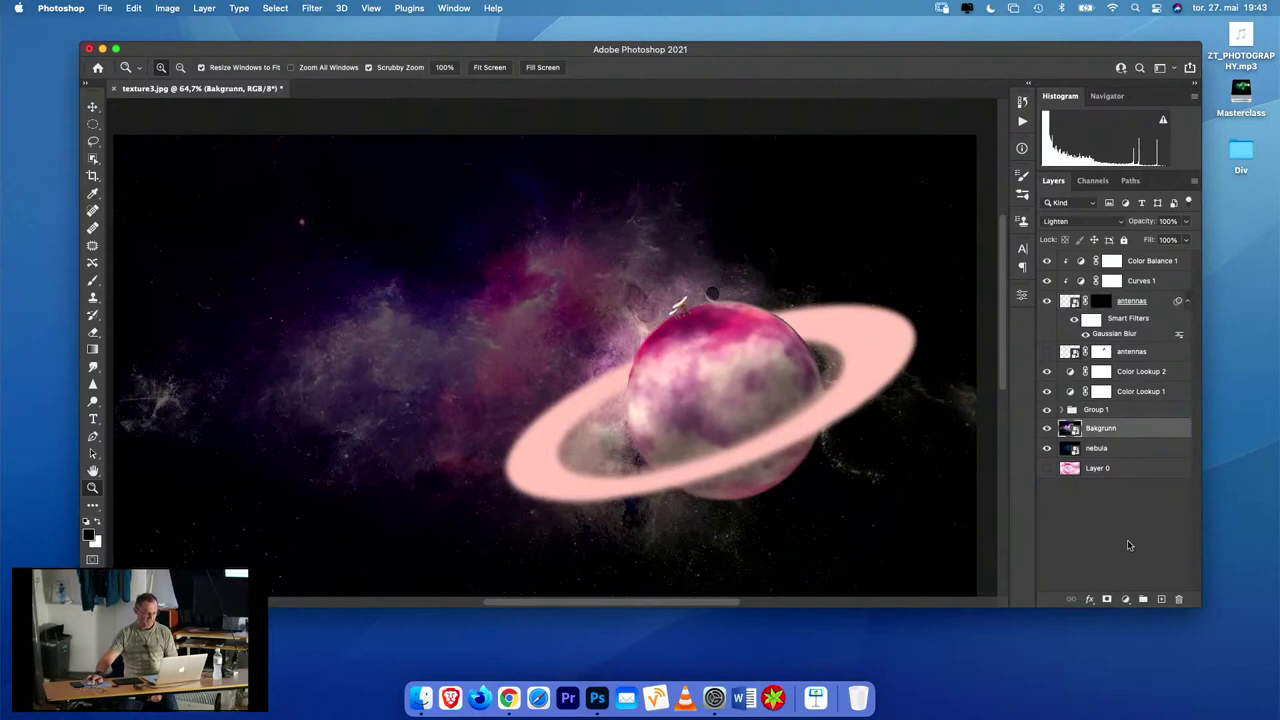
{"action": "left_click", "coordinate": [1125, 600]}
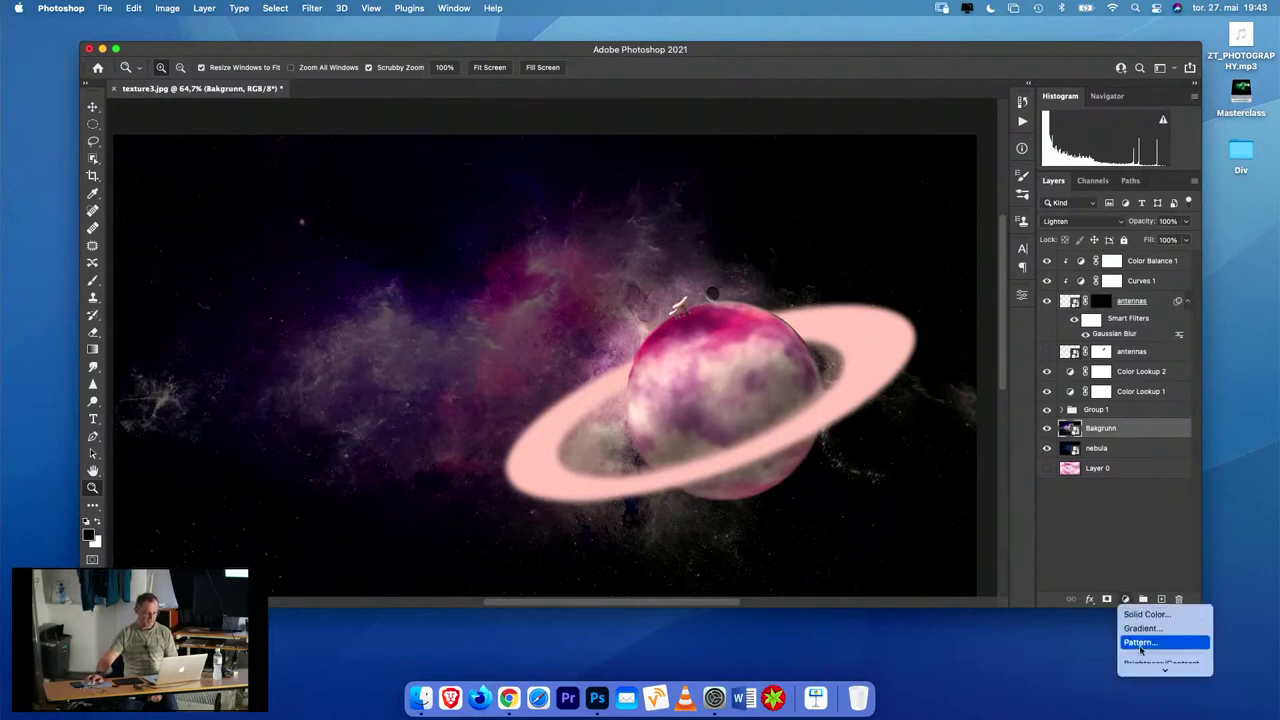
{"action": "mouse_move", "coordinate": [1151, 678]}
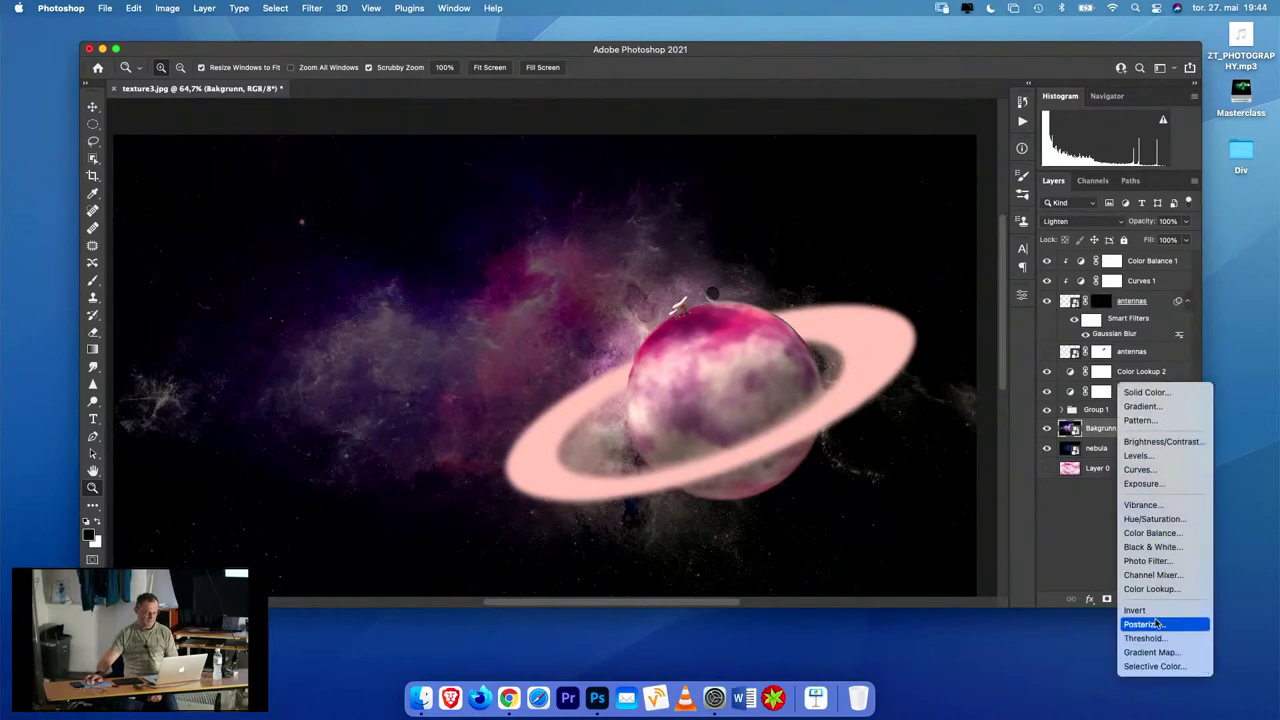
- Add a Color Balance layer above Bakgrunn with midtones at +23 red and −60 magenta
{"action": "left_click", "coordinate": [1157, 536]}
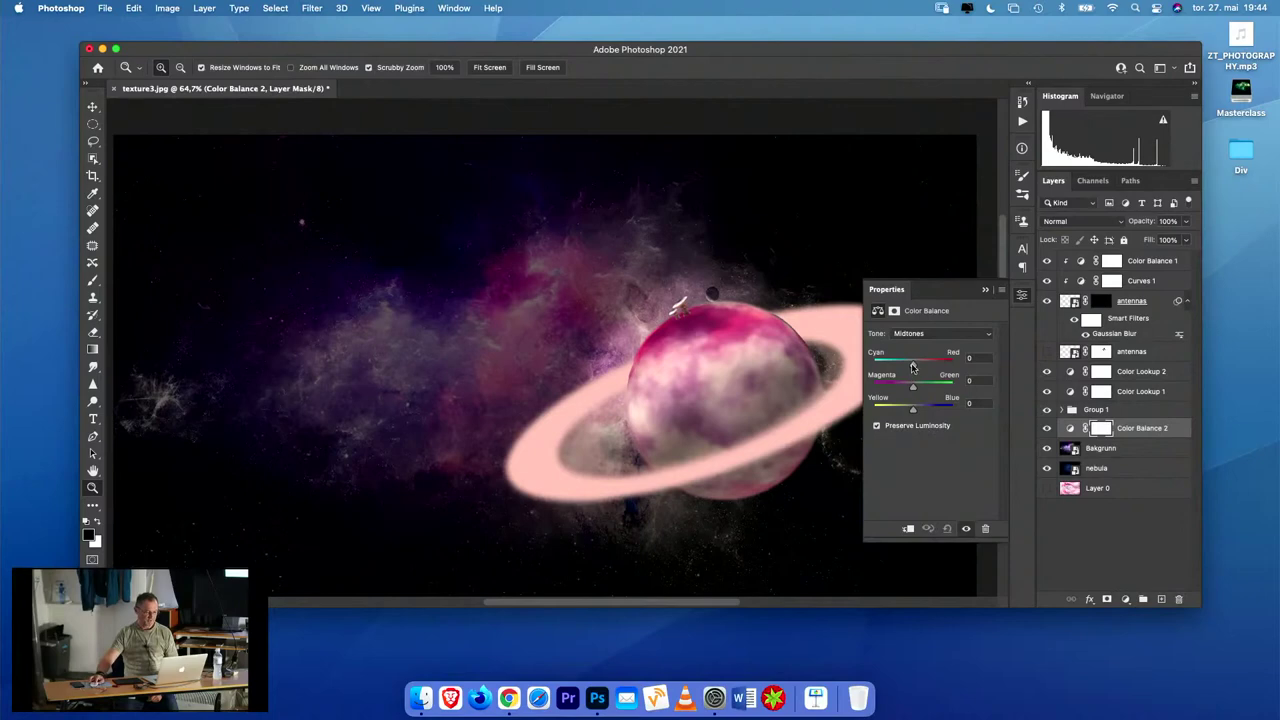
{"action": "mouse_move", "coordinate": [912, 366]}
{"action": "left_mouse_down"}
{"action": "mouse_move", "coordinate": [877, 366]}
{"action": "mouse_move", "coordinate": [898, 389]}
{"action": "mouse_move", "coordinate": [915, 364]}
{"action": "mouse_move", "coordinate": [936, 364]}
{"action": "left_mouse_up"}
{"action": "left_click_drag", "start_coordinate": [928, 364], "coordinate": [922, 366]}
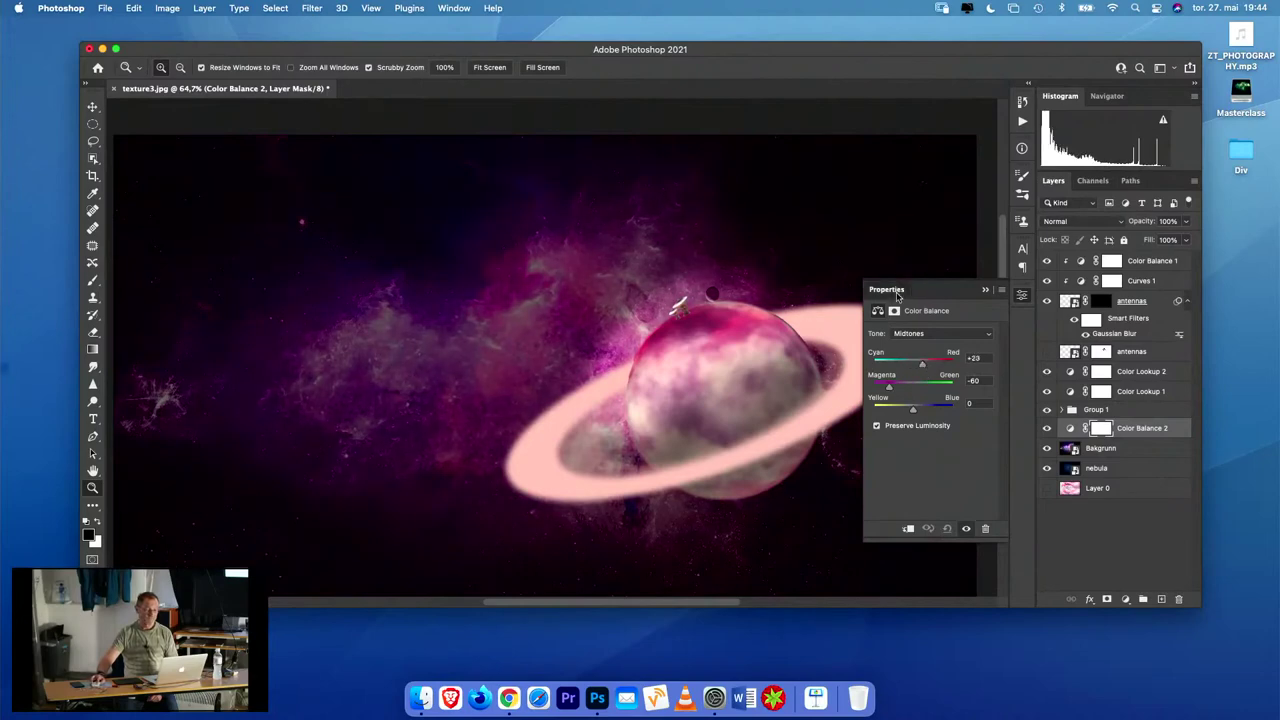
{"action": "left_click", "coordinate": [1022, 294]}
{"action": "left_click_drag", "start_coordinate": [871, 463], "coordinate": [851, 466]}
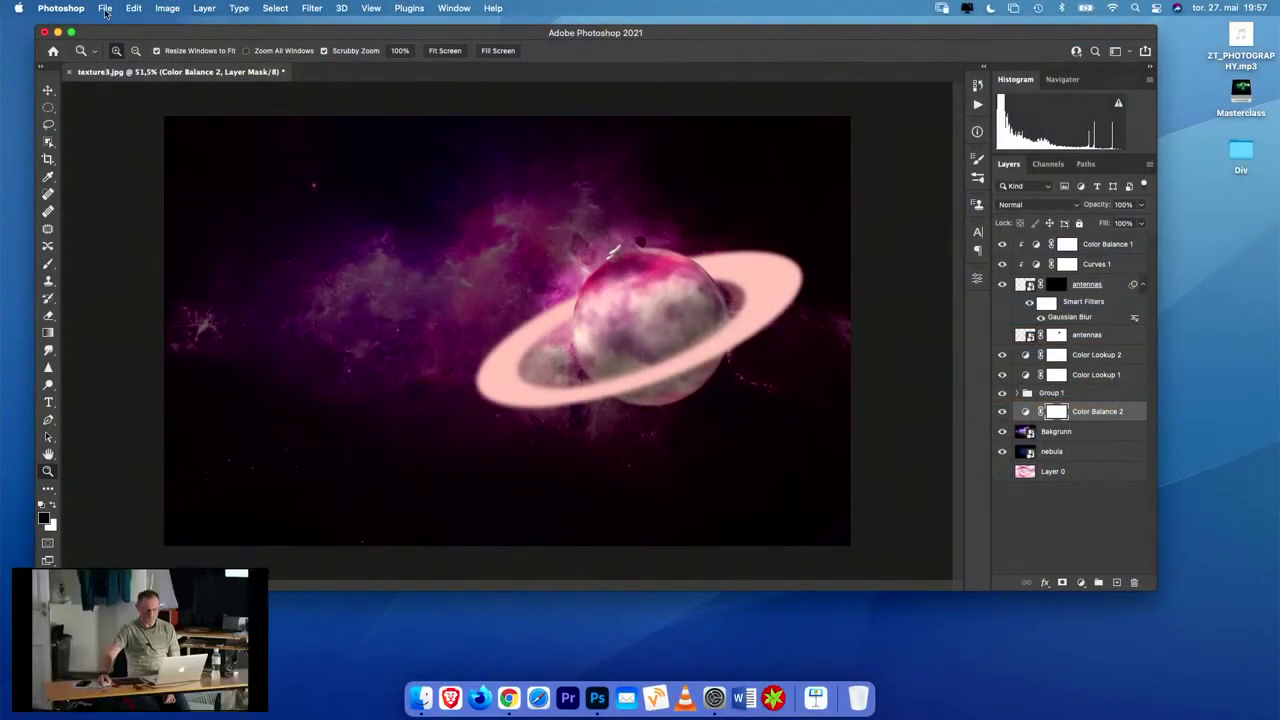
- Quick Look earth-1617121.jpg in Design Elements, then open it with Adobe Photoshop 2021
{"action": "left_click", "coordinate": [420, 688]}
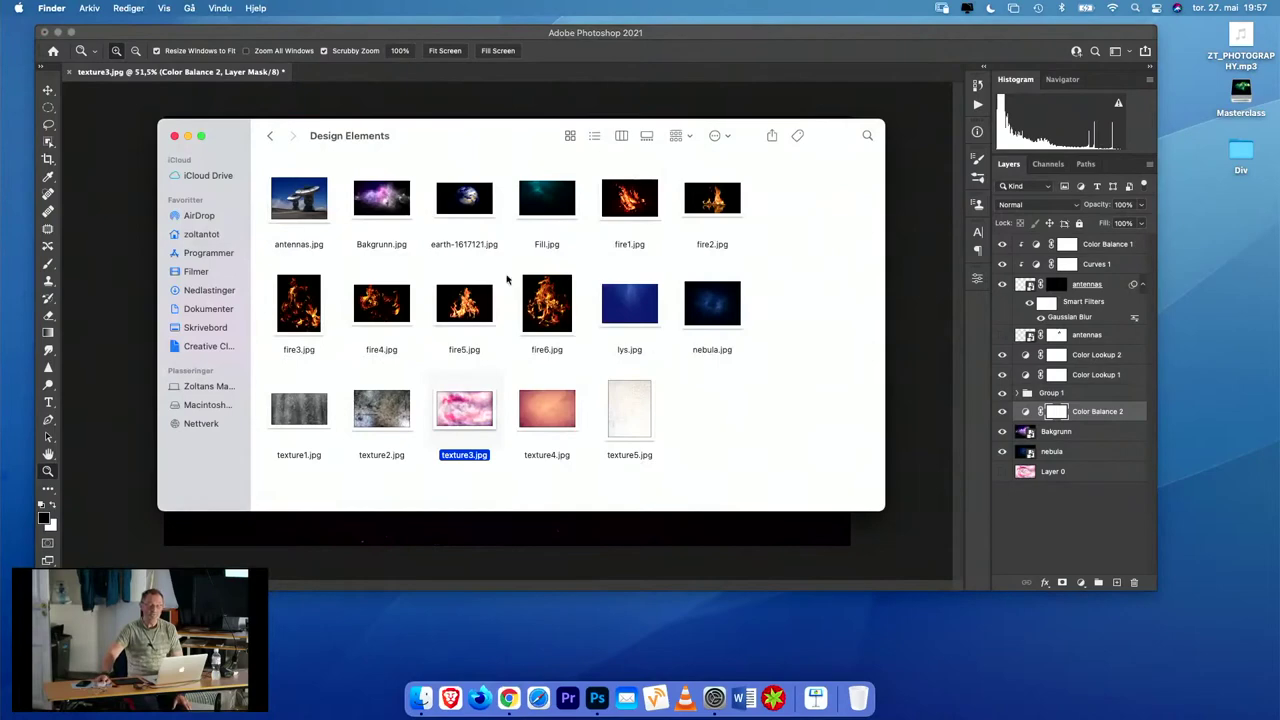
{"action": "left_click", "coordinate": [463, 212]}
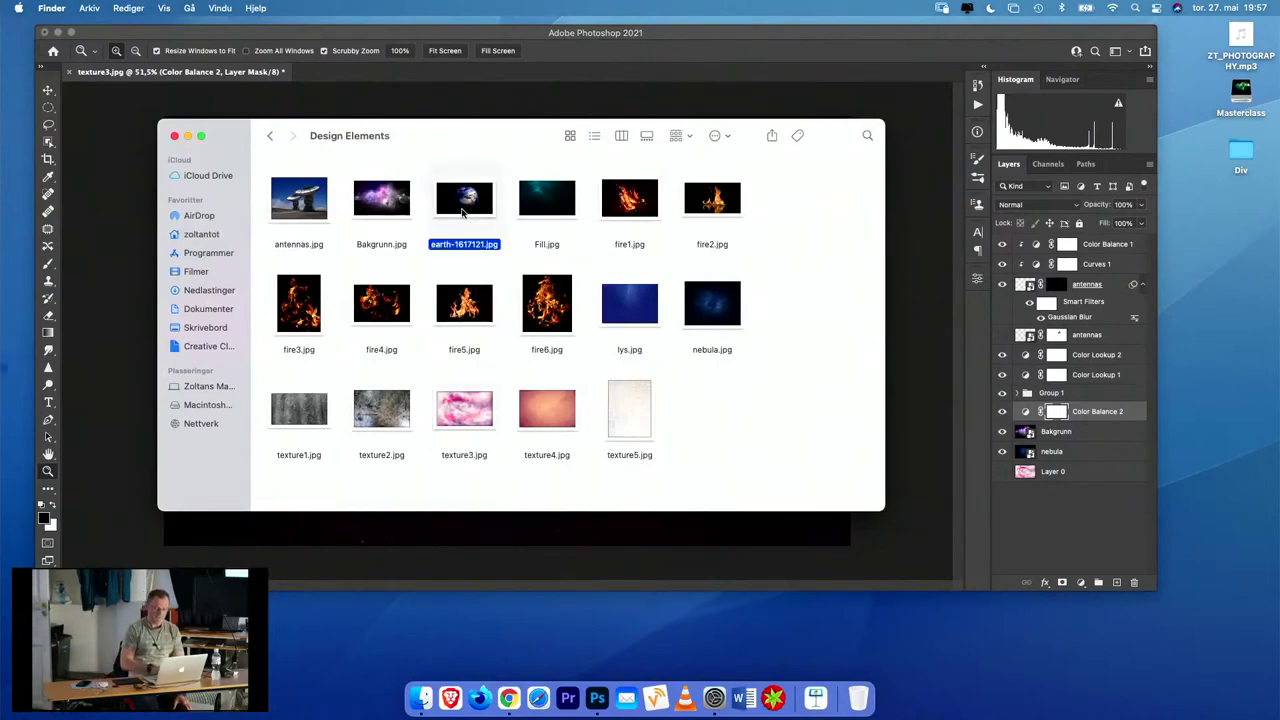
{"action": "key", "text": "space"}
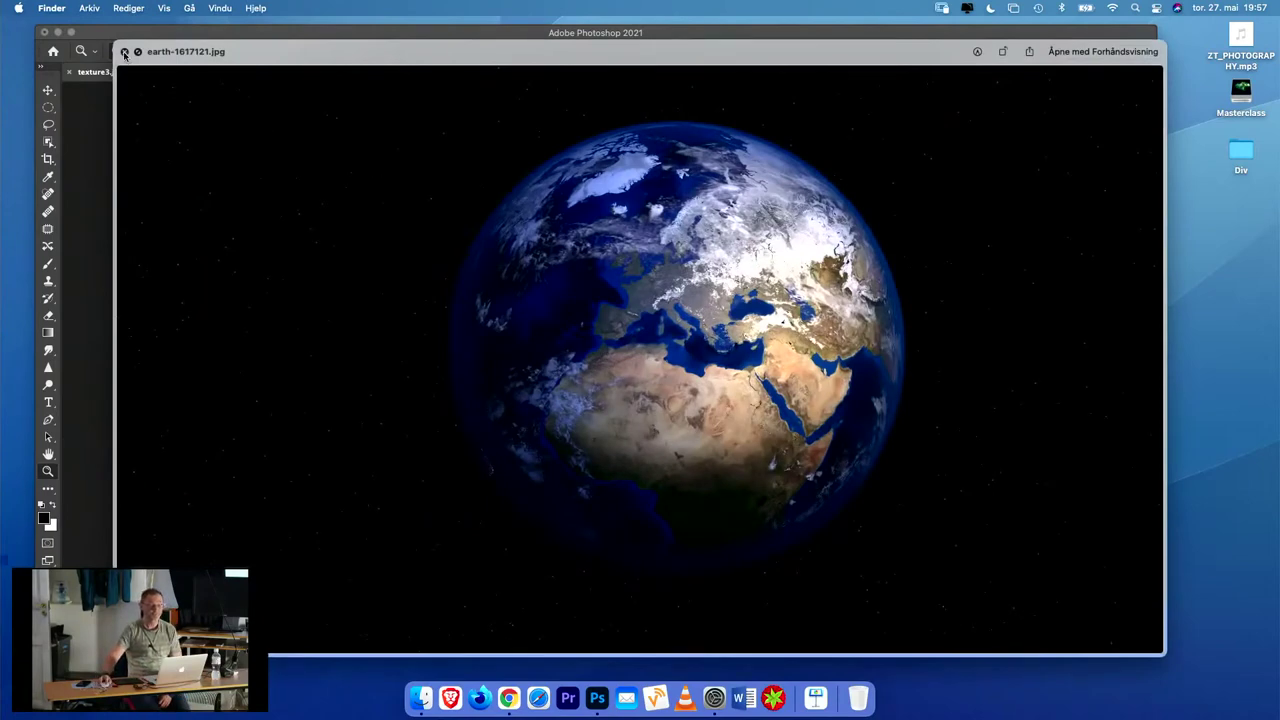
{"action": "left_click", "coordinate": [124, 53]}
{"action": "right_click", "coordinate": [447, 198]}
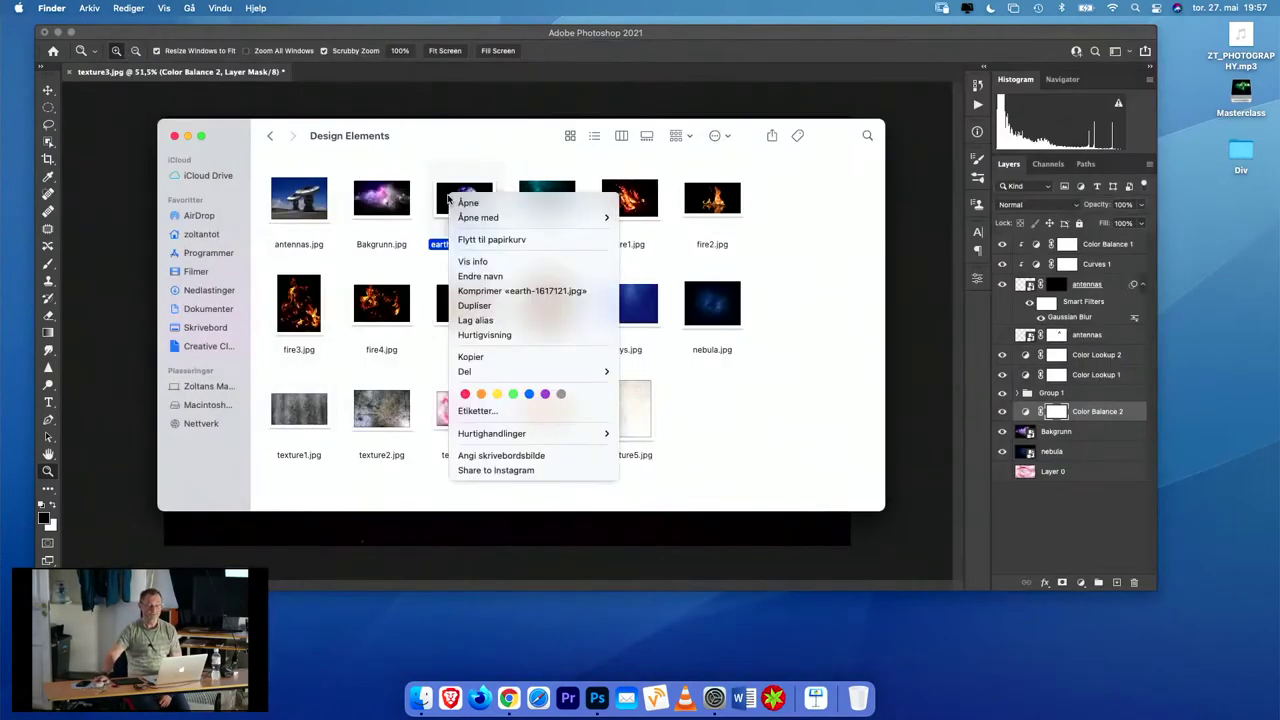
{"action": "mouse_move", "coordinate": [480, 217]}
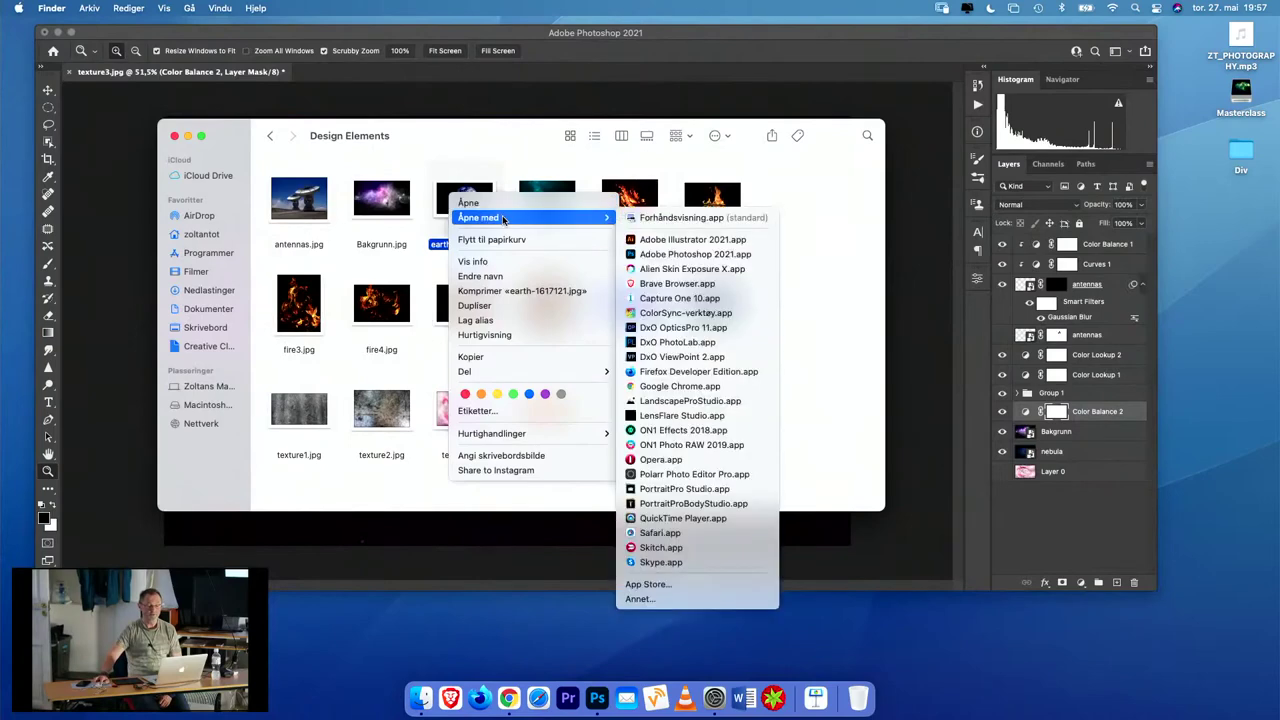
{"action": "left_click", "coordinate": [692, 255]}
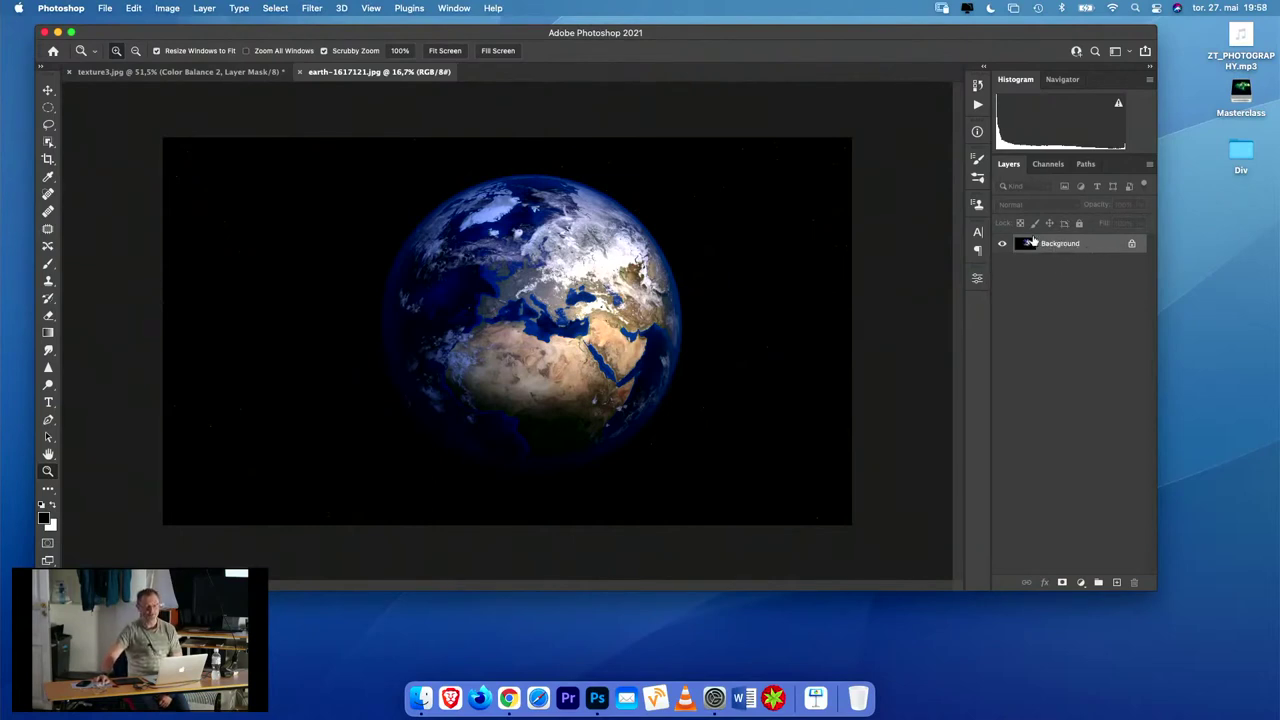
- Unlock the earth document's Background layer, converting it into Layer 0
{"action": "left_click", "coordinate": [1133, 245]}
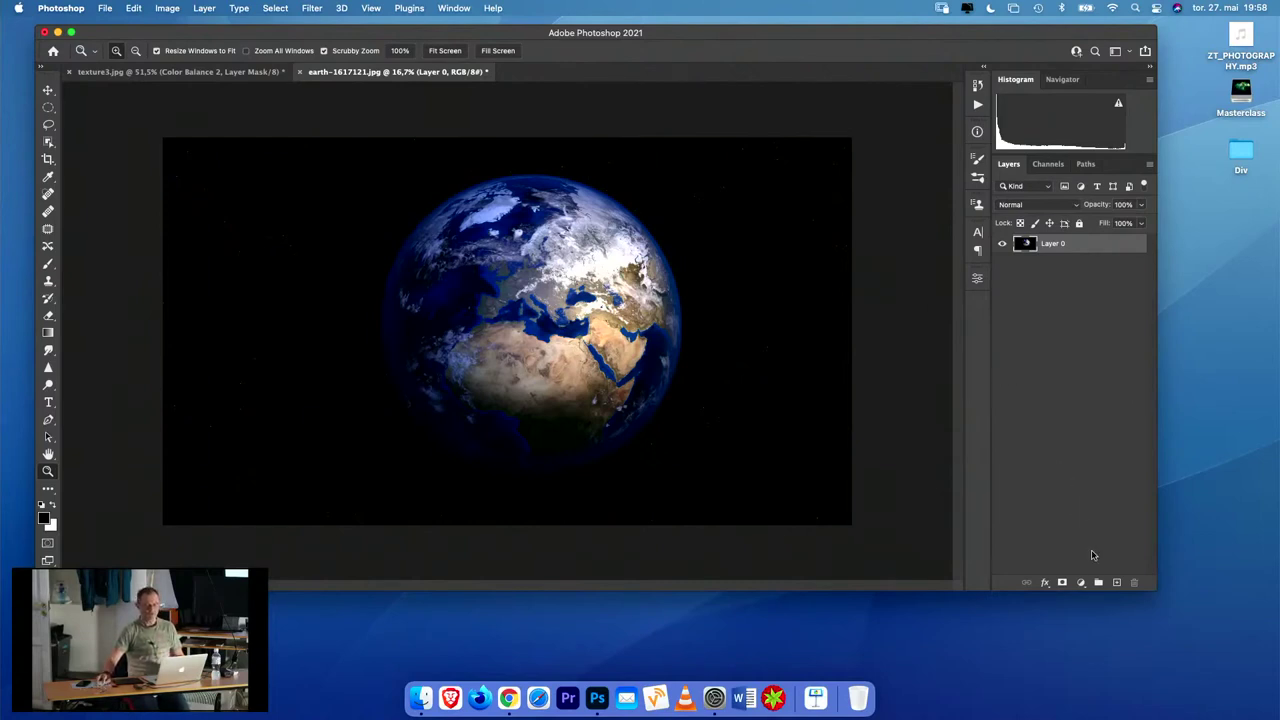
- Add a black Solid Color fill layer, Color Fill 1
{"action": "left_click", "coordinate": [1081, 584]}
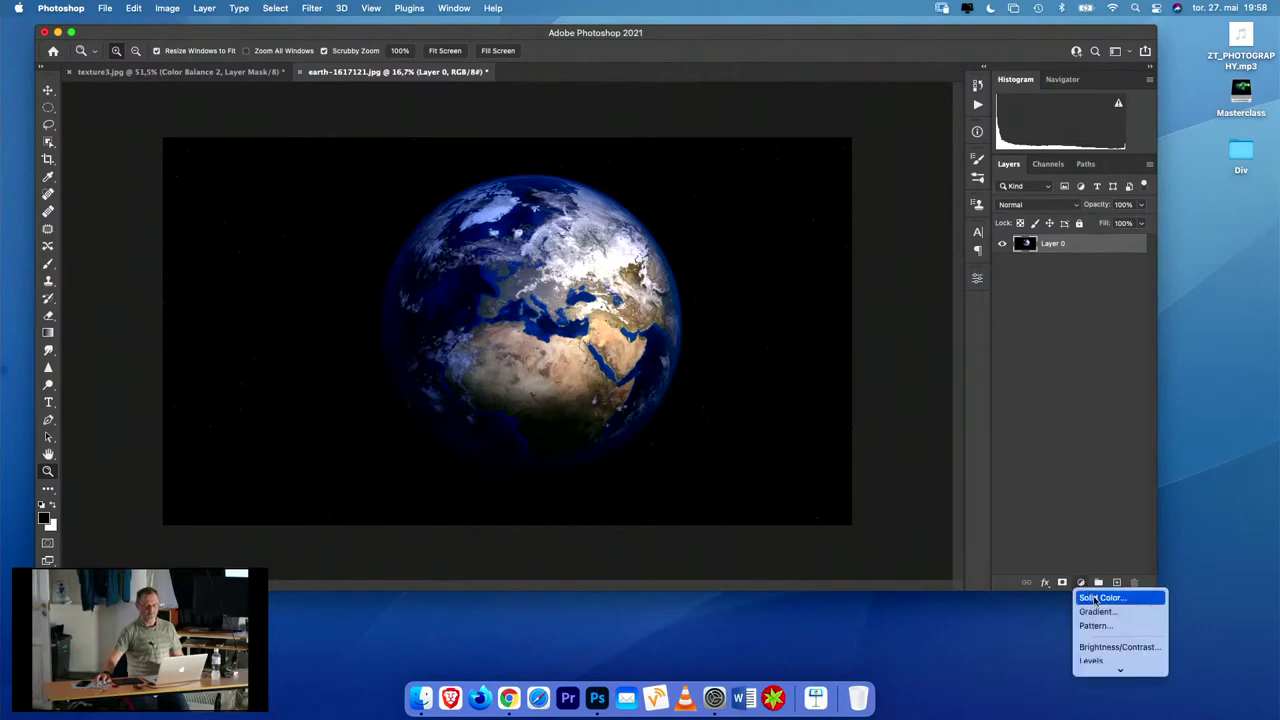
{"action": "mouse_move", "coordinate": [1122, 665]}
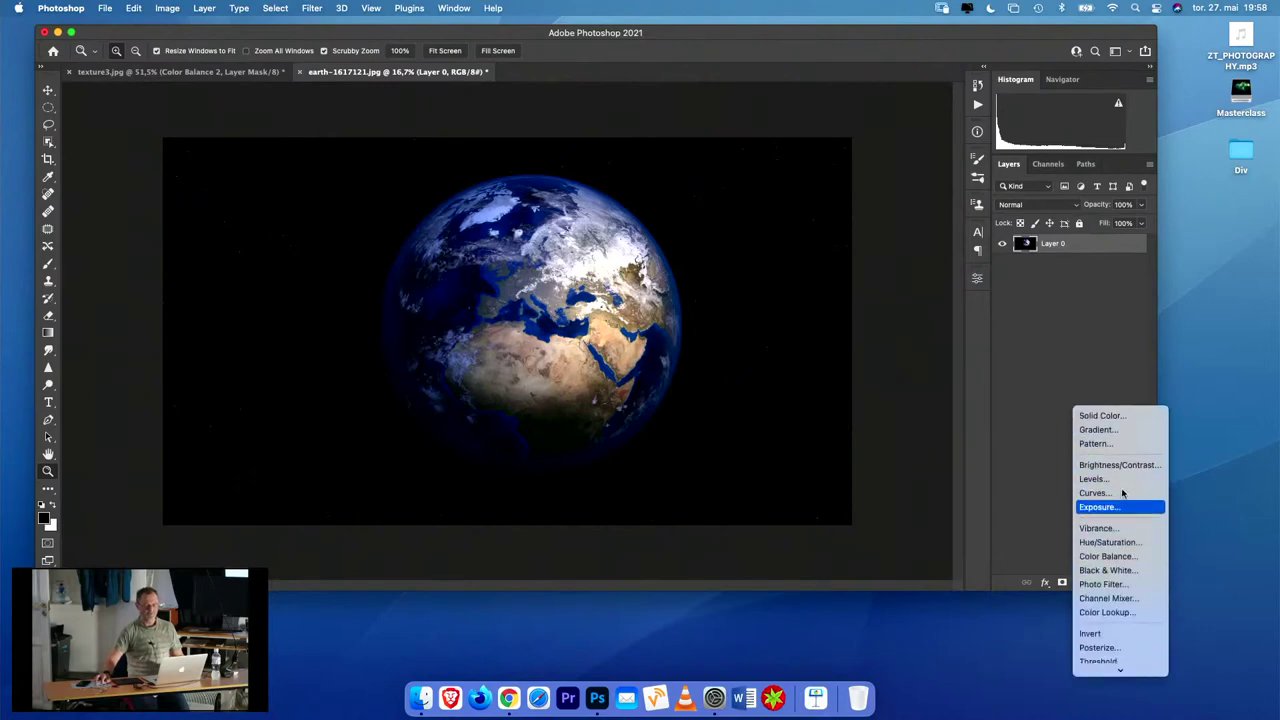
{"action": "left_click", "coordinate": [1100, 415]}
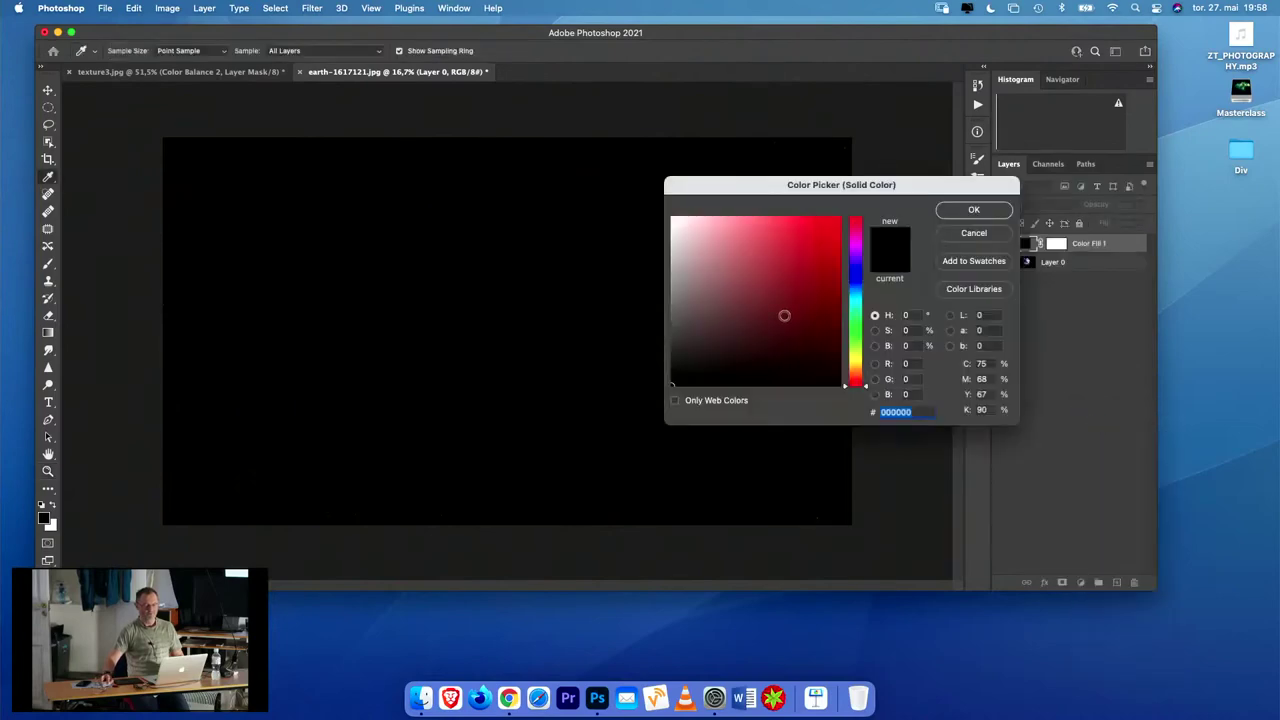
{"action": "left_click_drag", "start_coordinate": [790, 318], "coordinate": [782, 386]}
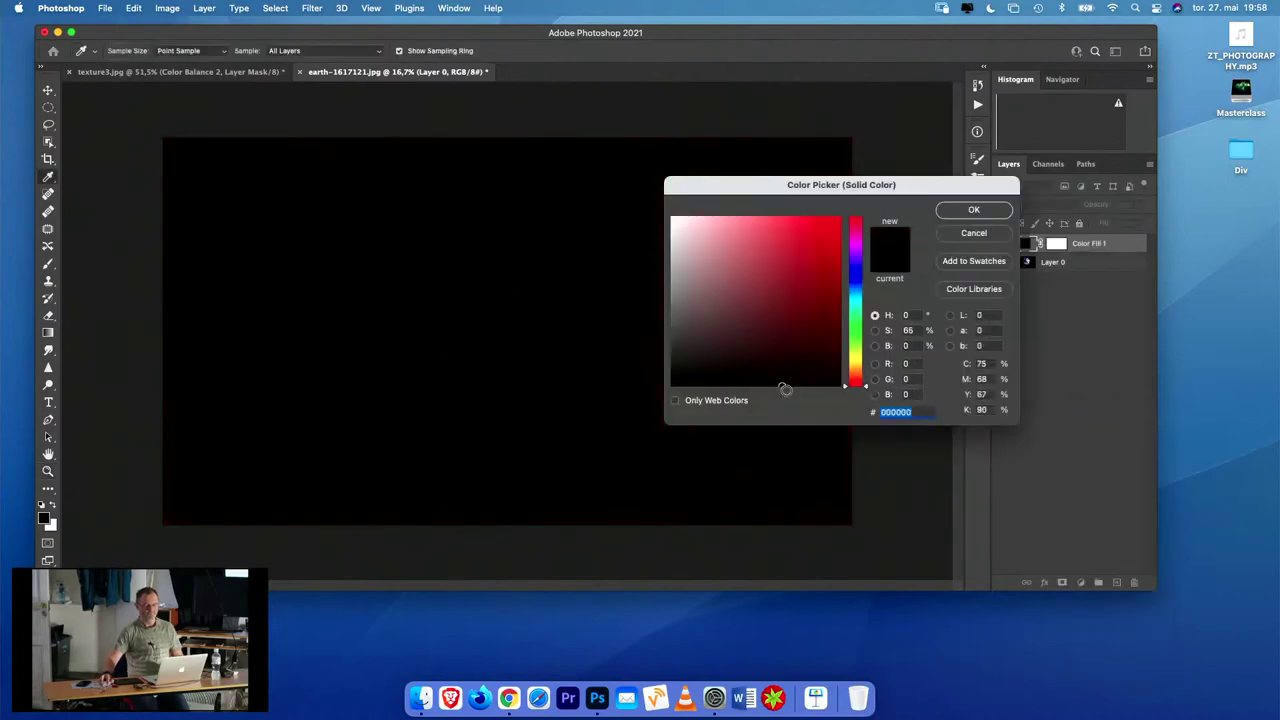
{"action": "left_click", "coordinate": [972, 210]}
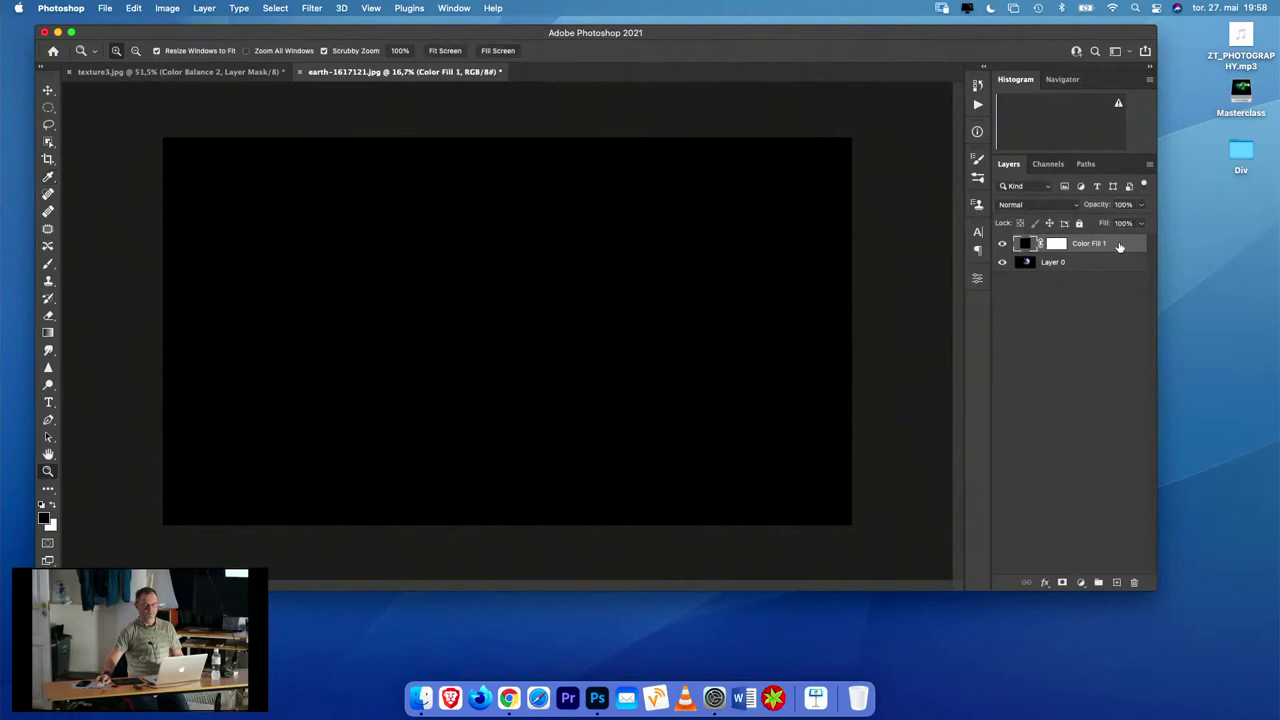
- Place Color Fill 1 beneath Layer 0 so the Earth sits on black
{"action": "left_click_drag", "start_coordinate": [1119, 247], "coordinate": [1120, 270]}
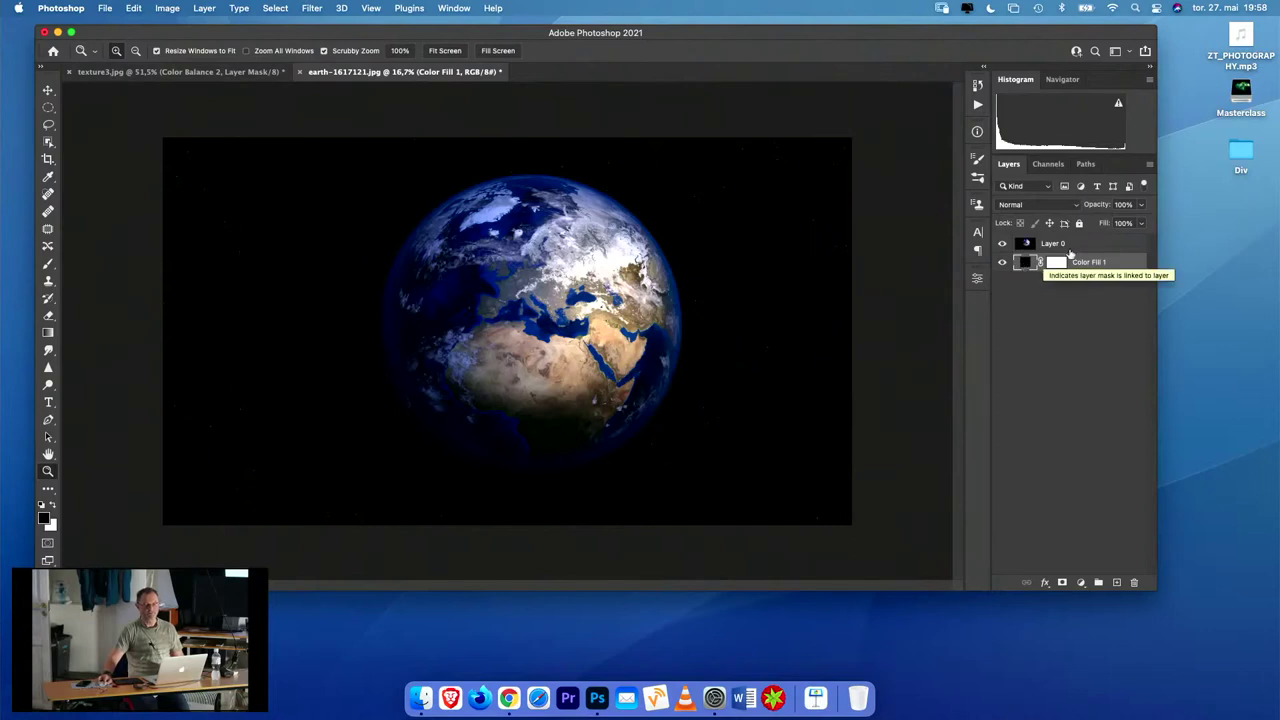
{"action": "left_click_drag", "start_coordinate": [1098, 262], "coordinate": [1100, 243]}
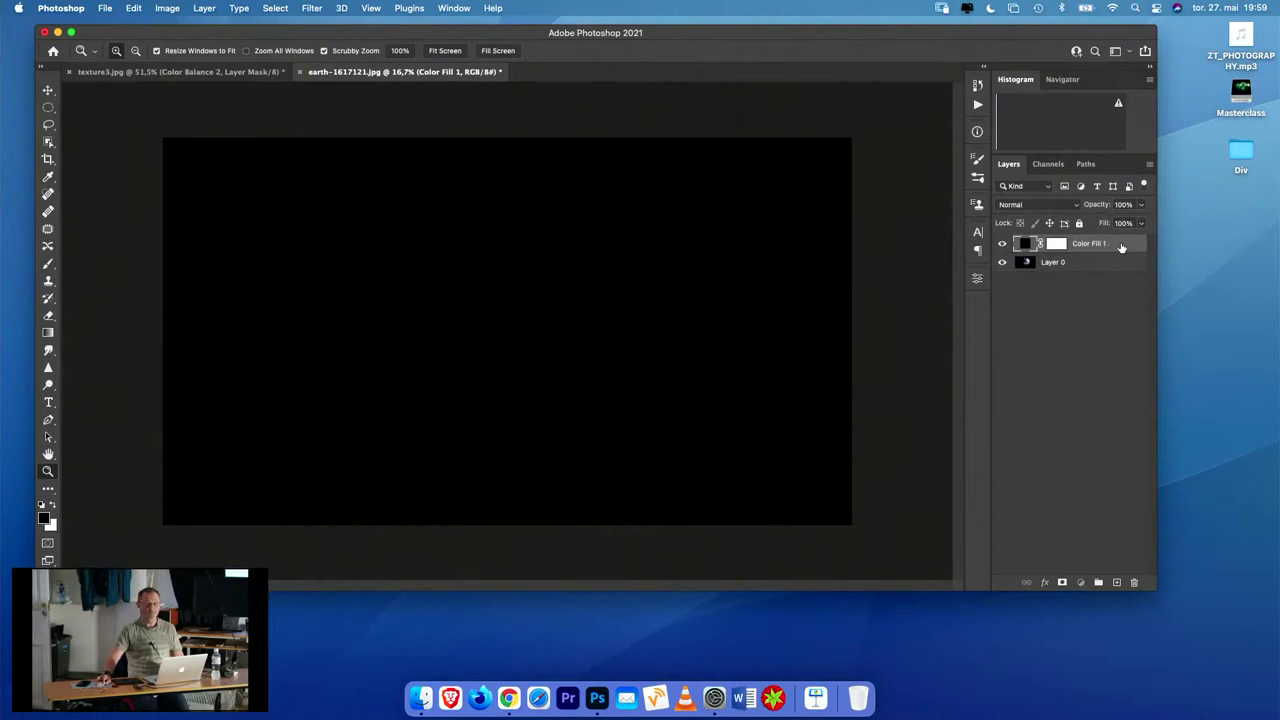
{"action": "left_click_drag", "start_coordinate": [1121, 247], "coordinate": [1120, 271]}
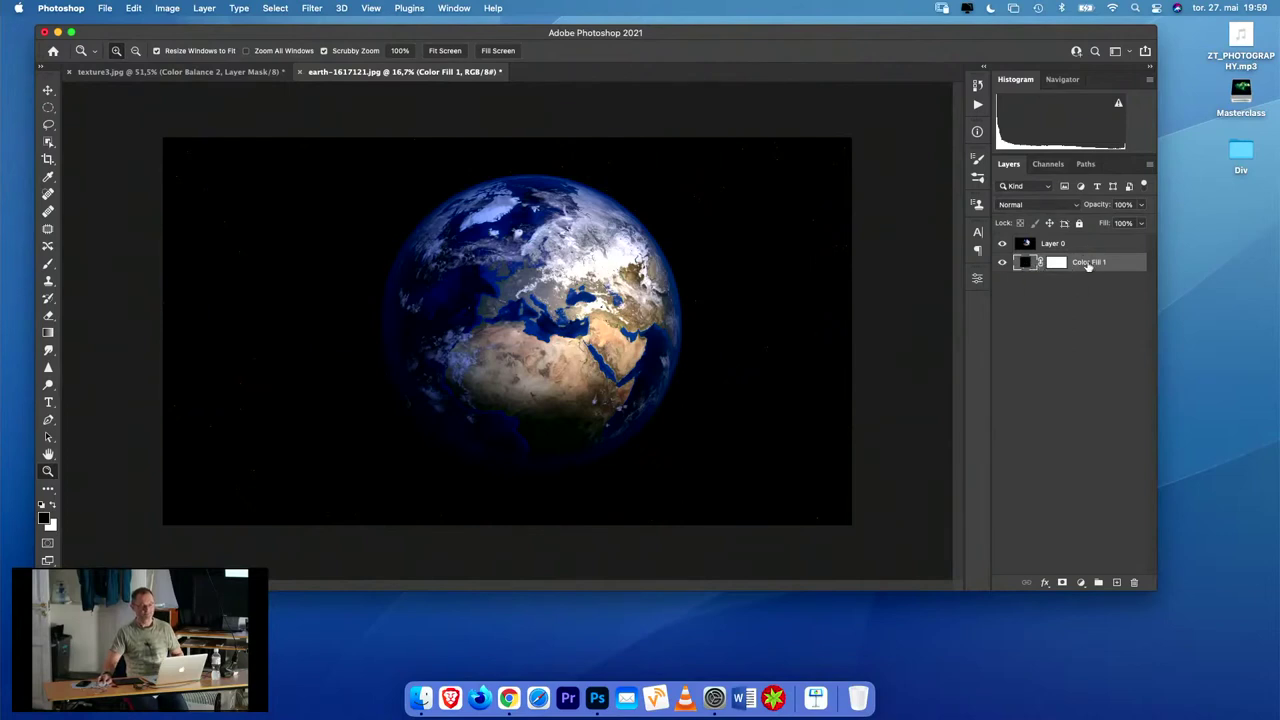
- Replace the old fill with a pure black Solid Color layer placed beneath Layer 0
{"action": "key", "text": "BackSpace"}
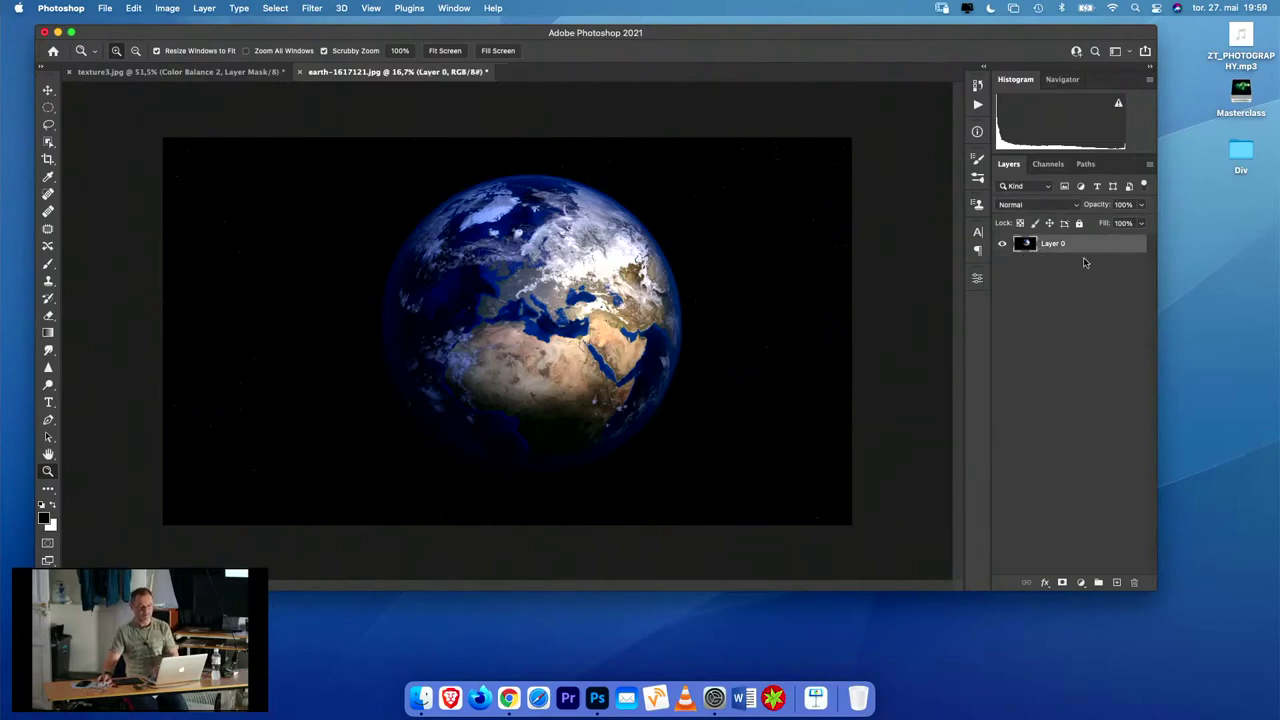
{"action": "left_click", "coordinate": [1081, 582]}
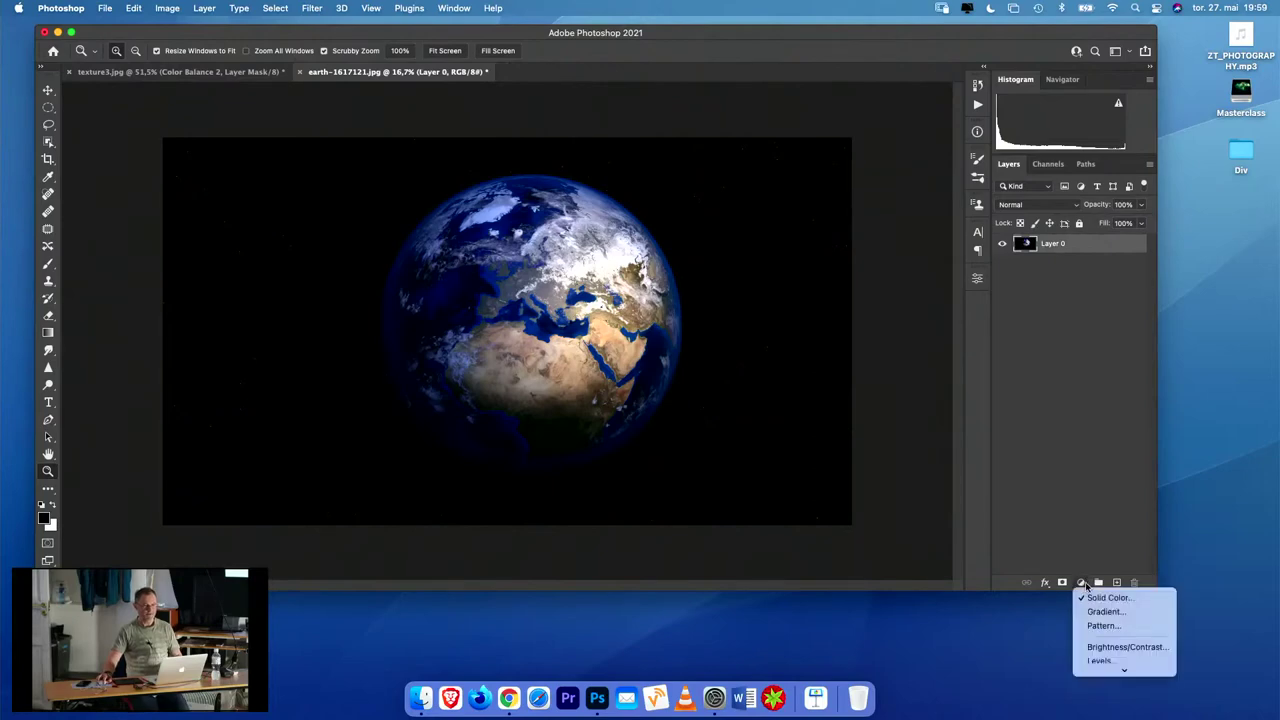
{"action": "mouse_move", "coordinate": [1124, 668]}
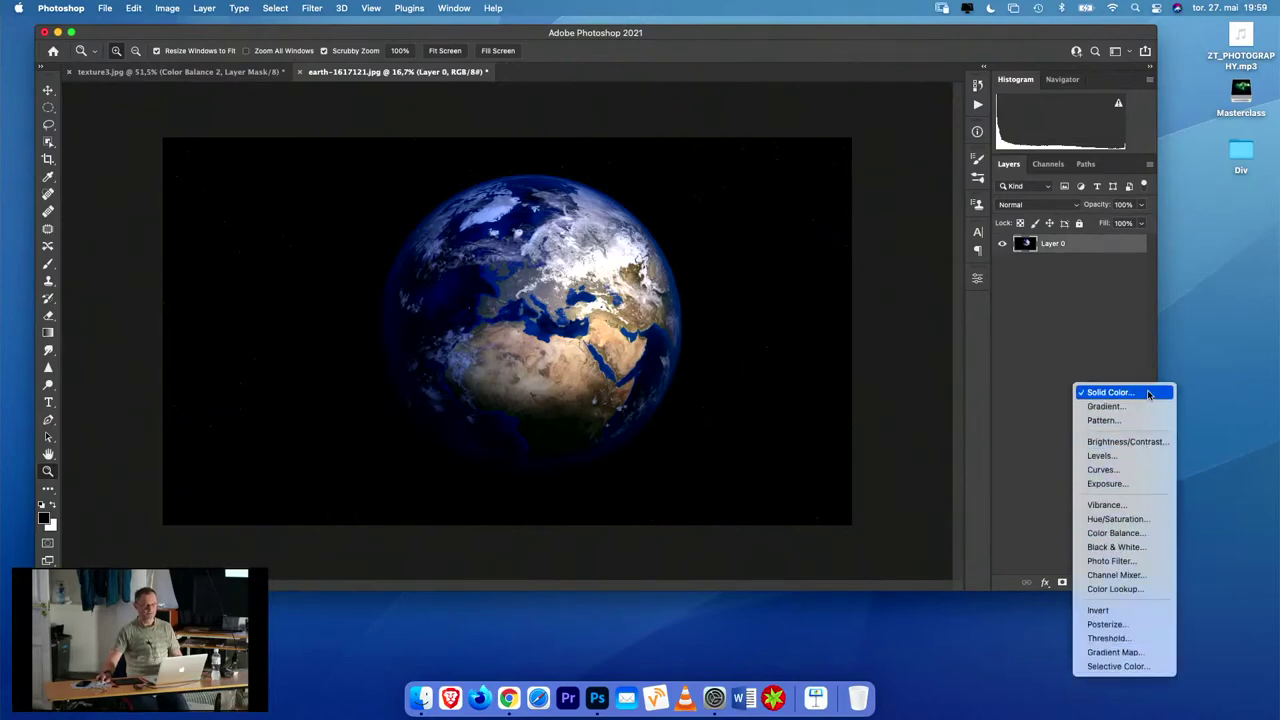
{"action": "left_click", "coordinate": [1148, 393]}
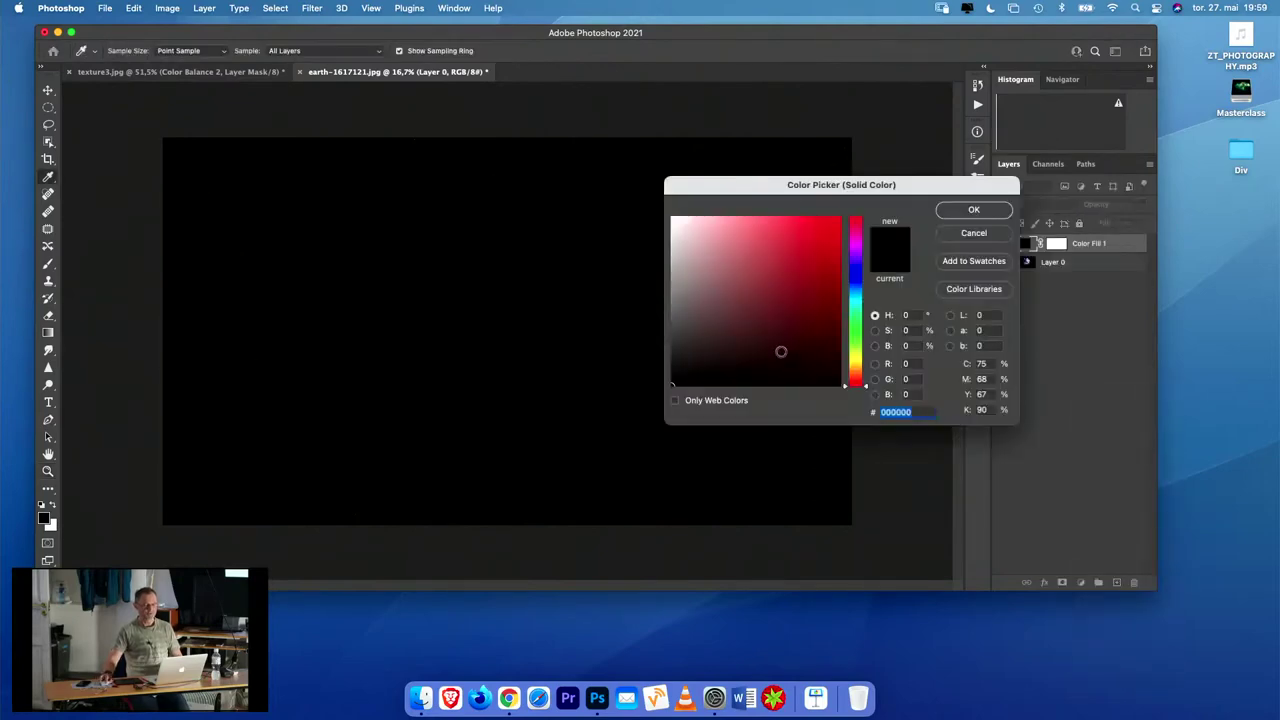
{"action": "left_click_drag", "start_coordinate": [786, 350], "coordinate": [790, 404]}
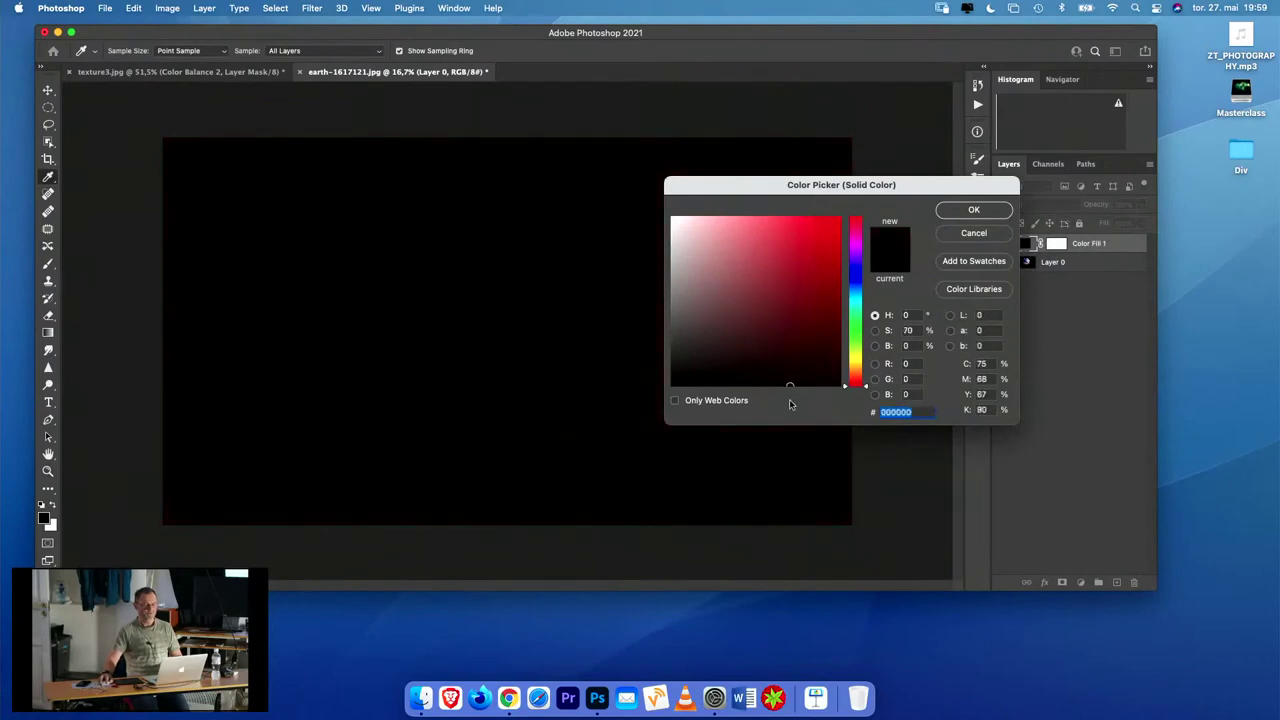
{"action": "left_click", "coordinate": [969, 212]}
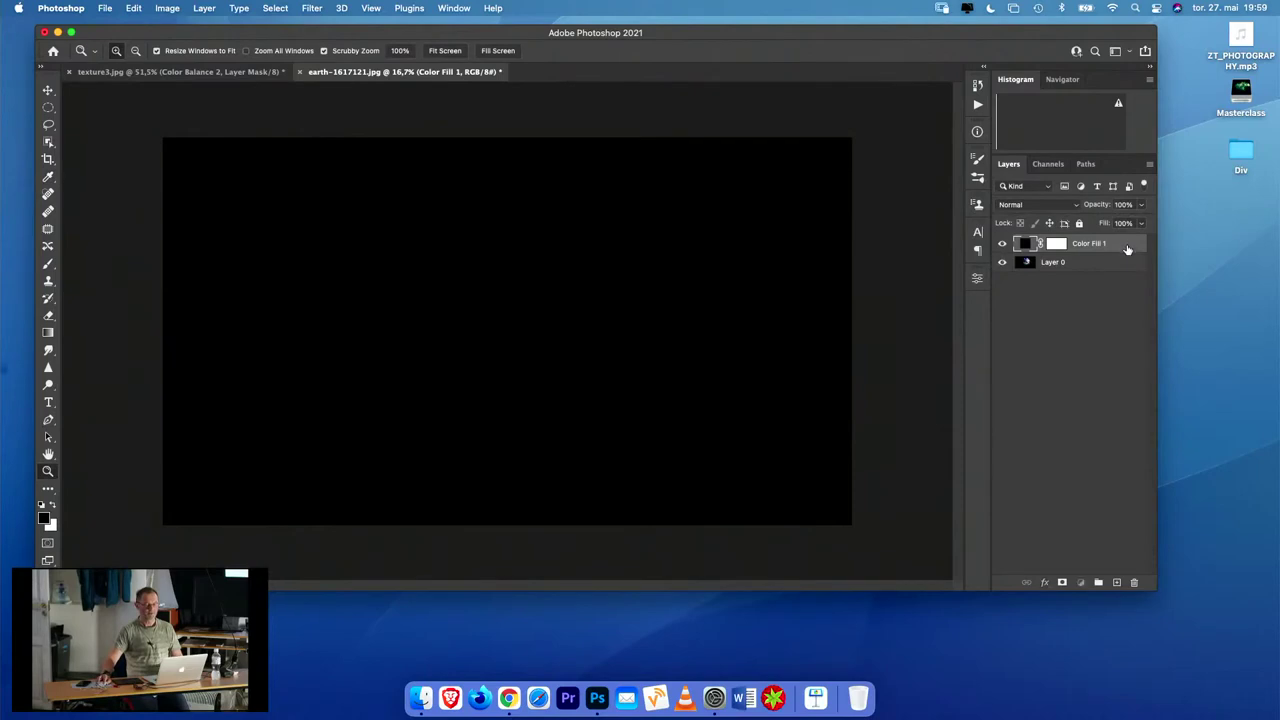
{"action": "left_click_drag", "start_coordinate": [1127, 247], "coordinate": [1125, 273]}
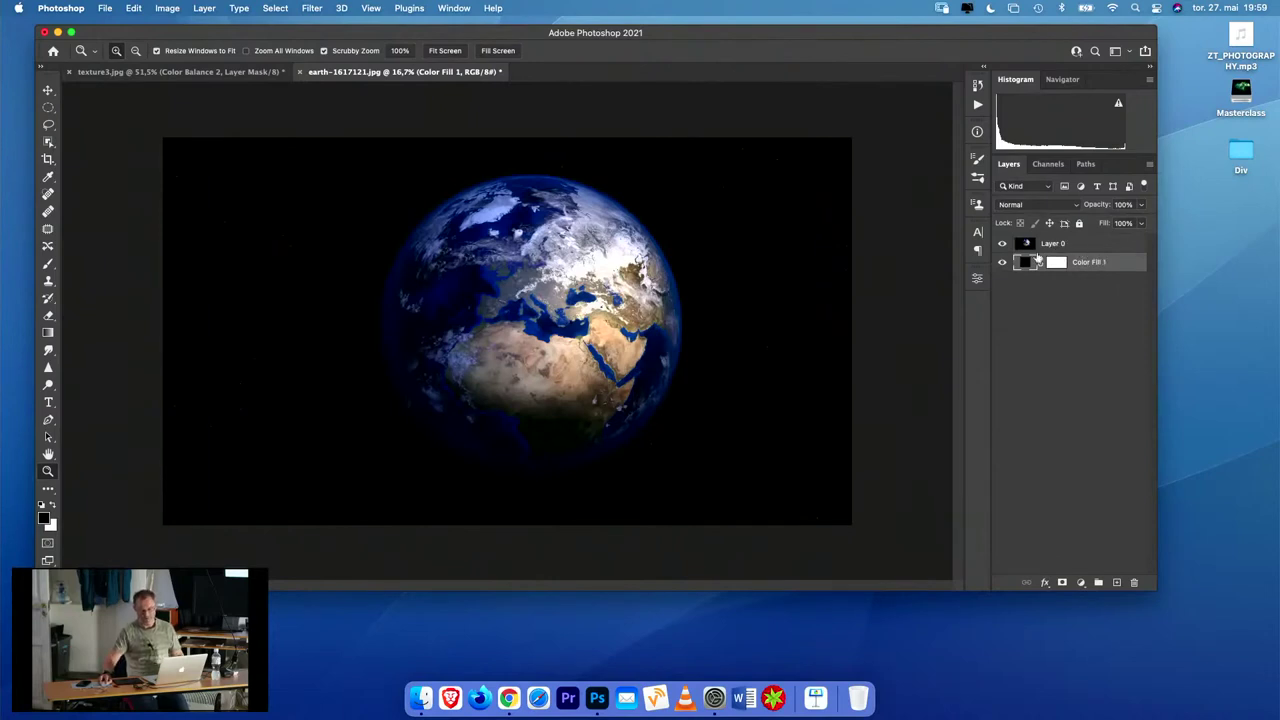
{"action": "left_click", "coordinate": [1068, 244]}
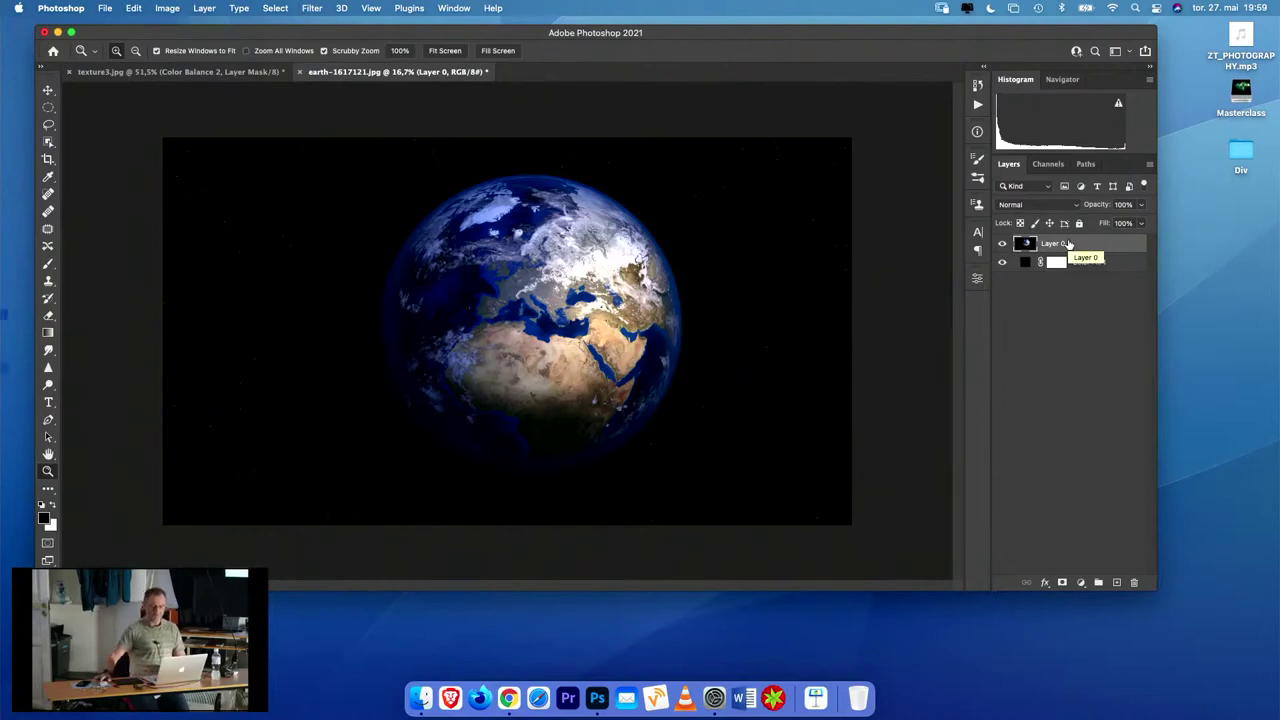
- Shrink the Earth and move it right and down, briefly hiding the black fill to check edges
{"action": "key", "text": "super+t"}
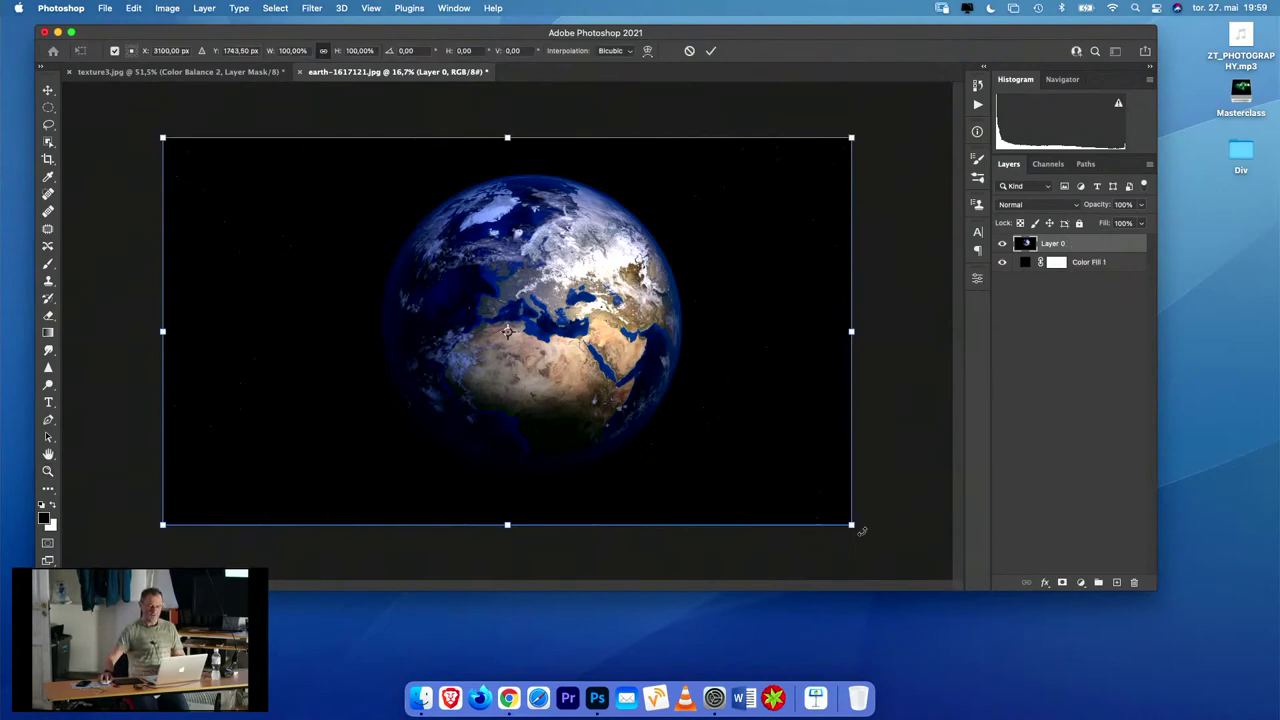
{"action": "left_click_drag", "start_coordinate": [852, 525], "coordinate": [677, 423]}
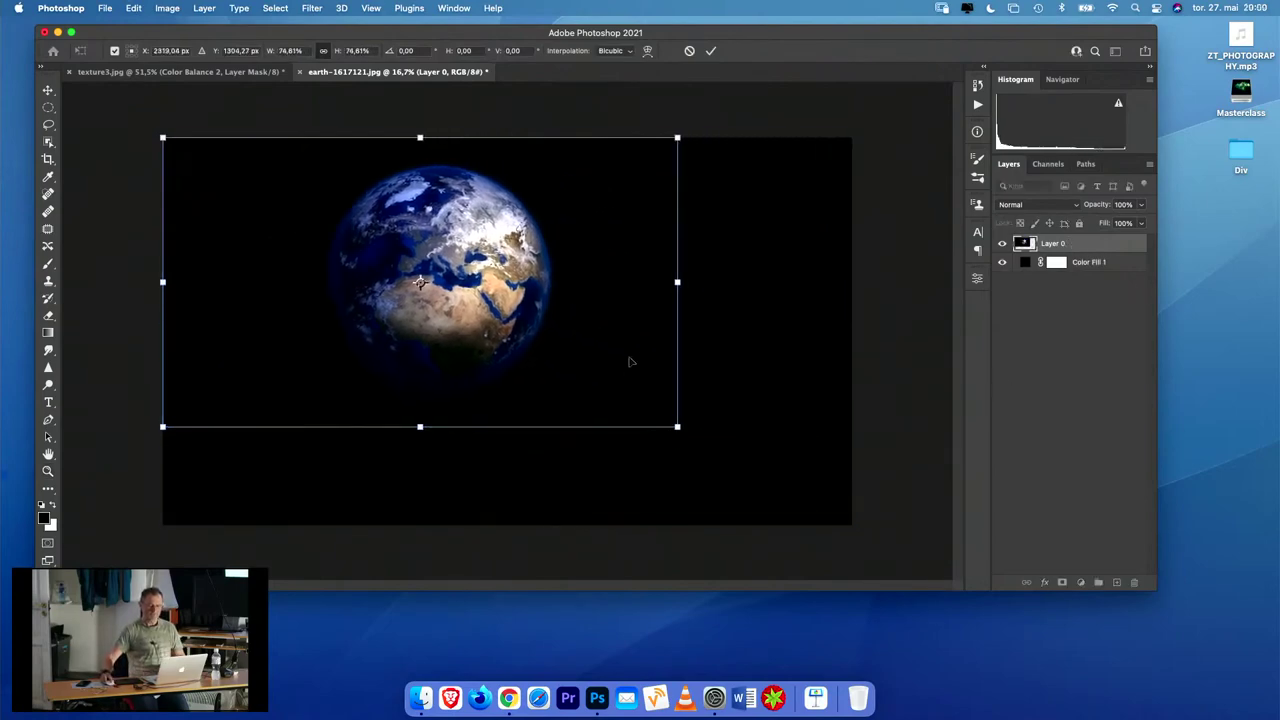
{"action": "left_click_drag", "start_coordinate": [631, 360], "coordinate": [769, 396]}
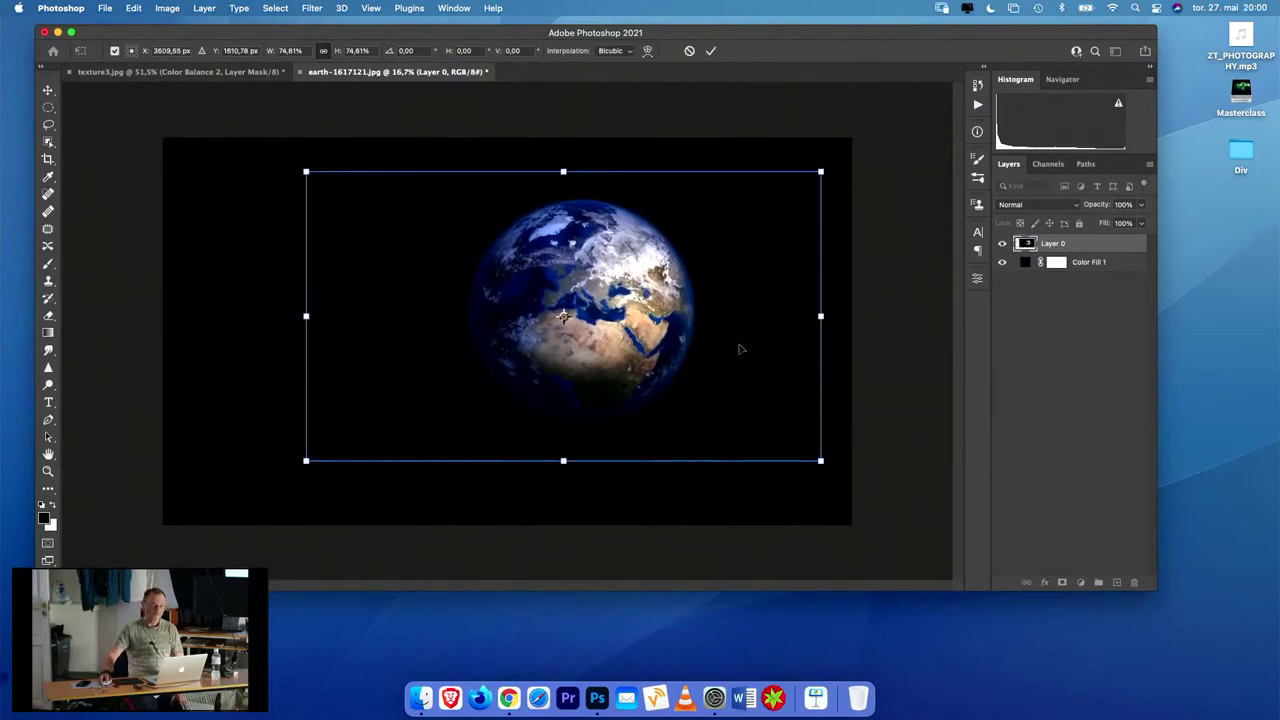
{"action": "left_click_drag", "start_coordinate": [306, 172], "coordinate": [386, 216]}
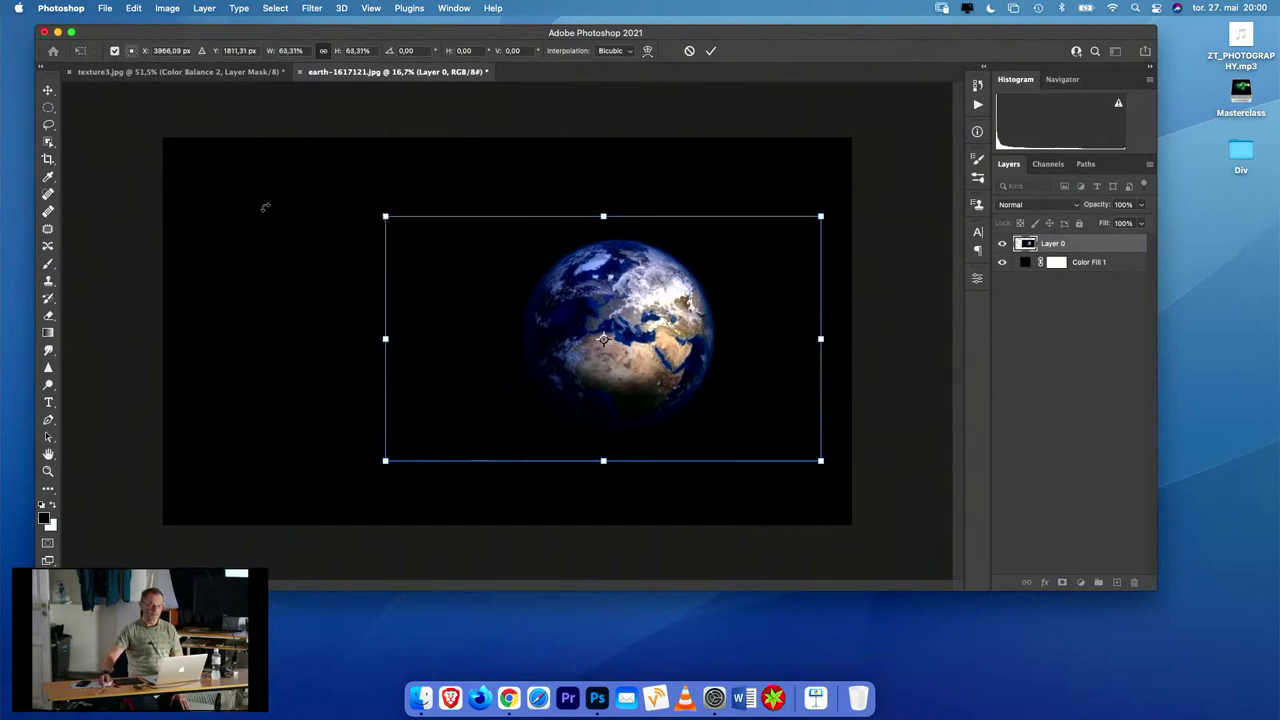
{"action": "left_click", "coordinate": [1002, 264]}
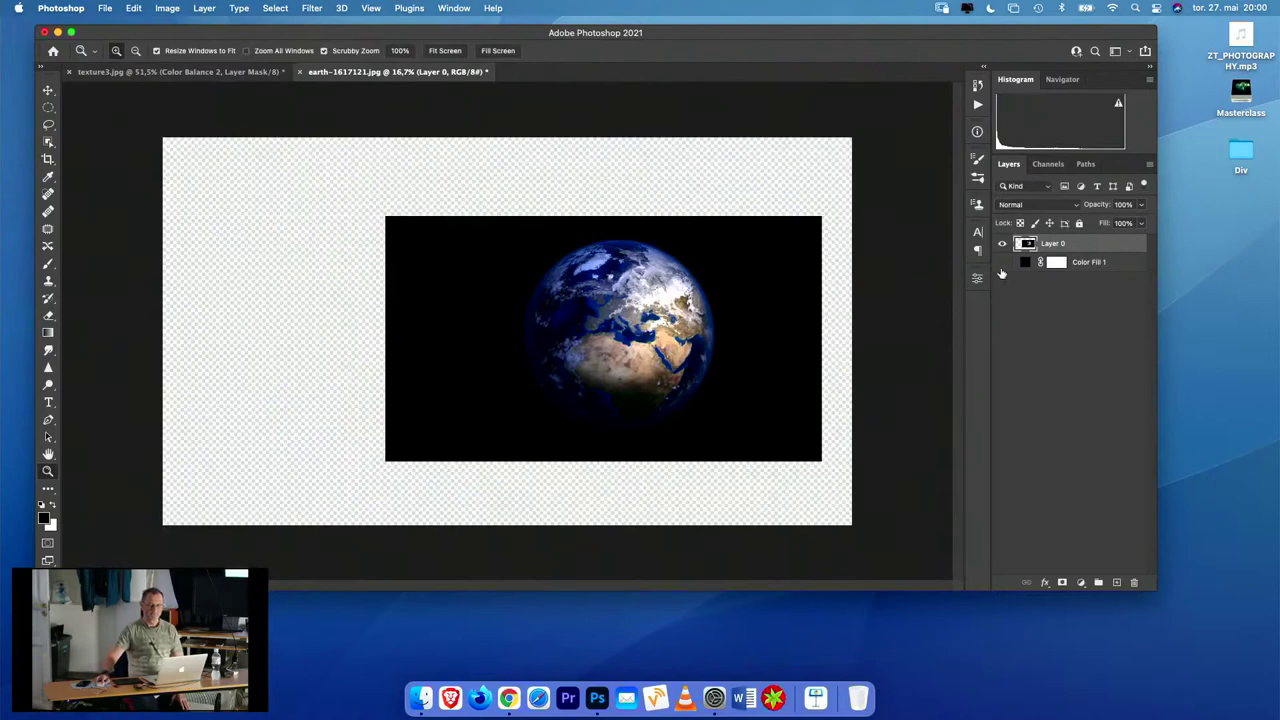
{"action": "left_click", "coordinate": [1002, 262]}
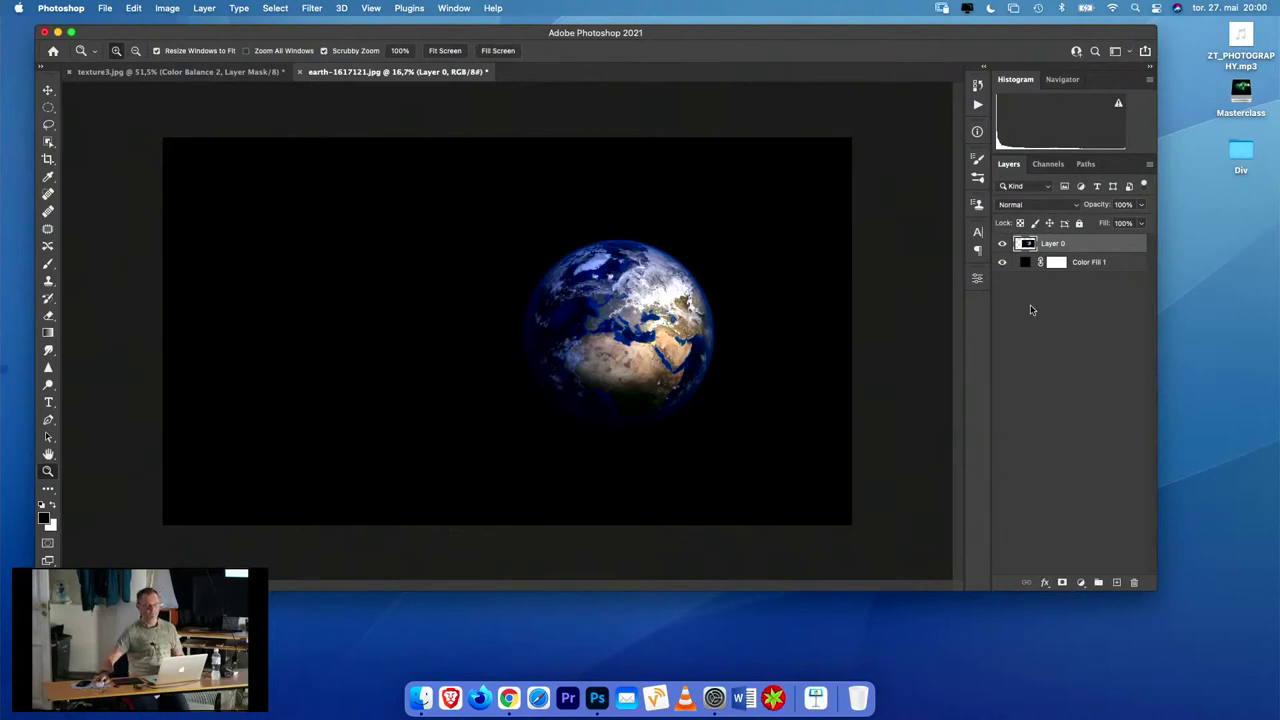
- Scale the Earth slightly smaller to 81.83%, nudge it upward, and apply the transform
{"action": "key", "text": "super+t"}
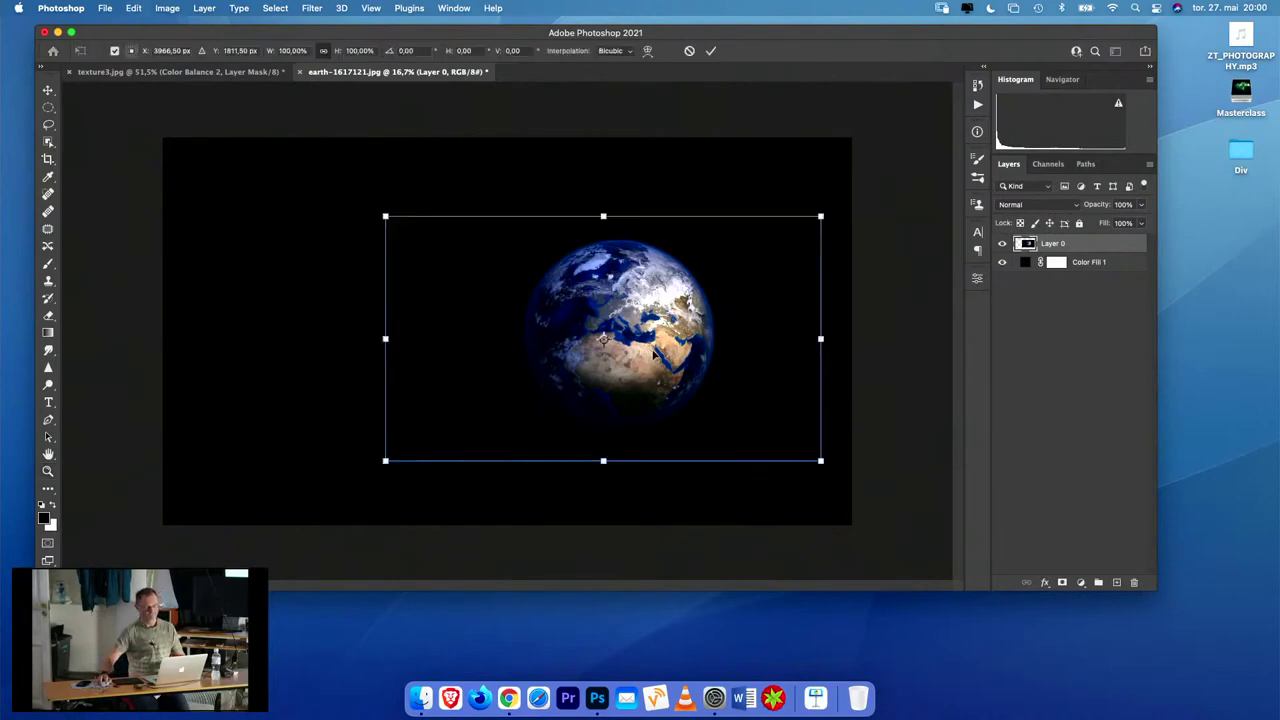
{"action": "left_click_drag", "start_coordinate": [384, 214], "coordinate": [471, 244]}
{"action": "left_click_drag", "start_coordinate": [695, 320], "coordinate": [689, 277]}
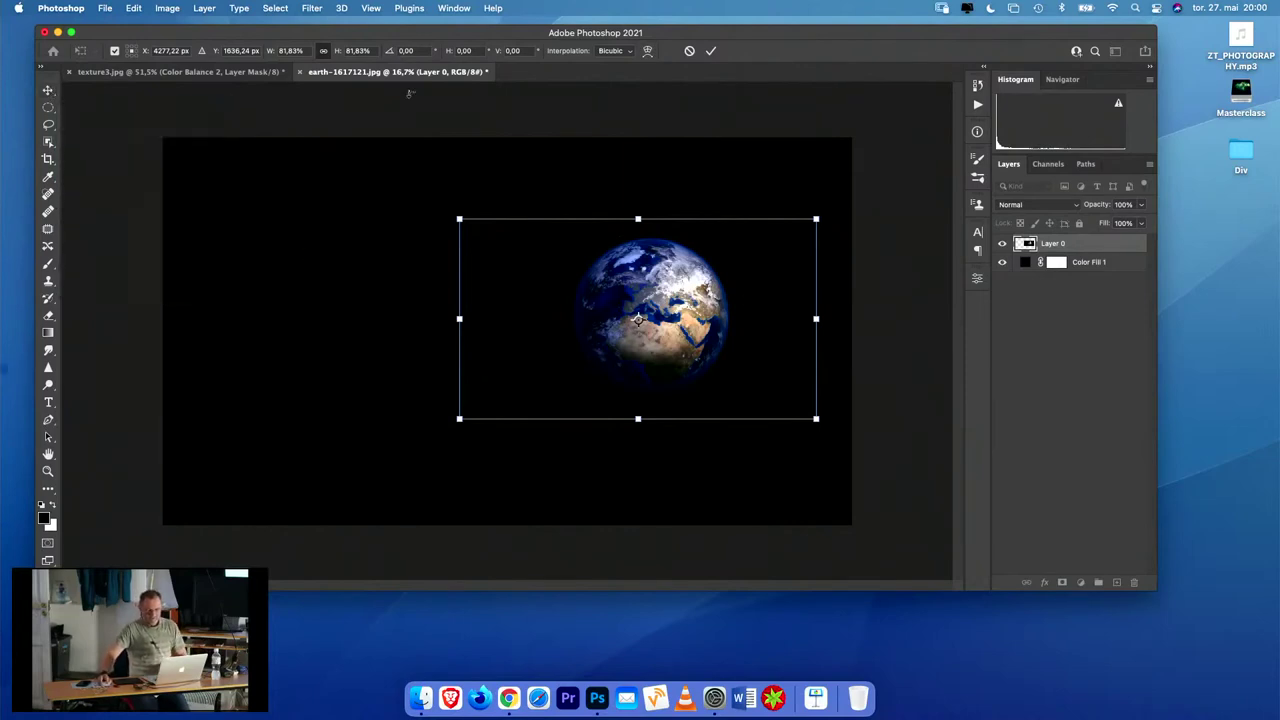
{"action": "key", "text": "Return"}
{"action": "key", "text": "z"}
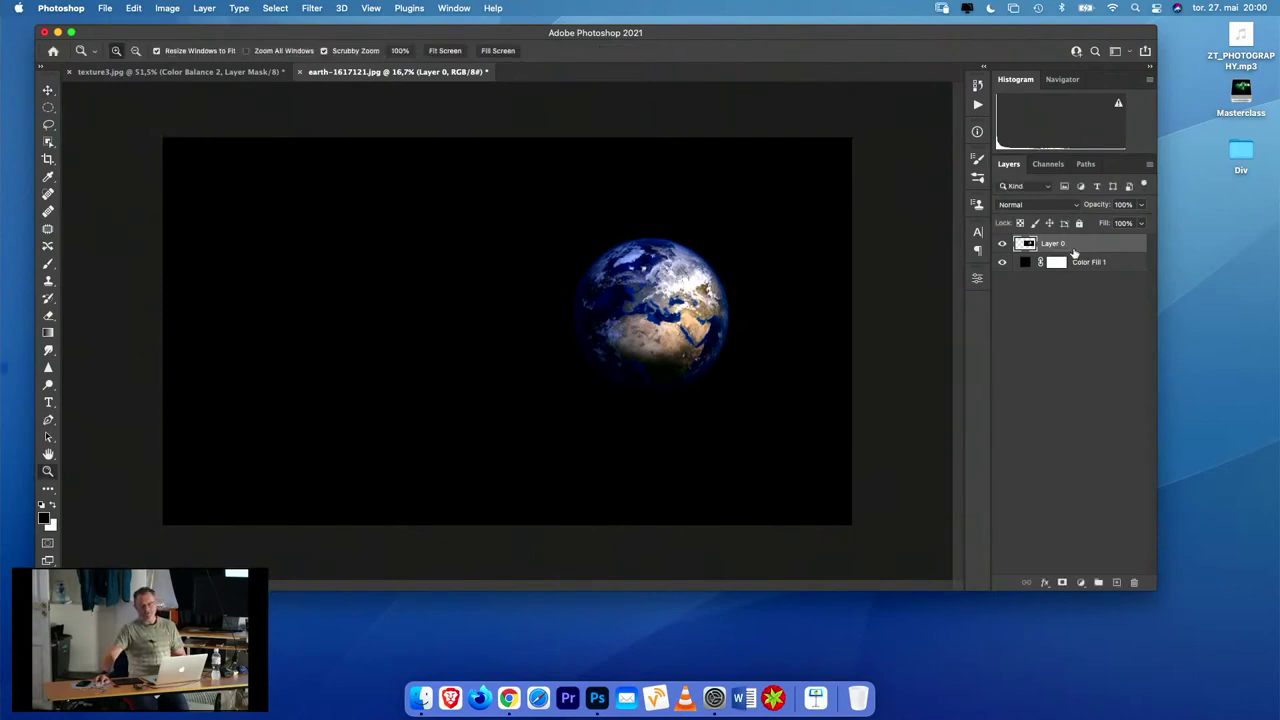
- Rename Layer 0 to 'Earth'
{"action": "double_click", "coordinate": [1058, 245]}
{"action": "key", "text": "Return"}
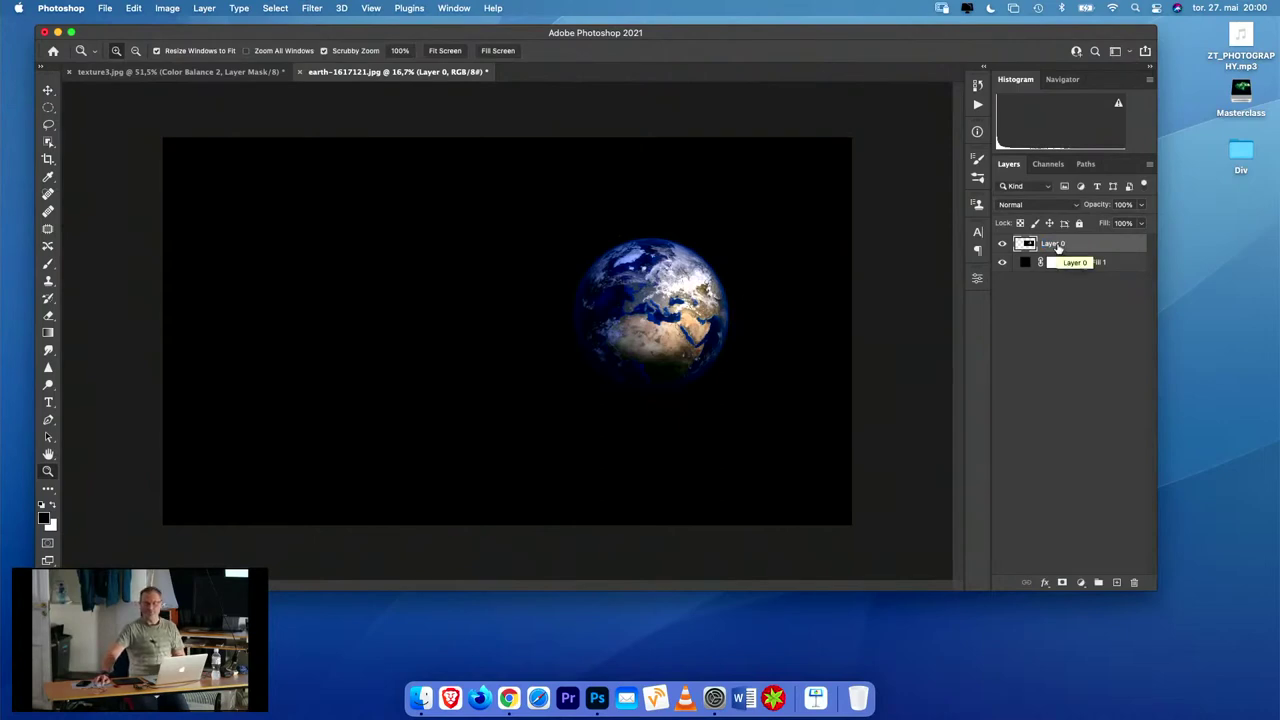
{"action": "double_click", "coordinate": [1057, 246]}
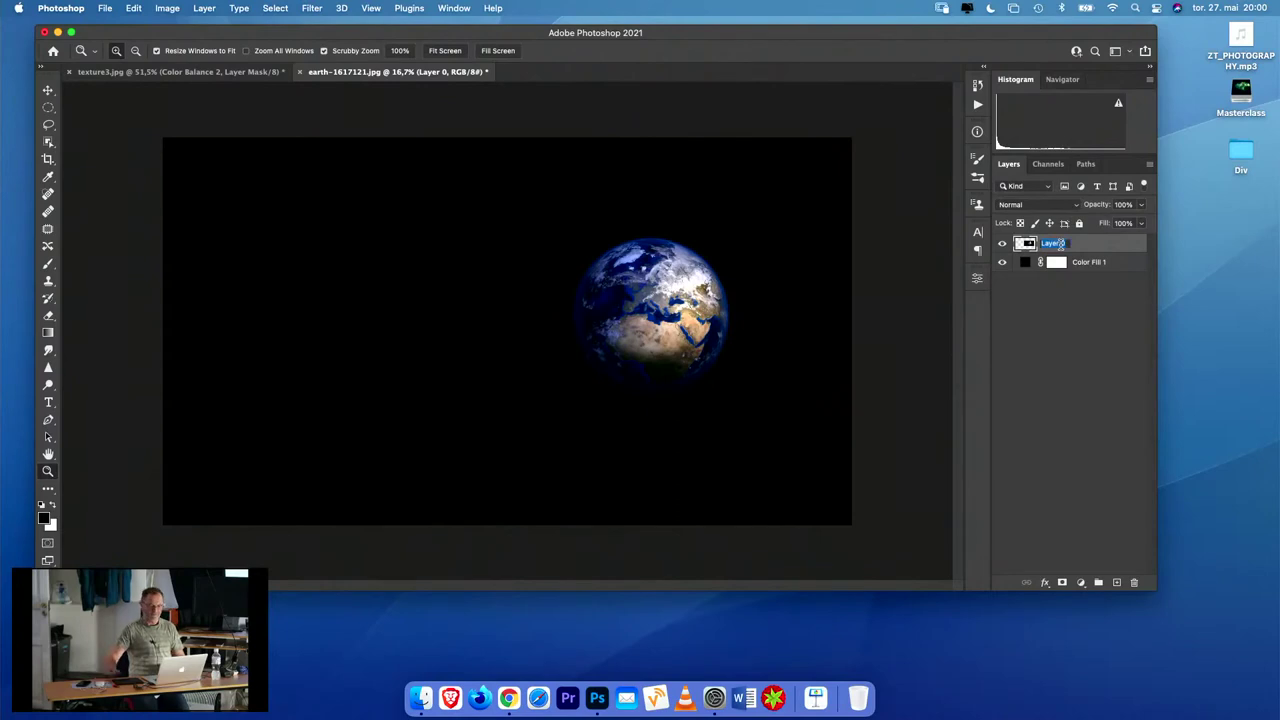
{"action": "key", "text": "BackSpace"}
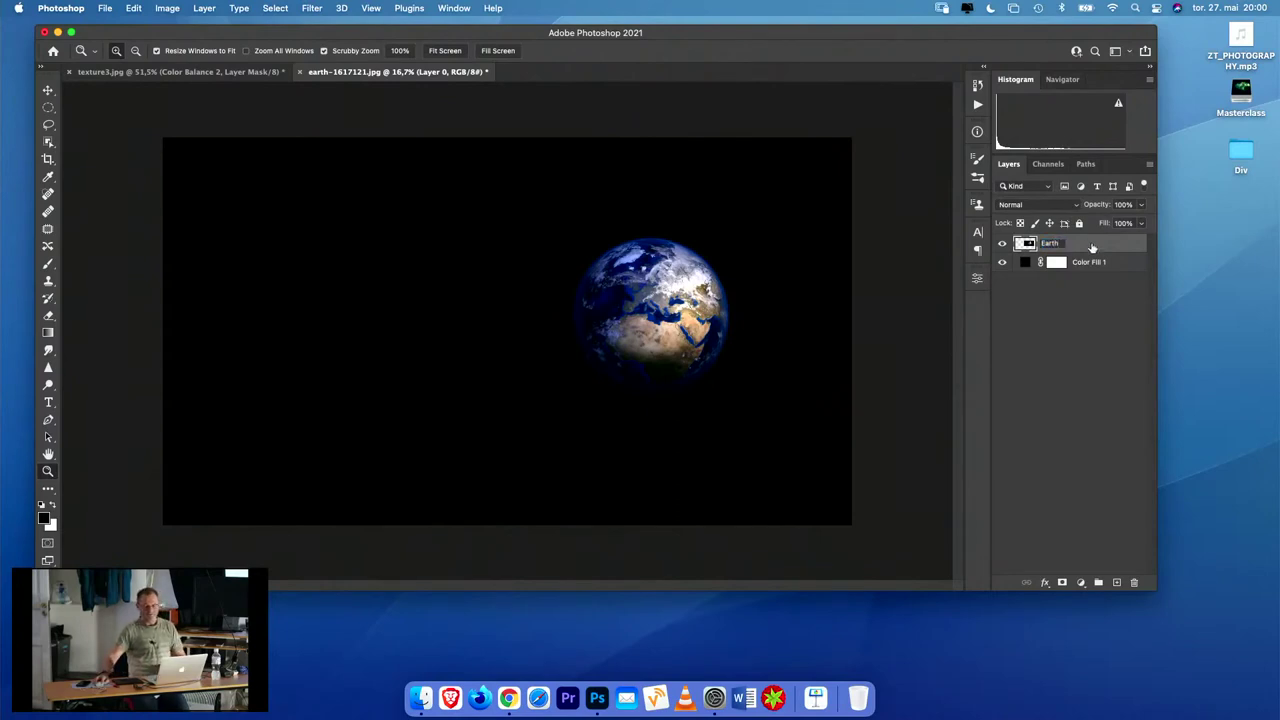
{"action": "key", "text": "Return"}
- Rename the Color Fill 1 layer to 'Bakgrun' and reselect the Earth layer
{"action": "double_click", "coordinate": [1093, 262]}
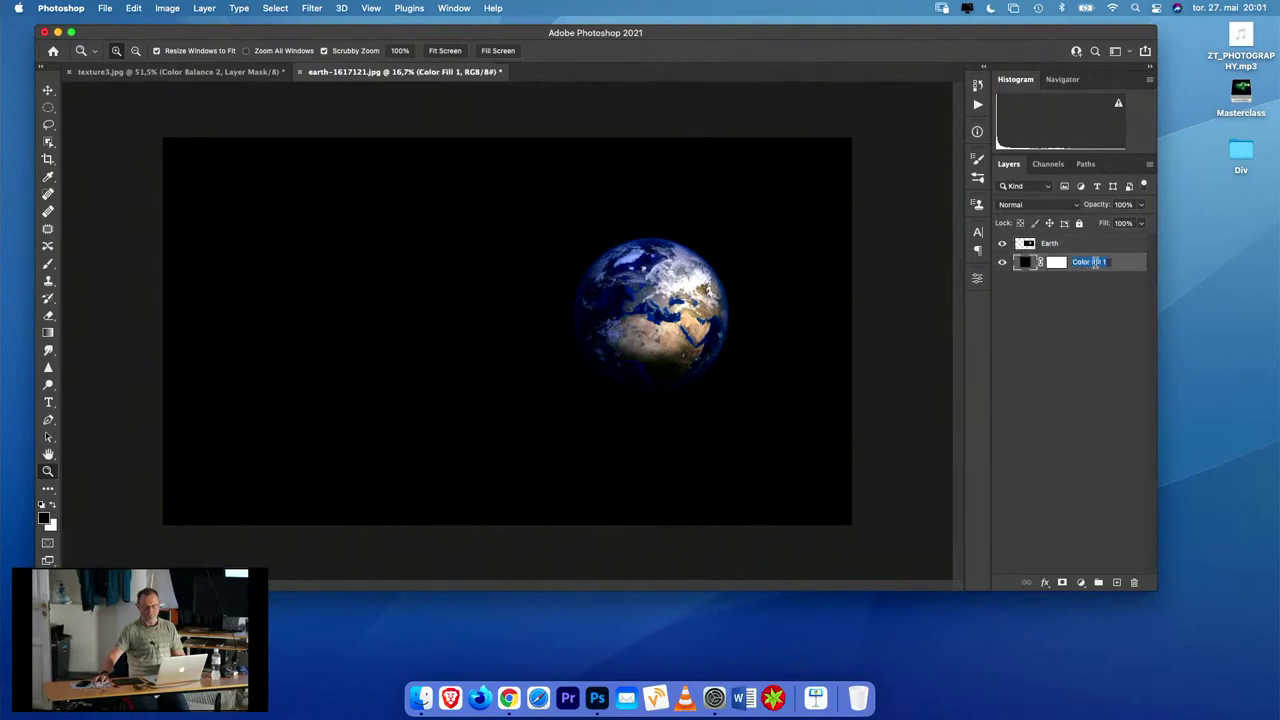
{"action": "key", "text": "BackSpace"}
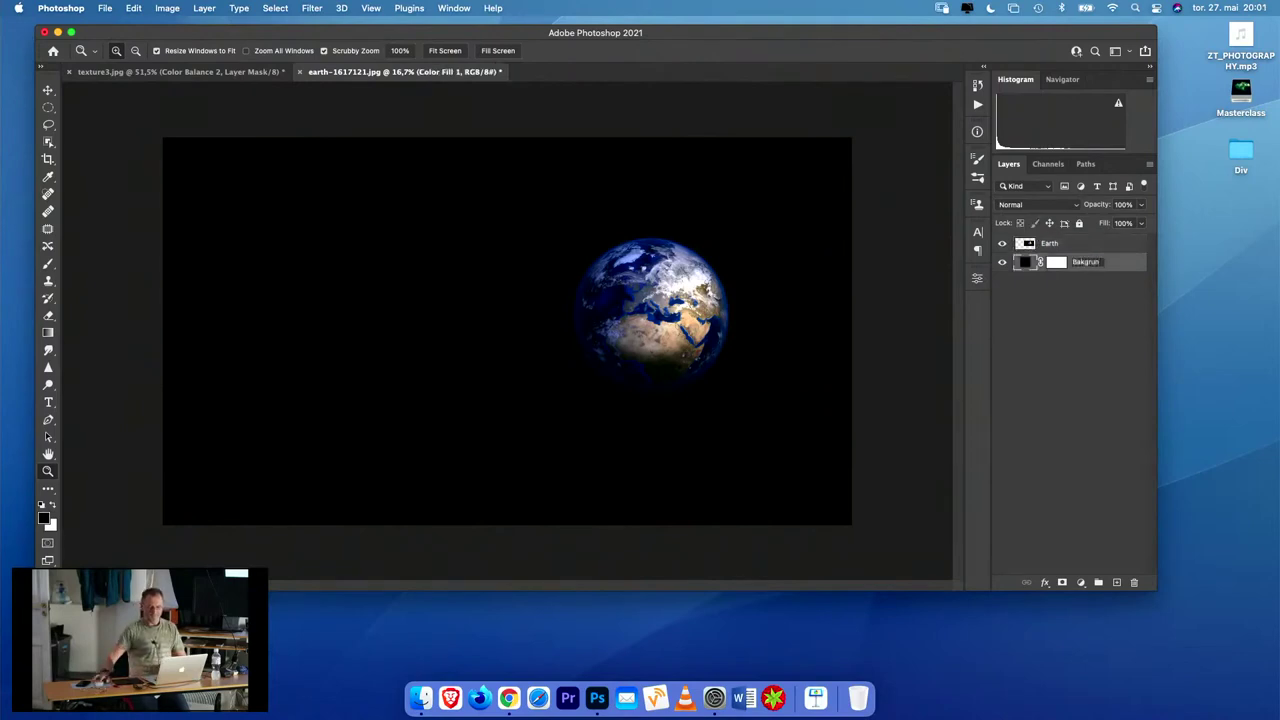
{"action": "key", "text": "Return"}
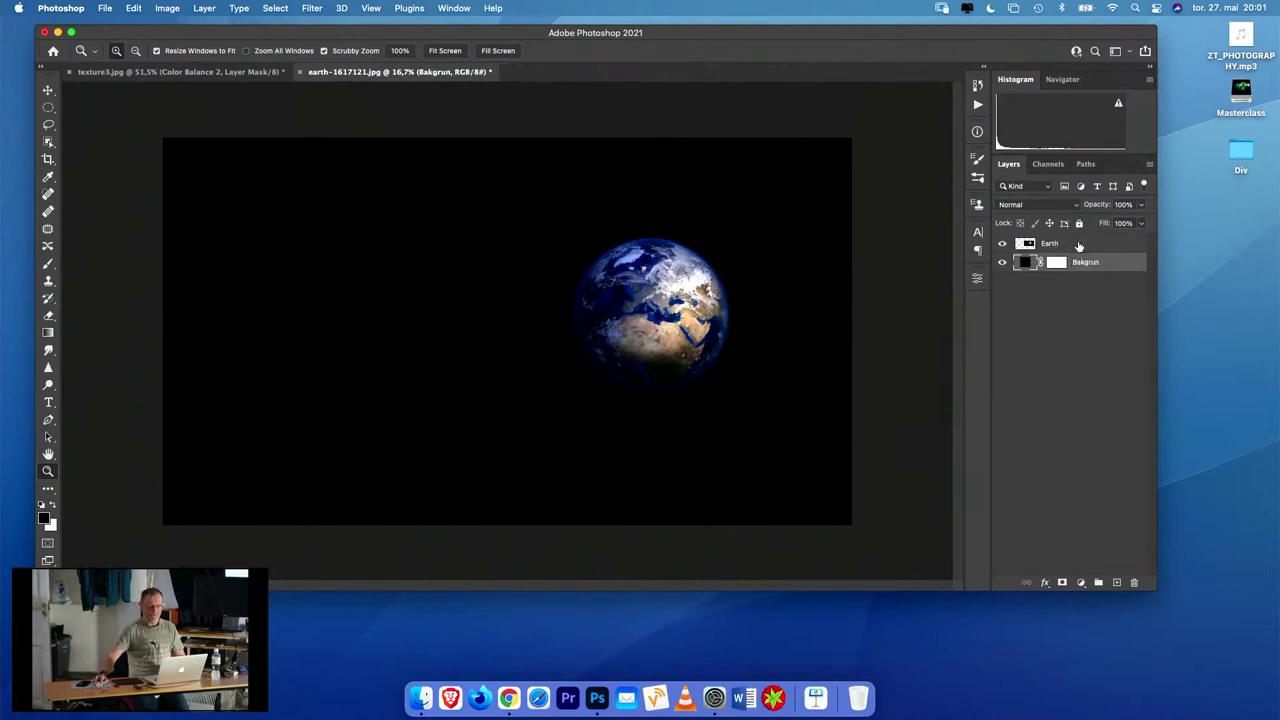
{"action": "left_click", "coordinate": [1078, 245]}
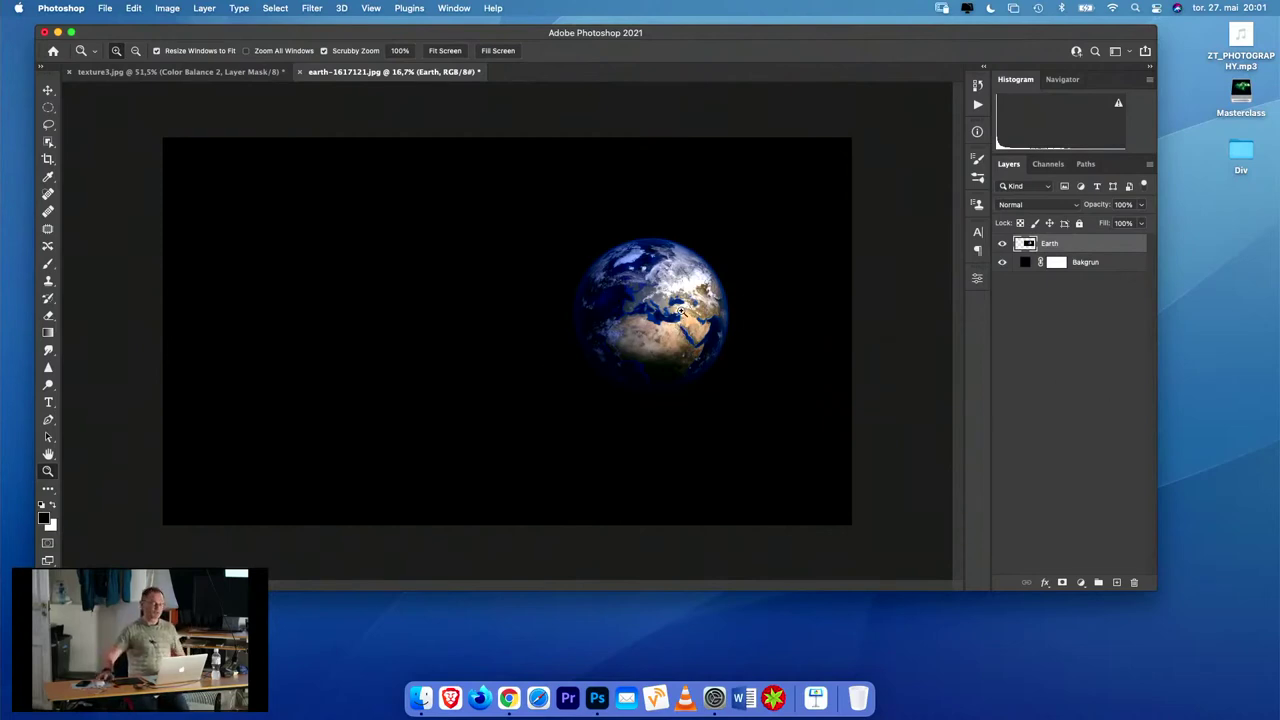
- Place texture2.jpg from Design Elements as an embedded layer, previewing it first
{"action": "left_click", "coordinate": [104, 10]}
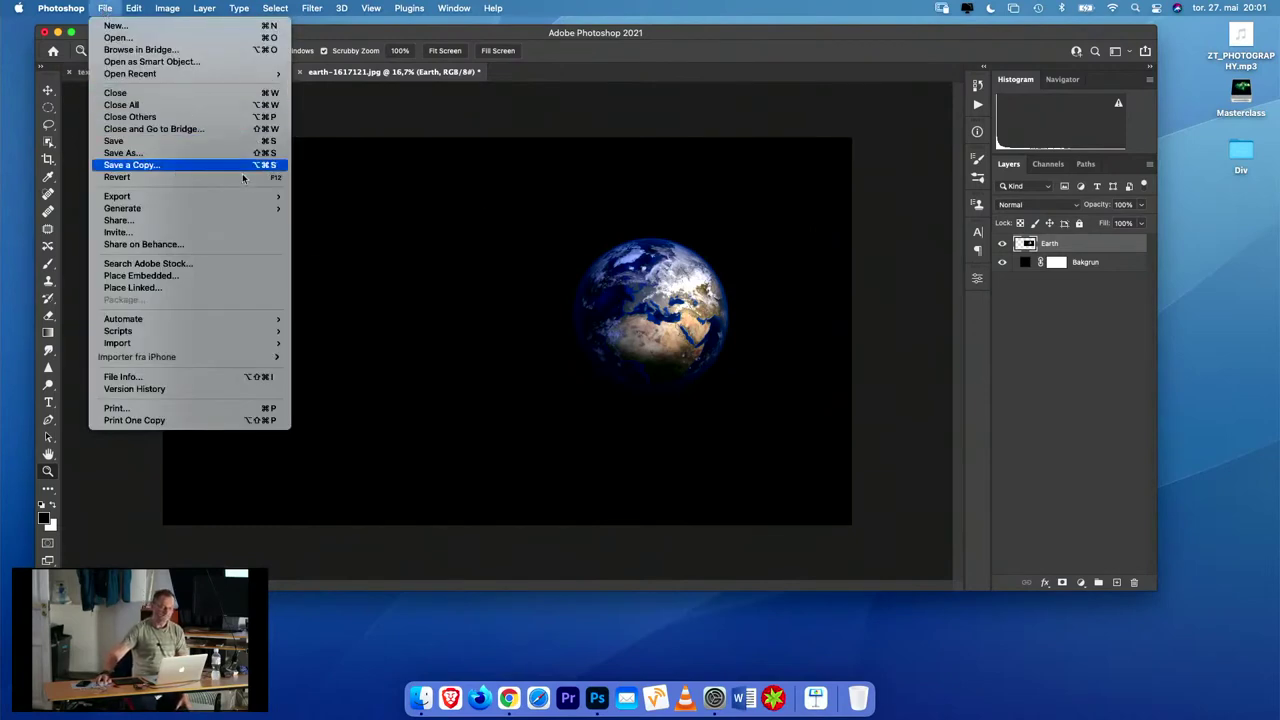
{"action": "left_click", "coordinate": [264, 276]}
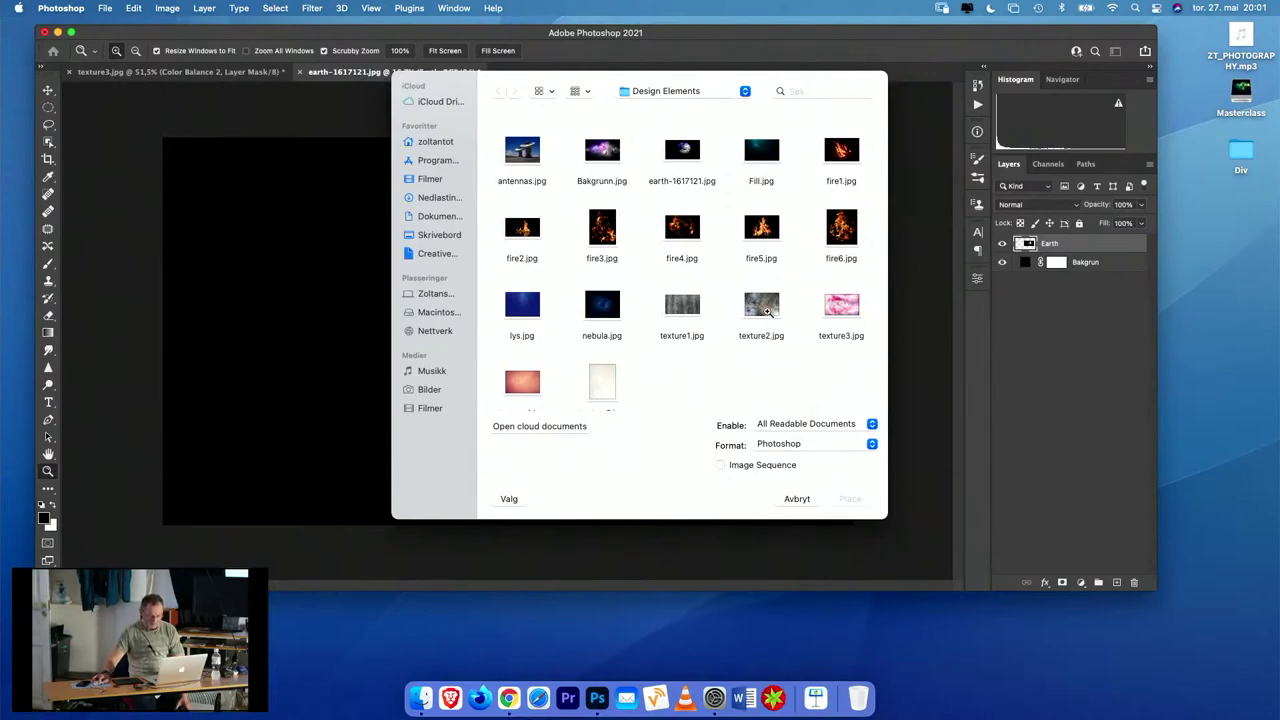
{"action": "left_click", "coordinate": [767, 312]}
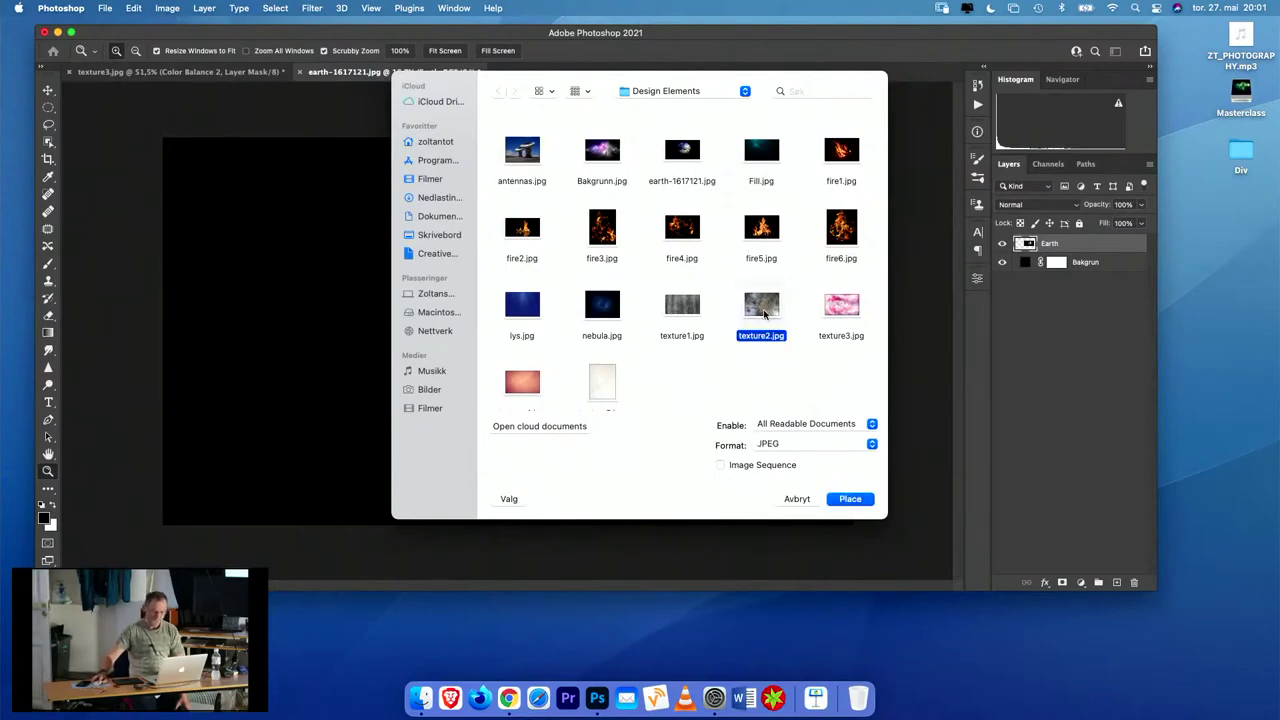
{"action": "key", "text": "space"}
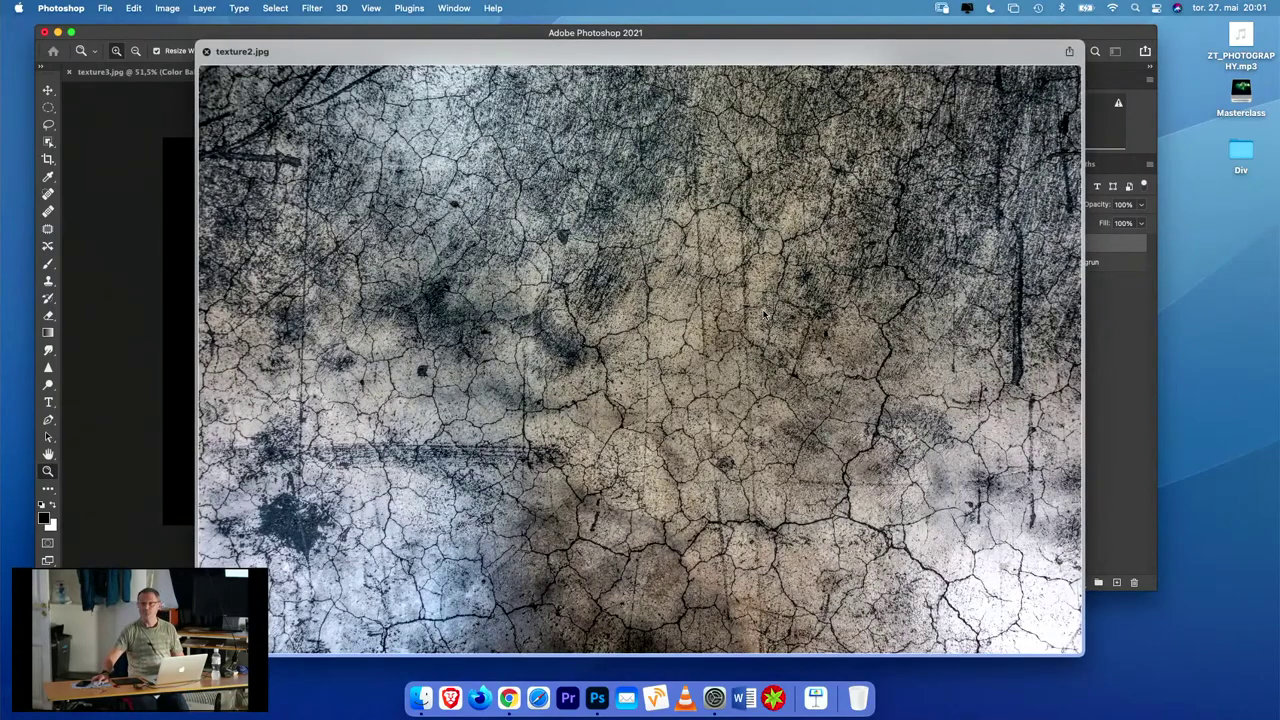
{"action": "key", "text": "space"}
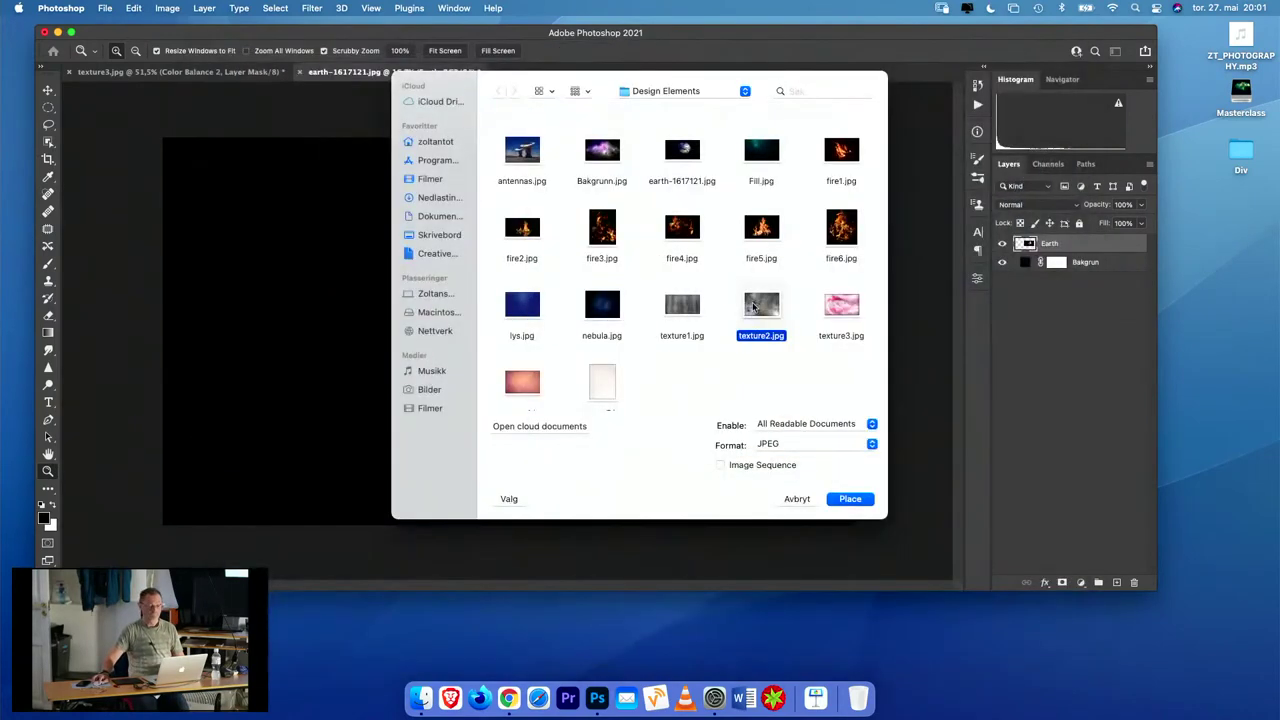
{"action": "double_click", "coordinate": [753, 307]}
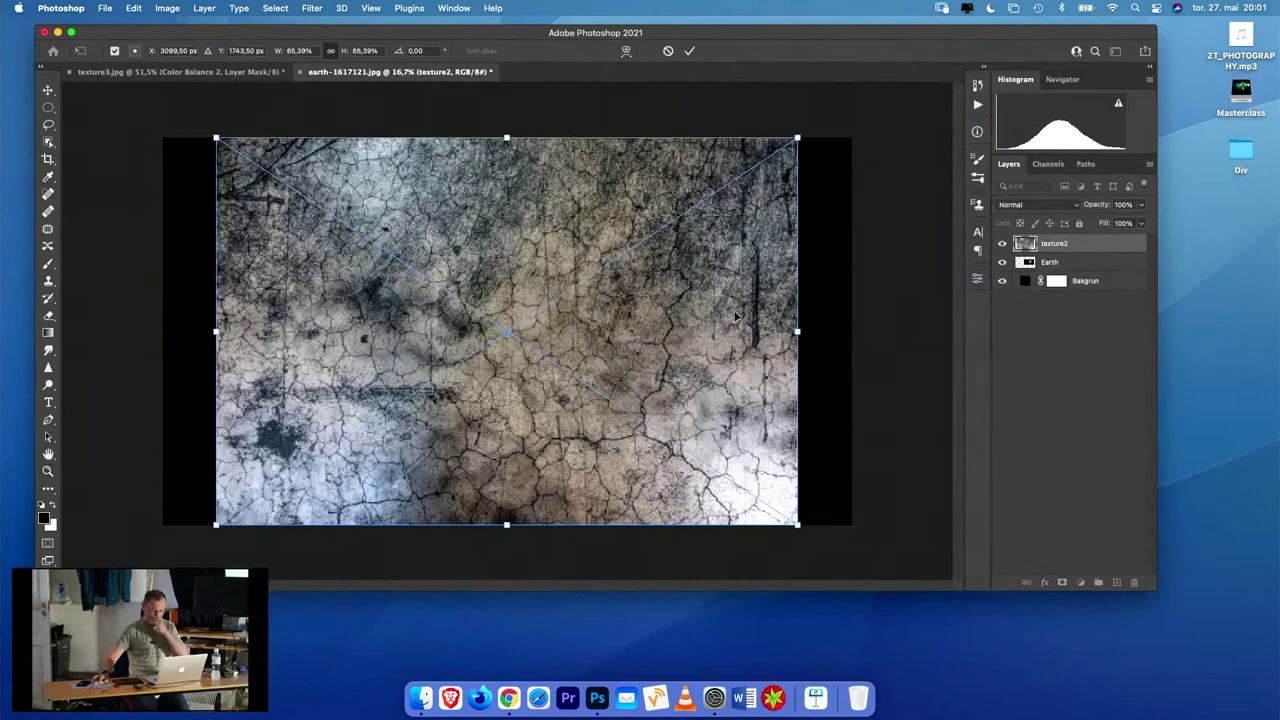
- Commit the texture2 placement and draw a circular selection over it with a 5 px feather
{"action": "key", "text": "Return"}
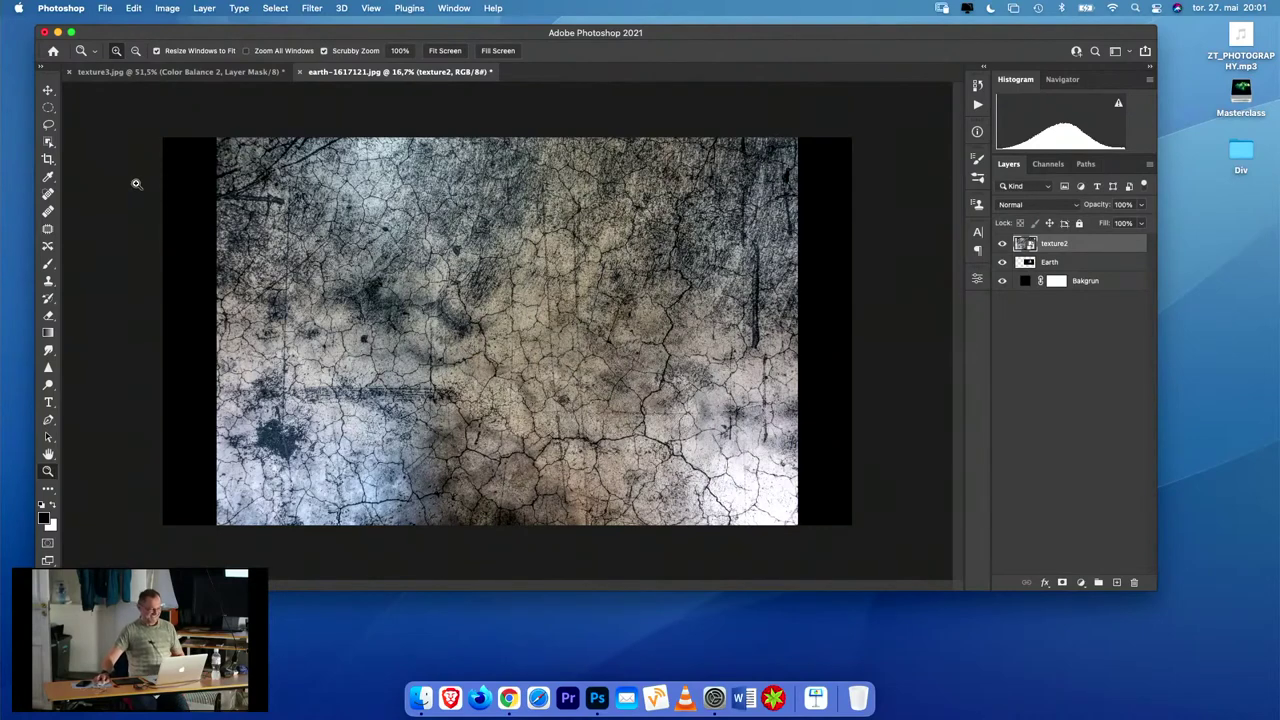
{"action": "left_click", "coordinate": [49, 108]}
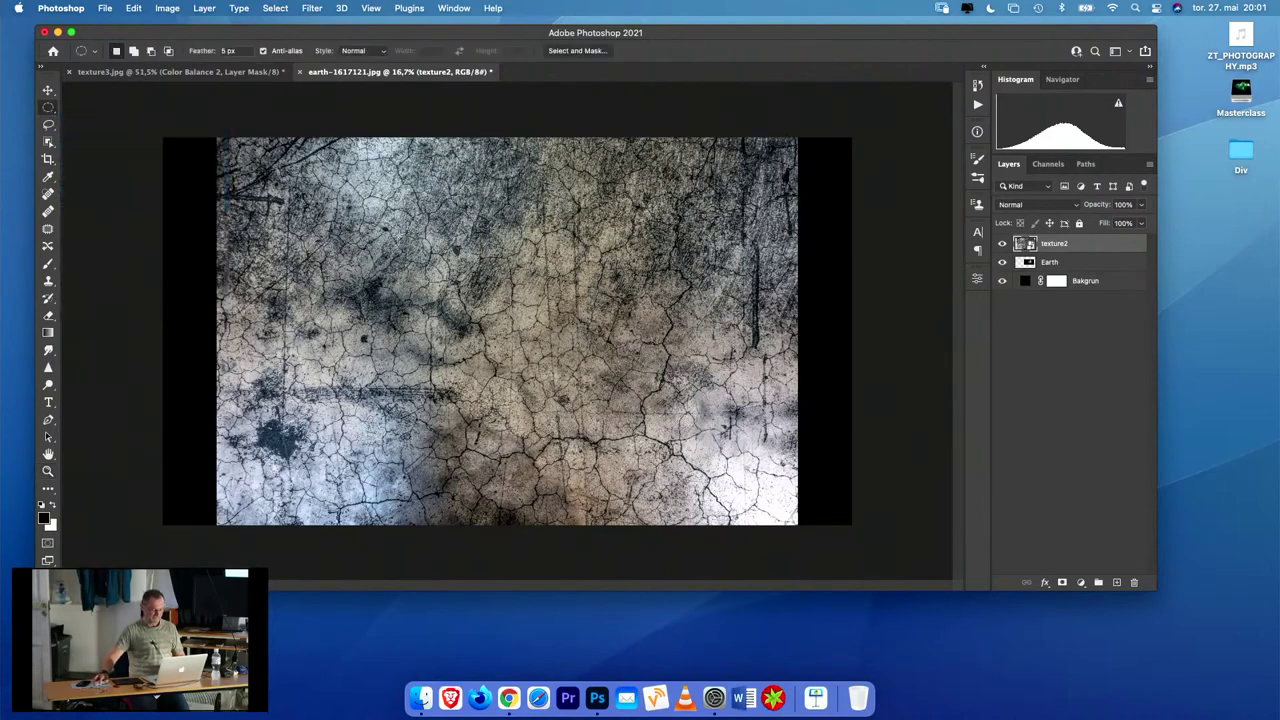
{"action": "left_click_drag", "start_coordinate": [390, 205], "coordinate": [608, 437]}
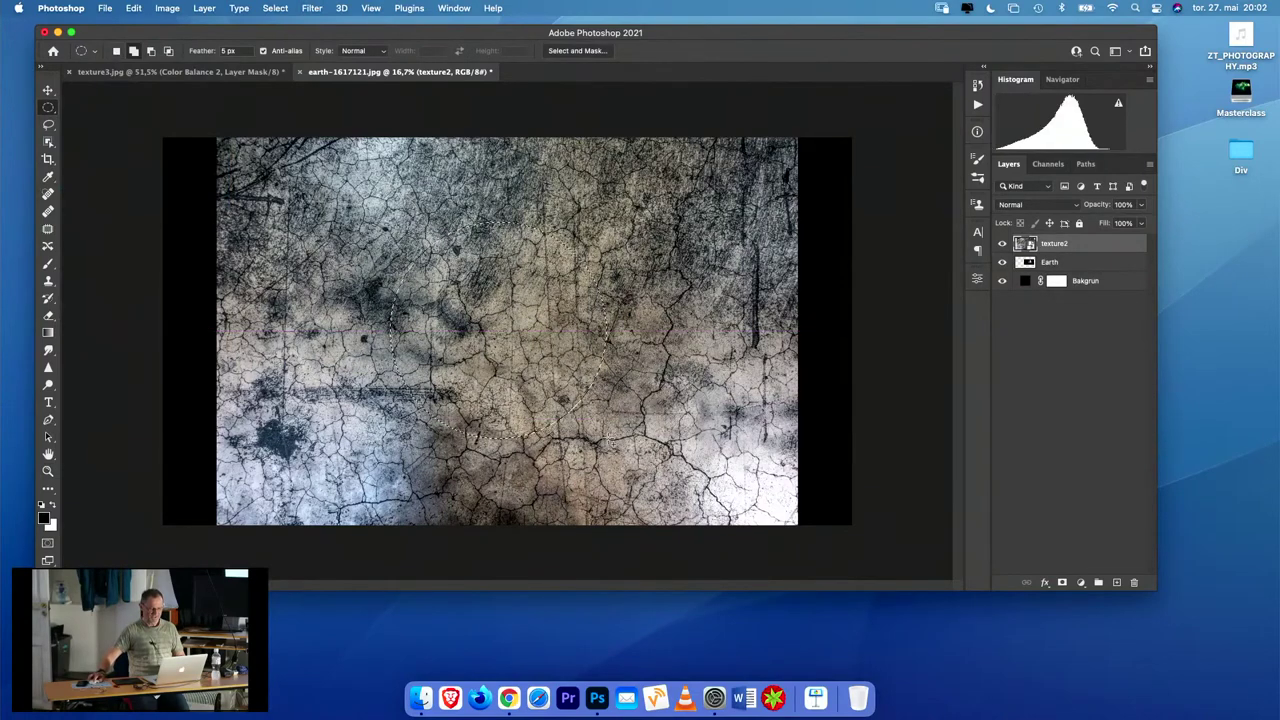
{"action": "left_click", "coordinate": [227, 50]}
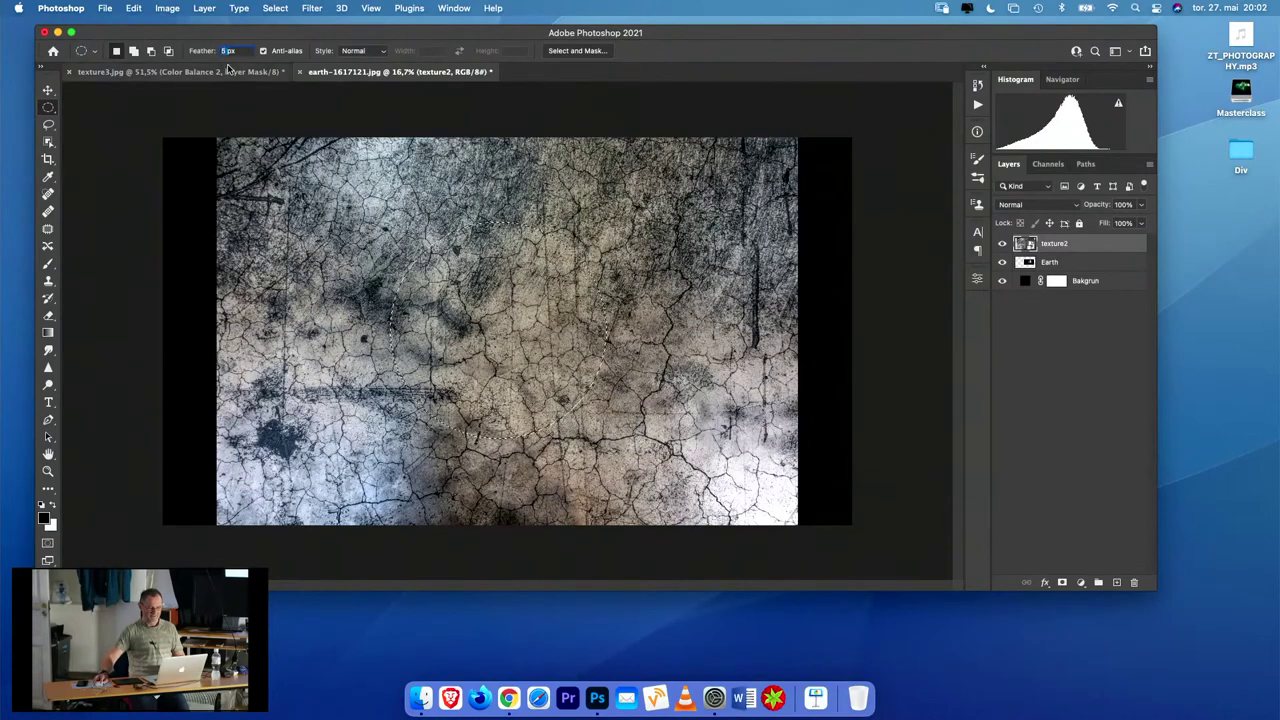
{"action": "left_click_drag", "start_coordinate": [227, 50], "coordinate": [240, 52]}
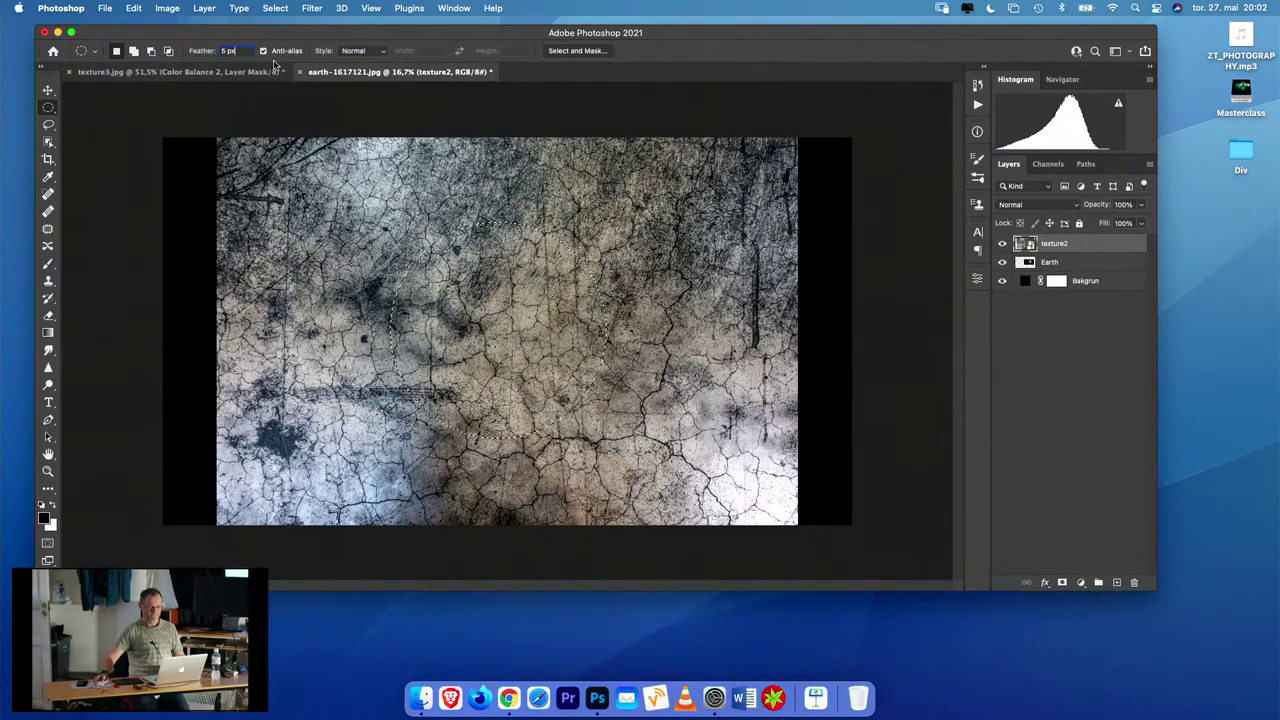
{"action": "left_click", "coordinate": [311, 9]}
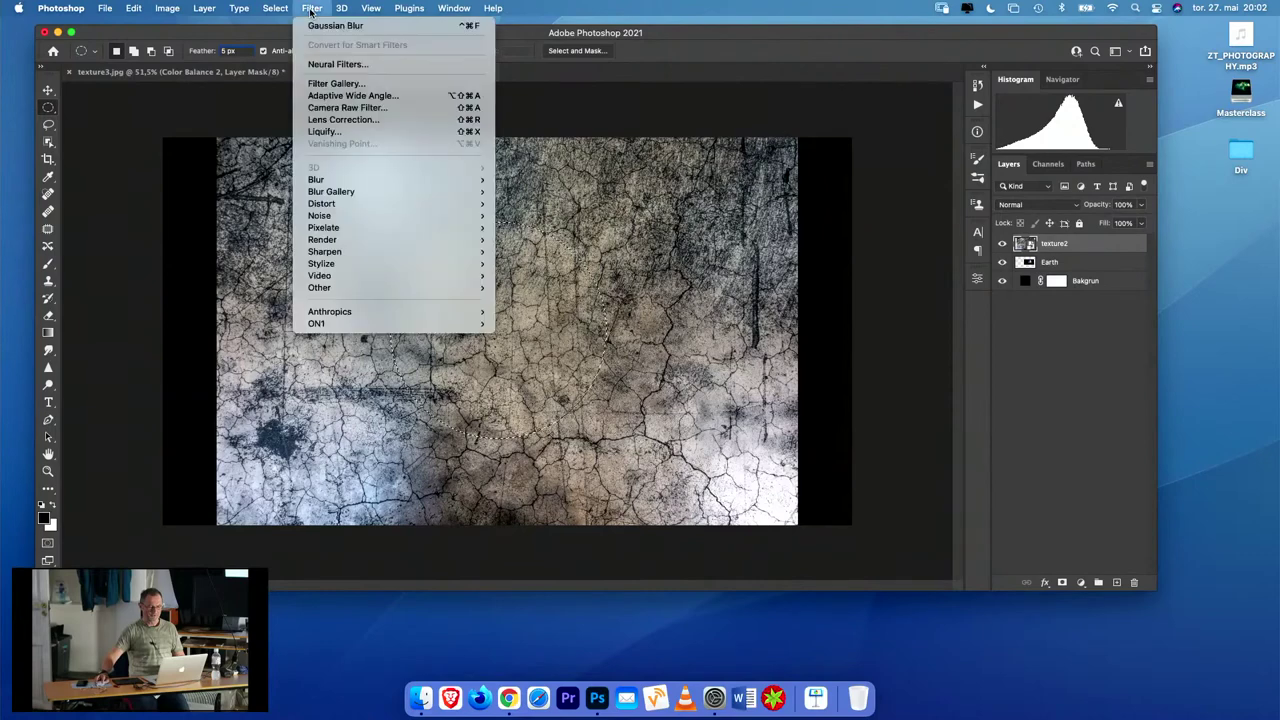
{"action": "mouse_move", "coordinate": [371, 204]}
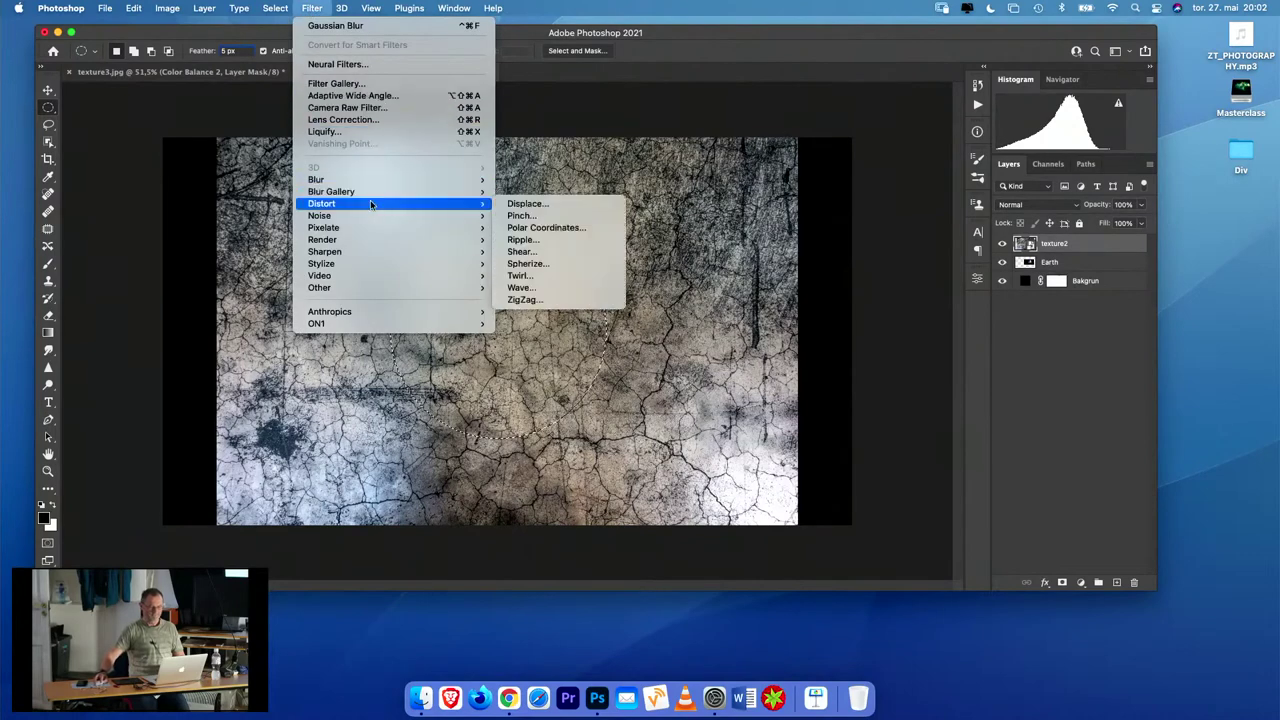
{"action": "left_click", "coordinate": [557, 264]}
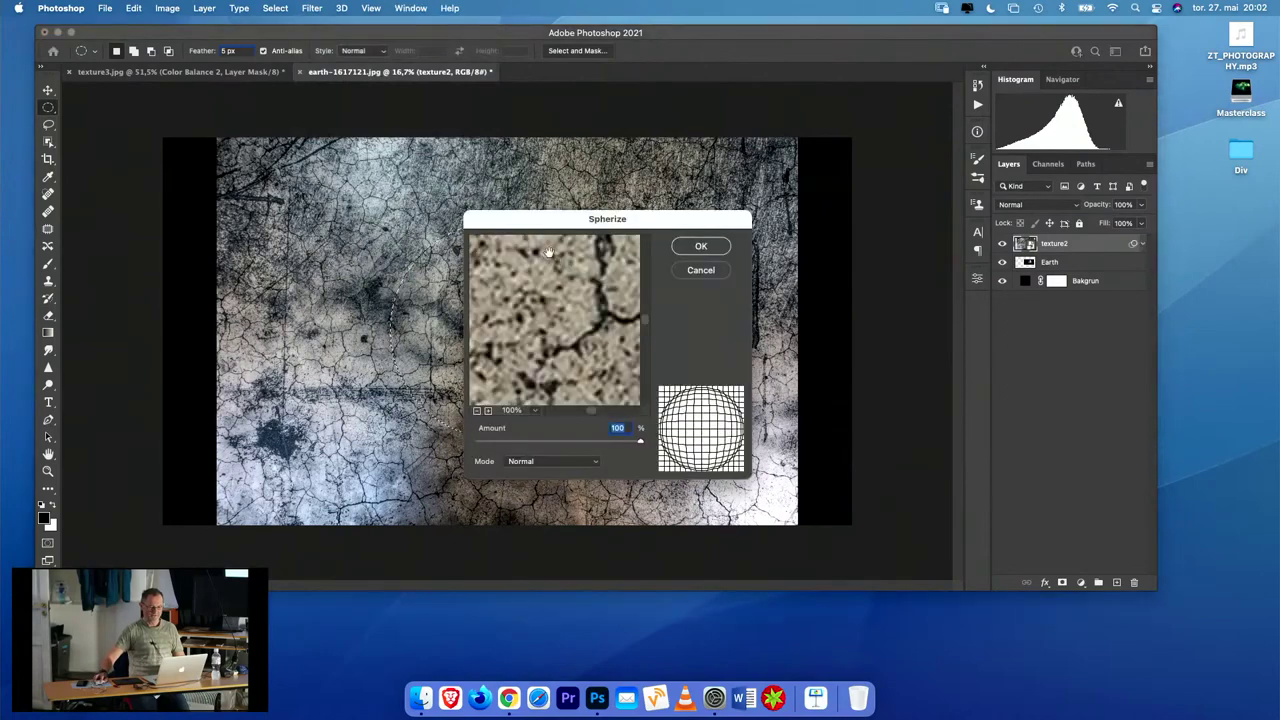
{"action": "left_click", "coordinate": [701, 247]}
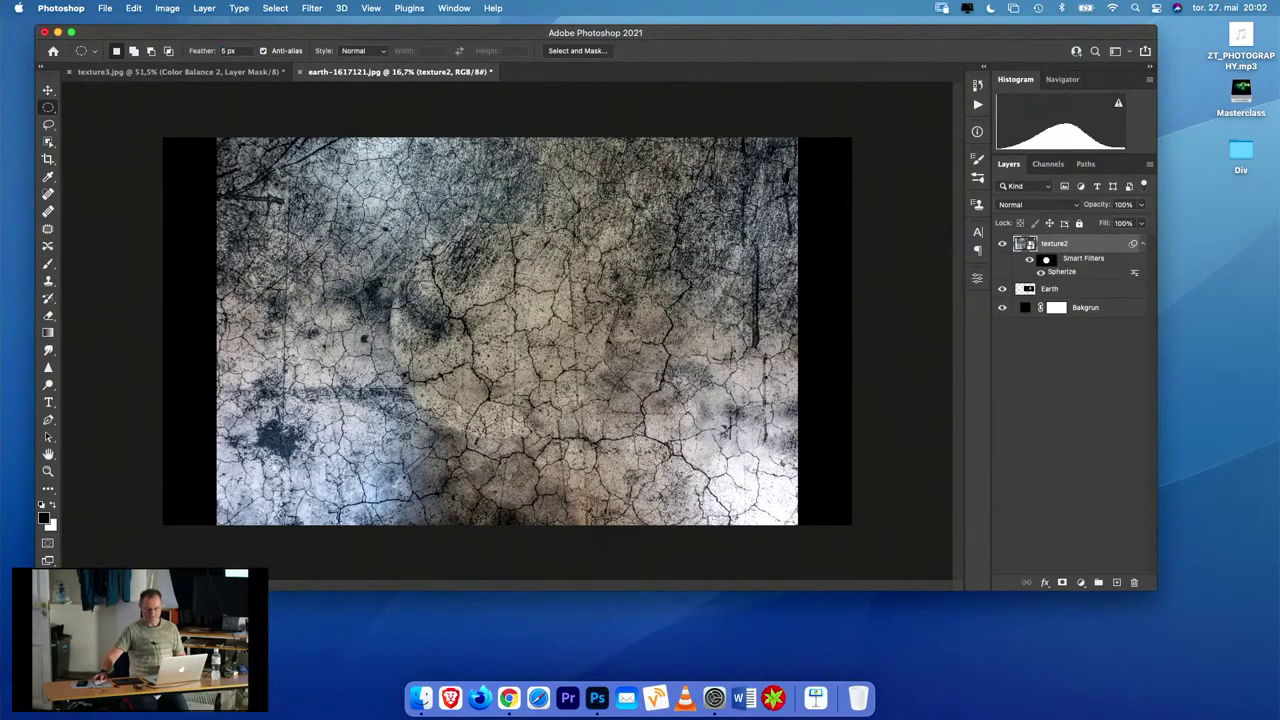
{"action": "key", "text": "super+j"}
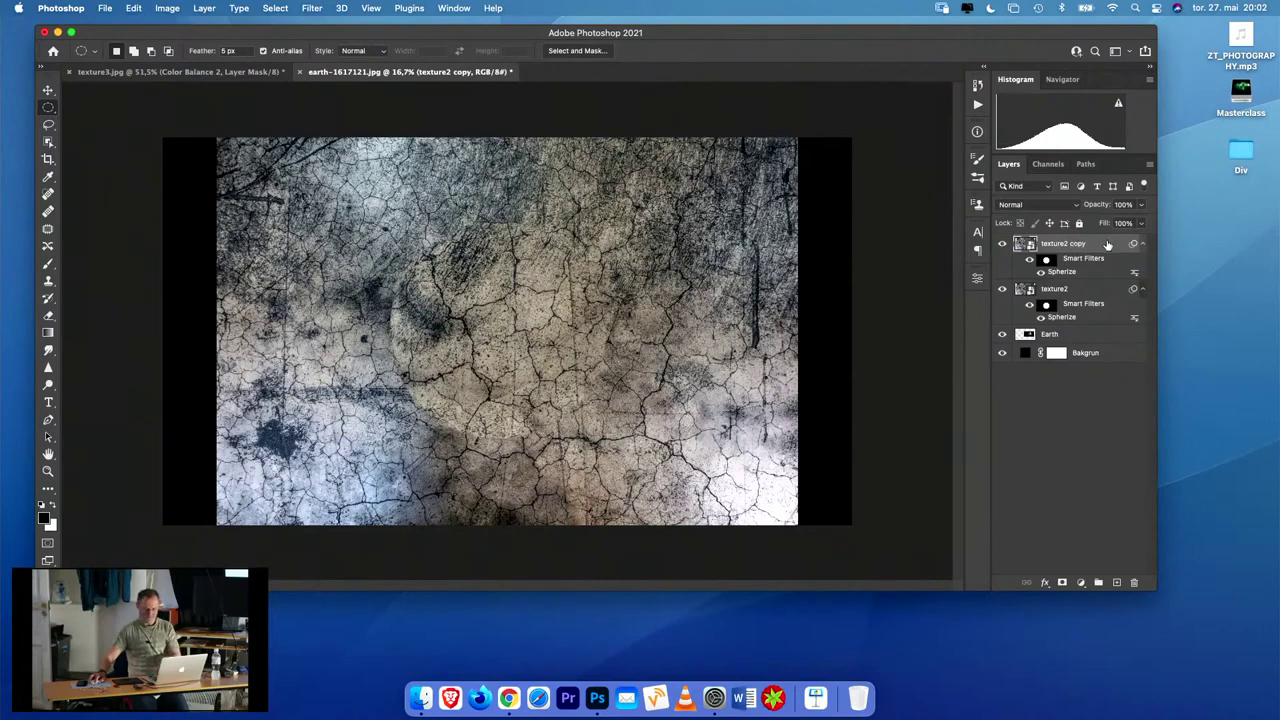
{"action": "key", "text": "Delete"}
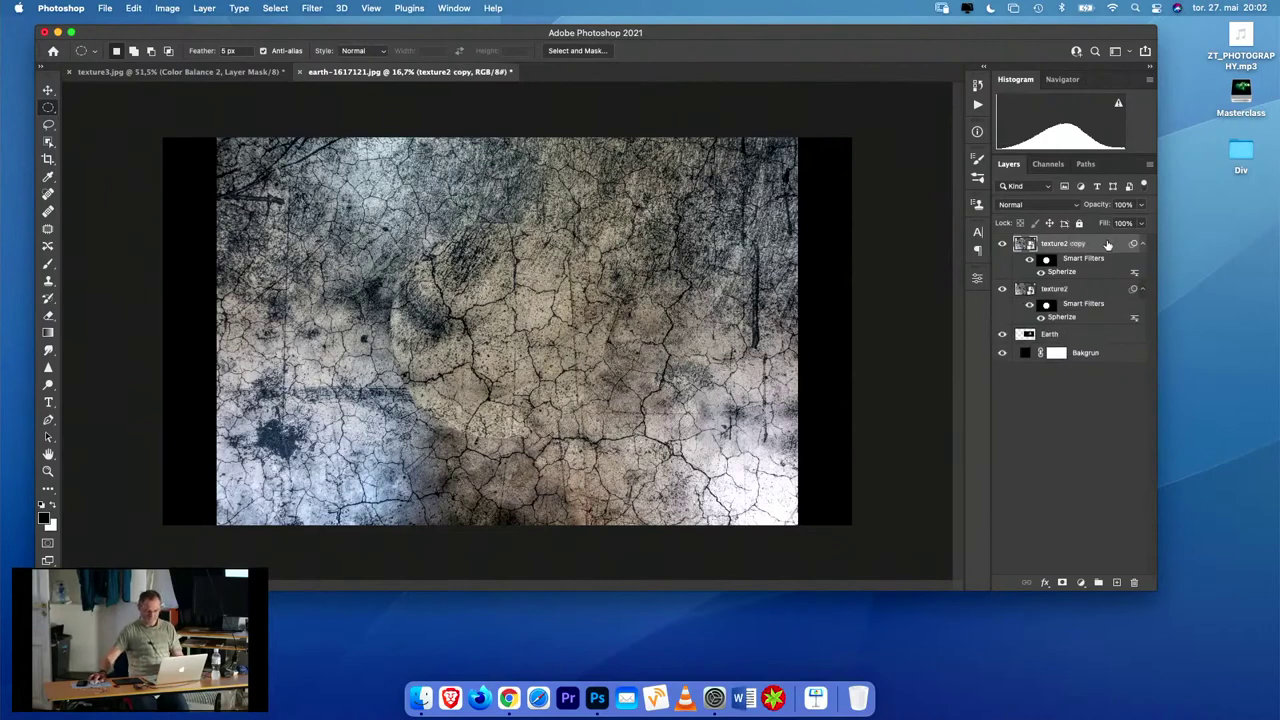
{"action": "key", "text": "super+e"}
{"action": "key", "text": "super+d"}
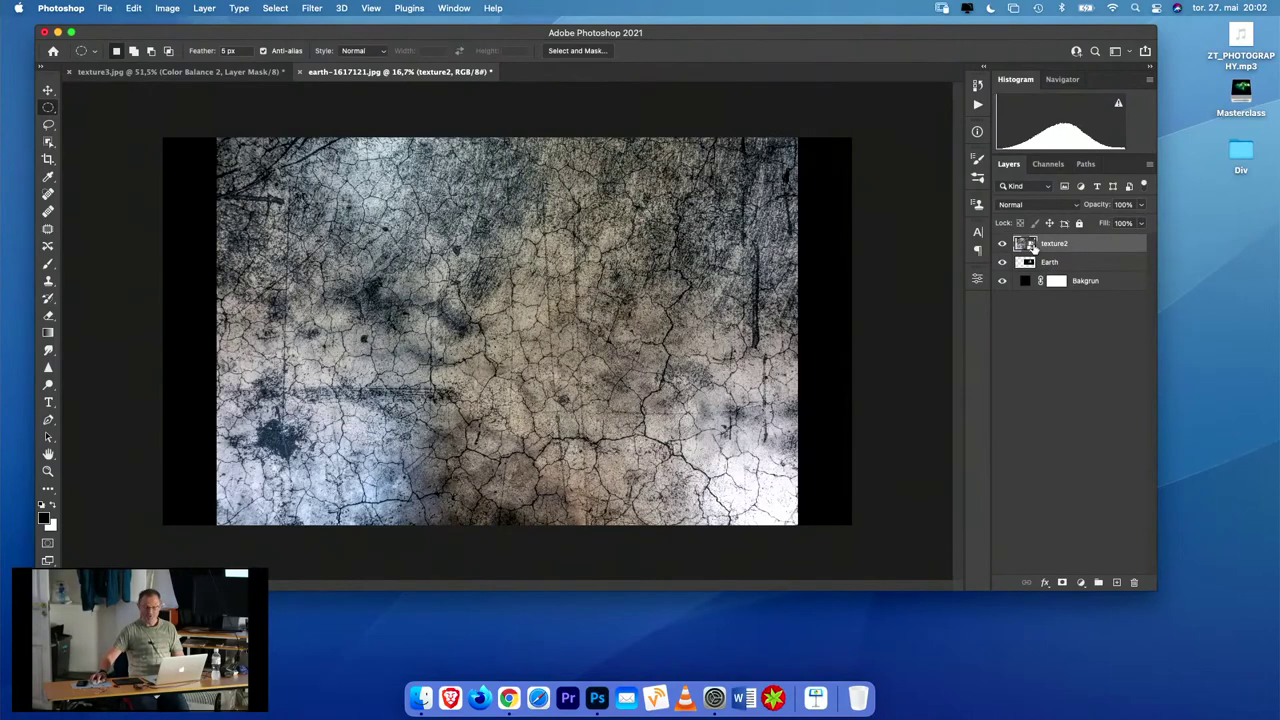
- Rasterize the texture2 layer and draw a large circular selection across it
{"action": "right_click", "coordinate": [1090, 244]}
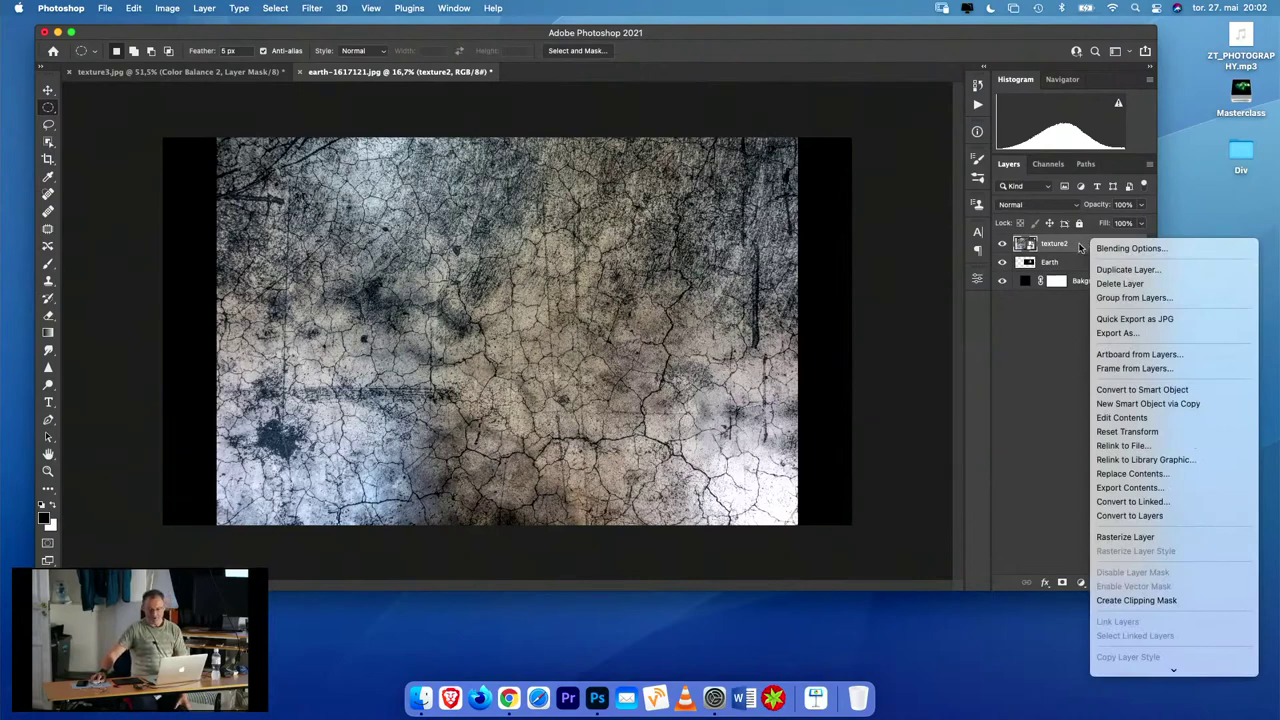
{"action": "left_click", "coordinate": [1156, 539]}
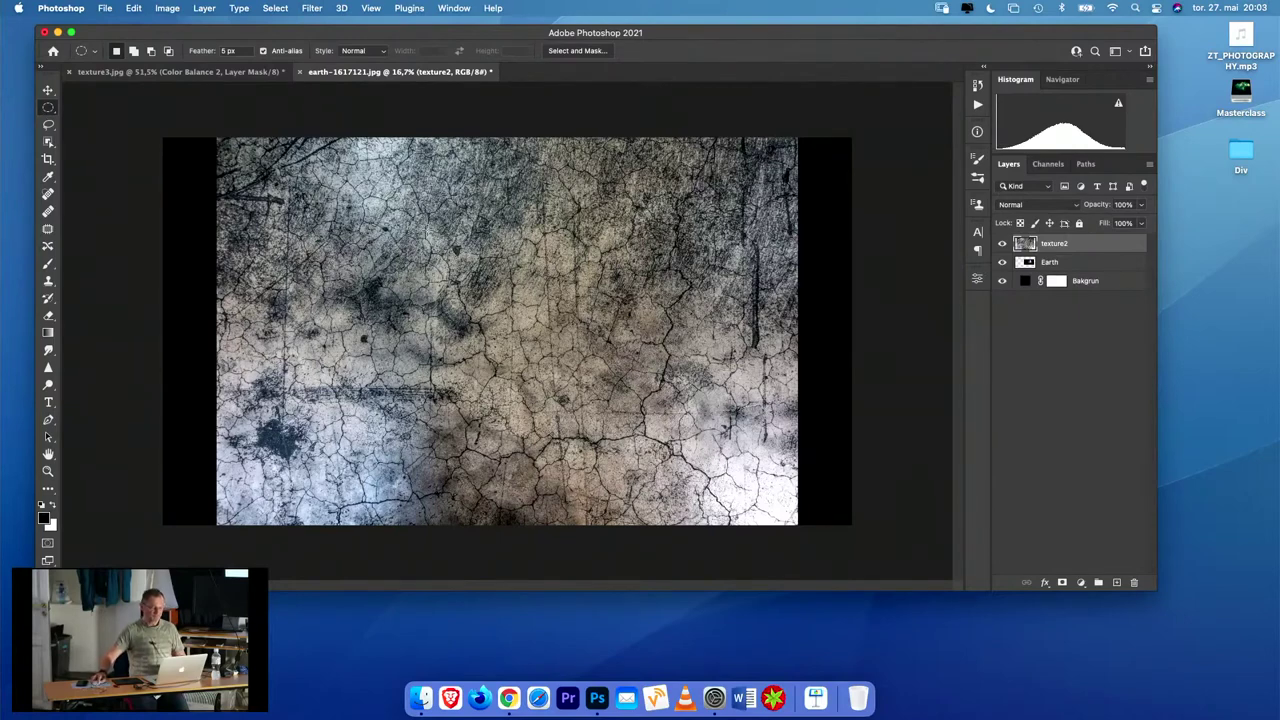
{"action": "left_click_drag", "start_coordinate": [426, 222], "coordinate": [715, 449]}
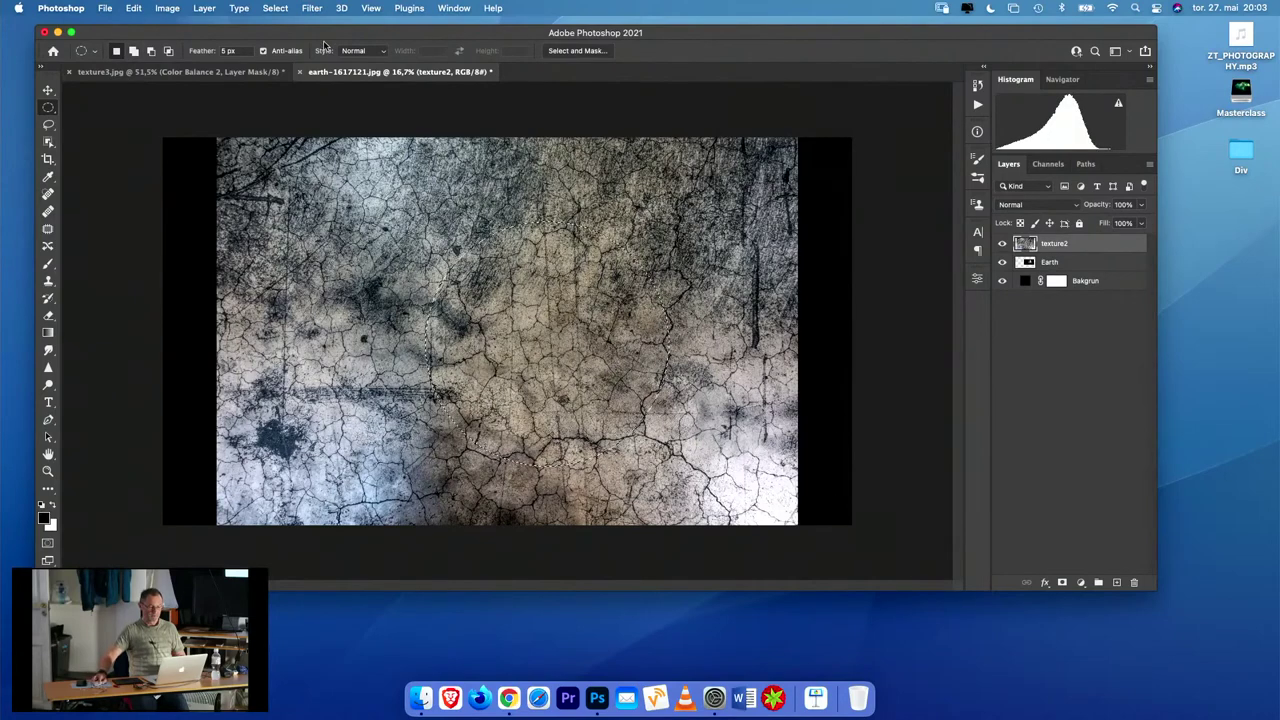
- Apply the Spherize distortion to the circular selection and copy it onto a new Layer 1
{"action": "left_click", "coordinate": [311, 9]}
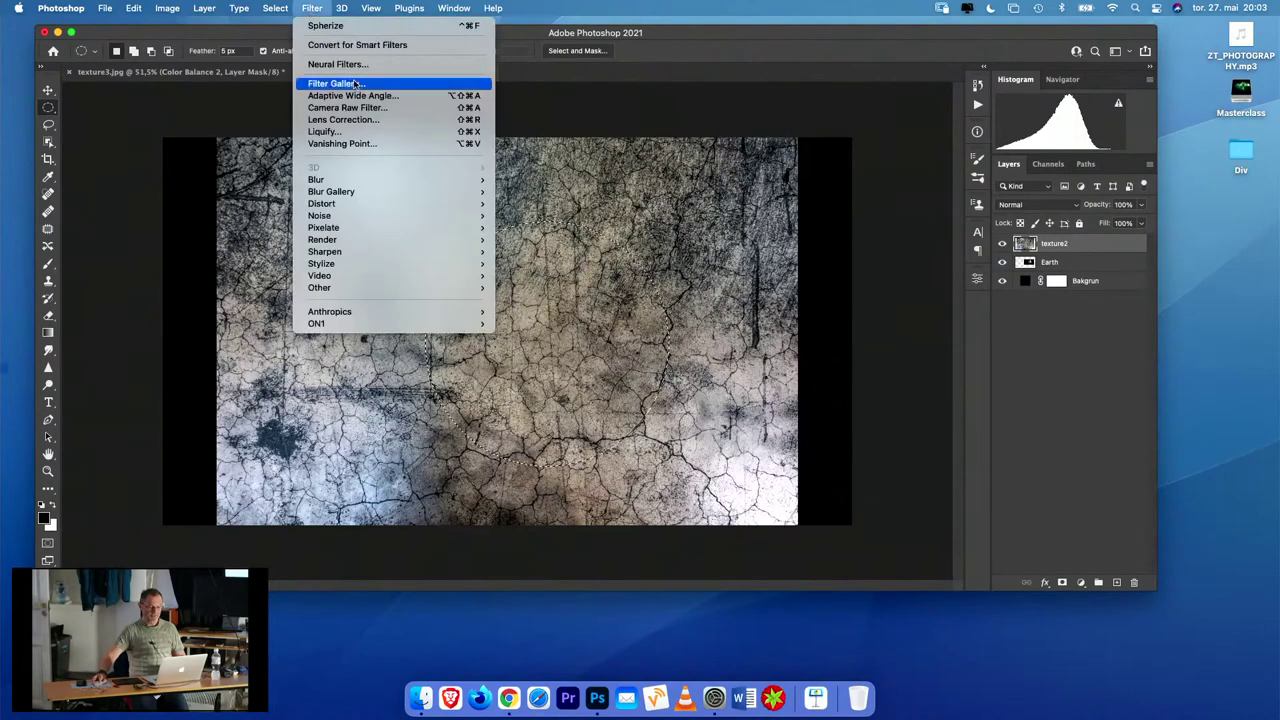
{"action": "mouse_move", "coordinate": [373, 205]}
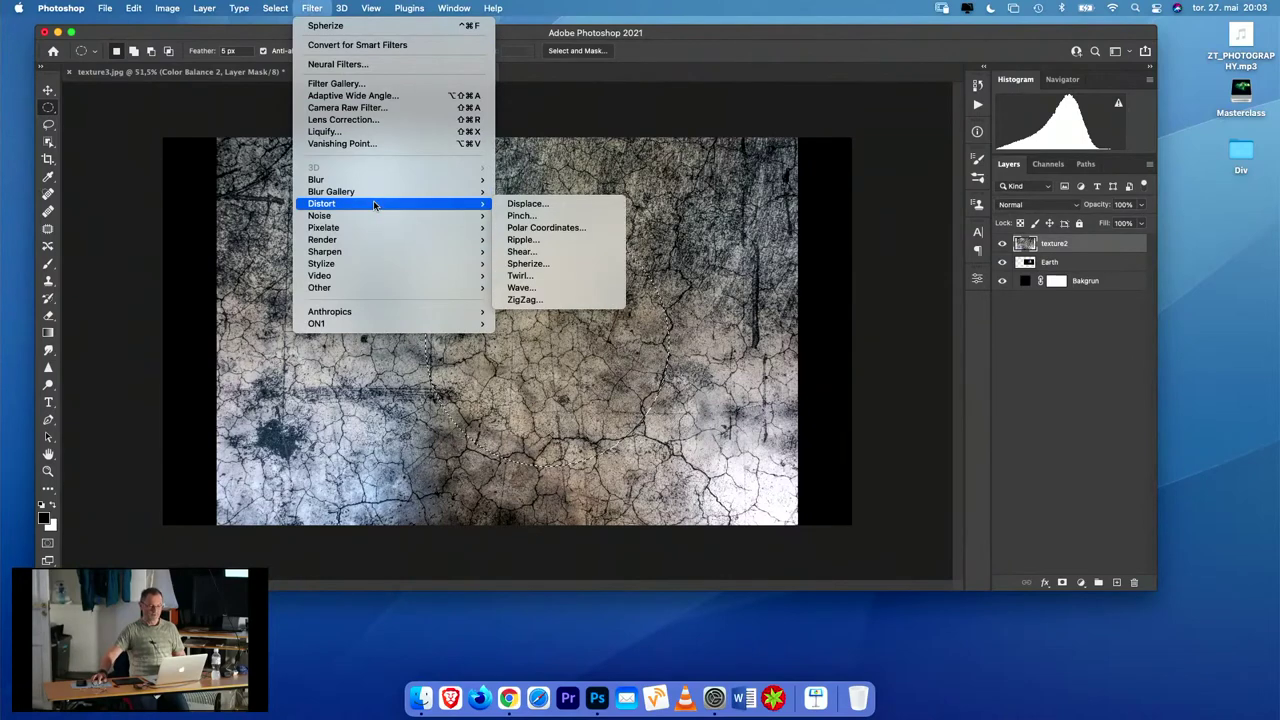
{"action": "left_click", "coordinate": [528, 263]}
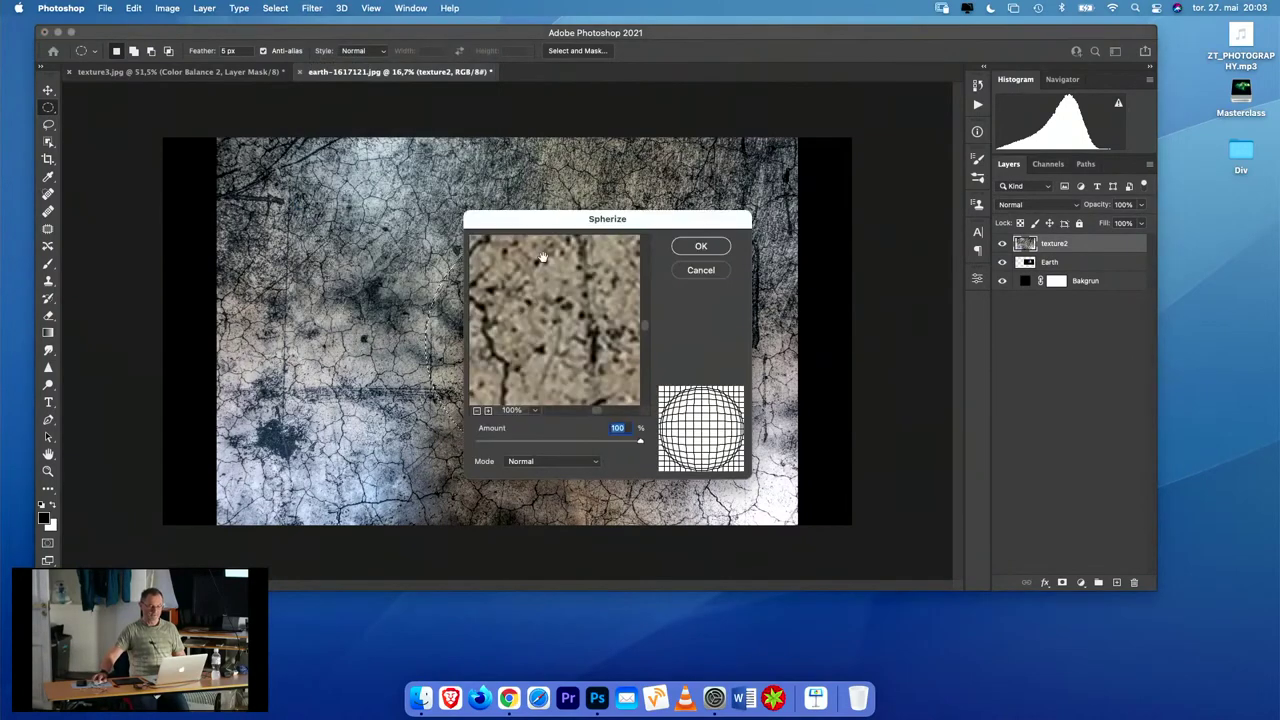
{"action": "left_click", "coordinate": [701, 246]}
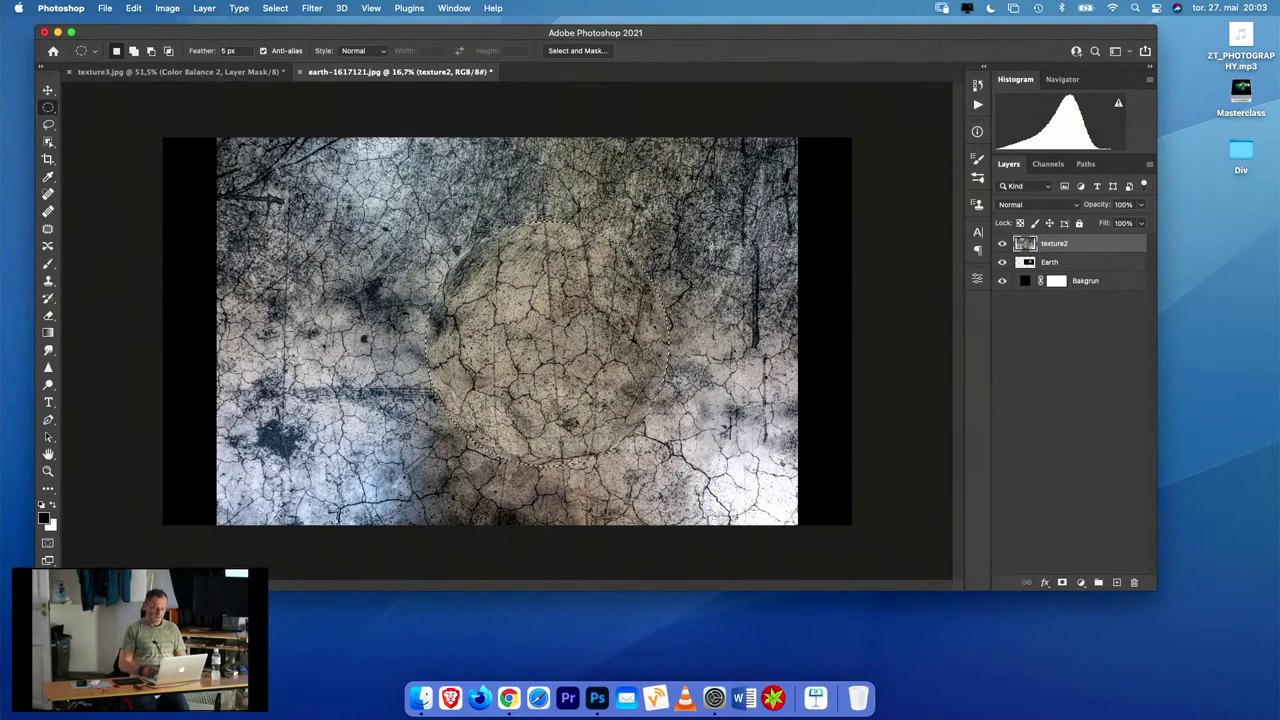
{"action": "key", "text": "super+j"}
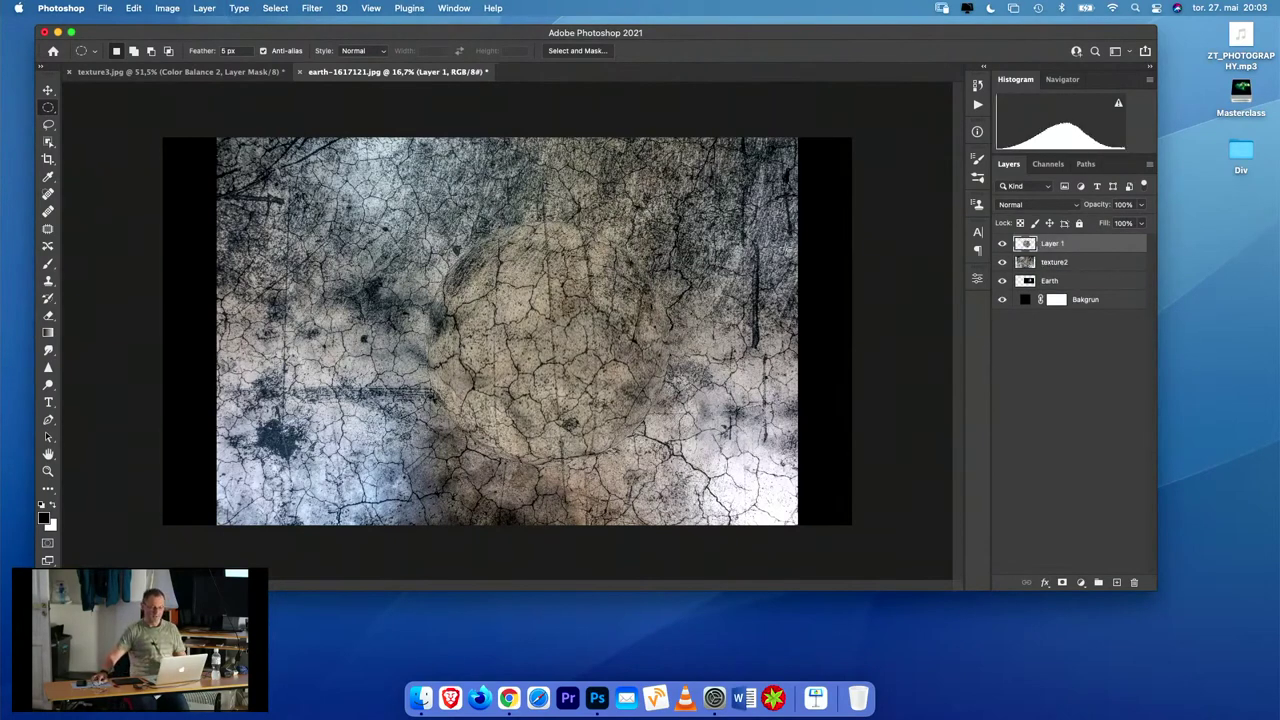
- Compare the composite with texture2 shown and hidden, finally leaving texture2 hidden
{"action": "left_click", "coordinate": [1002, 262]}
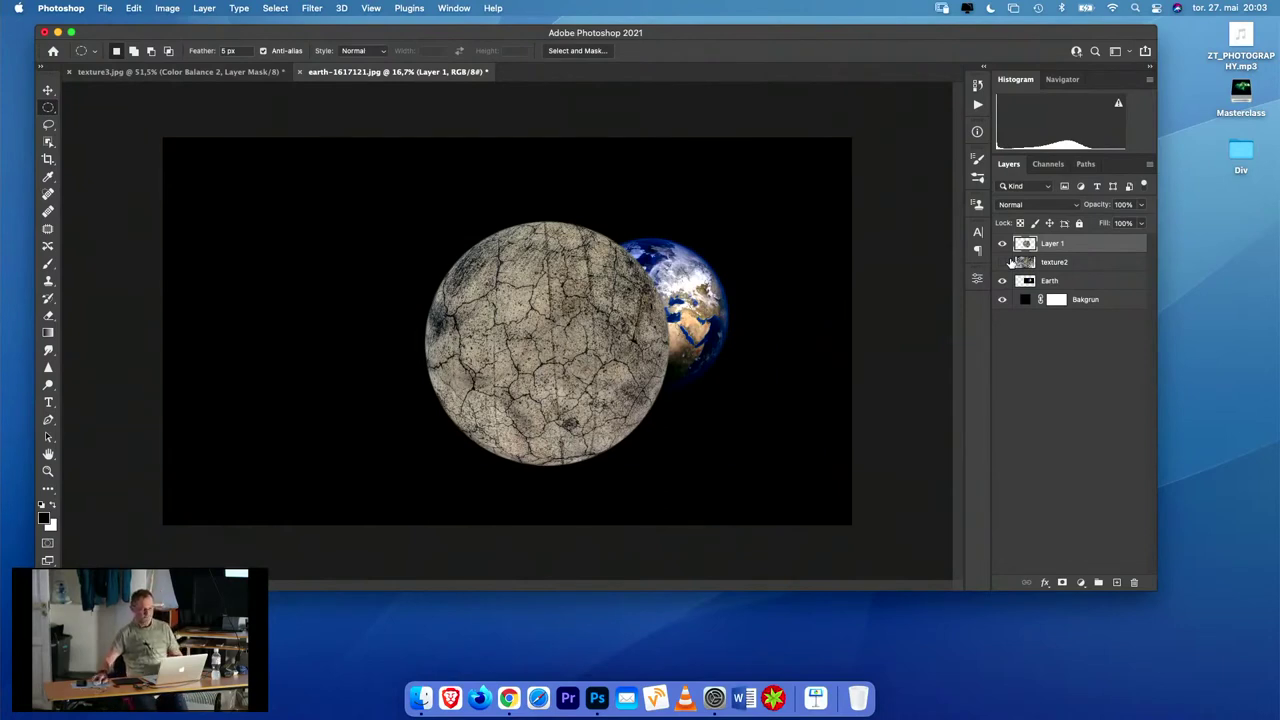
{"action": "left_click", "coordinate": [1003, 262]}
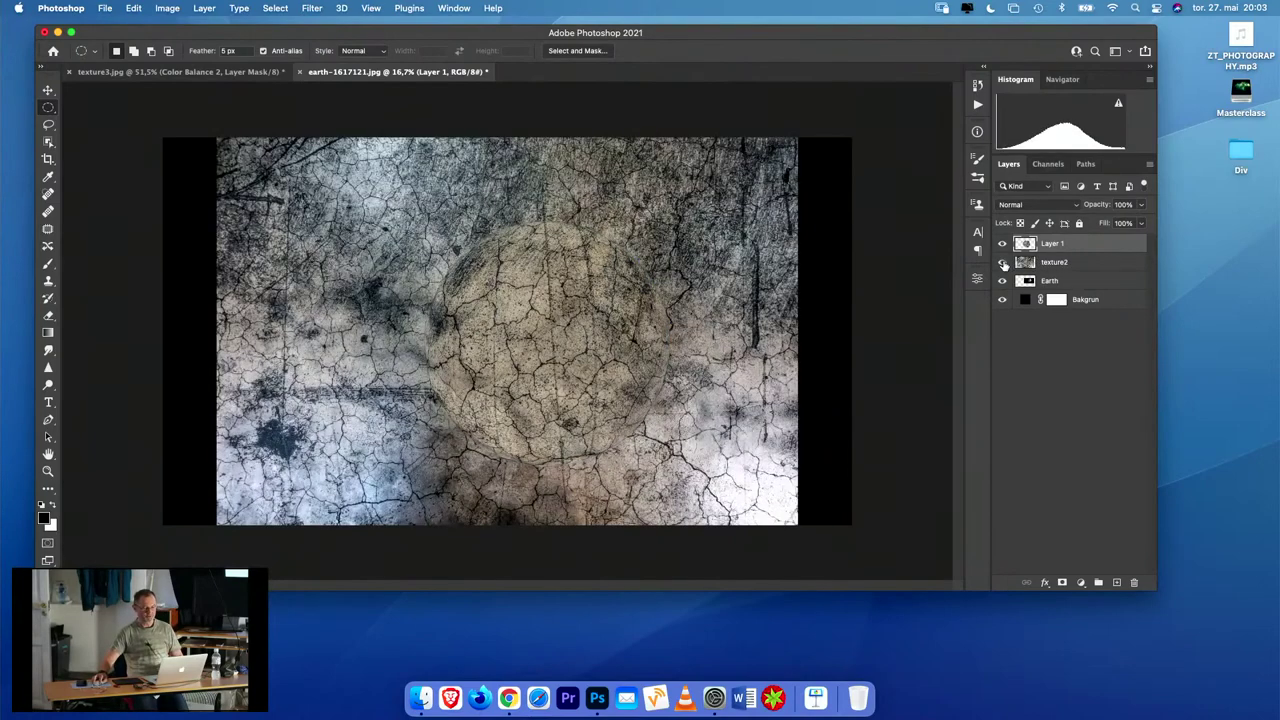
{"action": "left_click", "coordinate": [1003, 262]}
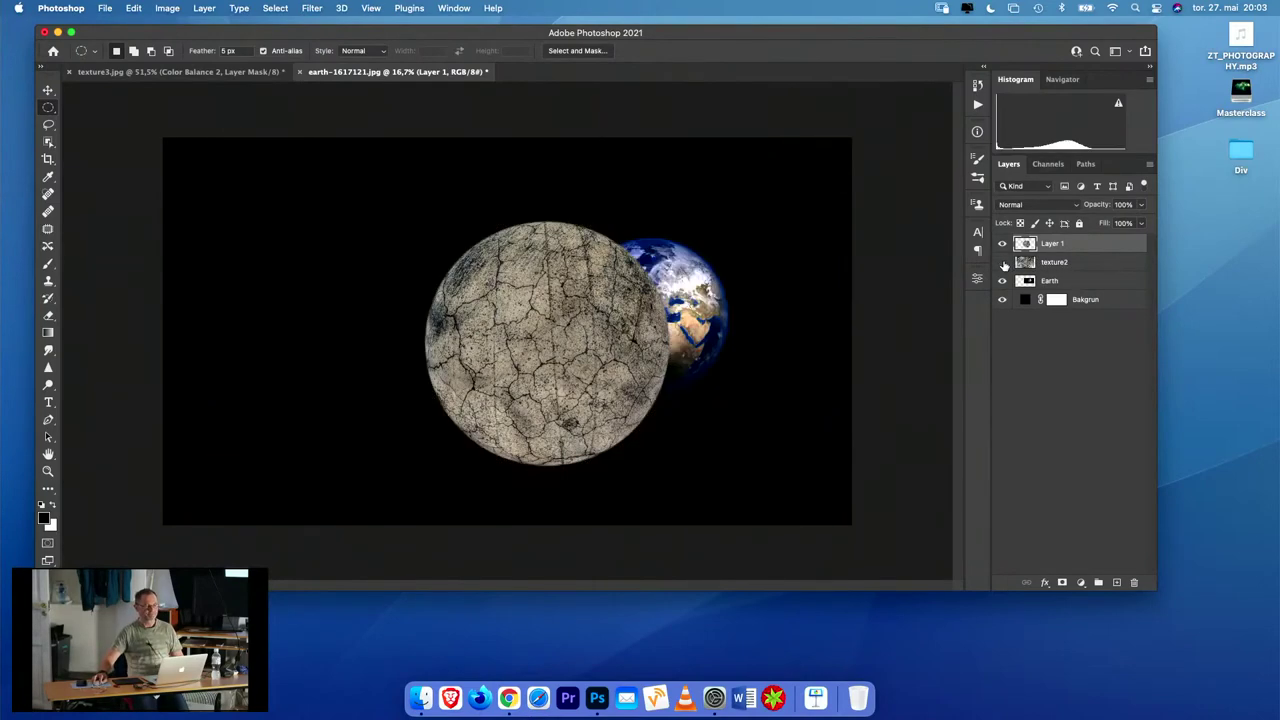
{"action": "left_click", "coordinate": [1003, 262]}
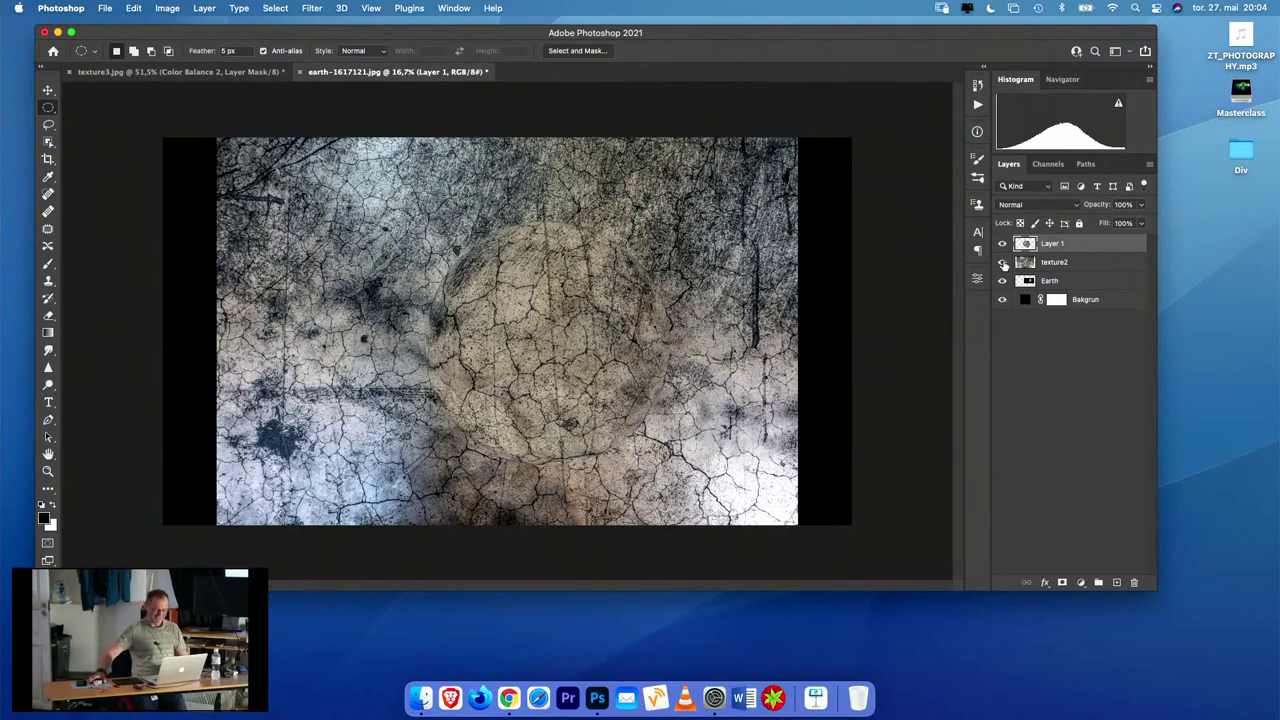
{"action": "left_click", "coordinate": [1077, 263]}
{"action": "left_click", "coordinate": [1002, 263]}
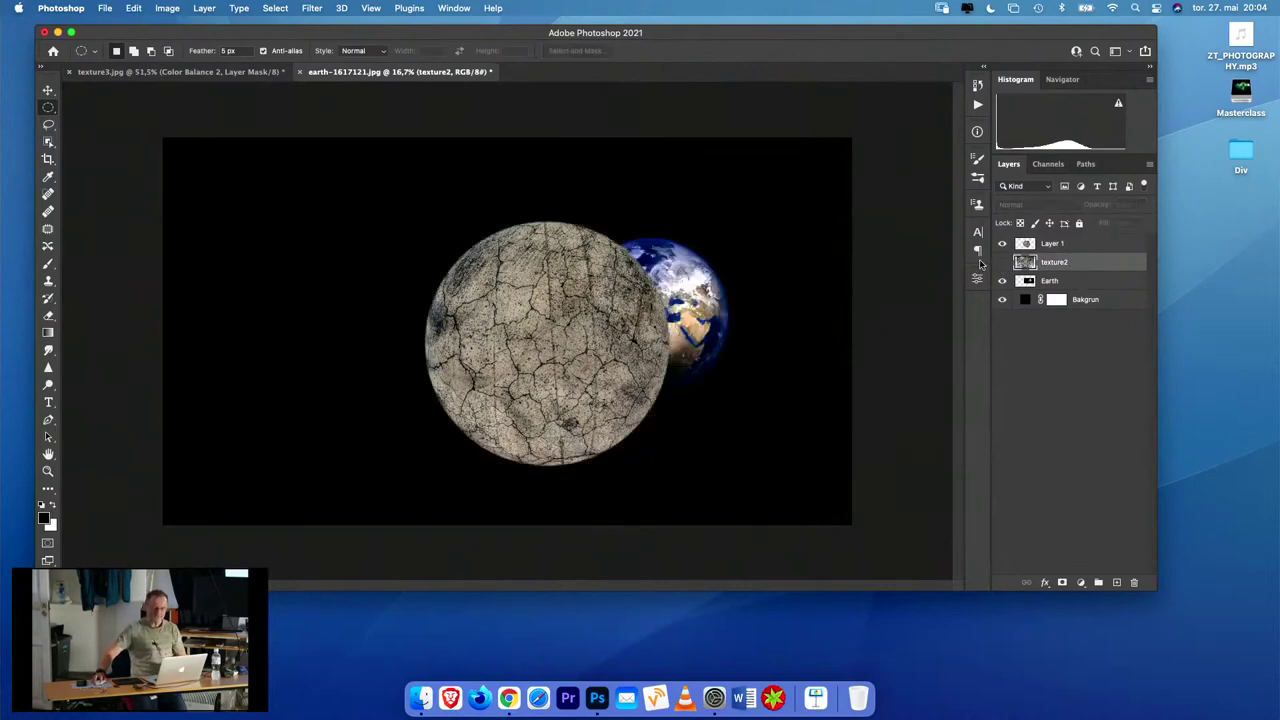
{"action": "left_click", "coordinate": [1002, 262]}
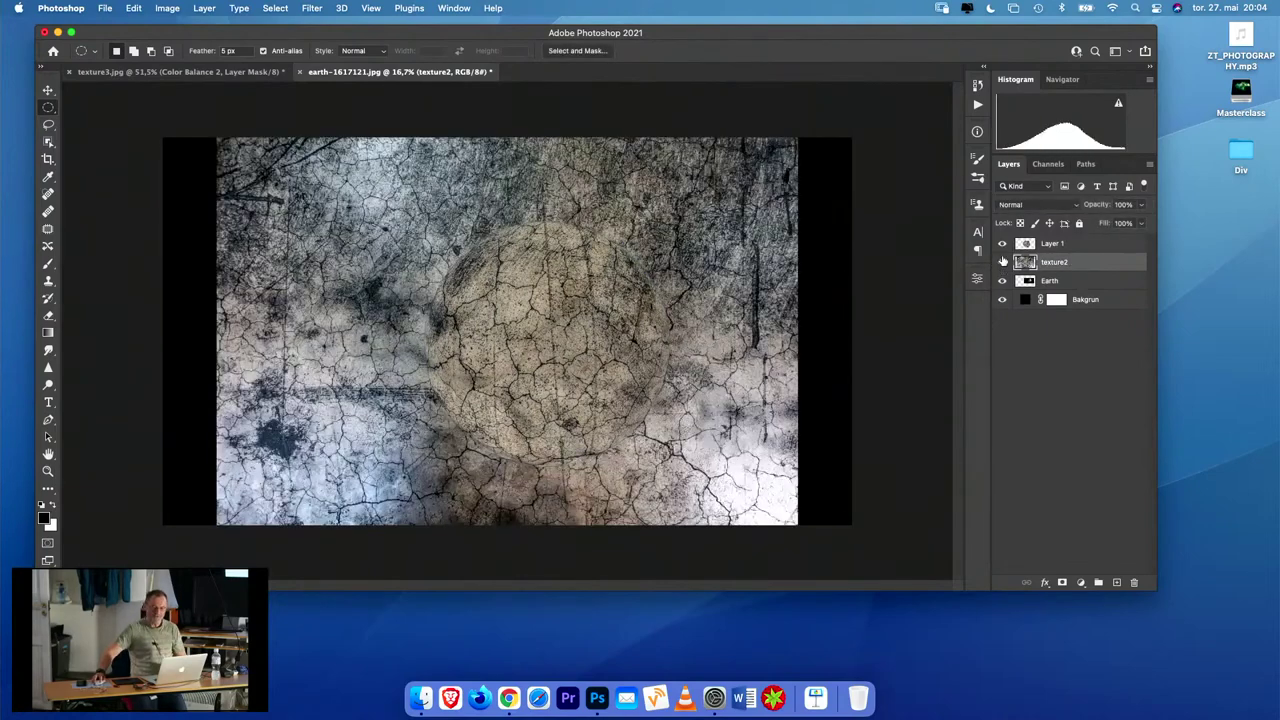
{"action": "left_click", "coordinate": [1058, 245]}
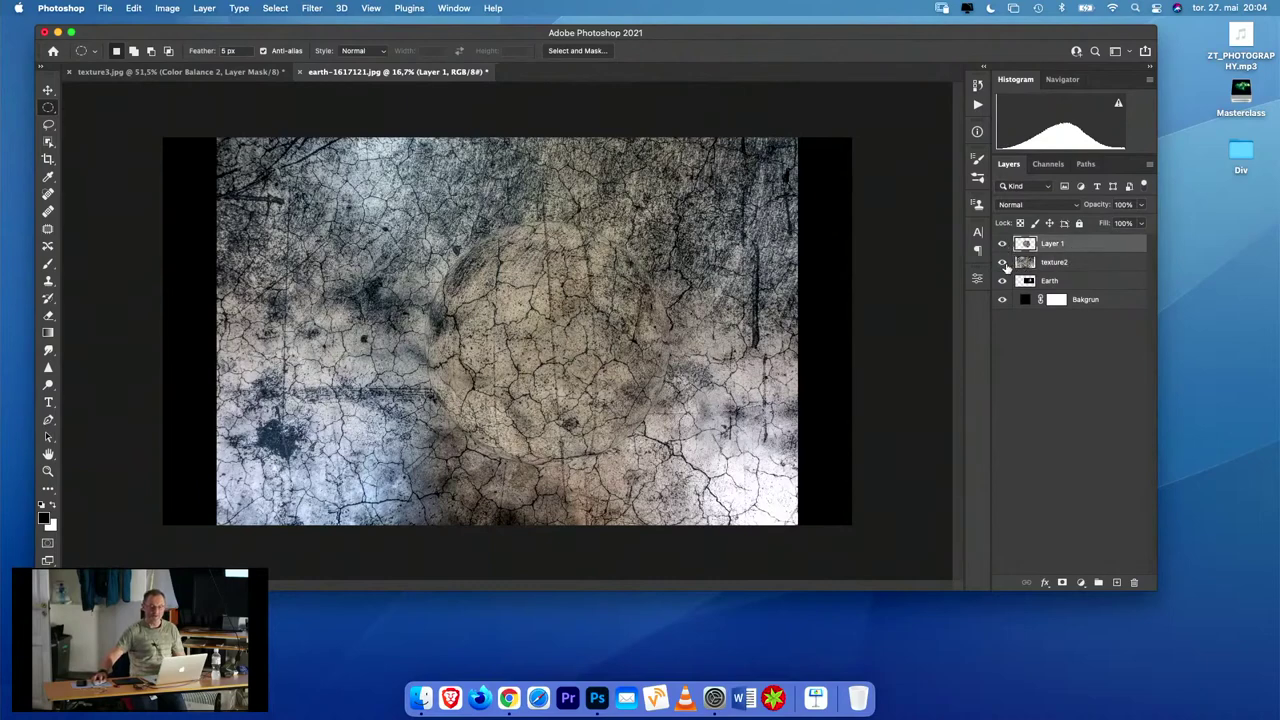
{"action": "left_click", "coordinate": [1075, 263]}
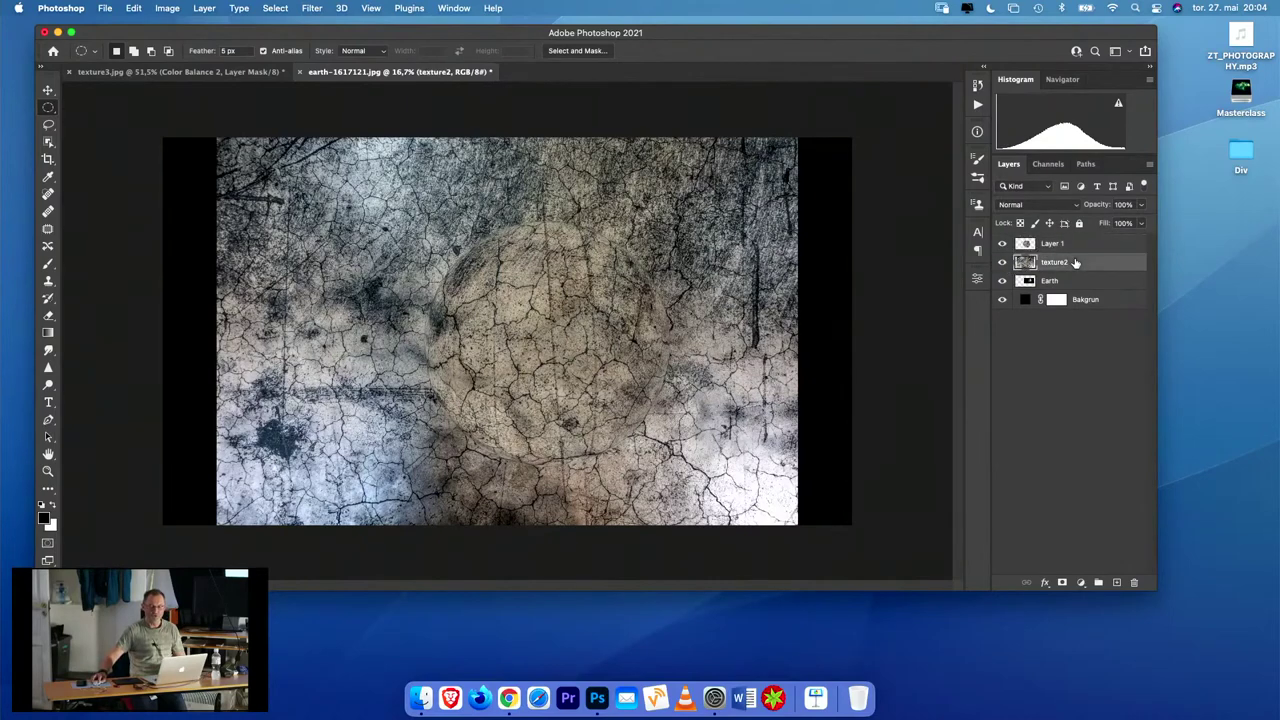
{"action": "left_click", "coordinate": [1003, 264]}
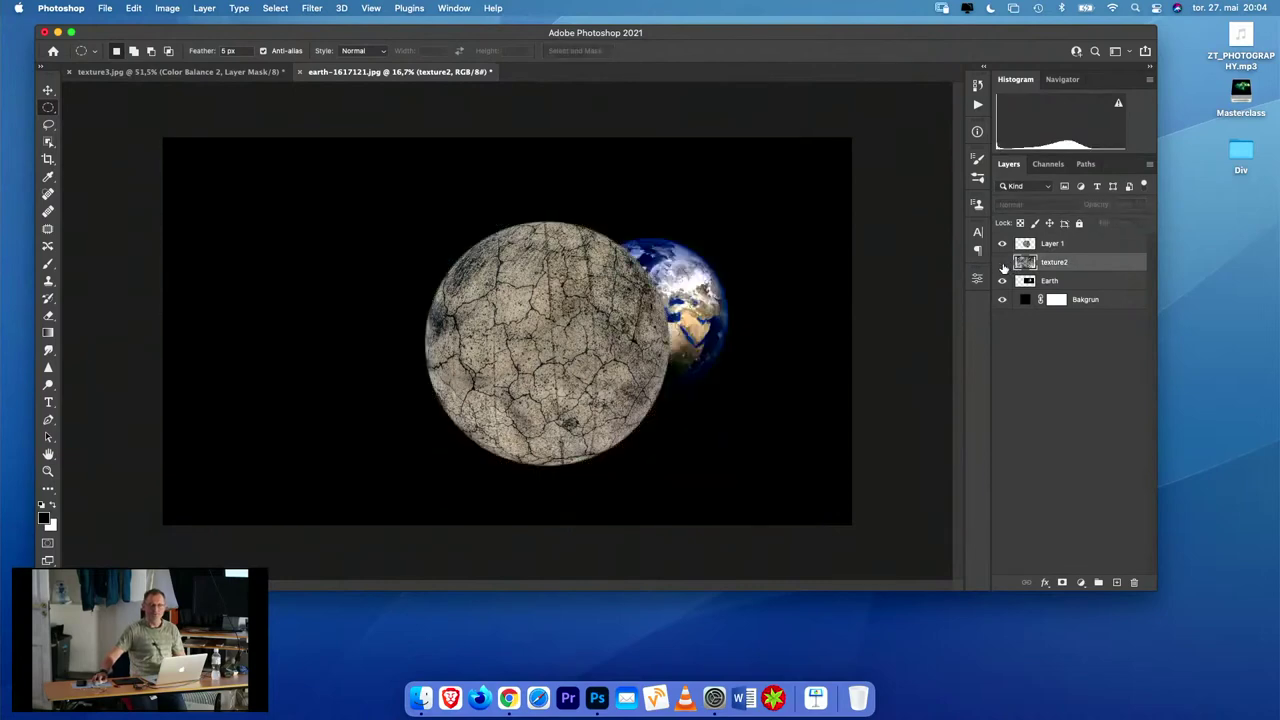
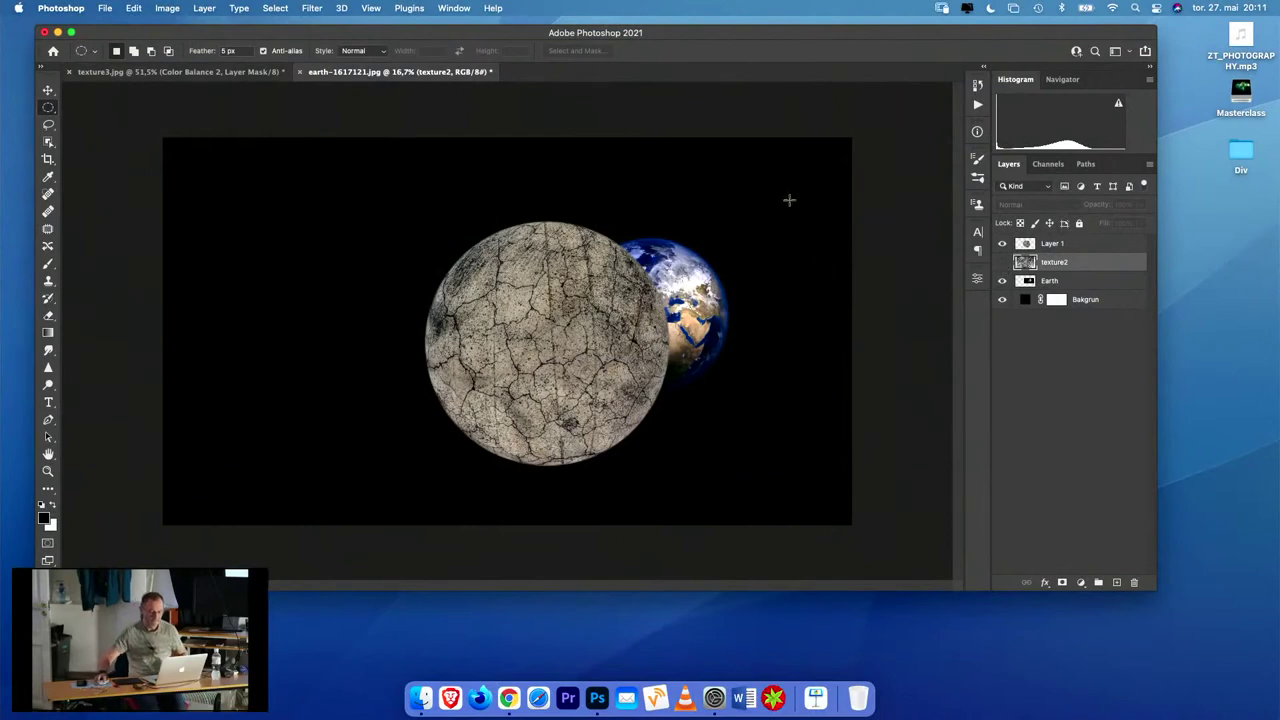
- Select Layer 1, the cracked-texture sphere, and put it into Free Transform
{"action": "left_click", "coordinate": [1076, 244]}
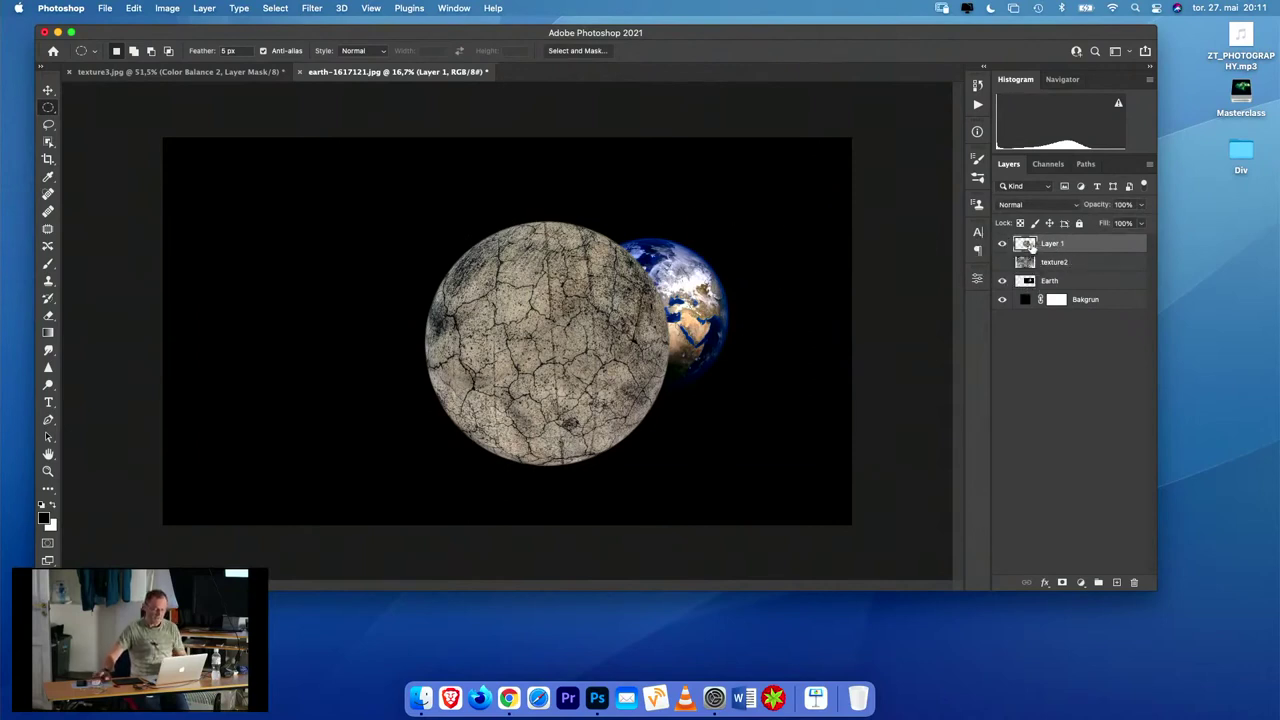
{"action": "key", "text": "super+t"}
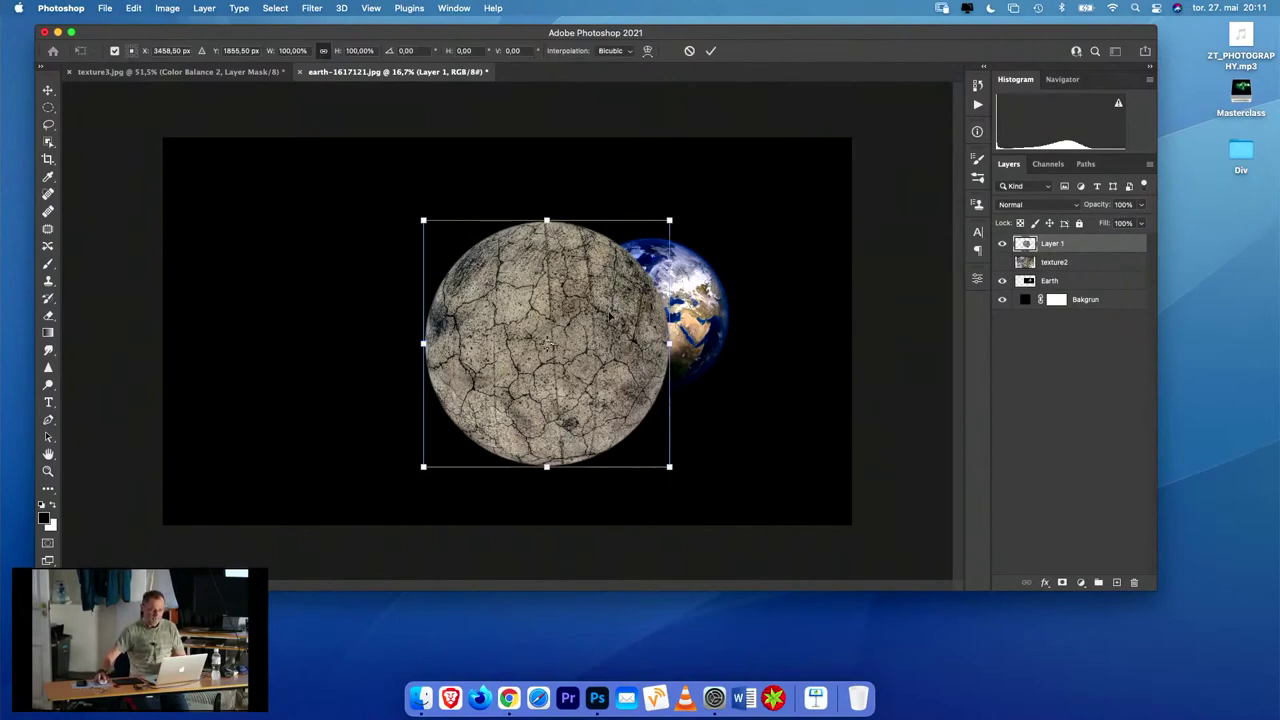
- Scale the cracked sphere to 65.05% and align it over the Earth at lowered opacity, then commit at 100%
{"action": "left_click_drag", "start_coordinate": [424, 220], "coordinate": [503, 294]}
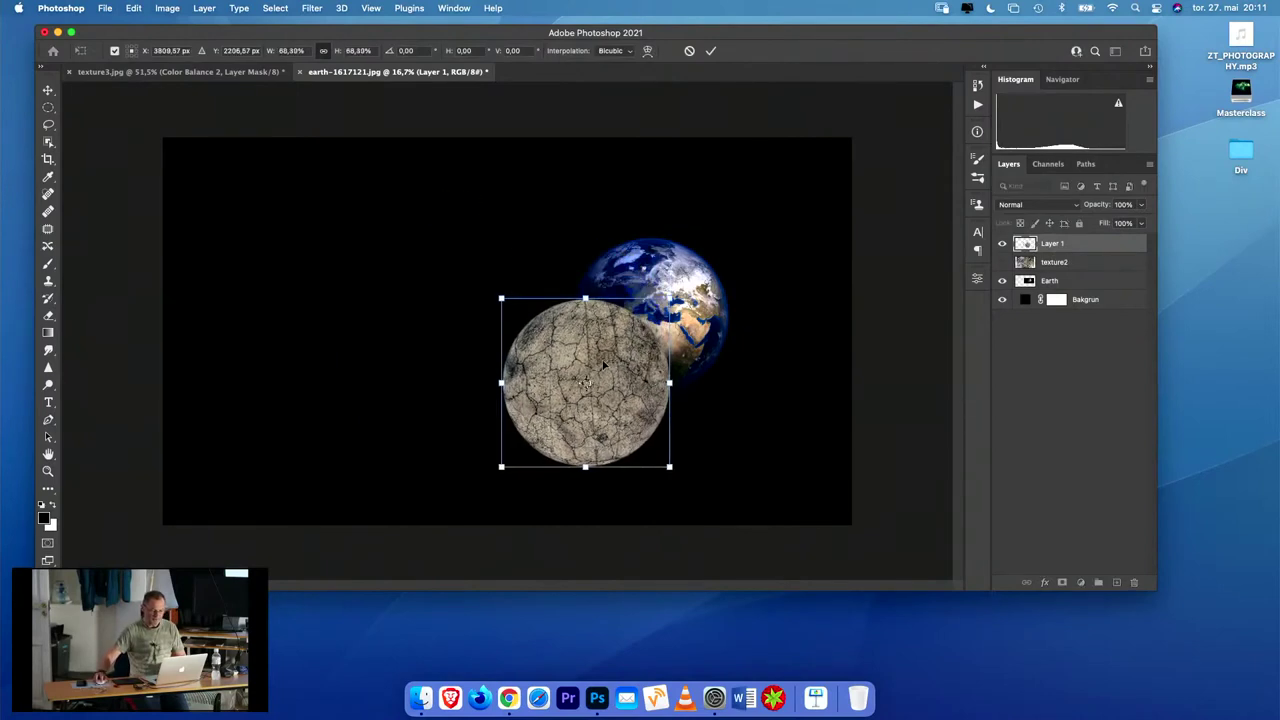
{"action": "left_click_drag", "start_coordinate": [611, 351], "coordinate": [670, 287]}
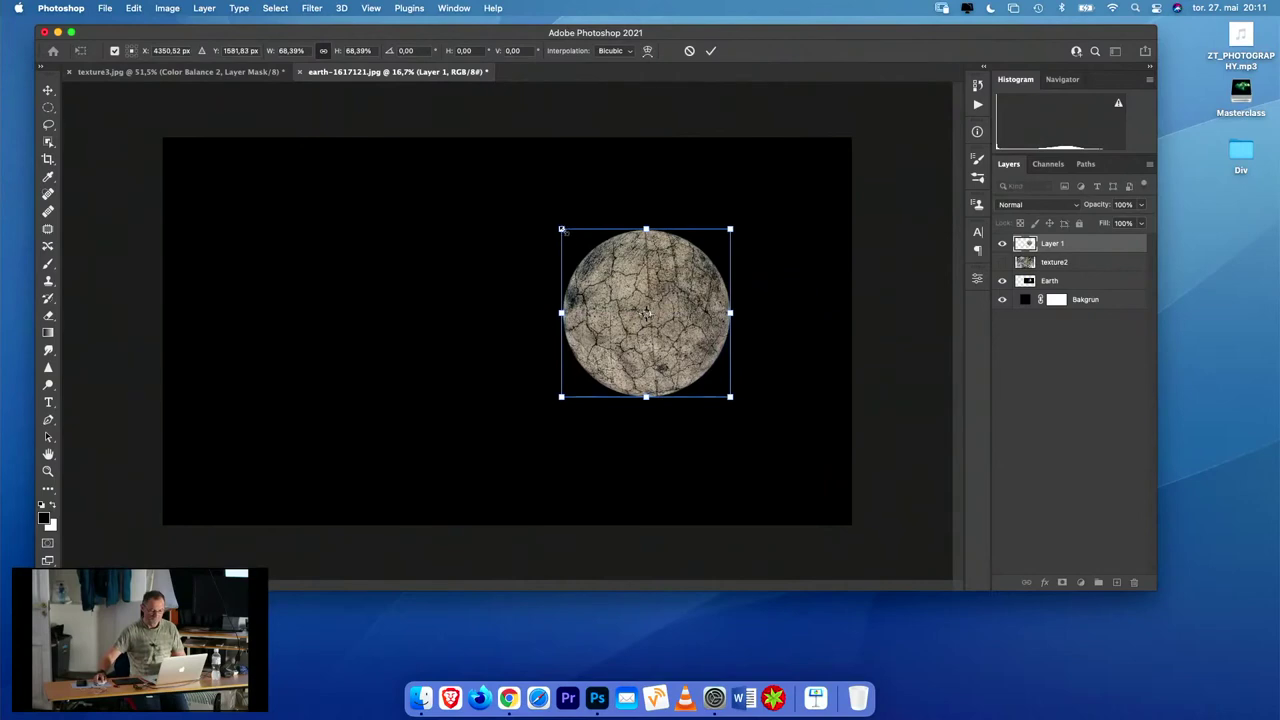
{"action": "mouse_move", "coordinate": [562, 230]}
{"action": "left_mouse_down"}
{"action": "mouse_move", "coordinate": [583, 244]}
{"action": "mouse_move", "coordinate": [565, 242]}
{"action": "left_mouse_up"}
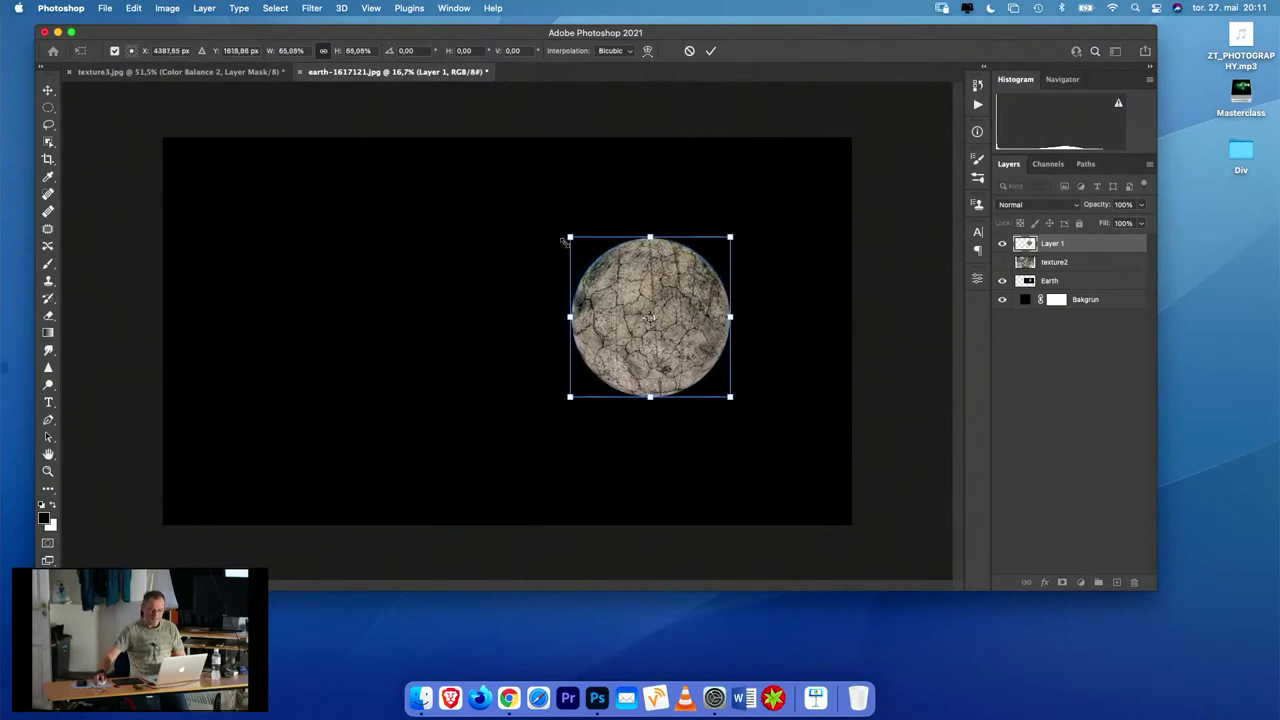
{"action": "left_click", "coordinate": [1143, 206]}
{"action": "left_click_drag", "start_coordinate": [1143, 224], "coordinate": [1113, 226]}
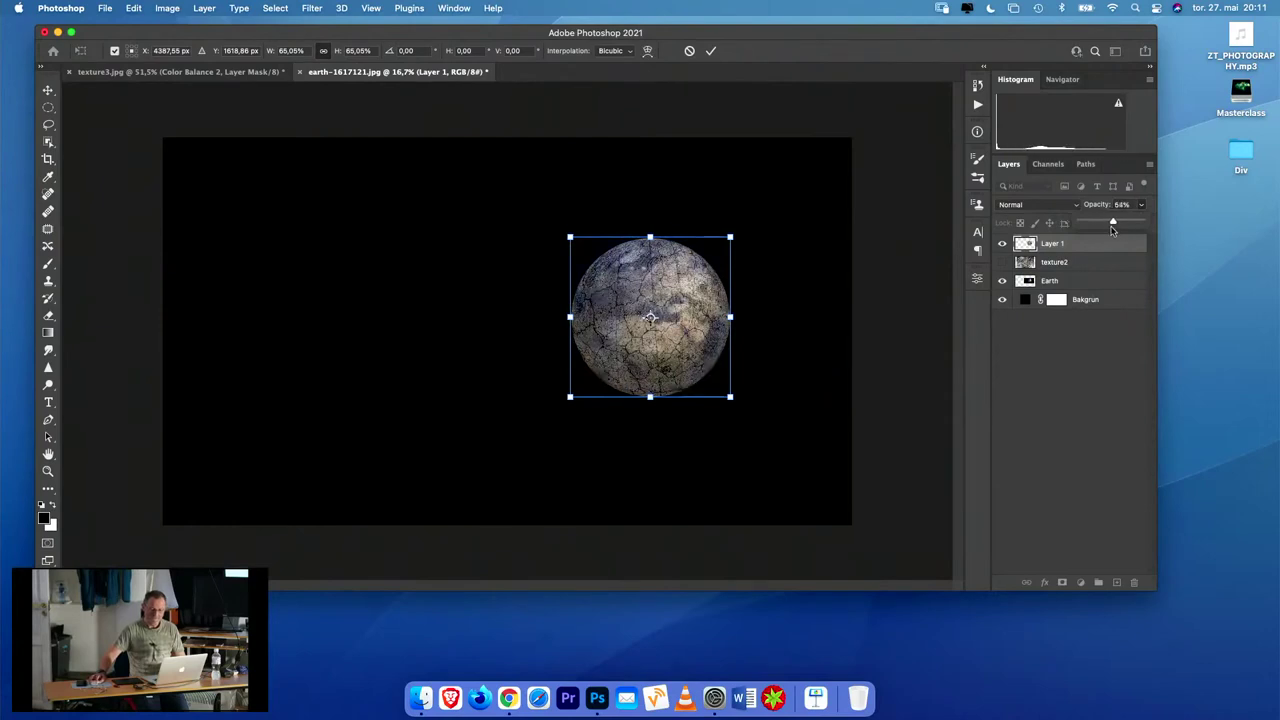
{"action": "mouse_move", "coordinate": [688, 359]}
{"action": "left_mouse_down"}
{"action": "mouse_move", "coordinate": [701, 404]}
{"action": "mouse_move", "coordinate": [684, 341]}
{"action": "left_mouse_up"}
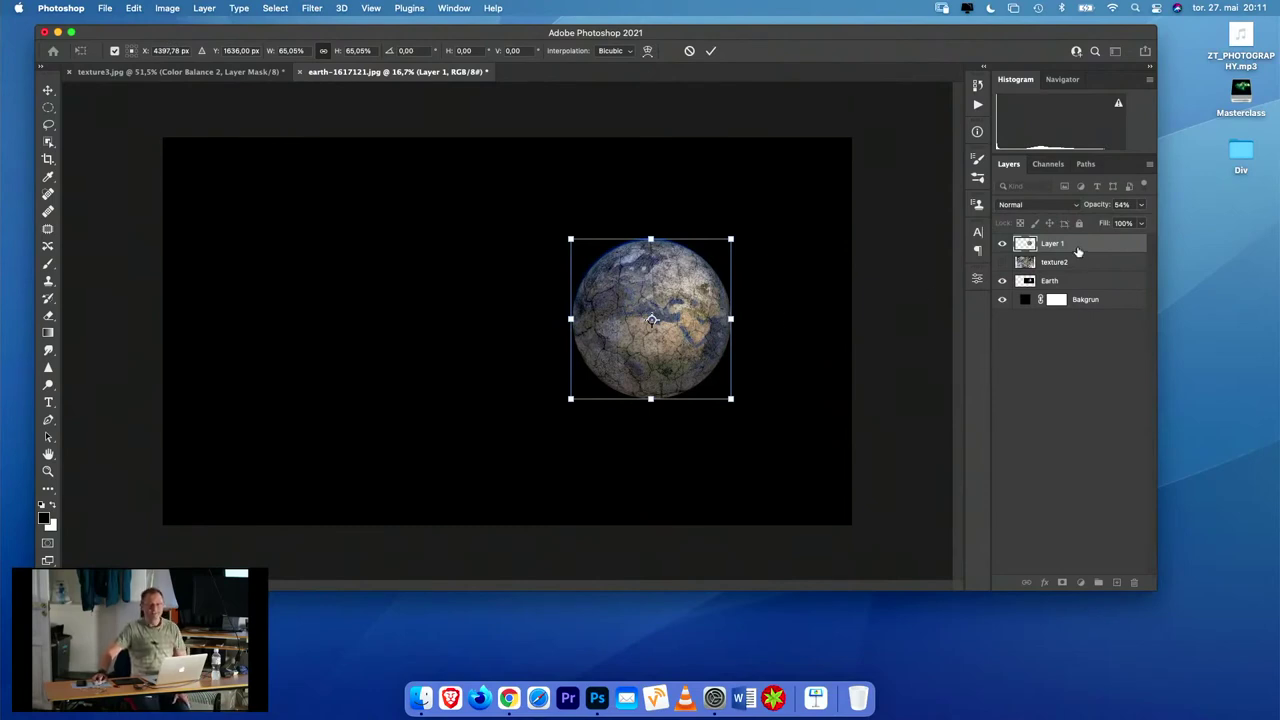
{"action": "left_click", "coordinate": [1141, 205]}
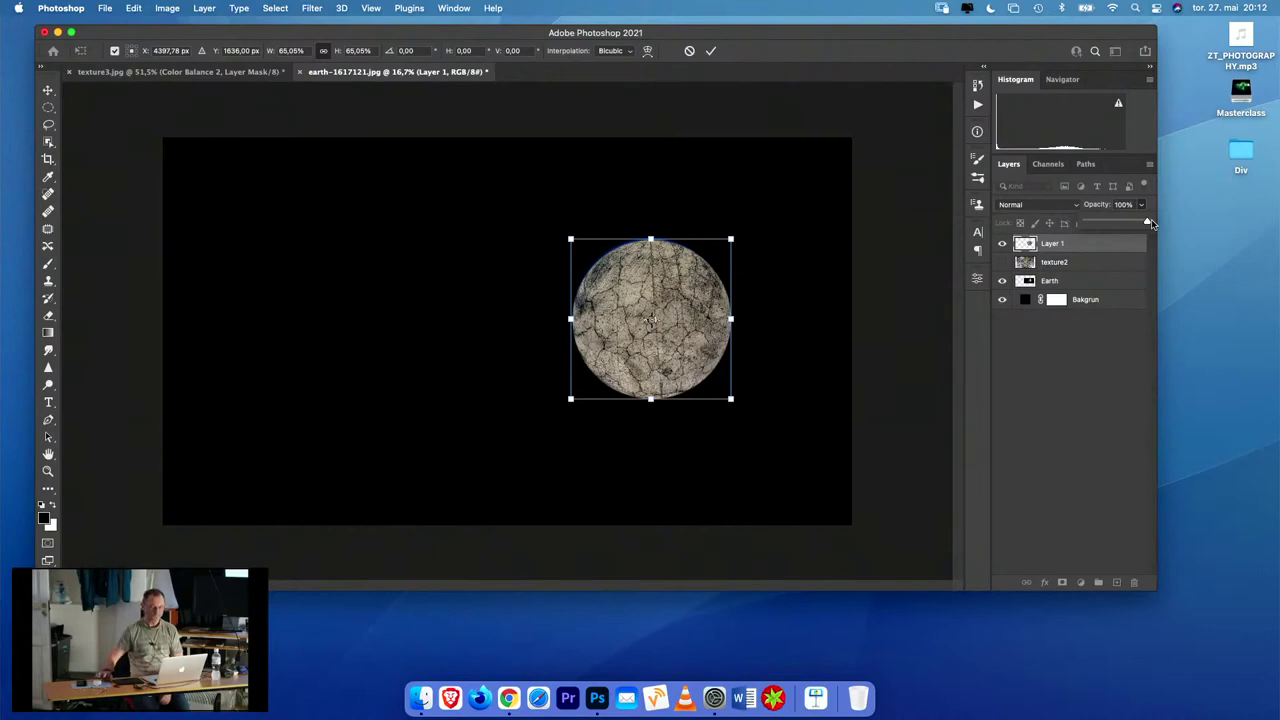
{"action": "left_click", "coordinate": [1151, 223]}
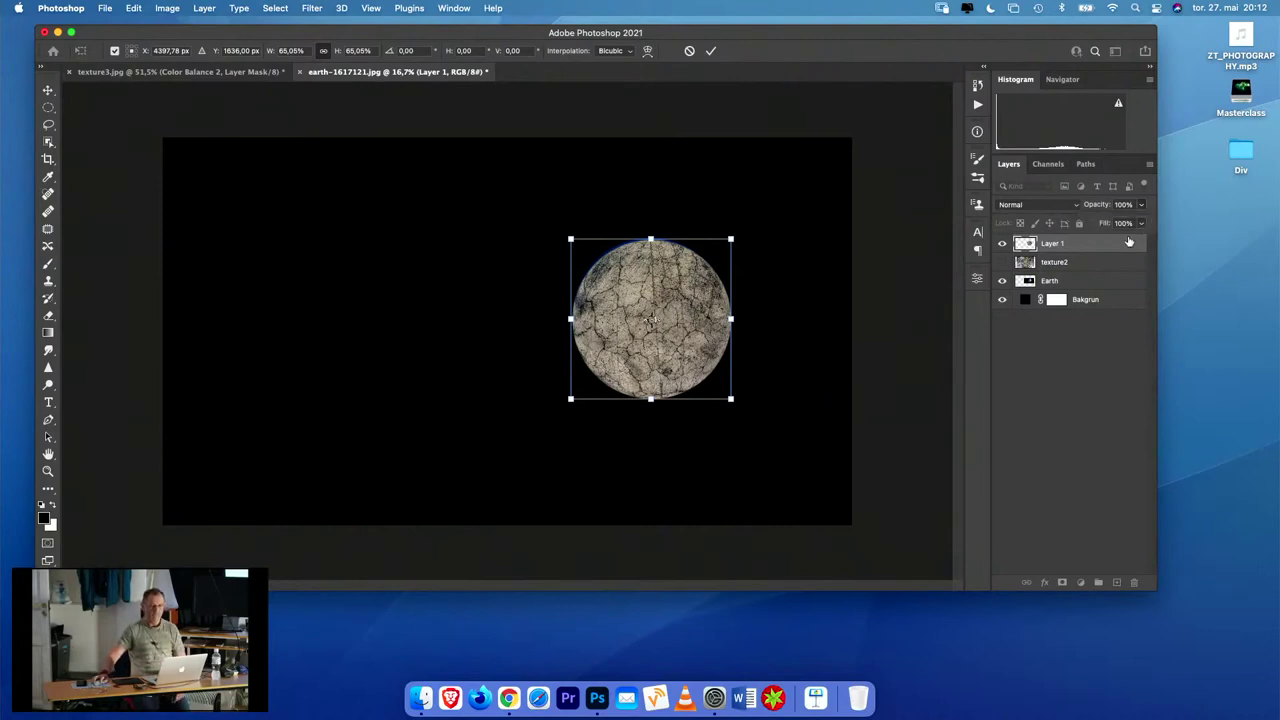
{"action": "key", "text": "Return"}
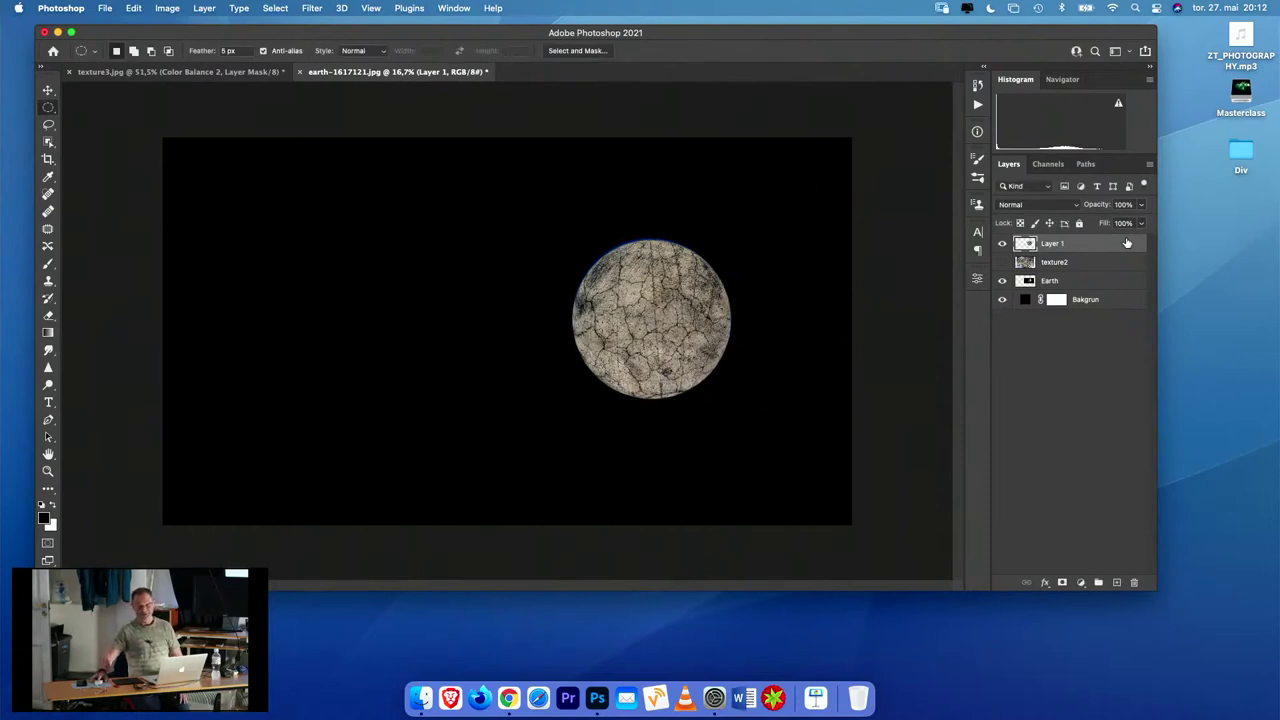
- Reselect Layer 1 and give it a fully white layer mask
{"action": "left_click", "coordinate": [1093, 285]}
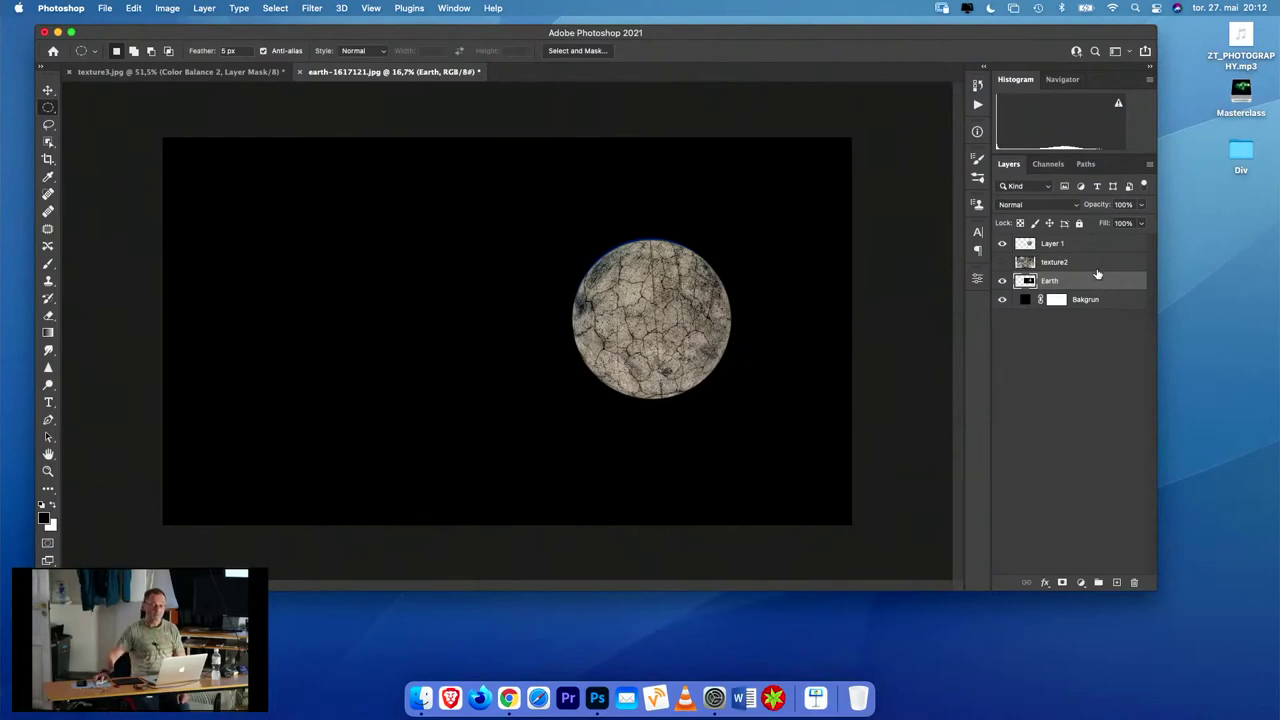
{"action": "left_click", "coordinate": [1097, 246]}
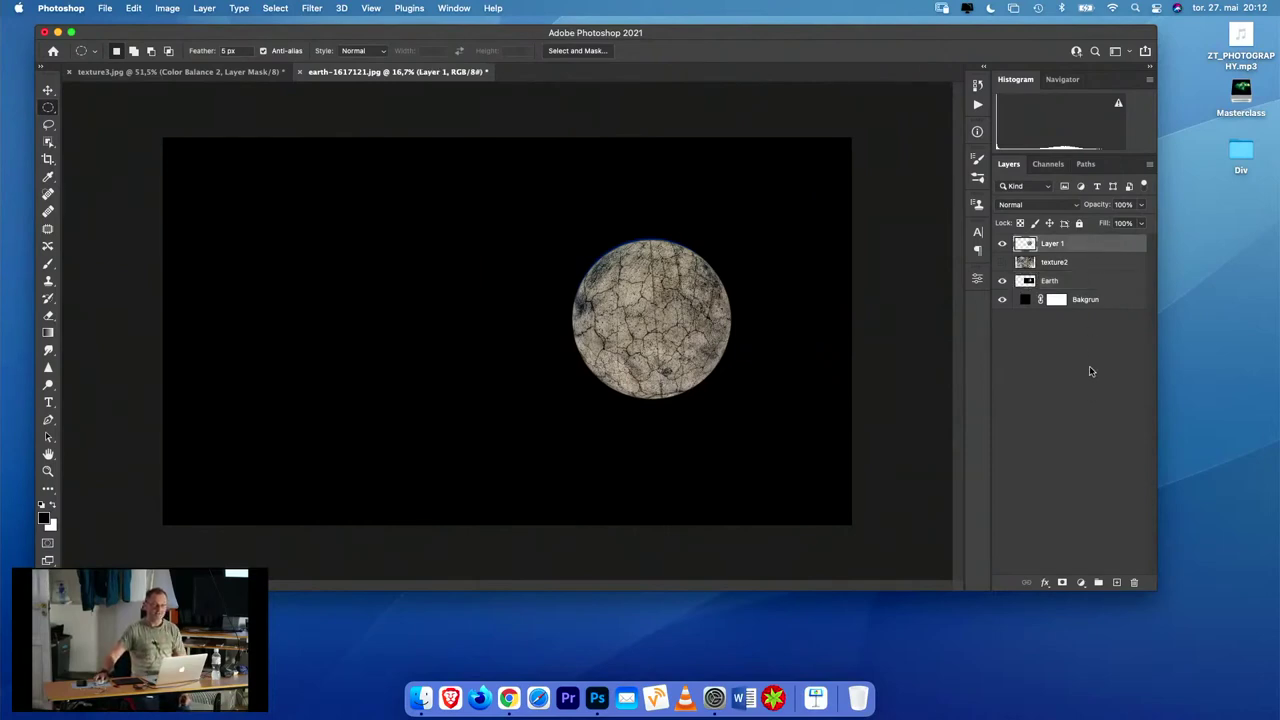
{"action": "left_click", "coordinate": [1062, 583]}
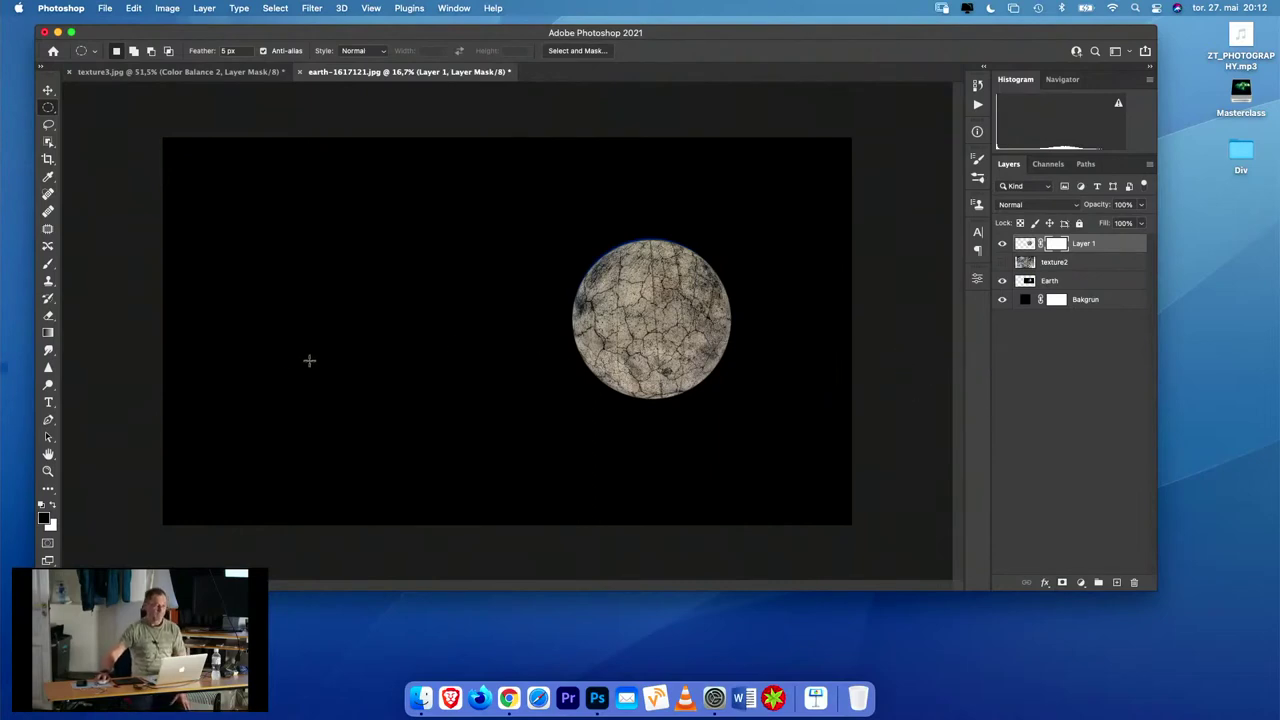
- Paint the Layer 1 mask with a black 745 px soft round brush to reveal Earth across the top
{"action": "left_click", "coordinate": [48, 264]}
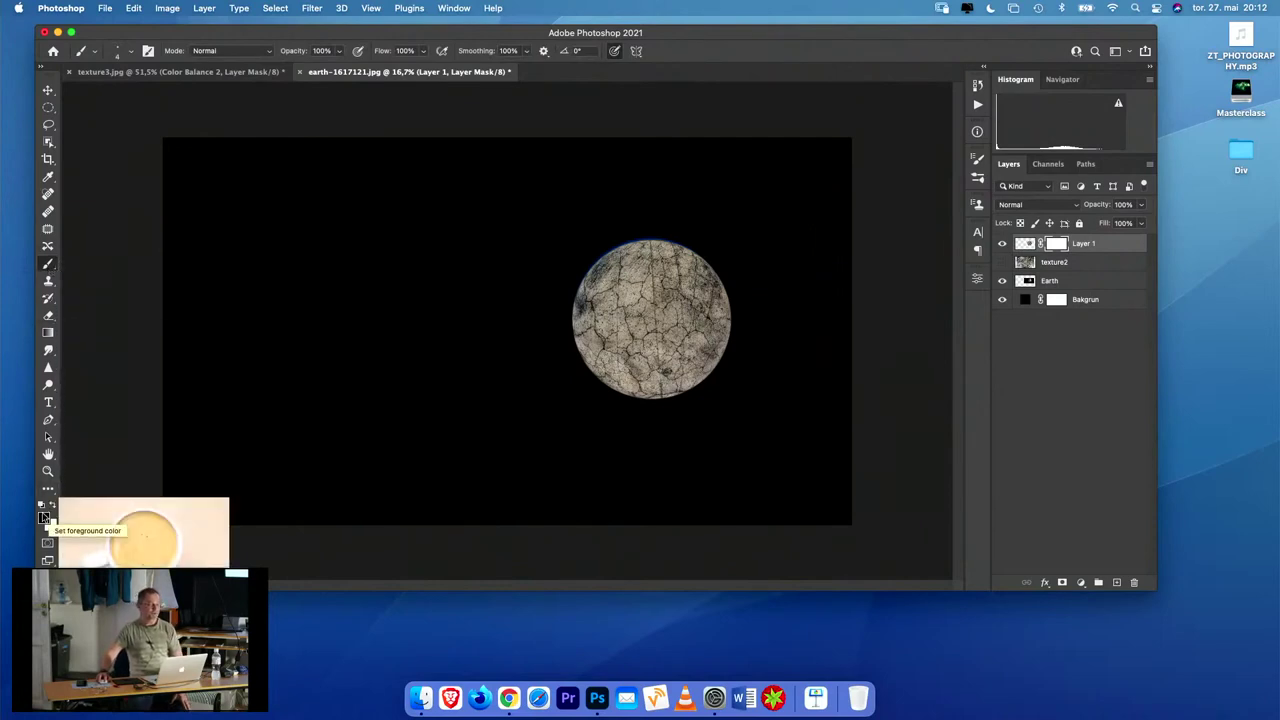
{"action": "left_click", "coordinate": [44, 517]}
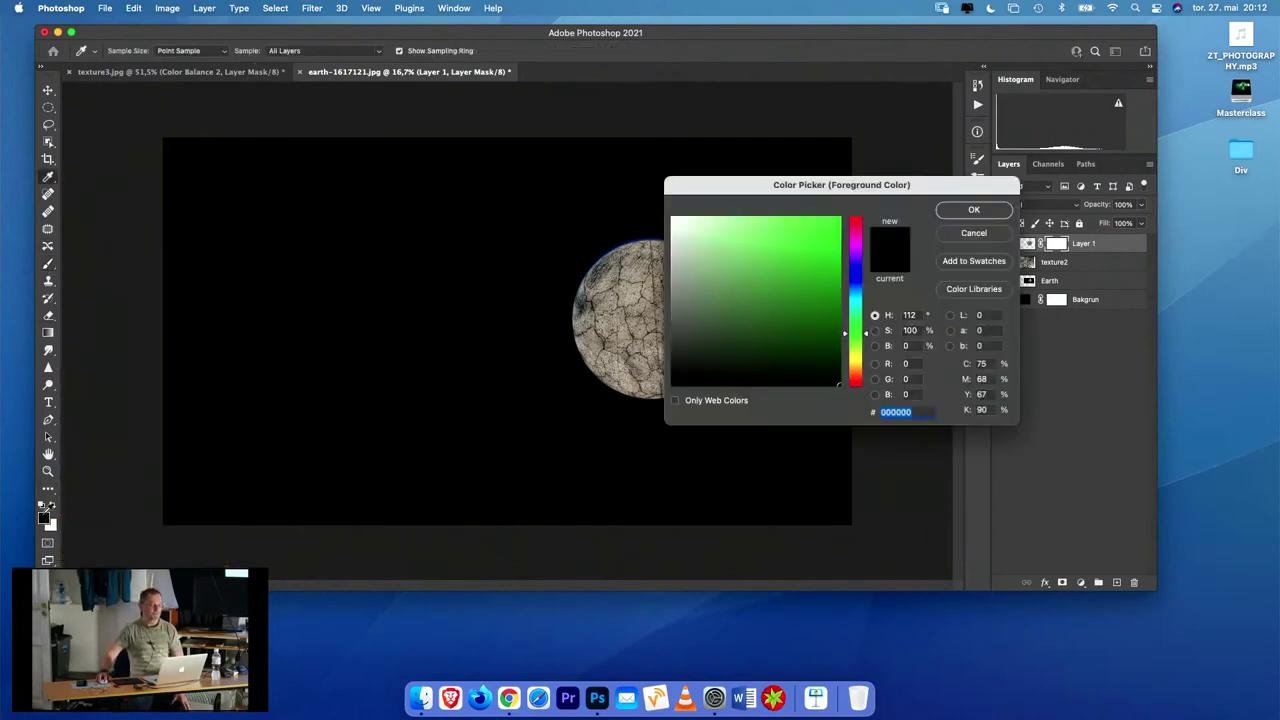
{"action": "left_click", "coordinate": [973, 210]}
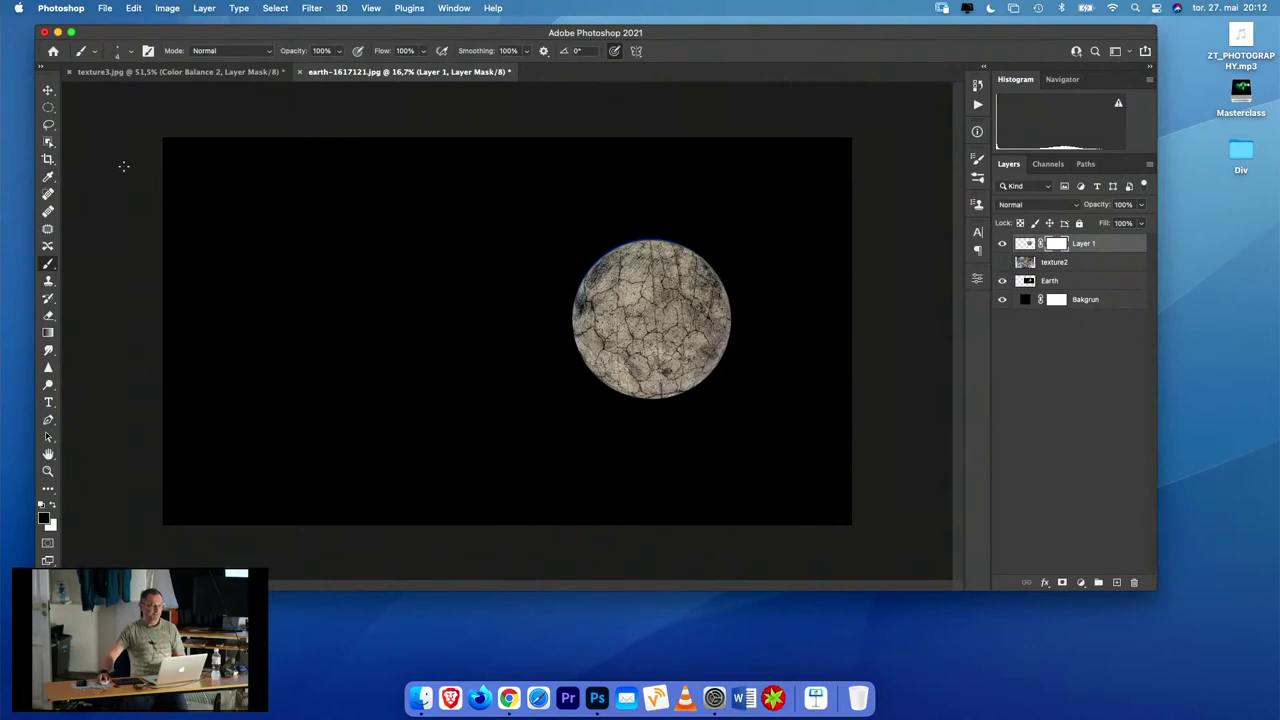
{"action": "left_click", "coordinate": [95, 54]}
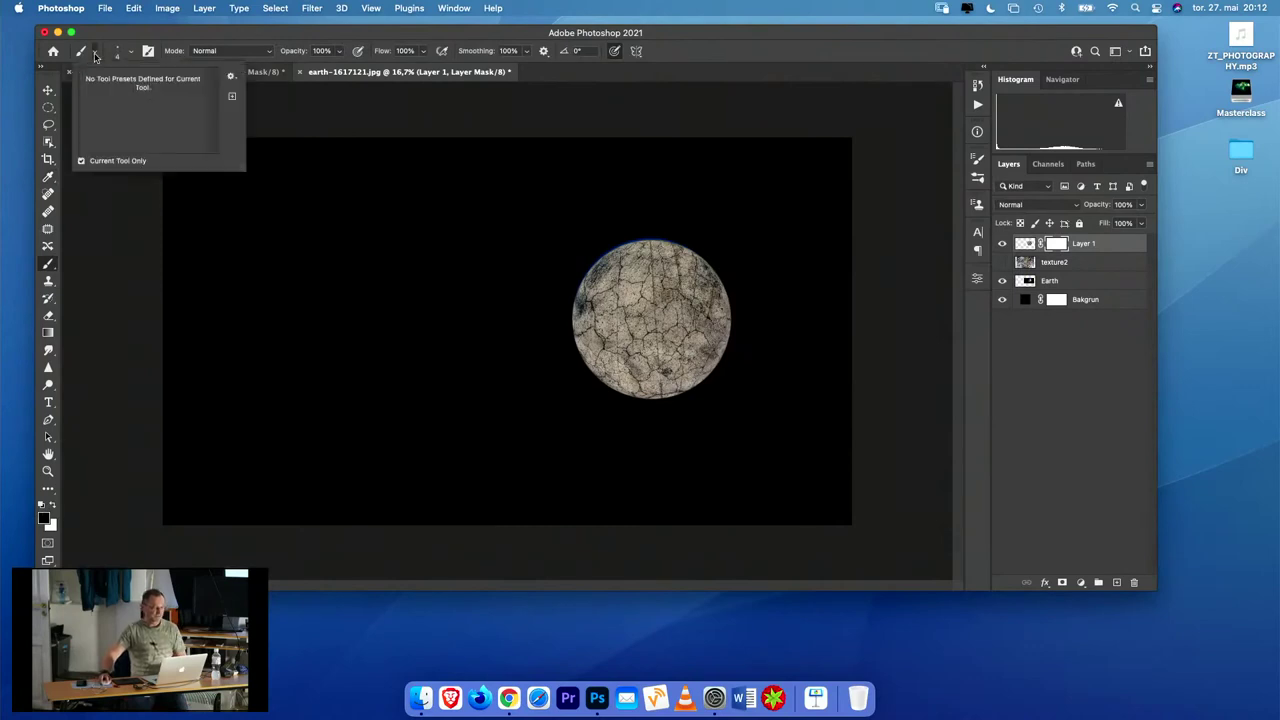
{"action": "left_click", "coordinate": [127, 55]}
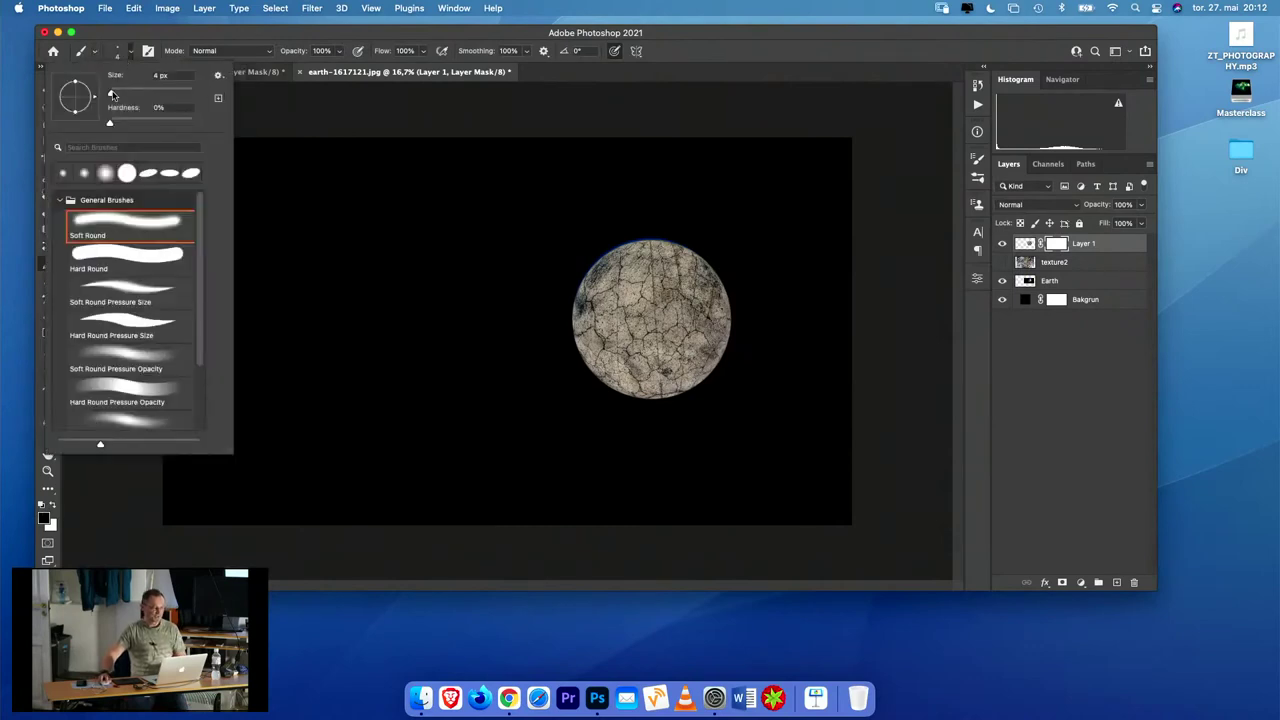
{"action": "left_click_drag", "start_coordinate": [111, 93], "coordinate": [138, 93]}
{"action": "left_click_drag", "start_coordinate": [406, 245], "coordinate": [443, 248]}
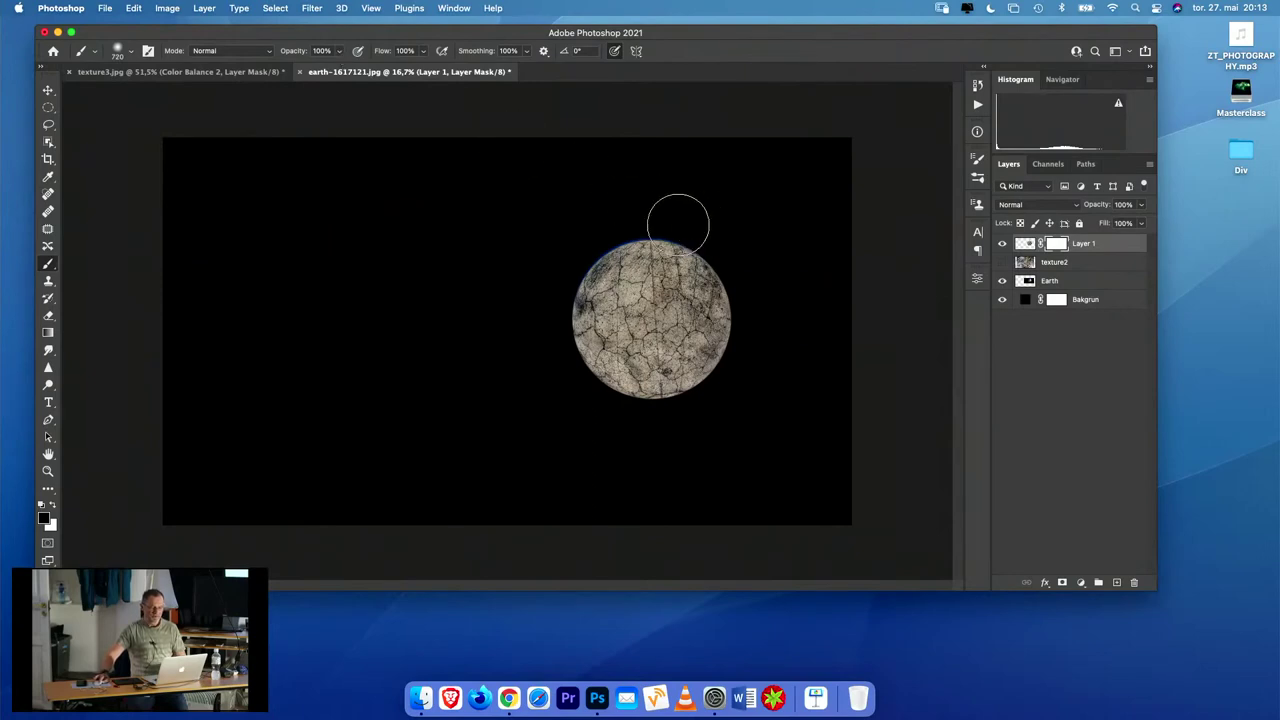
{"action": "mouse_move", "coordinate": [597, 214]}
{"action": "left_mouse_down"}
{"action": "mouse_move", "coordinate": [731, 260]}
{"action": "mouse_move", "coordinate": [677, 226]}
{"action": "mouse_move", "coordinate": [594, 238]}
{"action": "mouse_move", "coordinate": [700, 263]}
{"action": "mouse_move", "coordinate": [574, 260]}
{"action": "mouse_move", "coordinate": [631, 256]}
{"action": "mouse_move", "coordinate": [734, 286]}
{"action": "mouse_move", "coordinate": [606, 246]}
{"action": "mouse_move", "coordinate": [811, 266]}
{"action": "mouse_move", "coordinate": [763, 291]}
{"action": "mouse_move", "coordinate": [700, 262]}
{"action": "mouse_move", "coordinate": [751, 295]}
{"action": "mouse_move", "coordinate": [650, 262]}
{"action": "mouse_move", "coordinate": [783, 246]}
{"action": "mouse_move", "coordinate": [660, 270]}
{"action": "mouse_move", "coordinate": [608, 262]}
{"action": "mouse_move", "coordinate": [814, 280]}
{"action": "left_mouse_up"}
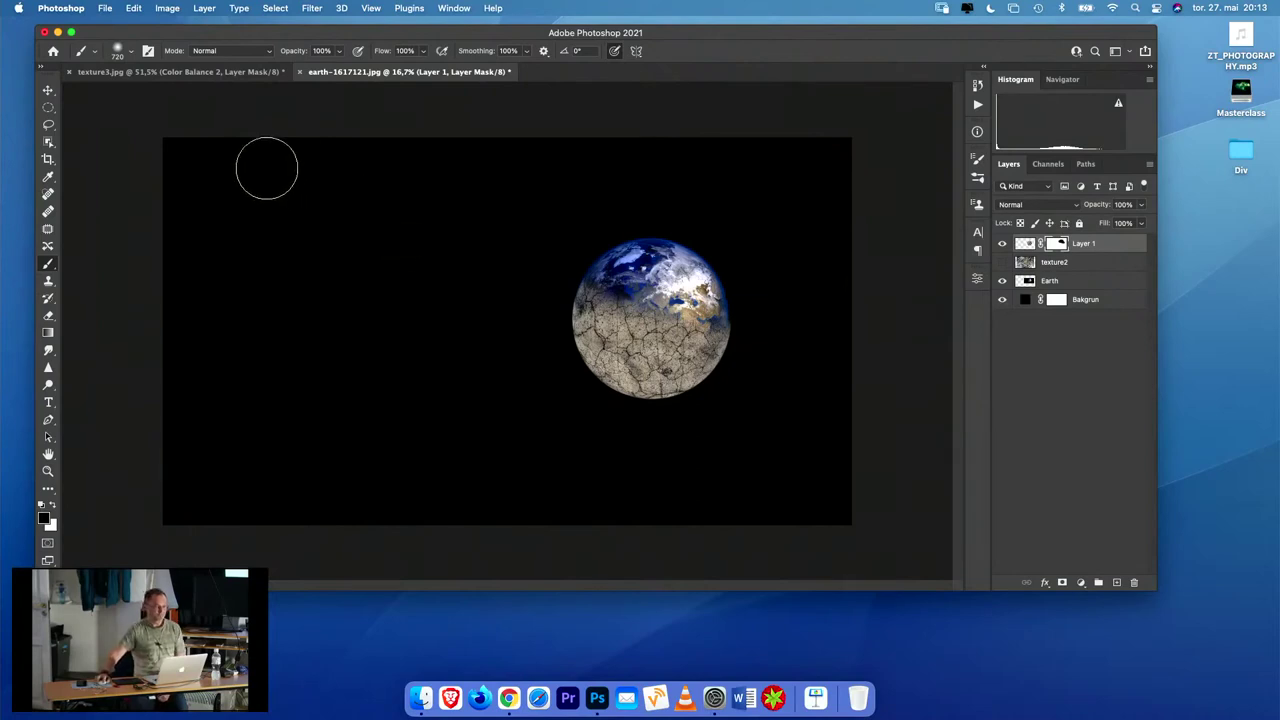
{"action": "left_click", "coordinate": [105, 8]}
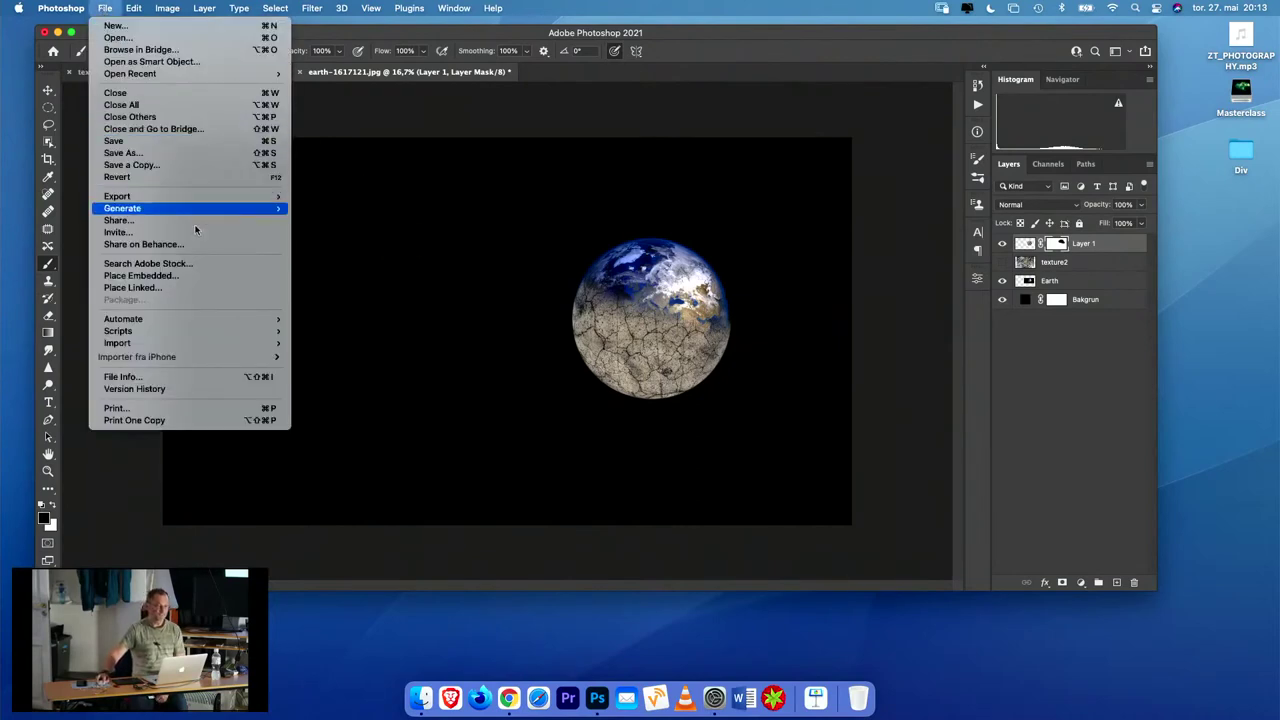
- Place fire5.jpg from Design Elements as an embedded layer over the planet
{"action": "left_click", "coordinate": [227, 278]}
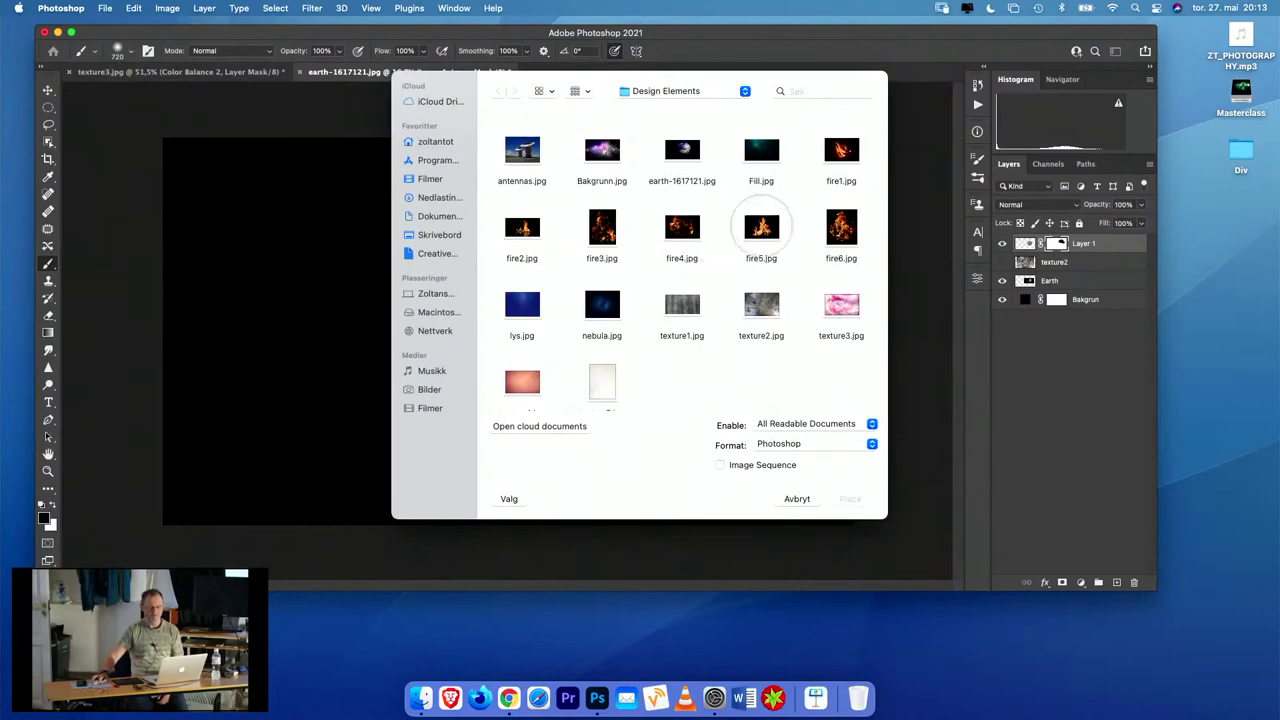
{"action": "left_click", "coordinate": [767, 231]}
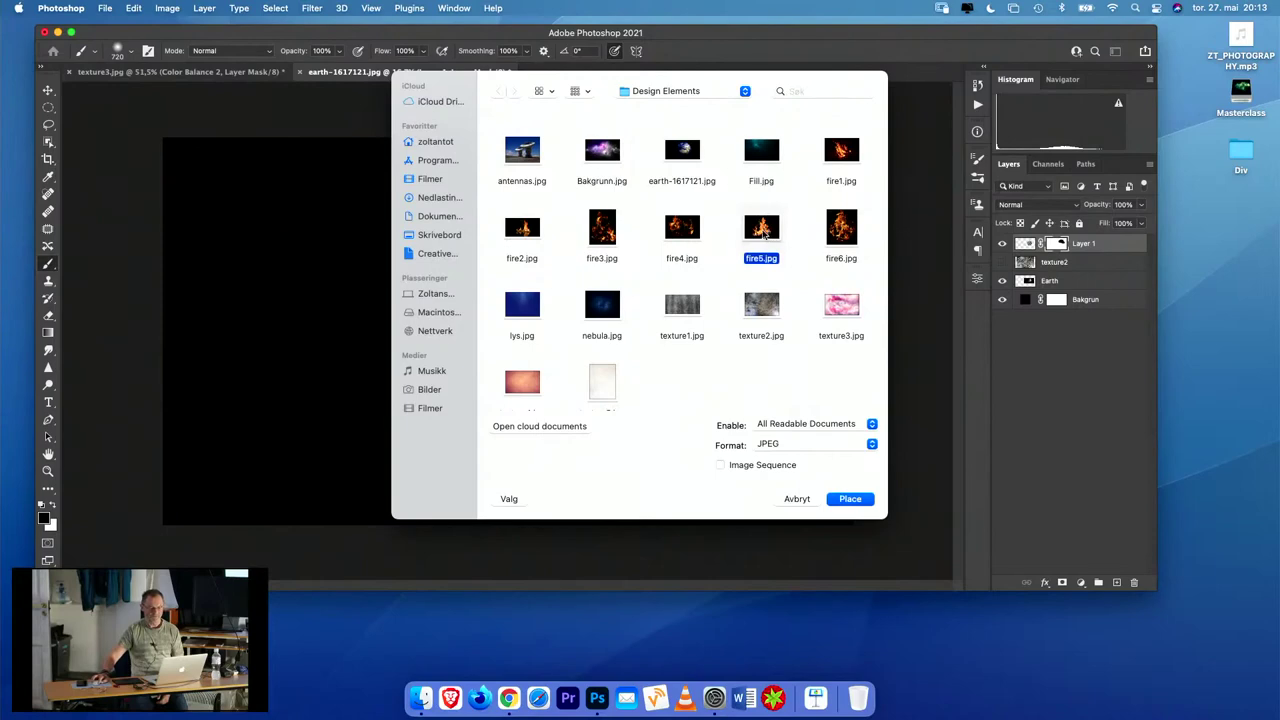
{"action": "double_click", "coordinate": [766, 233]}
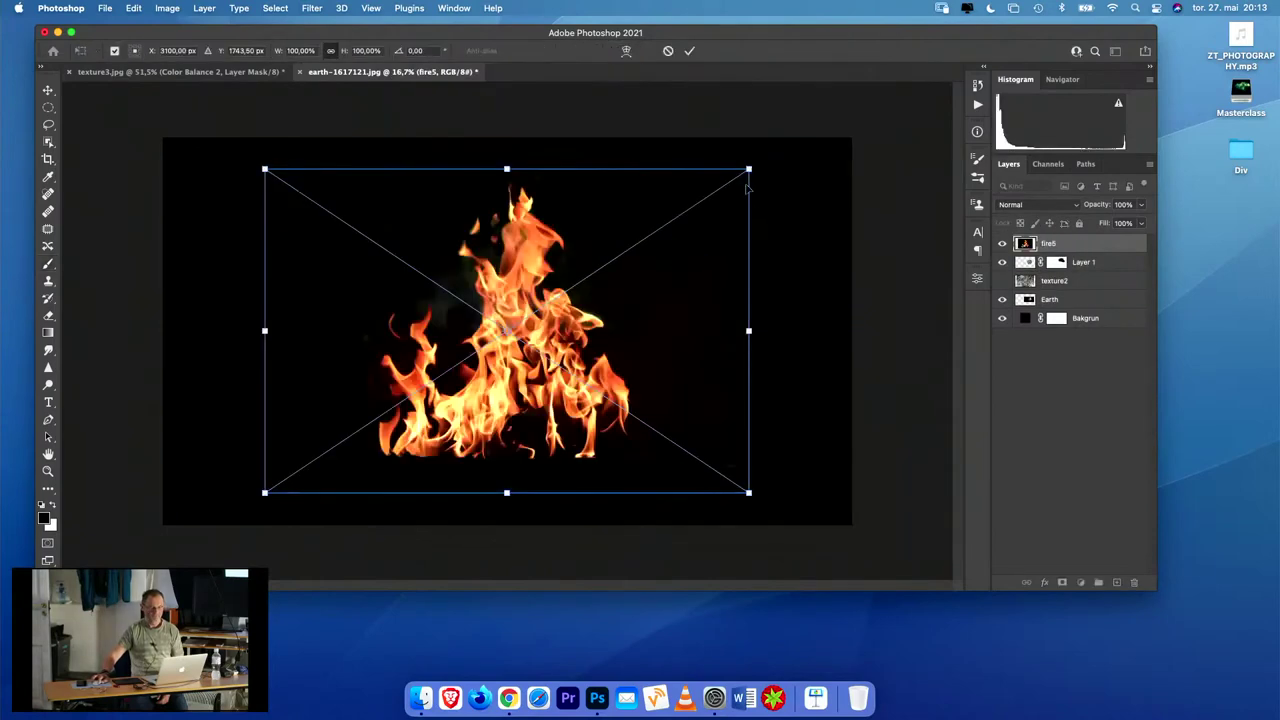
- Scale the fire5 flames to 21.16%, rotate them about 16°, and commit over the globe's upper right
{"action": "left_click_drag", "start_coordinate": [748, 169], "coordinate": [471, 355]}
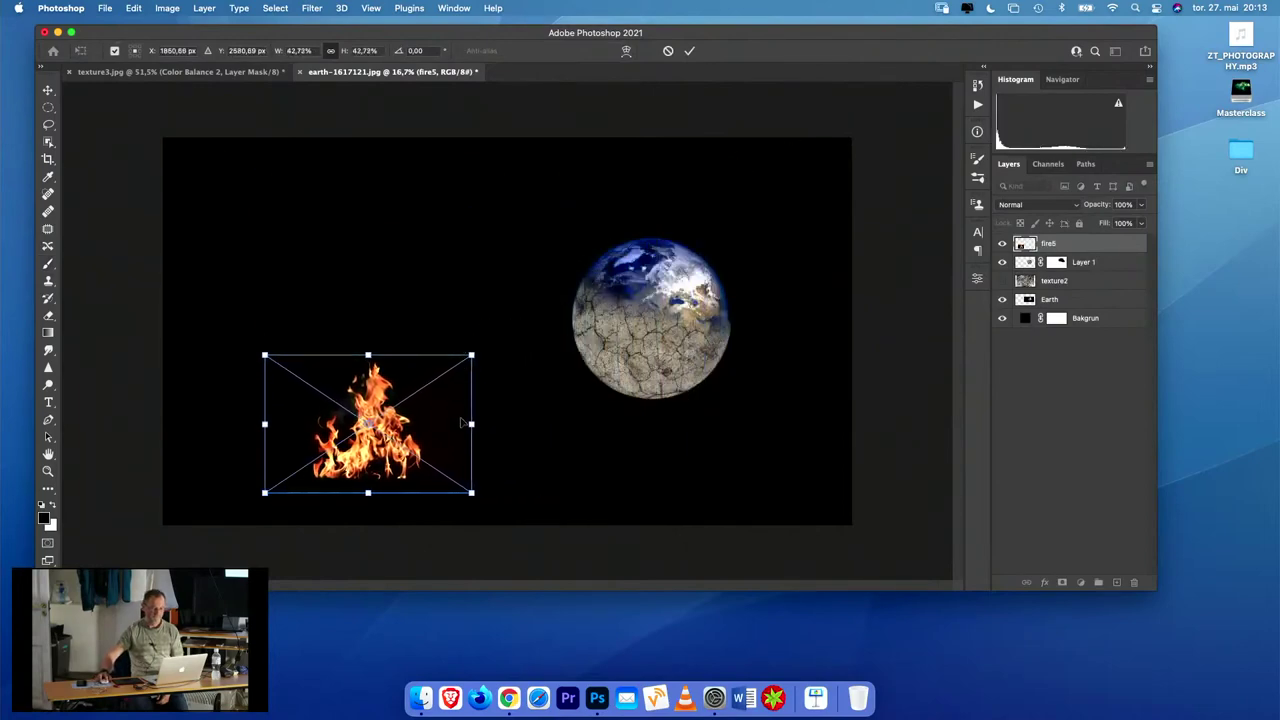
{"action": "left_click_drag", "start_coordinate": [450, 412], "coordinate": [717, 258]}
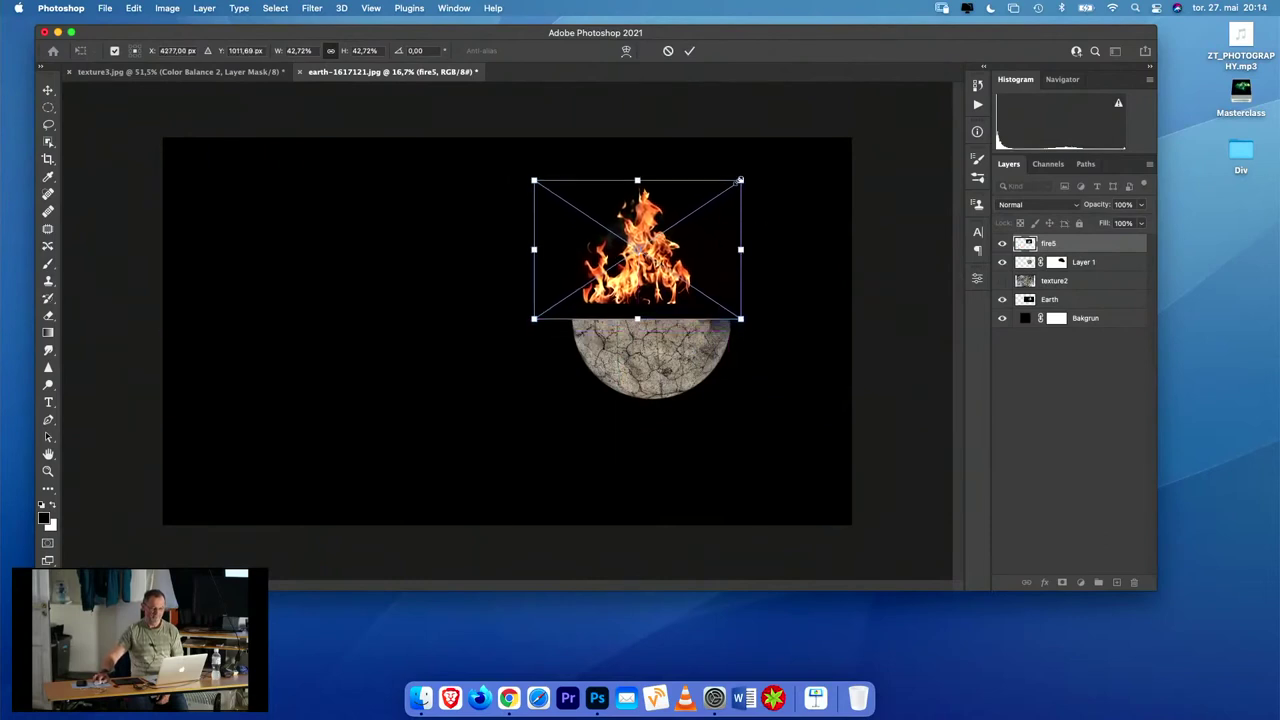
{"action": "left_click_drag", "start_coordinate": [741, 186], "coordinate": [643, 243]}
{"action": "left_click_drag", "start_coordinate": [622, 291], "coordinate": [696, 304]}
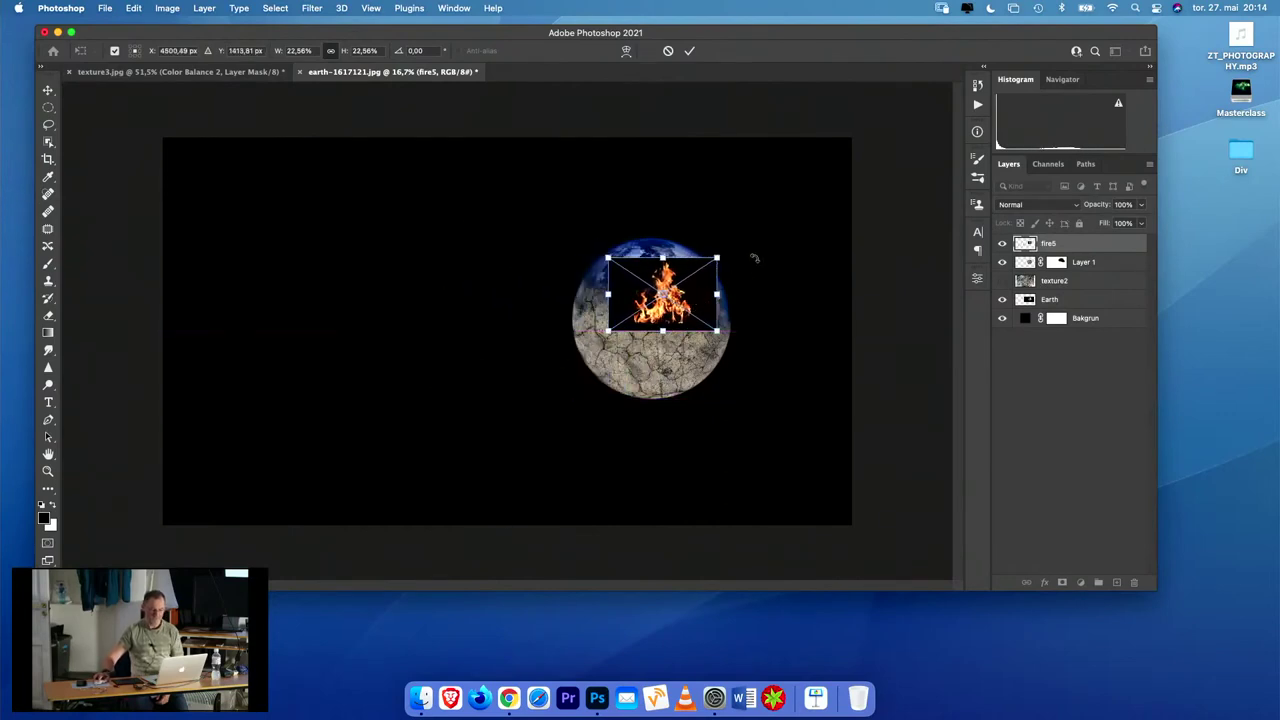
{"action": "left_click_drag", "start_coordinate": [751, 248], "coordinate": [757, 286]}
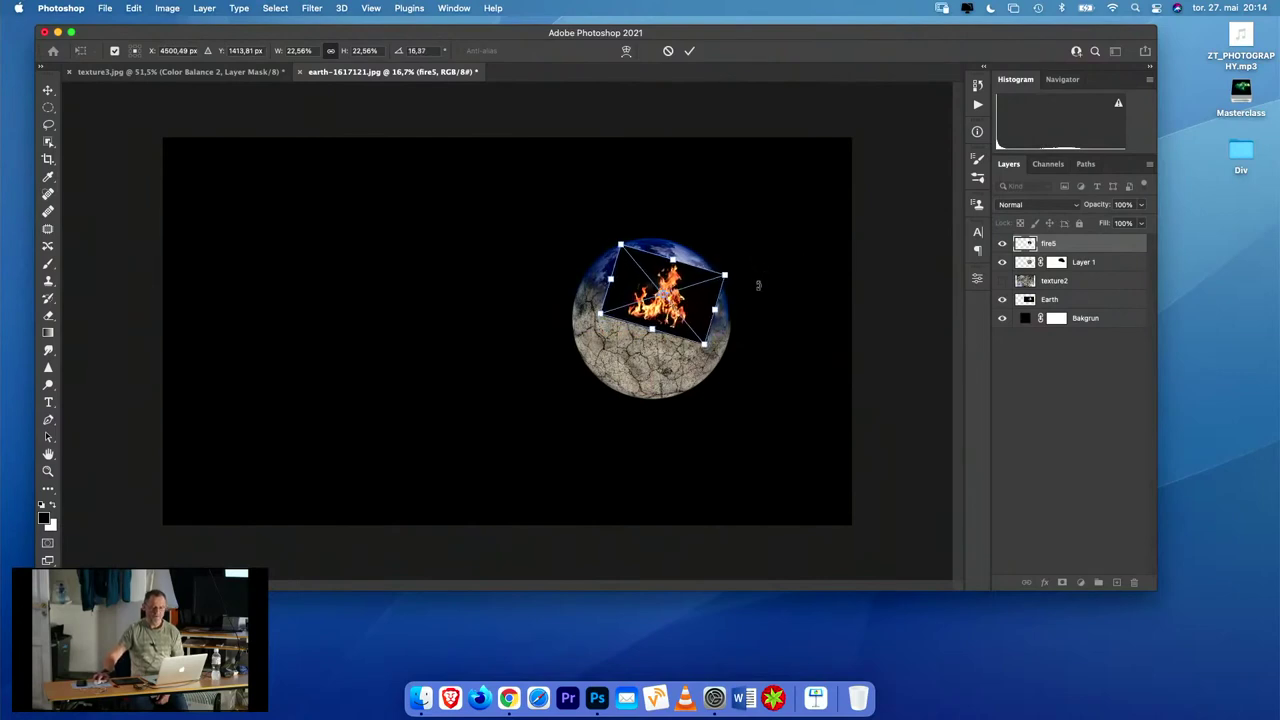
{"action": "left_click_drag", "start_coordinate": [704, 343], "coordinate": [699, 338]}
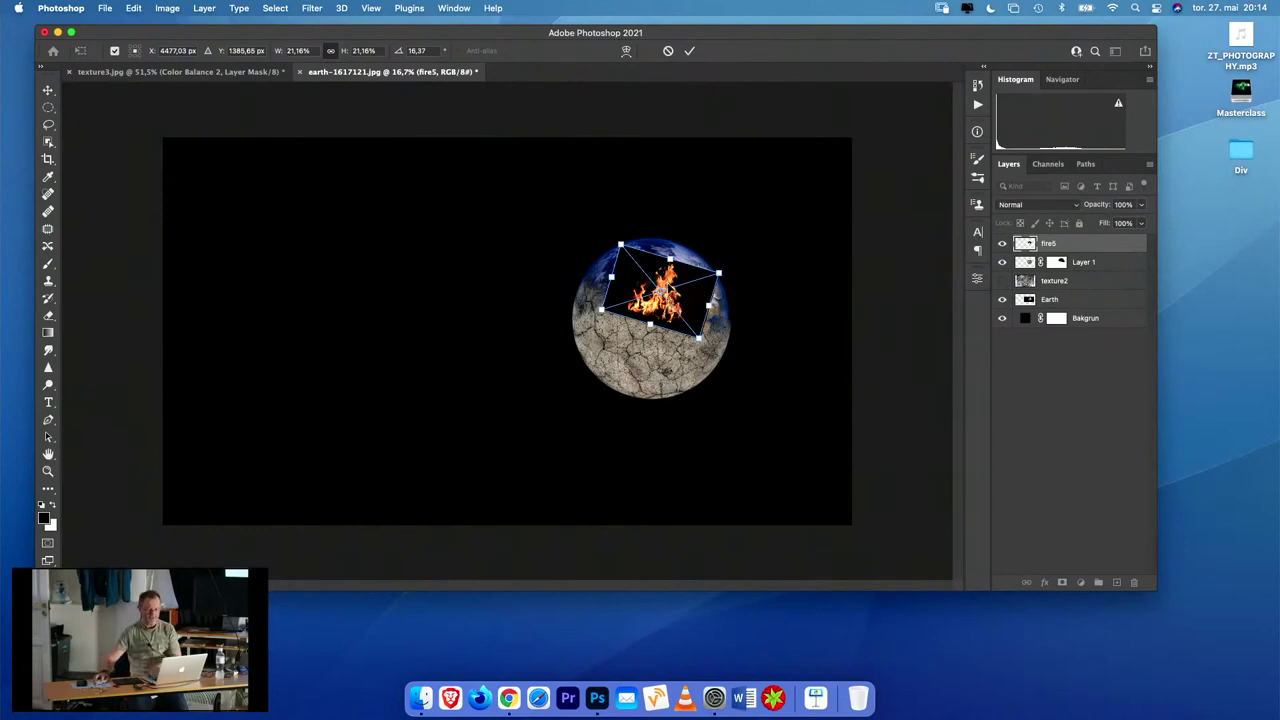
{"action": "key", "text": "Return"}
{"action": "key", "text": "b"}
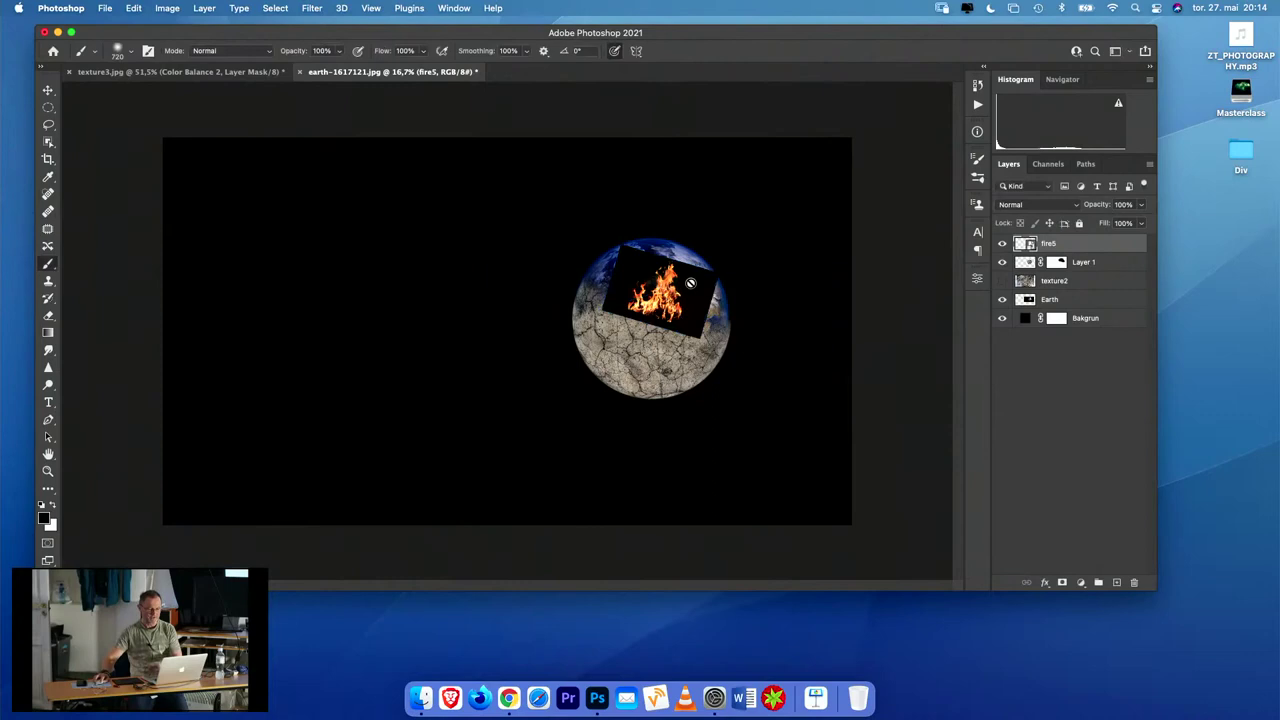
- Set fire5's blend mode to Lighten and shift the flames toward the globe's upper left
{"action": "left_click", "coordinate": [1043, 207]}
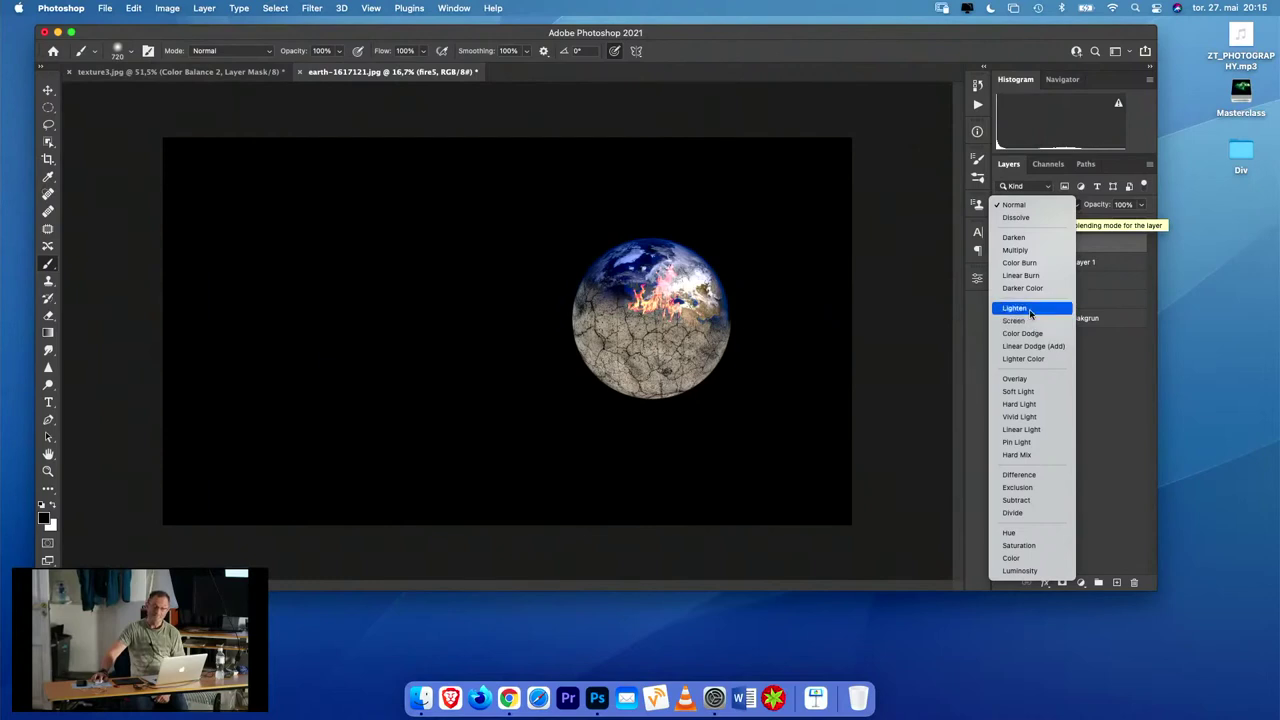
{"action": "left_click", "coordinate": [1030, 314]}
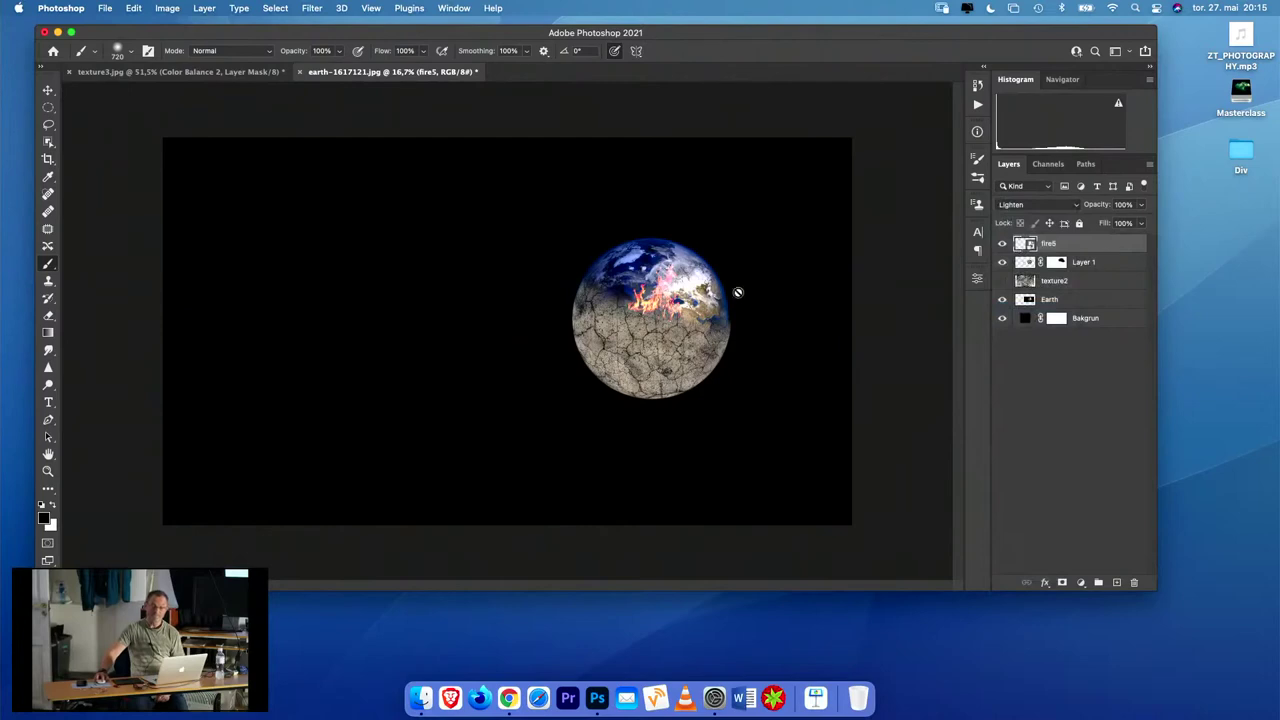
{"action": "key", "text": "super+t"}
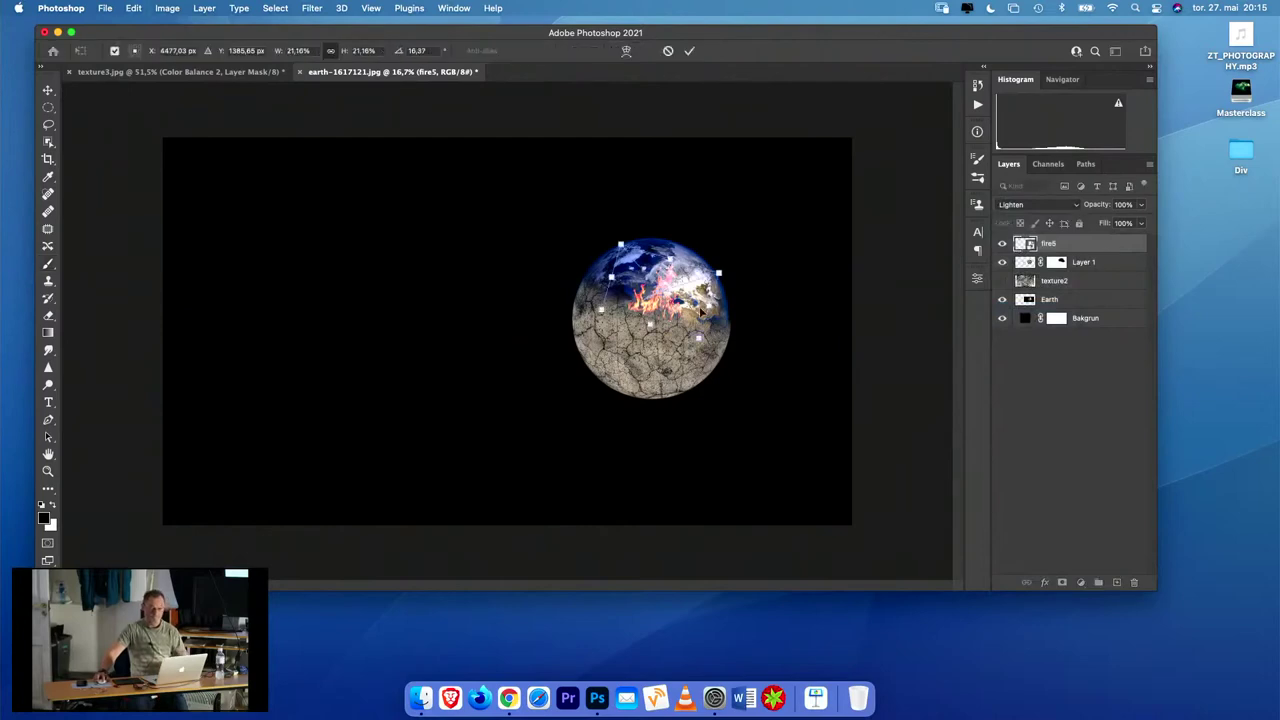
{"action": "left_click_drag", "start_coordinate": [702, 312], "coordinate": [668, 309]}
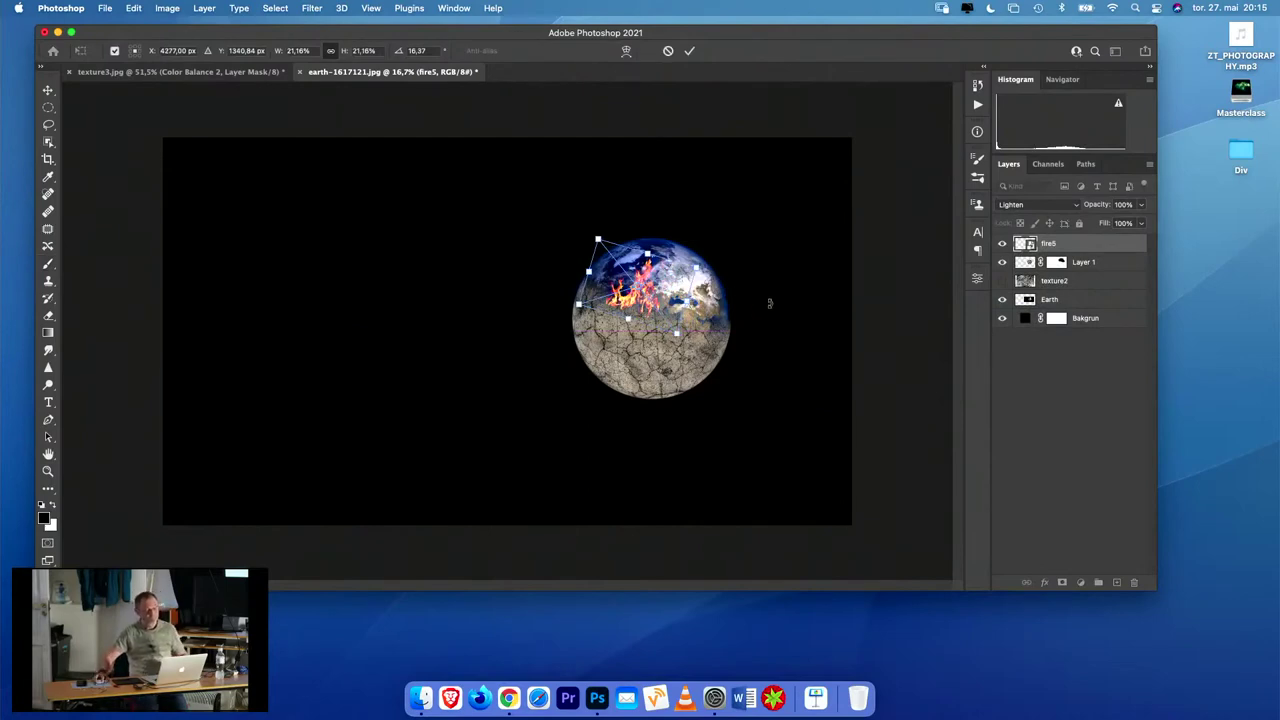
{"action": "left_click", "coordinate": [48, 91]}
{"action": "left_click", "coordinate": [842, 222]}
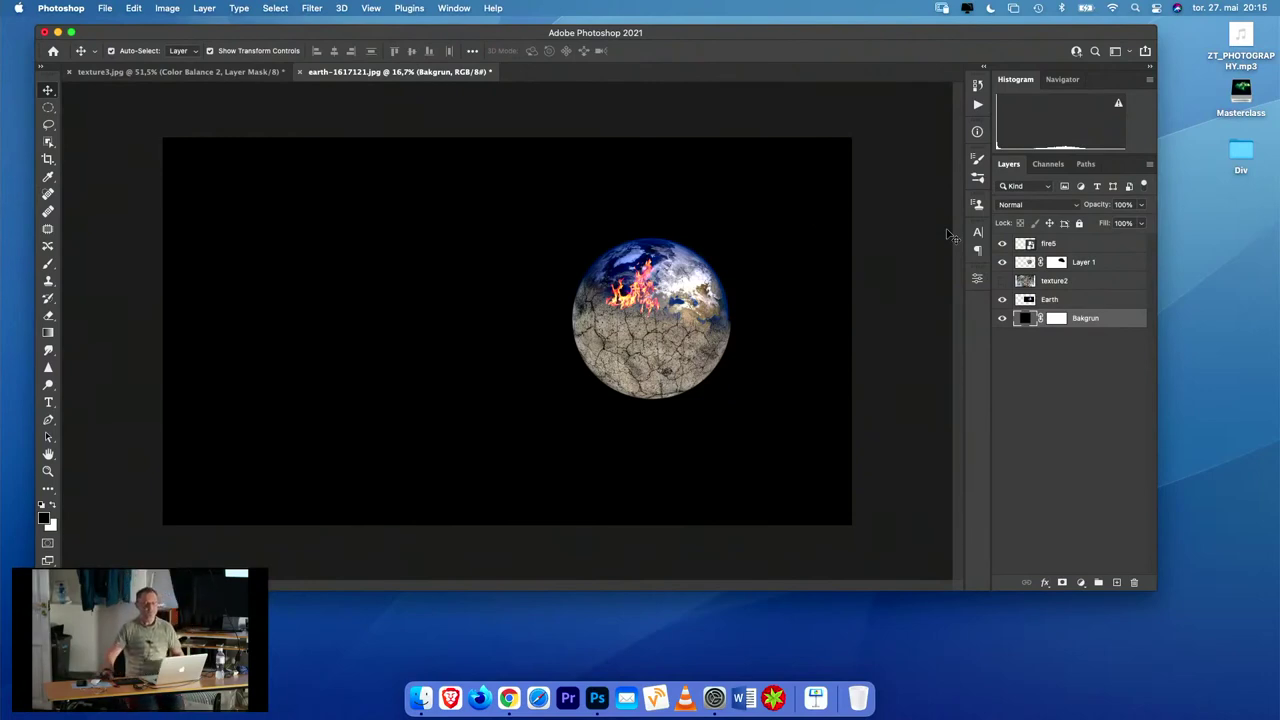
- Duplicate fire5, then move, rotate and shrink the copy onto the globe's right edge
{"action": "left_click", "coordinate": [1079, 245]}
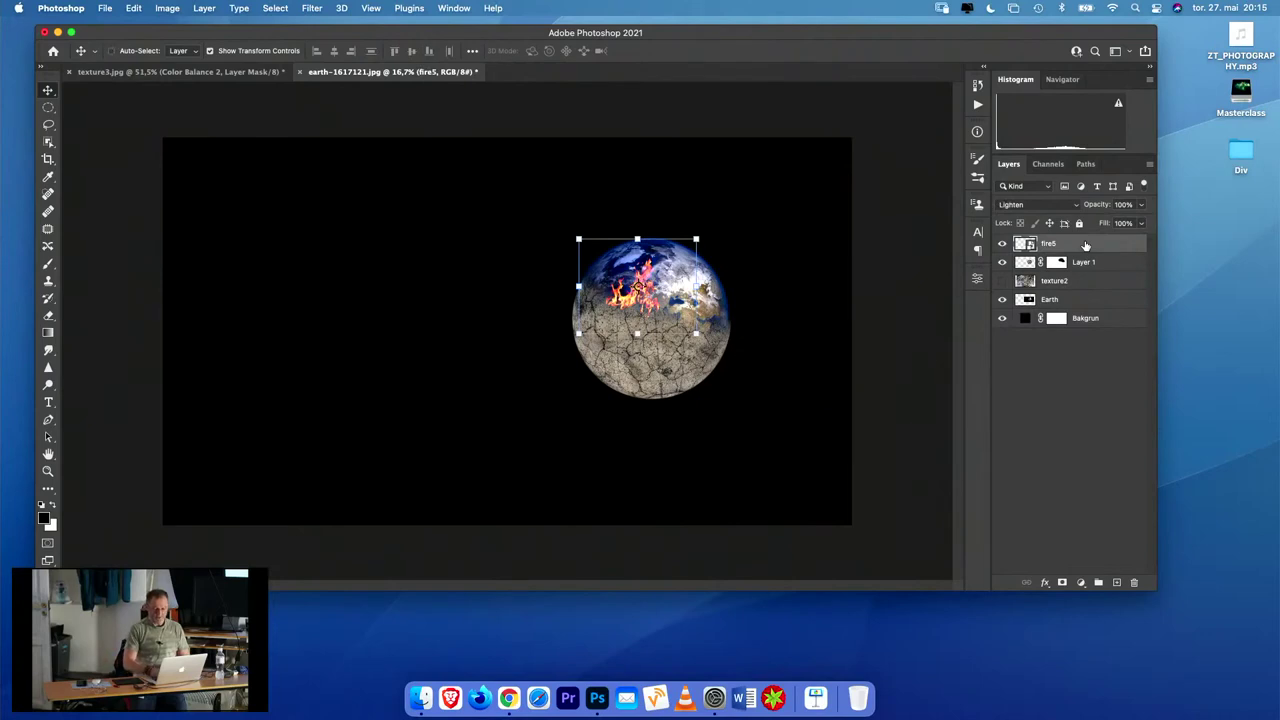
{"action": "key", "text": "super+j"}
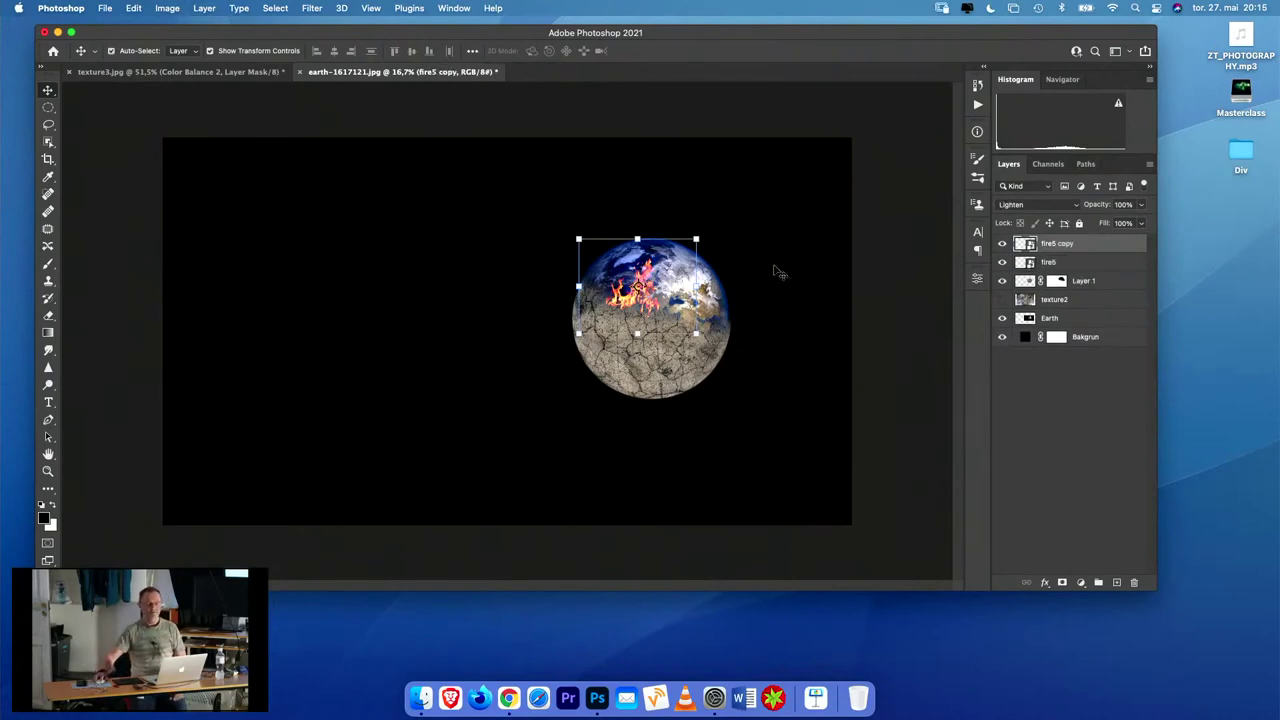
{"action": "left_click_drag", "start_coordinate": [638, 287], "coordinate": [709, 287]}
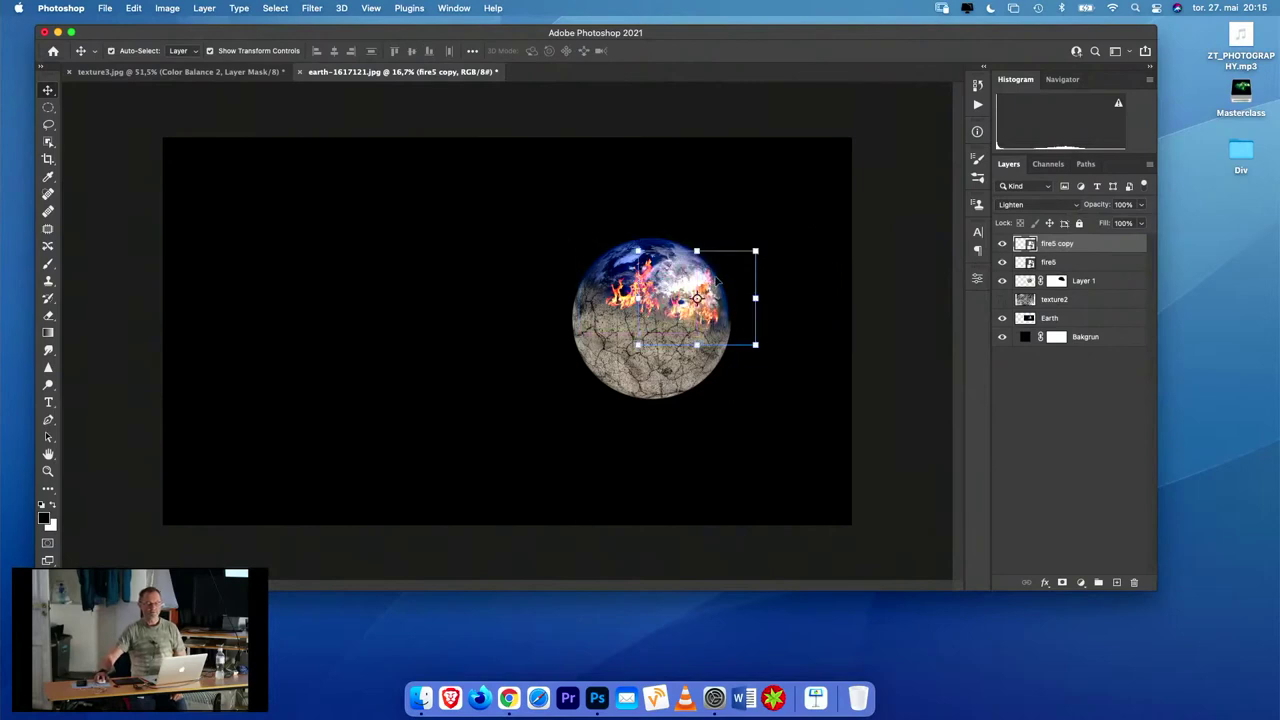
{"action": "left_click_drag", "start_coordinate": [725, 247], "coordinate": [782, 292]}
{"action": "left_click_drag", "start_coordinate": [705, 266], "coordinate": [740, 318]}
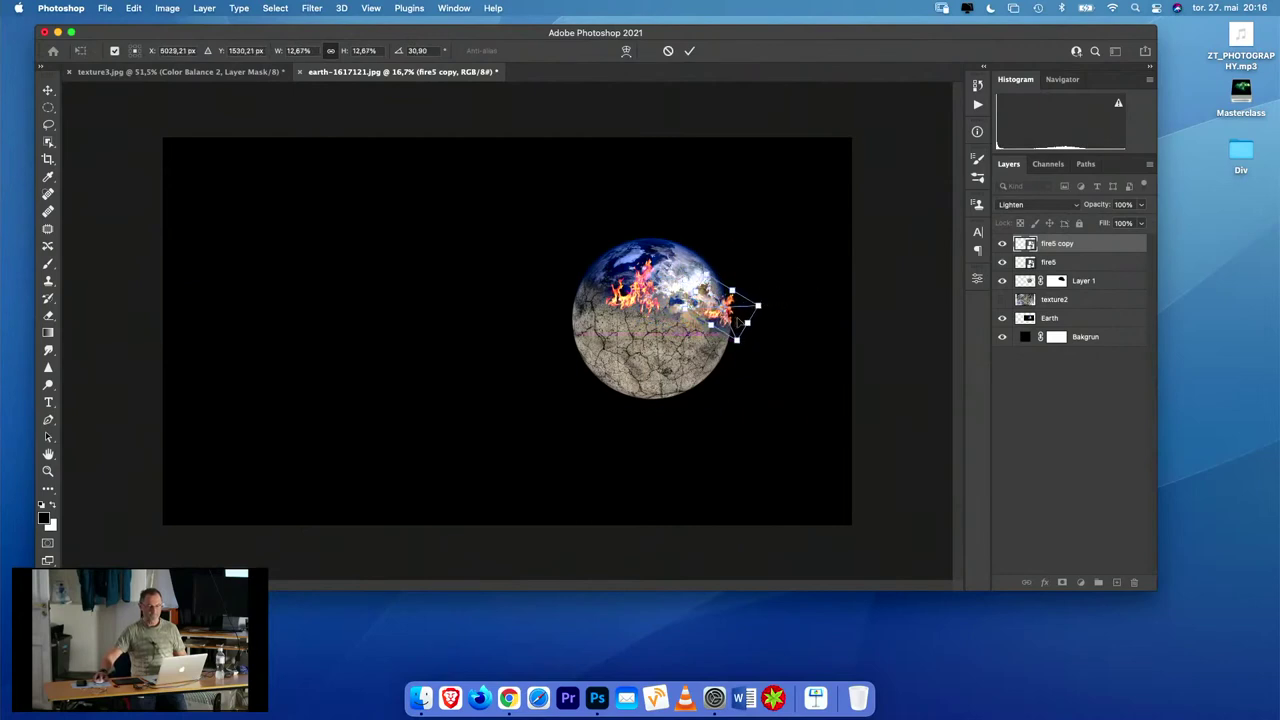
{"action": "key", "text": "Return"}
{"action": "left_click", "coordinate": [792, 296]}
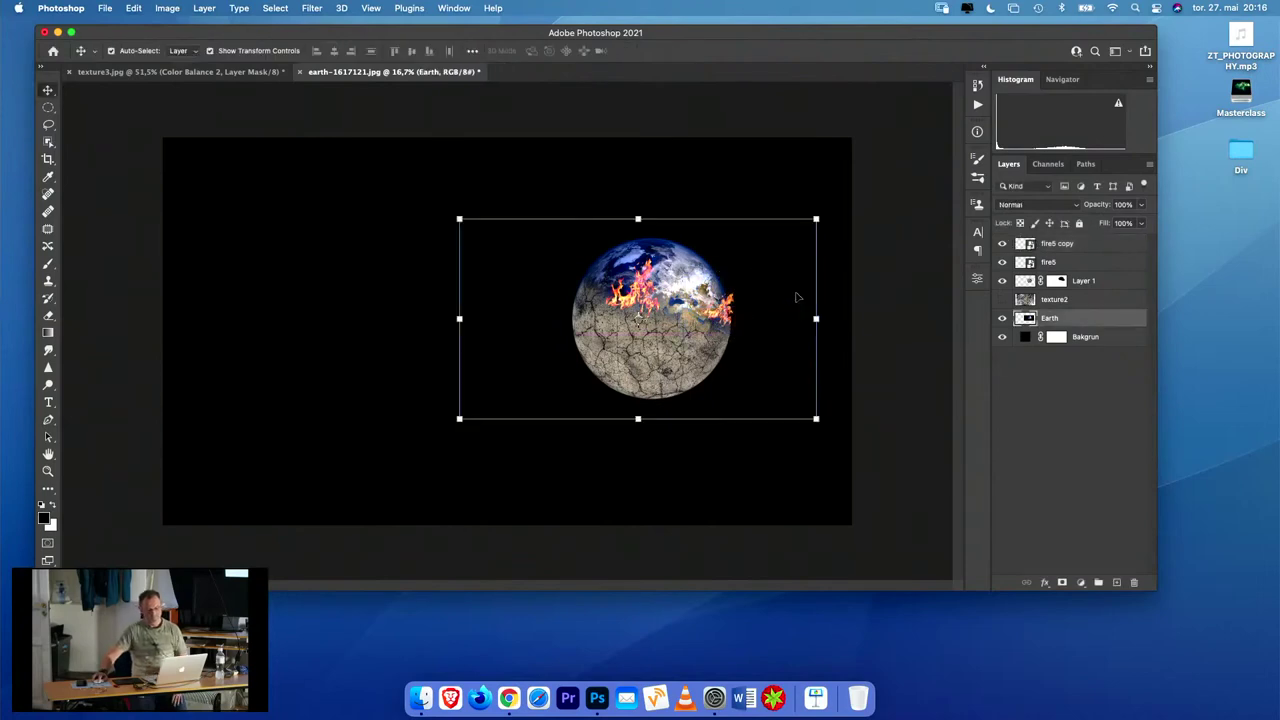
{"action": "left_click", "coordinate": [788, 204]}
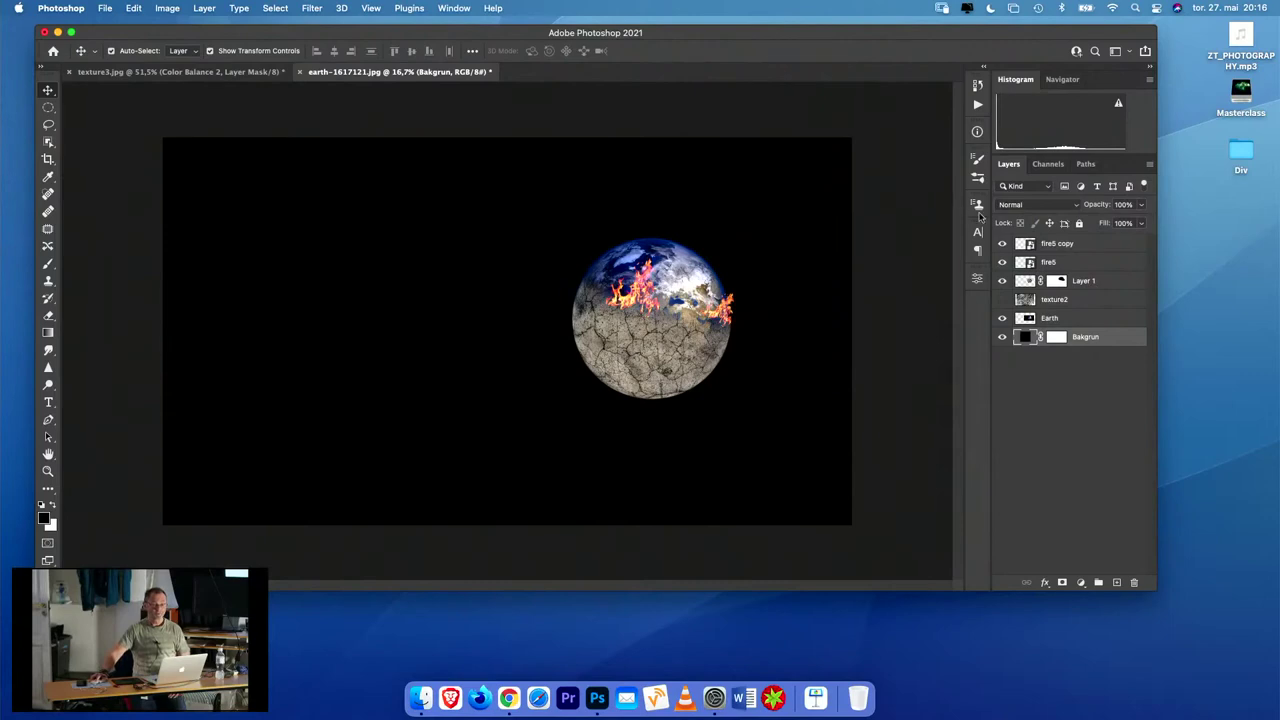
{"action": "left_click", "coordinate": [1084, 246]}
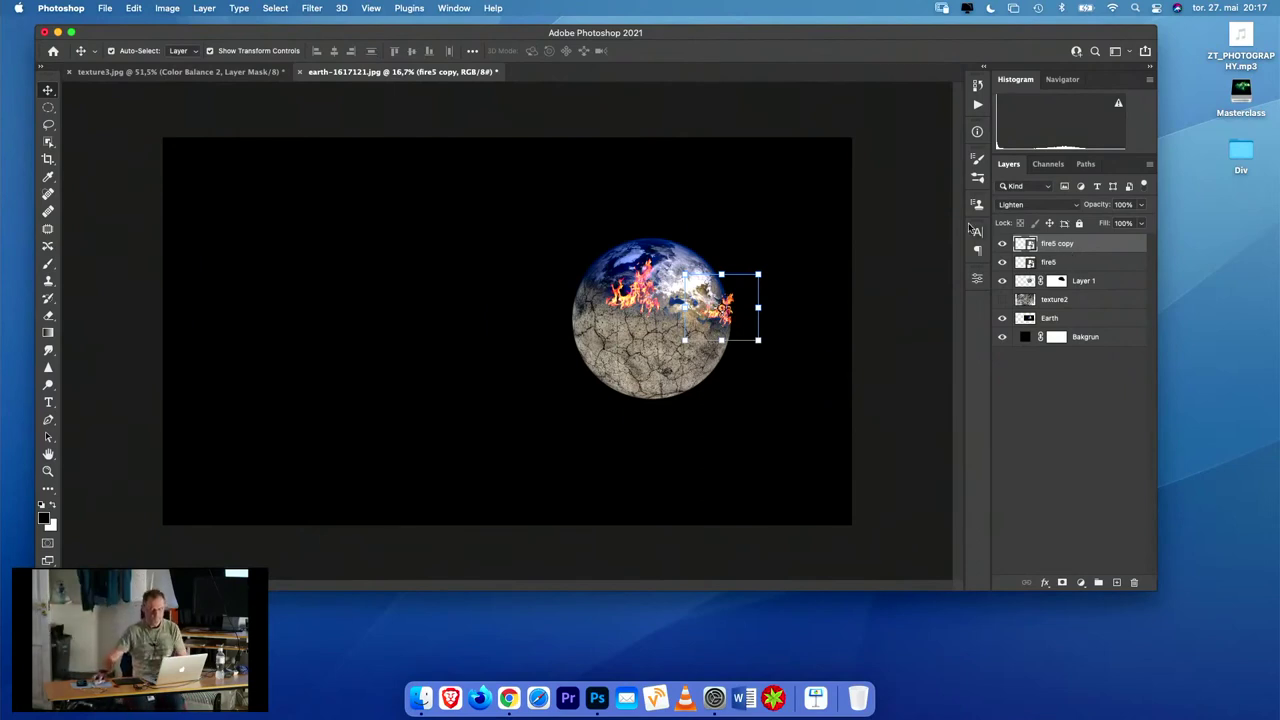
{"action": "left_click", "coordinate": [875, 283]}
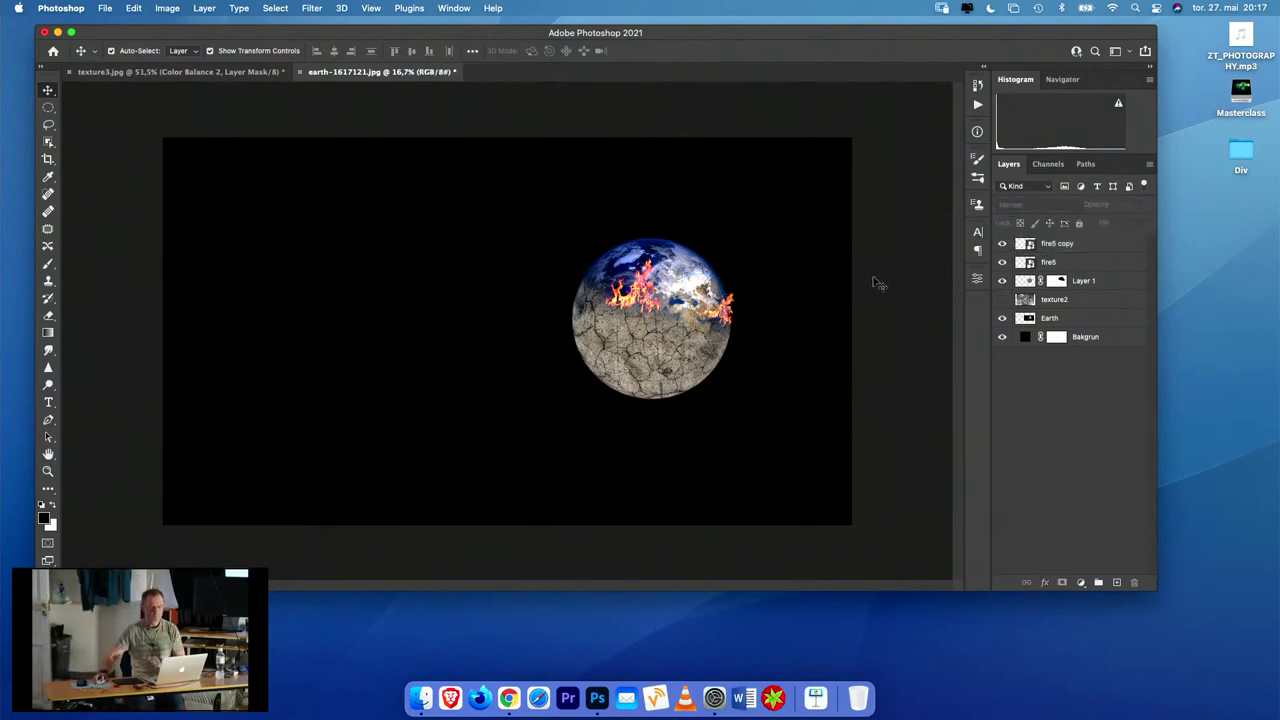
- Place fire3.jpg into the composite as an embedded layer
{"action": "left_click", "coordinate": [101, 9]}
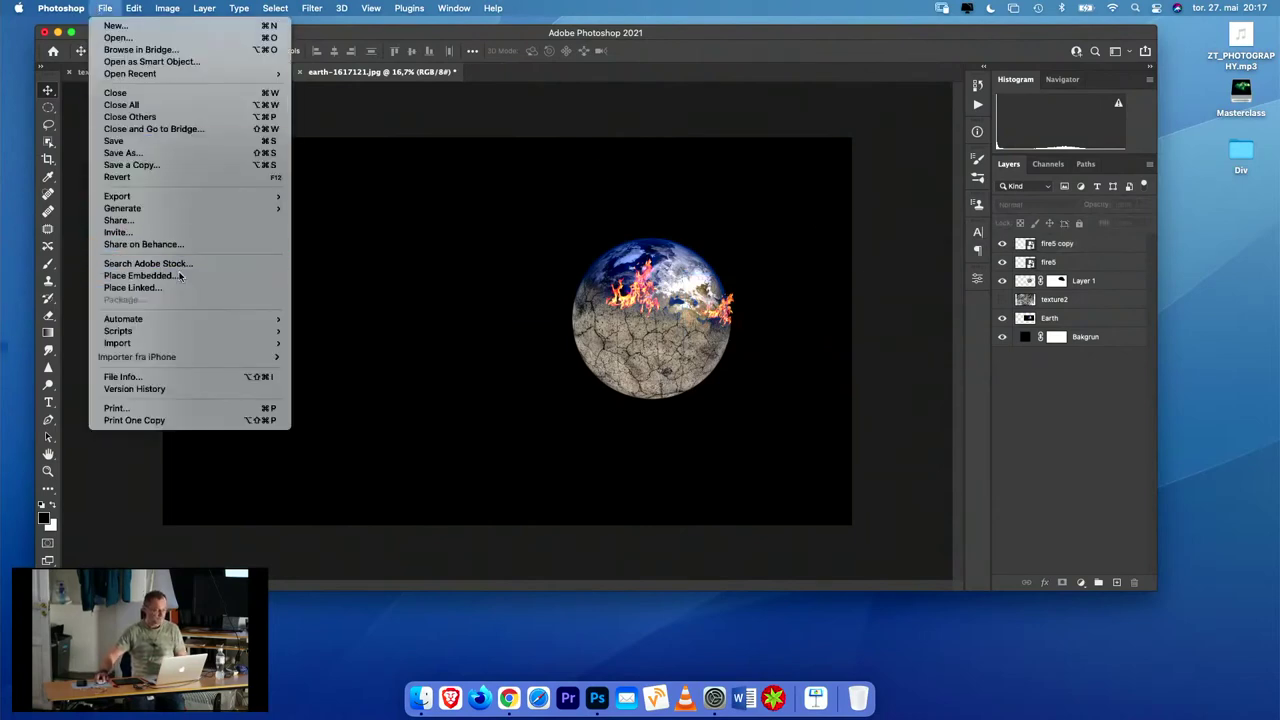
{"action": "left_click", "coordinate": [140, 275]}
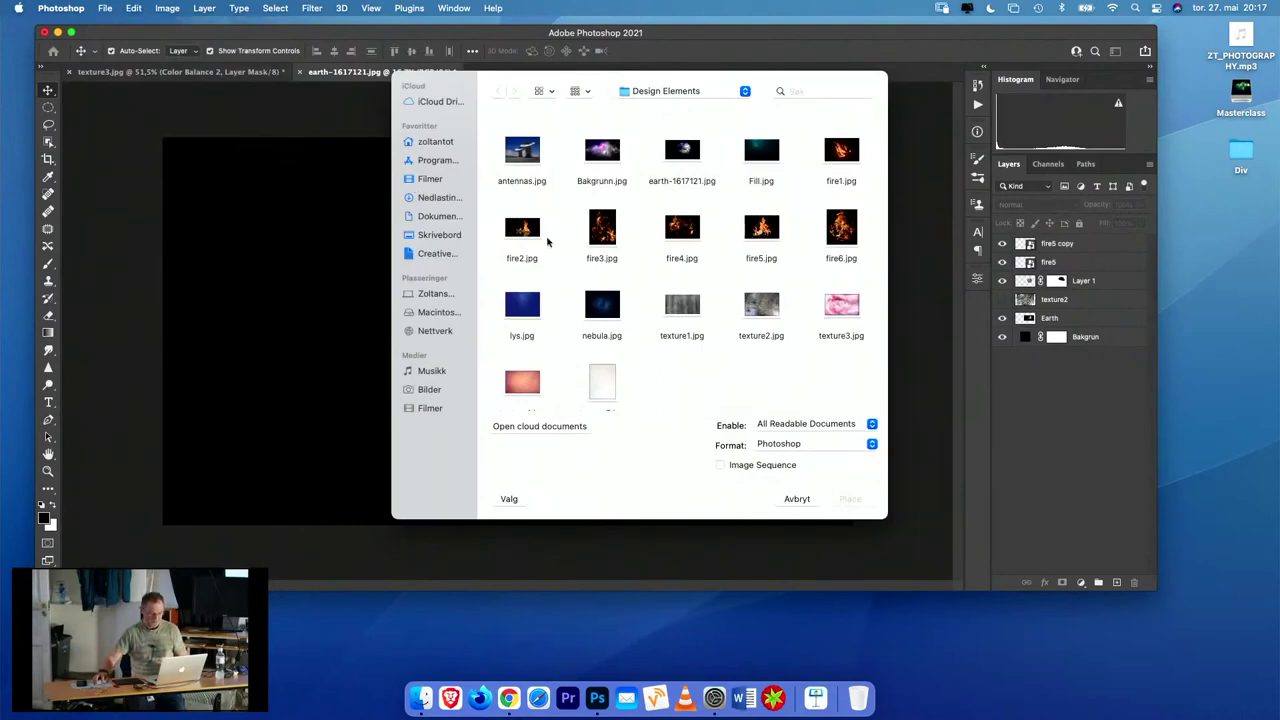
{"action": "left_click", "coordinate": [601, 236]}
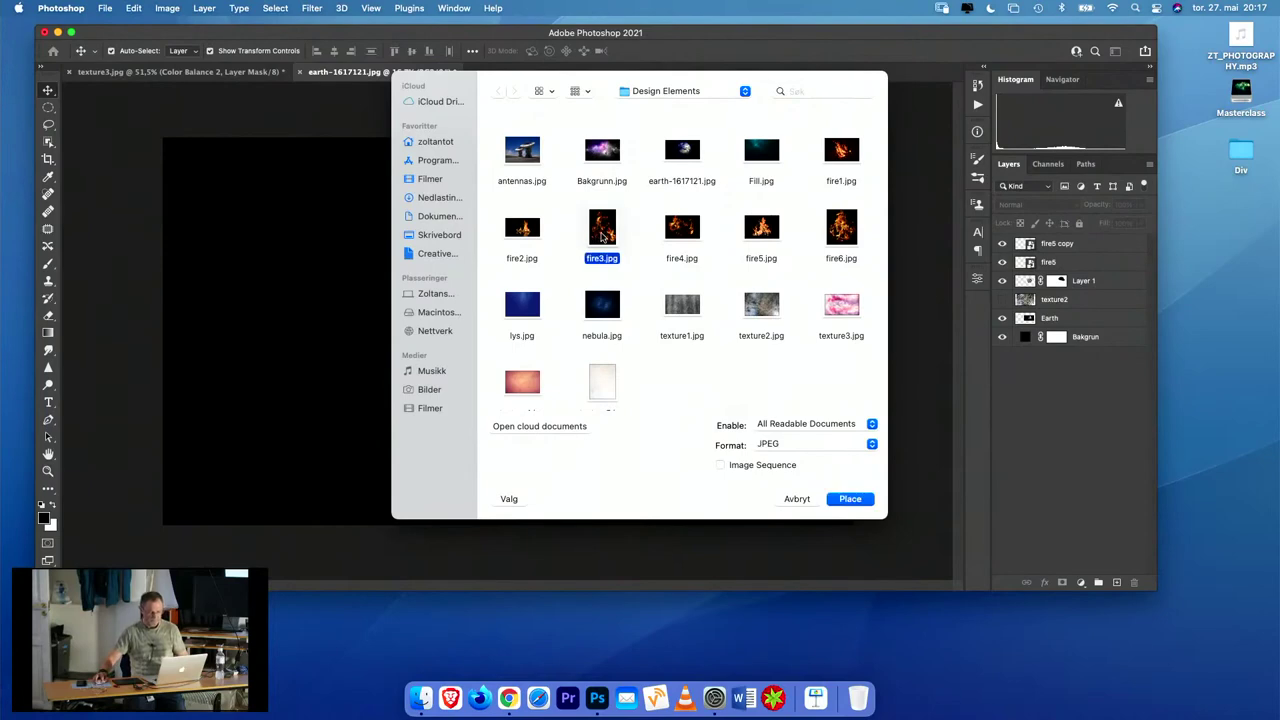
{"action": "double_click", "coordinate": [601, 236]}
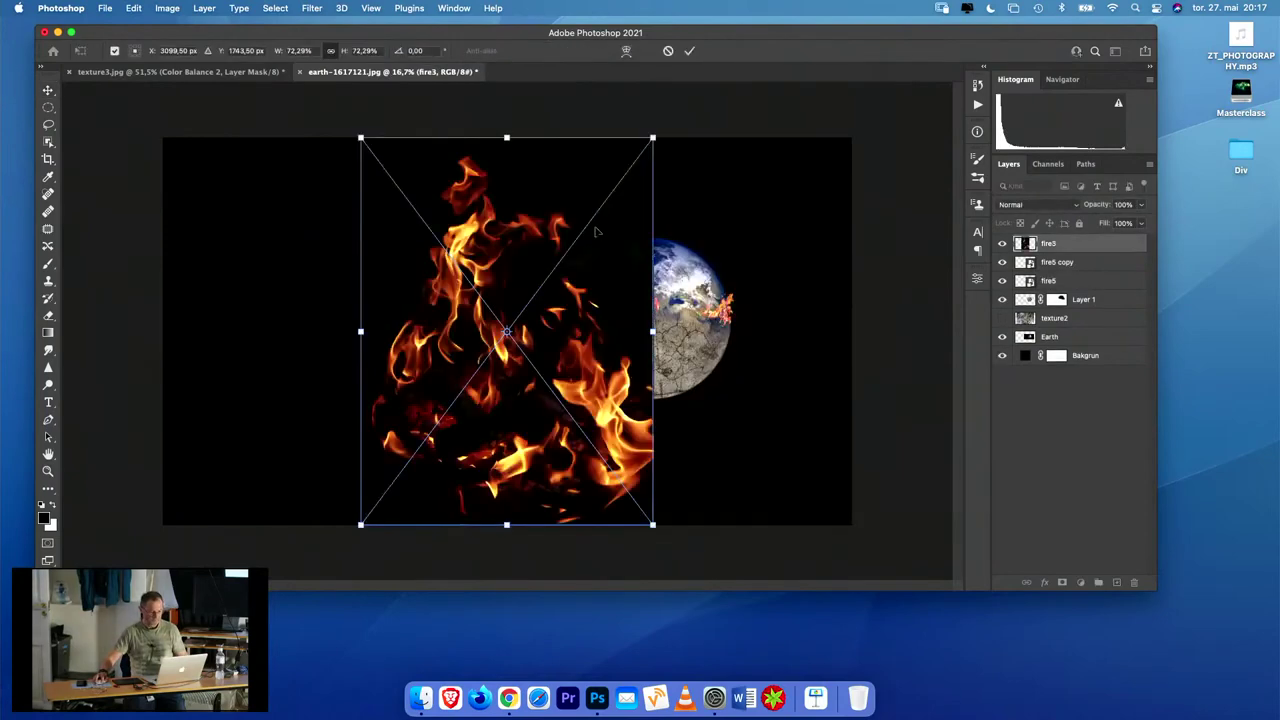
- Scale the fire3 flames to about 27.72% over the globe's upper left
{"action": "left_click_drag", "start_coordinate": [652, 137], "coordinate": [624, 212]}
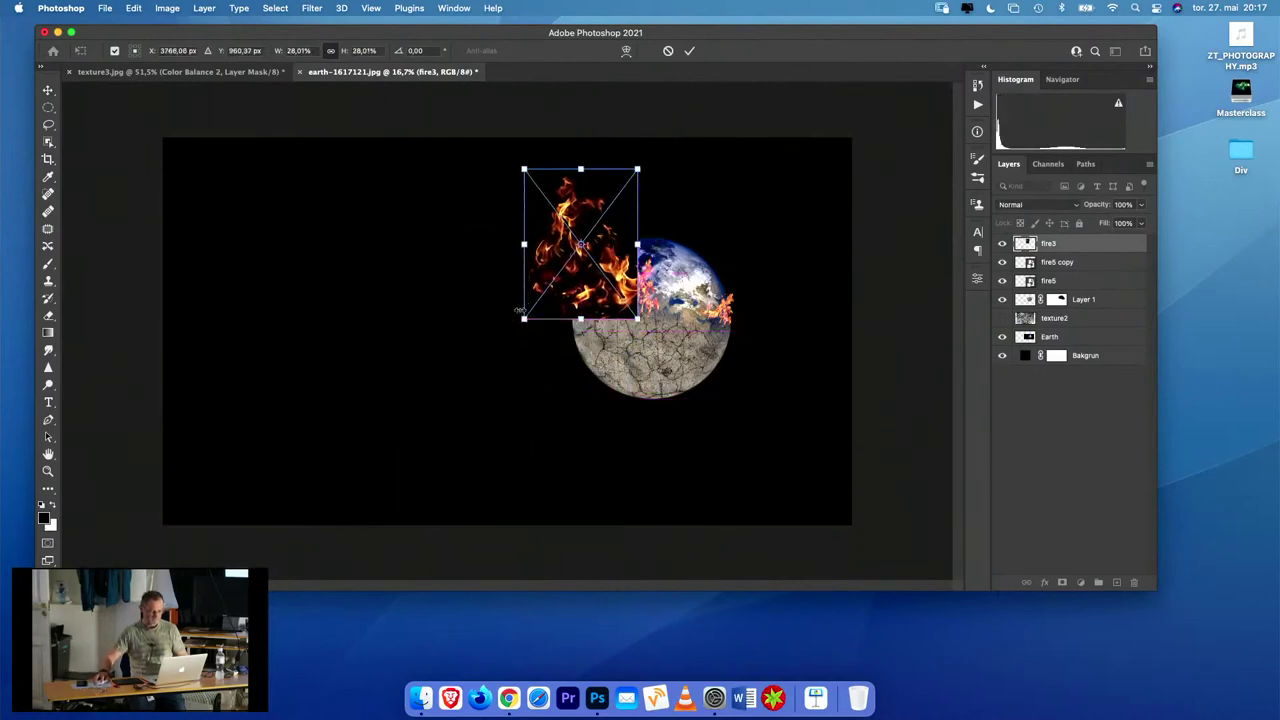
{"action": "left_click_drag", "start_coordinate": [522, 173], "coordinate": [495, 173]}
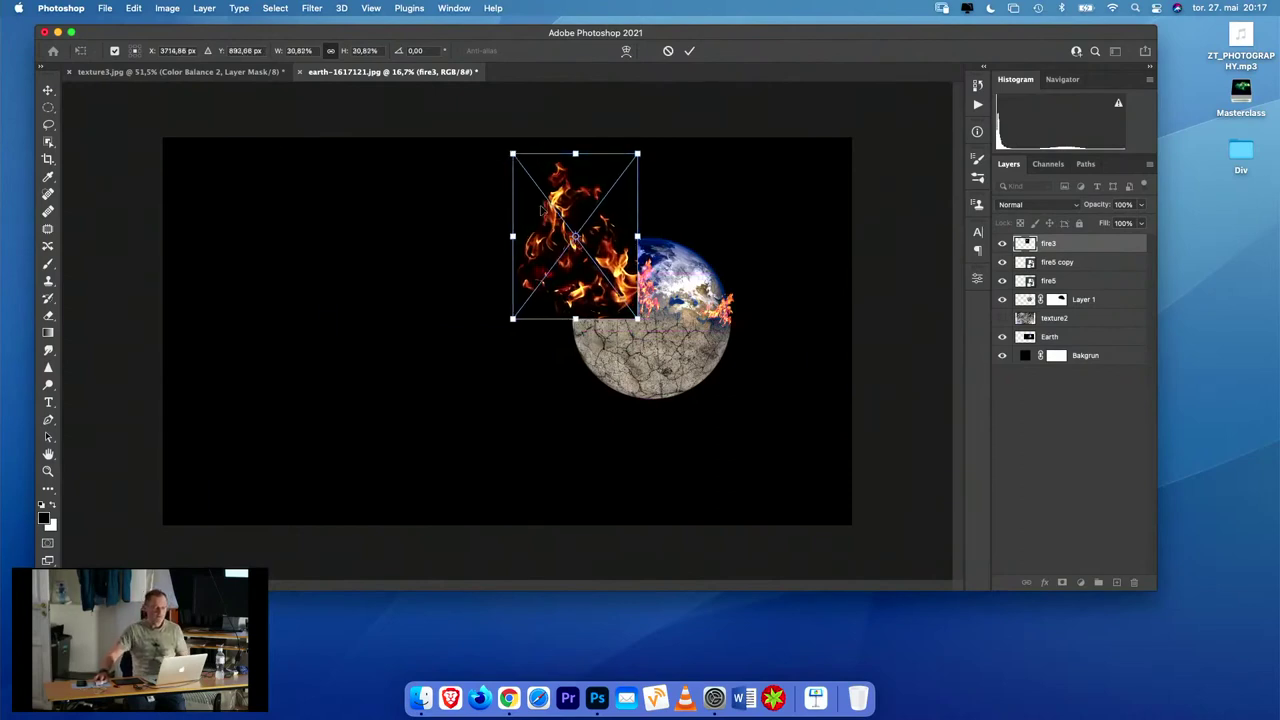
{"action": "left_click_drag", "start_coordinate": [512, 155], "coordinate": [520, 195]}
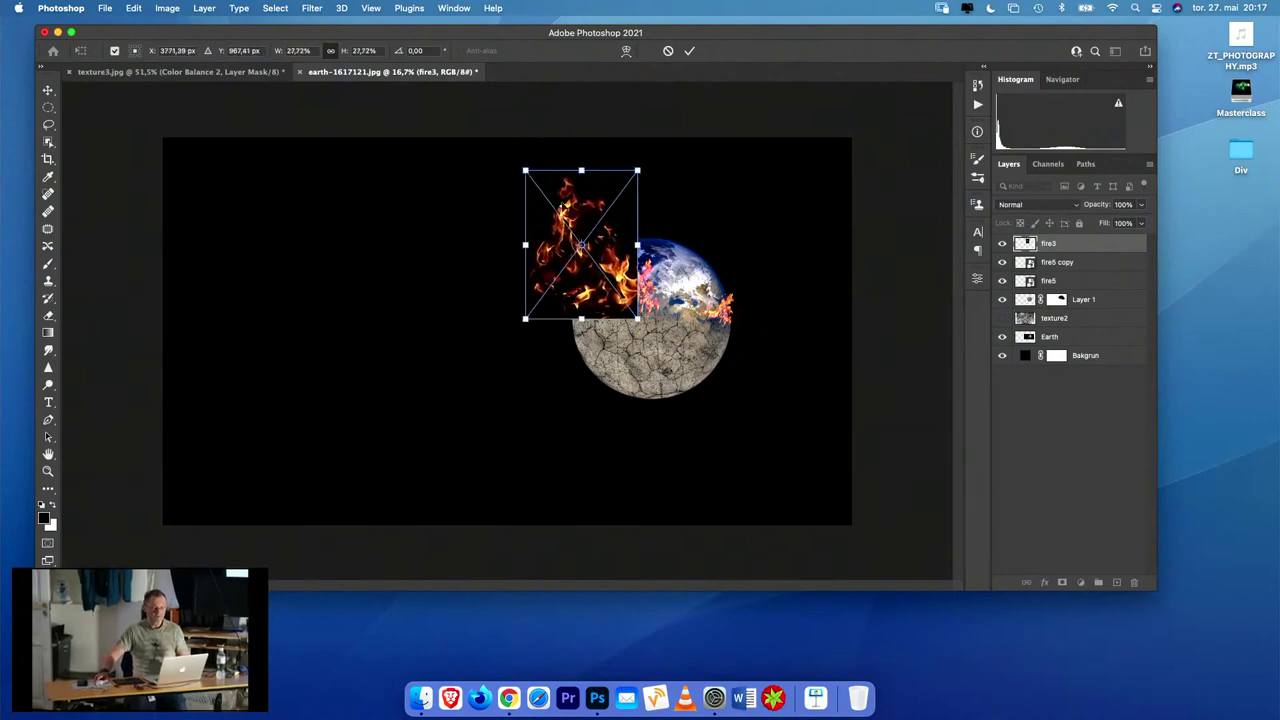
- Warp fire3, curving its top edge and pulling its lower-right corner inward over the globe
{"action": "right_click", "coordinate": [577, 210]}
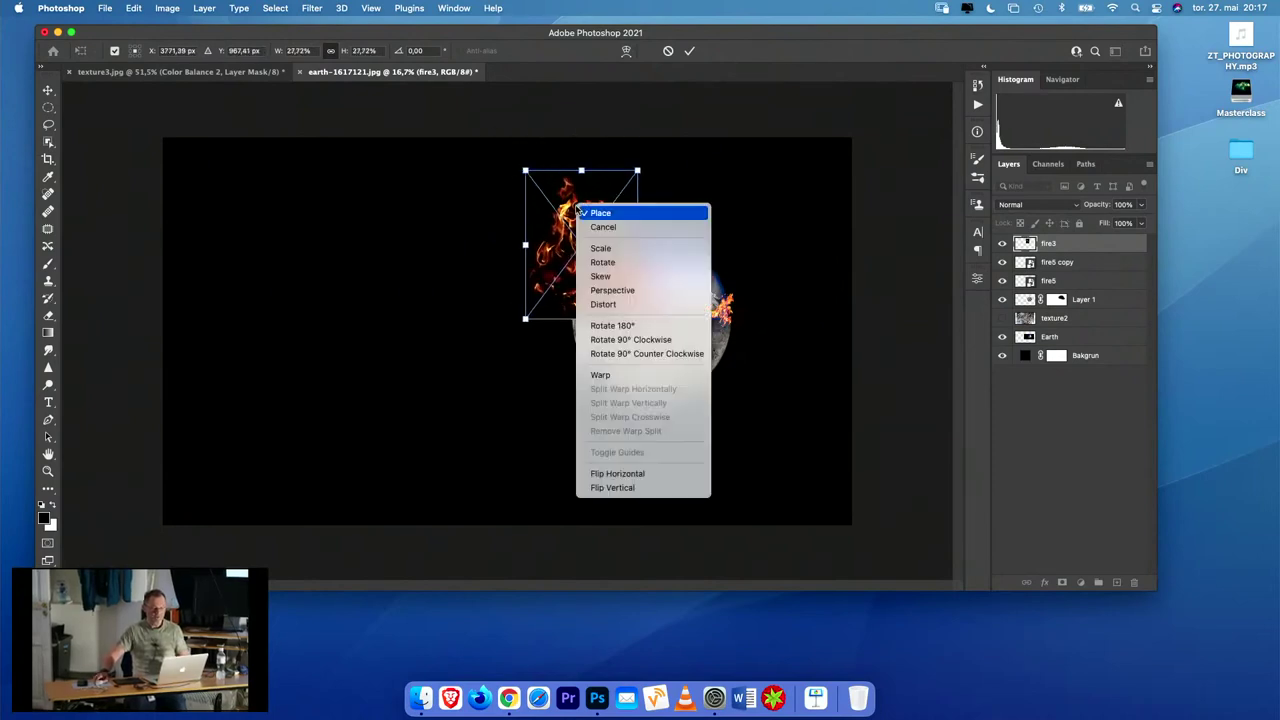
{"action": "left_click", "coordinate": [666, 376]}
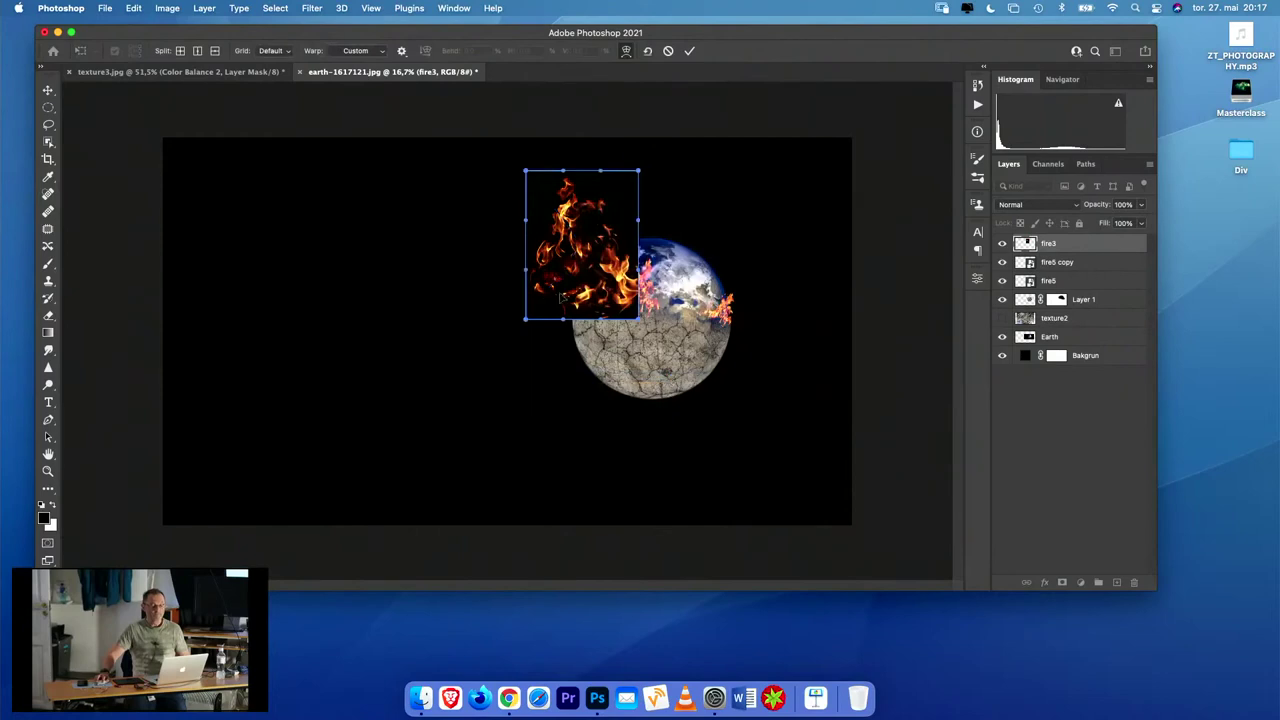
{"action": "left_click_drag", "start_coordinate": [548, 265], "coordinate": [574, 193]}
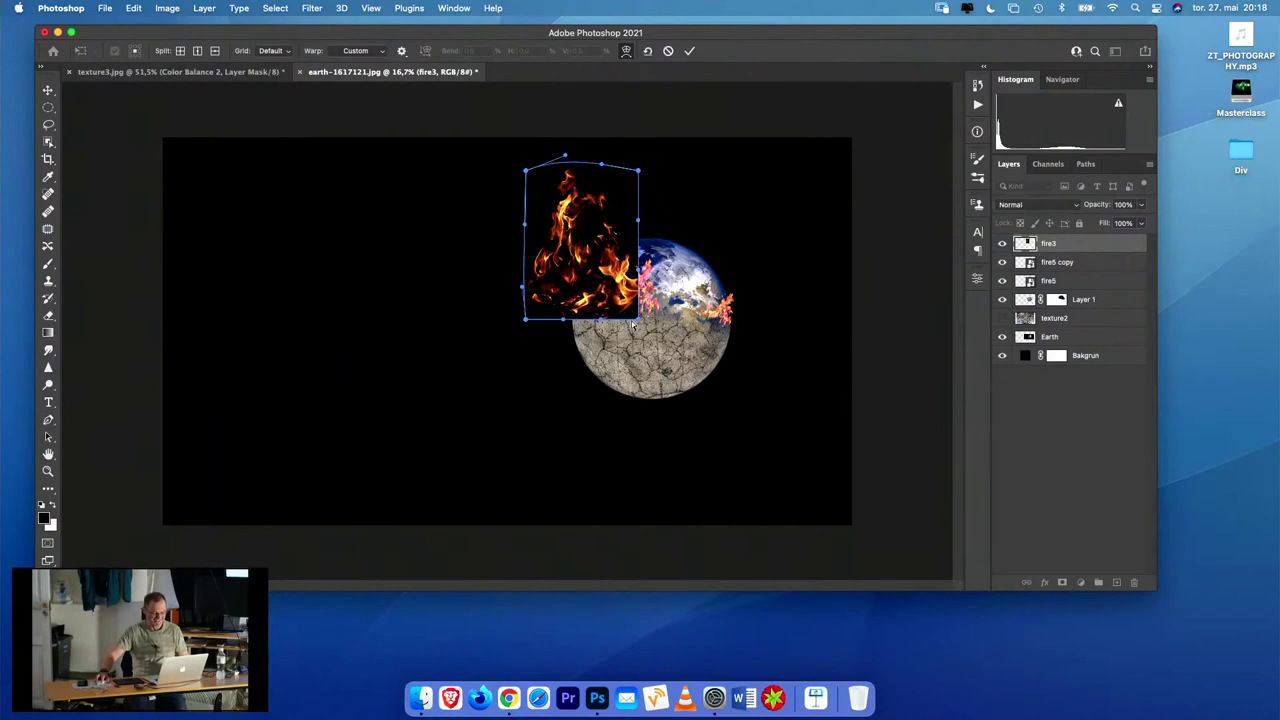
{"action": "left_click_drag", "start_coordinate": [638, 318], "coordinate": [586, 281]}
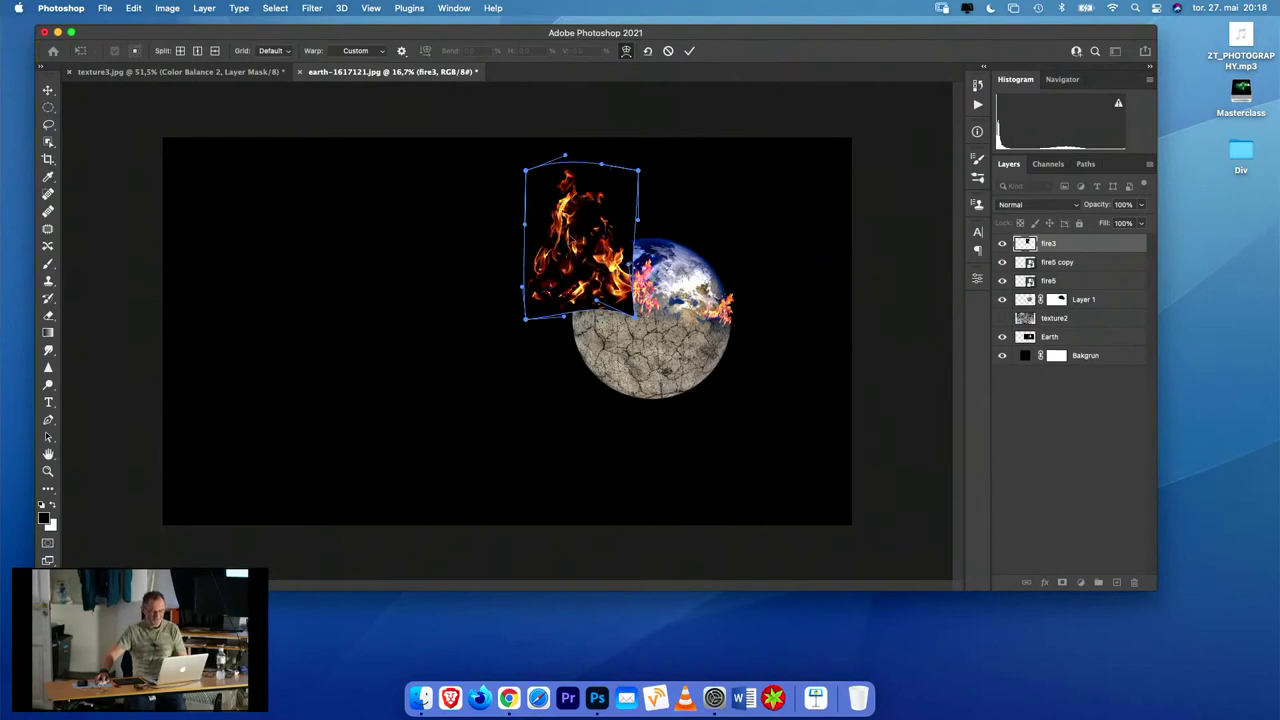
- Commit the warp, then shrink fire3 to about 18%, move it onto the globe's top edge and tilt it
{"action": "key", "text": "Return"}
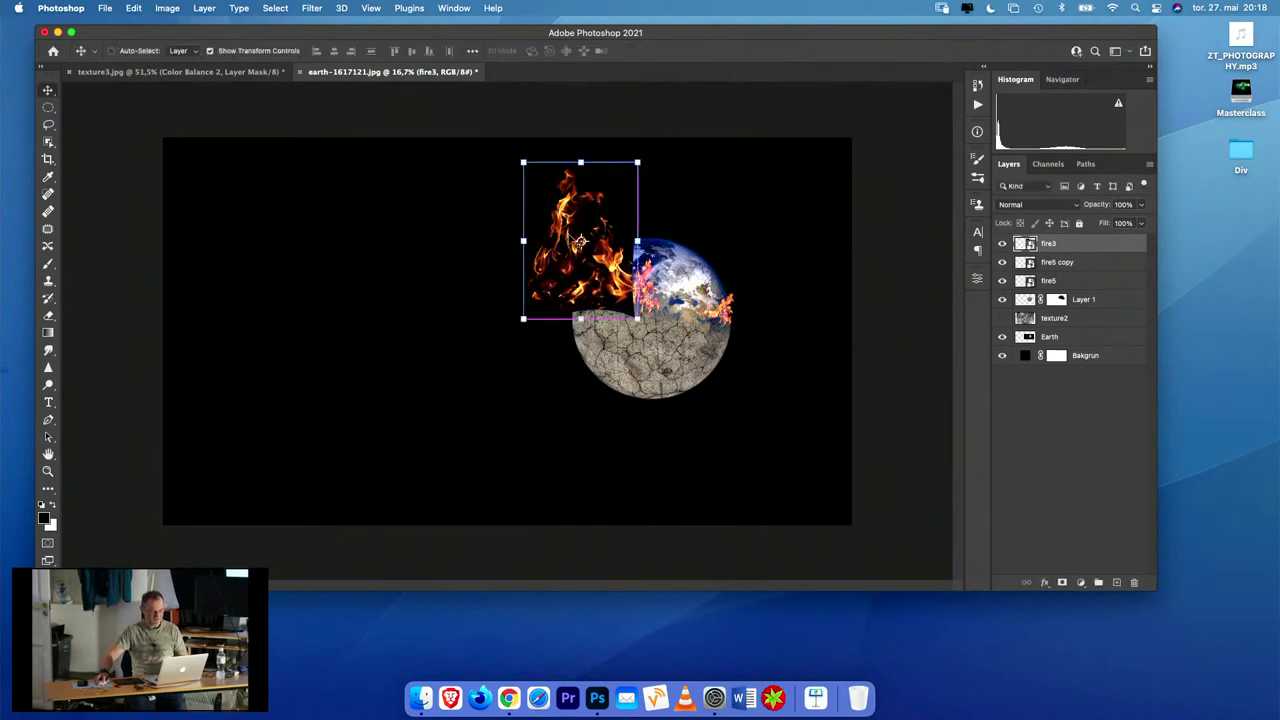
{"action": "key", "text": "ctrl+t"}
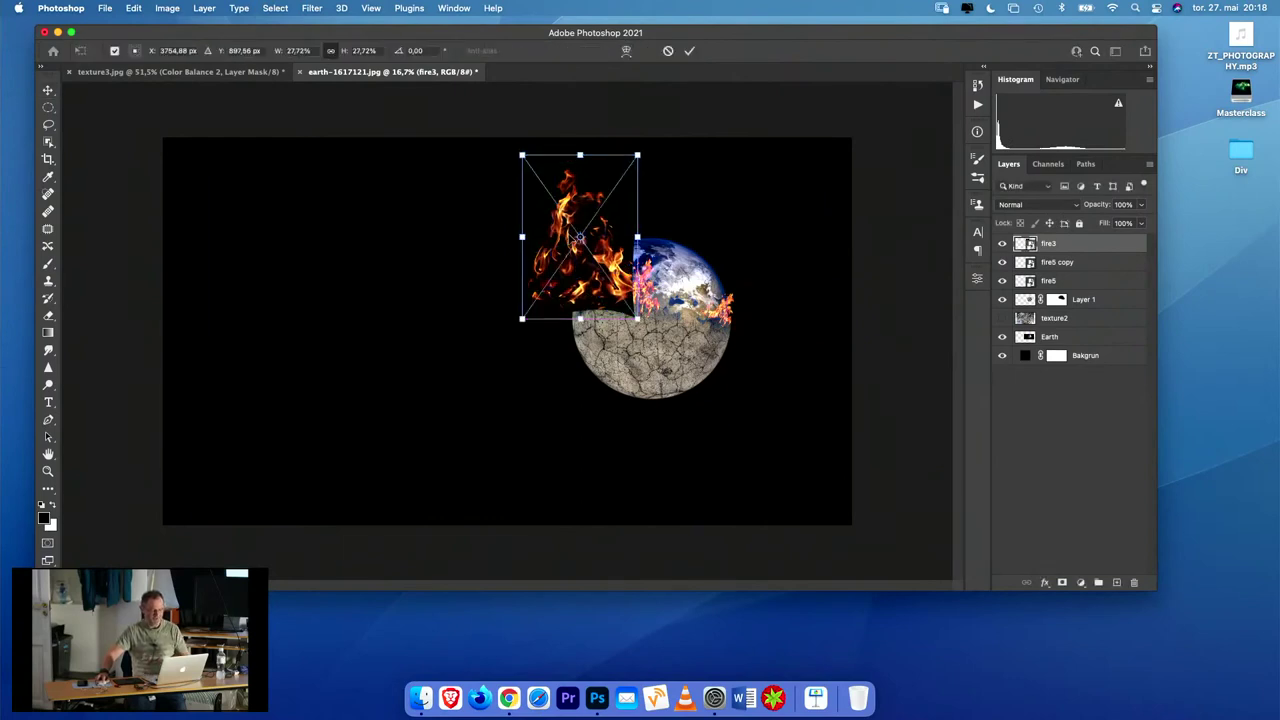
{"action": "left_click_drag", "start_coordinate": [523, 161], "coordinate": [563, 214]}
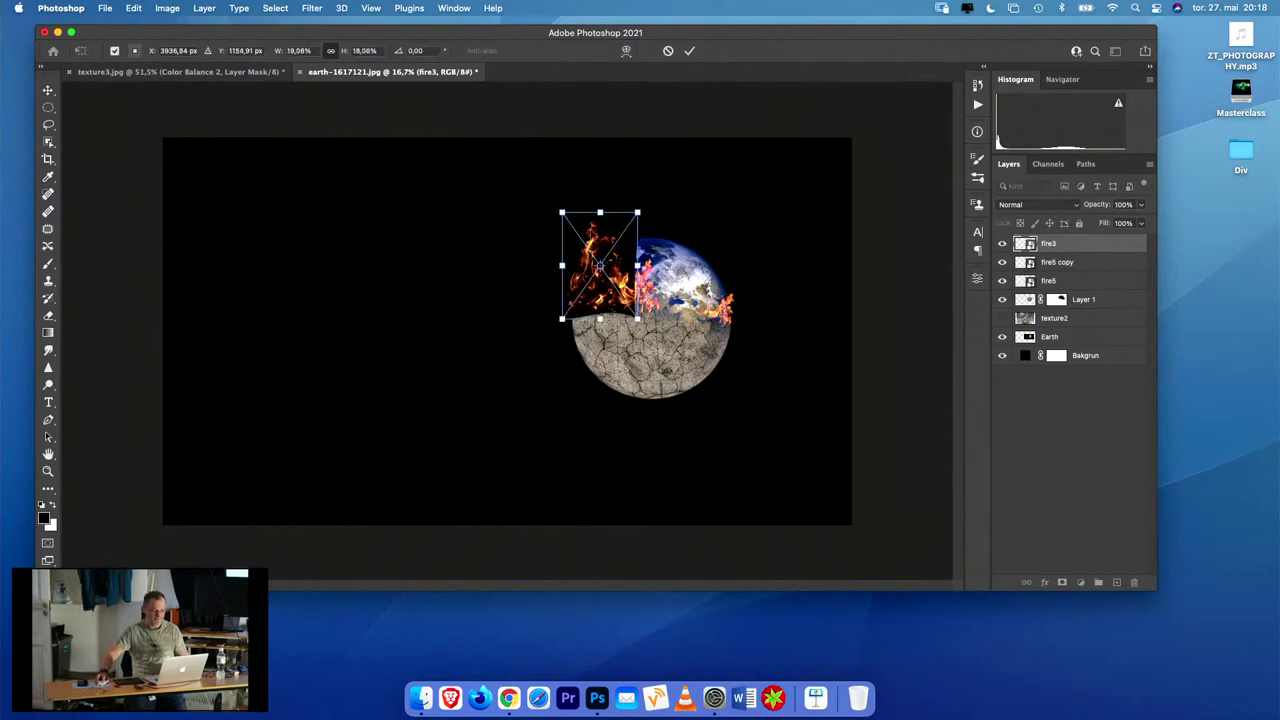
{"action": "left_click_drag", "start_coordinate": [620, 262], "coordinate": [695, 266]}
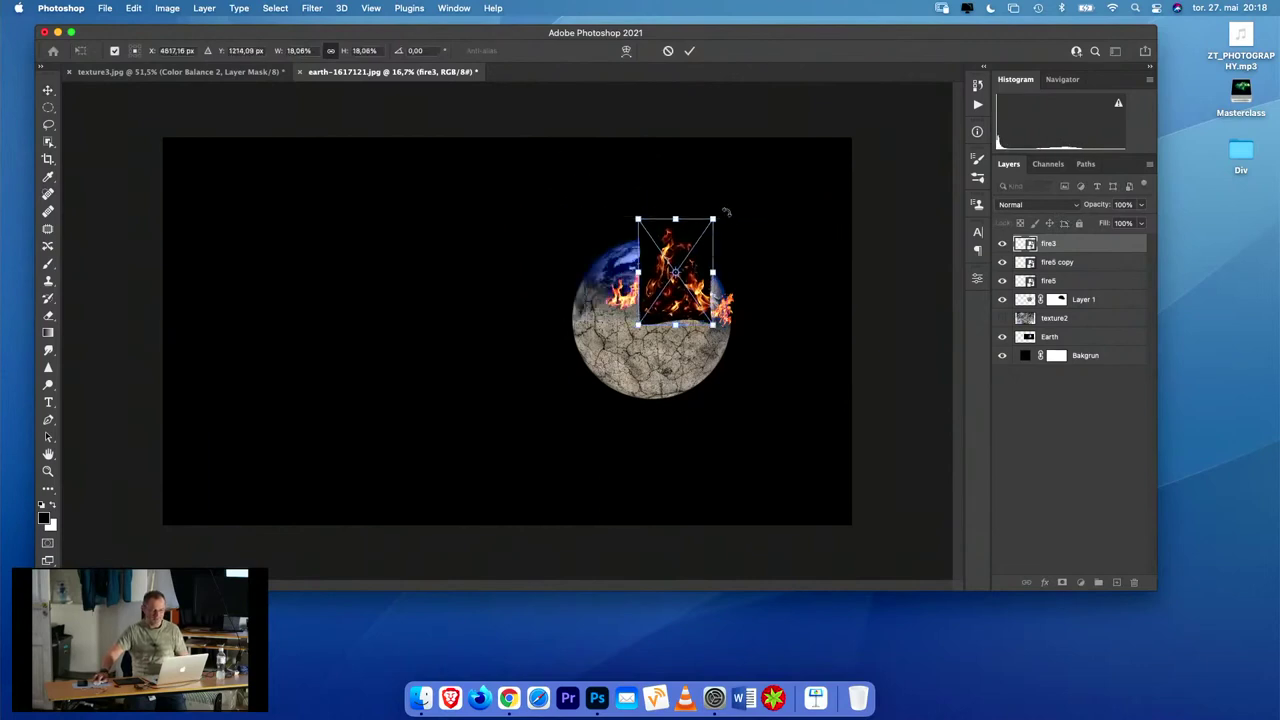
{"action": "left_click_drag", "start_coordinate": [726, 212], "coordinate": [689, 258]}
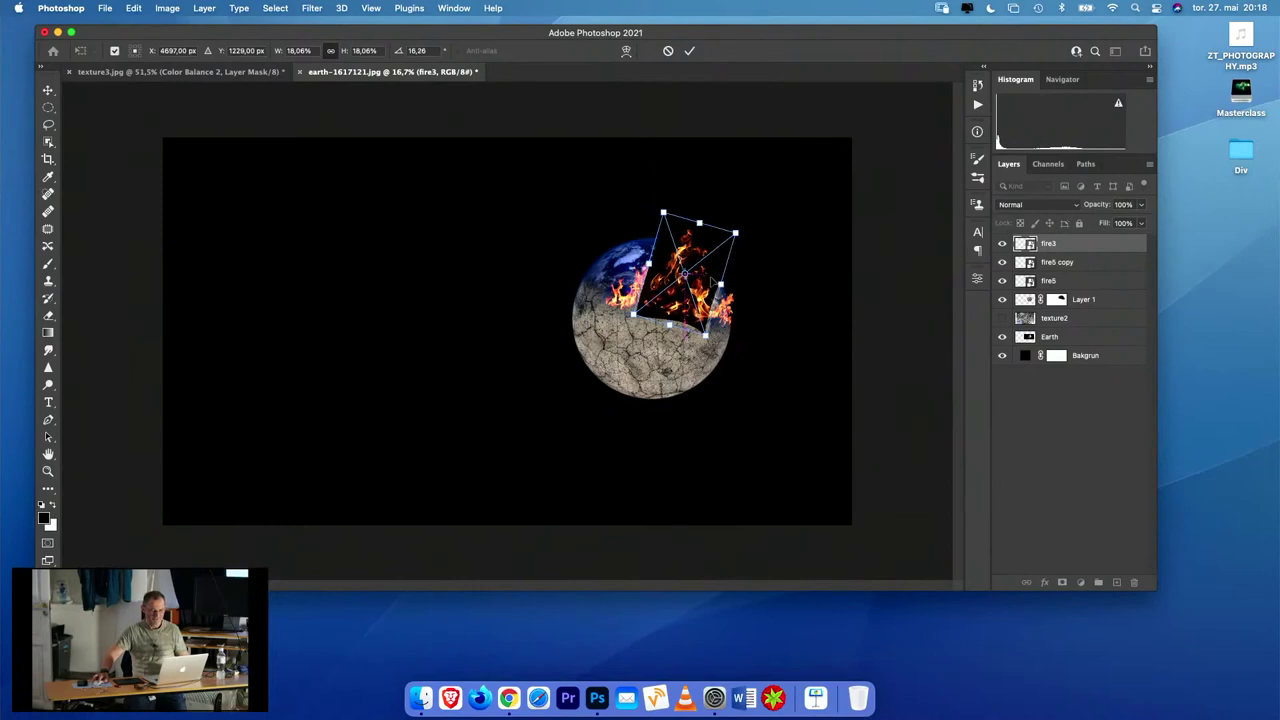
{"action": "key", "text": "Return"}
- Blend the fire3 flames in Screen mode and reposition them over the globe
{"action": "left_click", "coordinate": [1040, 205]}
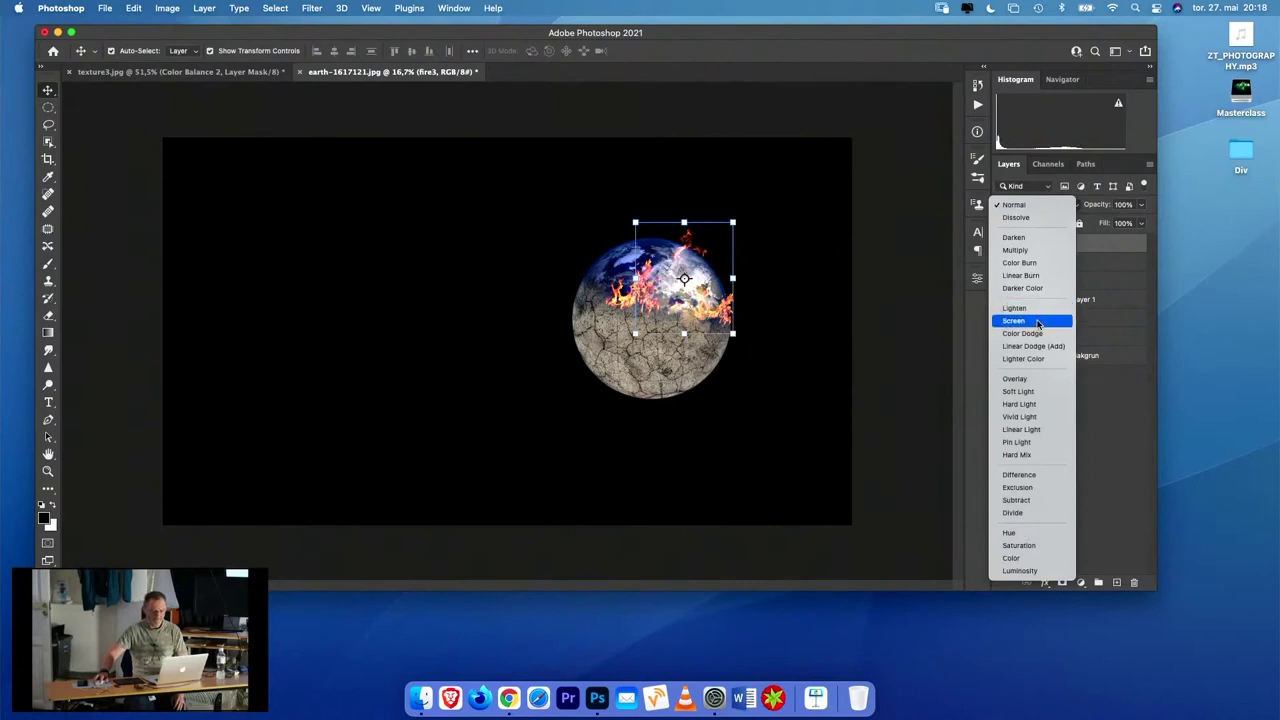
{"action": "left_click", "coordinate": [1038, 321]}
{"action": "left_click_drag", "start_coordinate": [718, 298], "coordinate": [600, 269]}
{"action": "left_click", "coordinate": [563, 191]}
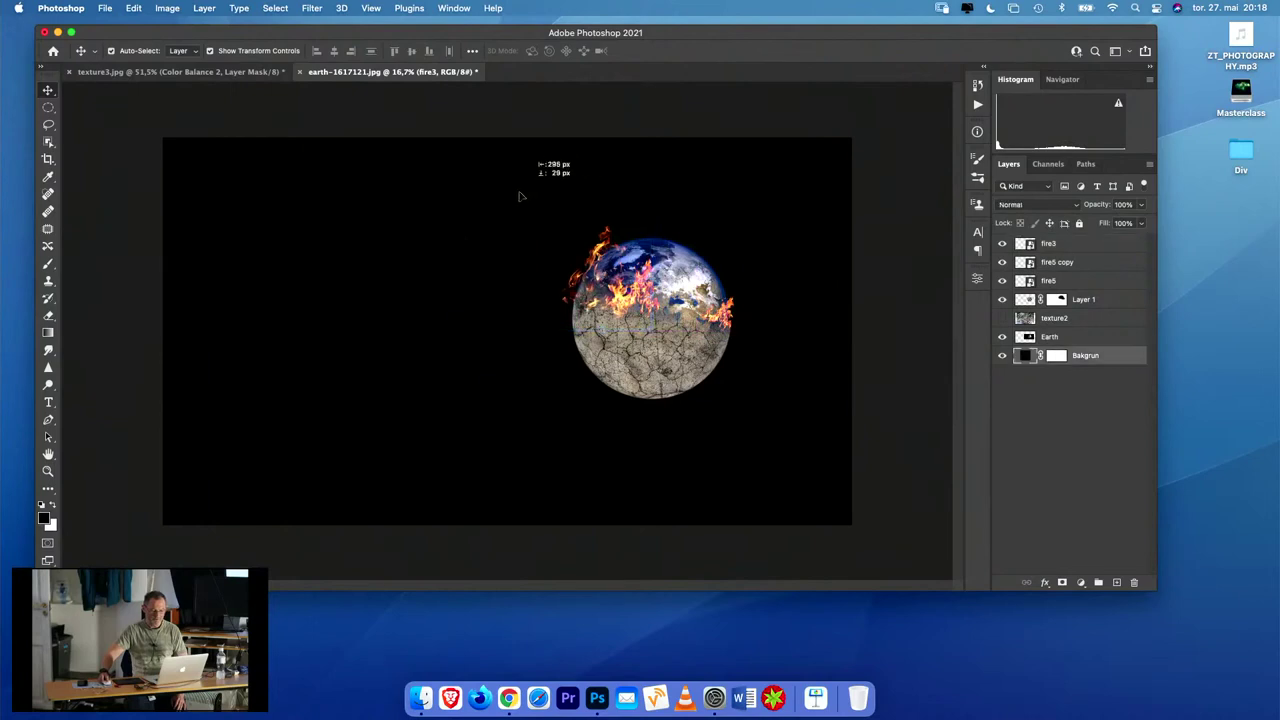
- Refine fire3: rotate it back about 16°, raise it onto the upper-left edge, shrink it to about 15%
{"action": "left_click", "coordinate": [1076, 245]}
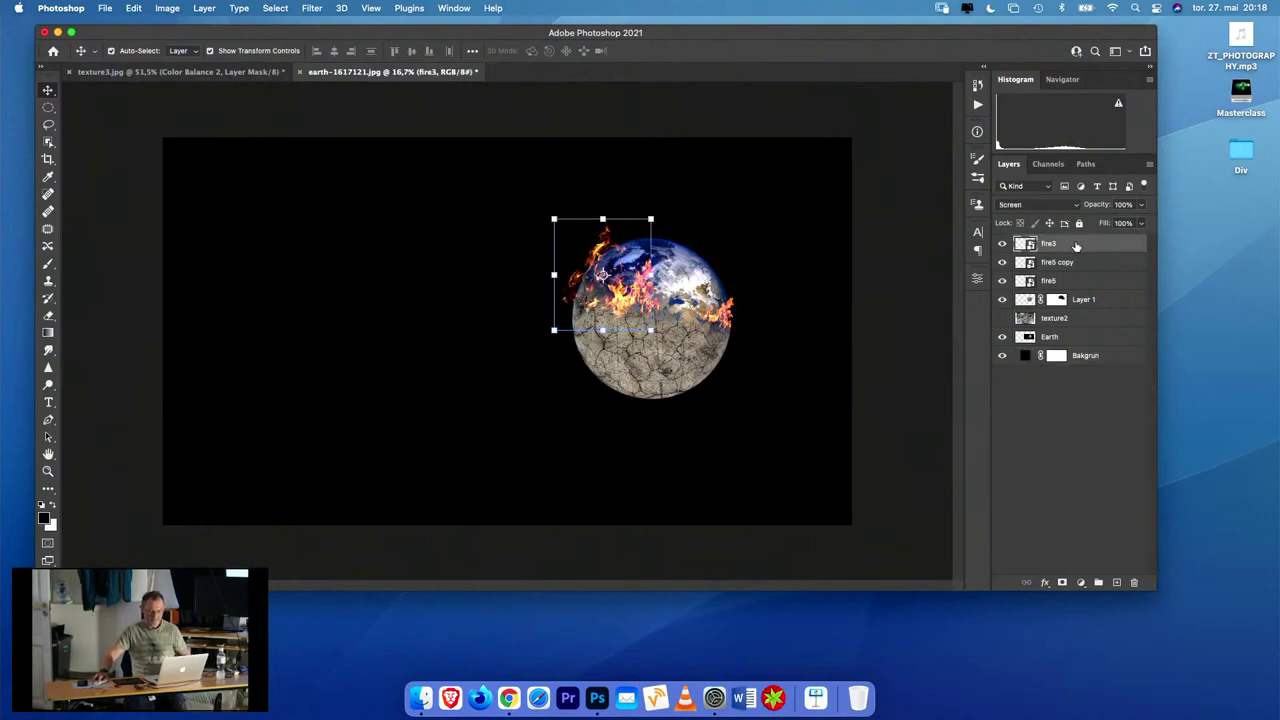
{"action": "mouse_move", "coordinate": [655, 185]}
{"action": "left_mouse_down"}
{"action": "mouse_move", "coordinate": [674, 194]}
{"action": "mouse_move", "coordinate": [651, 150]}
{"action": "mouse_move", "coordinate": [663, 163]}
{"action": "mouse_move", "coordinate": [636, 184]}
{"action": "left_mouse_up"}
{"action": "left_click_drag", "start_coordinate": [638, 285], "coordinate": [634, 273]}
{"action": "left_click_drag", "start_coordinate": [589, 208], "coordinate": [595, 238]}
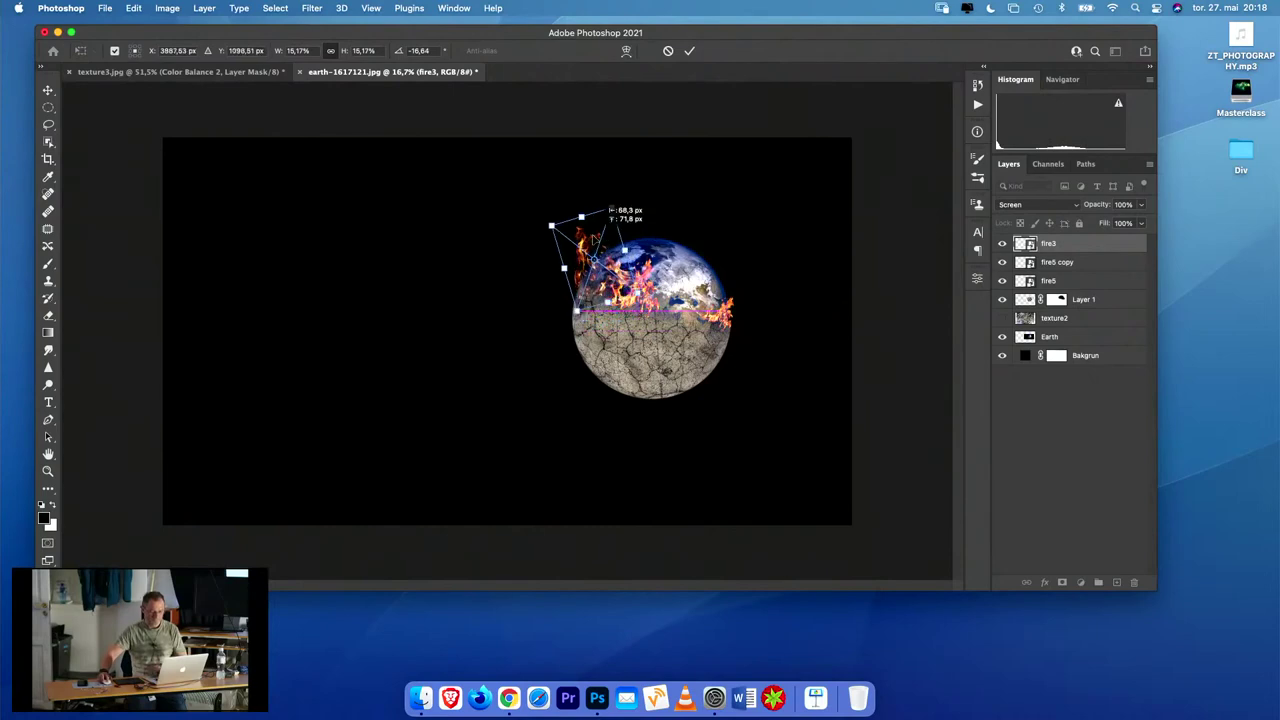
{"action": "key", "text": "Return"}
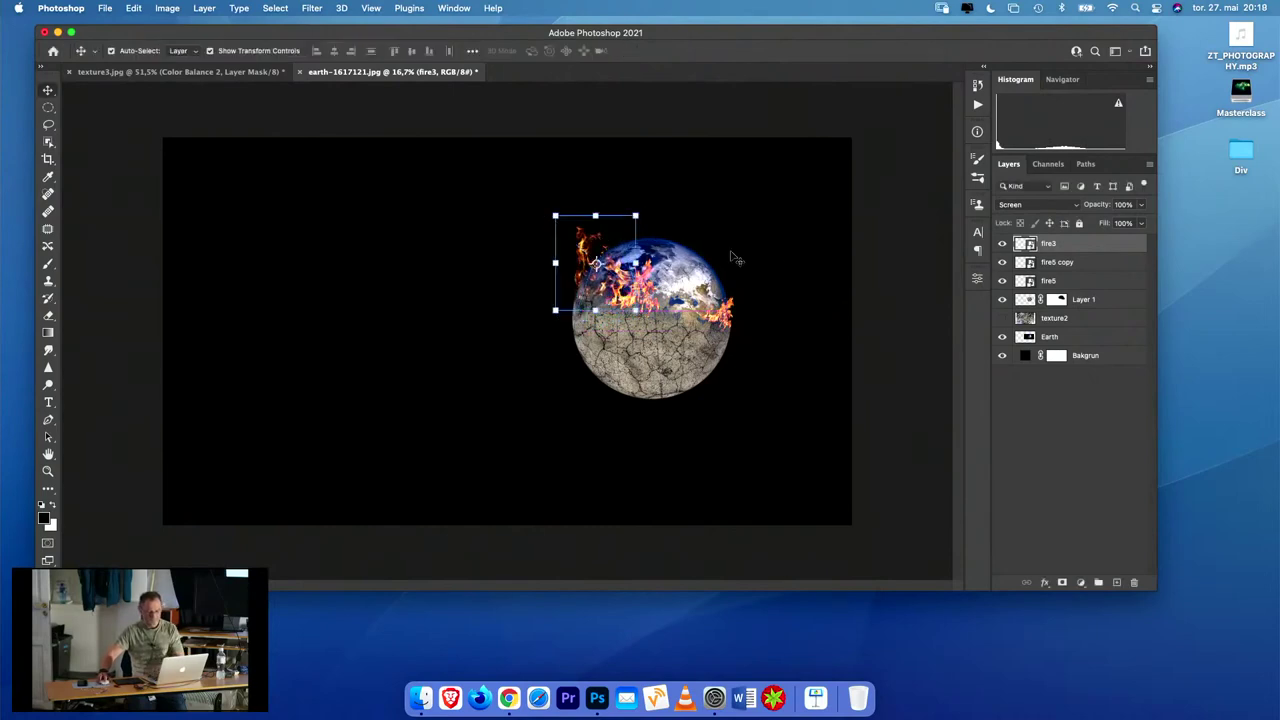
- Click away from the flames to deselect all layers
{"action": "left_click", "coordinate": [803, 253]}
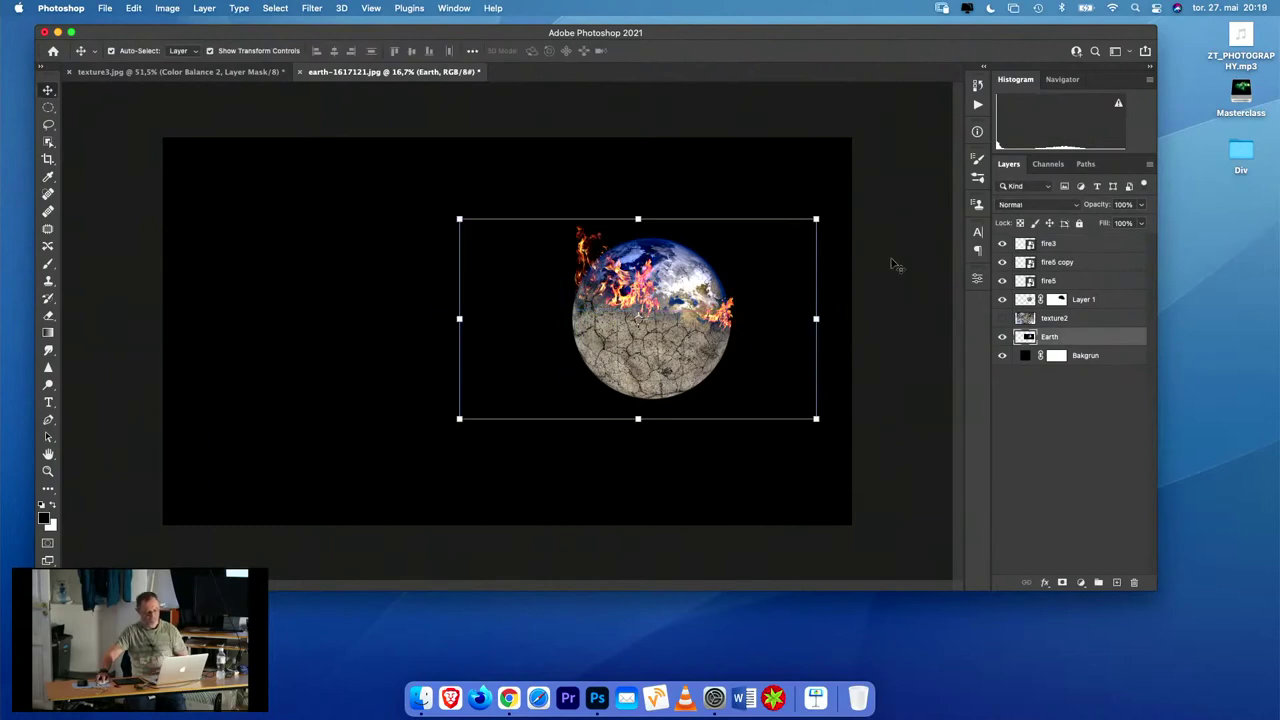
{"action": "left_click", "coordinate": [900, 264]}
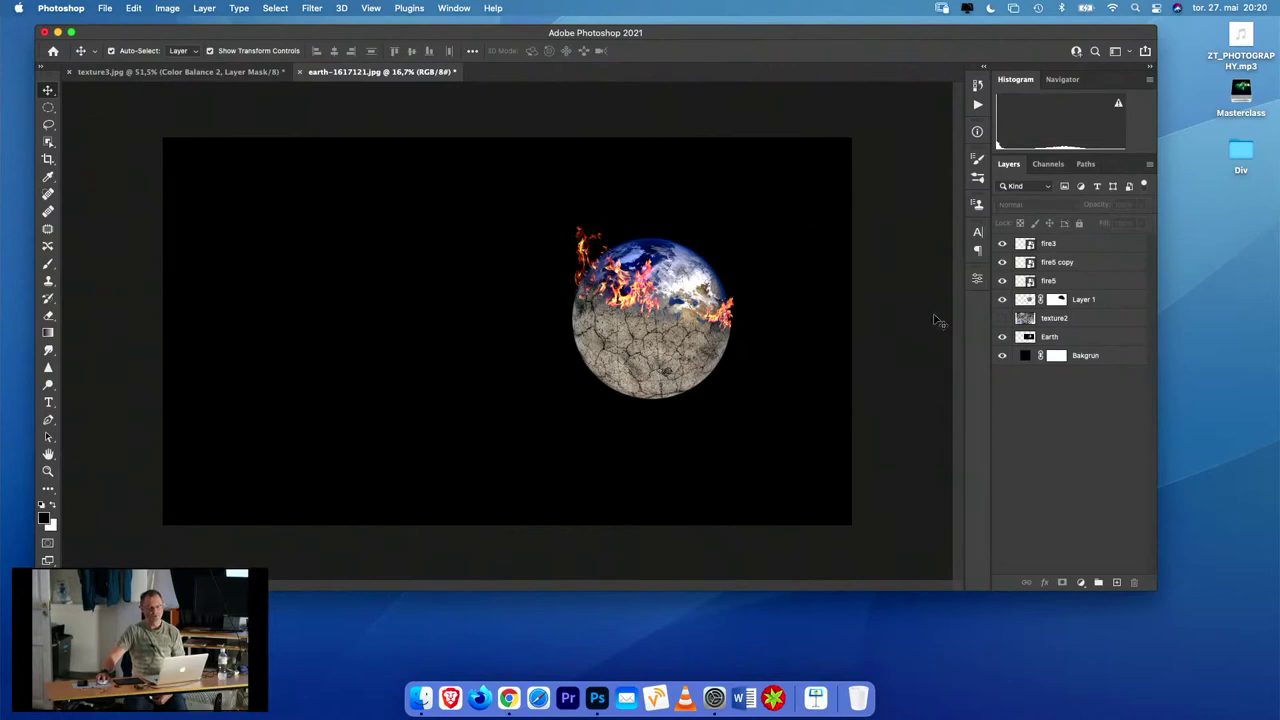
- Toggle the cracked texture on and off to compare, leaving it visible, and select Layer 1
{"action": "left_click", "coordinate": [1002, 300]}
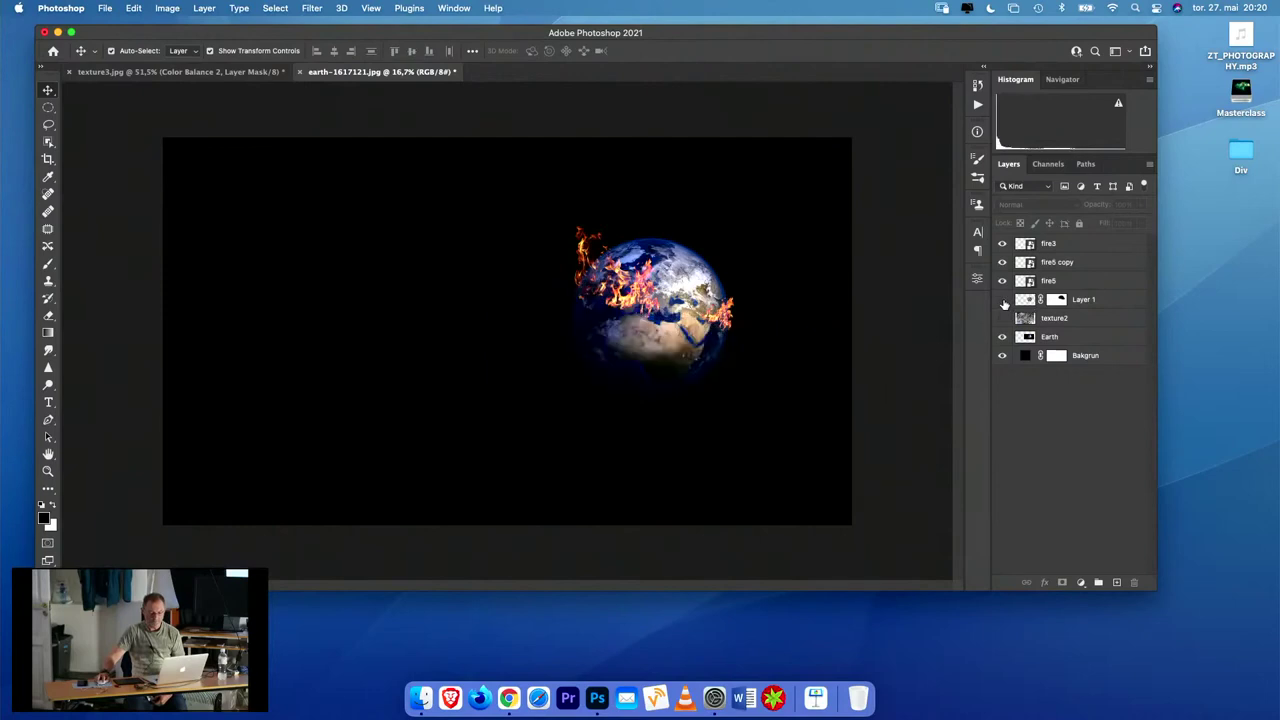
{"action": "left_click", "coordinate": [1002, 300]}
{"action": "left_click", "coordinate": [1002, 300]}
{"action": "left_click", "coordinate": [1002, 300]}
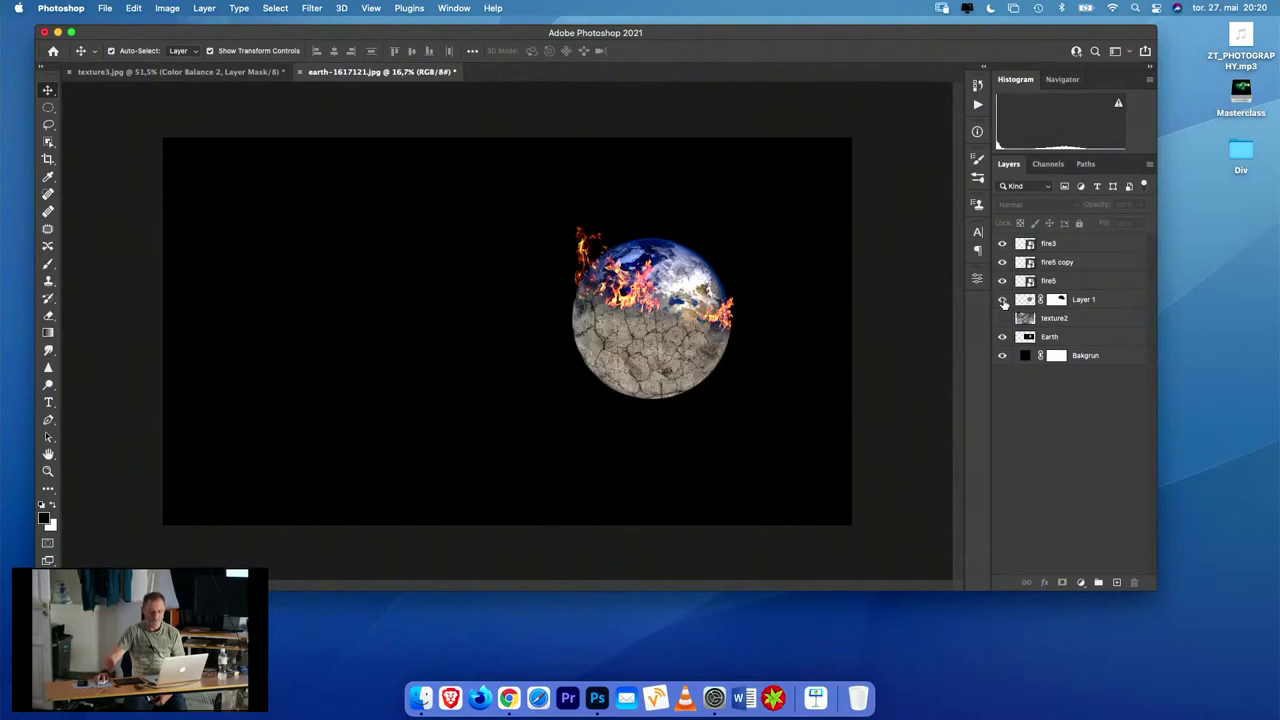
{"action": "left_click", "coordinate": [1002, 300]}
{"action": "left_click", "coordinate": [1002, 300]}
{"action": "left_click", "coordinate": [1028, 300]}
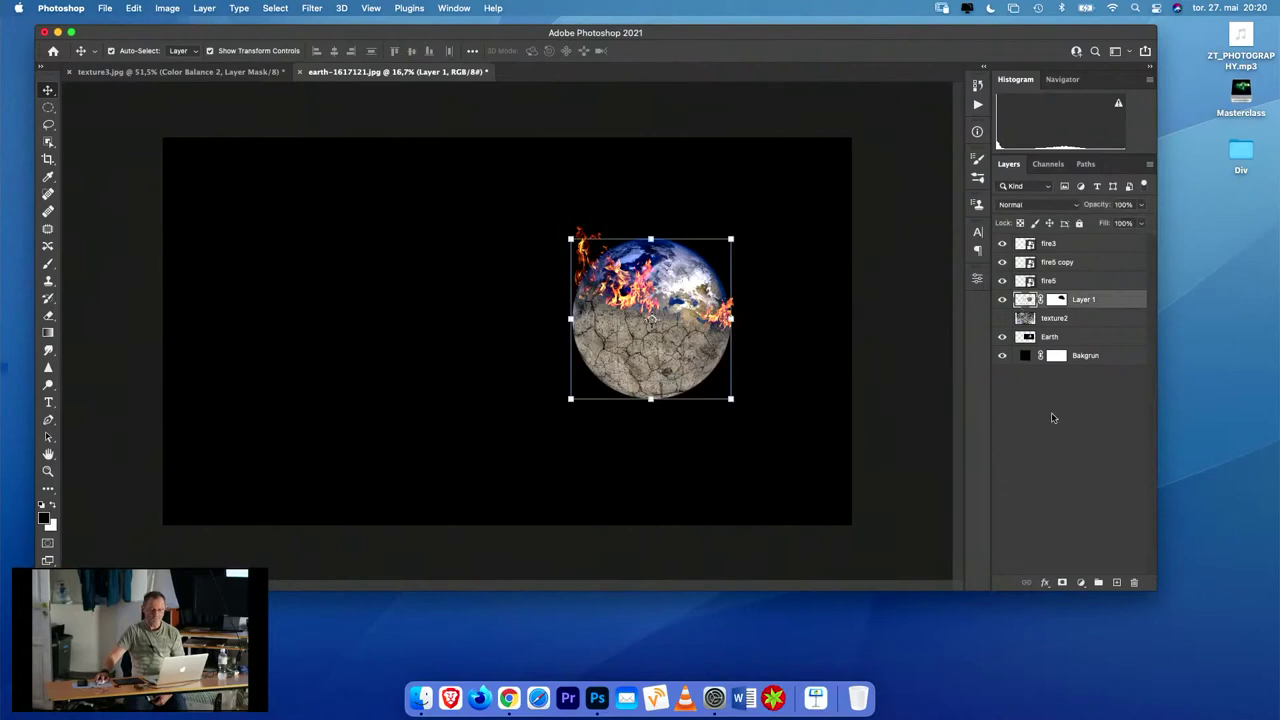
- Add a Curves adjustment clipped to Layer 1 with the midpoint pulled down to darken the texture
{"action": "left_click", "coordinate": [1081, 584]}
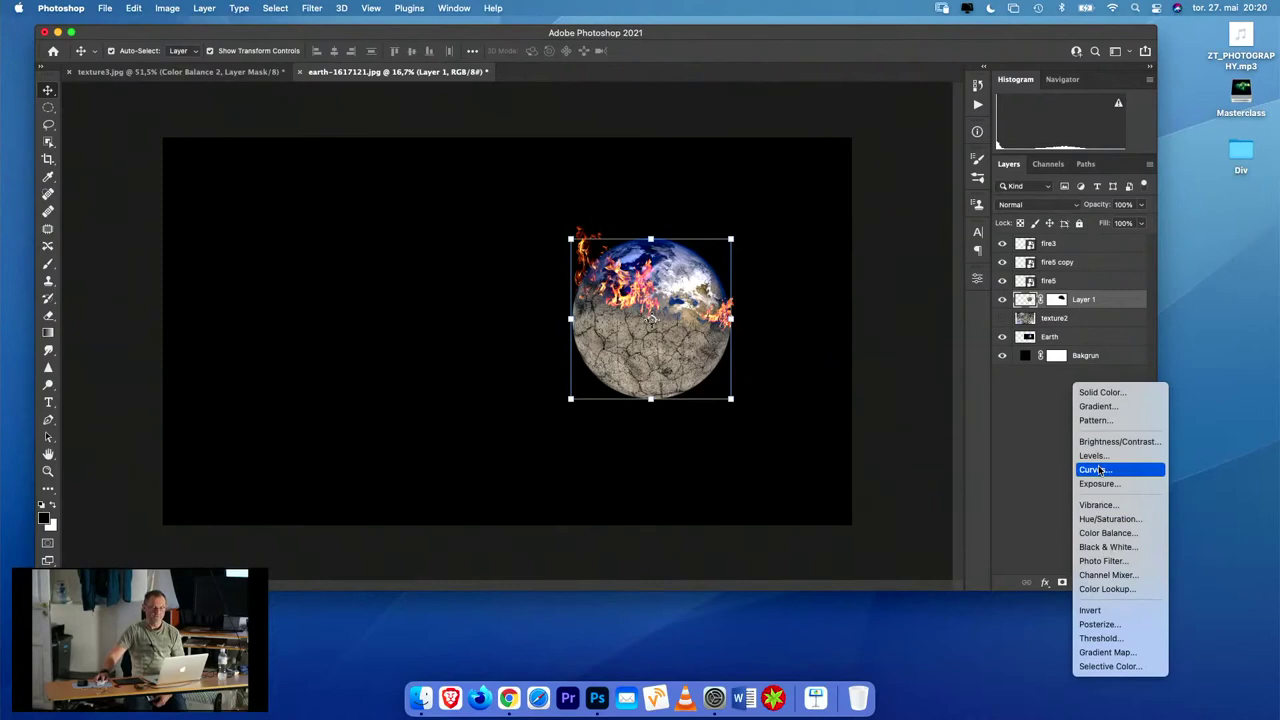
{"action": "left_click", "coordinate": [1099, 470]}
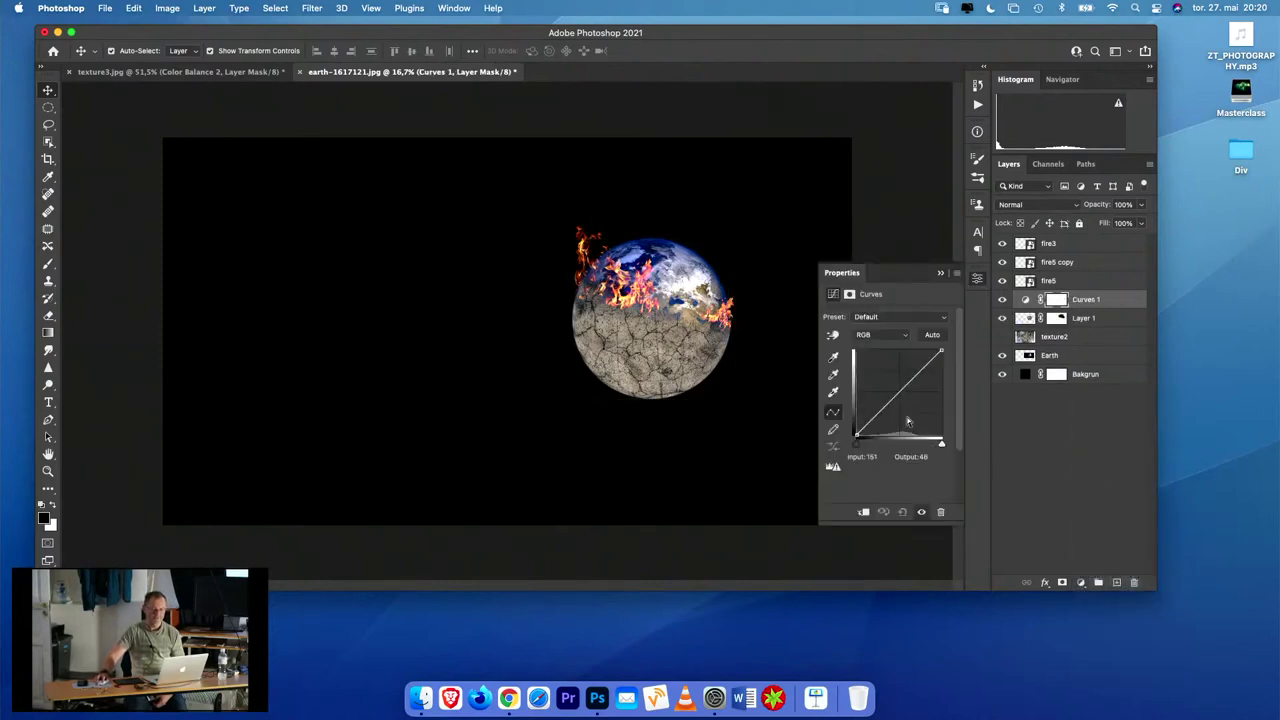
{"action": "left_click", "coordinate": [864, 514]}
{"action": "scroll", "coordinate": [872, 481], "scroll_direction": "down", "scroll_amount": 1}
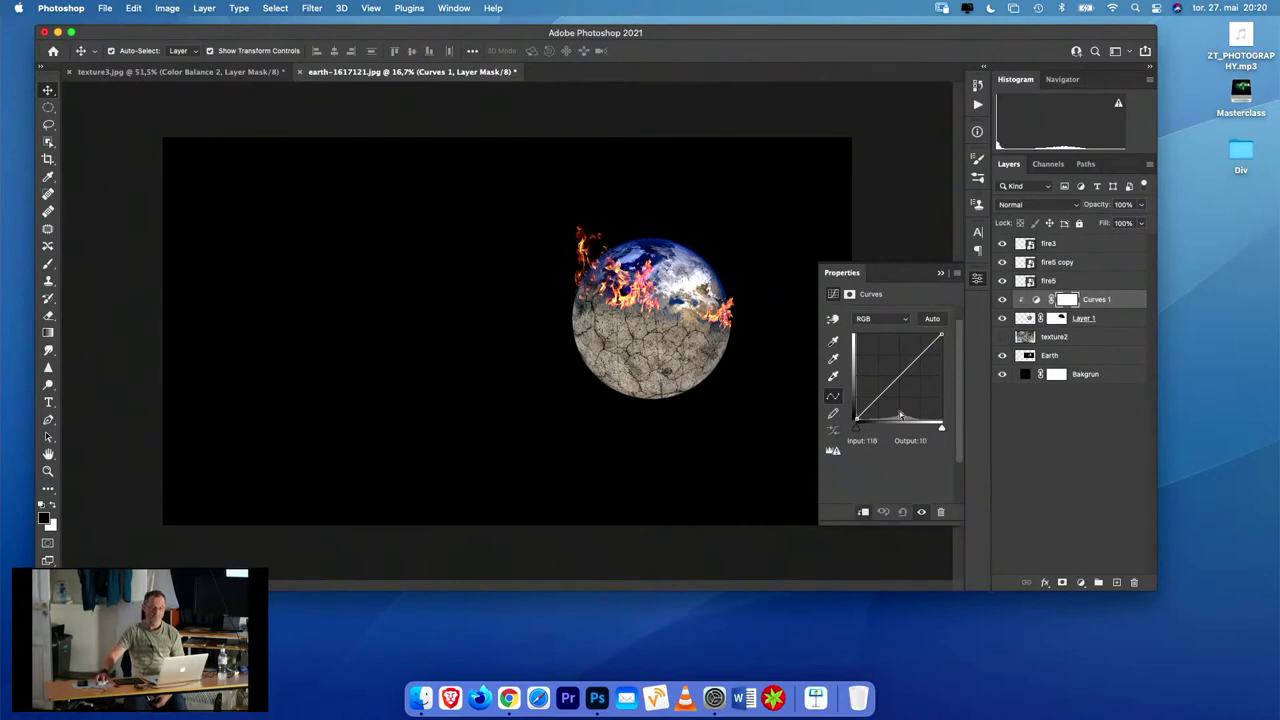
{"action": "mouse_move", "coordinate": [900, 415]}
{"action": "left_mouse_down"}
{"action": "mouse_move", "coordinate": [900, 378]}
{"action": "mouse_move", "coordinate": [900, 396]}
{"action": "left_mouse_up"}
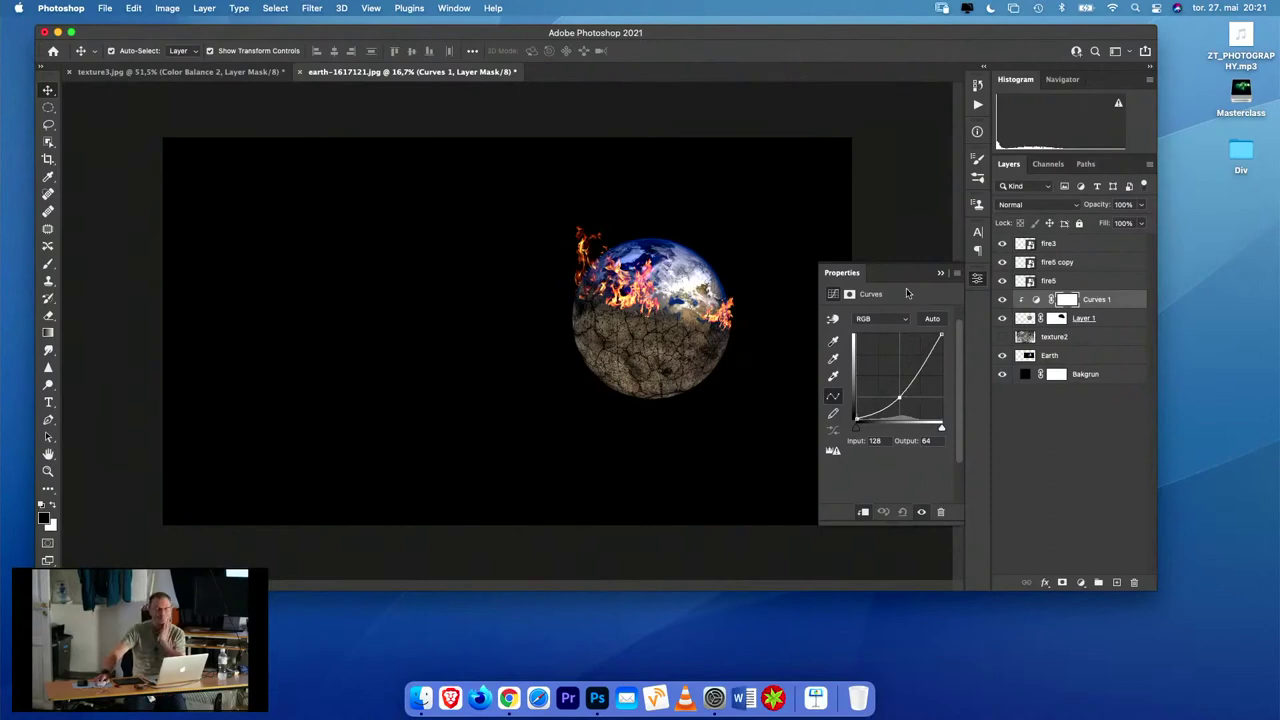
{"action": "left_click", "coordinate": [842, 276]}
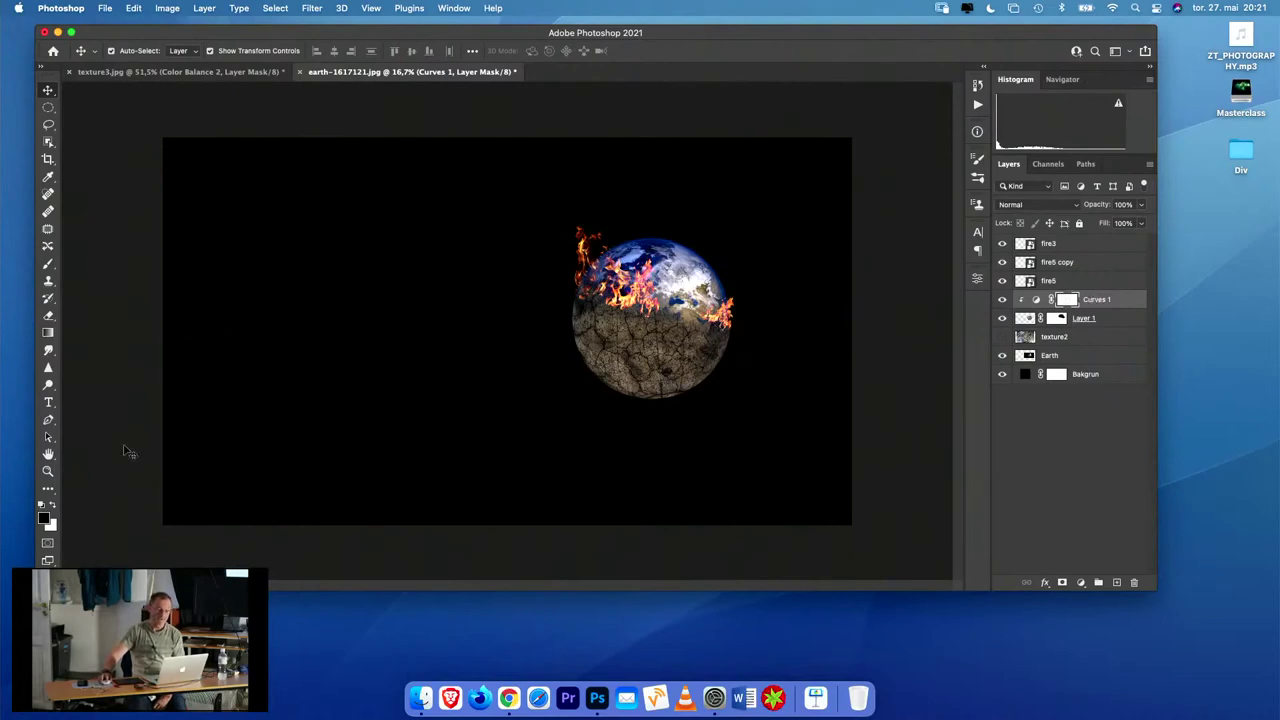
- Switch to the Brush tool with 33% opacity and a 210 px size
{"action": "left_click", "coordinate": [47, 265]}
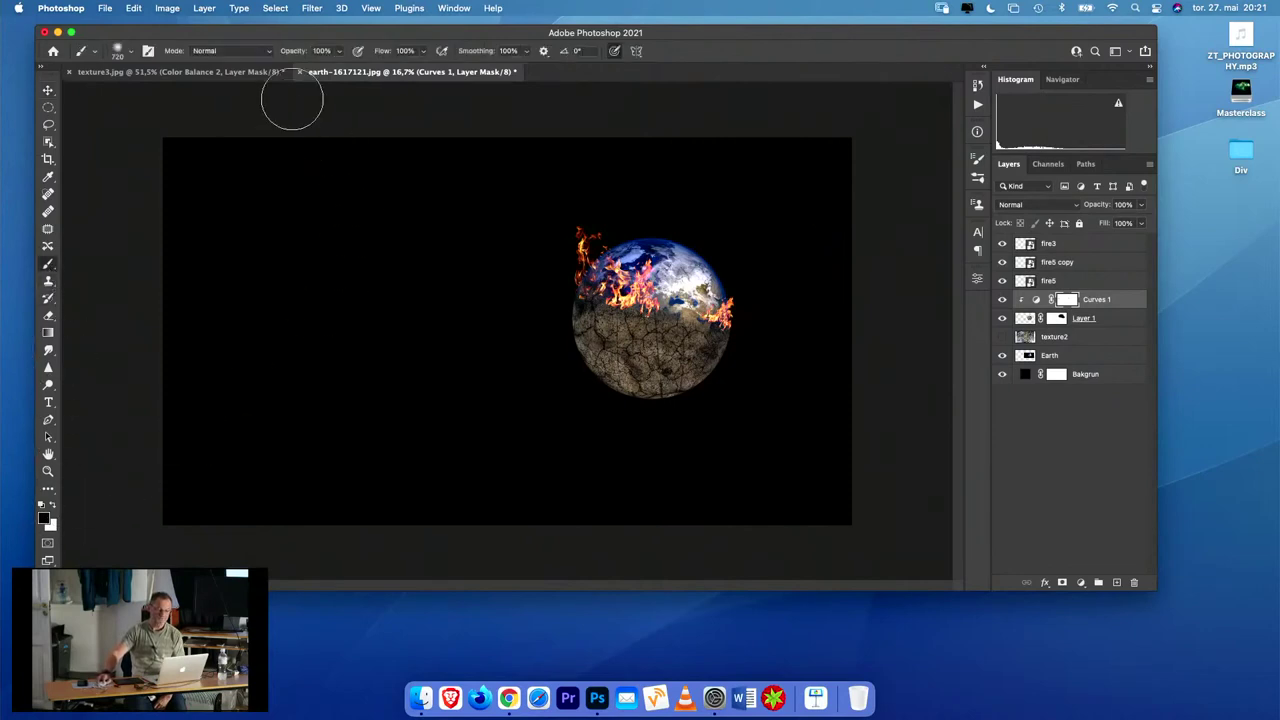
{"action": "left_click", "coordinate": [339, 51]}
{"action": "left_click_drag", "start_coordinate": [335, 67], "coordinate": [297, 67]}
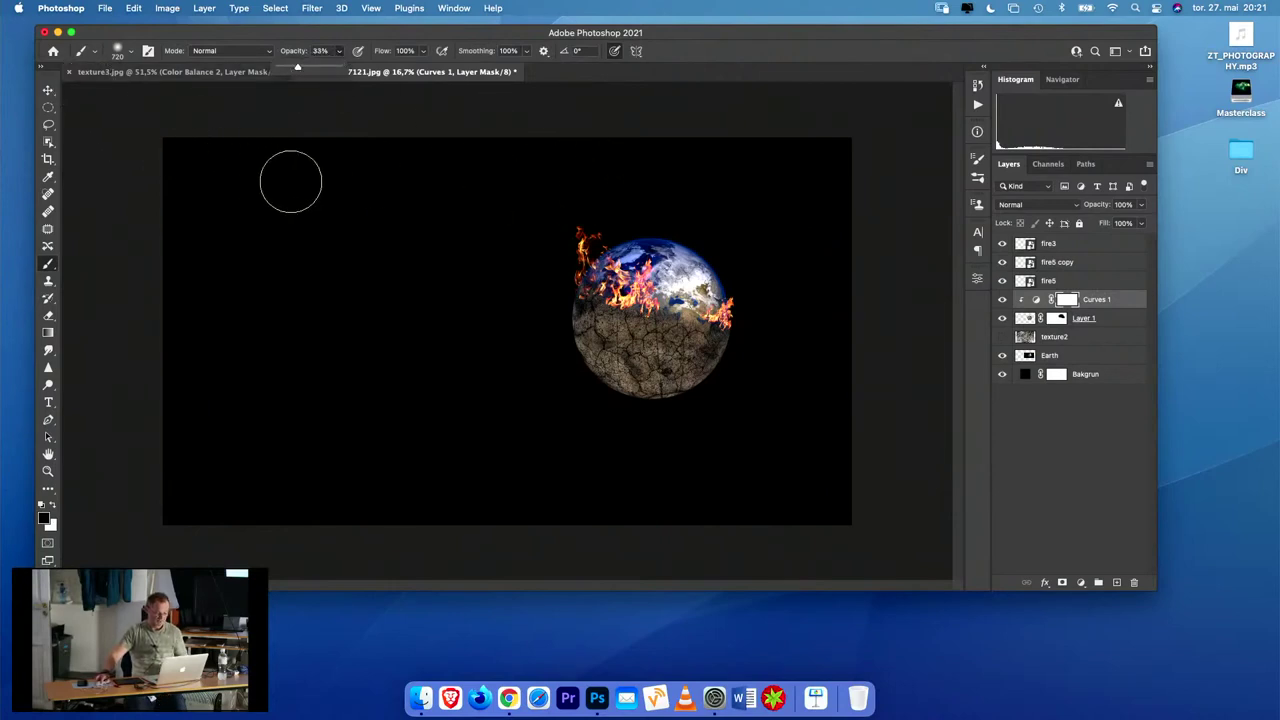
{"action": "left_click_drag", "start_coordinate": [362, 206], "coordinate": [332, 206]}
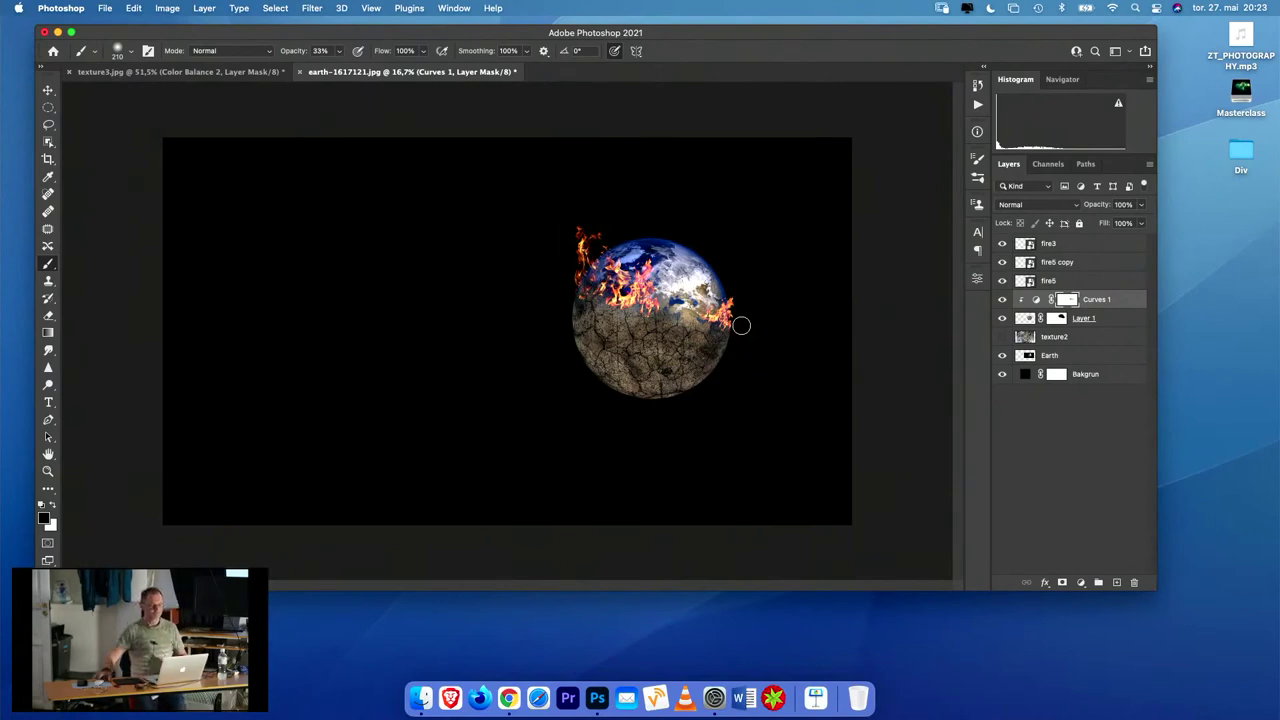
- Place Bakgrunn.jpg into the composite as an embedded layer
{"action": "left_click", "coordinate": [104, 9]}
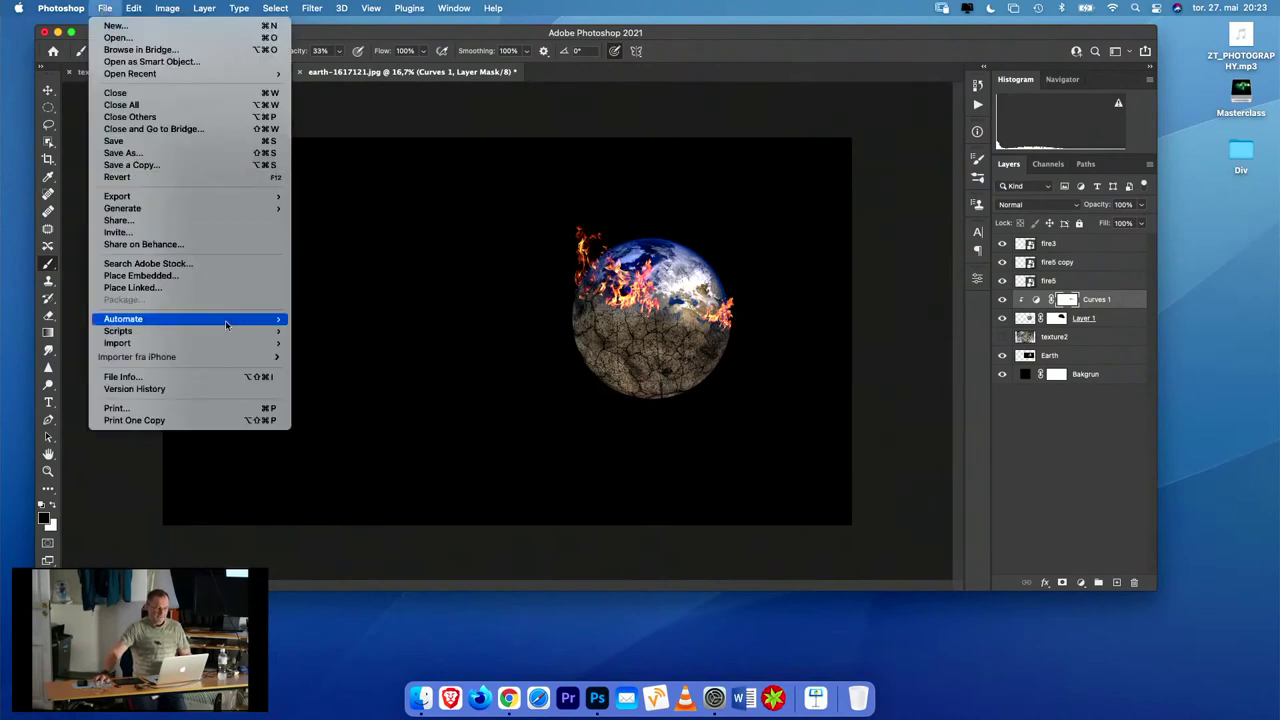
{"action": "left_click", "coordinate": [187, 277]}
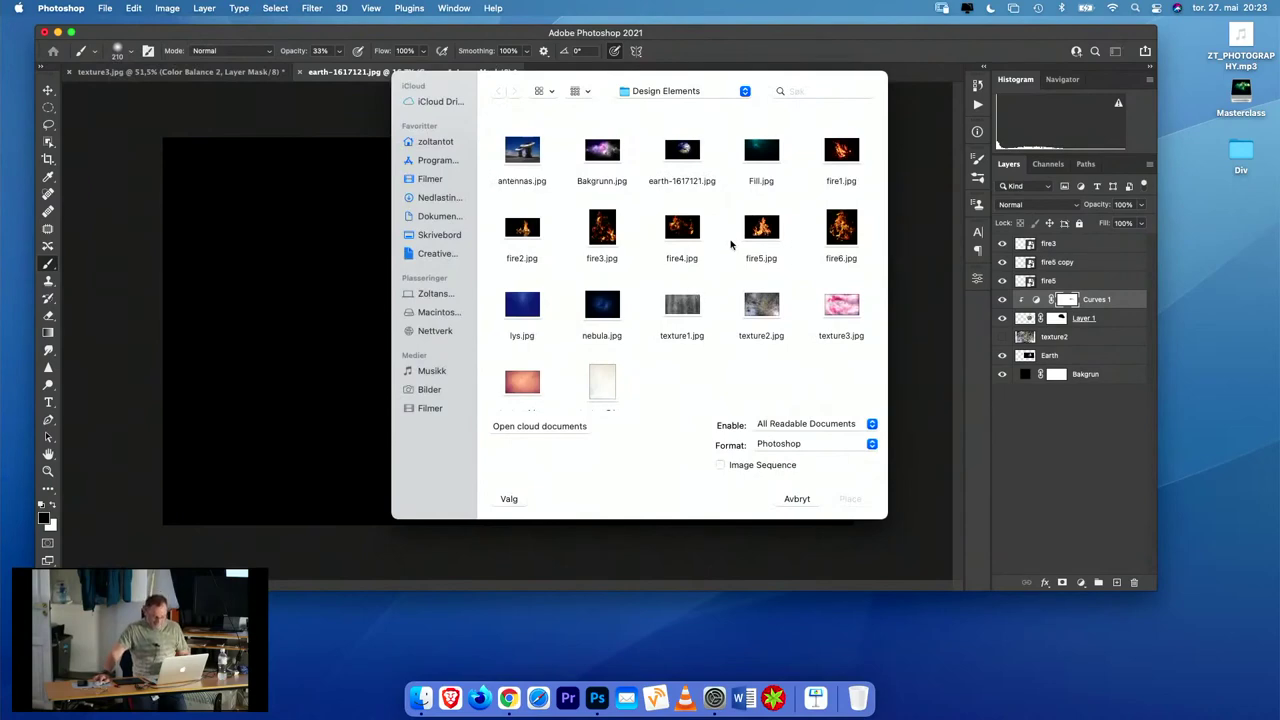
{"action": "scroll", "coordinate": [730, 244], "scroll_direction": "down", "scroll_amount": 3}
{"action": "scroll", "coordinate": [730, 244], "scroll_direction": "up", "scroll_amount": 3}
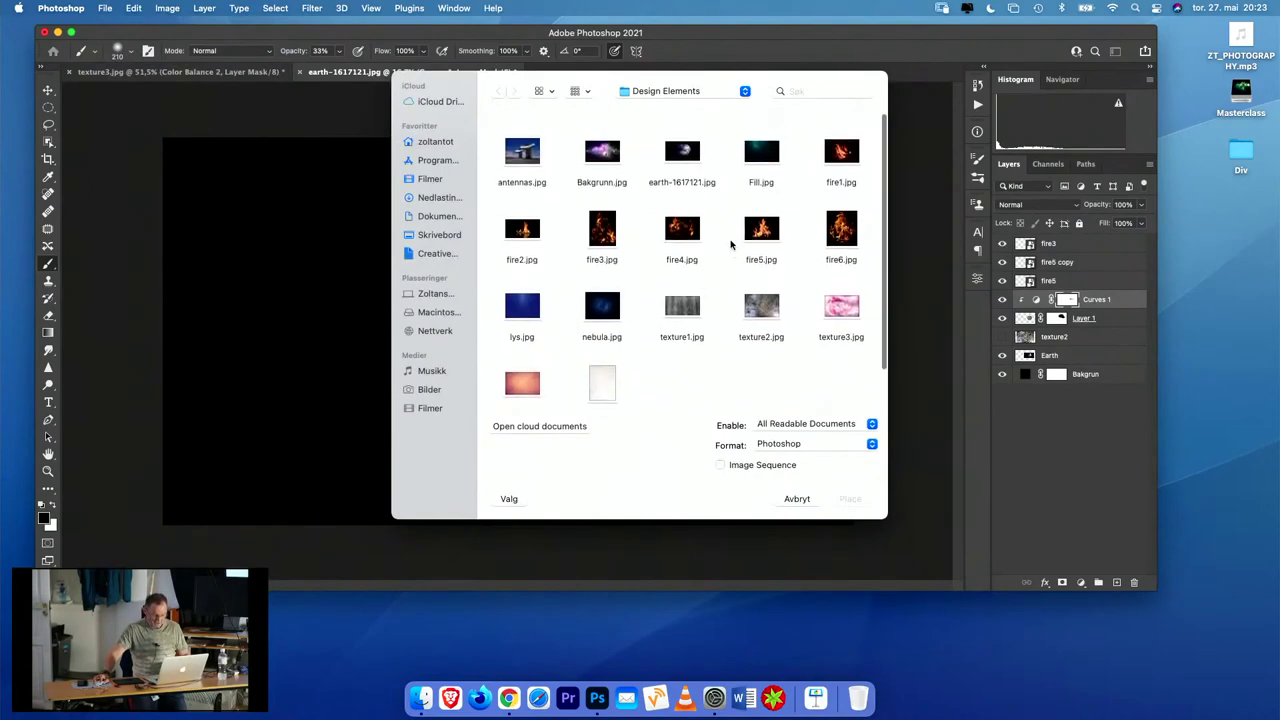
{"action": "left_click", "coordinate": [598, 155]}
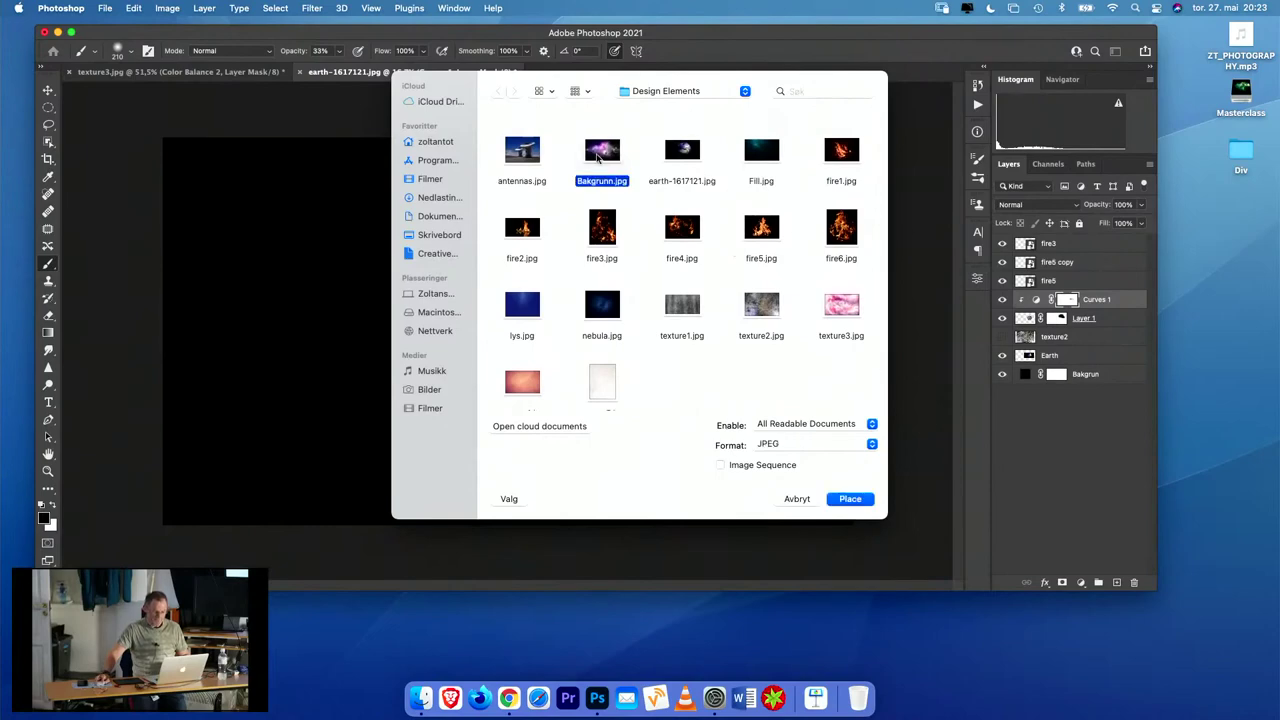
{"action": "double_click", "coordinate": [598, 155]}
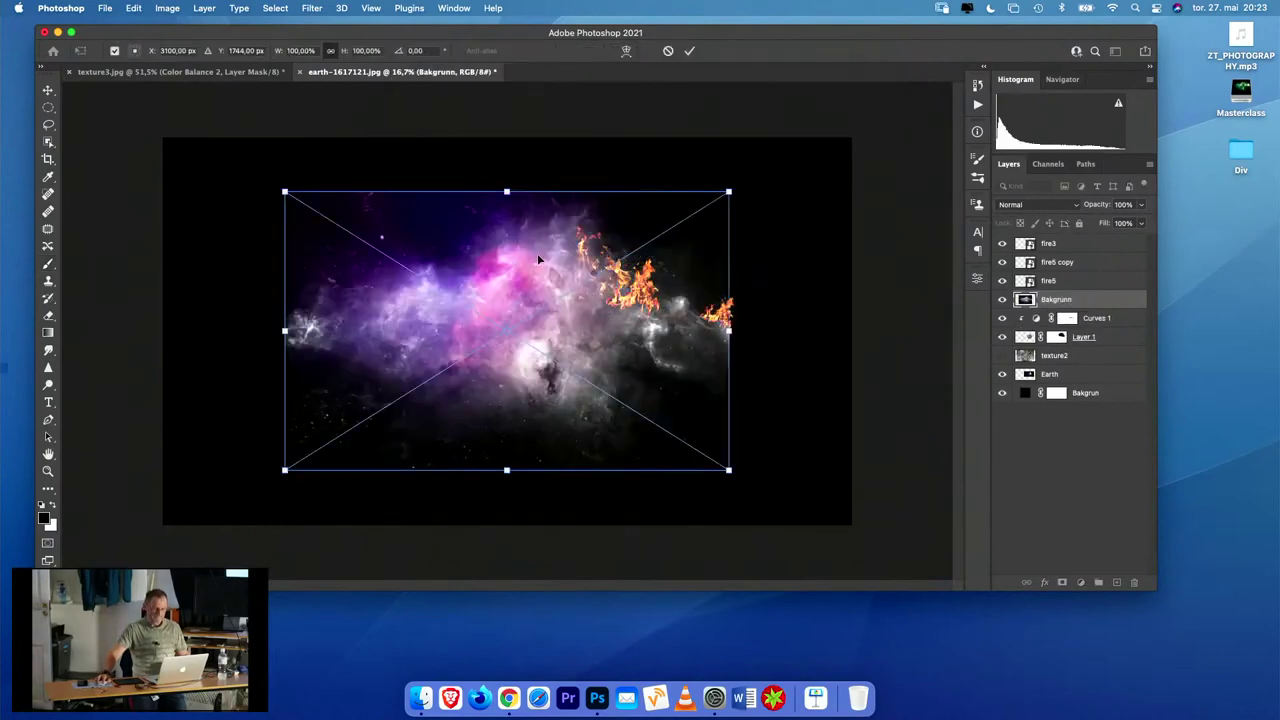
- Enlarge the nebula and position it left of the earth, partly covering the globe
{"action": "left_click_drag", "start_coordinate": [537, 253], "coordinate": [468, 245]}
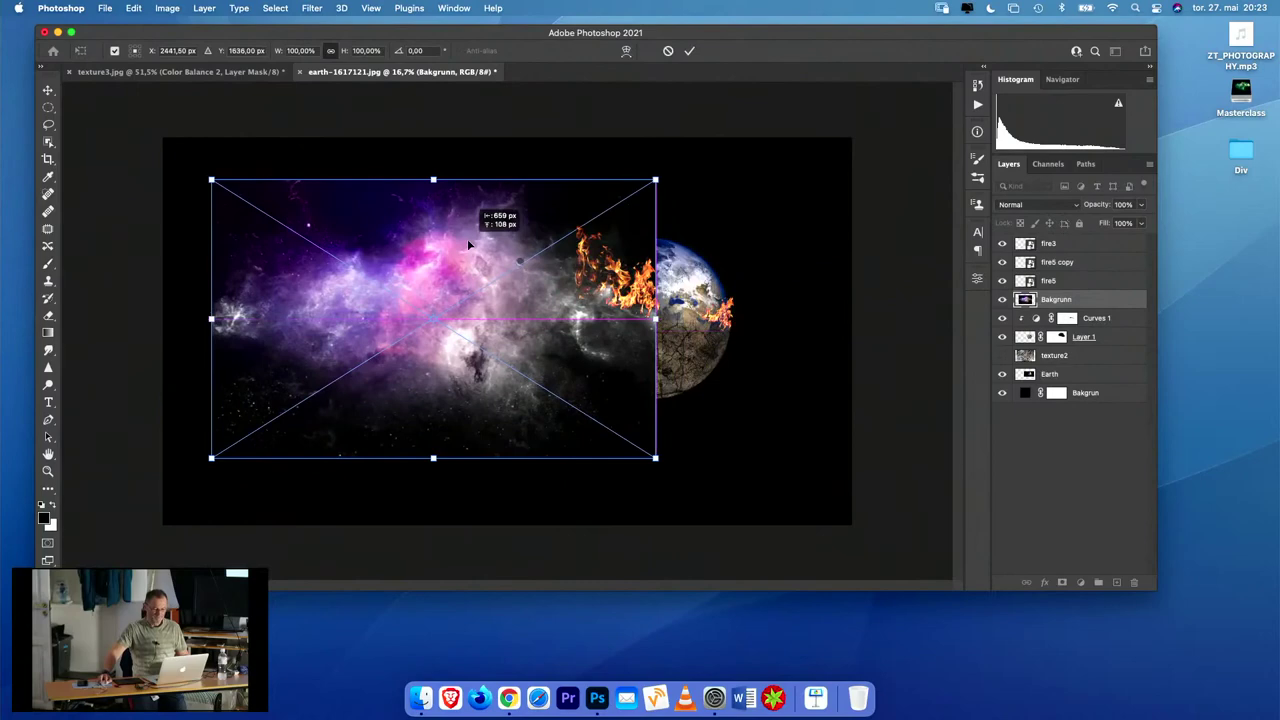
{"action": "left_click_drag", "start_coordinate": [658, 182], "coordinate": [710, 284]}
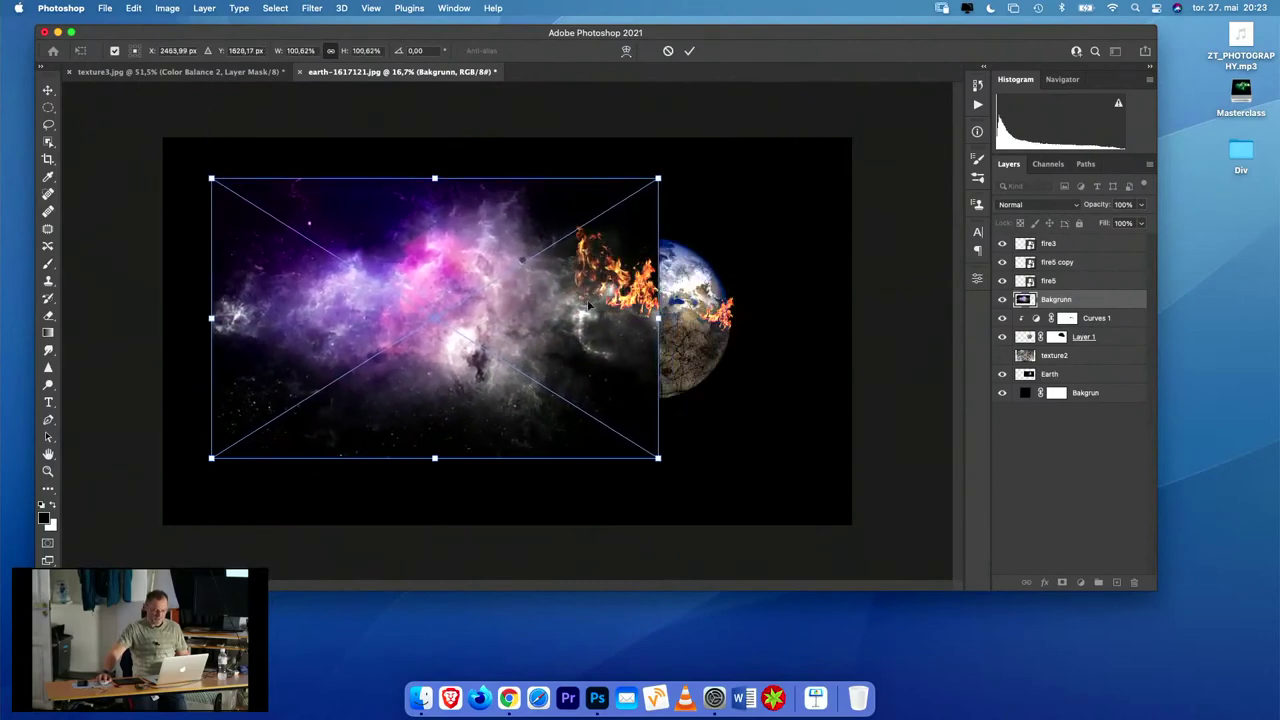
{"action": "left_click_drag", "start_coordinate": [555, 311], "coordinate": [572, 316]}
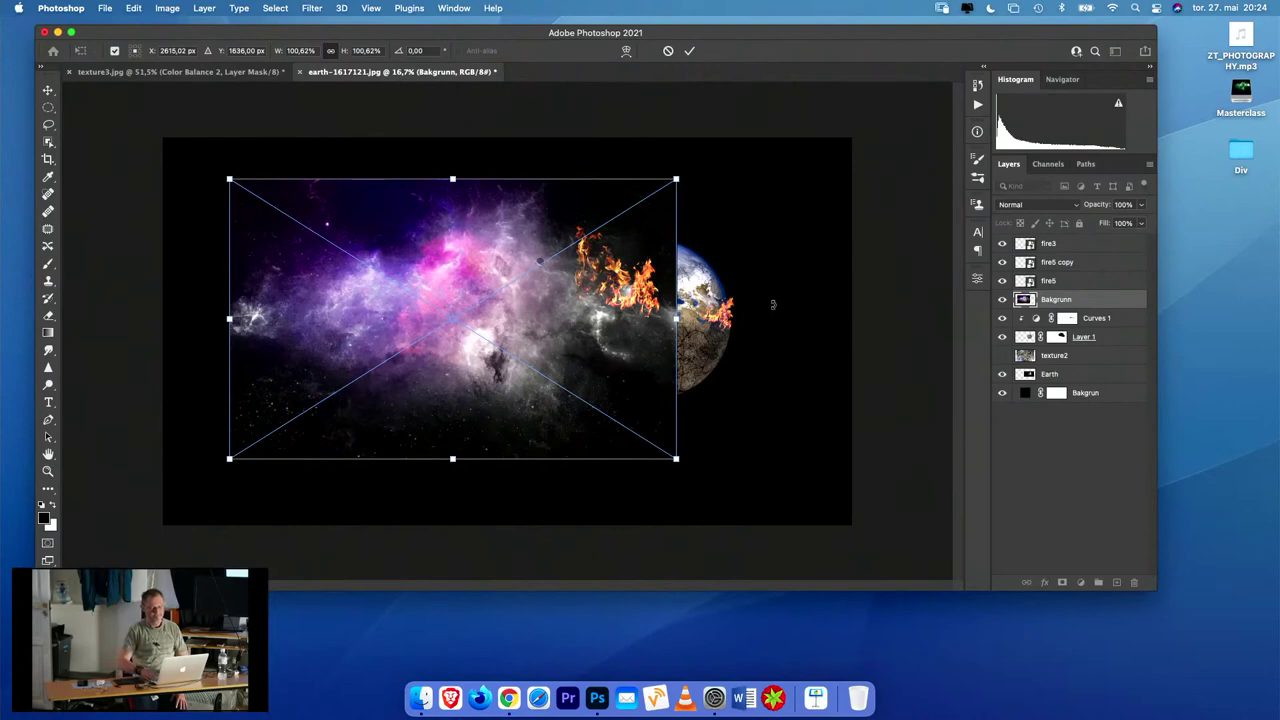
{"action": "key", "text": "Return"}
{"action": "key", "text": "b"}
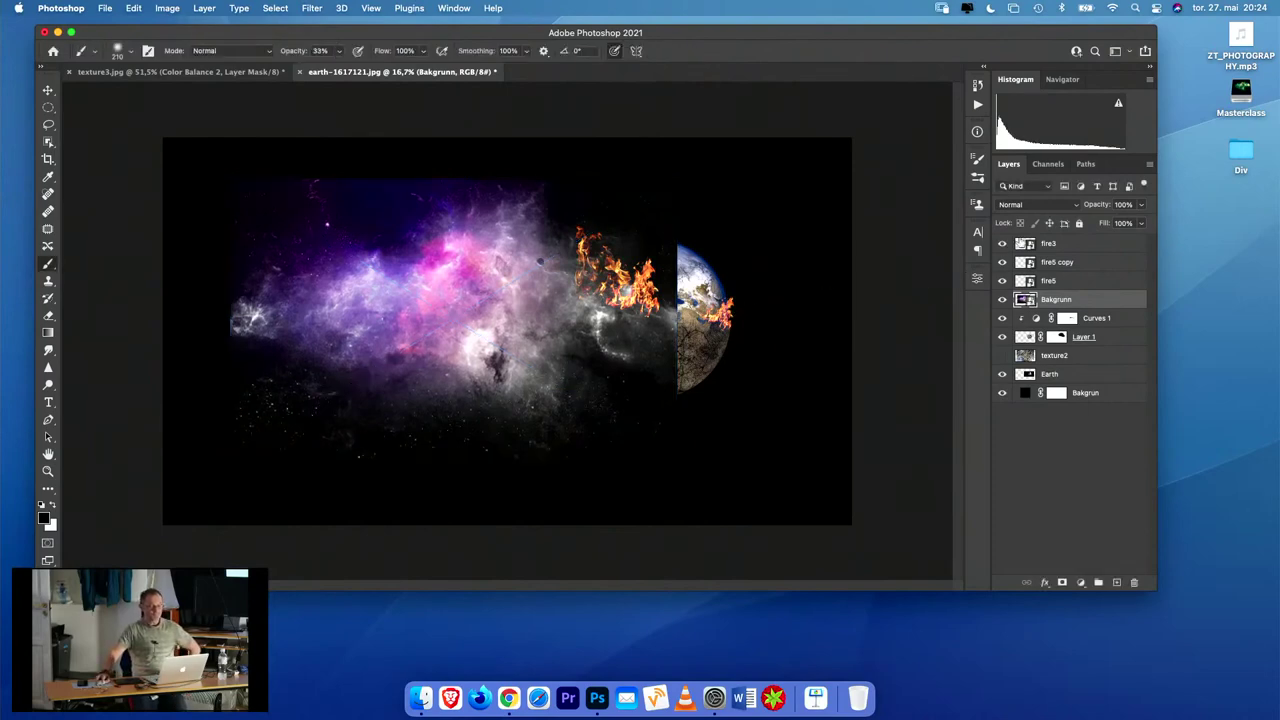
- Set the Bakgrunn layer to Exclusion blend mode, after trying Difference, and add a layer mask
{"action": "left_click", "coordinate": [1024, 207]}
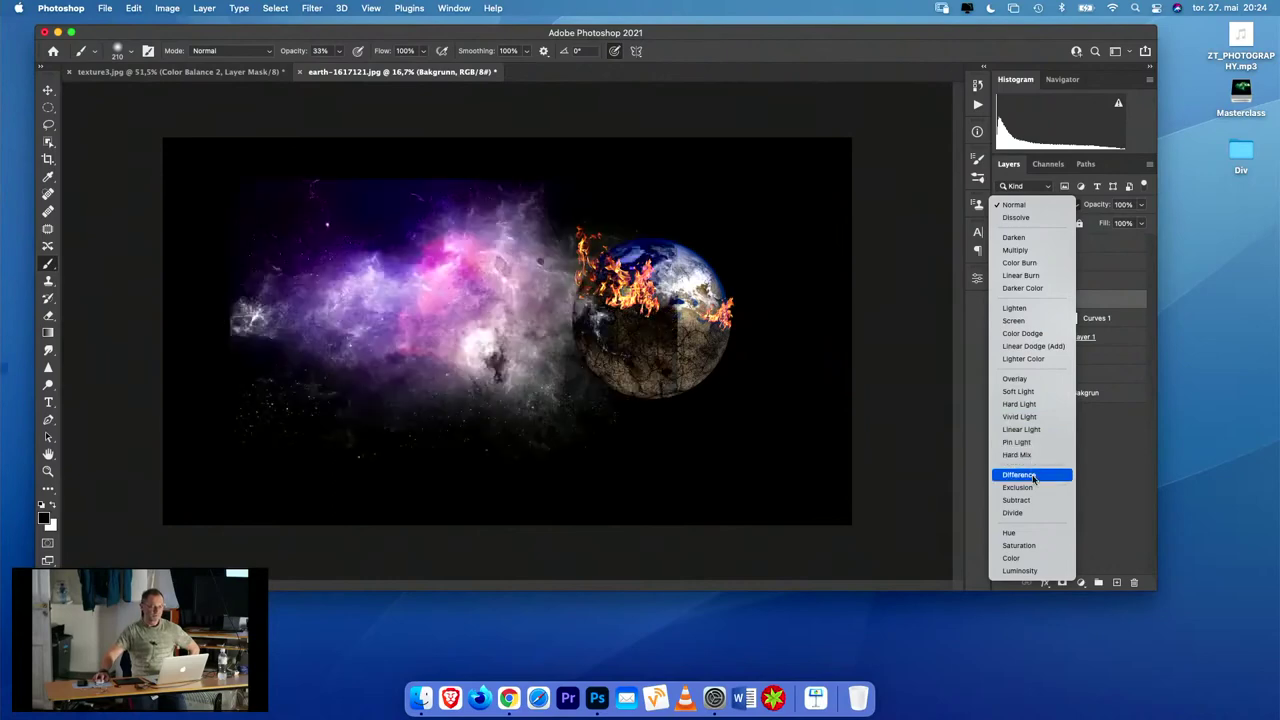
{"action": "left_click", "coordinate": [1033, 477]}
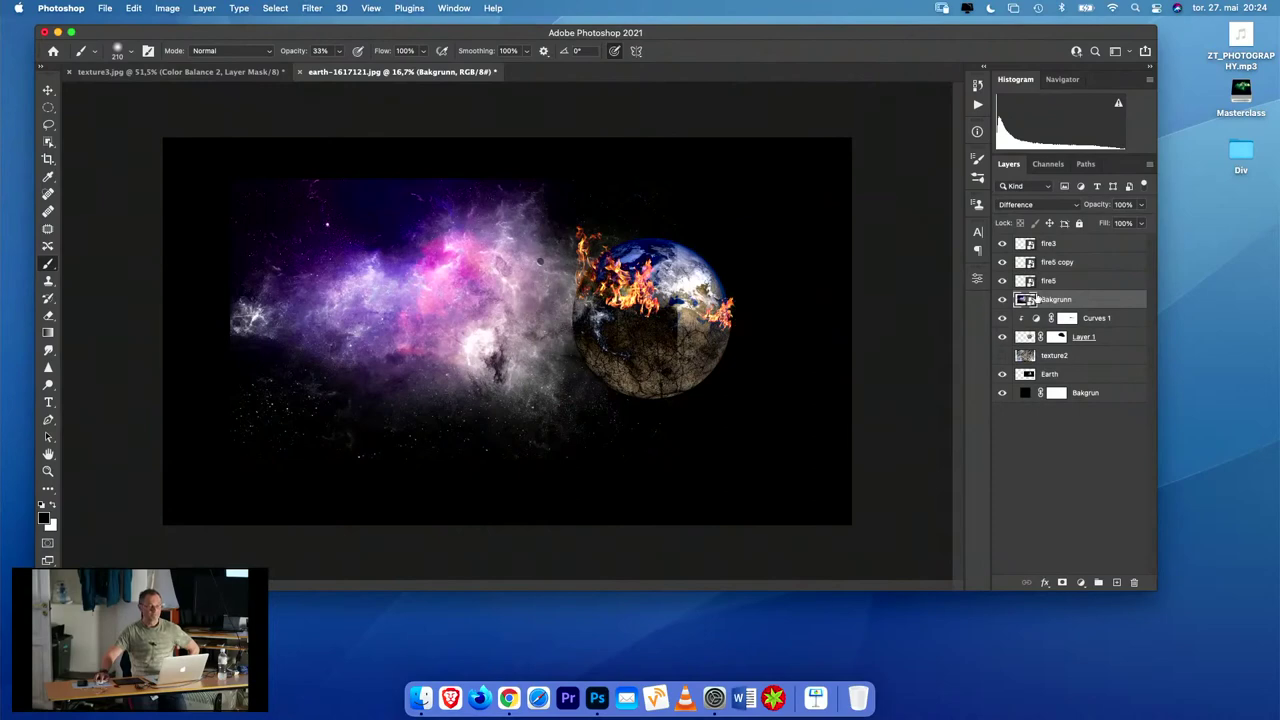
{"action": "left_click", "coordinate": [1060, 205]}
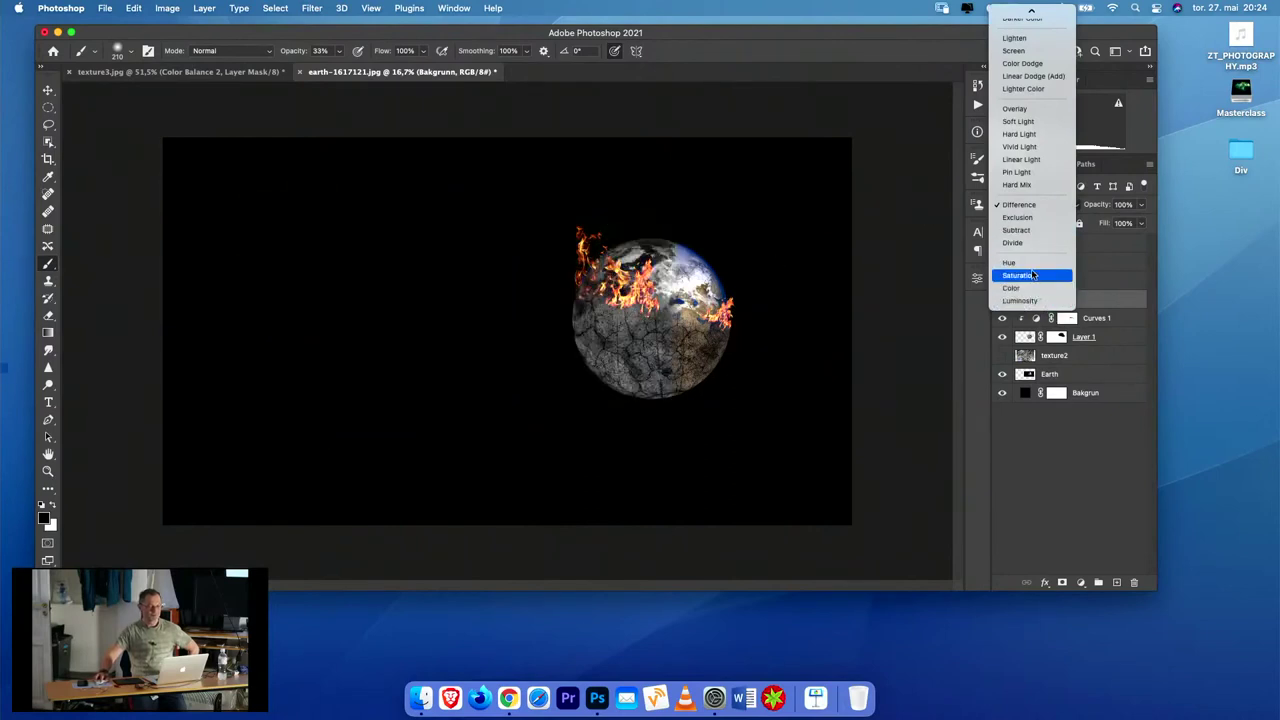
{"action": "left_click", "coordinate": [1031, 218]}
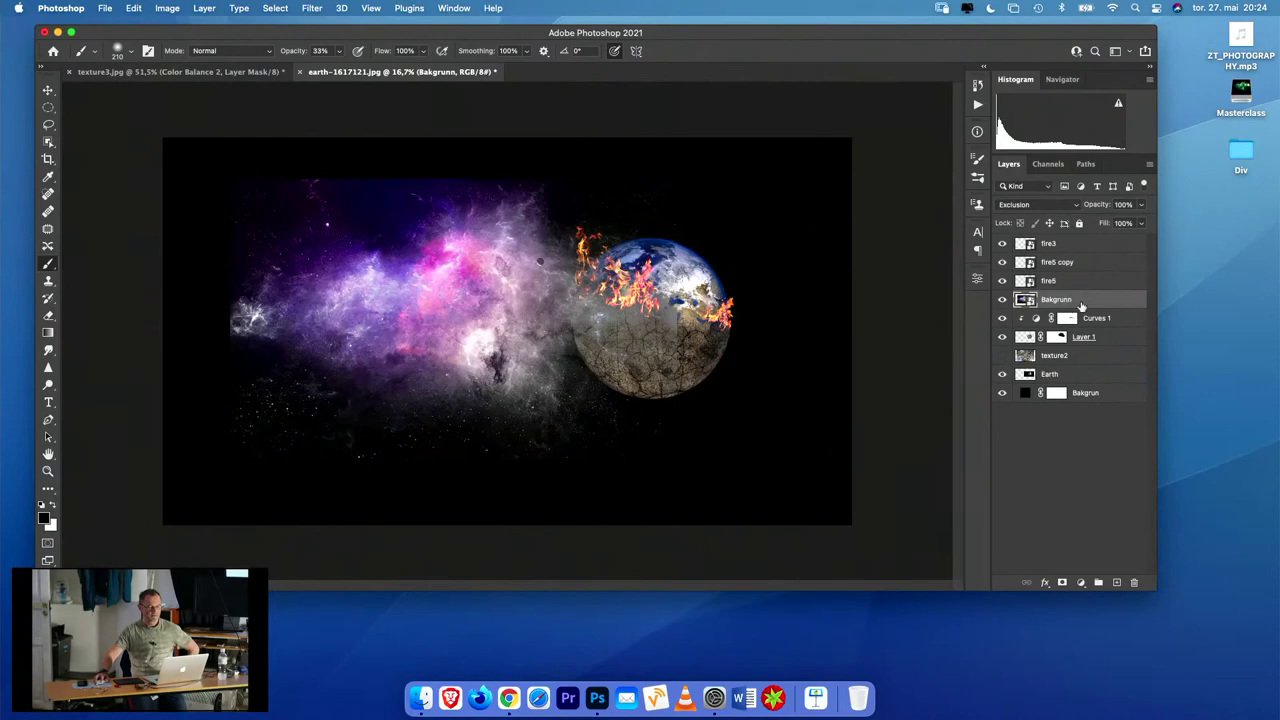
{"action": "left_click", "coordinate": [1063, 582]}
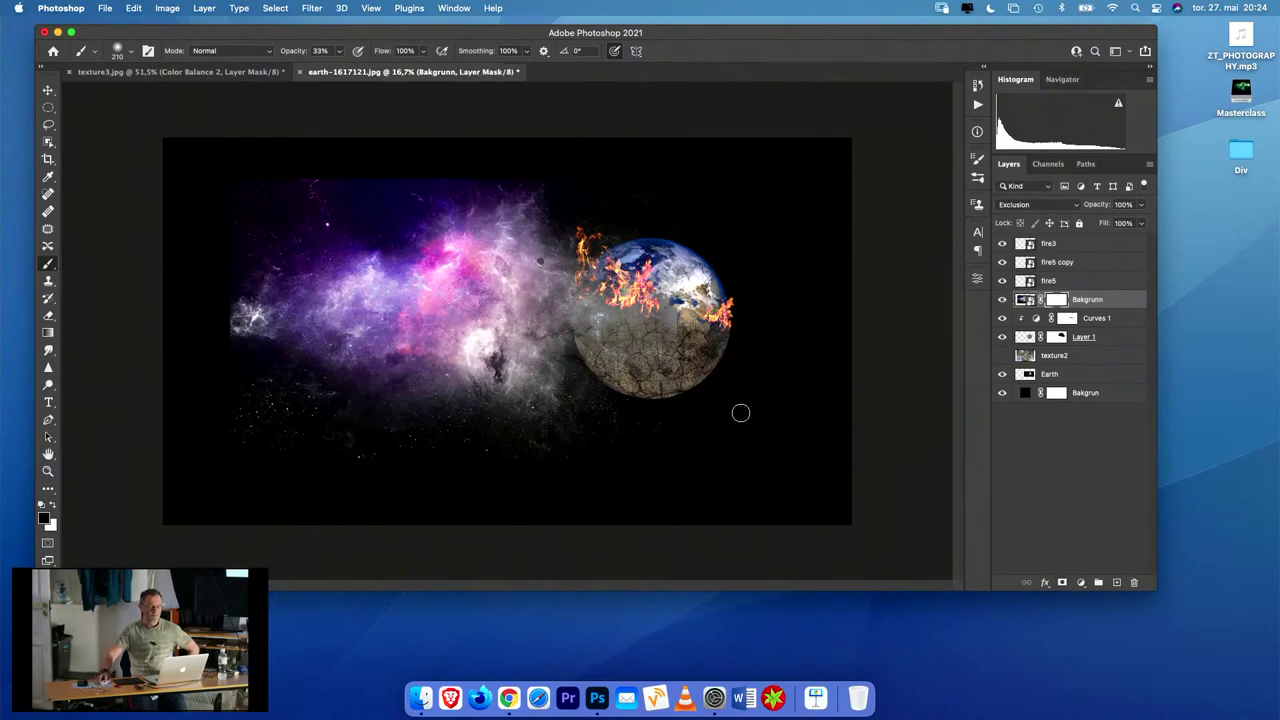
- With a 1372 px brush, paint the mask to fade the nebula's top-left, left and top edges
{"action": "mouse_move", "coordinate": [366, 400]}
{"action": "left_mouse_down", "text": "ctrl+alt"}
{"action": "mouse_move", "coordinate": [400, 396]}
{"action": "mouse_move", "coordinate": [414, 410]}
{"action": "left_mouse_up", "text": "ctrl+alt"}
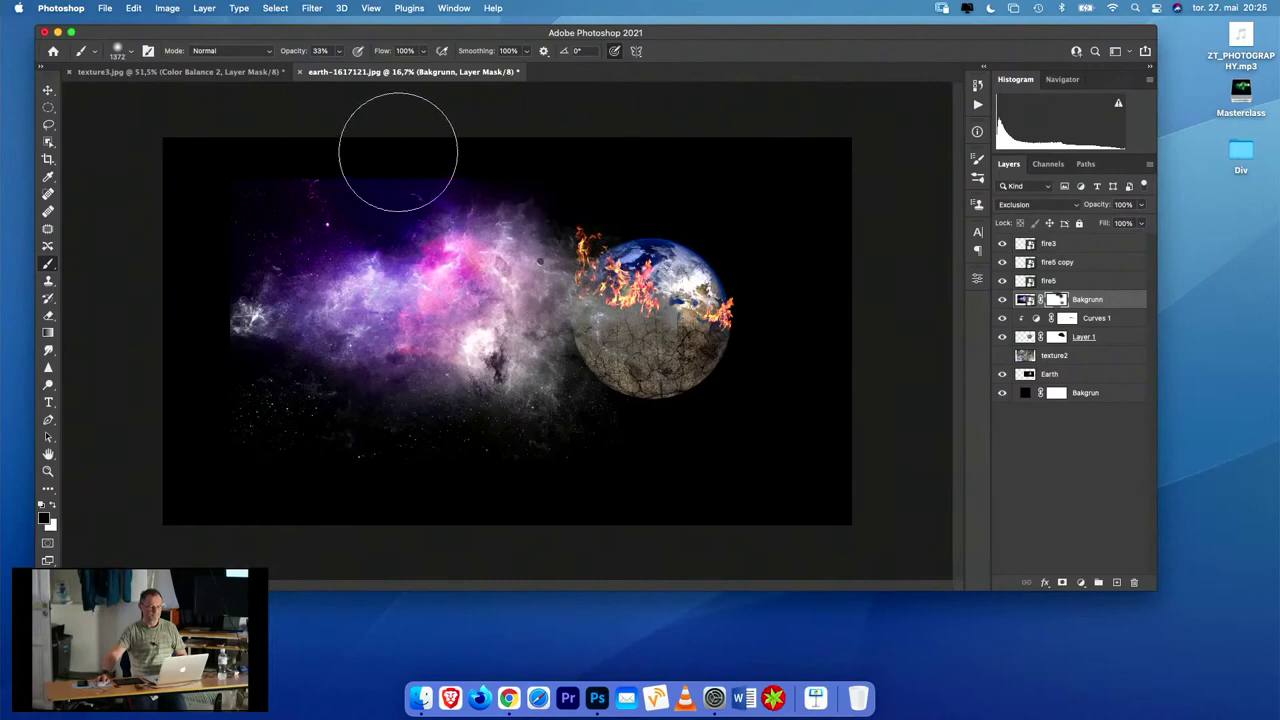
{"action": "mouse_move", "coordinate": [267, 163]}
{"action": "left_mouse_down"}
{"action": "mouse_move", "coordinate": [349, 161]}
{"action": "mouse_move", "coordinate": [232, 186]}
{"action": "mouse_move", "coordinate": [355, 177]}
{"action": "mouse_move", "coordinate": [221, 223]}
{"action": "mouse_move", "coordinate": [207, 252]}
{"action": "mouse_move", "coordinate": [220, 417]}
{"action": "mouse_move", "coordinate": [366, 463]}
{"action": "mouse_move", "coordinate": [302, 442]}
{"action": "mouse_move", "coordinate": [553, 476]}
{"action": "mouse_move", "coordinate": [509, 479]}
{"action": "mouse_move", "coordinate": [593, 472]}
{"action": "mouse_move", "coordinate": [495, 478]}
{"action": "mouse_move", "coordinate": [564, 479]}
{"action": "left_mouse_up"}
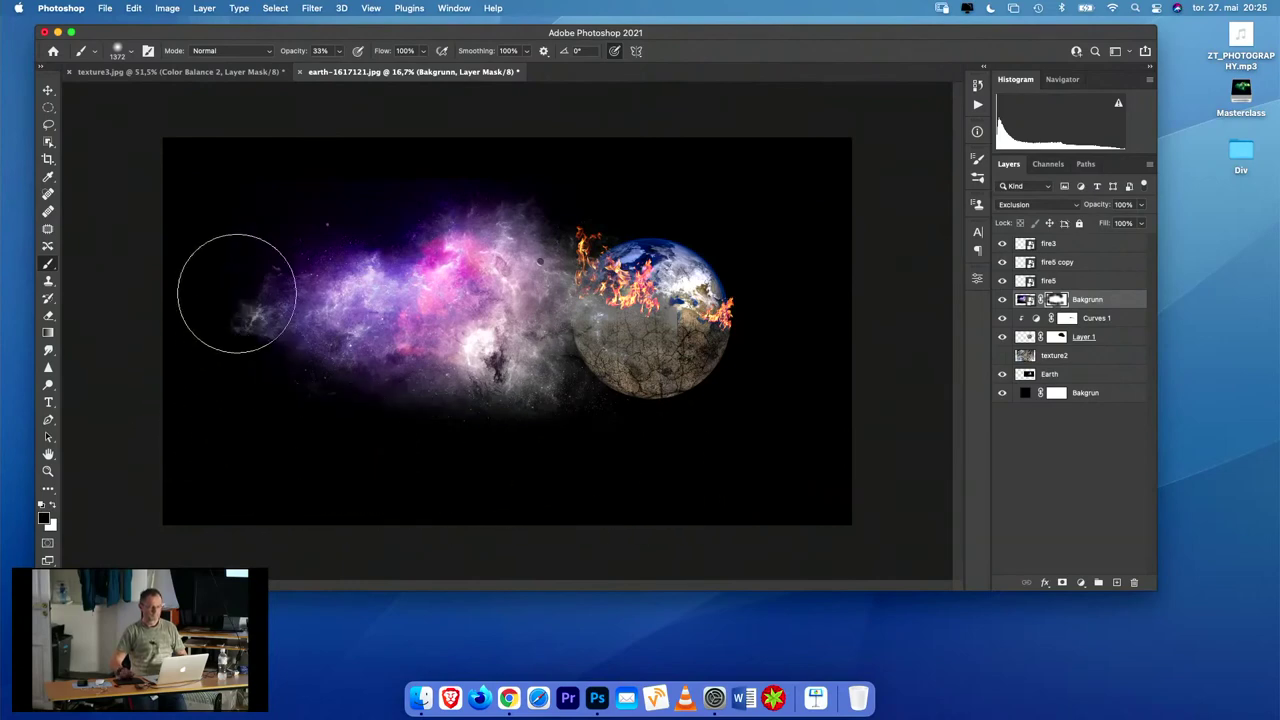
{"action": "mouse_move", "coordinate": [214, 251]}
{"action": "left_mouse_down"}
{"action": "mouse_move", "coordinate": [200, 304]}
{"action": "mouse_move", "coordinate": [207, 395]}
{"action": "mouse_move", "coordinate": [209, 337]}
{"action": "left_mouse_up"}
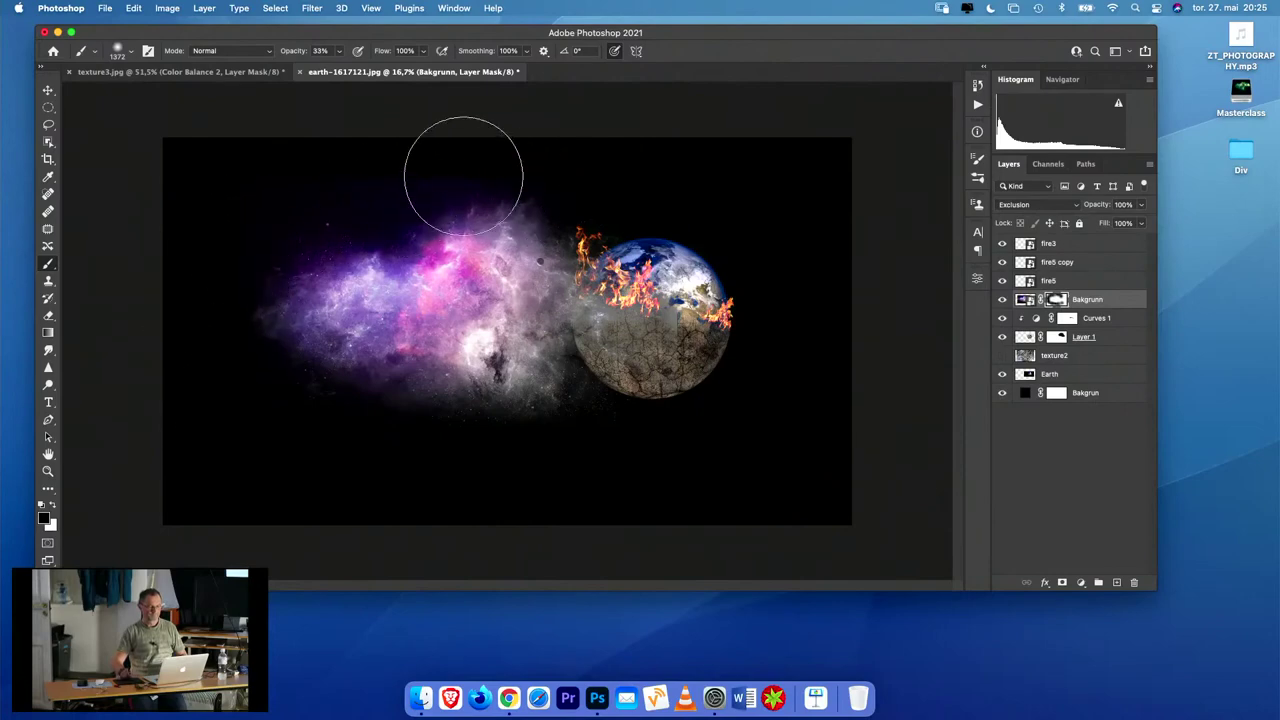
{"action": "left_click_drag", "start_coordinate": [457, 171], "coordinate": [457, 171]}
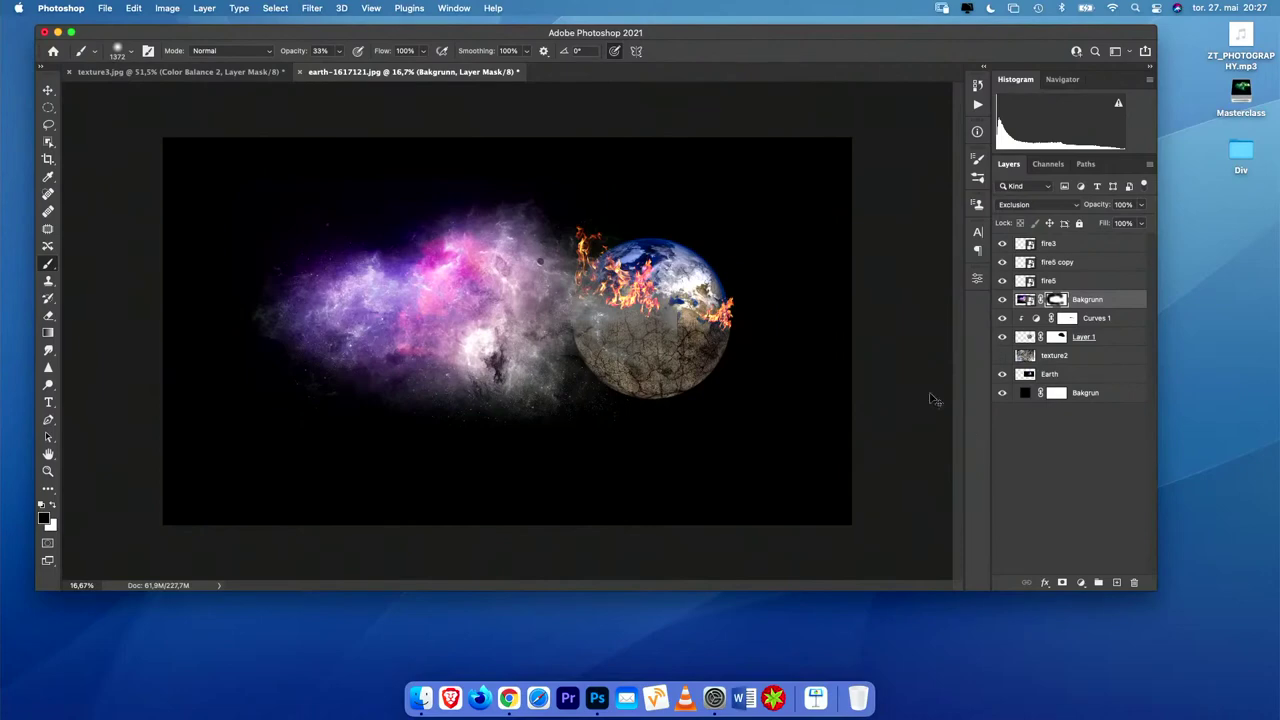
- Tilt the nebula about 1.4°, scale it to about 101% and shift it right toward the earth
{"action": "key", "text": "super+t"}
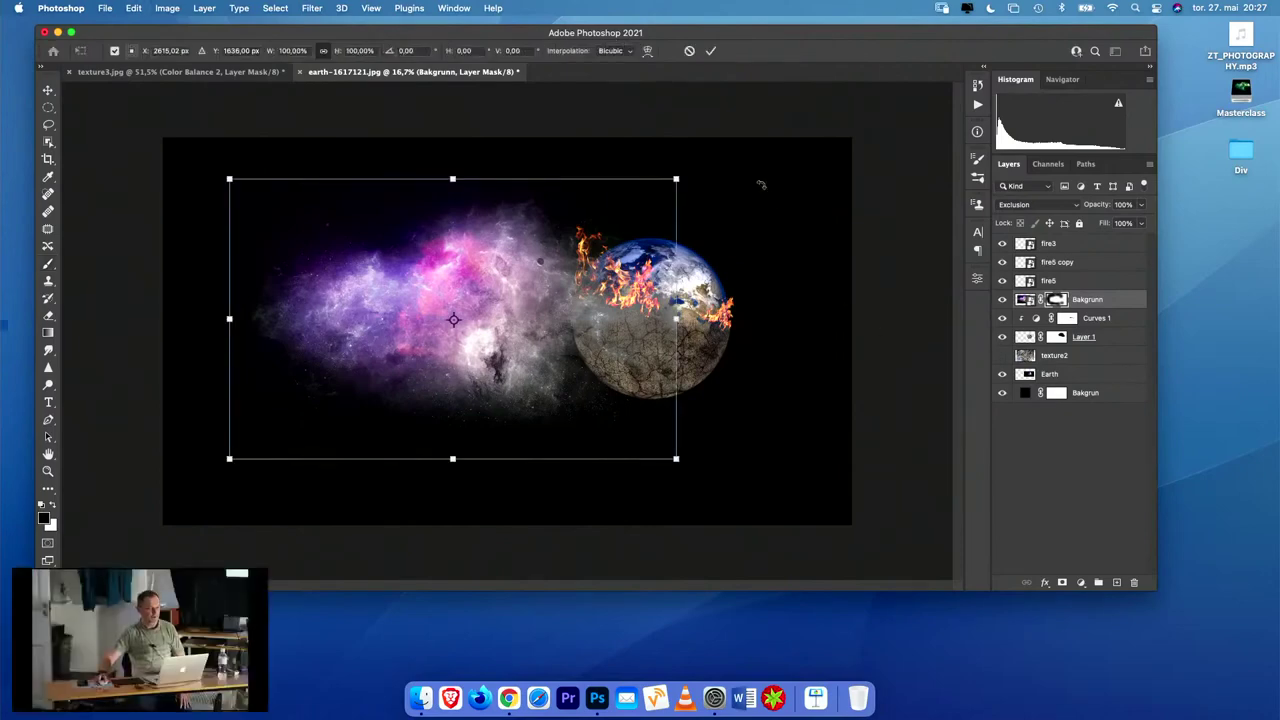
{"action": "left_click_drag", "start_coordinate": [760, 183], "coordinate": [731, 194]}
{"action": "mouse_move", "coordinate": [535, 360]}
{"action": "left_mouse_down"}
{"action": "mouse_move", "coordinate": [598, 366]}
{"action": "mouse_move", "coordinate": [528, 361]}
{"action": "left_mouse_up"}
{"action": "left_click_drag", "start_coordinate": [681, 436], "coordinate": [737, 457]}
{"action": "left_click_drag", "start_coordinate": [619, 432], "coordinate": [631, 426]}
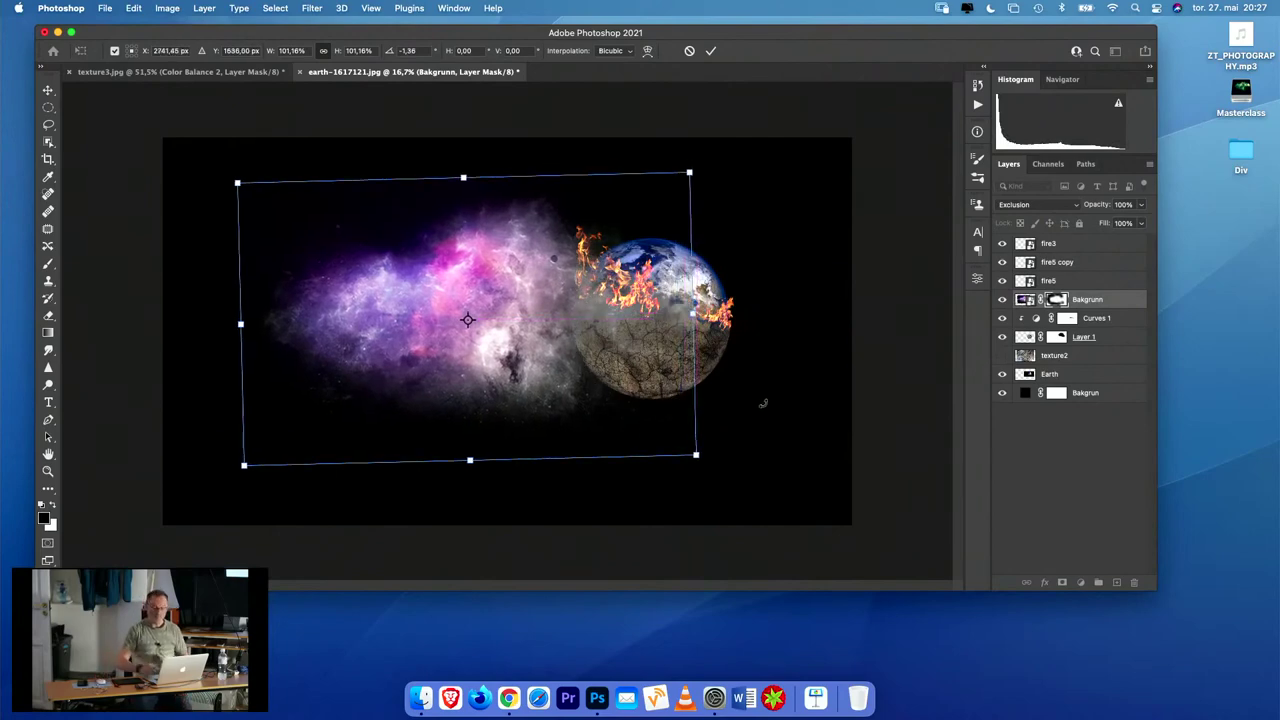
{"action": "key", "text": "Return"}
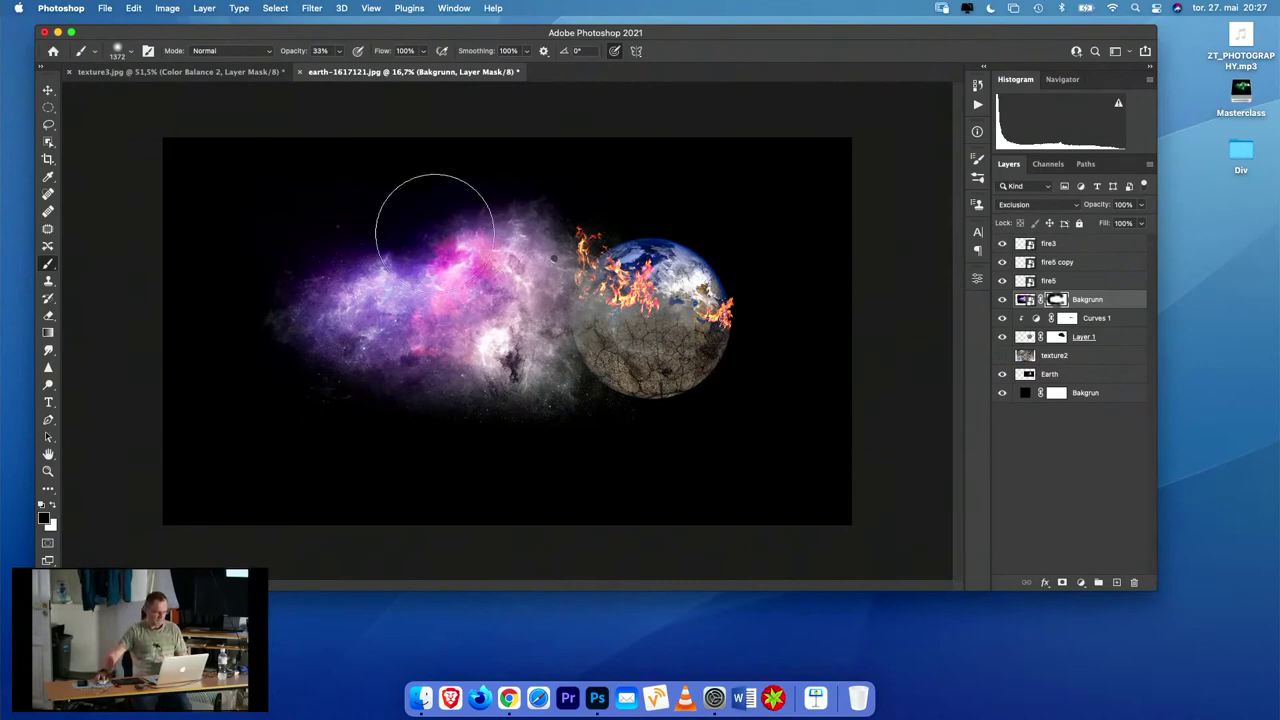
- Place Fill.jpg, scale it to about 156% to cover the canvas, and move its layer to the top
{"action": "left_click", "coordinate": [106, 8]}
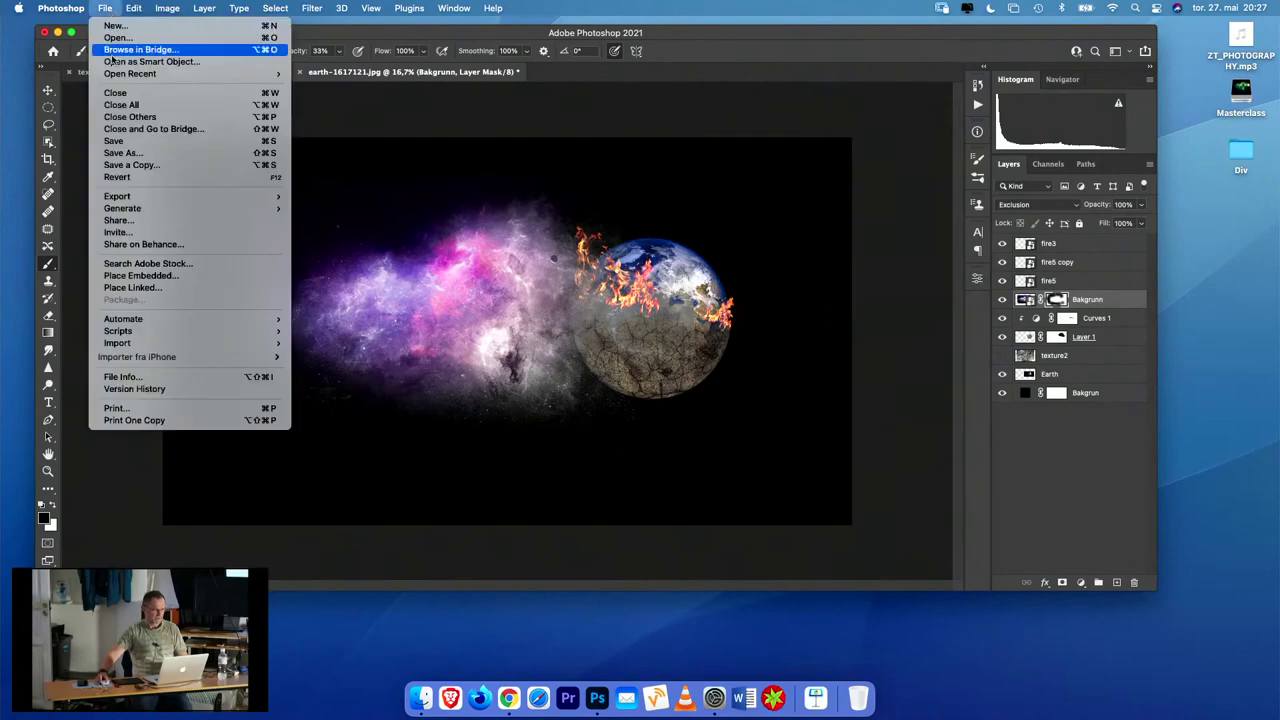
{"action": "left_click", "coordinate": [140, 275]}
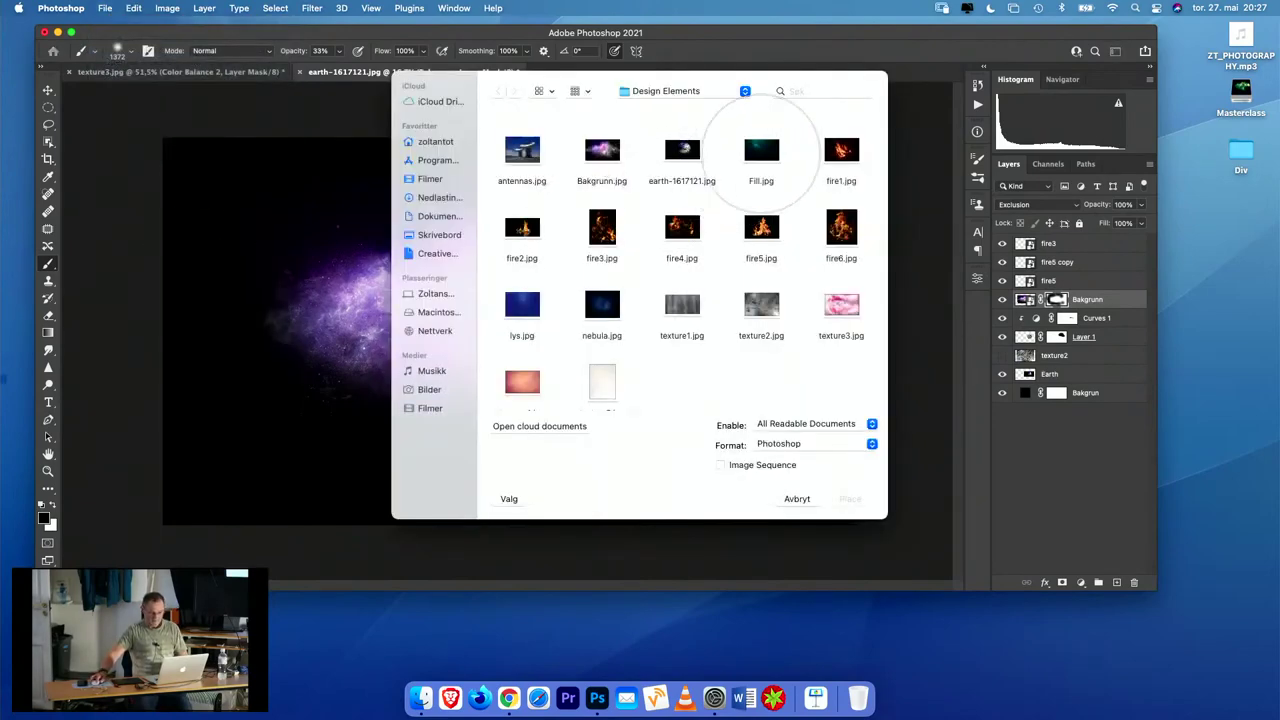
{"action": "left_click", "coordinate": [766, 151]}
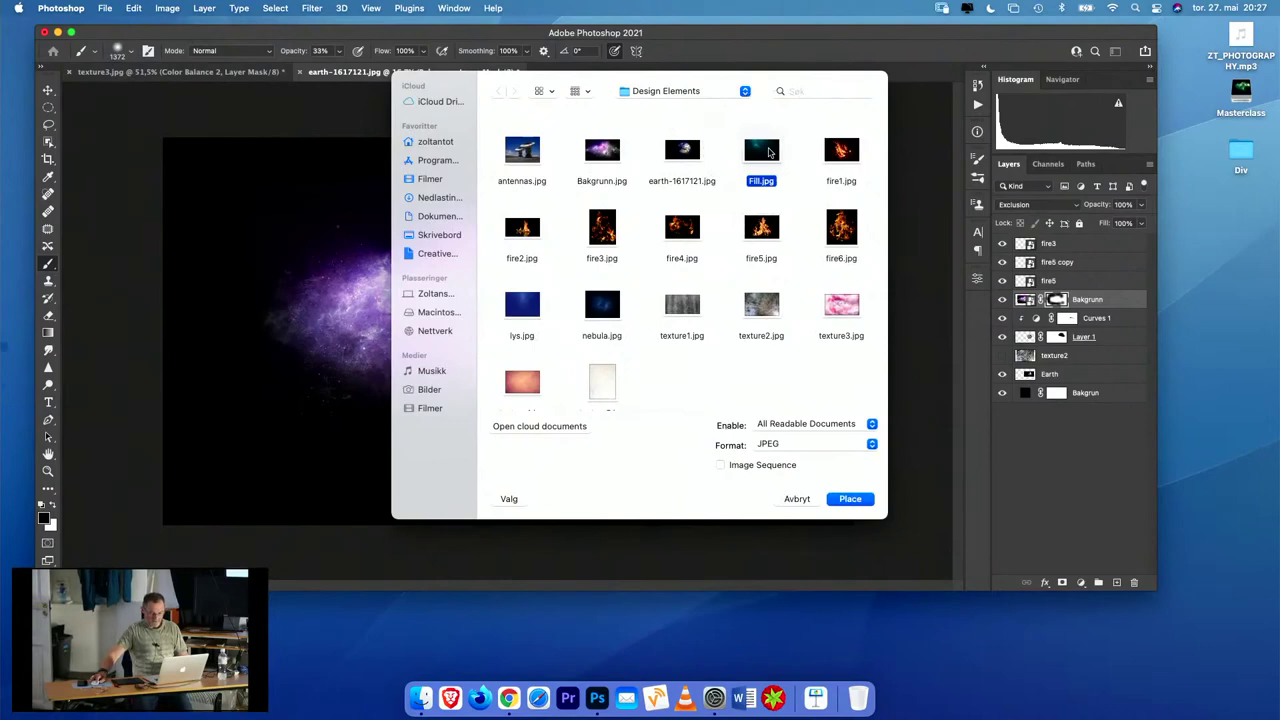
{"action": "double_click", "coordinate": [766, 151]}
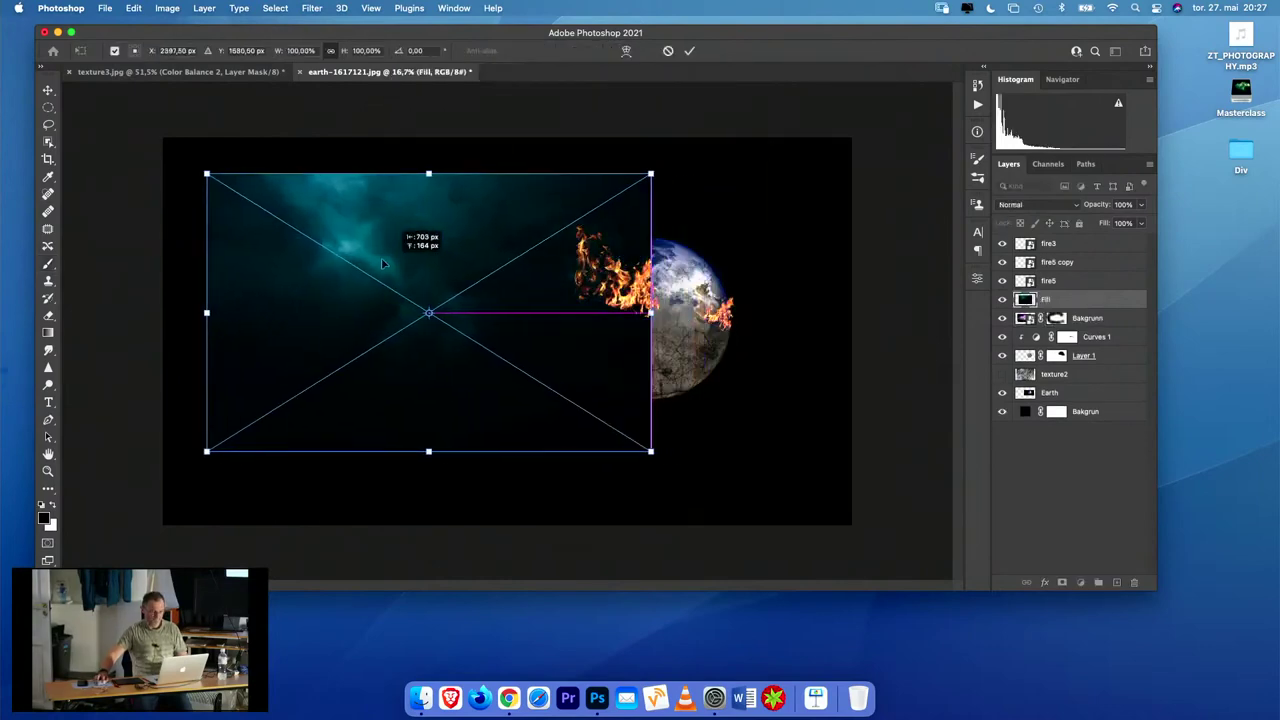
{"action": "left_click_drag", "start_coordinate": [382, 263], "coordinate": [339, 228]}
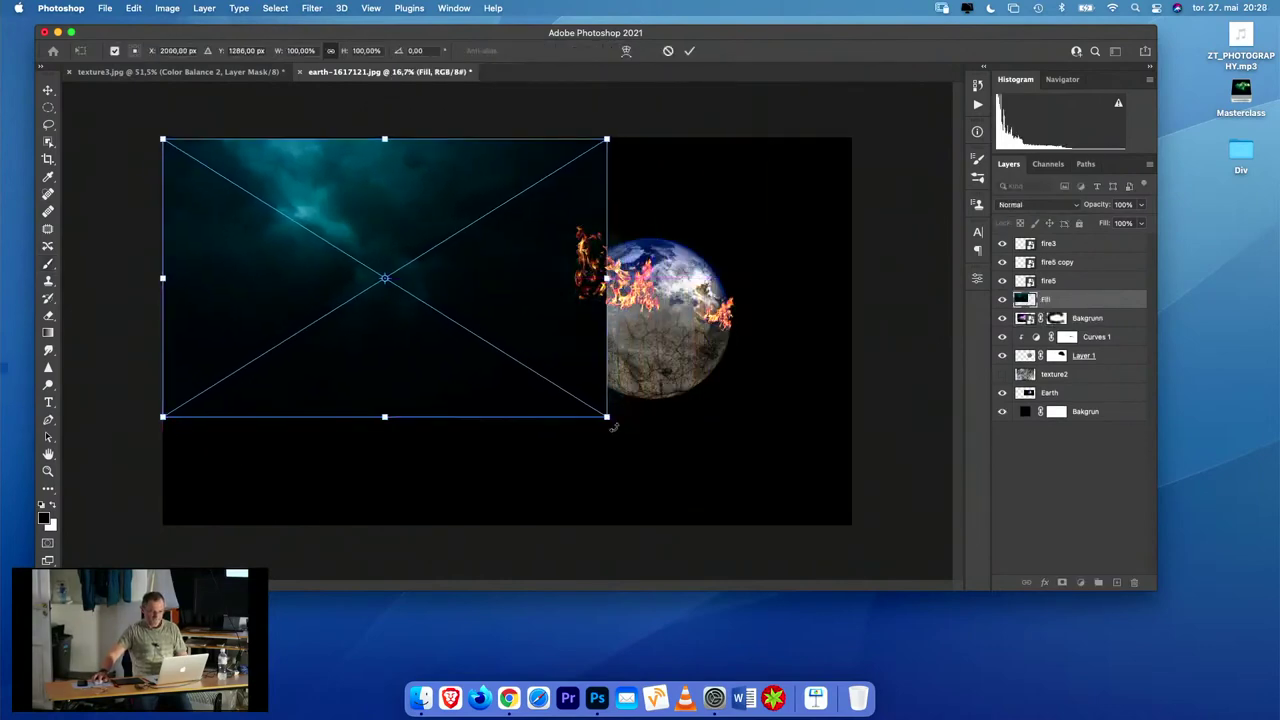
{"action": "left_click_drag", "start_coordinate": [614, 427], "coordinate": [916, 480]}
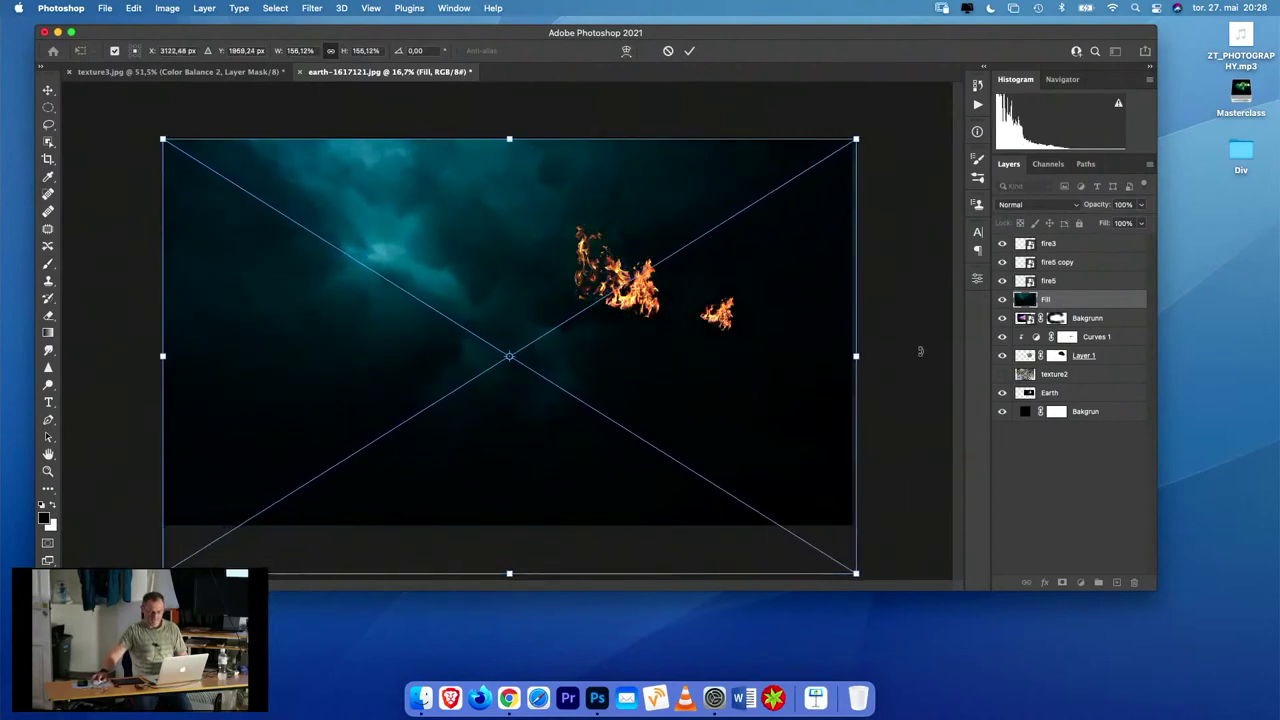
{"action": "key", "text": "Return"}
{"action": "left_click_drag", "start_coordinate": [1076, 300], "coordinate": [1076, 243]}
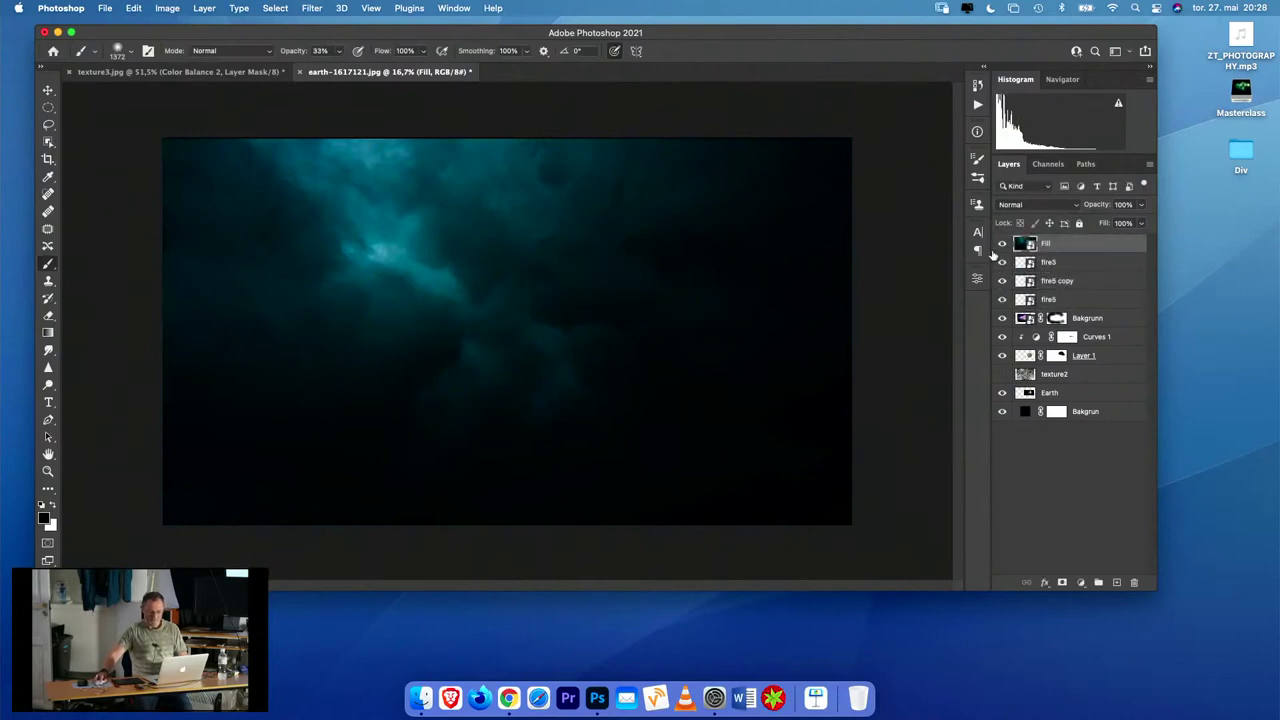
- Switch the Fill layer's blend mode to Screen
{"action": "left_click", "coordinate": [1070, 205]}
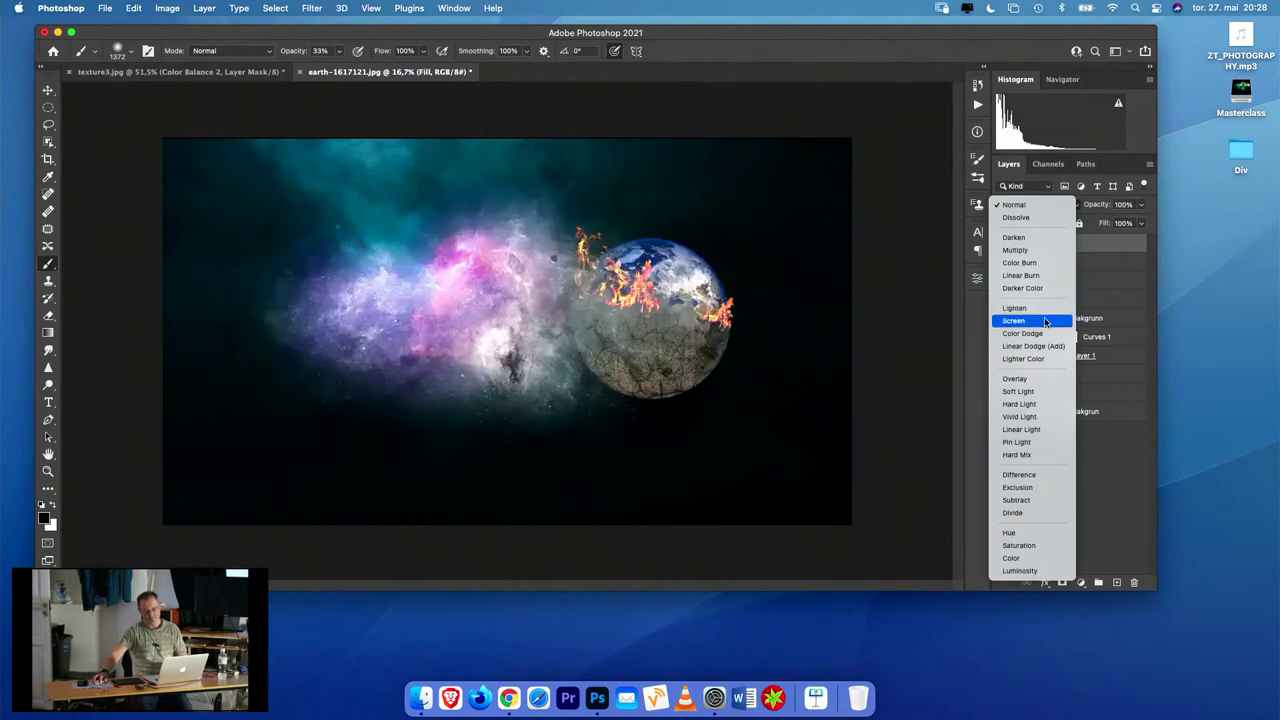
{"action": "left_click", "coordinate": [1046, 321]}
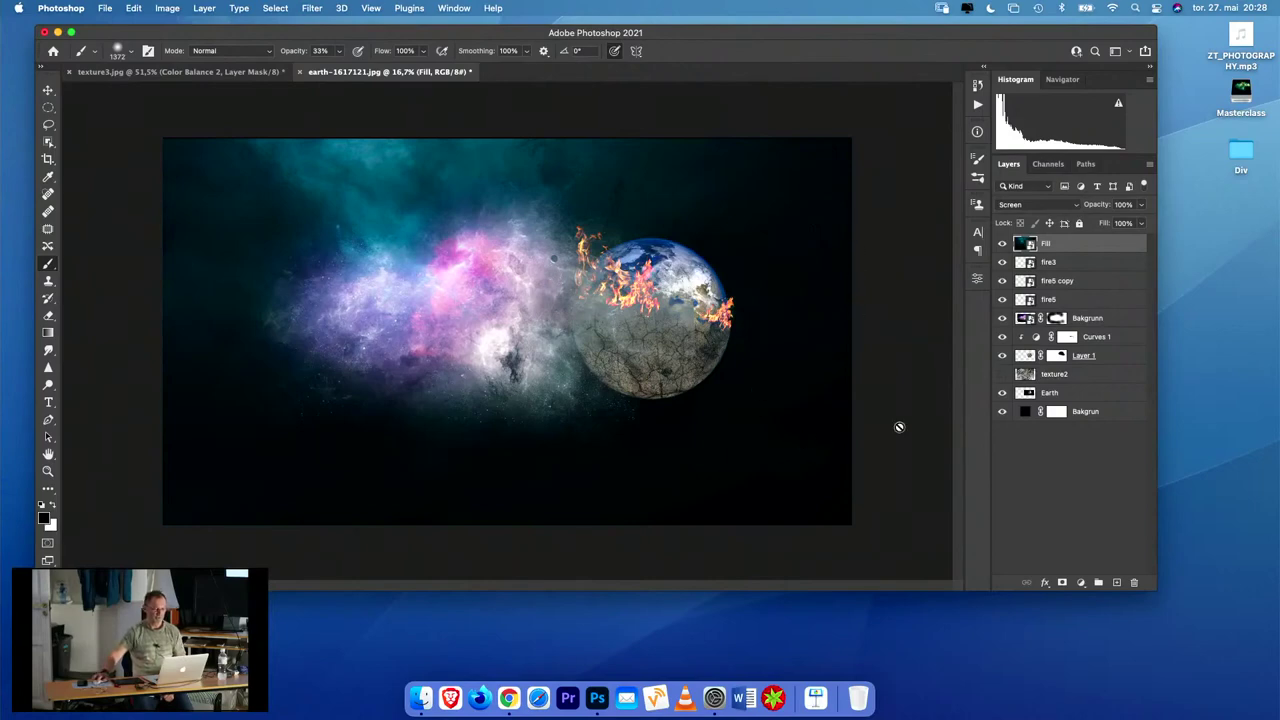
- In Chrome, load pixabay.com and search for 'star' images
{"action": "left_click", "coordinate": [508, 698]}
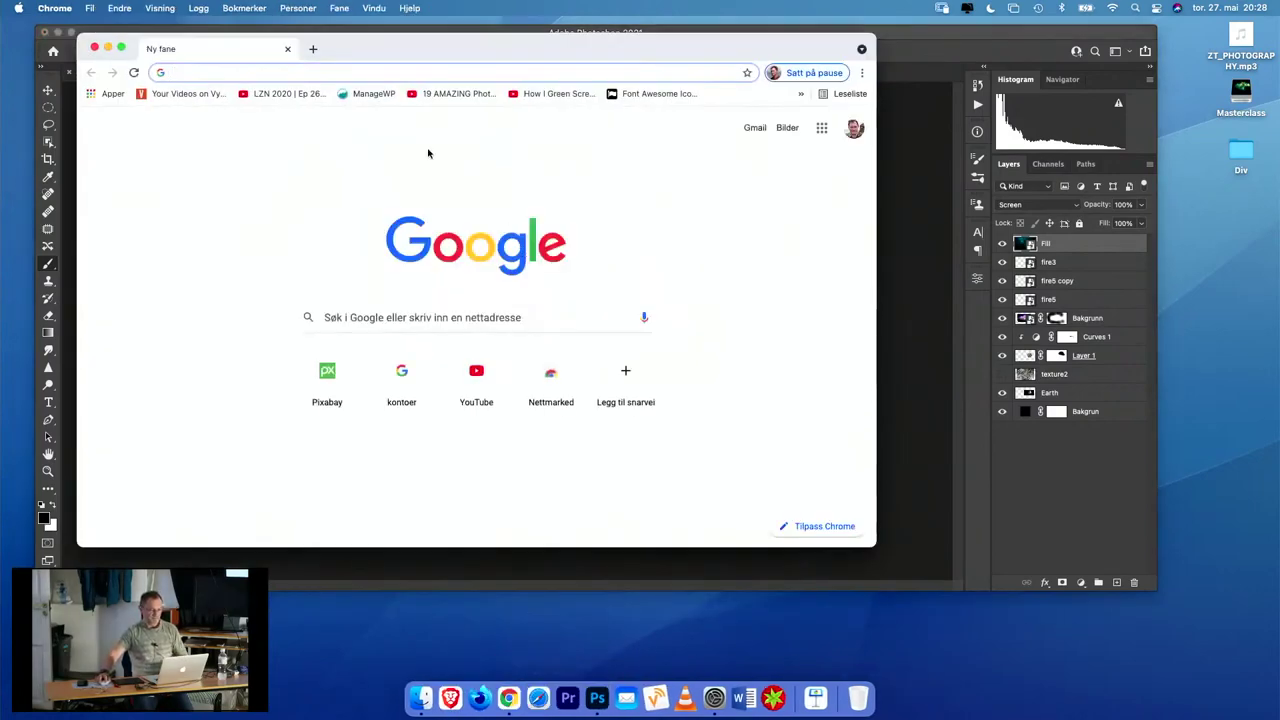
{"action": "type", "text": "pixabay.com"}
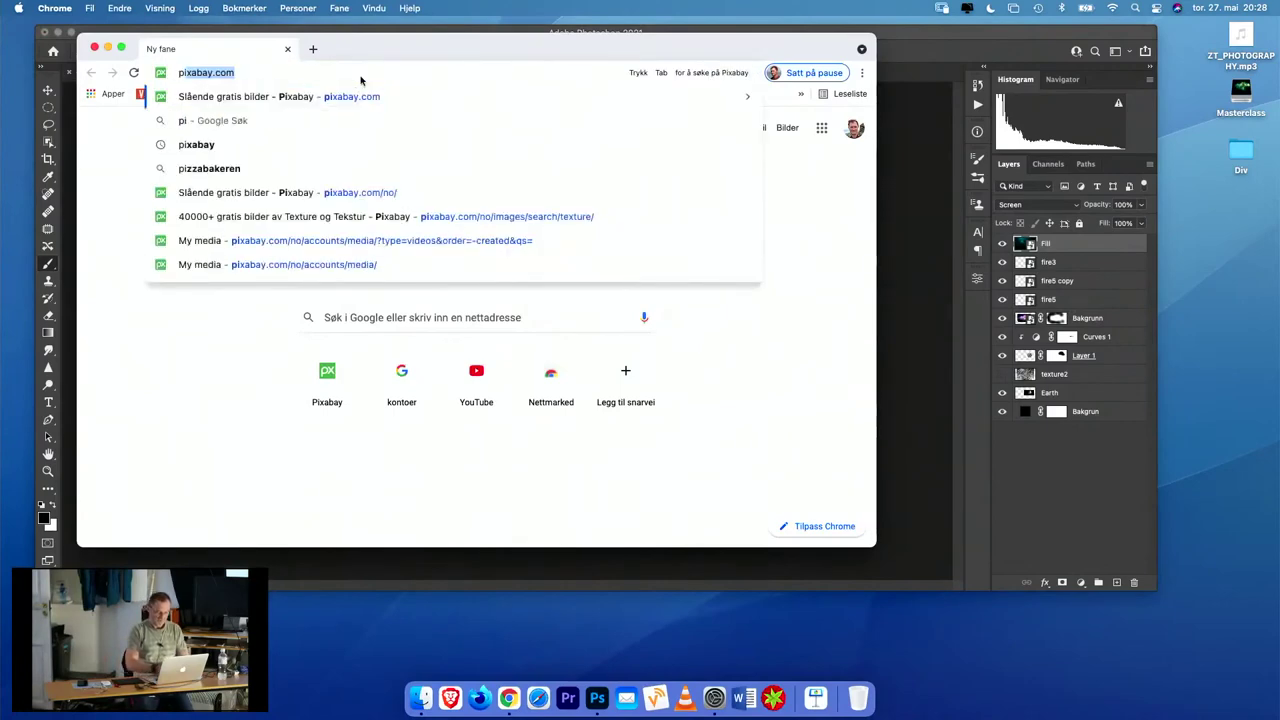
{"action": "key", "text": "Return"}
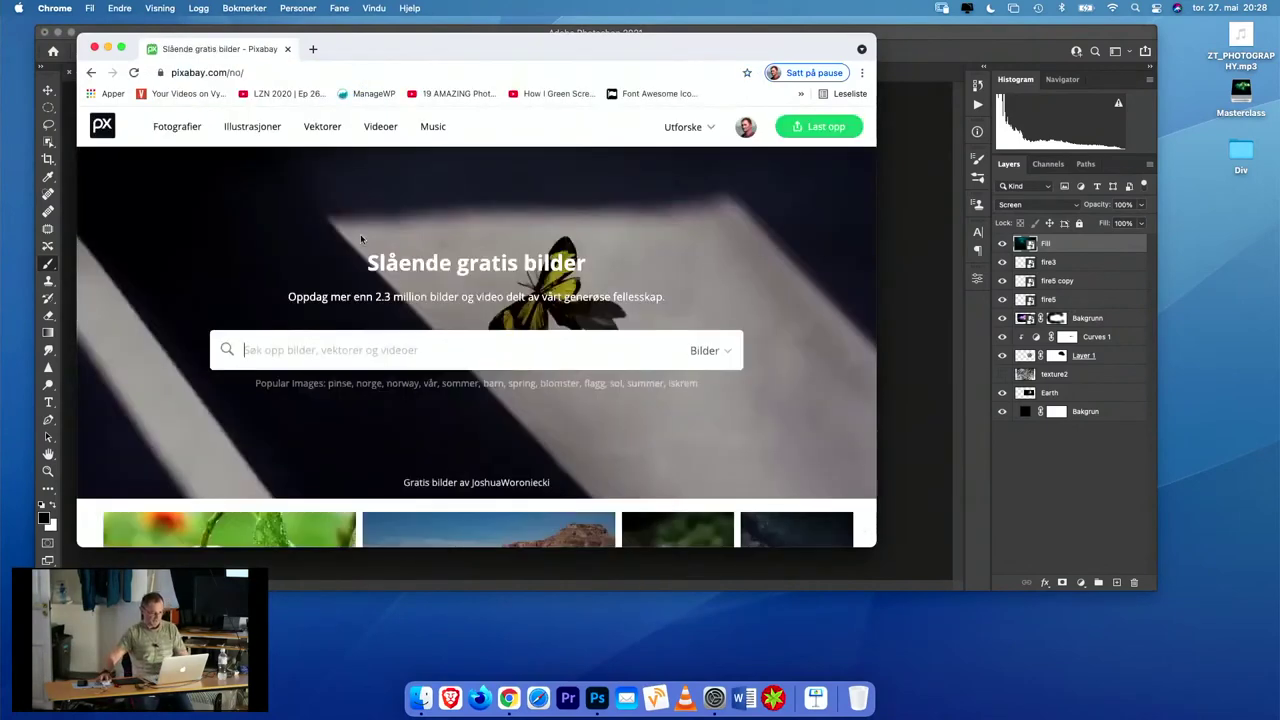
{"action": "type", "text": "star"}
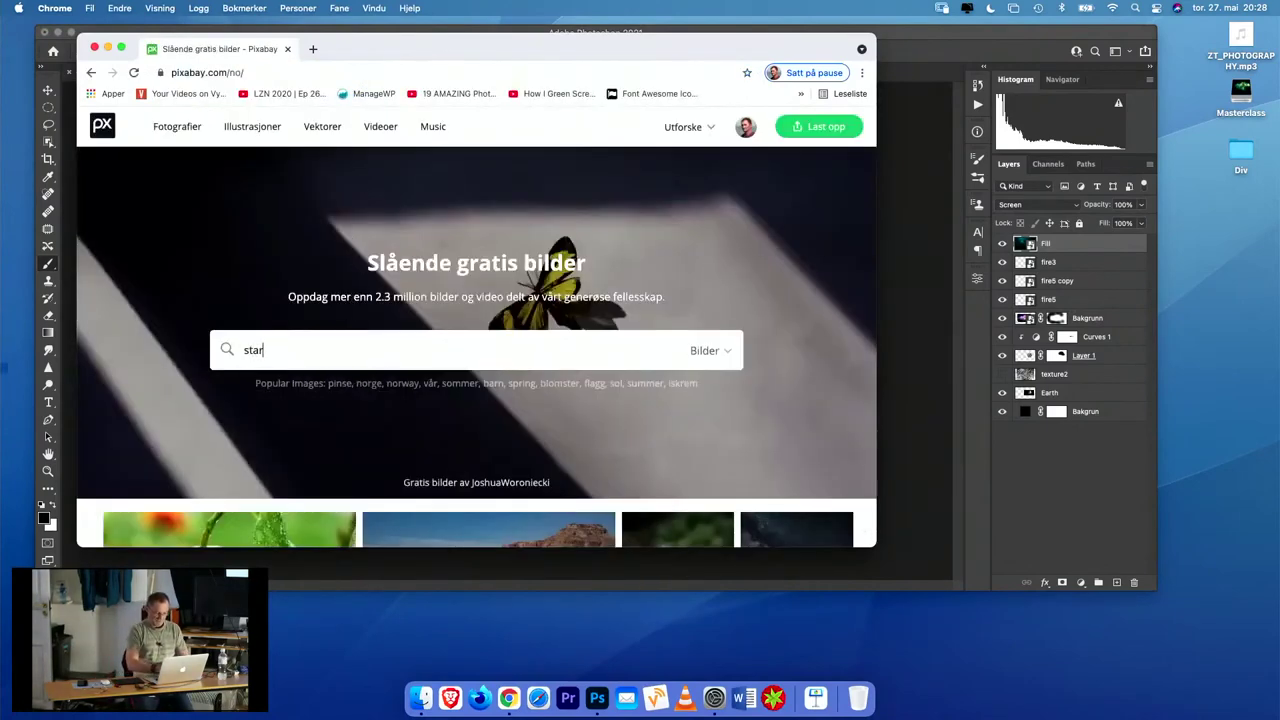
{"action": "key", "text": "Return"}
- Browse the star search results, then minimize Chrome to return to Photoshop
{"action": "scroll", "coordinate": [477, 366], "scroll_direction": "down", "scroll_amount": 5}
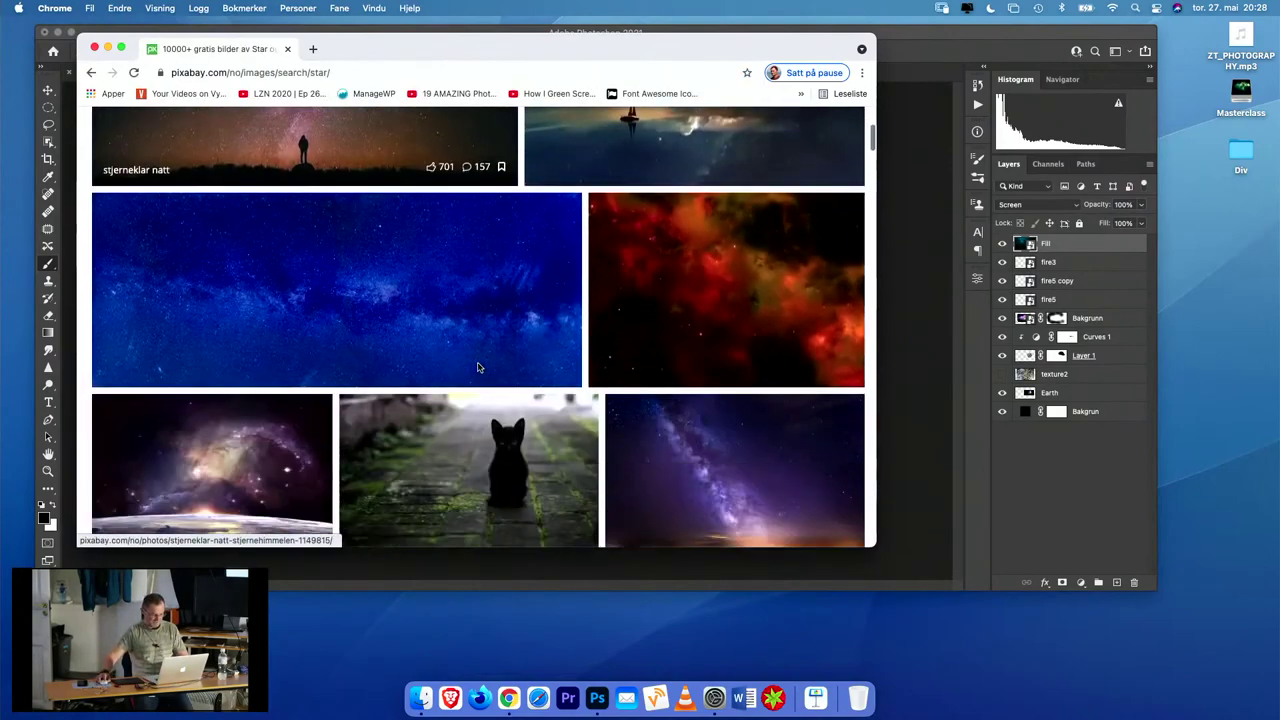
{"action": "scroll", "coordinate": [477, 367], "scroll_direction": "down", "scroll_amount": 8}
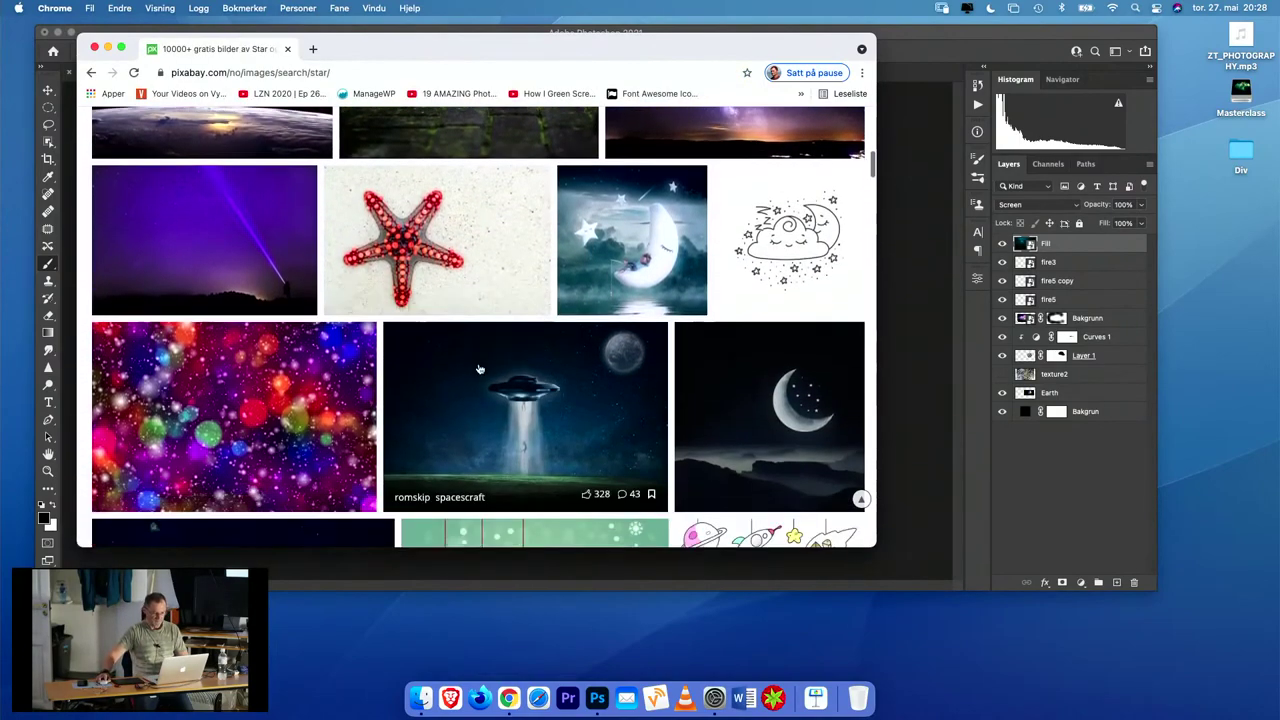
{"action": "scroll", "coordinate": [479, 369], "scroll_direction": "down", "scroll_amount": 18}
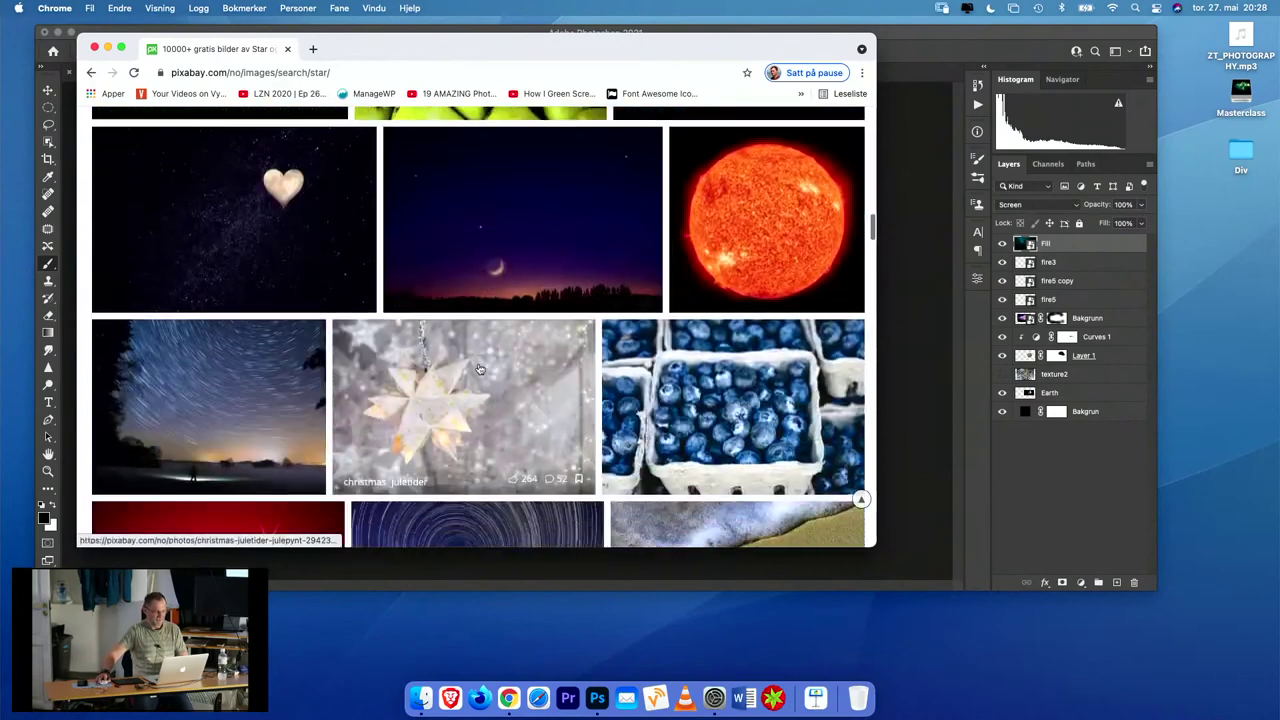
{"action": "scroll", "coordinate": [479, 369], "scroll_direction": "down", "scroll_amount": 1}
{"action": "scroll", "coordinate": [479, 369], "scroll_direction": "up", "scroll_amount": 10}
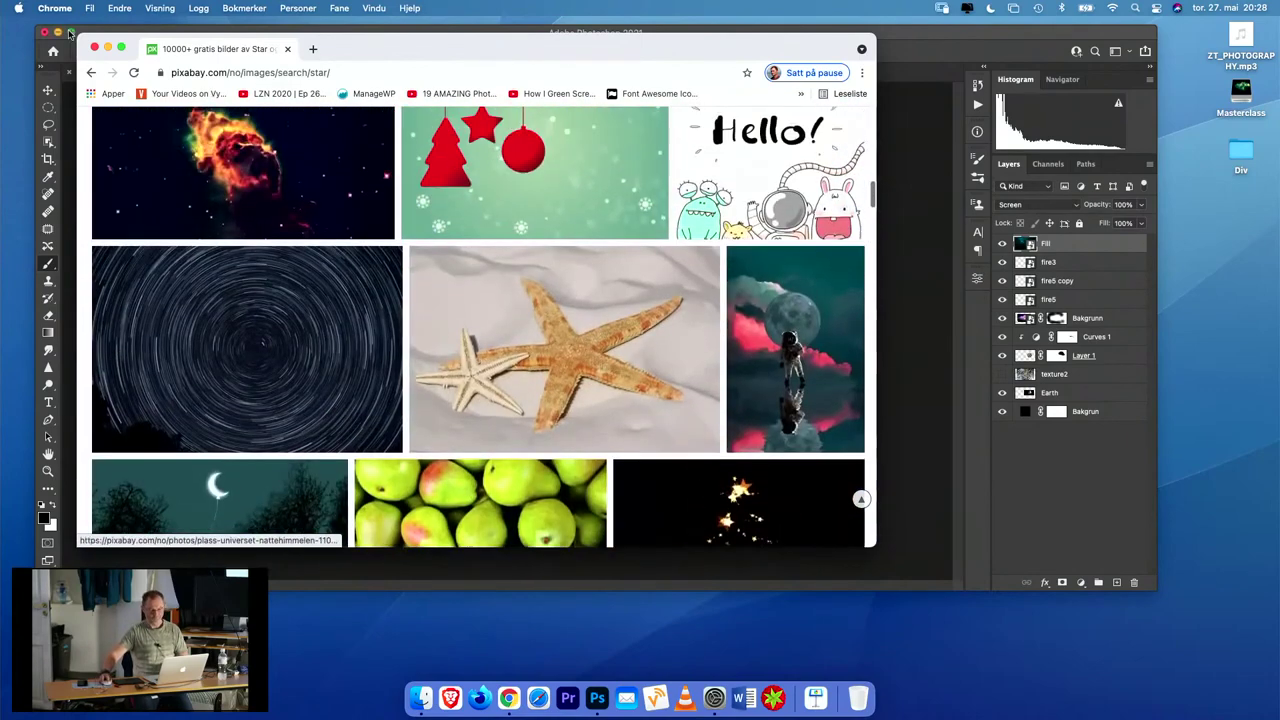
{"action": "left_click", "coordinate": [108, 48]}
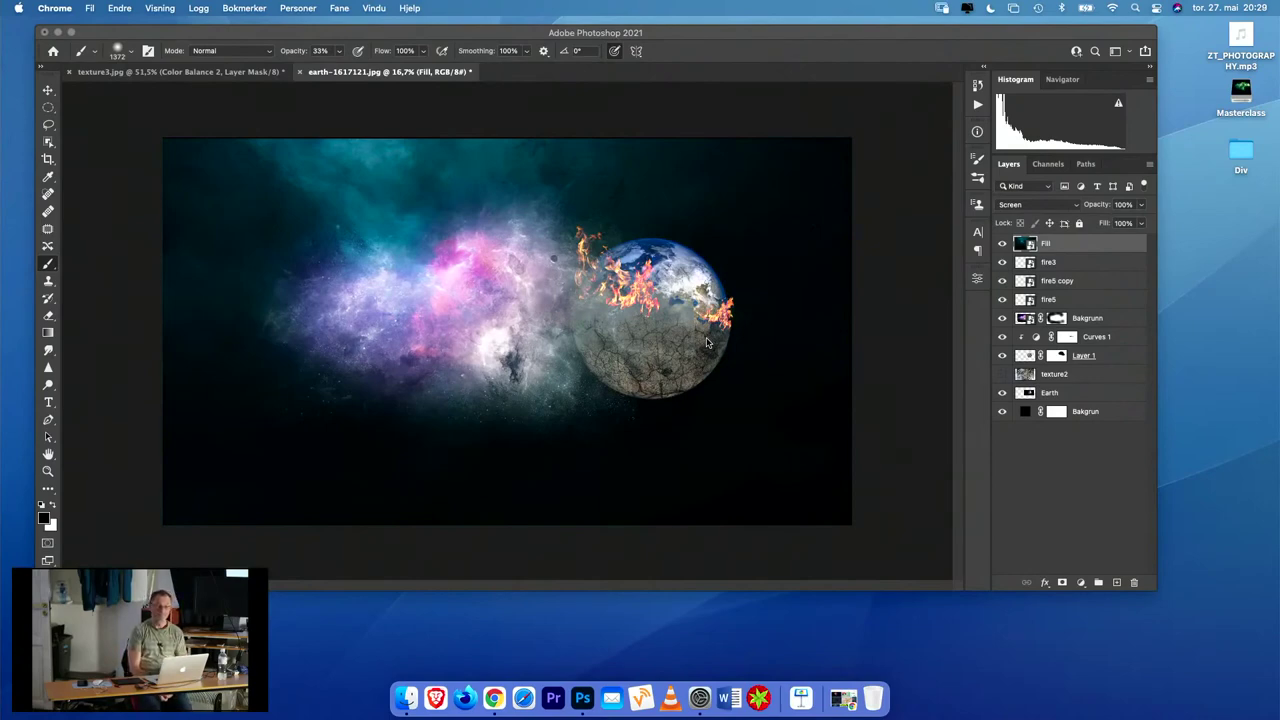
{"action": "left_click", "coordinate": [343, 166]}
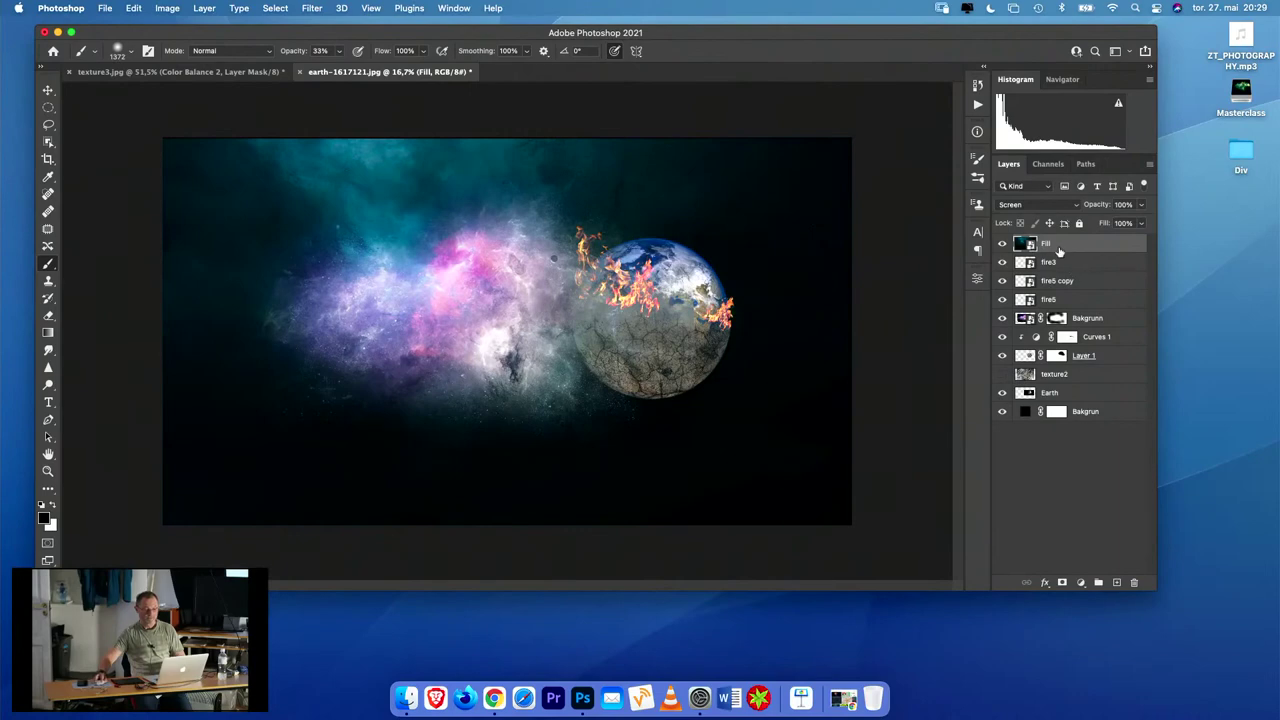
{"action": "left_click", "coordinate": [105, 9]}
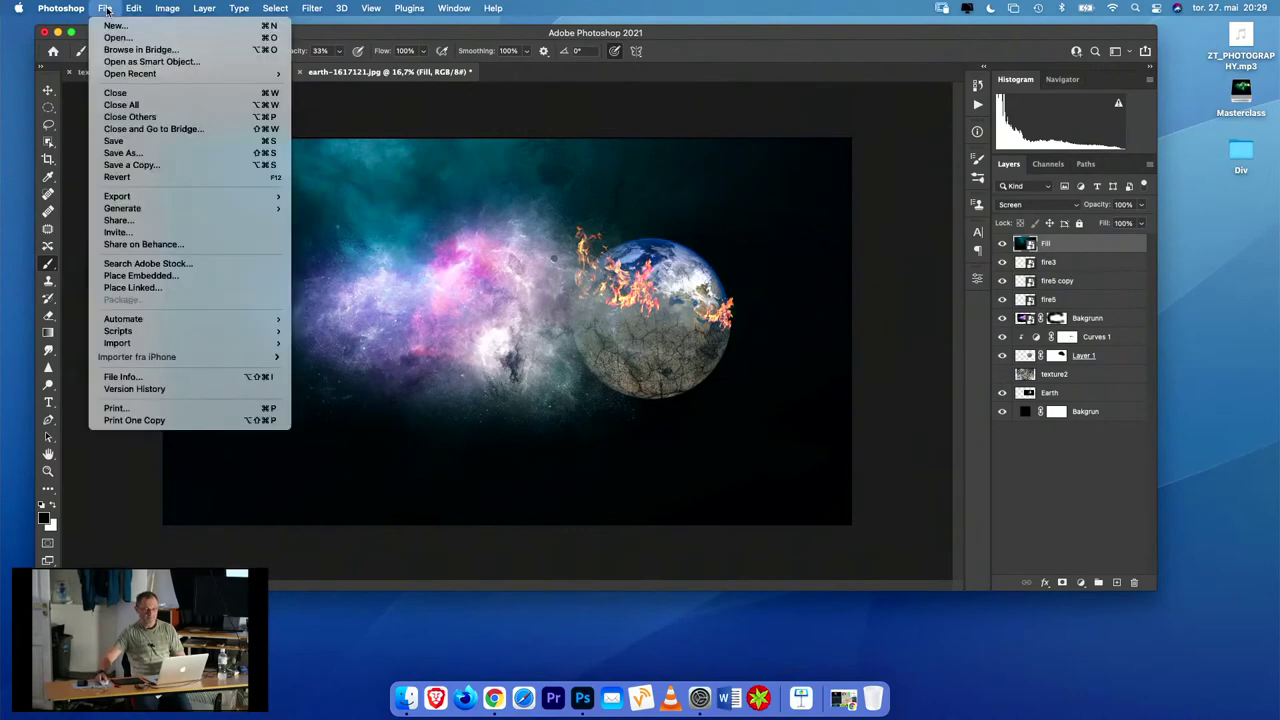
{"action": "left_click", "coordinate": [187, 278]}
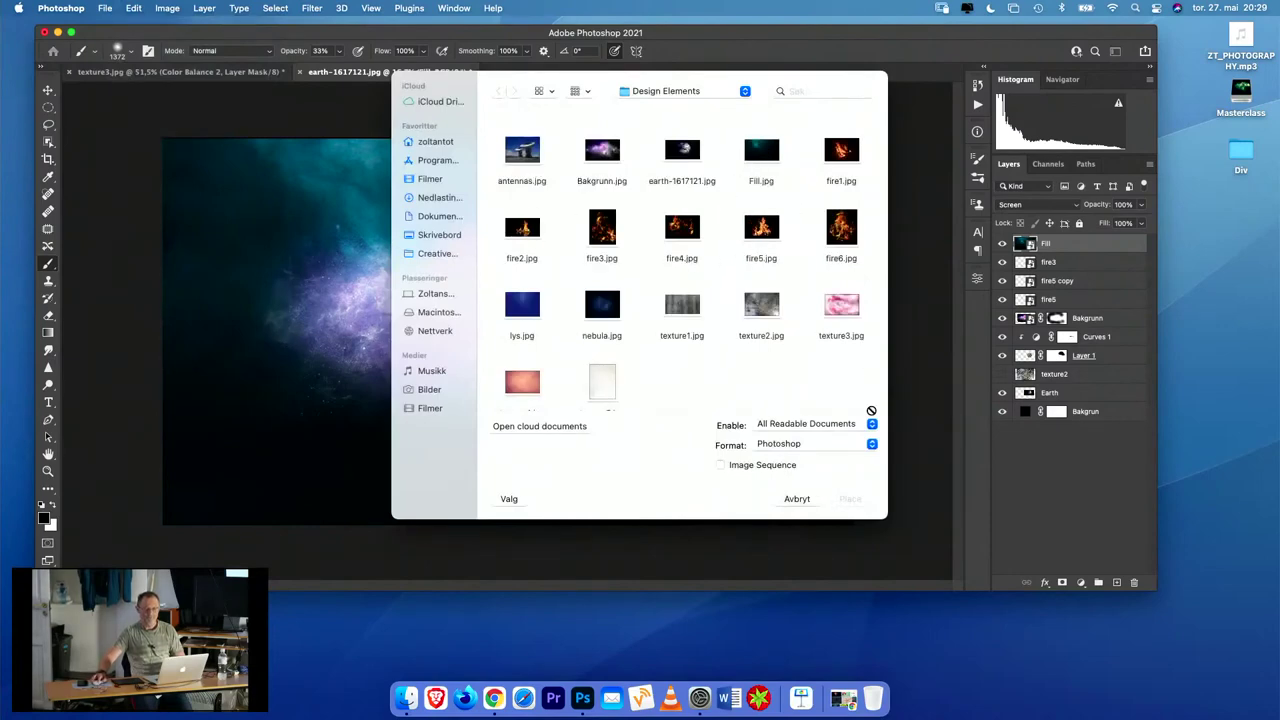
{"action": "left_click", "coordinate": [794, 500]}
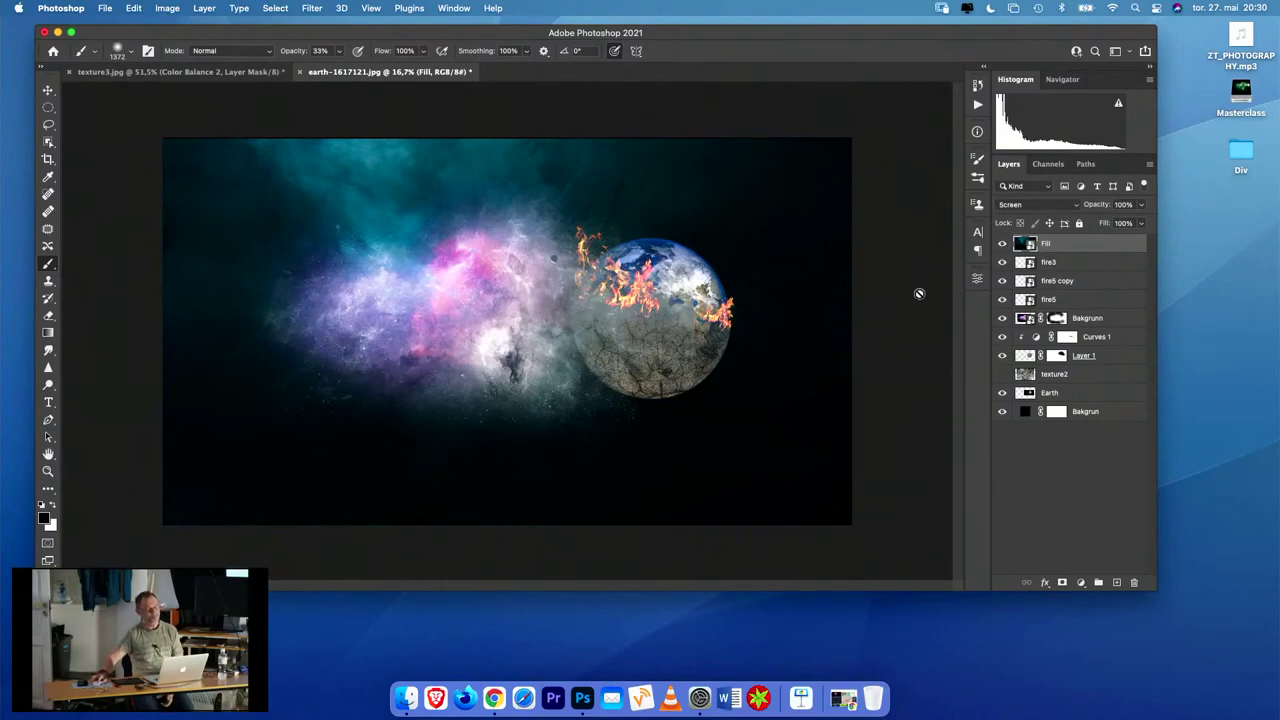
- Lower the Fill layer's fill from 100% to 64% in the Layers panel
{"action": "left_click", "coordinate": [1141, 205]}
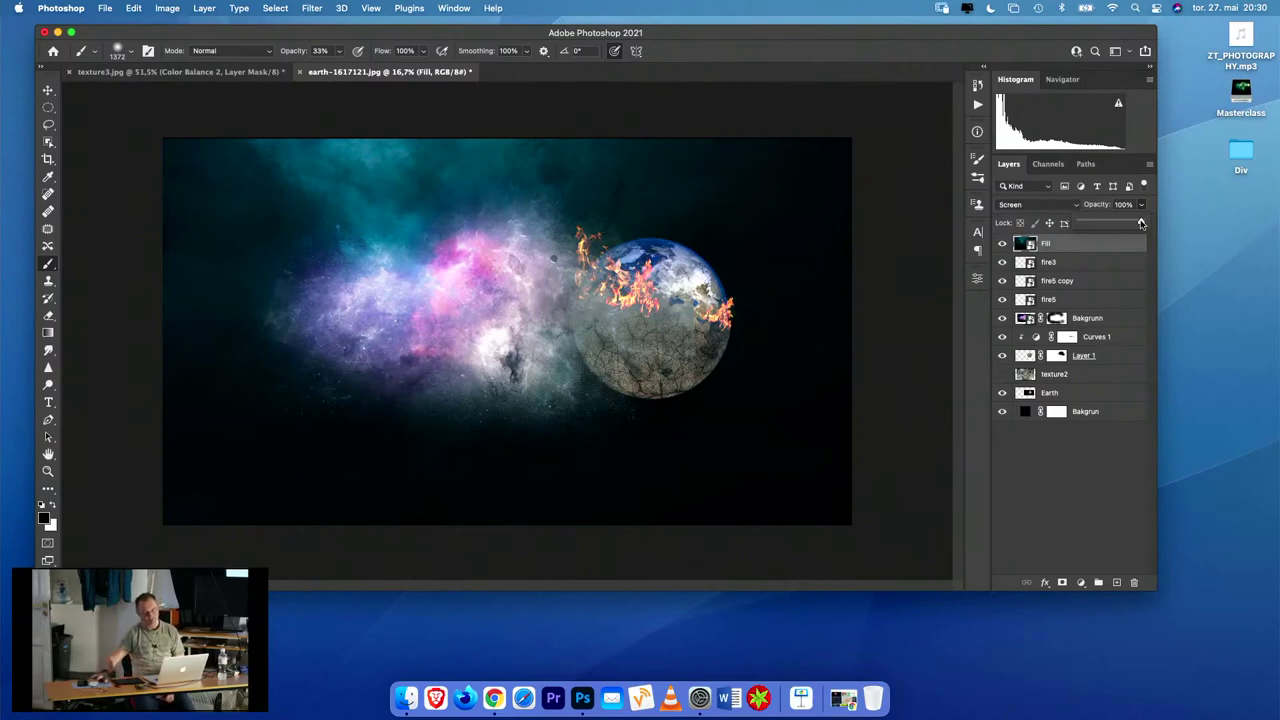
{"action": "left_click", "coordinate": [1153, 205]}
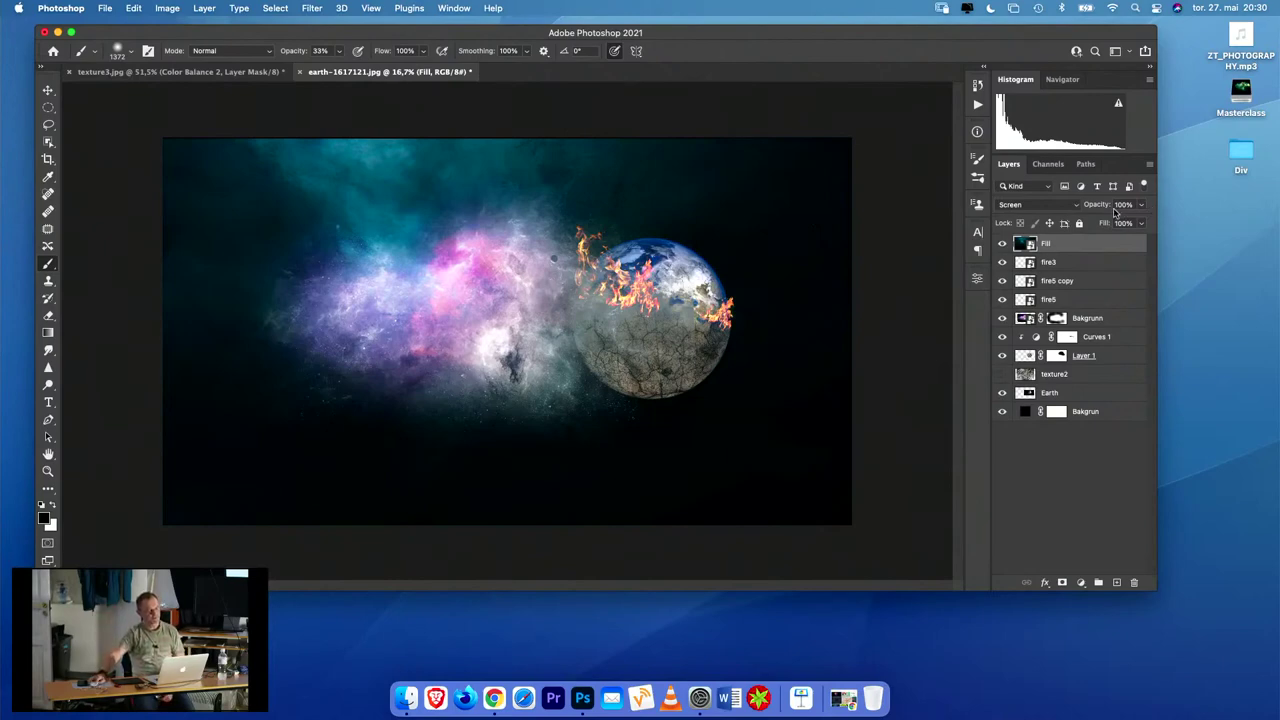
{"action": "left_click", "coordinate": [1142, 205]}
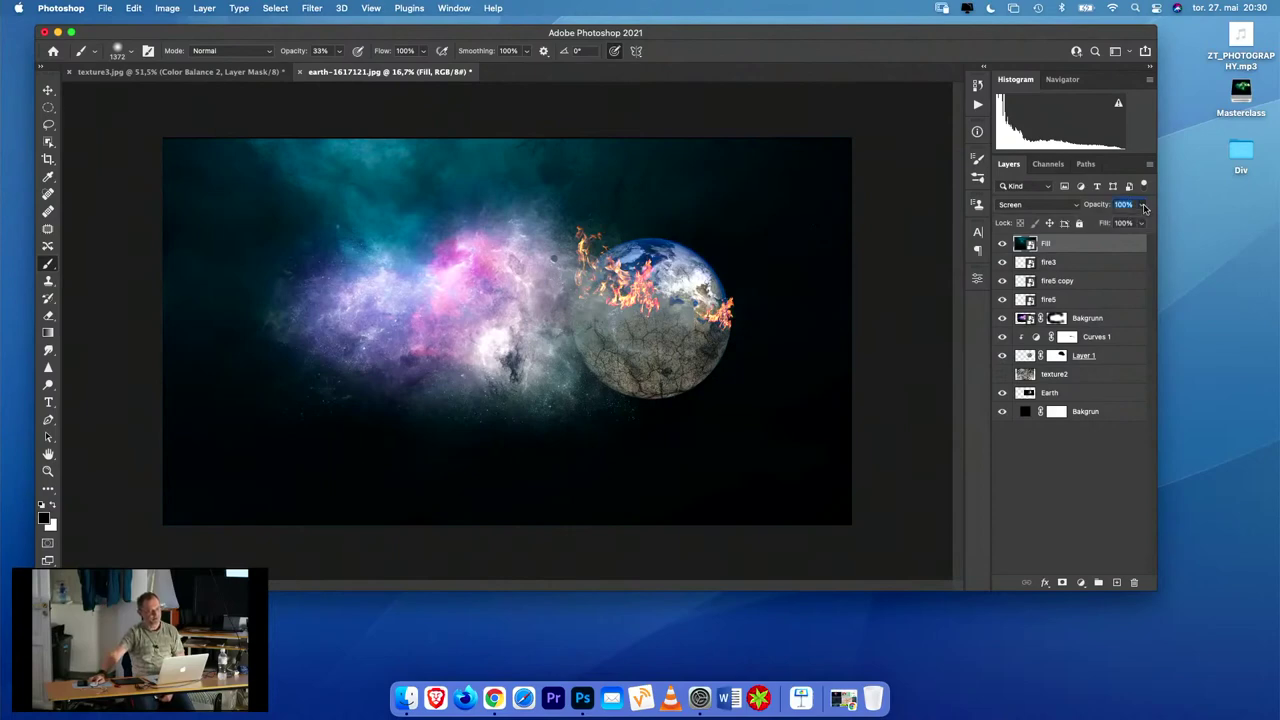
{"action": "left_click", "coordinate": [1141, 223]}
{"action": "left_click_drag", "start_coordinate": [1141, 242], "coordinate": [1118, 243]}
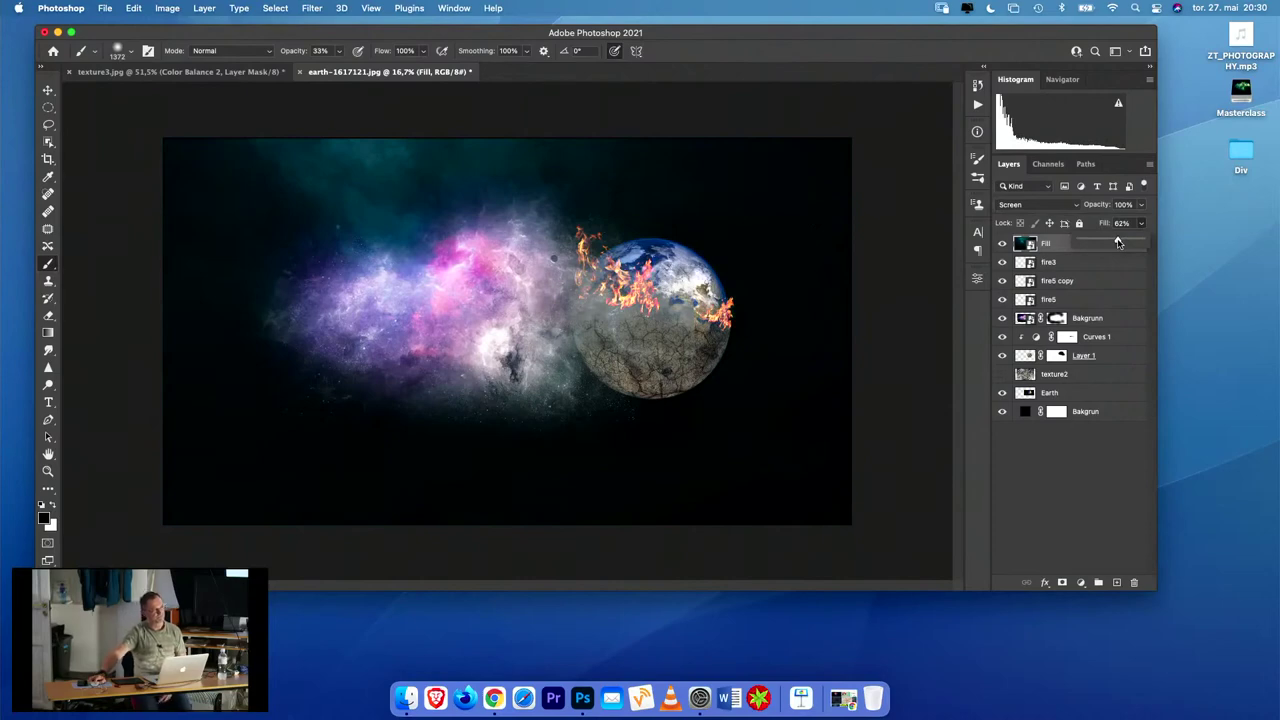
{"action": "left_click_drag", "start_coordinate": [1118, 243], "coordinate": [1120, 243]}
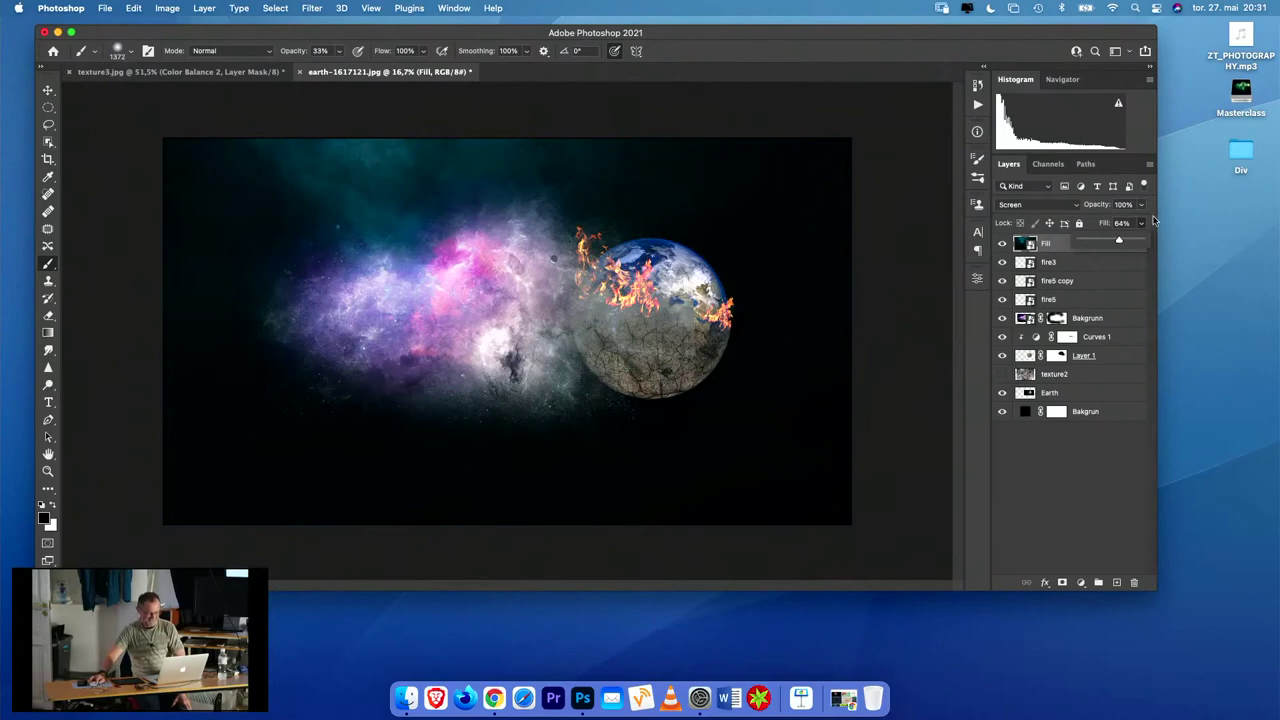
{"action": "left_click", "coordinate": [1155, 222]}
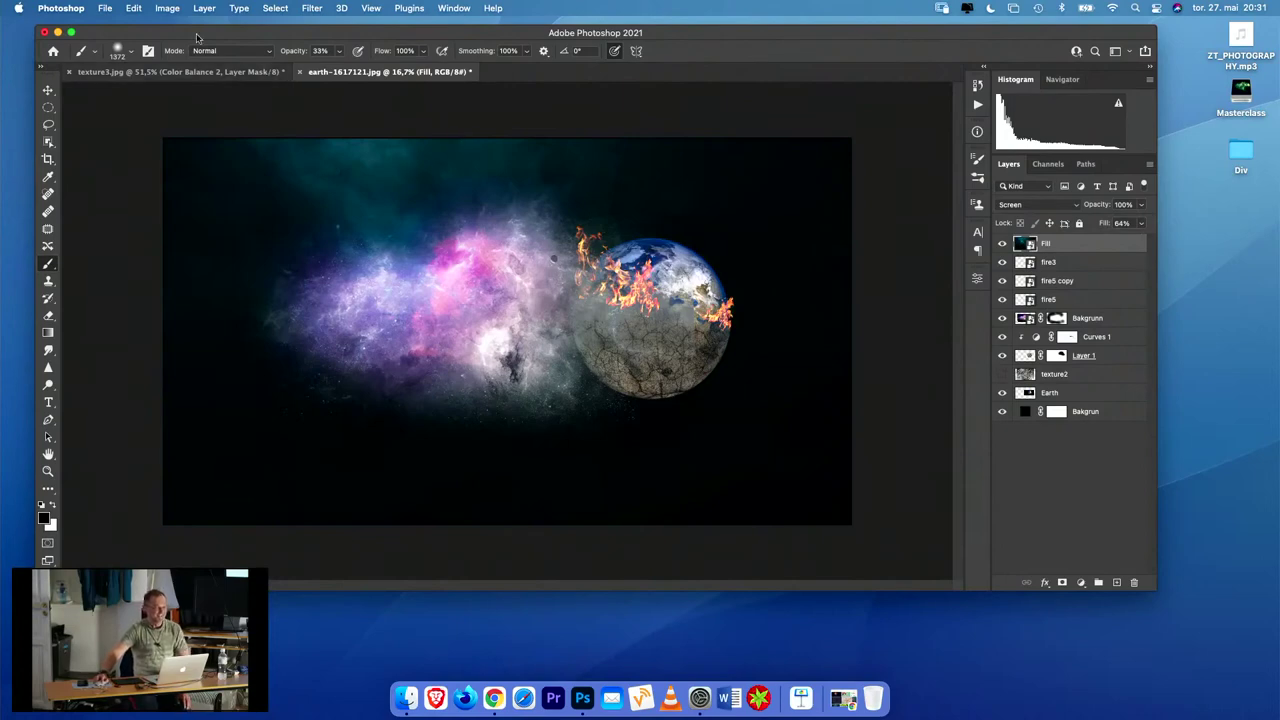
{"action": "left_click", "coordinate": [105, 9]}
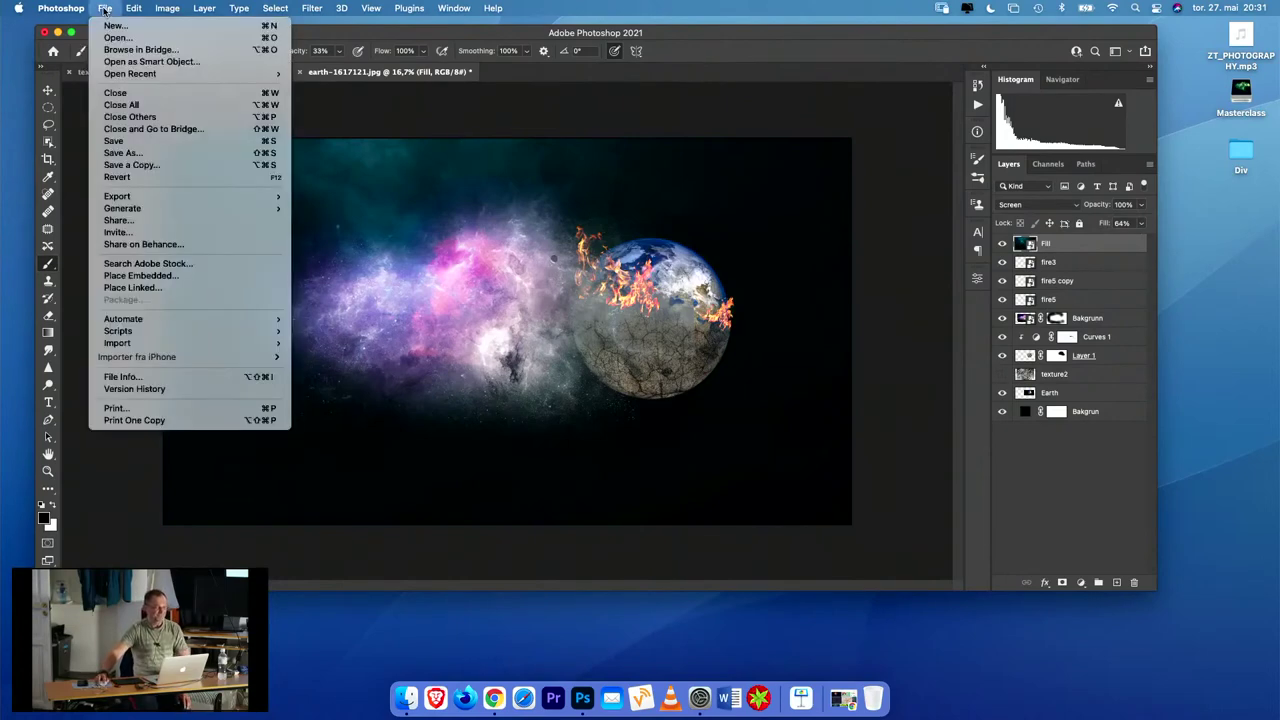
- Start a Save a Copy to this computer, keeping the Photoshop format
{"action": "left_click", "coordinate": [163, 147]}
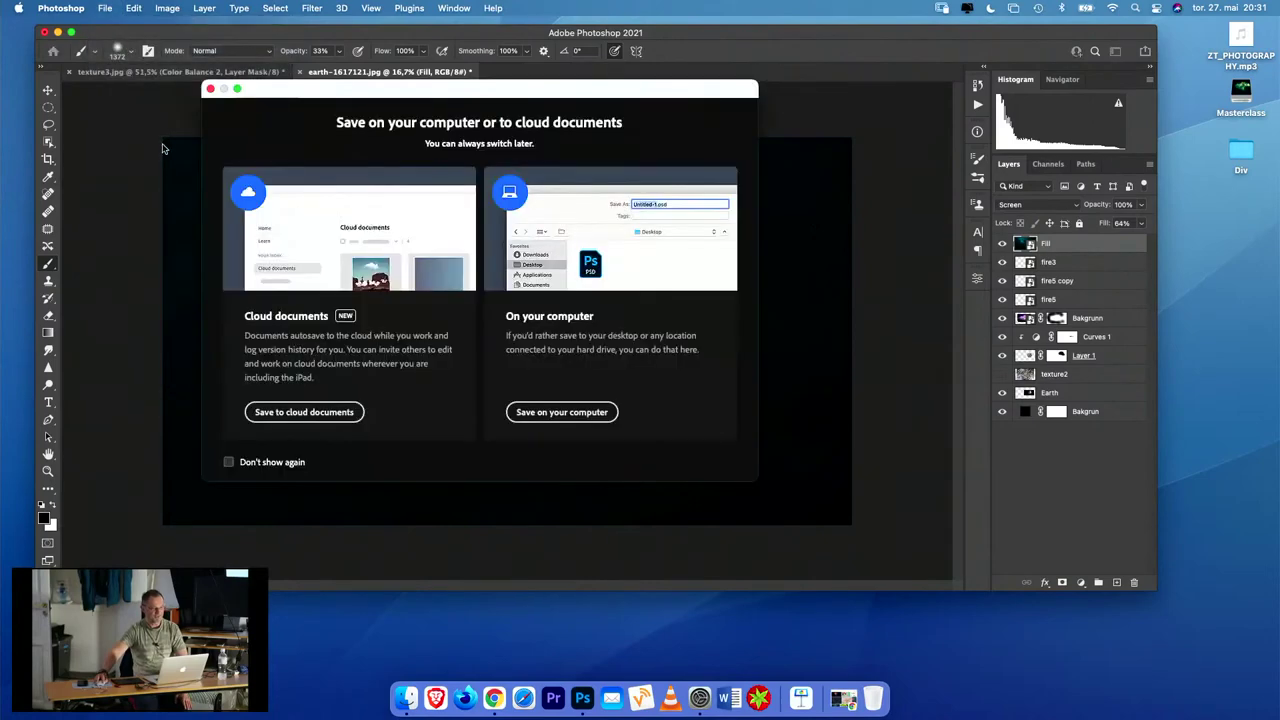
{"action": "left_click", "coordinate": [583, 414]}
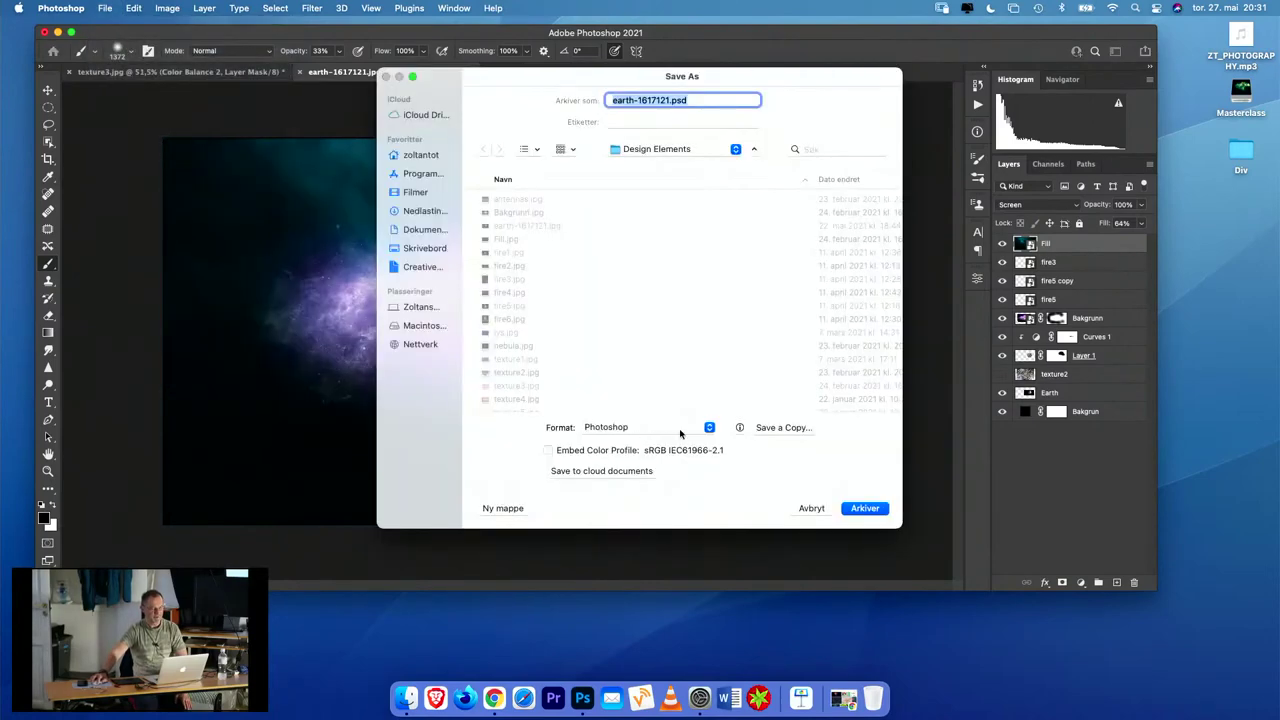
{"action": "left_click", "coordinate": [681, 430]}
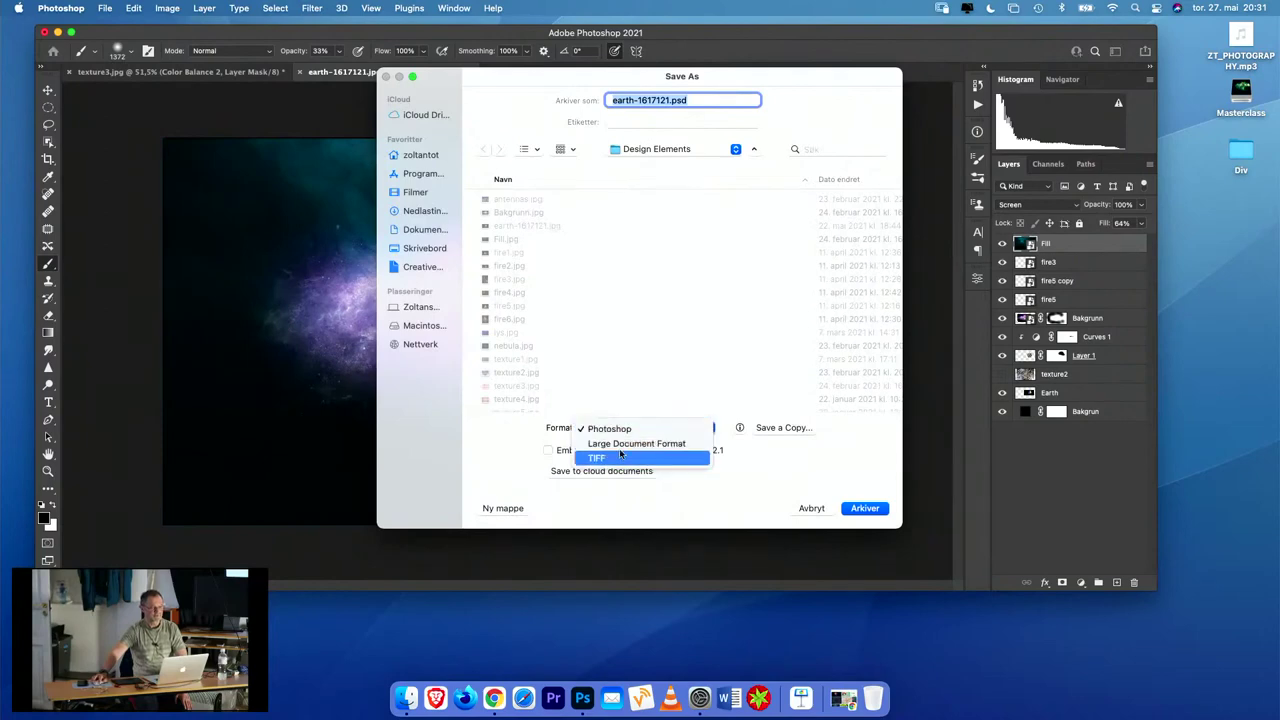
{"action": "left_click", "coordinate": [795, 431]}
{"action": "left_click", "coordinate": [795, 431]}
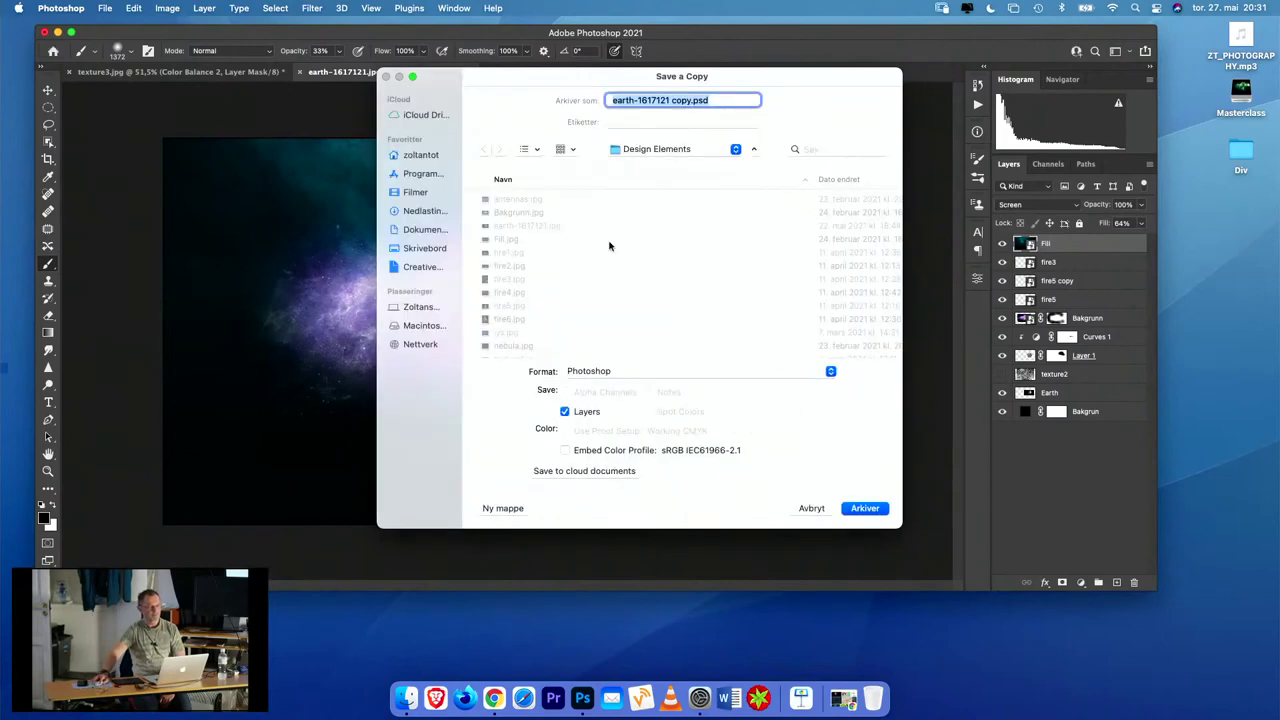
{"action": "left_click", "coordinate": [660, 372]}
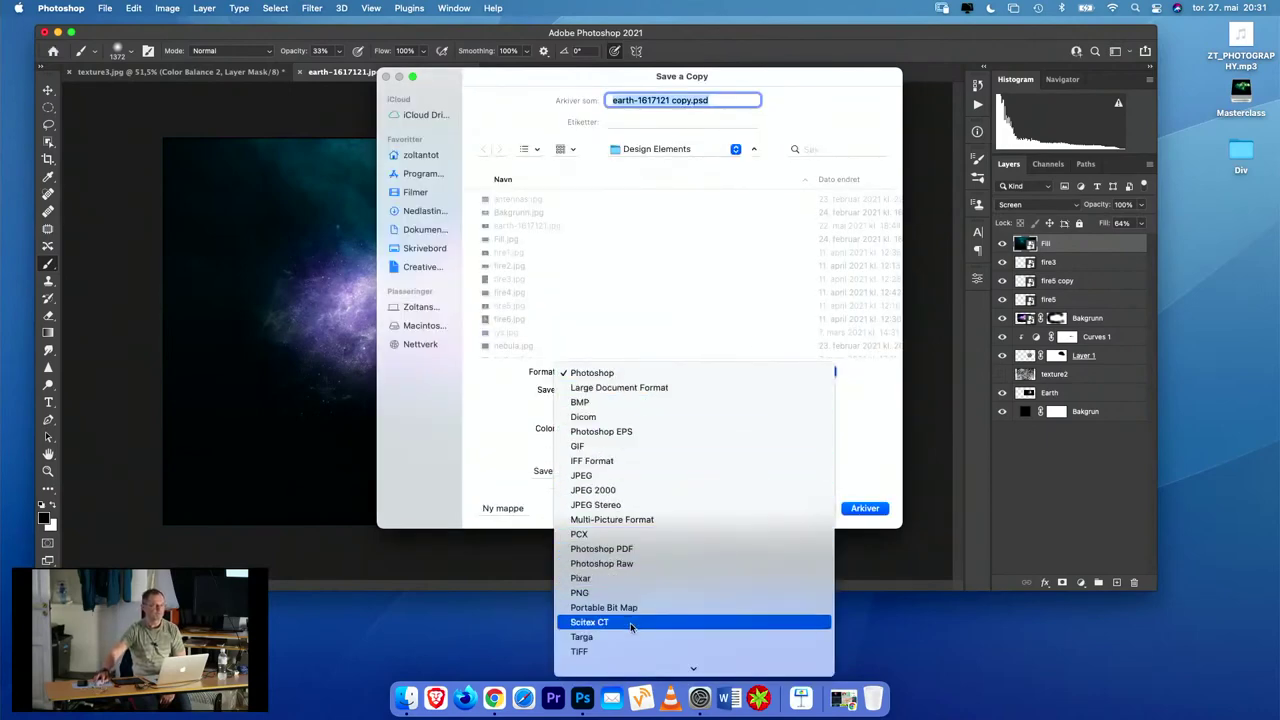
{"action": "left_click", "coordinate": [504, 386]}
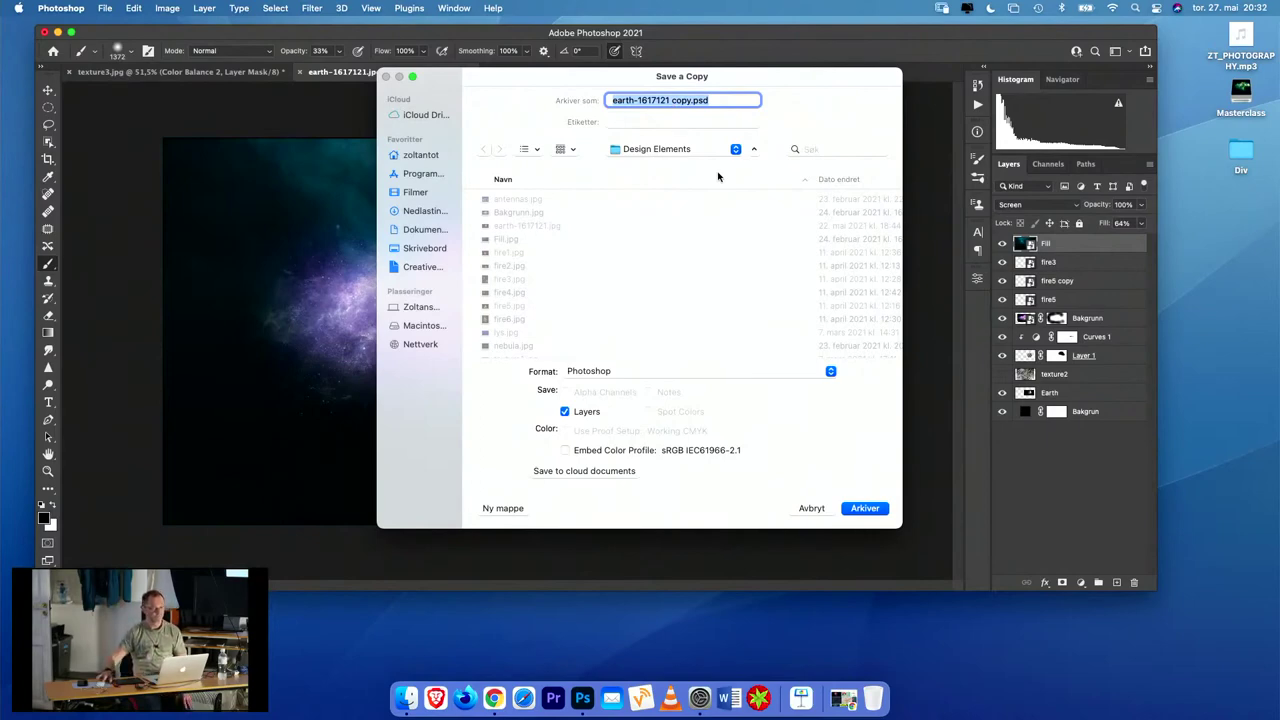
- Rename the copy to earth.psd, target the Planet folder, and confirm the save
{"action": "left_click", "coordinate": [682, 99]}
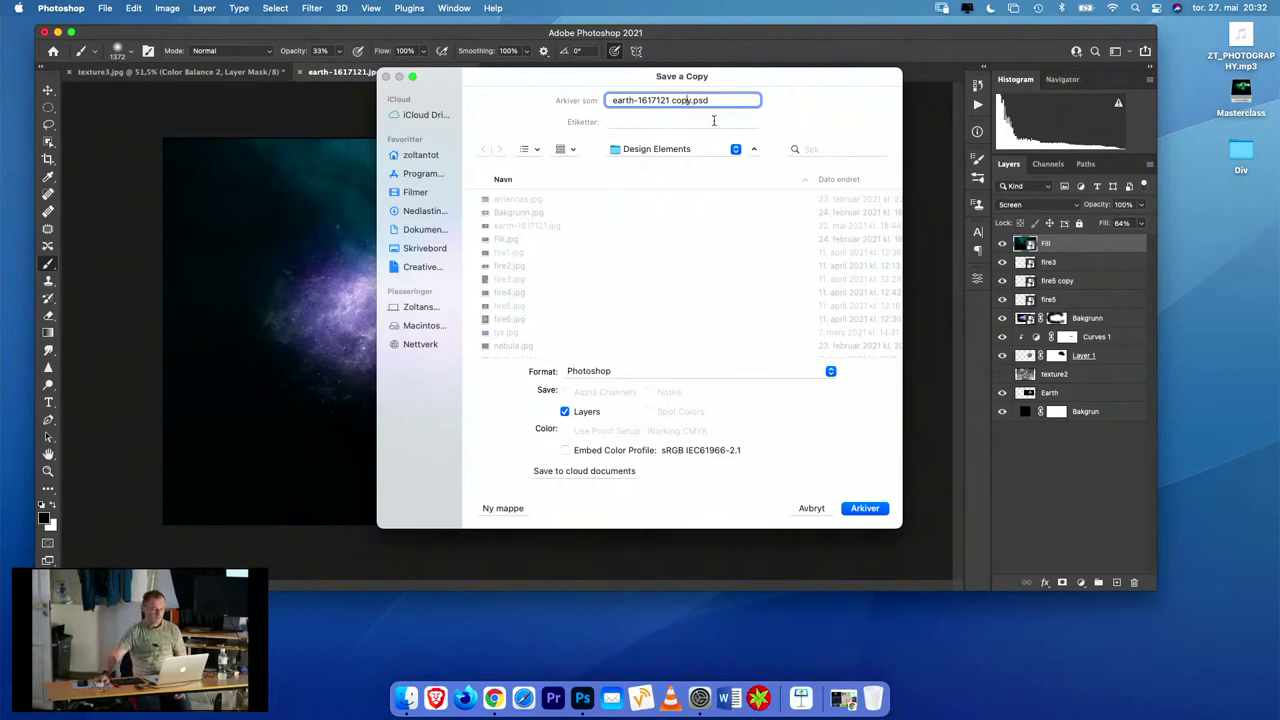
{"action": "left_click_drag", "start_coordinate": [689, 100], "coordinate": [610, 100]}
{"action": "key", "text": "super+a"}
{"action": "left_click", "coordinate": [689, 100]}
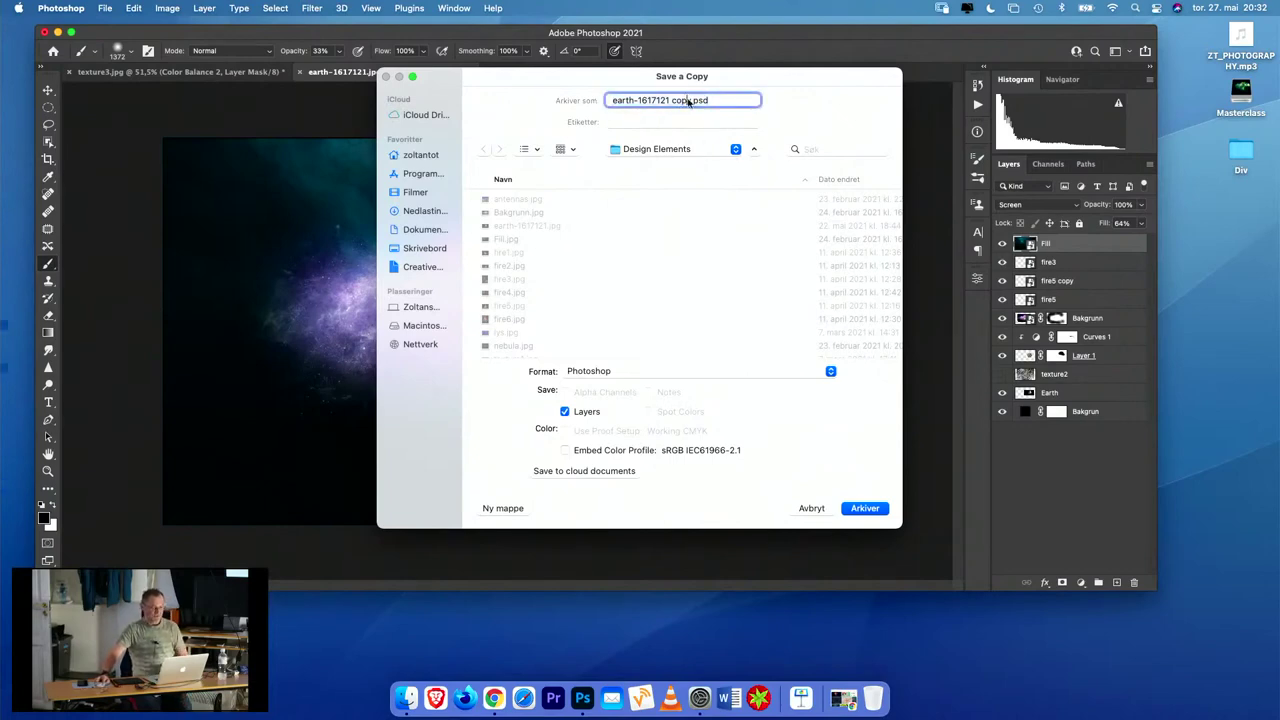
{"action": "left_click_drag", "start_coordinate": [689, 100], "coordinate": [636, 104]}
{"action": "key", "text": "BackSpace"}
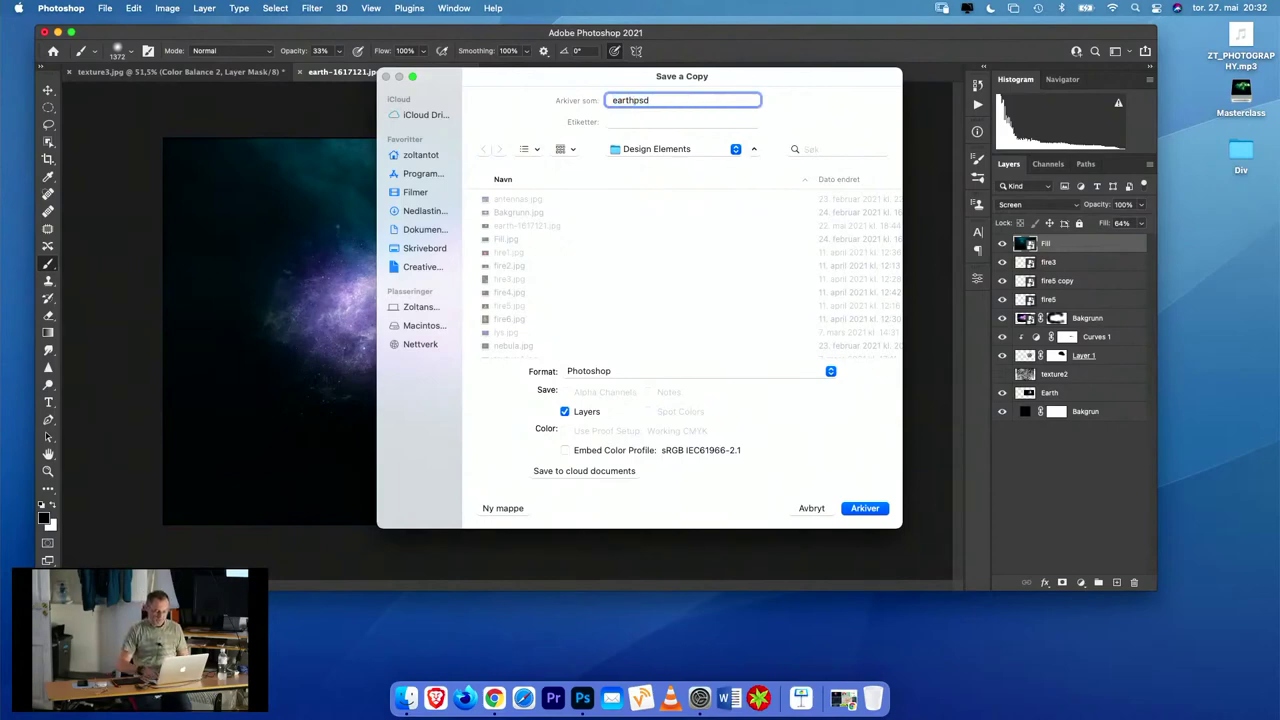
{"action": "left_click", "coordinate": [667, 153]}
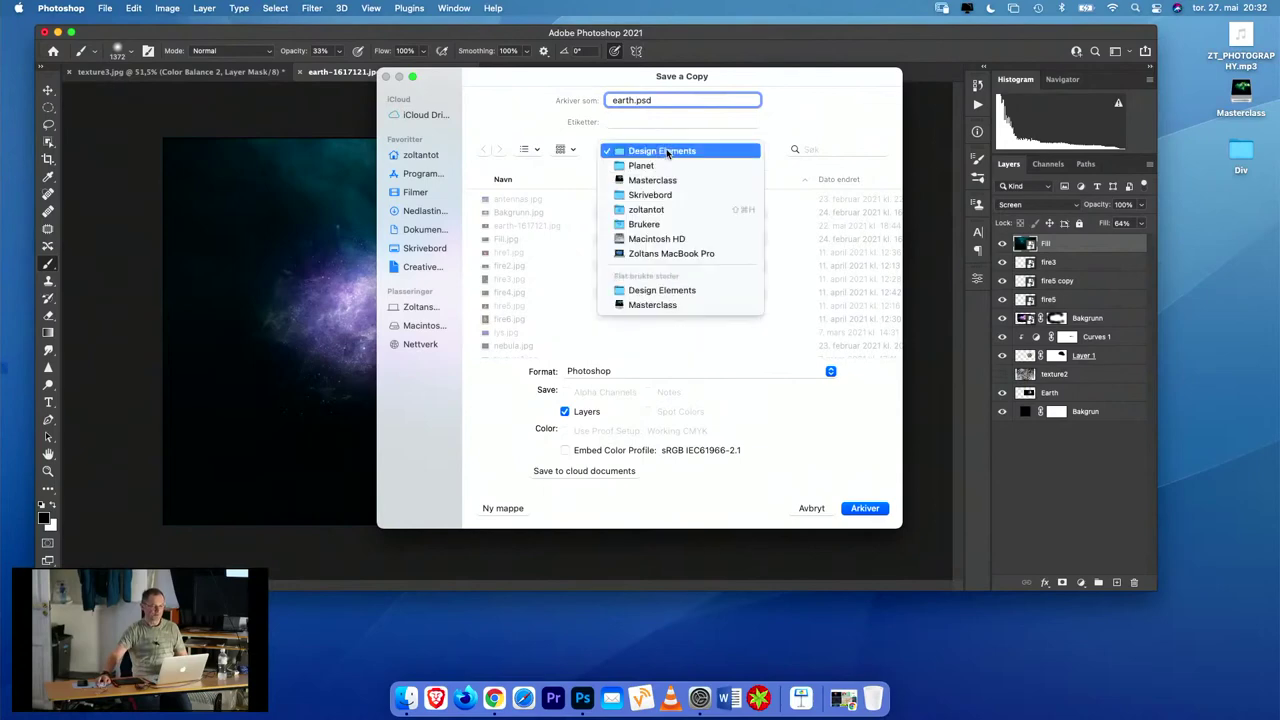
{"action": "left_click", "coordinate": [661, 163]}
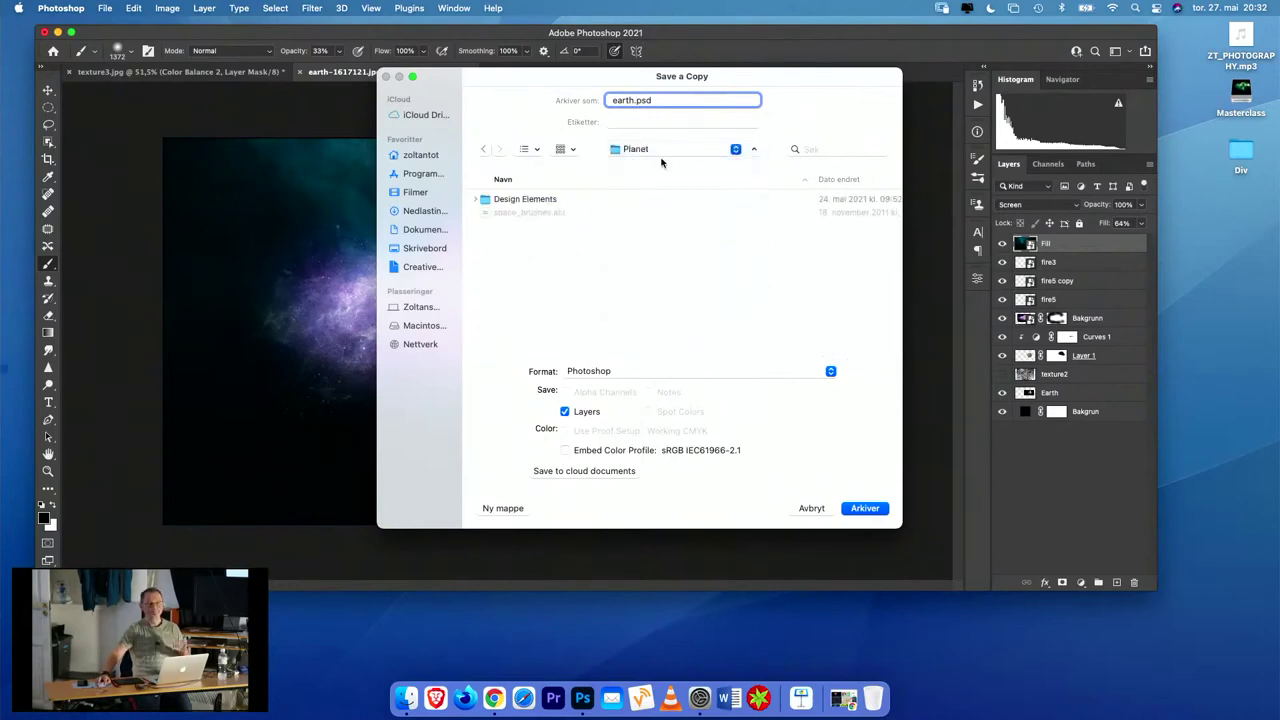
{"action": "left_click", "coordinate": [664, 269]}
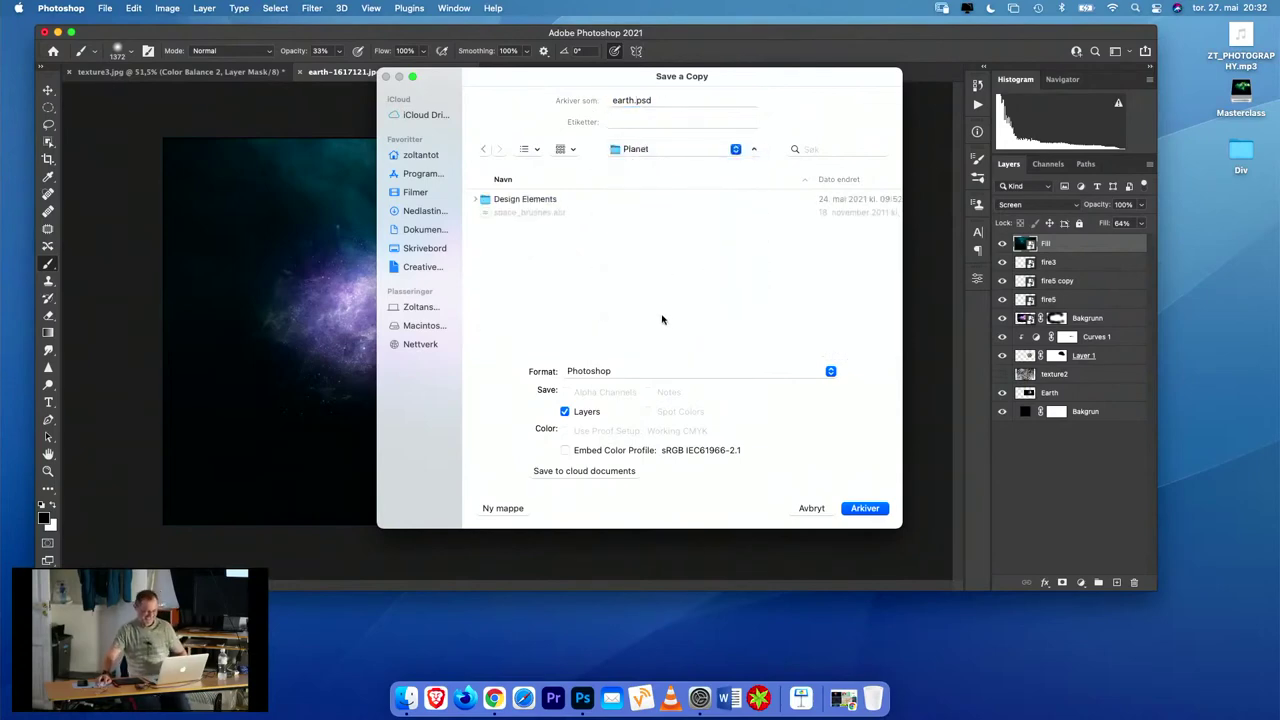
- Finish saving earth.psd with maximum compatibility, then close the earth JPG without saving
{"action": "left_click", "coordinate": [873, 515]}
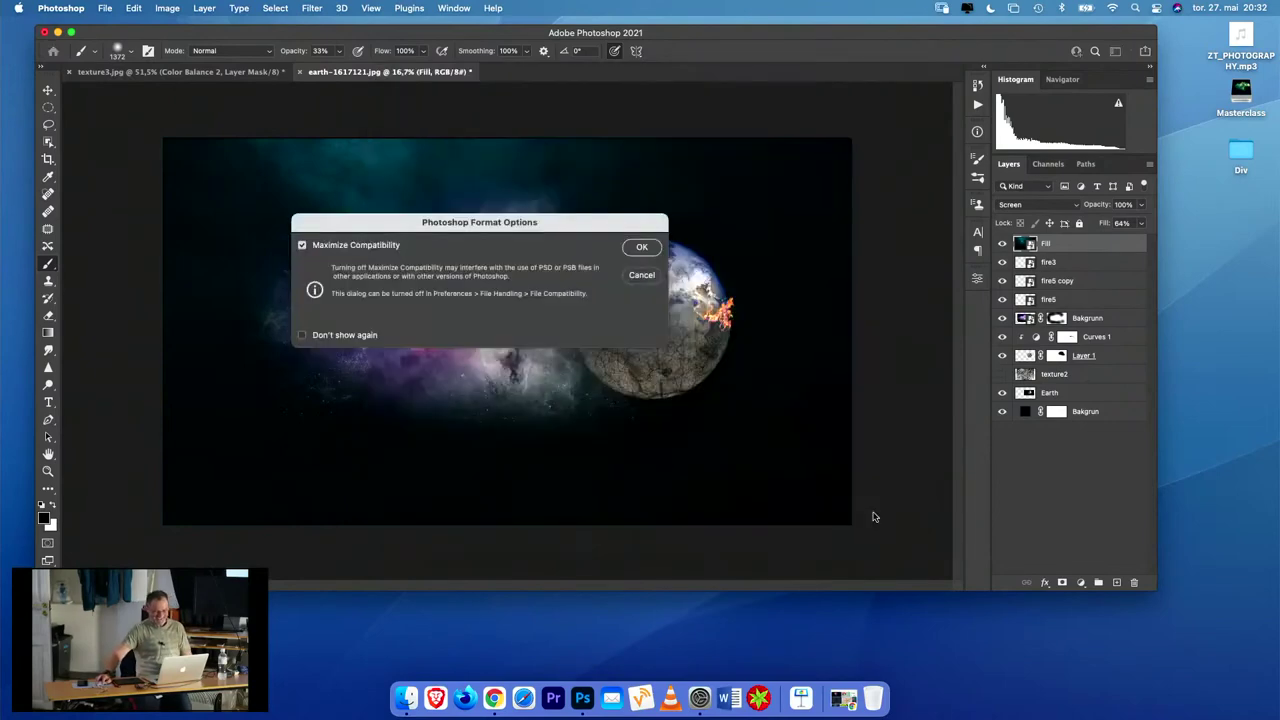
{"action": "left_click", "coordinate": [642, 249]}
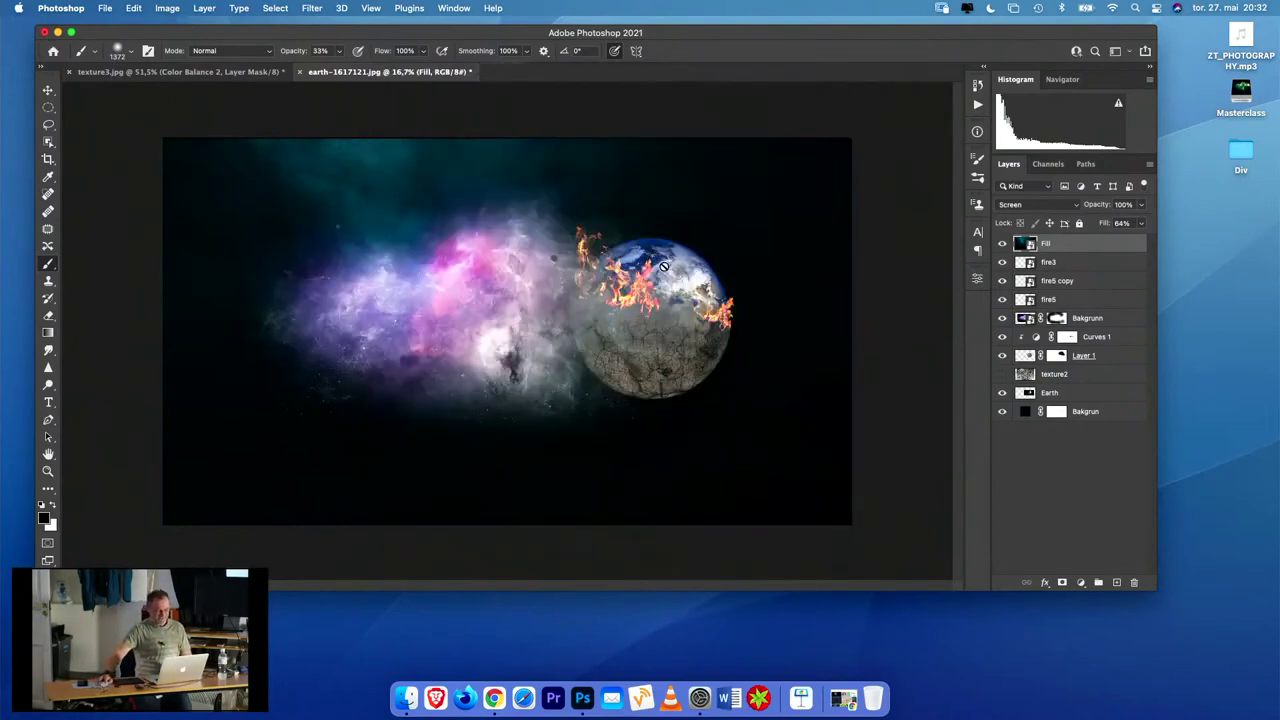
{"action": "left_click", "coordinate": [300, 72]}
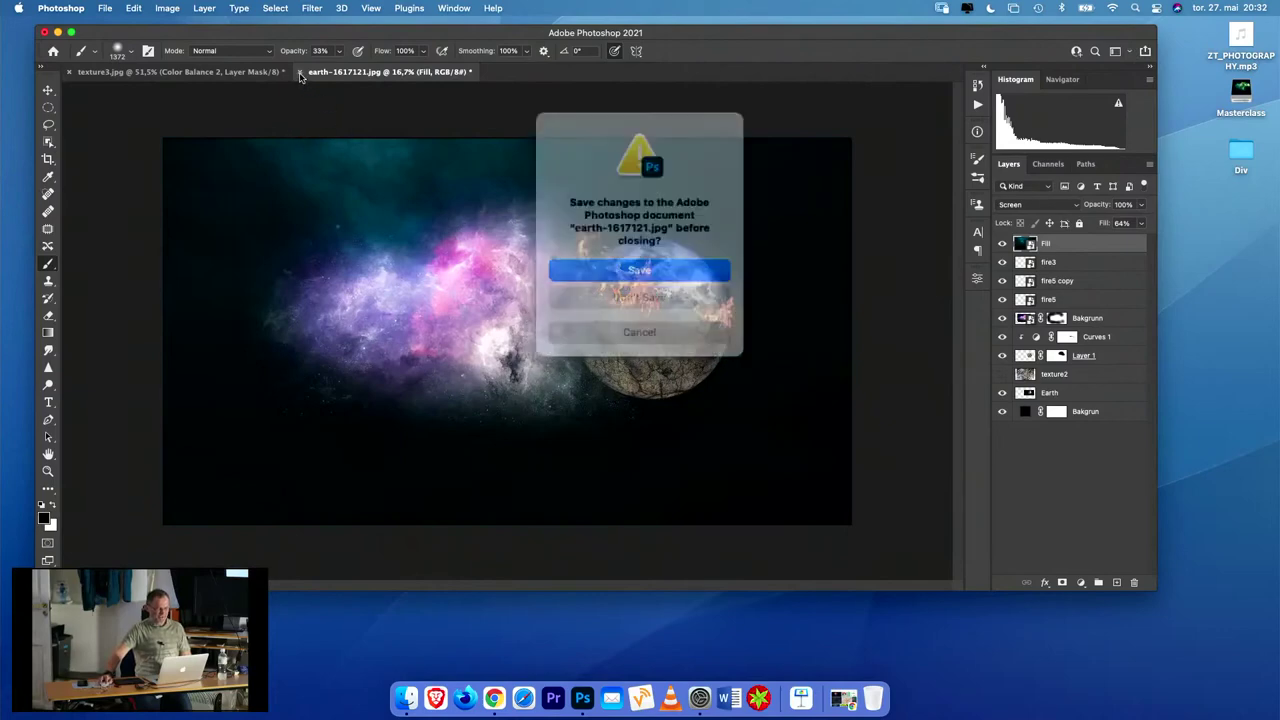
{"action": "left_click", "coordinate": [650, 287]}
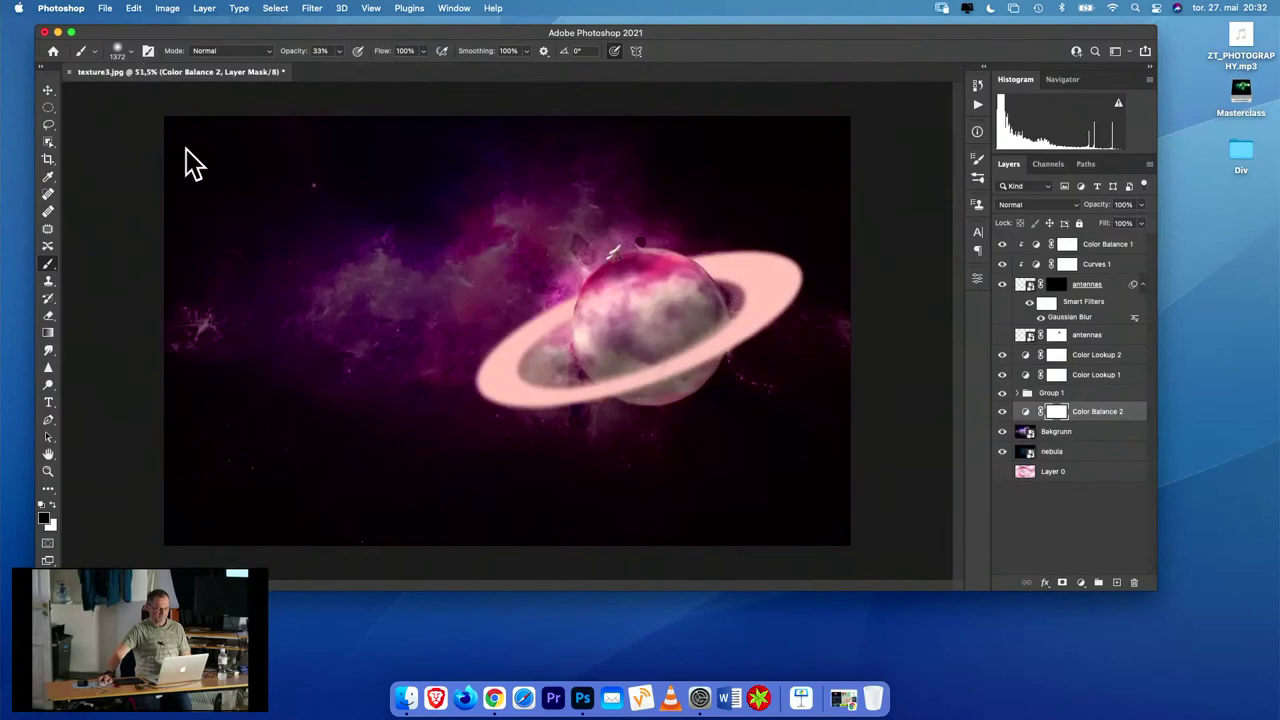
- Save texture3 as texture3.psd in the Planet folder with maximum compatibility, then close it
{"action": "left_click", "coordinate": [105, 9]}
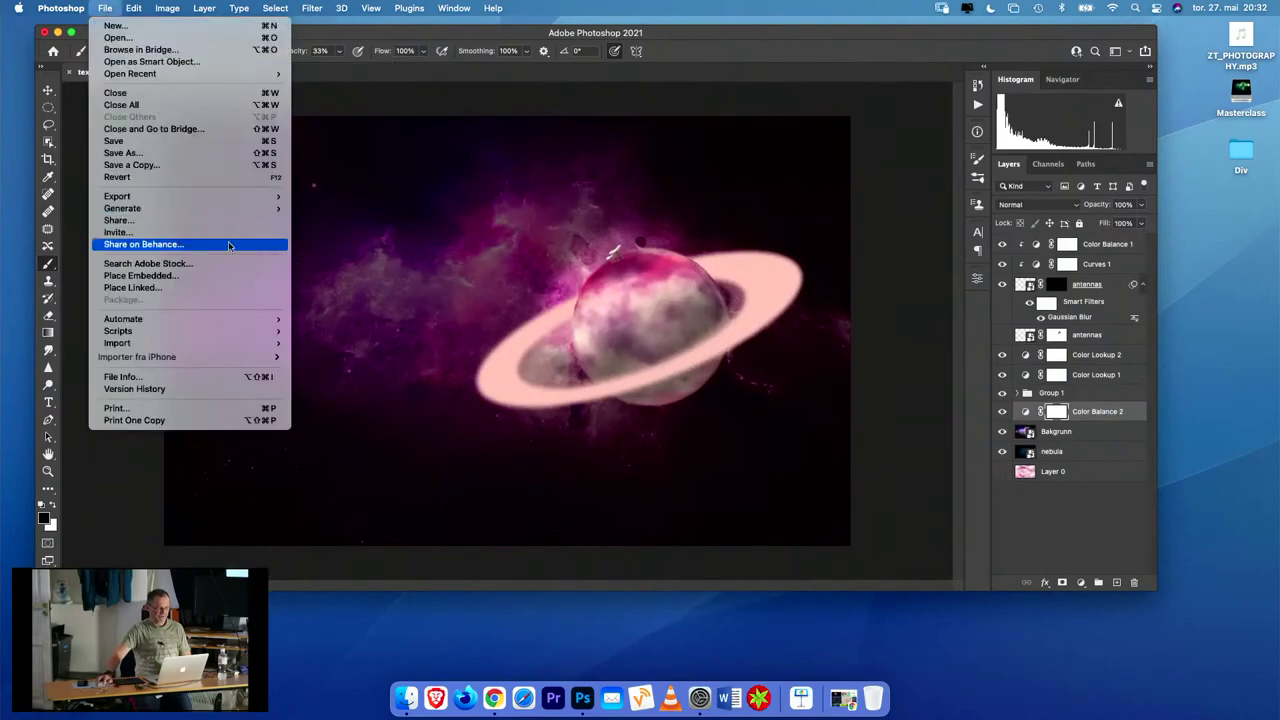
{"action": "left_click", "coordinate": [180, 141]}
{"action": "left_click", "coordinate": [565, 414]}
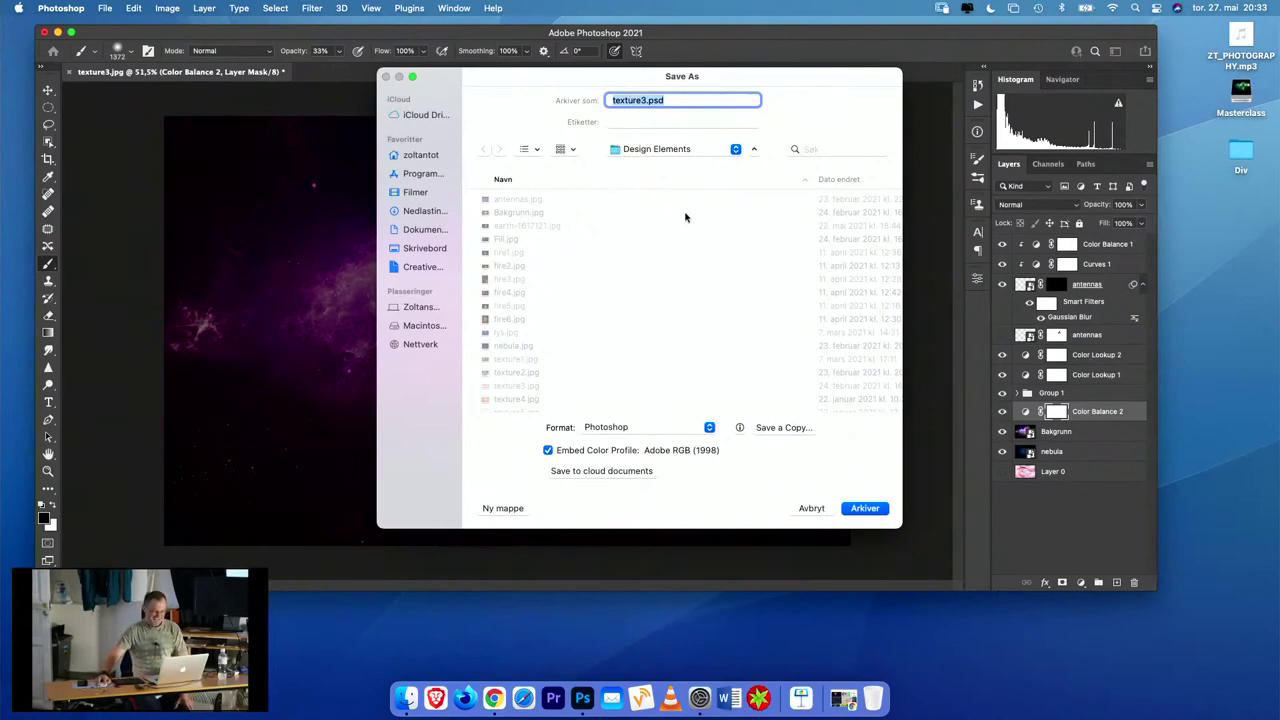
{"action": "scroll", "coordinate": [831, 400], "scroll_direction": "down", "scroll_amount": 1}
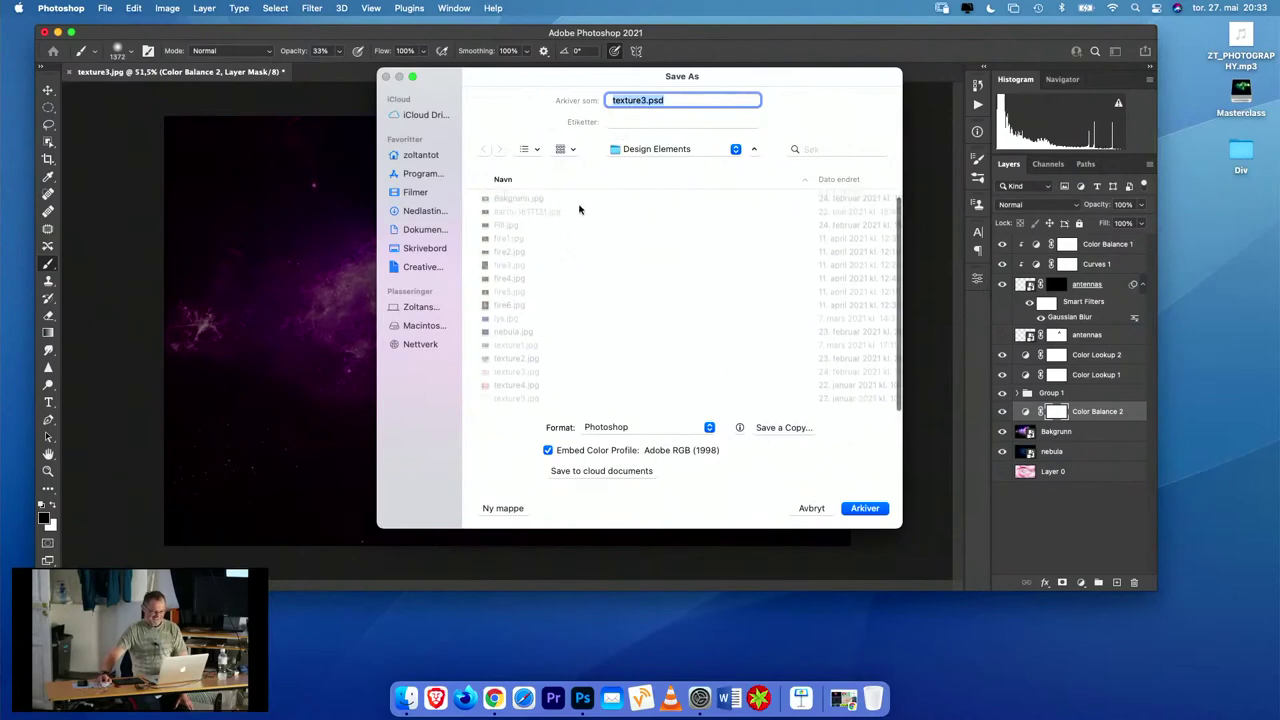
{"action": "left_click", "coordinate": [650, 149]}
{"action": "left_click", "coordinate": [634, 163]}
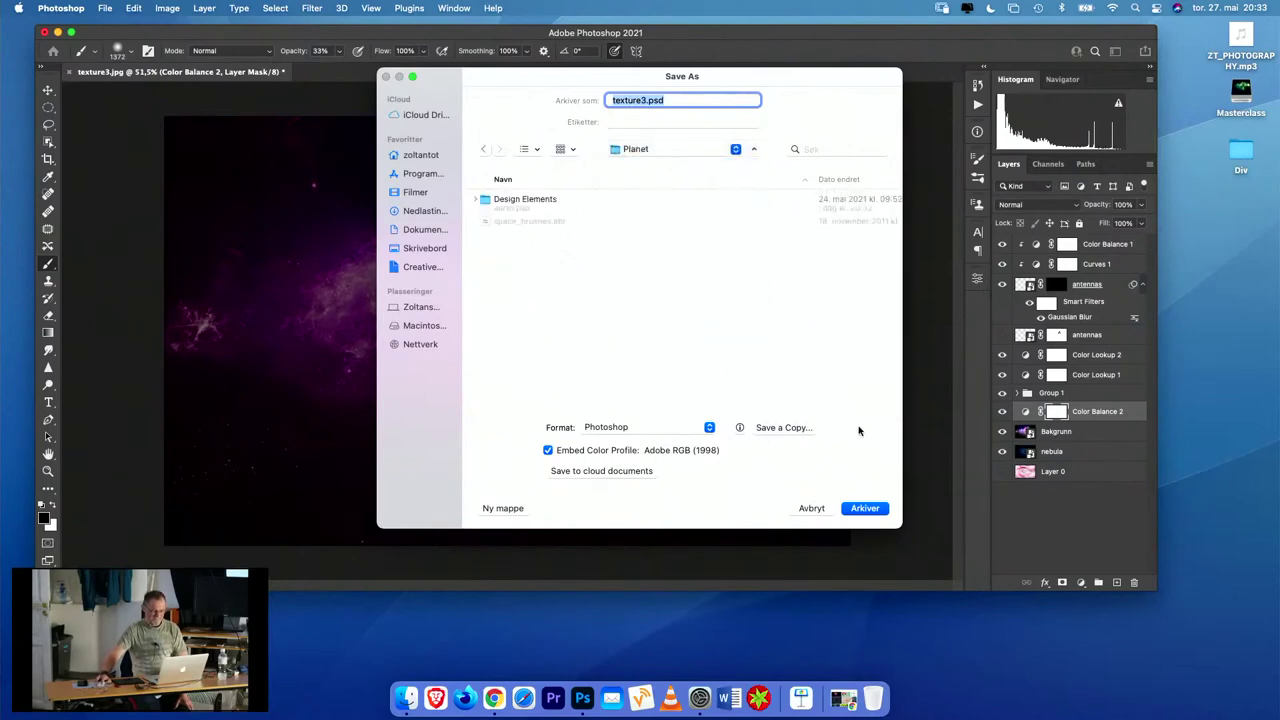
{"action": "left_click", "coordinate": [864, 508]}
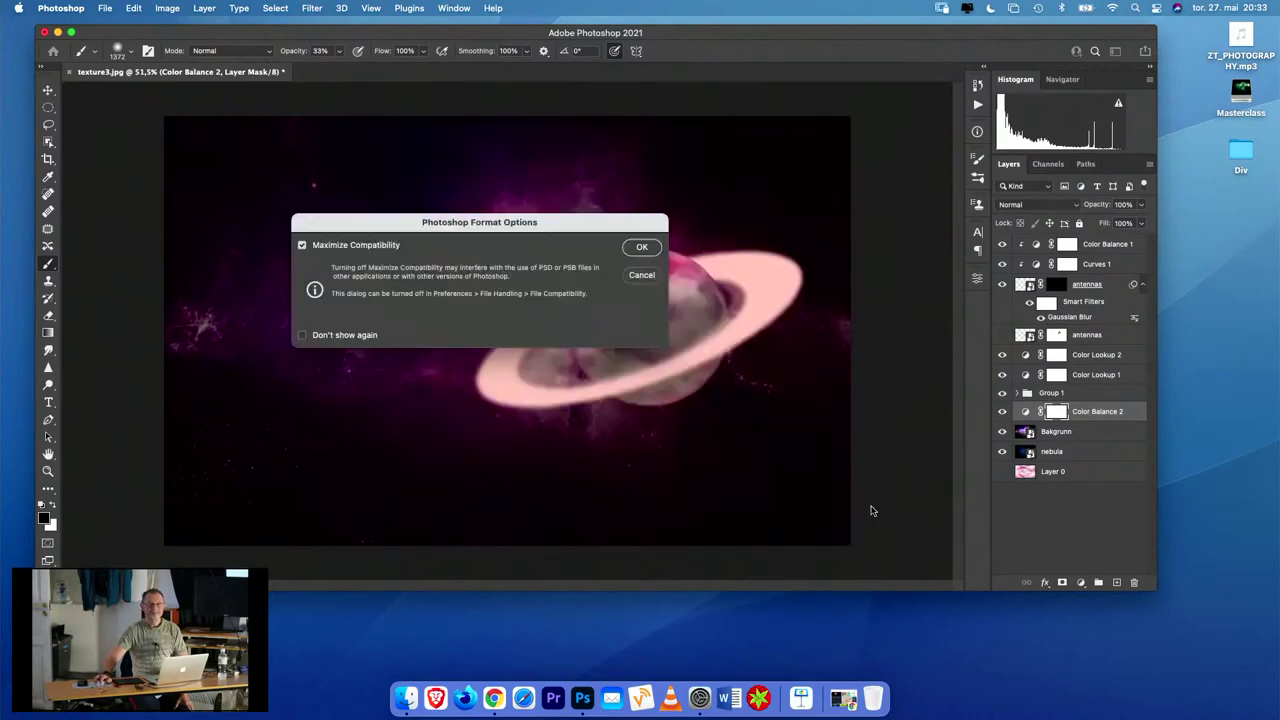
{"action": "left_click", "coordinate": [646, 249]}
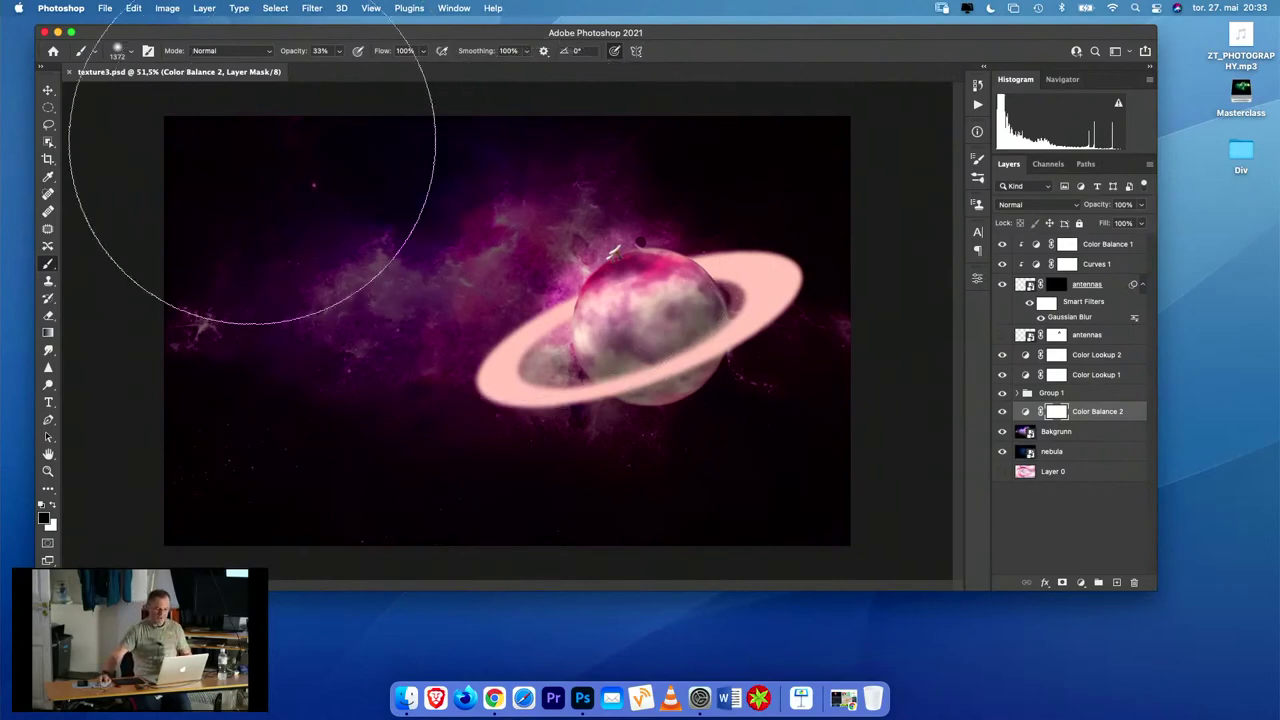
{"action": "left_click", "coordinate": [54, 52]}
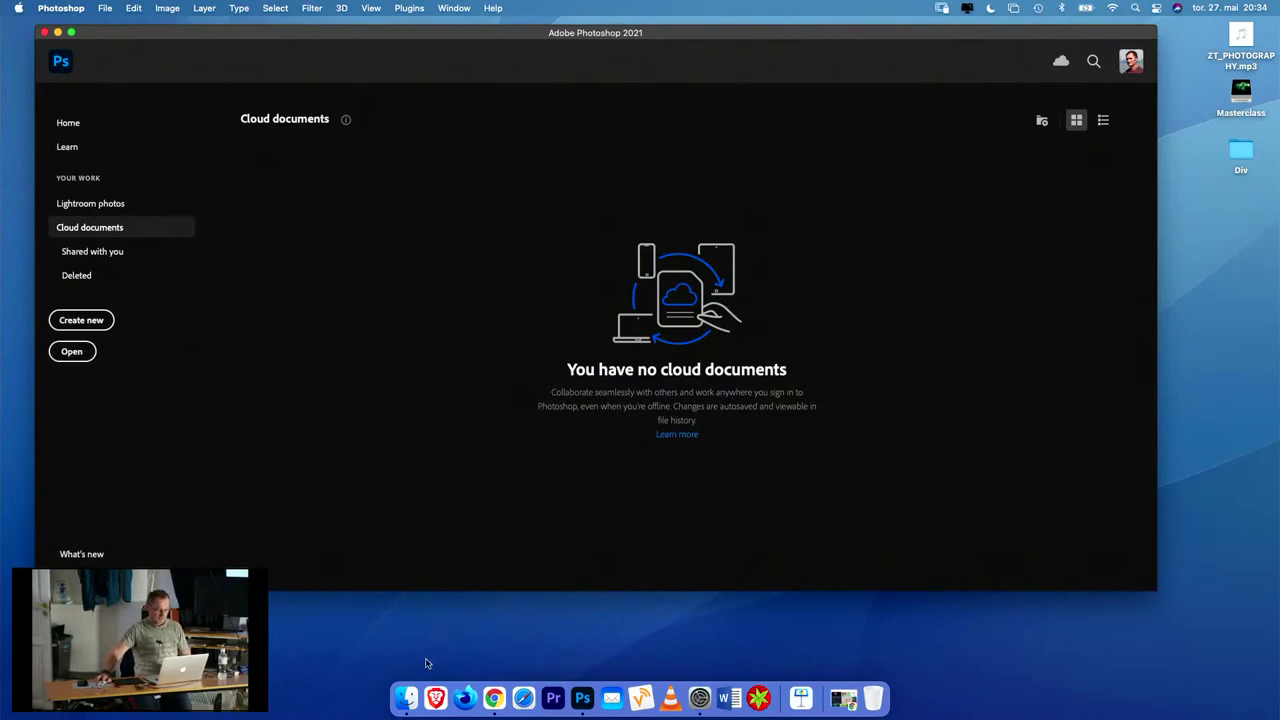
- In Finder, navigate from Masterclass into Falling in a dream > Design Elements
{"action": "left_click", "coordinate": [410, 688]}
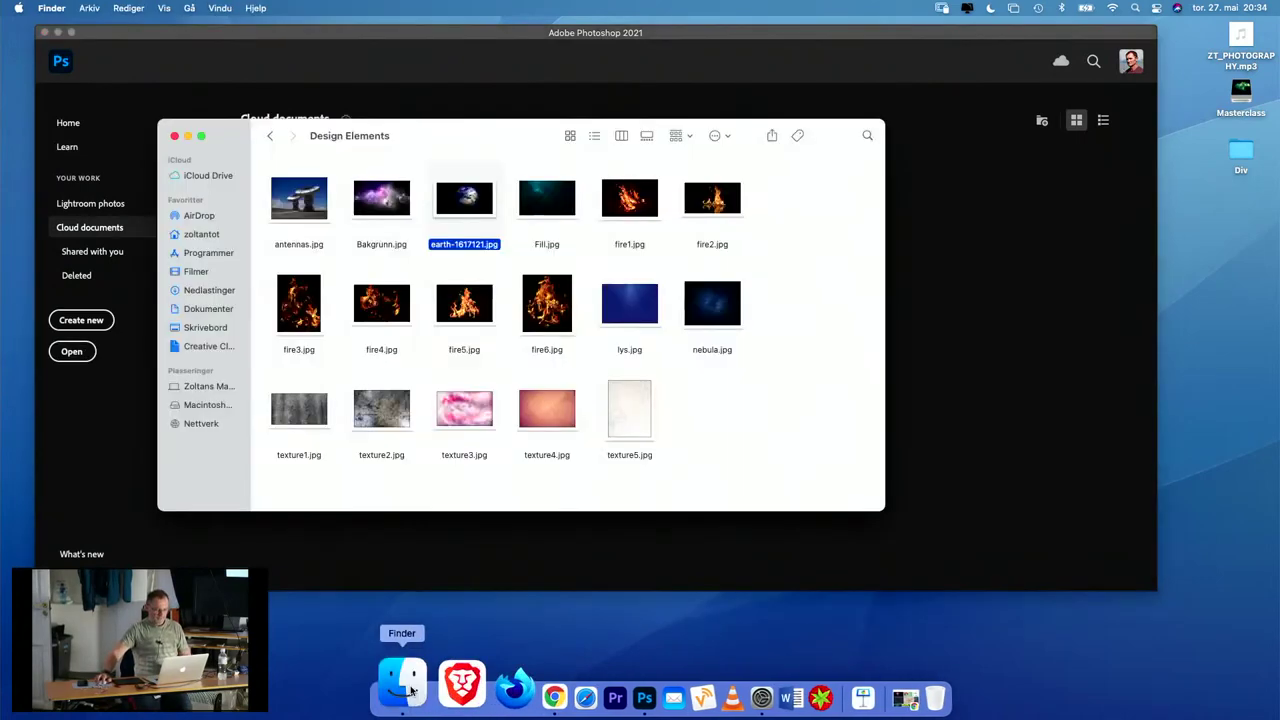
{"action": "left_click", "coordinate": [270, 136]}
{"action": "left_click", "coordinate": [270, 136]}
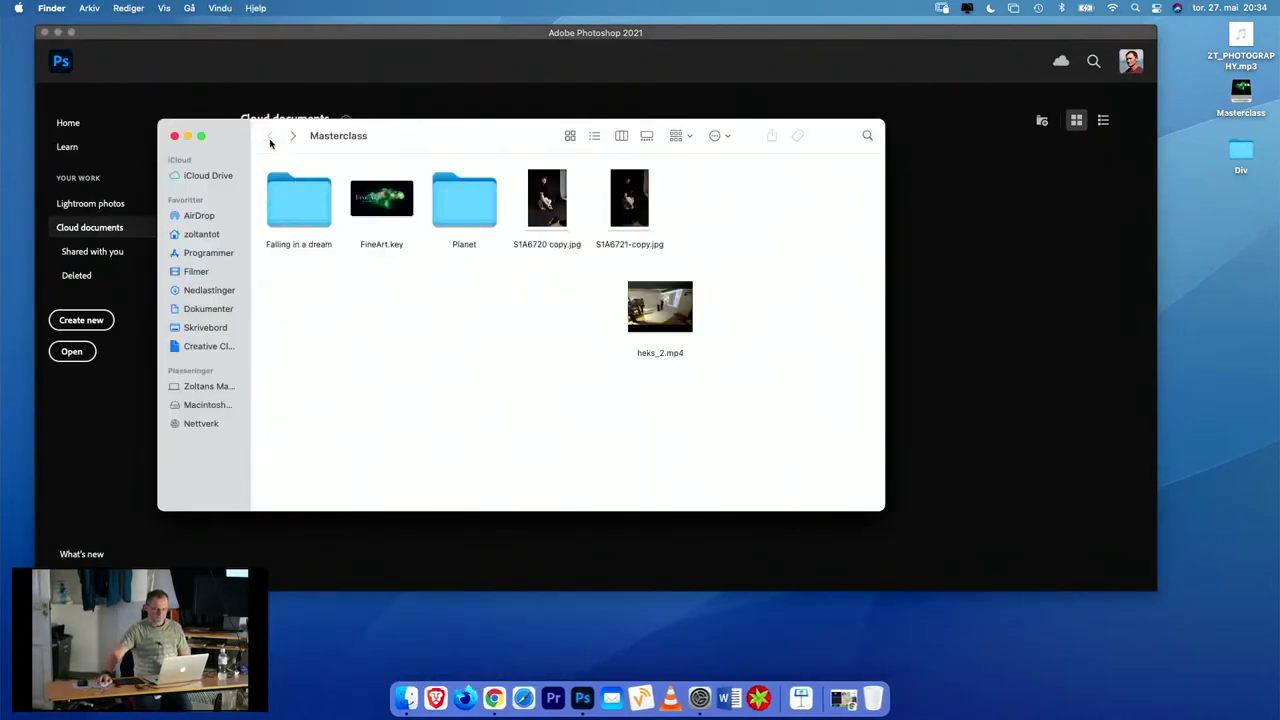
{"action": "left_click", "coordinate": [301, 207]}
{"action": "double_click", "coordinate": [303, 210]}
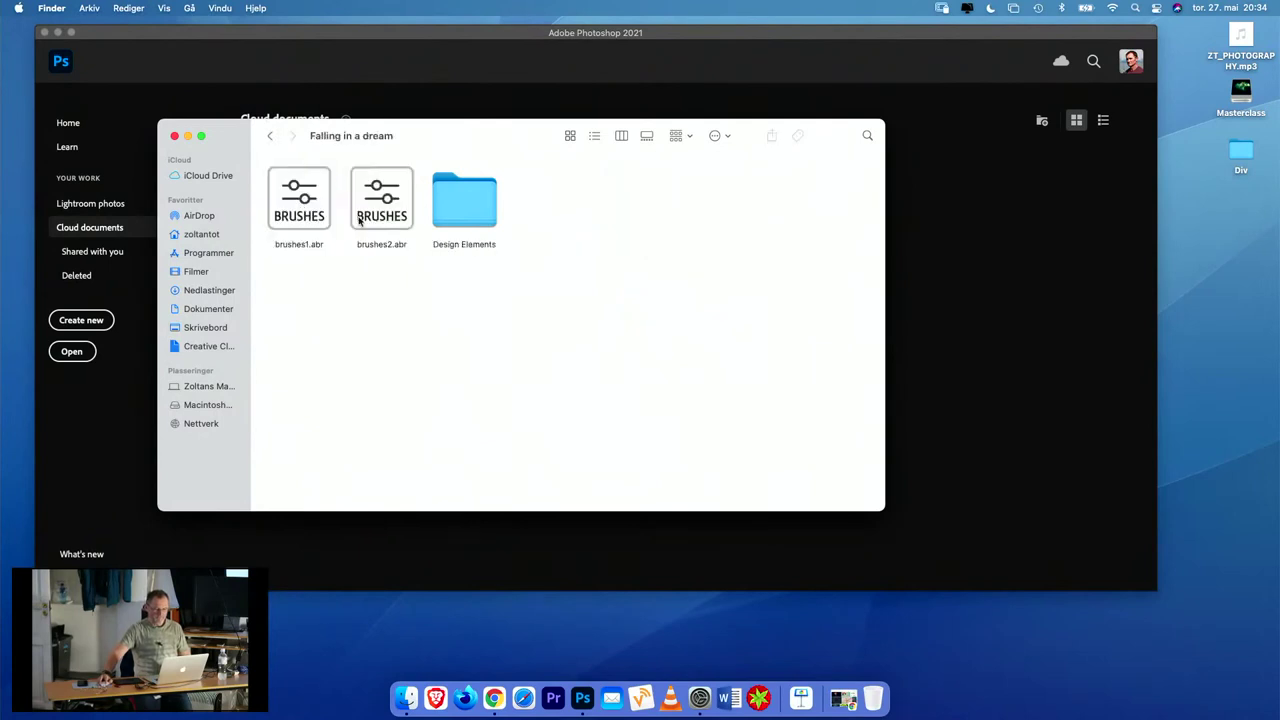
{"action": "left_click", "coordinate": [460, 214]}
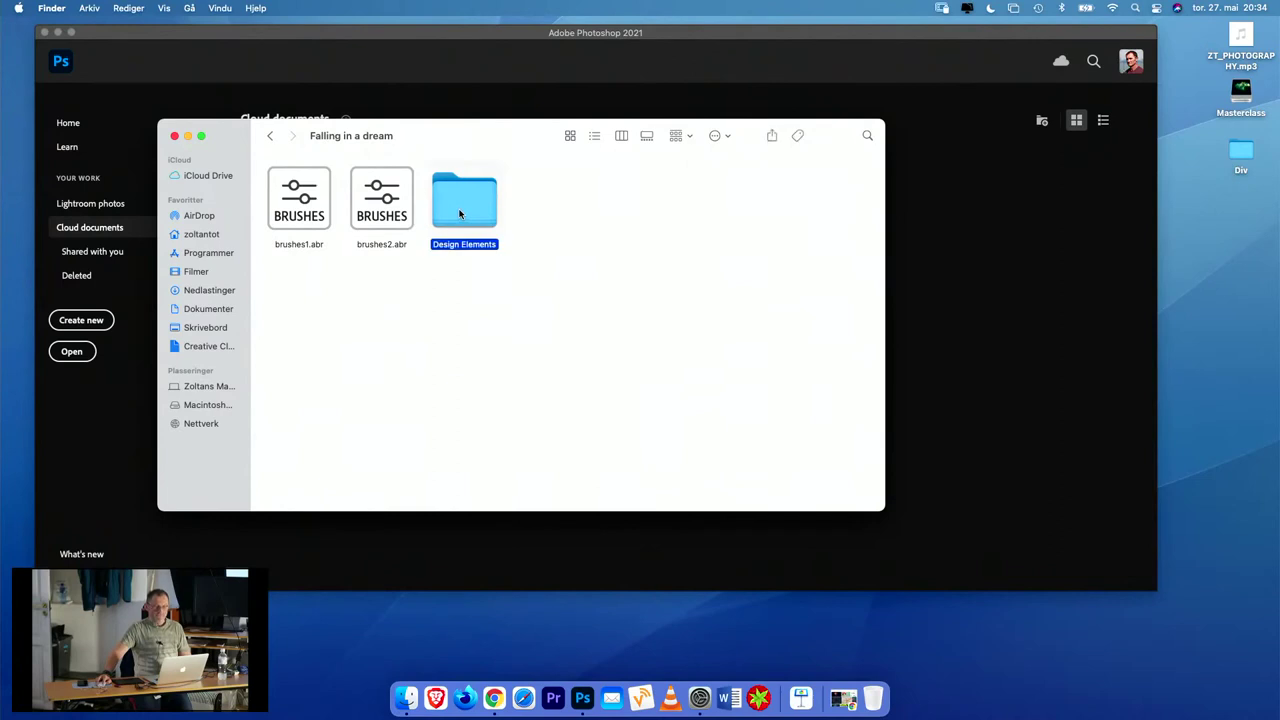
{"action": "double_click", "coordinate": [460, 214]}
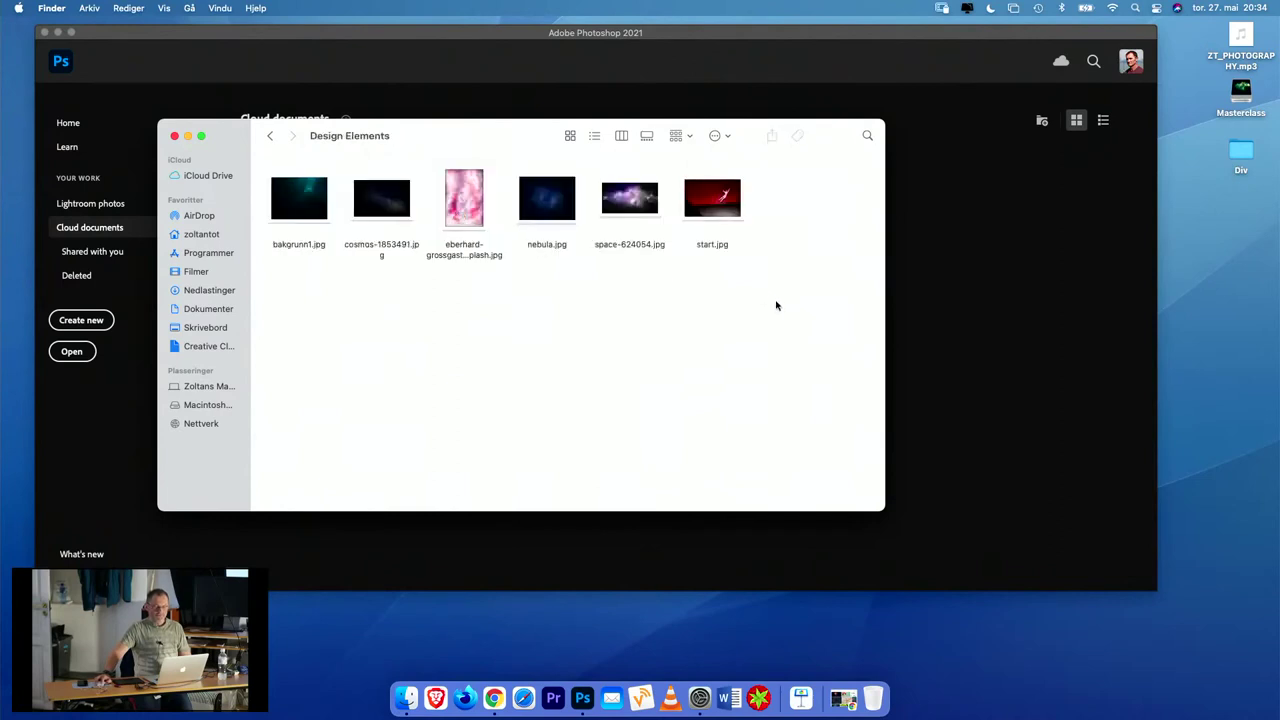
- Open start.jpg with Adobe Photoshop 2021
{"action": "right_click", "coordinate": [716, 203]}
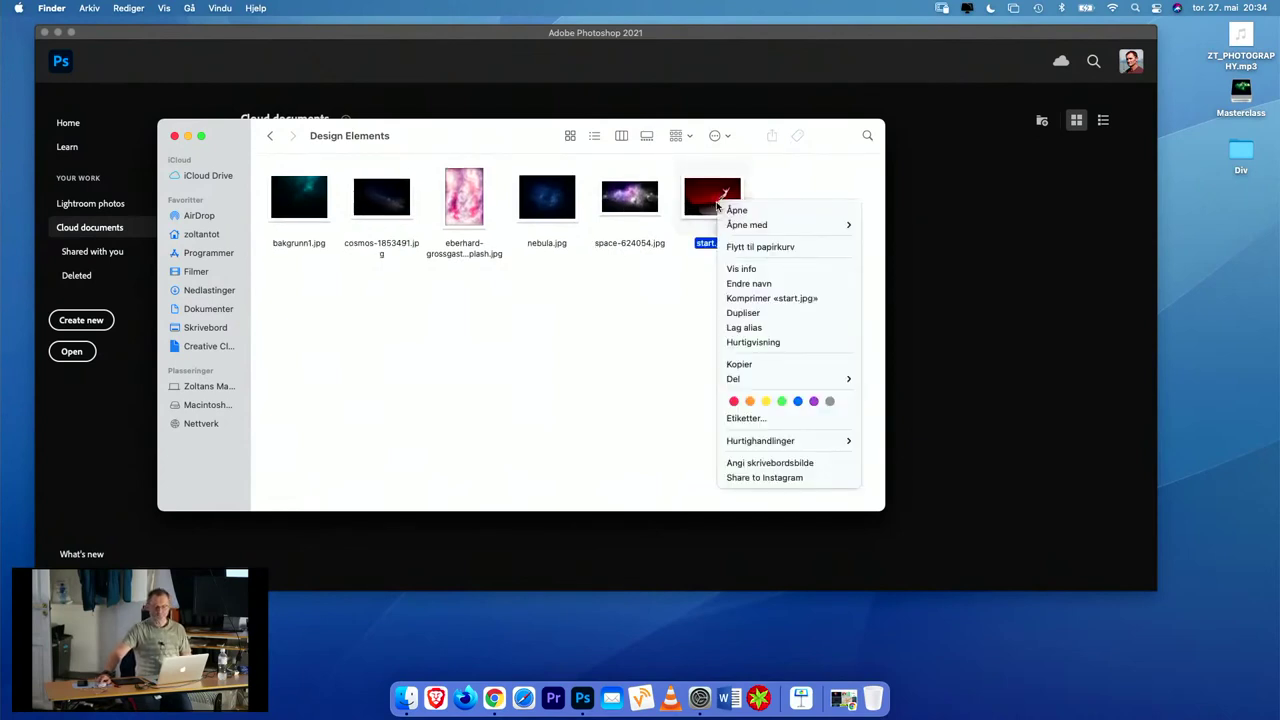
{"action": "mouse_move", "coordinate": [790, 225]}
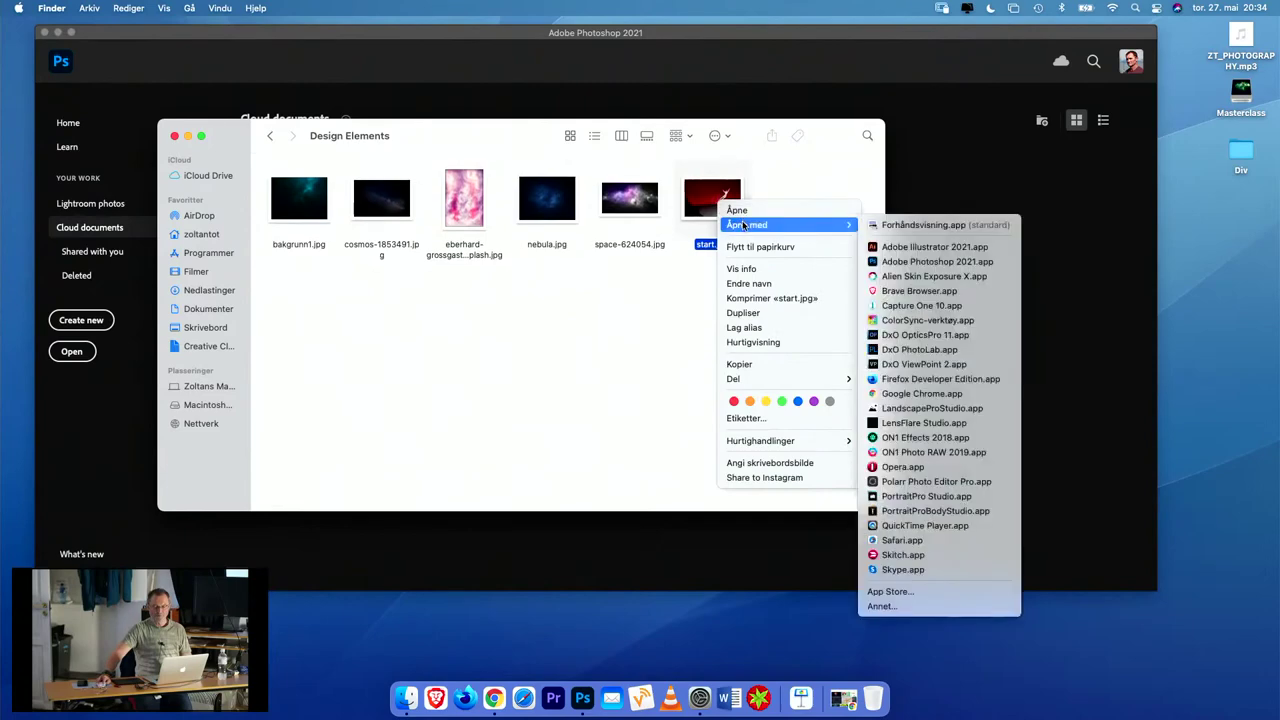
{"action": "left_click", "coordinate": [930, 262]}
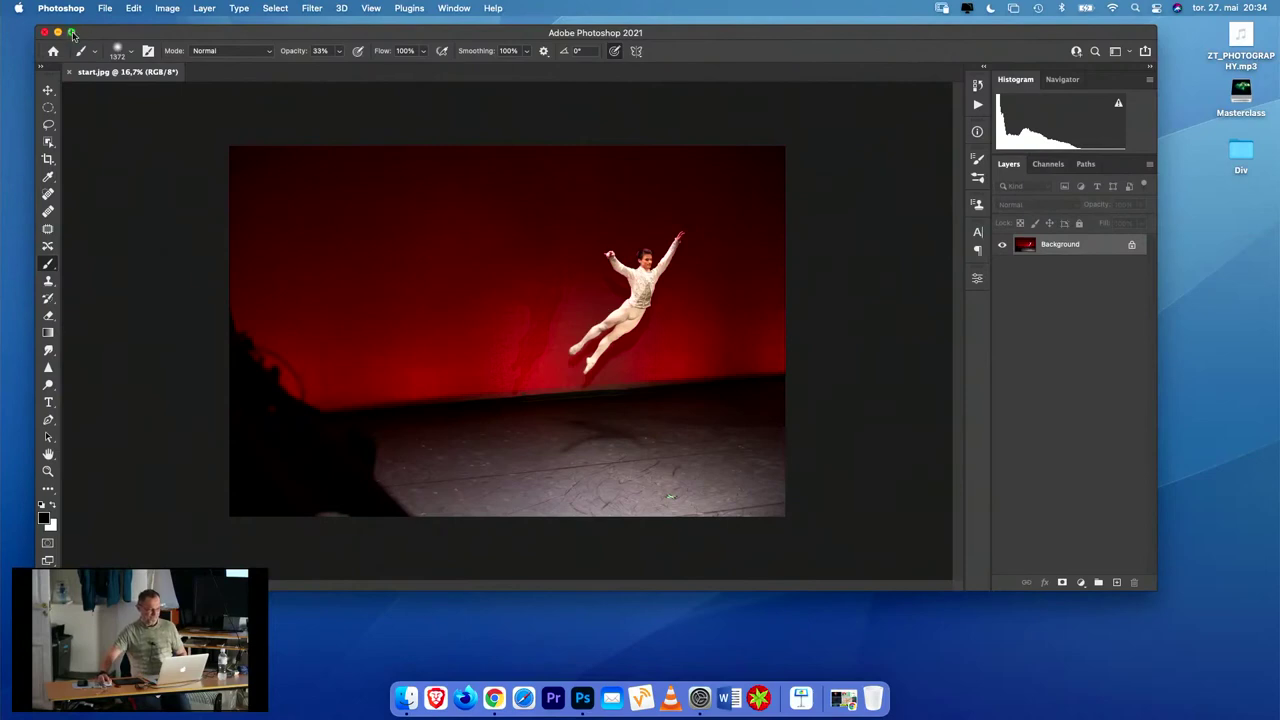
- Enlarge the Photoshop window and zoom in on the dancer photo with the Zoom tool
{"action": "left_click_drag", "start_coordinate": [1156, 588], "coordinate": [1262, 688]}
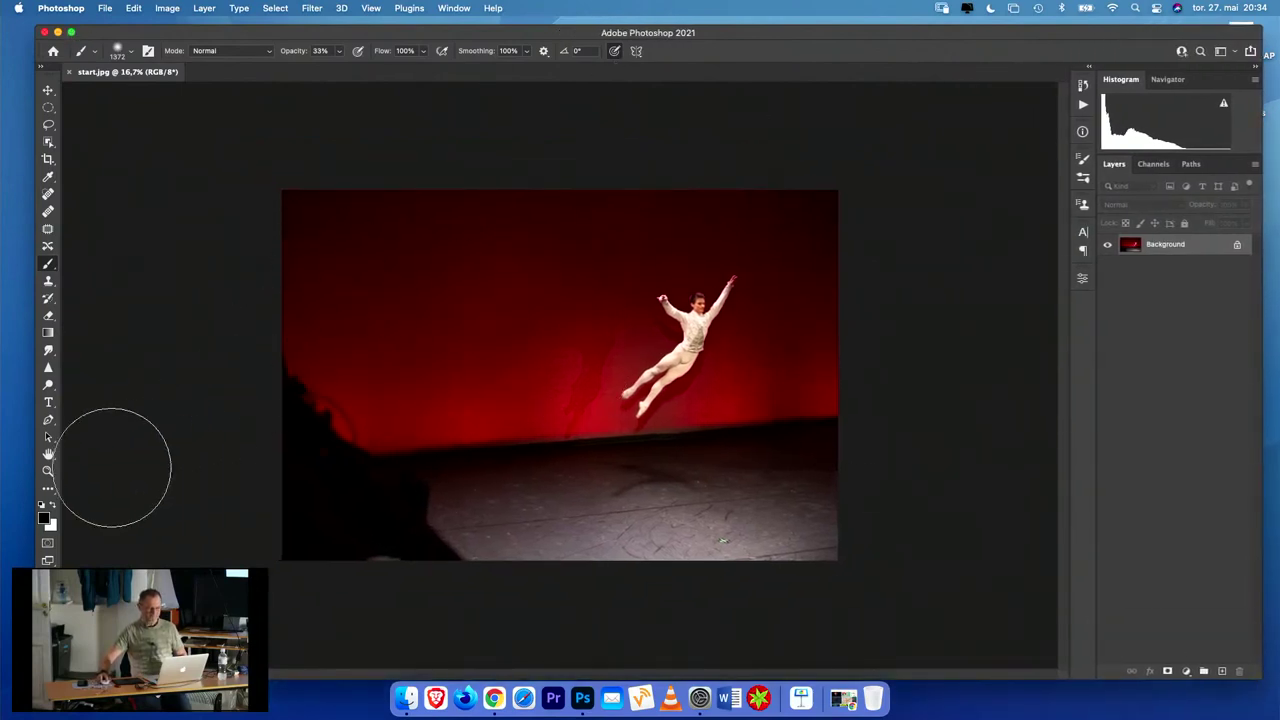
{"action": "left_click", "coordinate": [47, 471]}
{"action": "left_click", "coordinate": [648, 361]}
{"action": "left_click_drag", "start_coordinate": [648, 361], "coordinate": [640, 366]}
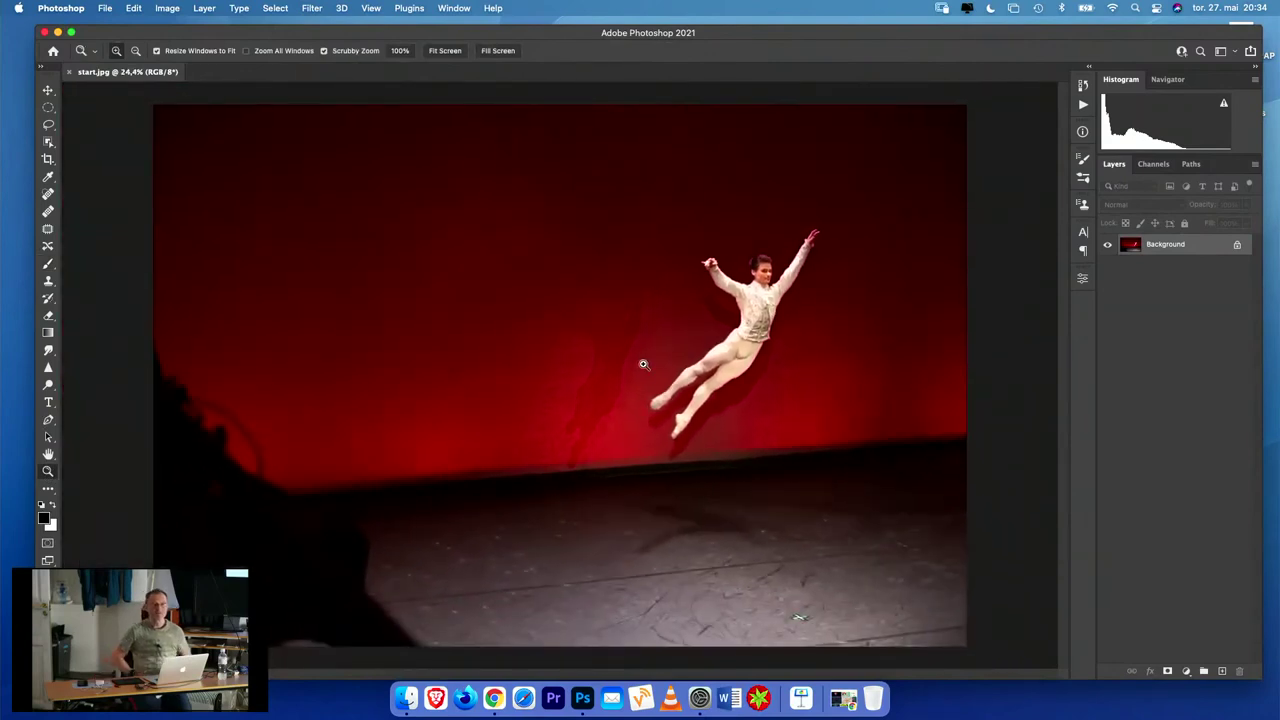
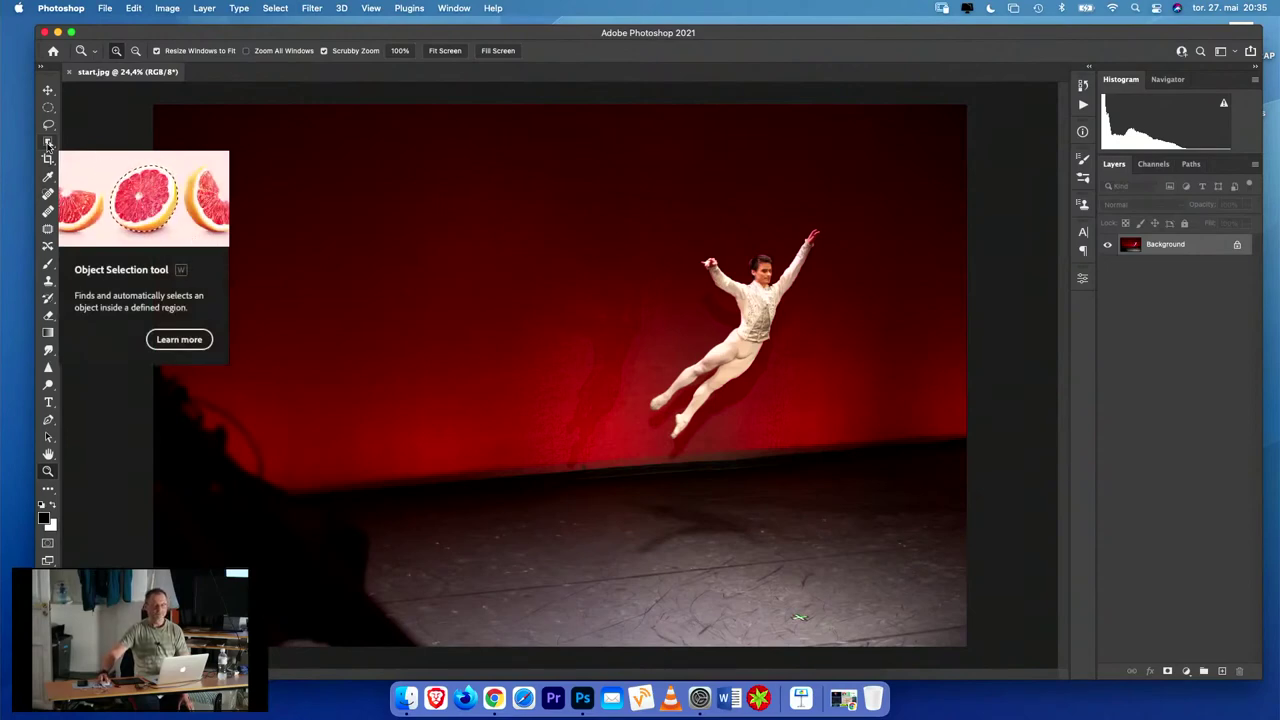
- Auto-select the leaping dancer by drawing an Object Selection rectangle around him
{"action": "left_click", "coordinate": [48, 143]}
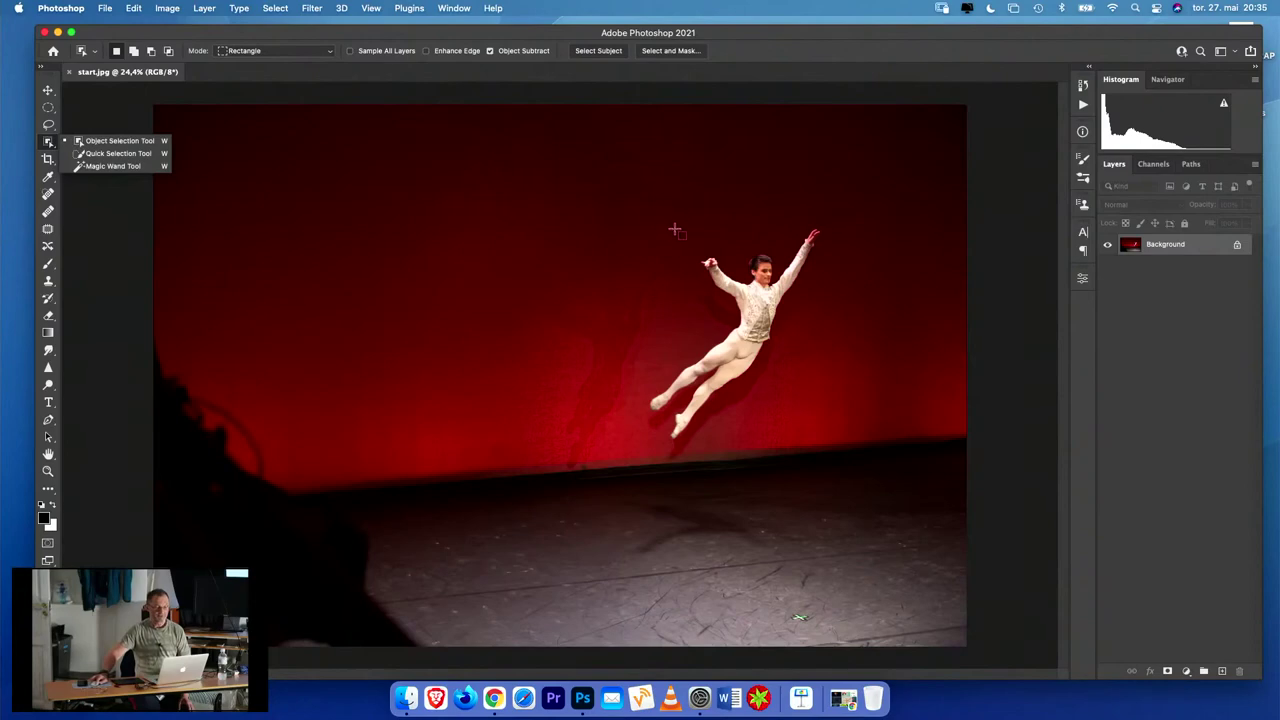
{"action": "left_click_drag", "start_coordinate": [650, 219], "coordinate": [825, 449]}
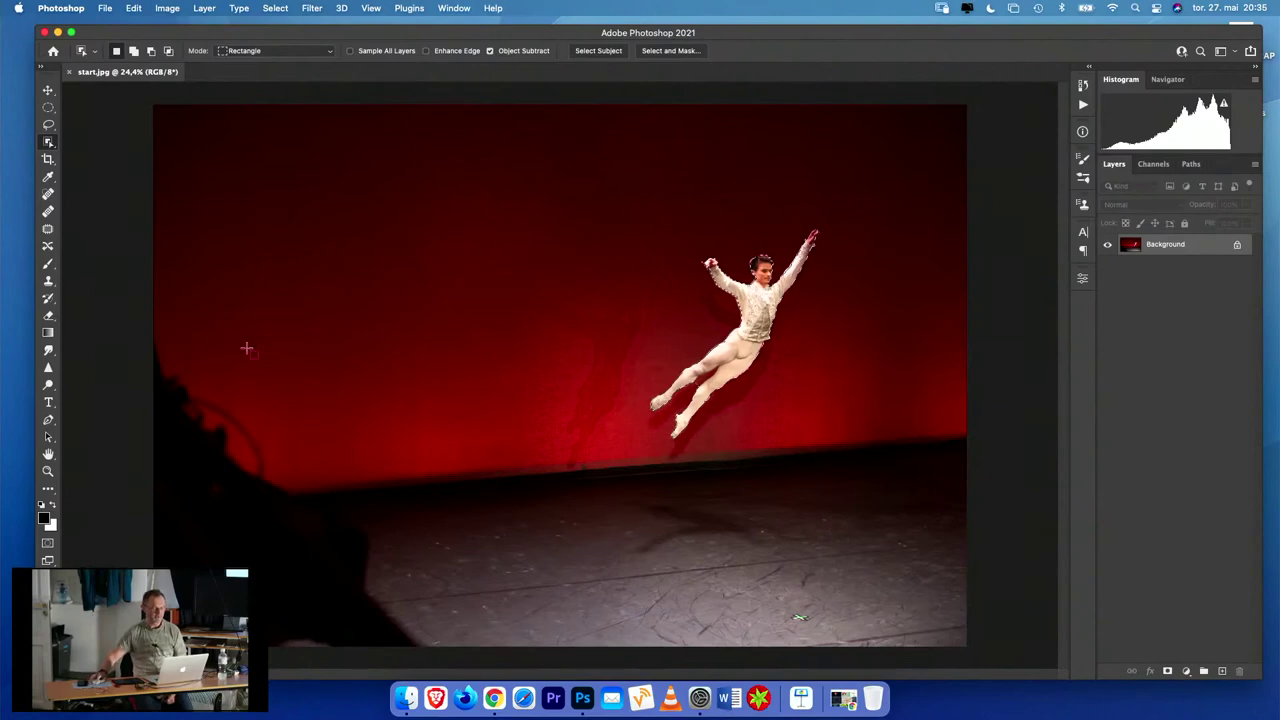
{"action": "left_click", "coordinate": [47, 471]}
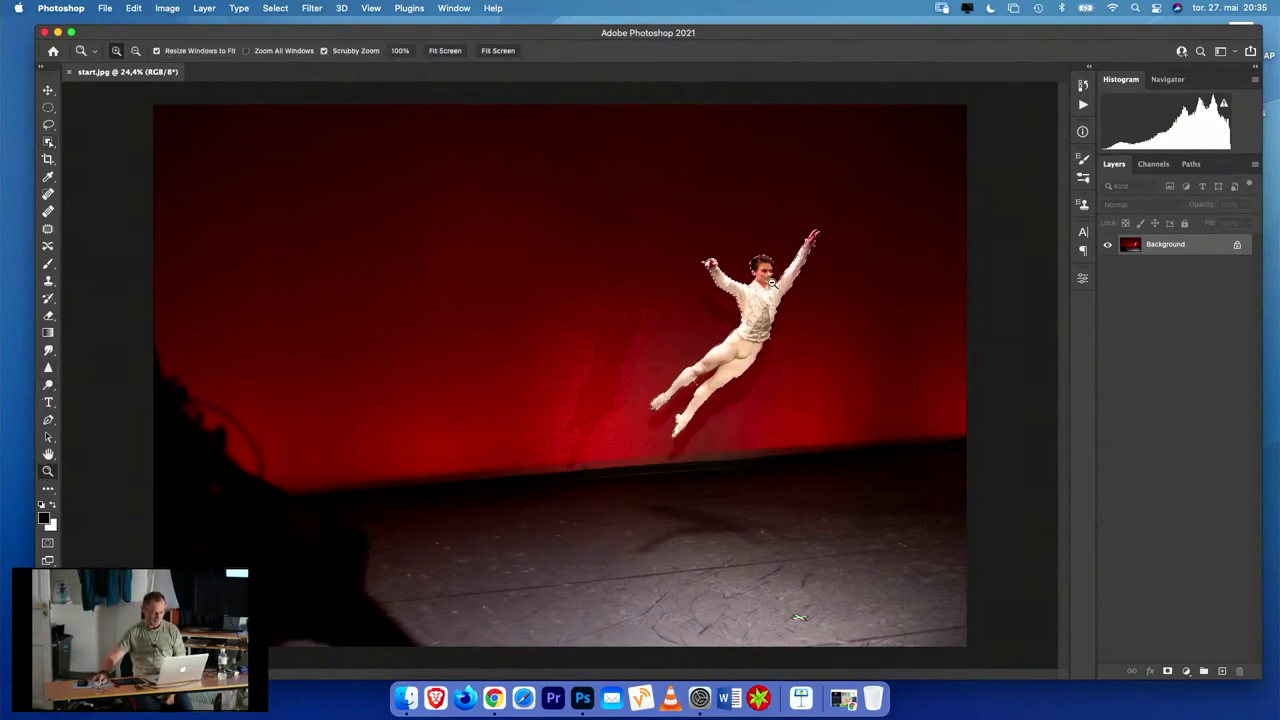
- Zoom in on the dancer to 67.3% and switch to the Quick Selection Tool
{"action": "left_click_drag", "start_coordinate": [771, 283], "coordinate": [818, 309]}
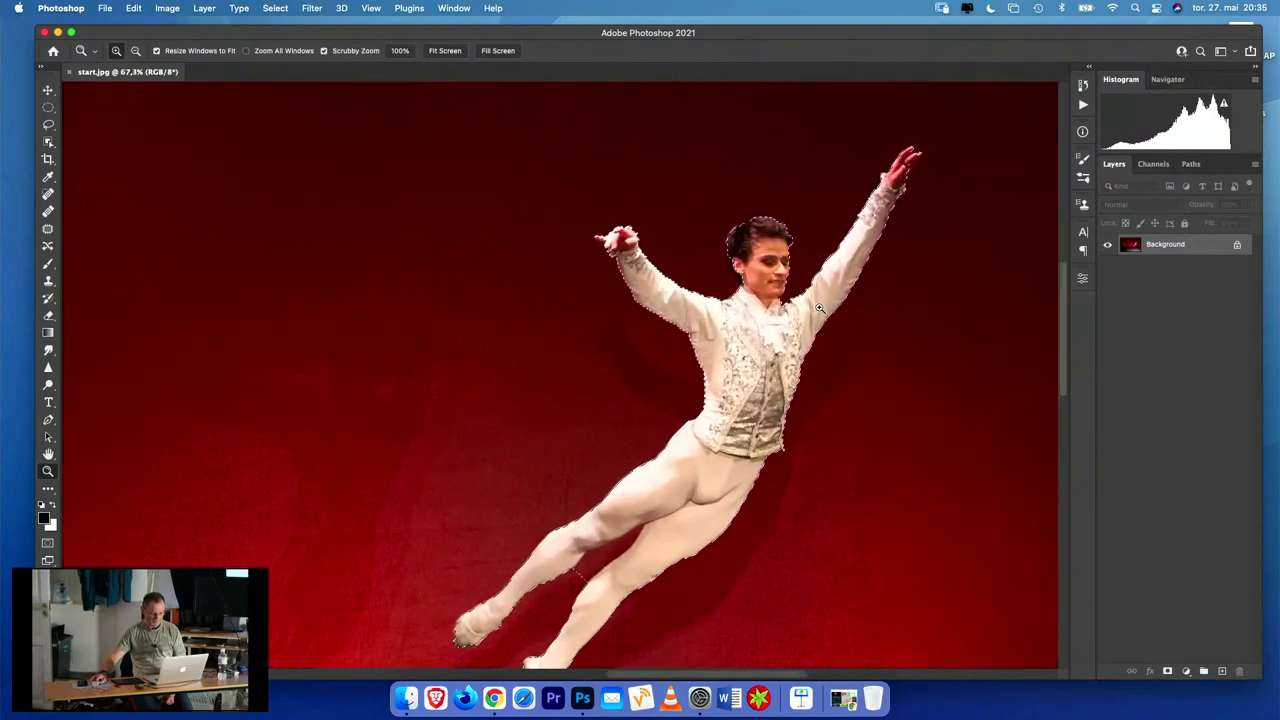
{"action": "scroll", "coordinate": [805, 316], "scroll_direction": "down", "scroll_amount": 3}
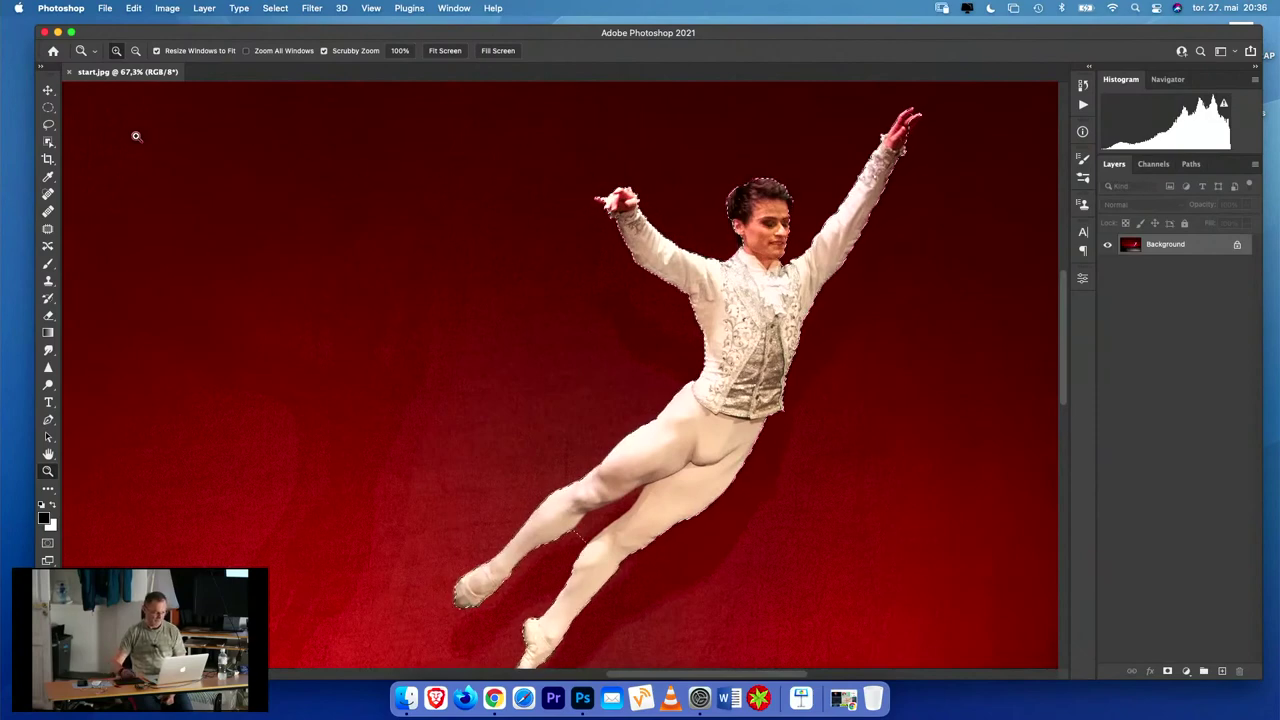
{"action": "left_click", "coordinate": [50, 143]}
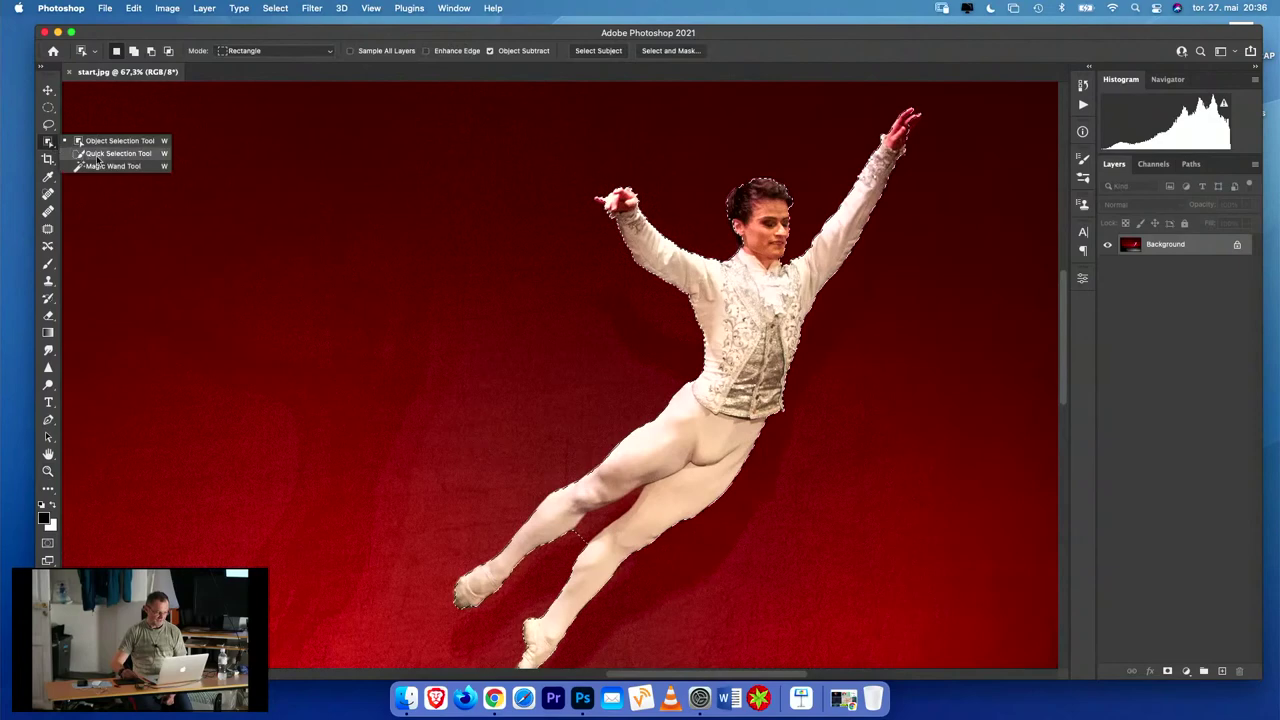
{"action": "left_click", "coordinate": [95, 154]}
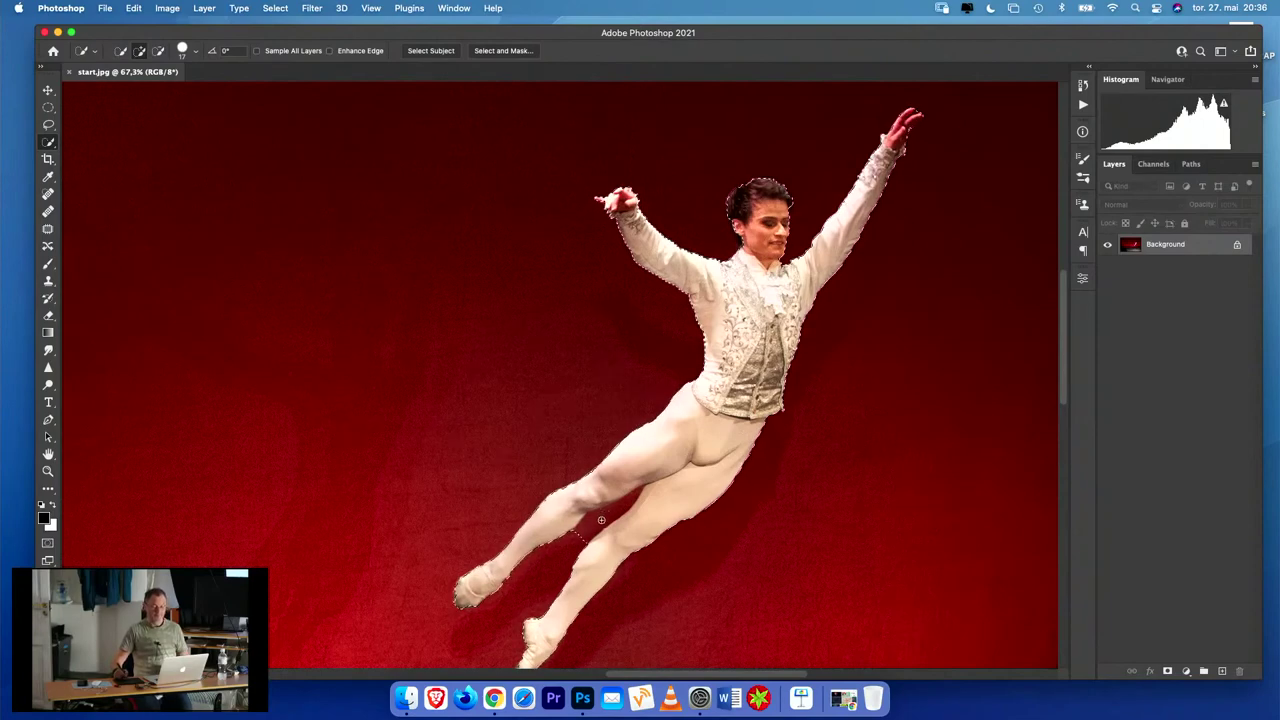
- Clean the dancer's selection edges with Quick Selection subtract/add, then copy him onto Layer 1
{"action": "key", "text": "alt"}
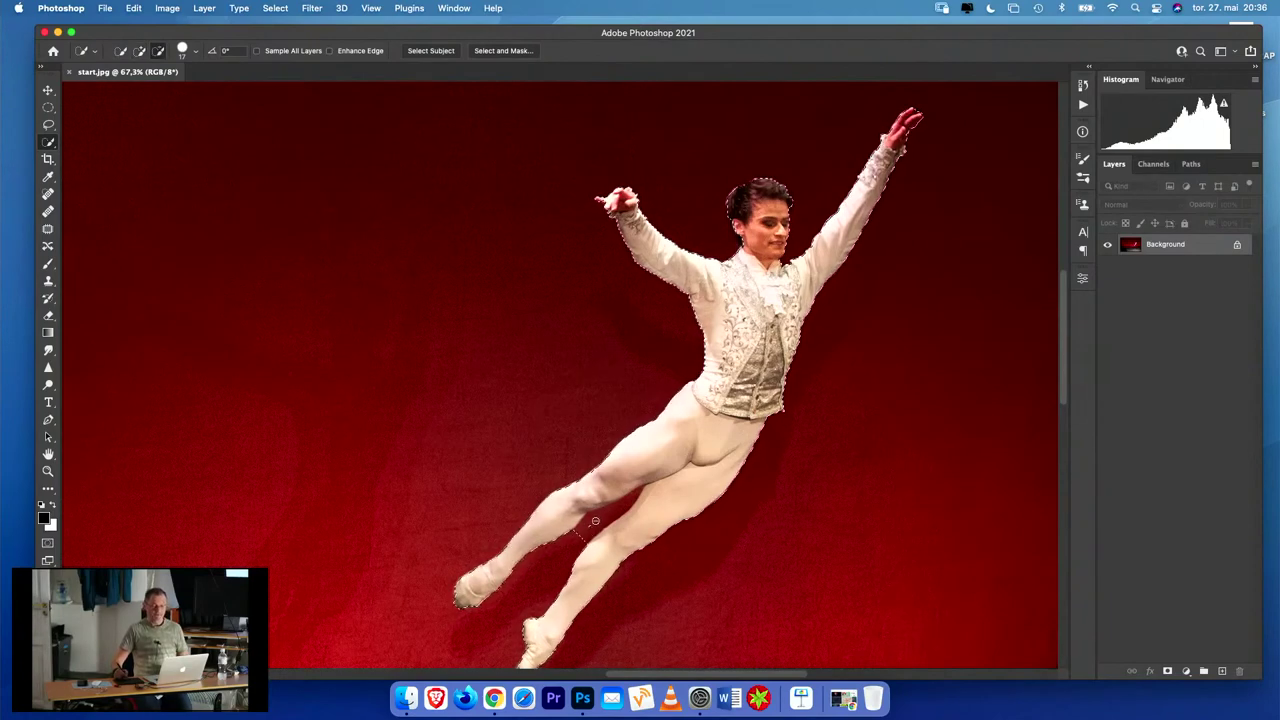
{"action": "left_click", "coordinate": [158, 53]}
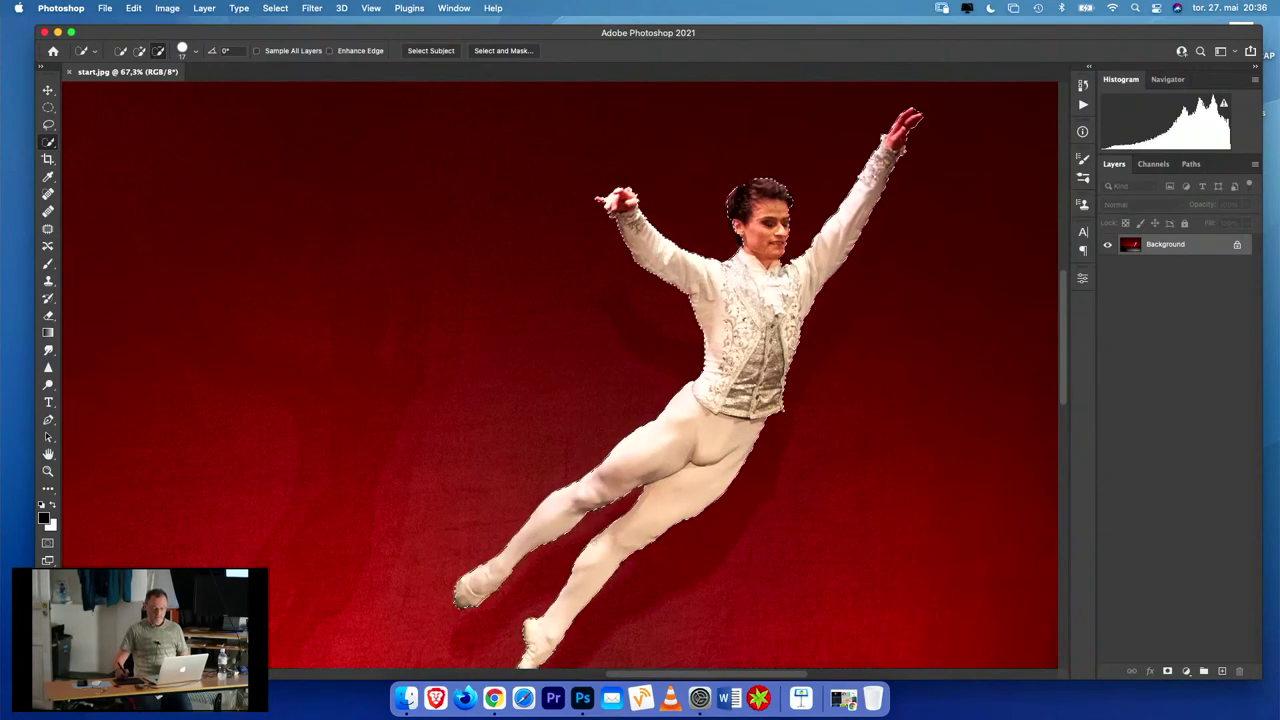
{"action": "left_click_drag", "start_coordinate": [685, 553], "coordinate": [697, 503]}
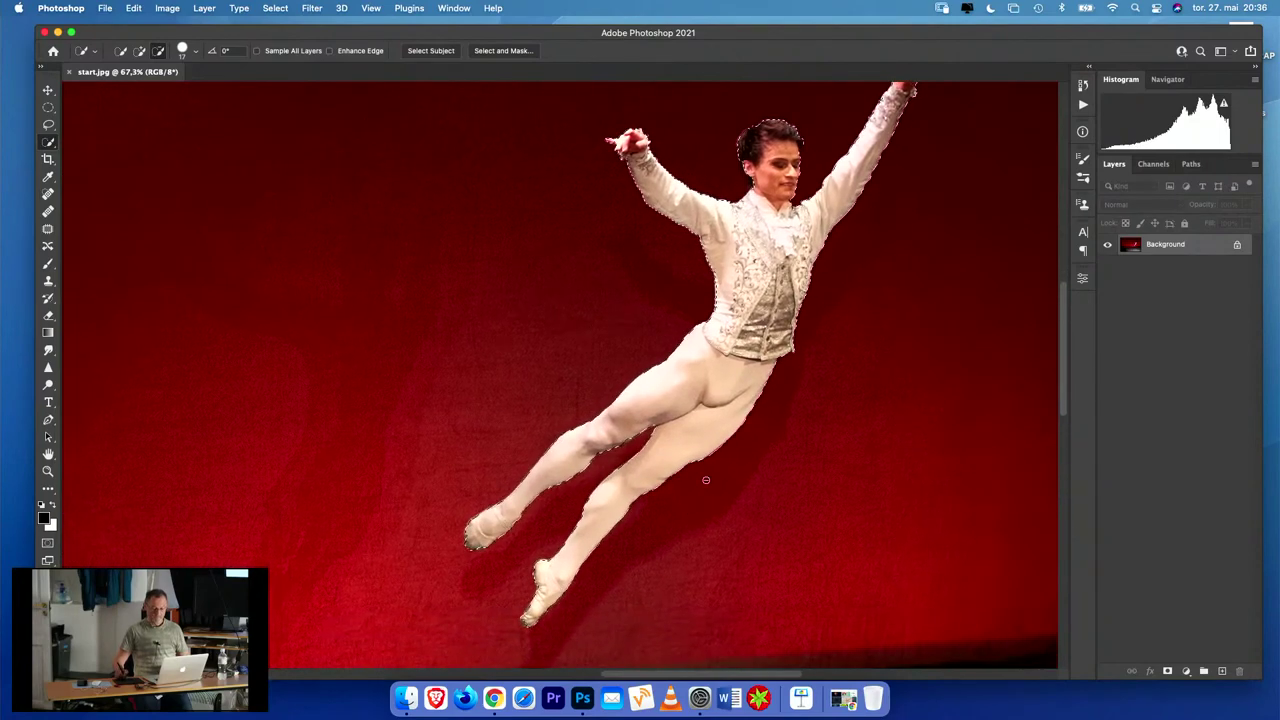
{"action": "left_click_drag", "start_coordinate": [757, 449], "coordinate": [739, 513]}
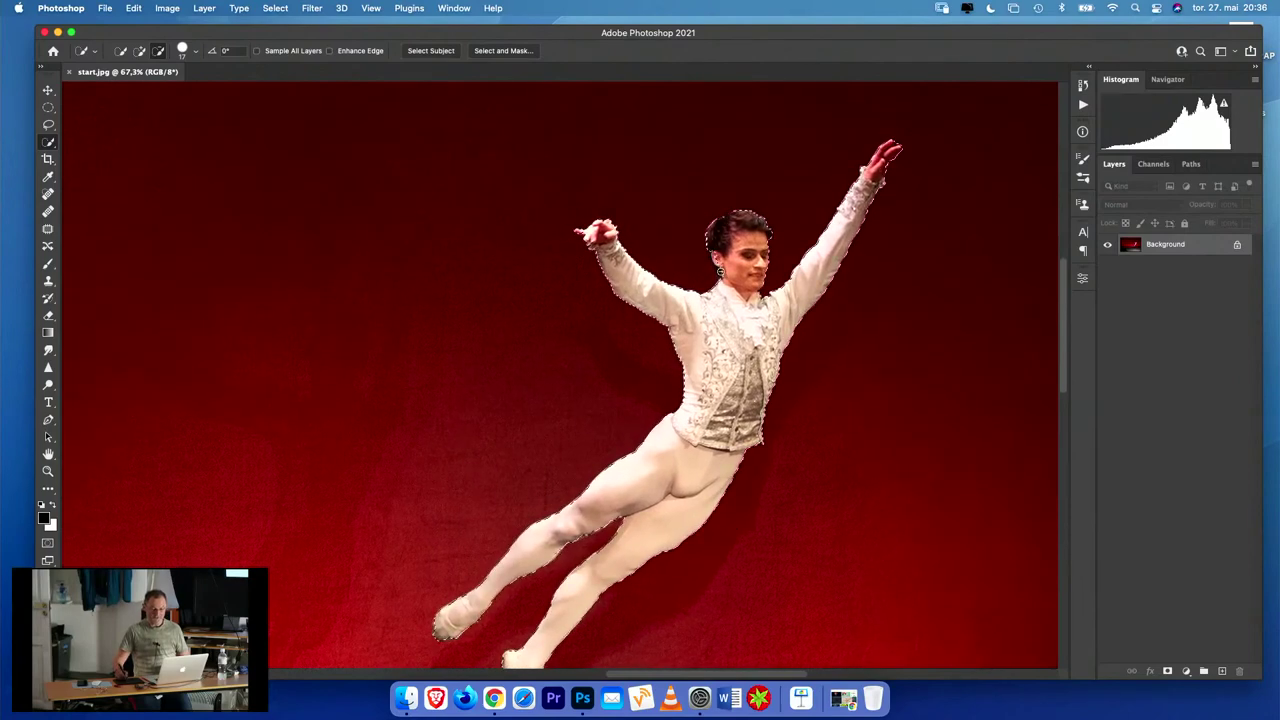
{"action": "left_click", "coordinate": [139, 50]}
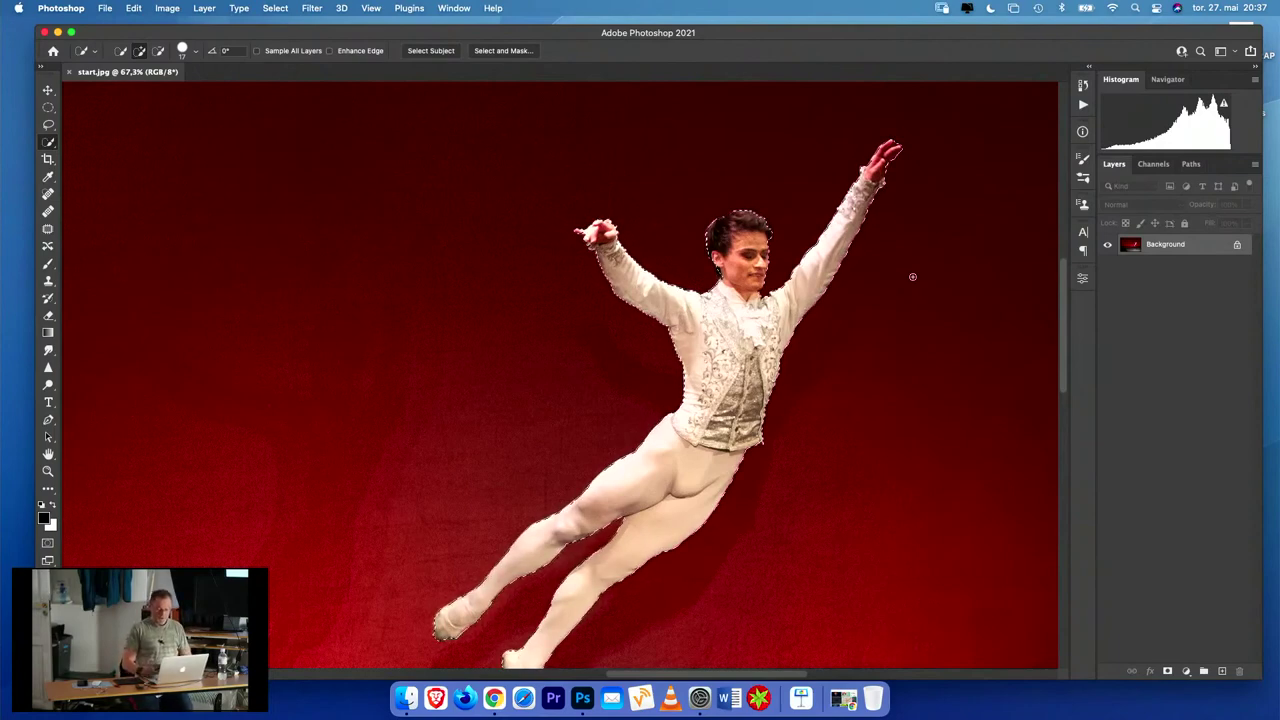
{"action": "key", "text": "super+j"}
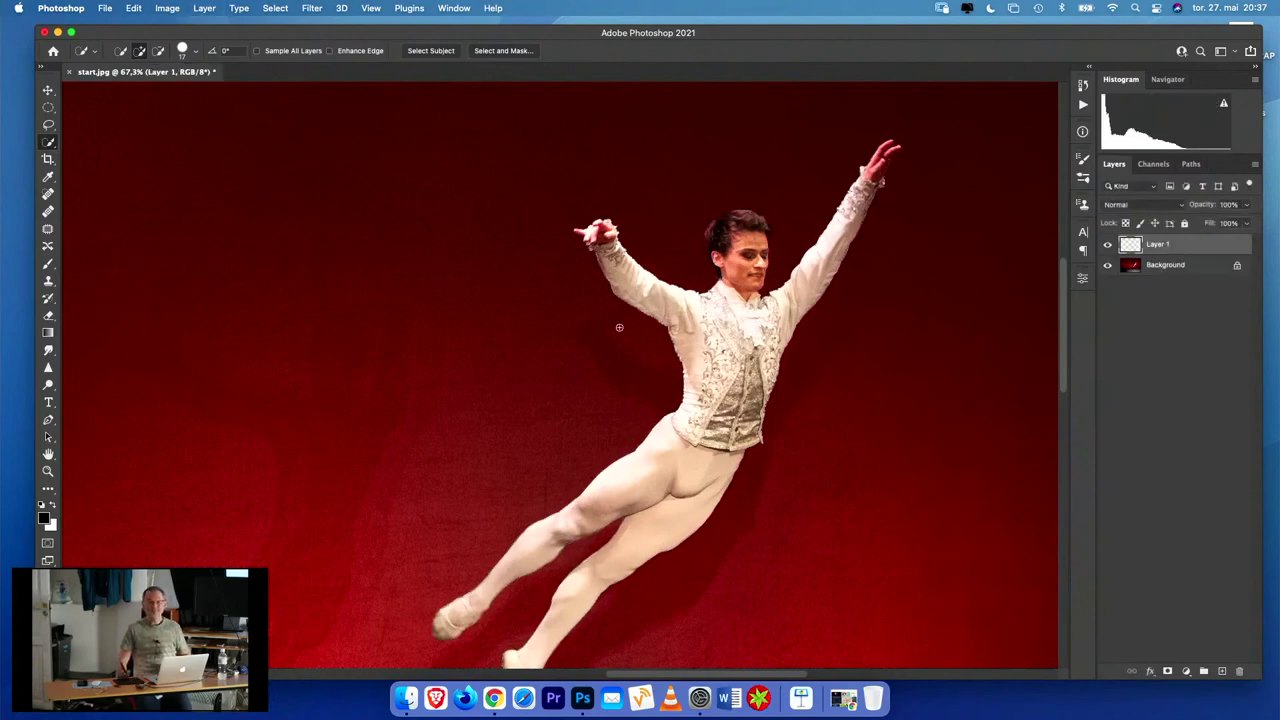
- Hide the red Background layer so the dancer floats on transparency
{"action": "left_click", "coordinate": [1107, 266]}
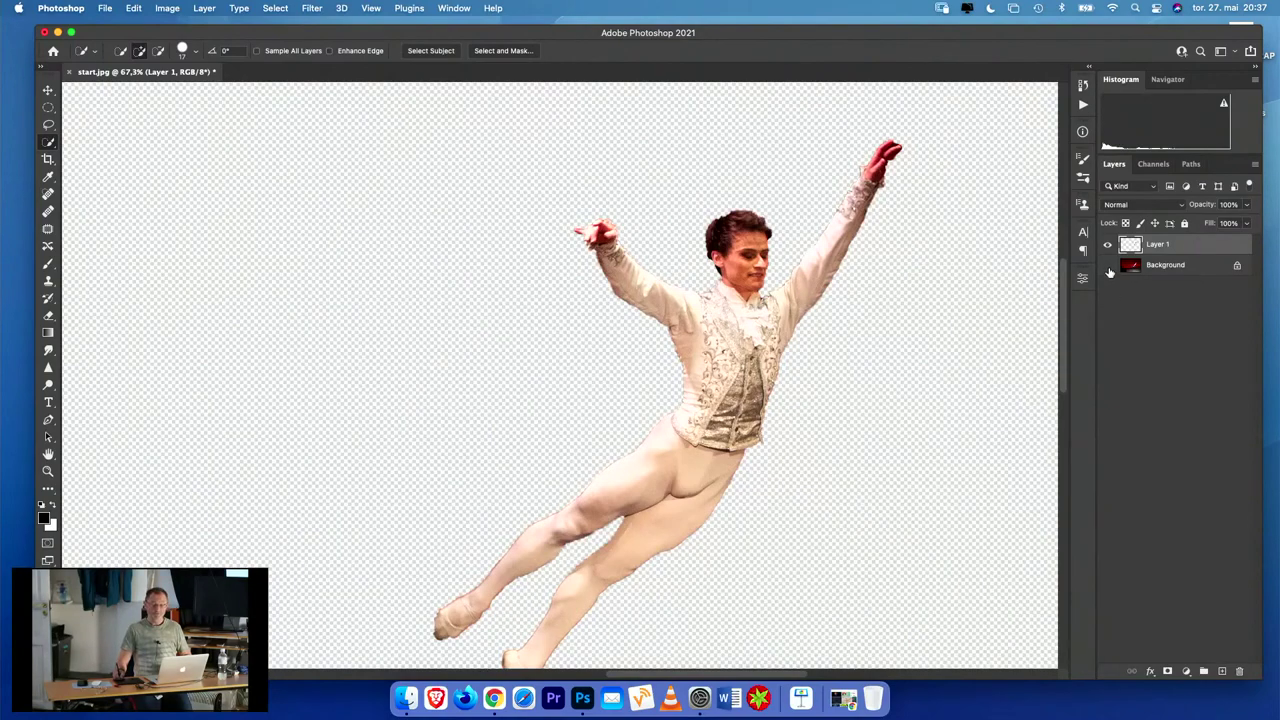
{"action": "left_click", "coordinate": [1108, 267]}
{"action": "left_click", "coordinate": [1108, 268]}
- Zoom out to the whole dancer and duplicate Layer 1 as Layer 1 copy
{"action": "left_click", "coordinate": [47, 470]}
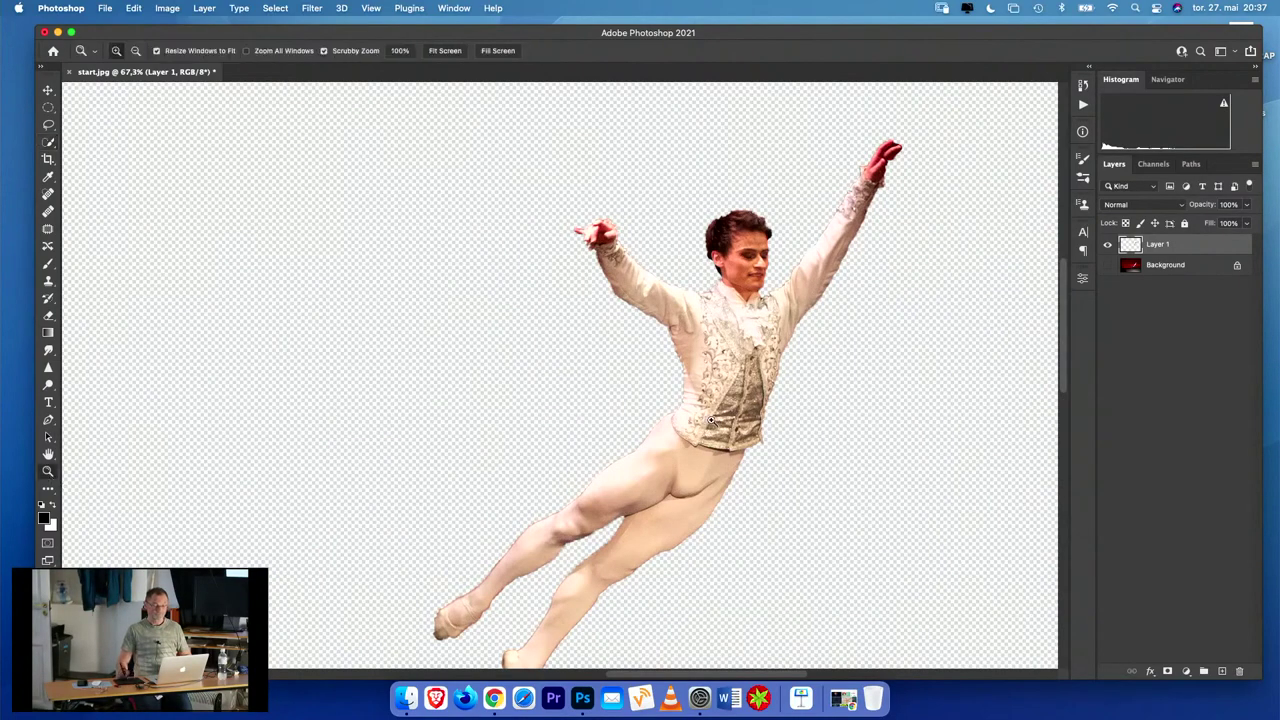
{"action": "left_click_drag", "start_coordinate": [711, 421], "coordinate": [677, 423]}
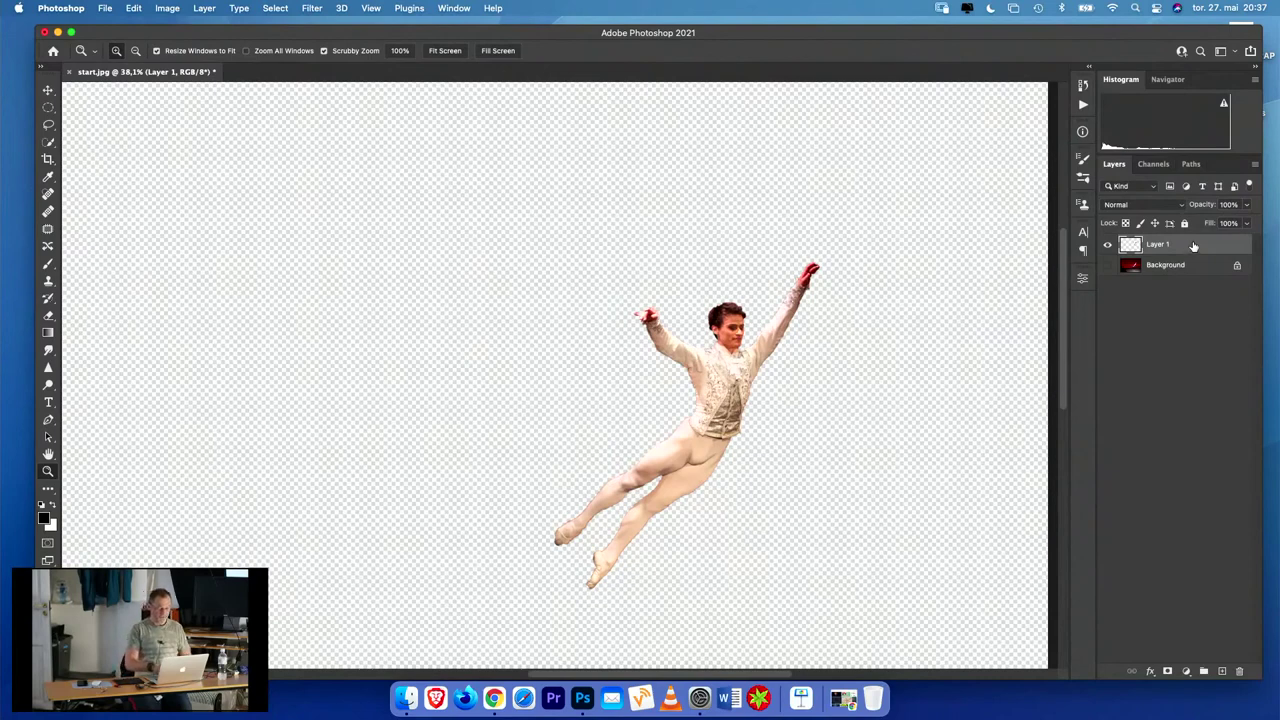
{"action": "key", "text": "super+j"}
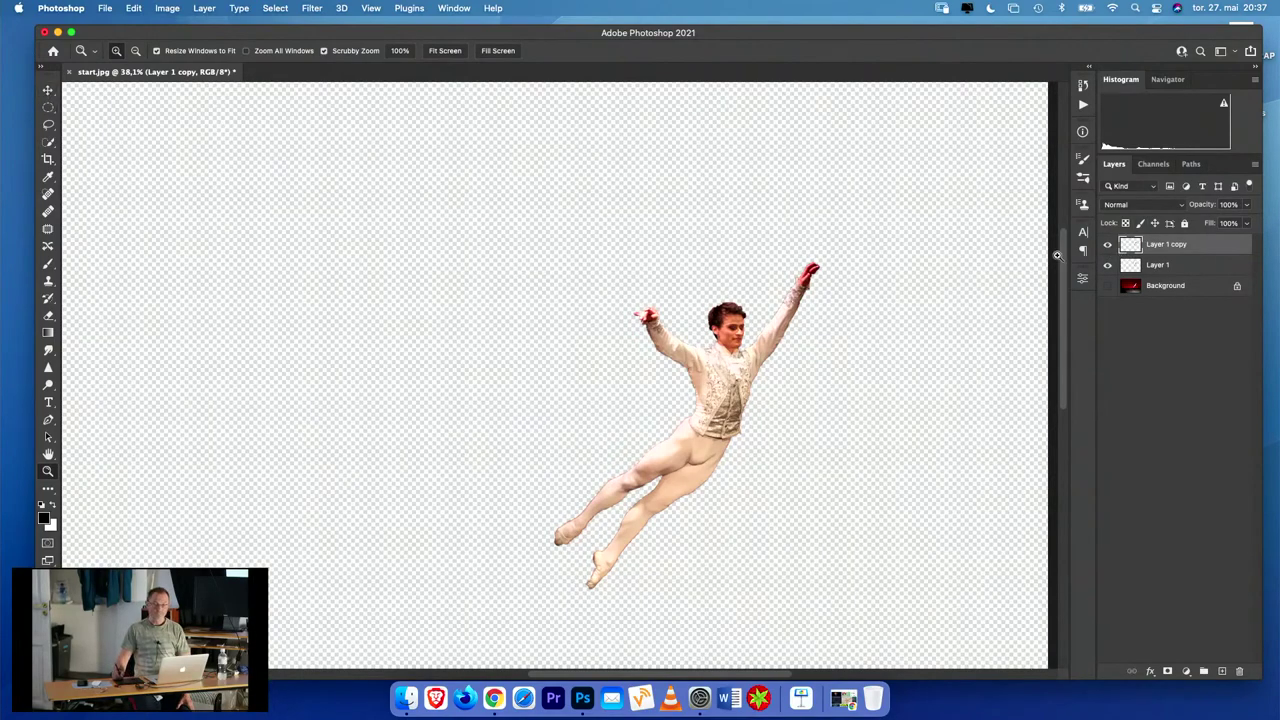
- Switch between Layer 1 and Layer 1 copy, ending on Layer 1 copy, and open the Filter menu
{"action": "left_click", "coordinate": [1192, 266]}
{"action": "left_click", "coordinate": [1195, 250]}
{"action": "left_click", "coordinate": [1195, 266]}
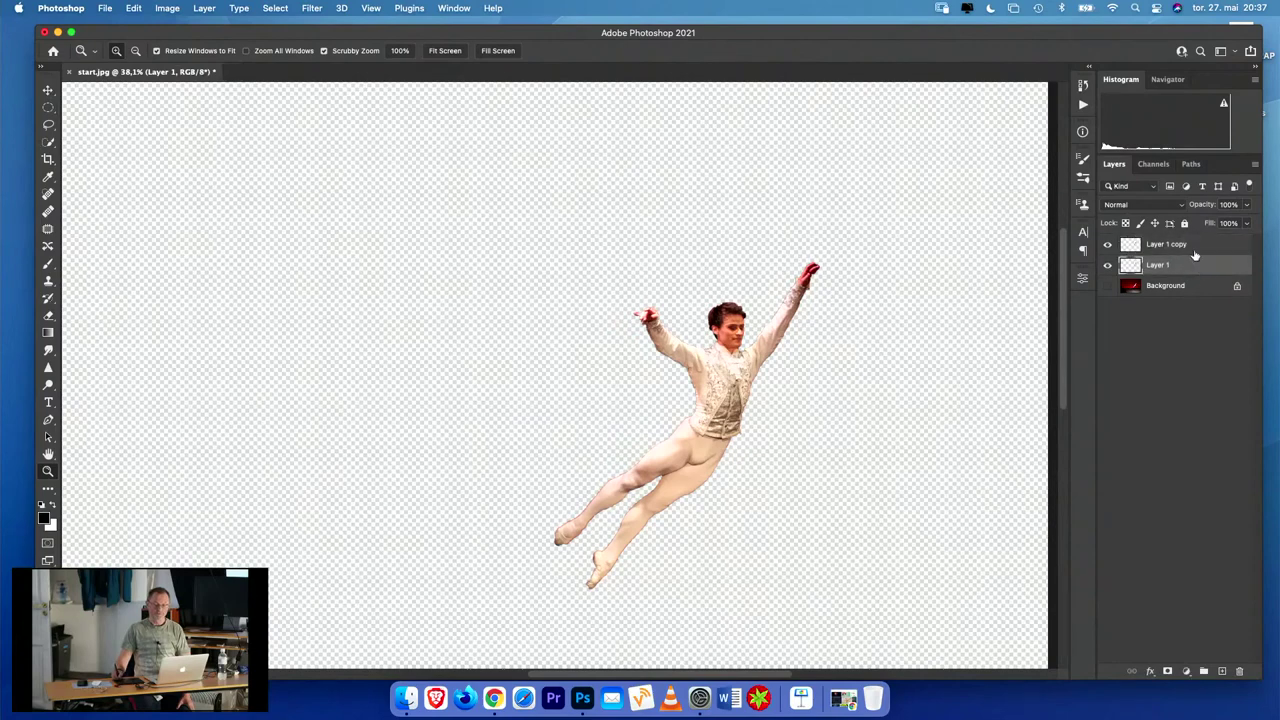
{"action": "left_click", "coordinate": [1195, 251]}
{"action": "left_click", "coordinate": [1194, 267]}
{"action": "left_click", "coordinate": [1190, 251]}
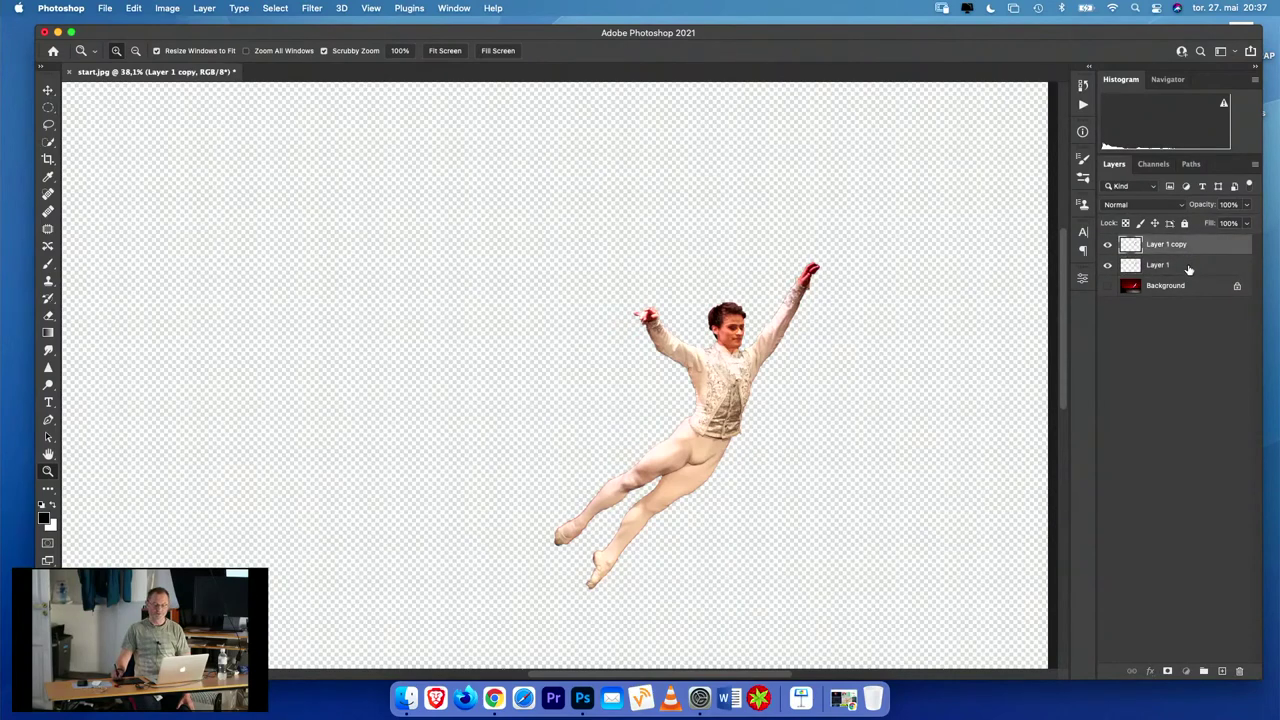
{"action": "left_click", "coordinate": [1190, 266]}
{"action": "left_click", "coordinate": [1190, 251]}
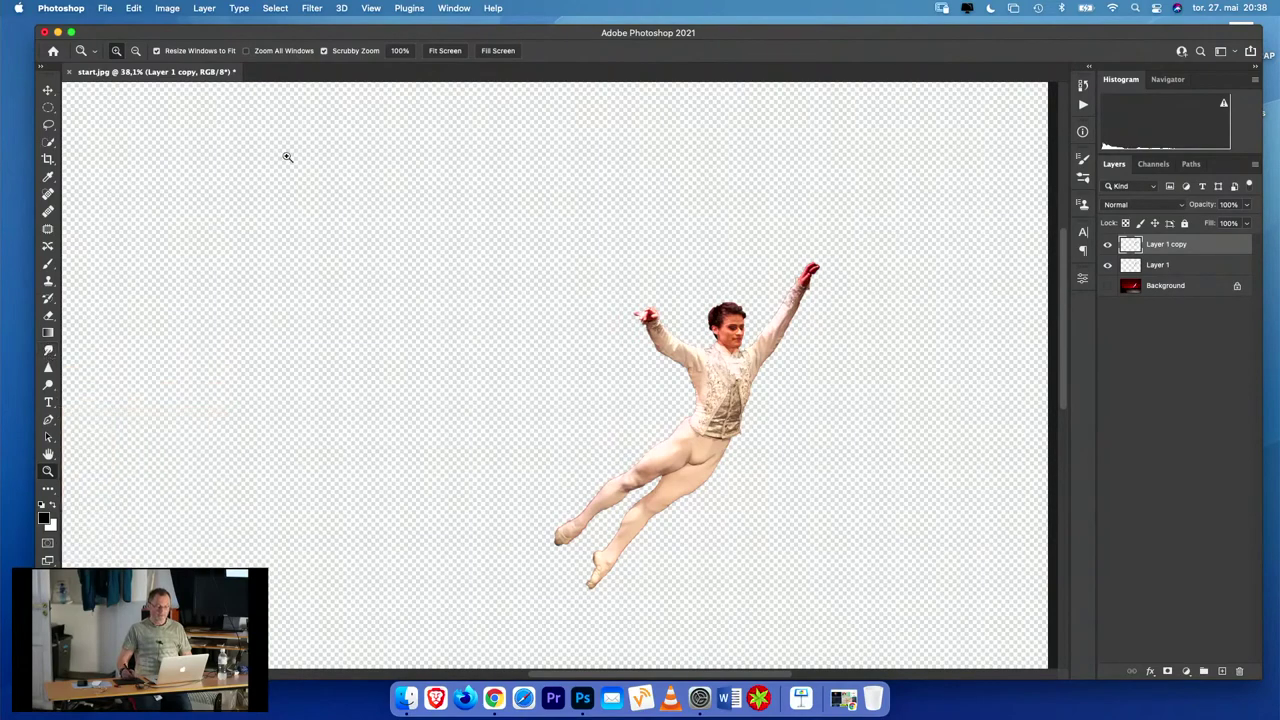
{"action": "left_click", "coordinate": [308, 8]}
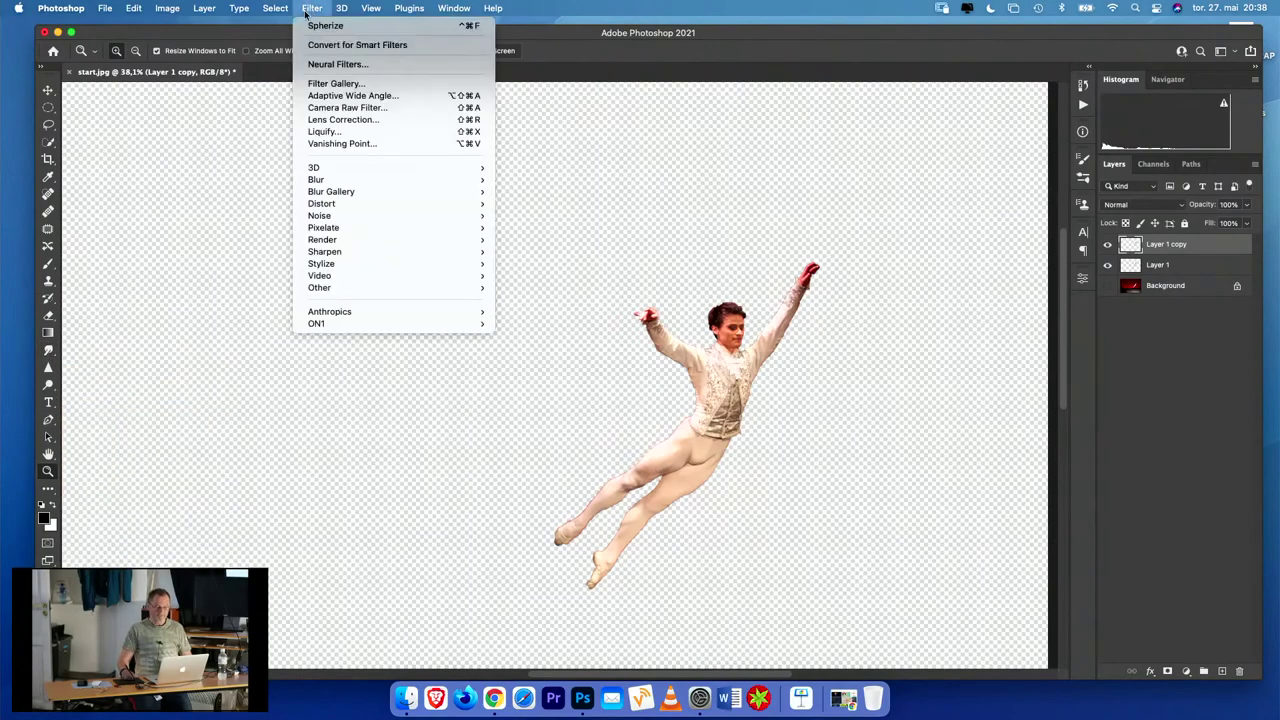
- Launch Liquify and zoom its preview in, then out to frame the whole dancer
{"action": "left_click", "coordinate": [332, 136]}
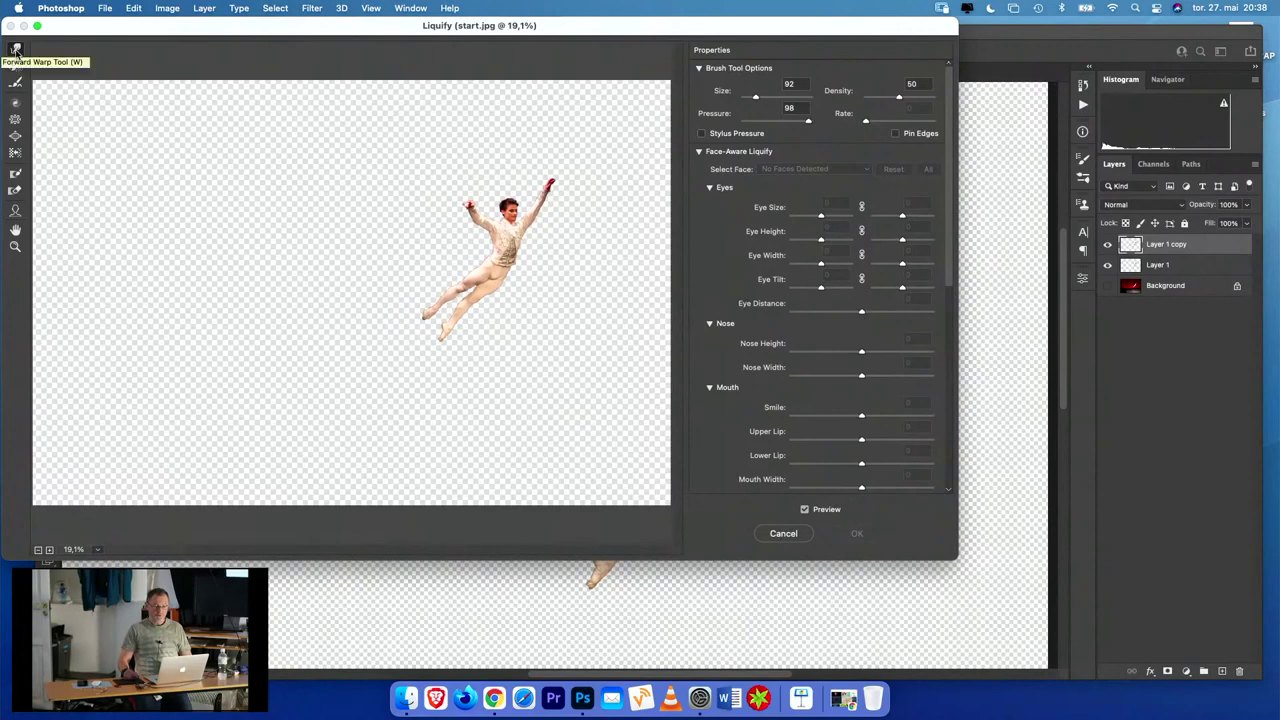
{"action": "left_click", "coordinate": [15, 246]}
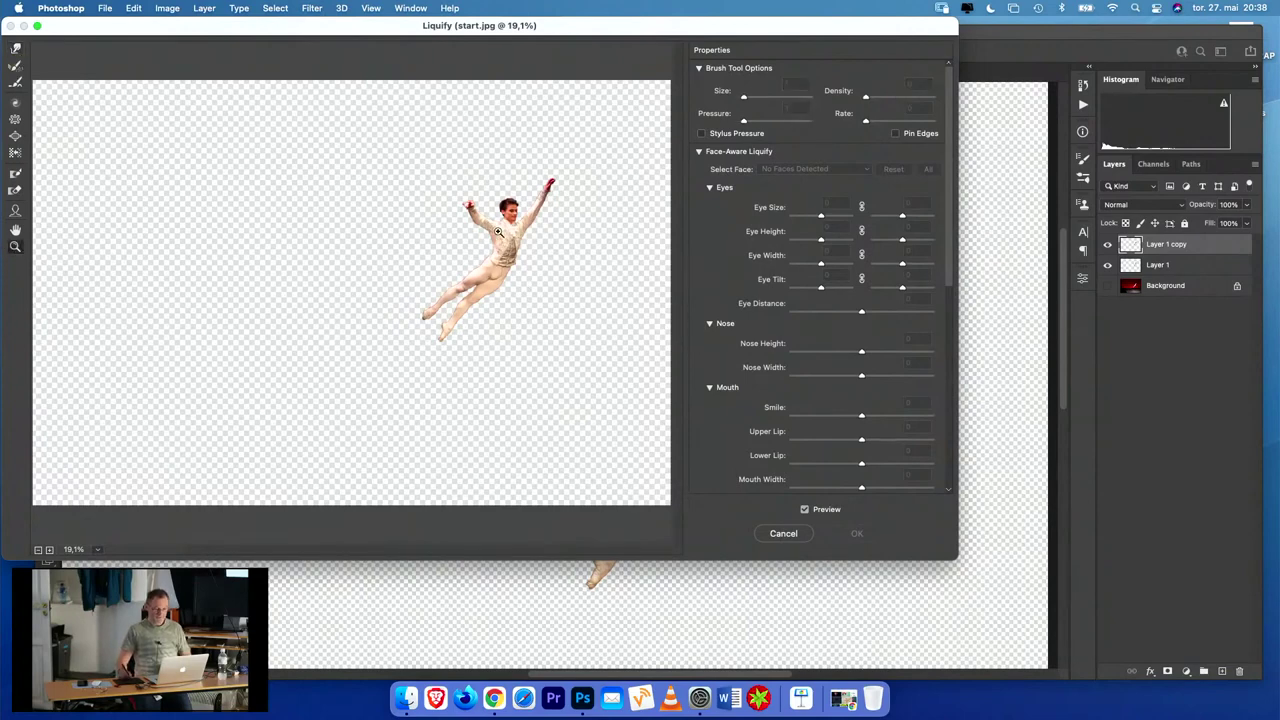
{"action": "left_click_drag", "start_coordinate": [492, 228], "coordinate": [514, 246]}
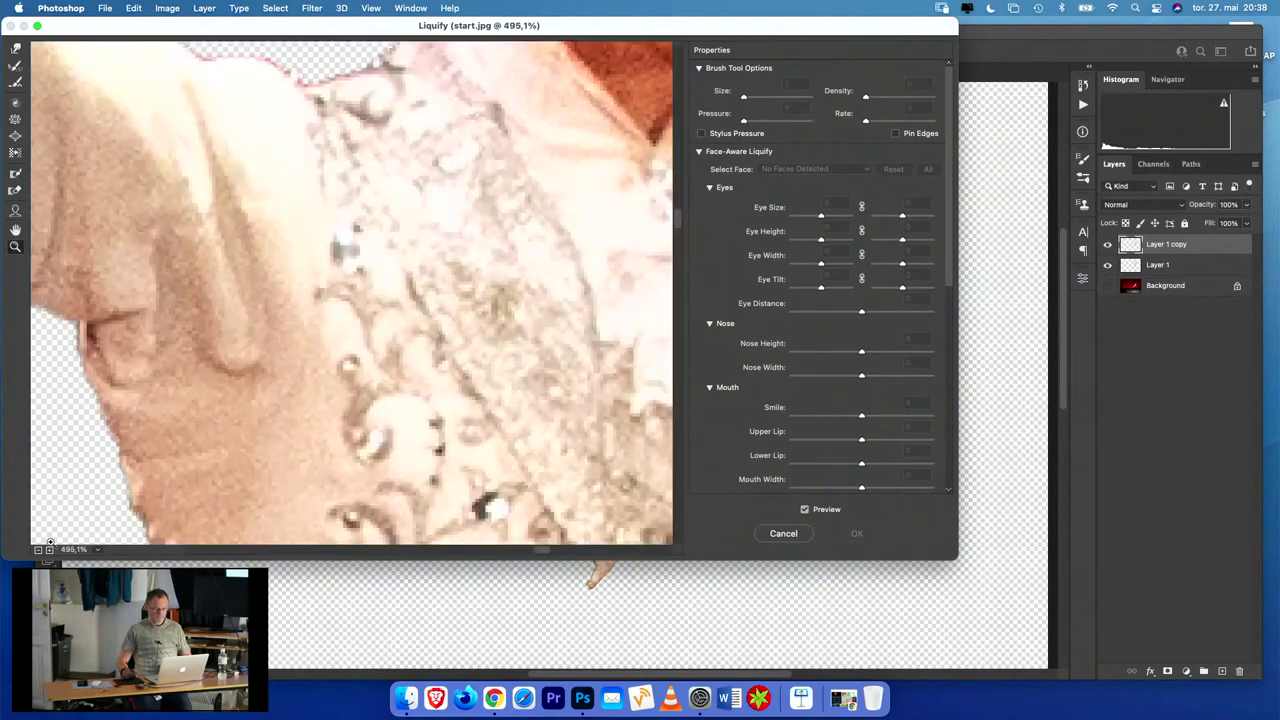
{"action": "left_click", "coordinate": [38, 549]}
{"action": "left_click", "coordinate": [38, 549]}
{"action": "left_click", "coordinate": [38, 549]}
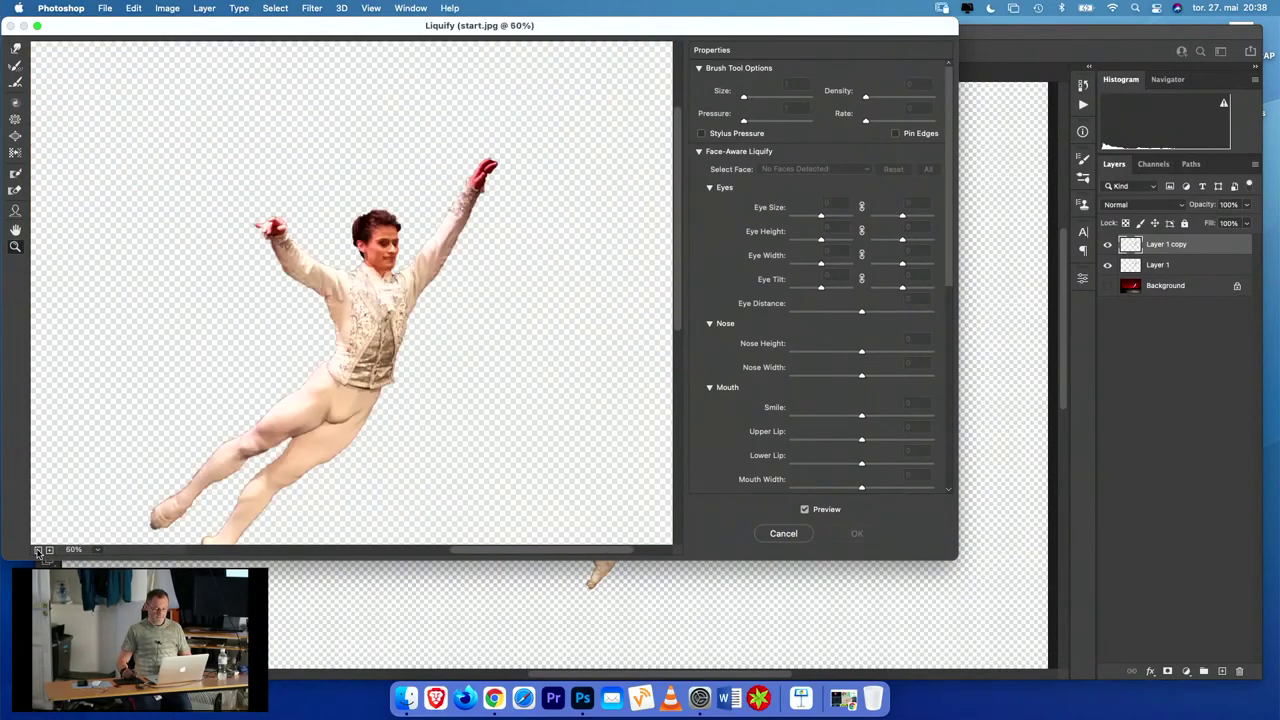
{"action": "left_click", "coordinate": [38, 549]}
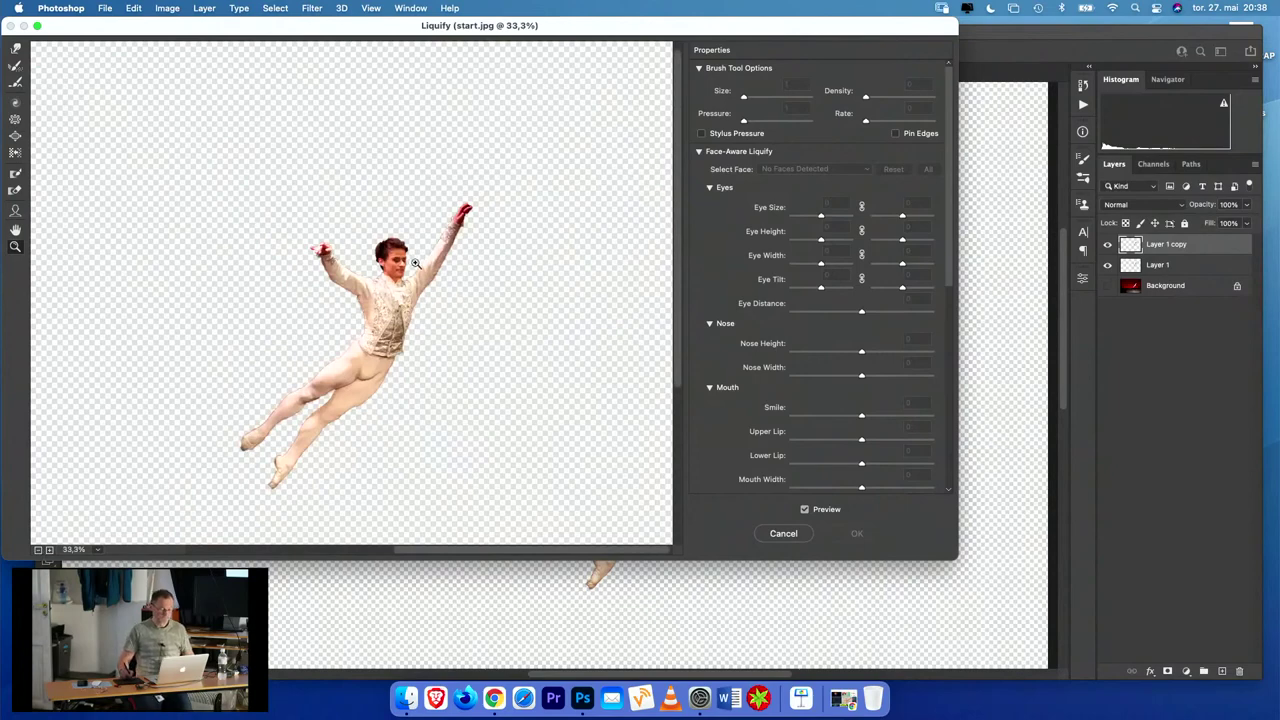
- Push the dancer's hair up and to the left with a size-204 Forward Warp brush
{"action": "left_click", "coordinate": [15, 49]}
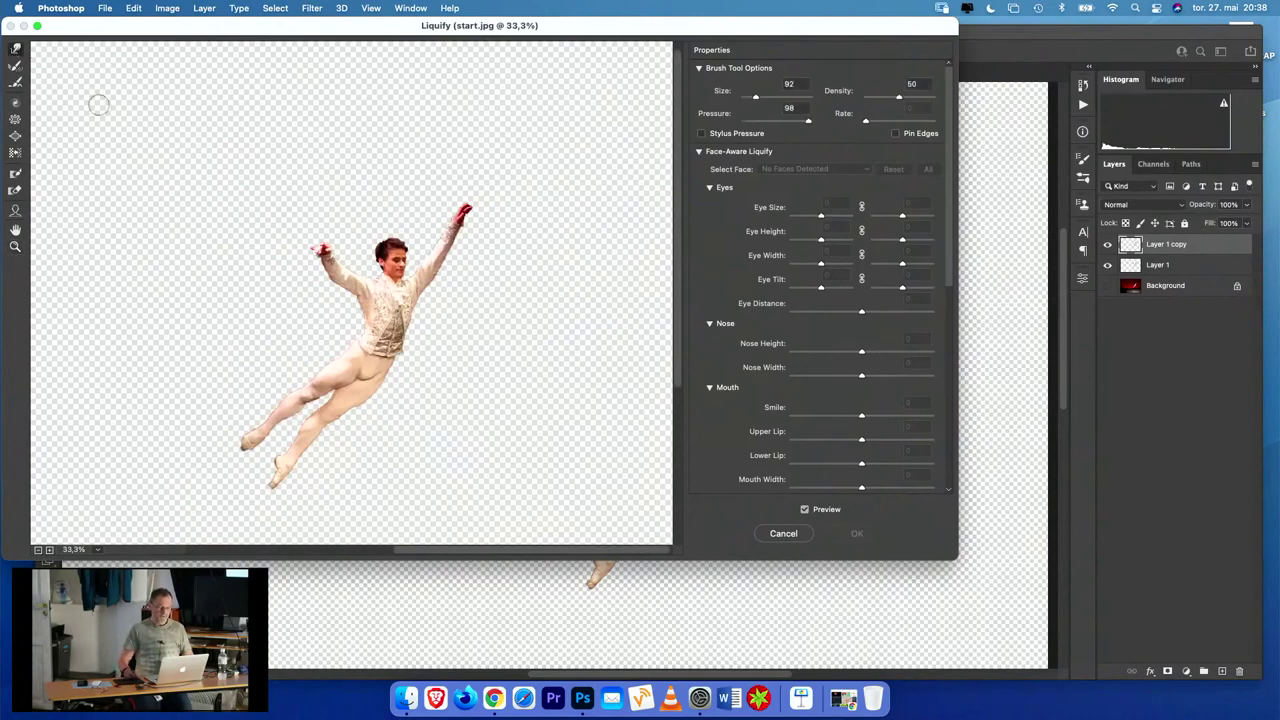
{"action": "mouse_move", "coordinate": [372, 250]}
{"action": "left_mouse_down"}
{"action": "mouse_move", "coordinate": [366, 221]}
{"action": "mouse_move", "coordinate": [398, 226]}
{"action": "left_mouse_up"}
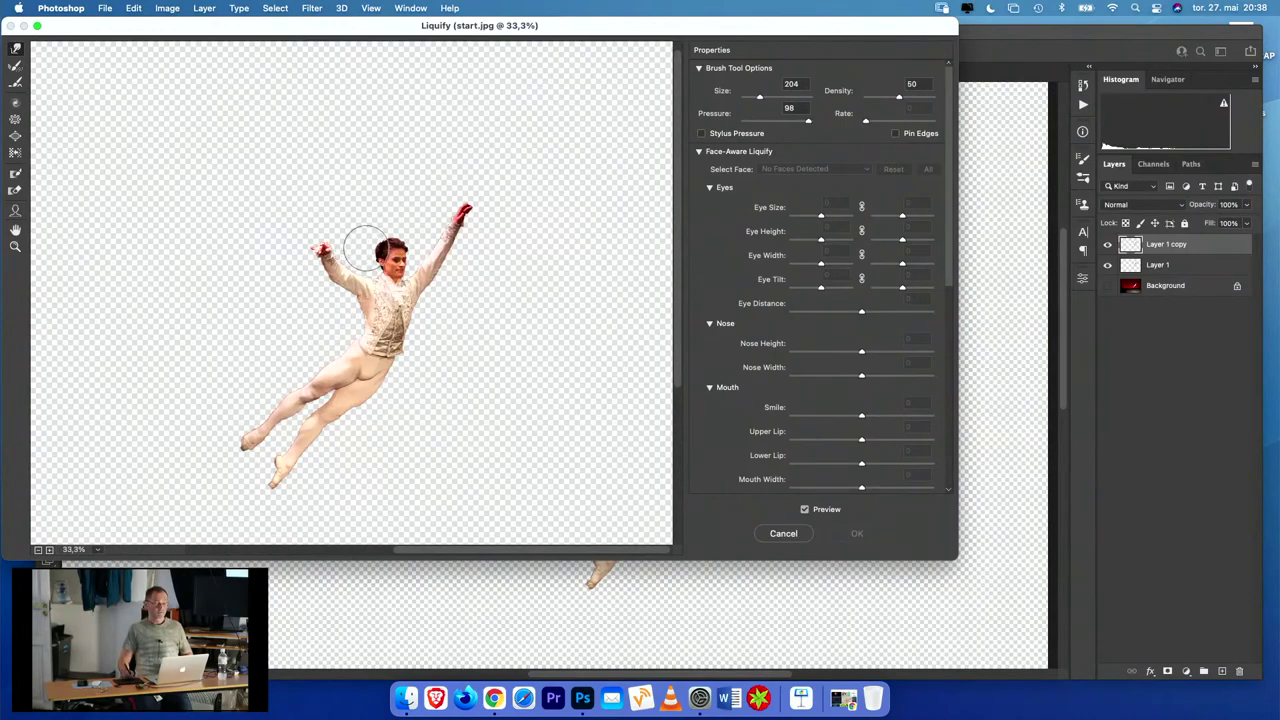
{"action": "left_click_drag", "start_coordinate": [368, 248], "coordinate": [346, 211]}
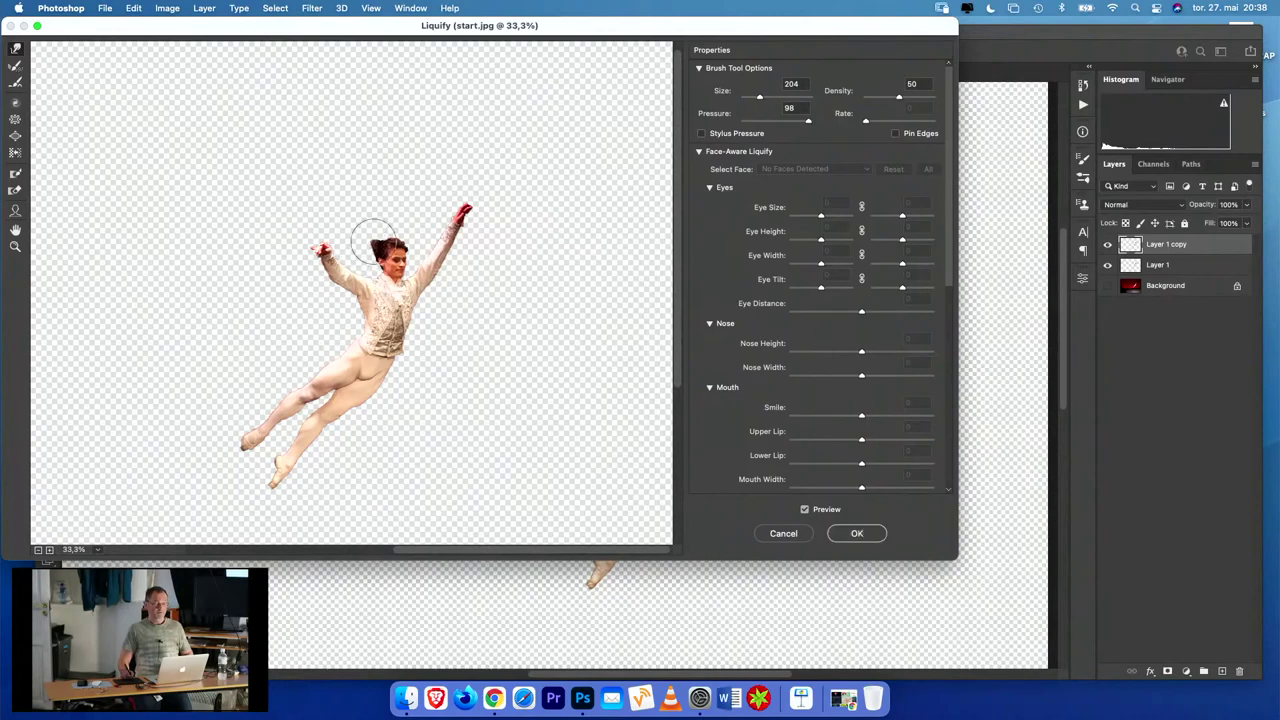
{"action": "mouse_move", "coordinate": [367, 255]}
{"action": "left_mouse_down"}
{"action": "mouse_move", "coordinate": [375, 235]}
{"action": "mouse_move", "coordinate": [357, 210]}
{"action": "mouse_move", "coordinate": [335, 228]}
{"action": "mouse_move", "coordinate": [365, 265]}
{"action": "mouse_move", "coordinate": [312, 255]}
{"action": "left_mouse_up"}
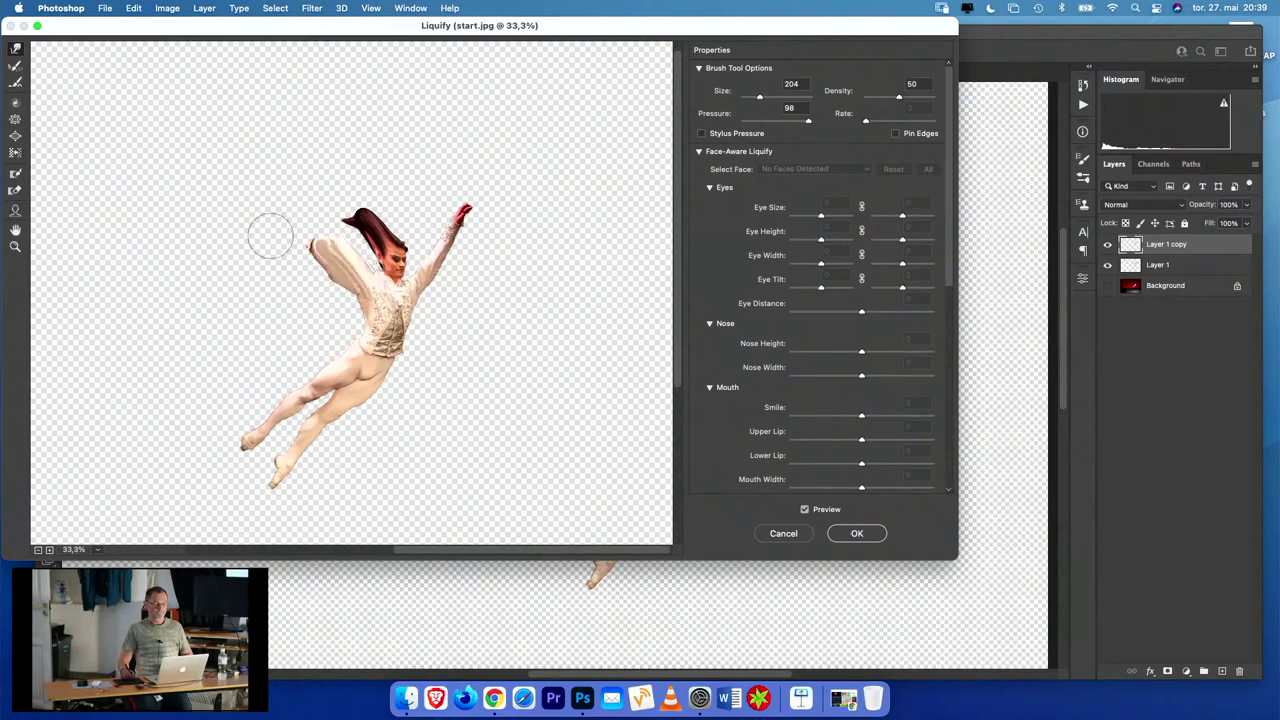
- Warp the sleeve, lower edge, hair and back up-left, then zoom in to check the skin
{"action": "left_click", "coordinate": [17, 48]}
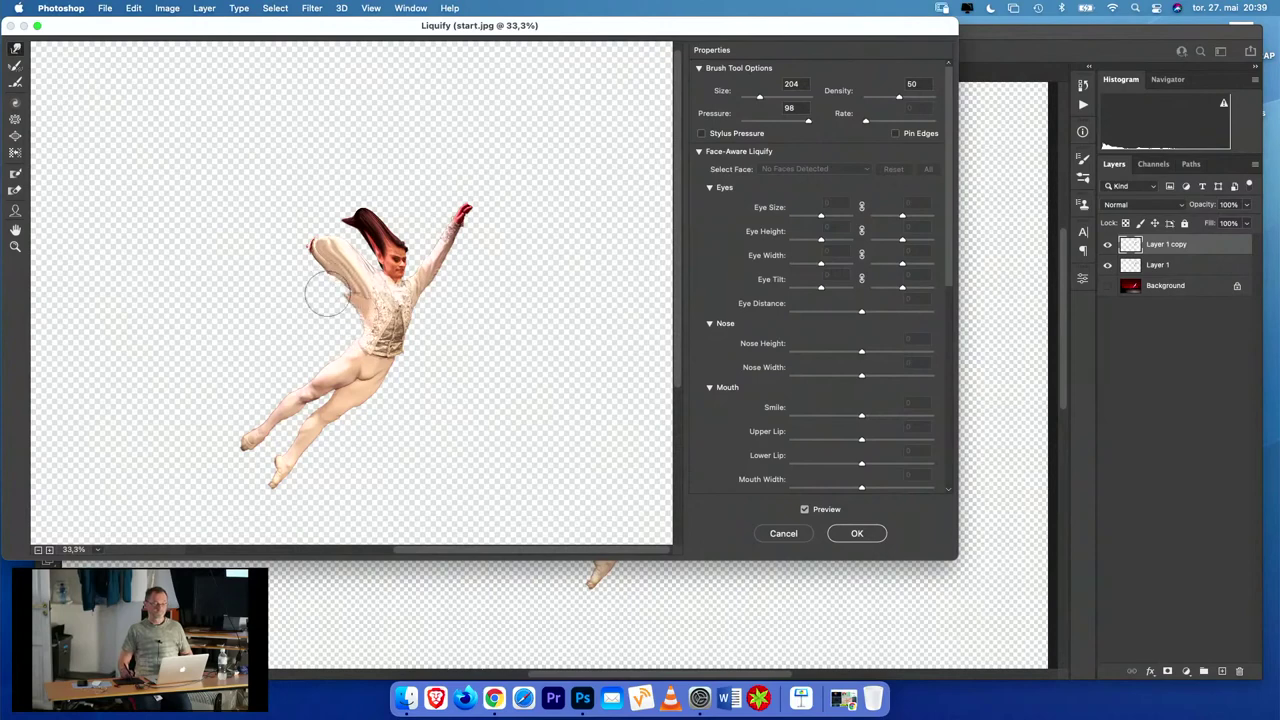
{"action": "mouse_move", "coordinate": [328, 294]}
{"action": "left_mouse_down"}
{"action": "mouse_move", "coordinate": [343, 337]}
{"action": "mouse_move", "coordinate": [339, 322]}
{"action": "mouse_move", "coordinate": [270, 292]}
{"action": "mouse_move", "coordinate": [335, 358]}
{"action": "mouse_move", "coordinate": [251, 251]}
{"action": "mouse_move", "coordinate": [296, 251]}
{"action": "mouse_move", "coordinate": [346, 226]}
{"action": "mouse_move", "coordinate": [326, 210]}
{"action": "mouse_move", "coordinate": [268, 300]}
{"action": "left_mouse_up"}
{"action": "mouse_move", "coordinate": [310, 355]}
{"action": "left_mouse_down"}
{"action": "mouse_move", "coordinate": [276, 358]}
{"action": "mouse_move", "coordinate": [290, 384]}
{"action": "mouse_move", "coordinate": [262, 369]}
{"action": "mouse_move", "coordinate": [282, 389]}
{"action": "mouse_move", "coordinate": [259, 375]}
{"action": "mouse_move", "coordinate": [257, 407]}
{"action": "mouse_move", "coordinate": [236, 397]}
{"action": "mouse_move", "coordinate": [270, 402]}
{"action": "mouse_move", "coordinate": [271, 376]}
{"action": "mouse_move", "coordinate": [294, 362]}
{"action": "mouse_move", "coordinate": [319, 379]}
{"action": "mouse_move", "coordinate": [281, 344]}
{"action": "mouse_move", "coordinate": [309, 356]}
{"action": "mouse_move", "coordinate": [264, 292]}
{"action": "mouse_move", "coordinate": [295, 340]}
{"action": "mouse_move", "coordinate": [280, 367]}
{"action": "mouse_move", "coordinate": [238, 318]}
{"action": "mouse_move", "coordinate": [297, 360]}
{"action": "mouse_move", "coordinate": [286, 346]}
{"action": "mouse_move", "coordinate": [298, 378]}
{"action": "mouse_move", "coordinate": [258, 333]}
{"action": "mouse_move", "coordinate": [331, 339]}
{"action": "mouse_move", "coordinate": [238, 266]}
{"action": "mouse_move", "coordinate": [324, 292]}
{"action": "mouse_move", "coordinate": [285, 236]}
{"action": "mouse_move", "coordinate": [294, 228]}
{"action": "mouse_move", "coordinate": [304, 289]}
{"action": "mouse_move", "coordinate": [254, 244]}
{"action": "mouse_move", "coordinate": [276, 224]}
{"action": "mouse_move", "coordinate": [312, 248]}
{"action": "mouse_move", "coordinate": [259, 174]}
{"action": "mouse_move", "coordinate": [332, 234]}
{"action": "mouse_move", "coordinate": [273, 151]}
{"action": "mouse_move", "coordinate": [357, 230]}
{"action": "mouse_move", "coordinate": [299, 145]}
{"action": "mouse_move", "coordinate": [335, 165]}
{"action": "mouse_move", "coordinate": [358, 218]}
{"action": "mouse_move", "coordinate": [319, 135]}
{"action": "mouse_move", "coordinate": [327, 198]}
{"action": "mouse_move", "coordinate": [262, 116]}
{"action": "left_mouse_up"}
{"action": "mouse_move", "coordinate": [397, 256]}
{"action": "left_mouse_down"}
{"action": "mouse_move", "coordinate": [377, 196]}
{"action": "mouse_move", "coordinate": [366, 182]}
{"action": "mouse_move", "coordinate": [359, 214]}
{"action": "mouse_move", "coordinate": [307, 137]}
{"action": "mouse_move", "coordinate": [305, 230]}
{"action": "mouse_move", "coordinate": [268, 116]}
{"action": "mouse_move", "coordinate": [317, 148]}
{"action": "mouse_move", "coordinate": [296, 122]}
{"action": "mouse_move", "coordinate": [268, 146]}
{"action": "mouse_move", "coordinate": [282, 280]}
{"action": "mouse_move", "coordinate": [240, 234]}
{"action": "mouse_move", "coordinate": [186, 172]}
{"action": "mouse_move", "coordinate": [297, 268]}
{"action": "mouse_move", "coordinate": [240, 176]}
{"action": "mouse_move", "coordinate": [282, 230]}
{"action": "mouse_move", "coordinate": [261, 238]}
{"action": "mouse_move", "coordinate": [229, 189]}
{"action": "mouse_move", "coordinate": [275, 246]}
{"action": "mouse_move", "coordinate": [243, 180]}
{"action": "mouse_move", "coordinate": [260, 166]}
{"action": "mouse_move", "coordinate": [312, 198]}
{"action": "mouse_move", "coordinate": [190, 88]}
{"action": "mouse_move", "coordinate": [283, 126]}
{"action": "mouse_move", "coordinate": [233, 76]}
{"action": "mouse_move", "coordinate": [273, 207]}
{"action": "mouse_move", "coordinate": [203, 139]}
{"action": "mouse_move", "coordinate": [266, 290]}
{"action": "mouse_move", "coordinate": [178, 205]}
{"action": "mouse_move", "coordinate": [255, 327]}
{"action": "mouse_move", "coordinate": [195, 251]}
{"action": "mouse_move", "coordinate": [191, 241]}
{"action": "mouse_move", "coordinate": [264, 318]}
{"action": "mouse_move", "coordinate": [209, 266]}
{"action": "mouse_move", "coordinate": [253, 330]}
{"action": "mouse_move", "coordinate": [178, 235]}
{"action": "mouse_move", "coordinate": [246, 295]}
{"action": "mouse_move", "coordinate": [196, 238]}
{"action": "left_mouse_up"}
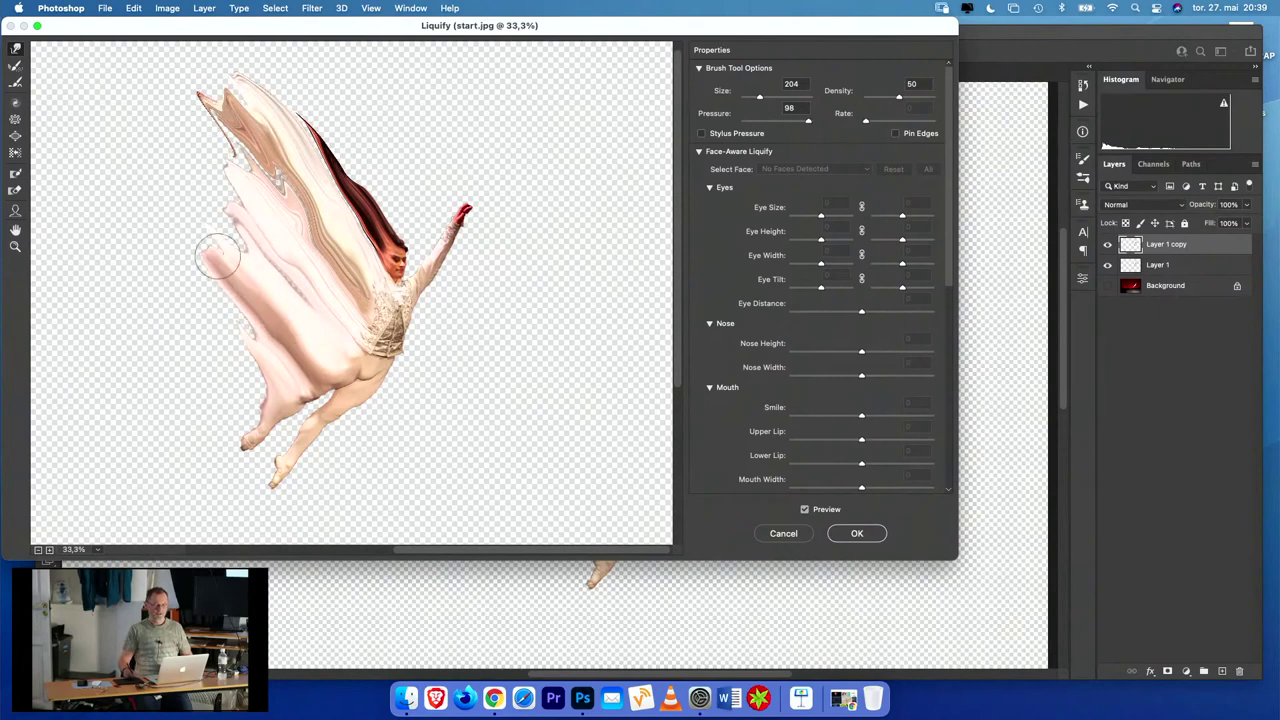
{"action": "left_click", "coordinate": [15, 246]}
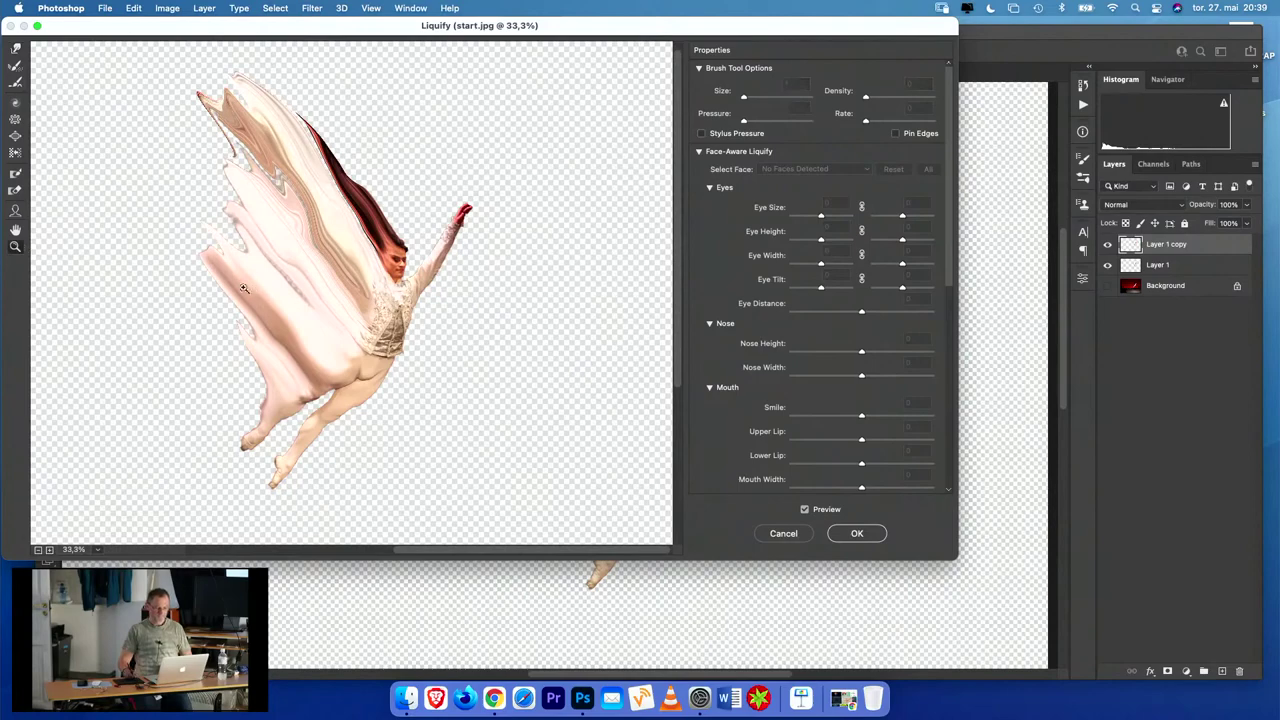
{"action": "left_click_drag", "start_coordinate": [241, 291], "coordinate": [256, 294]}
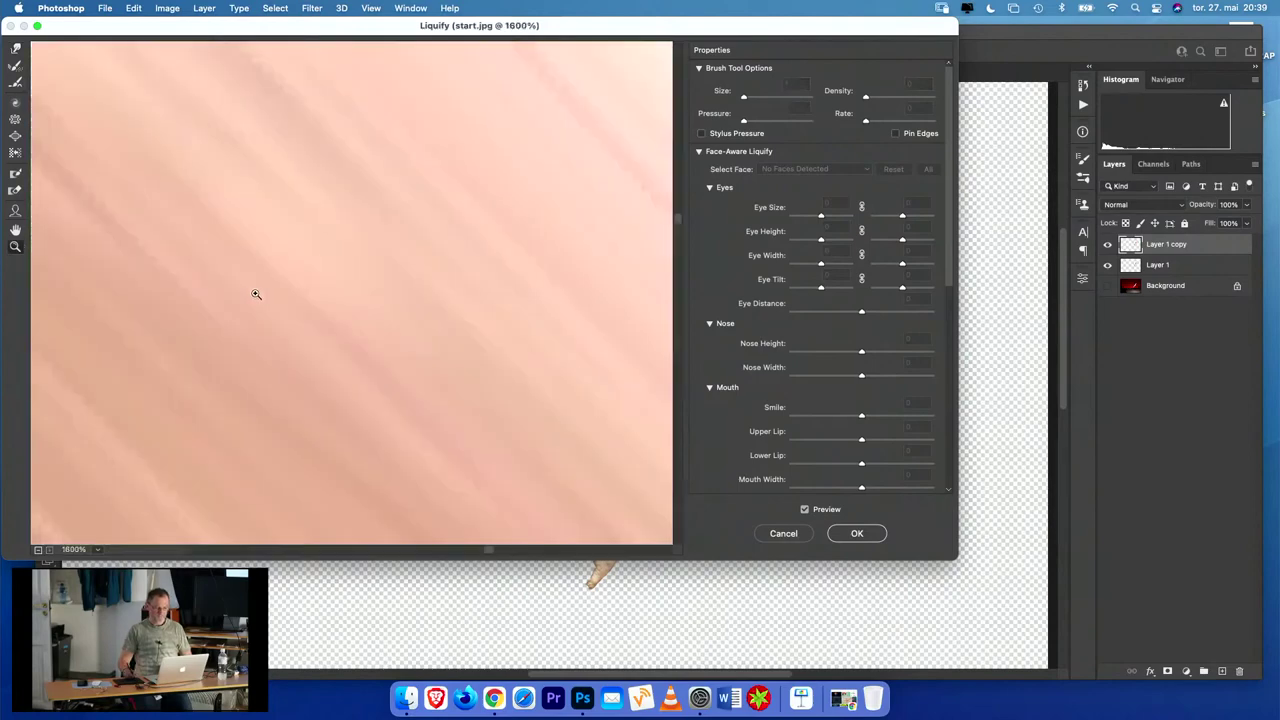
{"action": "left_click", "coordinate": [37, 550]}
{"action": "left_click", "coordinate": [37, 550]}
{"action": "left_click", "coordinate": [37, 550]}
{"action": "left_click", "coordinate": [37, 550]}
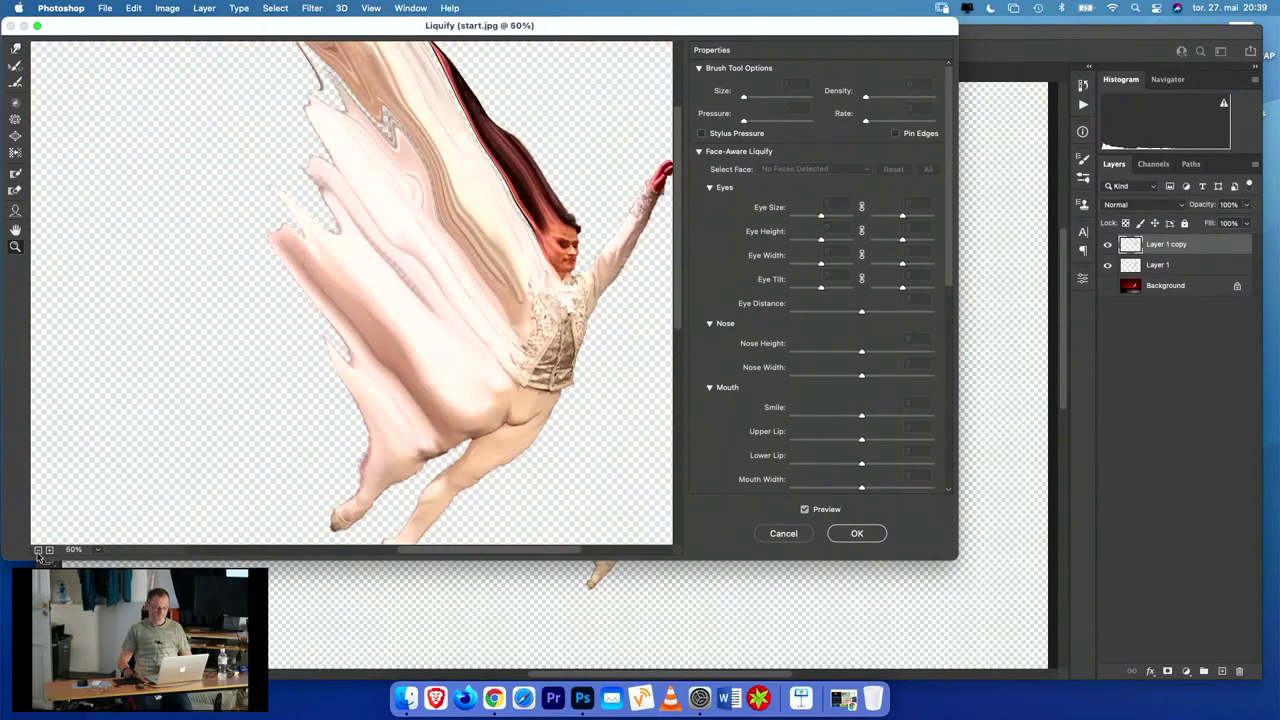
{"action": "left_click", "coordinate": [37, 550]}
{"action": "left_click", "coordinate": [38, 550]}
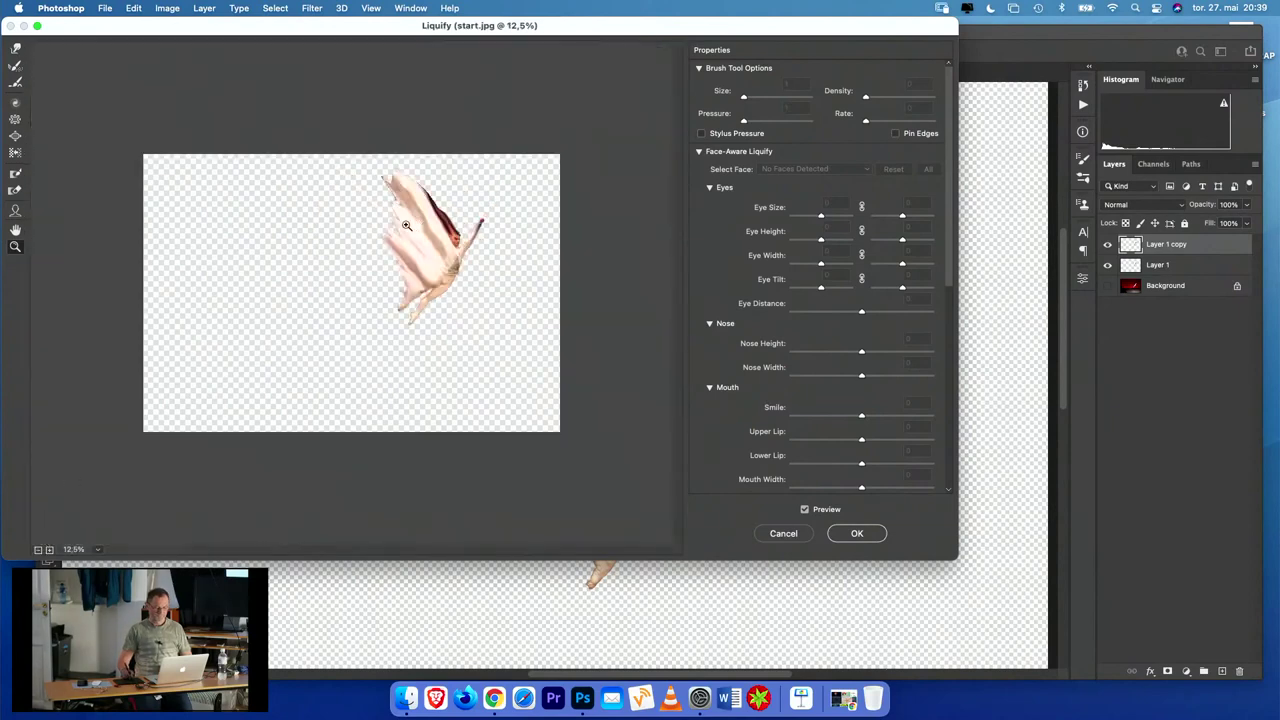
- Enlarge the warp brush to 452, inspect the streaks, and apply the Liquify
{"action": "left_click", "coordinate": [15, 48]}
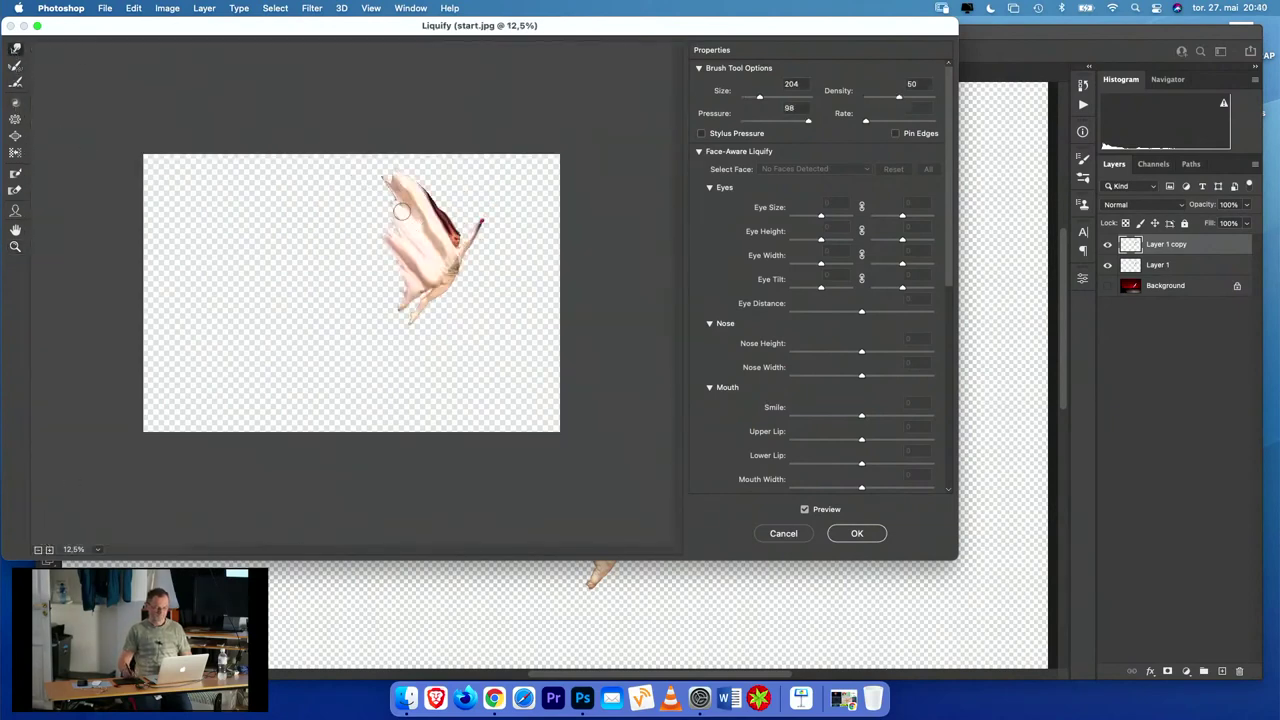
{"action": "mouse_move", "coordinate": [379, 228]}
{"action": "left_mouse_down"}
{"action": "mouse_move", "coordinate": [377, 195]}
{"action": "mouse_move", "coordinate": [386, 239]}
{"action": "mouse_move", "coordinate": [366, 210]}
{"action": "mouse_move", "coordinate": [394, 236]}
{"action": "mouse_move", "coordinate": [379, 218]}
{"action": "mouse_move", "coordinate": [393, 205]}
{"action": "mouse_move", "coordinate": [391, 248]}
{"action": "mouse_move", "coordinate": [375, 249]}
{"action": "mouse_move", "coordinate": [389, 287]}
{"action": "mouse_move", "coordinate": [376, 208]}
{"action": "mouse_move", "coordinate": [427, 203]}
{"action": "mouse_move", "coordinate": [372, 174]}
{"action": "left_mouse_up"}
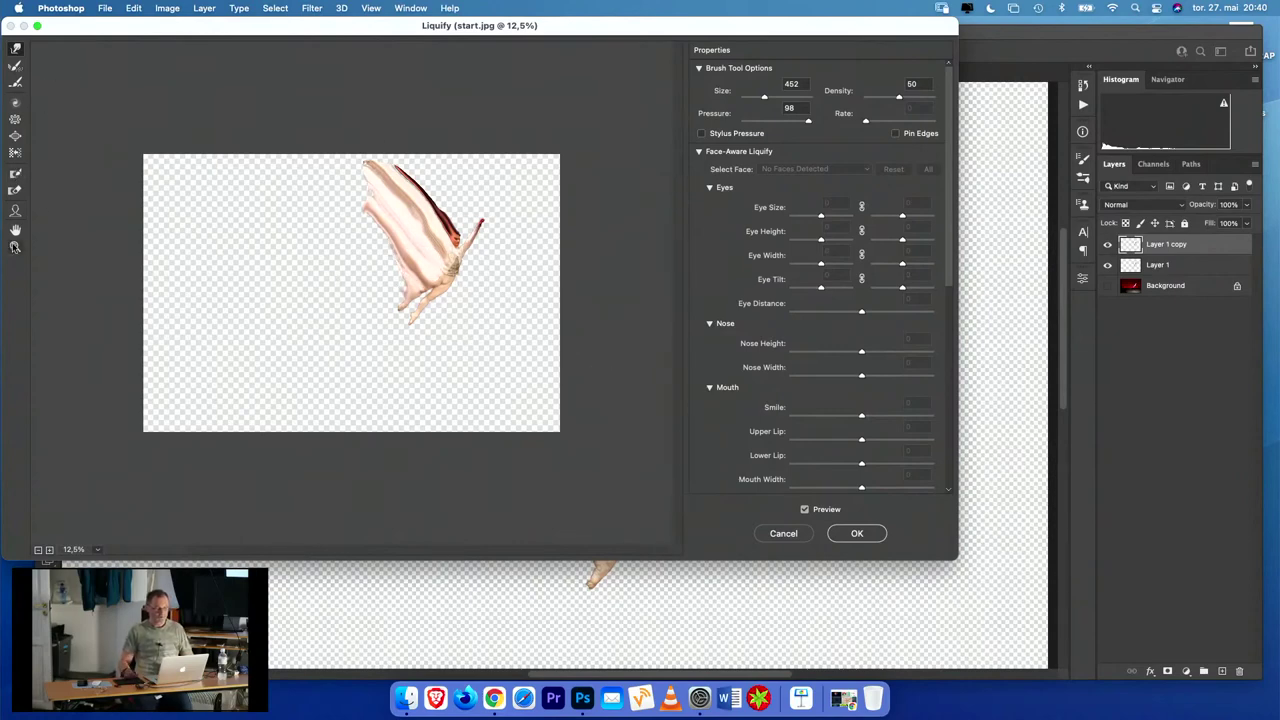
{"action": "left_click", "coordinate": [15, 246]}
{"action": "left_click_drag", "start_coordinate": [408, 238], "coordinate": [422, 250]}
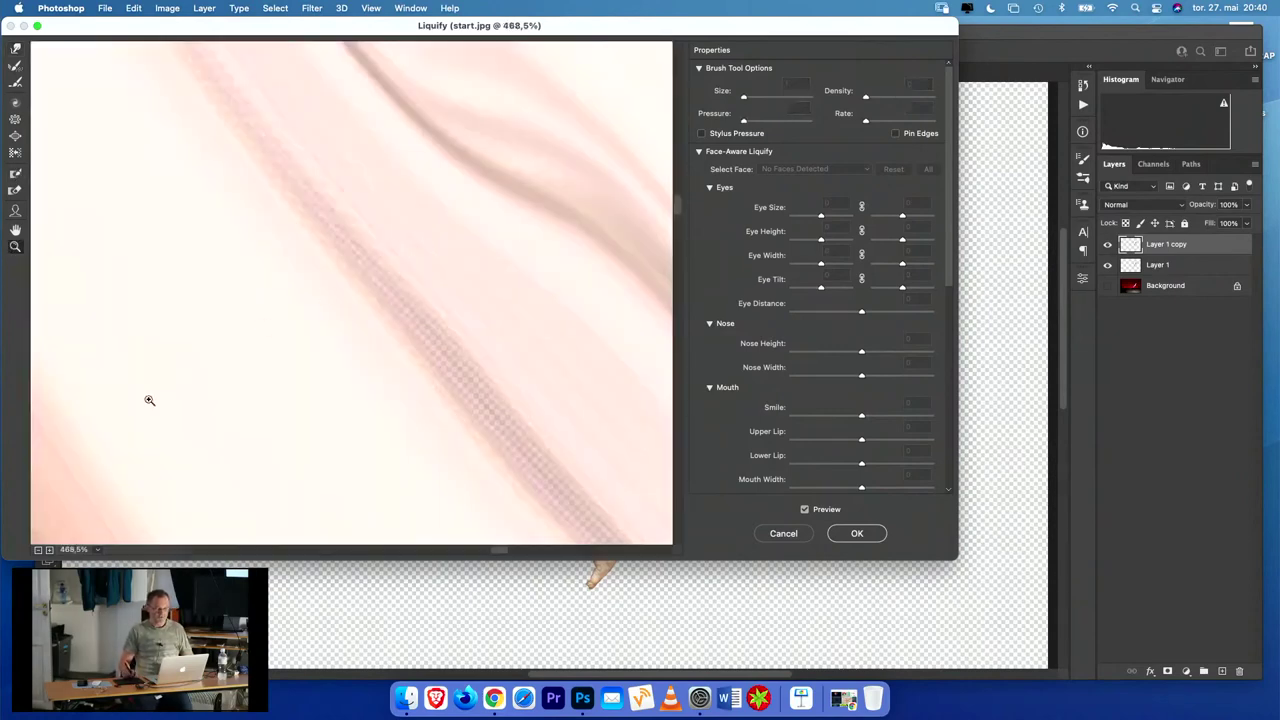
{"action": "left_click", "coordinate": [38, 550]}
{"action": "left_click", "coordinate": [38, 550]}
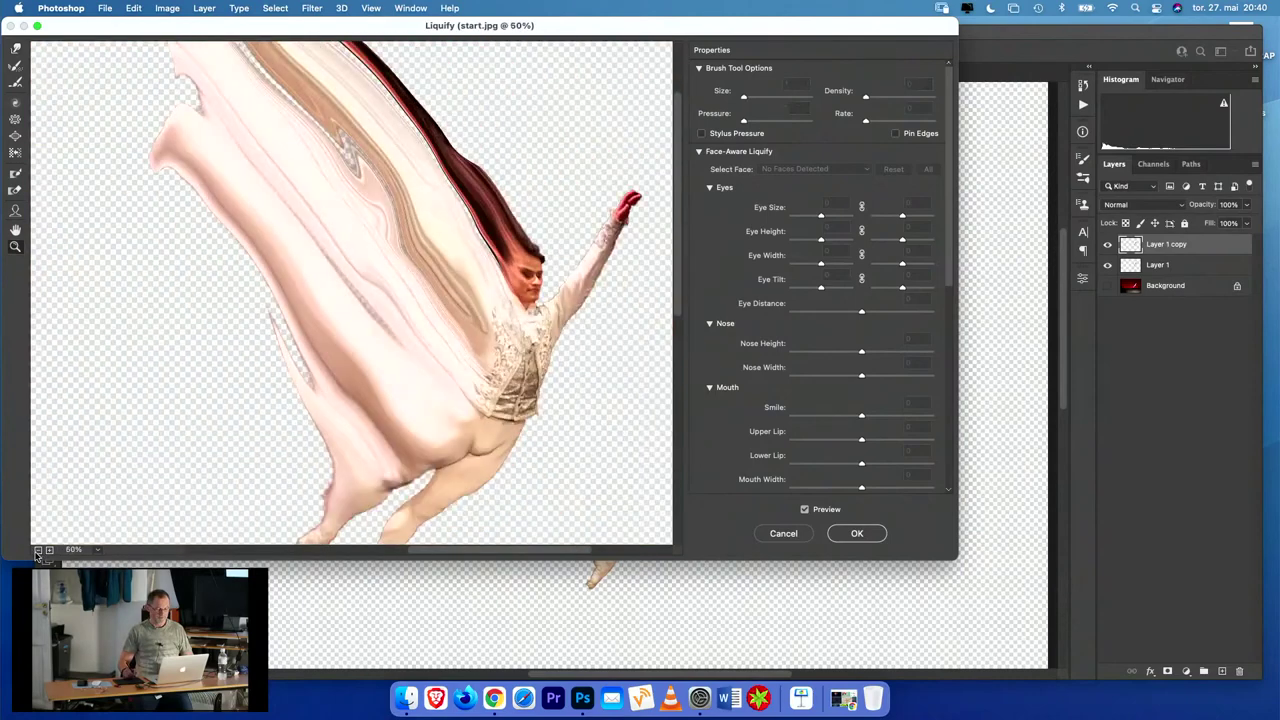
{"action": "left_click", "coordinate": [38, 550]}
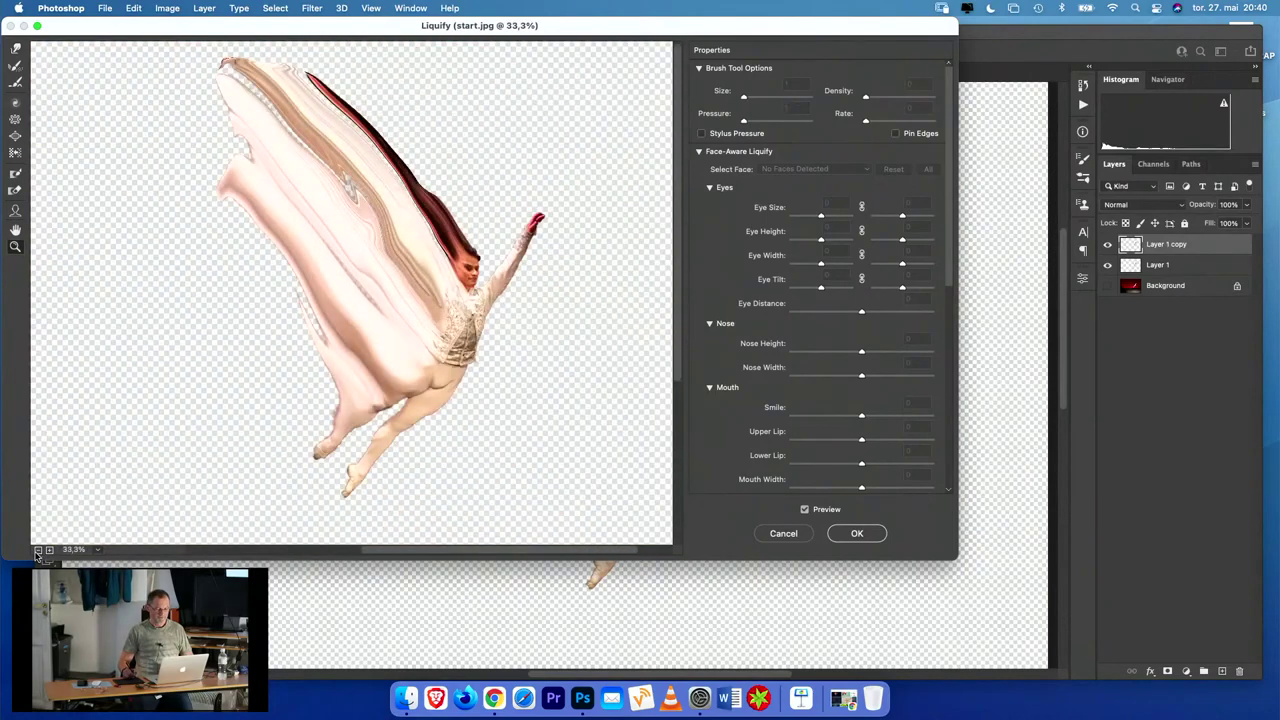
{"action": "left_click", "coordinate": [866, 538]}
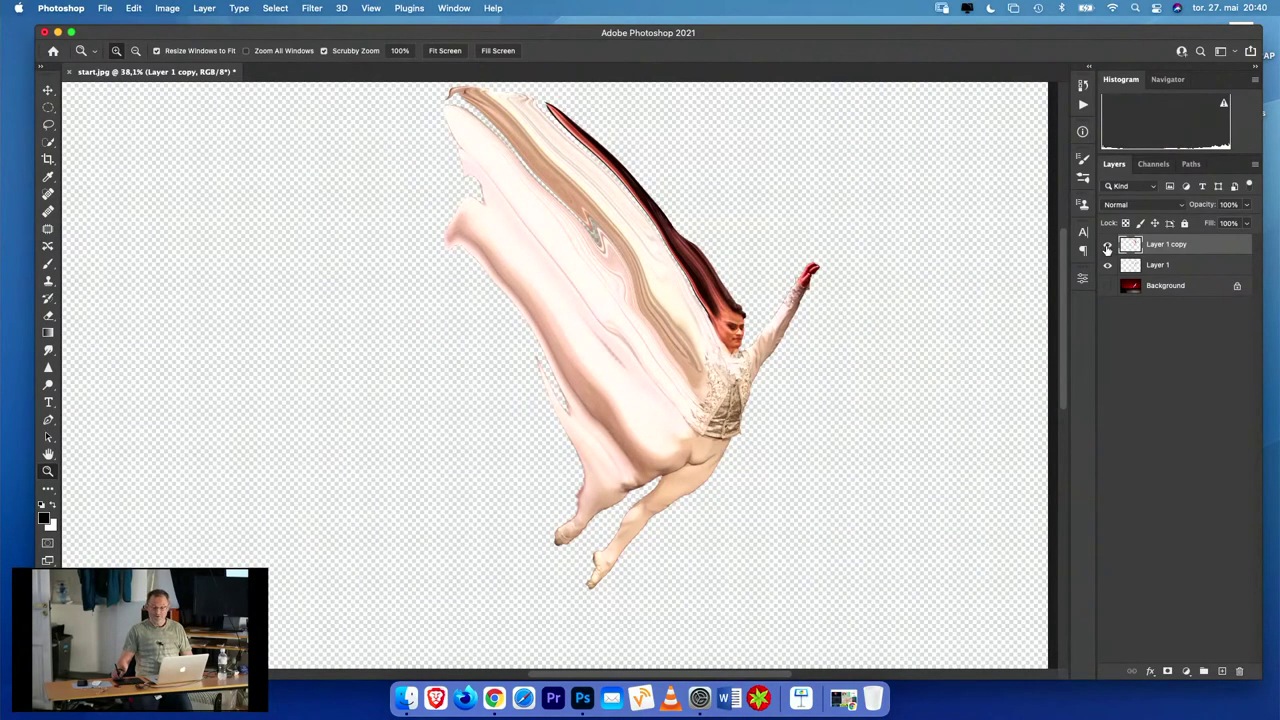
- Compare before and after by toggling Layer 1 copy's visibility, then choose the Brush tool
{"action": "left_click", "coordinate": [1107, 246]}
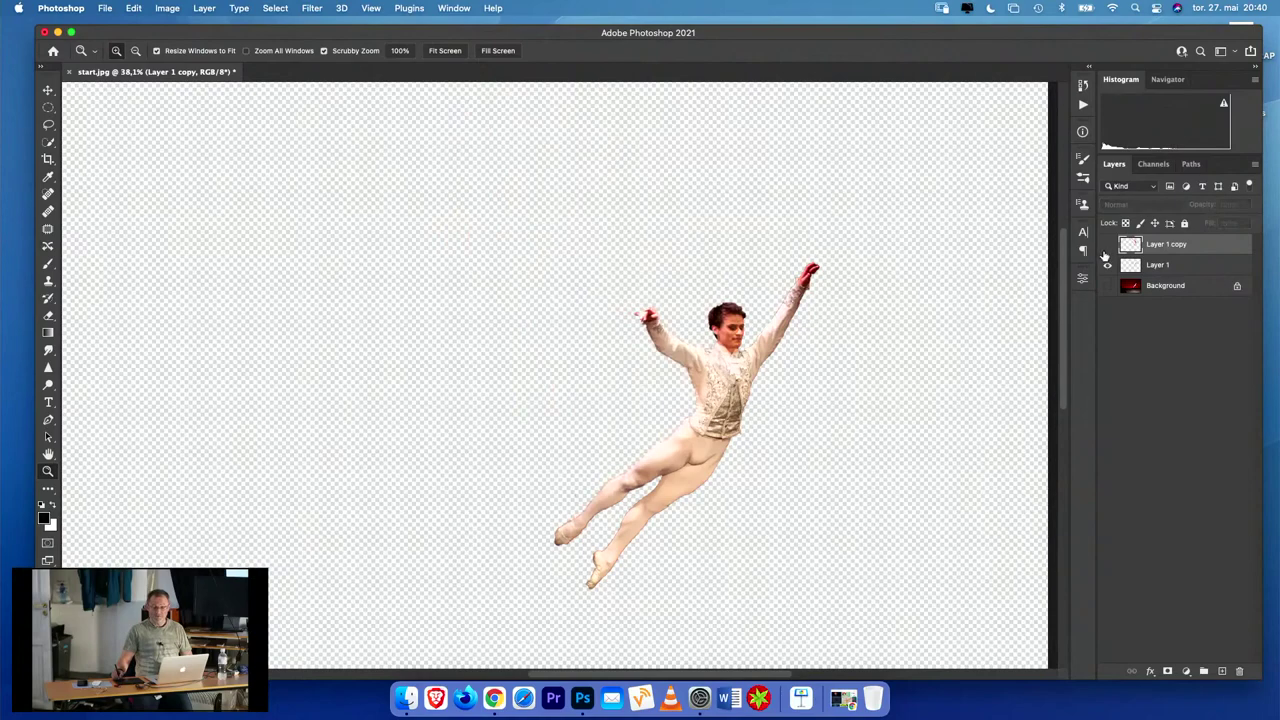
{"action": "left_click", "coordinate": [1107, 246]}
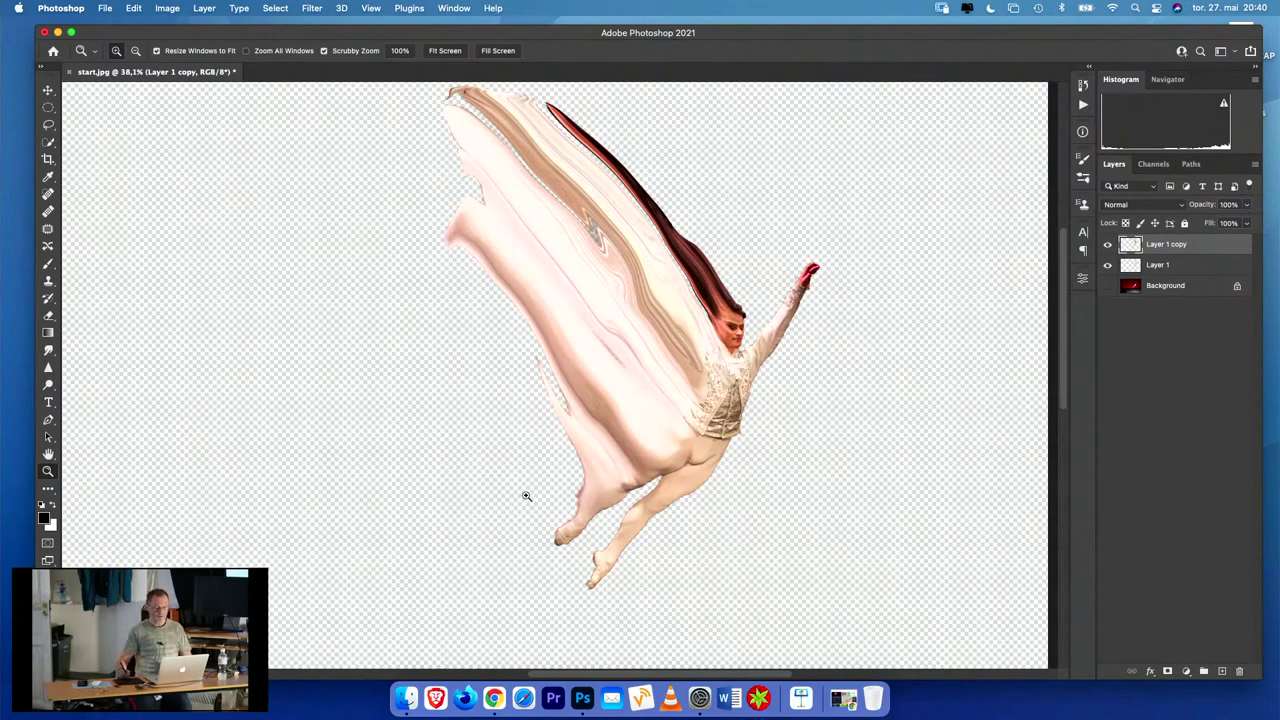
{"action": "left_click", "coordinate": [47, 266]}
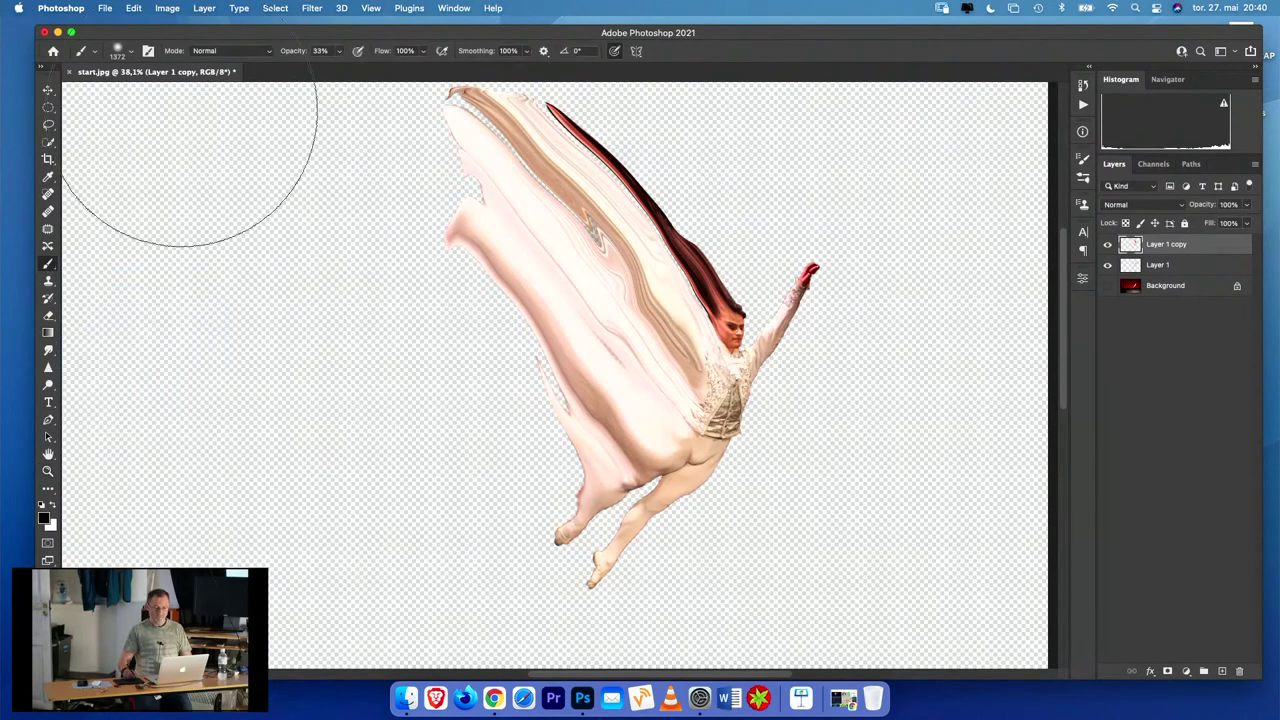
- Check the Brush Preset picker and its gear menu, then bring up the Design Elements folder in Finder
{"action": "left_click", "coordinate": [131, 52]}
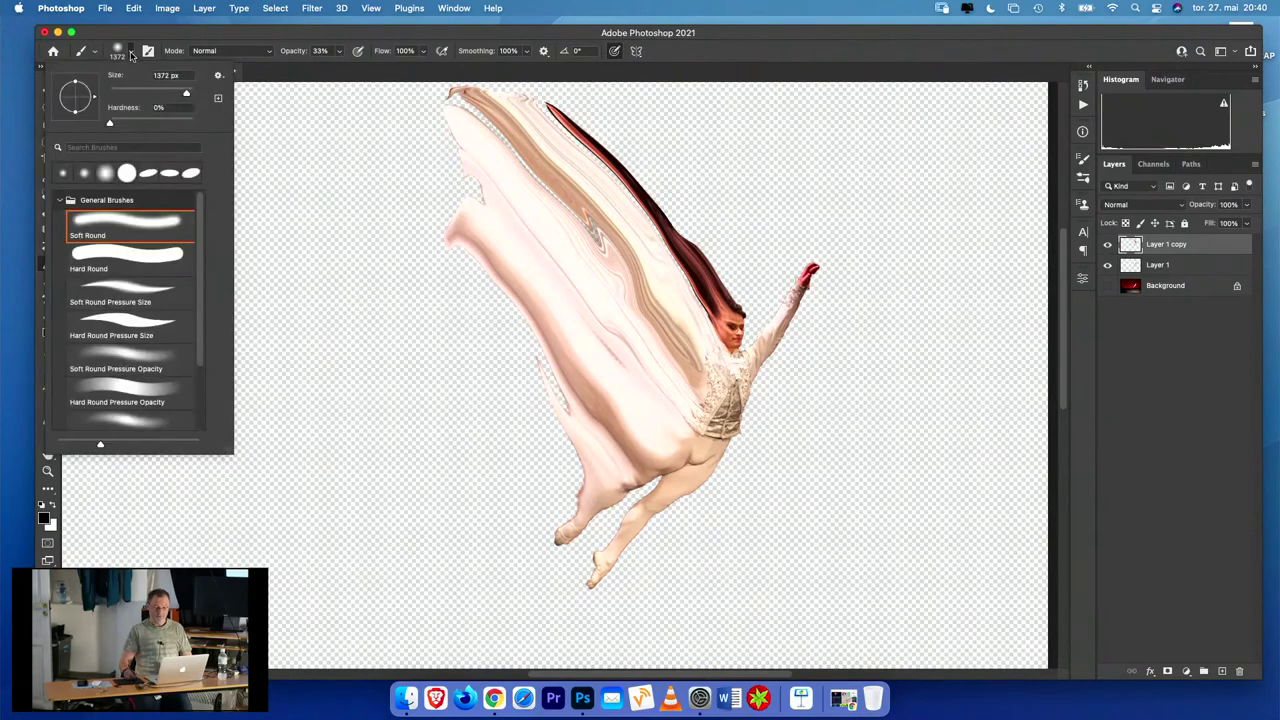
{"action": "left_click", "coordinate": [219, 77]}
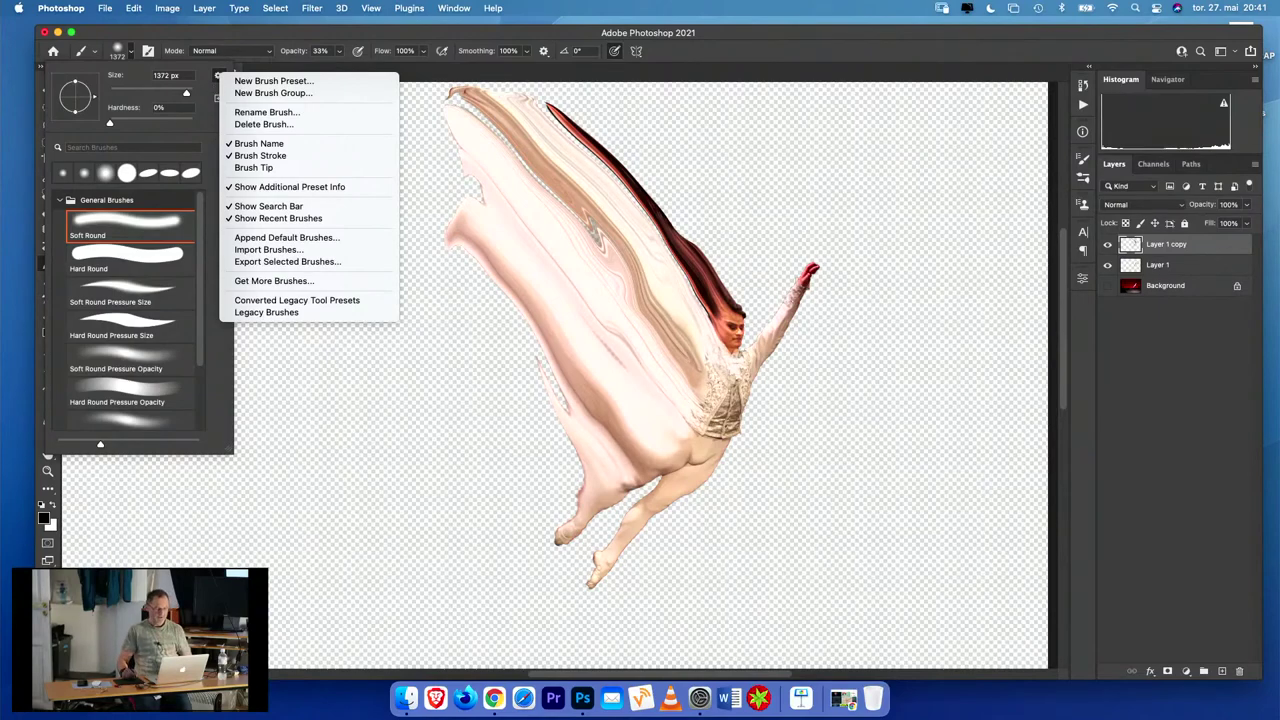
{"action": "left_click", "coordinate": [200, 86]}
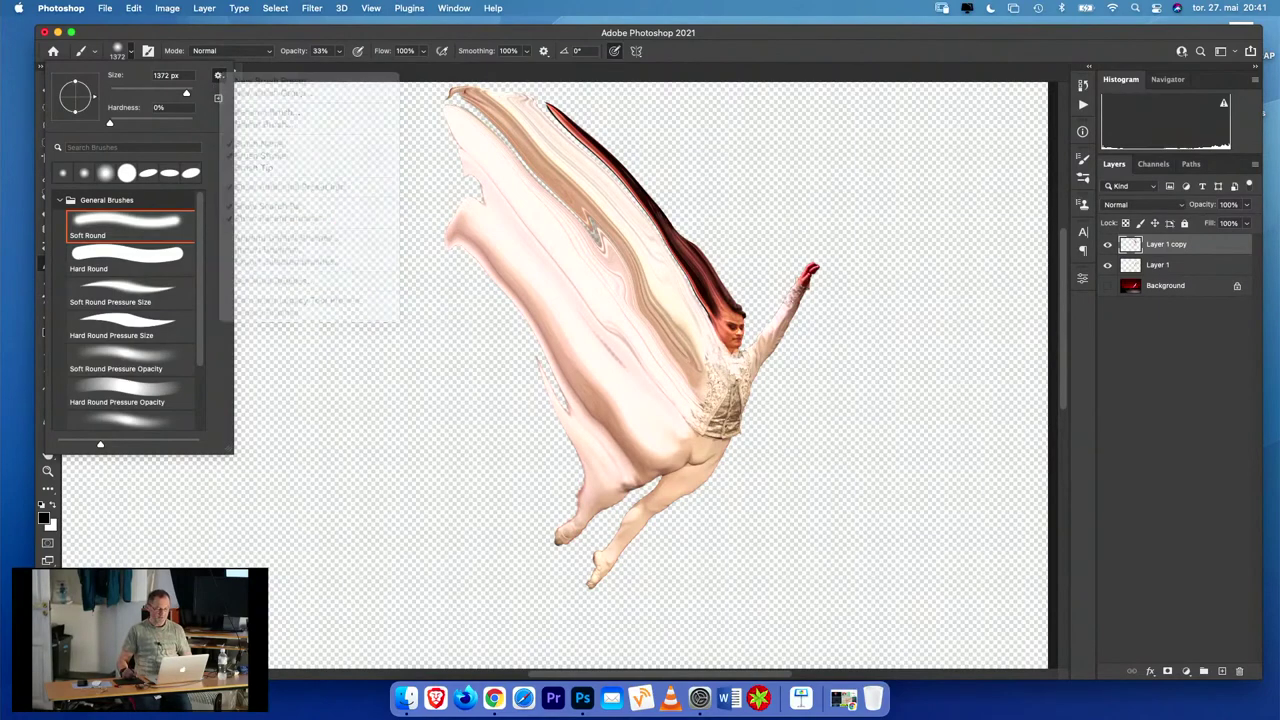
{"action": "left_click", "coordinate": [406, 692]}
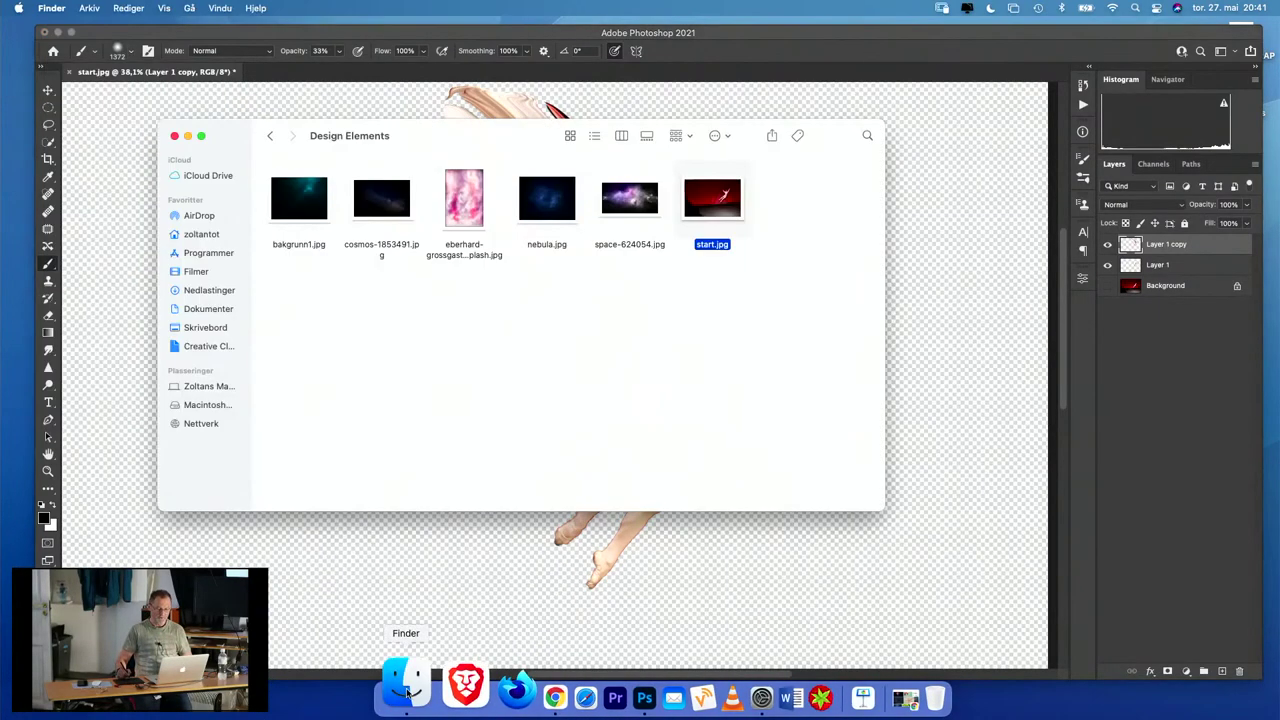
- Load brushes1.abr into Photoshop and locate its new brushes1 folder in the presets list
{"action": "left_click", "coordinate": [270, 137]}
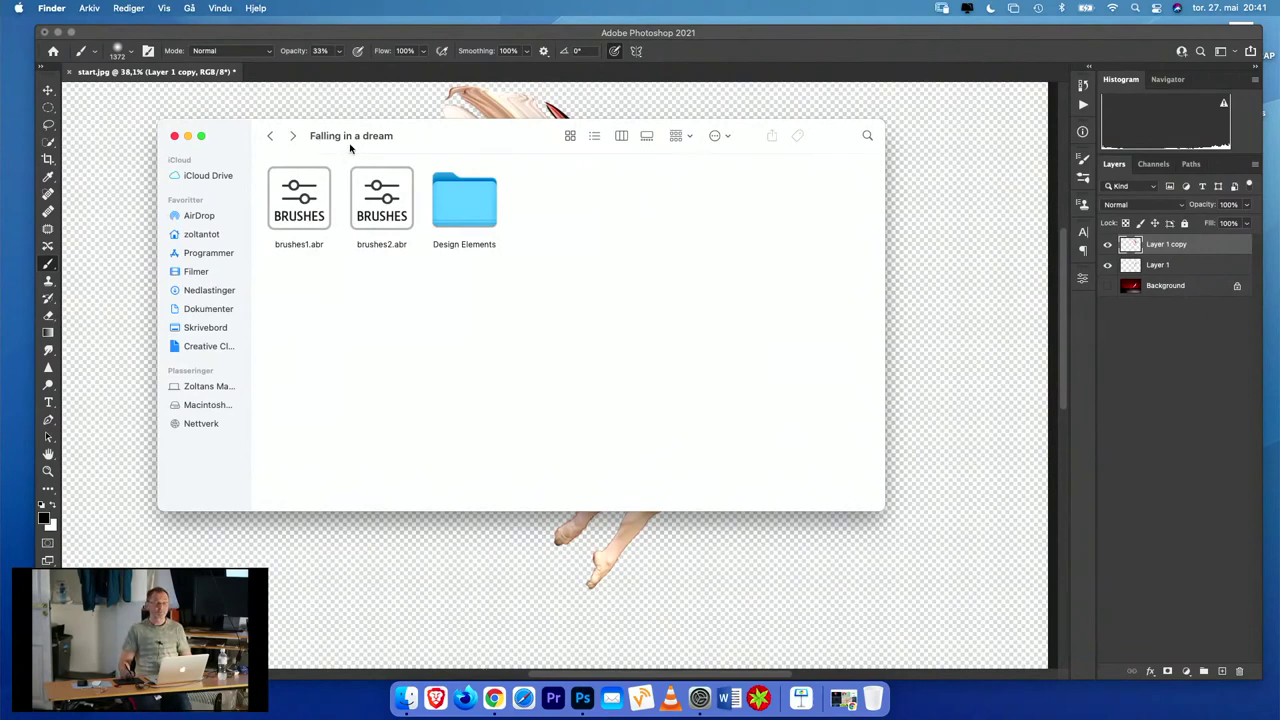
{"action": "left_click", "coordinate": [294, 209]}
{"action": "left_click_drag", "start_coordinate": [294, 209], "coordinate": [299, 209]}
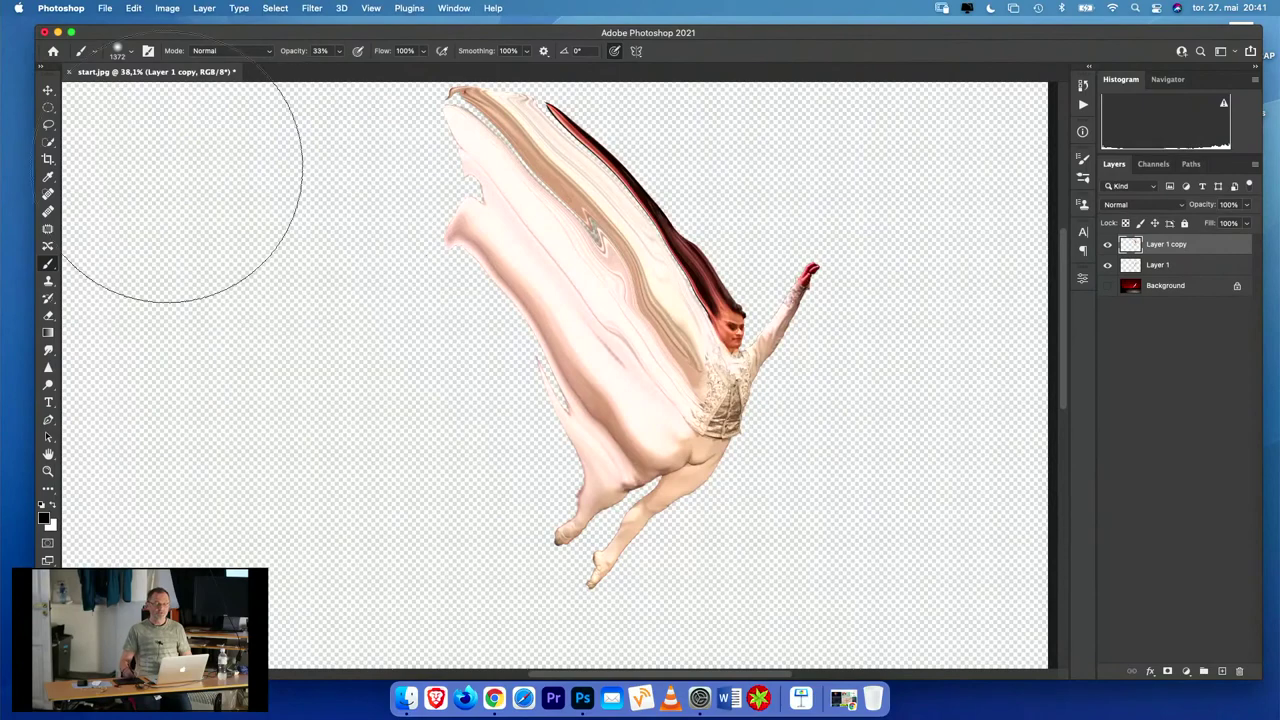
{"action": "left_click", "coordinate": [118, 51]}
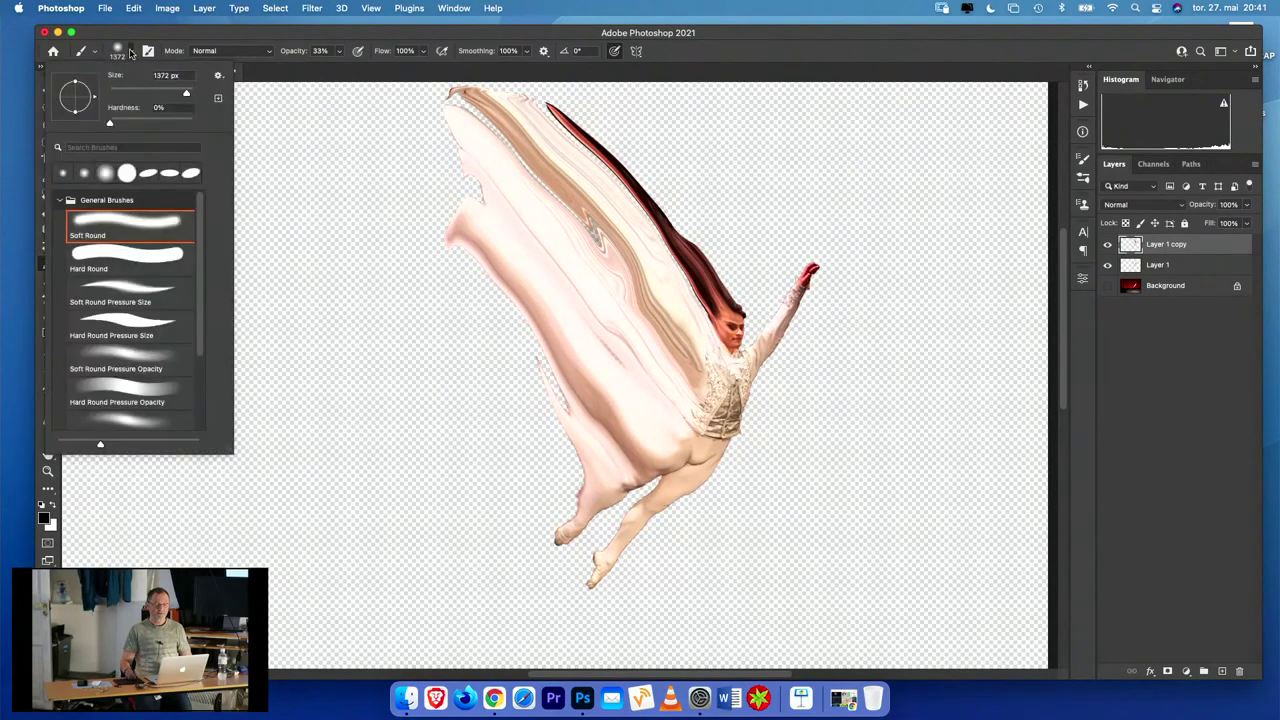
{"action": "left_click_drag", "start_coordinate": [198, 205], "coordinate": [182, 297]}
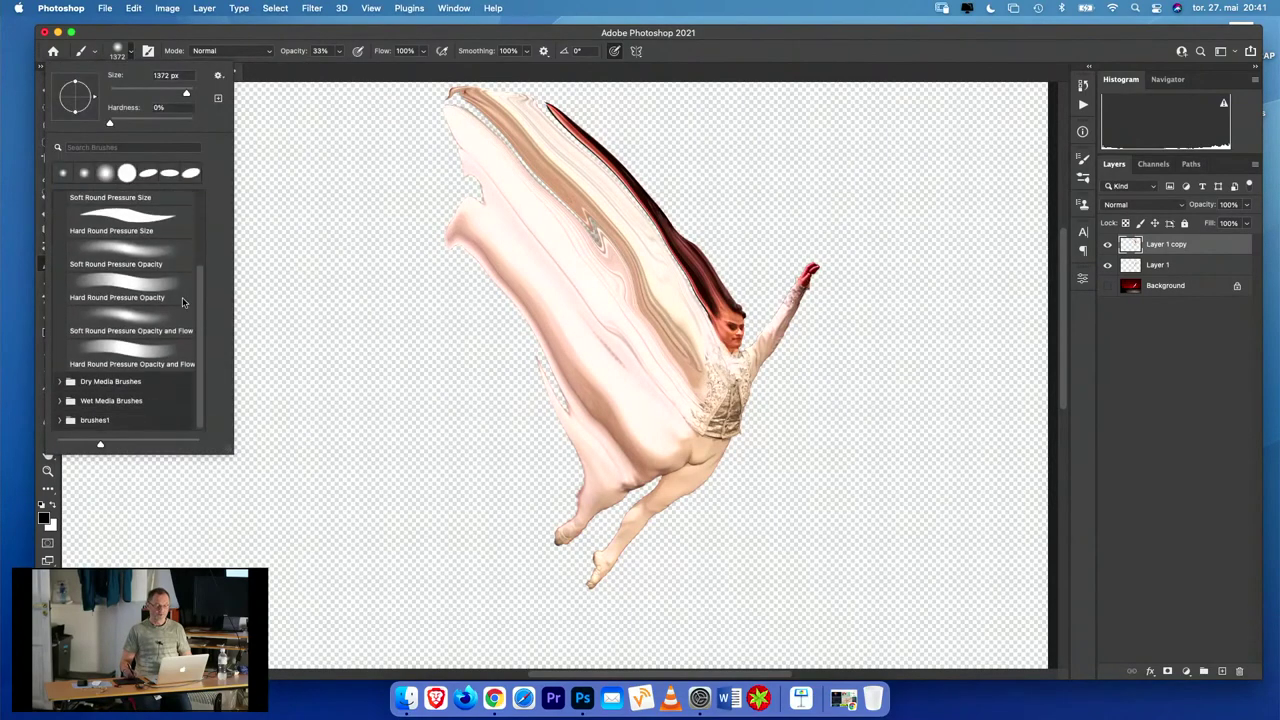
{"action": "left_click", "coordinate": [90, 422]}
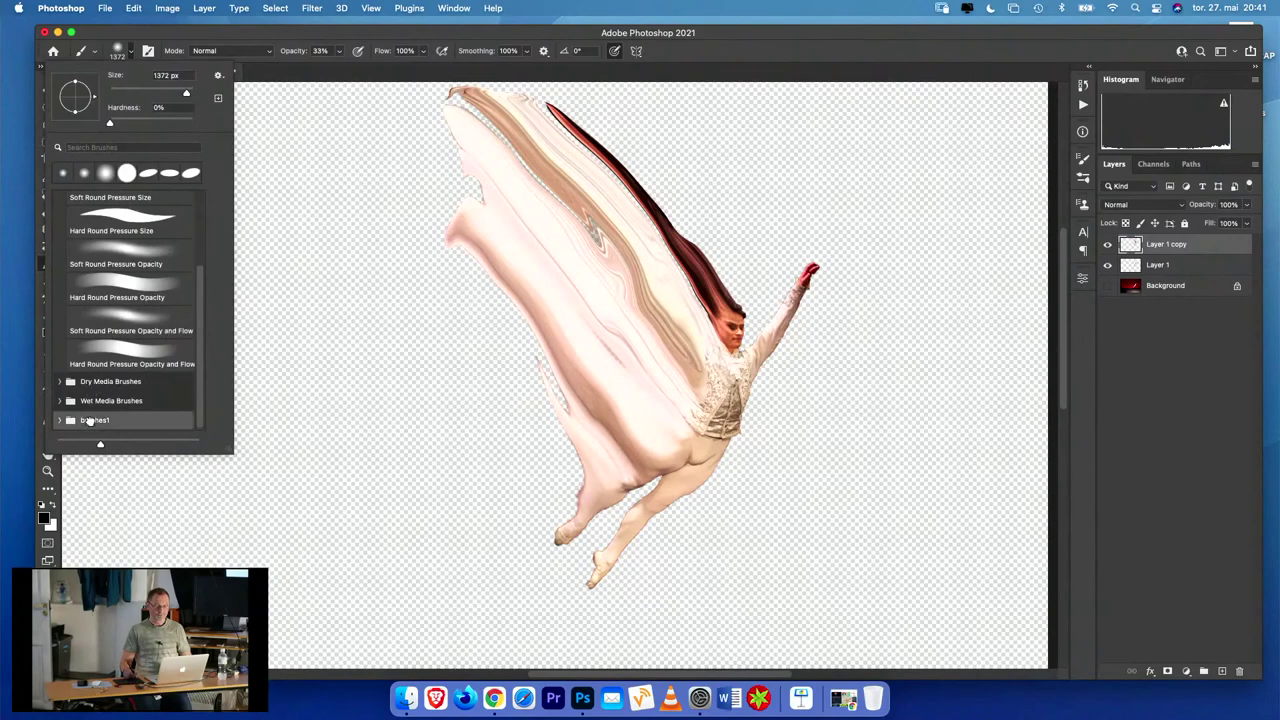
{"action": "left_click_drag", "start_coordinate": [199, 324], "coordinate": [210, 221]}
{"action": "left_click", "coordinate": [58, 201]}
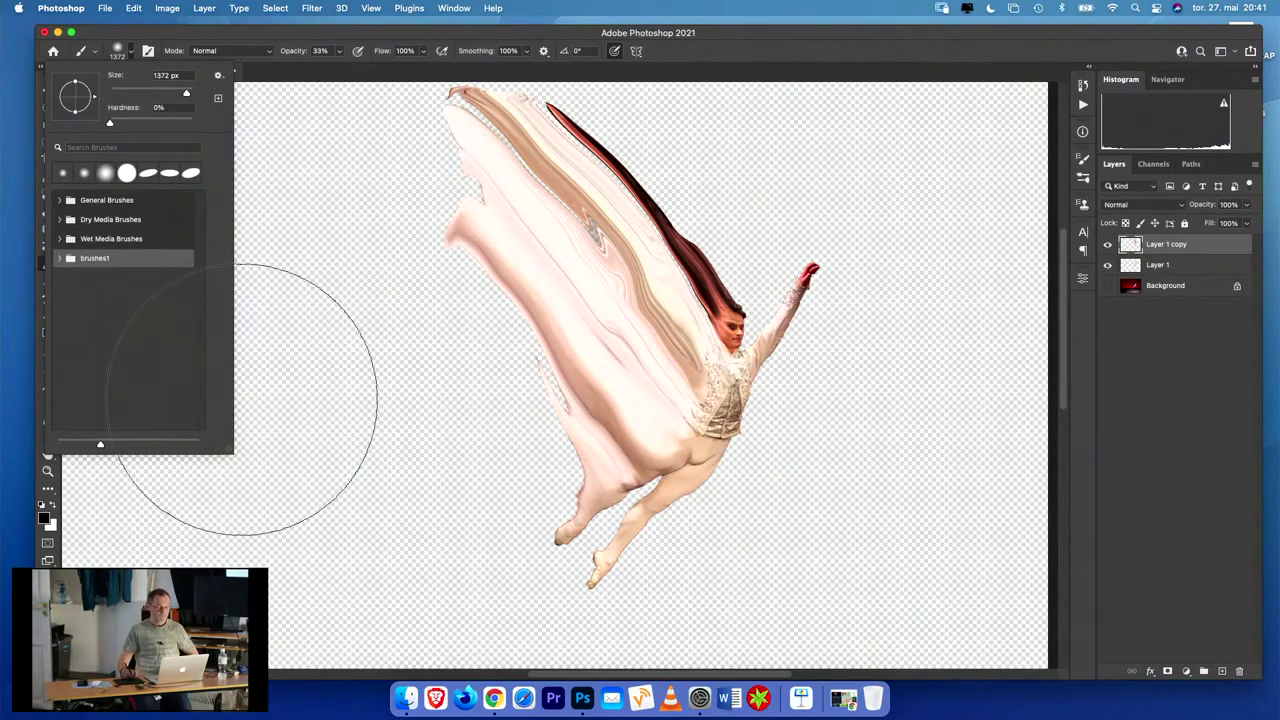
- Check the brush presets gear menu, then load brushes2.abr from Finder
{"action": "left_click", "coordinate": [405, 697]}
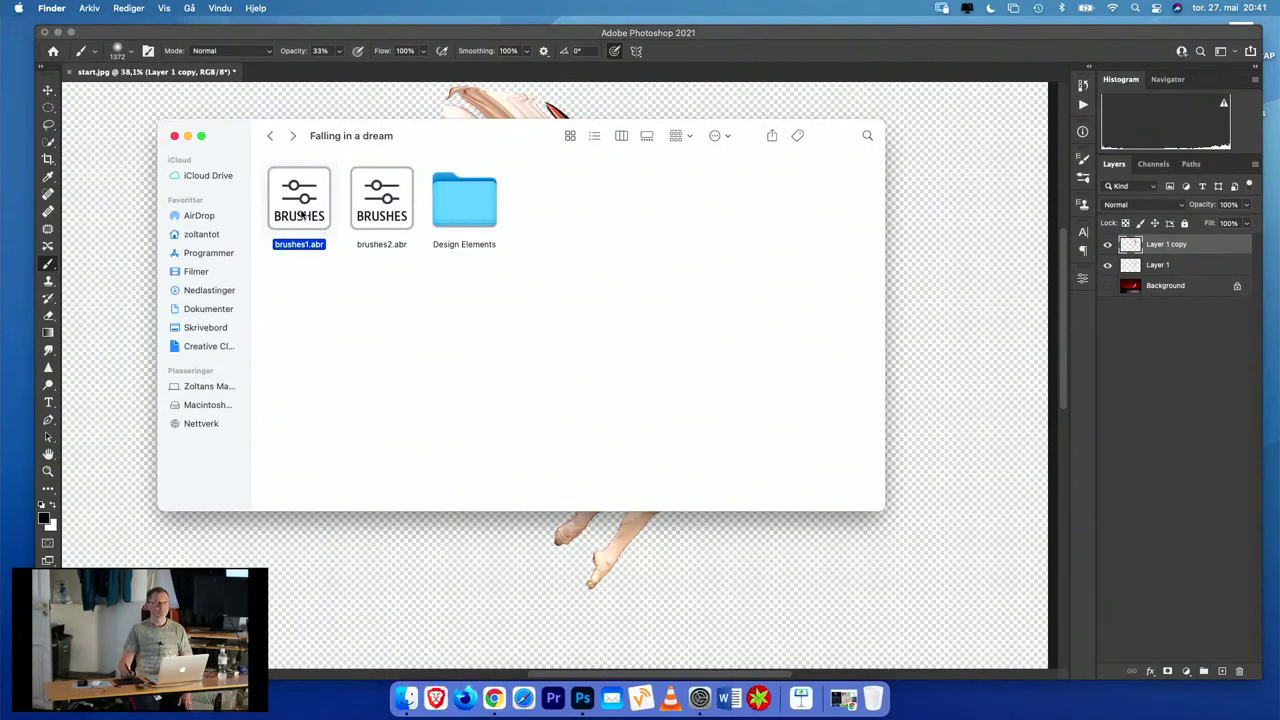
{"action": "left_click", "coordinate": [128, 52]}
{"action": "left_click", "coordinate": [218, 75]}
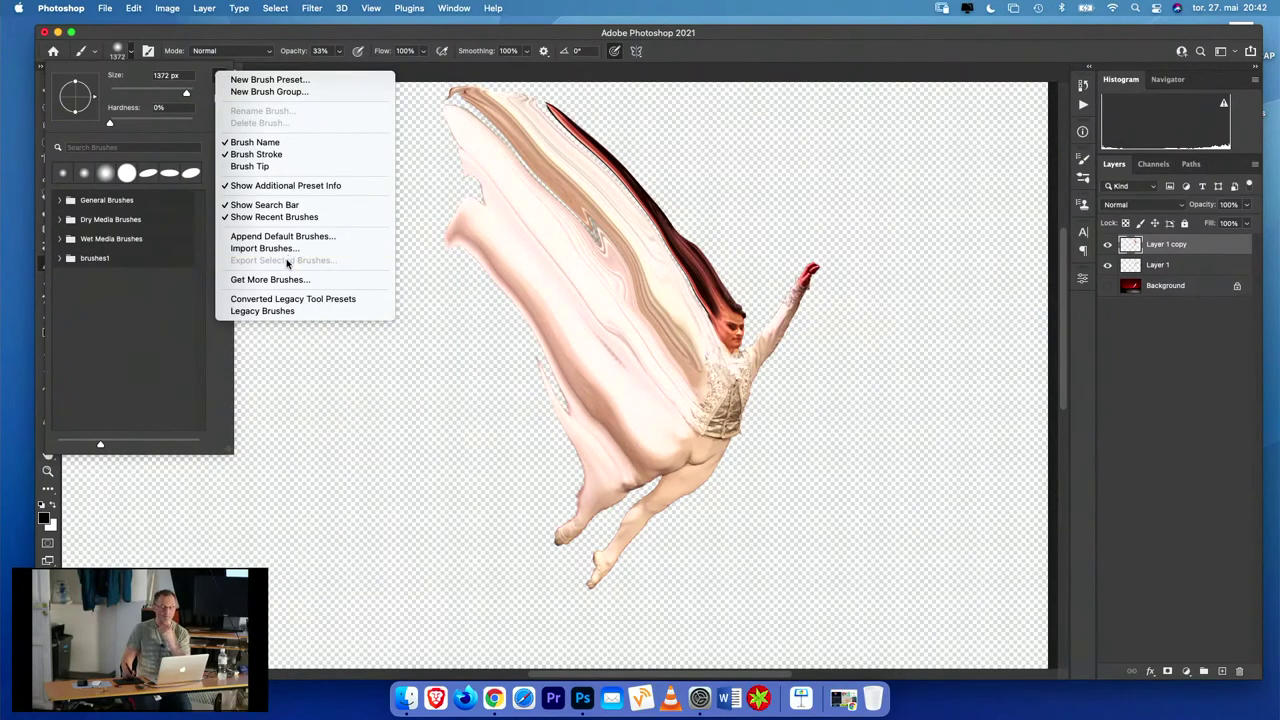
{"action": "left_click", "coordinate": [405, 698]}
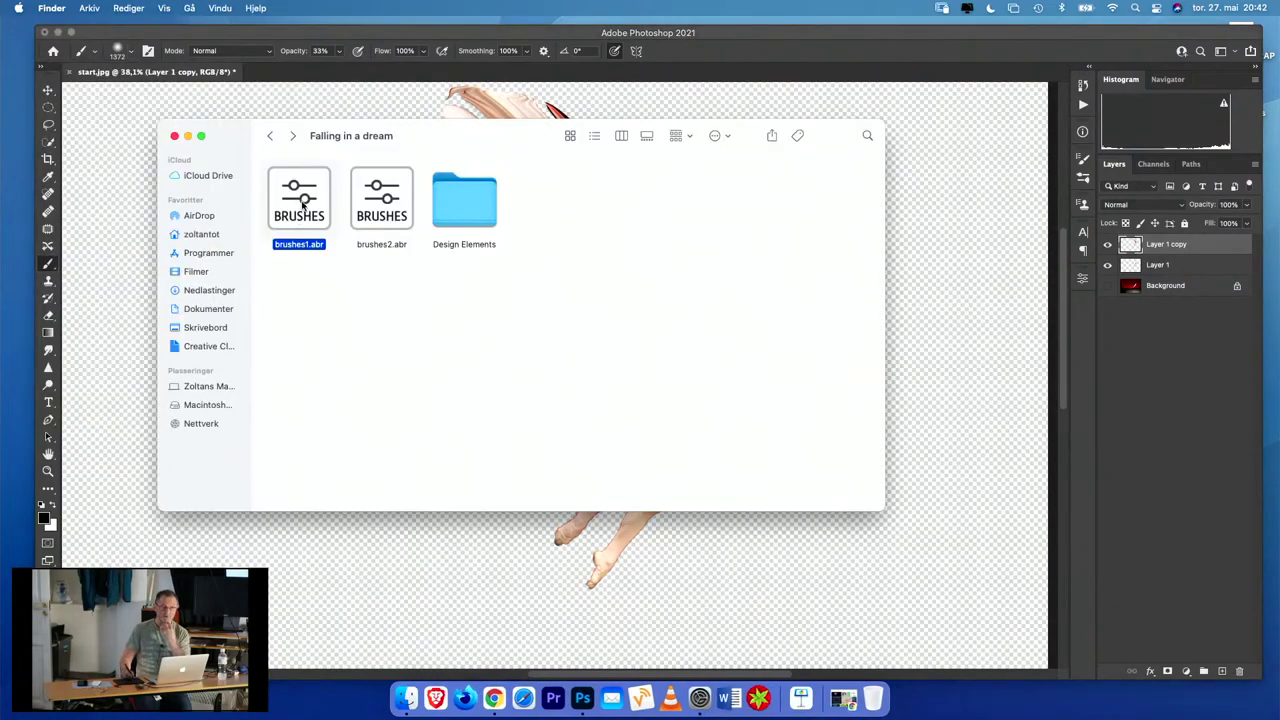
{"action": "left_click", "coordinate": [380, 210]}
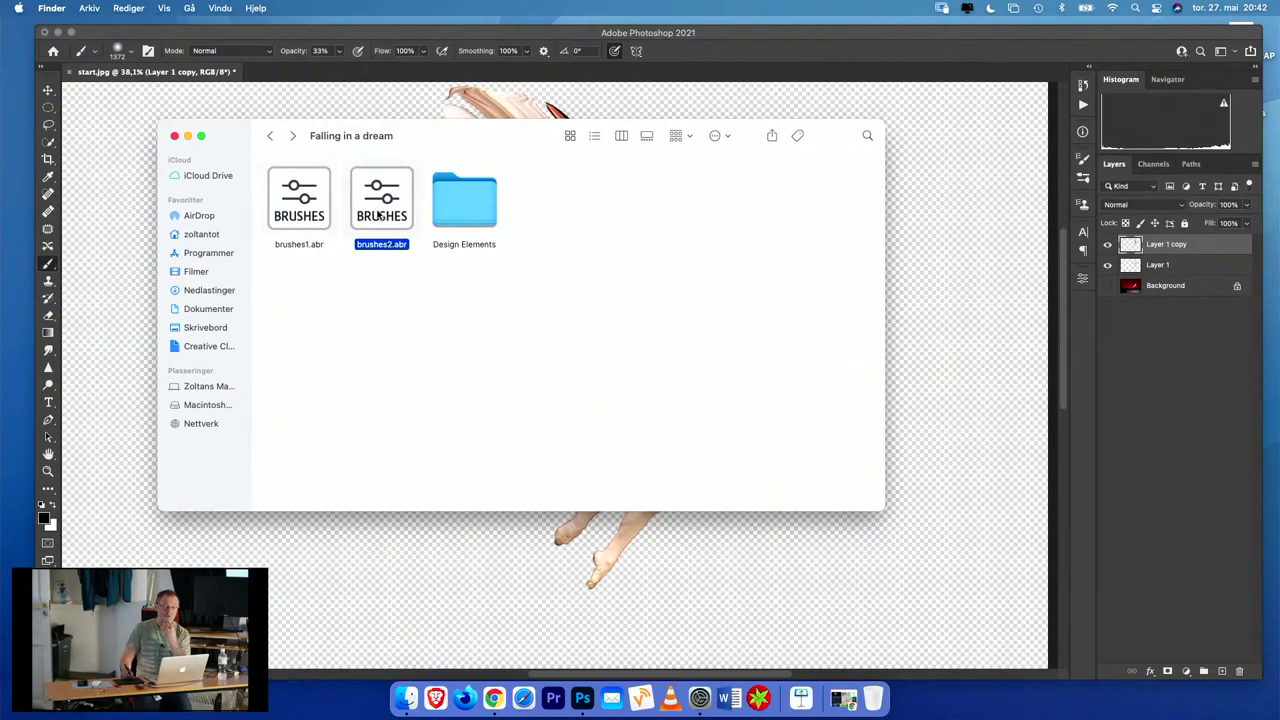
{"action": "double_click", "coordinate": [380, 213]}
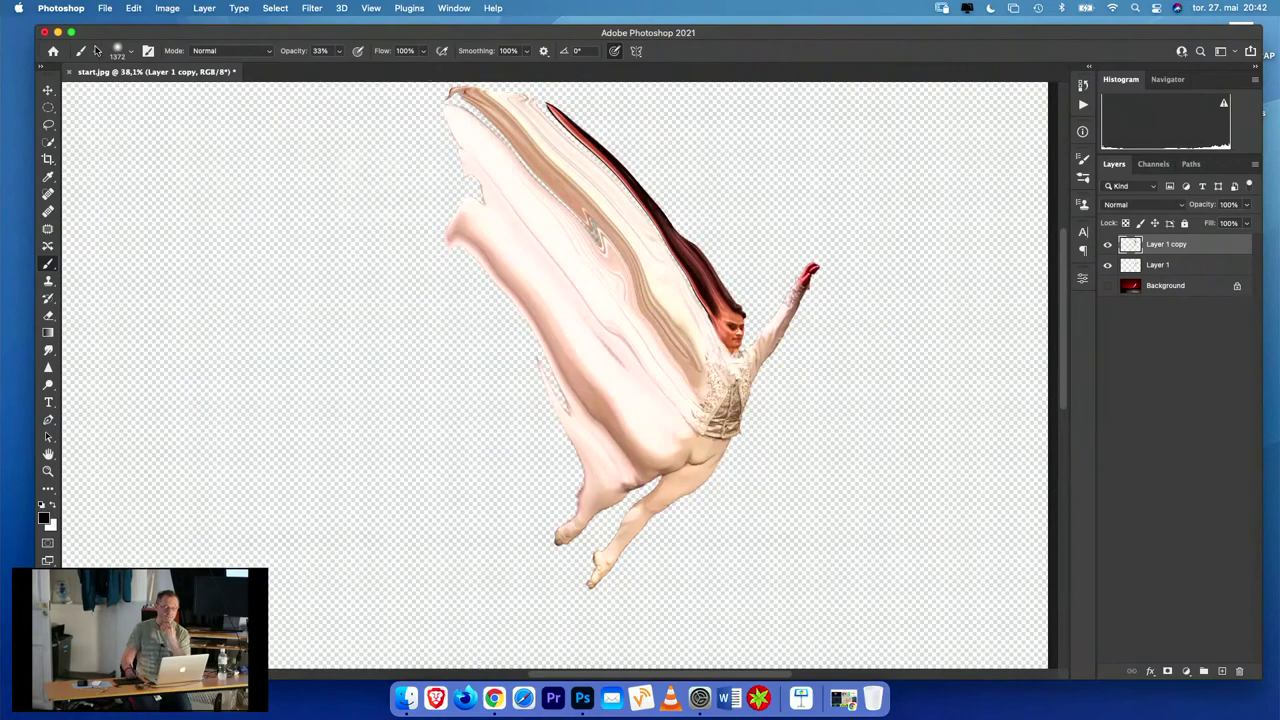
{"action": "left_click", "coordinate": [124, 55]}
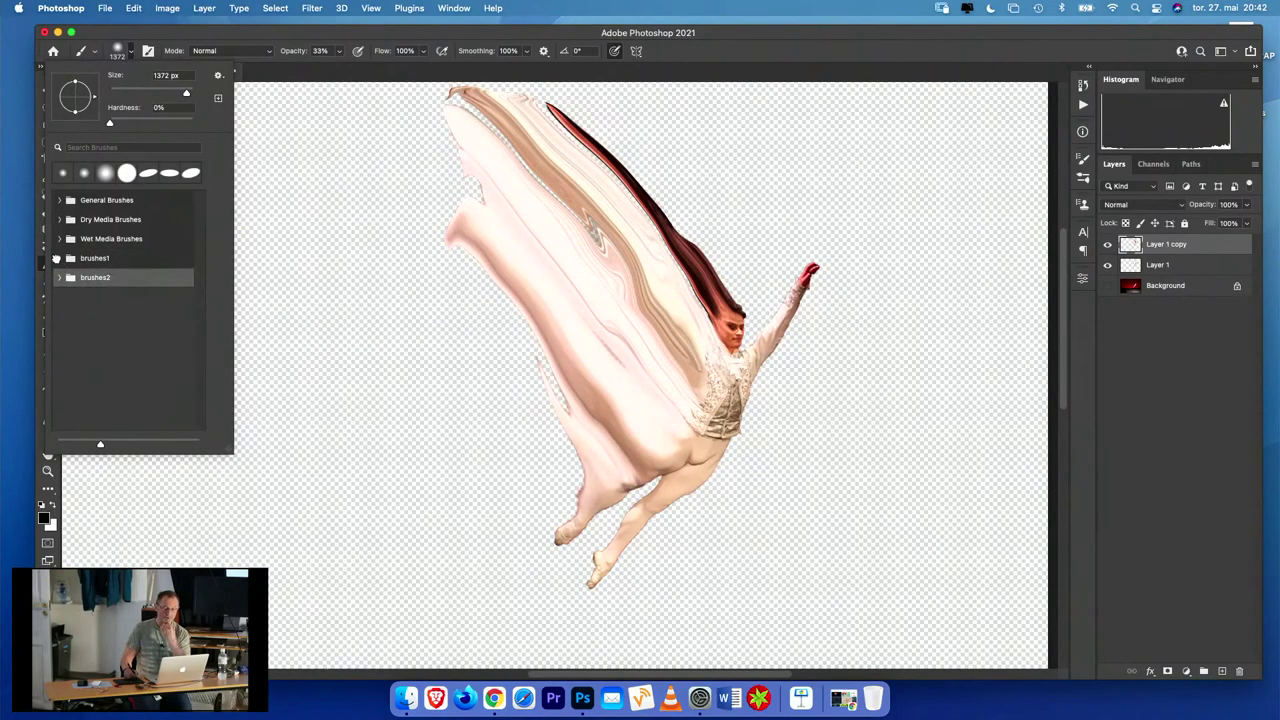
{"action": "left_click", "coordinate": [60, 259]}
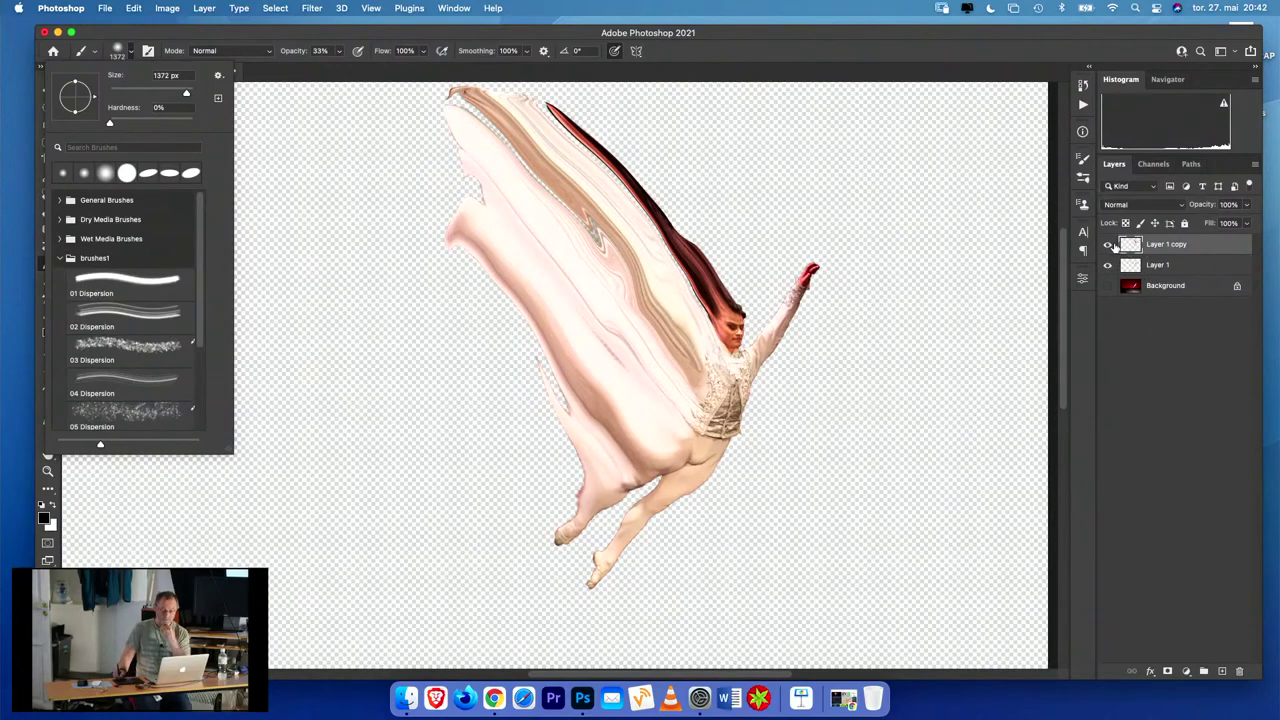
{"action": "left_click", "coordinate": [1177, 250]}
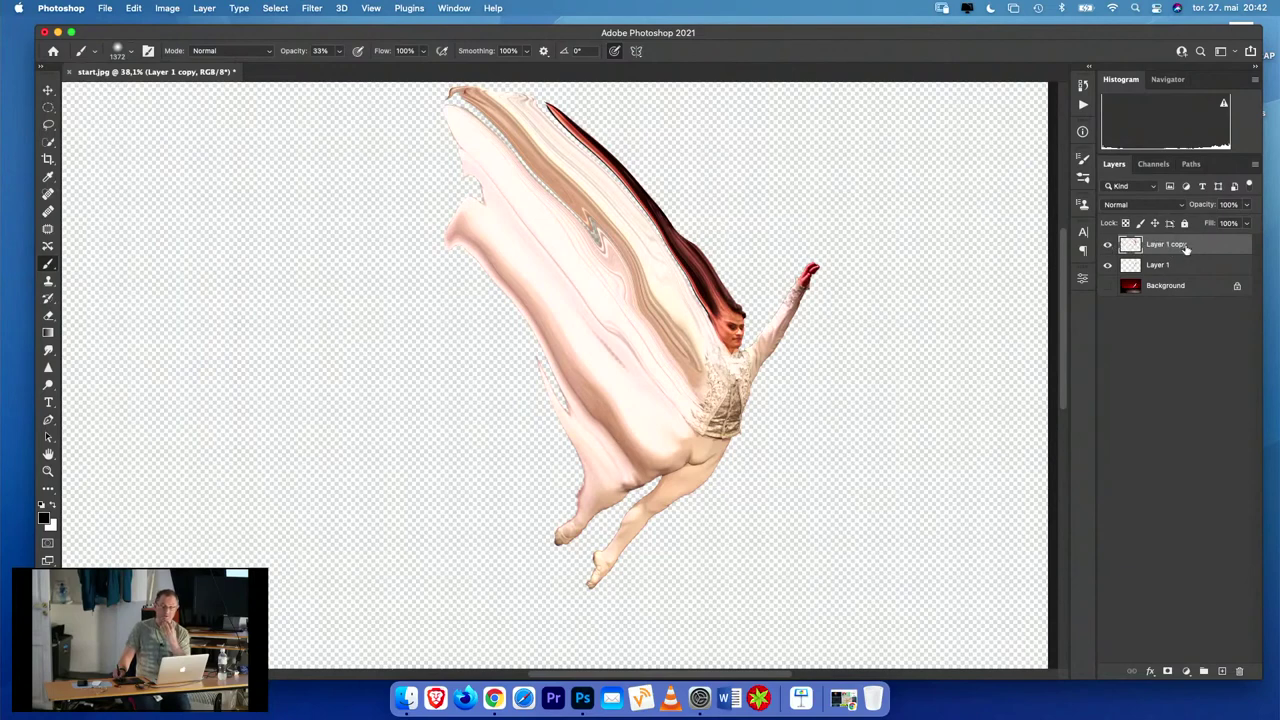
- Give Layer 1 copy an inverted black mask hiding the smear, and give Layer 1 a white mask
{"action": "left_click", "coordinate": [1167, 672]}
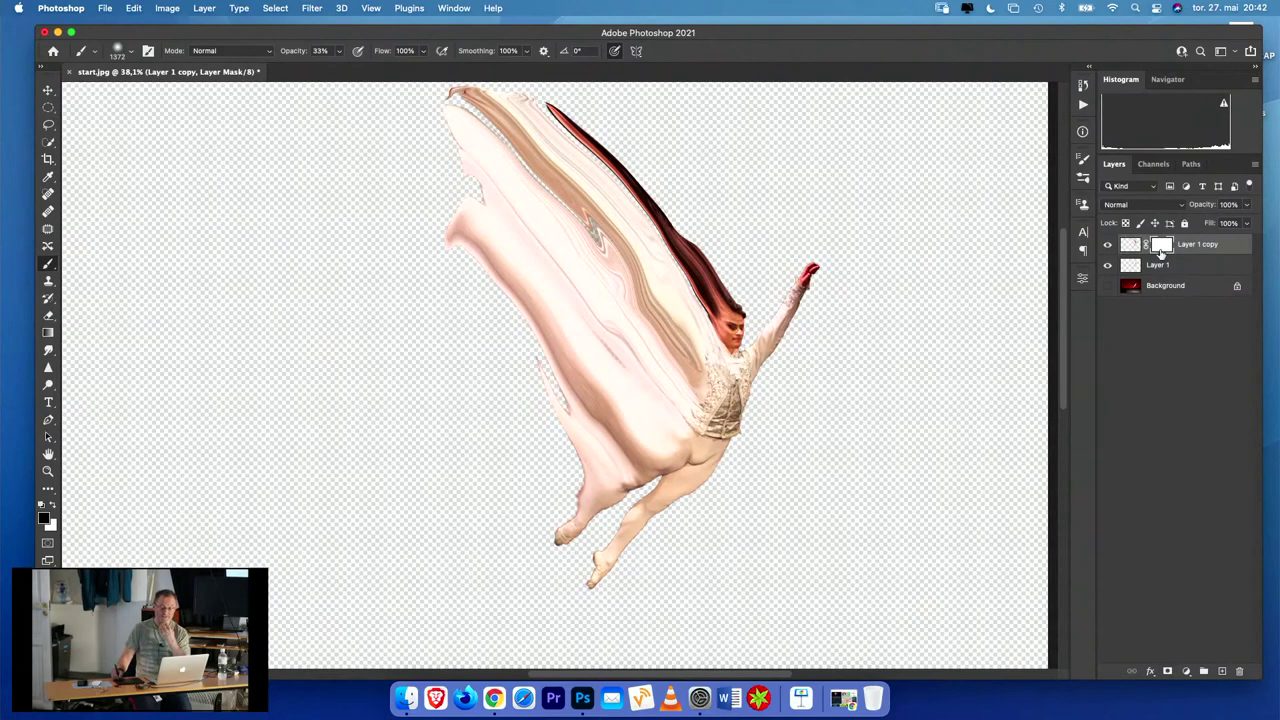
{"action": "key", "text": "super+i"}
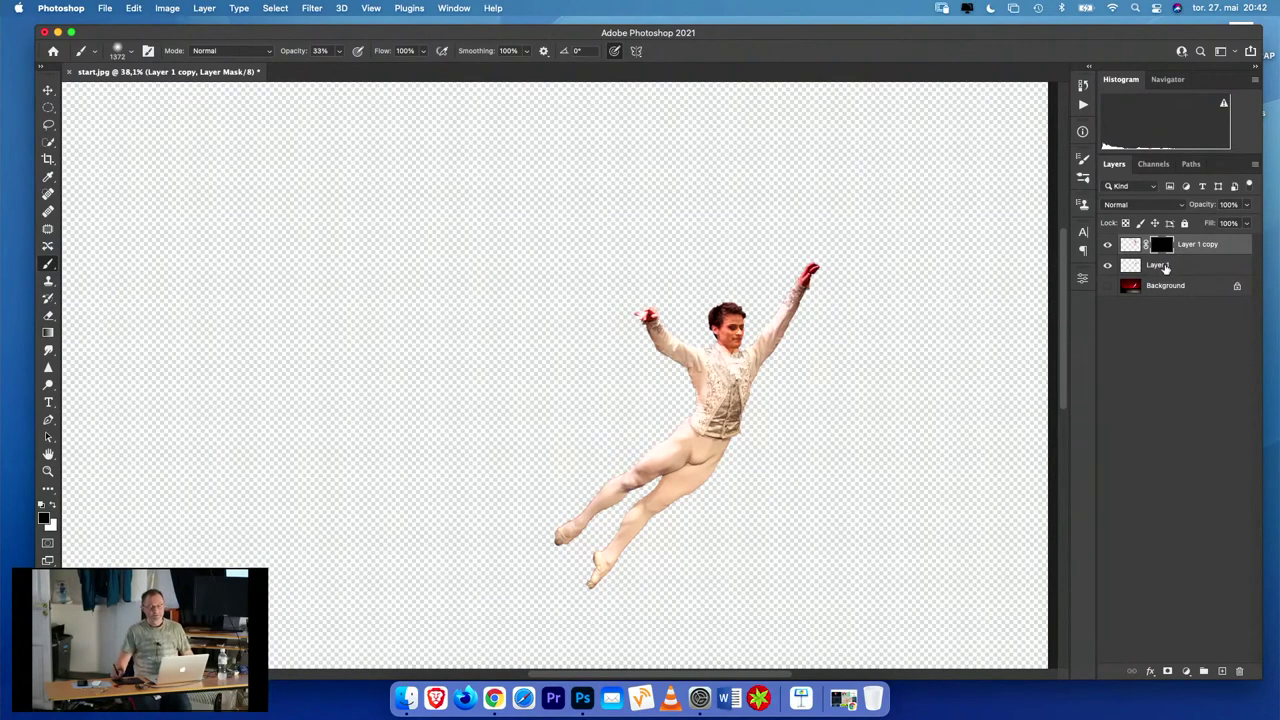
{"action": "left_click", "coordinate": [1183, 267]}
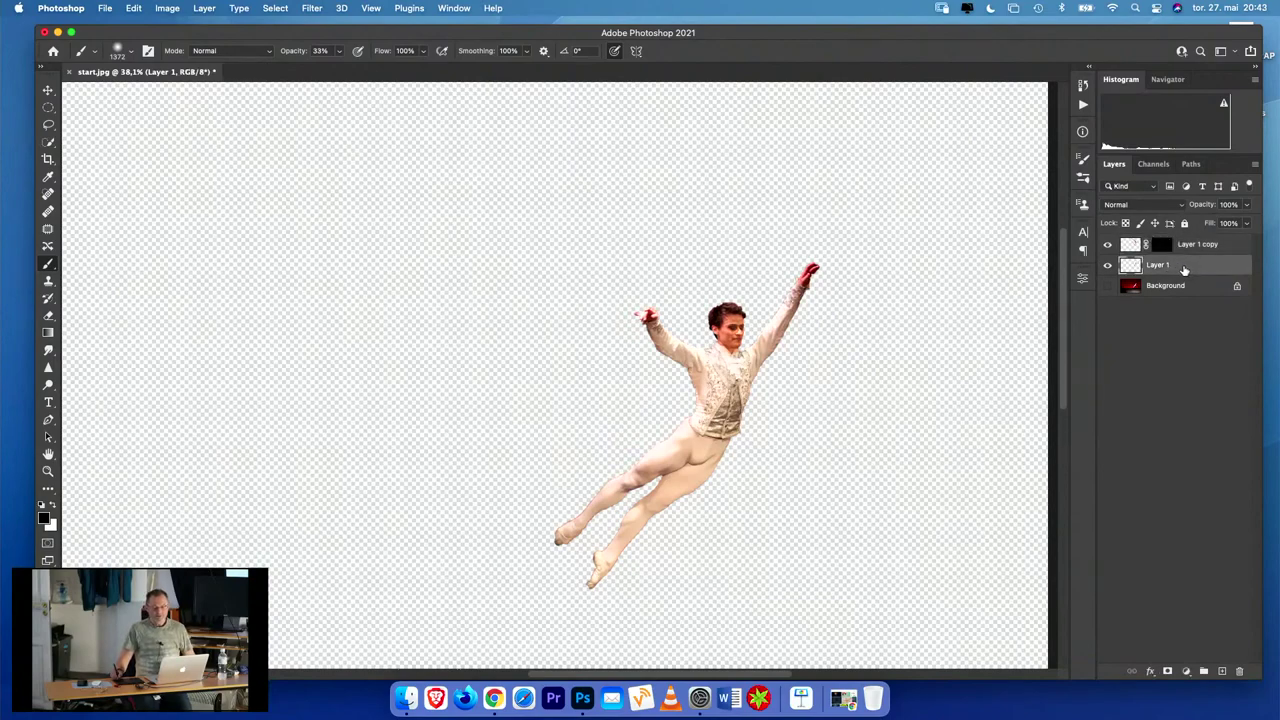
{"action": "left_click", "coordinate": [1167, 673]}
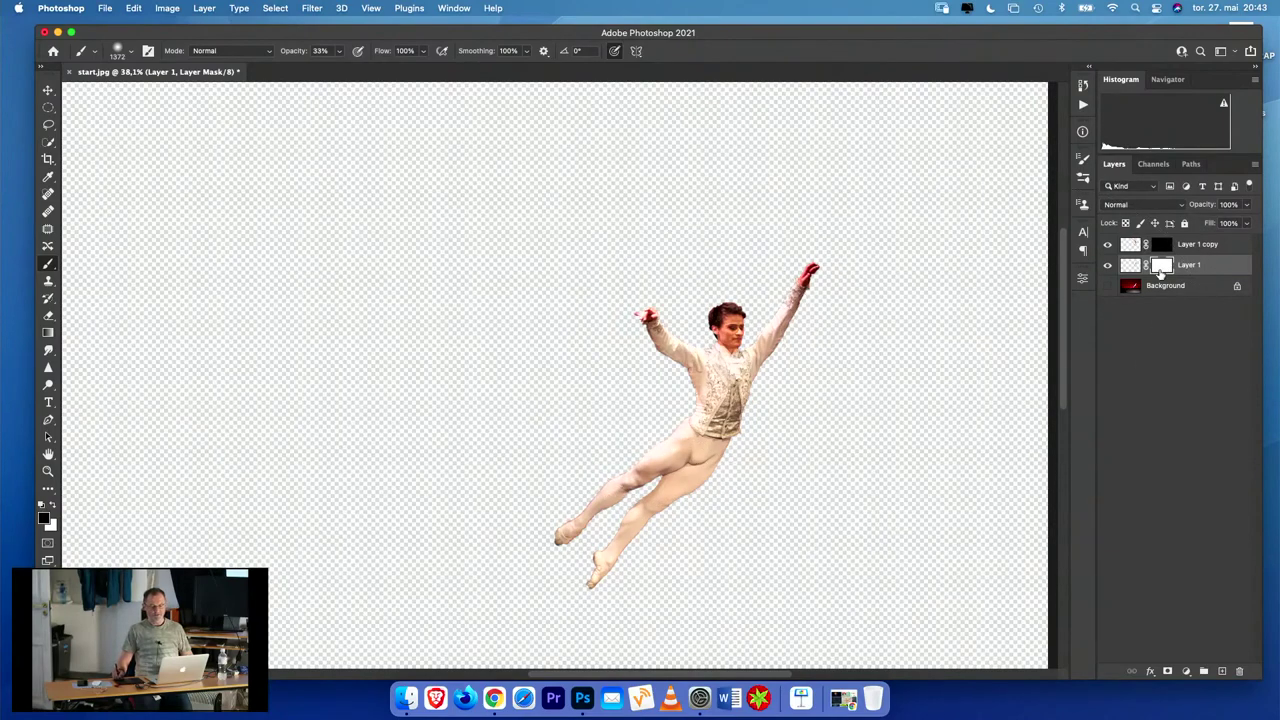
- Select the 03 Dispersion brush and shrink it from 1372 px to about 174 px
{"action": "left_click", "coordinate": [130, 51]}
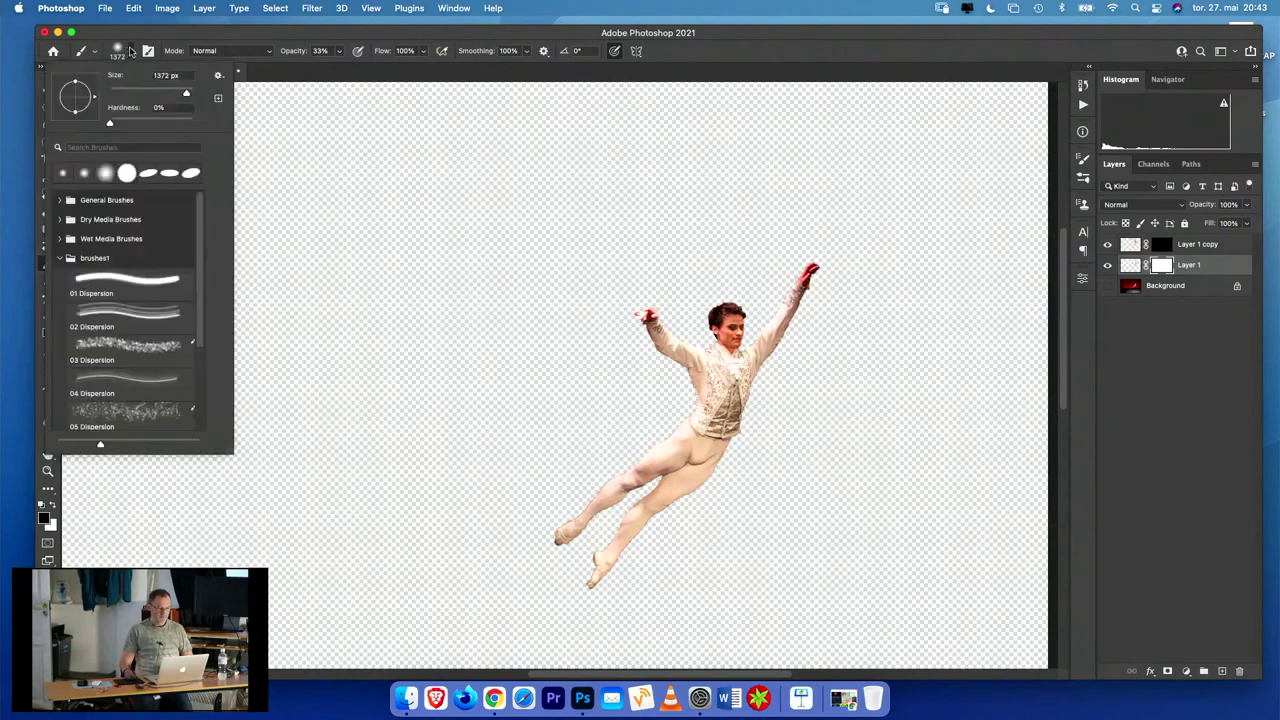
{"action": "left_click", "coordinate": [124, 347]}
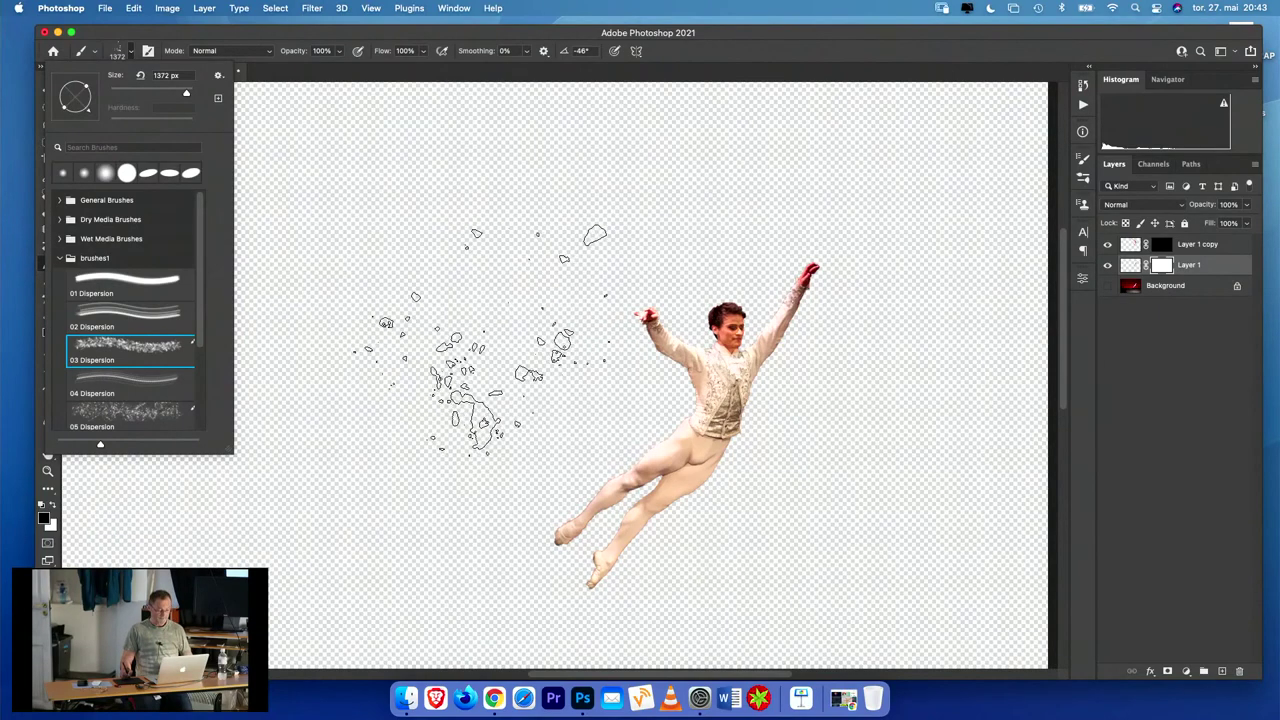
{"action": "left_click", "coordinate": [497, 322], "text": "ctrl+alt"}
{"action": "mouse_move", "coordinate": [497, 322]}
{"action": "left_mouse_down"}
{"action": "mouse_move", "coordinate": [437, 289]}
{"action": "mouse_move", "coordinate": [372, 276]}
{"action": "left_mouse_up"}
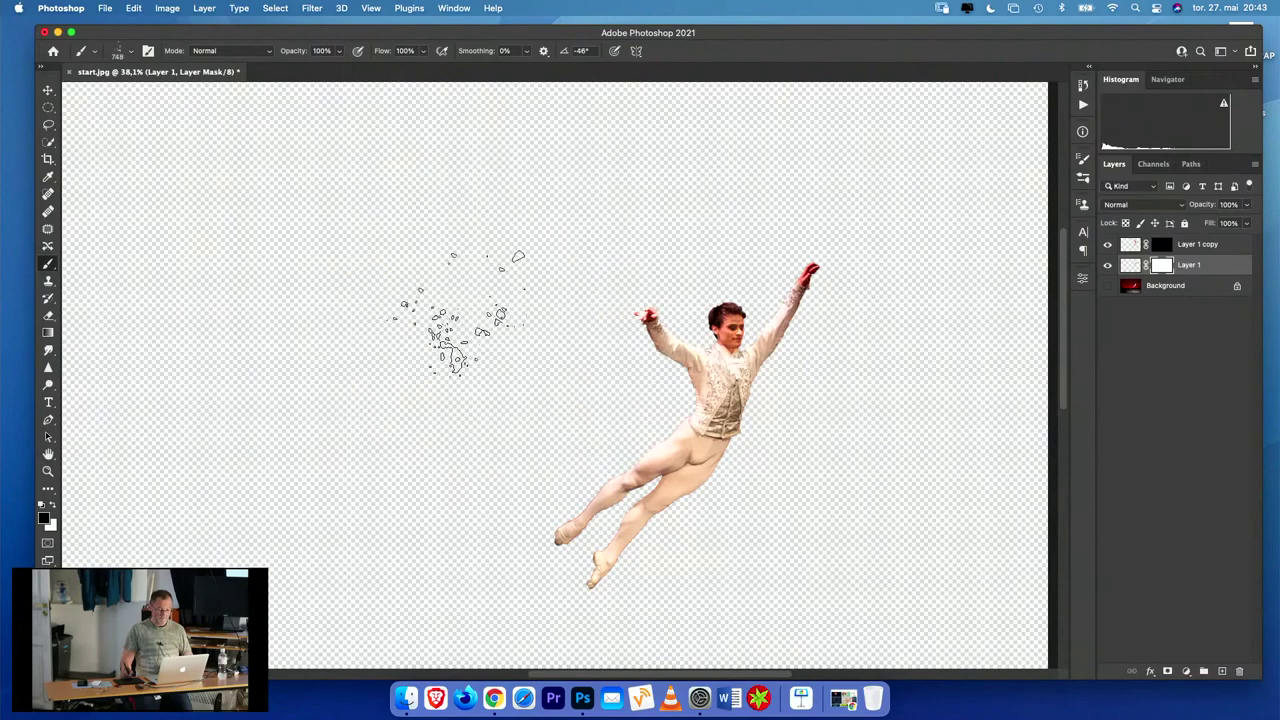
{"action": "left_click", "coordinate": [535, 361], "text": "ctrl+alt"}
{"action": "left_click_drag", "start_coordinate": [535, 361], "coordinate": [512, 355]}
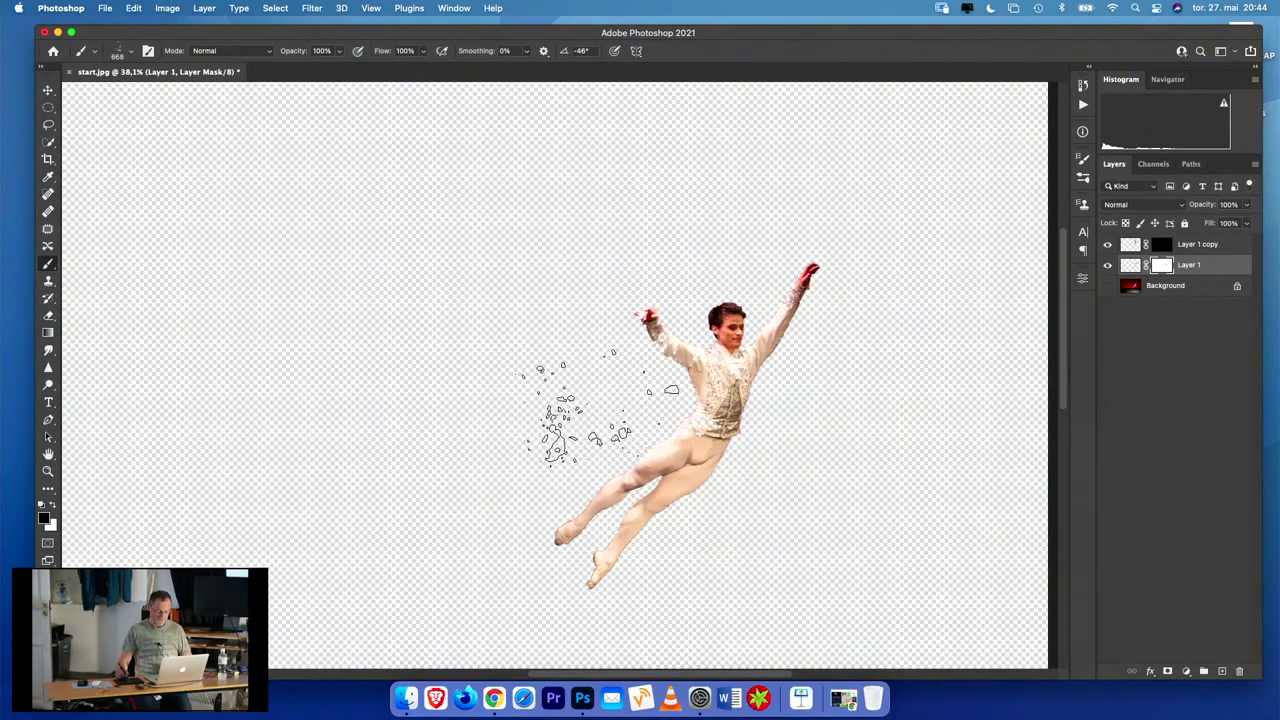
{"action": "left_click_drag", "start_coordinate": [602, 400], "coordinate": [553, 399]}
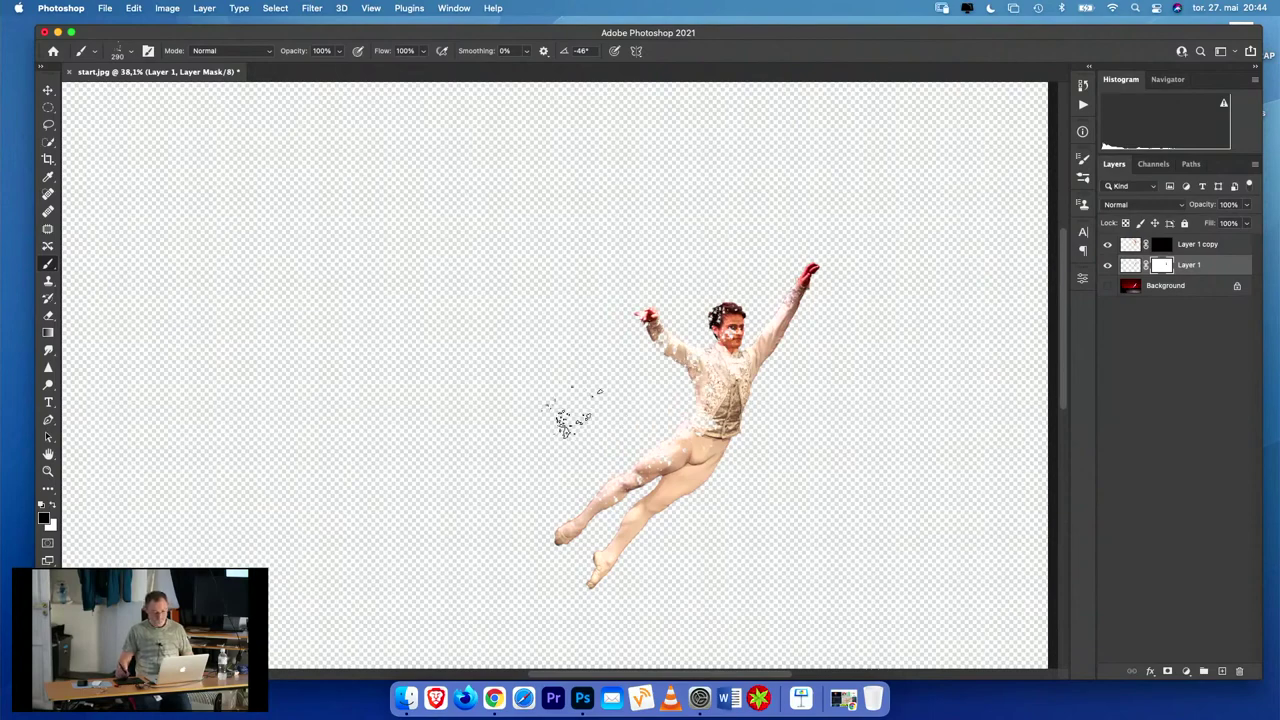
{"action": "left_click_drag", "start_coordinate": [596, 405], "coordinate": [558, 405]}
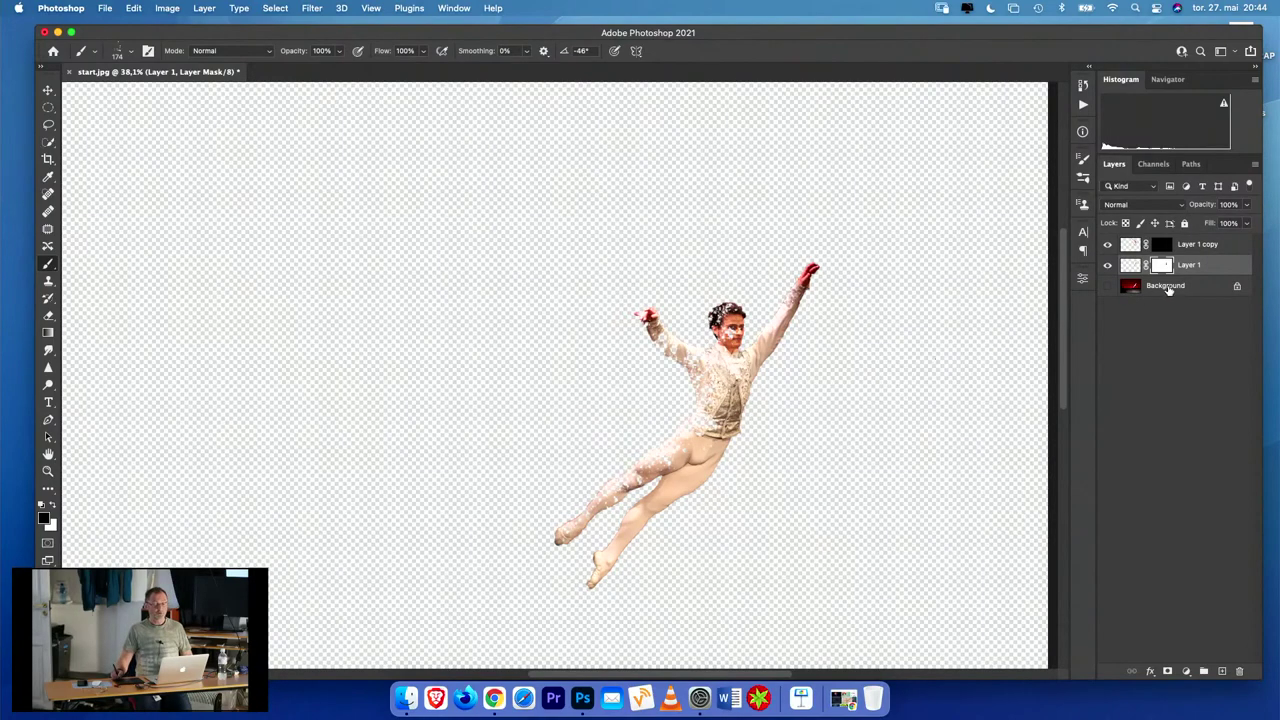
- Paint white on Layer 1 copy's mask to reveal fragments beside the arm and above the hand
{"action": "left_click", "coordinate": [1160, 246]}
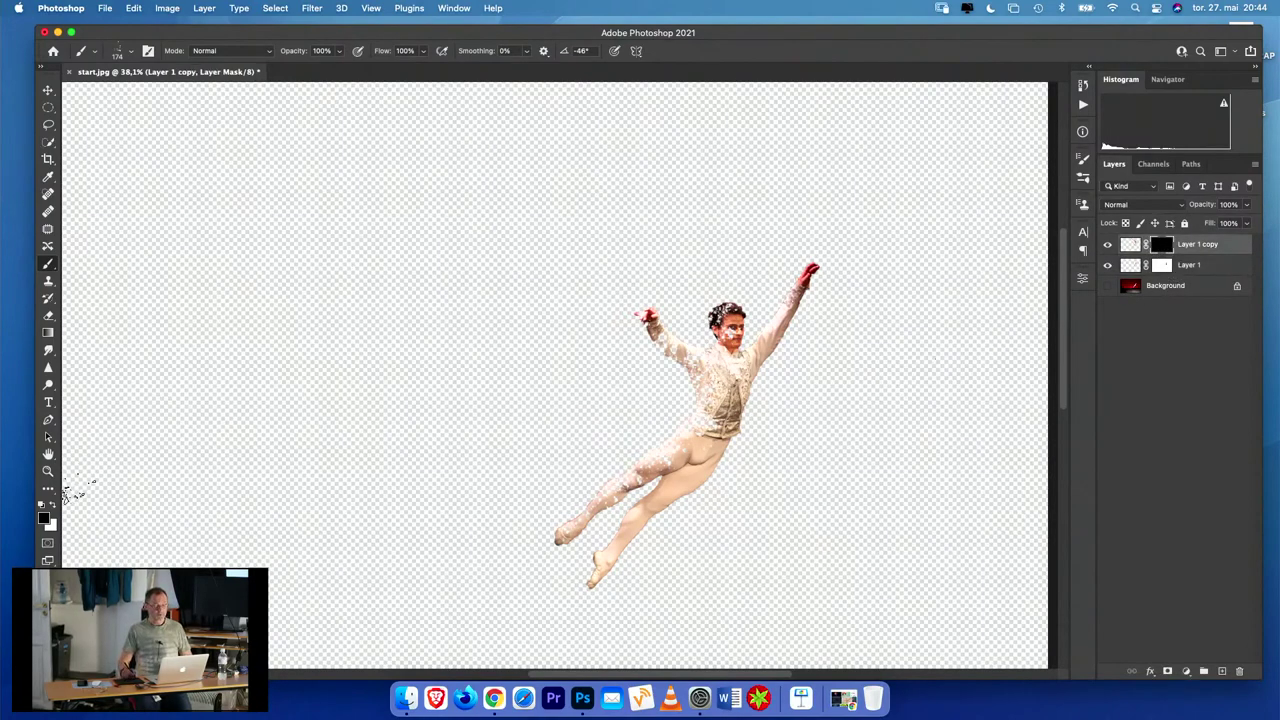
{"action": "left_click", "coordinate": [54, 506]}
{"action": "mouse_move", "coordinate": [553, 292]}
{"action": "left_mouse_down"}
{"action": "mouse_move", "coordinate": [568, 298]}
{"action": "mouse_move", "coordinate": [545, 320]}
{"action": "mouse_move", "coordinate": [558, 316]}
{"action": "left_mouse_up"}
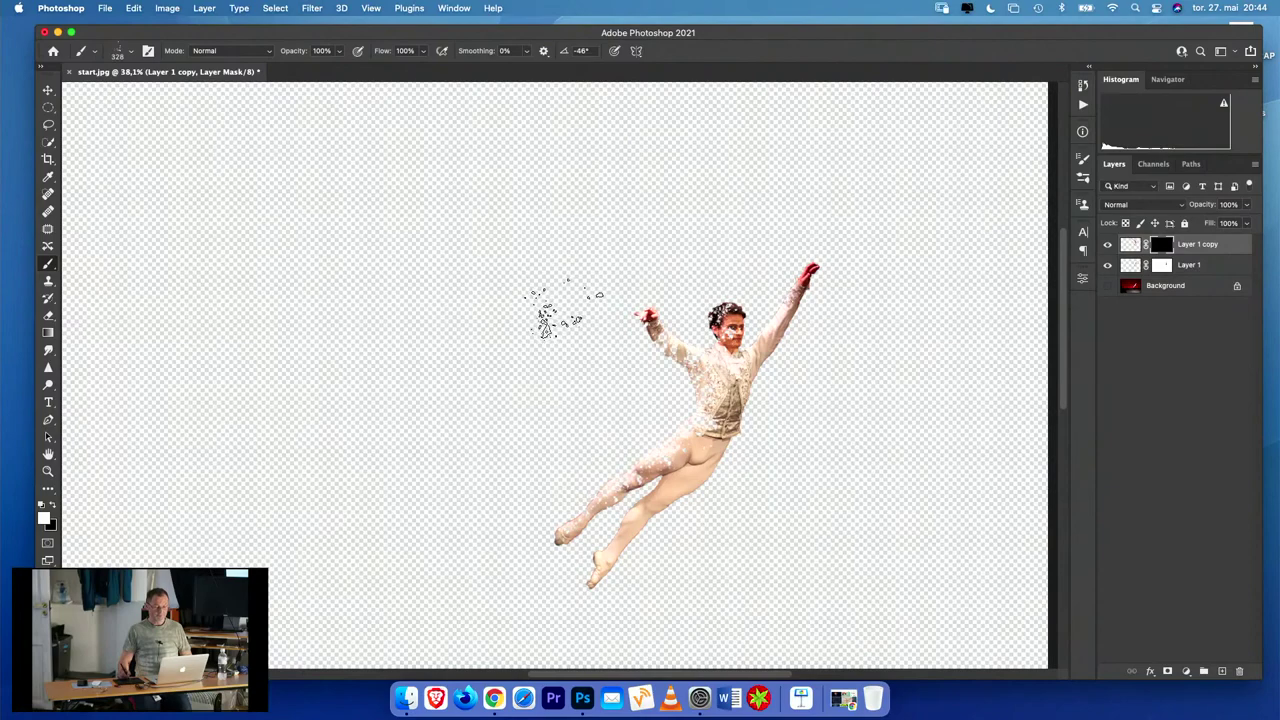
{"action": "mouse_move", "coordinate": [617, 375]}
{"action": "left_mouse_down"}
{"action": "mouse_move", "coordinate": [628, 286]}
{"action": "mouse_move", "coordinate": [613, 256]}
{"action": "mouse_move", "coordinate": [578, 286]}
{"action": "mouse_move", "coordinate": [573, 319]}
{"action": "mouse_move", "coordinate": [636, 372]}
{"action": "left_mouse_up"}
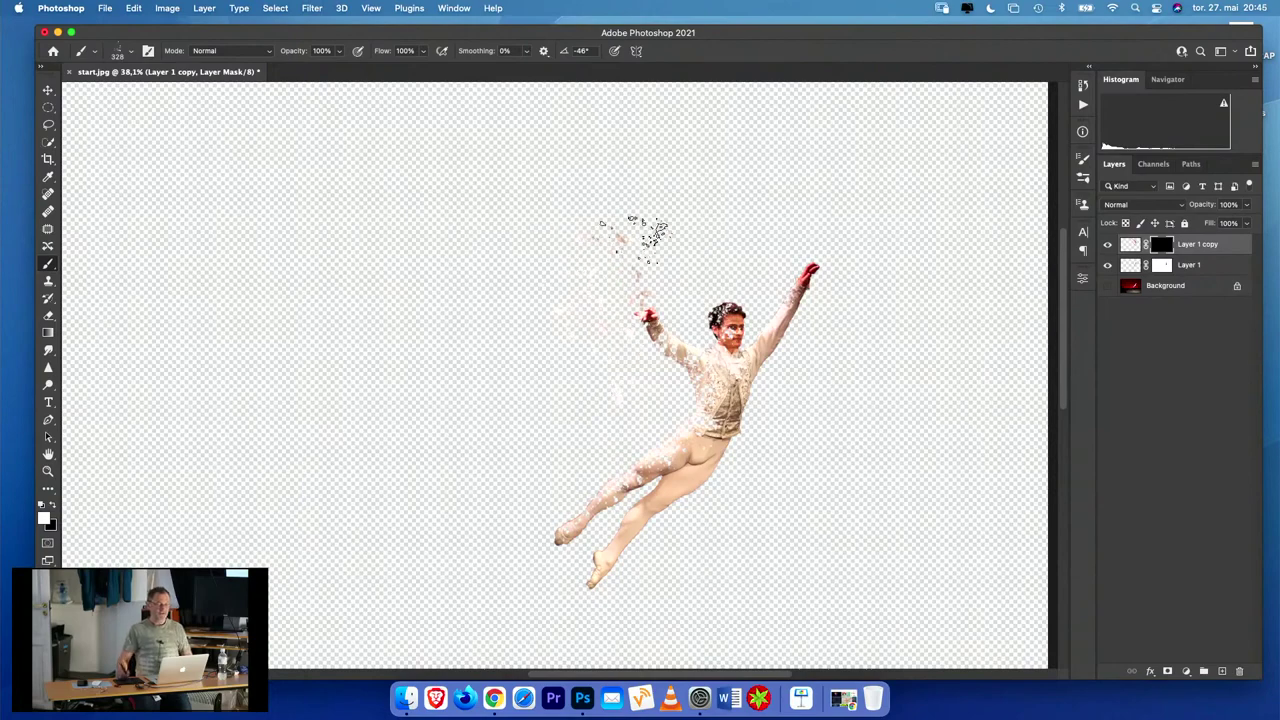
{"action": "left_click", "coordinate": [1190, 287]}
{"action": "left_click", "coordinate": [1185, 672]}
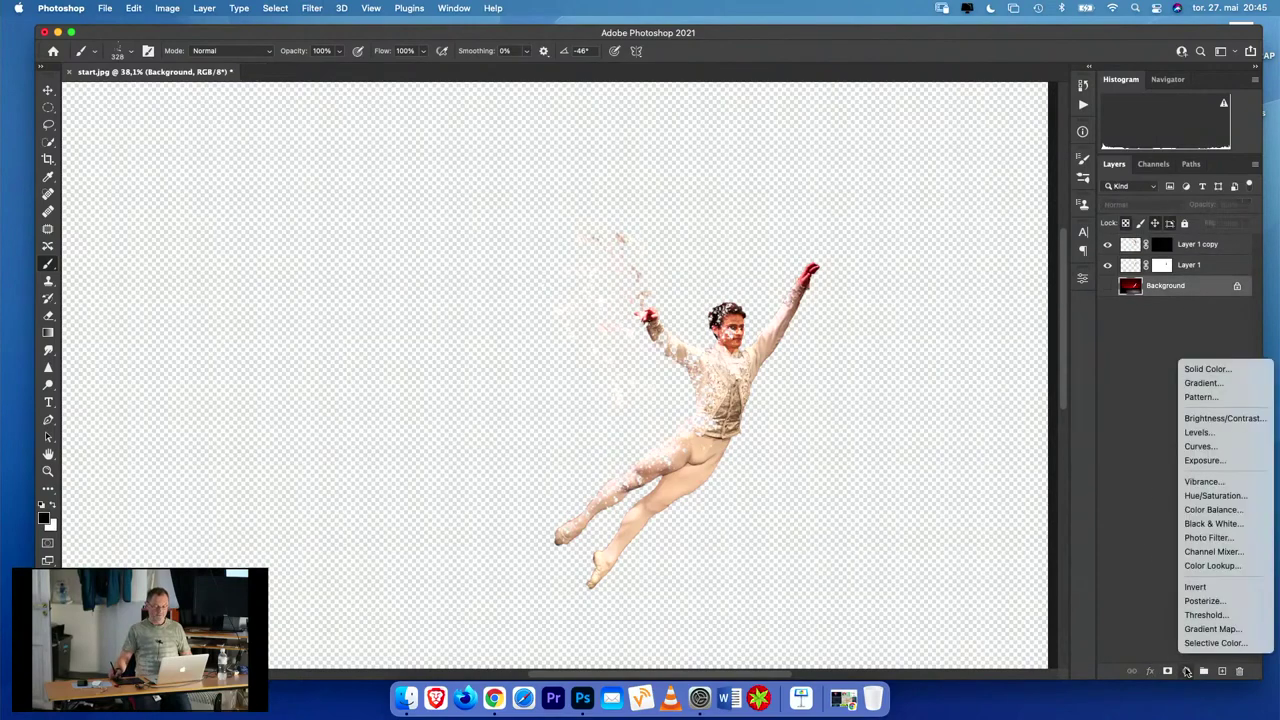
- Add a black Solid Color fill layer, toggle it to compare, and add an empty Layer 2 above it
{"action": "left_click", "coordinate": [1226, 370]}
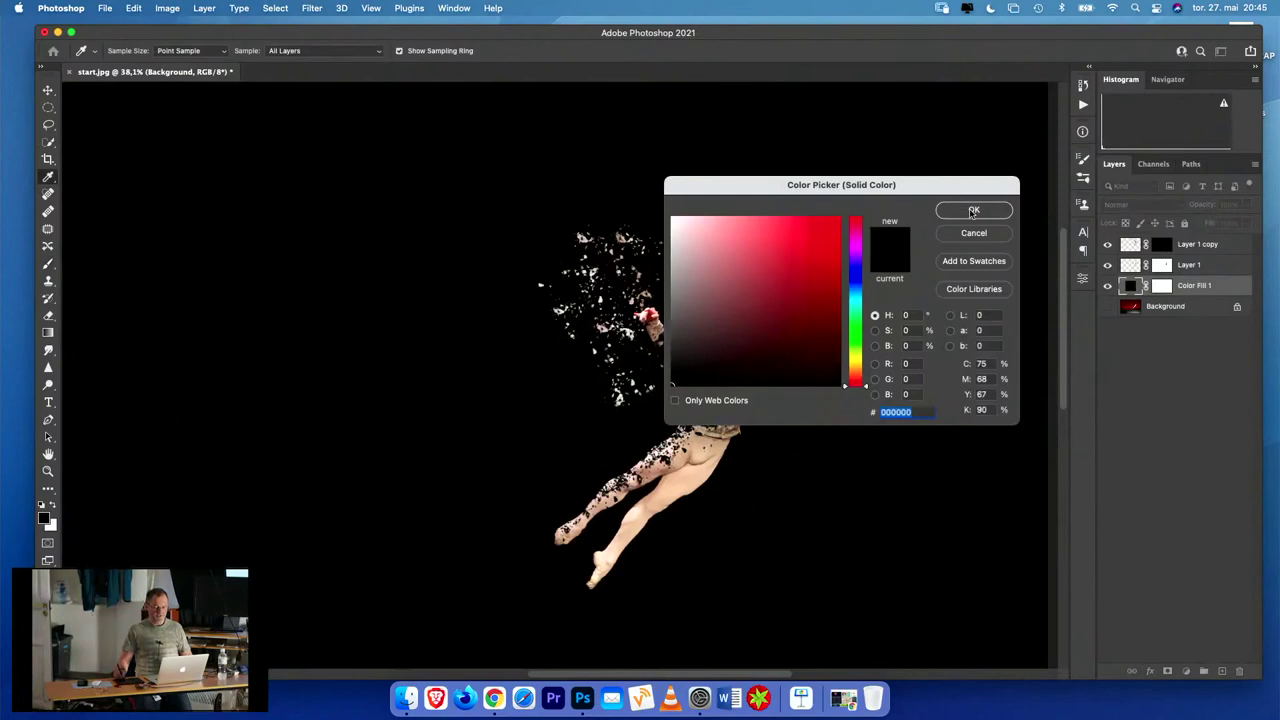
{"action": "left_click", "coordinate": [973, 212]}
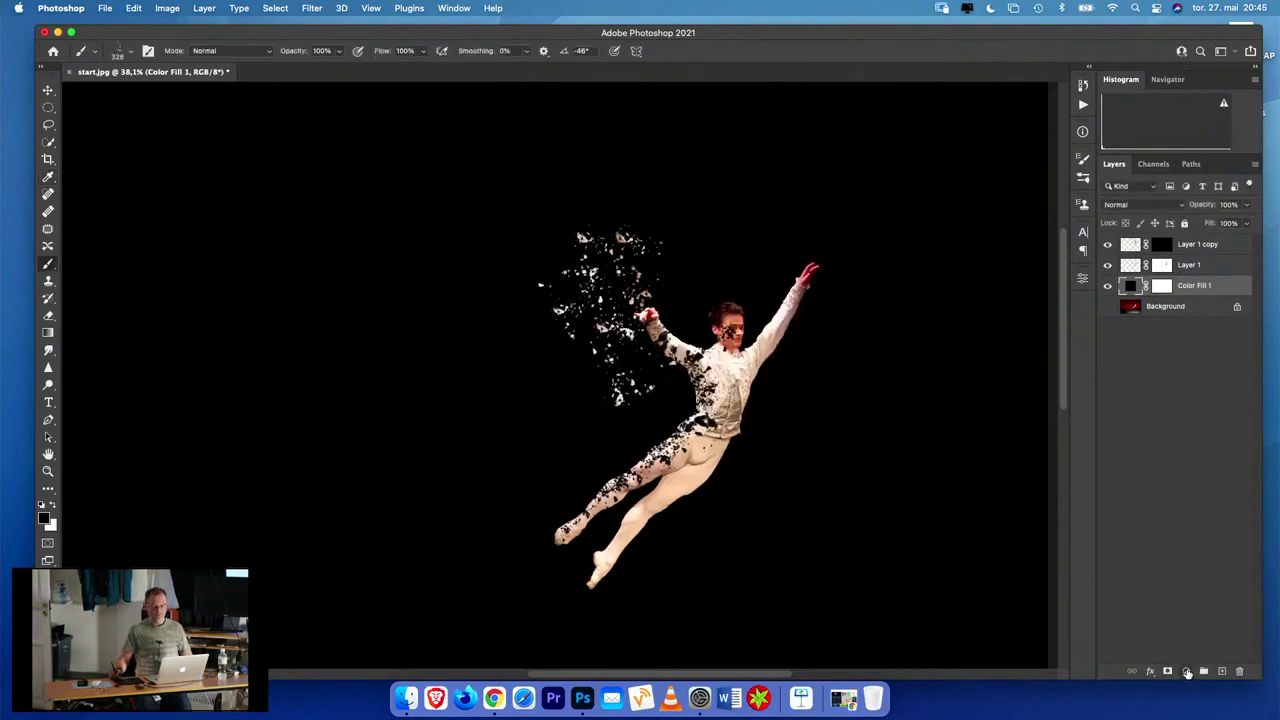
{"action": "left_click", "coordinate": [1186, 671]}
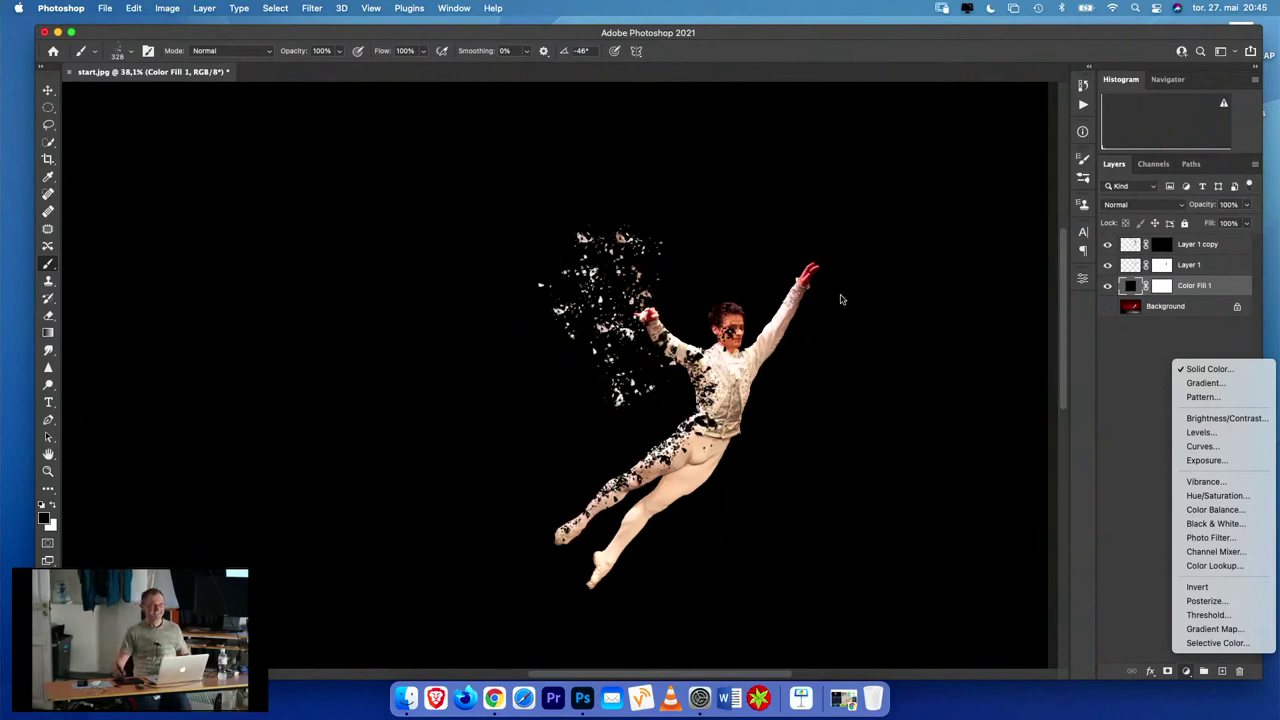
{"action": "left_click", "coordinate": [1107, 290]}
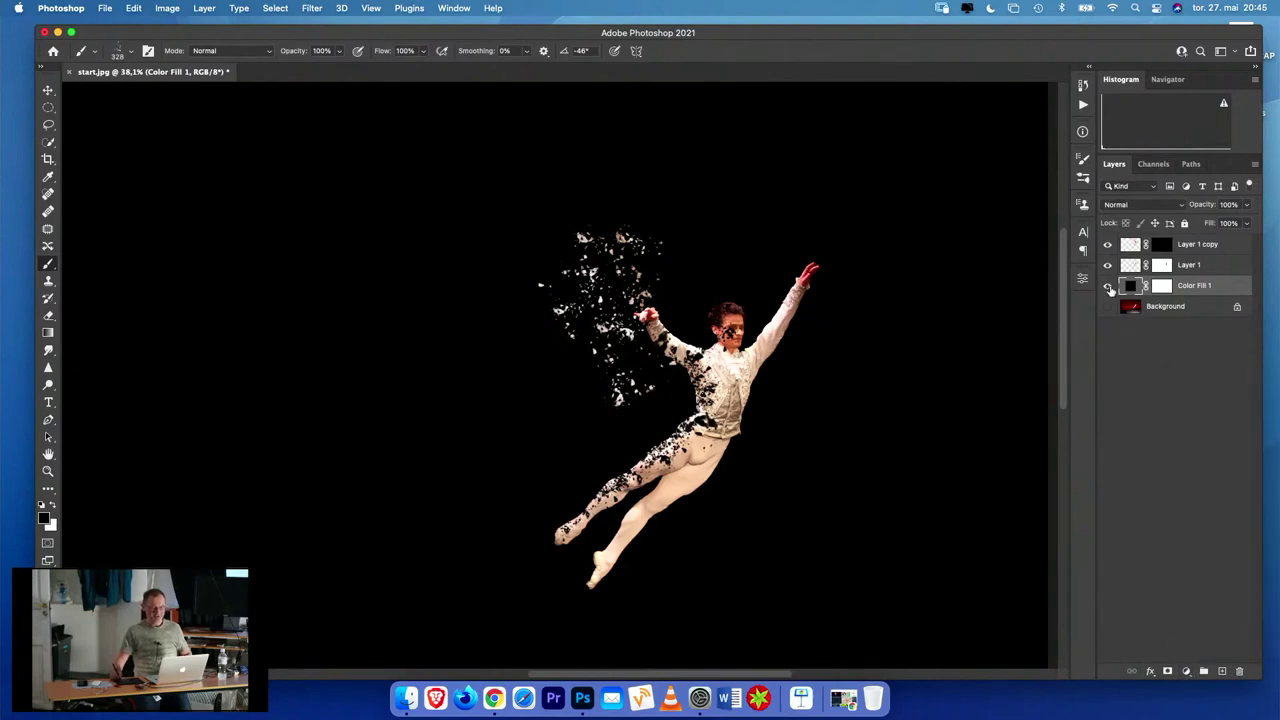
{"action": "left_click", "coordinate": [1108, 289]}
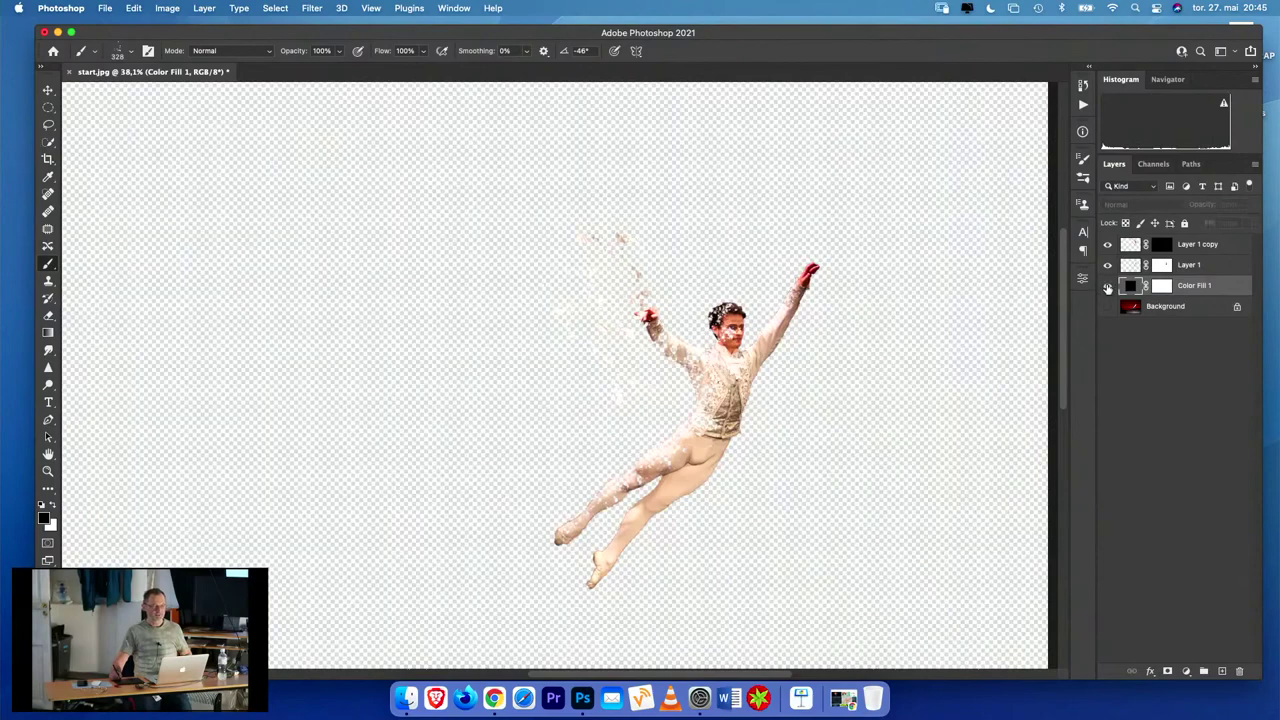
{"action": "left_click", "coordinate": [1107, 289]}
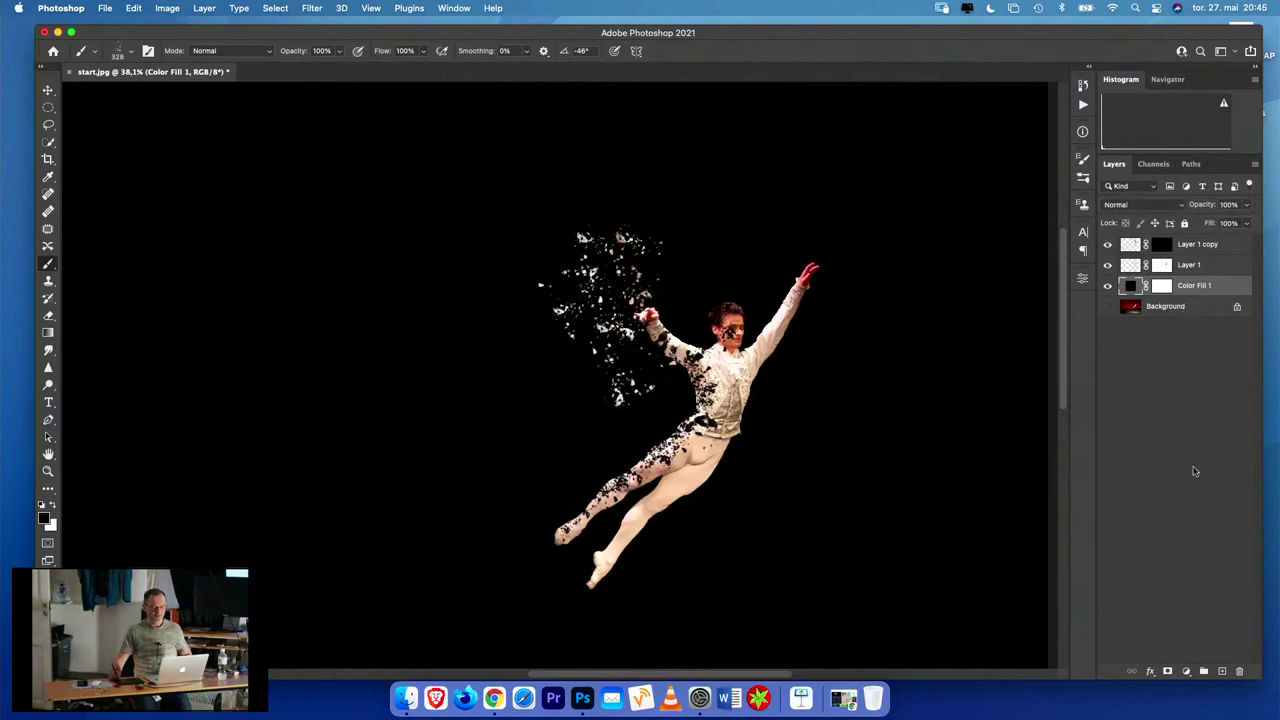
{"action": "left_click", "coordinate": [1221, 671]}
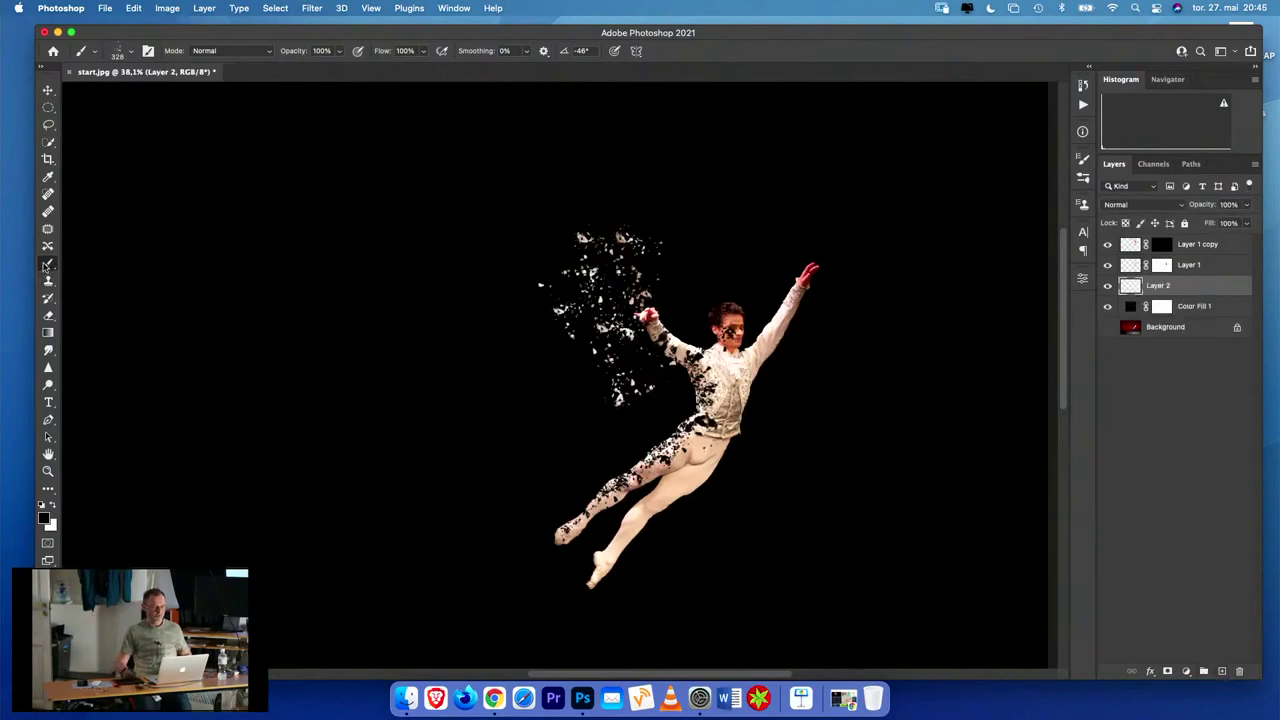
- Paint Layer 2 solid black with a hard round brush, covering all transparent areas
{"action": "left_click", "coordinate": [128, 53]}
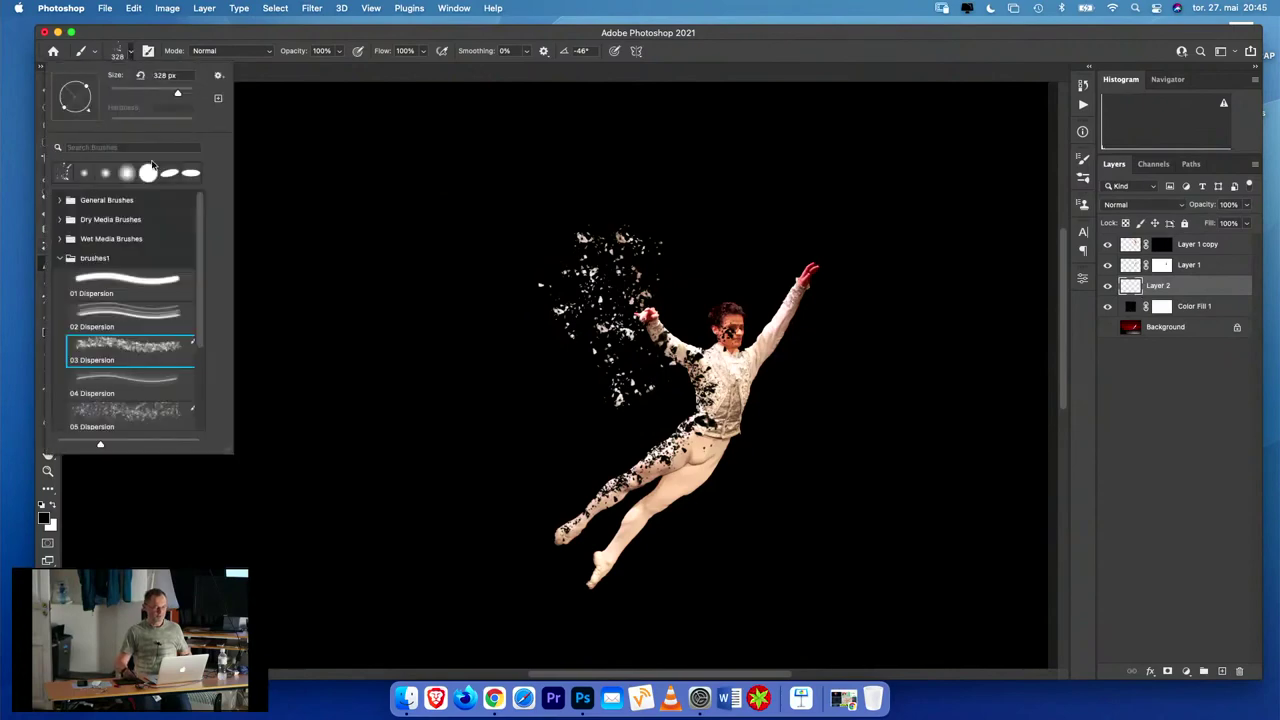
{"action": "left_click", "coordinate": [160, 175]}
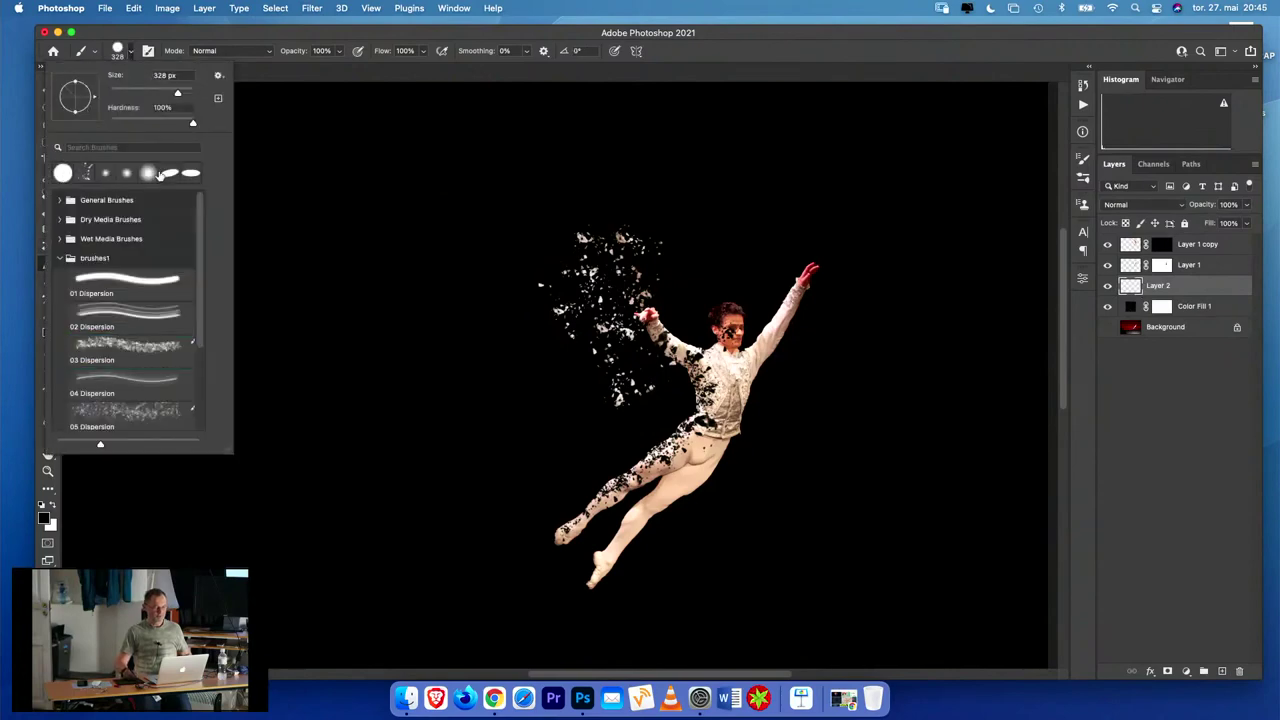
{"action": "left_click", "coordinate": [1107, 306]}
{"action": "mouse_move", "coordinate": [366, 302]}
{"action": "left_mouse_down"}
{"action": "mouse_move", "coordinate": [460, 316]}
{"action": "mouse_move", "coordinate": [532, 257]}
{"action": "mouse_move", "coordinate": [60, 75]}
{"action": "left_mouse_up"}
{"action": "mouse_move", "coordinate": [866, 252]}
{"action": "left_mouse_down"}
{"action": "mouse_move", "coordinate": [523, 200]}
{"action": "mouse_move", "coordinate": [771, 371]}
{"action": "mouse_move", "coordinate": [995, 243]}
{"action": "left_mouse_up"}
{"action": "mouse_move", "coordinate": [945, 582]}
{"action": "left_mouse_down"}
{"action": "mouse_move", "coordinate": [71, 500]}
{"action": "mouse_move", "coordinate": [257, 329]}
{"action": "mouse_move", "coordinate": [129, 671]}
{"action": "left_mouse_up"}
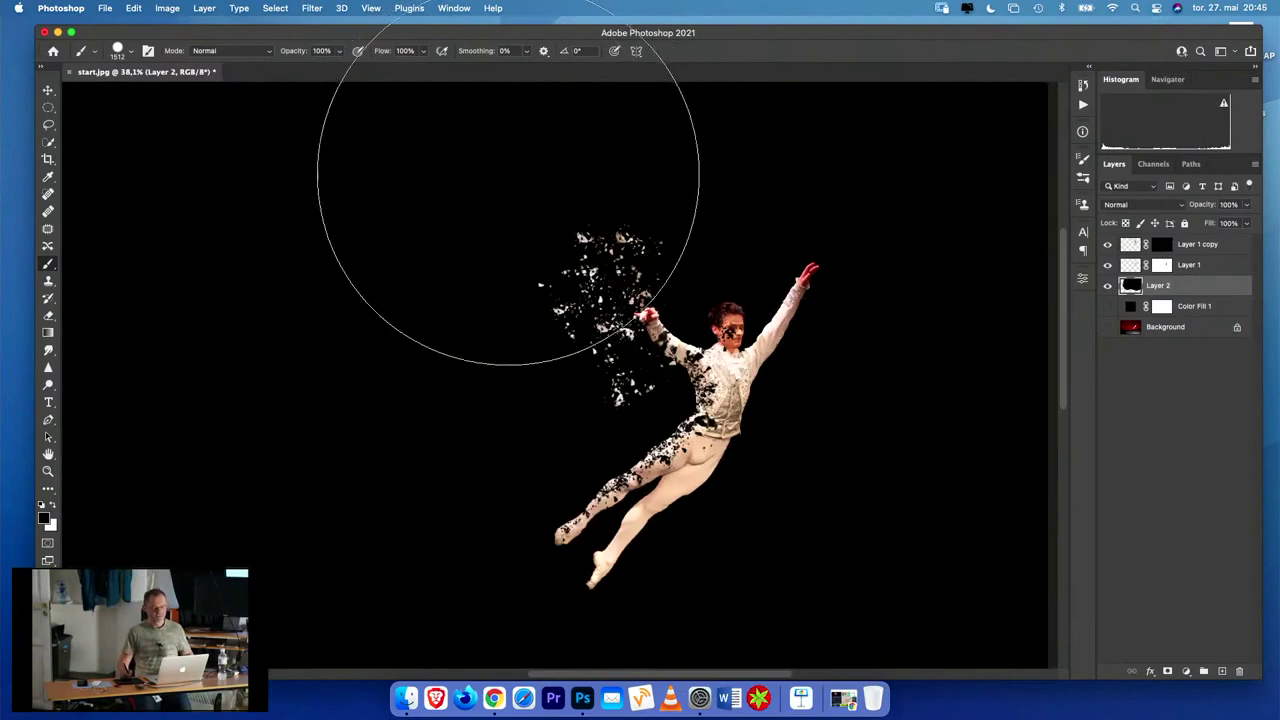
- Toggle Color Fill 1's visibility and zoom out until the whole canvas fits
{"action": "left_click", "coordinate": [1107, 306]}
{"action": "left_click", "coordinate": [1107, 306]}
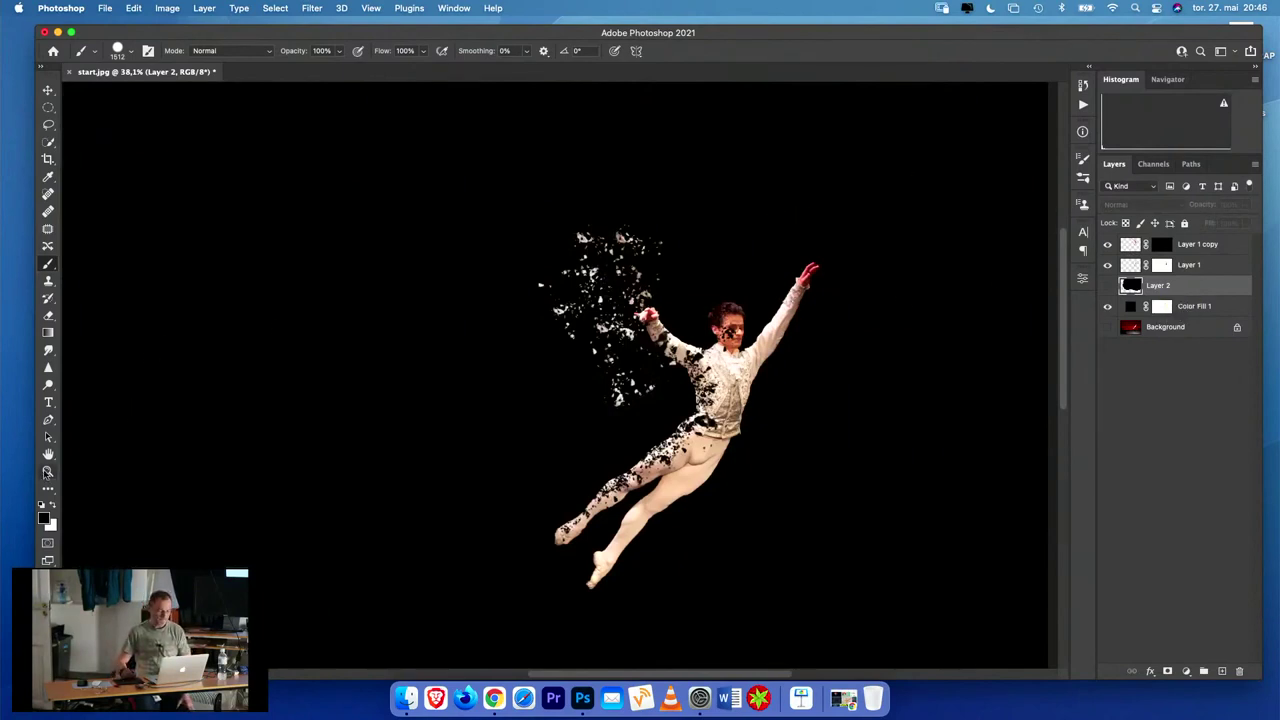
{"action": "left_click", "coordinate": [47, 471]}
{"action": "left_click_drag", "start_coordinate": [507, 357], "coordinate": [474, 360]}
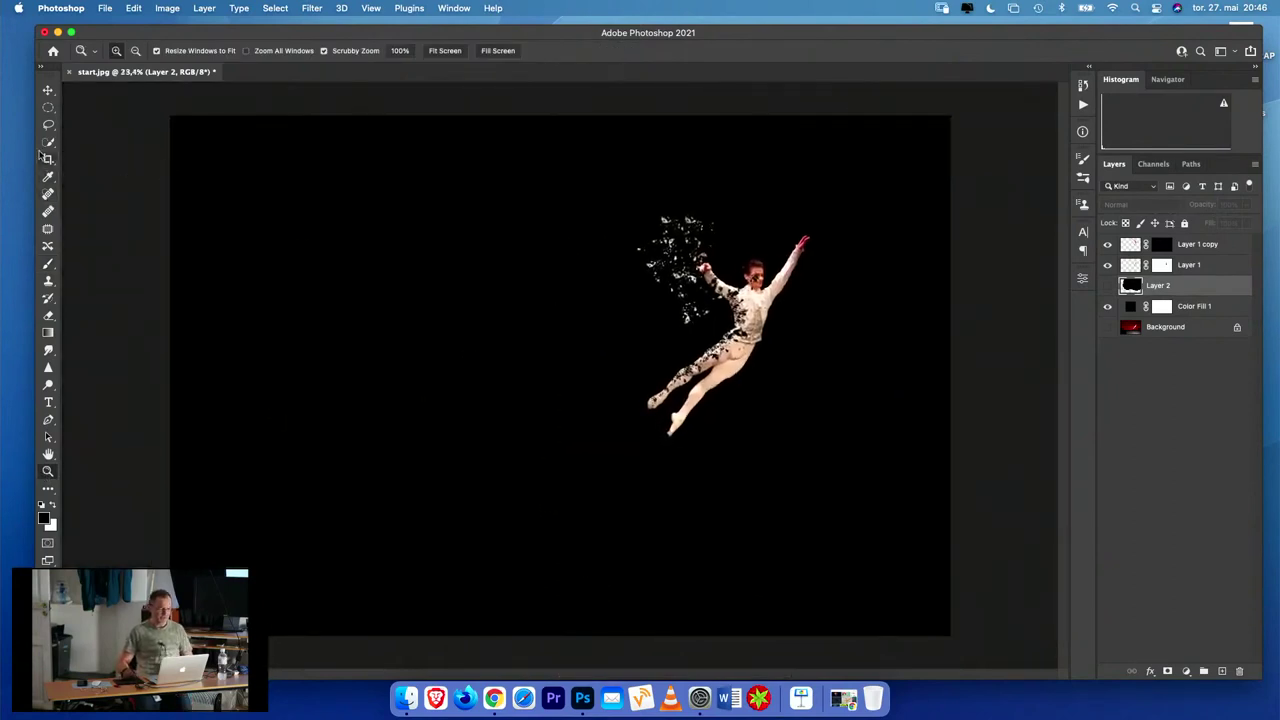
- Paint with the 05 Dispersion brush on Layer 1 copy's mask to reveal fragments above and behind the dancer
{"action": "left_click", "coordinate": [48, 264]}
{"action": "left_click", "coordinate": [131, 50]}
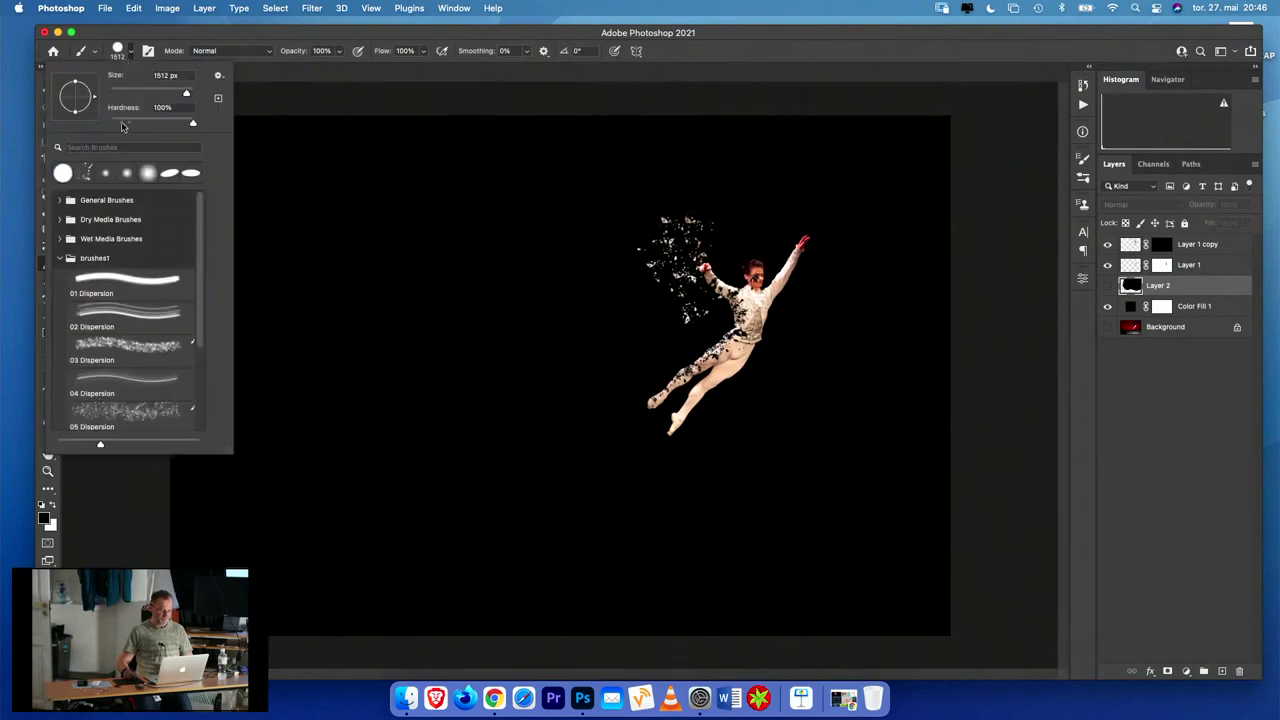
{"action": "left_click", "coordinate": [113, 346]}
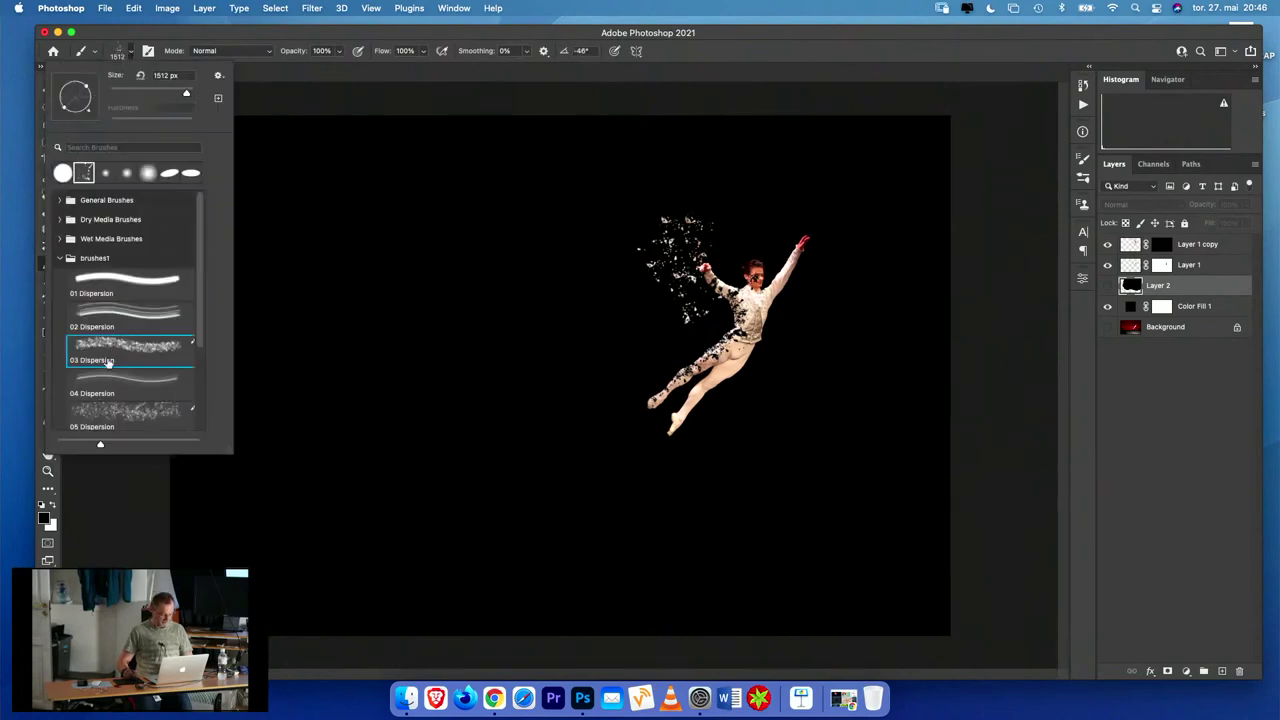
{"action": "left_click", "coordinate": [104, 411]}
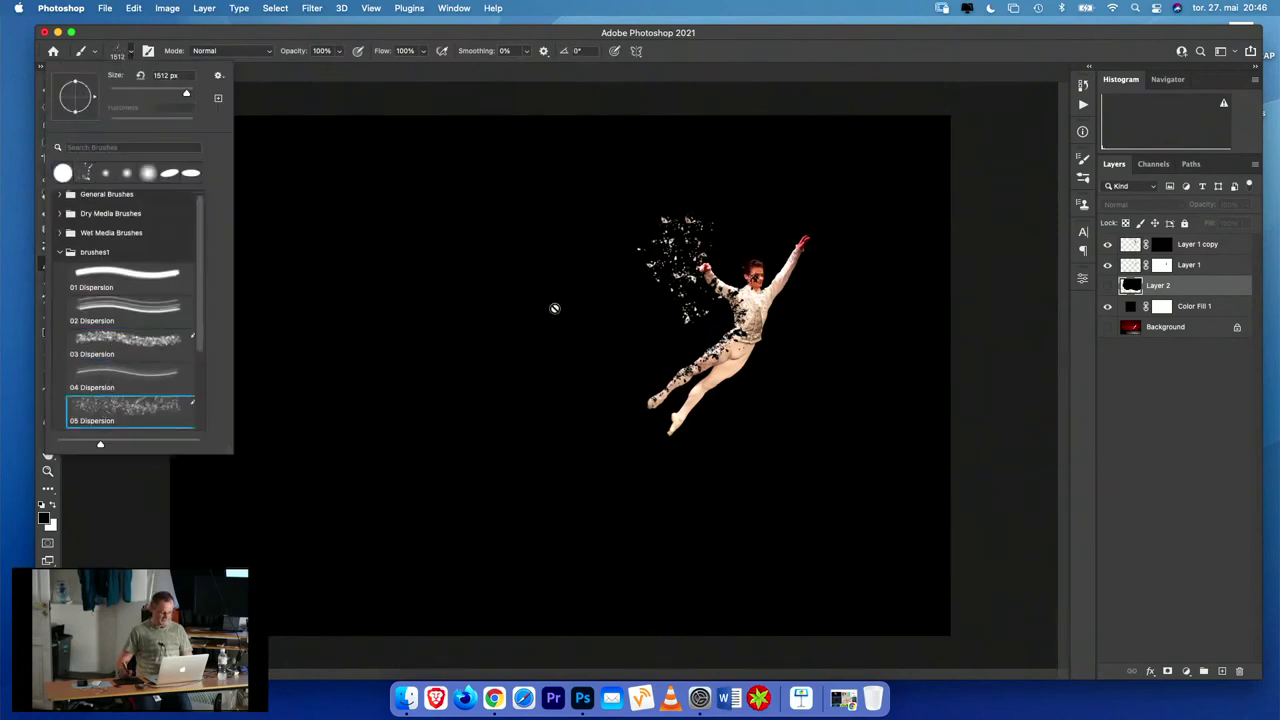
{"action": "left_click", "coordinate": [1161, 245]}
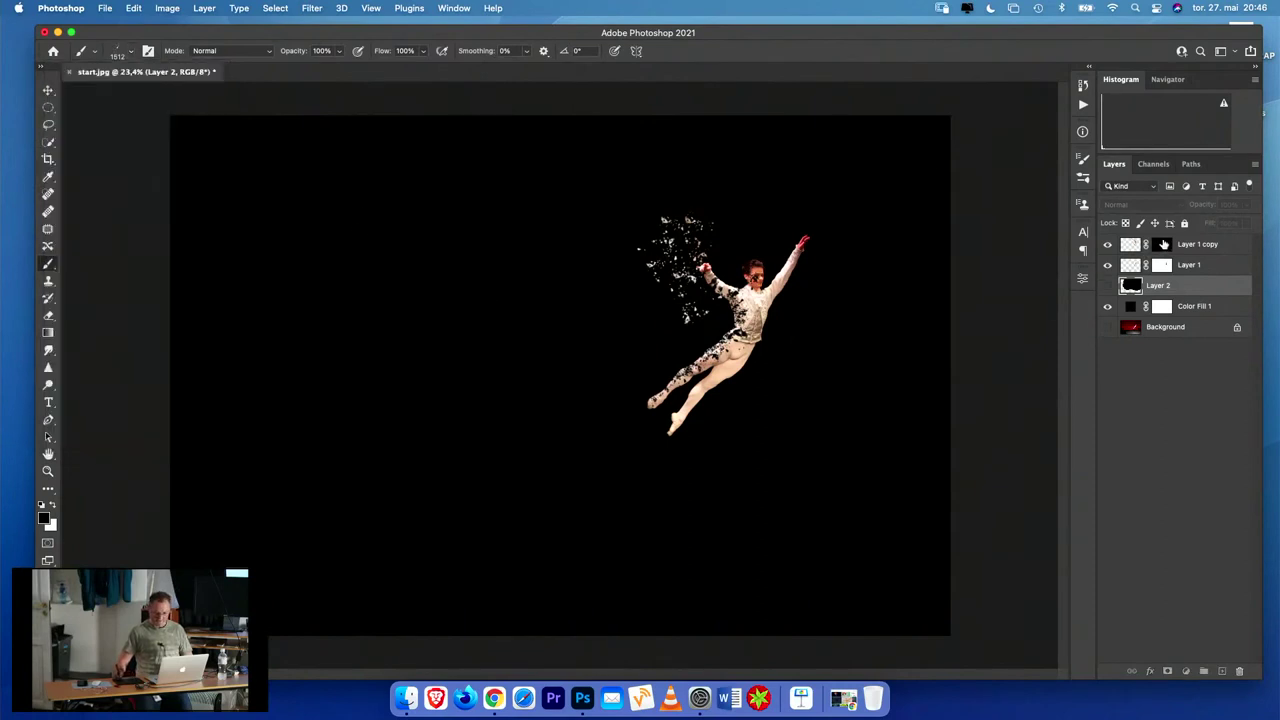
{"action": "left_click", "coordinate": [1161, 245]}
{"action": "left_click_drag", "start_coordinate": [640, 293], "coordinate": [555, 296]}
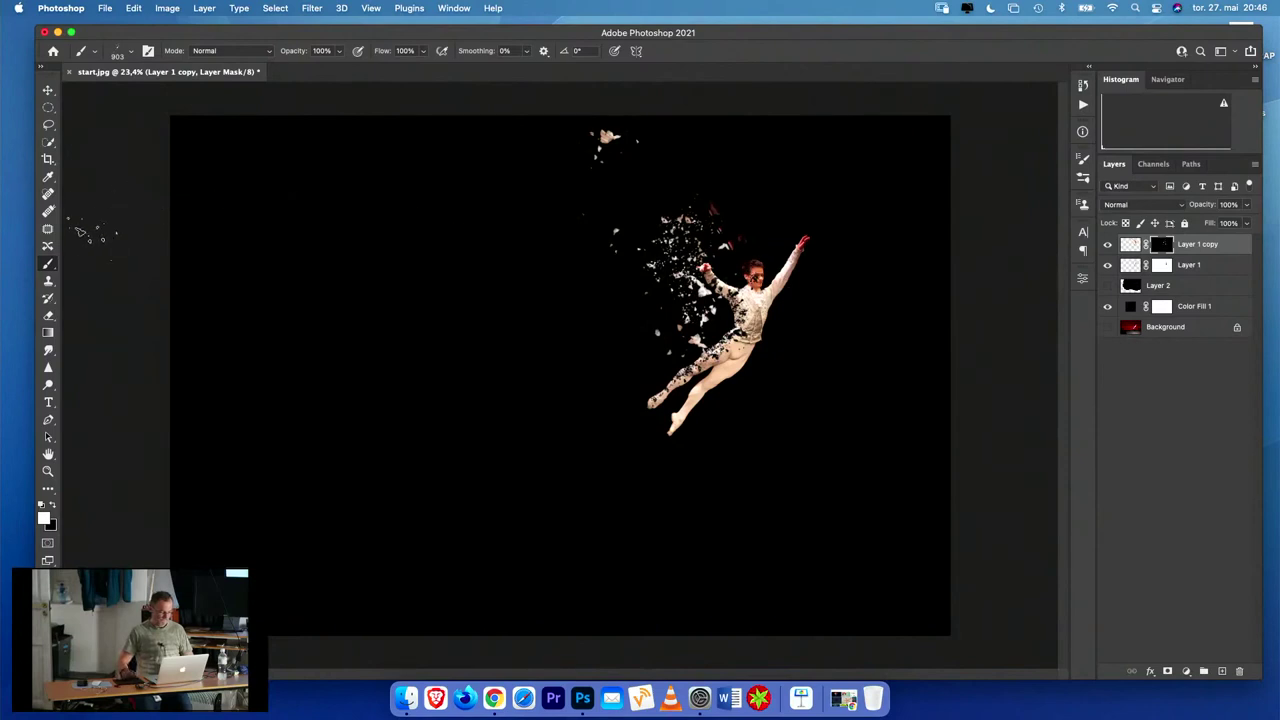
{"action": "left_click", "coordinate": [131, 51]}
- Paint with the 03 Dispersion brush at about 259 px to reveal fragments around thigh, knee, shoulder and neck
{"action": "left_click", "coordinate": [107, 339]}
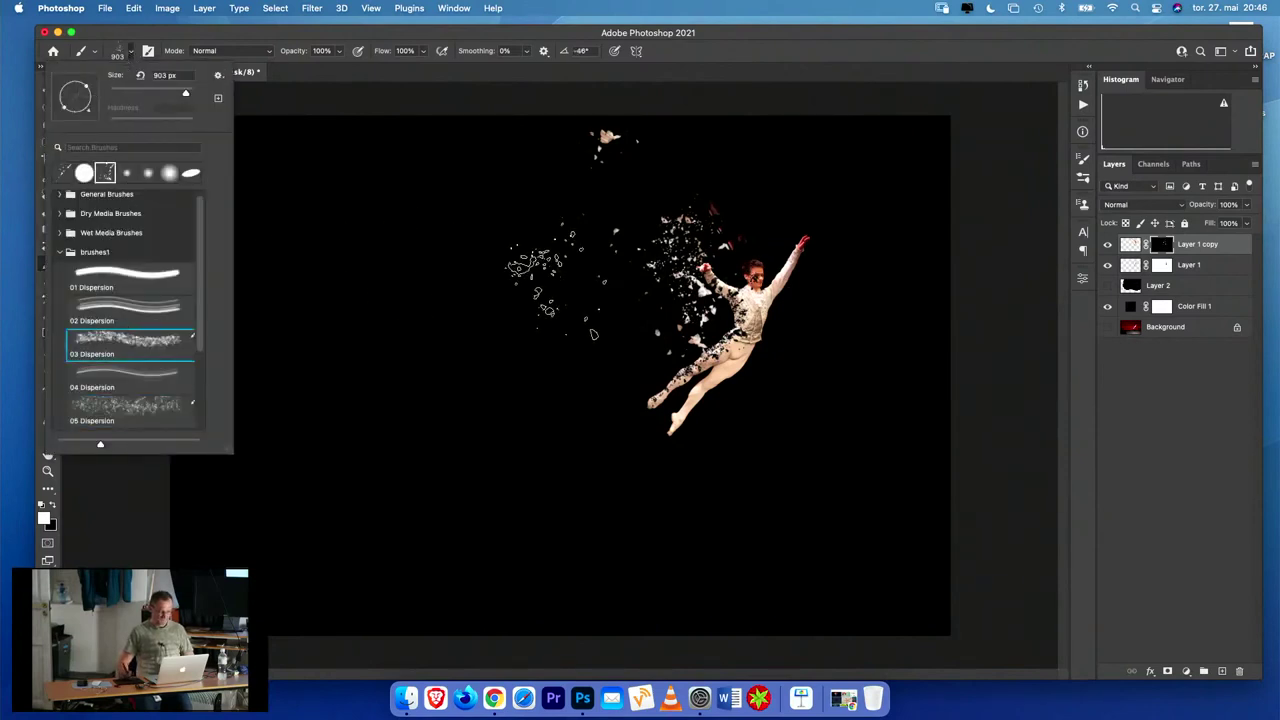
{"action": "left_click", "coordinate": [707, 318]}
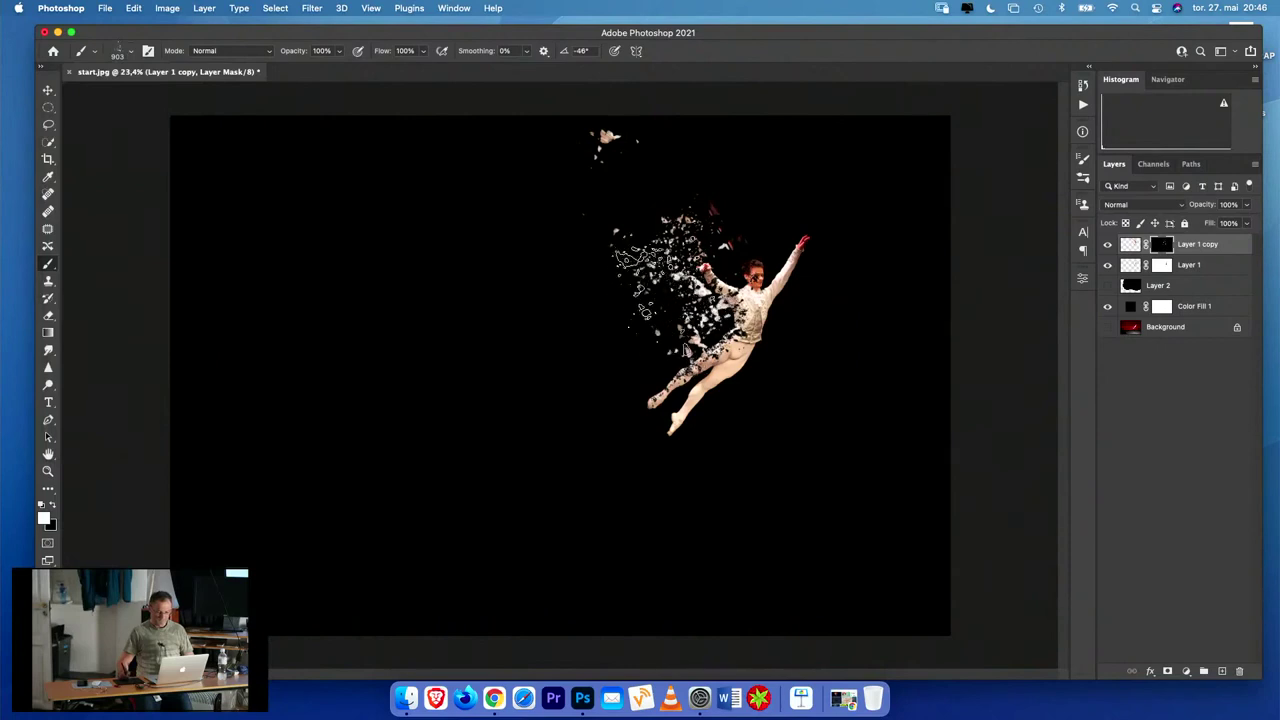
{"action": "mouse_move", "coordinate": [645, 290]}
{"action": "left_mouse_down"}
{"action": "mouse_move", "coordinate": [665, 290]}
{"action": "mouse_move", "coordinate": [605, 285]}
{"action": "mouse_move", "coordinate": [660, 292]}
{"action": "mouse_move", "coordinate": [636, 234]}
{"action": "mouse_move", "coordinate": [680, 242]}
{"action": "mouse_move", "coordinate": [684, 210]}
{"action": "mouse_move", "coordinate": [712, 270]}
{"action": "mouse_move", "coordinate": [733, 264]}
{"action": "mouse_move", "coordinate": [720, 238]}
{"action": "mouse_move", "coordinate": [708, 342]}
{"action": "left_mouse_up"}
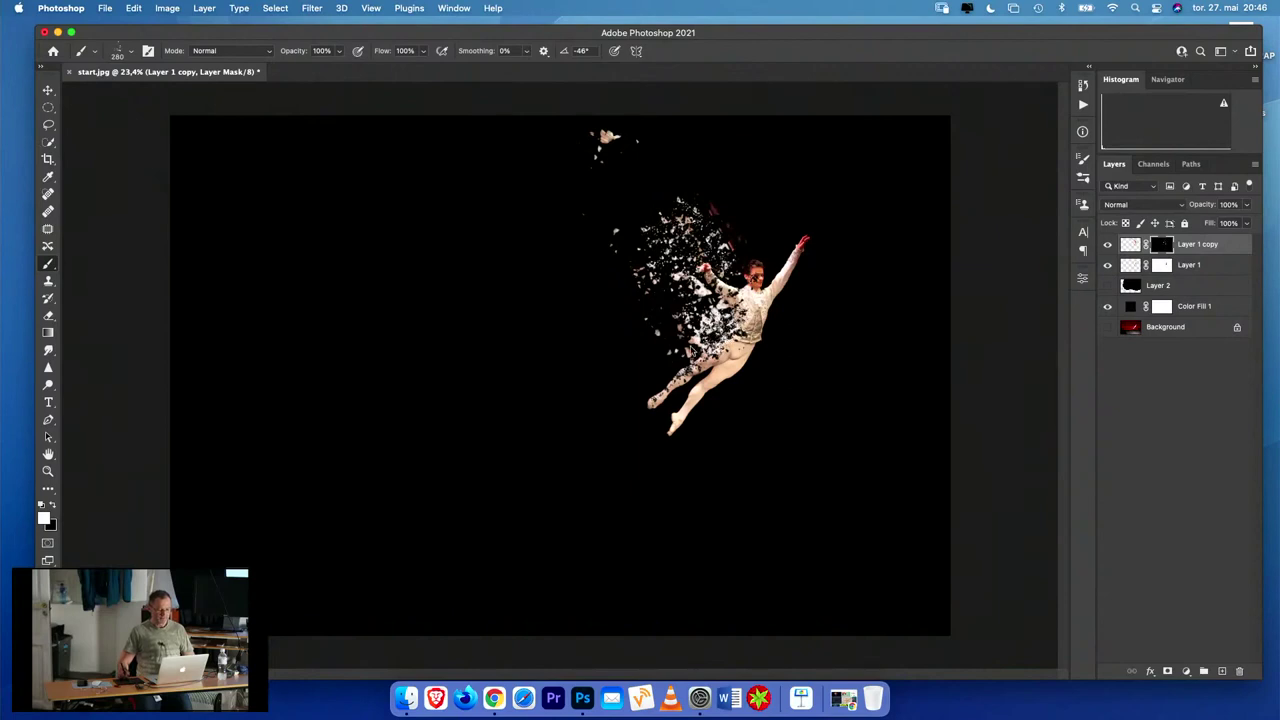
{"action": "left_click_drag", "start_coordinate": [698, 342], "coordinate": [677, 368]}
{"action": "mouse_move", "coordinate": [748, 274]}
{"action": "left_mouse_down"}
{"action": "mouse_move", "coordinate": [744, 248]}
{"action": "mouse_move", "coordinate": [691, 220]}
{"action": "mouse_move", "coordinate": [660, 300]}
{"action": "mouse_move", "coordinate": [642, 264]}
{"action": "mouse_move", "coordinate": [683, 302]}
{"action": "mouse_move", "coordinate": [700, 280]}
{"action": "mouse_move", "coordinate": [650, 298]}
{"action": "mouse_move", "coordinate": [646, 340]}
{"action": "mouse_move", "coordinate": [617, 265]}
{"action": "left_mouse_up"}
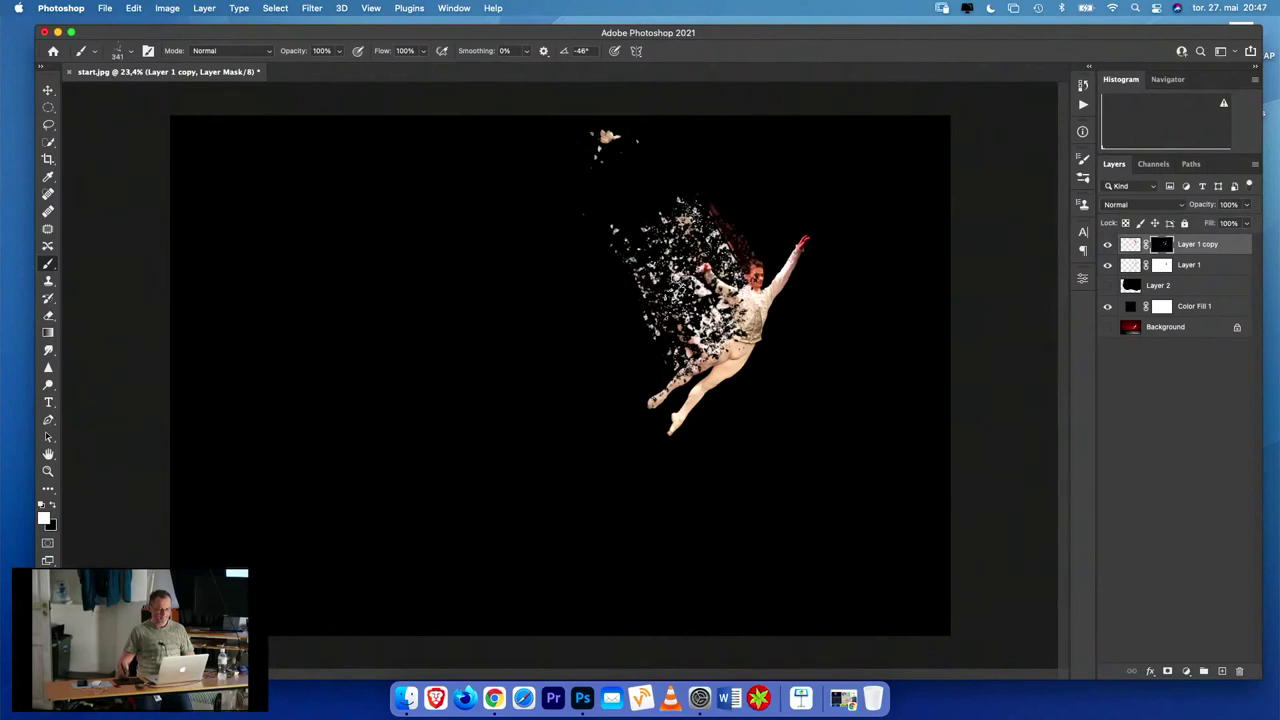
{"action": "mouse_move", "coordinate": [672, 280]}
{"action": "left_mouse_down"}
{"action": "mouse_move", "coordinate": [571, 260]}
{"action": "mouse_move", "coordinate": [611, 320]}
{"action": "mouse_move", "coordinate": [626, 320]}
{"action": "mouse_move", "coordinate": [631, 260]}
{"action": "mouse_move", "coordinate": [616, 260]}
{"action": "mouse_move", "coordinate": [606, 320]}
{"action": "mouse_move", "coordinate": [646, 360]}
{"action": "mouse_move", "coordinate": [746, 380]}
{"action": "mouse_move", "coordinate": [626, 360]}
{"action": "mouse_move", "coordinate": [616, 370]}
{"action": "mouse_move", "coordinate": [646, 365]}
{"action": "mouse_move", "coordinate": [626, 390]}
{"action": "mouse_move", "coordinate": [611, 380]}
{"action": "mouse_move", "coordinate": [626, 315]}
{"action": "mouse_move", "coordinate": [591, 275]}
{"action": "mouse_move", "coordinate": [726, 215]}
{"action": "mouse_move", "coordinate": [724, 195]}
{"action": "mouse_move", "coordinate": [781, 265]}
{"action": "mouse_move", "coordinate": [760, 224]}
{"action": "mouse_move", "coordinate": [612, 273]}
{"action": "mouse_move", "coordinate": [620, 395]}
{"action": "left_mouse_up"}
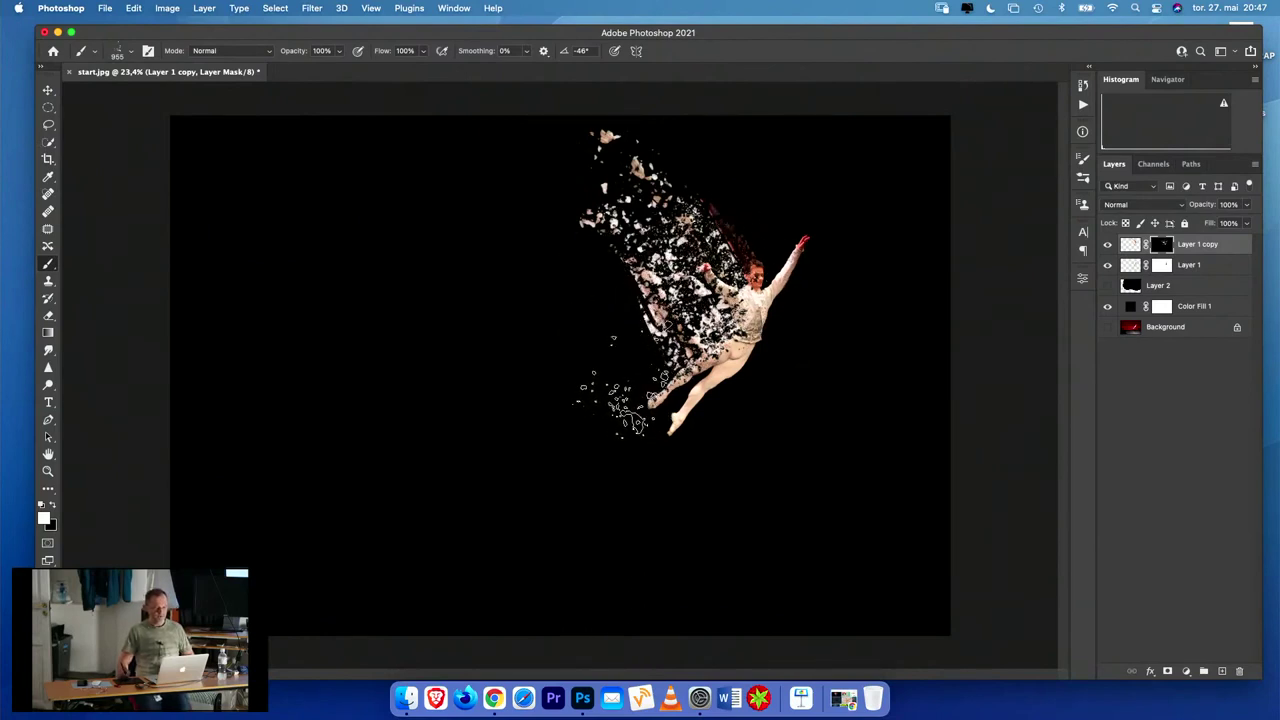
{"action": "left_click", "coordinate": [47, 91]}
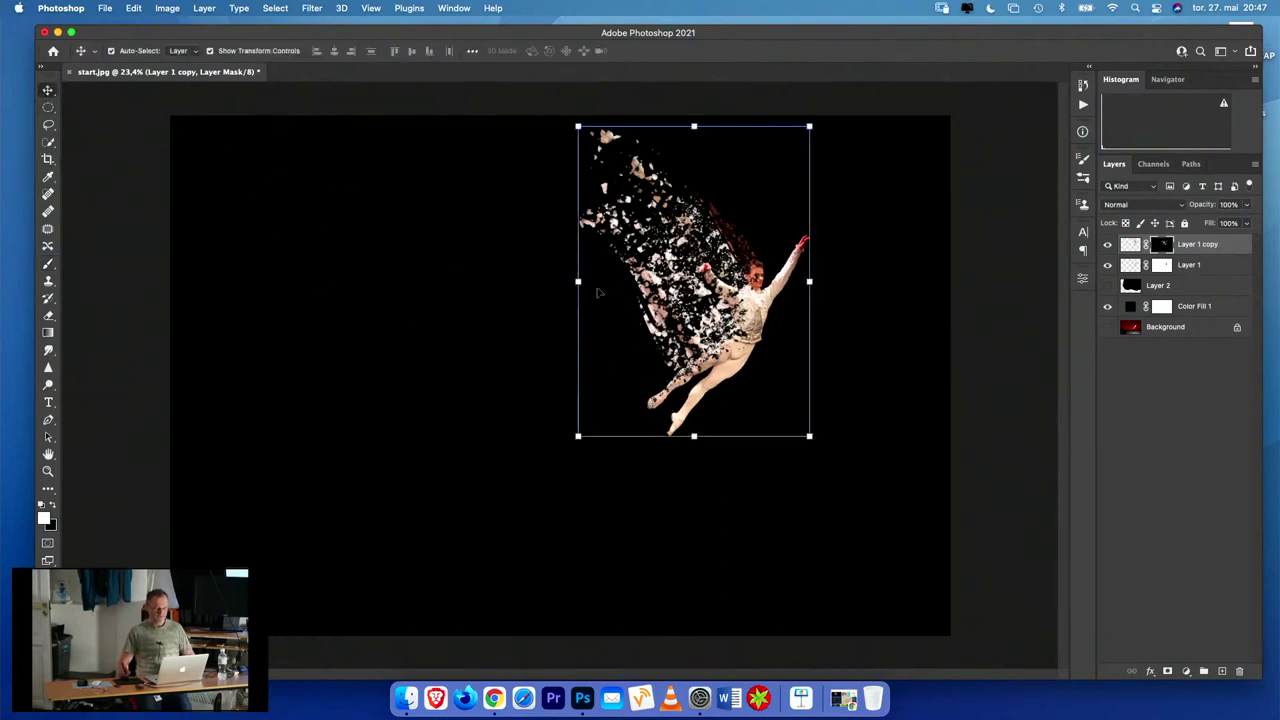
{"action": "left_click", "coordinate": [1130, 245]}
{"action": "left_click", "coordinate": [1107, 245]}
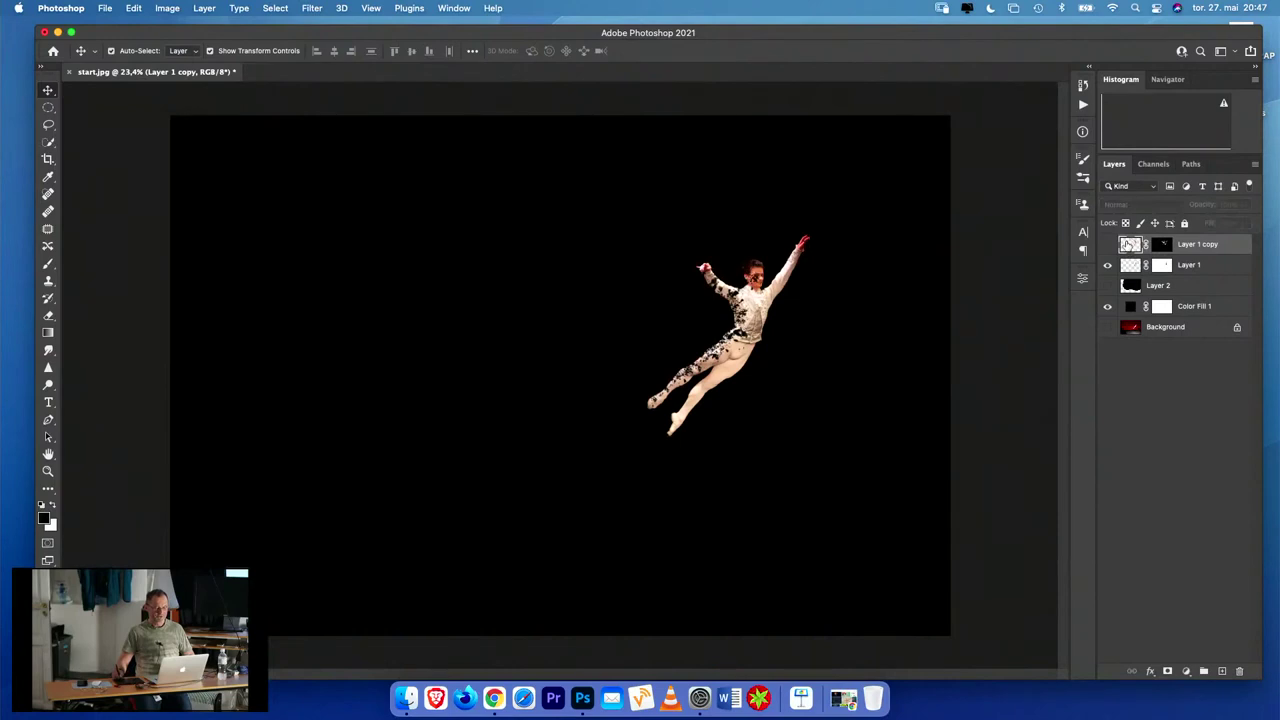
{"action": "double_click", "coordinate": [1113, 245]}
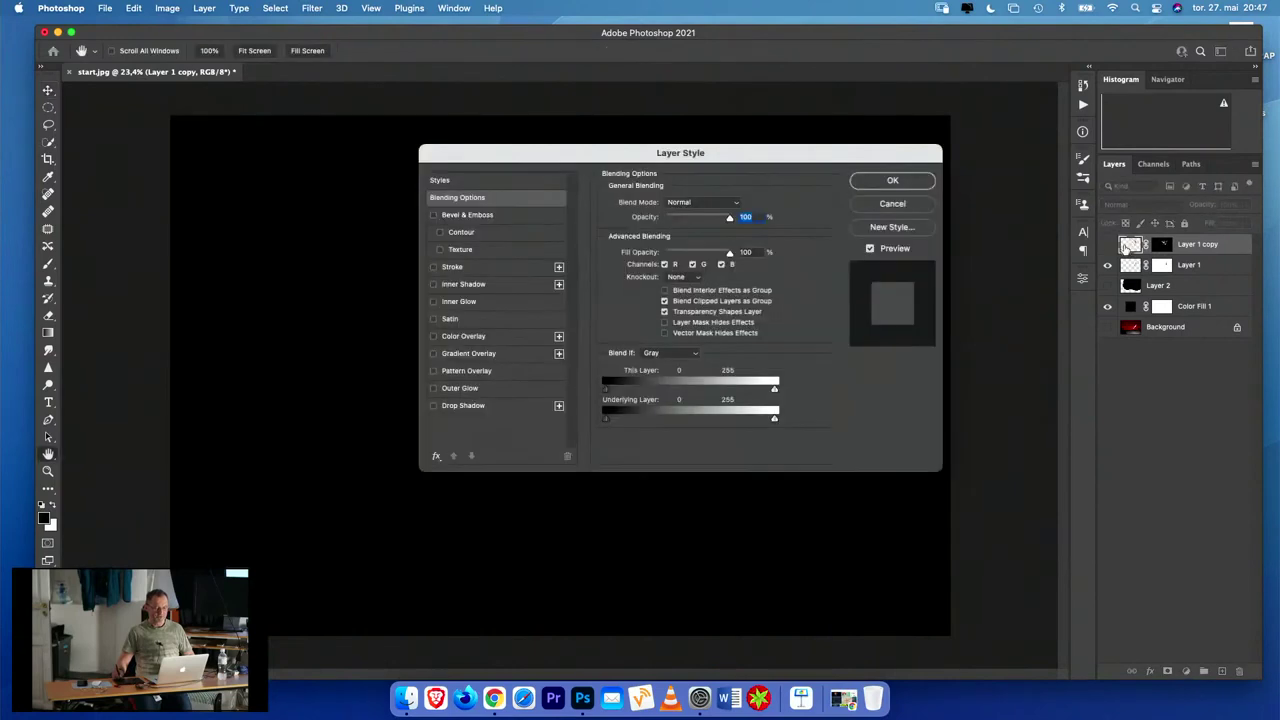
{"action": "left_click", "coordinate": [903, 202]}
{"action": "left_click", "coordinate": [1107, 245]}
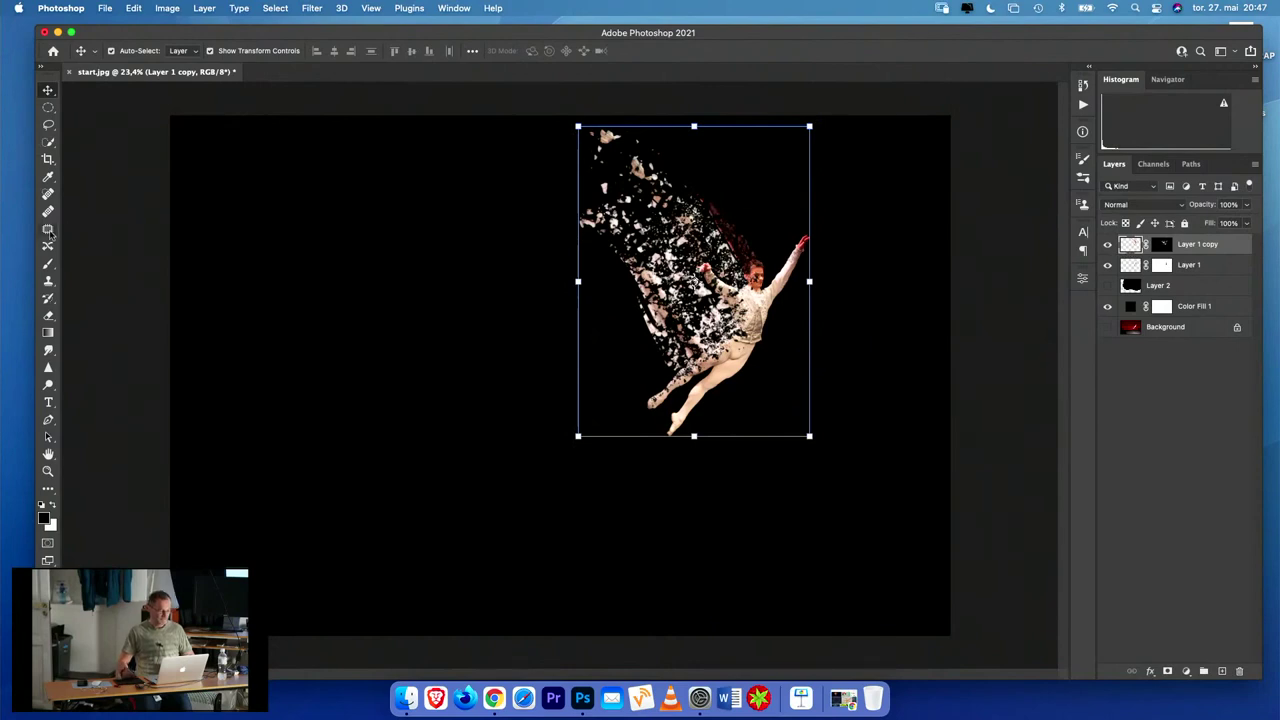
{"action": "left_click", "coordinate": [48, 350]}
- Sample a skin tone and paint skin-toned fragments onto Layer 1 copy left of the dancer
{"action": "left_click", "coordinate": [100, 361]}
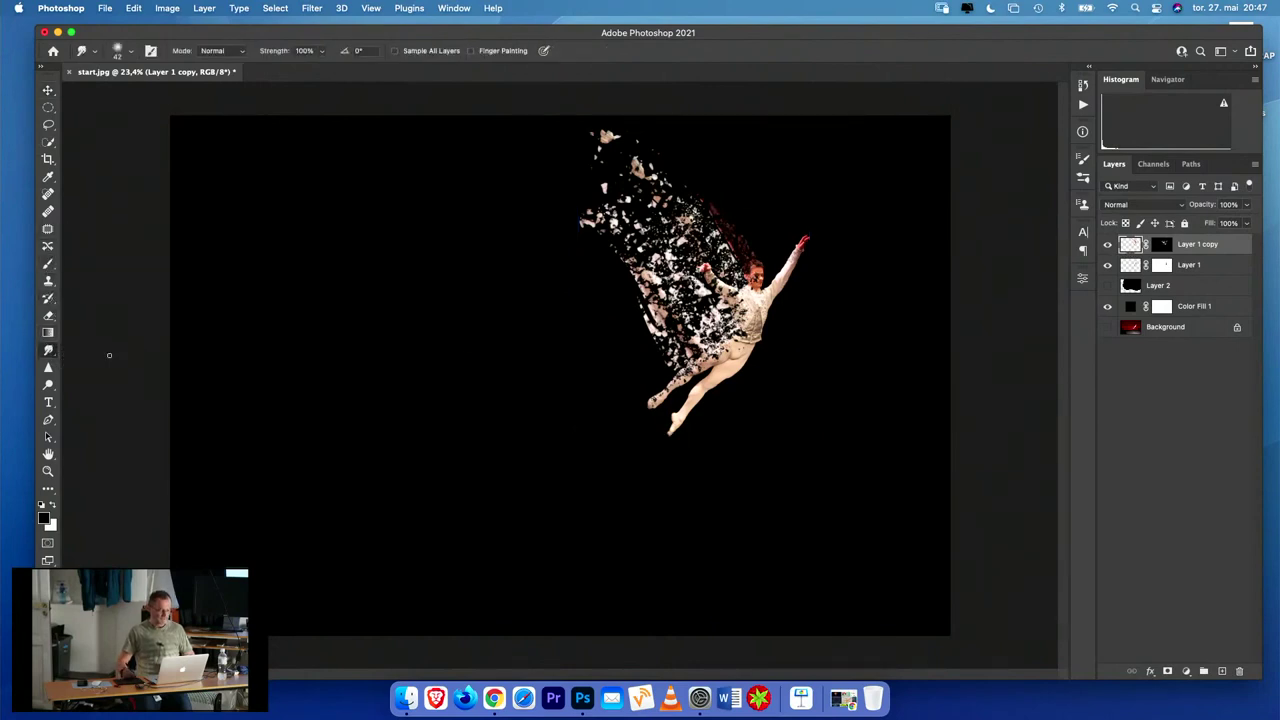
{"action": "left_click_drag", "start_coordinate": [649, 373], "coordinate": [657, 389]}
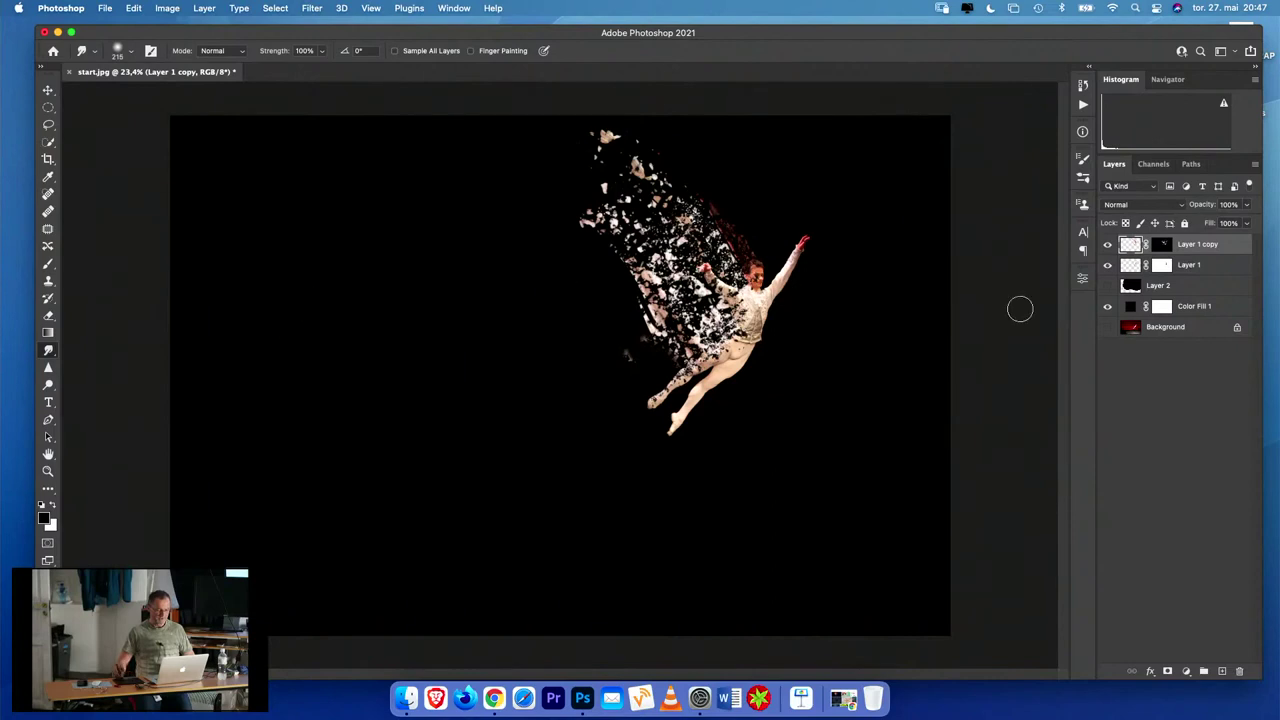
{"action": "left_click", "coordinate": [47, 264]}
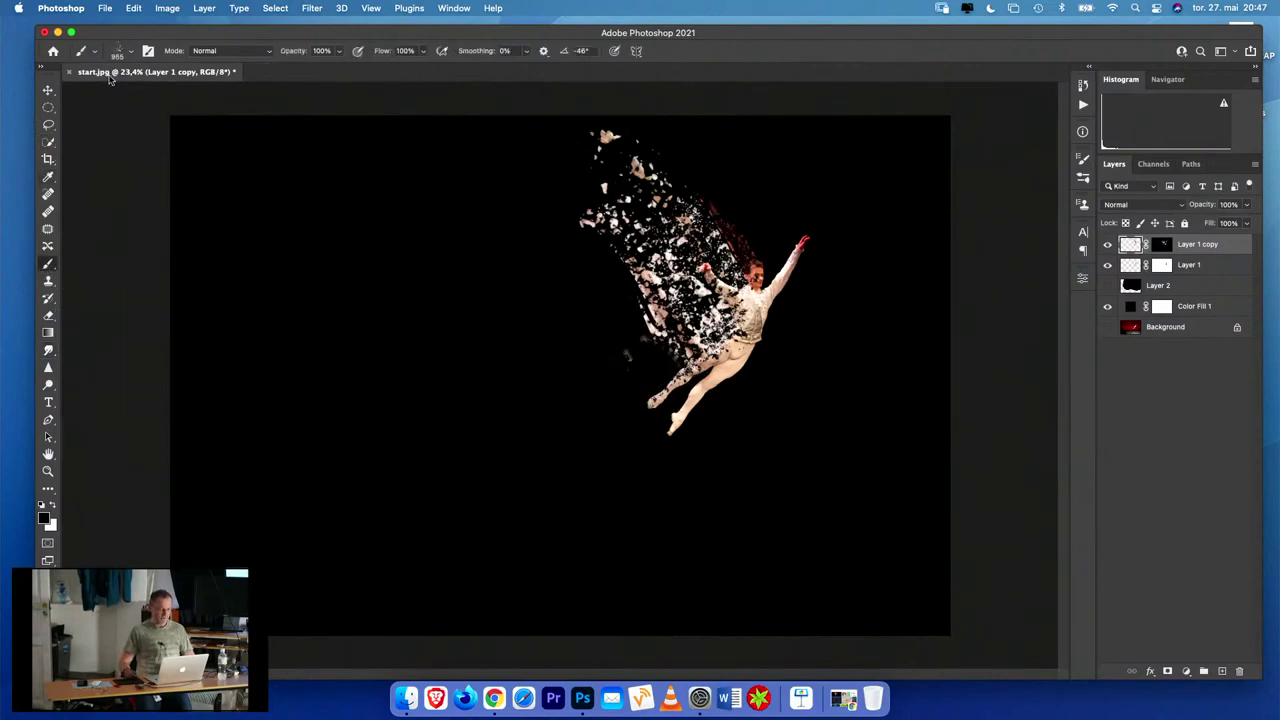
{"action": "left_click", "coordinate": [129, 53]}
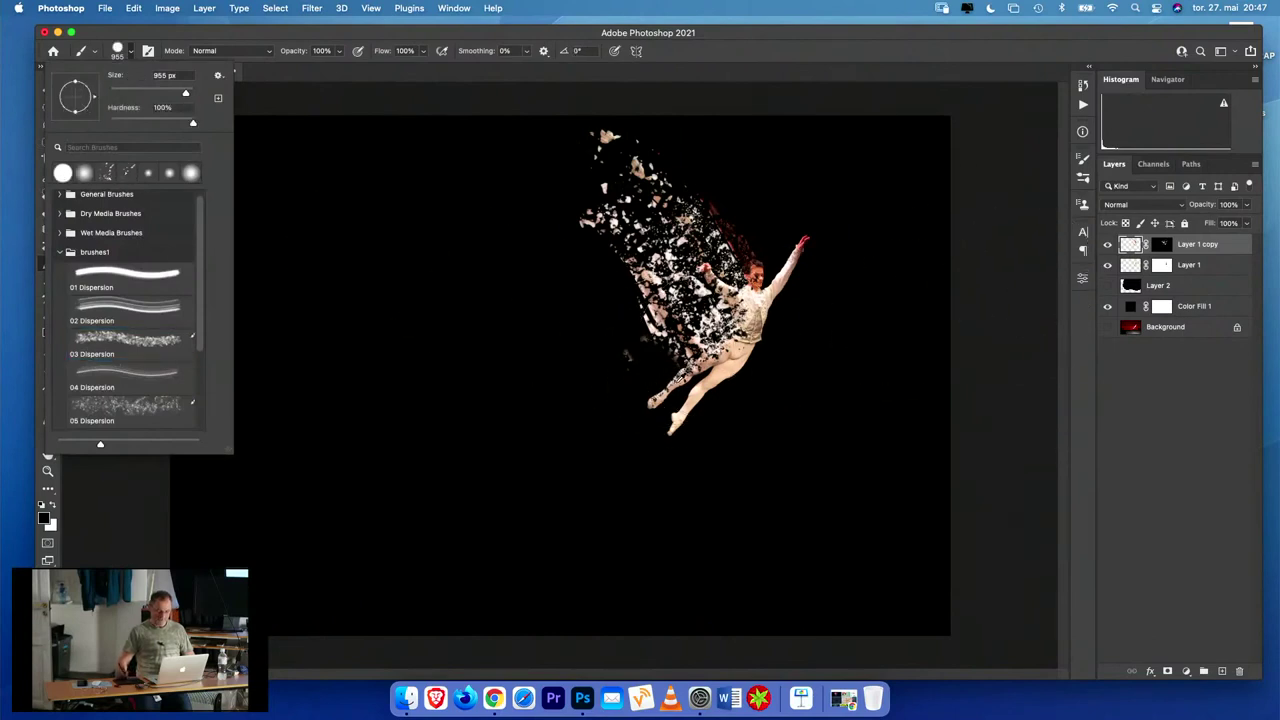
{"action": "left_click", "coordinate": [680, 386]}
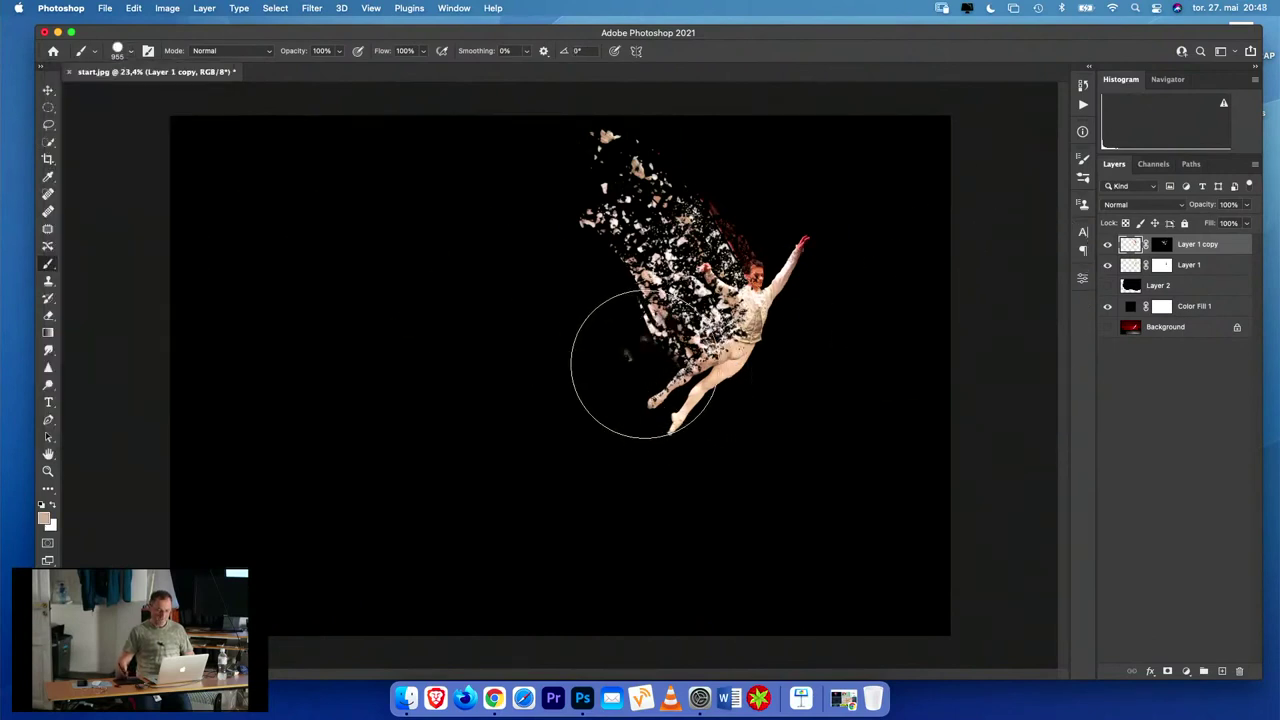
{"action": "left_click", "coordinate": [655, 375], "text": "alt"}
{"action": "mouse_move", "coordinate": [661, 368]}
{"action": "left_mouse_down"}
{"action": "mouse_move", "coordinate": [571, 286]}
{"action": "mouse_move", "coordinate": [543, 214]}
{"action": "mouse_move", "coordinate": [569, 231]}
{"action": "mouse_move", "coordinate": [623, 335]}
{"action": "mouse_move", "coordinate": [537, 177]}
{"action": "left_mouse_up"}
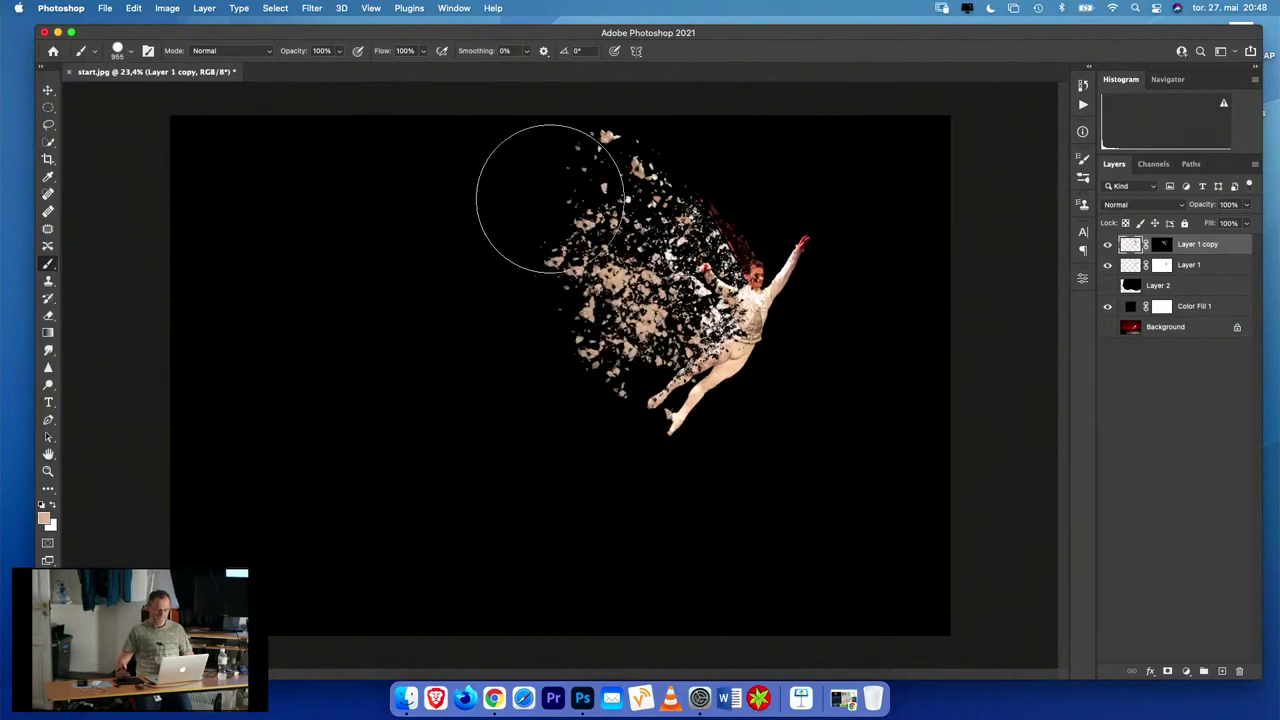
{"action": "left_click", "coordinate": [1162, 246]}
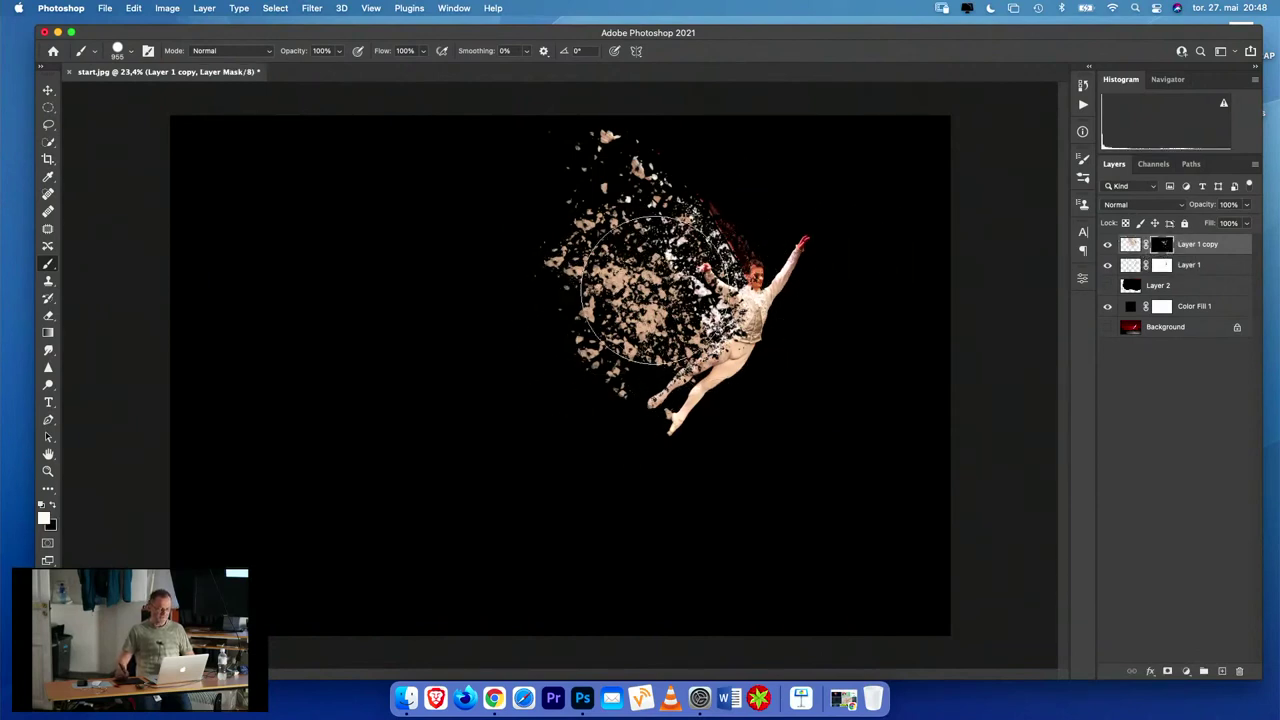
- Paint black with the 03 Dispersion brush on the mask to break skin-toned patches into particles
{"action": "left_click", "coordinate": [53, 503]}
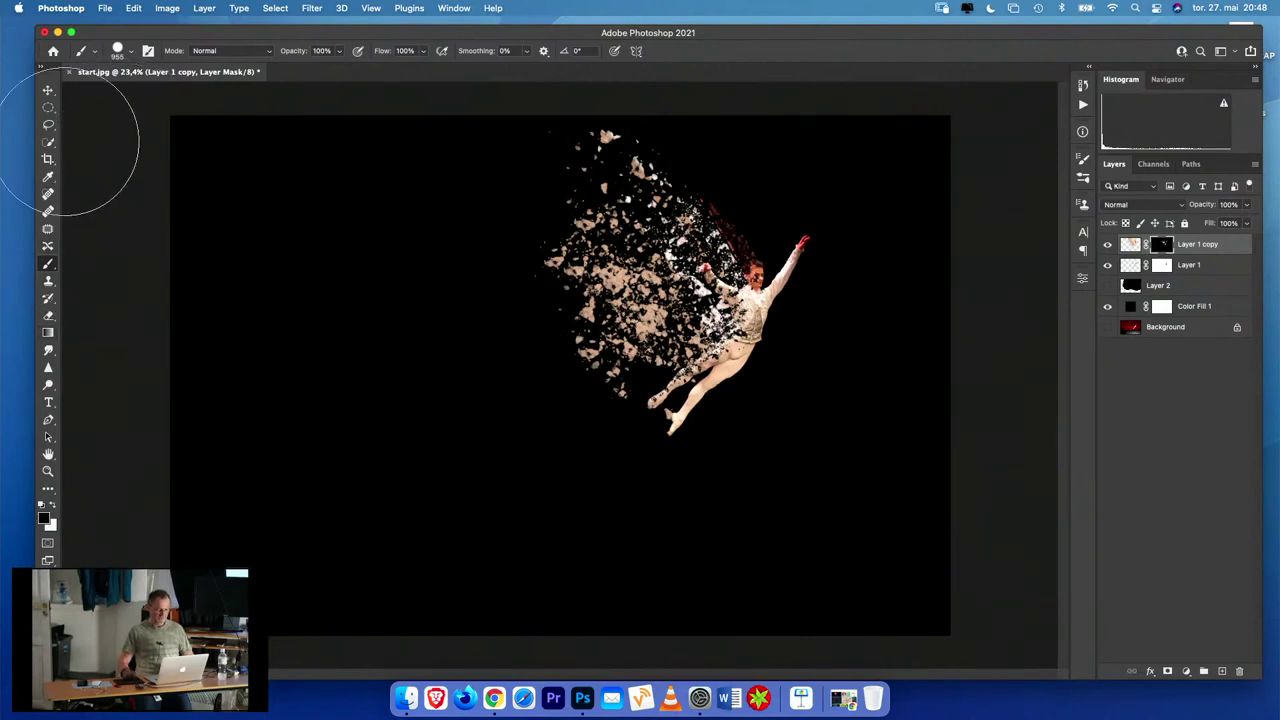
{"action": "left_click", "coordinate": [129, 51]}
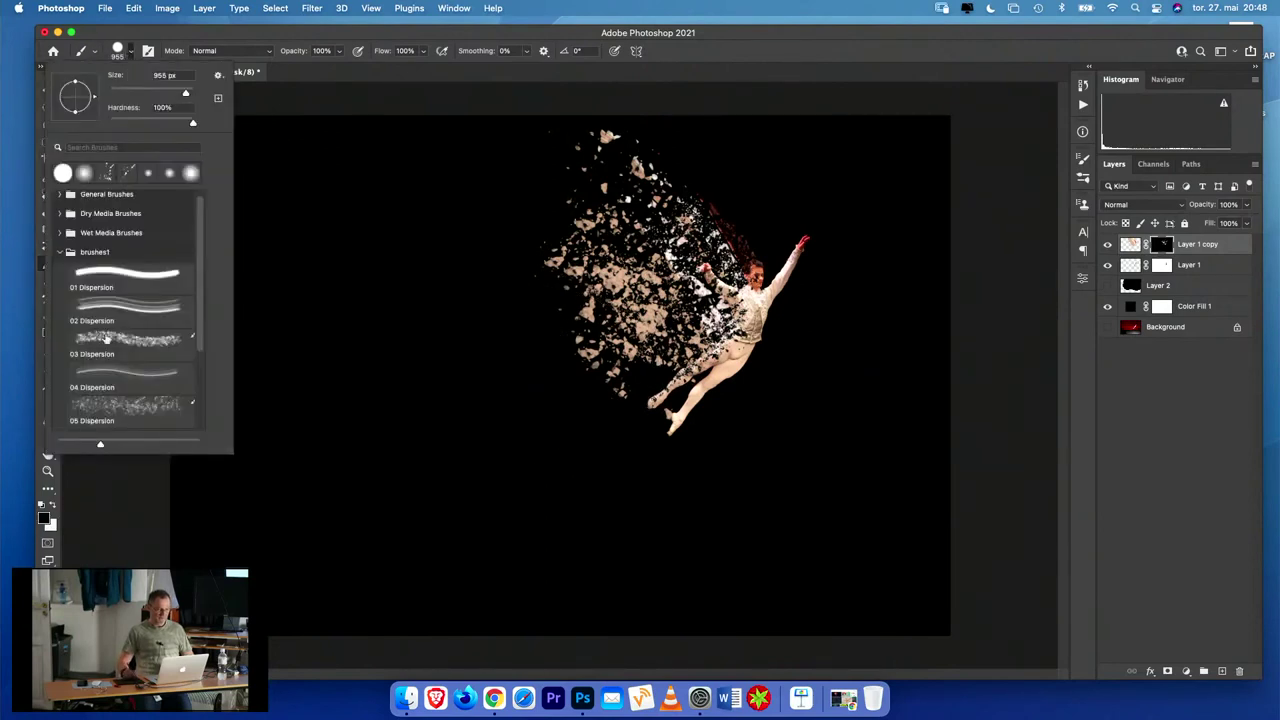
{"action": "left_click", "coordinate": [106, 338]}
{"action": "left_click", "coordinate": [600, 372]}
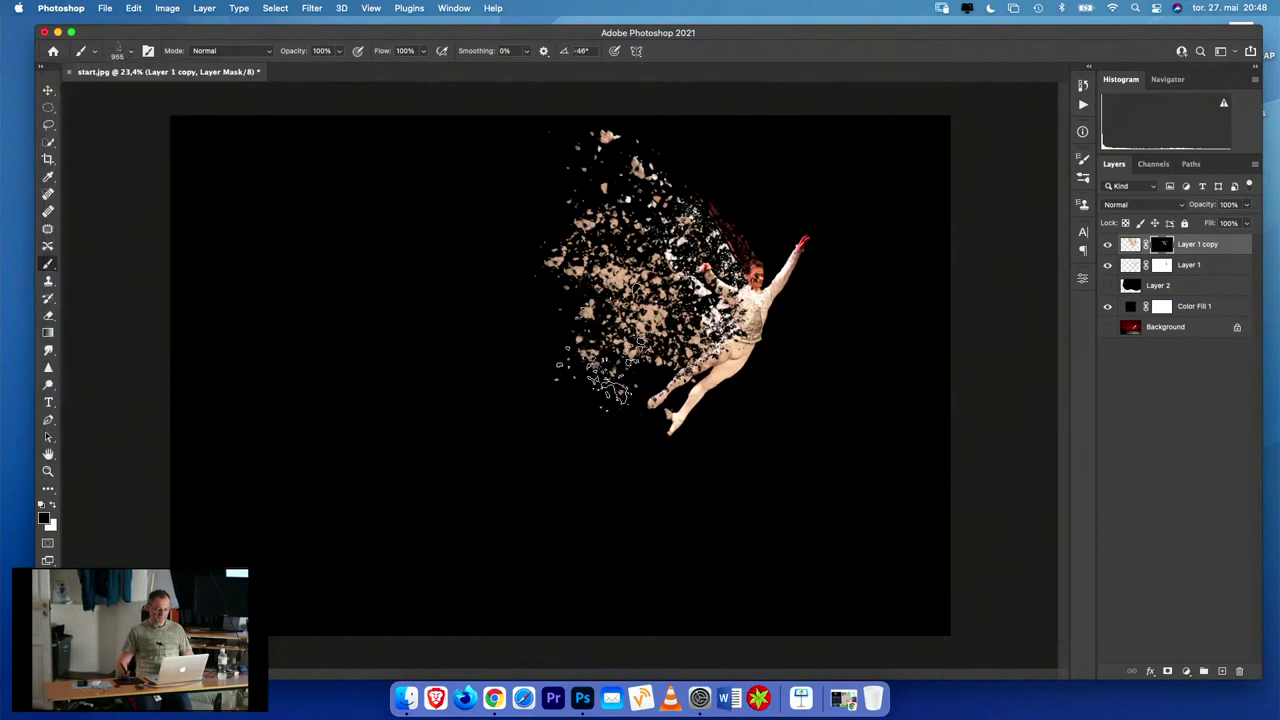
{"action": "mouse_move", "coordinate": [635, 320]}
{"action": "left_mouse_down"}
{"action": "mouse_move", "coordinate": [615, 300]}
{"action": "mouse_move", "coordinate": [585, 325]}
{"action": "left_mouse_up"}
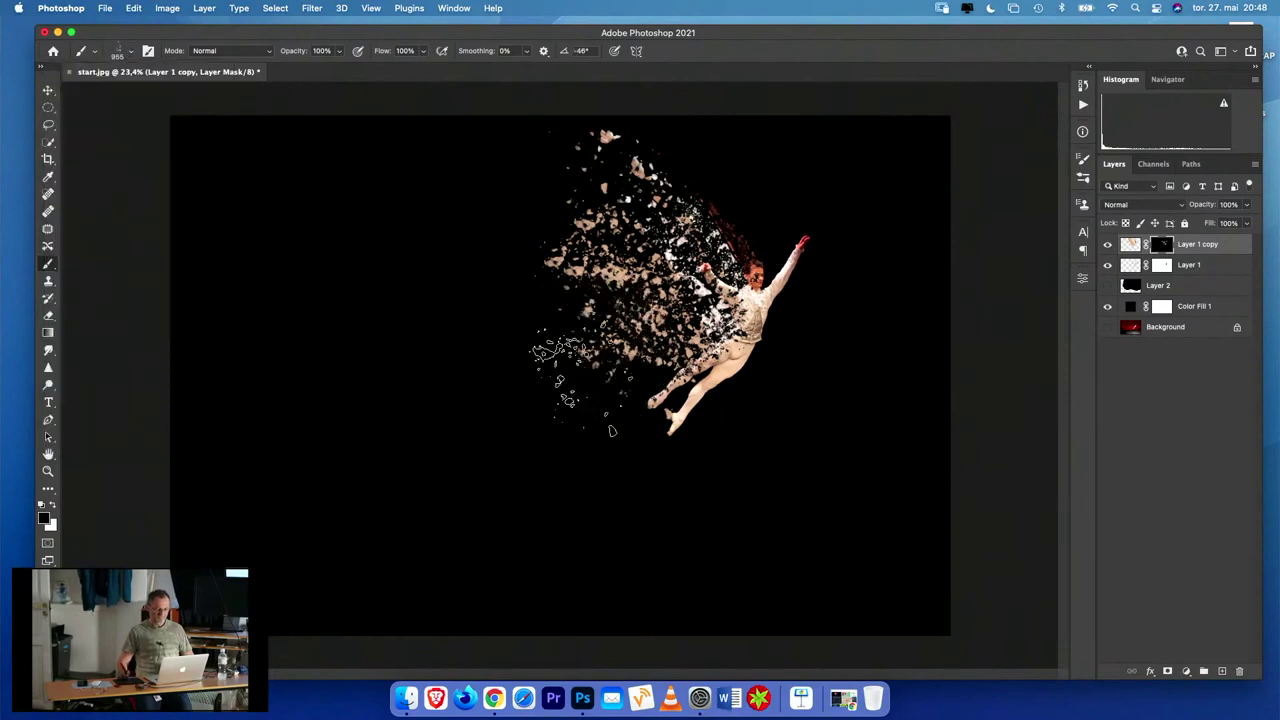
{"action": "mouse_move", "coordinate": [575, 385]}
{"action": "left_mouse_down"}
{"action": "mouse_move", "coordinate": [564, 315]}
{"action": "mouse_move", "coordinate": [571, 296]}
{"action": "mouse_move", "coordinate": [600, 330]}
{"action": "mouse_move", "coordinate": [612, 225]}
{"action": "mouse_move", "coordinate": [665, 260]}
{"action": "mouse_move", "coordinate": [640, 220]}
{"action": "mouse_move", "coordinate": [615, 355]}
{"action": "mouse_move", "coordinate": [605, 340]}
{"action": "mouse_move", "coordinate": [552, 366]}
{"action": "mouse_move", "coordinate": [624, 326]}
{"action": "mouse_move", "coordinate": [621, 373]}
{"action": "mouse_move", "coordinate": [665, 365]}
{"action": "mouse_move", "coordinate": [645, 315]}
{"action": "mouse_move", "coordinate": [700, 290]}
{"action": "mouse_move", "coordinate": [680, 200]}
{"action": "mouse_move", "coordinate": [650, 170]}
{"action": "mouse_move", "coordinate": [705, 390]}
{"action": "left_mouse_up"}
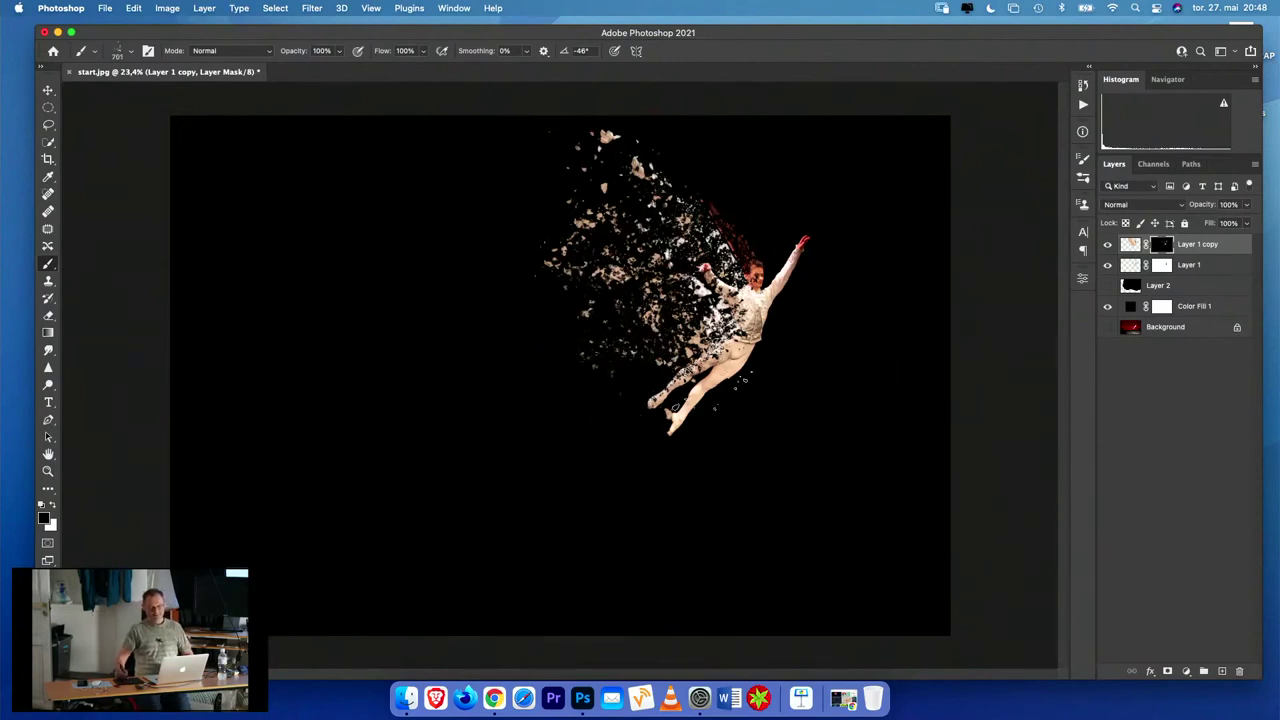
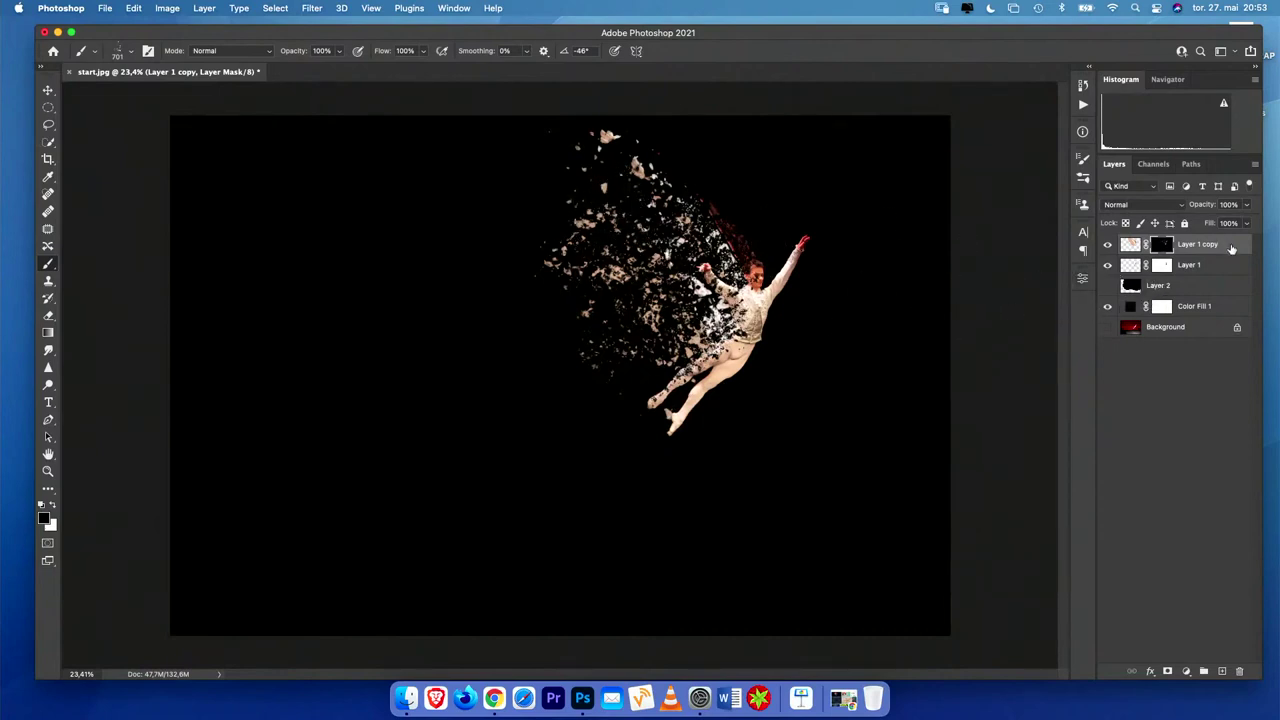
- Select Layer 1 copy through Layer 2 and transform the dancer and particles lower on the canvas
{"action": "left_click", "coordinate": [1233, 249]}
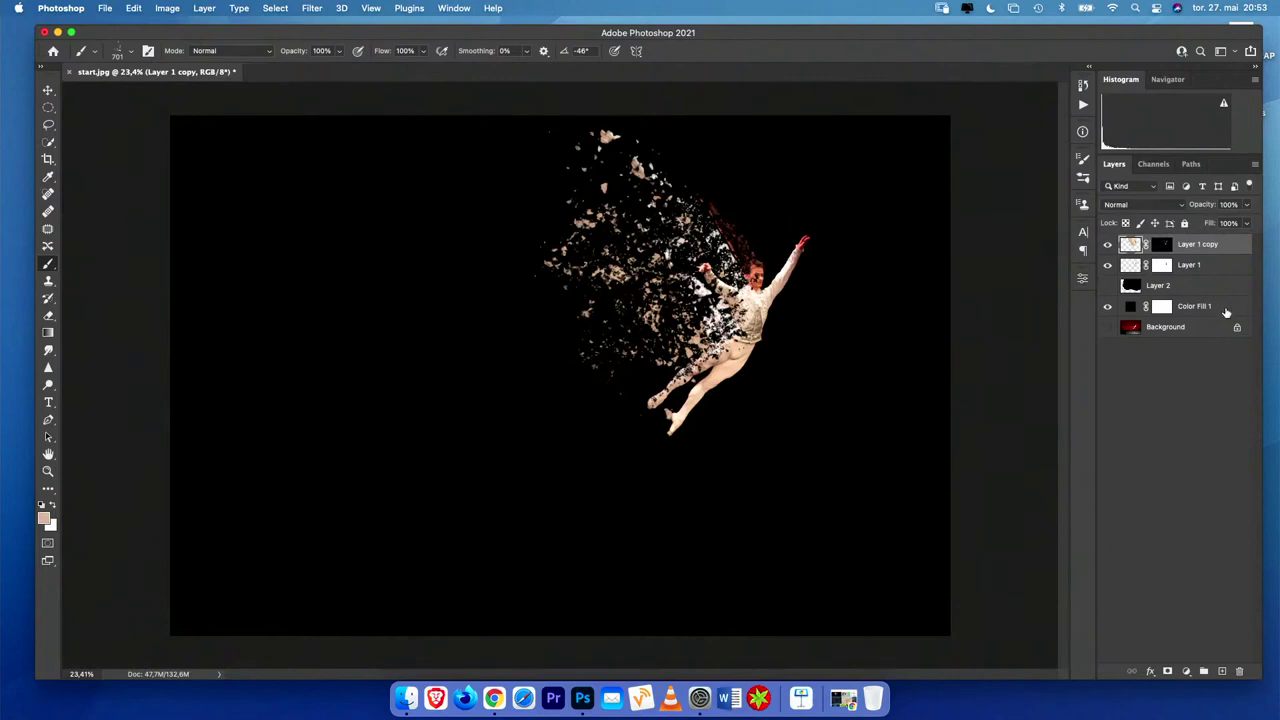
{"action": "left_click", "coordinate": [1227, 311], "text": "shift"}
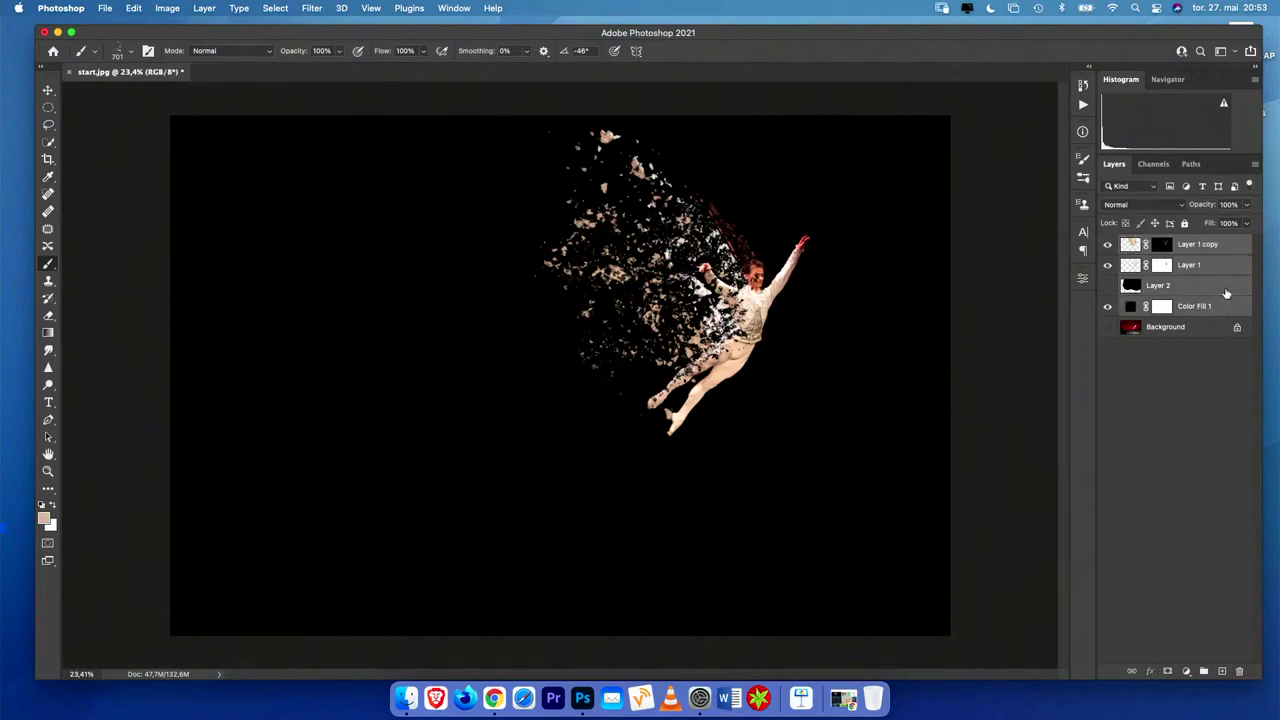
{"action": "left_click", "coordinate": [1227, 294], "text": "shift"}
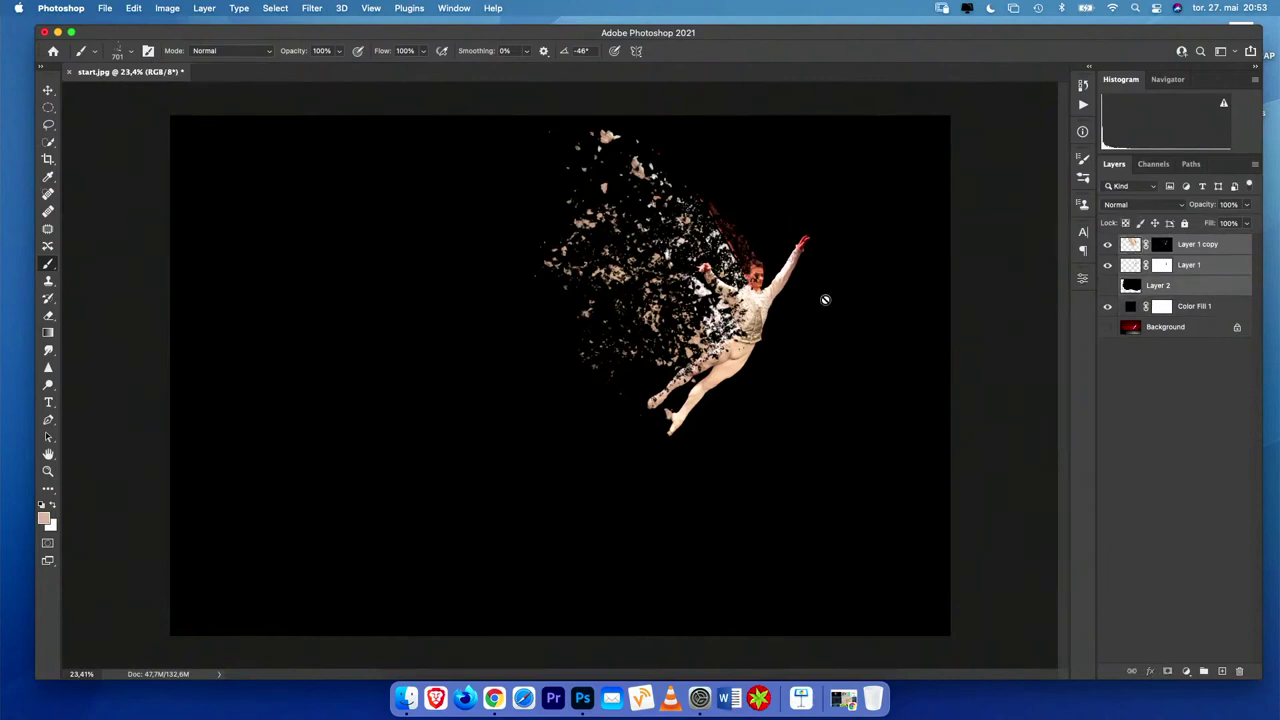
{"action": "left_click", "coordinate": [49, 91]}
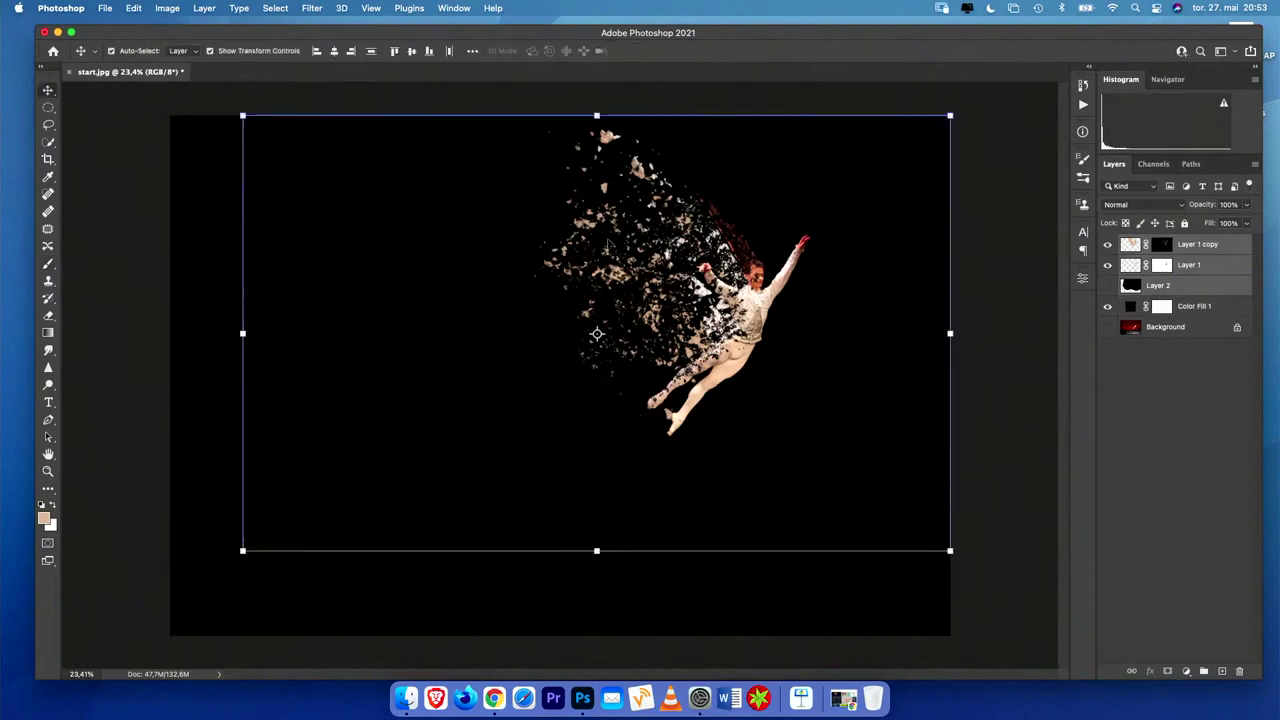
{"action": "left_click", "coordinate": [715, 262]}
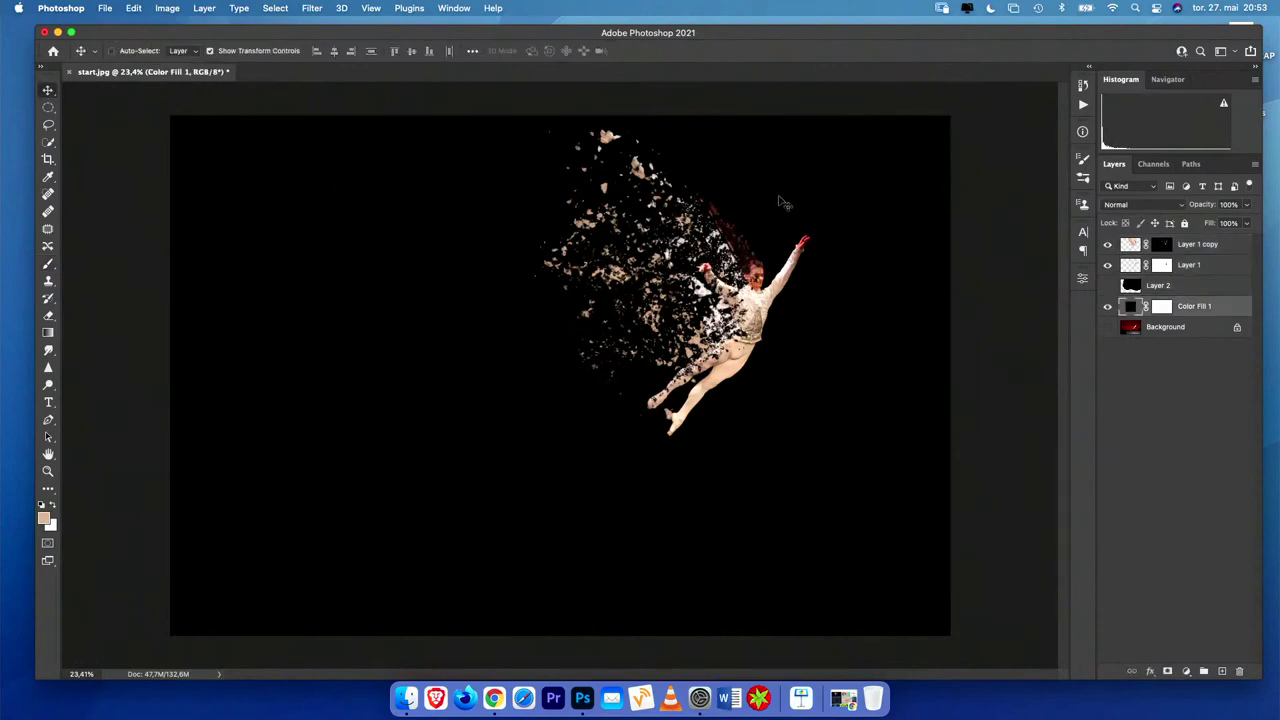
{"action": "left_click", "coordinate": [1213, 286]}
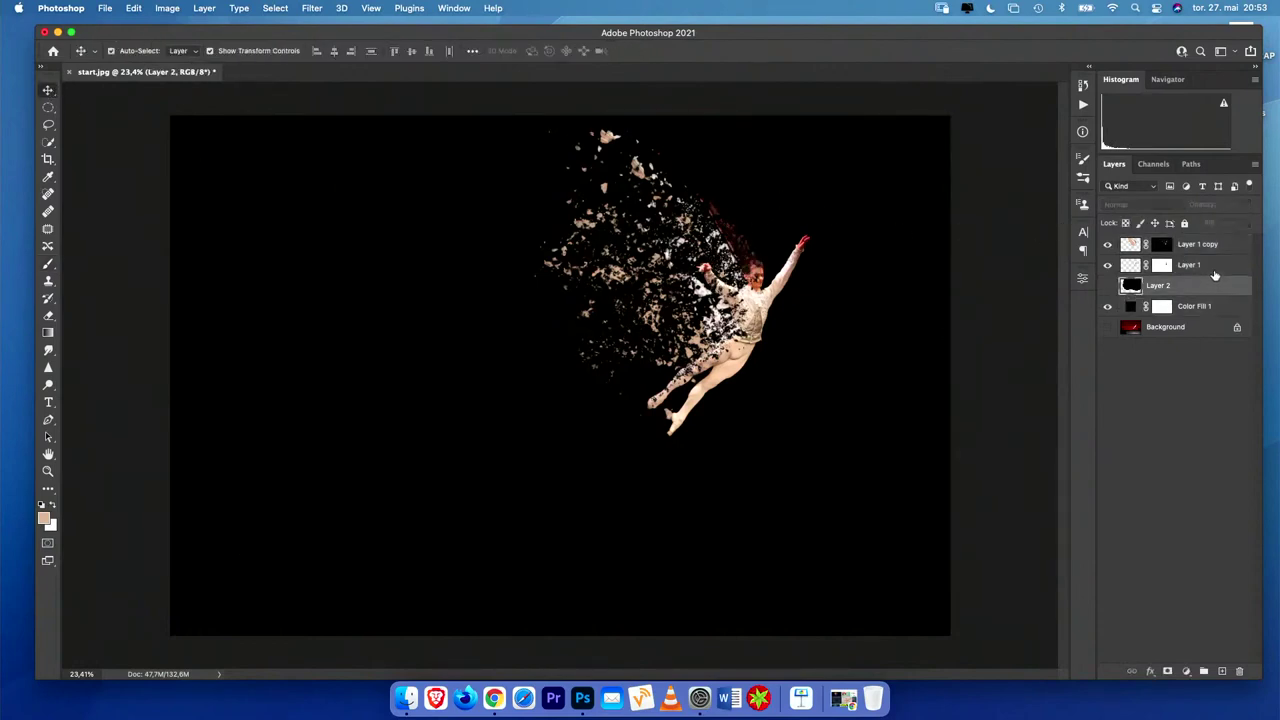
{"action": "left_click", "coordinate": [1212, 245], "text": "shift"}
{"action": "key", "text": "super+t"}
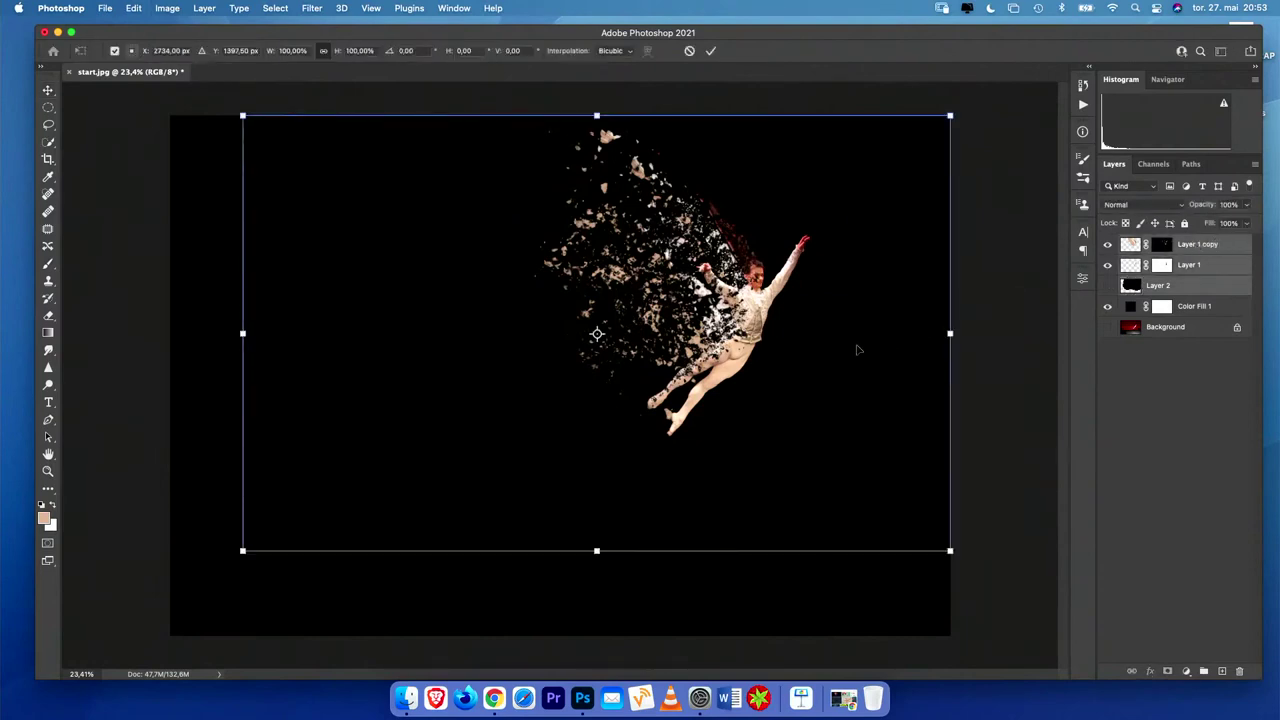
{"action": "left_click_drag", "start_coordinate": [766, 316], "coordinate": [768, 410]}
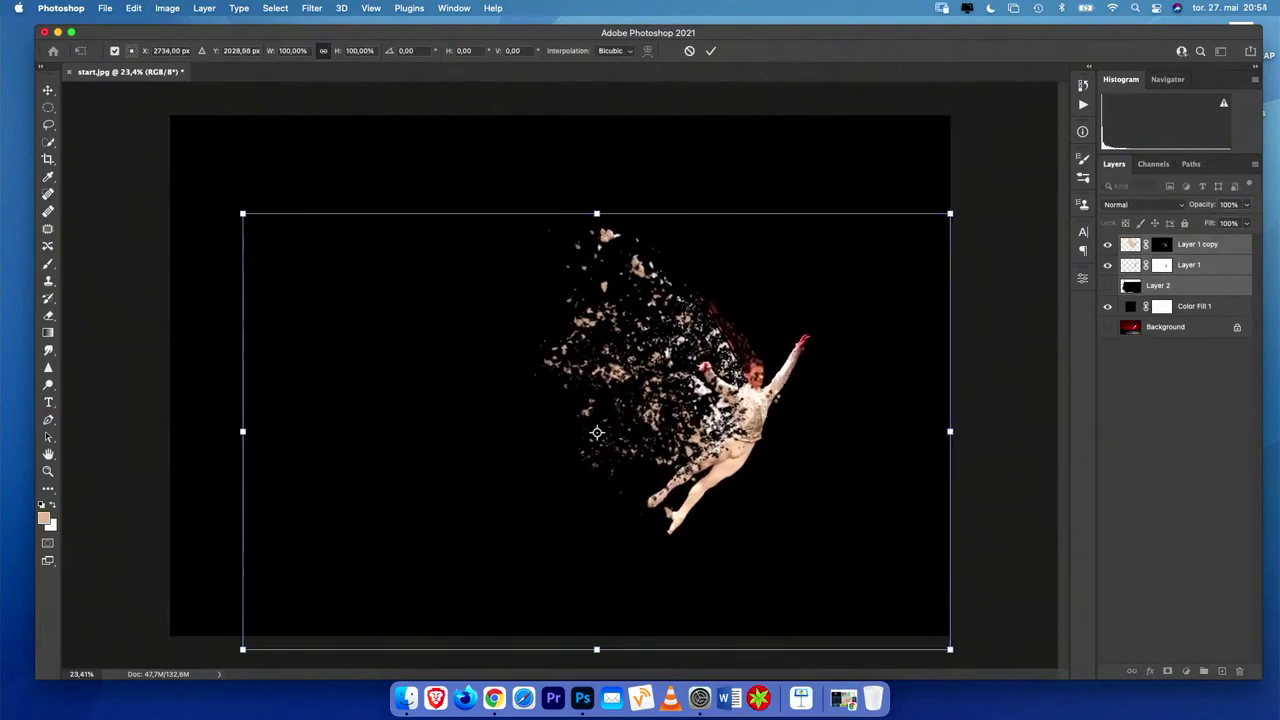
{"action": "key", "text": "Return"}
- With Color Fill 1 active, Place Embedded bakgrunn1.jpg from Masterclass > Falling in a dream > Design Elements
{"action": "left_click", "coordinate": [652, 124]}
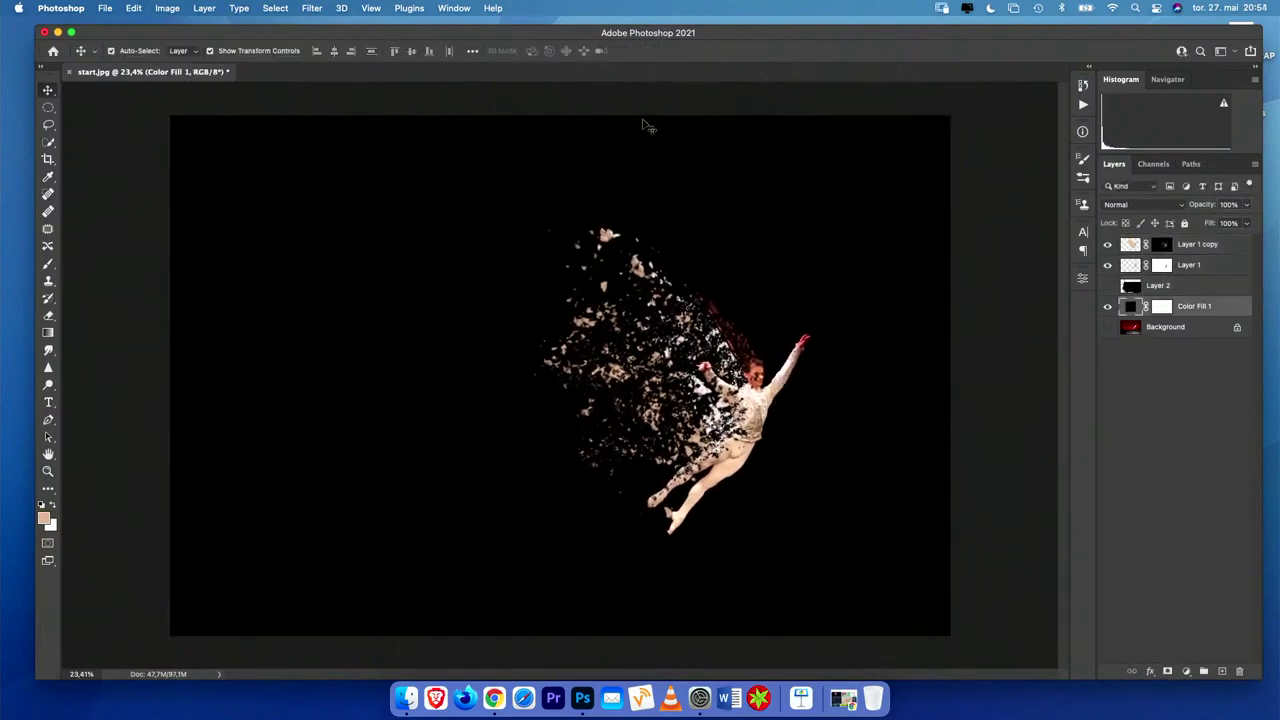
{"action": "left_click", "coordinate": [106, 9]}
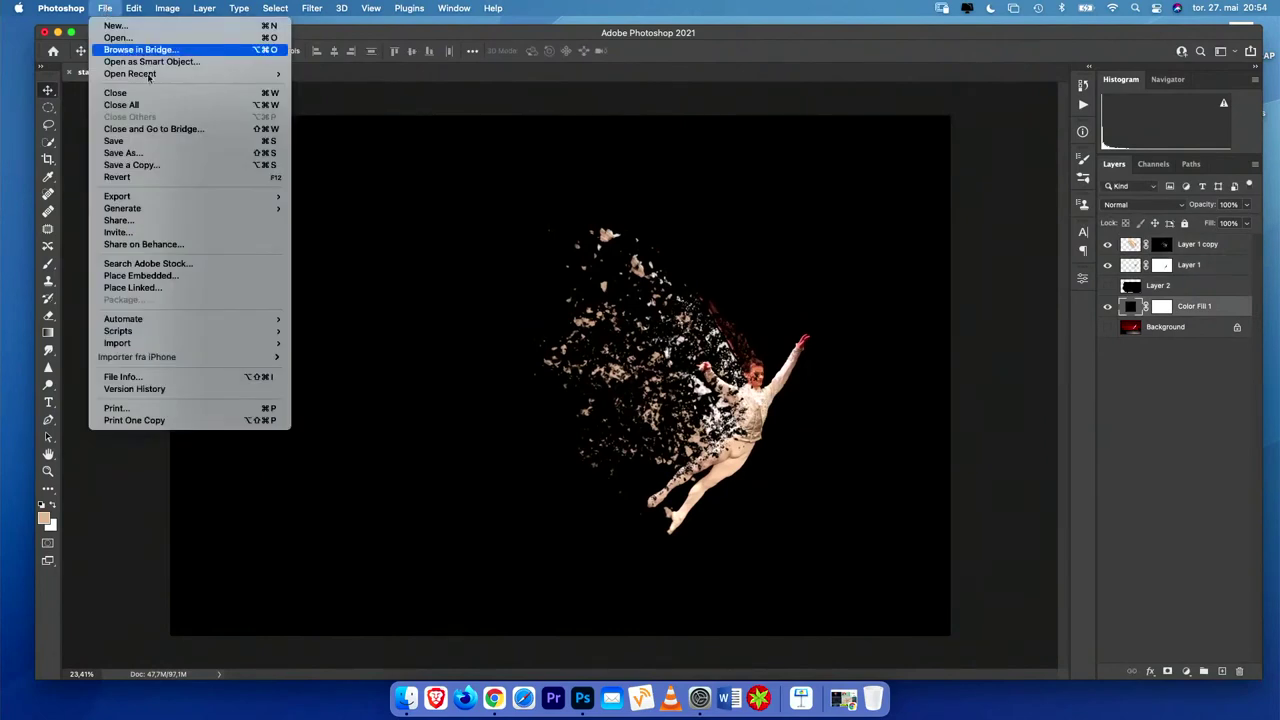
{"action": "left_click", "coordinate": [172, 277]}
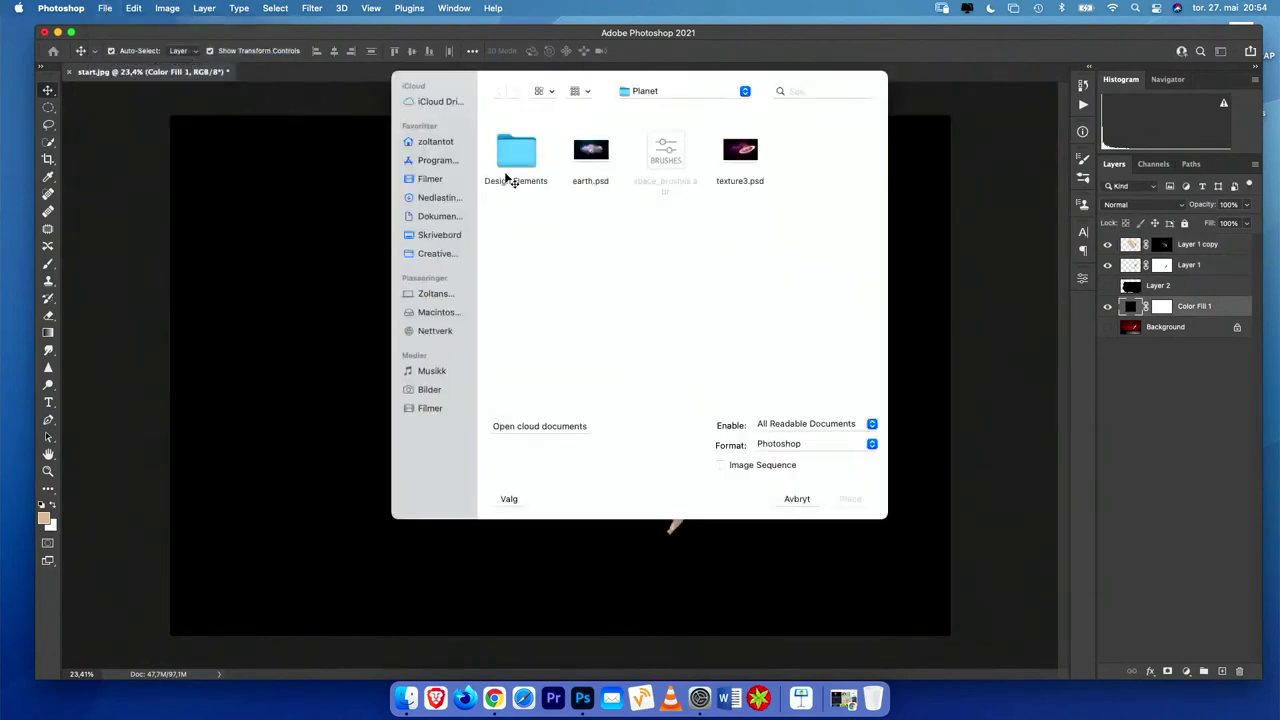
{"action": "left_click", "coordinate": [642, 92]}
{"action": "left_click", "coordinate": [643, 106]}
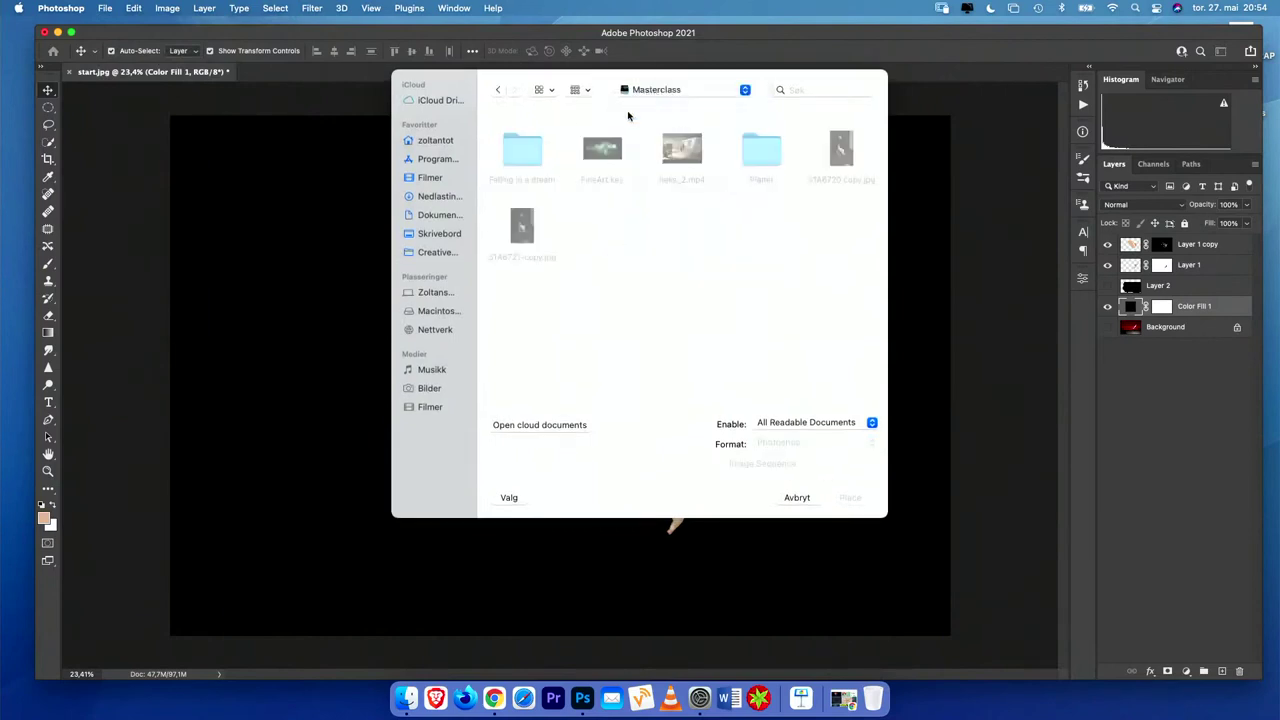
{"action": "double_click", "coordinate": [530, 160]}
{"action": "double_click", "coordinate": [667, 150]}
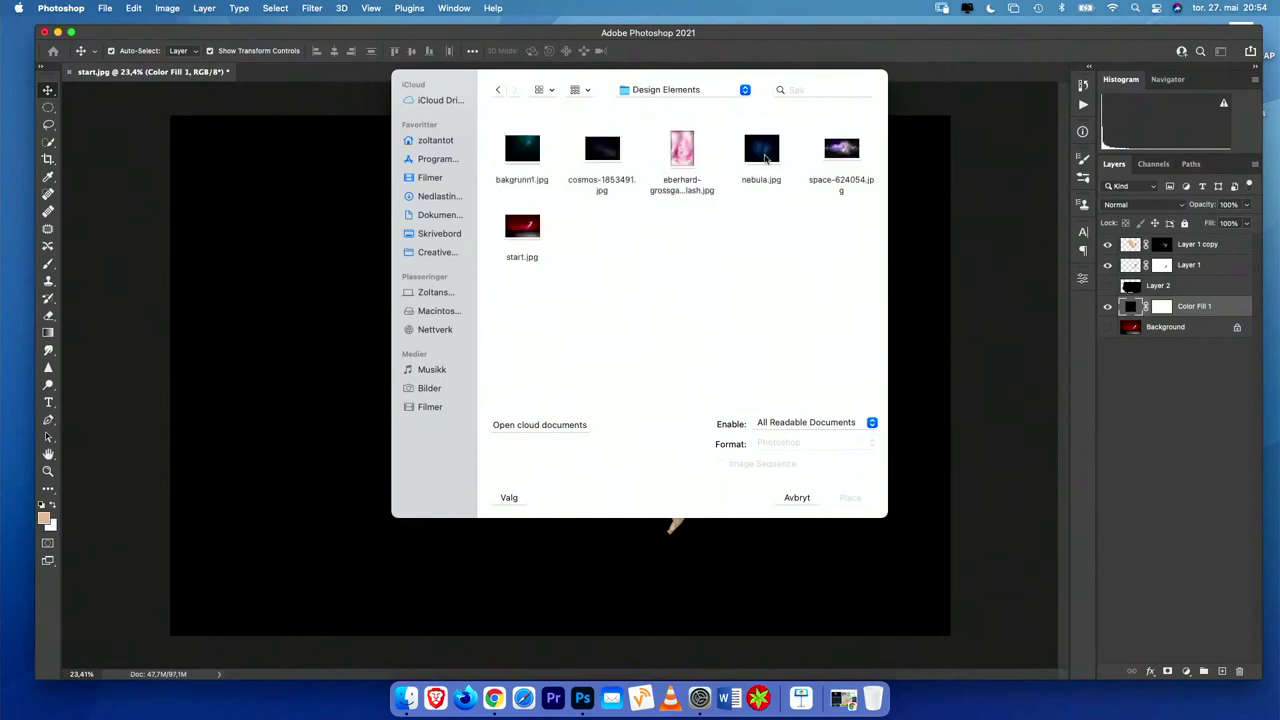
{"action": "double_click", "coordinate": [524, 153]}
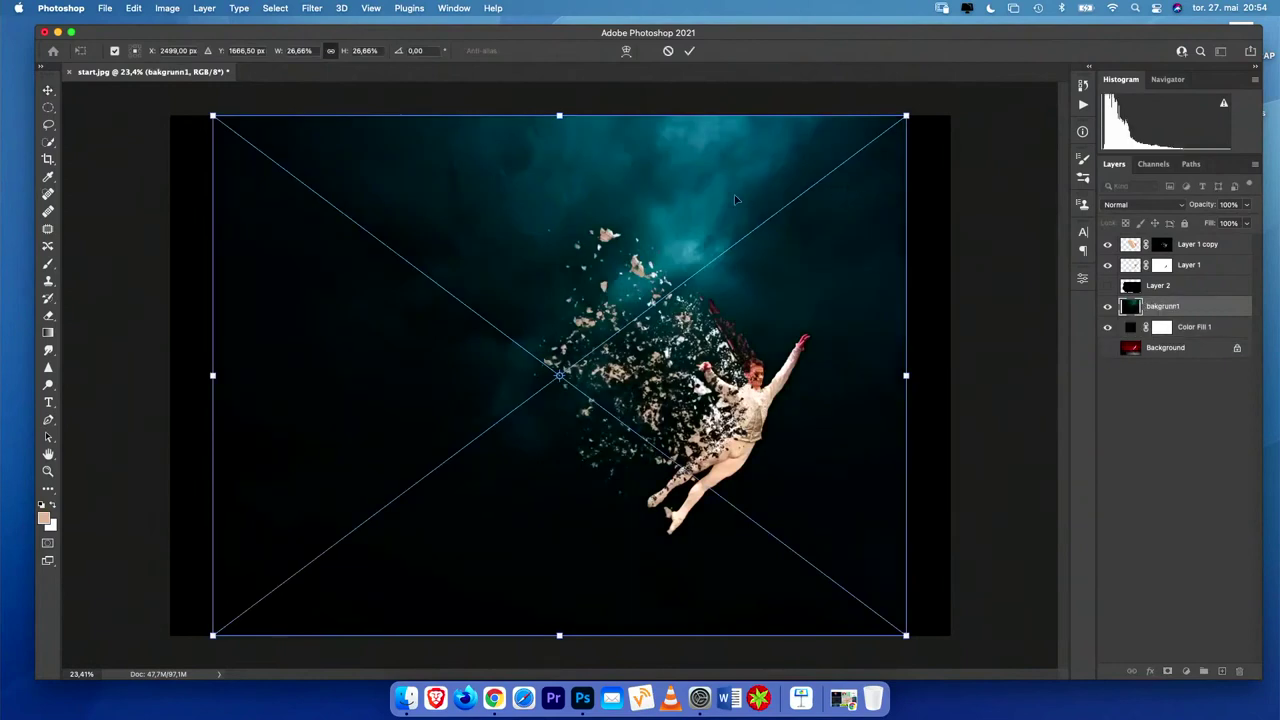
- Flip the nebula horizontally, shift it left, rotate it slightly, widen it leftward and commit
{"action": "right_click", "coordinate": [735, 200]}
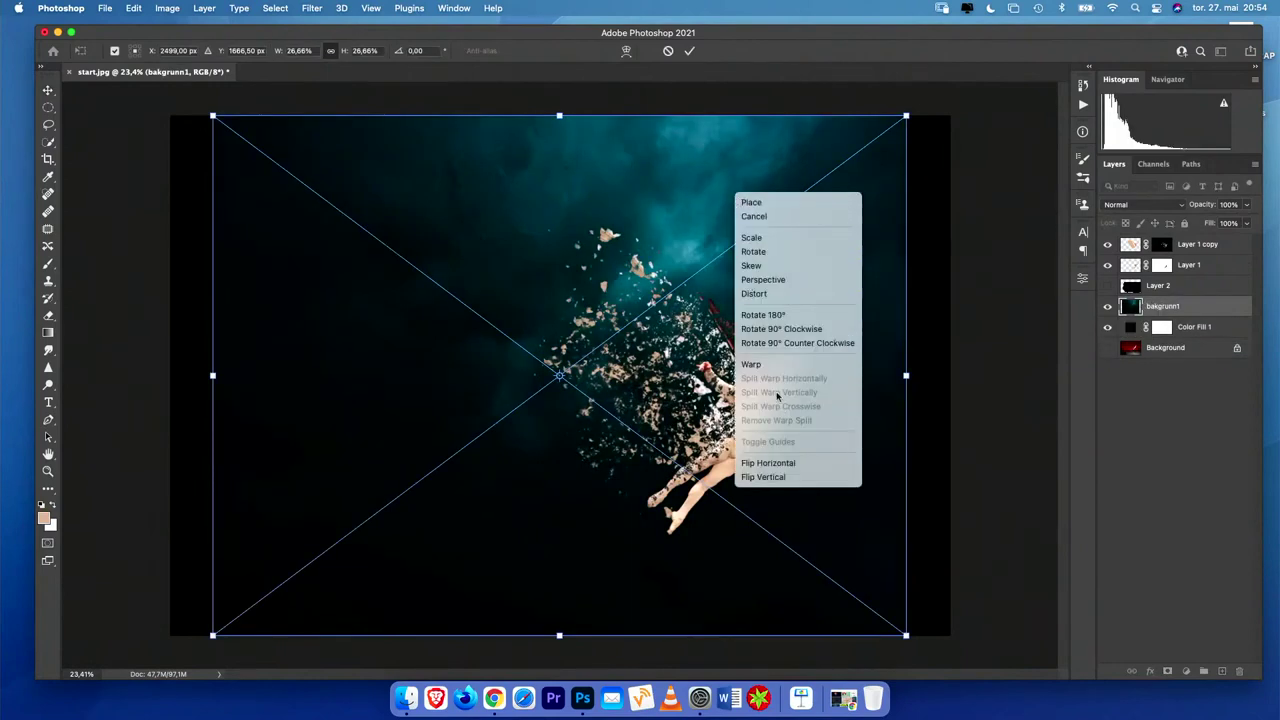
{"action": "left_click", "coordinate": [787, 466]}
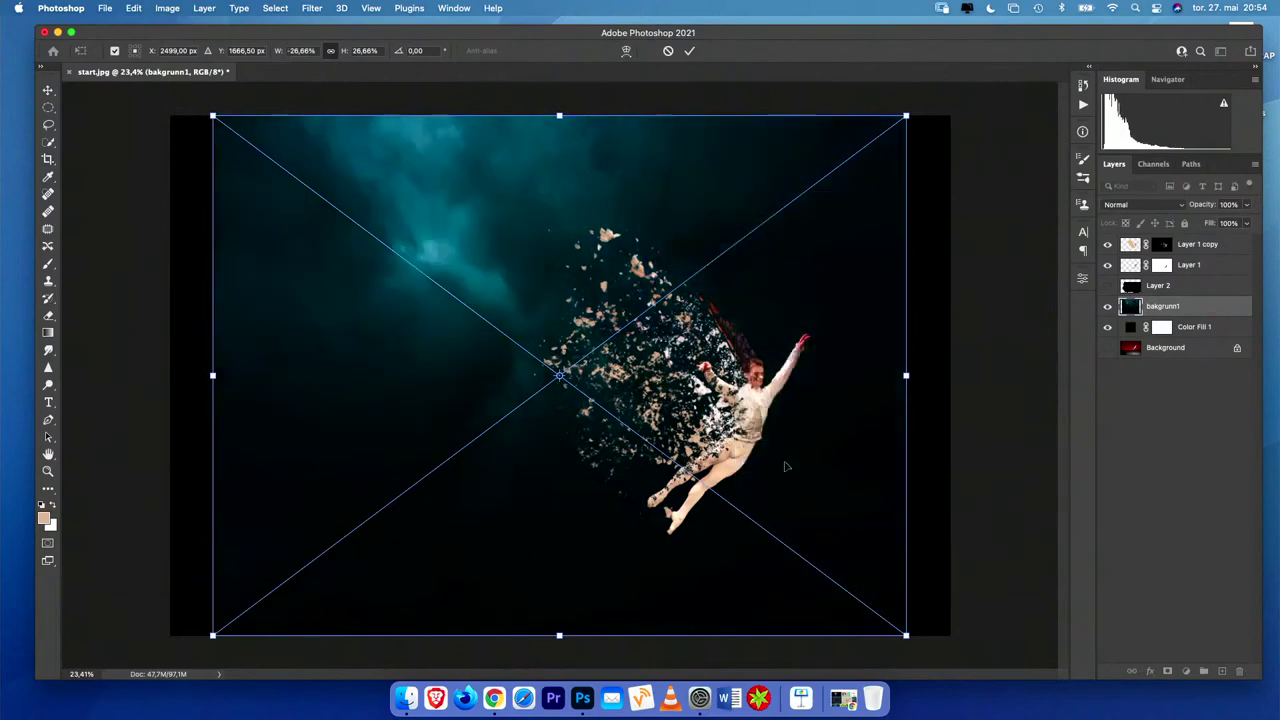
{"action": "left_click_drag", "start_coordinate": [467, 225], "coordinate": [428, 226]}
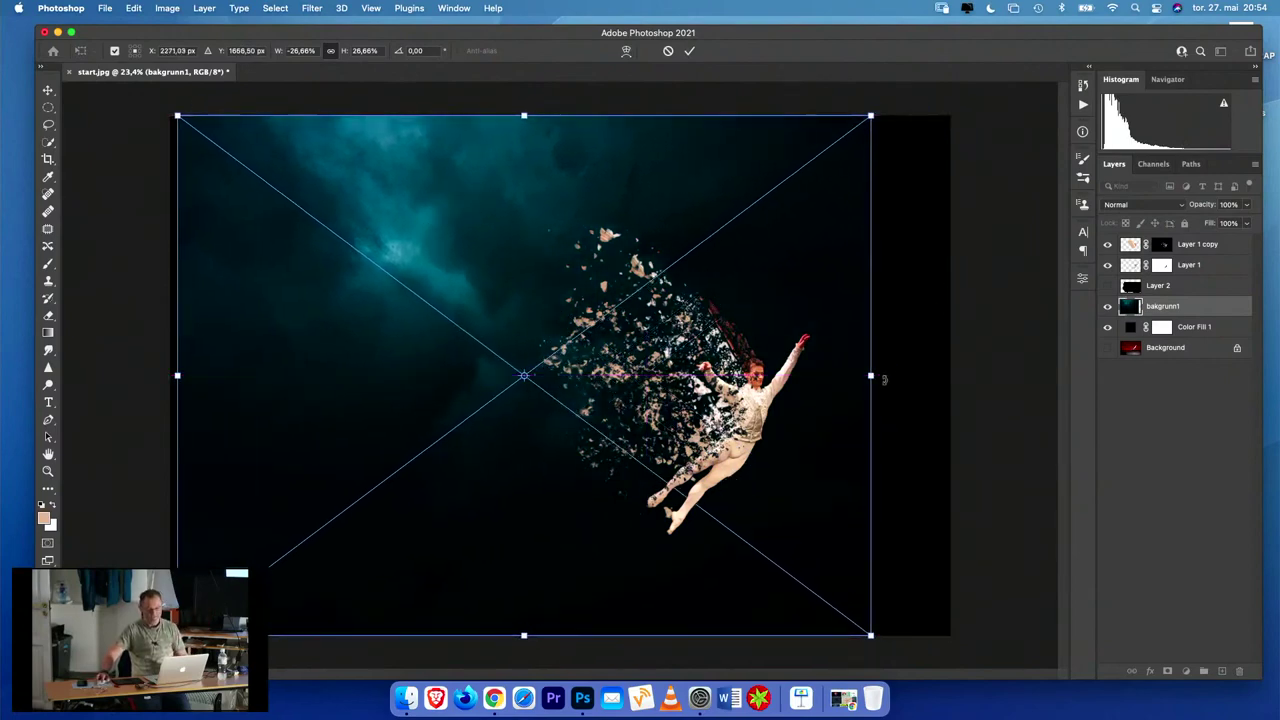
{"action": "left_click_drag", "start_coordinate": [882, 378], "coordinate": [963, 375]}
{"action": "left_click_drag", "start_coordinate": [177, 375], "coordinate": [152, 376]}
{"action": "key", "text": "Return"}
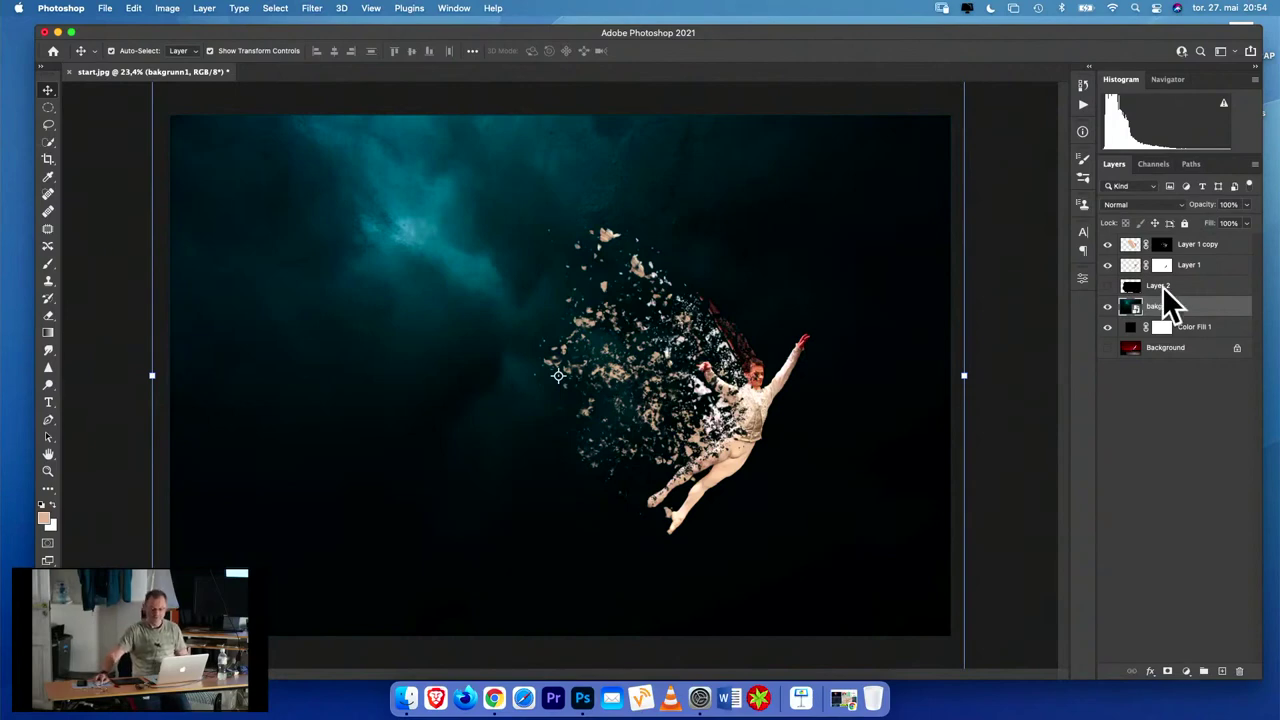
- Select Layer 1 and Layer 1 copy and put them into a new Group 1
{"action": "left_click", "coordinate": [1224, 290]}
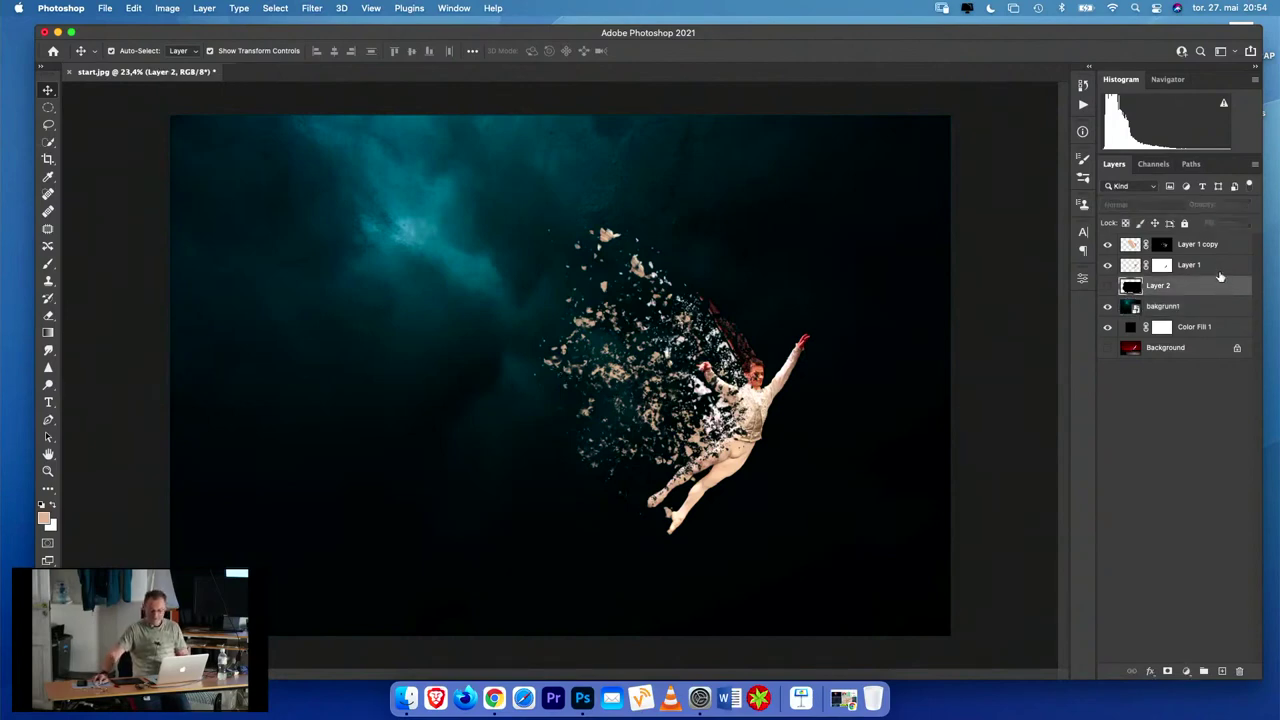
{"action": "left_click", "coordinate": [1220, 270]}
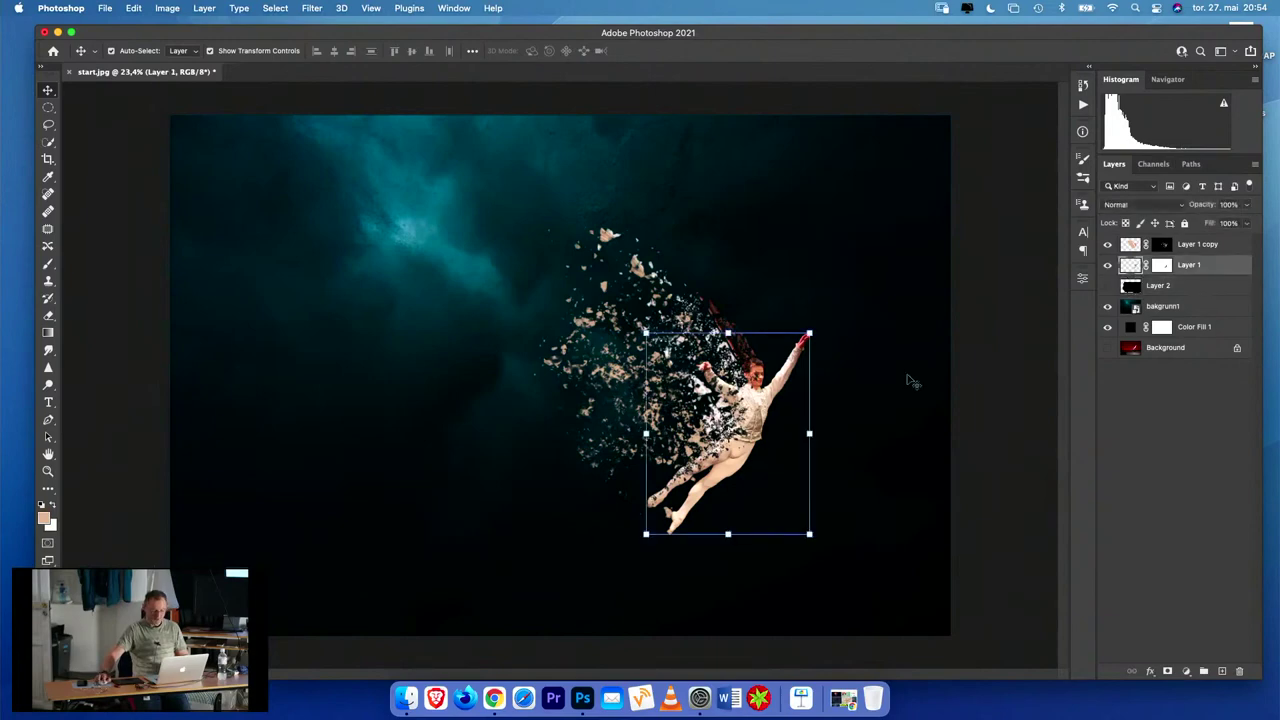
{"action": "left_click", "coordinate": [1218, 247], "text": "shift"}
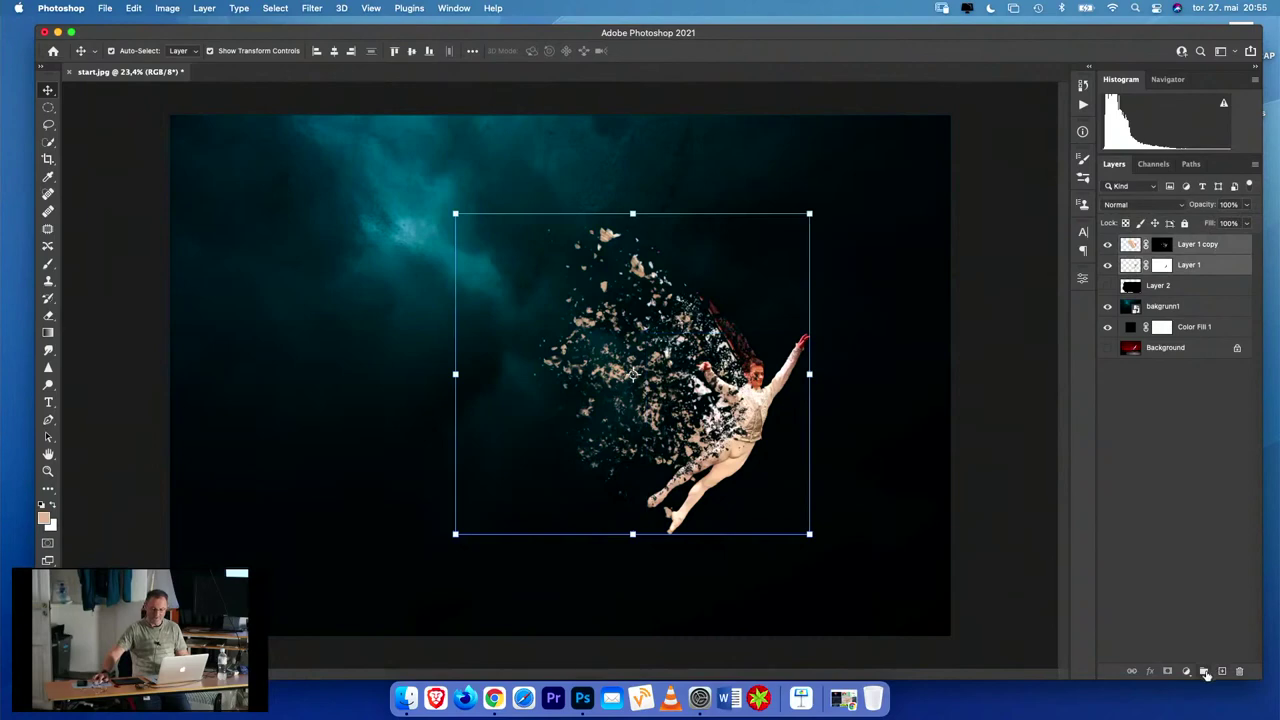
{"action": "left_click", "coordinate": [1204, 672]}
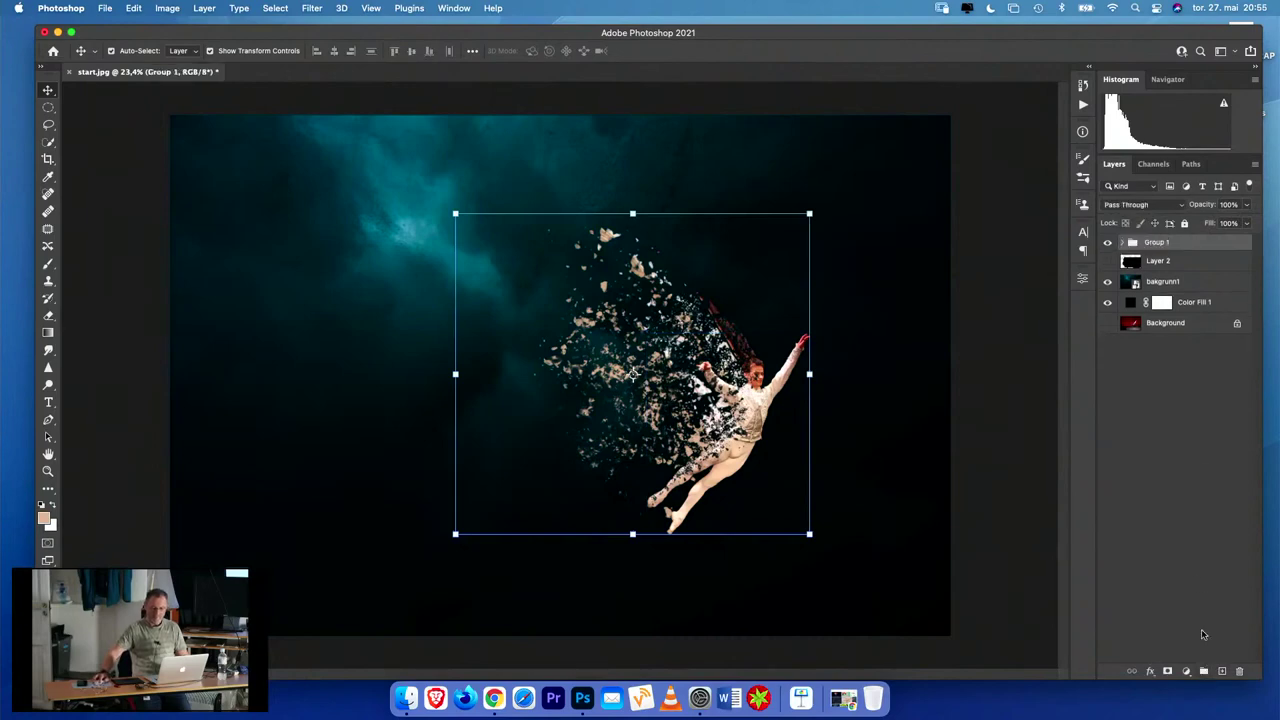
{"action": "left_click", "coordinate": [1186, 672]}
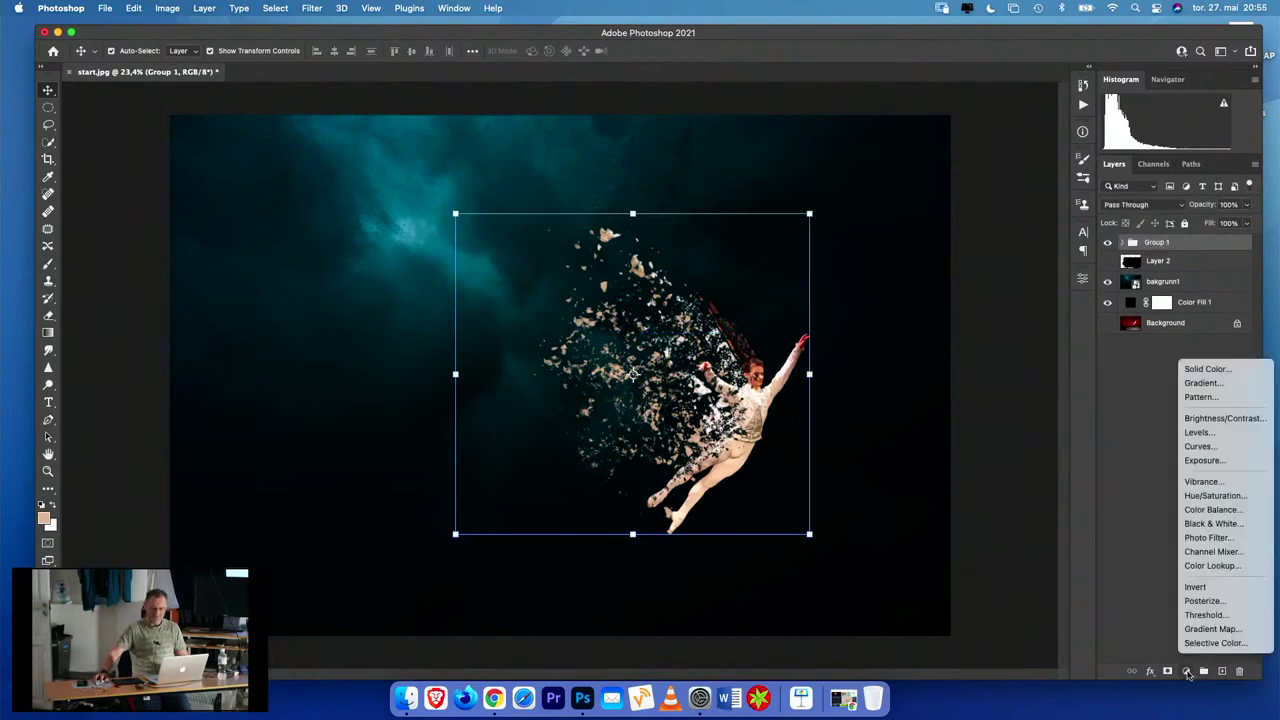
- Add a Color Balance layer clipped to Group 1 with midtones Cyan −40, Magenta −3, Blue +32
{"action": "left_click", "coordinate": [1211, 510]}
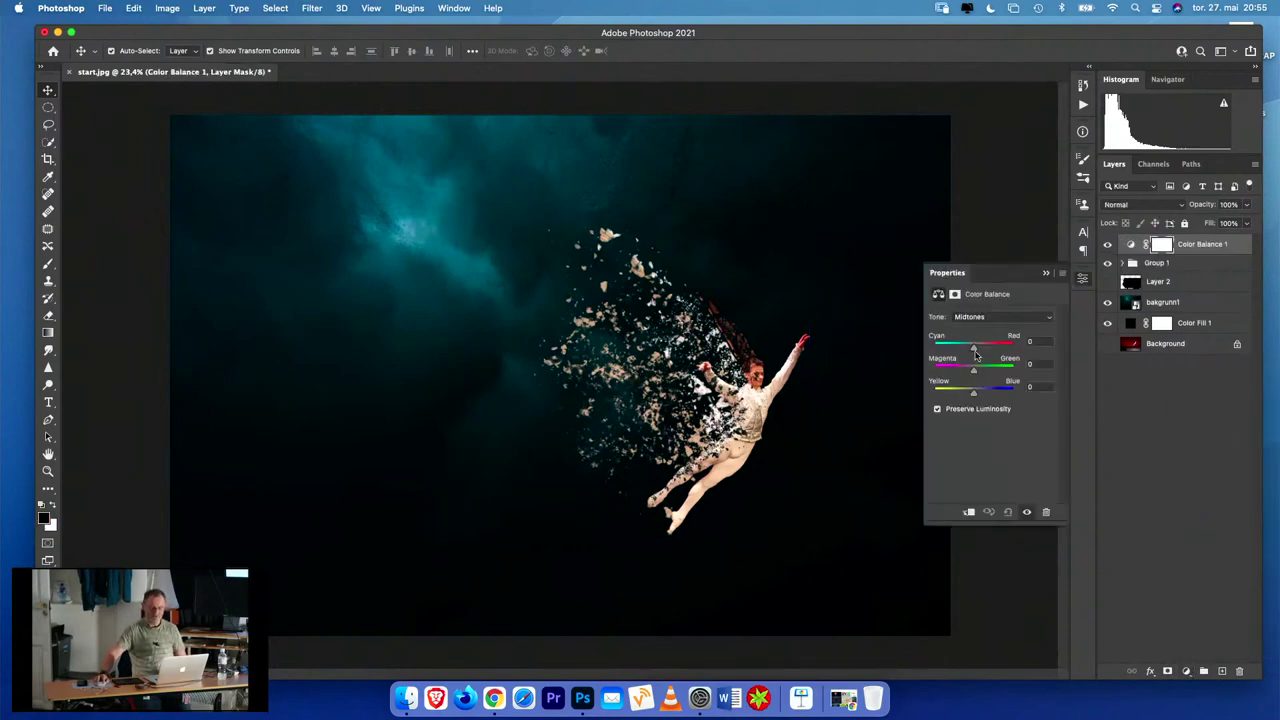
{"action": "left_click", "coordinate": [969, 514]}
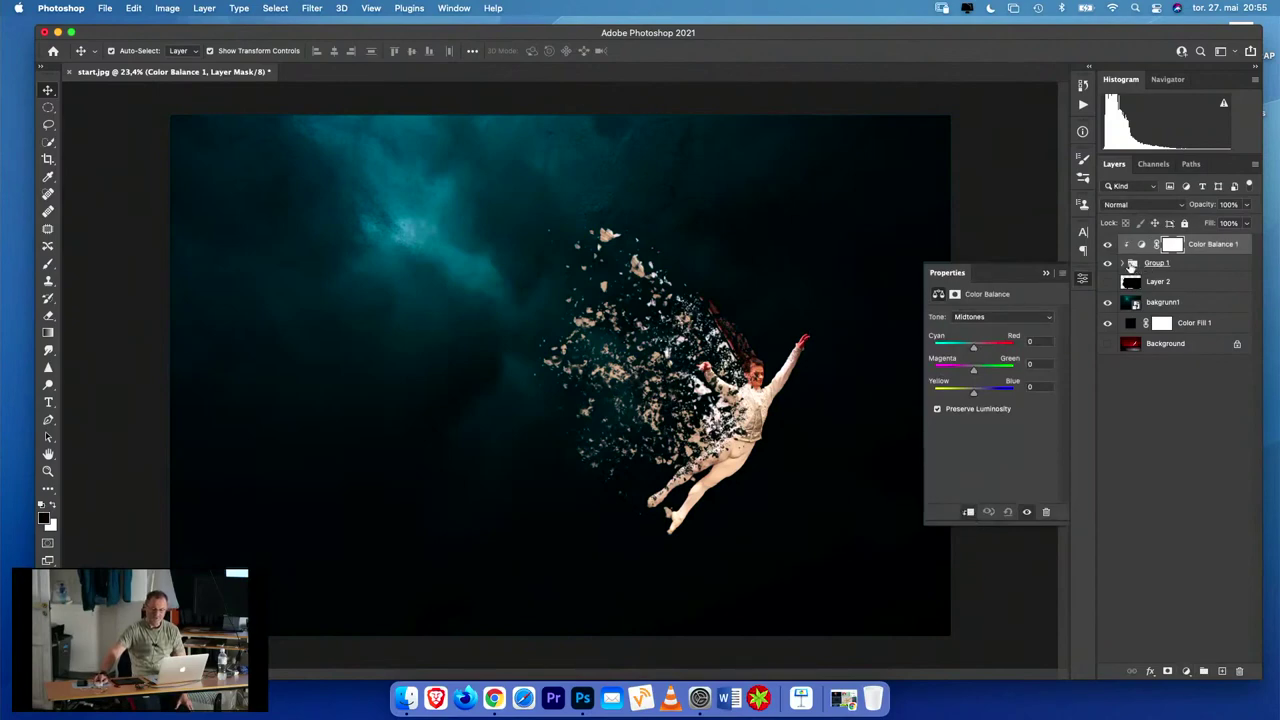
{"action": "left_click_drag", "start_coordinate": [974, 348], "coordinate": [986, 393]}
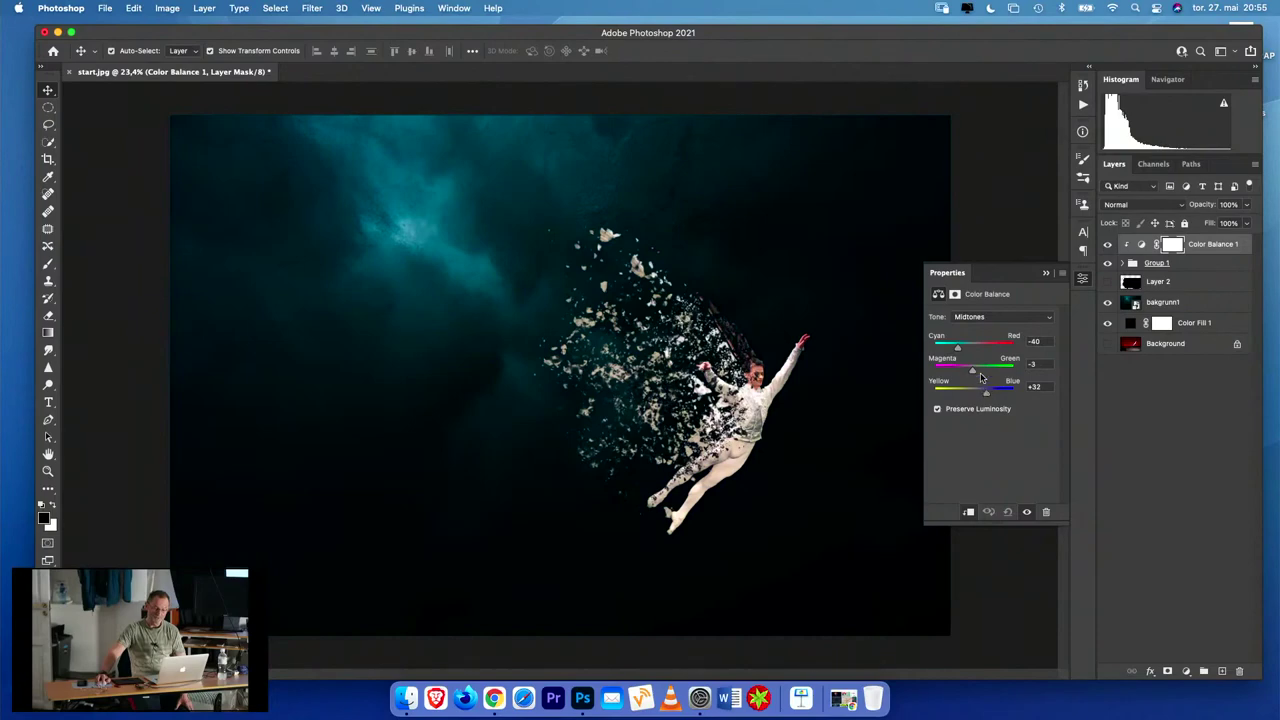
{"action": "left_click", "coordinate": [953, 288]}
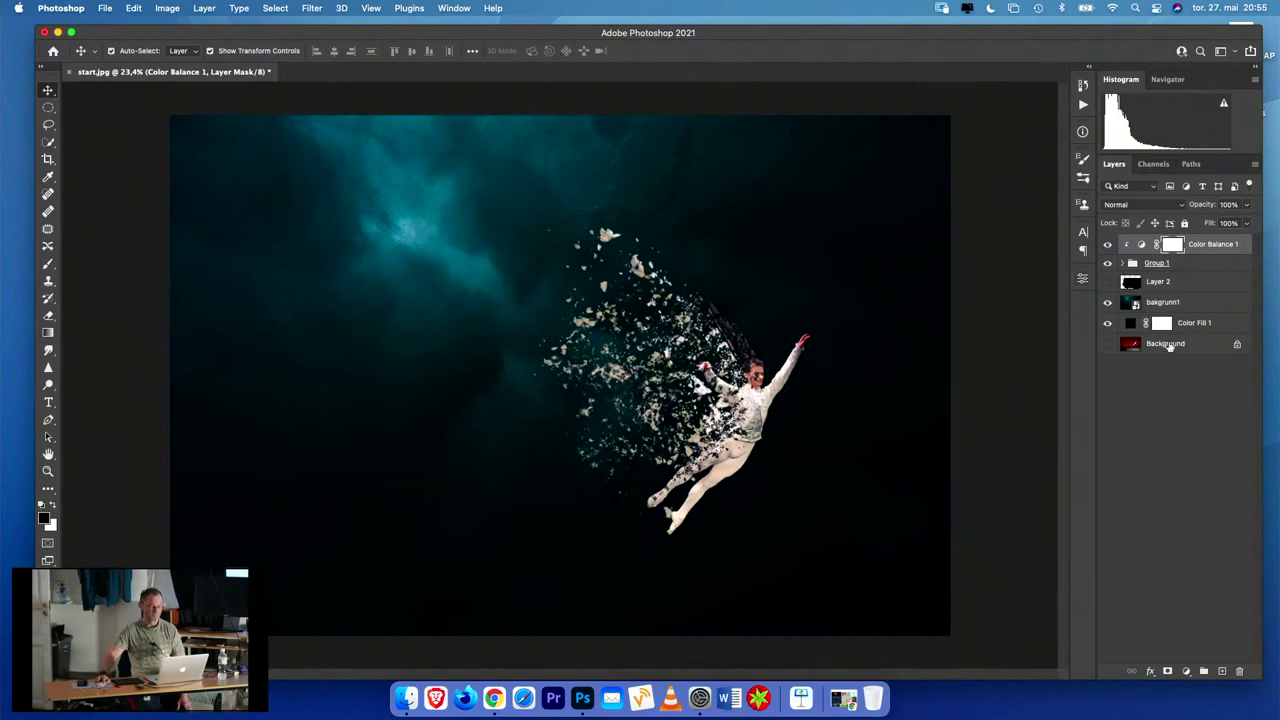
- Add a Color Lookup layer and preview the 2Strip, 3Strip, Bleach Bypass and Candlelight LUTs
{"action": "left_click", "coordinate": [1187, 672]}
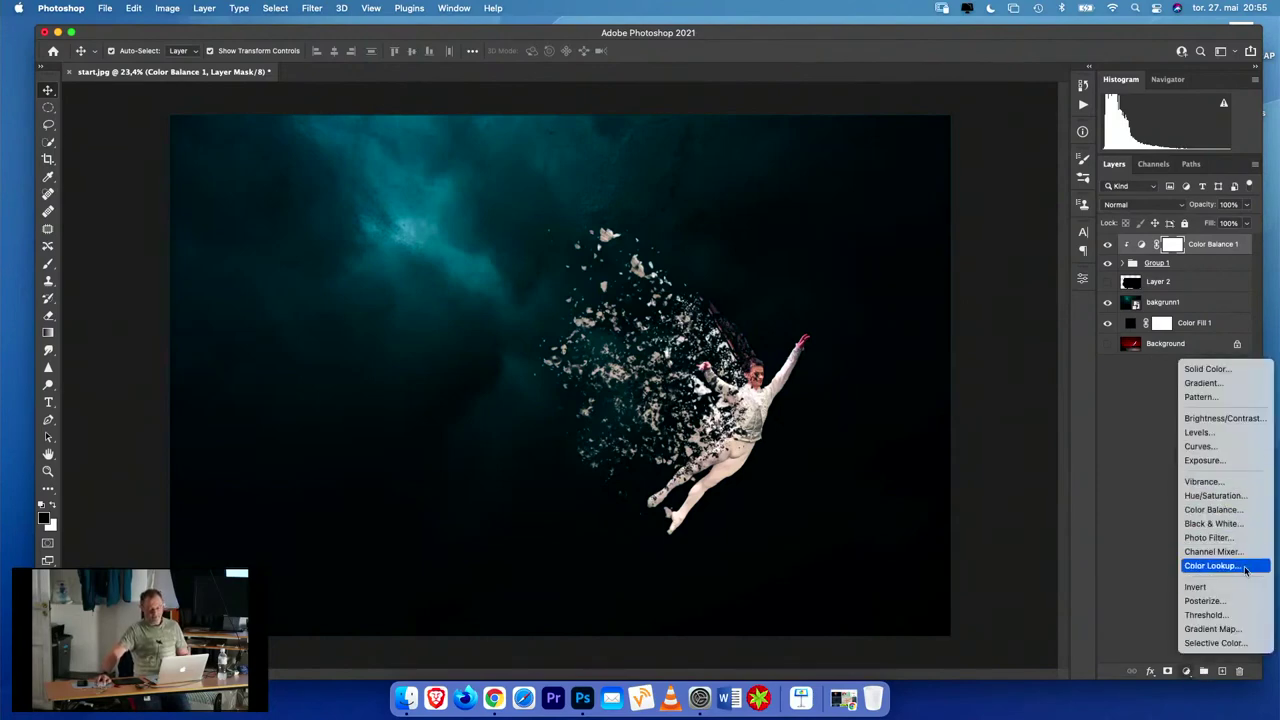
{"action": "left_click", "coordinate": [1212, 566]}
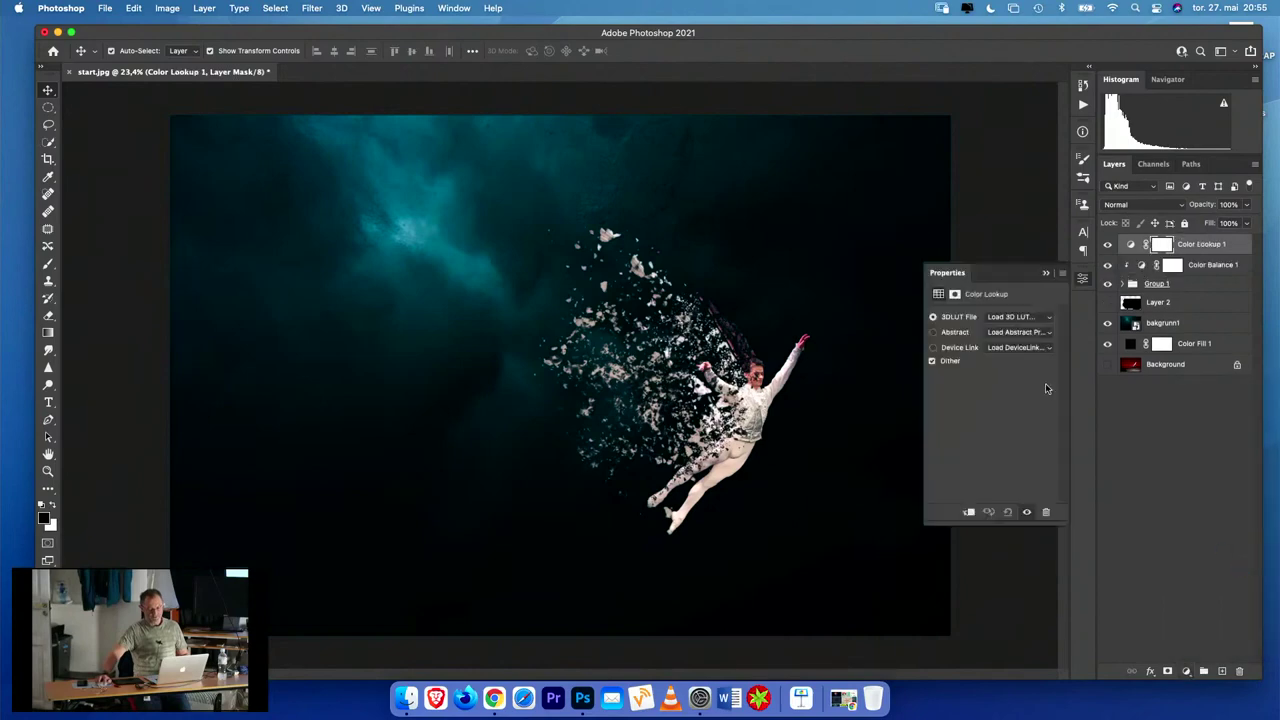
{"action": "left_click", "coordinate": [1016, 318]}
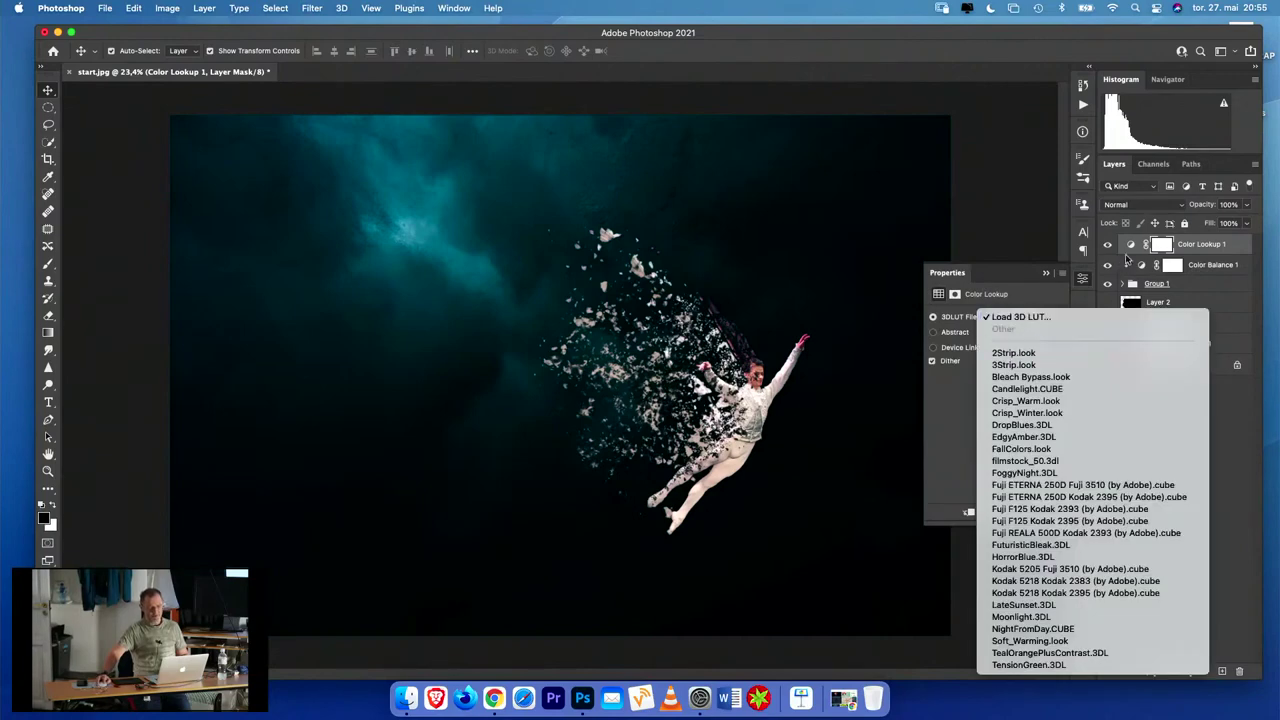
{"action": "left_click", "coordinate": [939, 491]}
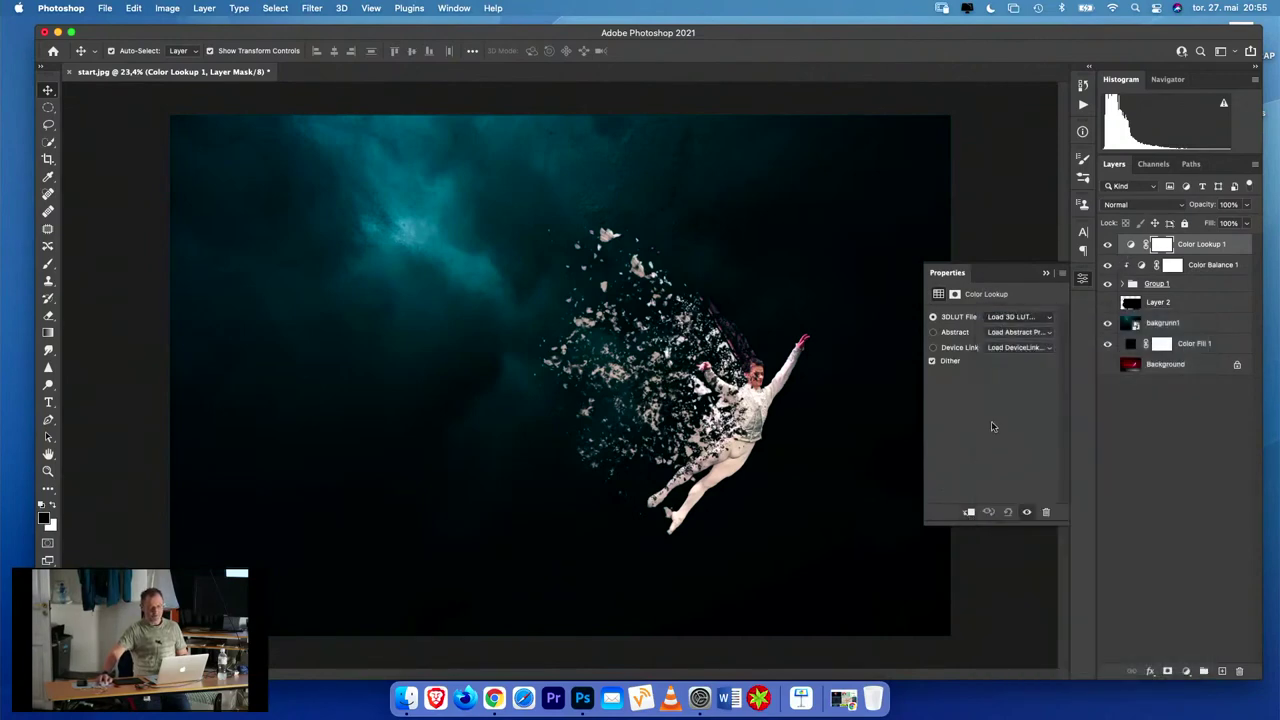
{"action": "left_click", "coordinate": [998, 322]}
{"action": "left_click", "coordinate": [1014, 353]}
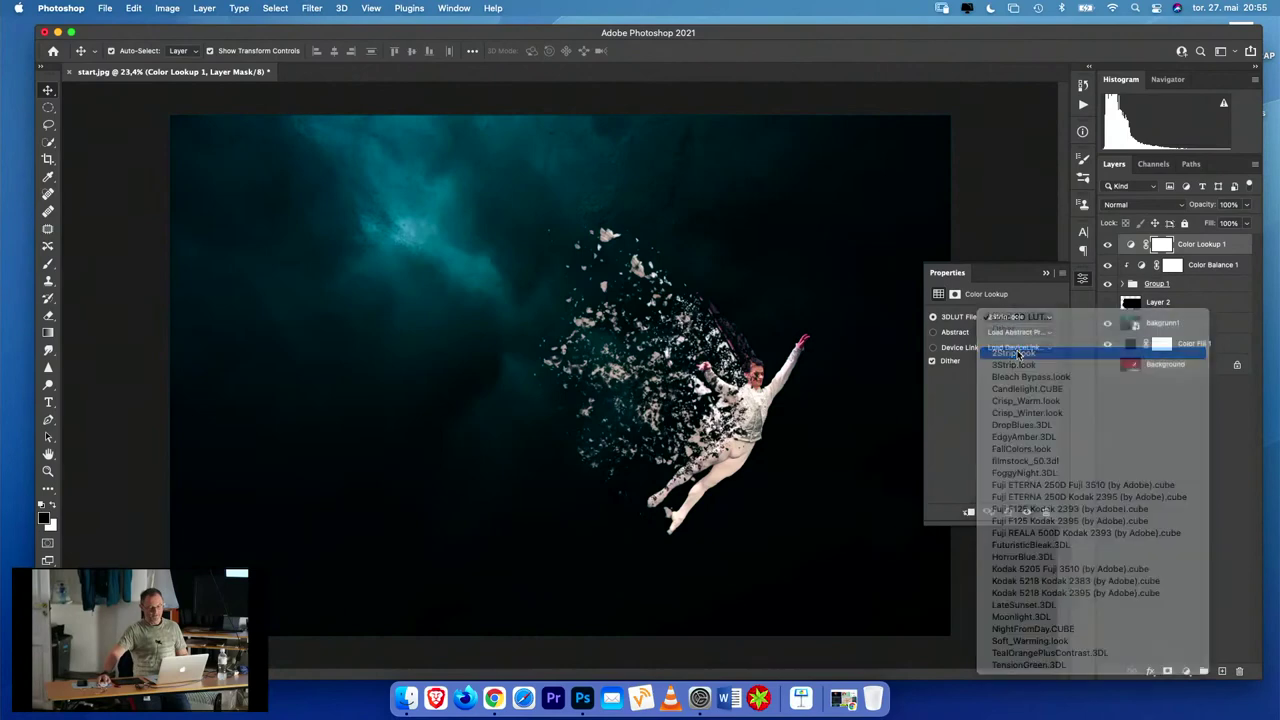
{"action": "left_click", "coordinate": [1013, 321]}
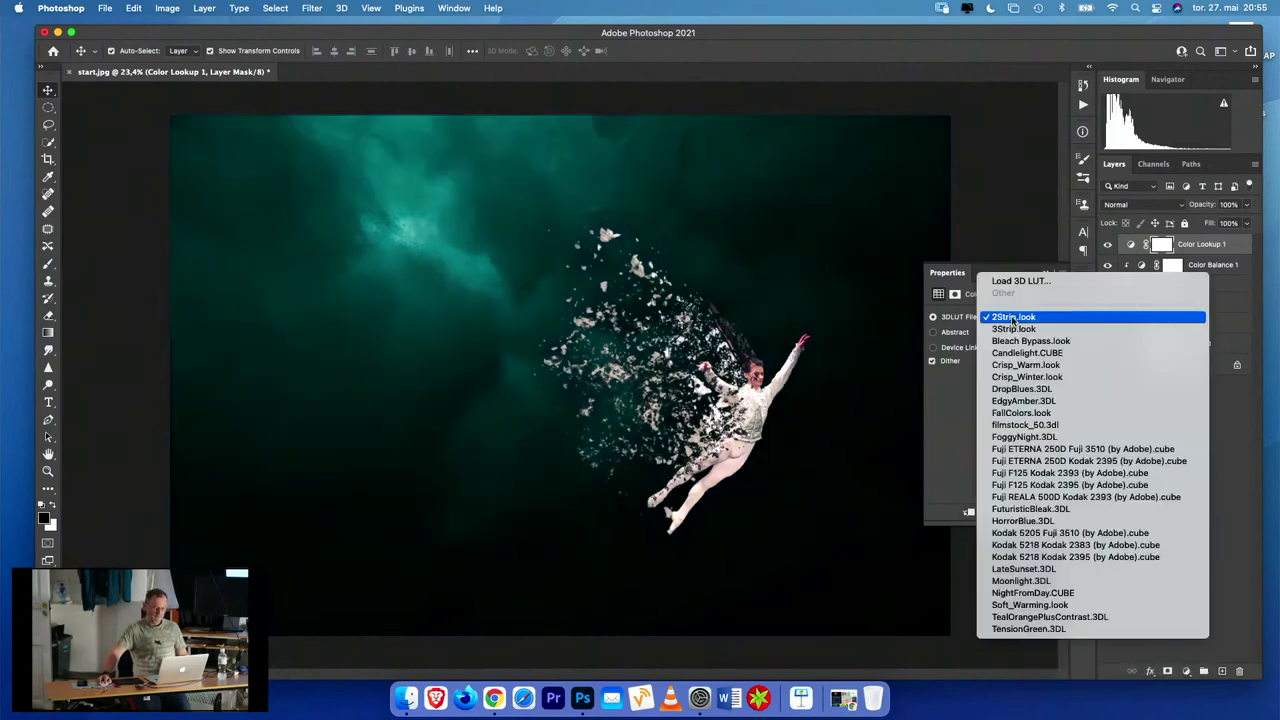
{"action": "left_click", "coordinate": [1014, 329]}
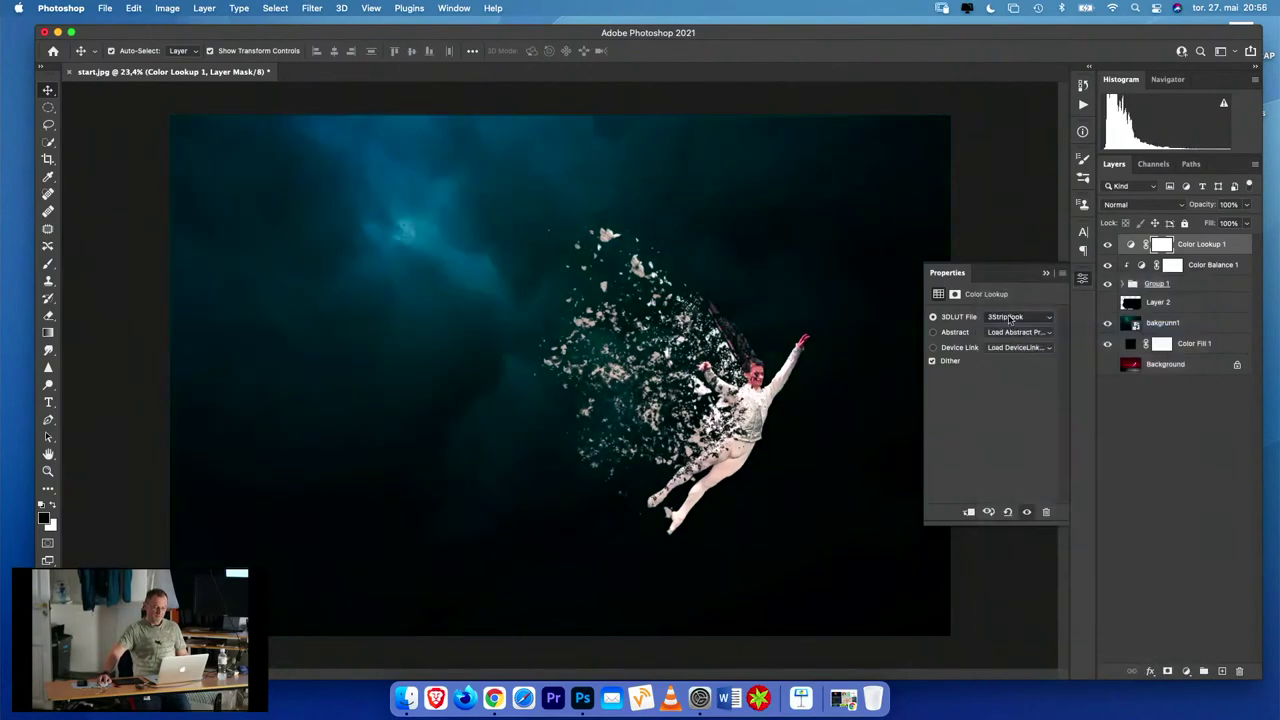
{"action": "left_click", "coordinate": [1013, 321]}
{"action": "left_click", "coordinate": [1014, 331]}
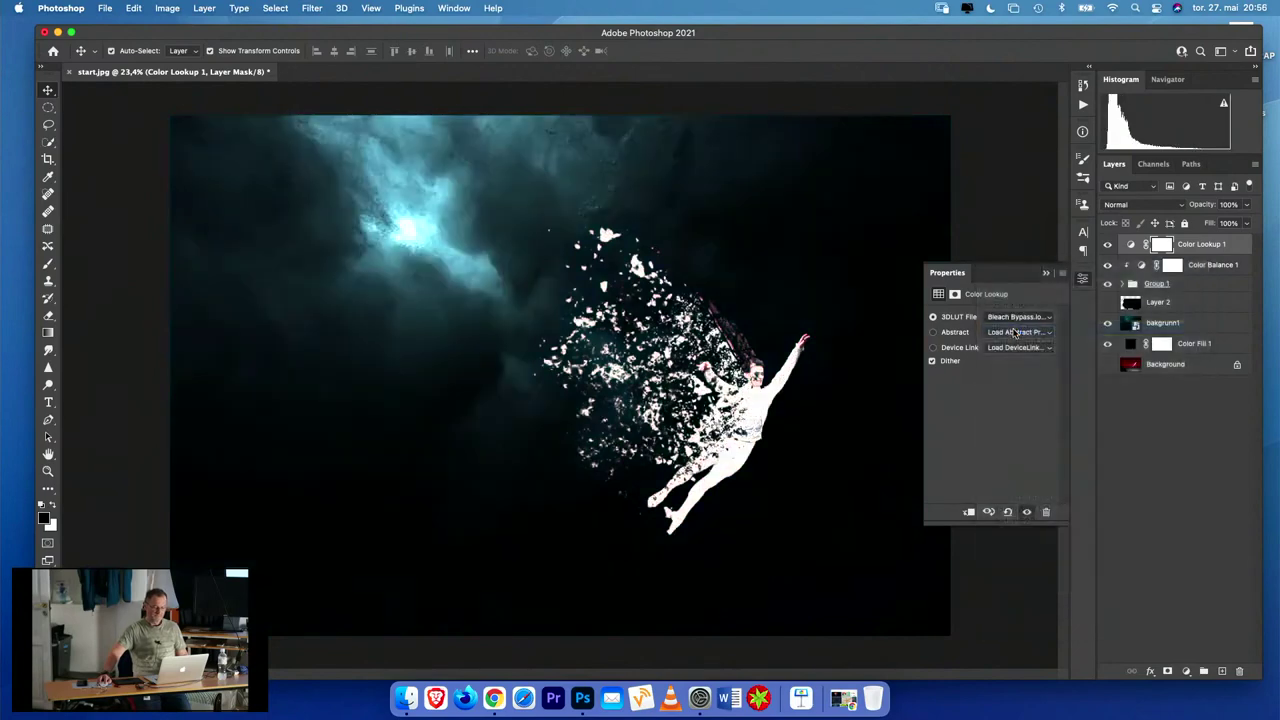
{"action": "left_click", "coordinate": [1007, 314]}
{"action": "left_click", "coordinate": [1008, 328]}
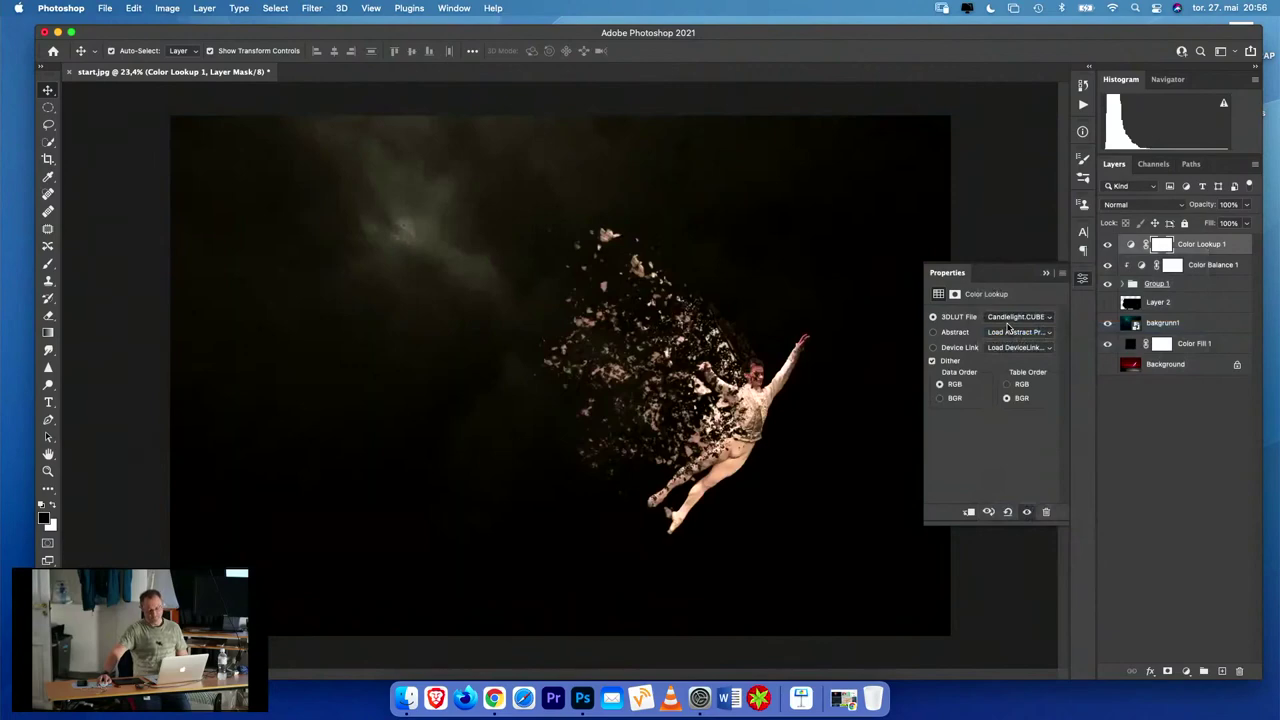
- Preview Crisp_Warm, Crisp_Winter, DropBlues, EdgyAmber, FallColors, filmstock_50 and FoggyNight LUTs
{"action": "left_click", "coordinate": [1007, 316]}
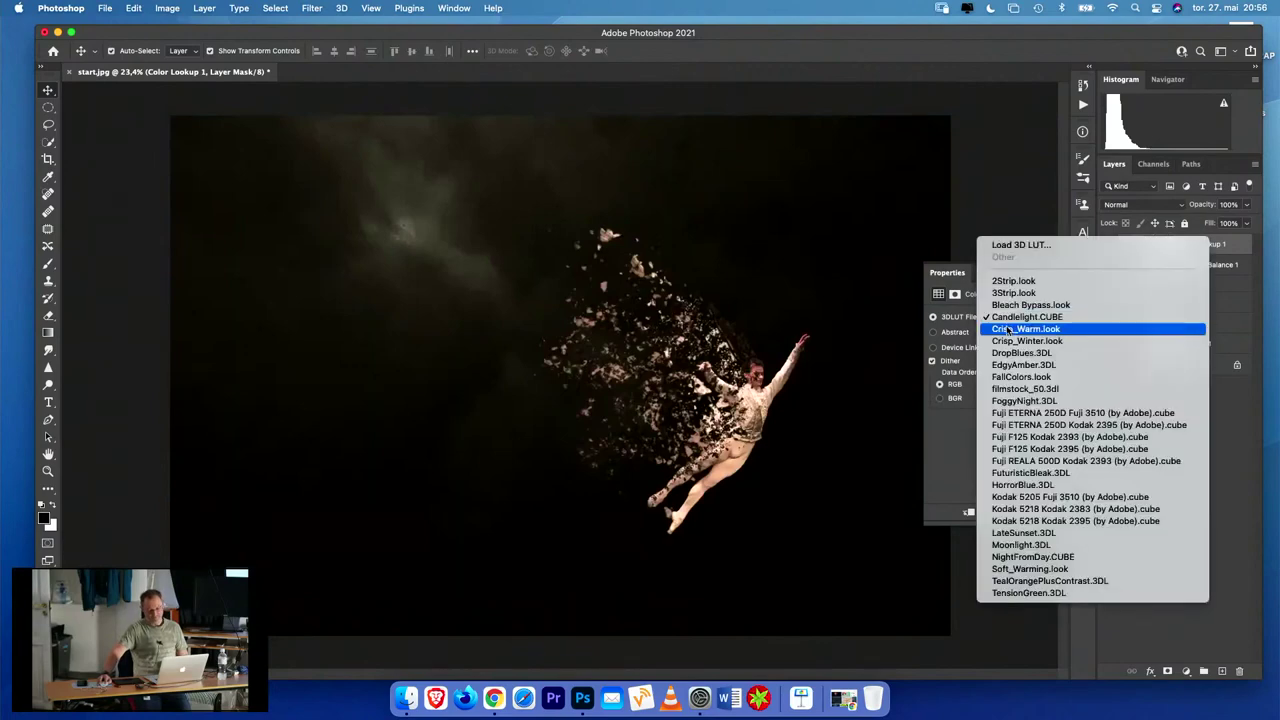
{"action": "left_click", "coordinate": [1008, 331]}
{"action": "left_click", "coordinate": [1005, 316]}
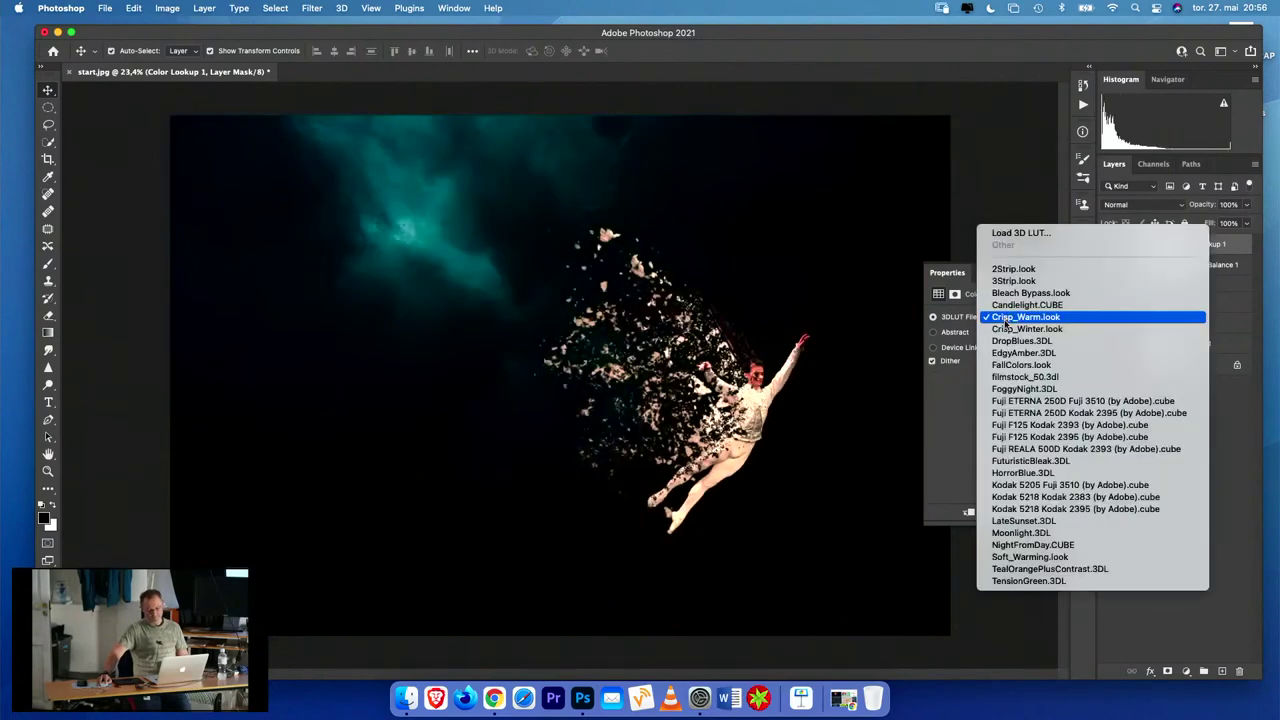
{"action": "left_click", "coordinate": [1008, 331]}
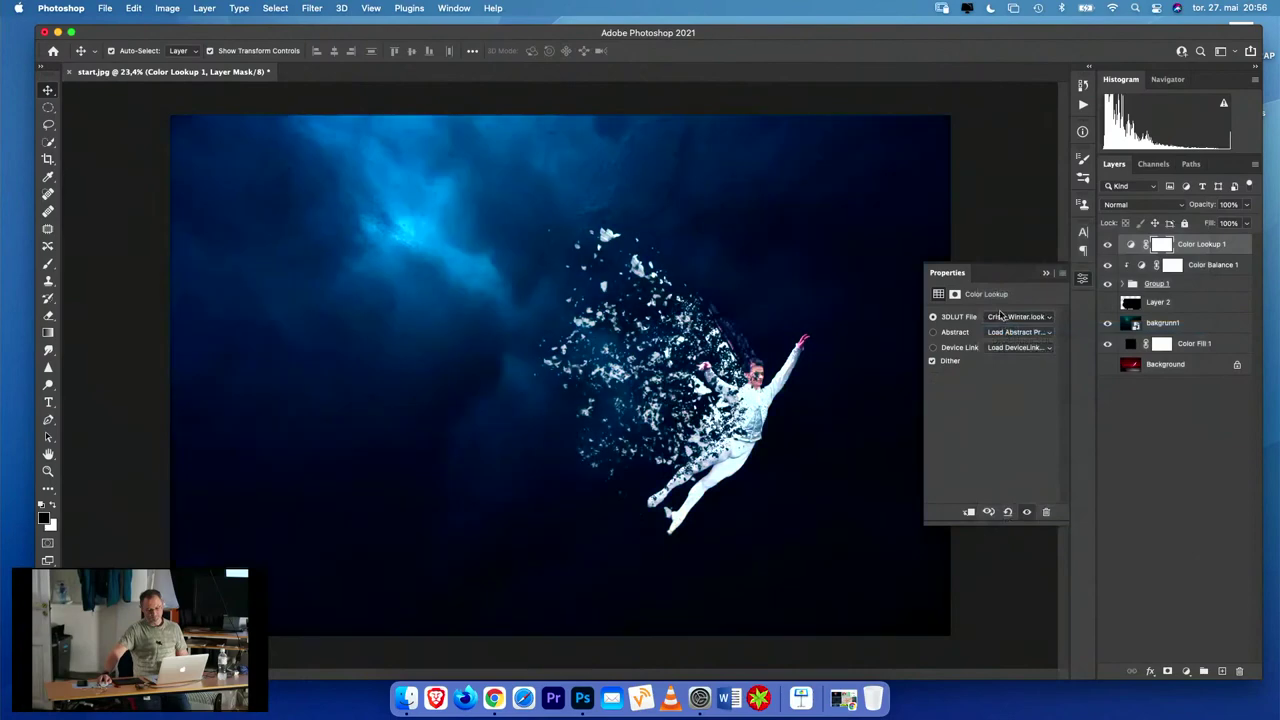
{"action": "left_click", "coordinate": [1000, 316]}
{"action": "left_click", "coordinate": [1005, 330]}
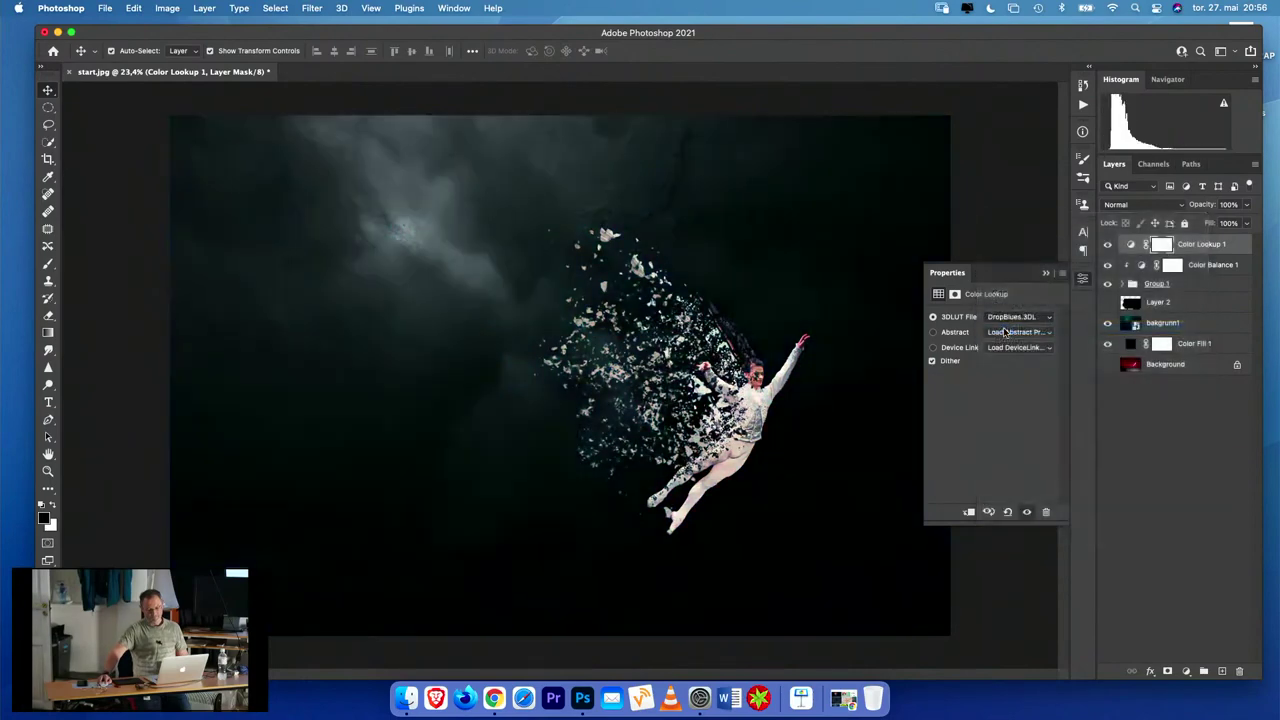
{"action": "left_click", "coordinate": [1003, 318]}
{"action": "left_click", "coordinate": [1007, 331]}
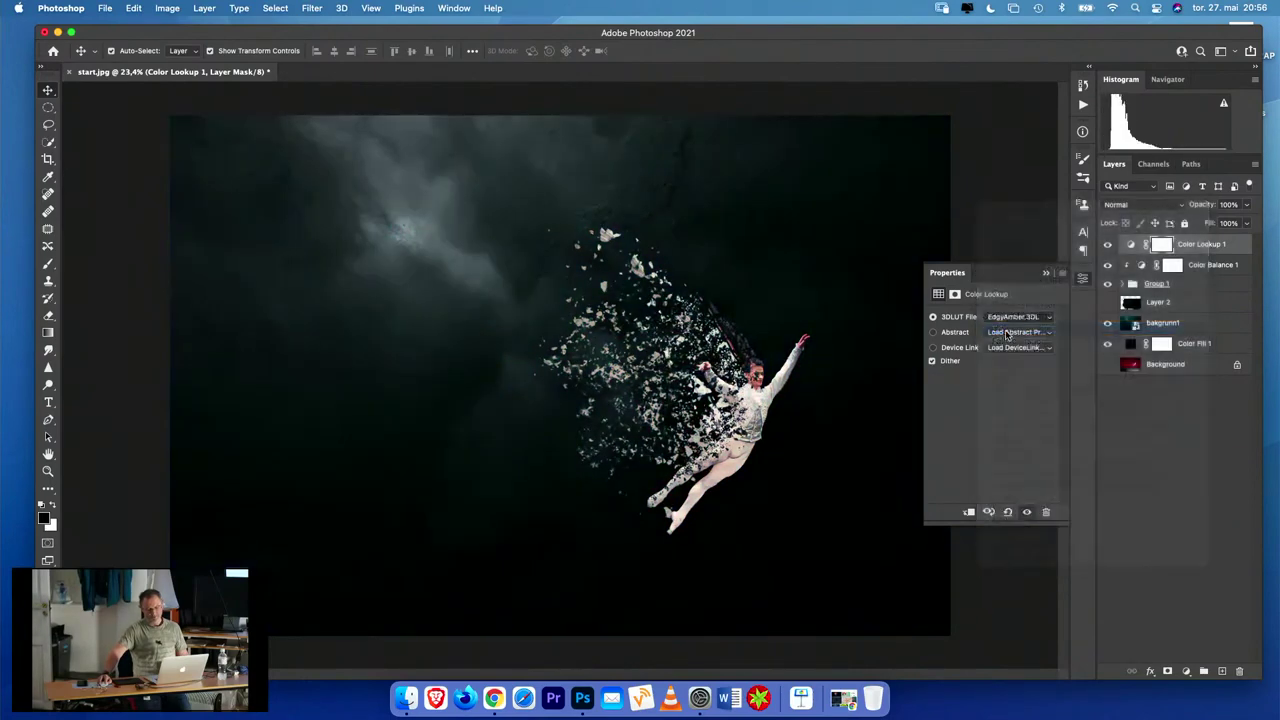
{"action": "left_click", "coordinate": [1007, 318]}
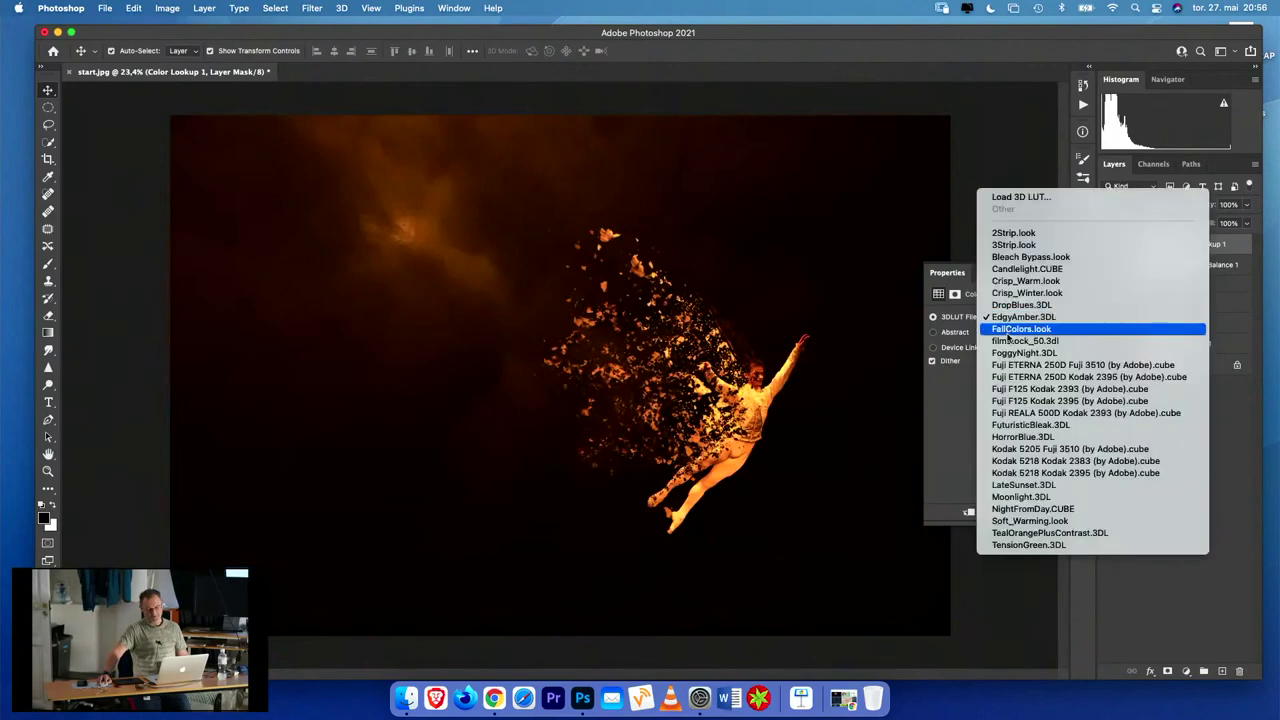
{"action": "left_click", "coordinate": [1010, 331]}
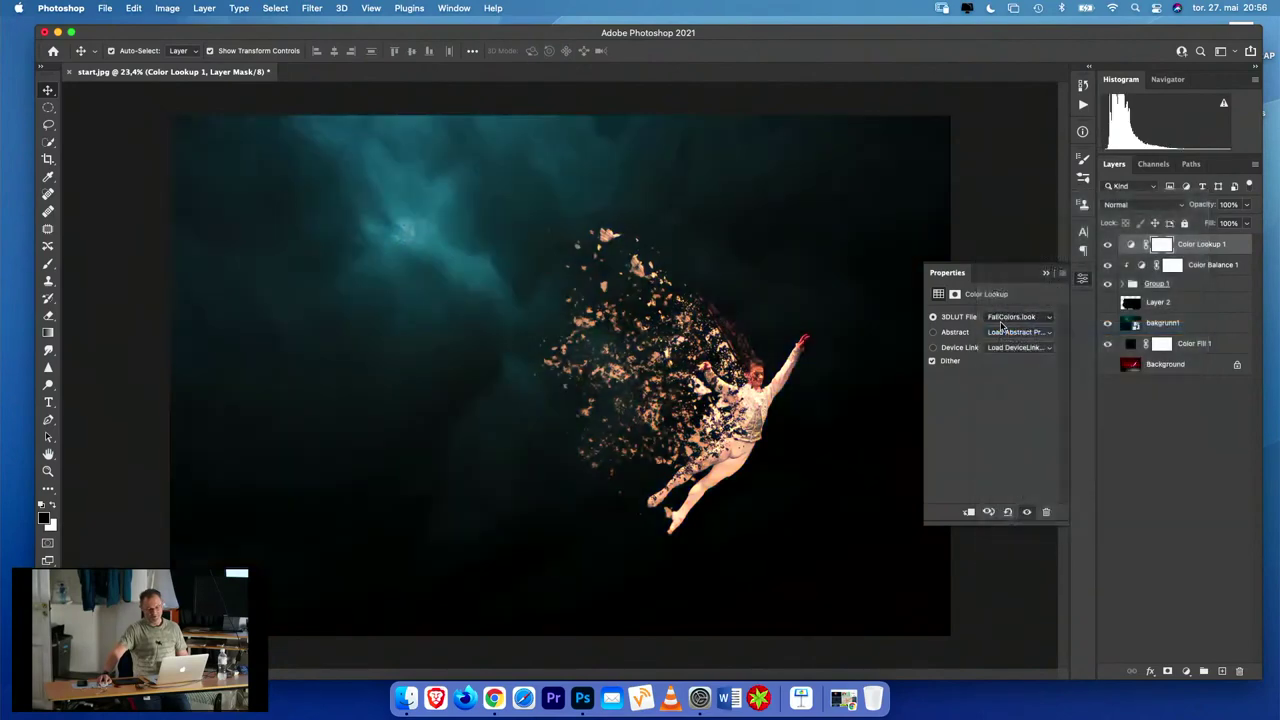
{"action": "left_click", "coordinate": [1005, 318]}
{"action": "left_click", "coordinate": [1007, 330]}
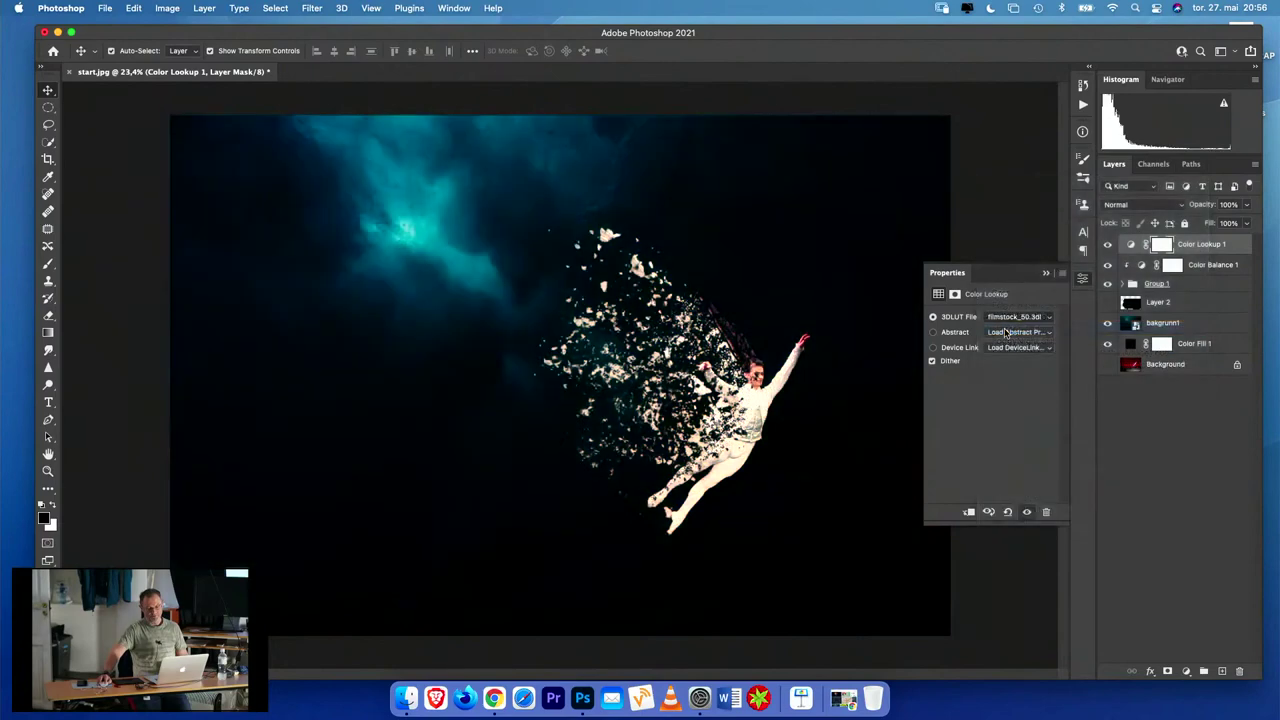
{"action": "left_click", "coordinate": [1005, 318]}
{"action": "left_click", "coordinate": [1007, 330]}
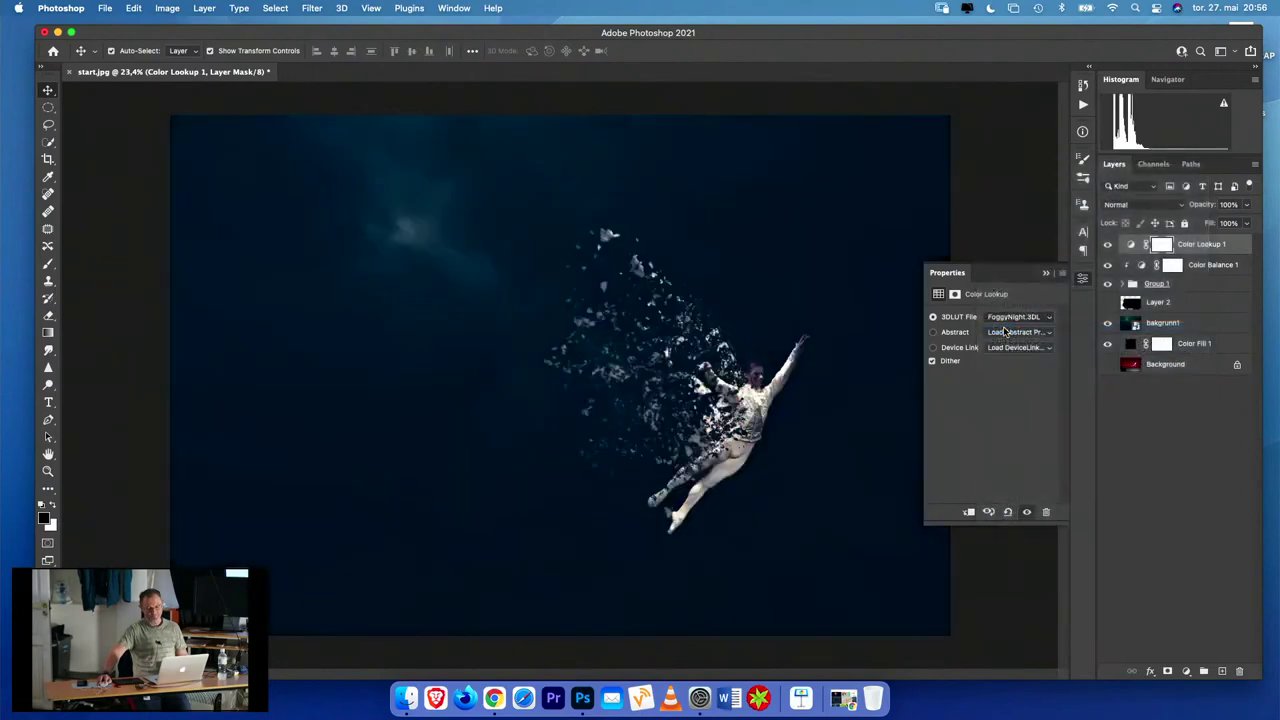
- Try the Fuji ETERNA LUTs and settle on Fuji F125 Kodak 2393
{"action": "left_click", "coordinate": [1005, 318]}
{"action": "left_click", "coordinate": [1006, 330]}
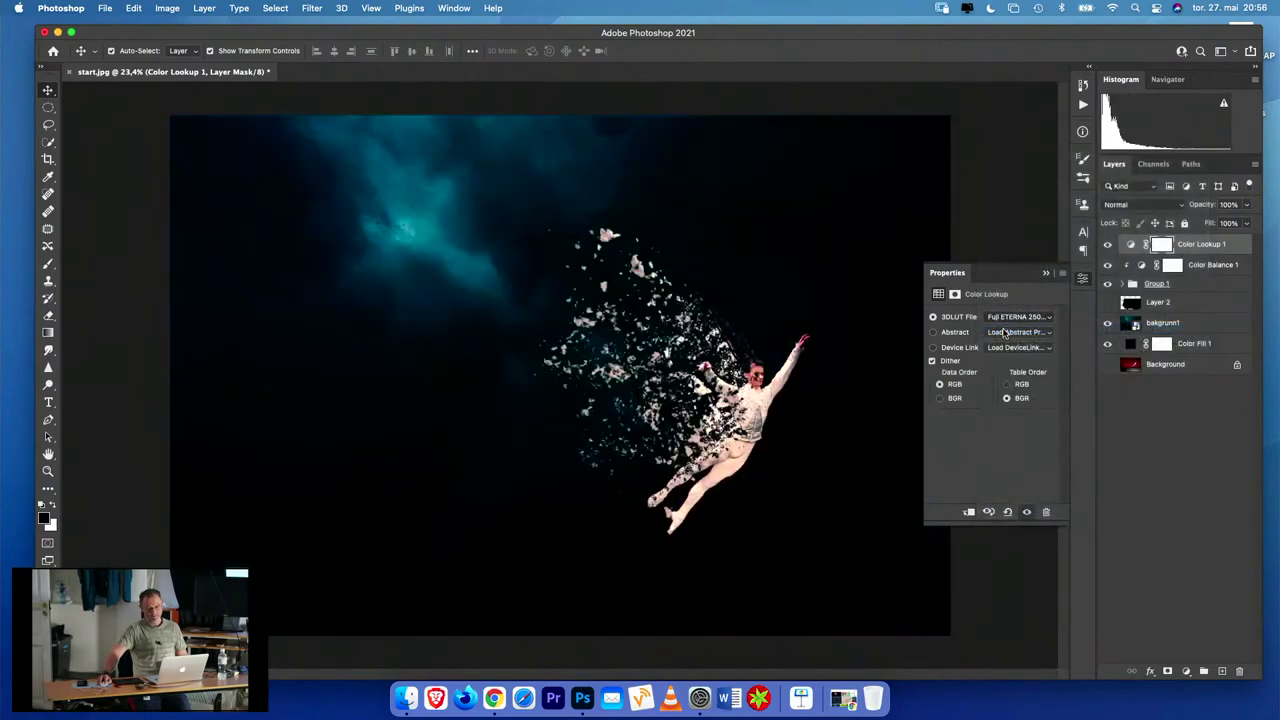
{"action": "left_click", "coordinate": [1005, 318]}
{"action": "left_click", "coordinate": [1007, 331]}
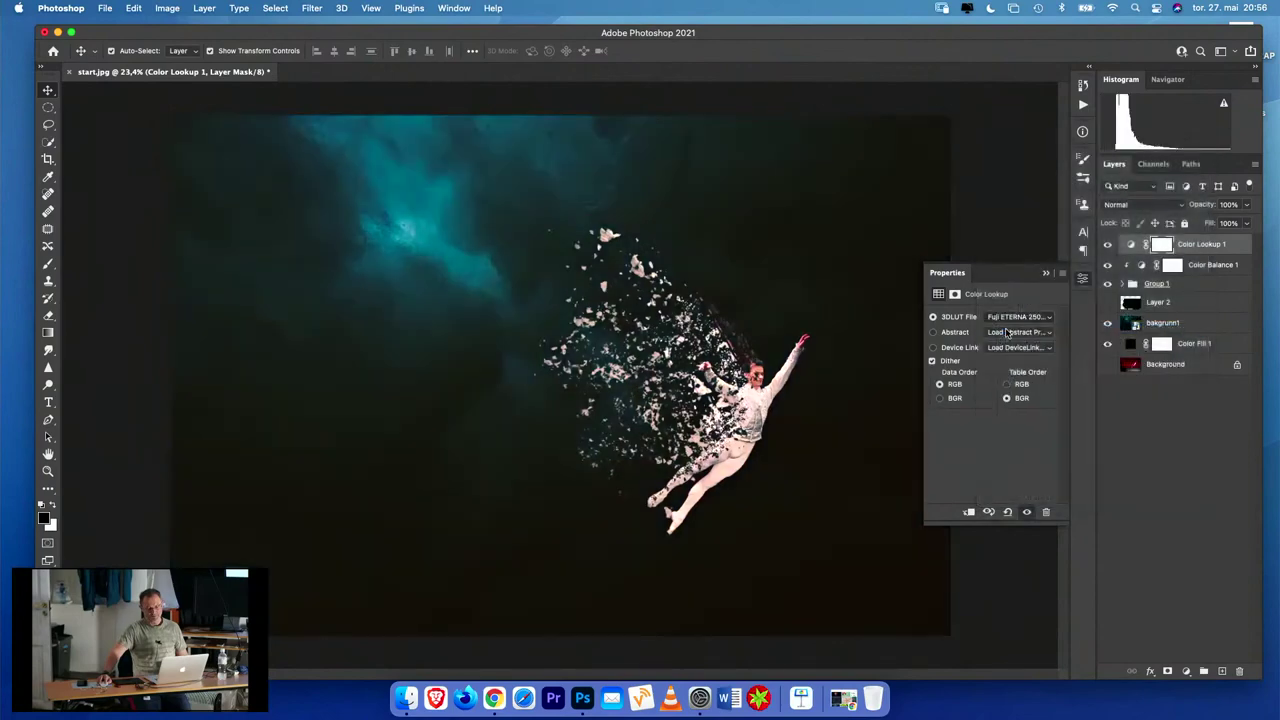
{"action": "left_click", "coordinate": [1005, 318]}
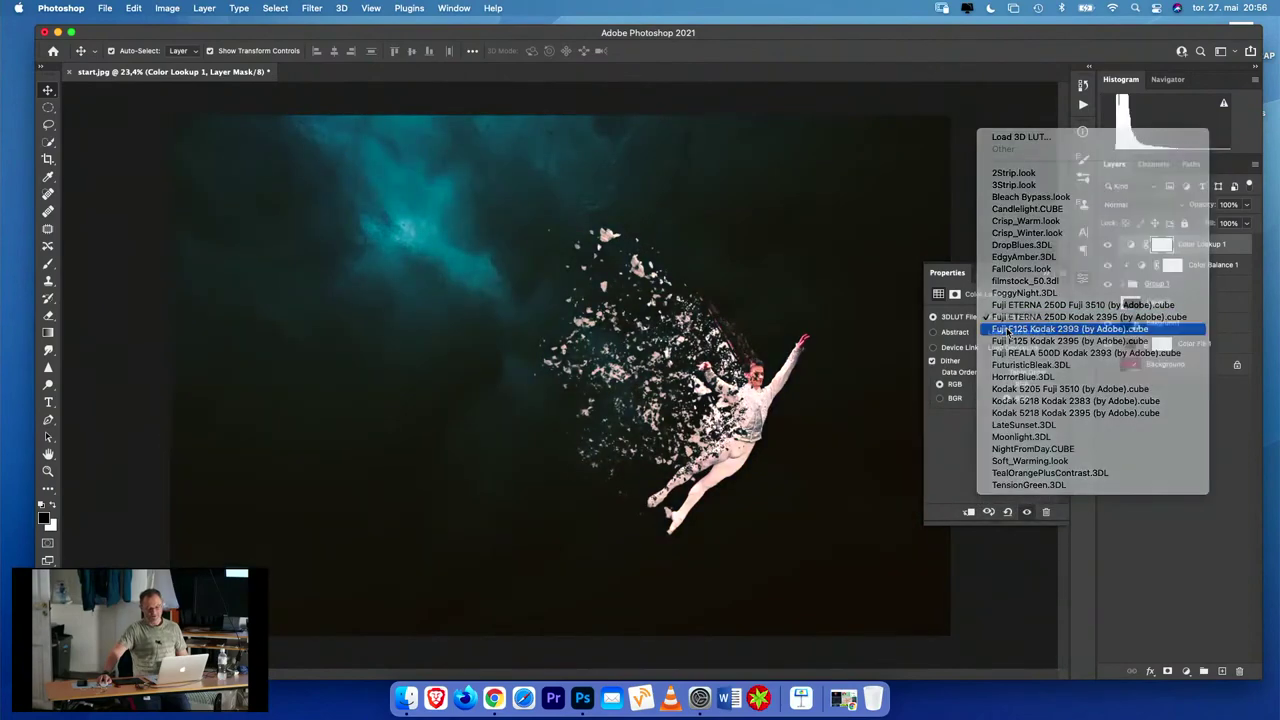
{"action": "left_click", "coordinate": [1007, 331]}
{"action": "left_click", "coordinate": [1005, 318]}
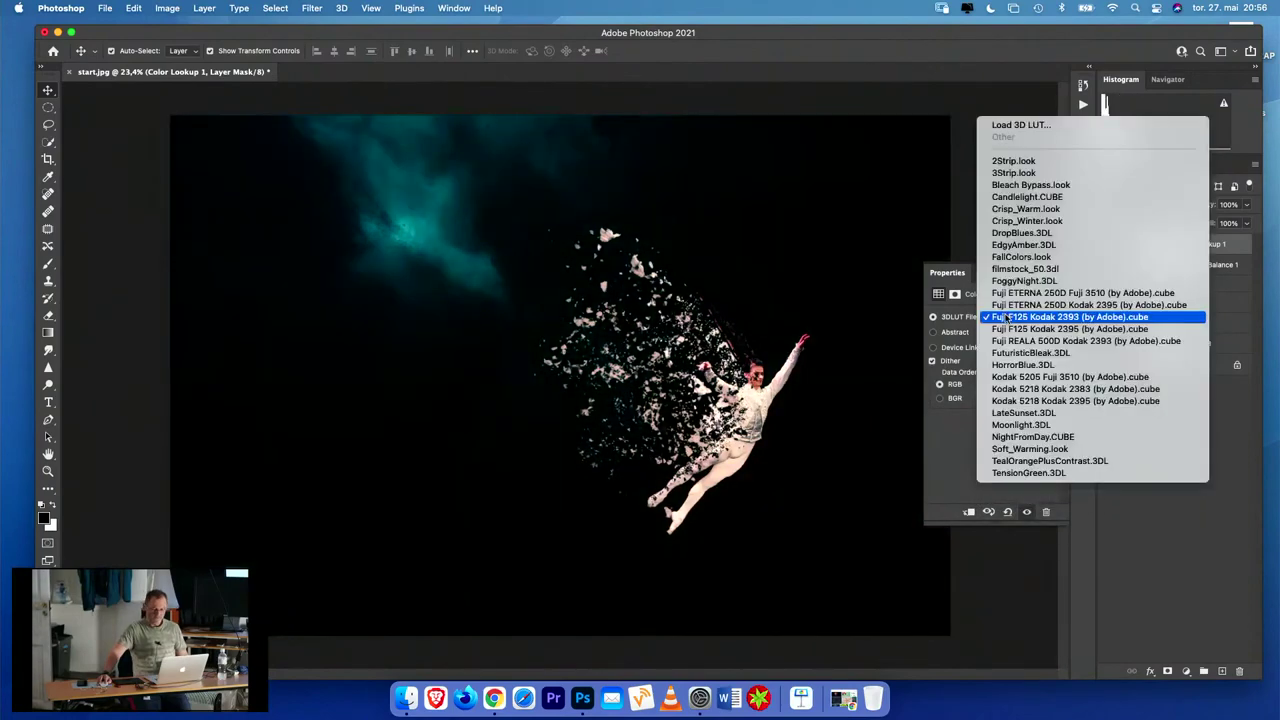
{"action": "left_click", "coordinate": [1007, 331]}
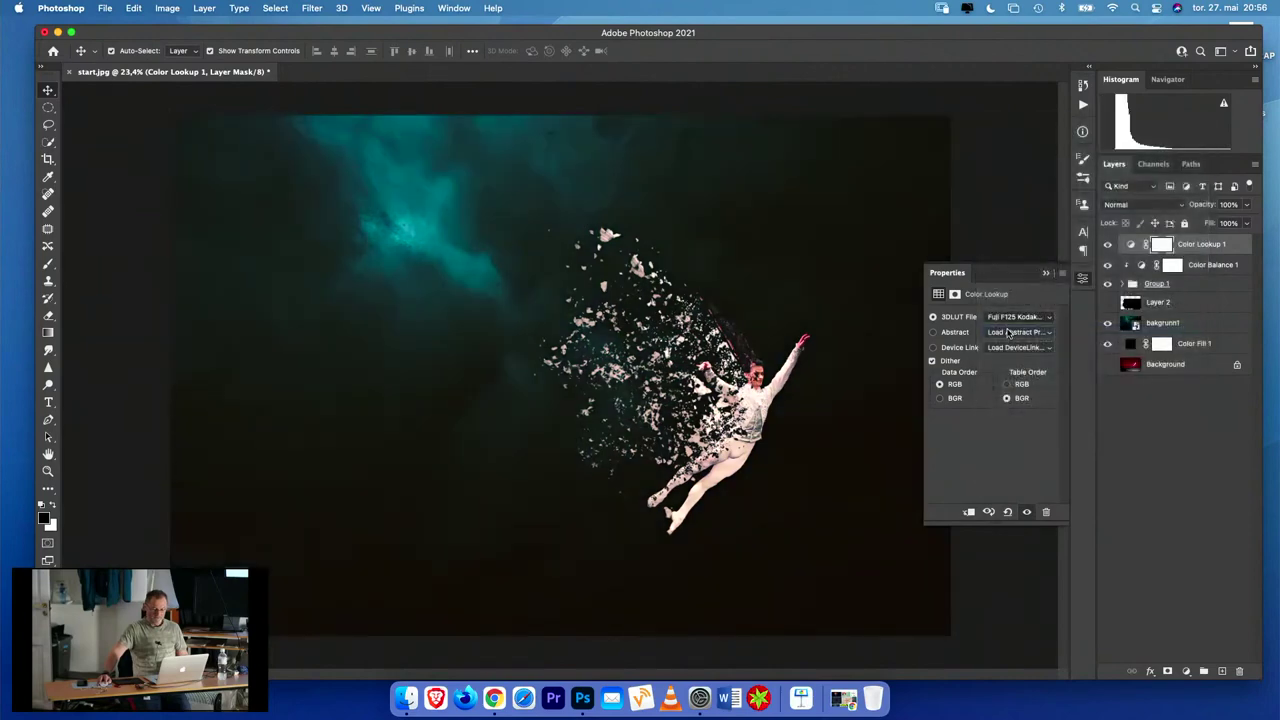
{"action": "left_click", "coordinate": [1005, 318]}
{"action": "left_click", "coordinate": [1007, 331]}
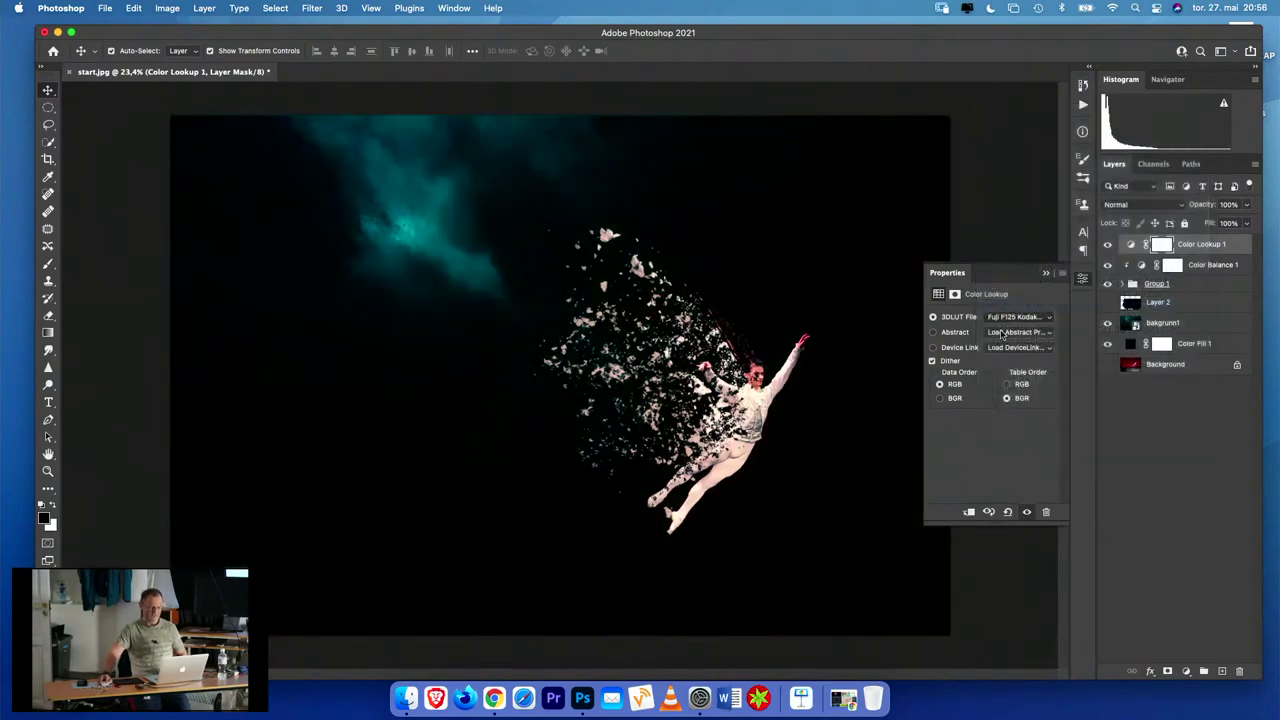
{"action": "left_click", "coordinate": [1023, 306]}
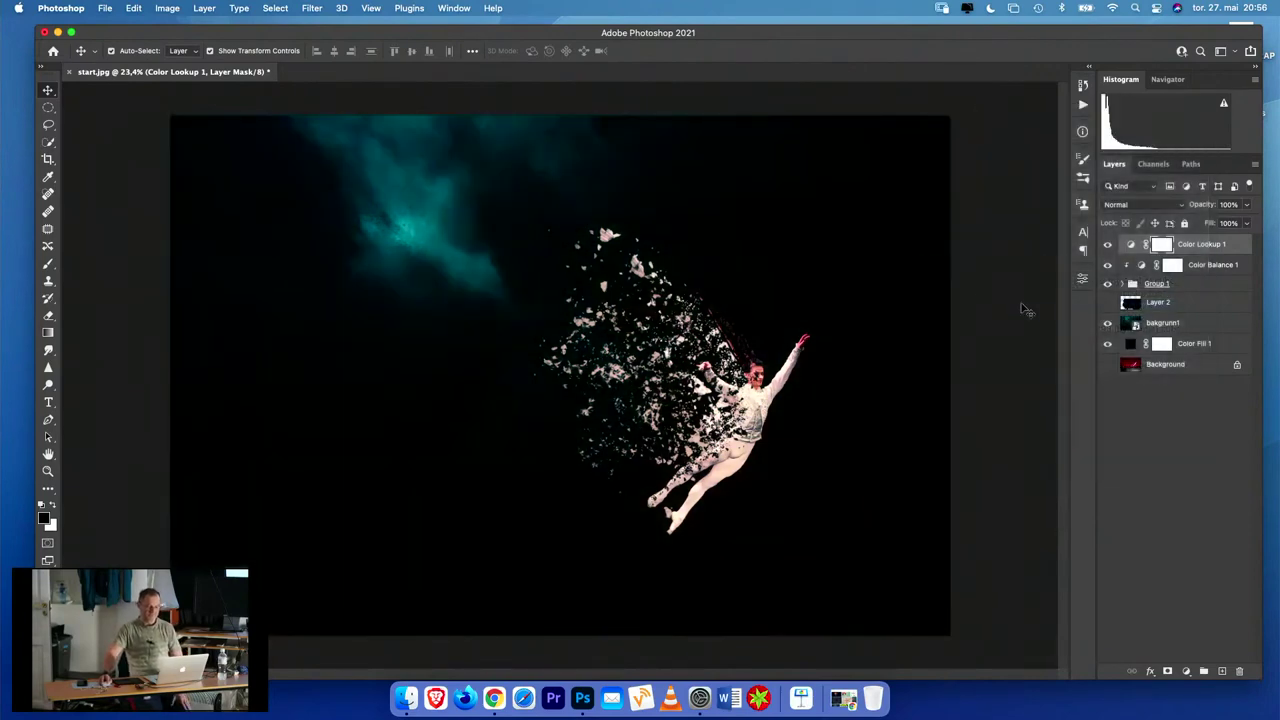
- Lower Color Lookup 1's opacity to 49%
{"action": "left_click", "coordinate": [1246, 223]}
{"action": "left_click_drag", "start_coordinate": [1246, 222], "coordinate": [1218, 224]}
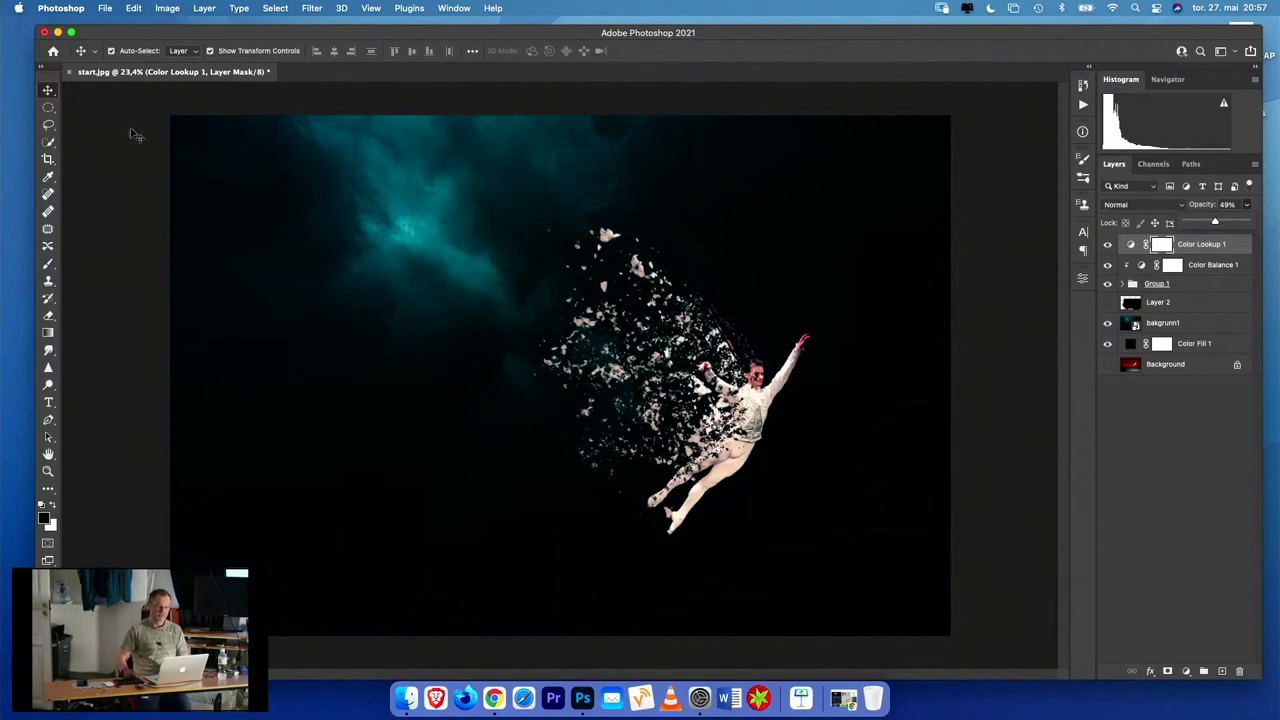
- Lasso around the dancer's body and raised arm, then feather the selection by 100 pixels
{"action": "left_click", "coordinate": [49, 127]}
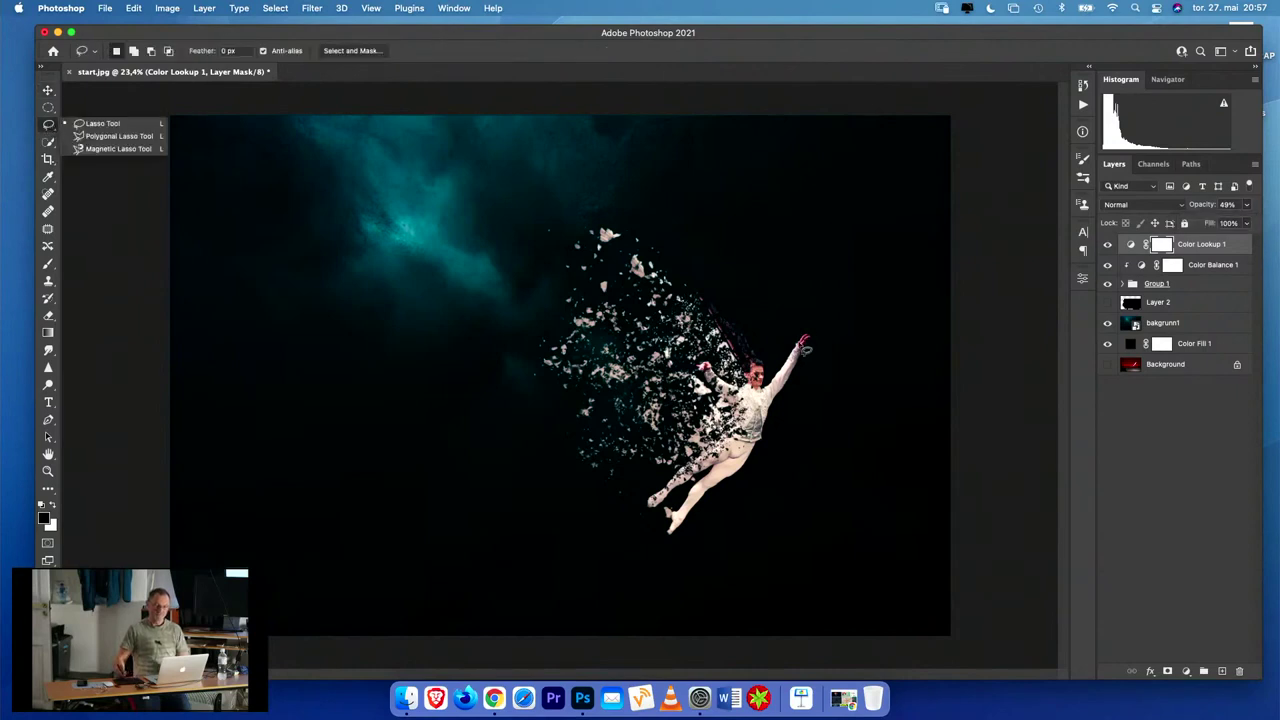
{"action": "mouse_move", "coordinate": [803, 347]}
{"action": "left_mouse_down"}
{"action": "mouse_move", "coordinate": [754, 417]}
{"action": "mouse_move", "coordinate": [745, 359]}
{"action": "mouse_move", "coordinate": [737, 422]}
{"action": "mouse_move", "coordinate": [655, 507]}
{"action": "mouse_move", "coordinate": [659, 535]}
{"action": "mouse_move", "coordinate": [679, 543]}
{"action": "mouse_move", "coordinate": [764, 461]}
{"action": "left_mouse_up"}
{"action": "mouse_move", "coordinate": [794, 402]}
{"action": "left_mouse_down"}
{"action": "mouse_move", "coordinate": [818, 357]}
{"action": "mouse_move", "coordinate": [810, 346]}
{"action": "left_mouse_up"}
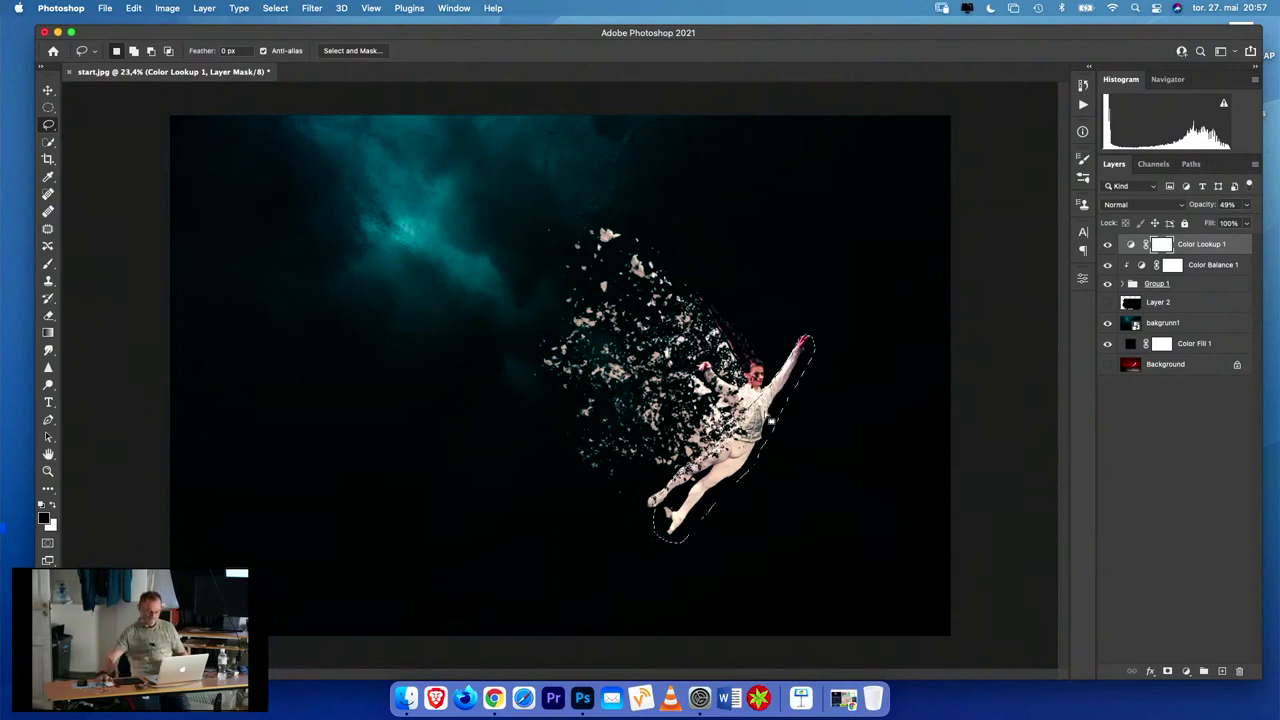
{"action": "right_click", "coordinate": [766, 414]}
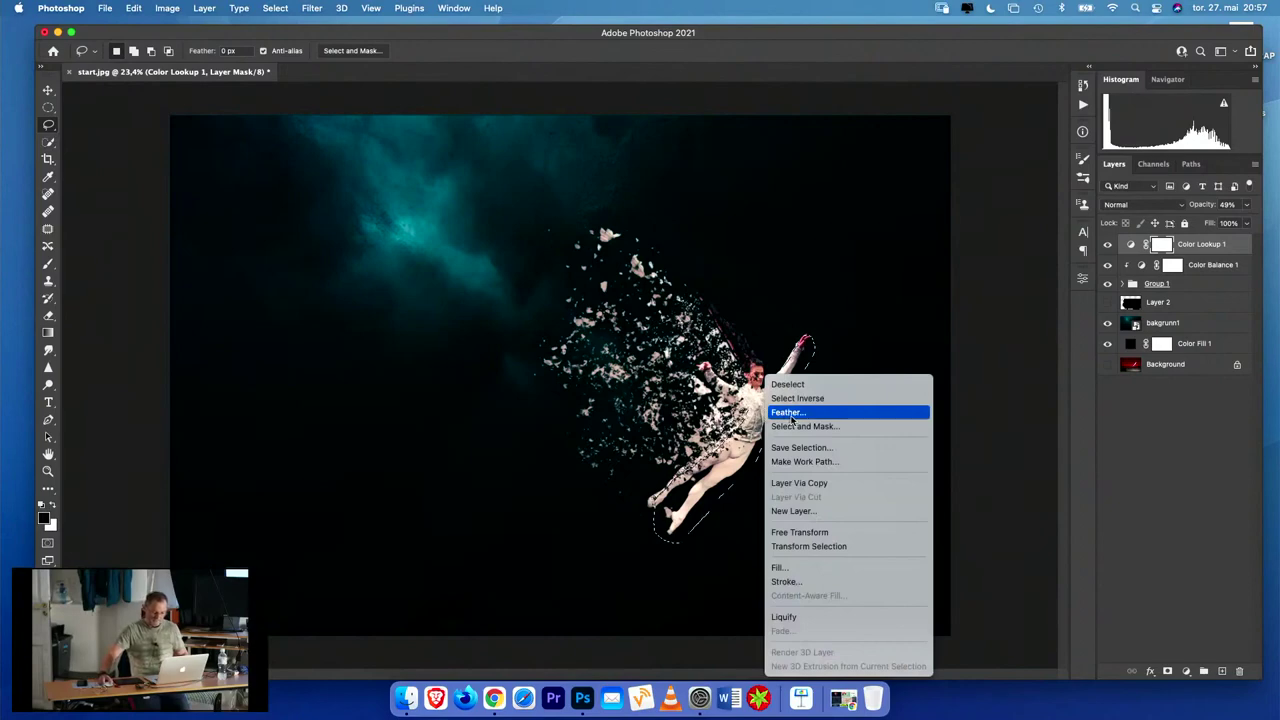
{"action": "left_click", "coordinate": [798, 414]}
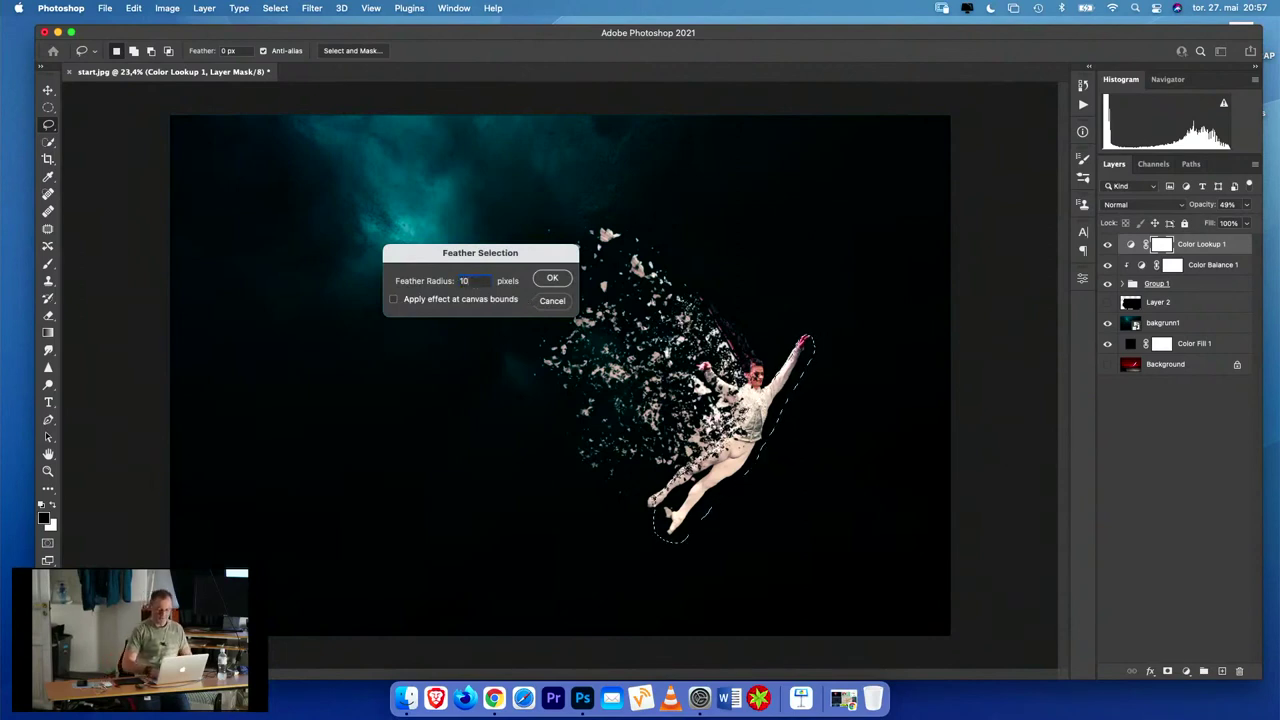
{"action": "left_click", "coordinate": [553, 280]}
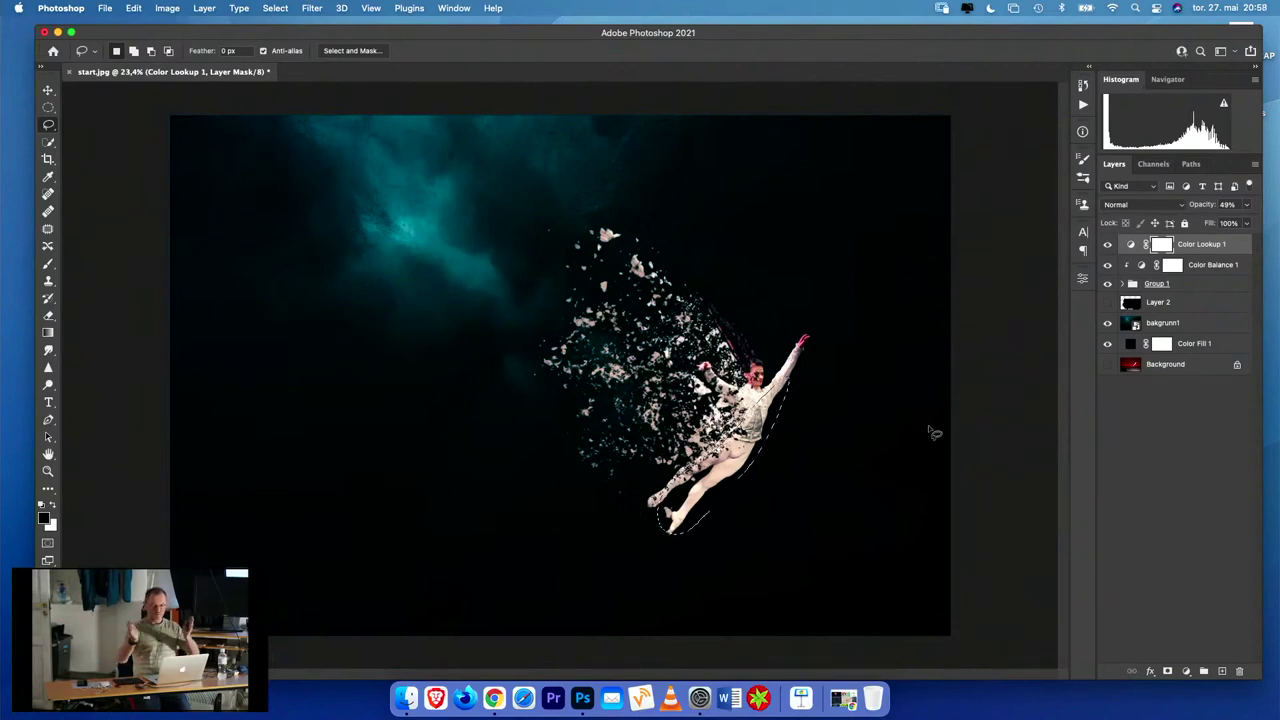
- Add a Levels 1 layer masked to the dancer with white output lowered to 148
{"action": "left_click", "coordinate": [1186, 671]}
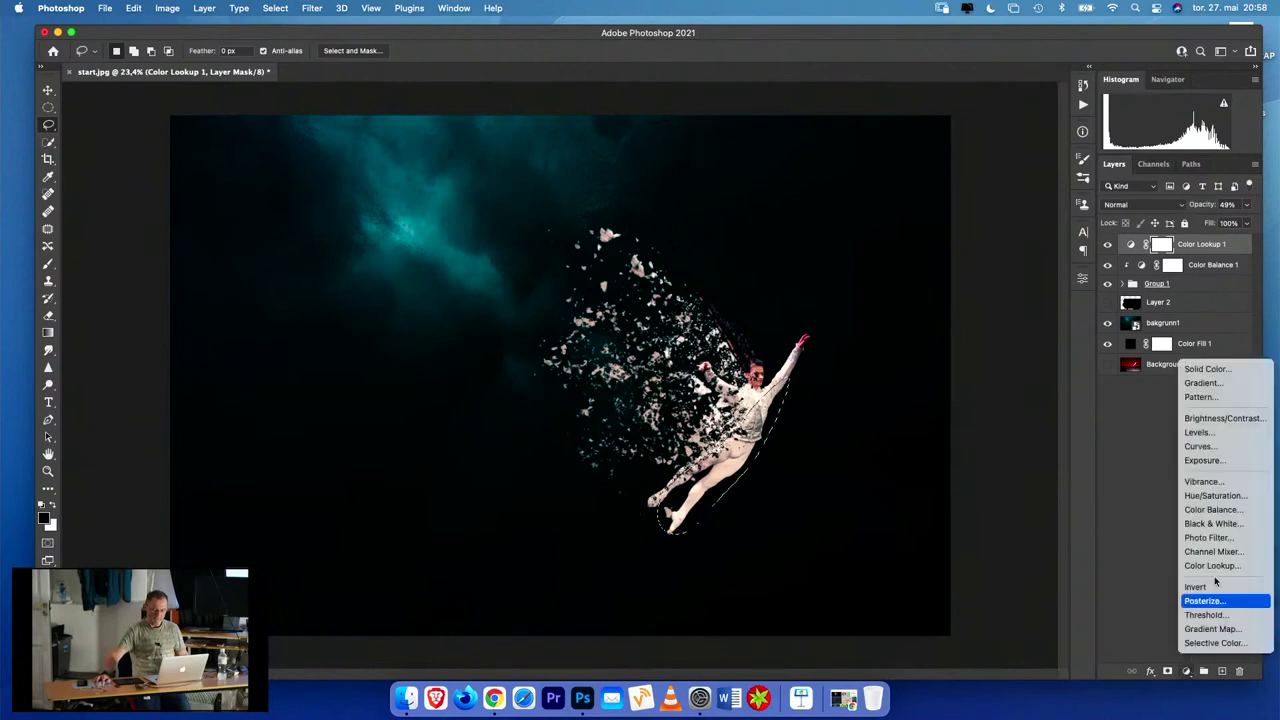
{"action": "left_click", "coordinate": [1200, 432]}
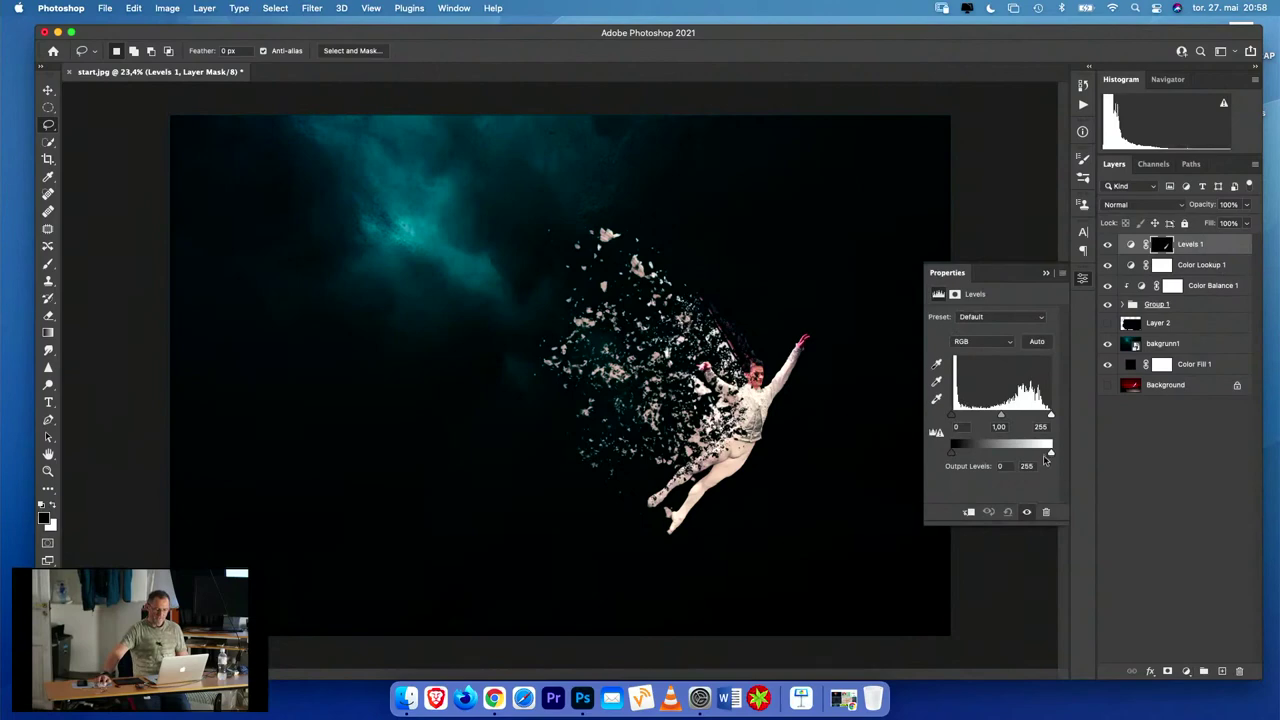
{"action": "left_click_drag", "start_coordinate": [1050, 454], "coordinate": [1006, 456]}
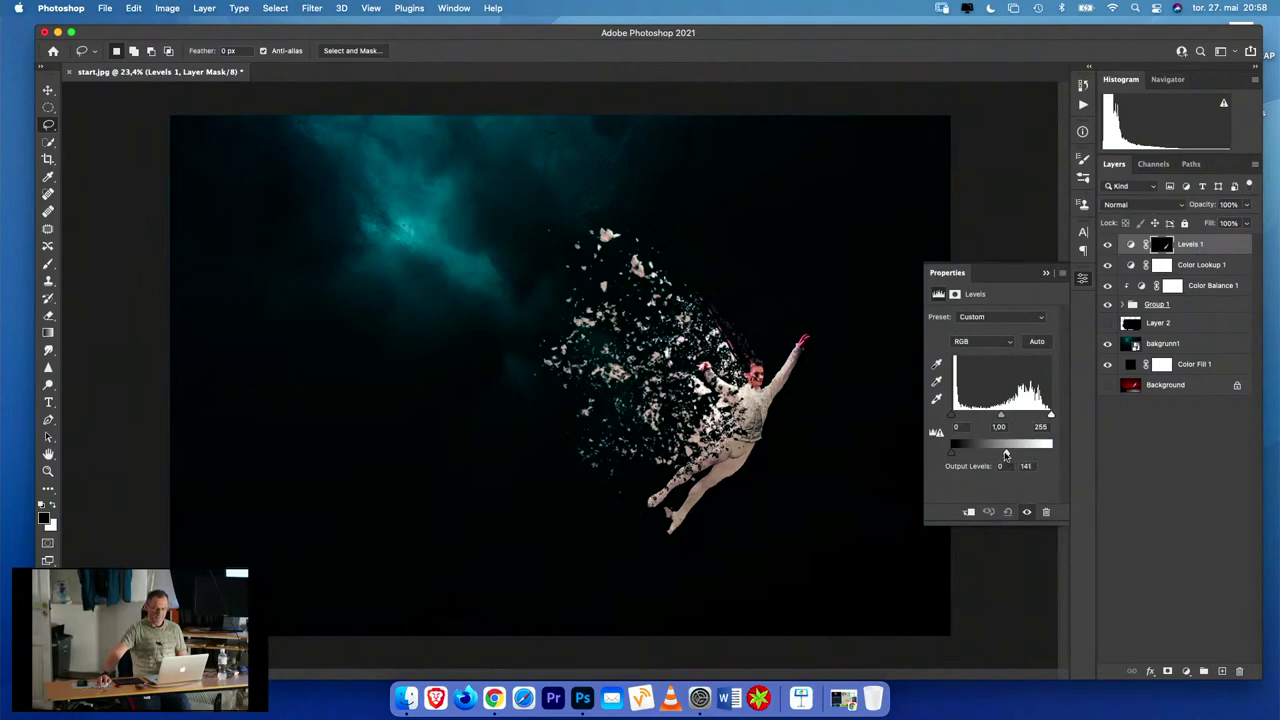
{"action": "left_click_drag", "start_coordinate": [1005, 455], "coordinate": [1010, 455]}
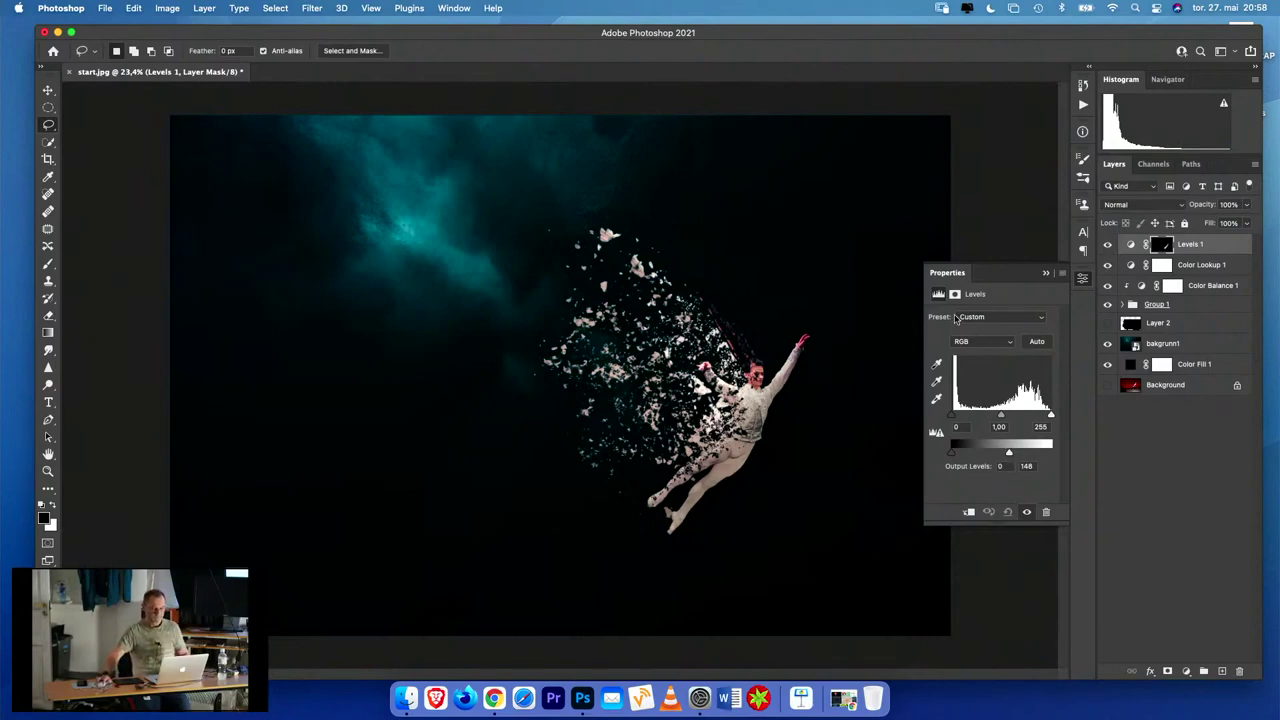
{"action": "left_click", "coordinate": [952, 280]}
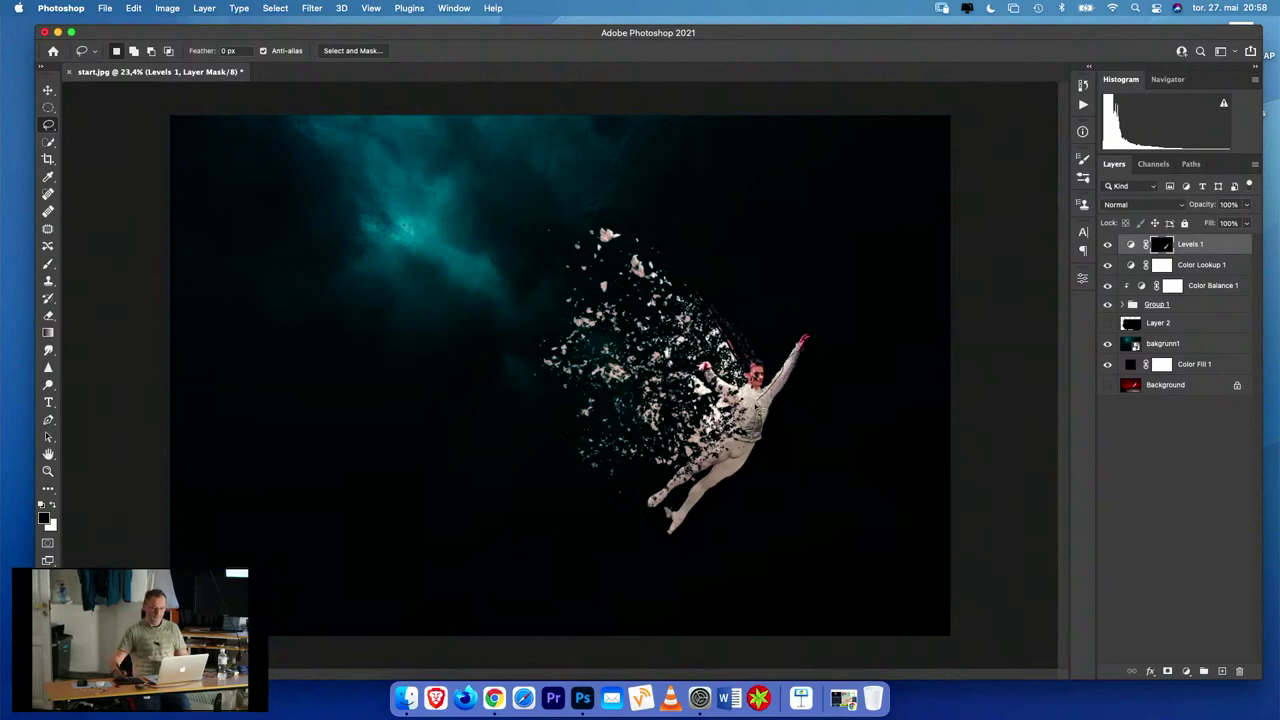
- Lasso the dancer again and feather the new selection by 50 pixels
{"action": "mouse_move", "coordinate": [736, 440]}
{"action": "left_mouse_down"}
{"action": "mouse_move", "coordinate": [670, 540]}
{"action": "mouse_move", "coordinate": [745, 478]}
{"action": "mouse_move", "coordinate": [807, 382]}
{"action": "mouse_move", "coordinate": [806, 340]}
{"action": "left_mouse_up"}
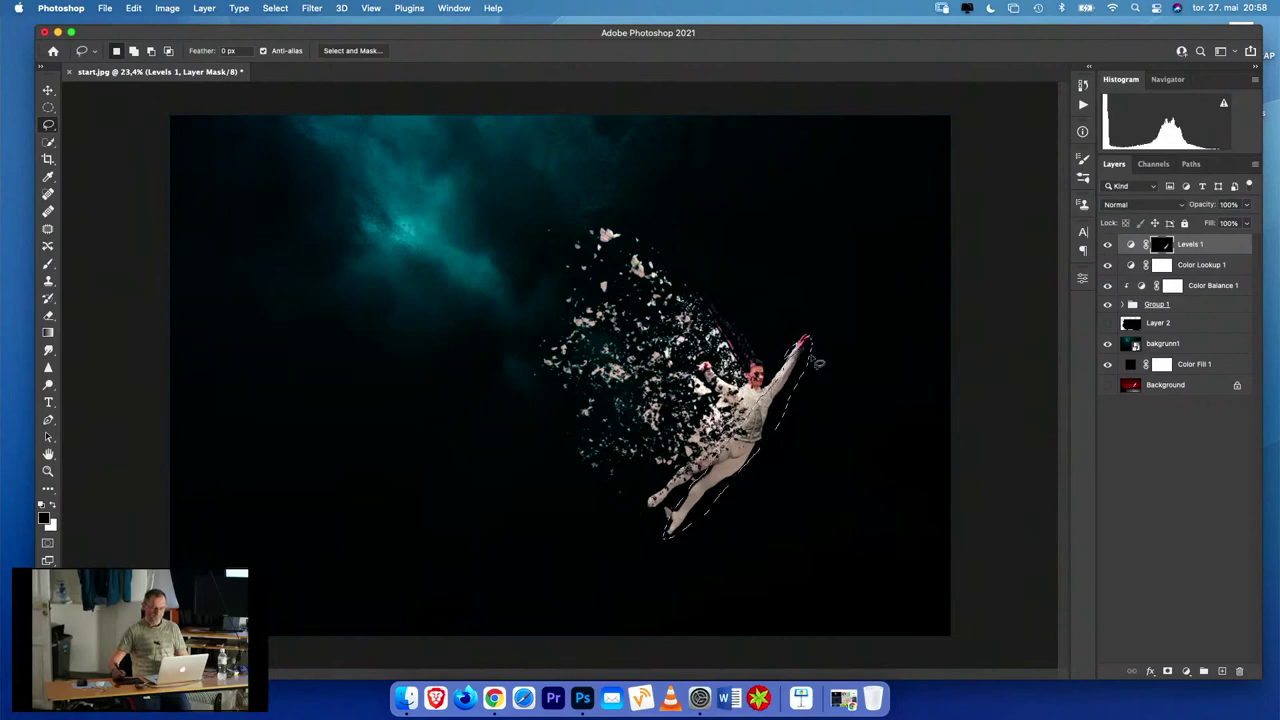
{"action": "right_click", "coordinate": [781, 377]}
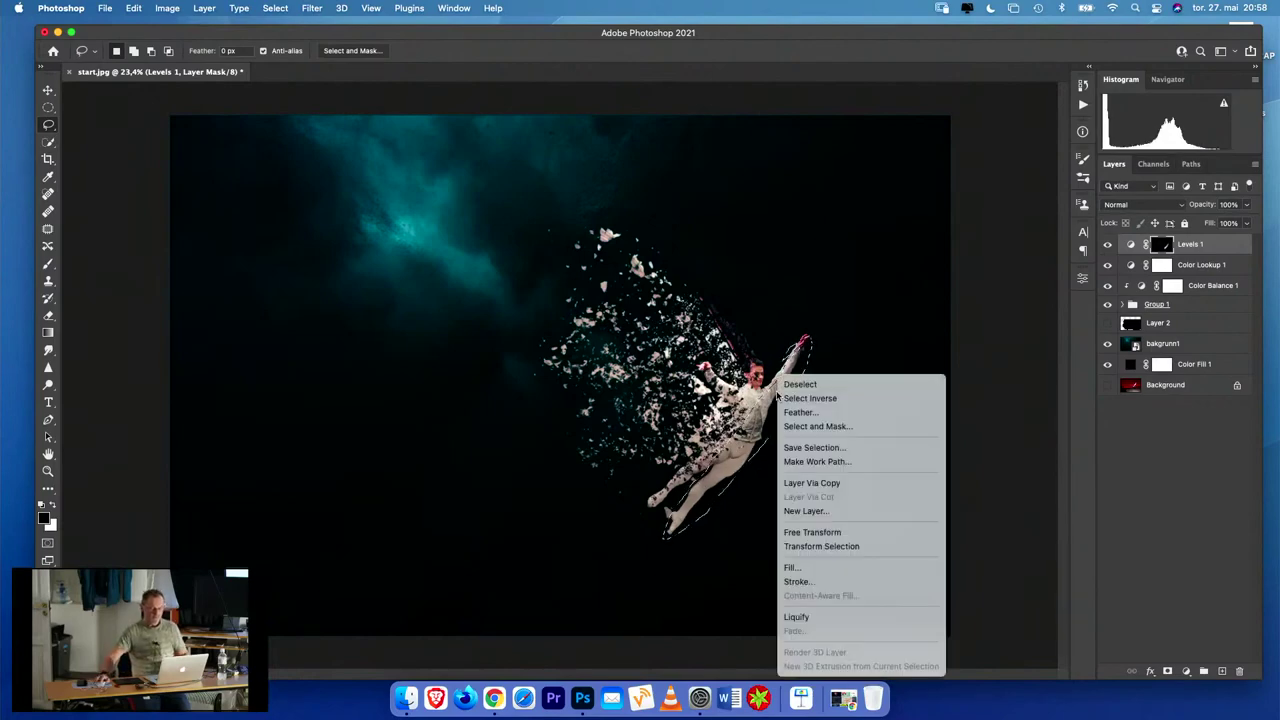
{"action": "left_click", "coordinate": [798, 412]}
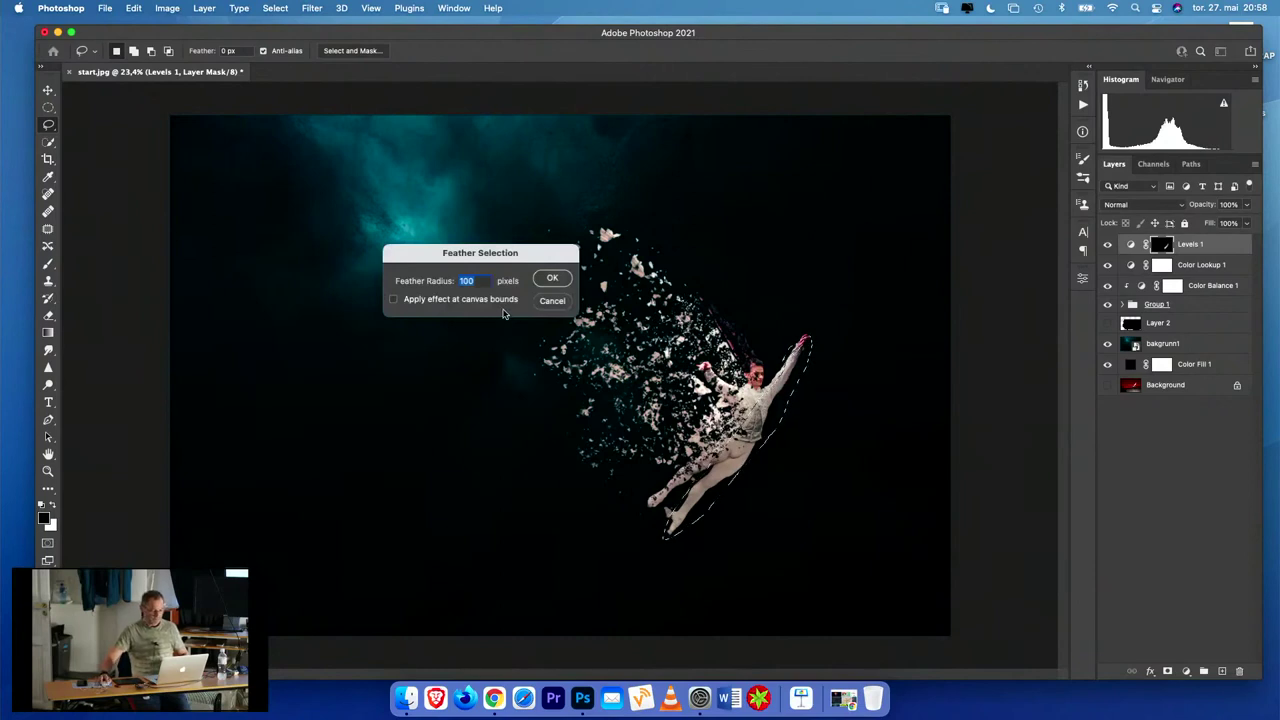
{"action": "type", "text": "50"}
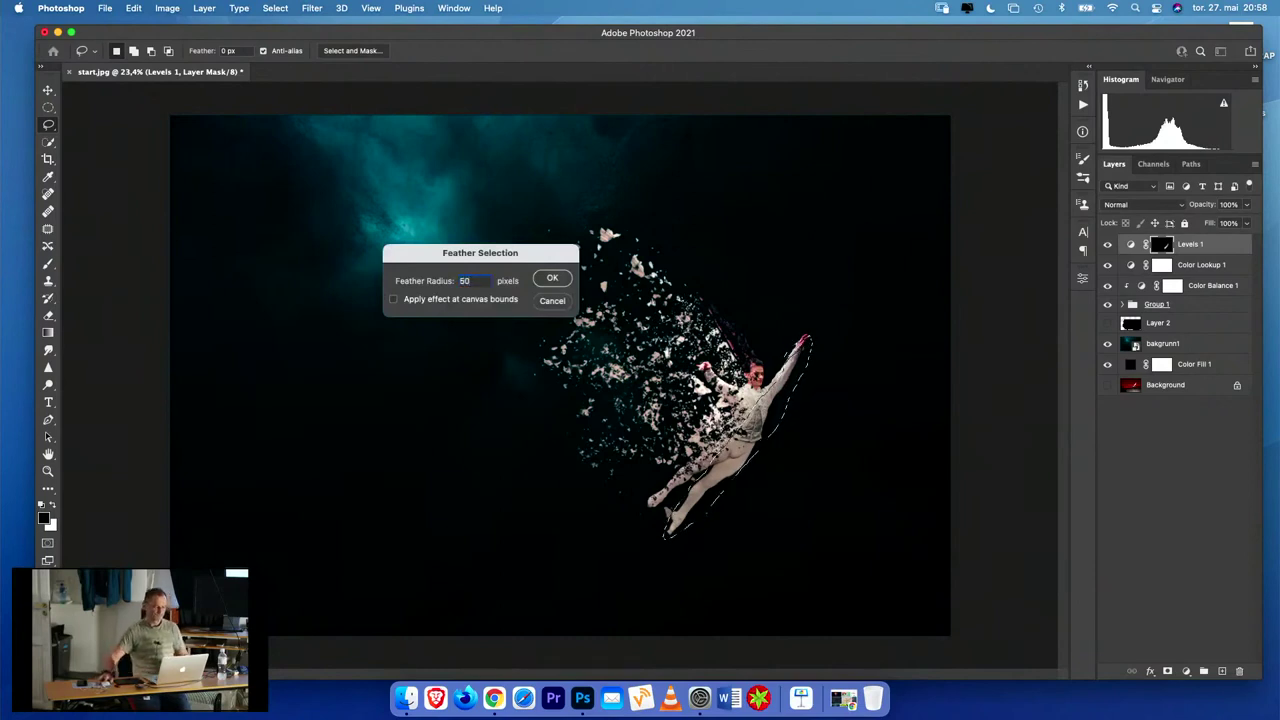
{"action": "left_click", "coordinate": [558, 277]}
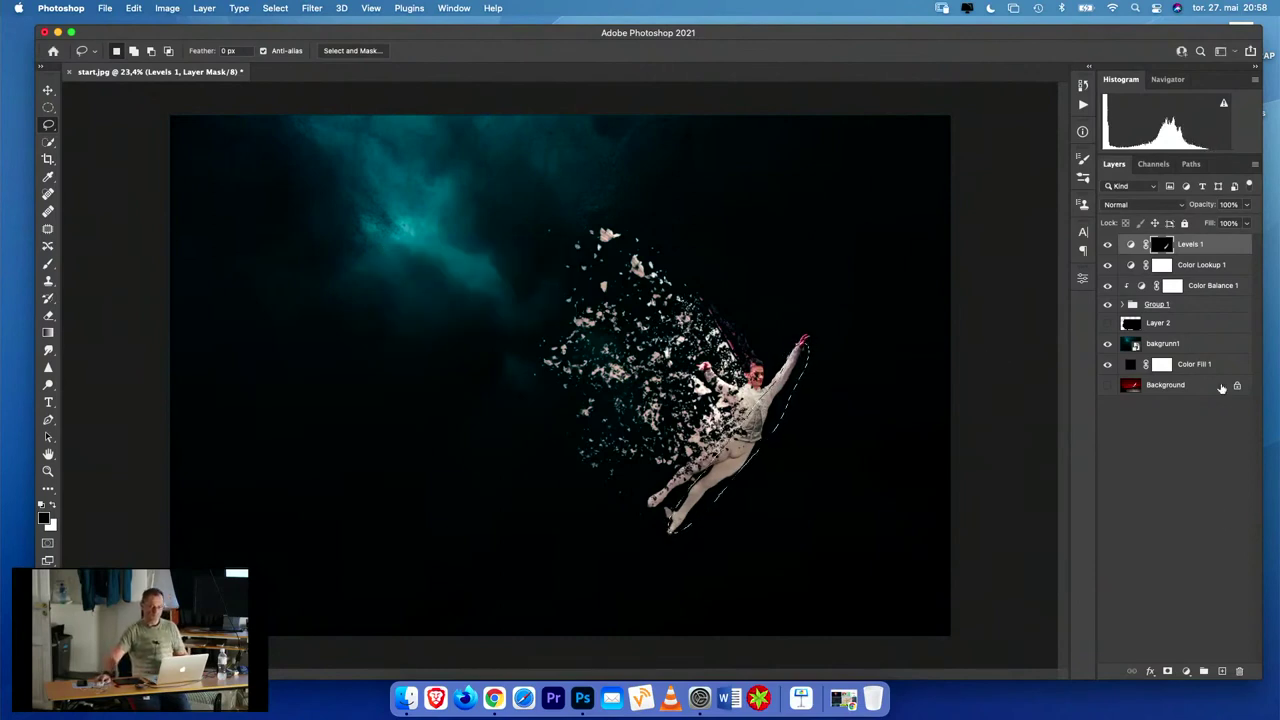
- Add a Levels 2 layer masked to that selection with white output lowered to 187
{"action": "left_click", "coordinate": [1186, 672]}
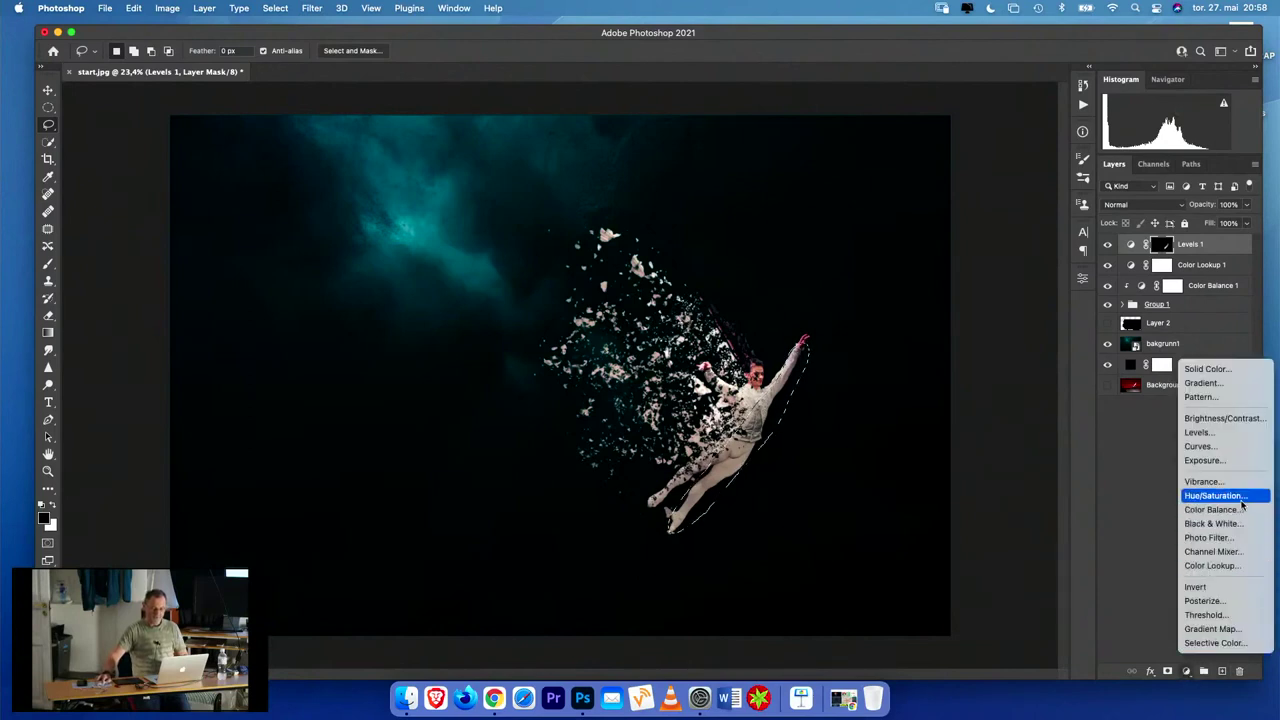
{"action": "left_click", "coordinate": [1198, 432]}
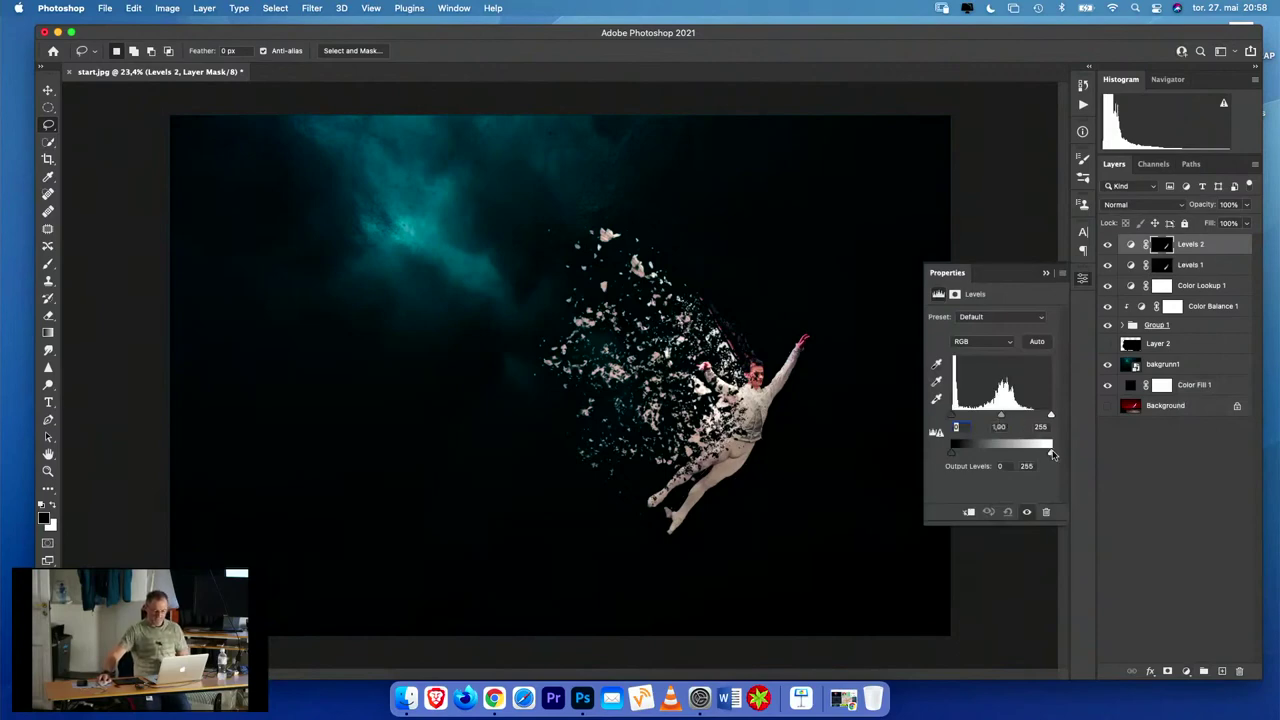
{"action": "left_click_drag", "start_coordinate": [1052, 455], "coordinate": [1024, 455]}
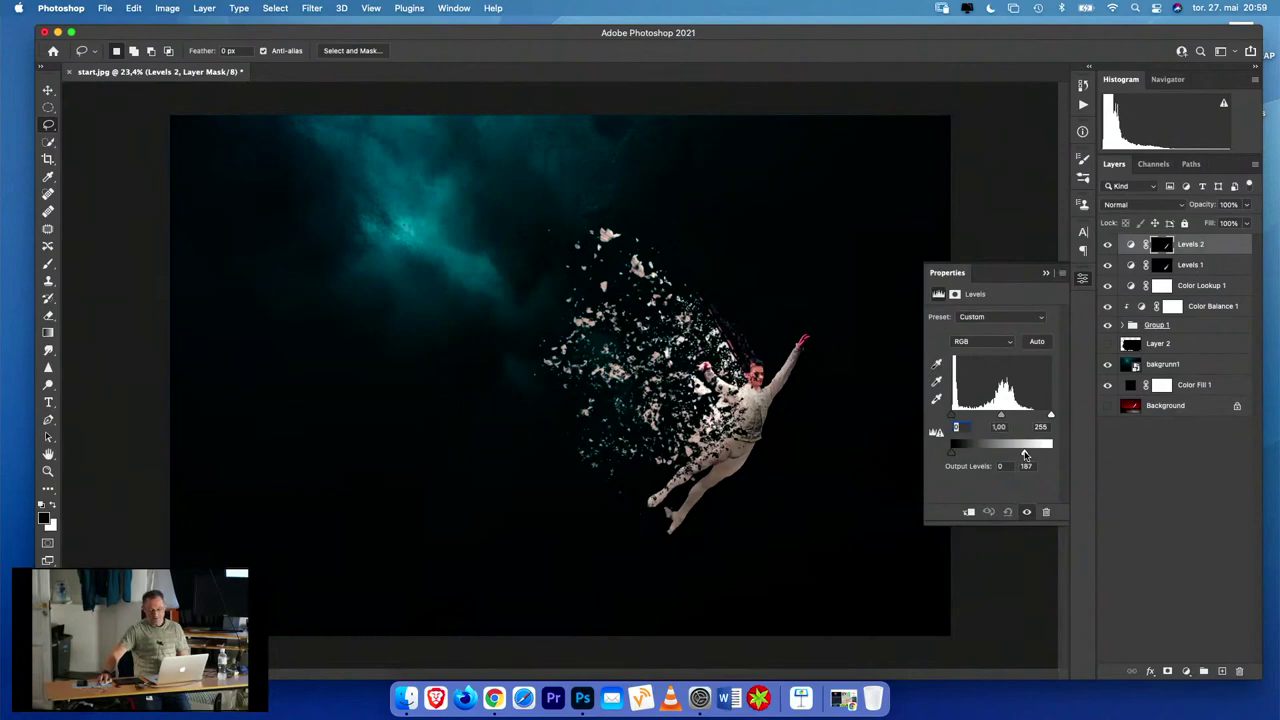
{"action": "left_click", "coordinate": [947, 279]}
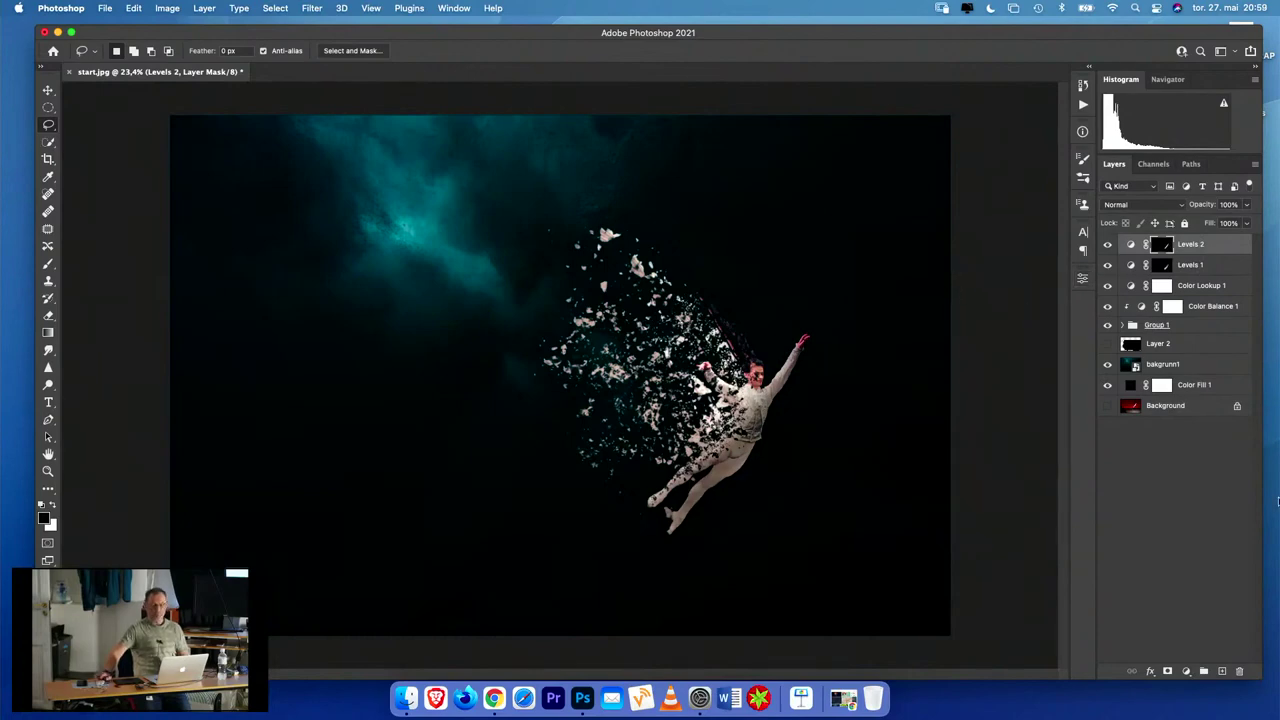